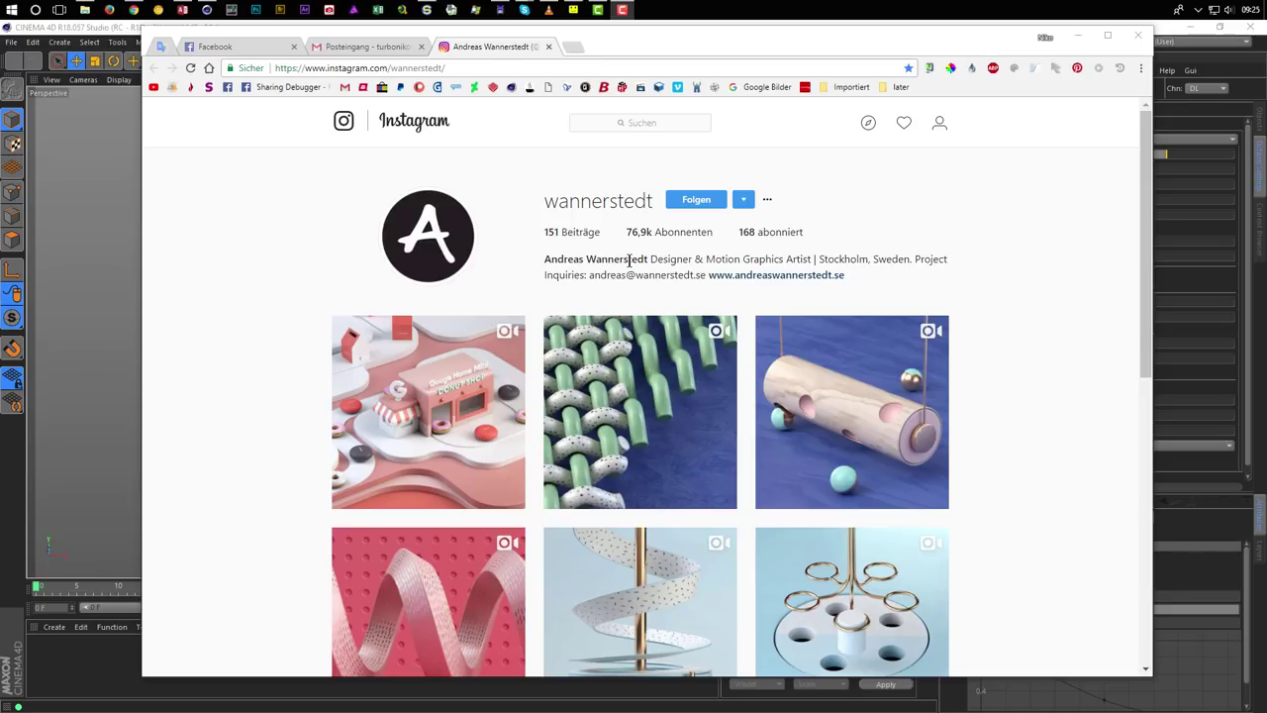
Open and play the sliced-cylinder 'One more slice please' video on the designer's profile.
drag(1144, 142, 1147, 432)
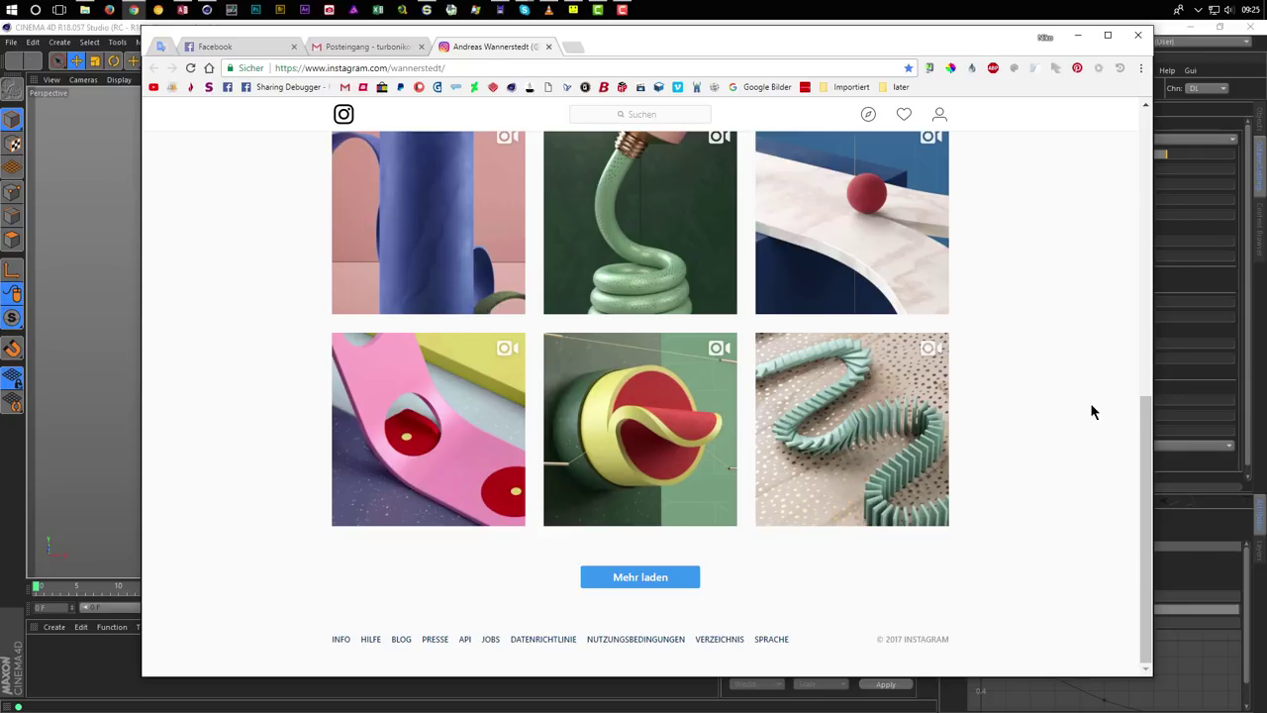
click(638, 458)
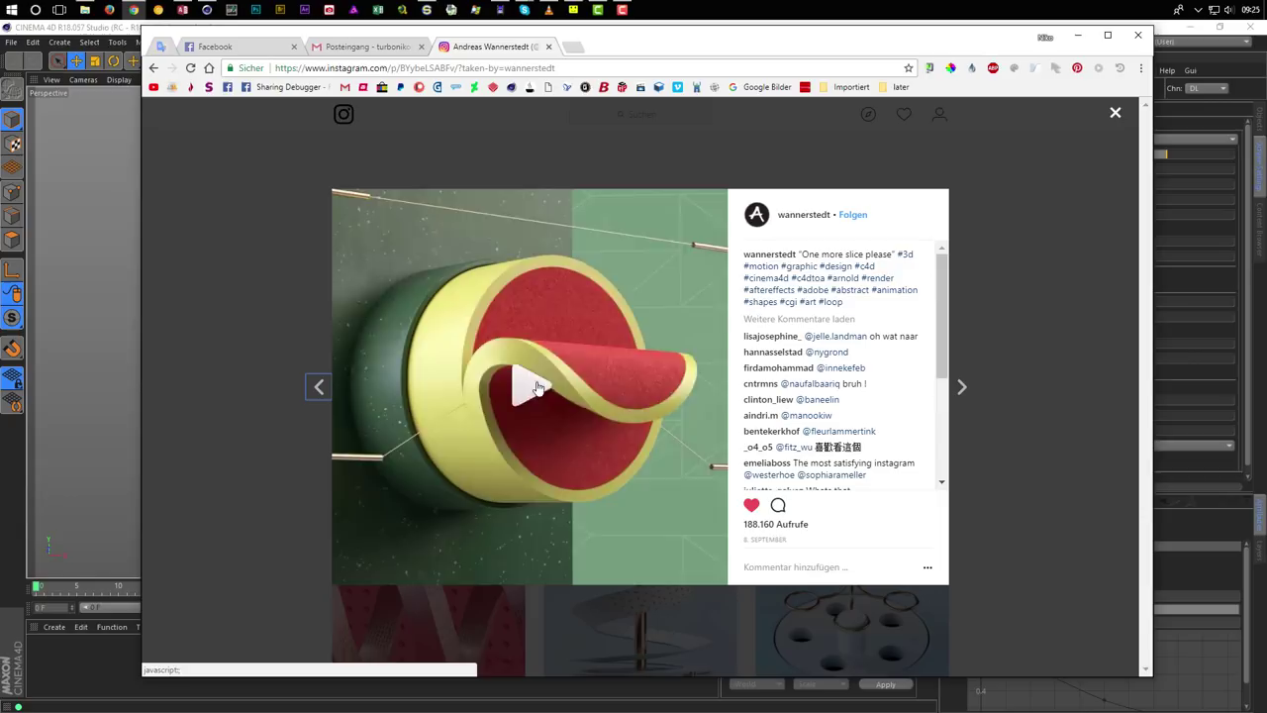
click(537, 386)
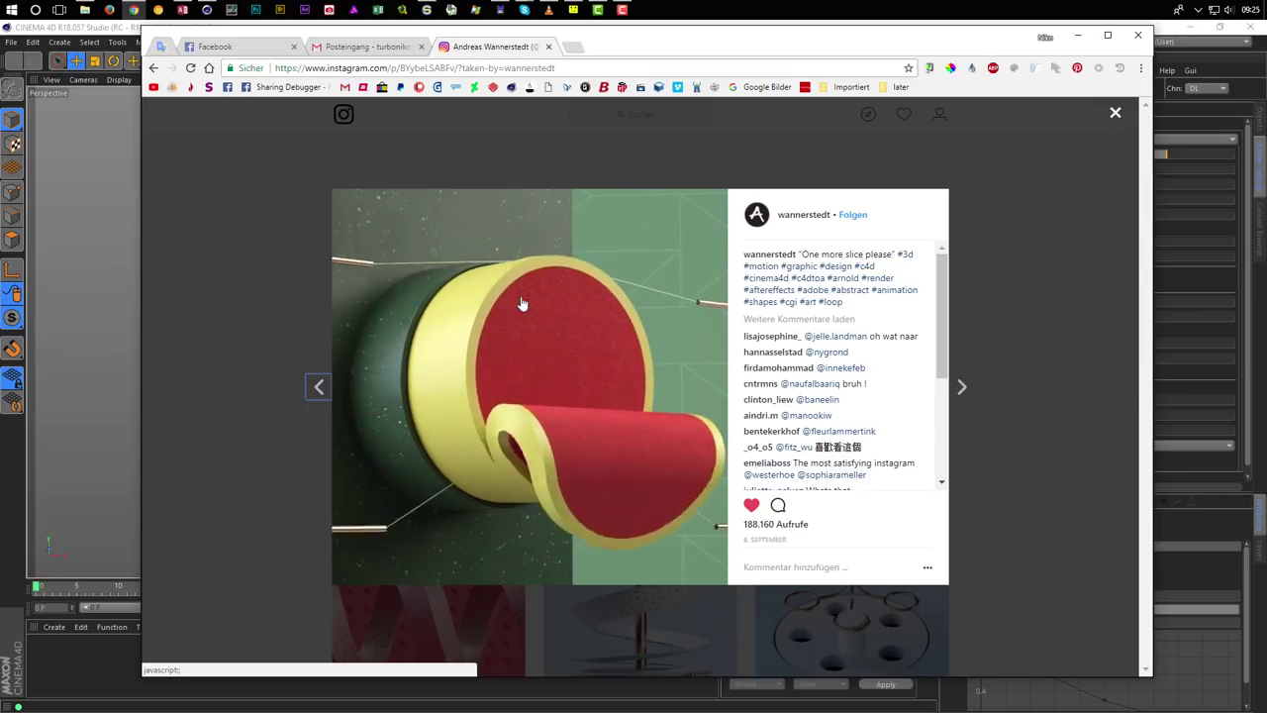
Close the post and scroll through the profile's grid of reference animations.
click(1008, 208)
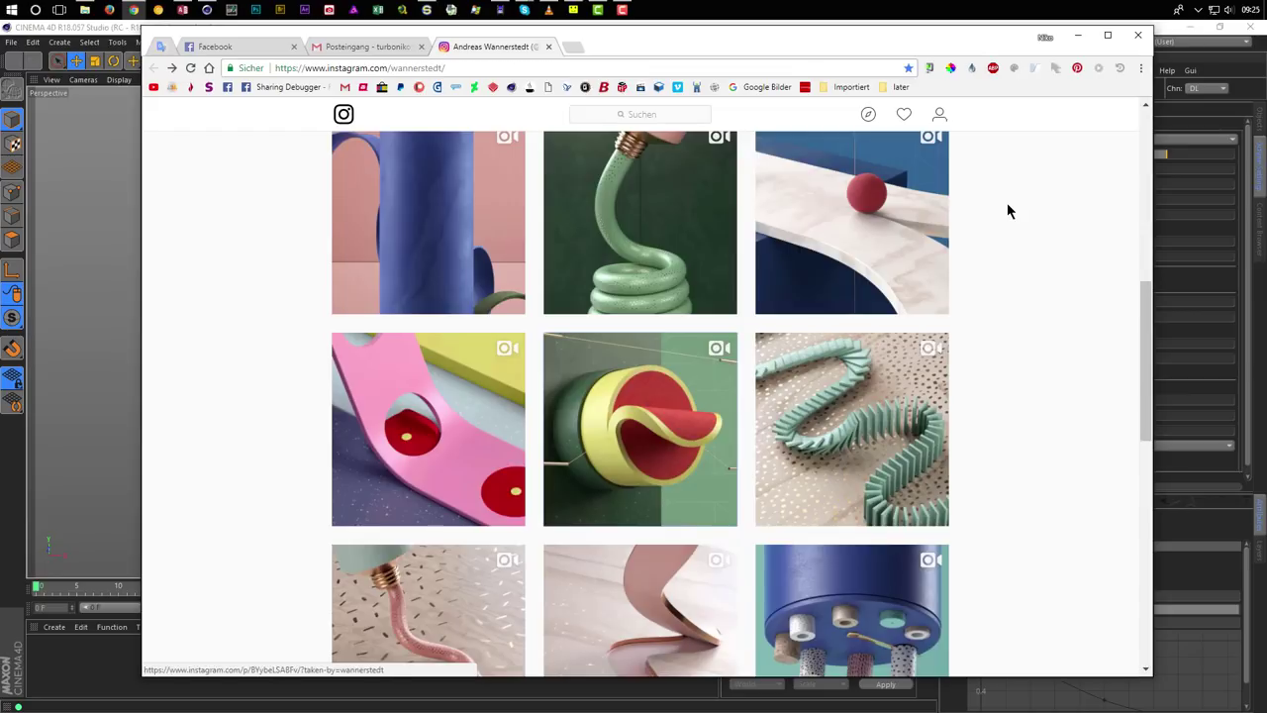
drag(1144, 327, 1142, 102)
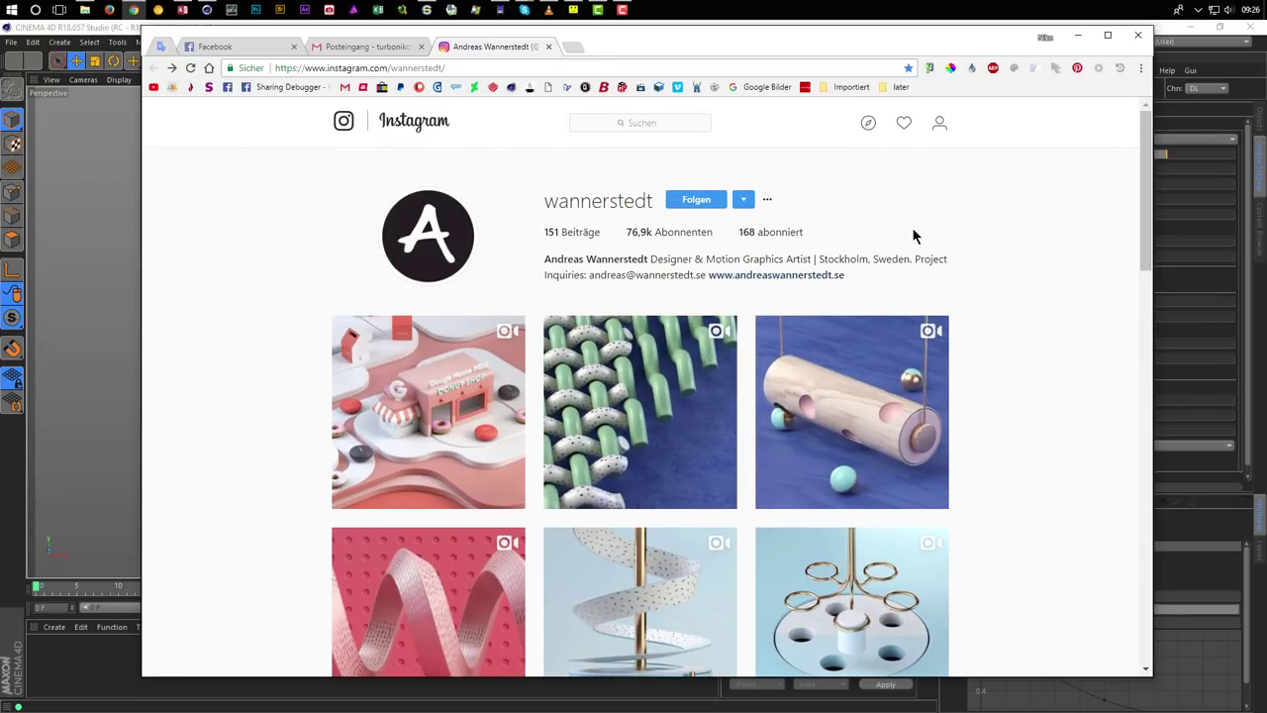
drag(1146, 181, 1142, 302)
click(1078, 35)
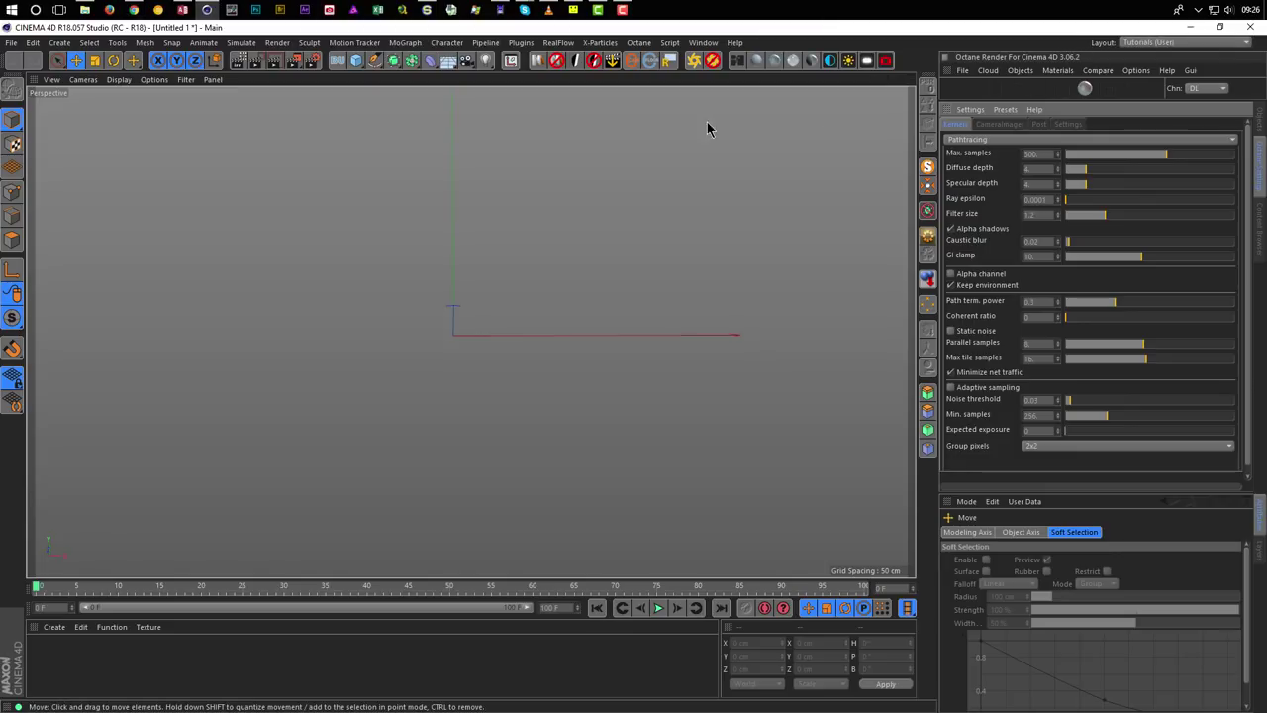
click(547, 11)
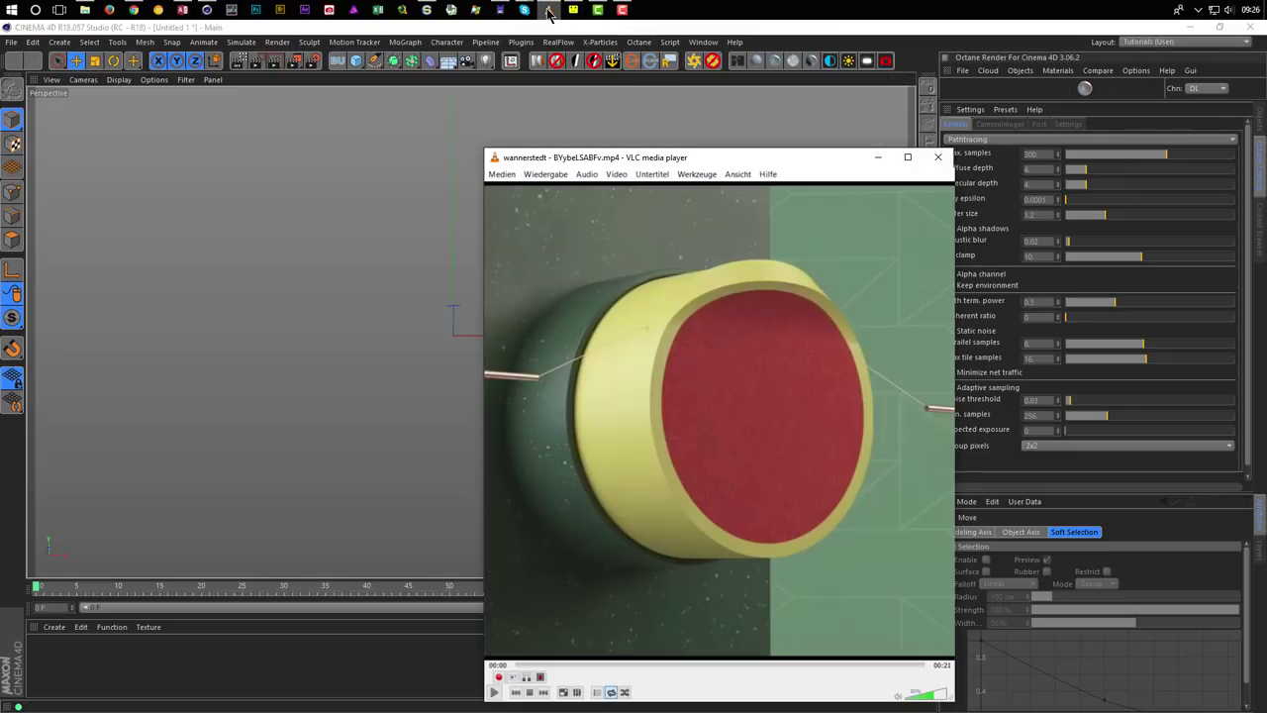
drag(648, 165, 591, 70)
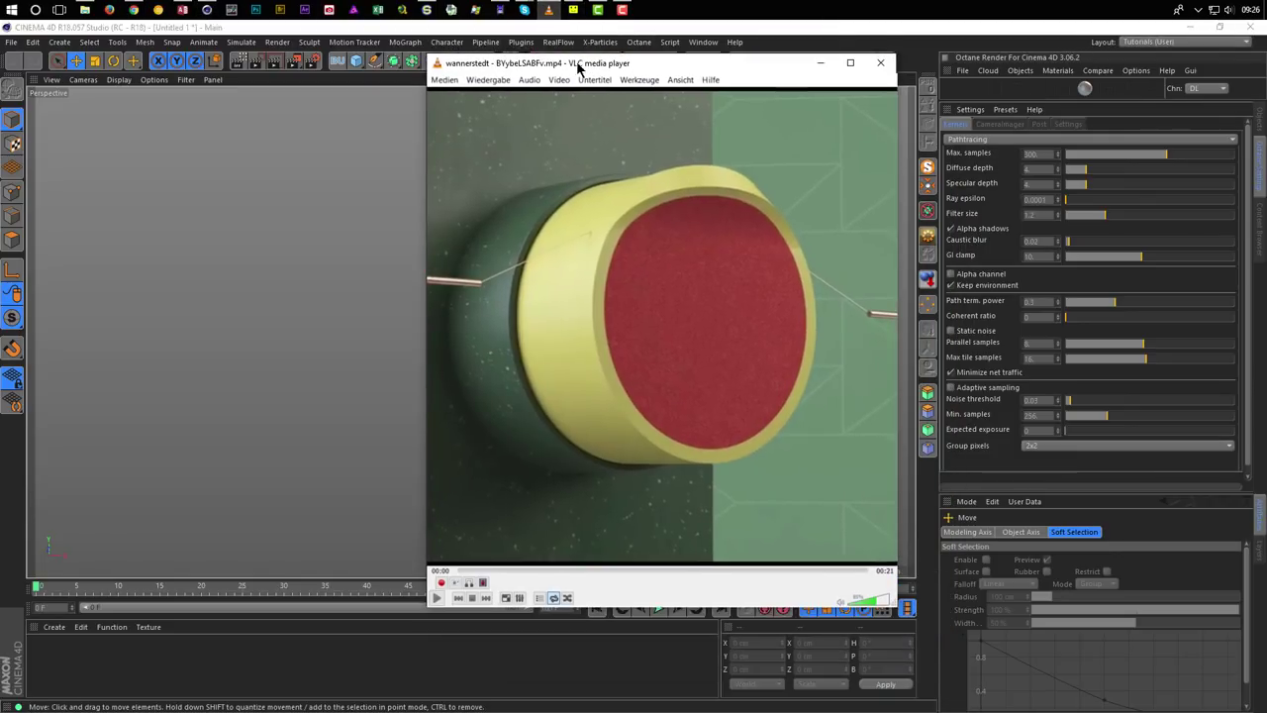
drag(427, 55, 500, 139)
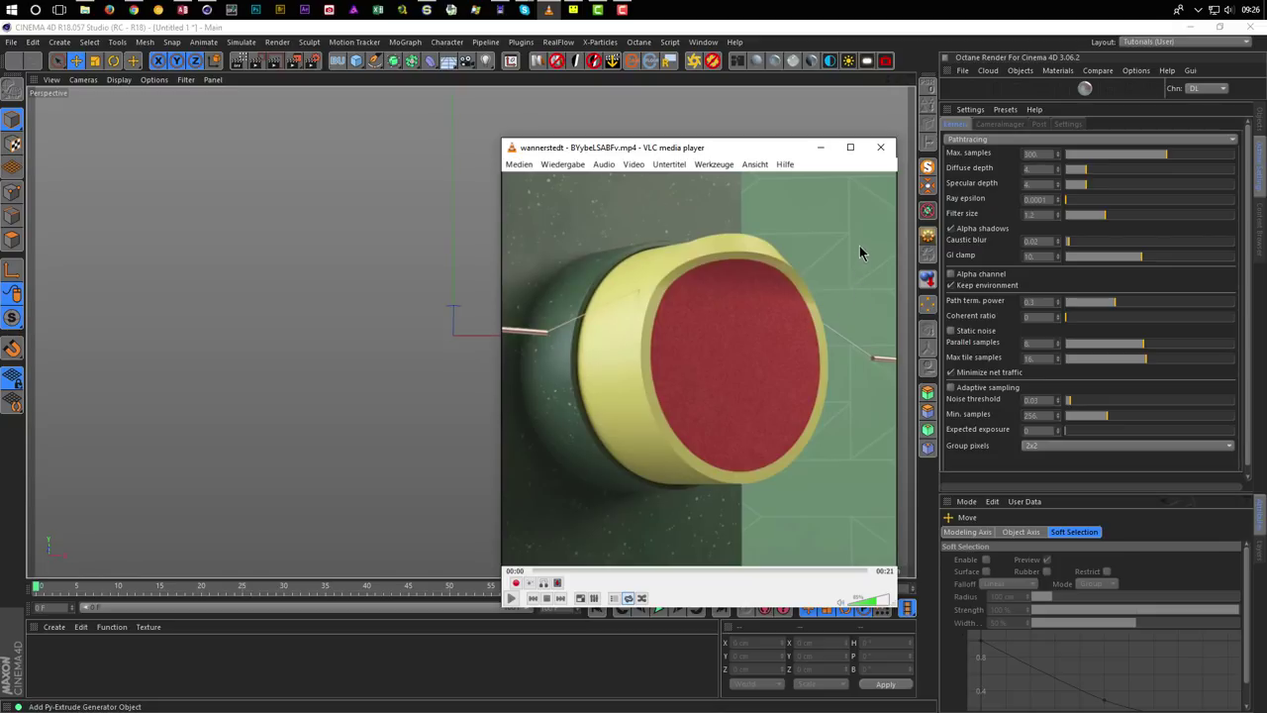
click(819, 150)
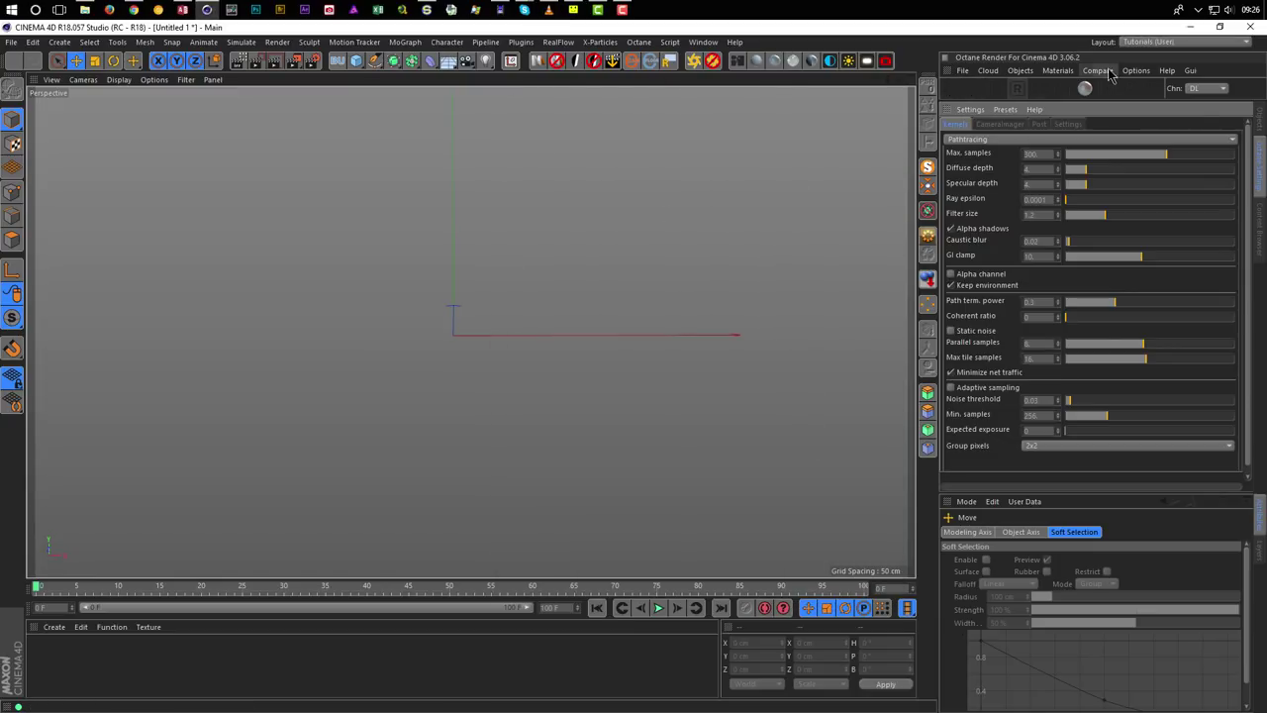
Add a Cylinder primitive and set its orientation to +Z.
click(1263, 122)
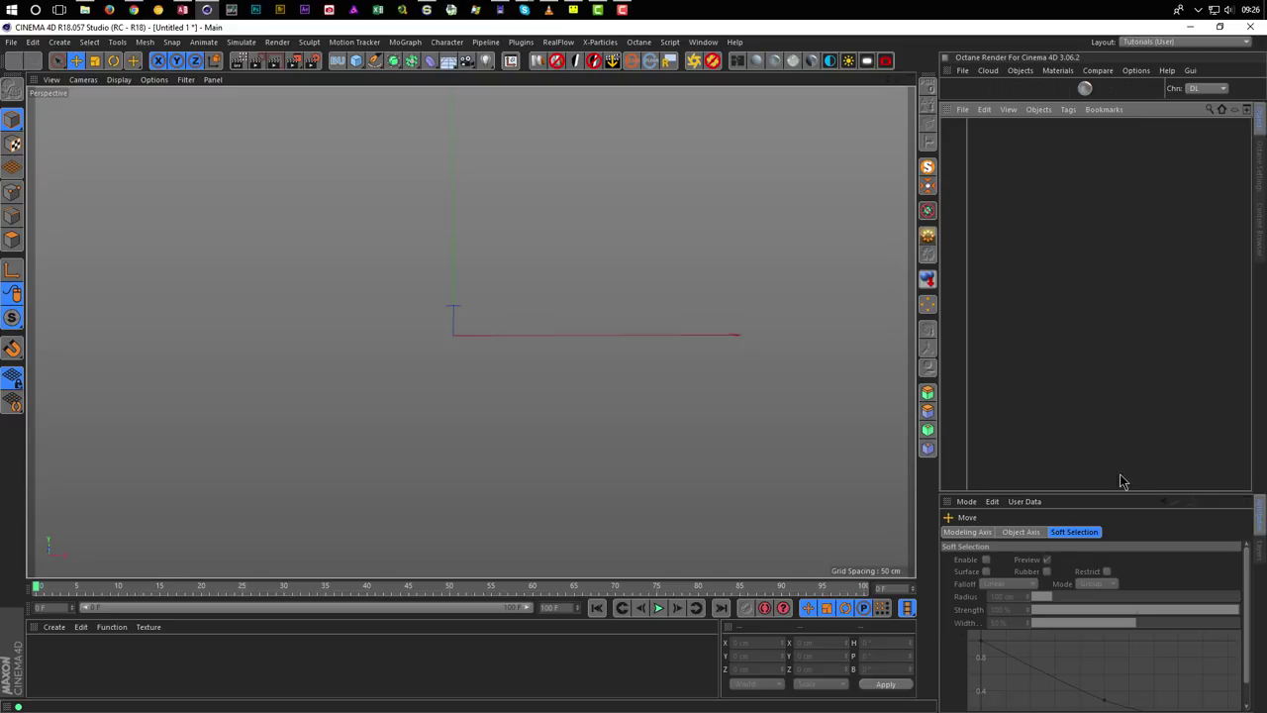
drag(1119, 492, 1118, 304)
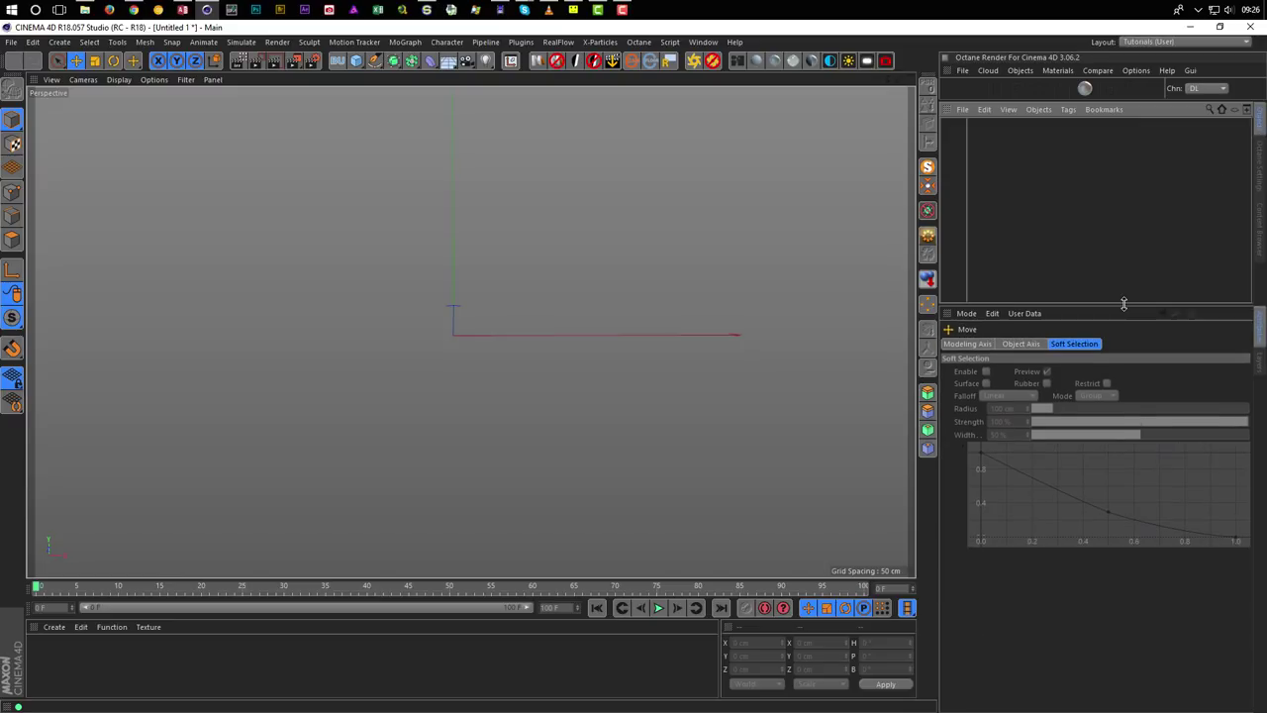
click(358, 62)
click(641, 84)
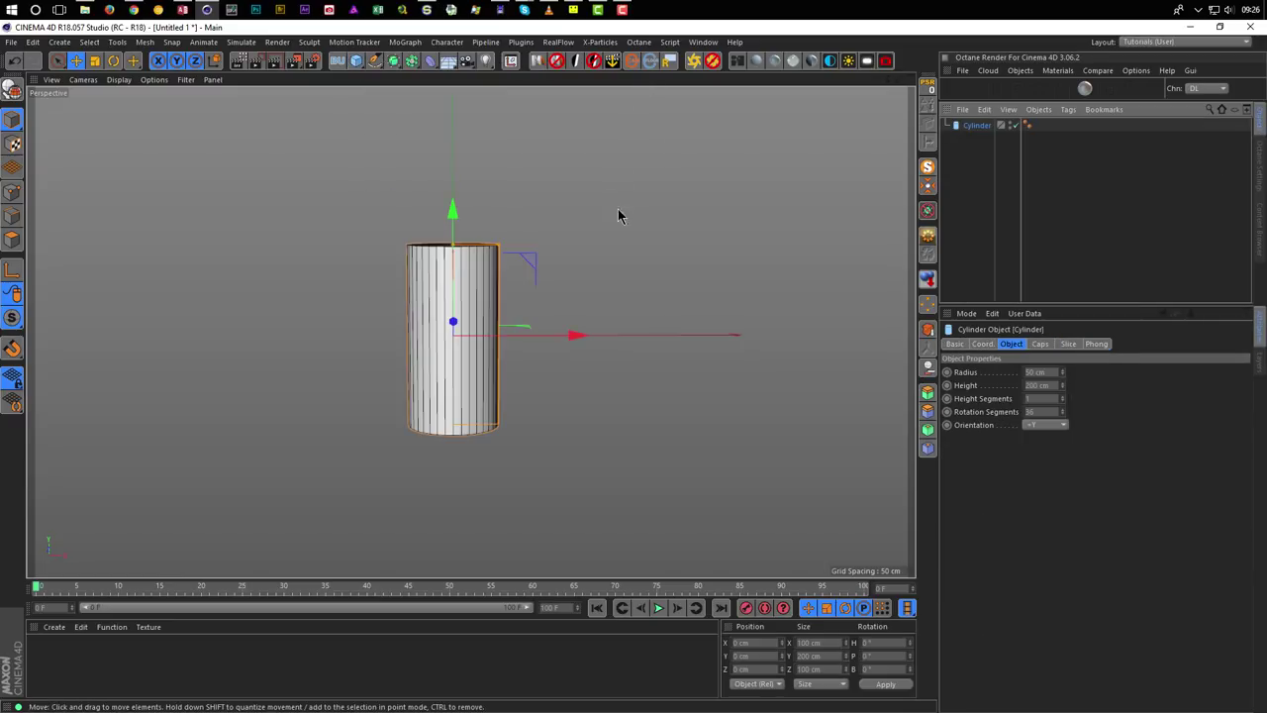
click(1049, 425)
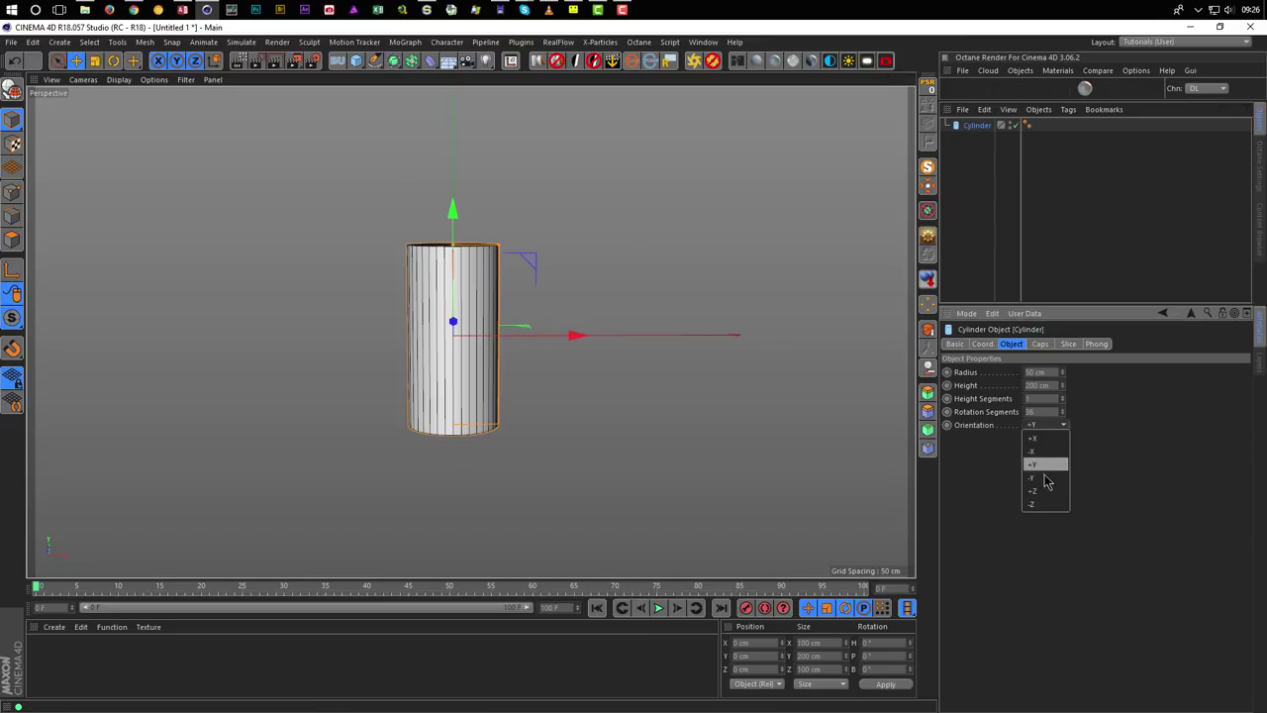
click(1047, 492)
Set the cylinder's height to 10 cm, flattening it into a disc.
alt+drag(383, 332, 465, 333)
scroll(523, 326, up, 5)
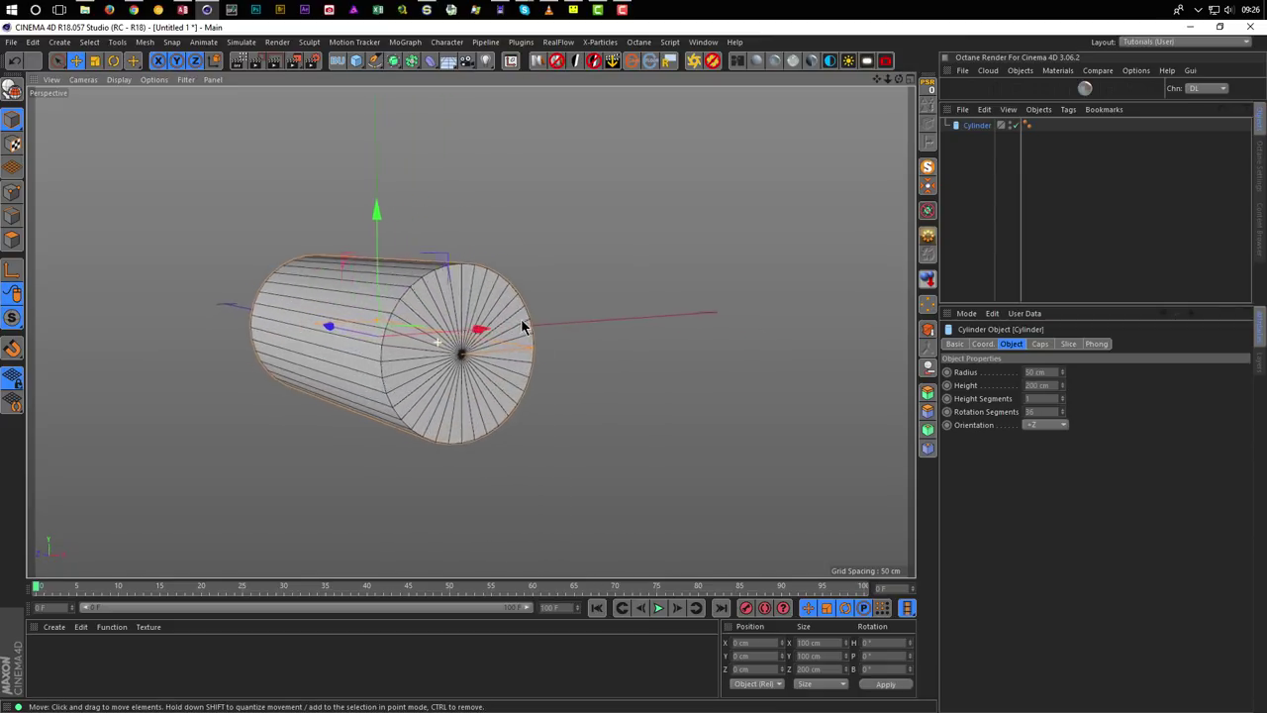
double_click(1039, 385)
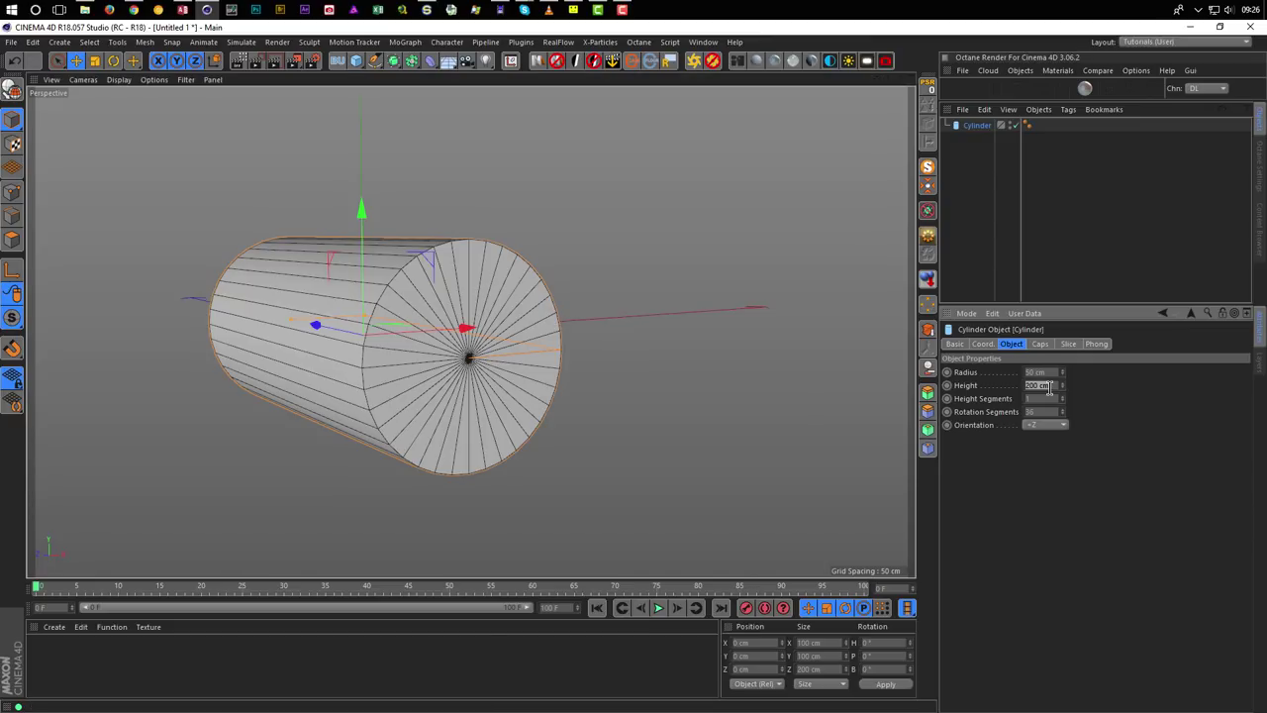
text(10)
key(Return)
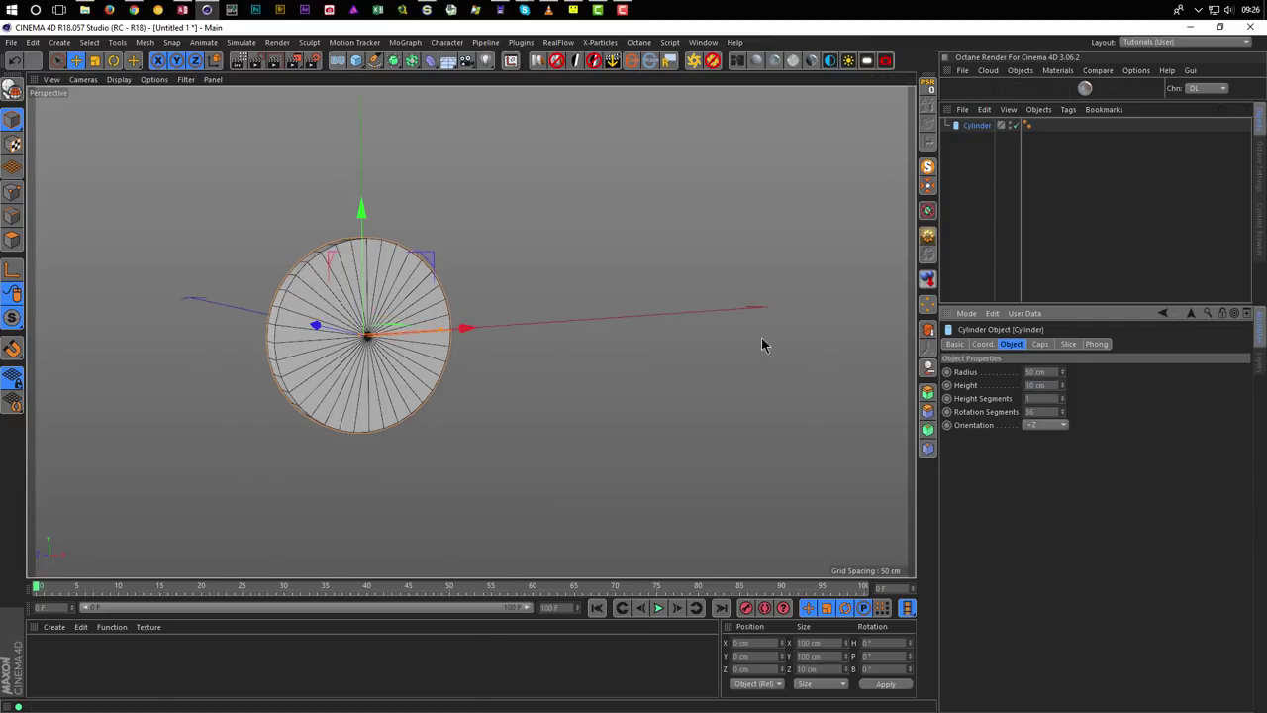
alt+drag(334, 315, 400, 299)
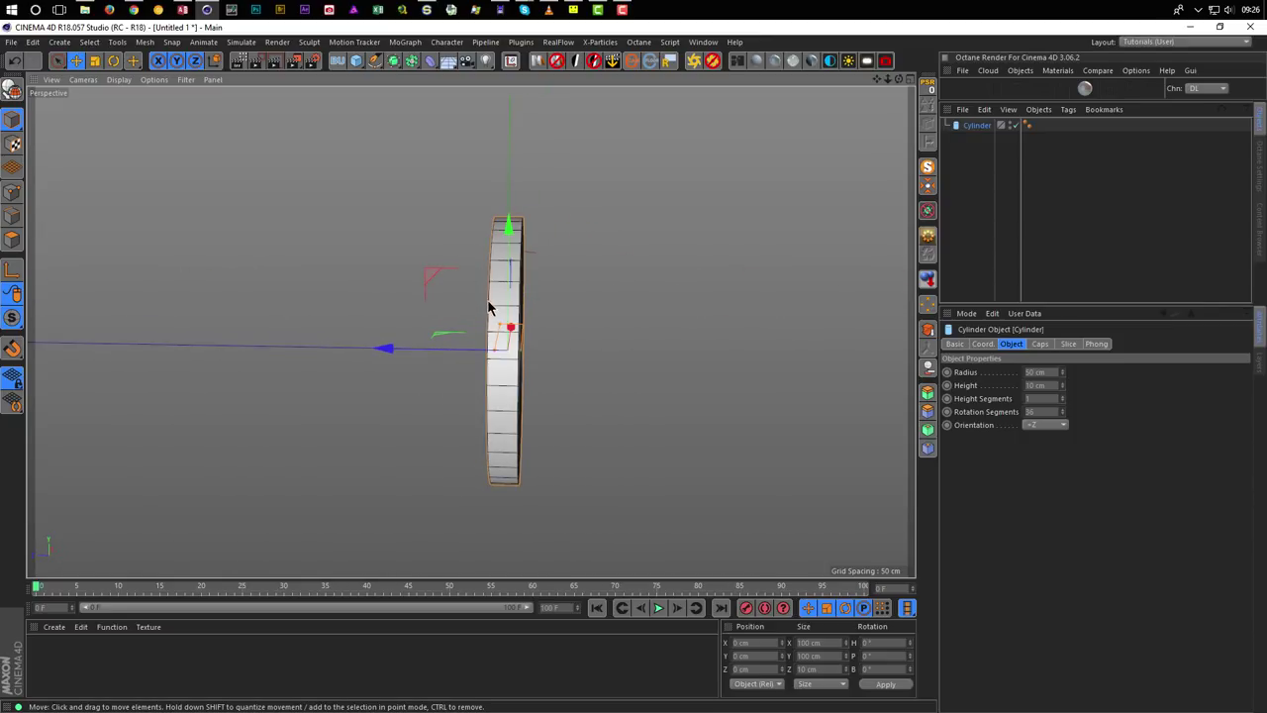
alt+drag(532, 312, 631, 311)
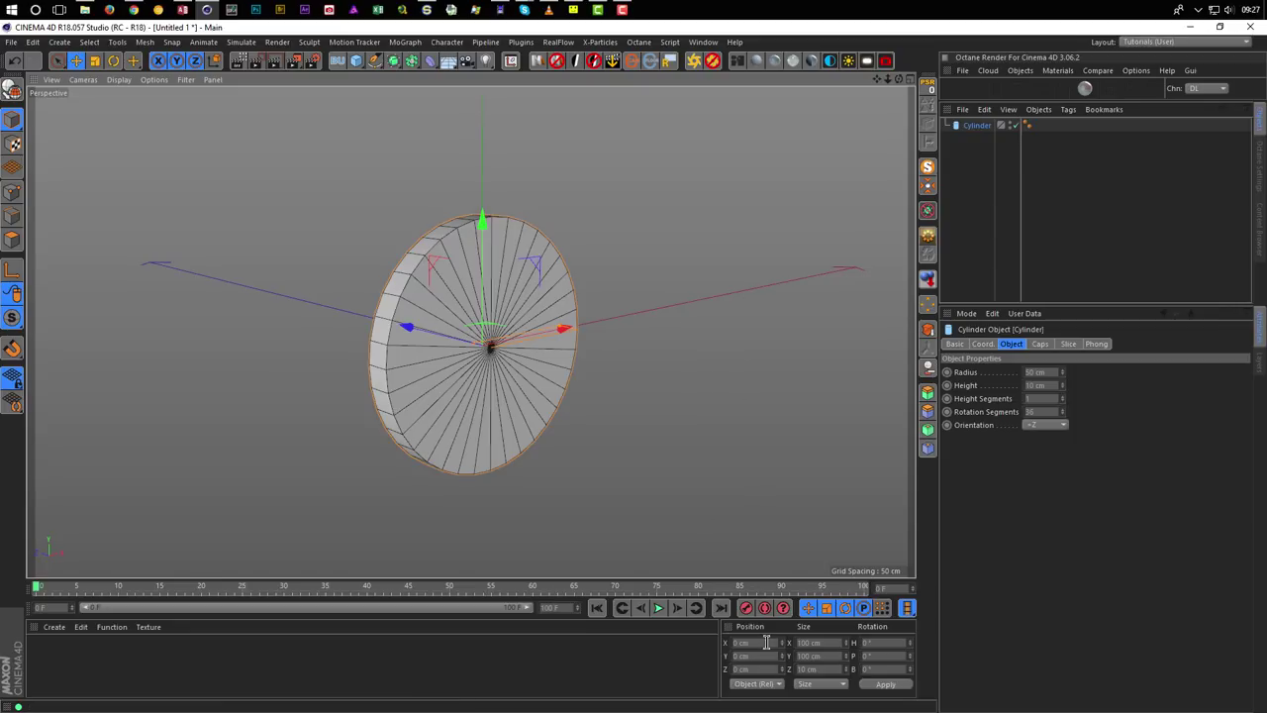
Set the disc's position to X 0 cm and Z -5 cm in the Coordinate Manager.
click(766, 641)
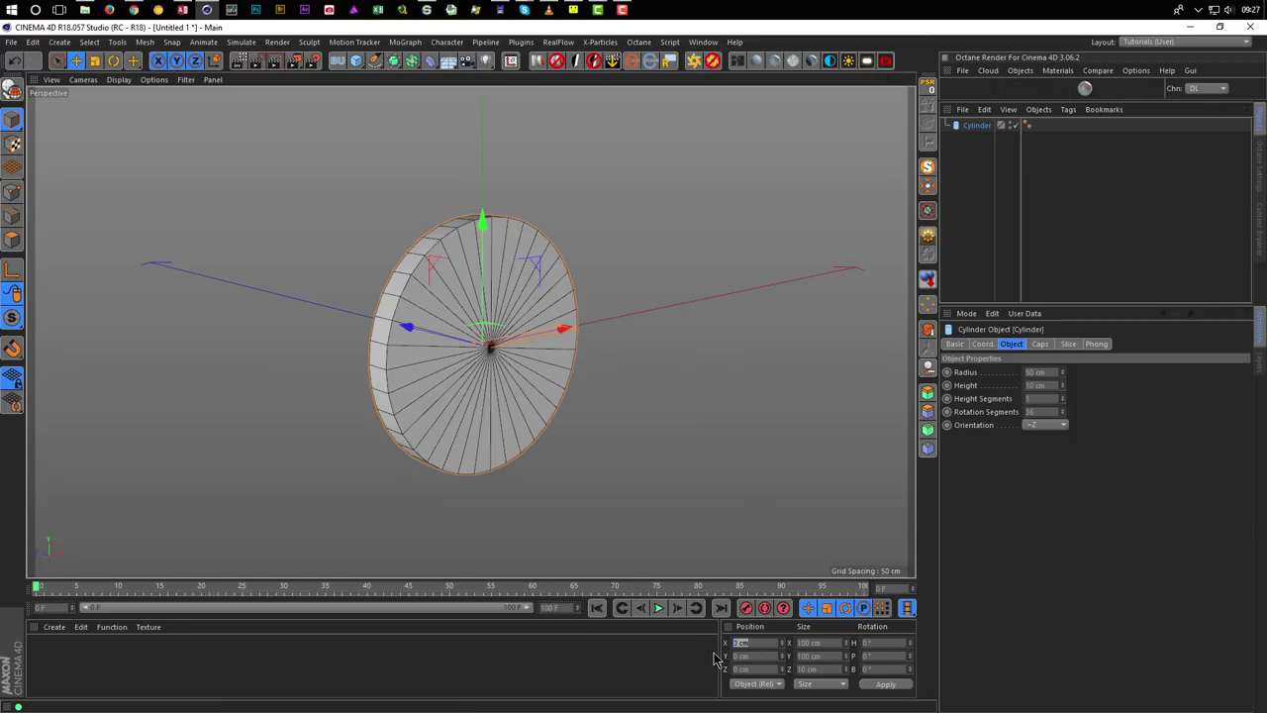
text(-5)
key(Return)
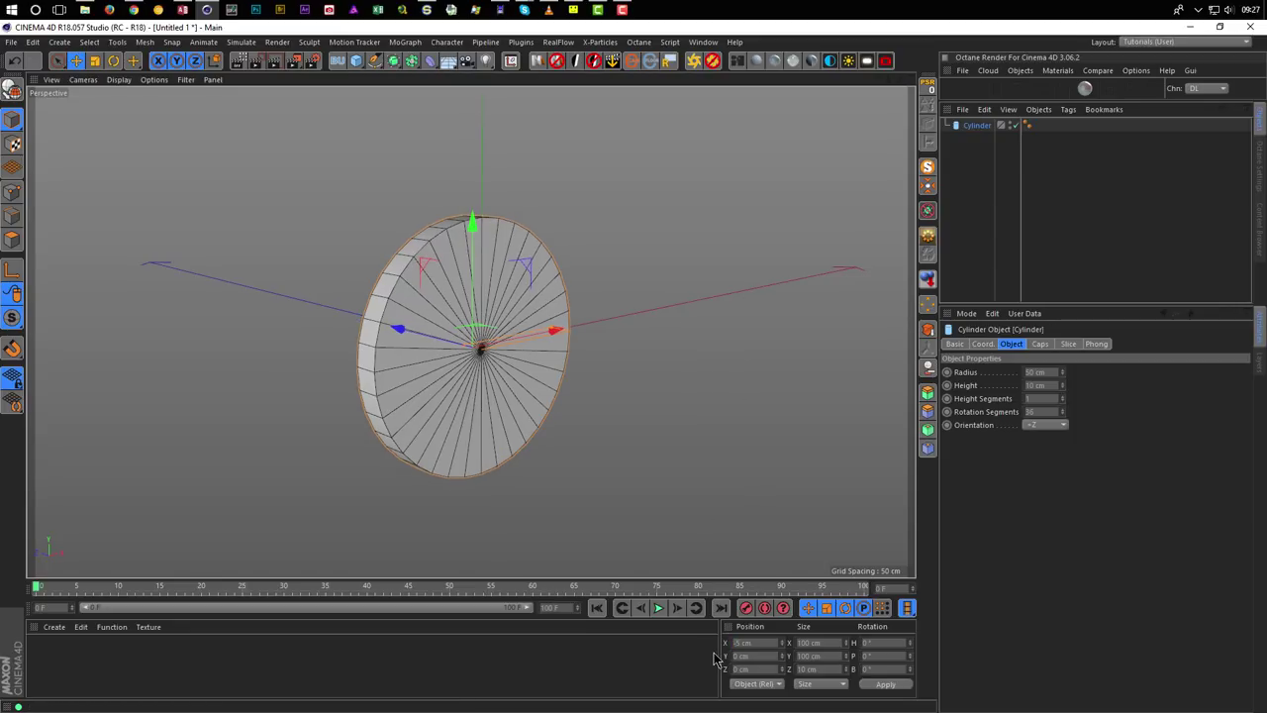
click(765, 642)
text(0)
key(Tab)
key(Tab)
key(Return)
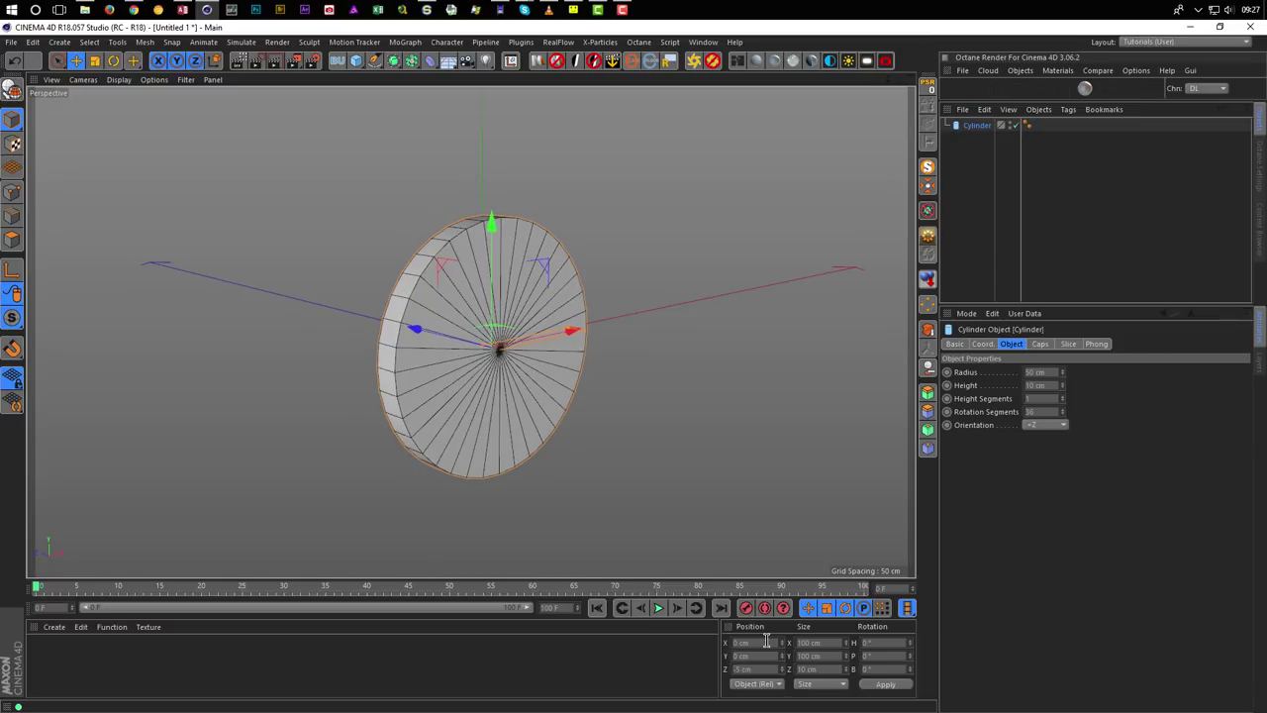
alt+drag(406, 334, 446, 337)
alt+middle_drag(501, 340, 428, 381)
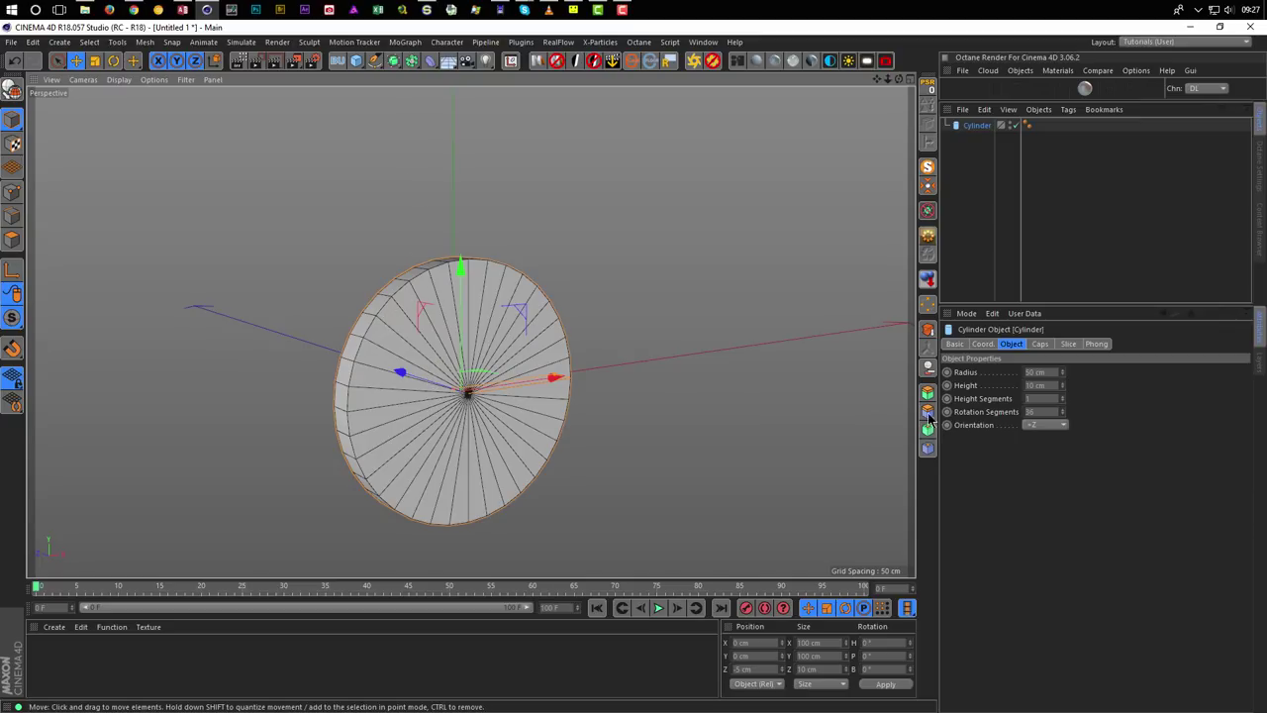
click(1050, 416)
text(500)
key(Return)
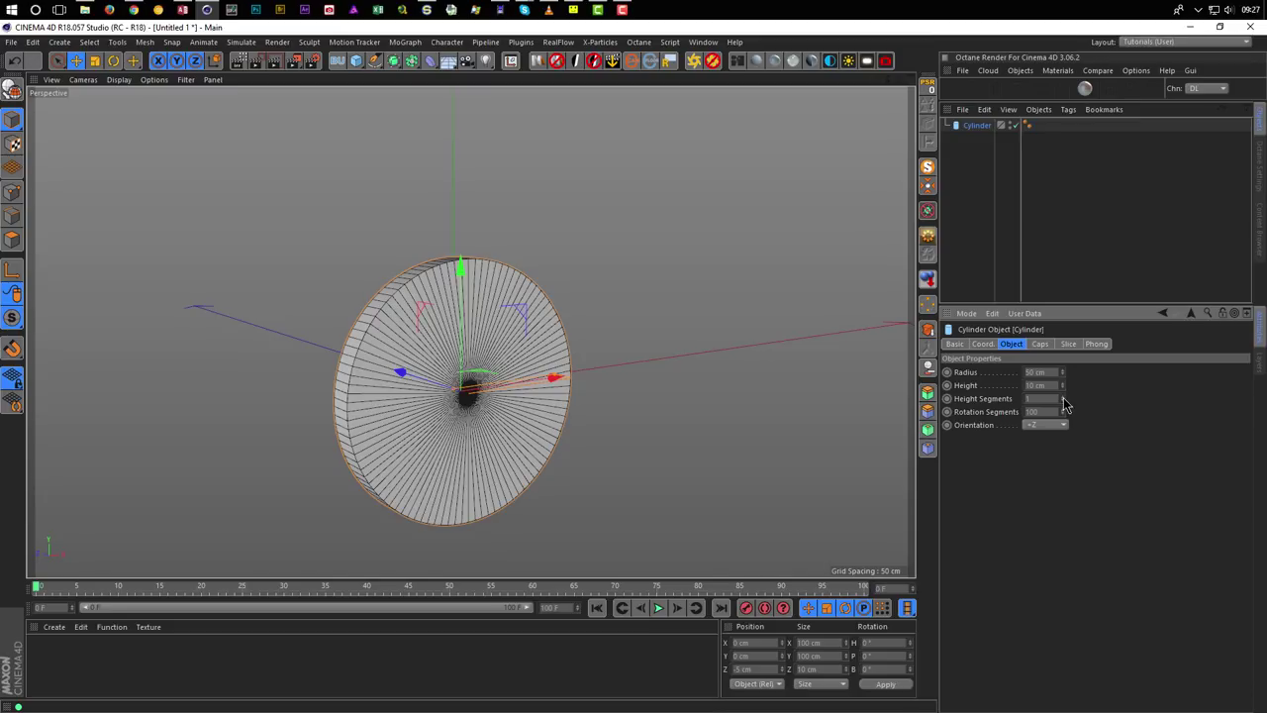
mouse_move(1064, 404)
mouse_down()
mouse_move(1064, 380)
mouse_move(1064, 396)
mouse_up()
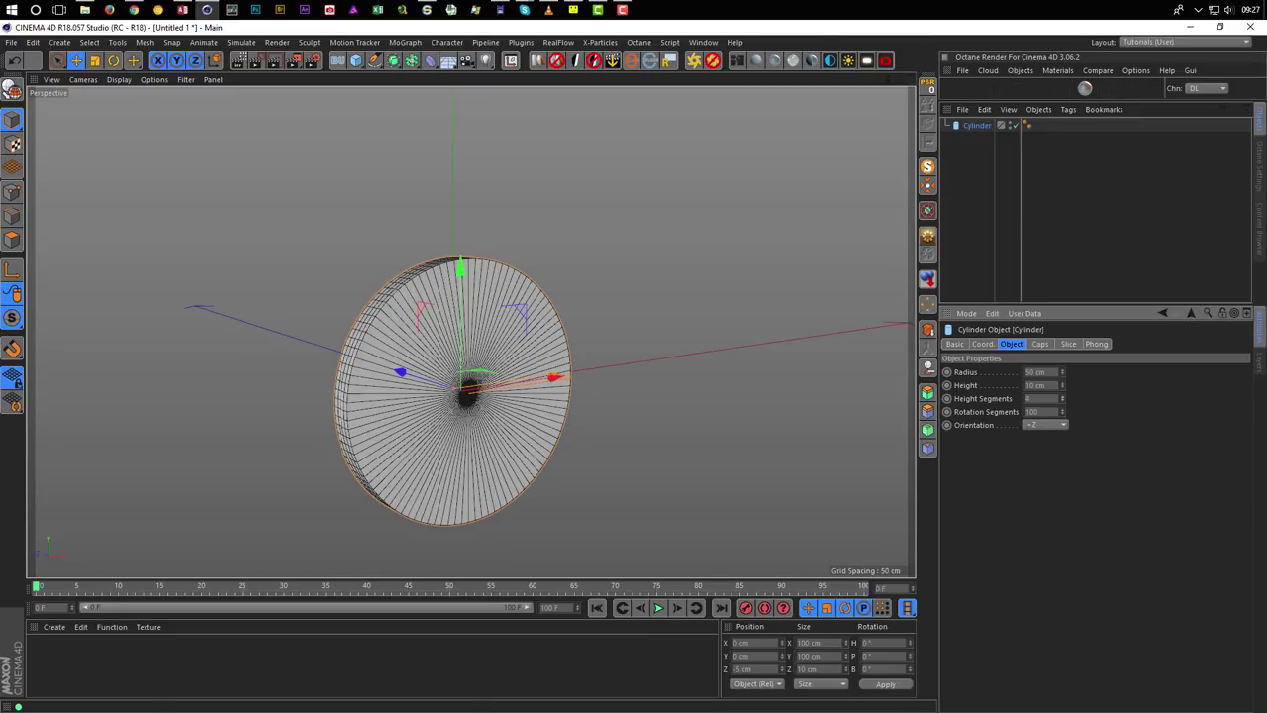
alt+drag(546, 350, 475, 316)
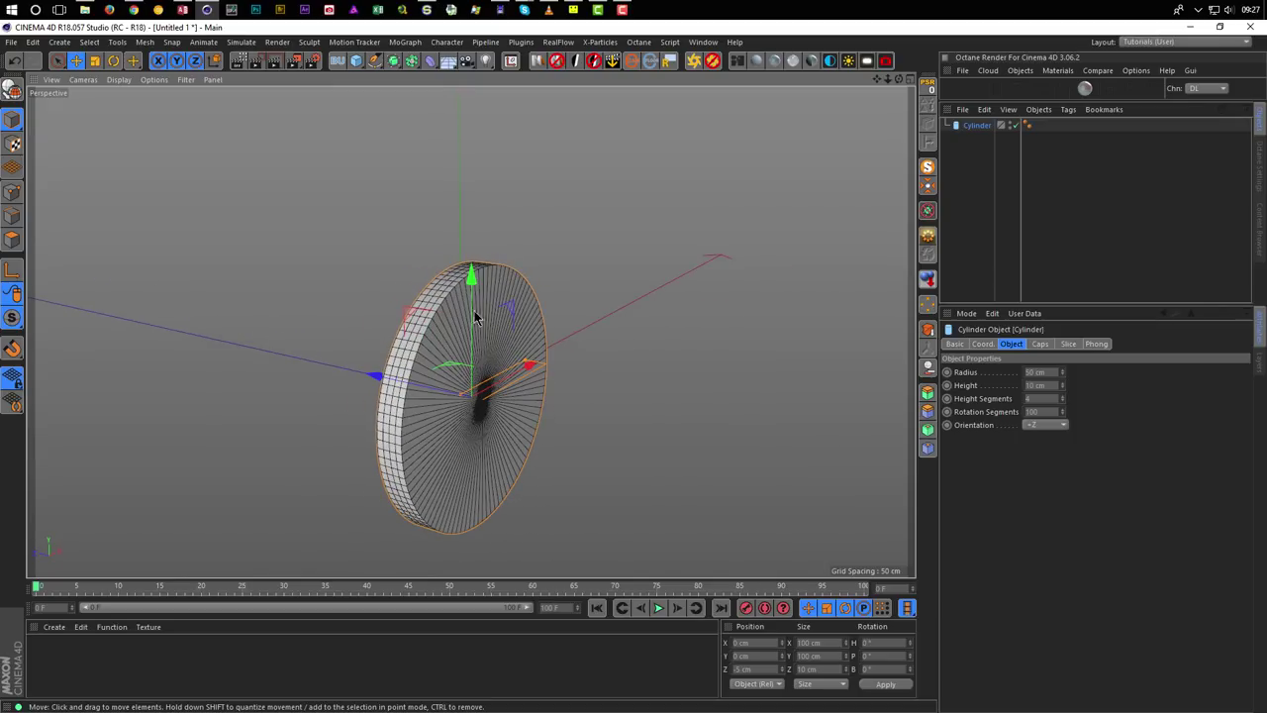
click(1062, 401)
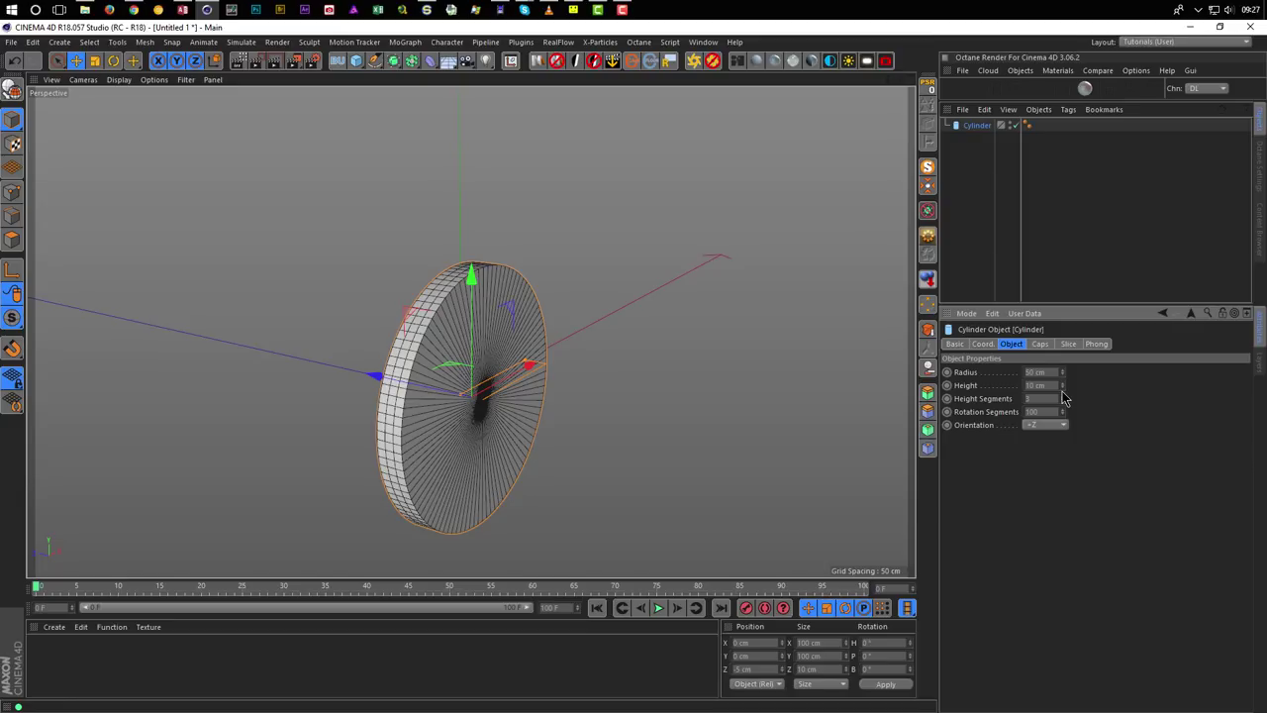
click(1040, 344)
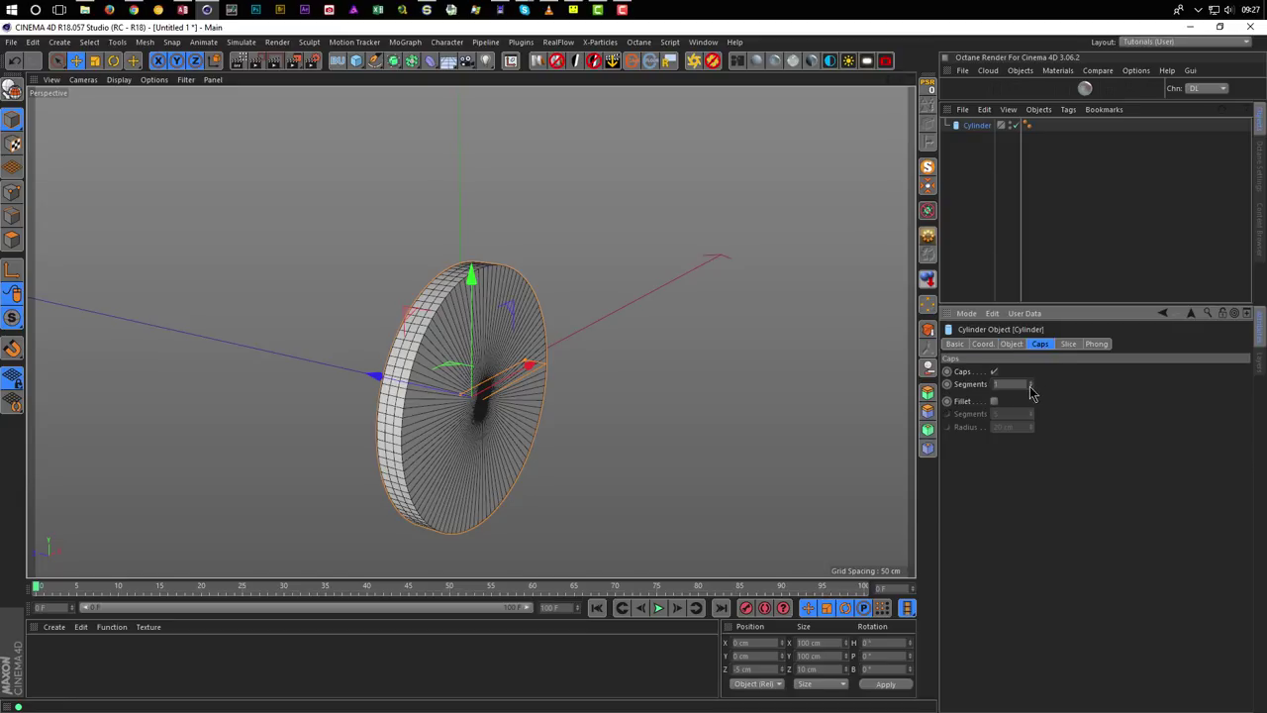
drag(1031, 386, 1061, 386)
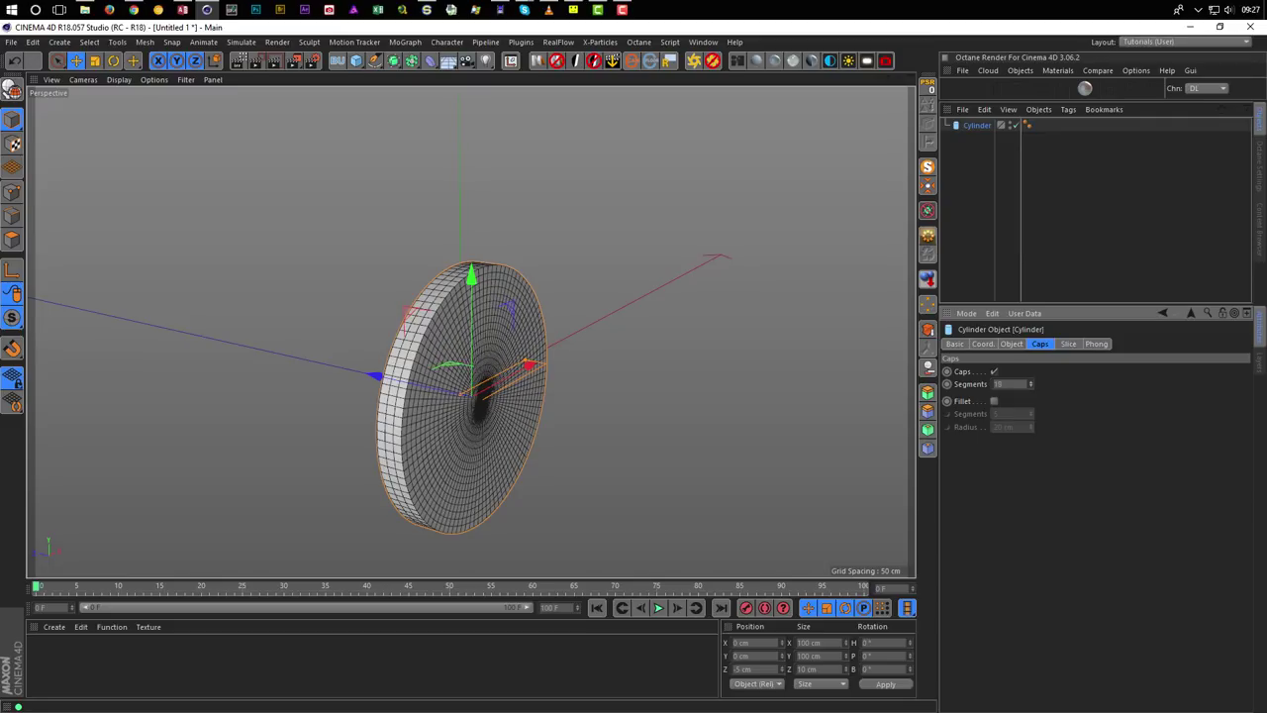
scroll(493, 300, up, 2)
alt+drag(493, 300, 579, 325)
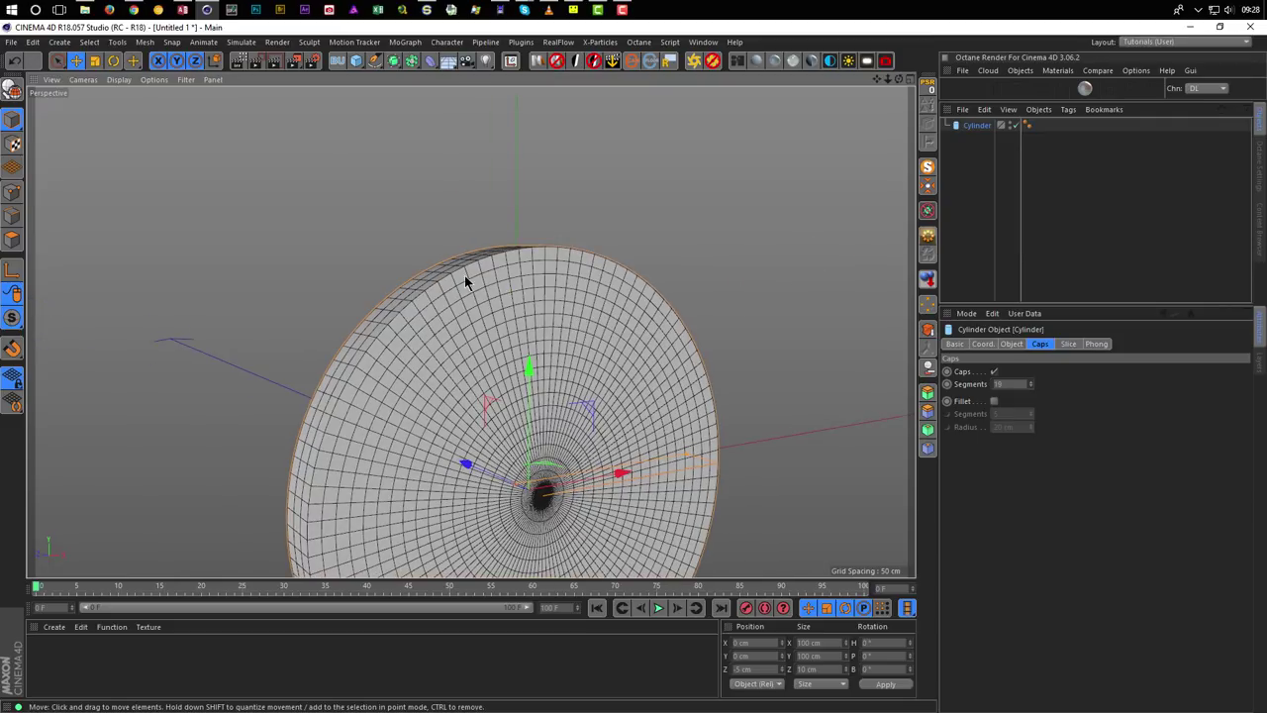
scroll(543, 318, down, 3)
alt+drag(542, 318, 473, 312)
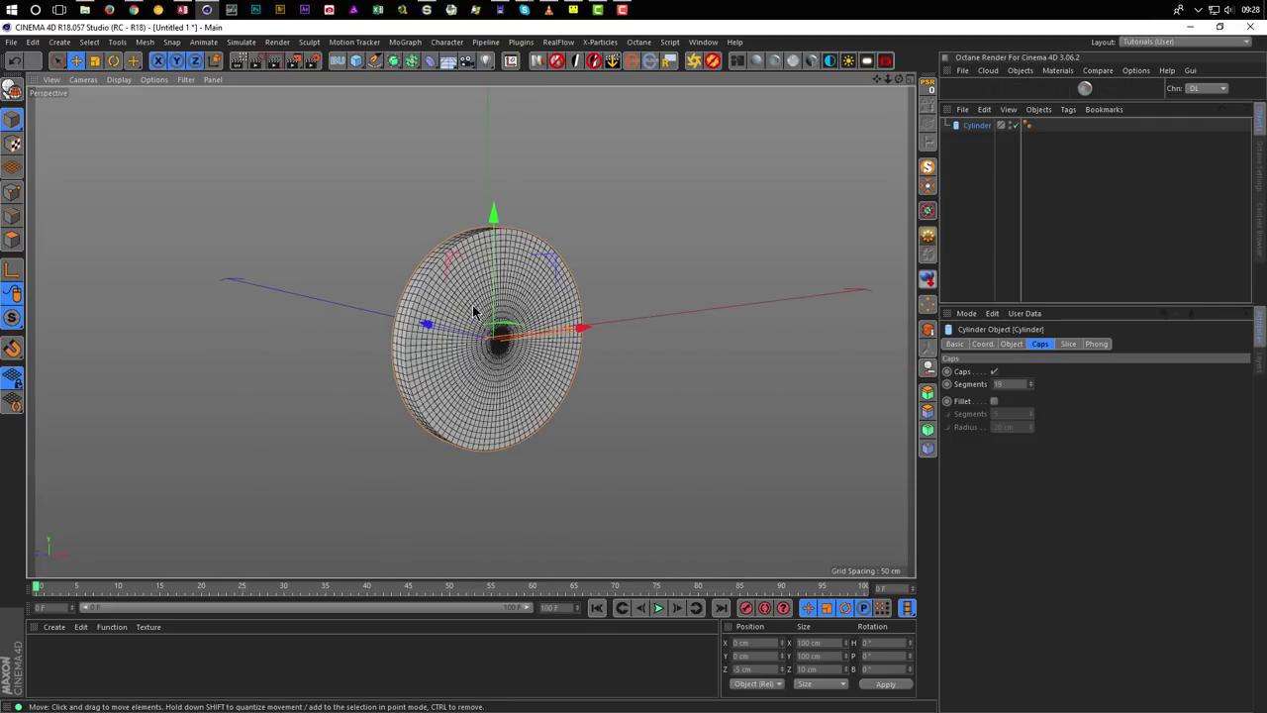
alt+drag(474, 311, 496, 367)
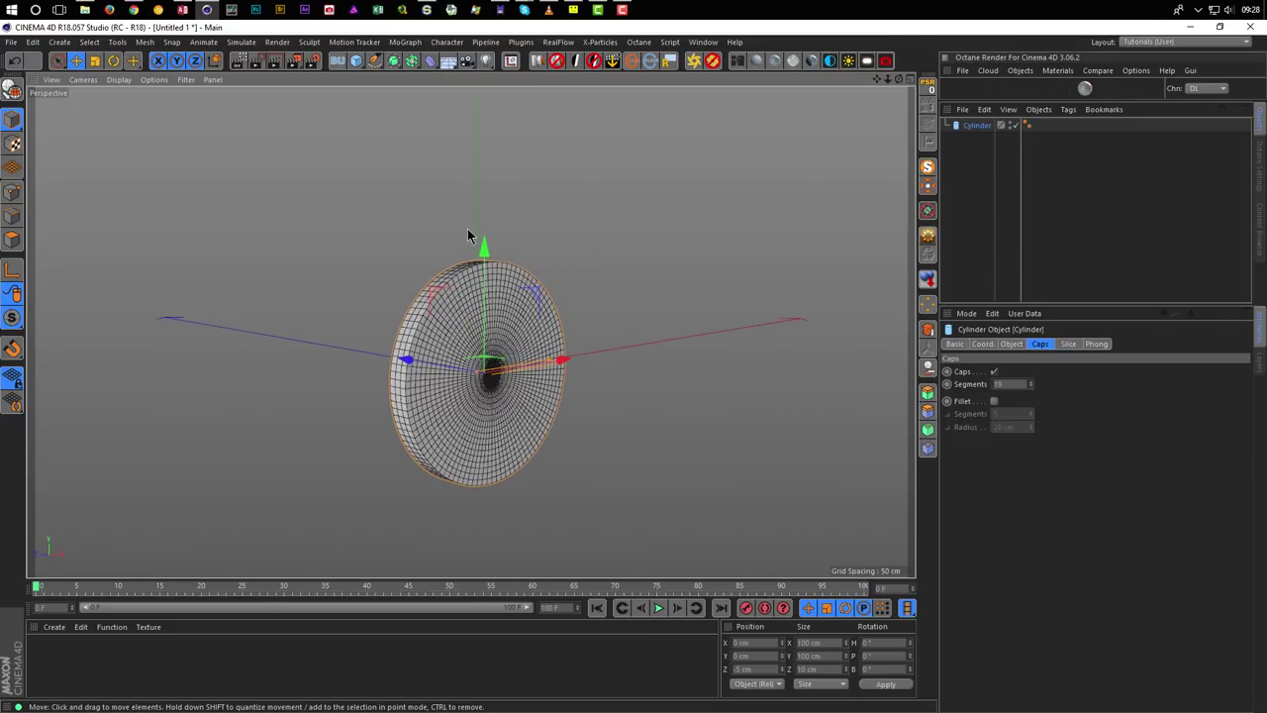
drag(506, 454, 513, 503)
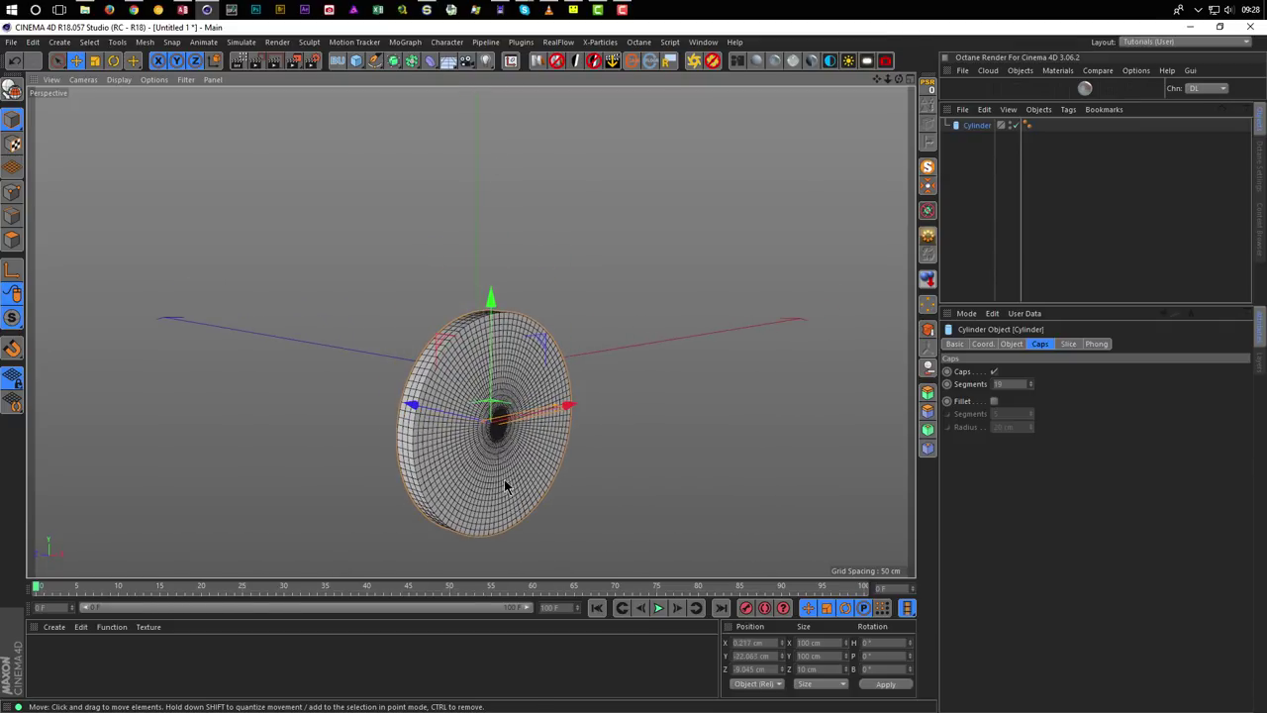
key(ctrl+z)
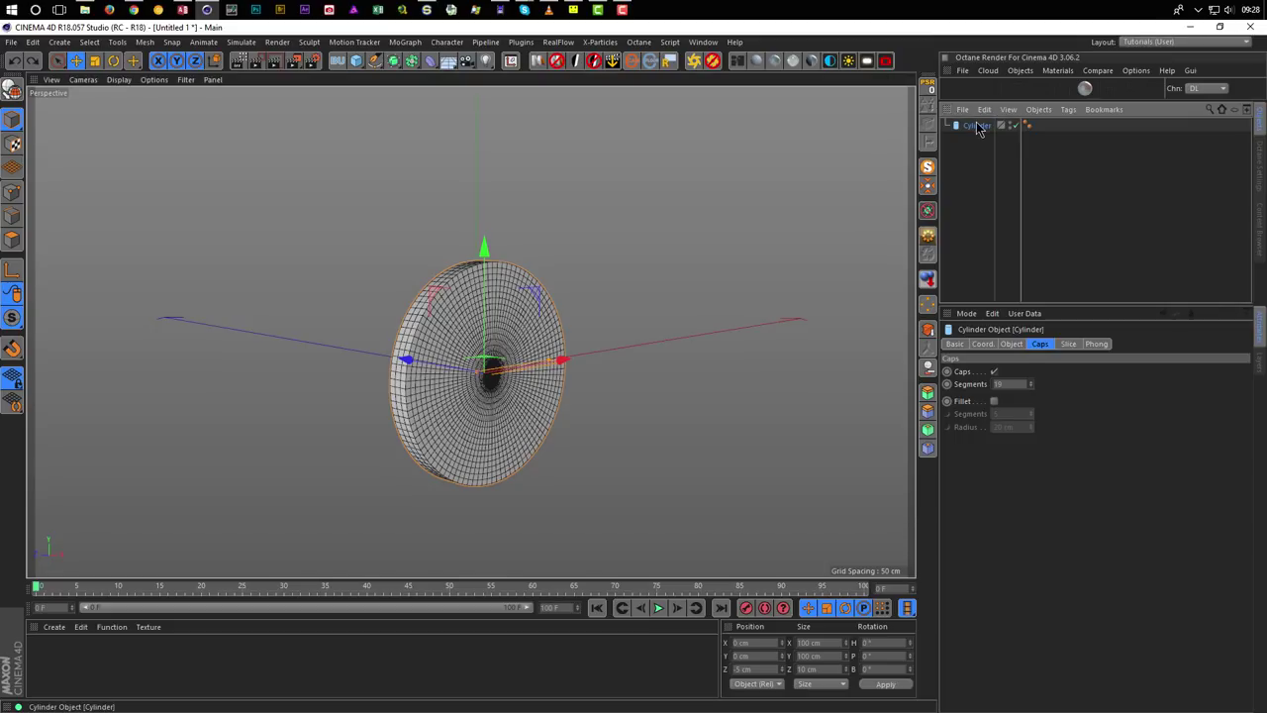
Add a Bend deformer under the cylinder and rotate it 90° on heading.
click(429, 61)
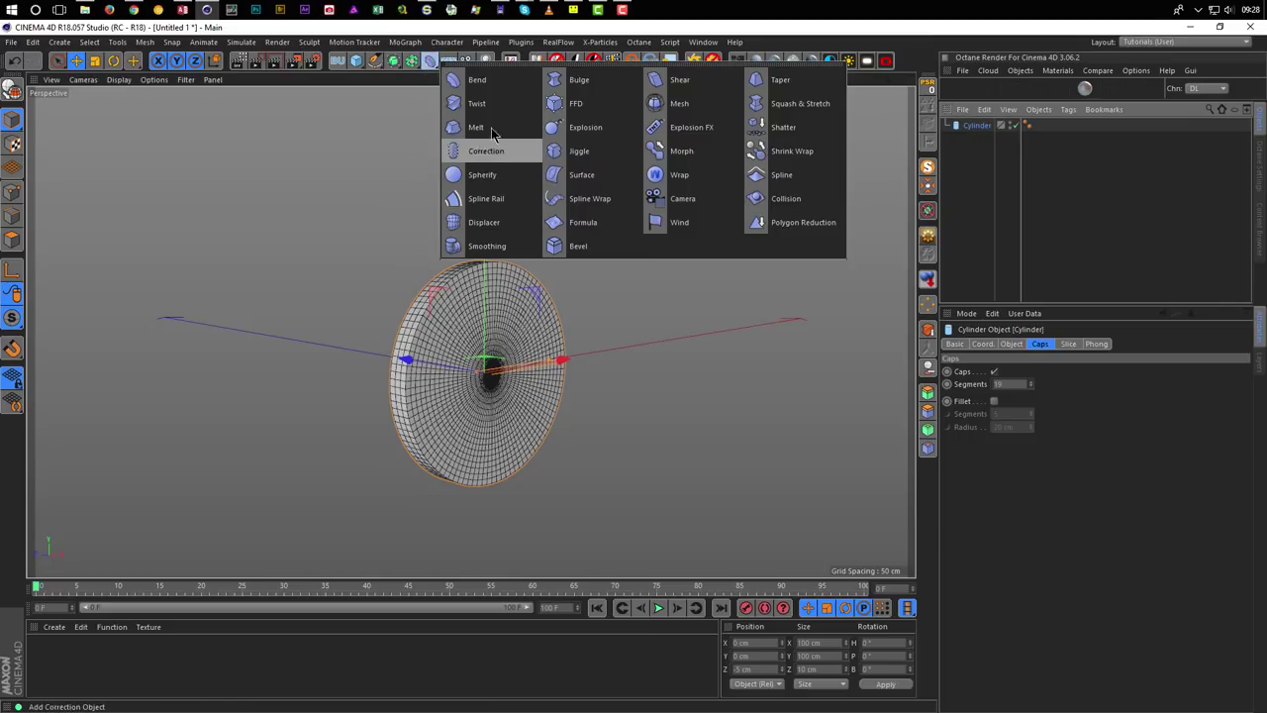
shift+click(479, 82)
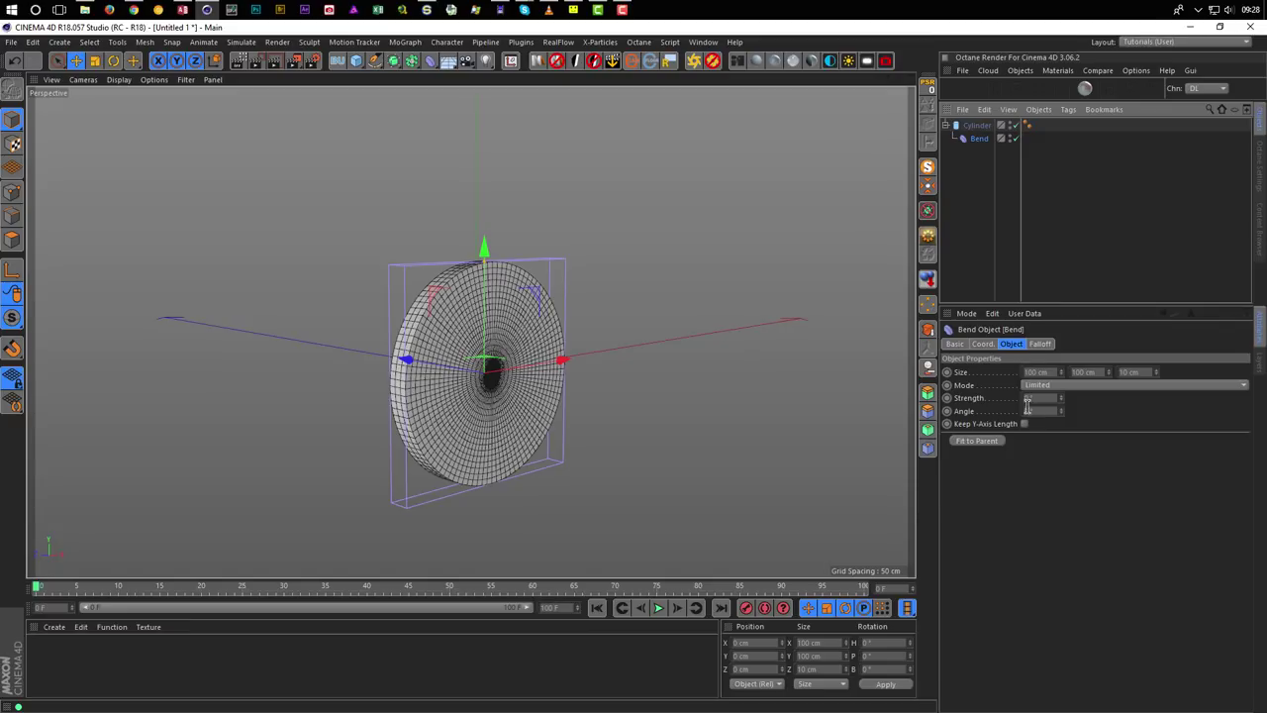
drag(1060, 398, 1085, 398)
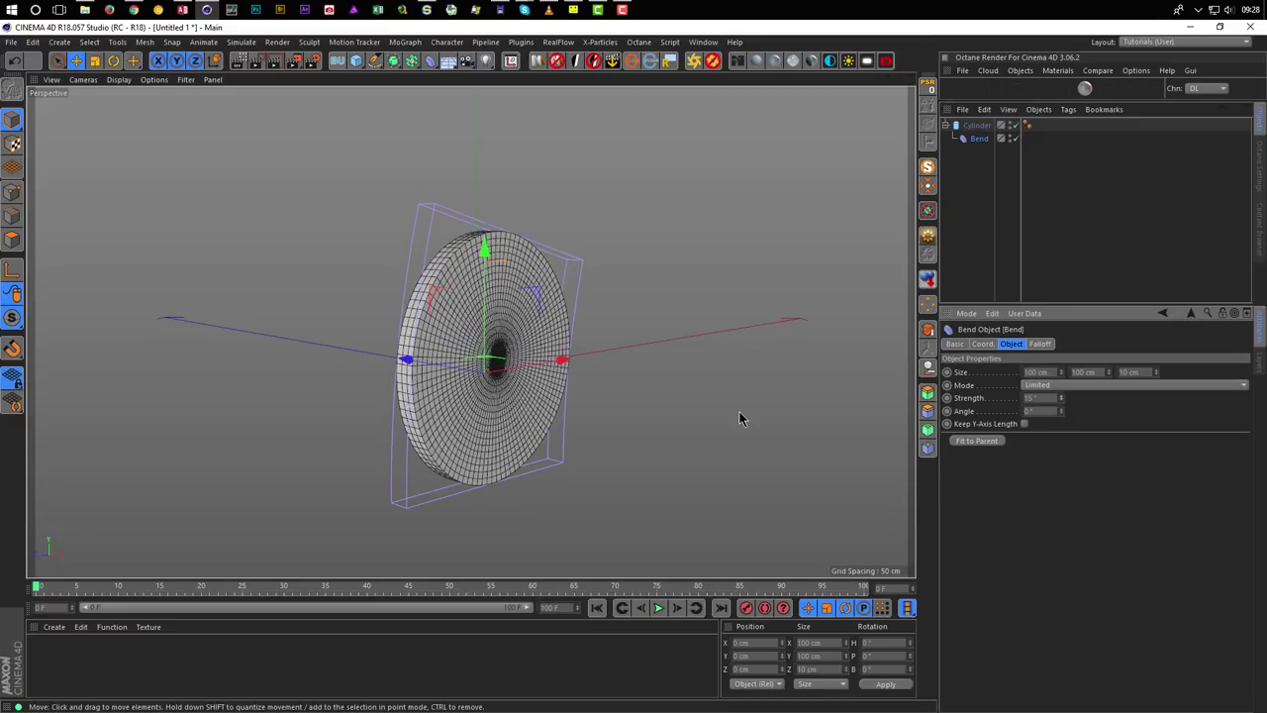
key(r)
drag(506, 385, 350, 355)
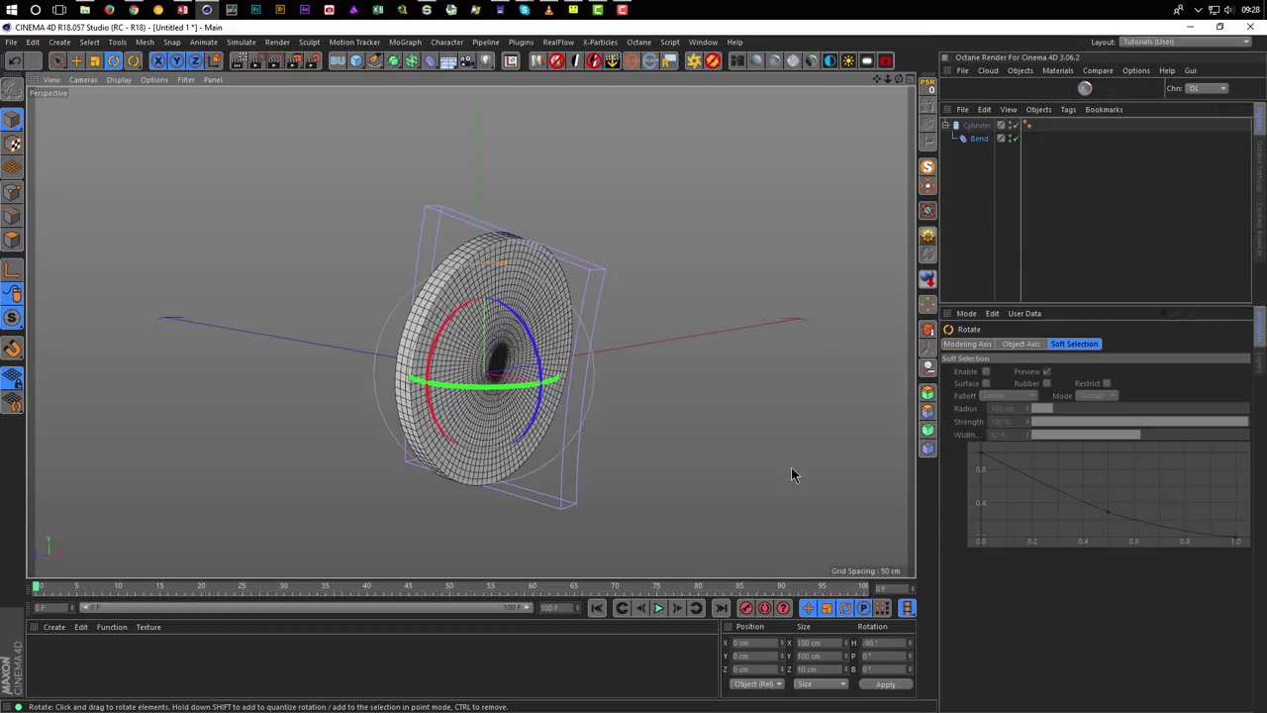
Fit the Bend to its parent, enable Keep Y-Axis Length, and set strength to 180°.
click(977, 138)
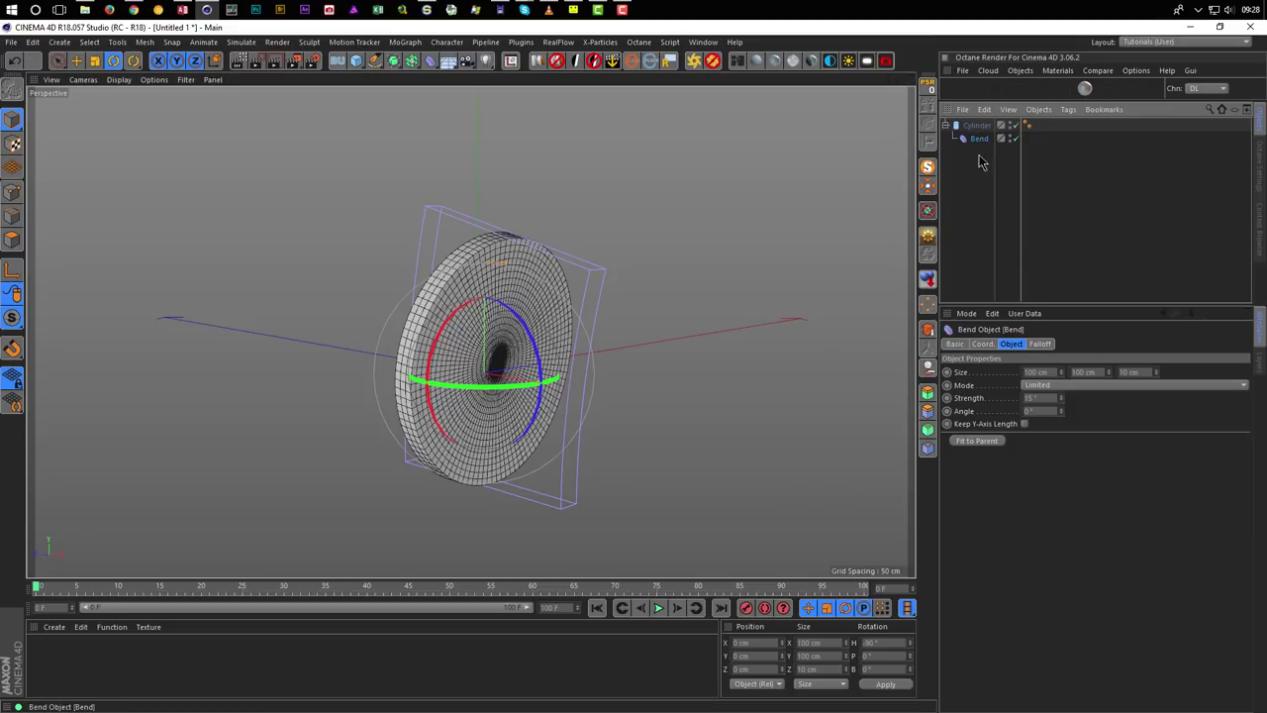
click(975, 441)
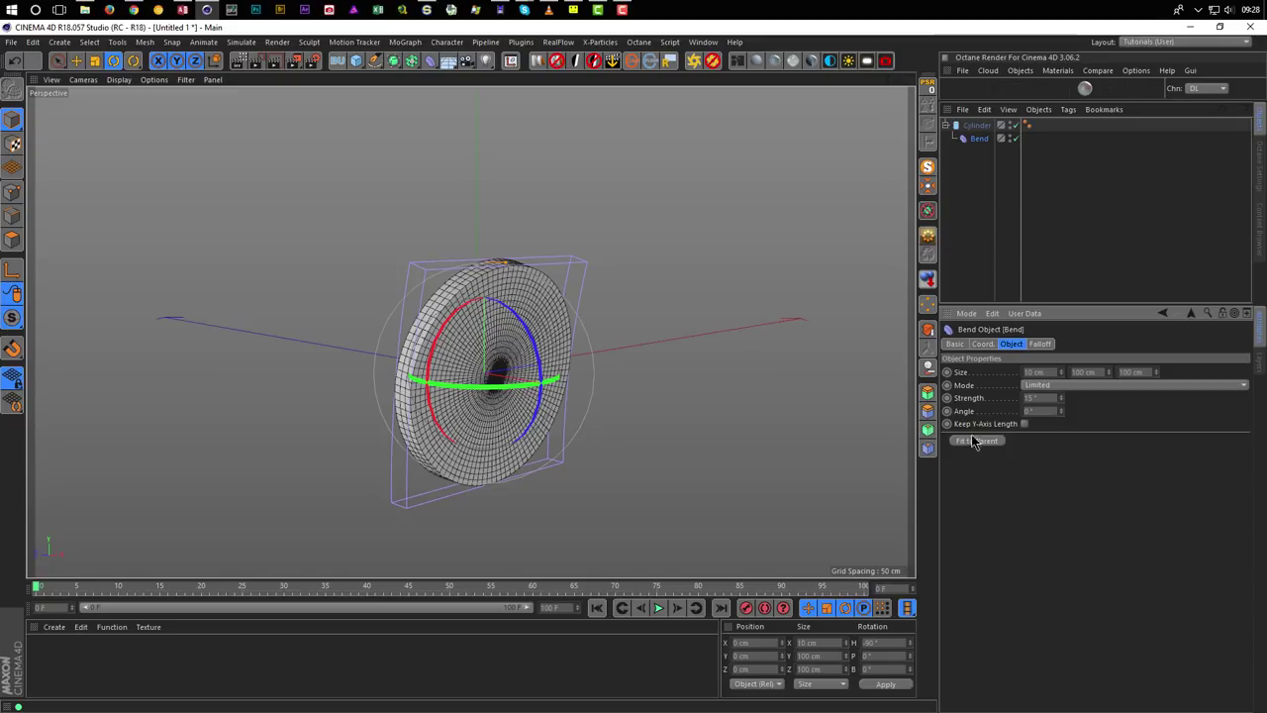
click(1024, 423)
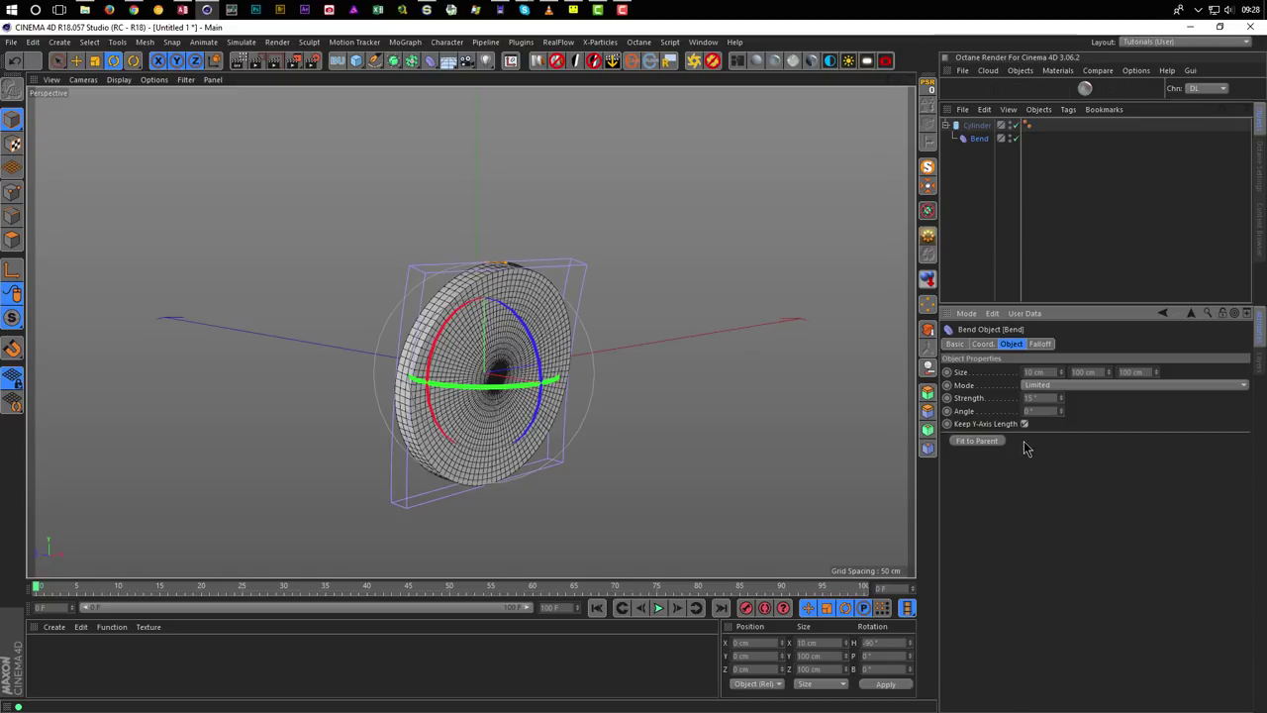
click(1043, 399)
text(180)
key(Return)
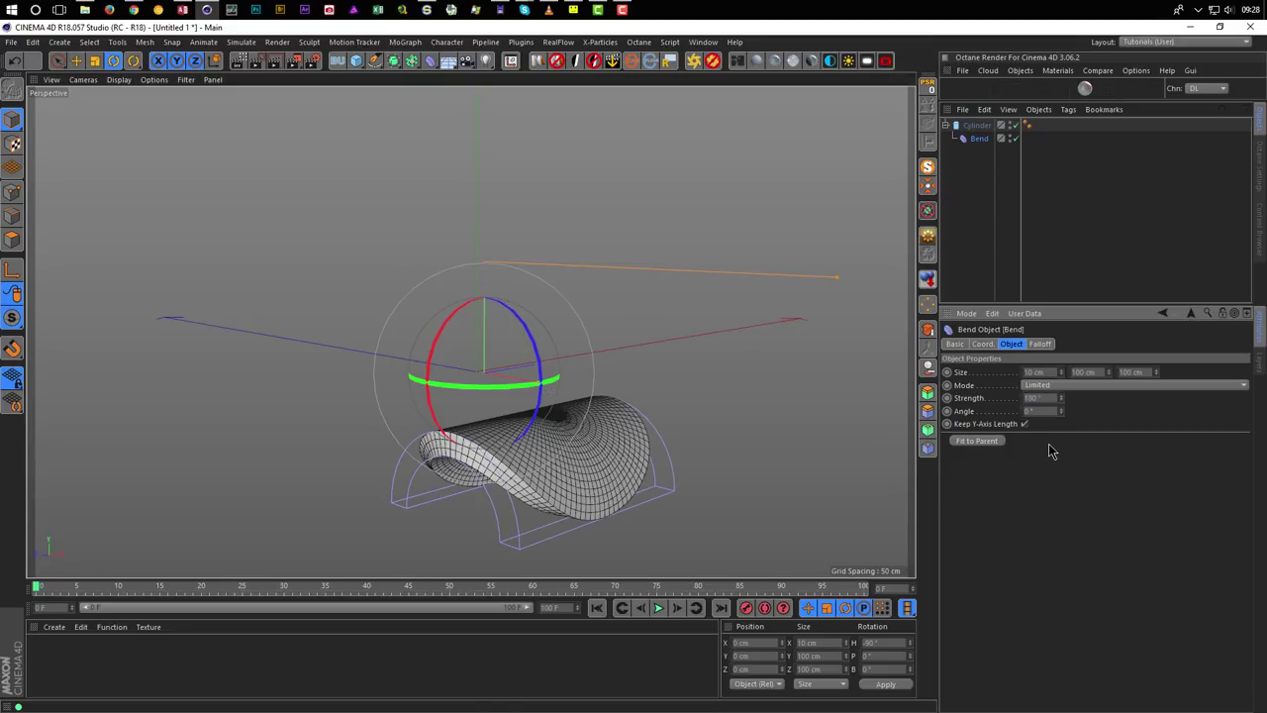
Set the Bend's Y size to 70 cm and raise it along Y.
alt+drag(693, 465, 677, 372)
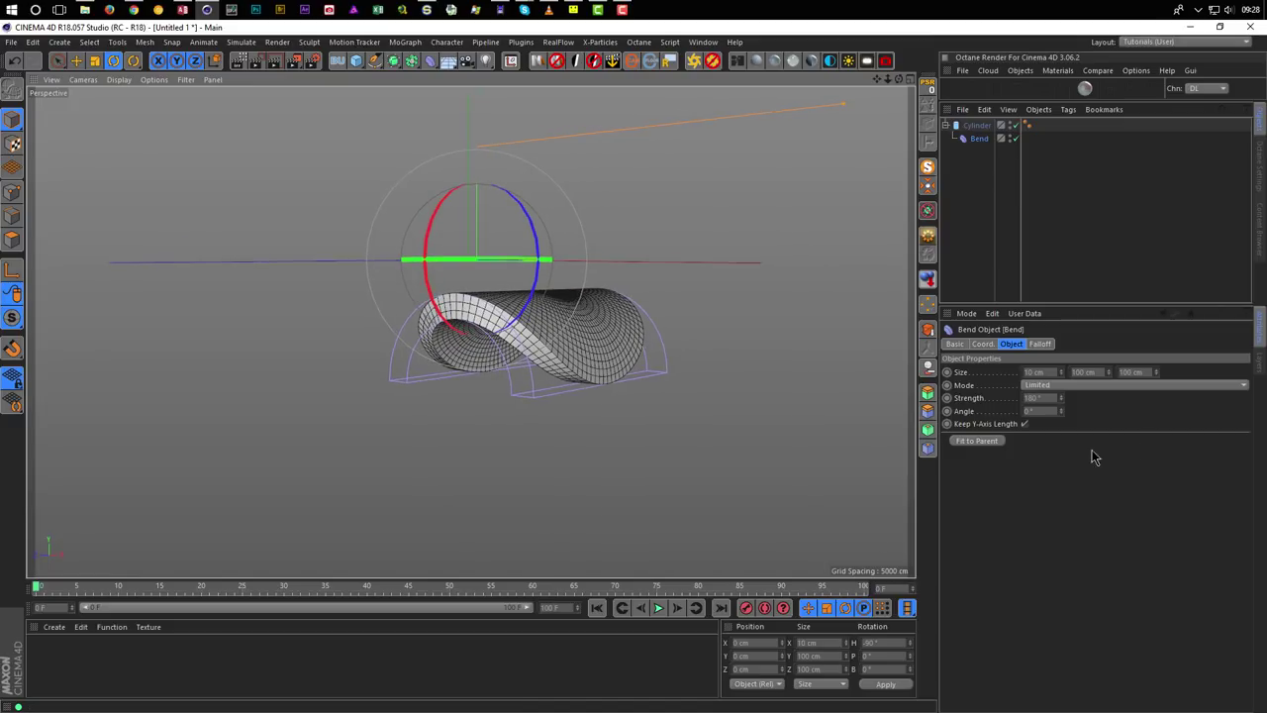
click(1095, 371)
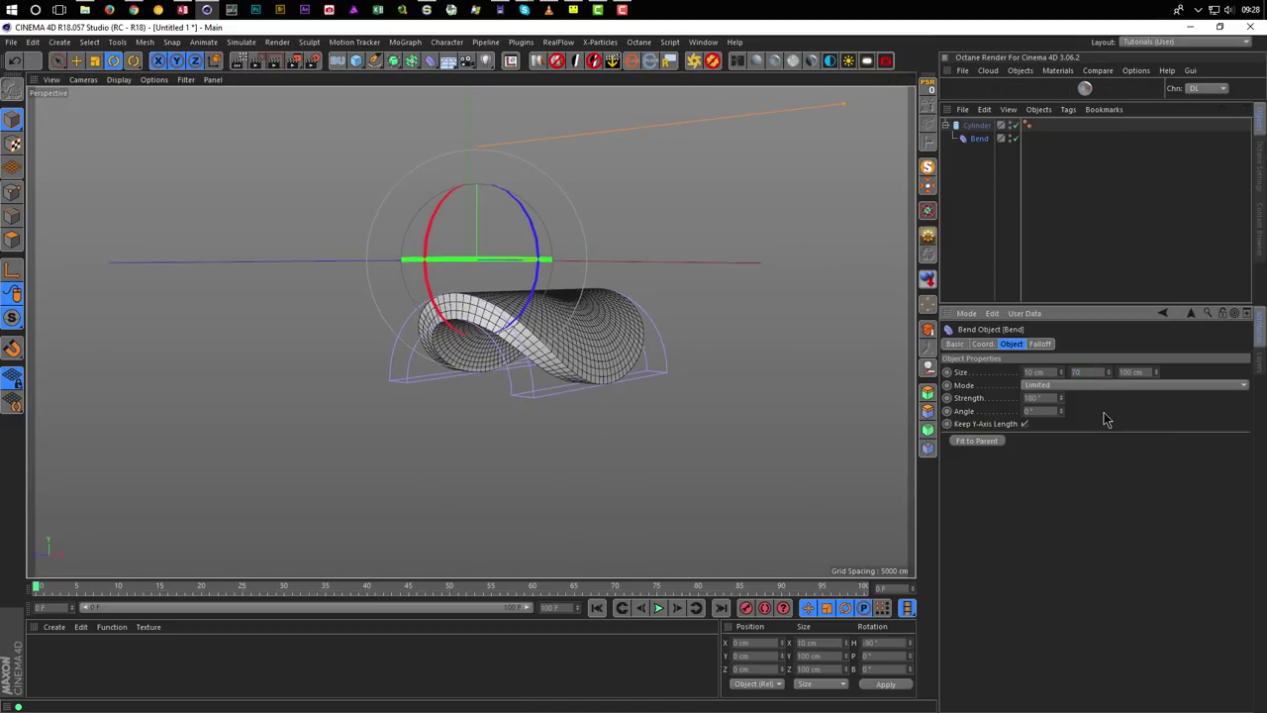
key(Return)
alt+drag(571, 444, 576, 436)
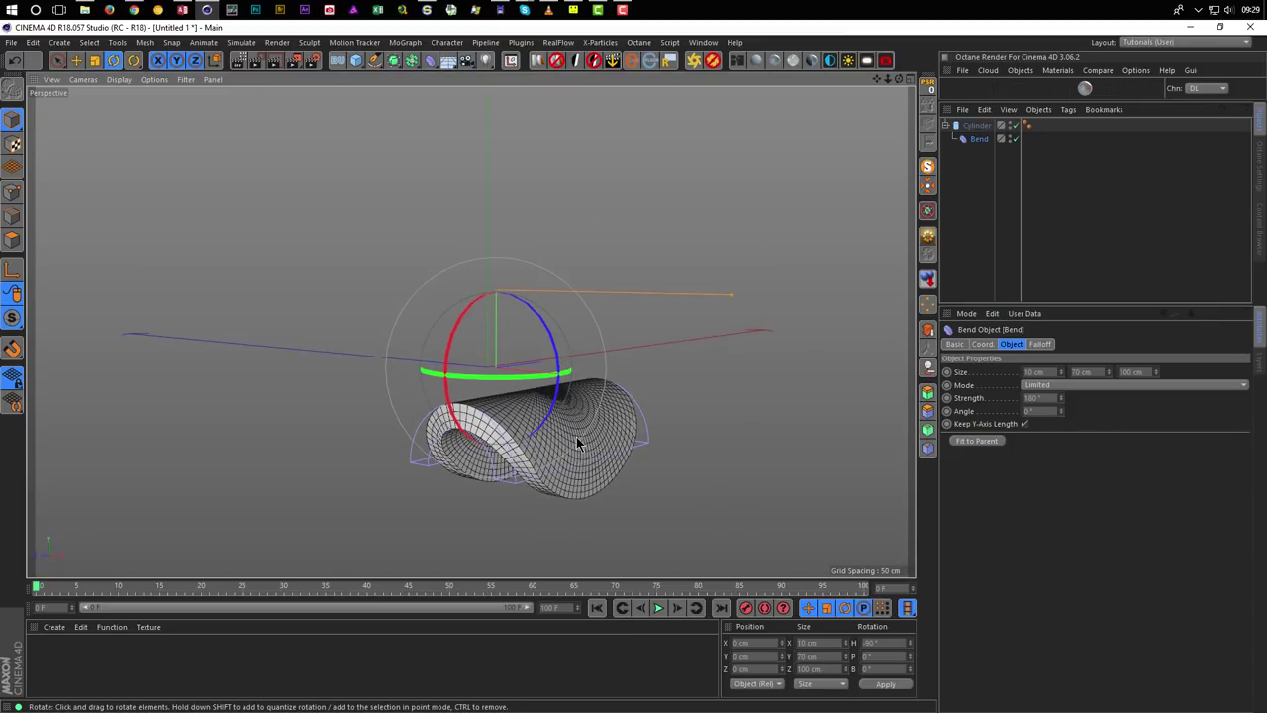
key(e)
drag(498, 245, 498, 129)
Set the Bend deformer's Y position to 85 cm.
mouse_move(500, 279)
mouse_down()
mouse_move(526, 20)
mouse_move(518, 269)
mouse_move(505, 263)
mouse_move(504, 280)
mouse_up()
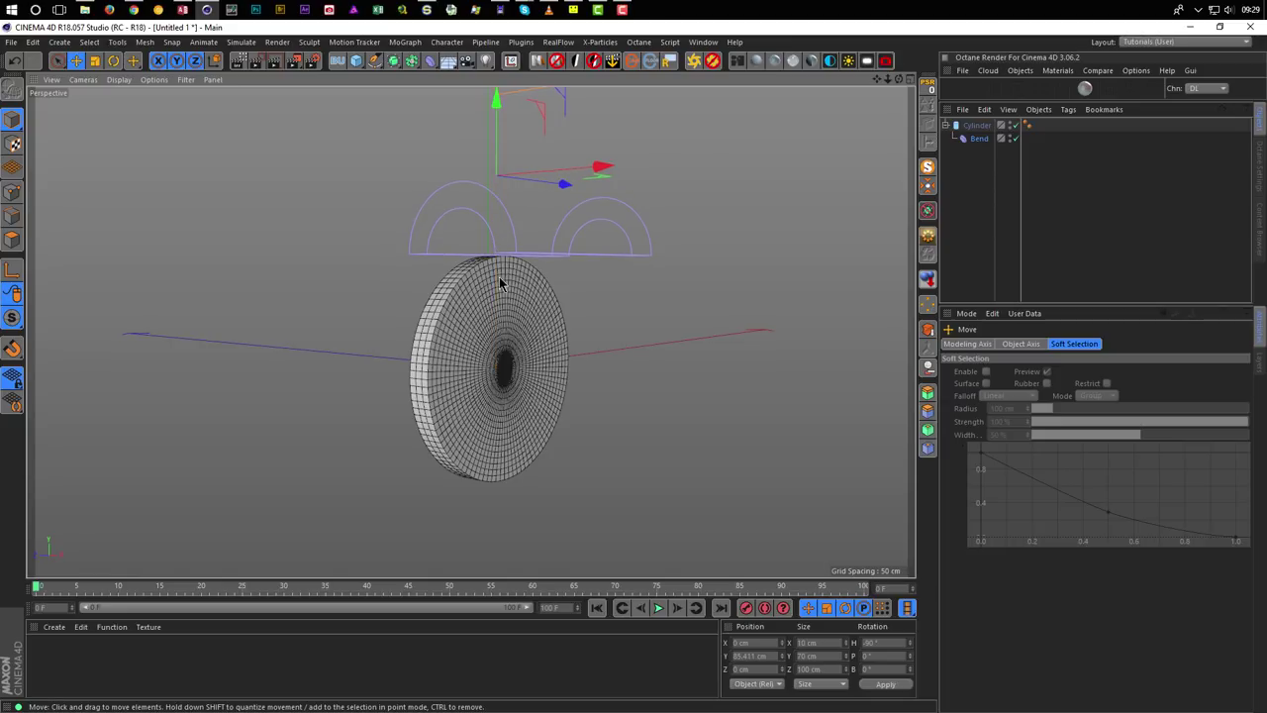
click(770, 655)
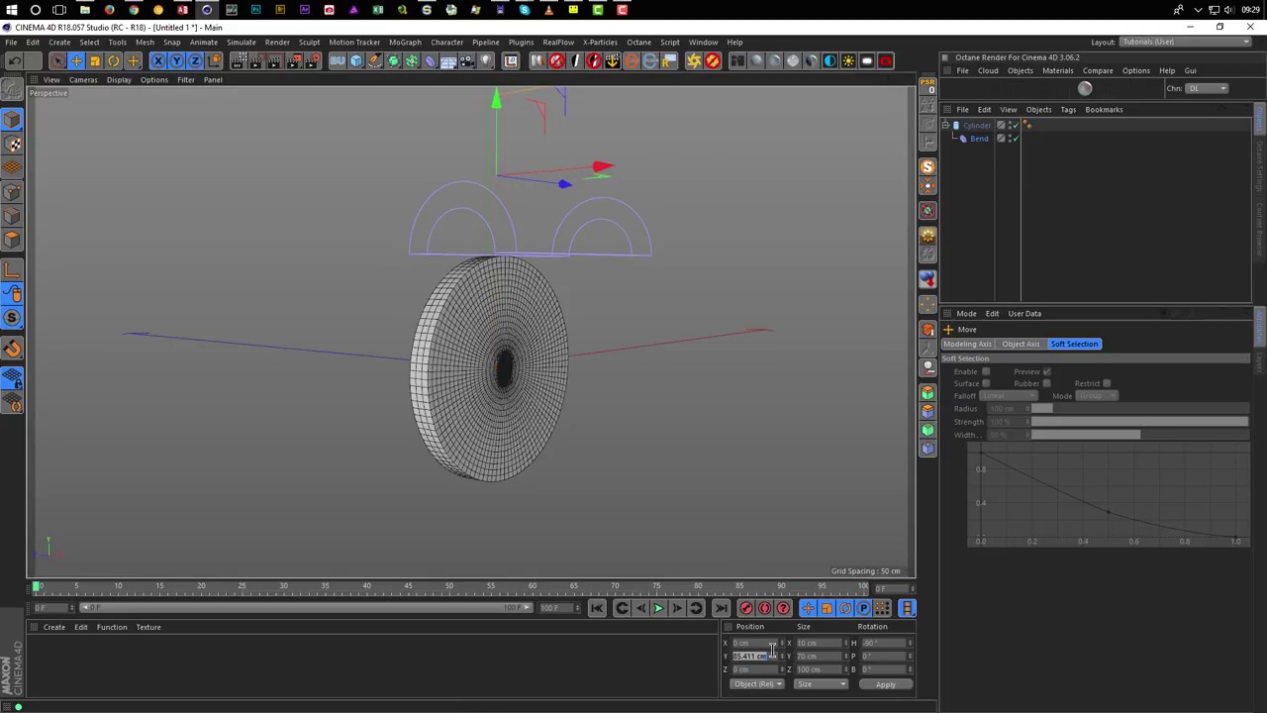
text(85)
key(Return)
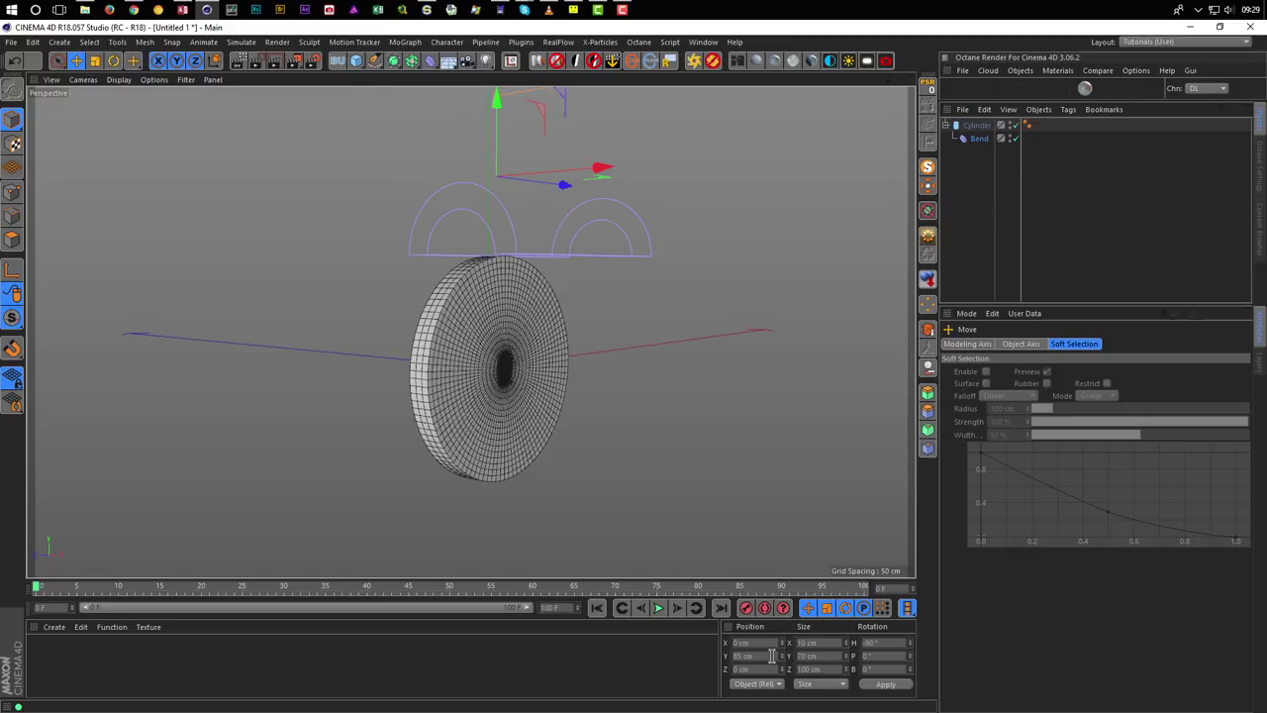
Check the Bend's placement above the disc in the Front and Left views.
middle_click(736, 472)
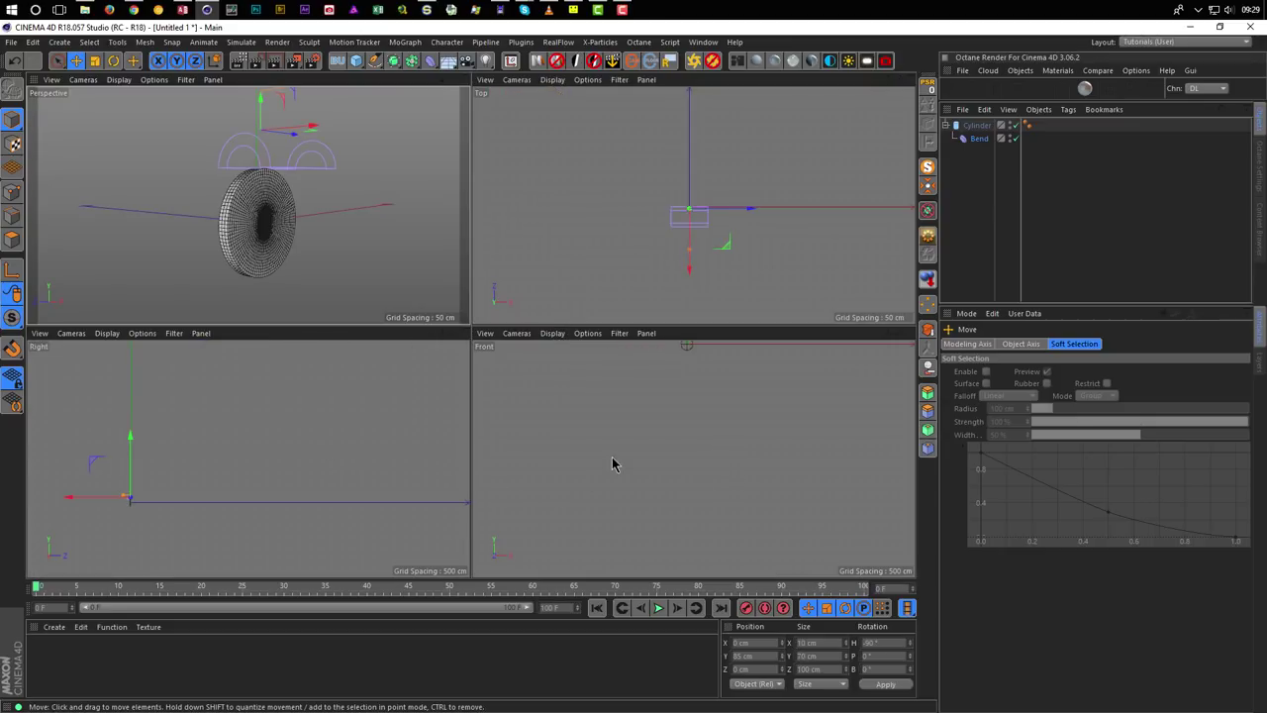
middle_click(599, 515)
scroll(582, 439, up, 10)
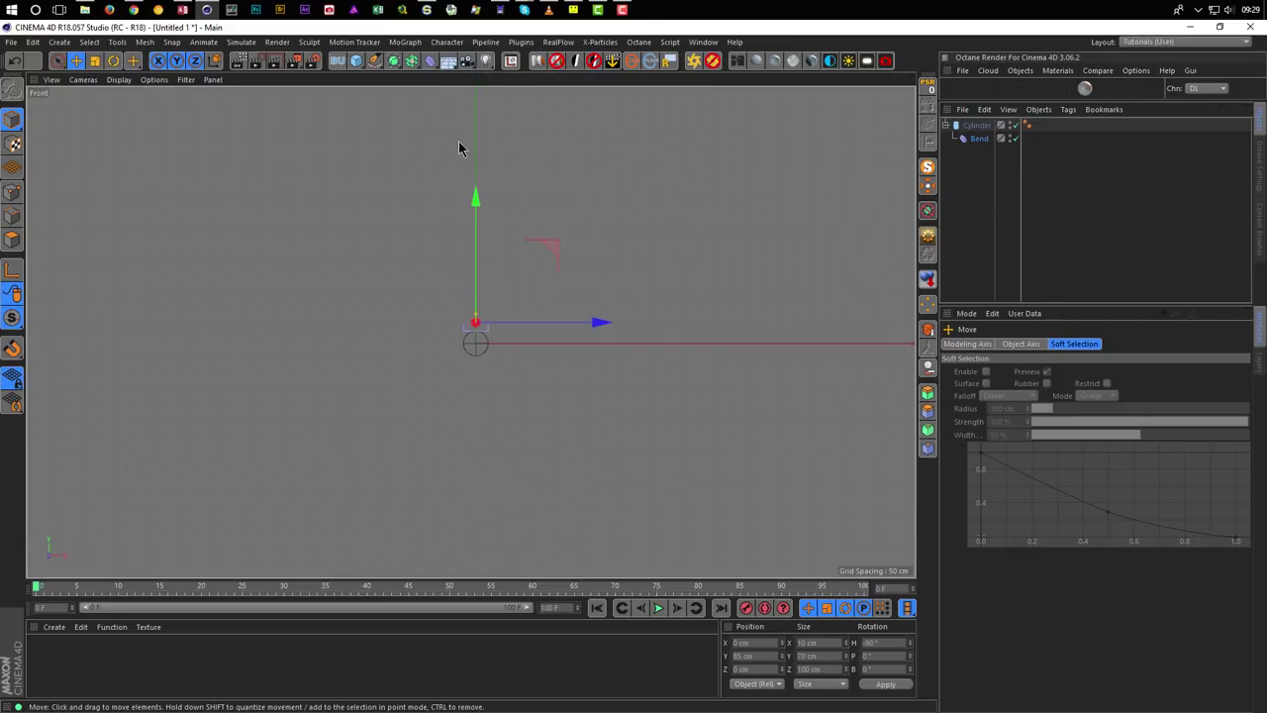
middle_click(627, 339)
middle_click(334, 371)
scroll(197, 418, up, 6)
scroll(466, 330, up, 2)
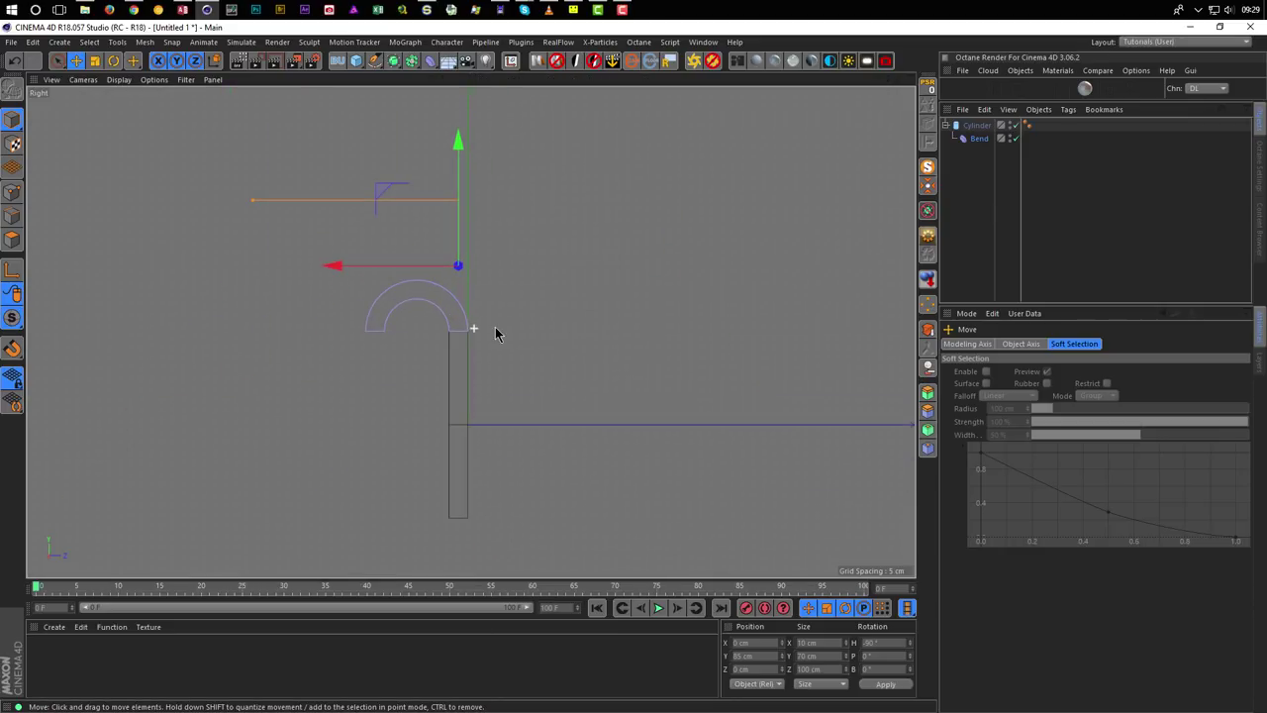
click(83, 80)
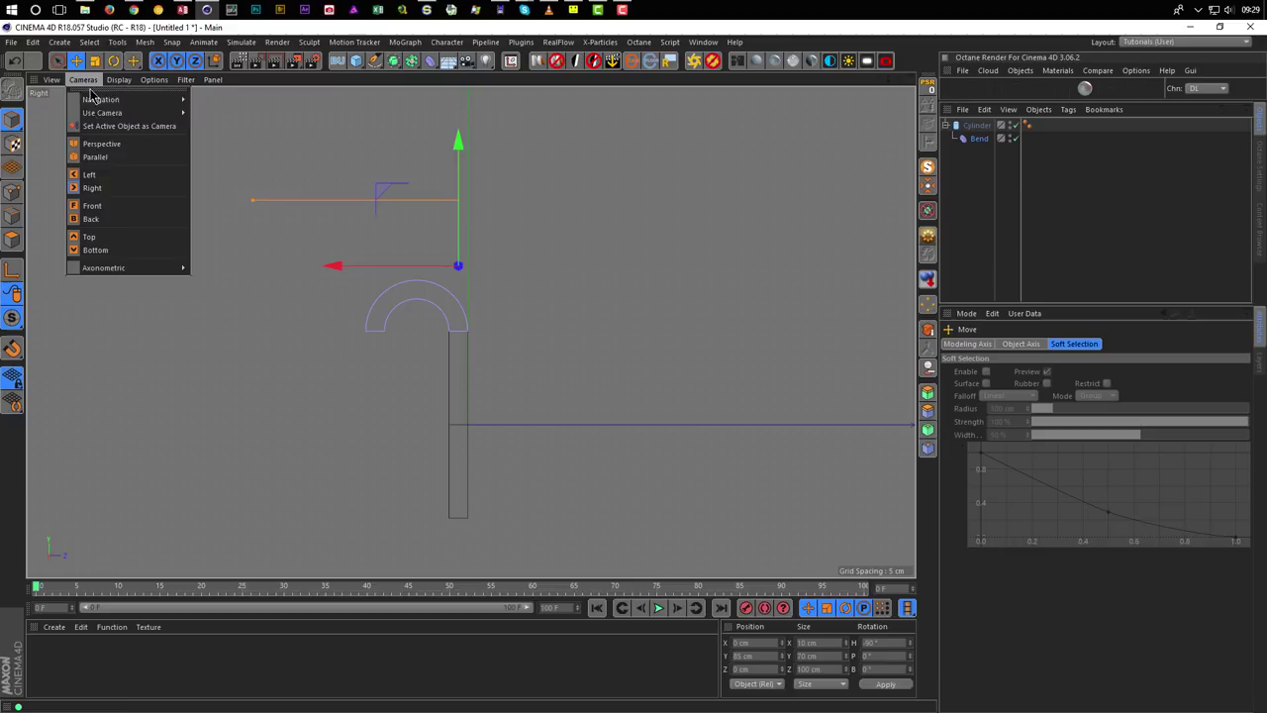
click(123, 177)
scroll(507, 282, up, 4)
Nudge the Bend's height in the Left view, re-enter its Y position, then return to Perspective.
mouse_move(408, 103)
mouse_down()
mouse_move(409, 366)
mouse_move(409, 93)
mouse_up()
scroll(438, 274, up, 3)
drag(461, 103, 446, 195)
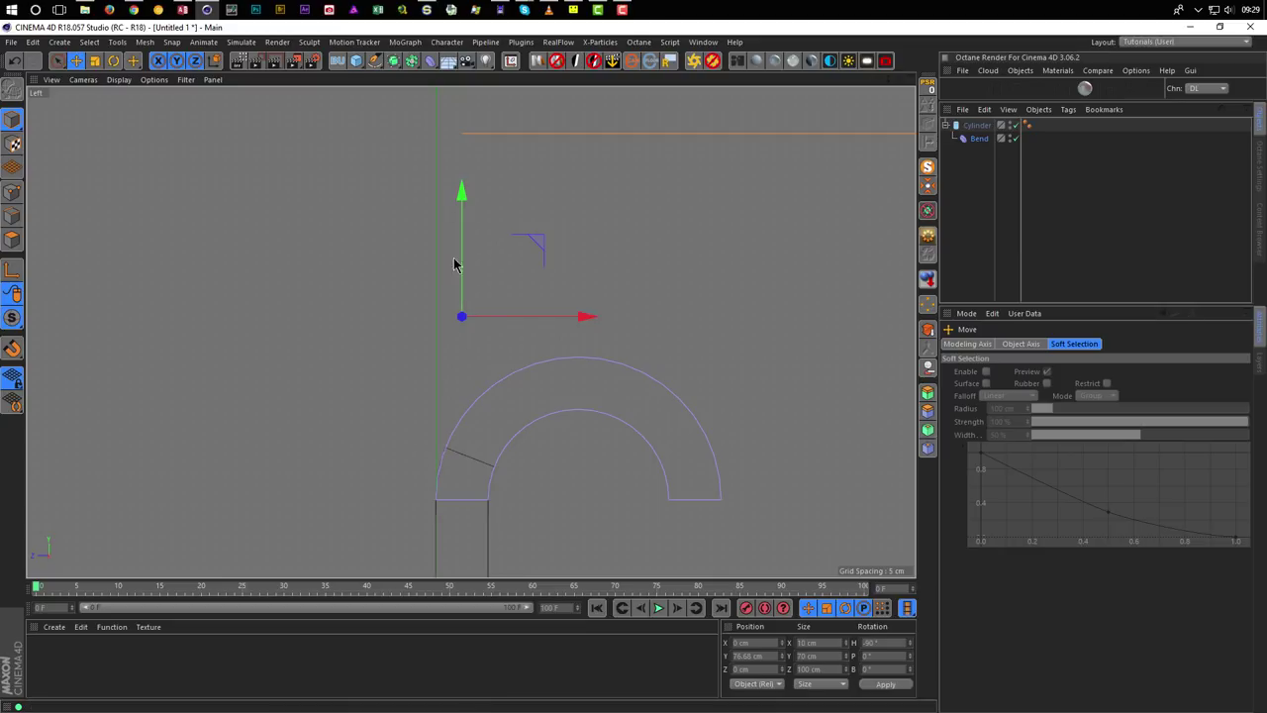
drag(461, 198, 461, 163)
double_click(759, 657)
text(0)
key(Return)
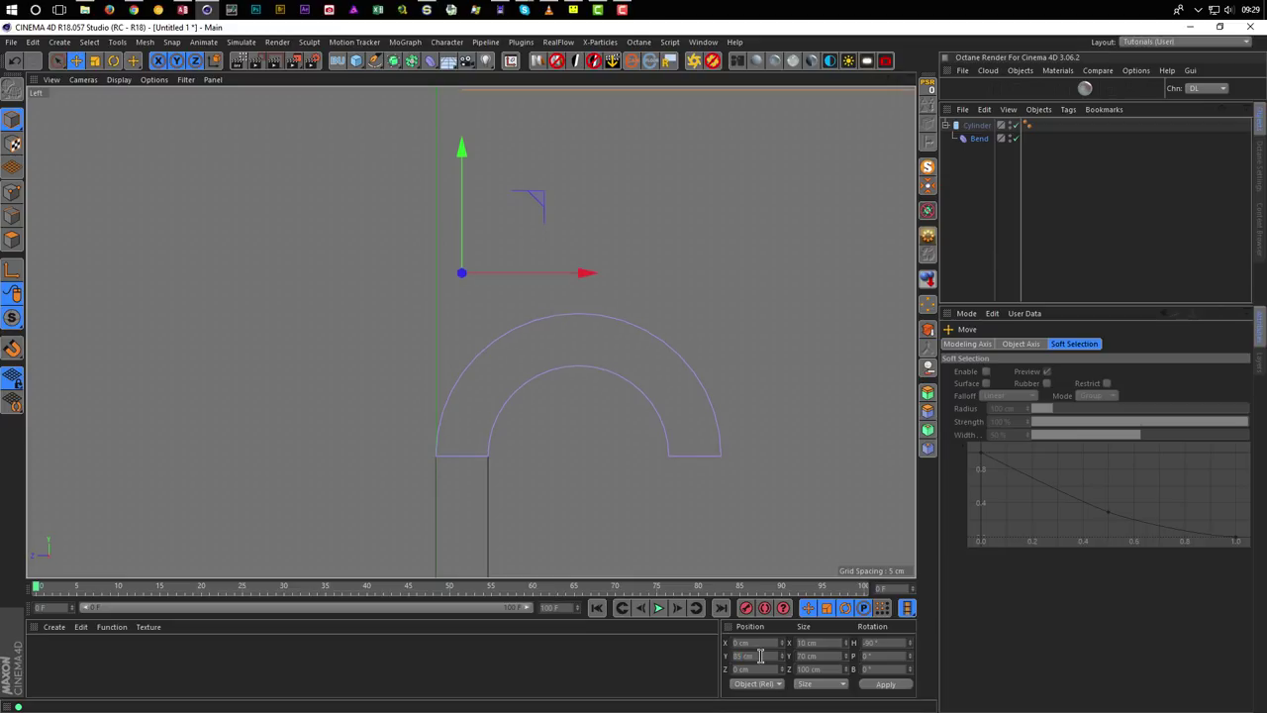
middle_click(714, 422)
middle_click(436, 235)
alt+drag(436, 355, 486, 319)
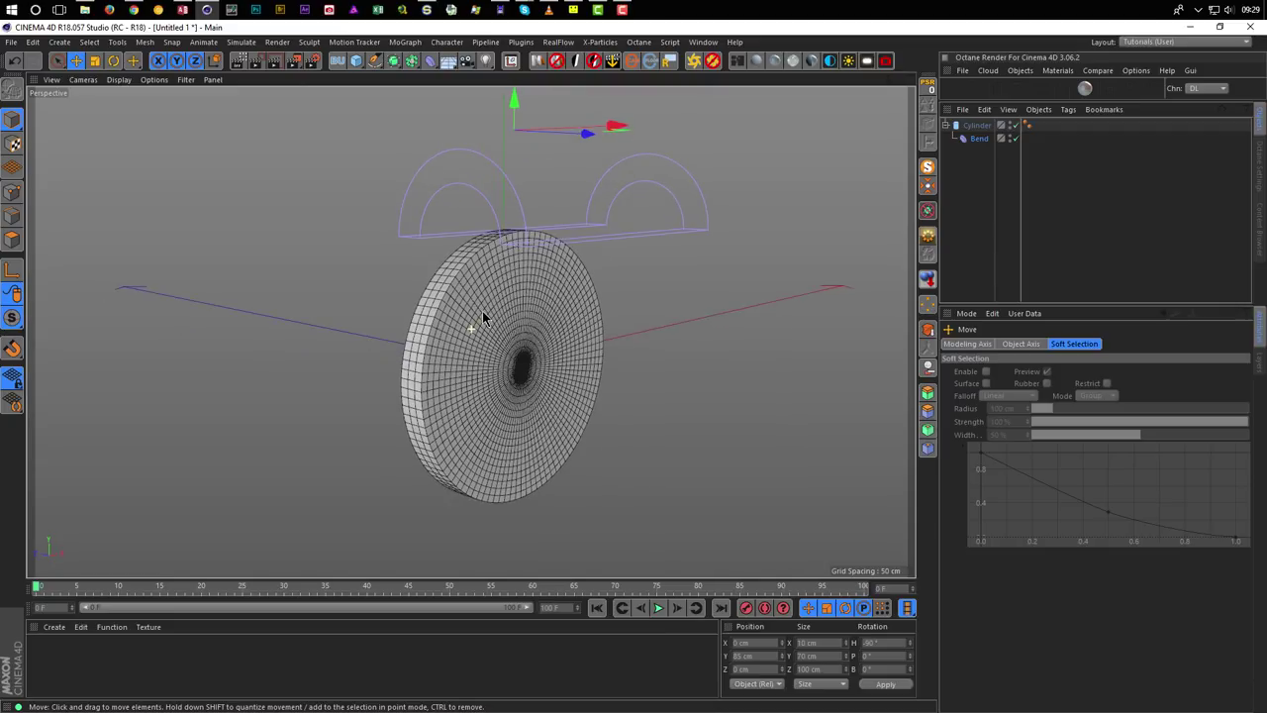
Duplicate the cylinder, delete the copy's Bend, and set Cylinder.1's height to 100 cm.
click(974, 125)
ctrl+drag(975, 126, 977, 170)
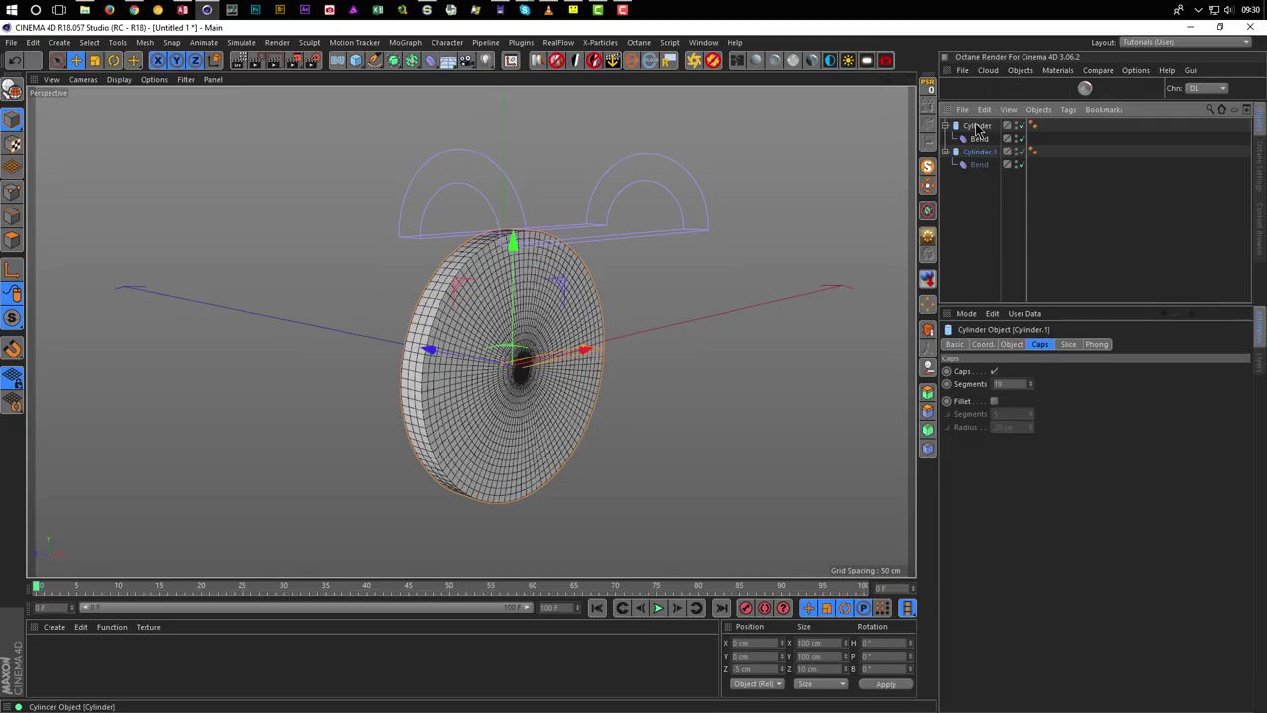
click(979, 166)
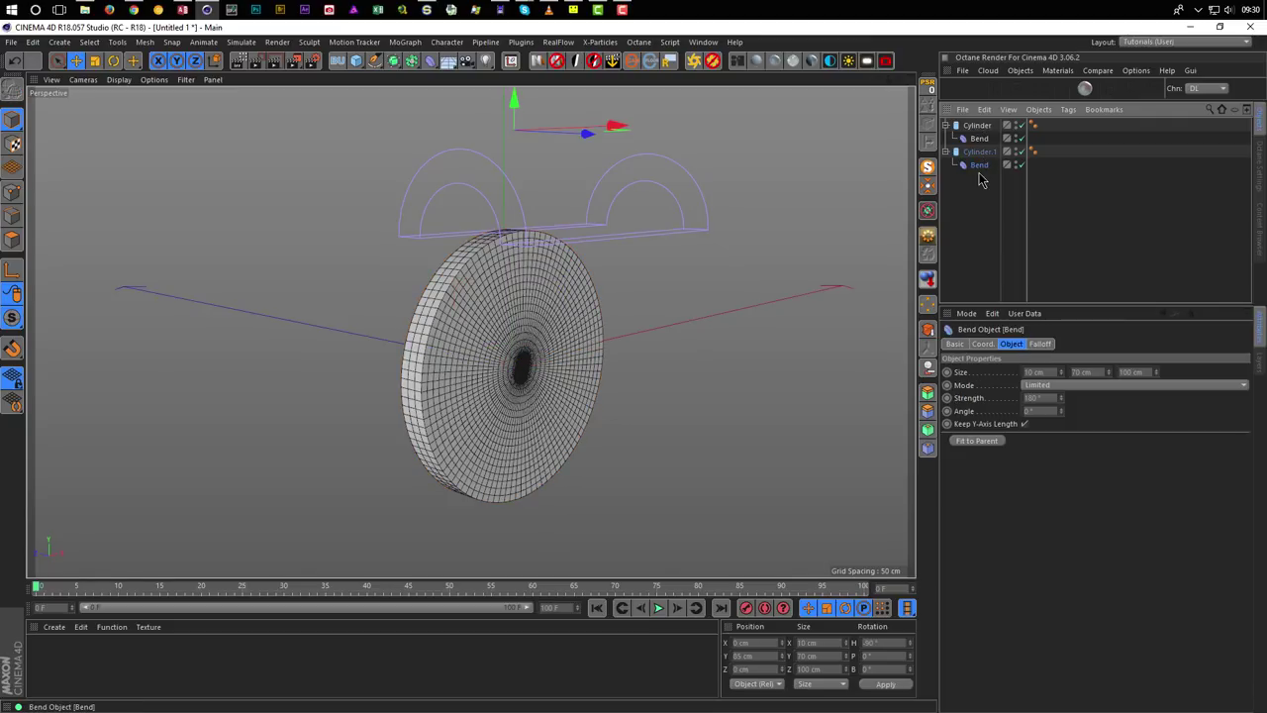
key(Delete)
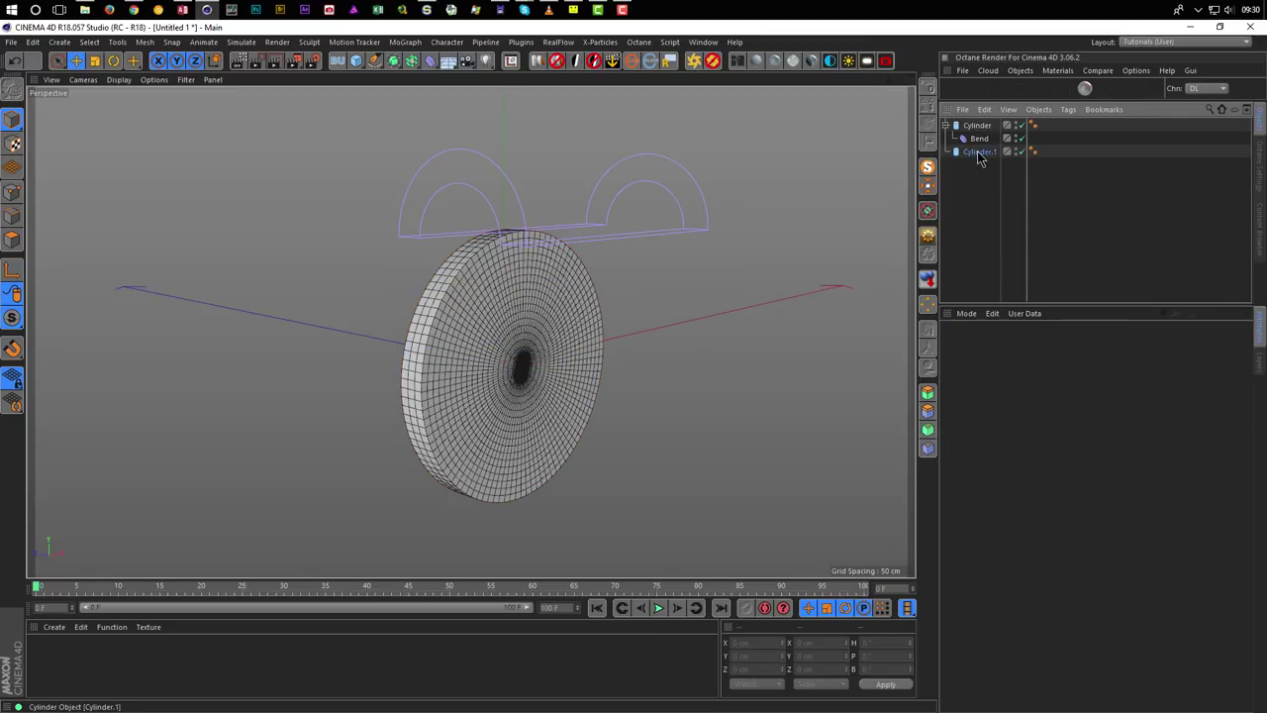
click(977, 153)
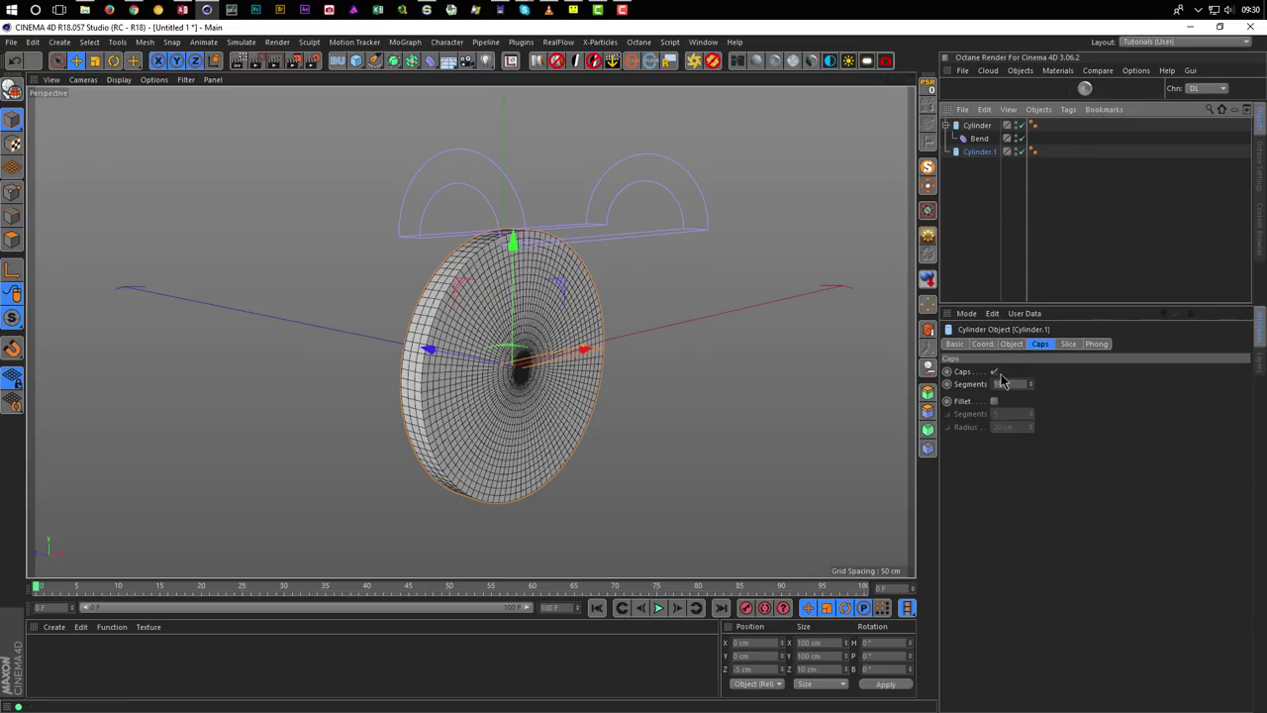
click(1011, 344)
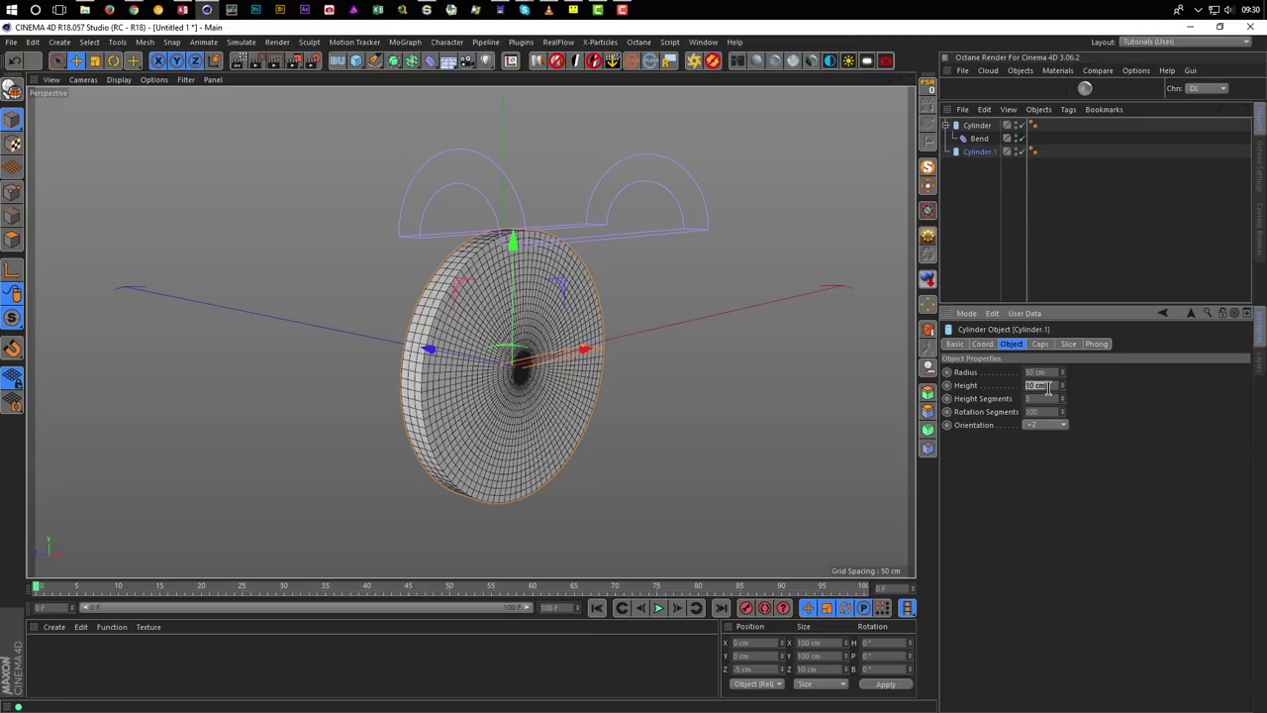
key(Return)
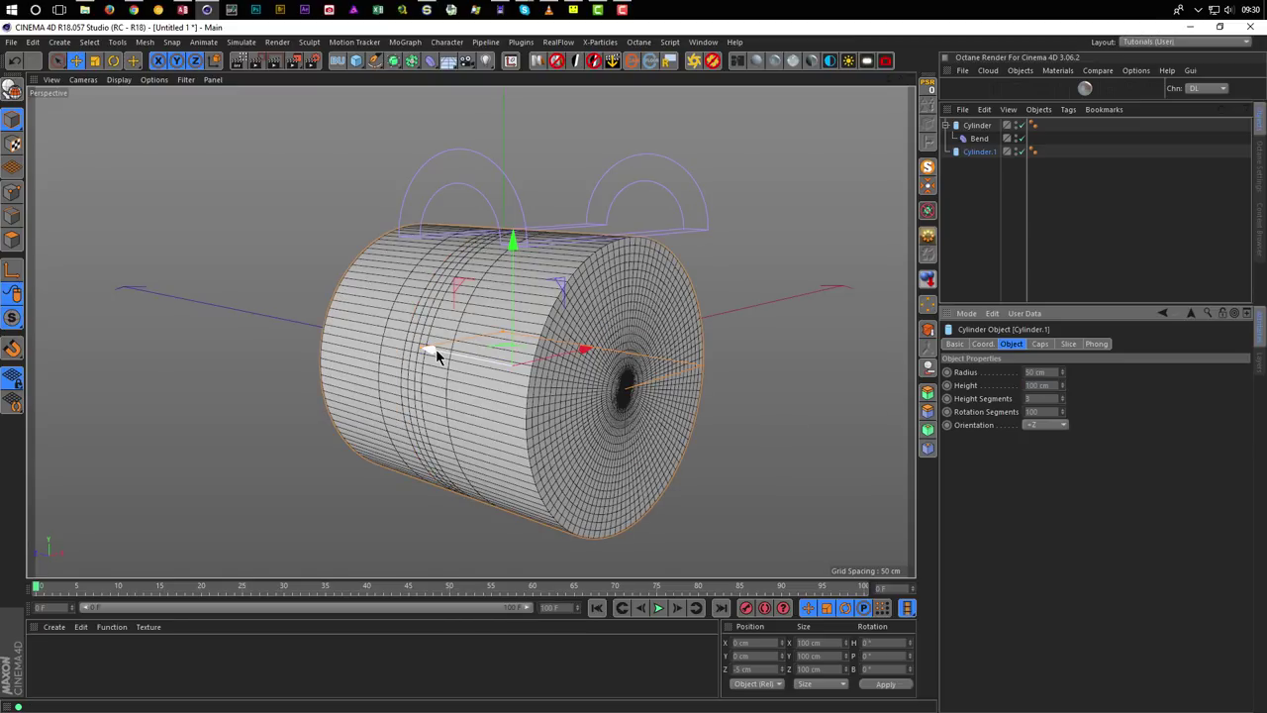
Slide Cylinder.1 forward to Z 50 cm and inspect both cylinders from several angles.
drag(435, 357, 344, 331)
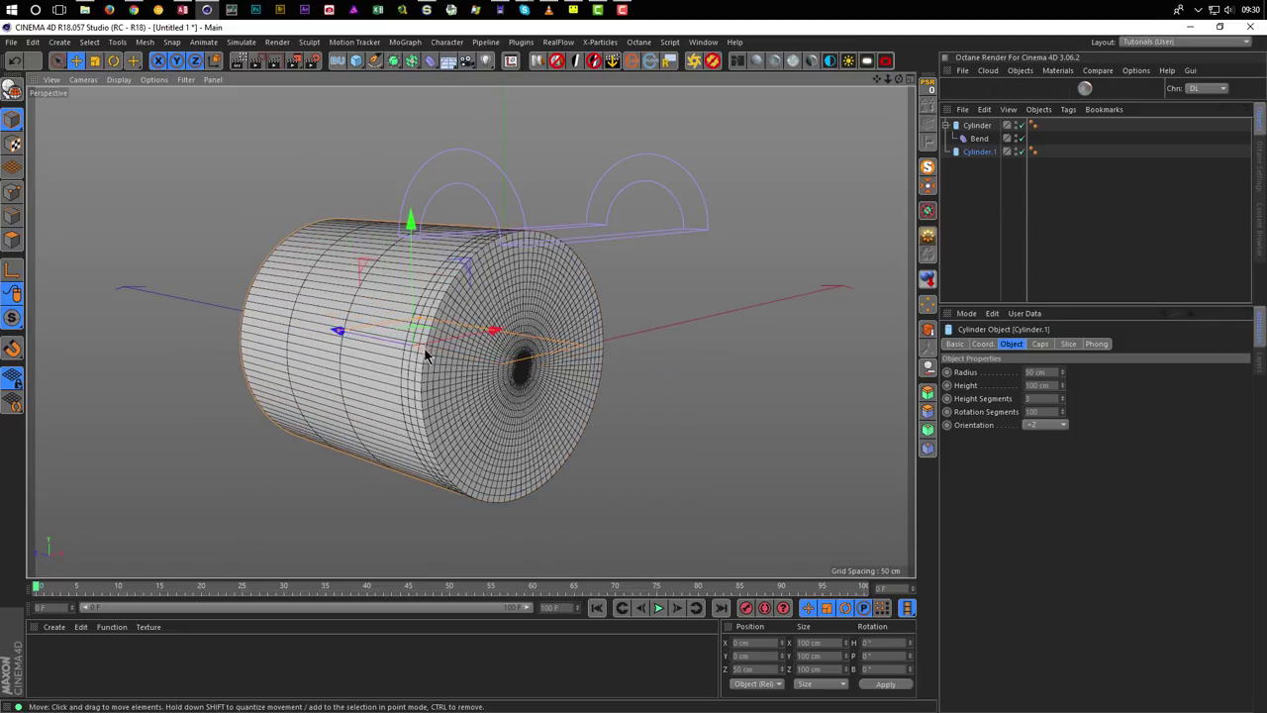
alt+drag(514, 396, 414, 318)
scroll(482, 340, up, 2)
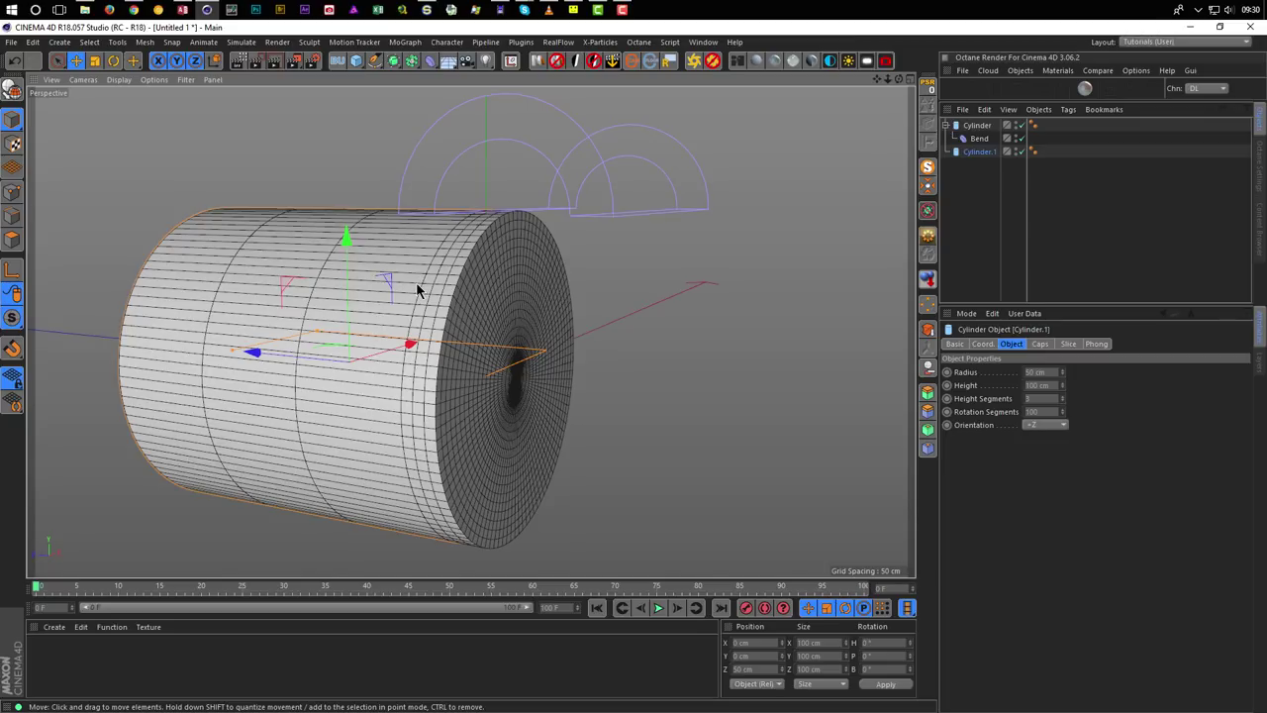
alt+drag(428, 290, 475, 275)
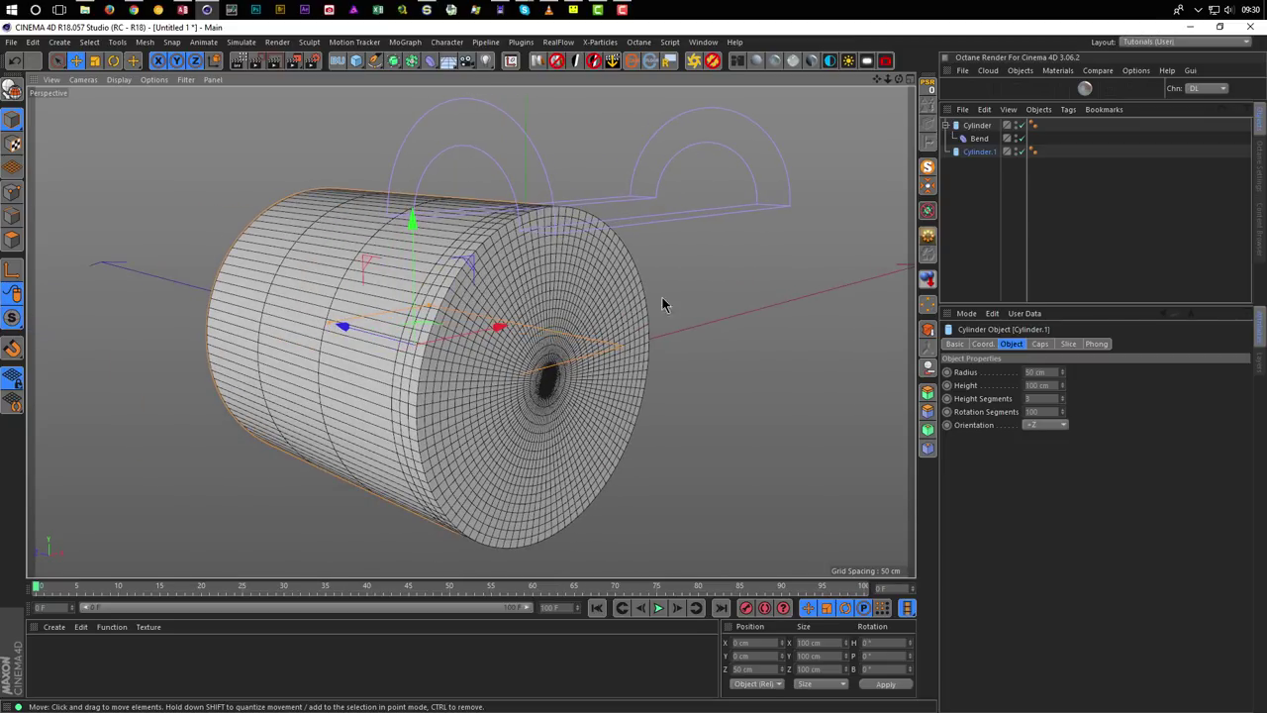
alt+drag(596, 294, 505, 307)
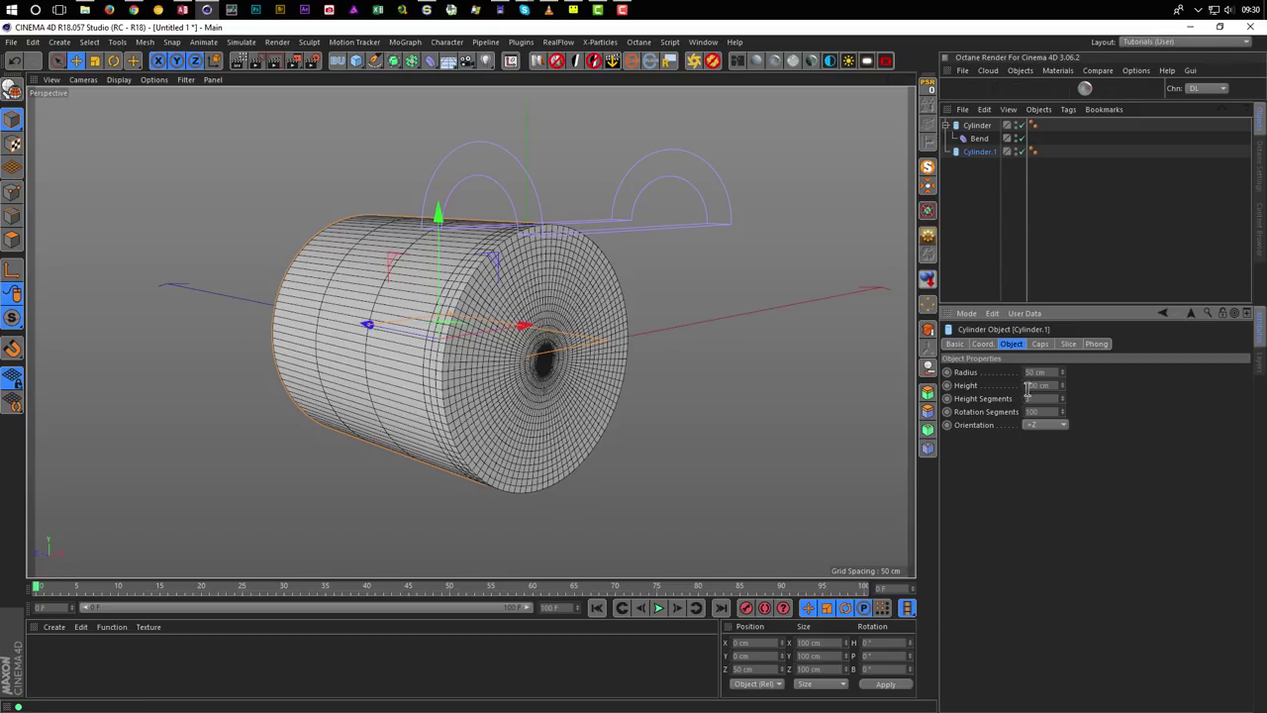
click(966, 313)
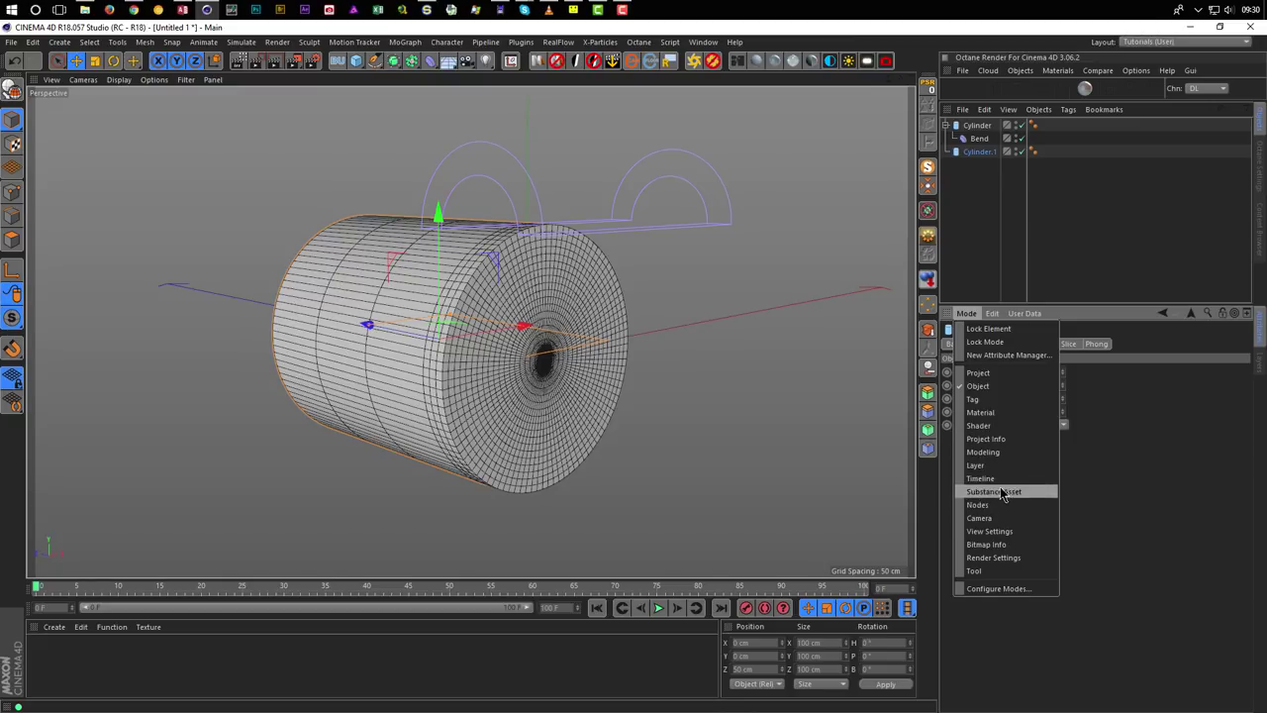
Check the Modeling snap and quantize settings, with the quantize step at 5 cm.
click(1005, 451)
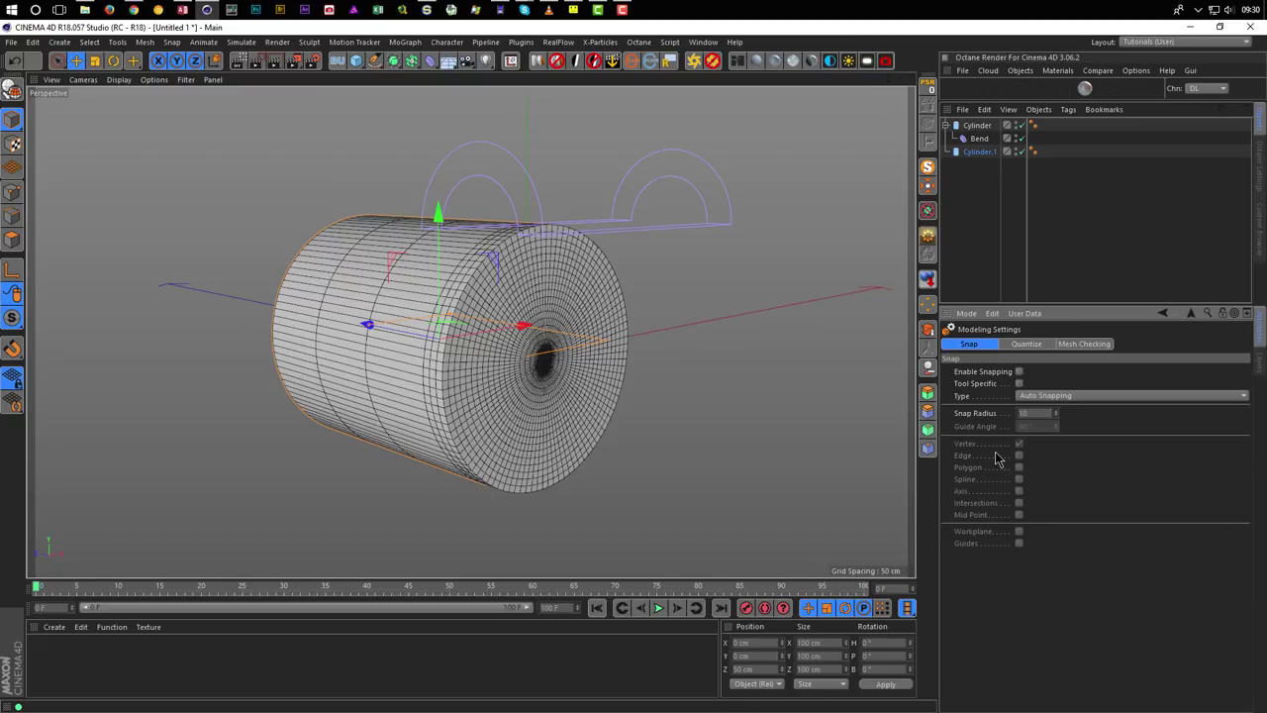
click(1028, 344)
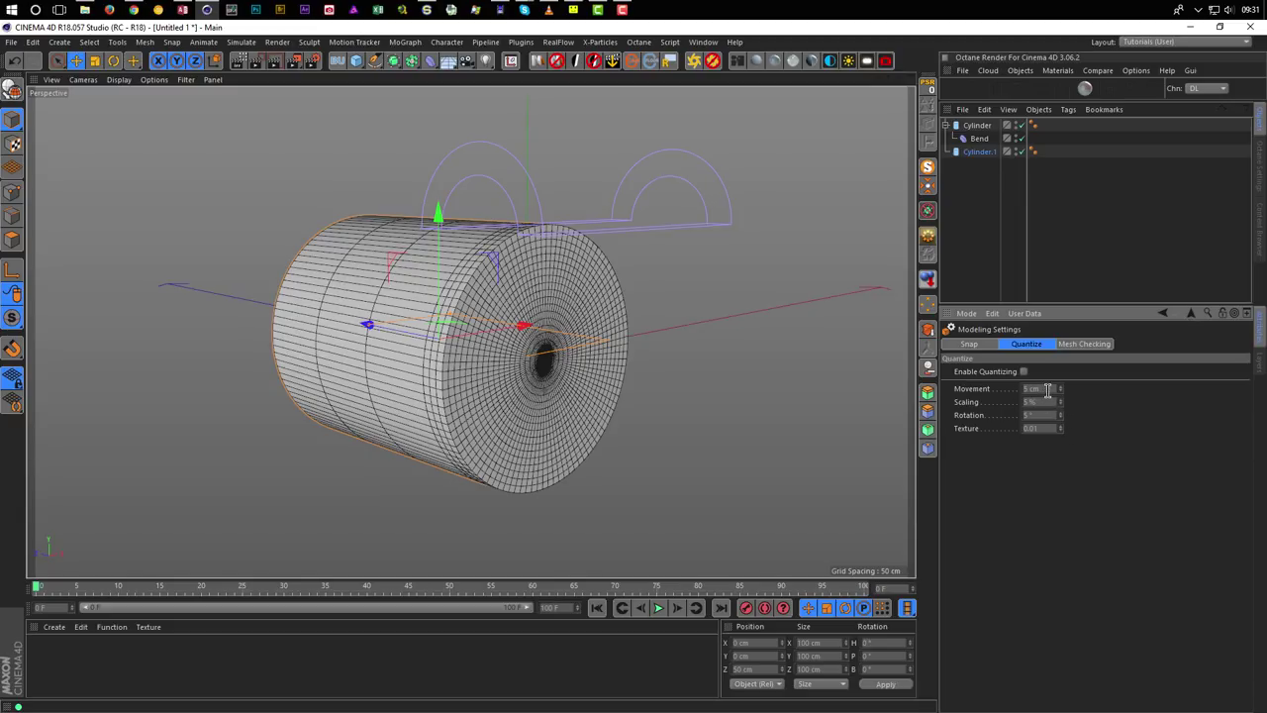
click(975, 346)
Drag the Bend deformer along Y to about 81.5 cm to test the bend.
alt+drag(445, 387, 421, 359)
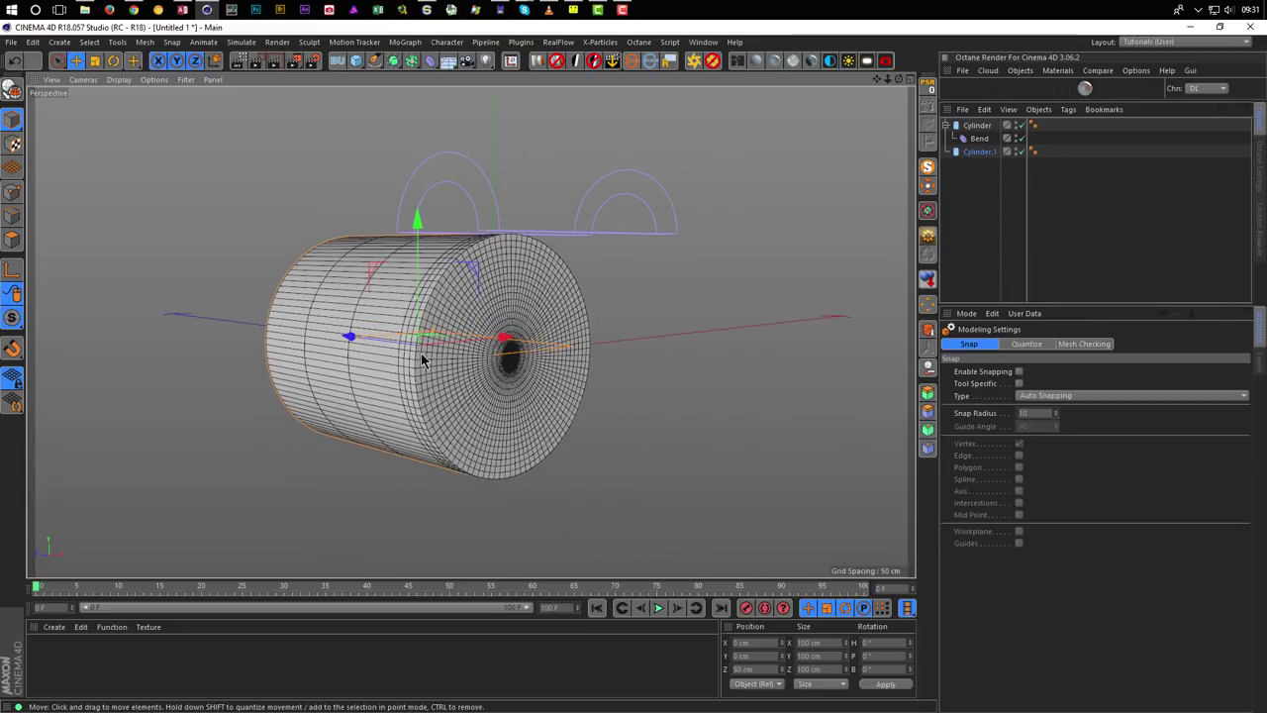
click(979, 139)
mouse_move(506, 125)
mouse_down()
mouse_move(495, 320)
mouse_move(515, 102)
mouse_up()
Reset the Bend's Y position to 85 cm and hide its gizmo in the viewport.
click(749, 655)
text(85)
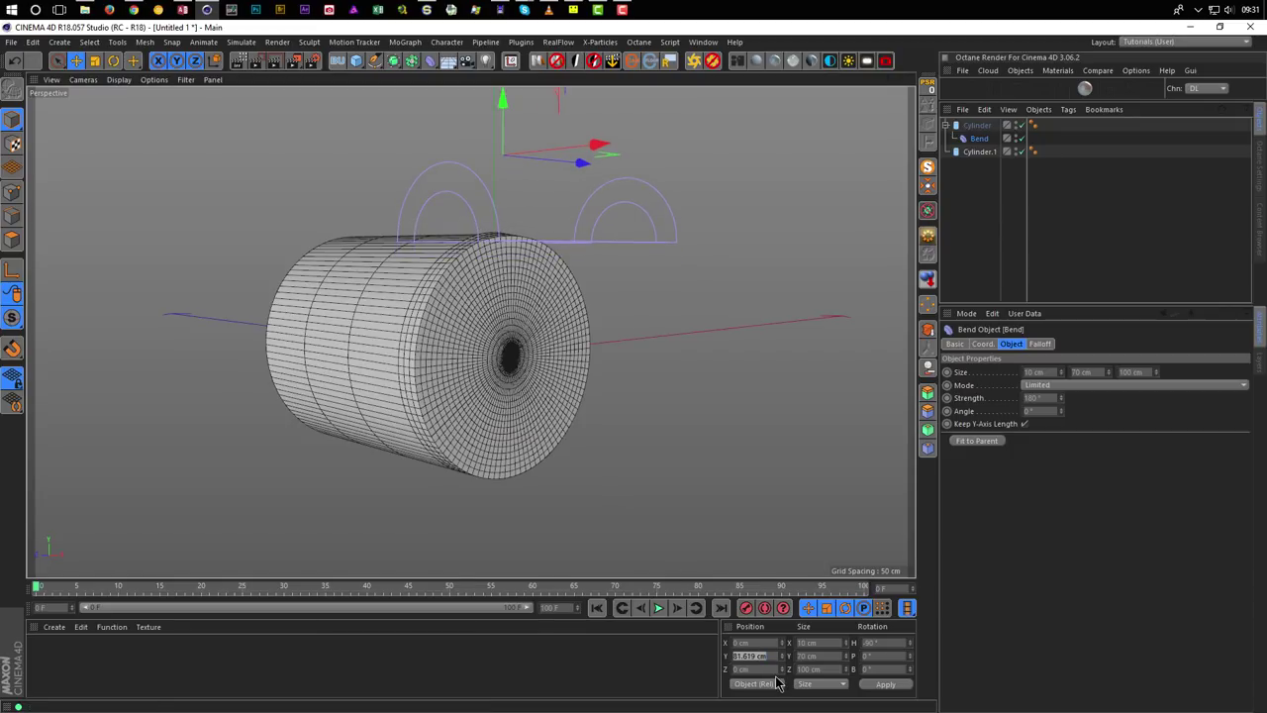
key(Return)
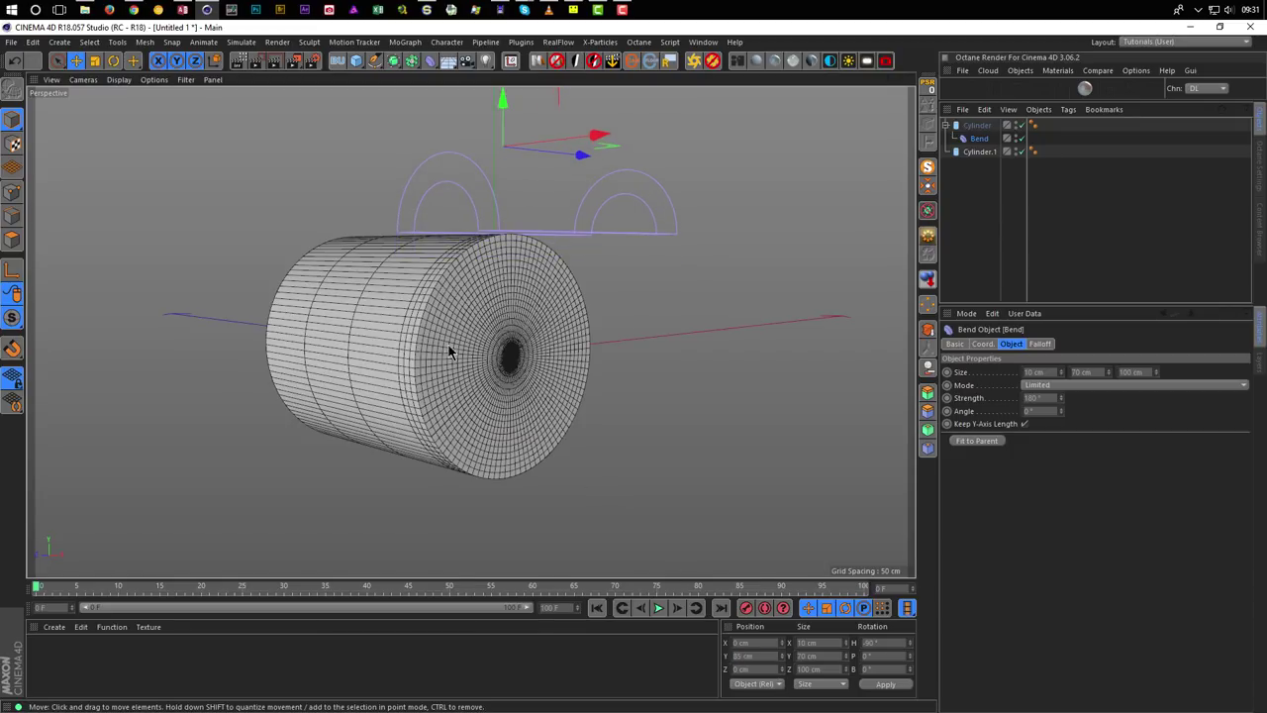
click(1019, 139)
alt+drag(468, 287, 466, 248)
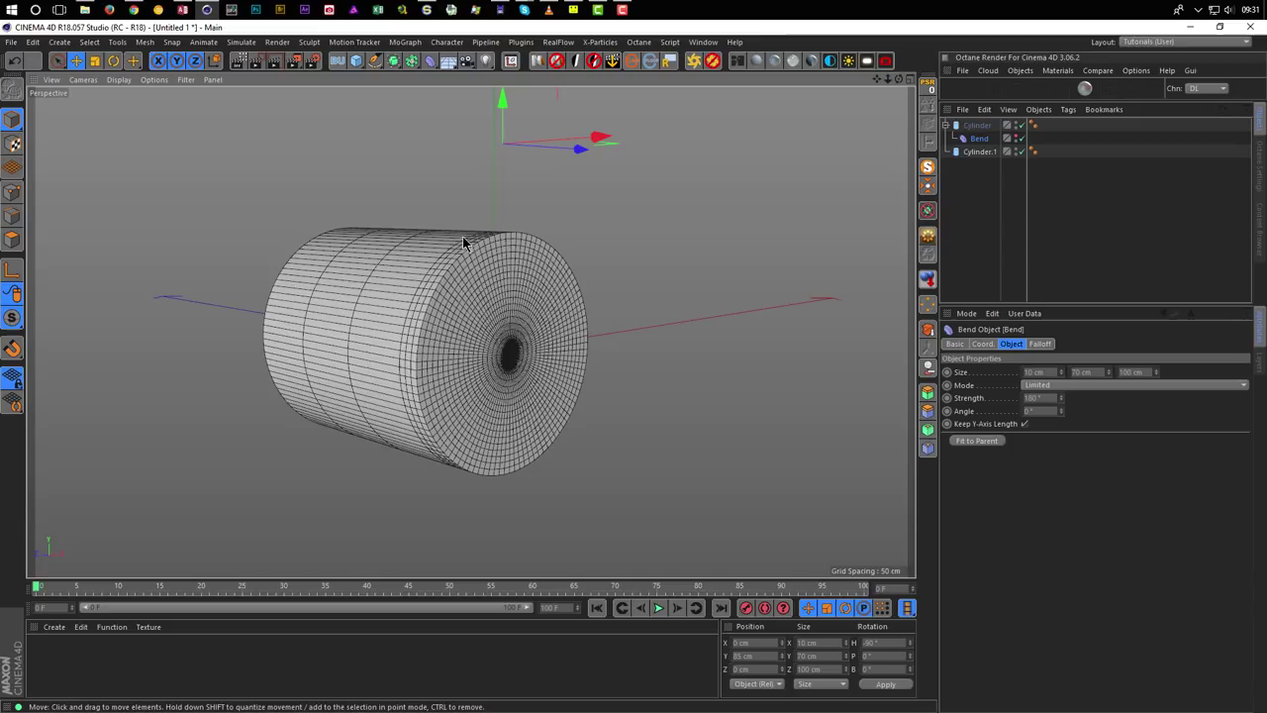
alt+drag(529, 308, 543, 305)
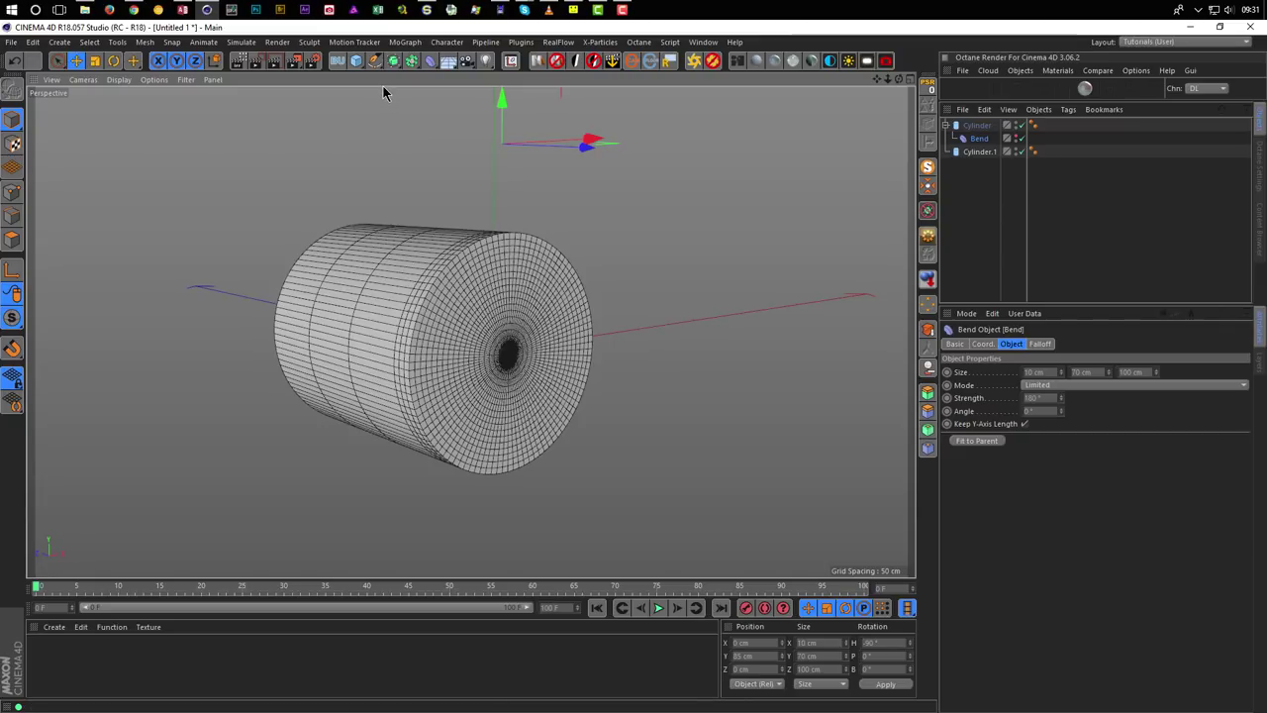
Add a Helix spline and set its Start Radius to 0 cm.
click(374, 60)
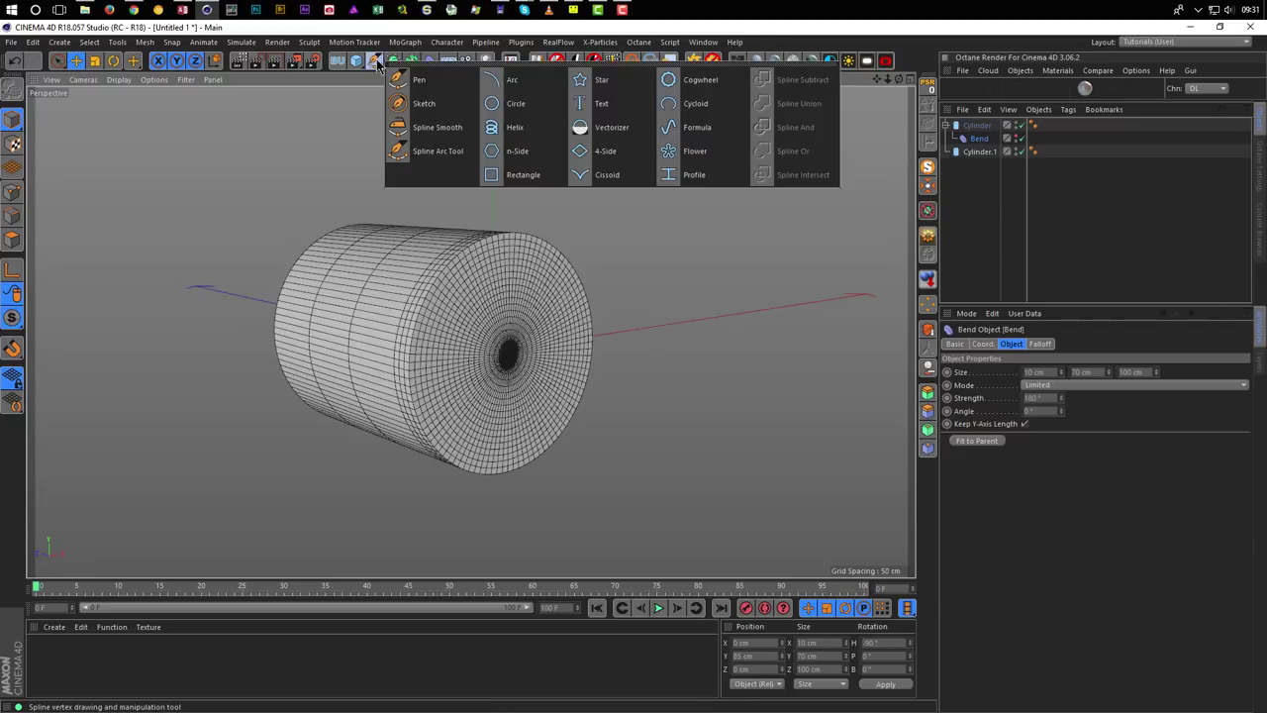
click(523, 130)
alt+drag(619, 307, 406, 303)
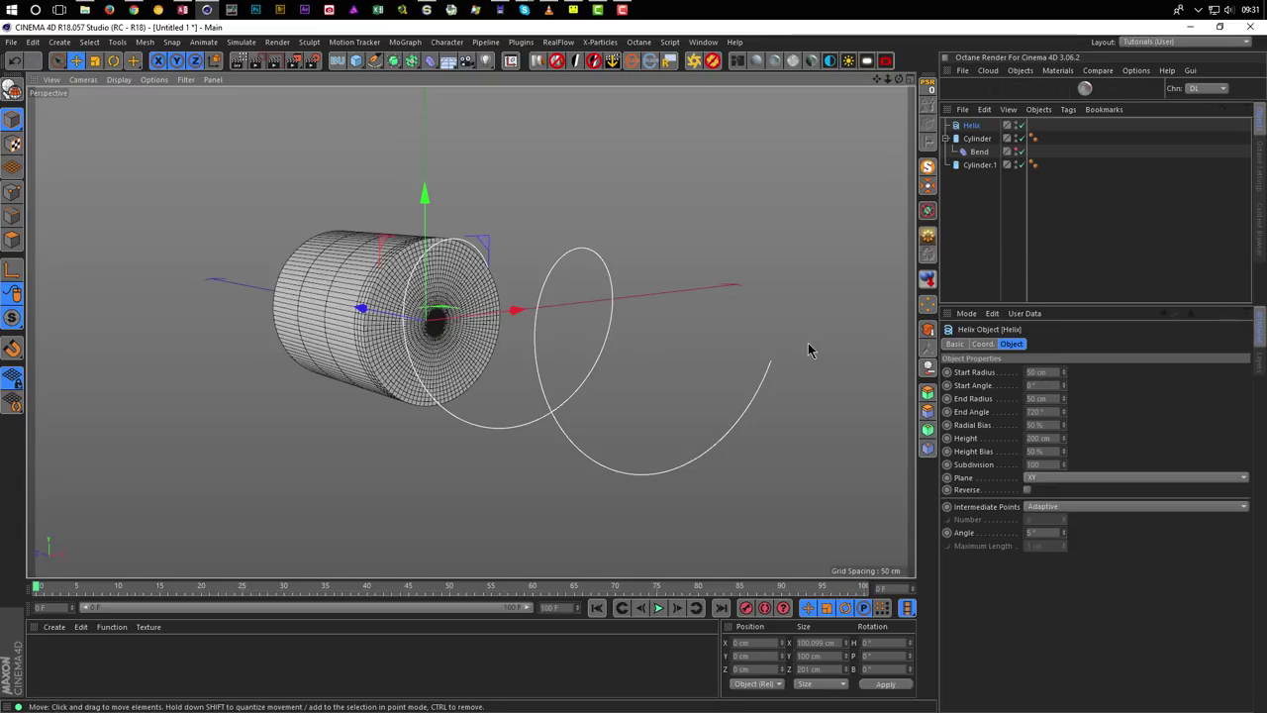
drag(1063, 374, 1045, 372)
key(Tab)
key(Tab)
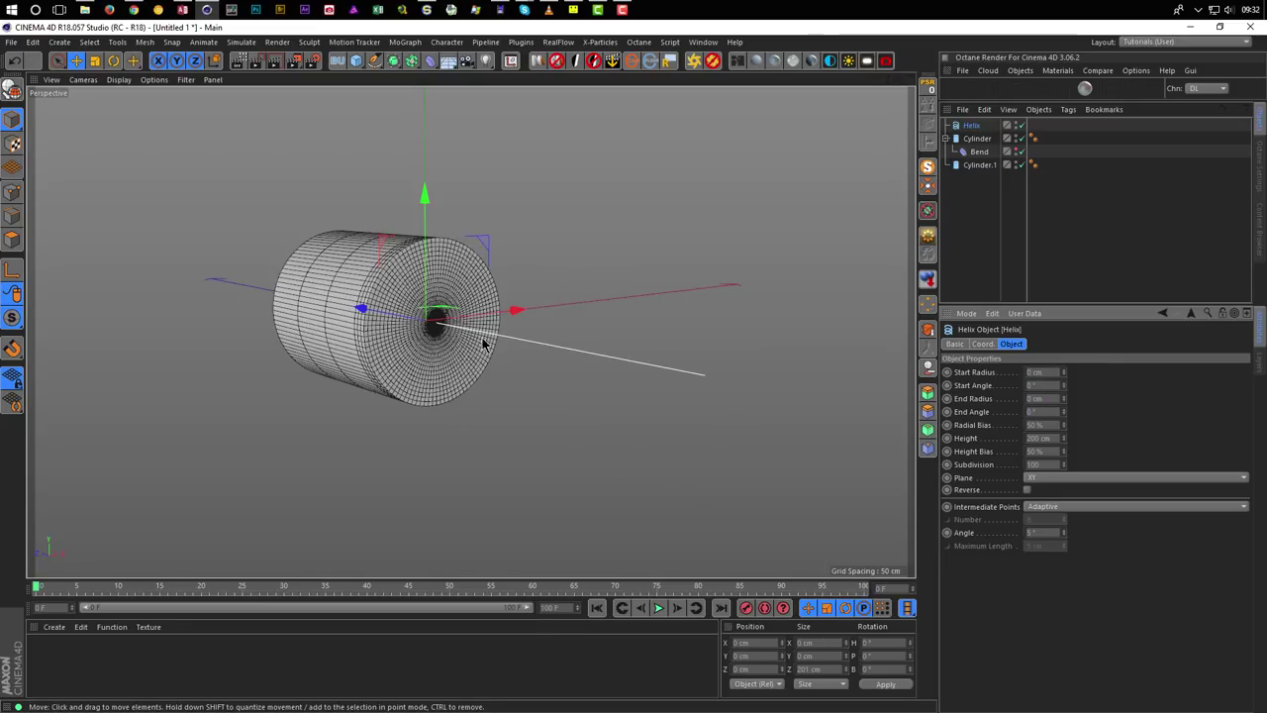
Lay the helix on the ZY plane at X −100 cm with 20 subdivisions.
click(1054, 481)
click(1054, 503)
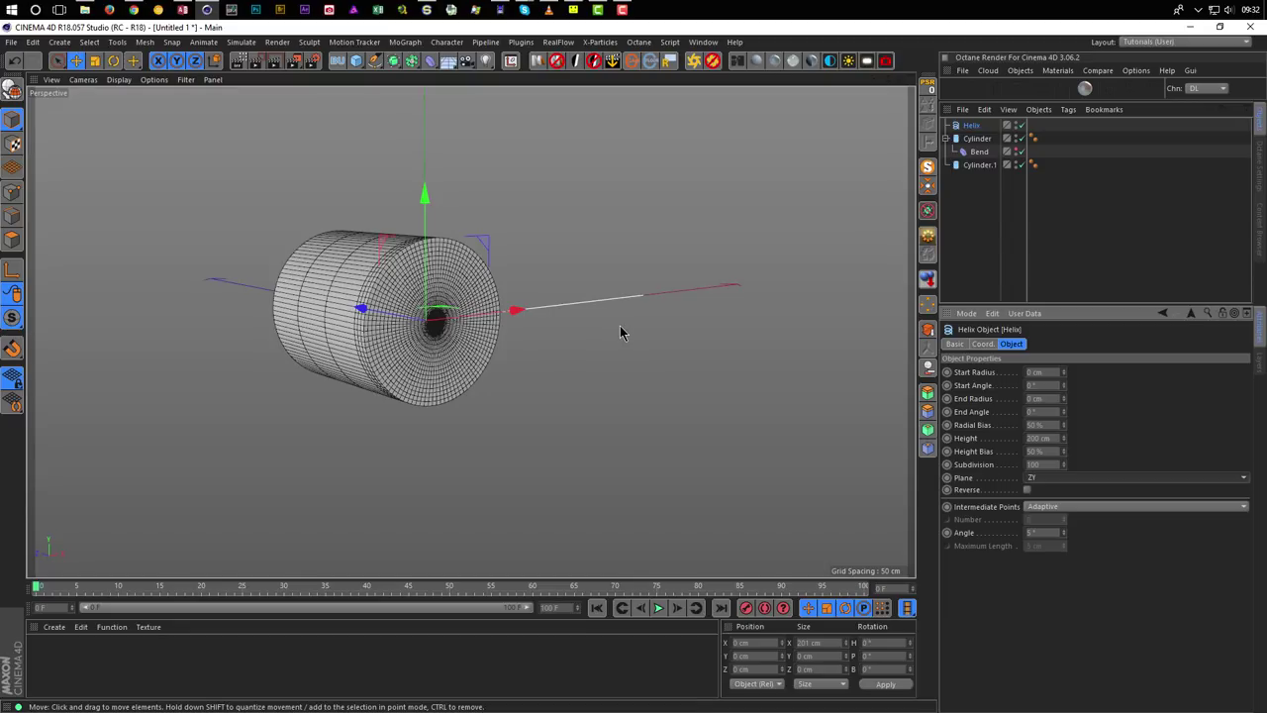
click(762, 642)
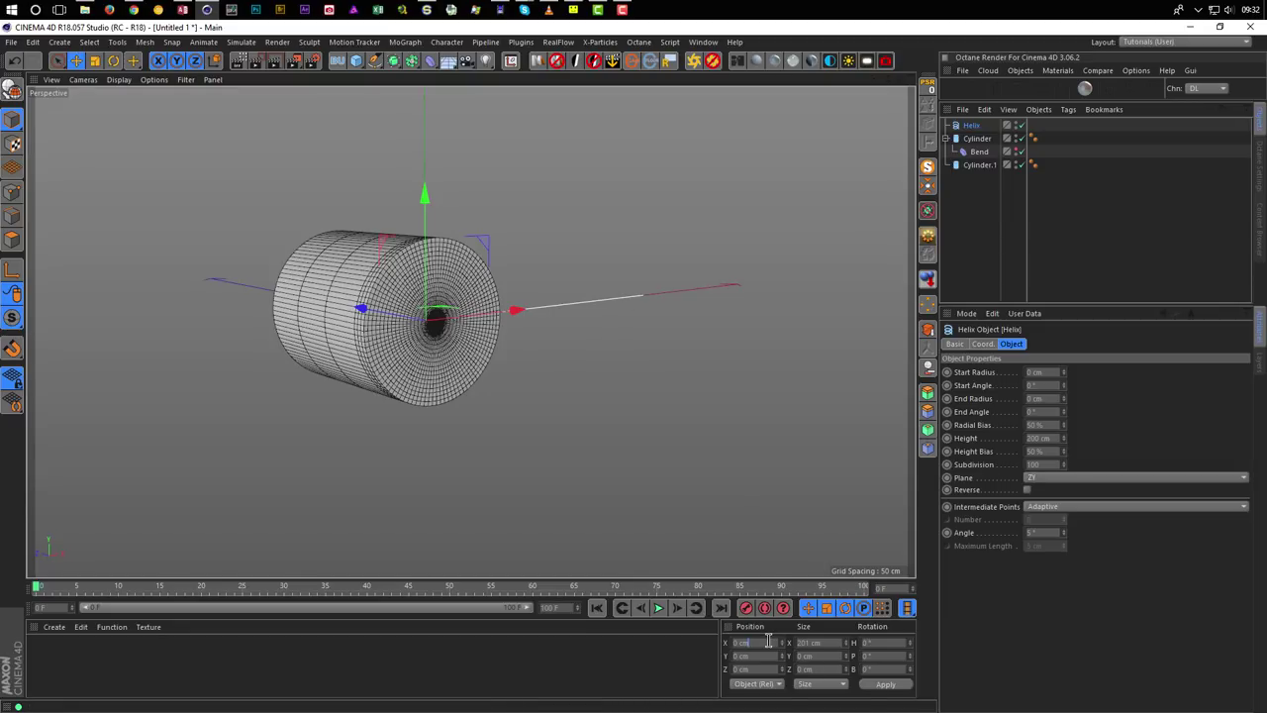
key(Return)
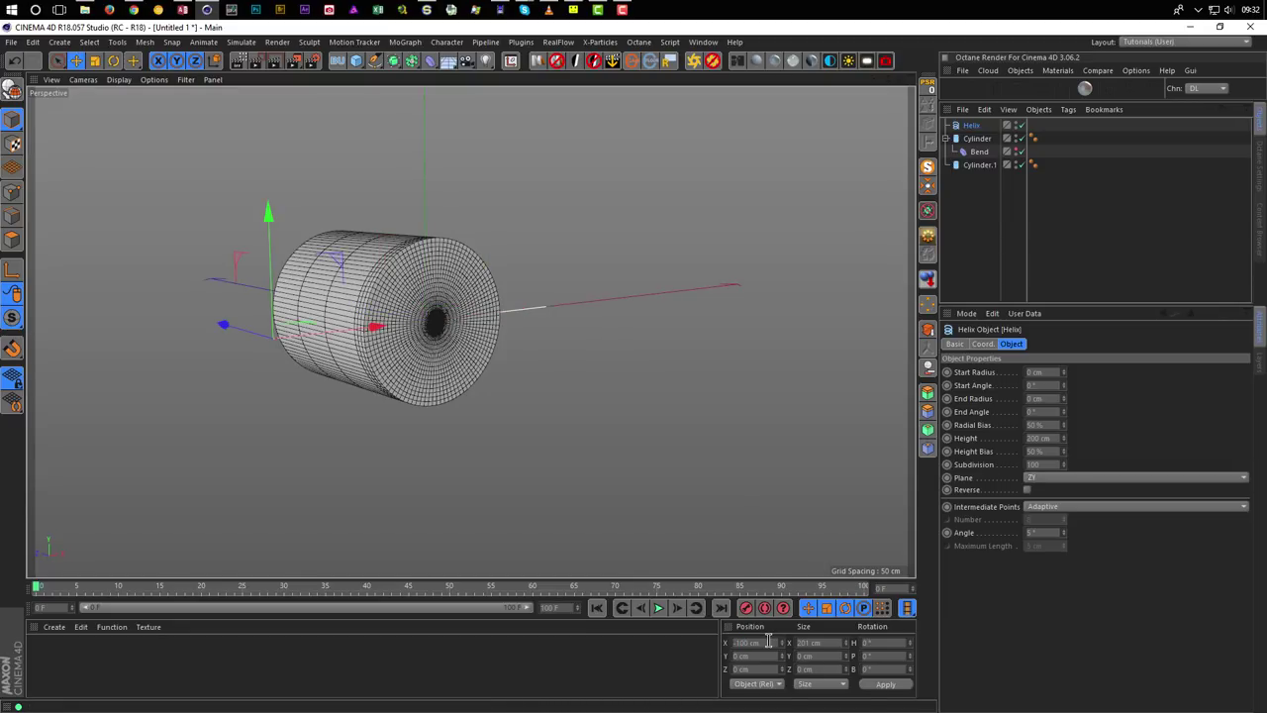
alt+drag(445, 342, 510, 322)
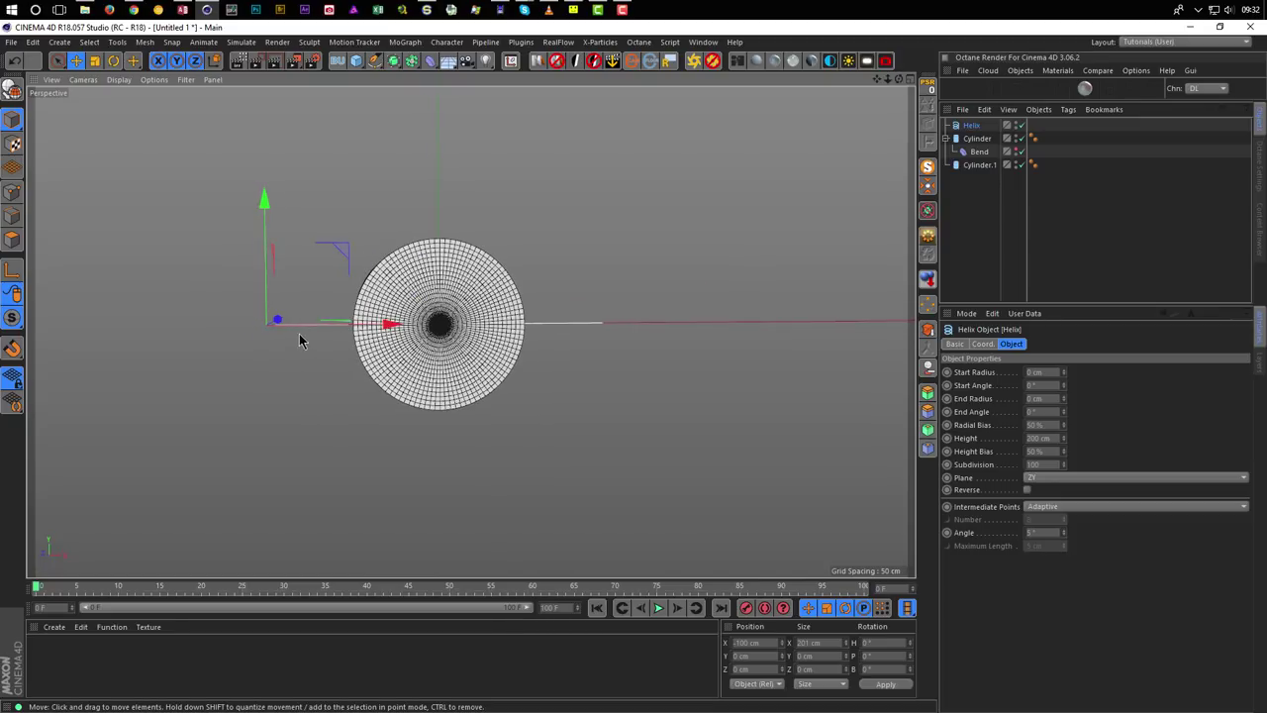
alt+drag(384, 323, 347, 300)
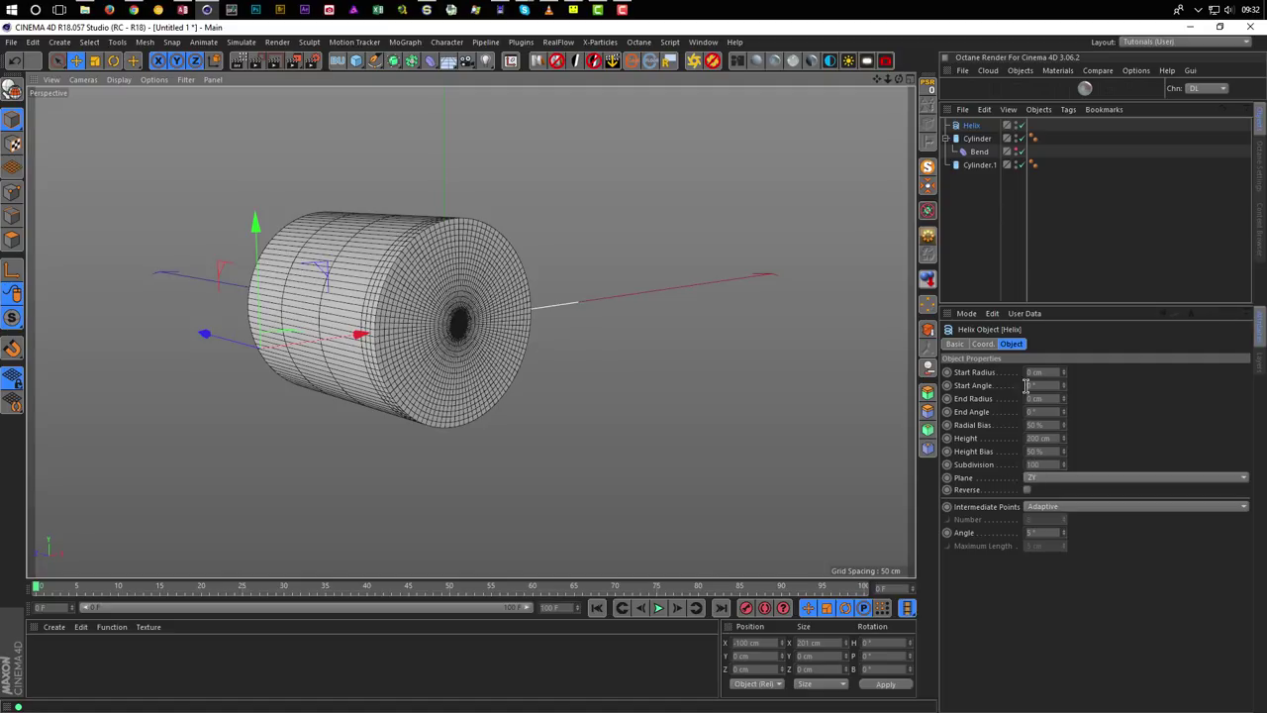
click(1051, 465)
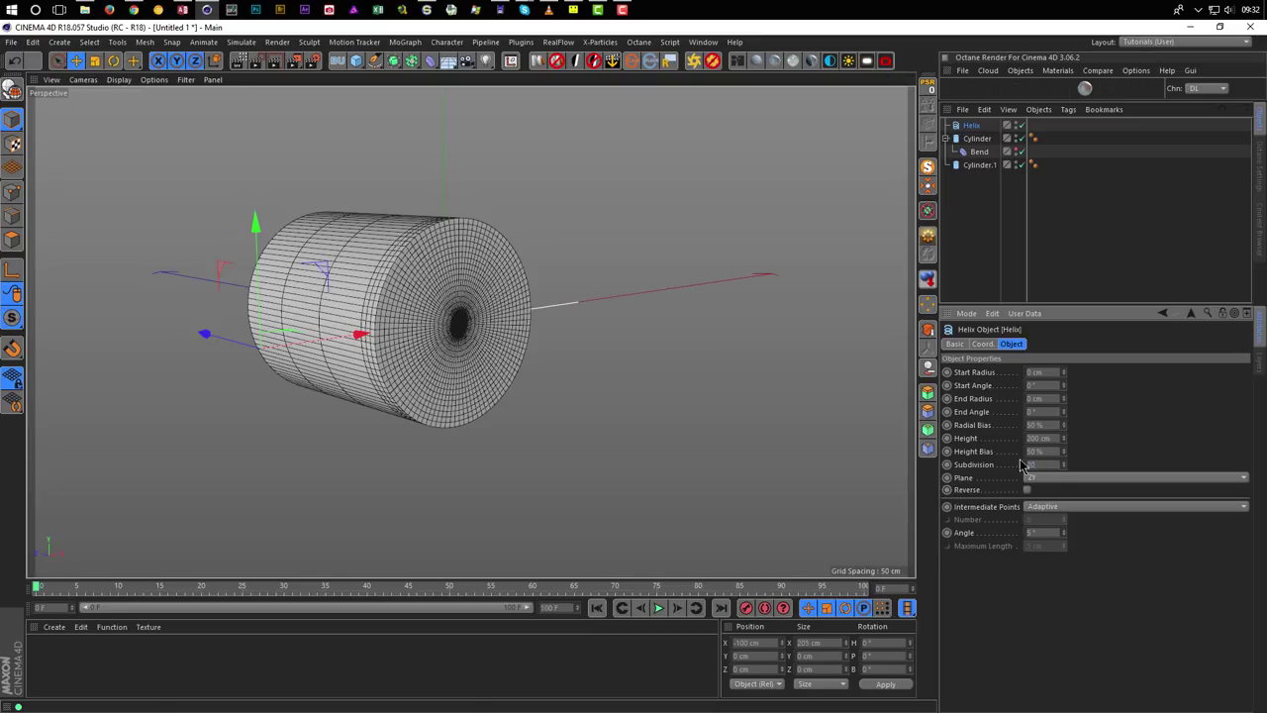
alt+drag(492, 334, 502, 331)
click(975, 129)
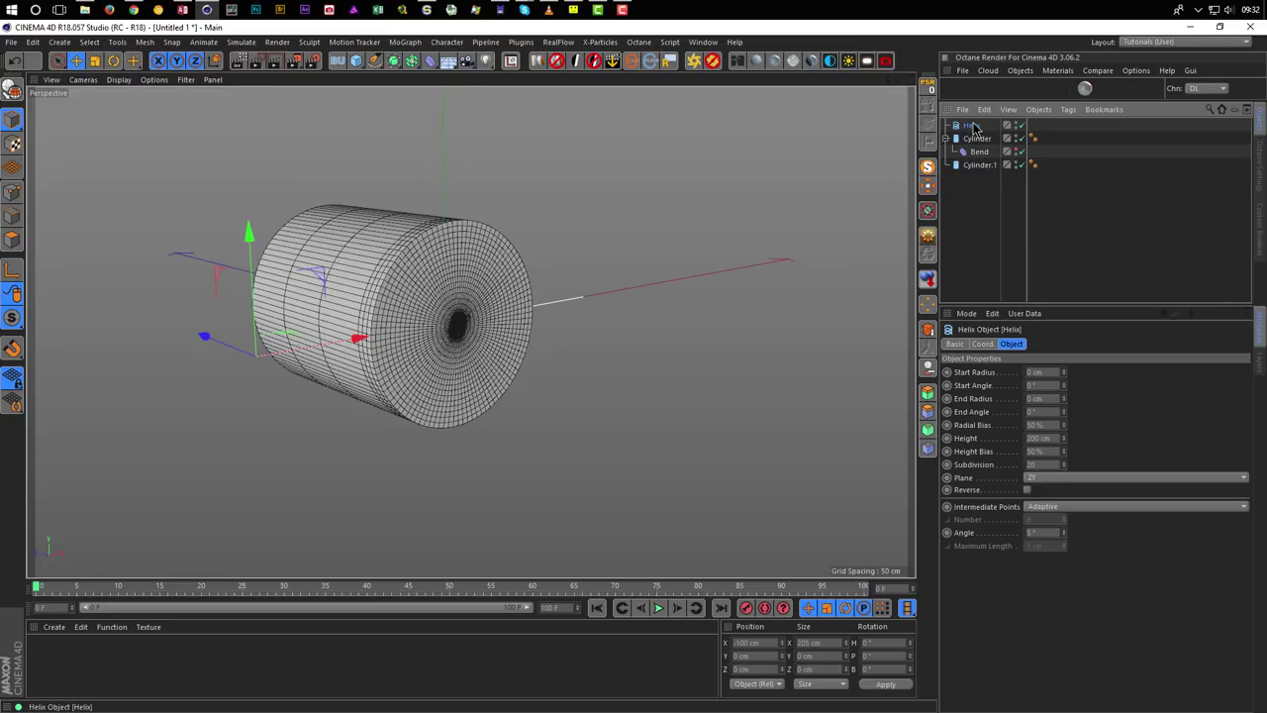
Make the Helix an editable spline and recentre its axis so its position reads 0 cm.
key(c)
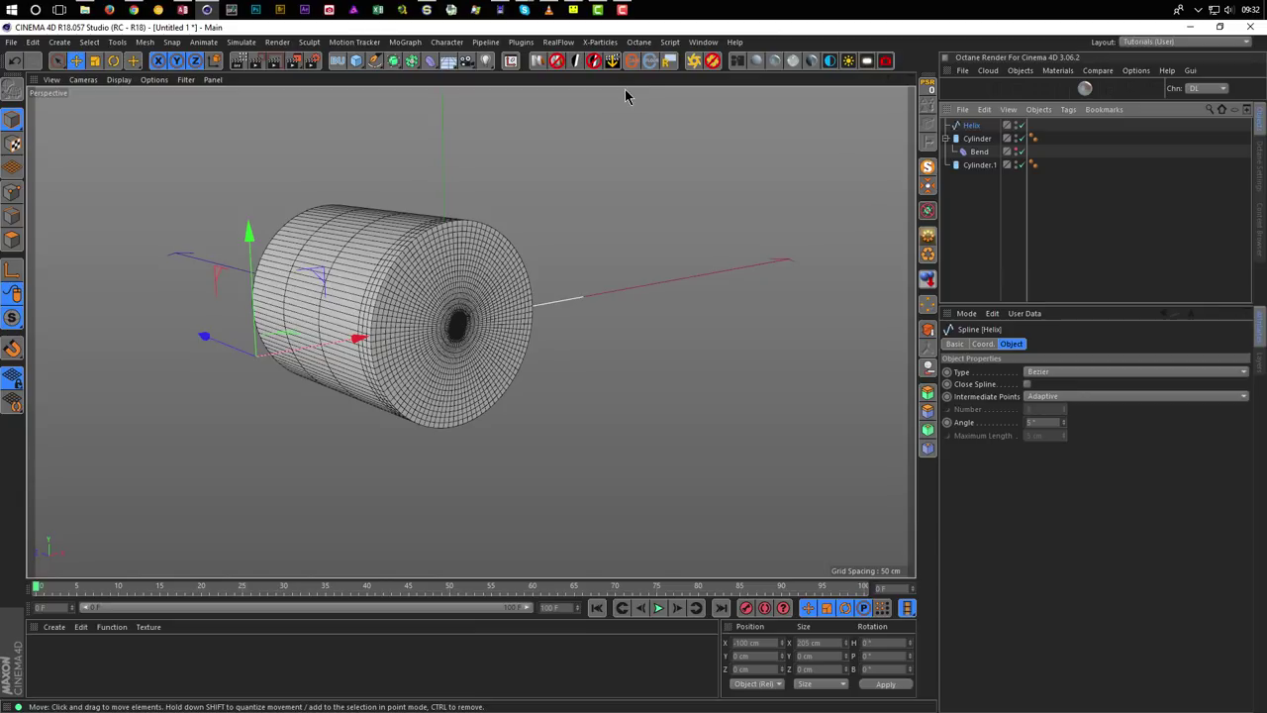
click(929, 189)
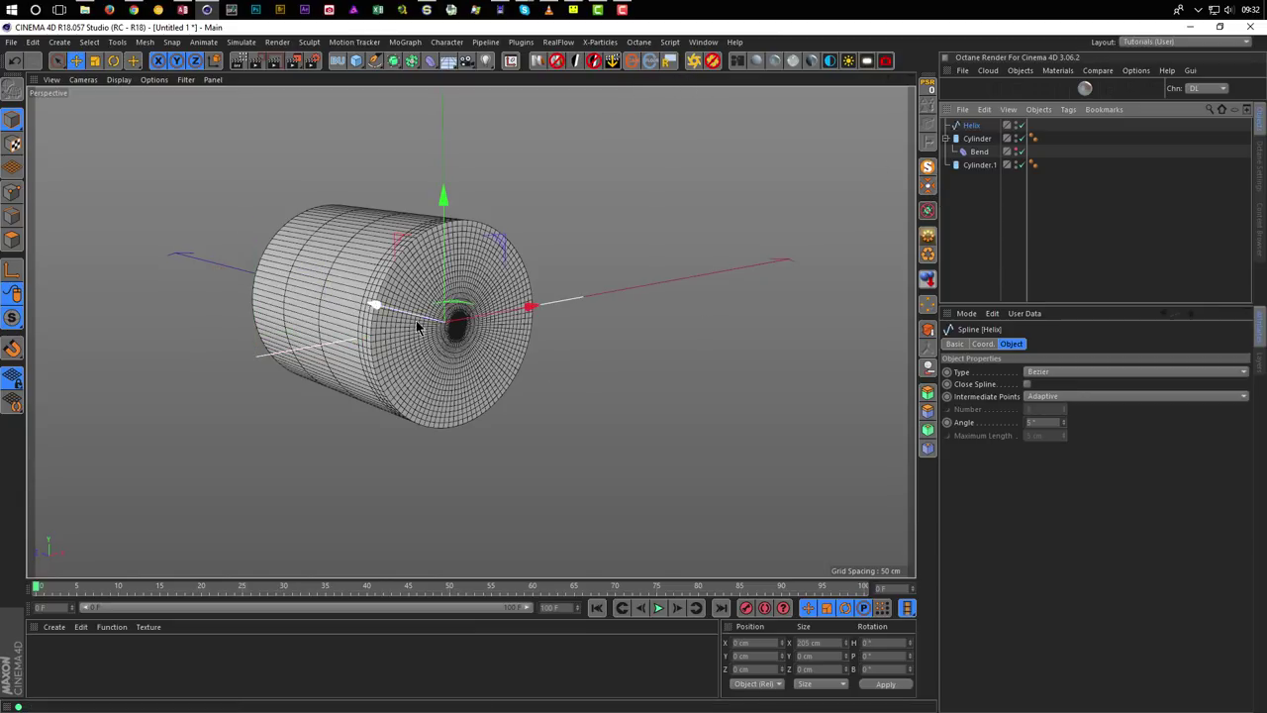
alt+drag(420, 336, 719, 192)
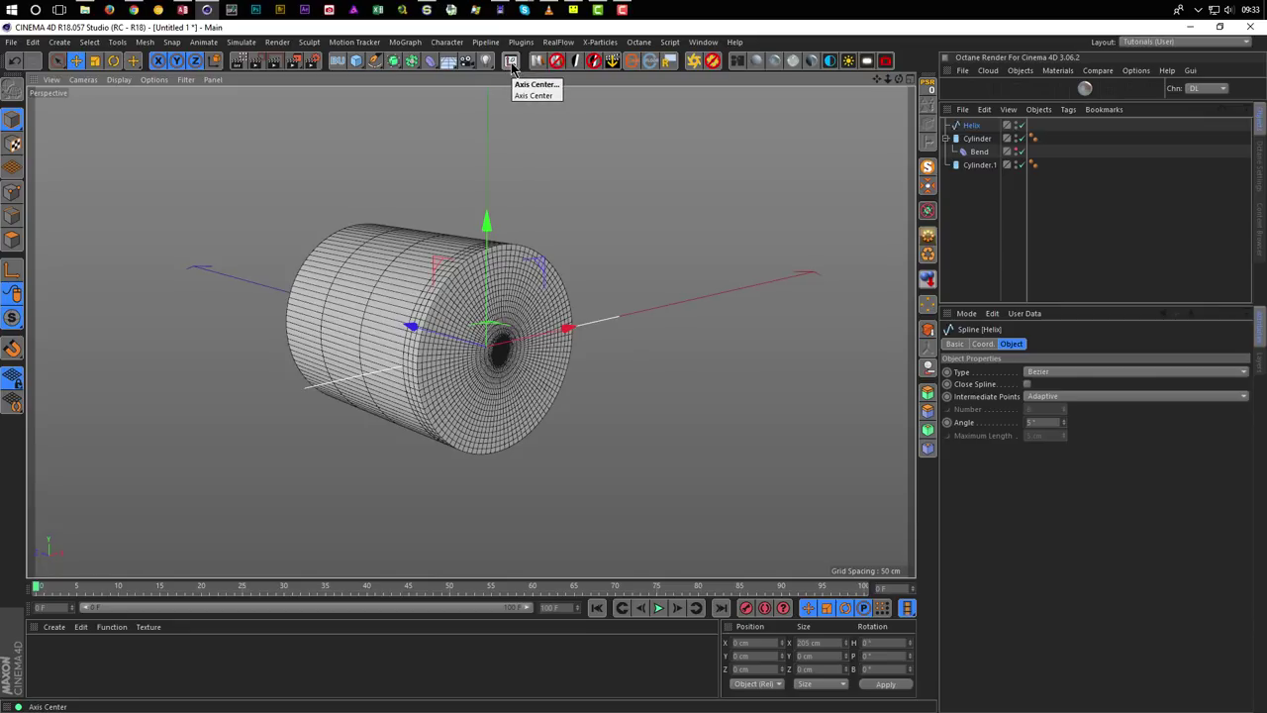
click(89, 42)
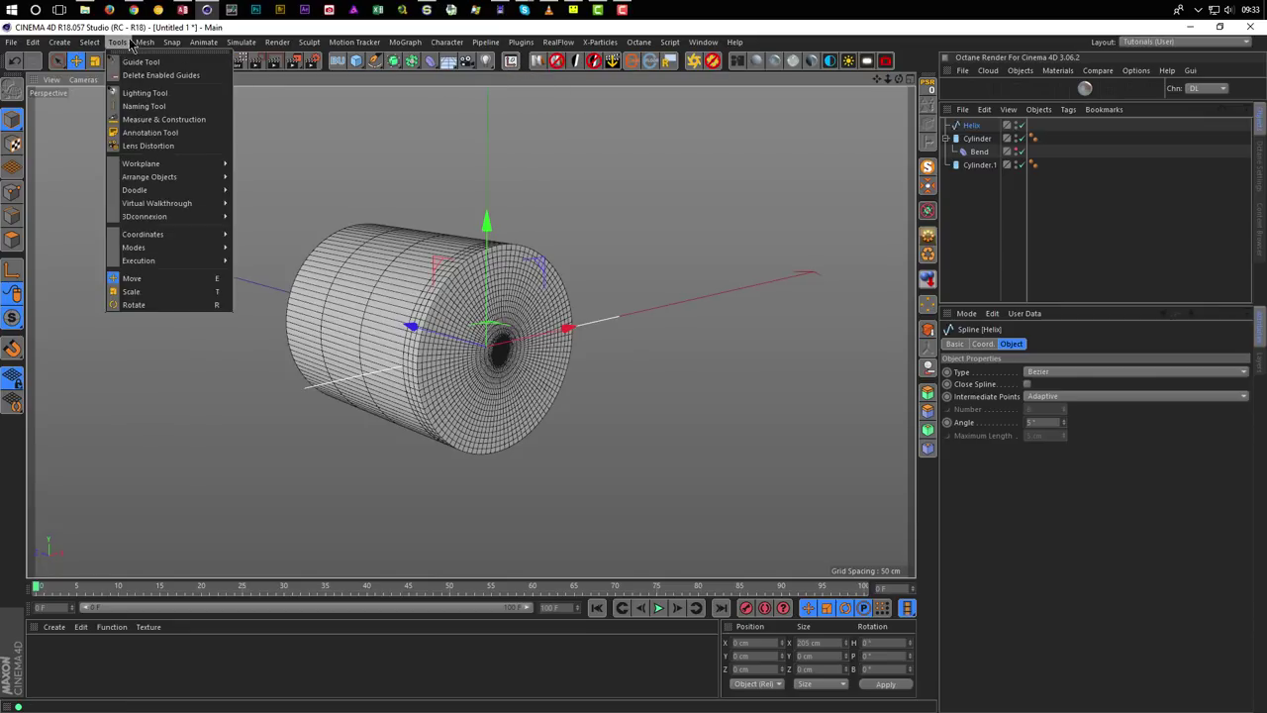
mouse_move(142, 42)
mouse_move(164, 163)
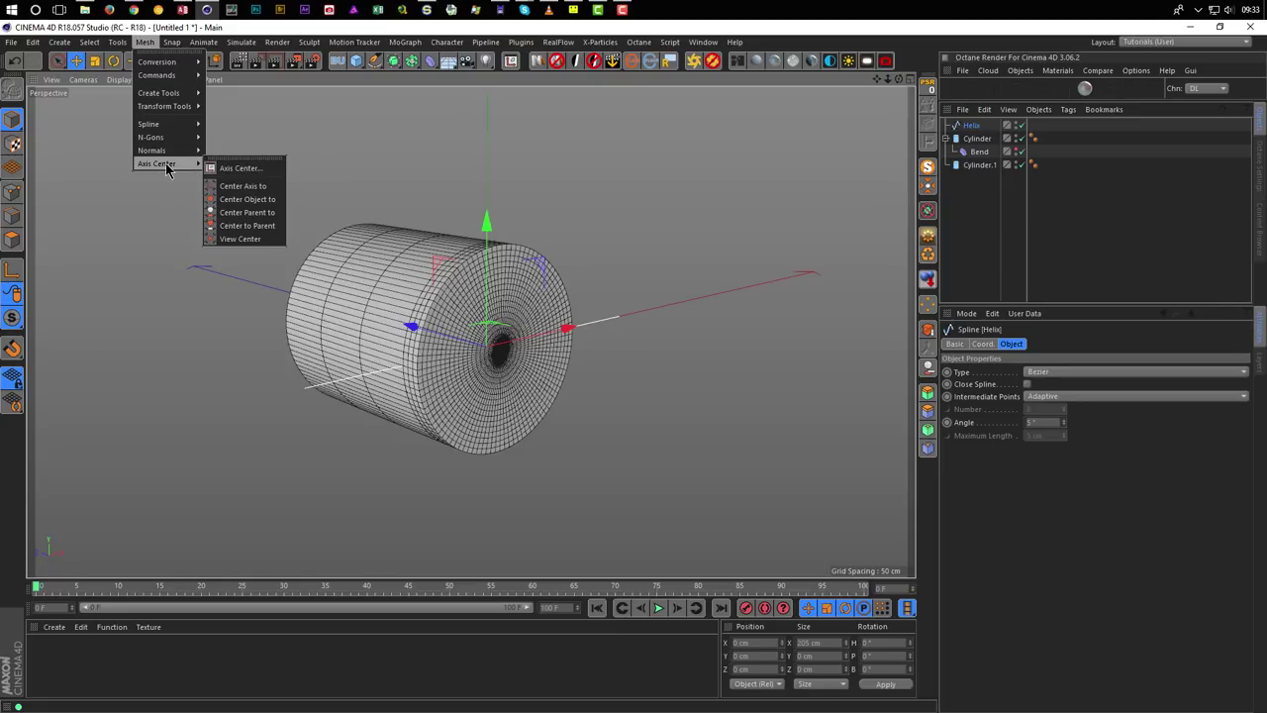
click(710, 149)
mouse_move(508, 303)
alt+mouse_down()
mouse_move(465, 307)
mouse_move(517, 286)
alt+mouse_up()
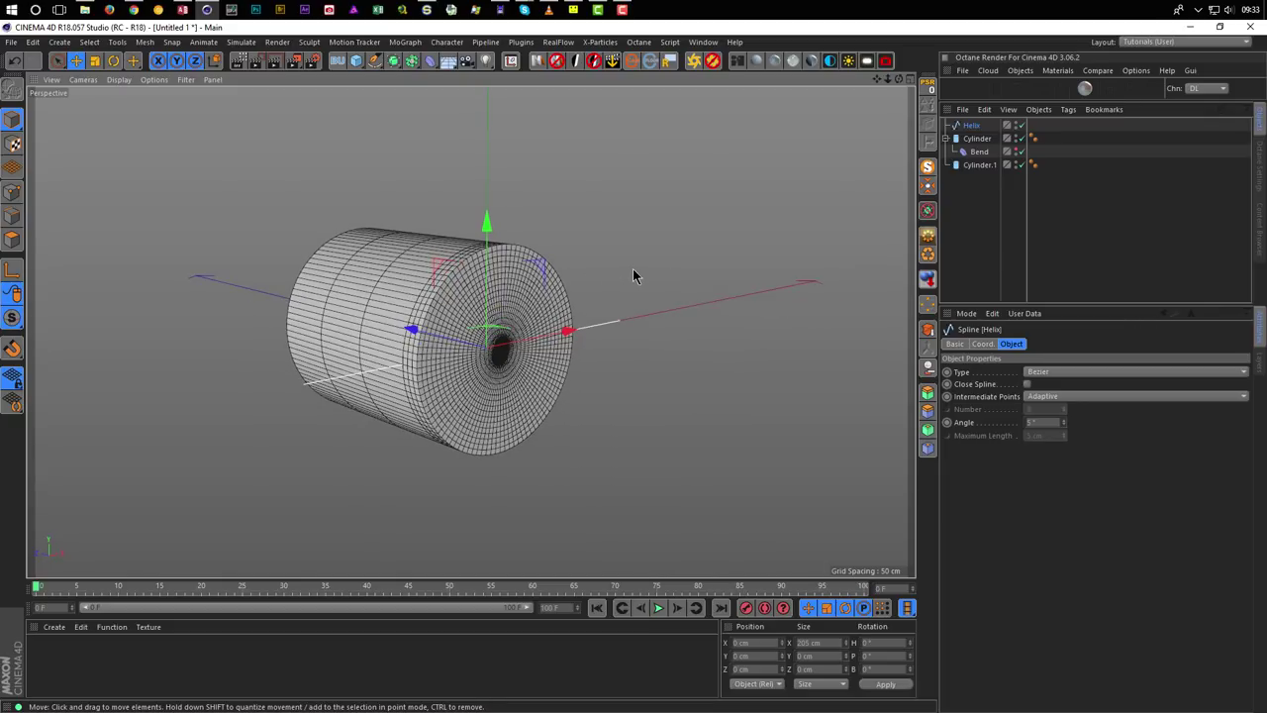
key(shift+c)
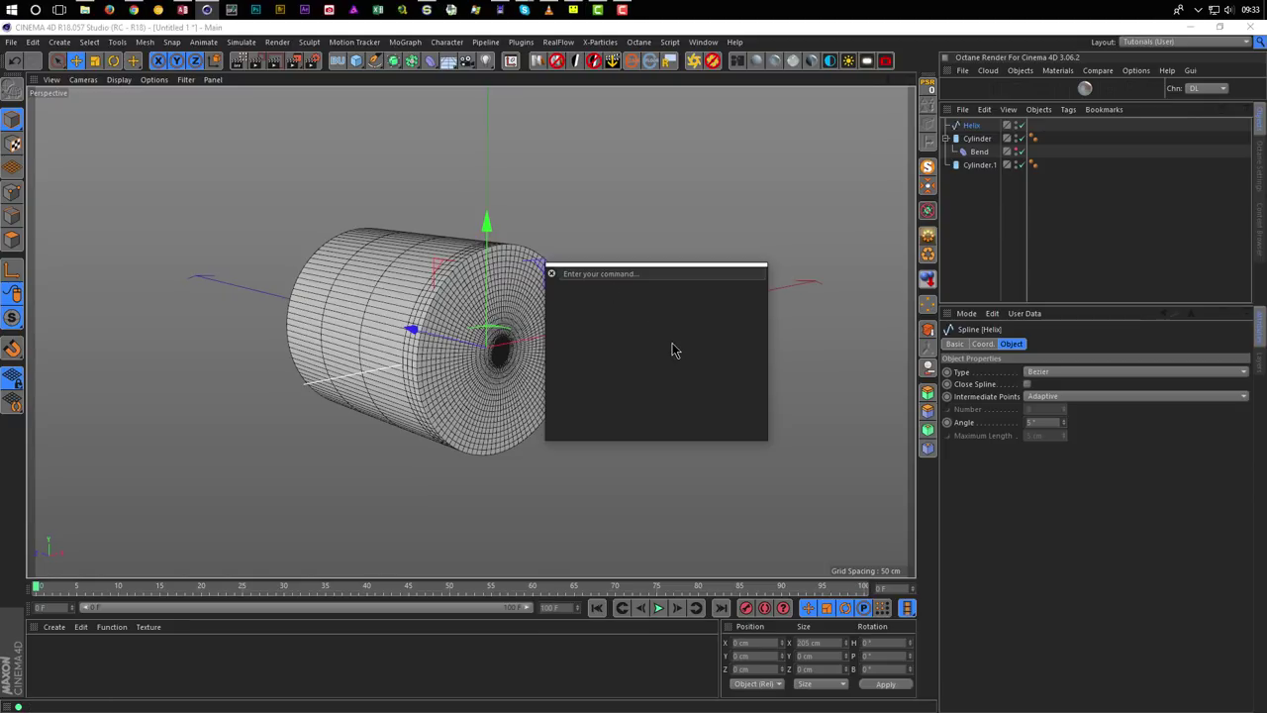
text(axis)
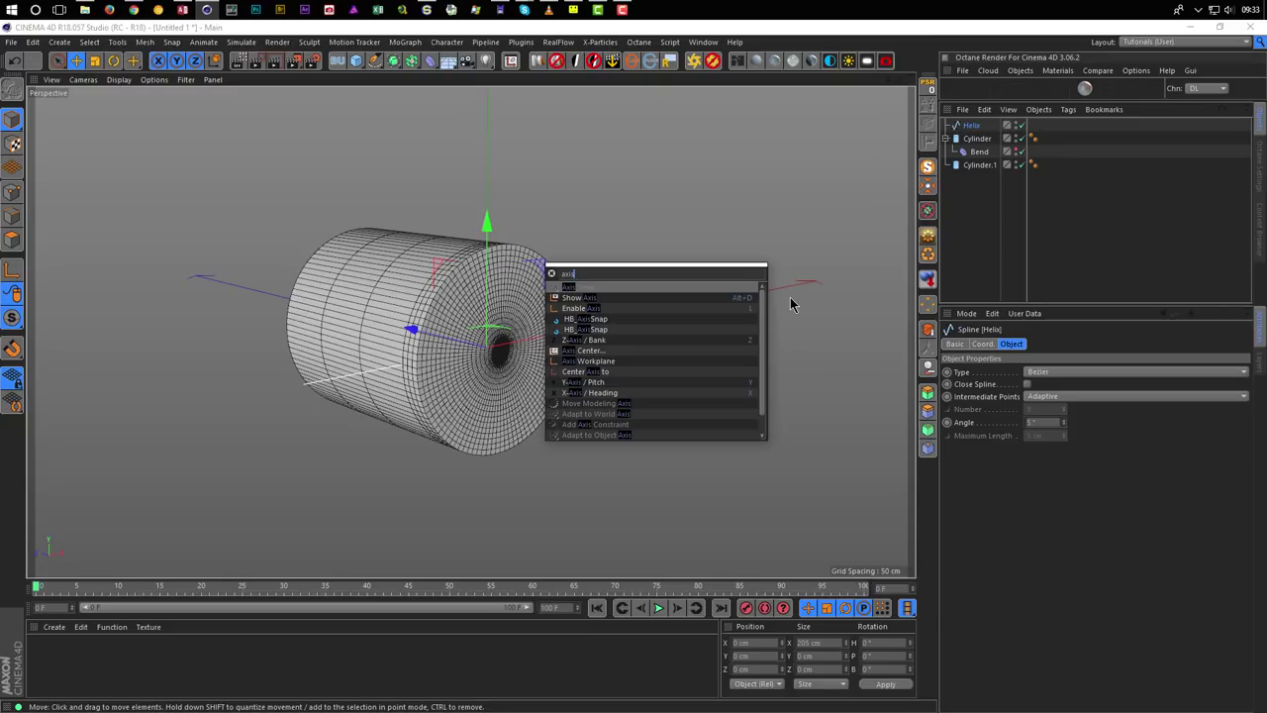
key(Escape)
middle_drag(504, 372, 504, 391)
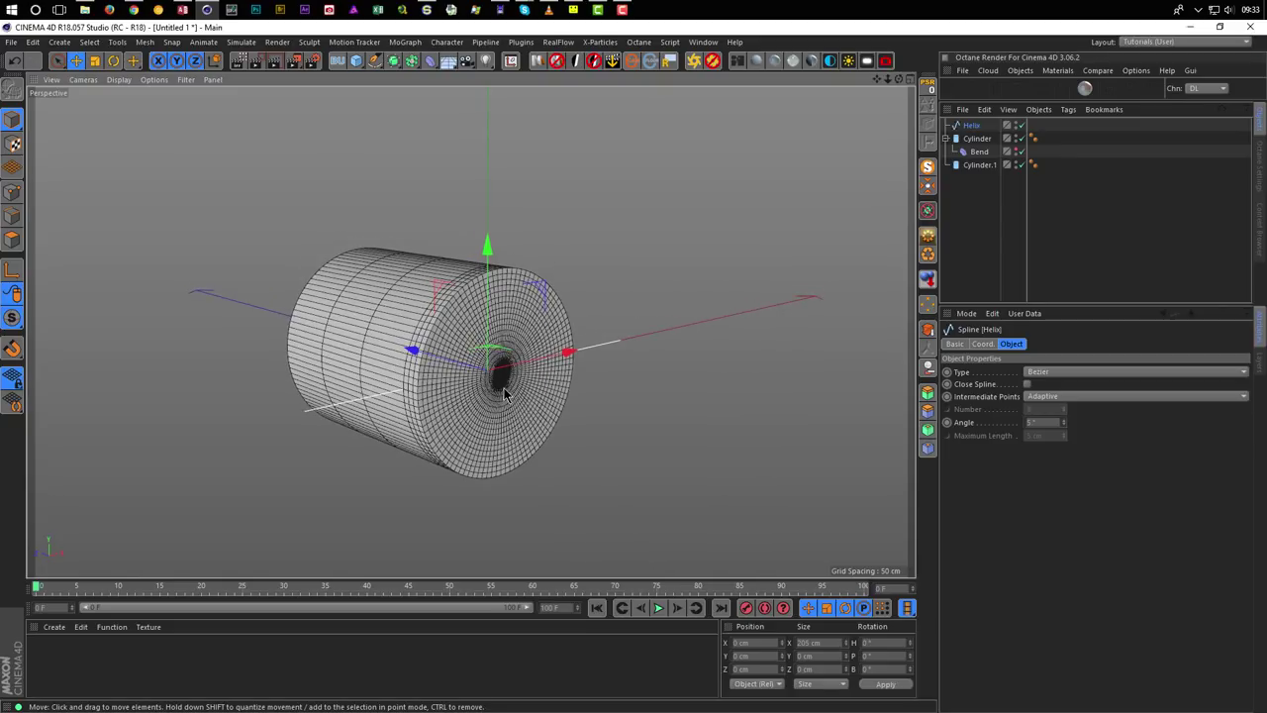
Hide a cylinder in the viewport and bring up the MoGraph Effector submenu.
click(1021, 162)
alt+drag(467, 373, 495, 376)
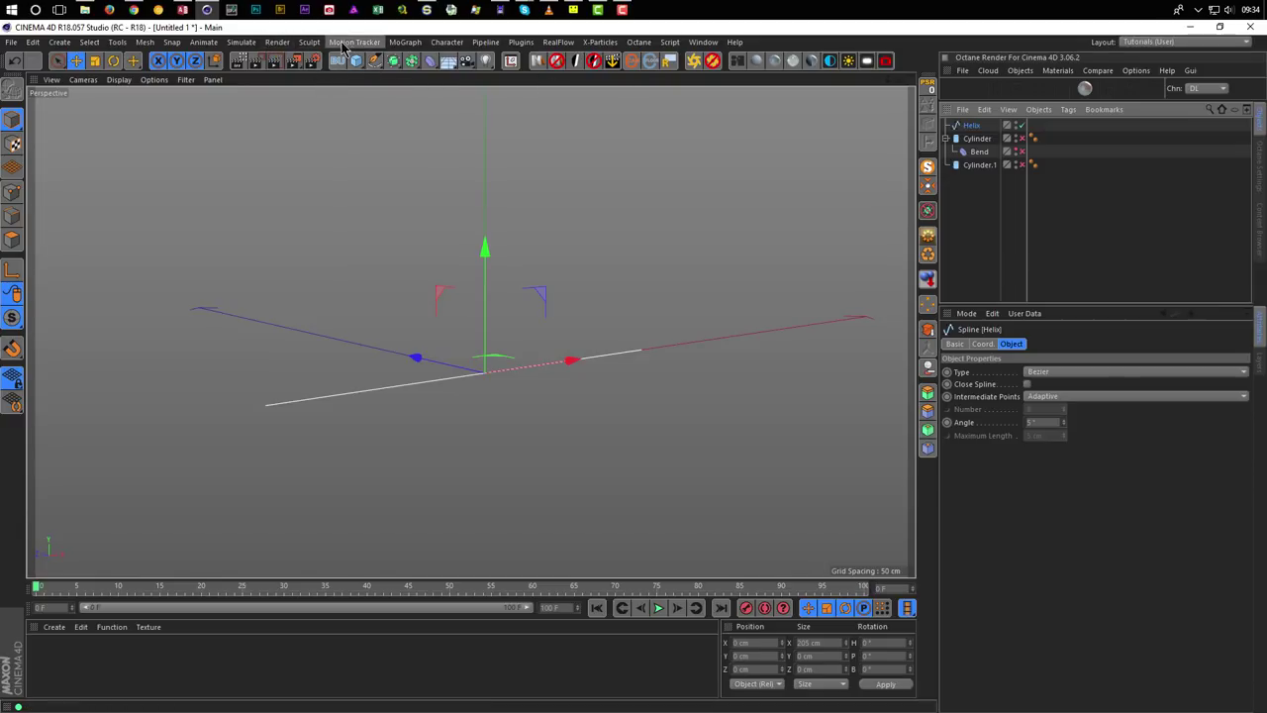
click(405, 42)
mouse_move(411, 64)
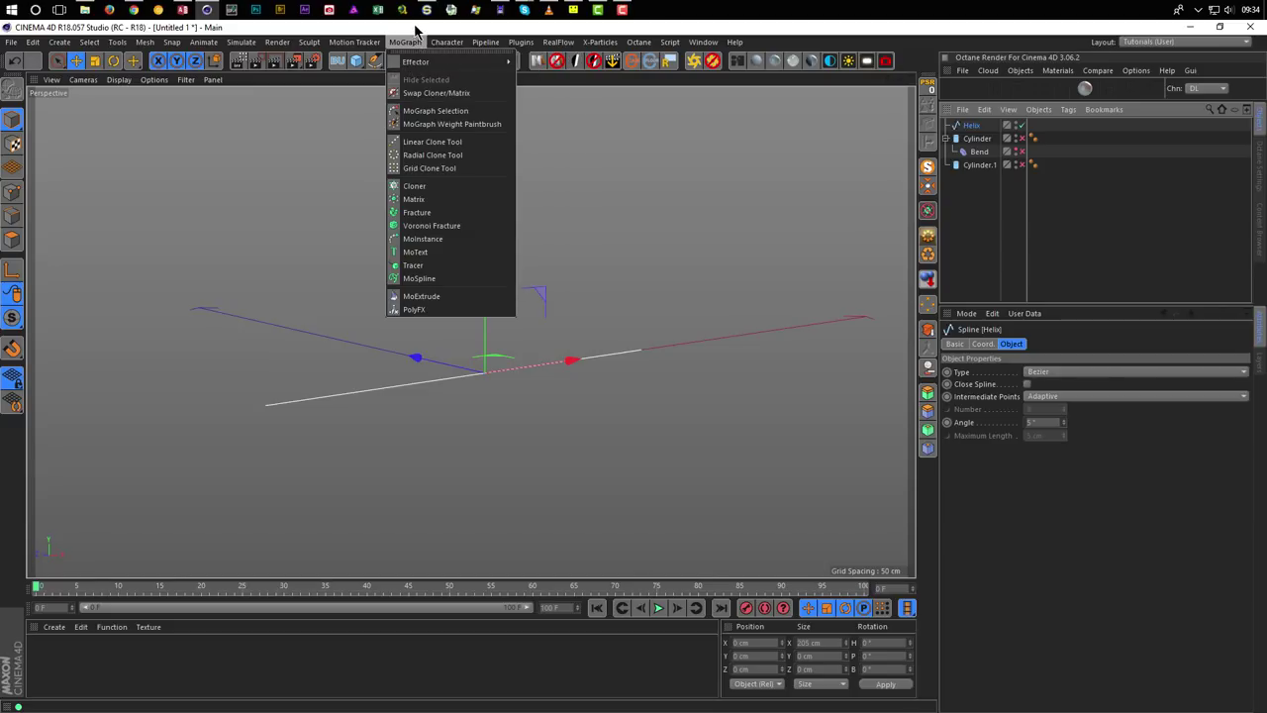
Add a Plain effector under the Helix string from MoGraph > Effector > Plain.
click(408, 42)
click(430, 62)
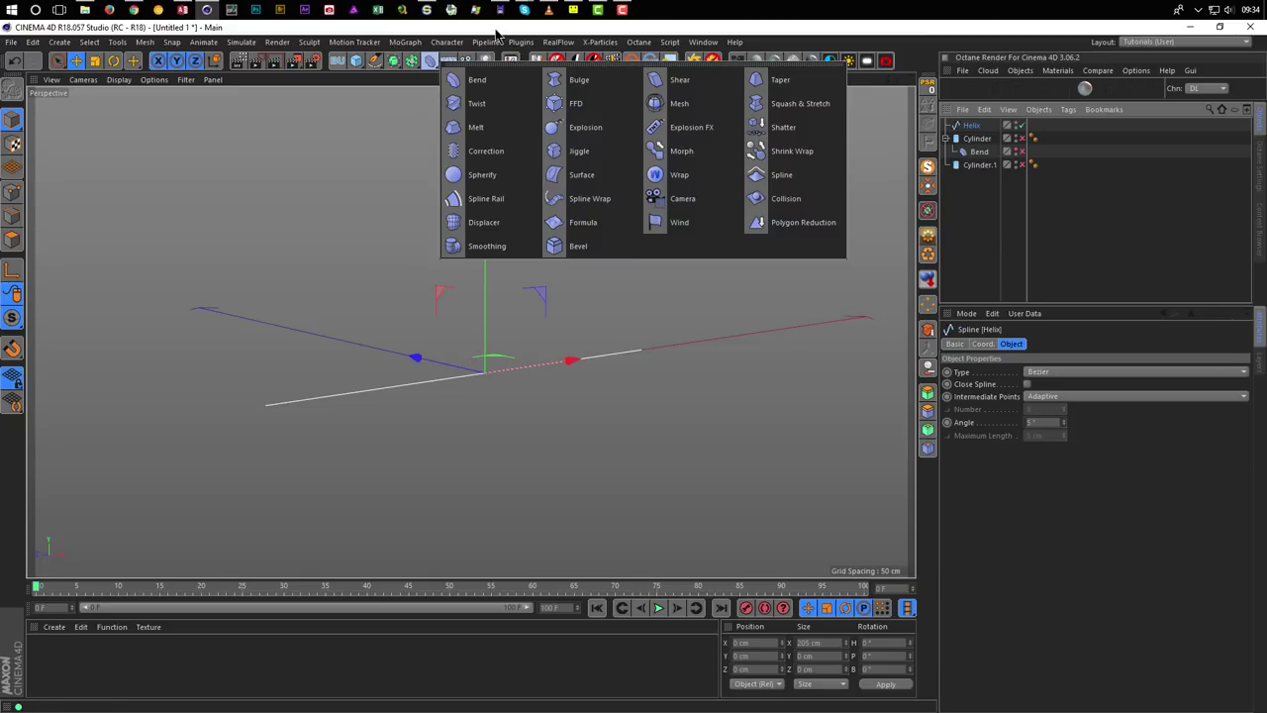
click(405, 43)
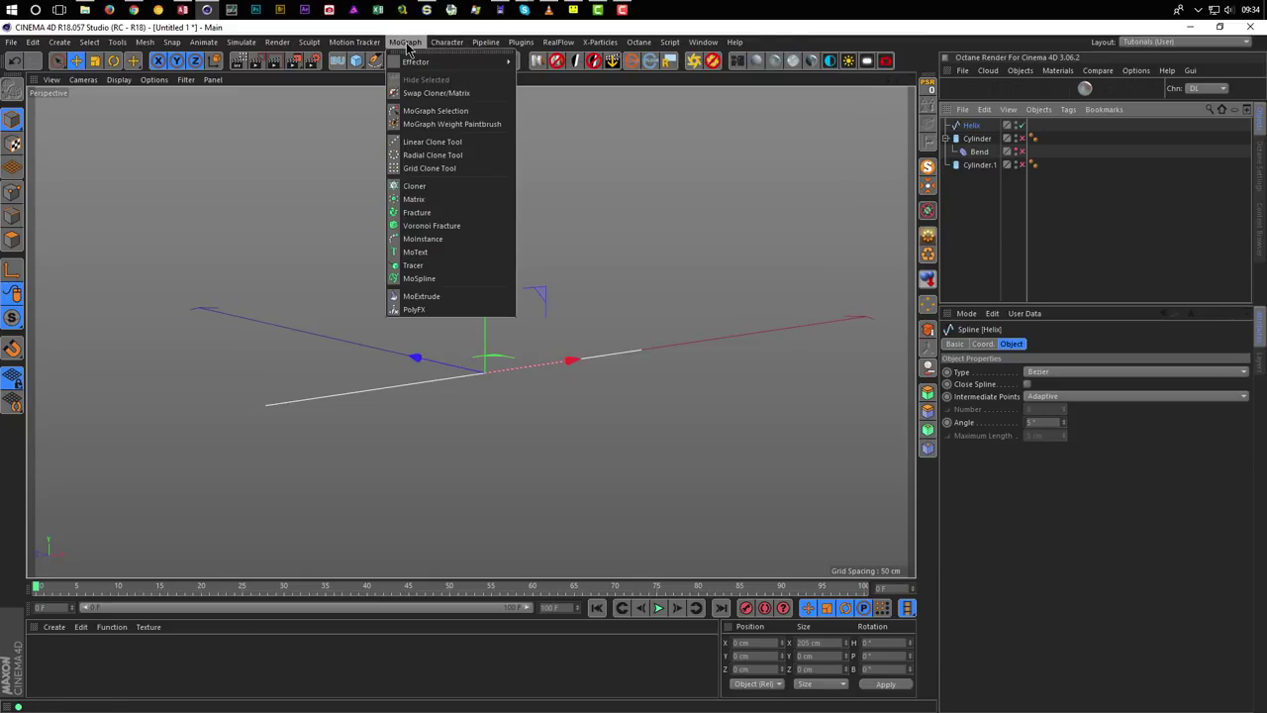
mouse_move(423, 63)
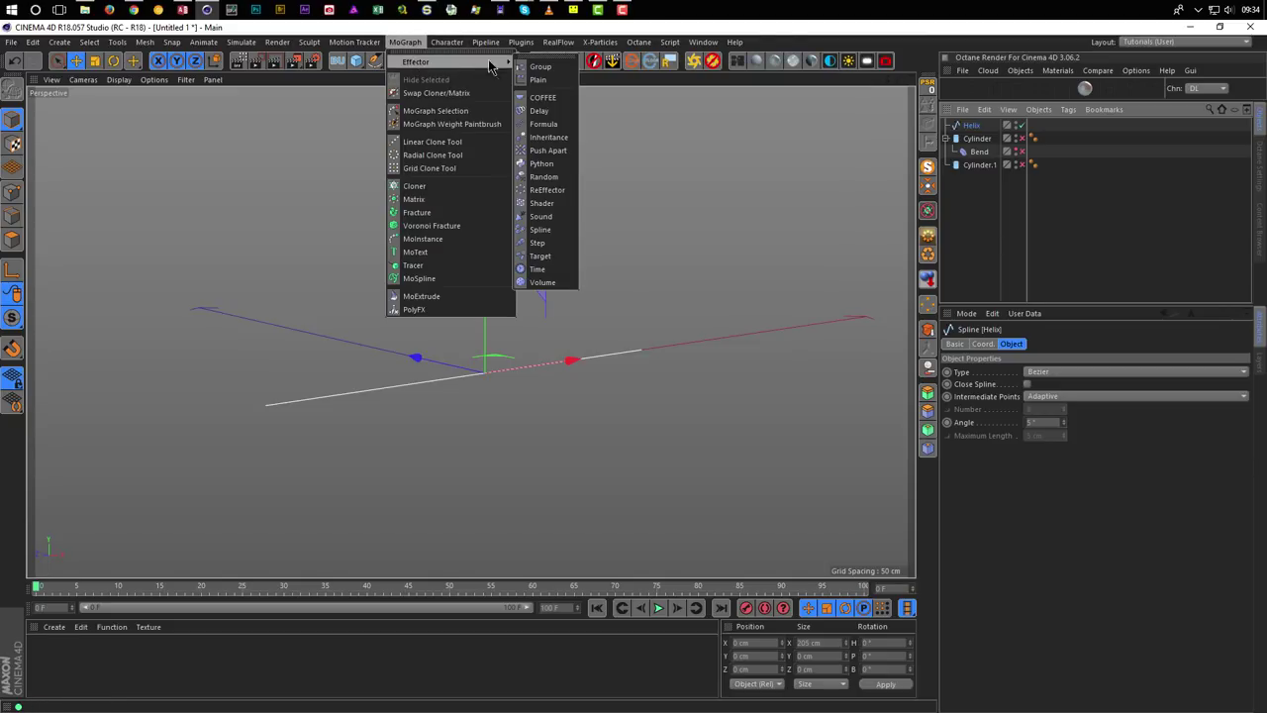
click(537, 81)
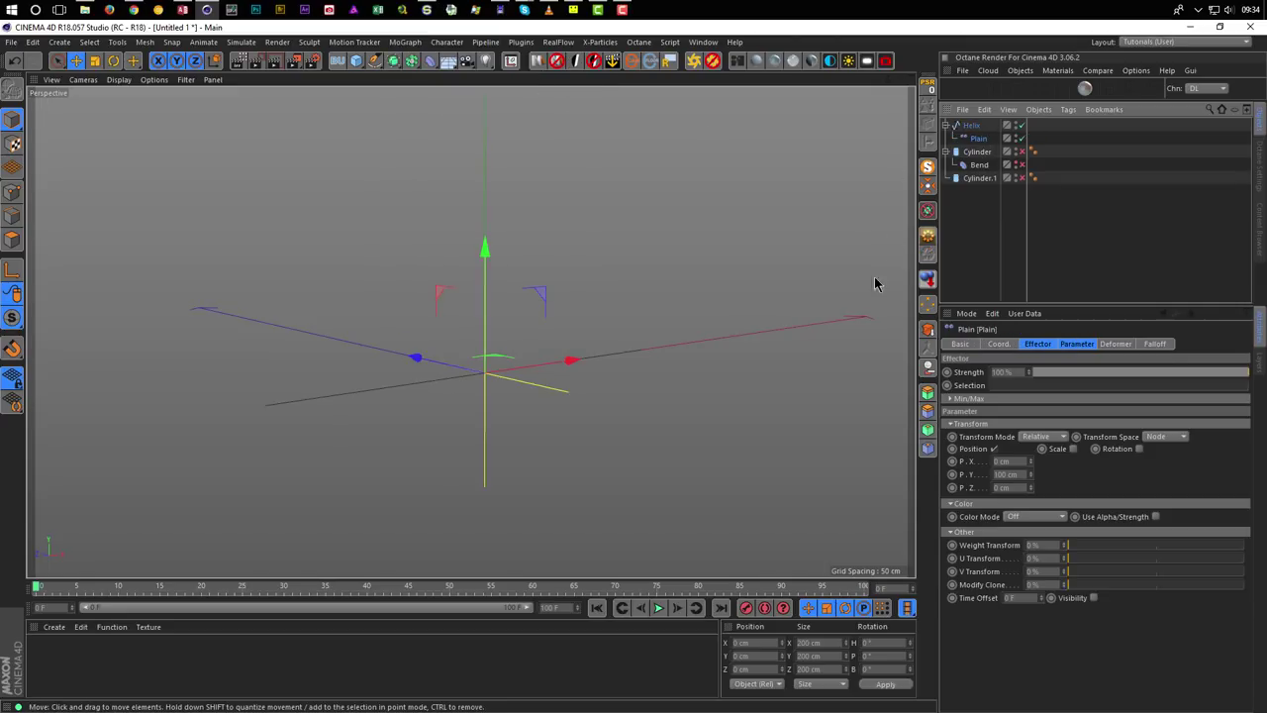
alt+drag(483, 380, 450, 376)
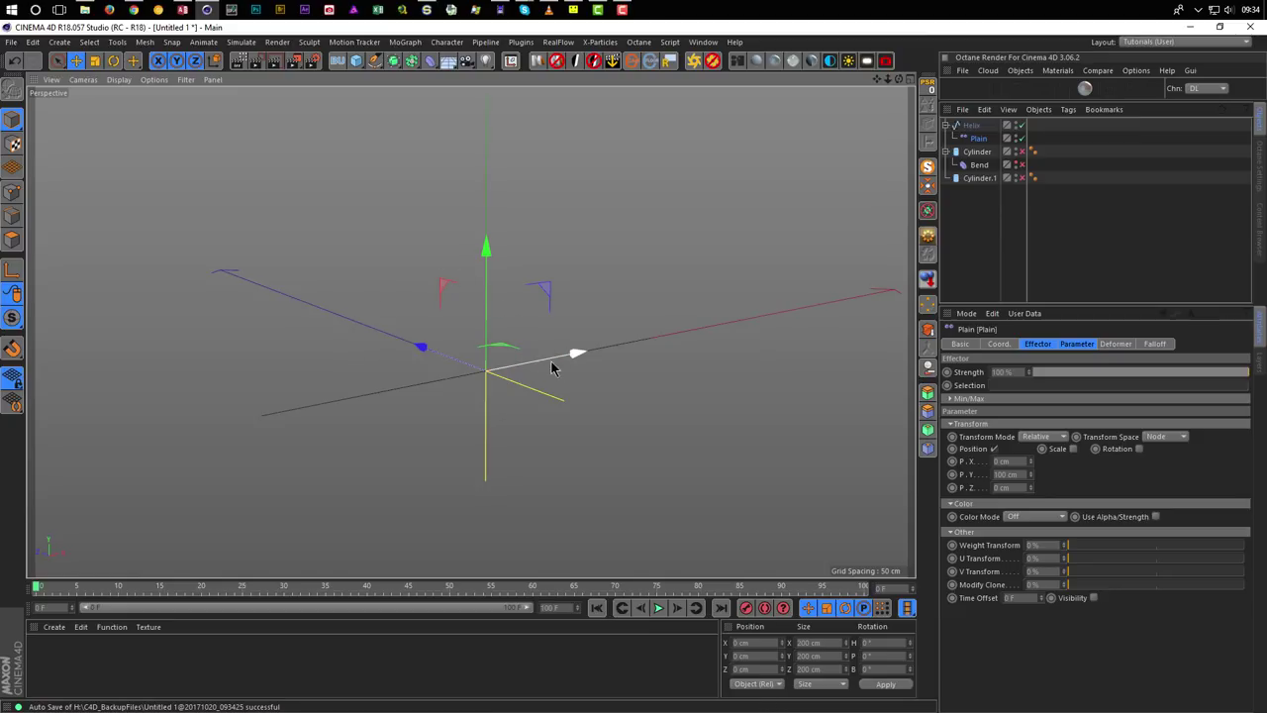
Give the Plain effector a Sphere falloff shape and a 50 cm P.Y offset.
click(1152, 345)
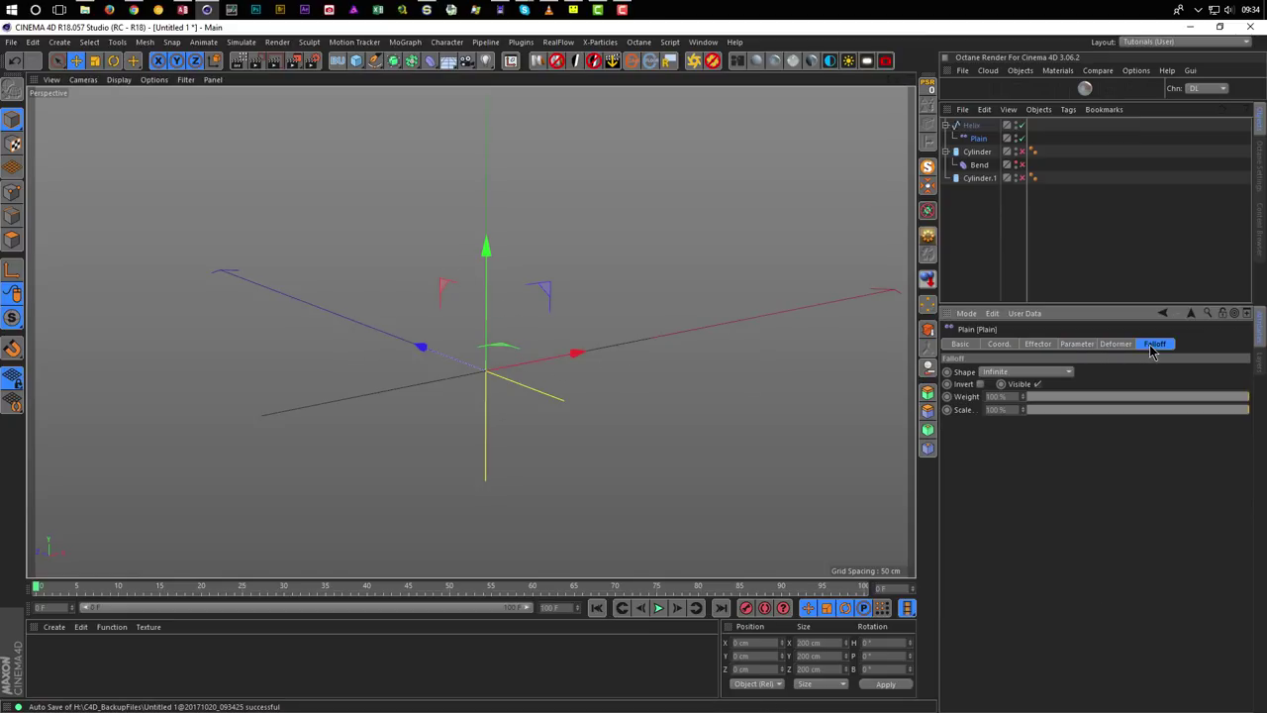
click(1041, 373)
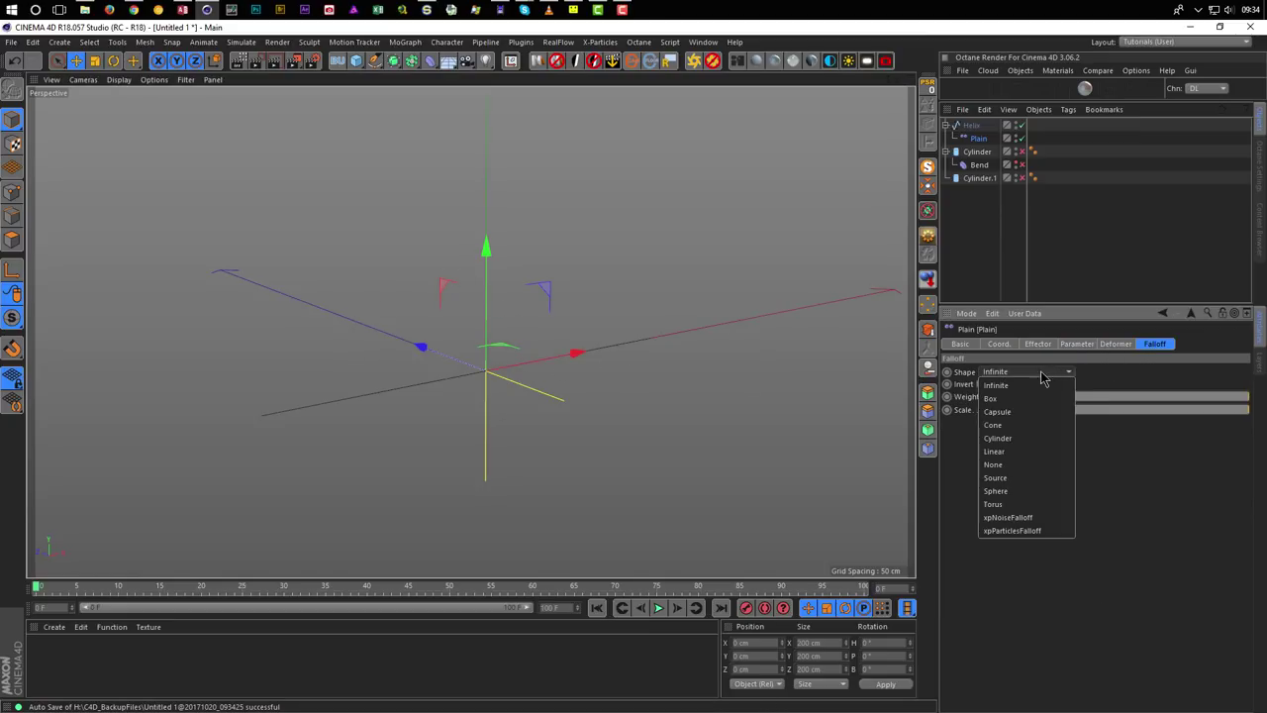
click(1034, 490)
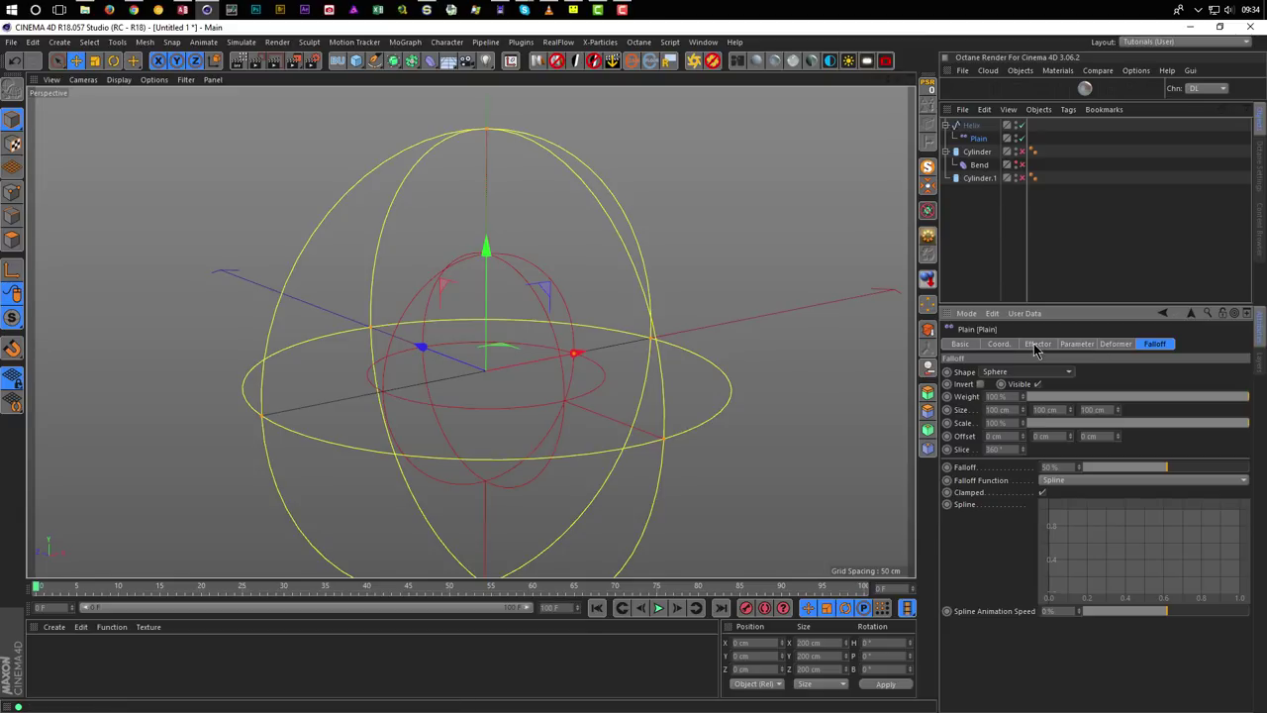
click(1065, 349)
click(1006, 422)
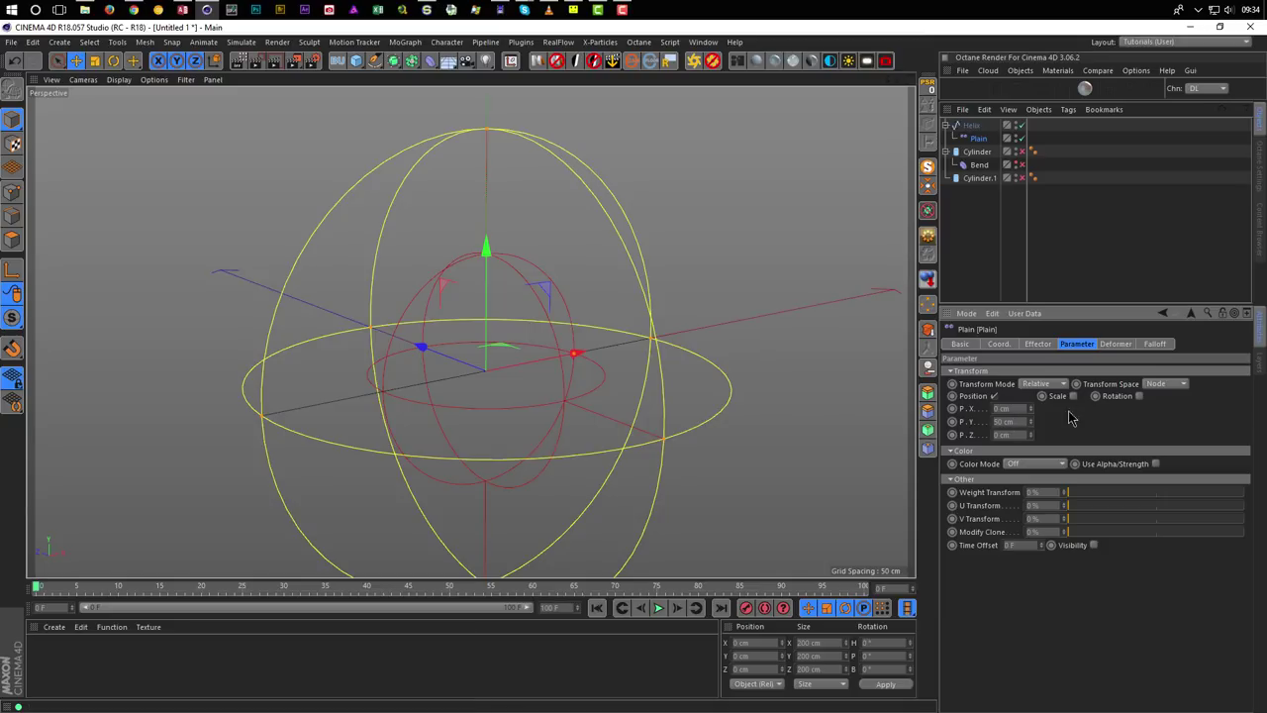
Set the Plain effector's Deformer to Point and raise its Falloff to 92%.
click(1114, 344)
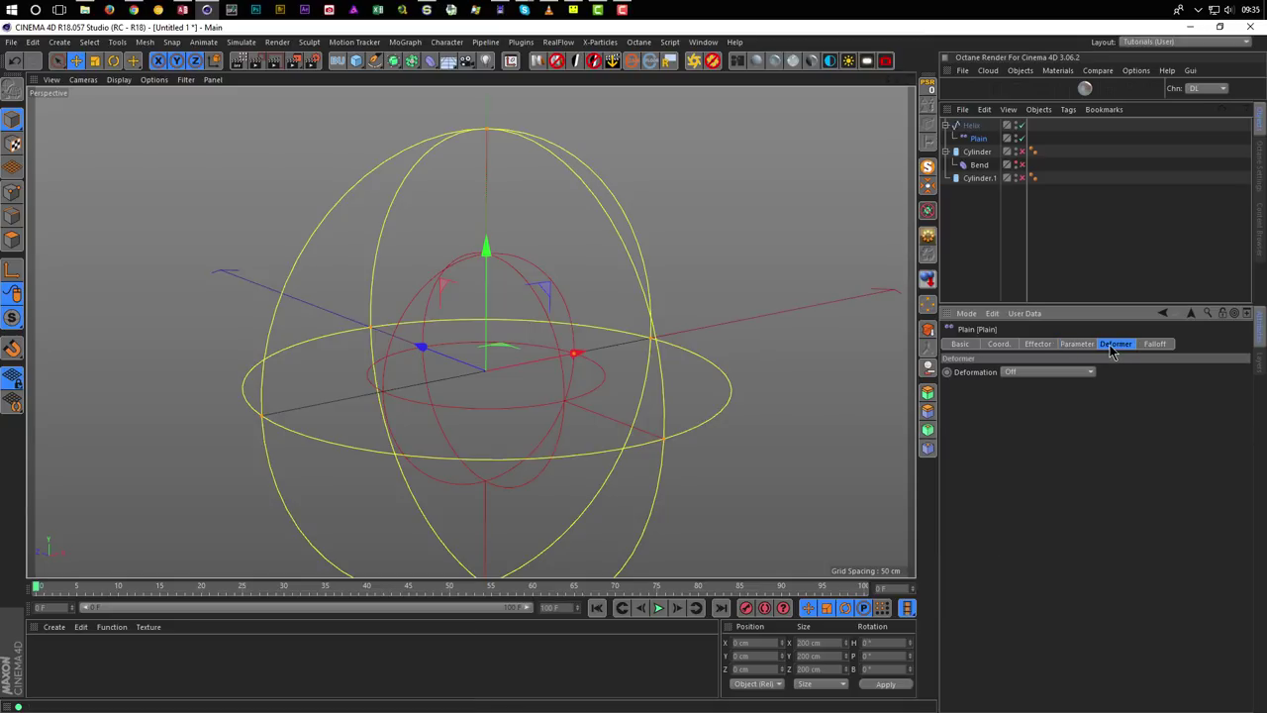
click(1026, 372)
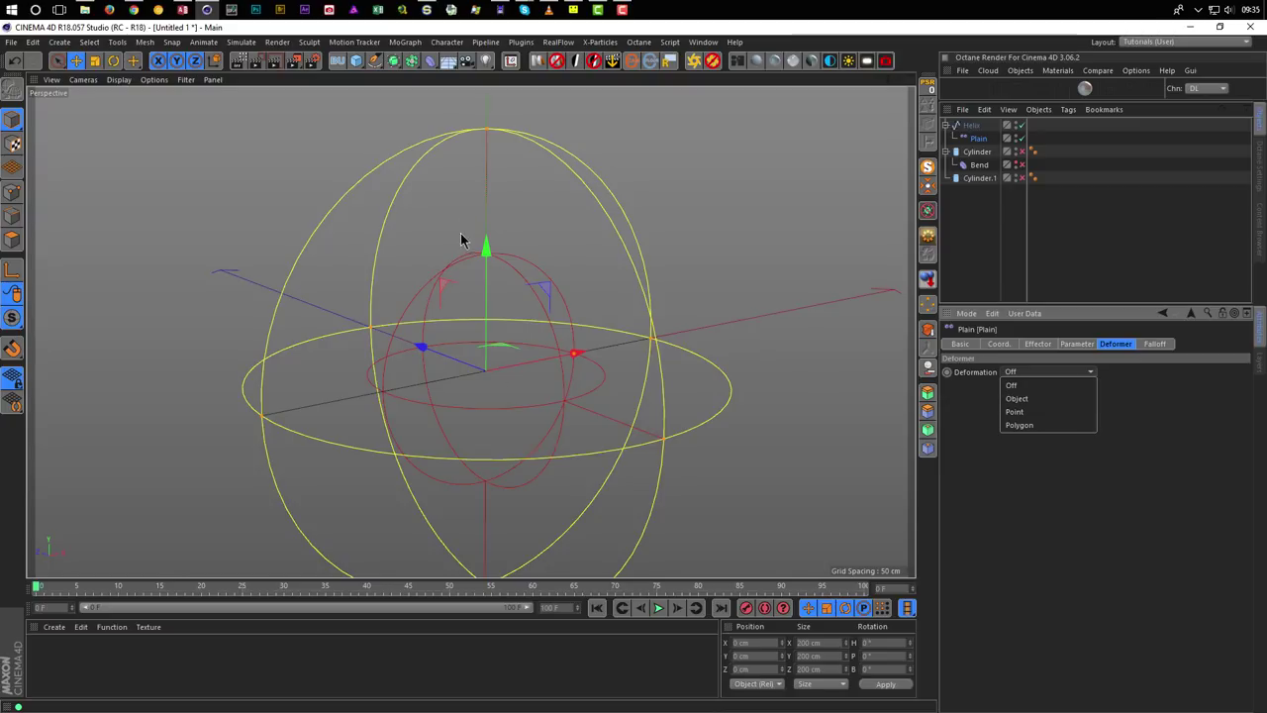
click(1017, 413)
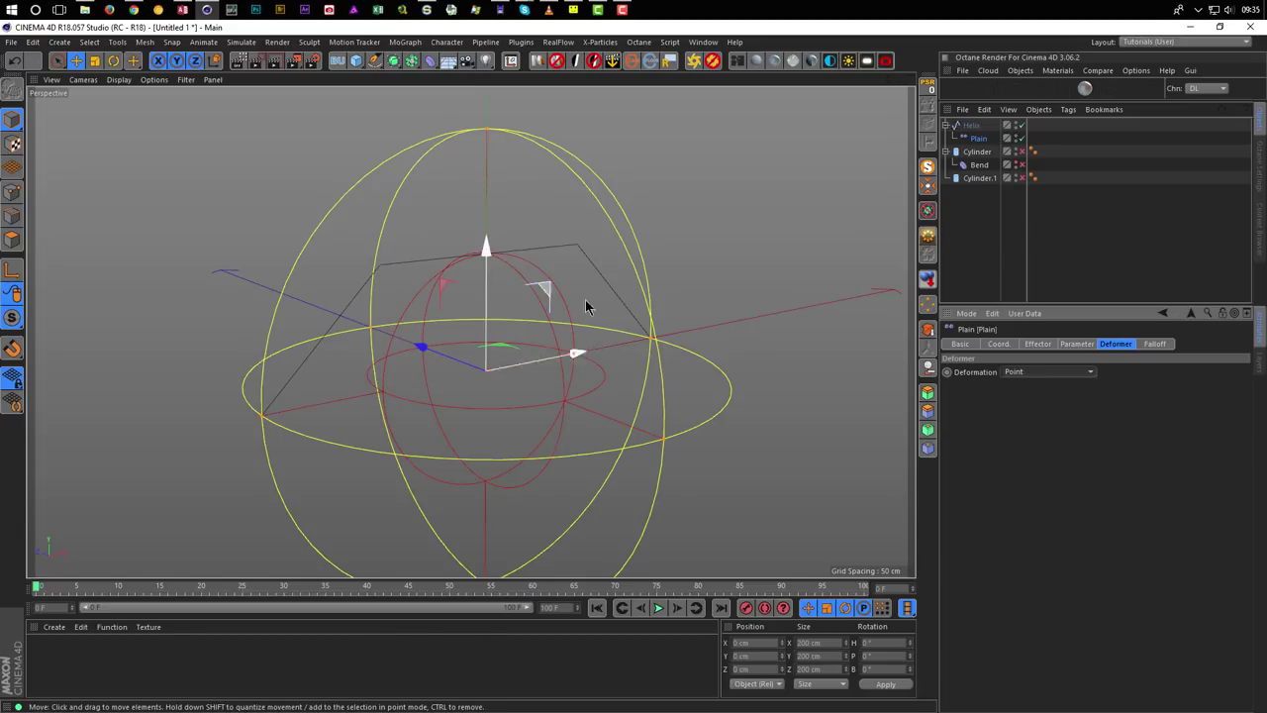
click(1155, 346)
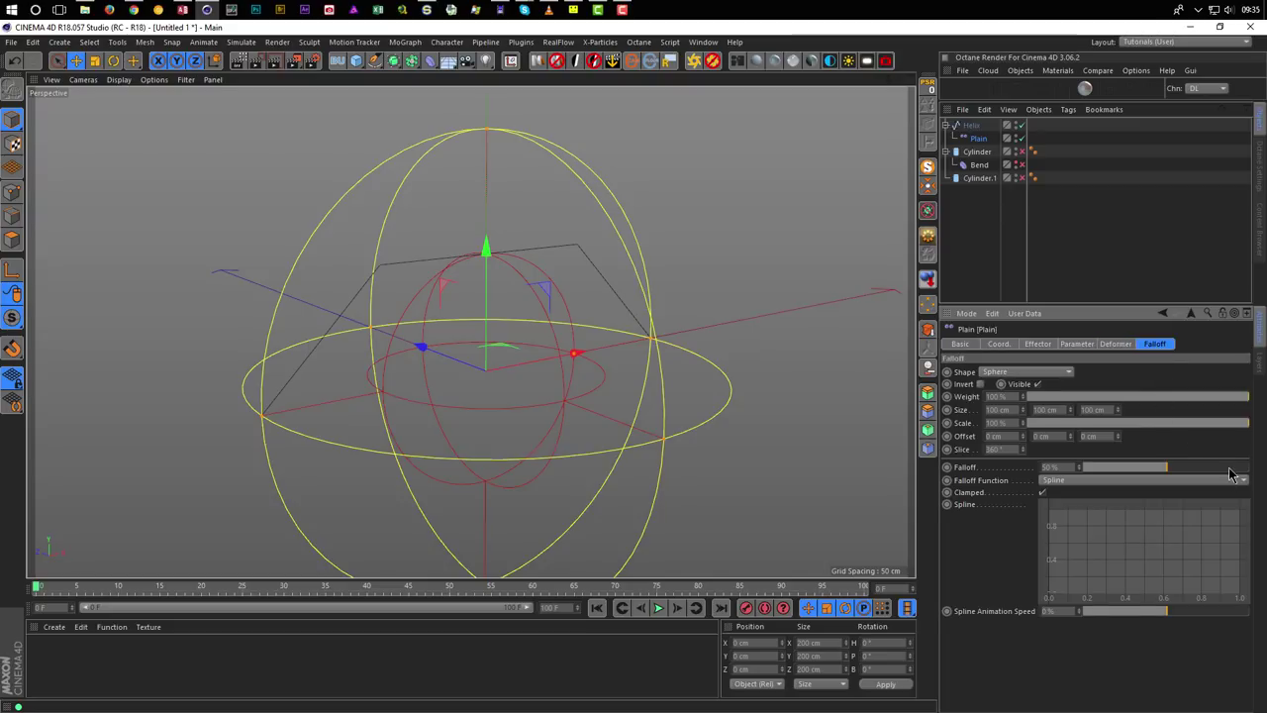
drag(1167, 471, 1241, 477)
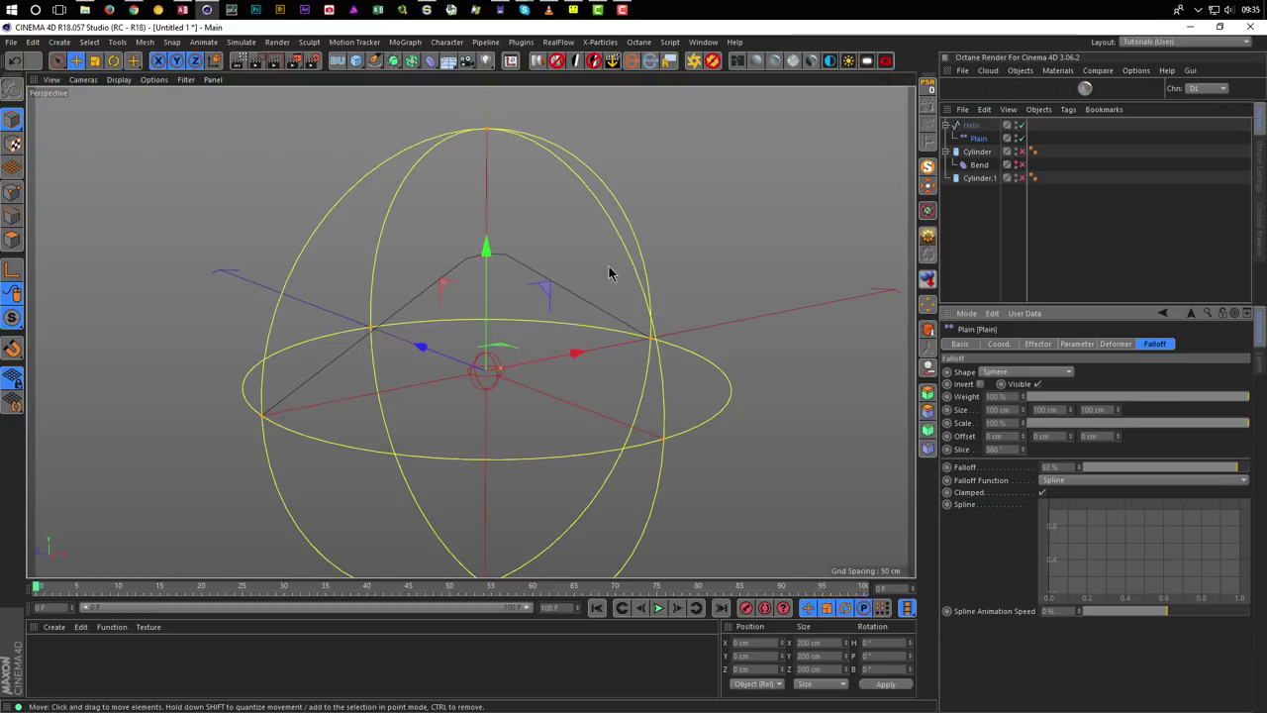
click(549, 9)
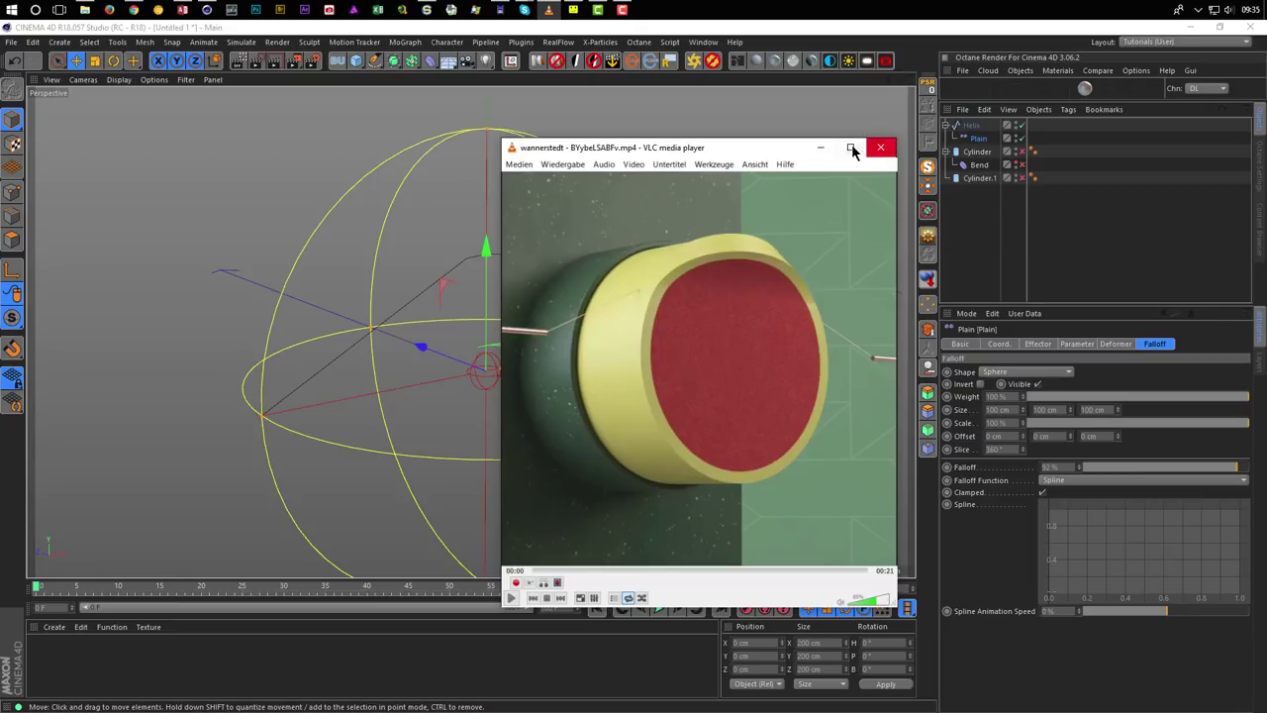
click(819, 148)
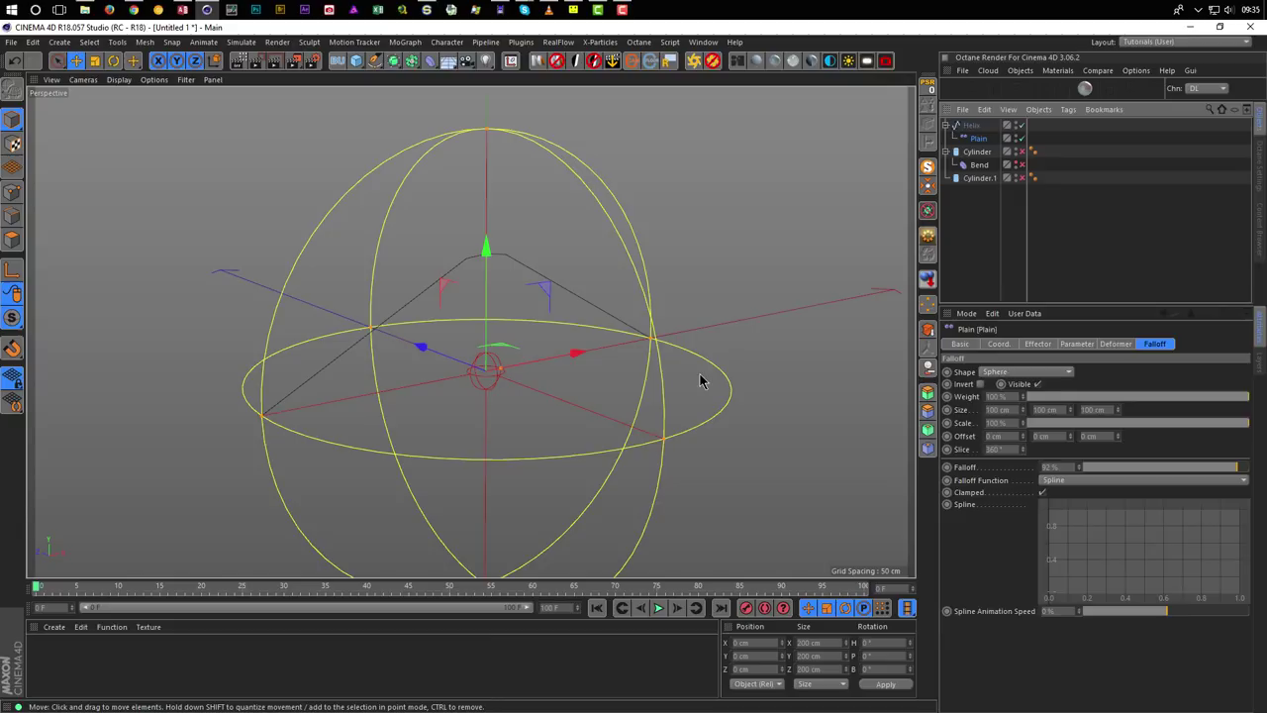
key(t)
Scale the Plain effector to about 178 cm, maximise the Front view, and hide the effector.
drag(828, 404, 763, 436)
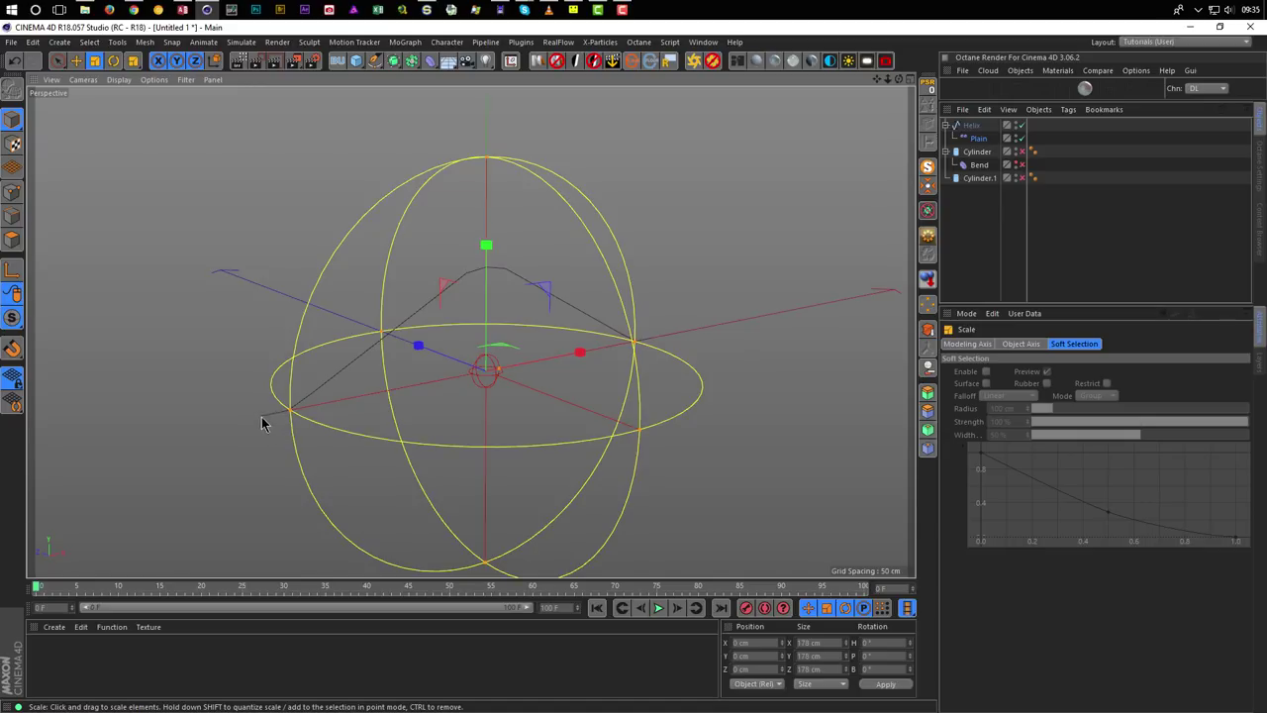
middle_click(423, 399)
middle_click(553, 456)
scroll(554, 389, up, 3)
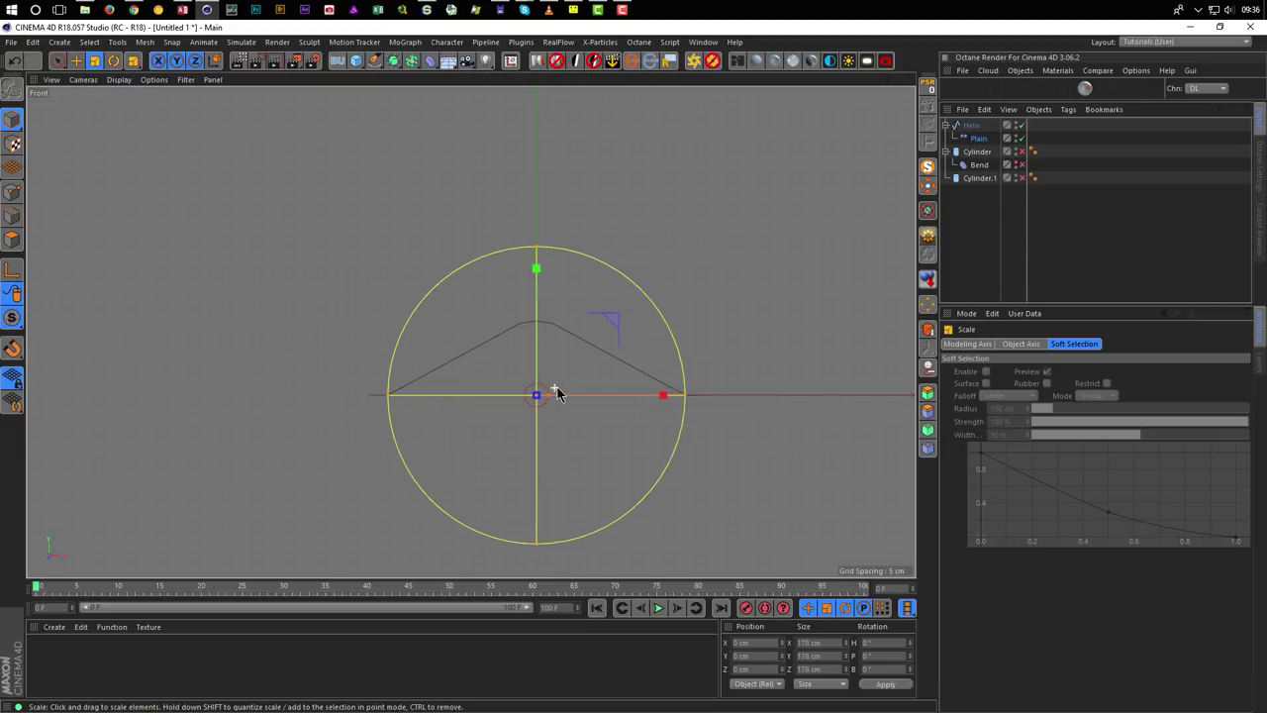
click(1015, 135)
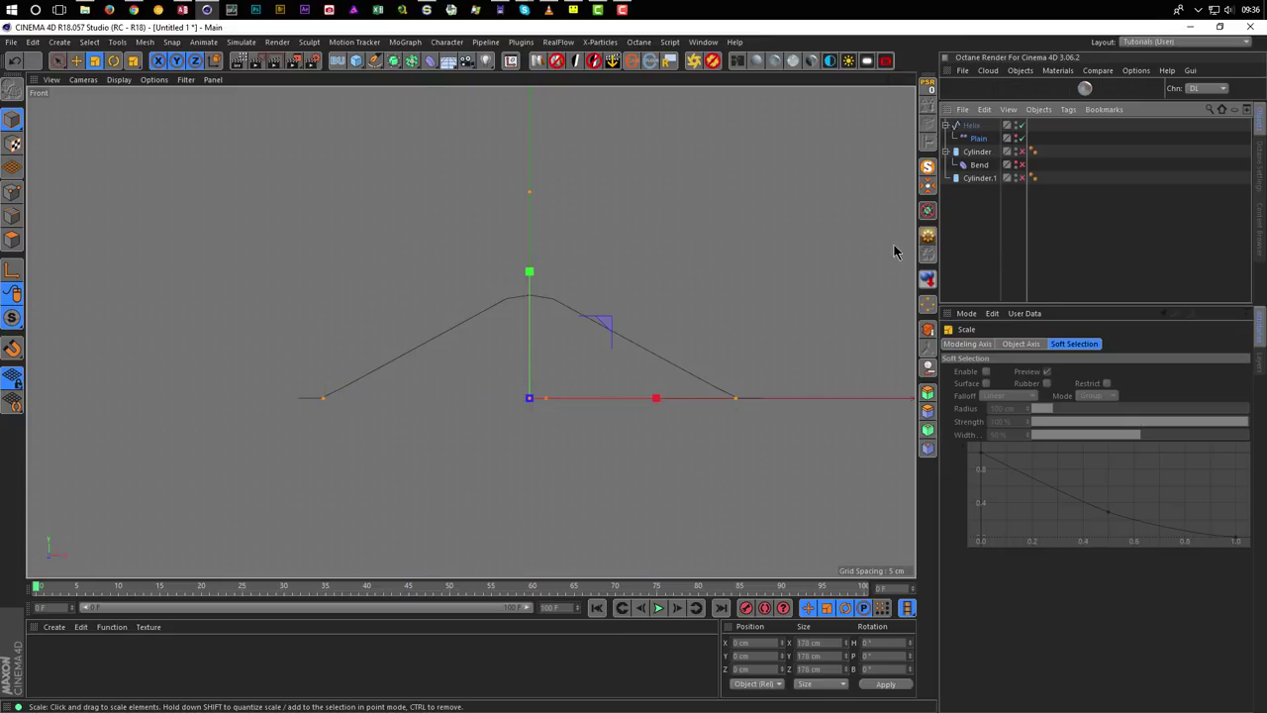
middle_drag(546, 328, 501, 327)
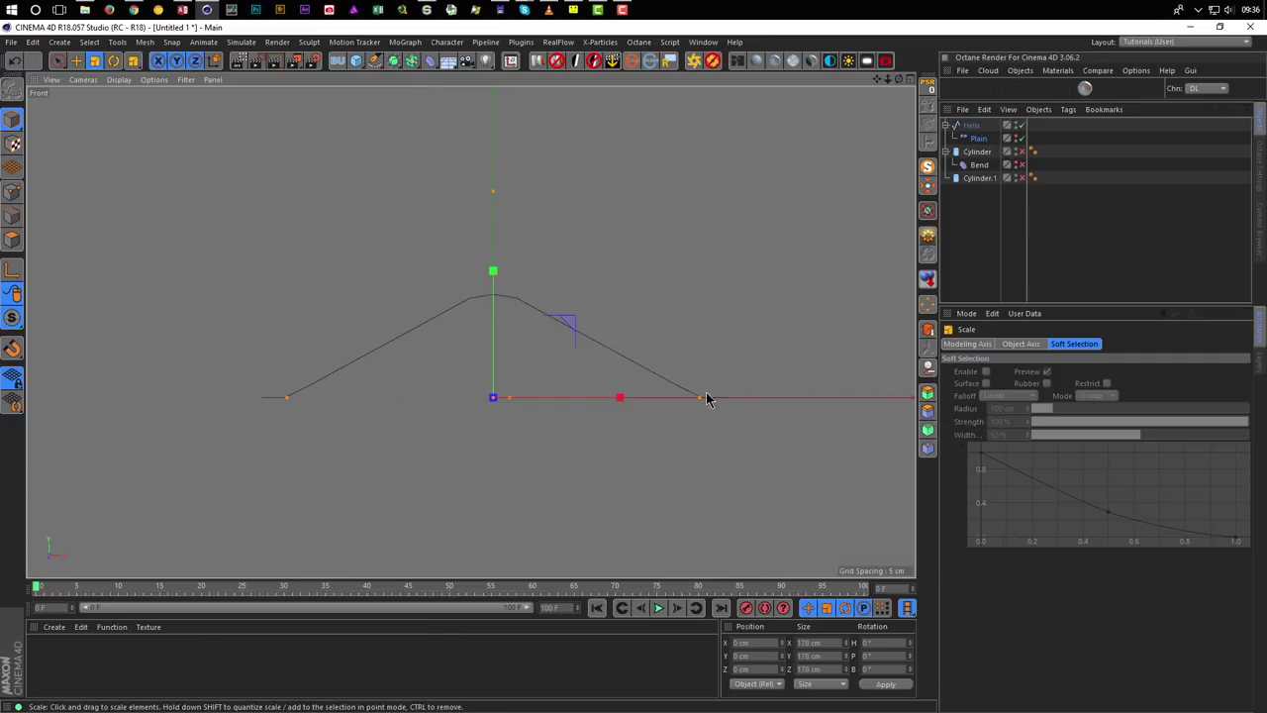
Add a Cylinder oriented +X with 20 cm height and 2 cm radius.
click(361, 62)
click(625, 83)
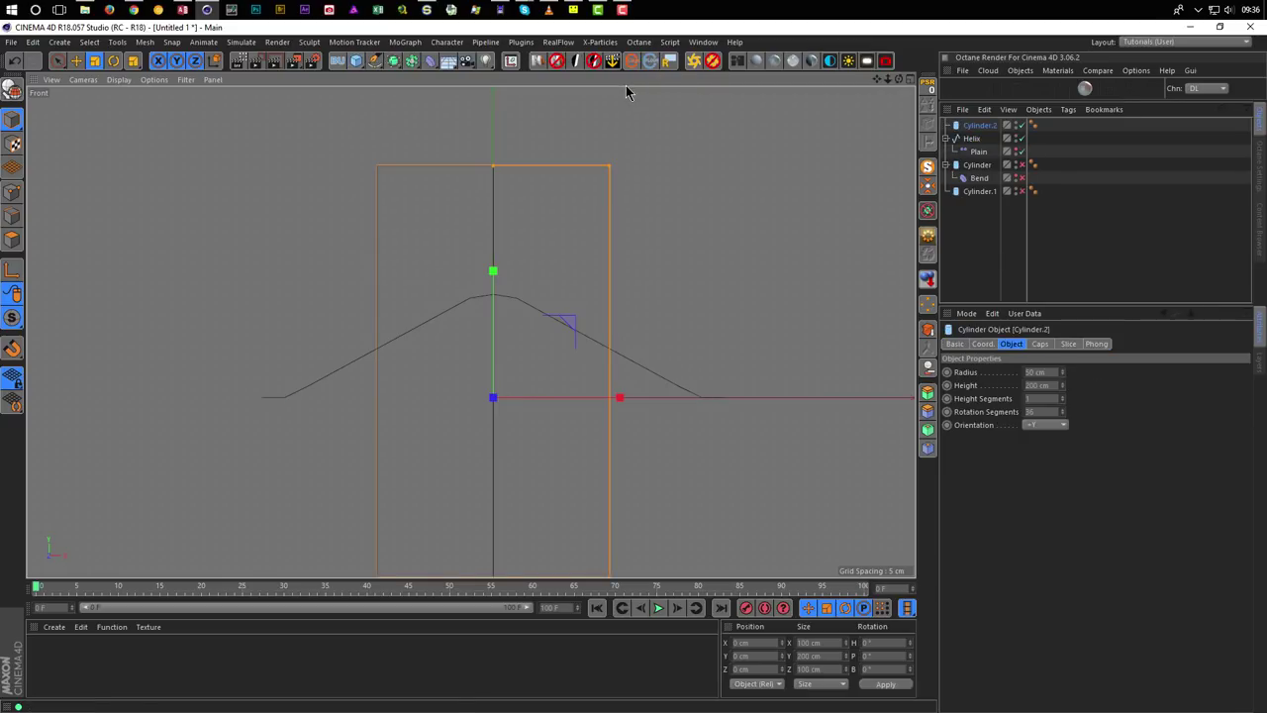
click(1050, 424)
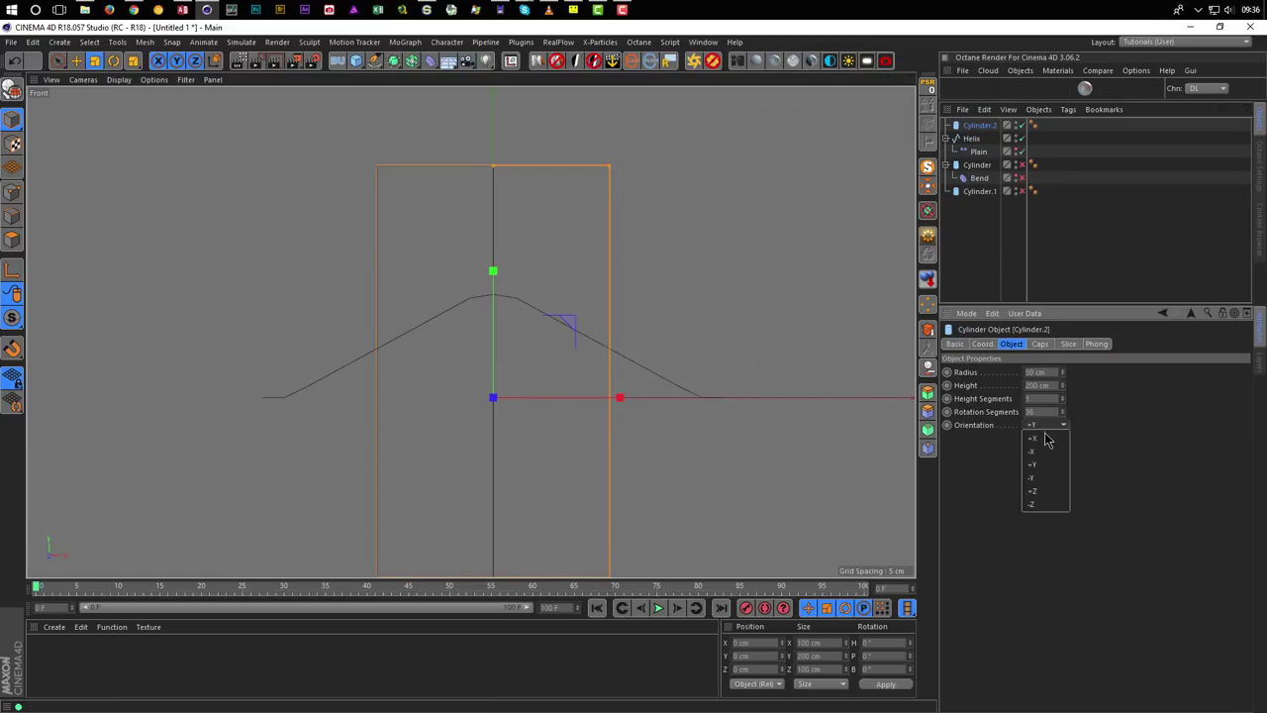
click(1049, 439)
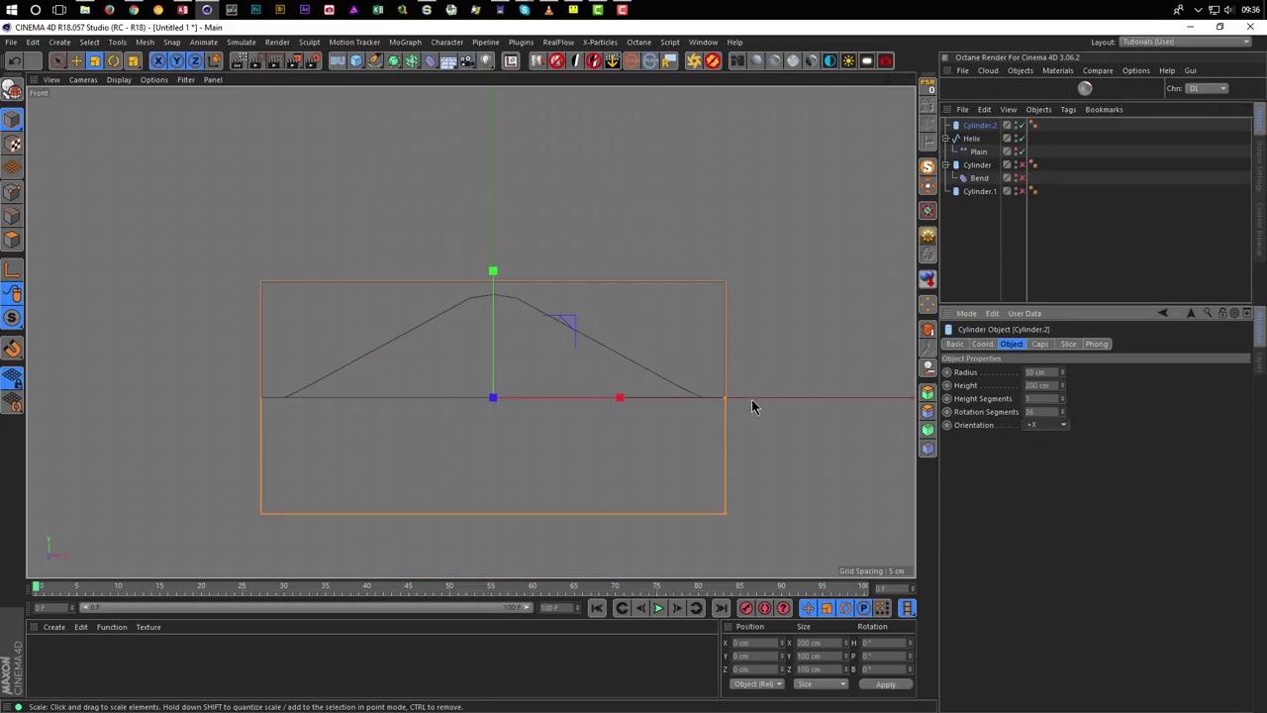
drag(726, 515, 727, 406)
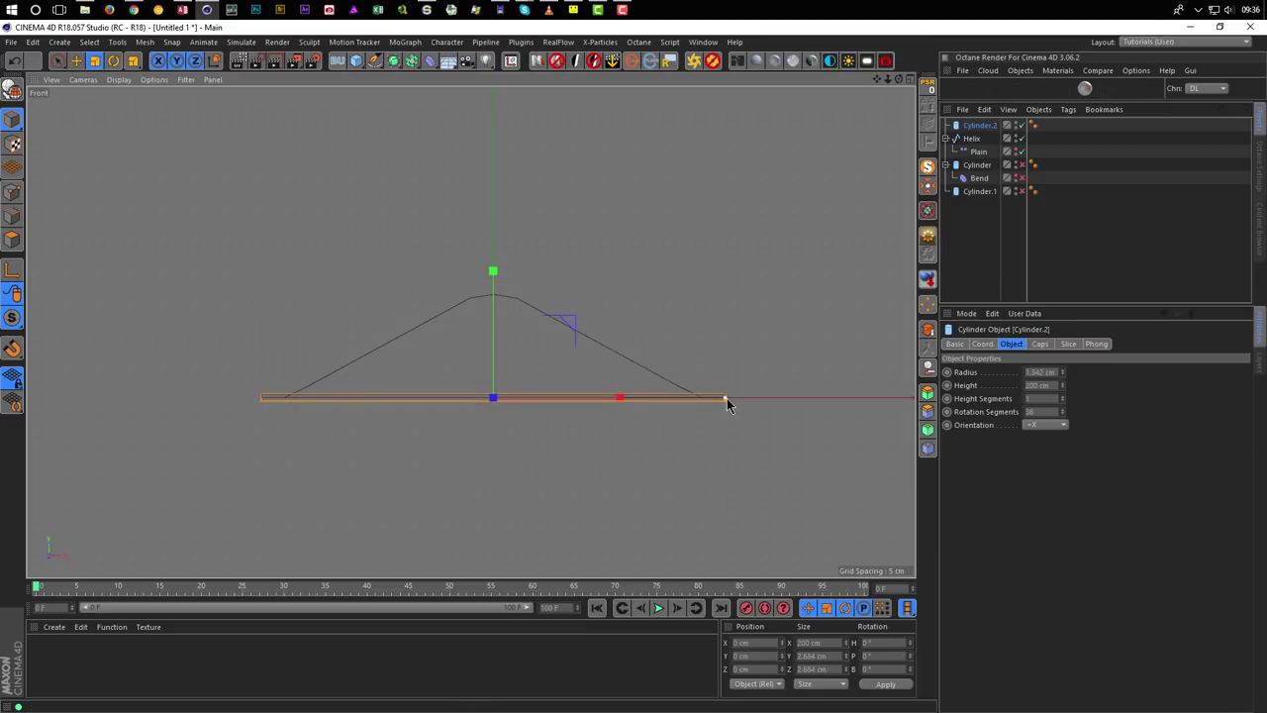
click(1043, 384)
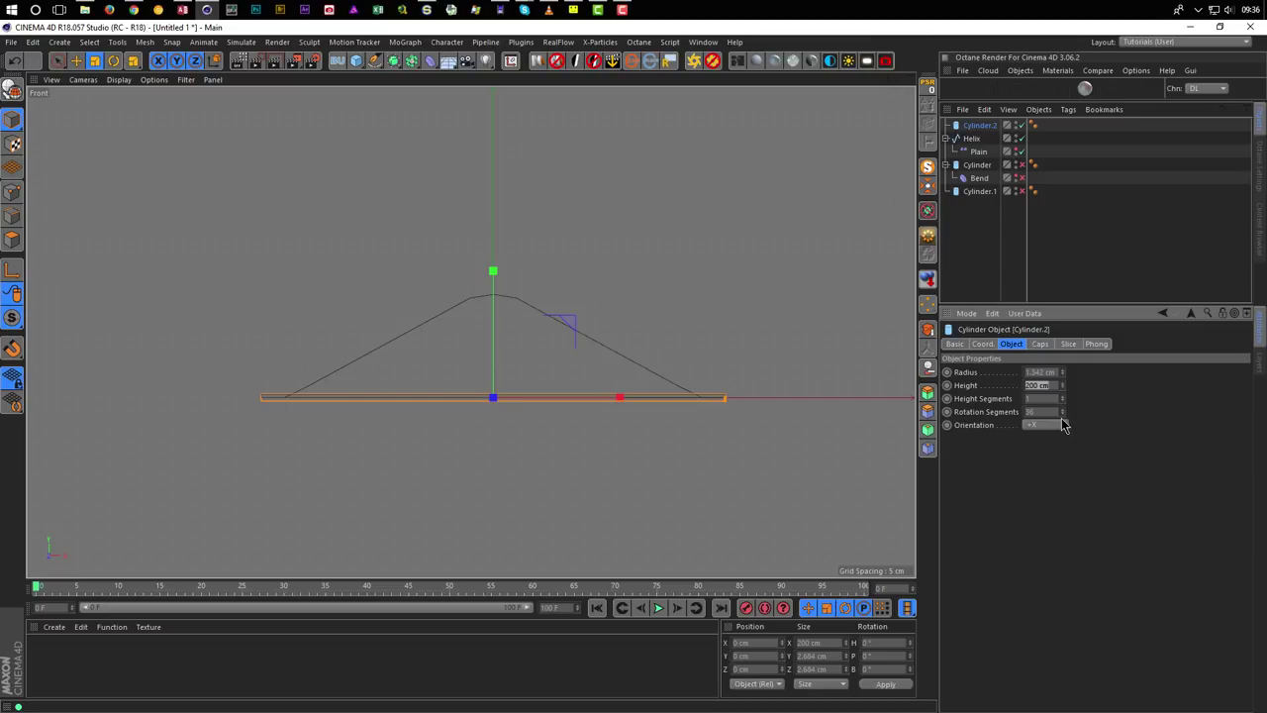
key(Return)
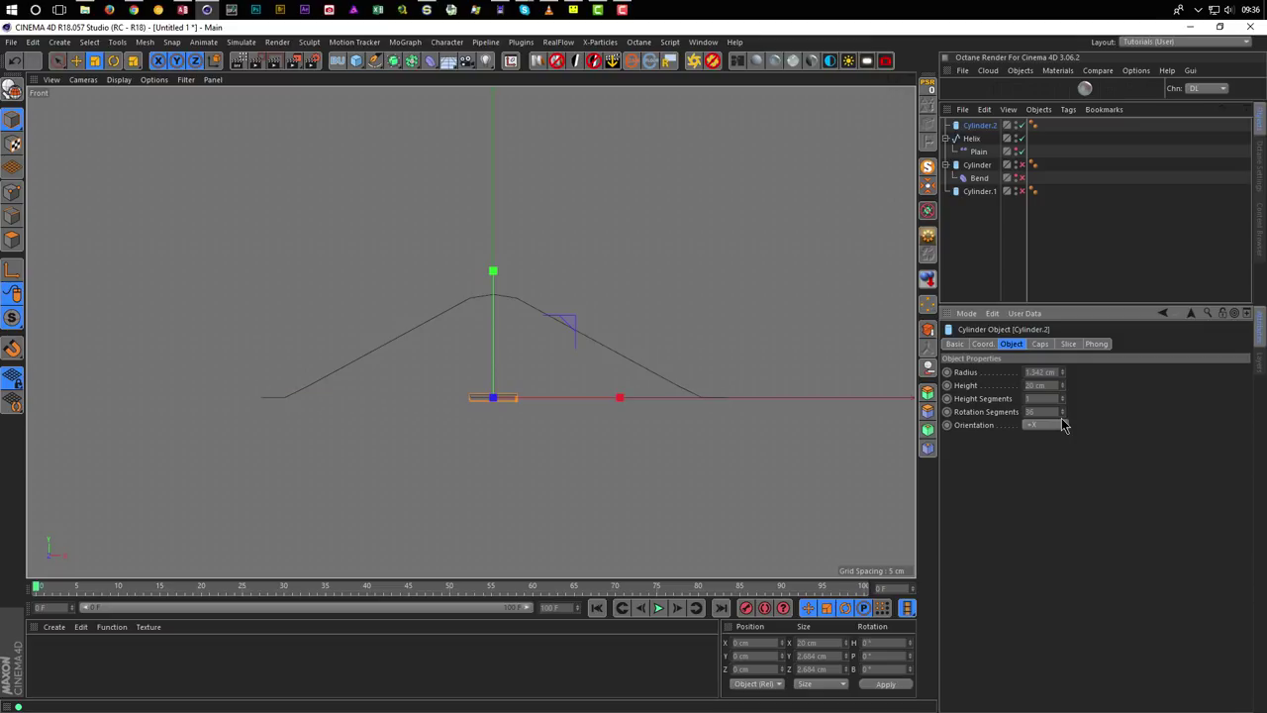
click(1052, 371)
text(2)
key(Return)
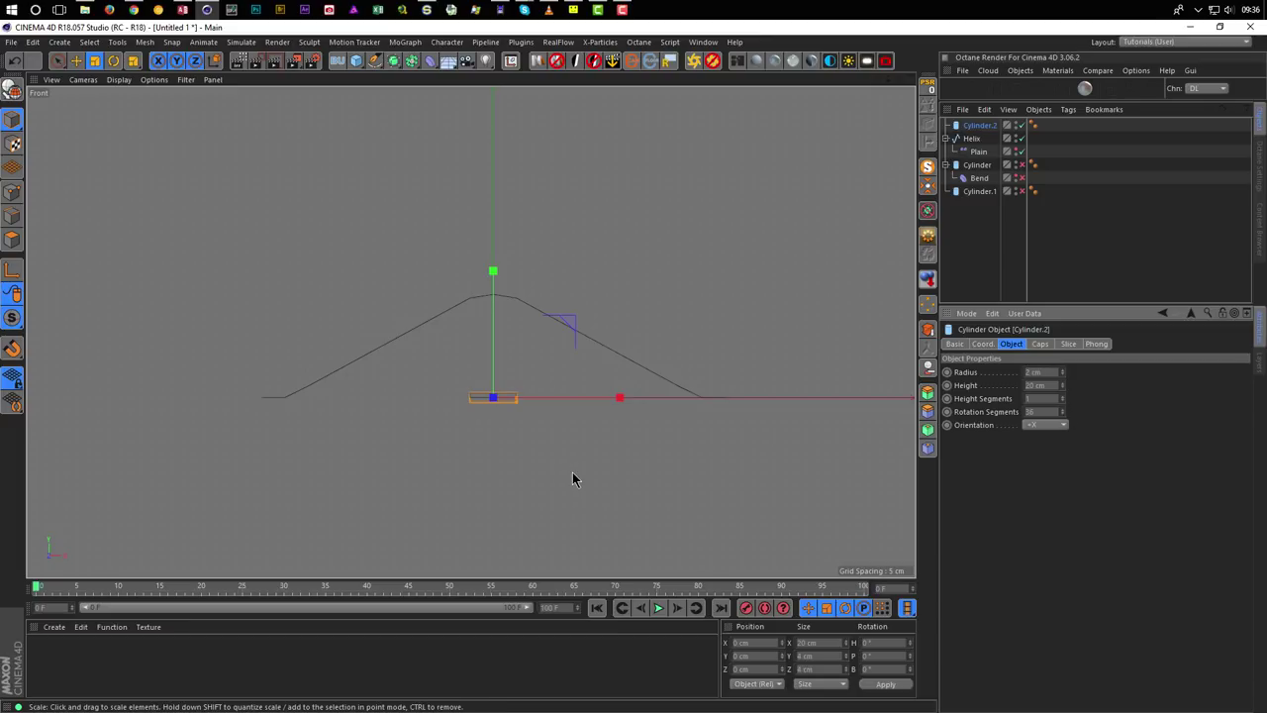
Move the rod to the string's left end and place a duplicate at X 100 cm.
key(e)
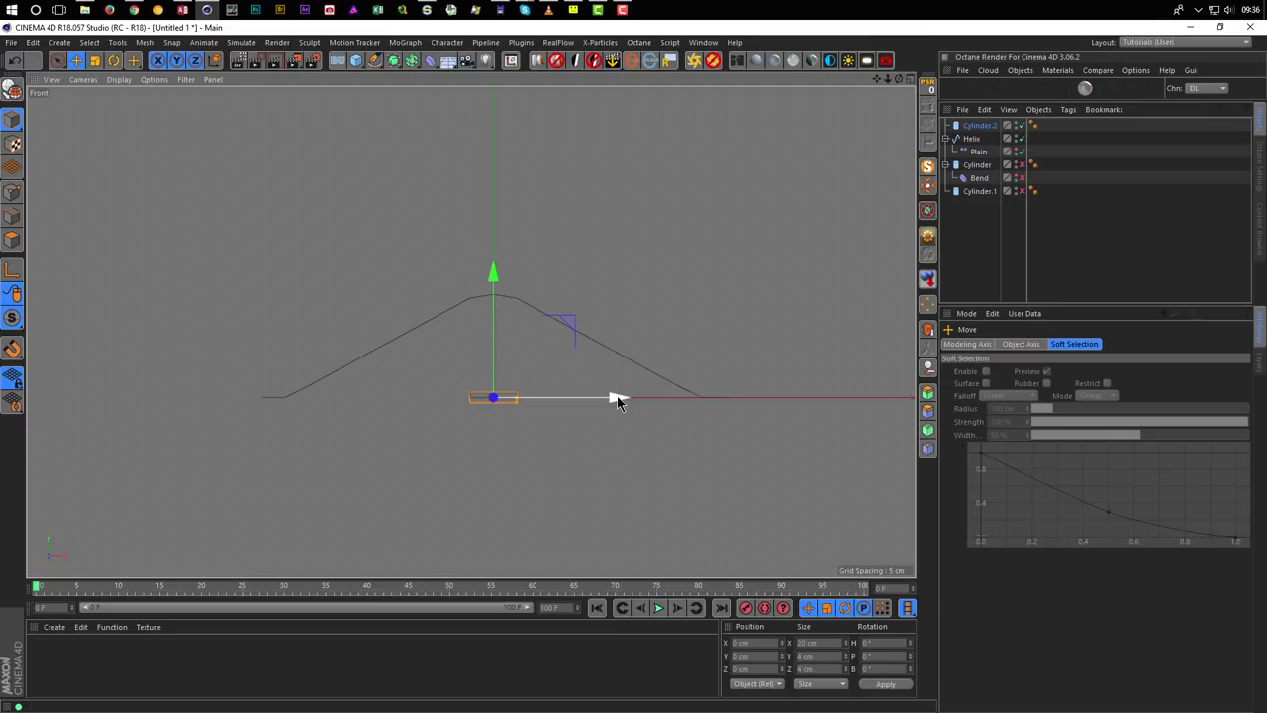
drag(615, 399, 384, 399)
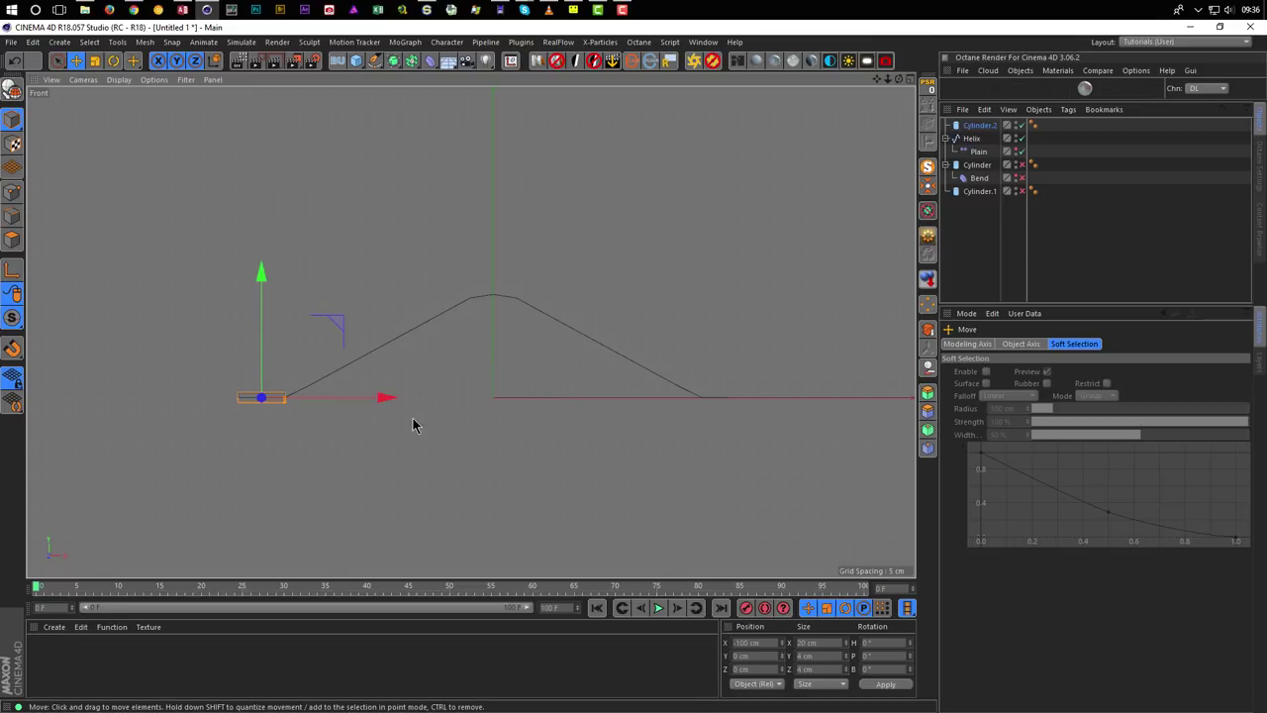
ctrl+drag(978, 126, 975, 138)
drag(384, 399, 846, 410)
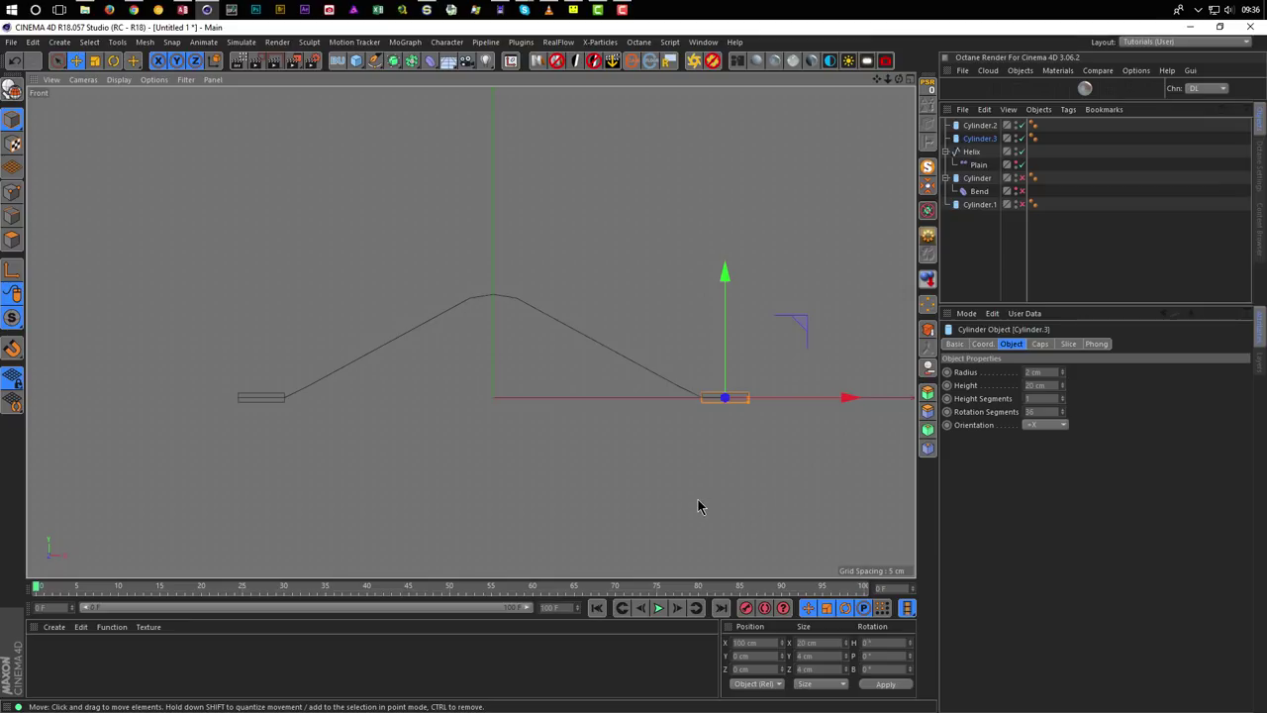
In the Perspective view, set Cylinder.2 and Cylinder.3 to 8 rotation segments together.
middle_click(594, 460)
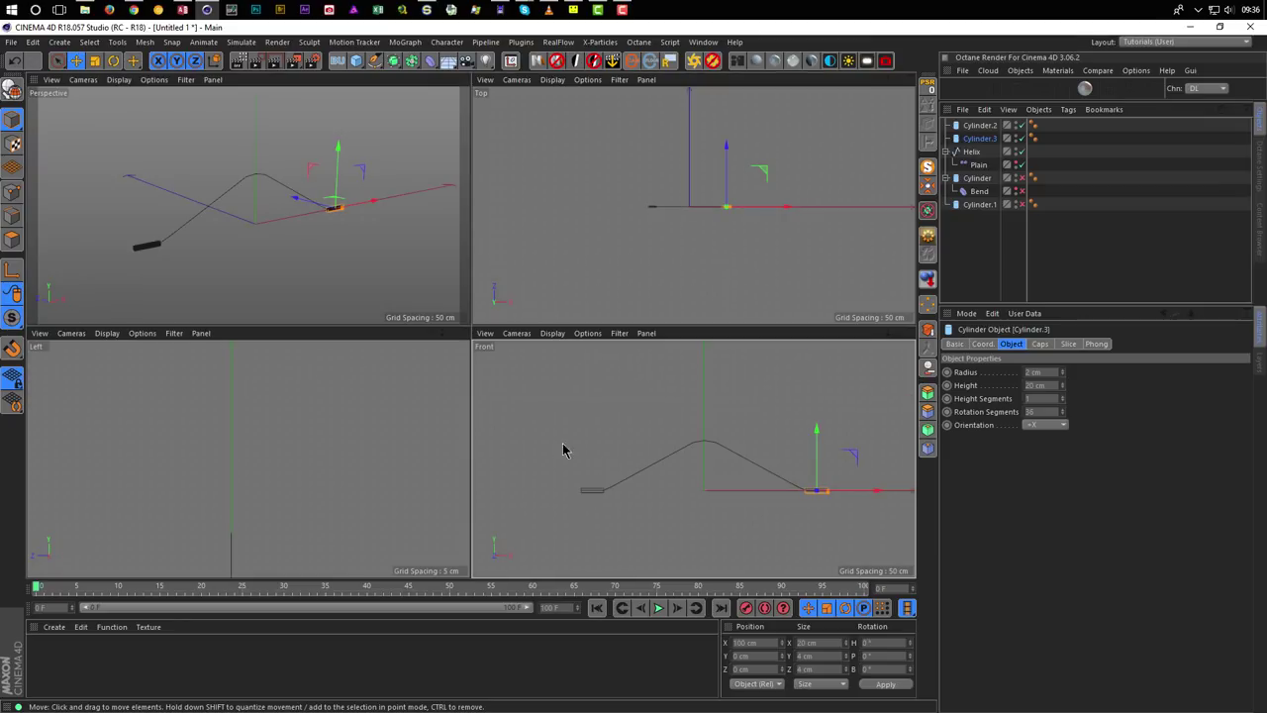
middle_click(271, 269)
scroll(310, 415, up, 8)
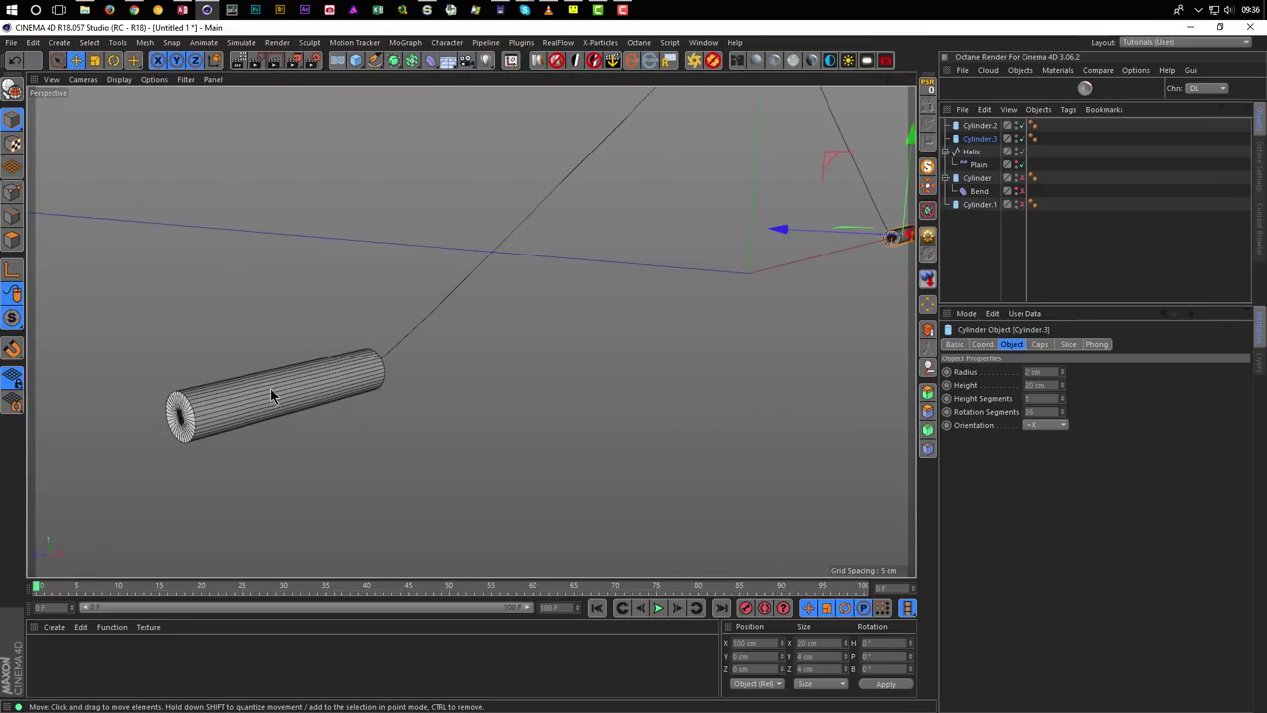
ctrl+click(979, 124)
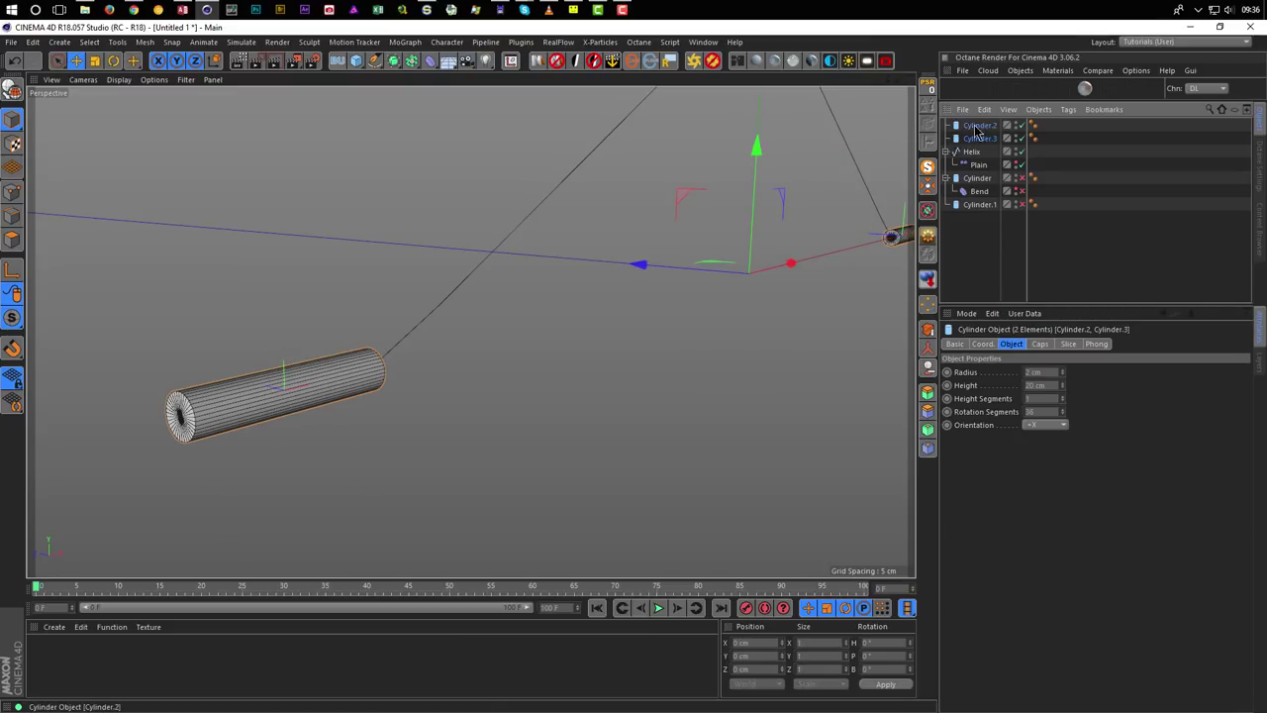
click(1041, 412)
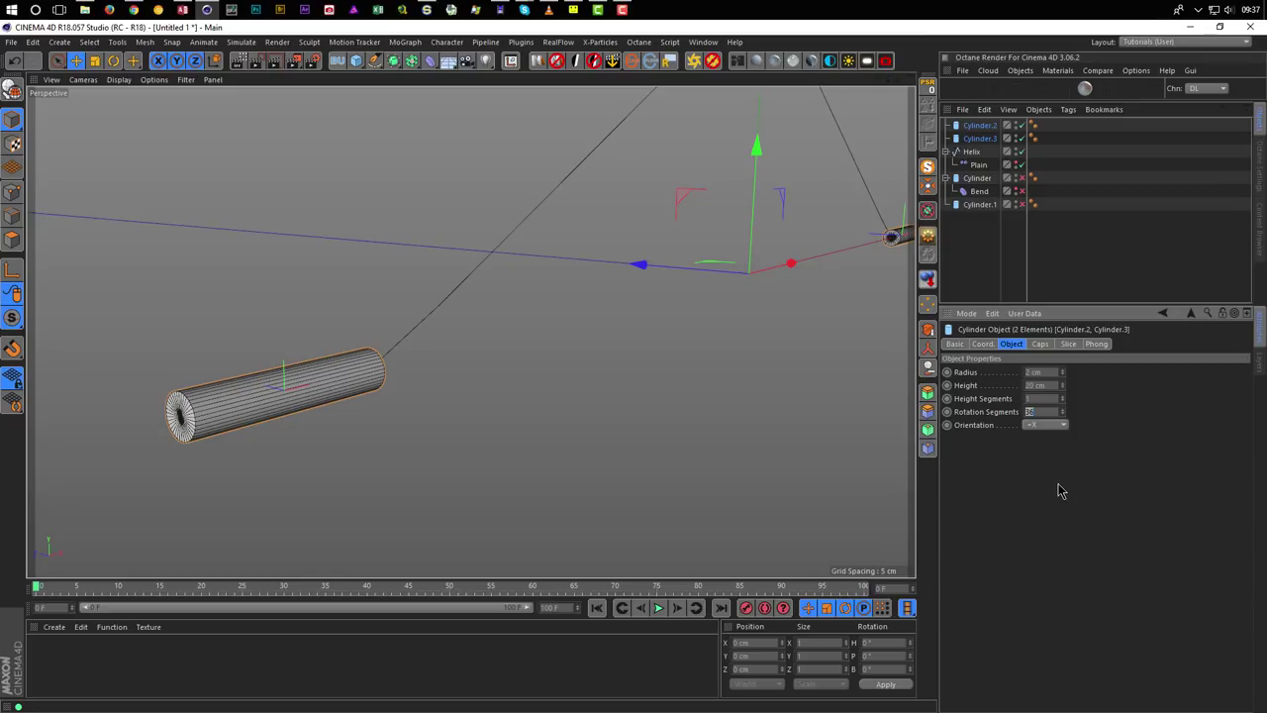
key(Return)
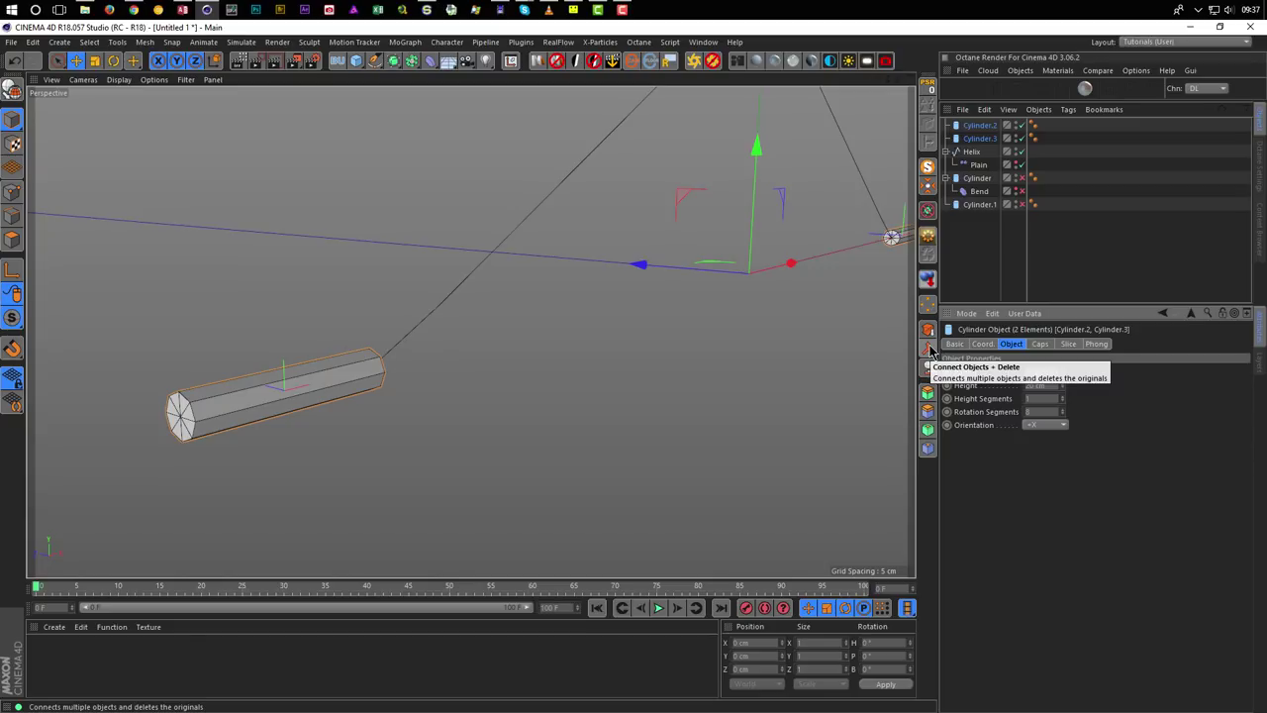
Connect the two cylinders into Cylinder.4 with Connect Objects + Delete and optimize its points.
right_click(981, 144)
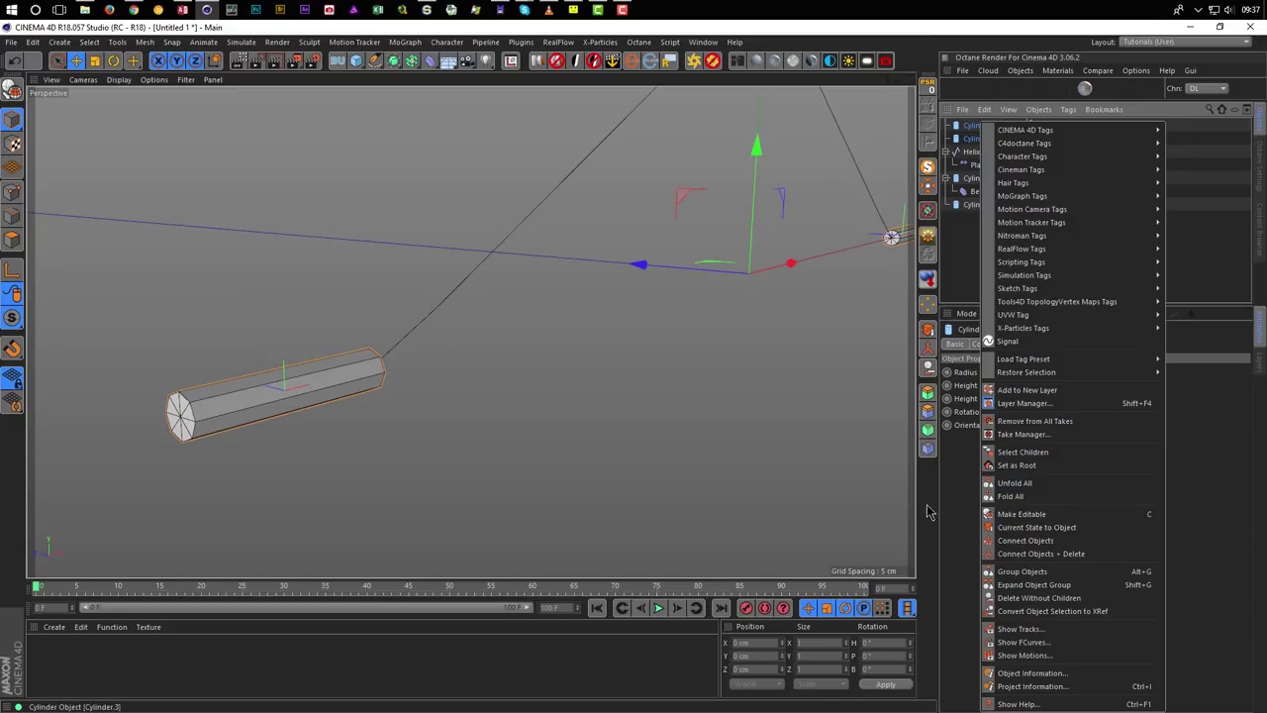
click(1044, 557)
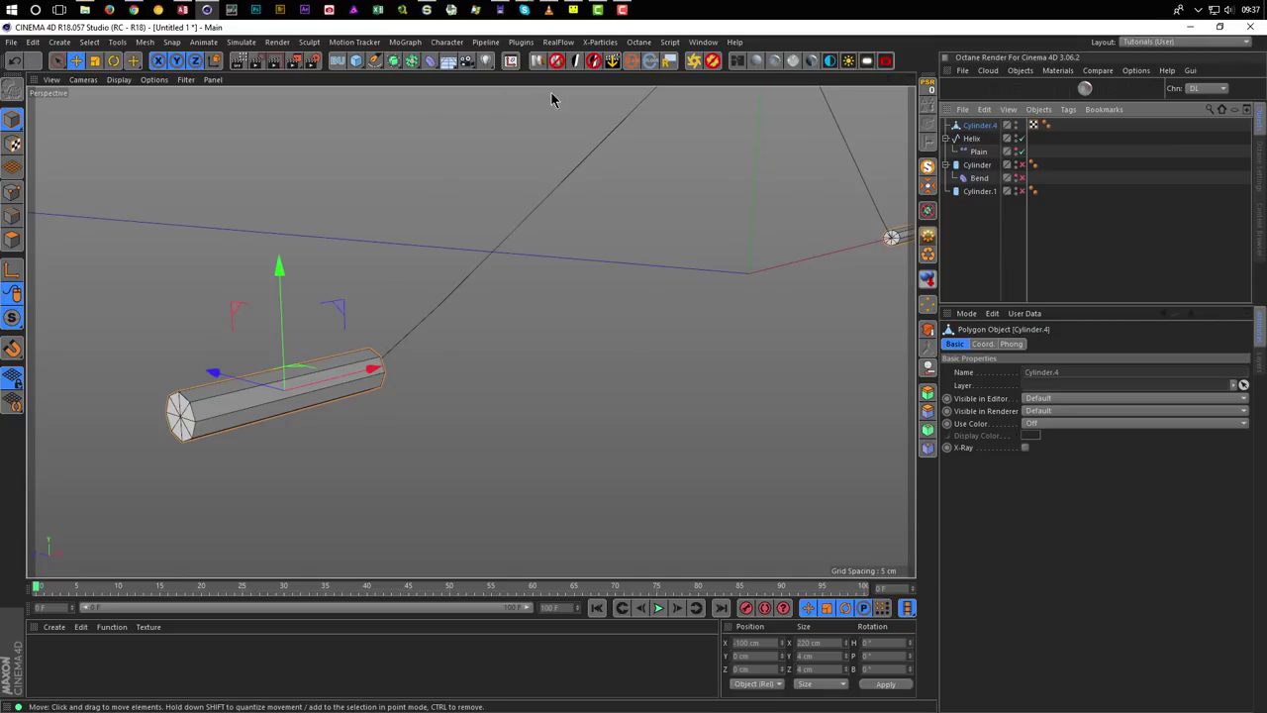
click(11, 193)
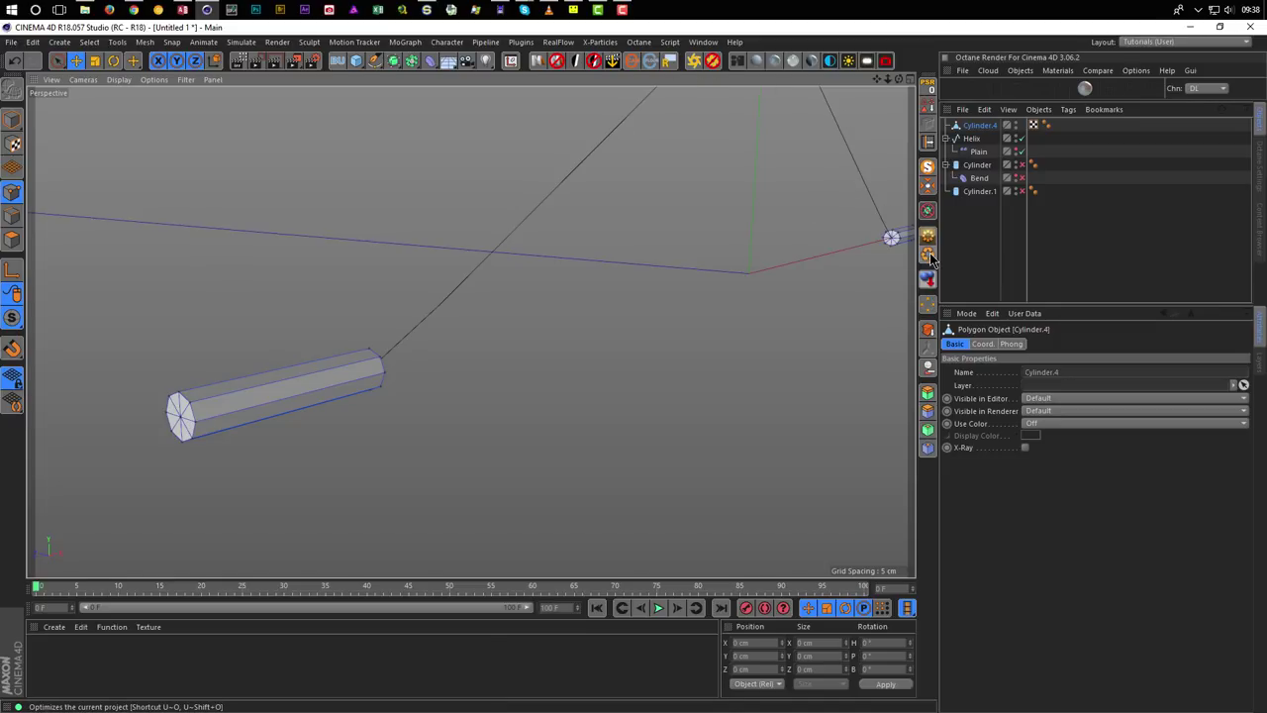
right_click(574, 342)
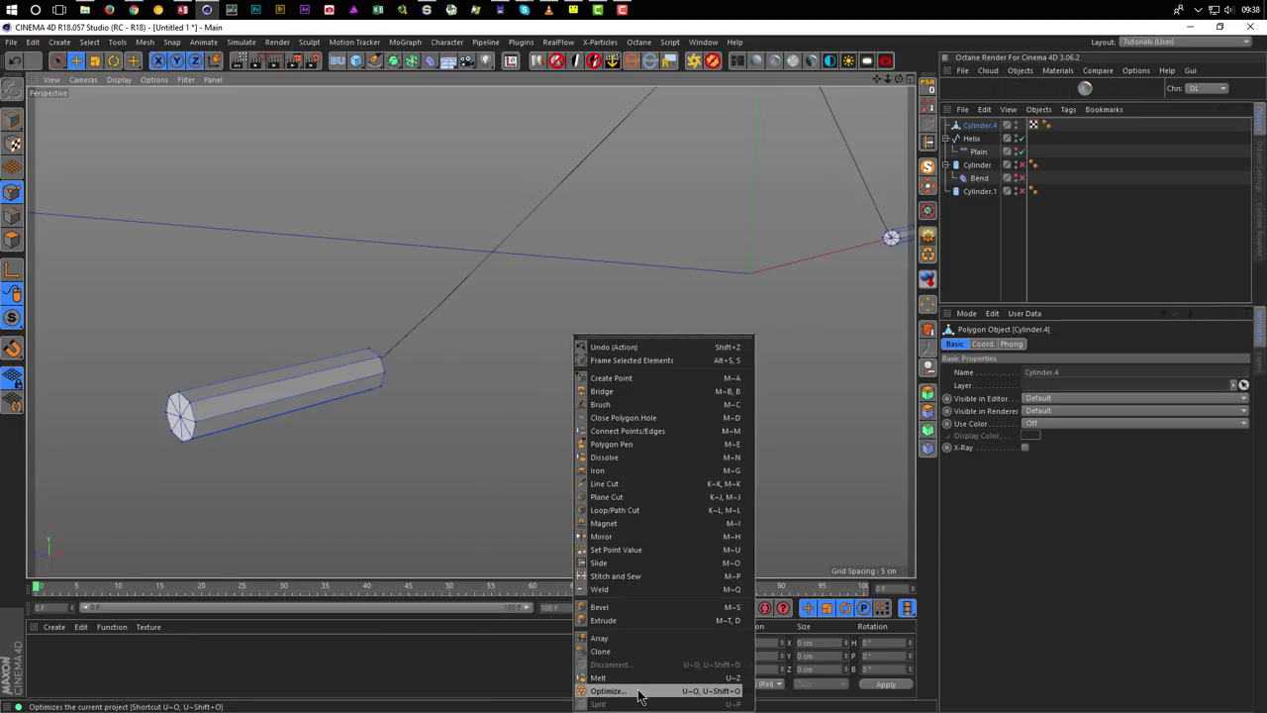
click(447, 423)
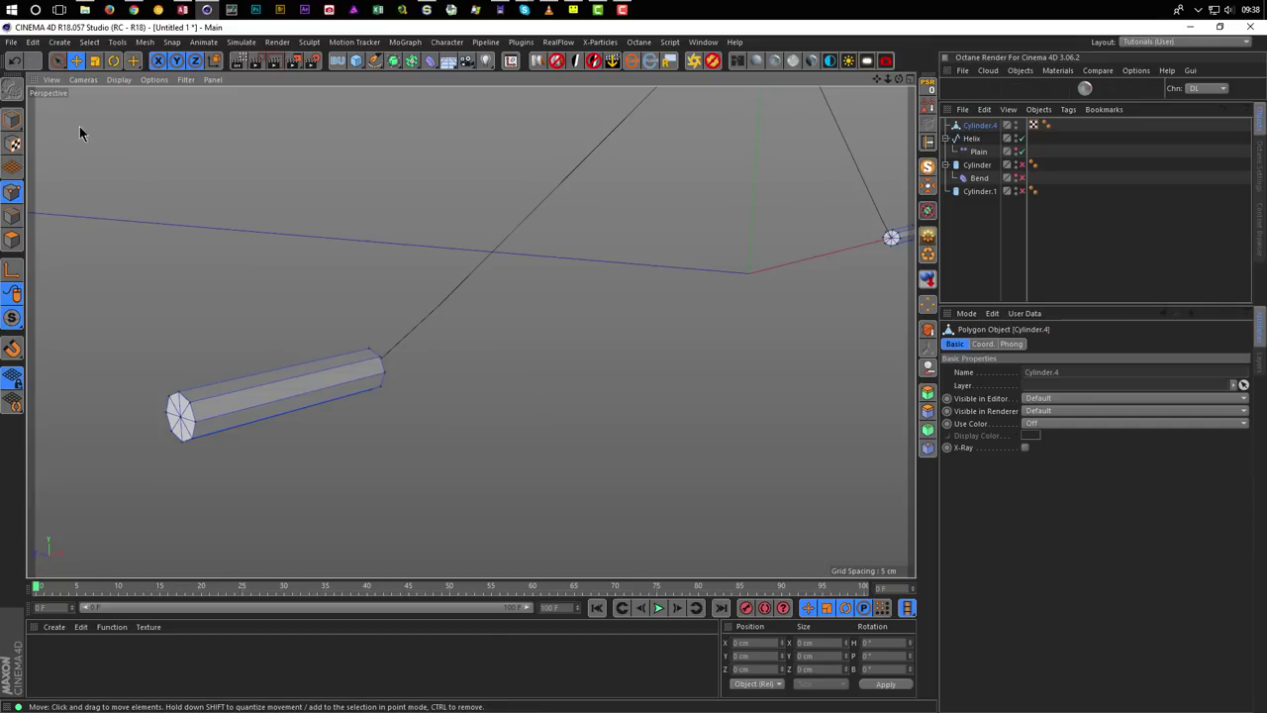
click(12, 119)
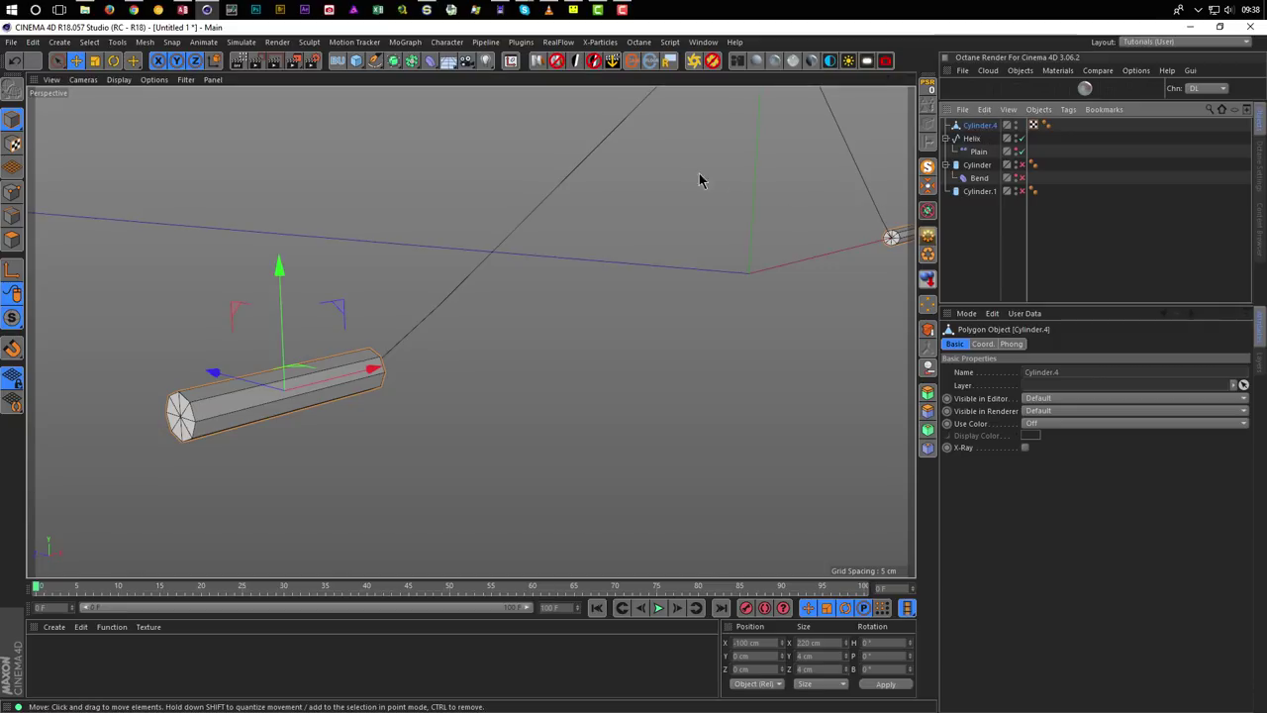
Add a Bevel deformer under Cylinder.4 and lower its Offset to about 0.3 cm.
click(430, 62)
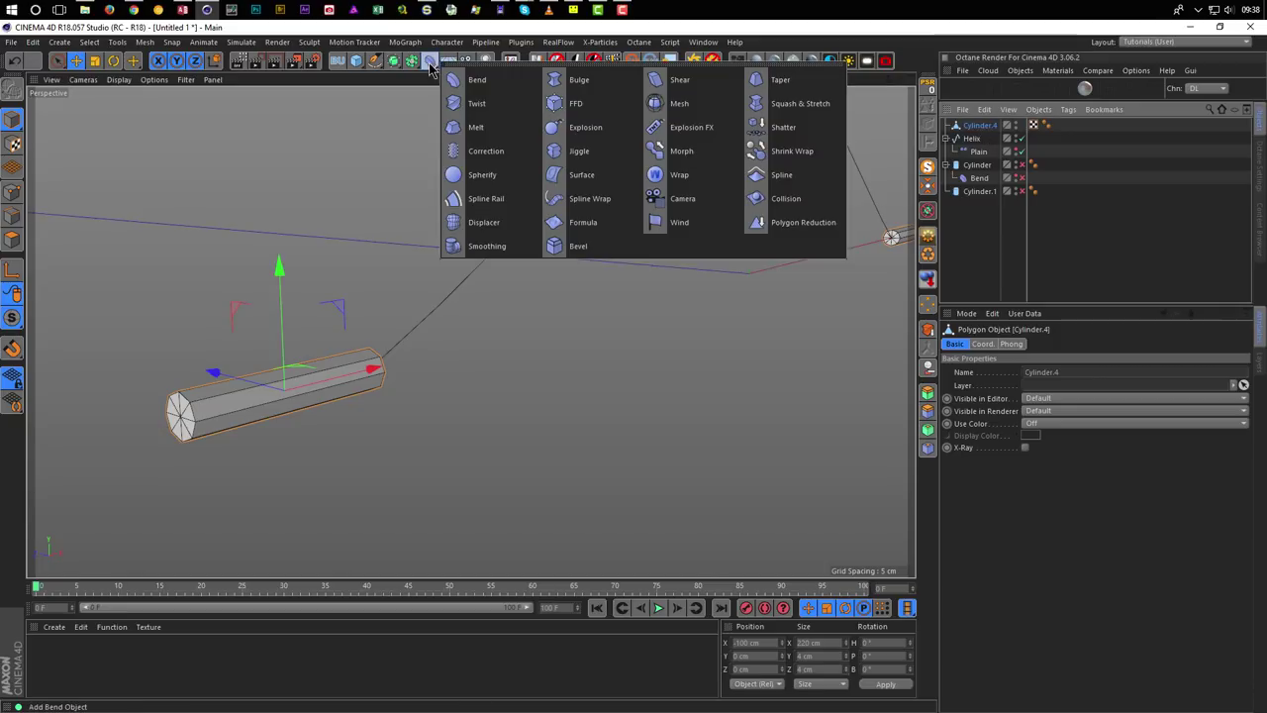
click(577, 248)
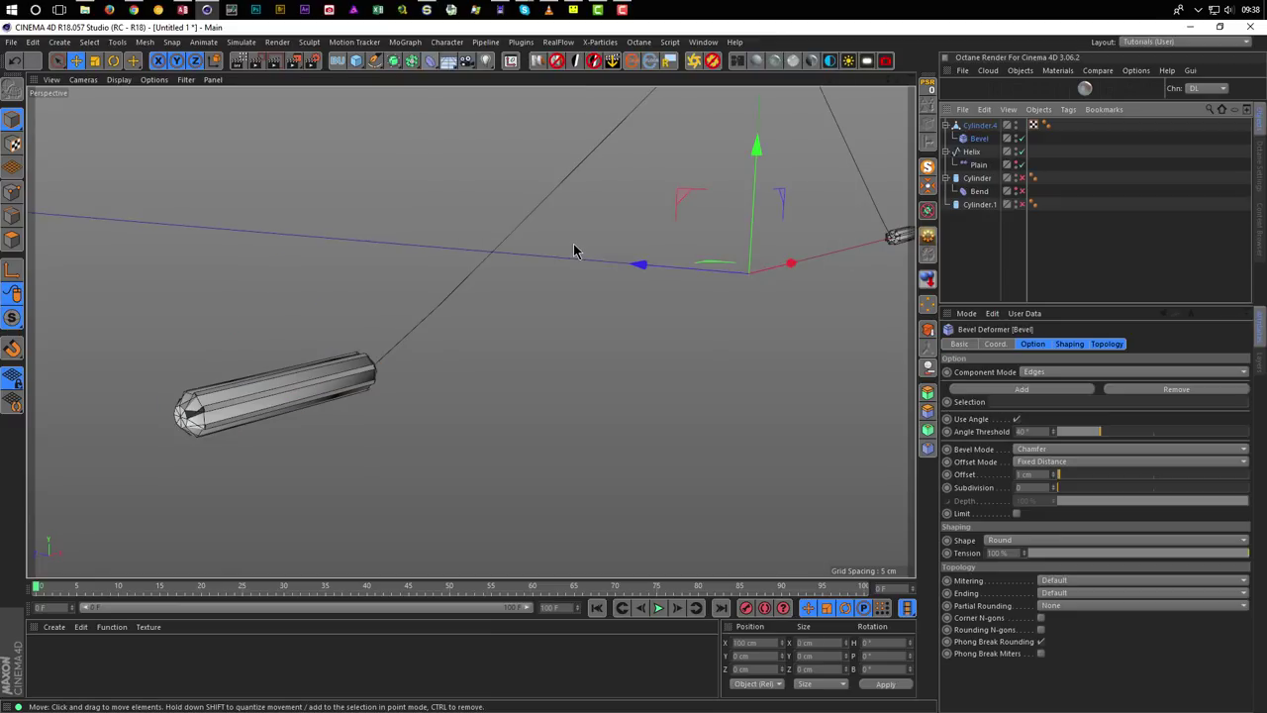
alt+drag(255, 391, 869, 362)
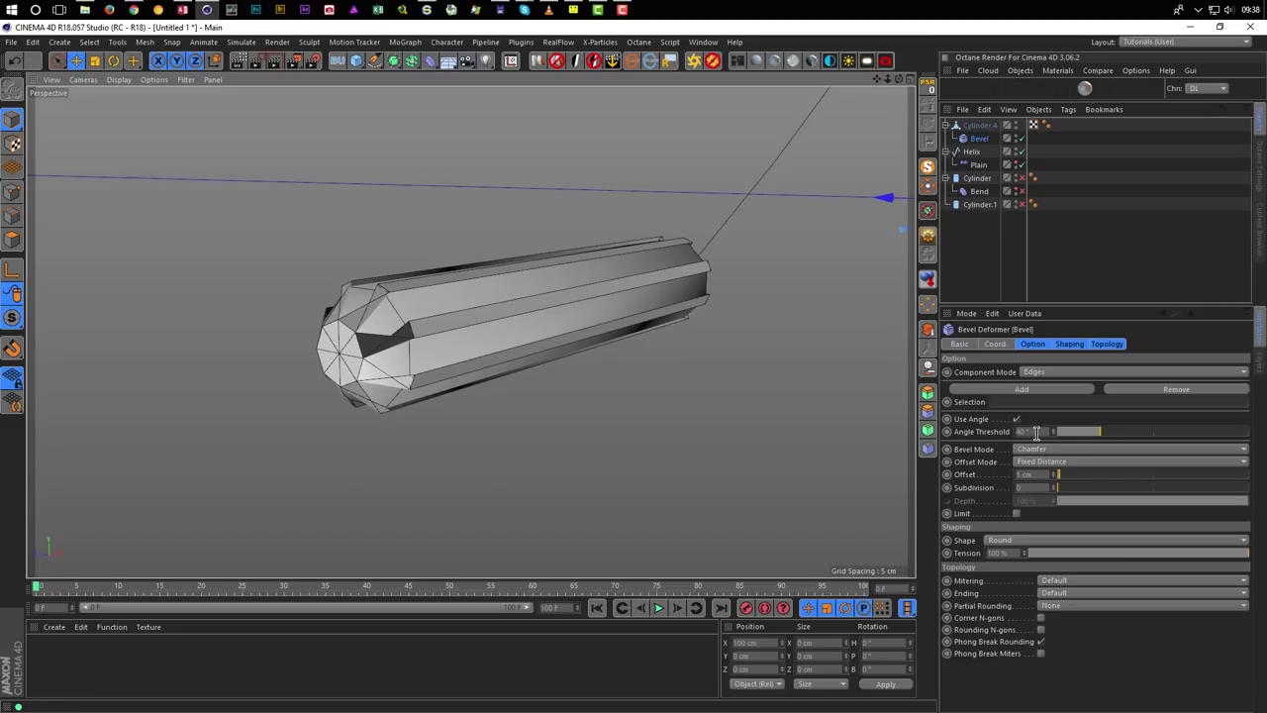
click(1055, 478)
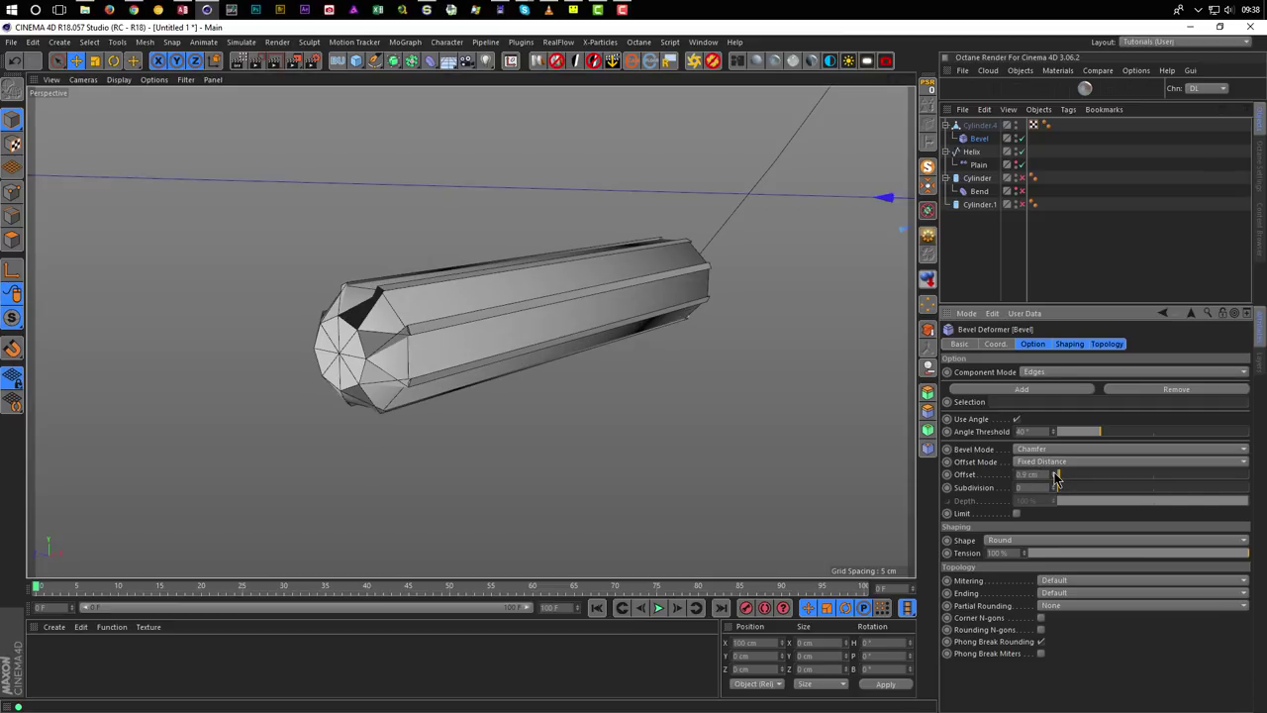
click(1055, 474)
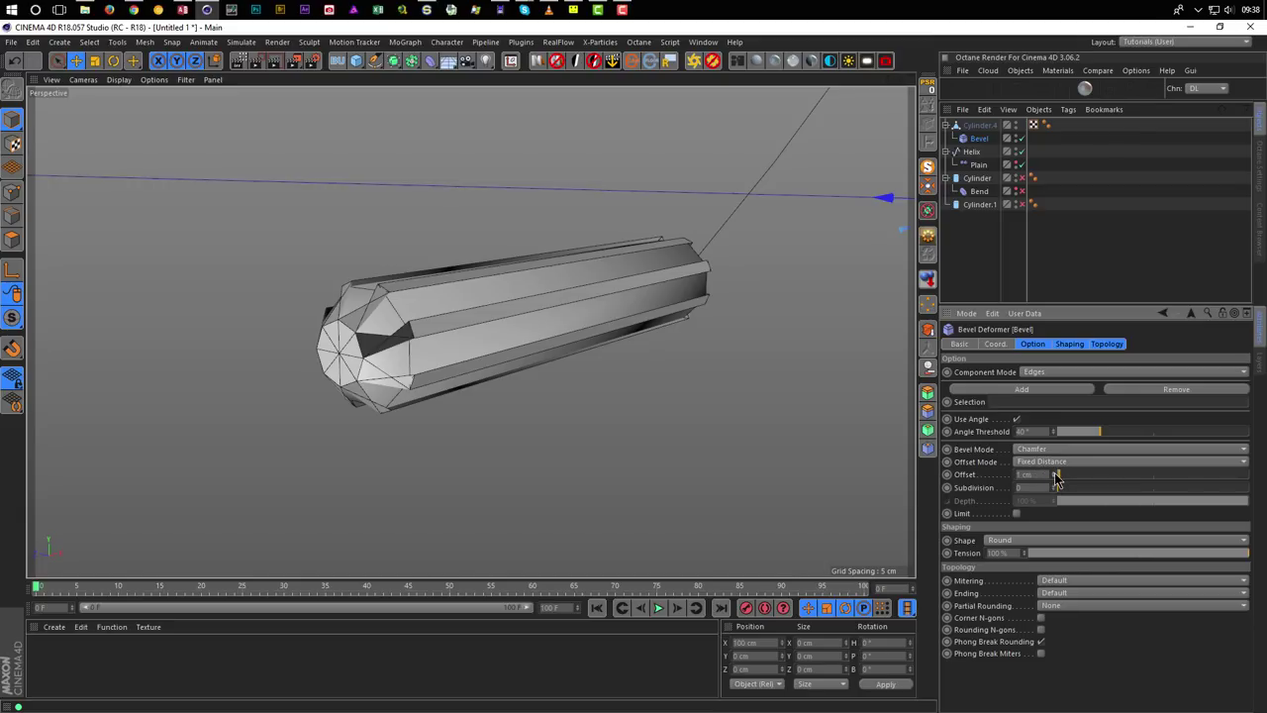
click(1056, 478)
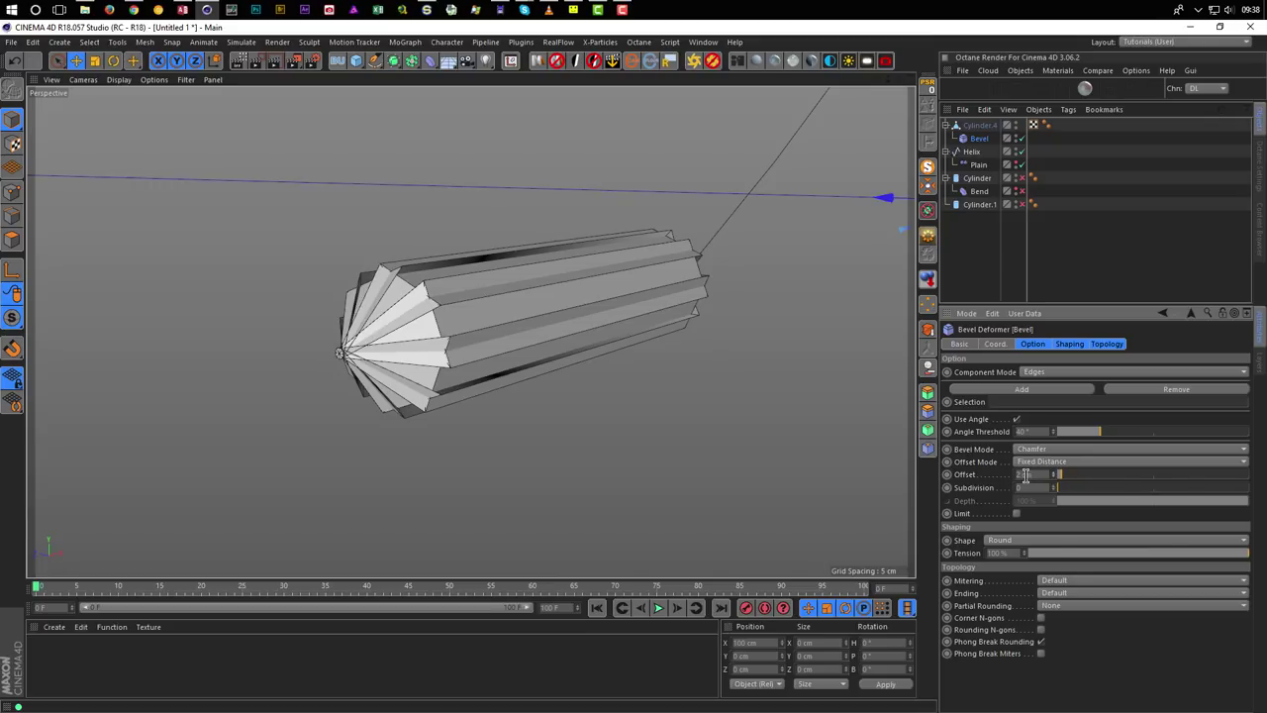
click(1055, 478)
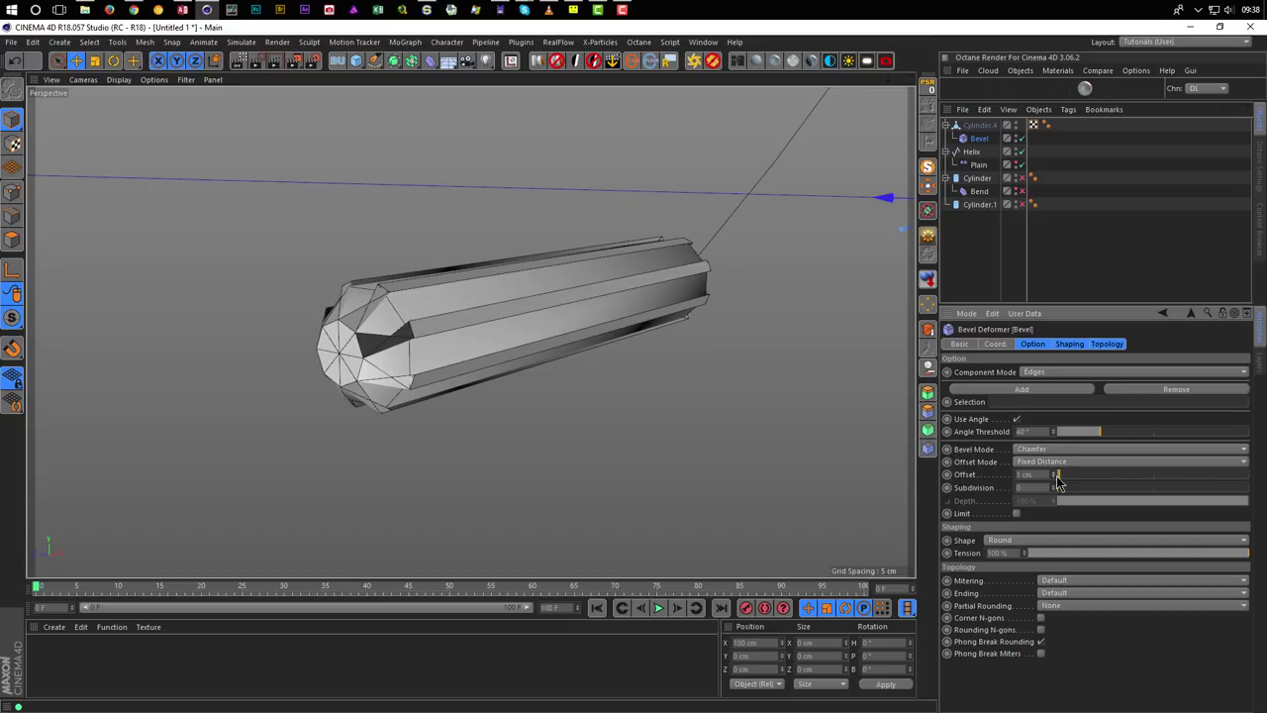
click(1056, 478)
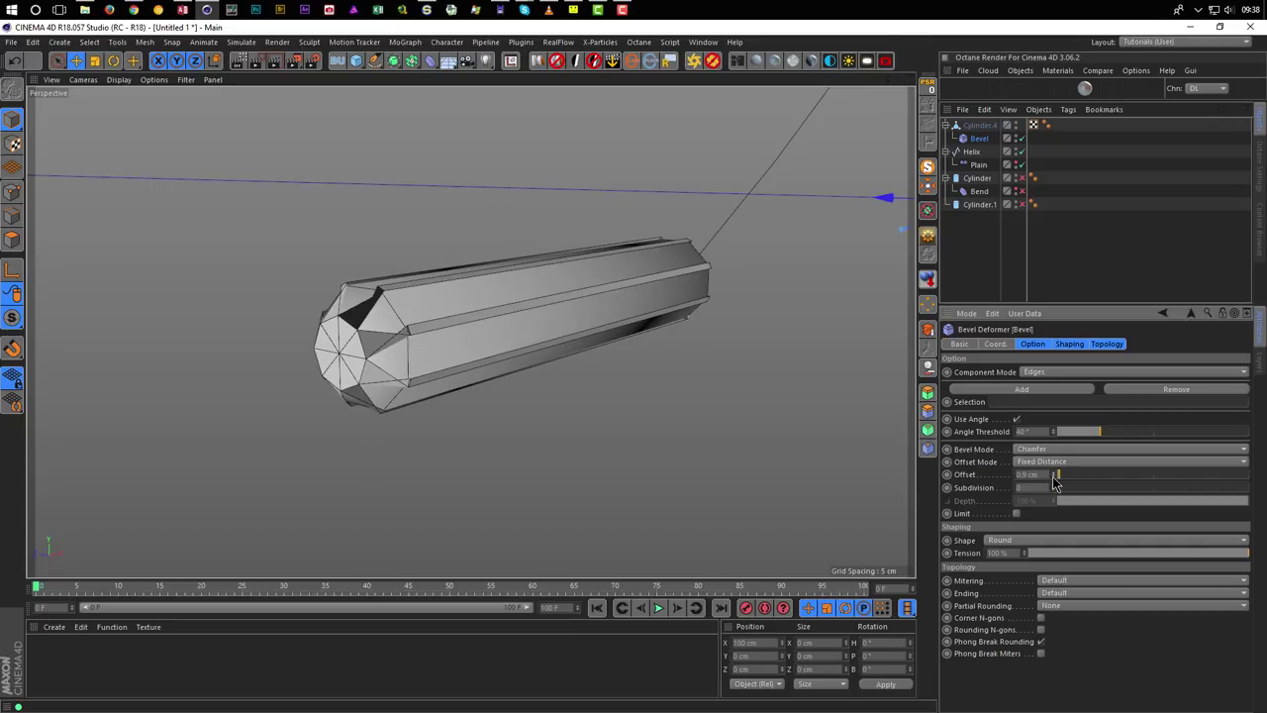
drag(1055, 479, 1055, 483)
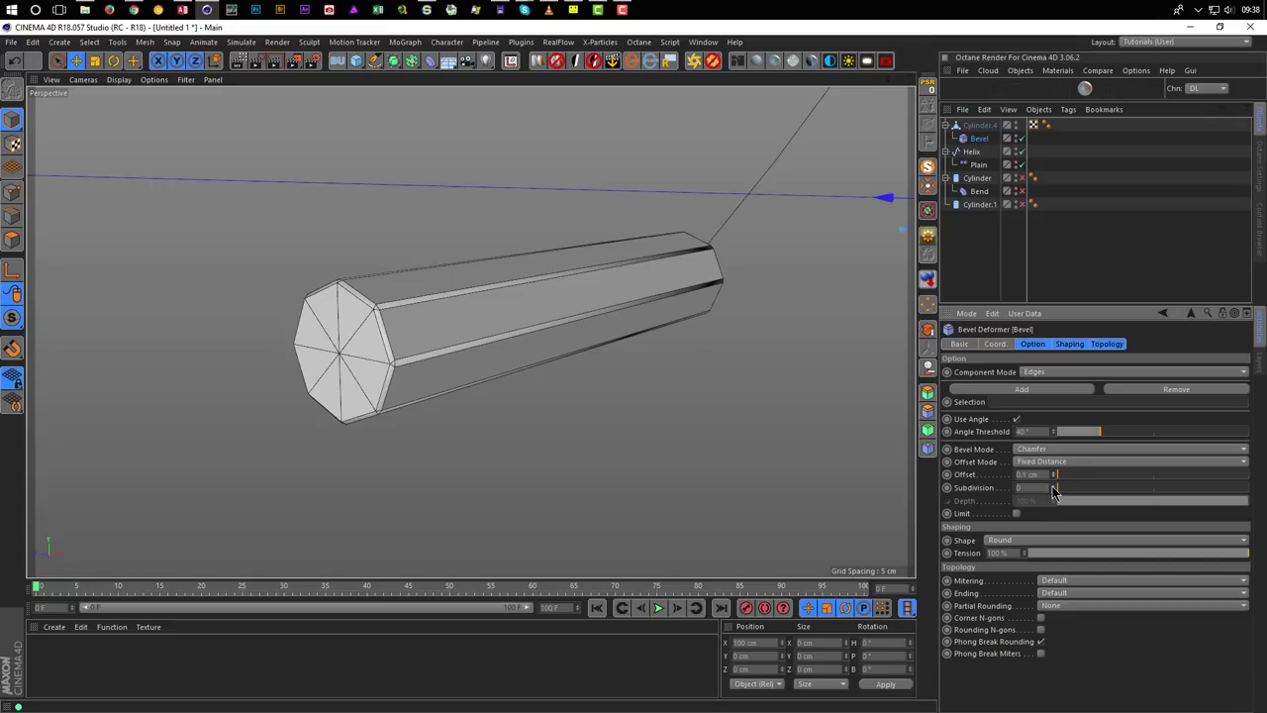
Set the Bevel's Subdivision to 3 and keep Use Angle enabled.
drag(1055, 487, 1055, 487)
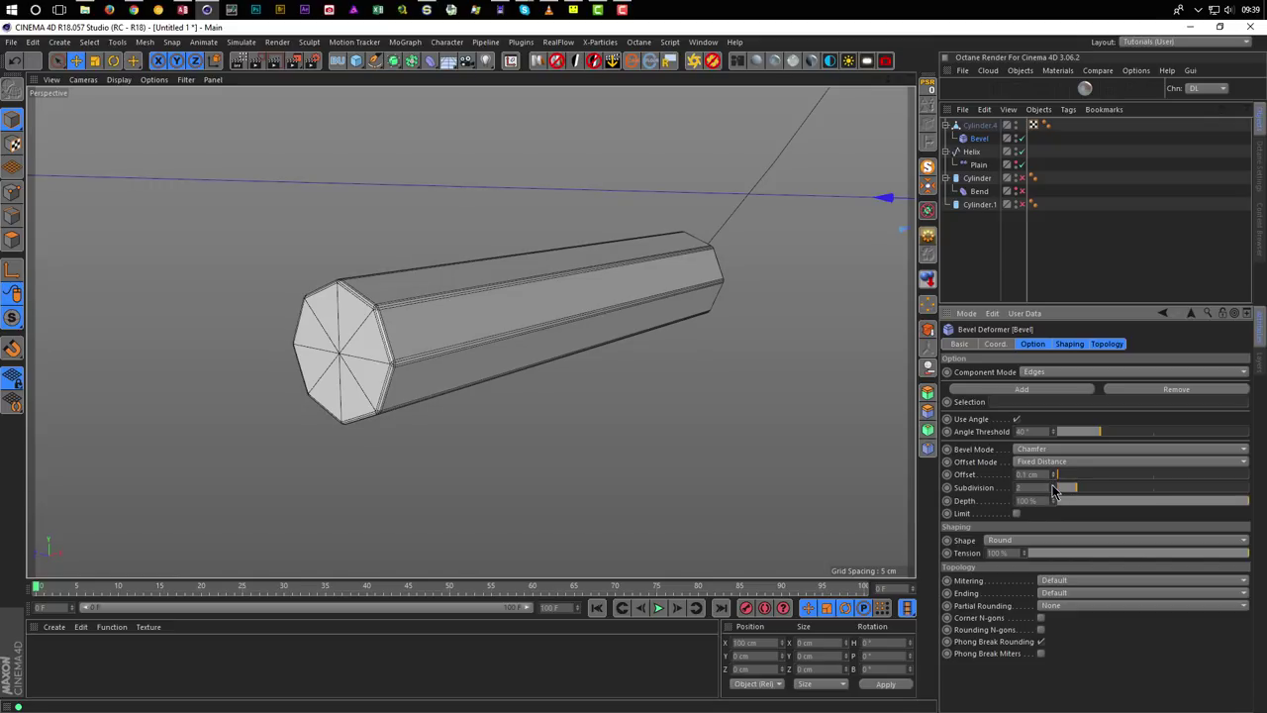
click(1055, 485)
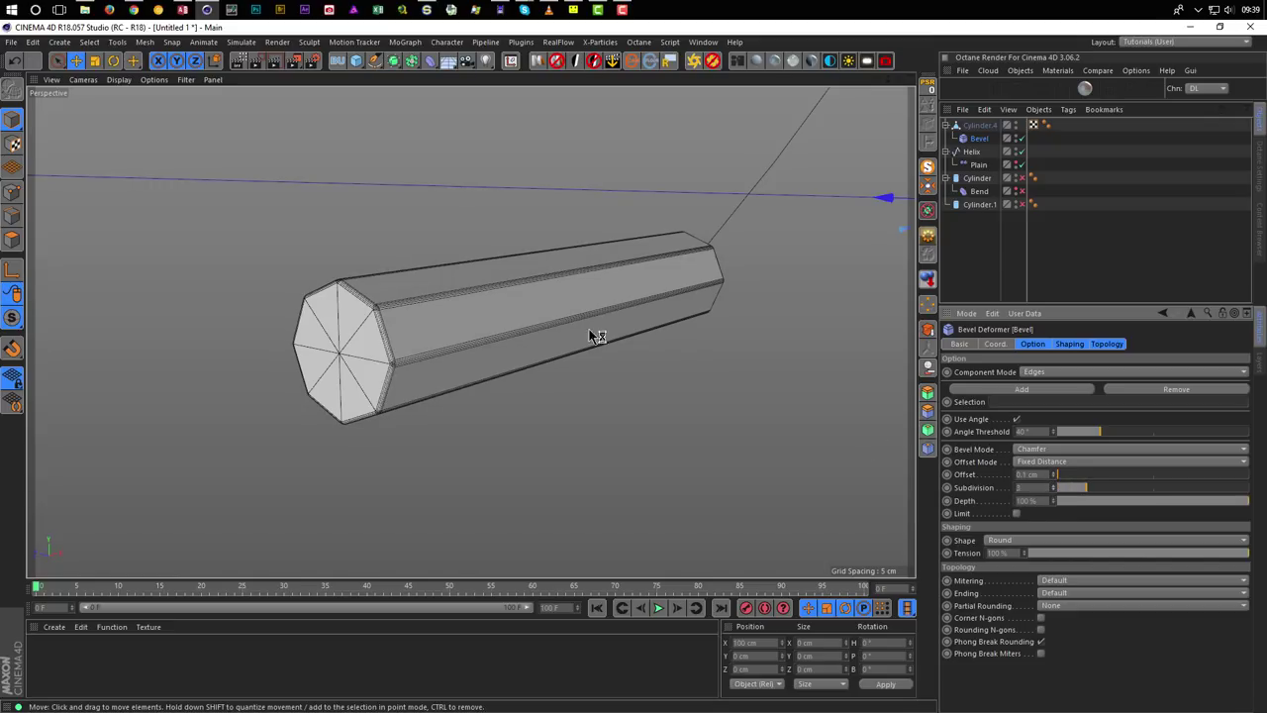
click(1015, 419)
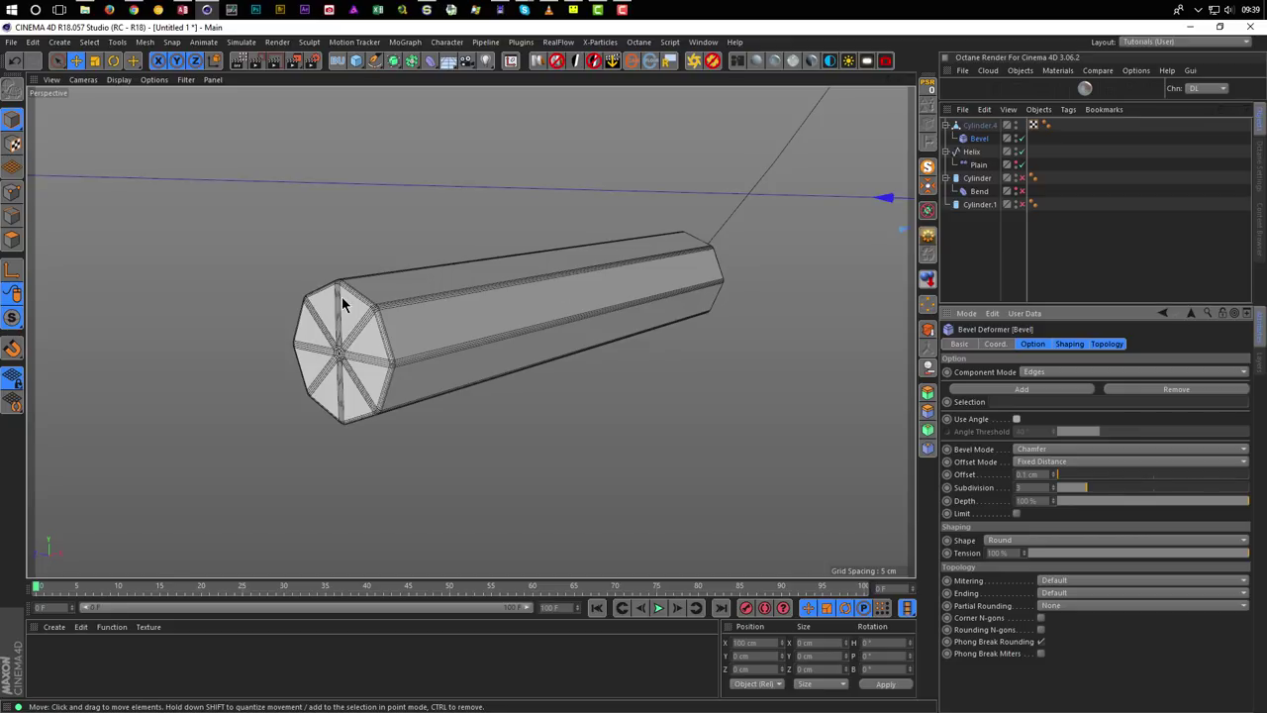
click(1015, 419)
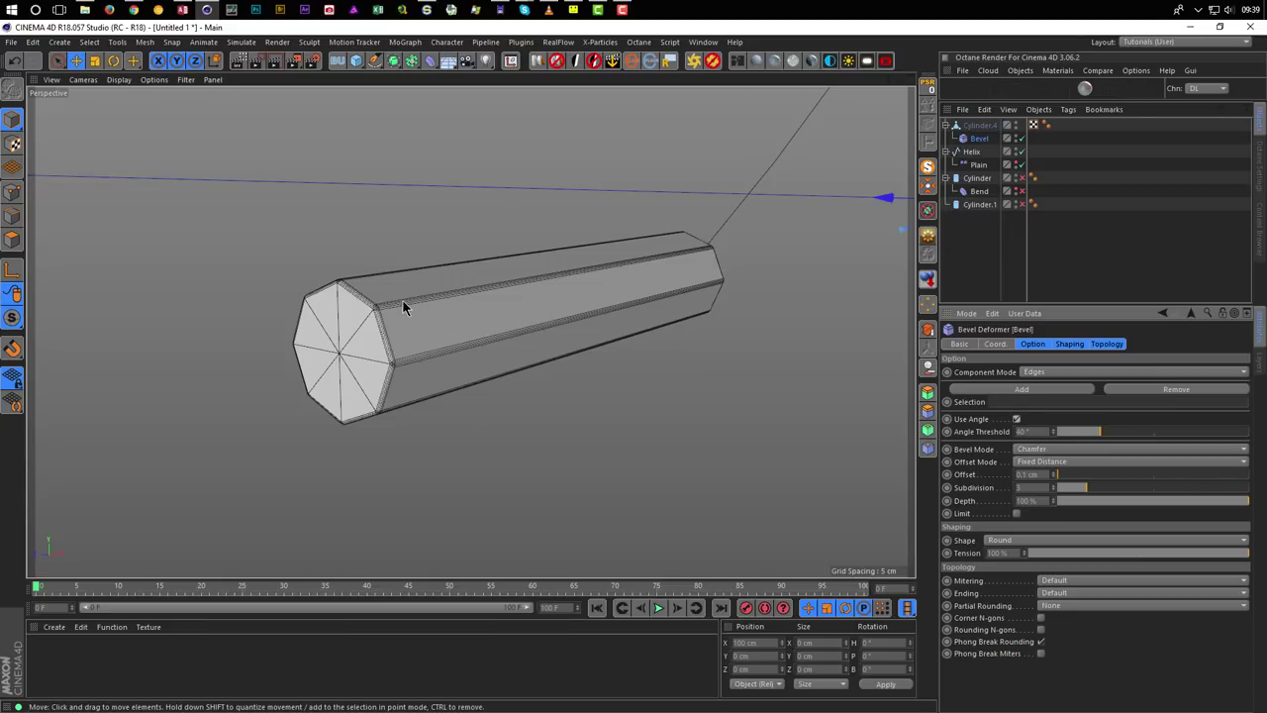
scroll(401, 302, up, 4)
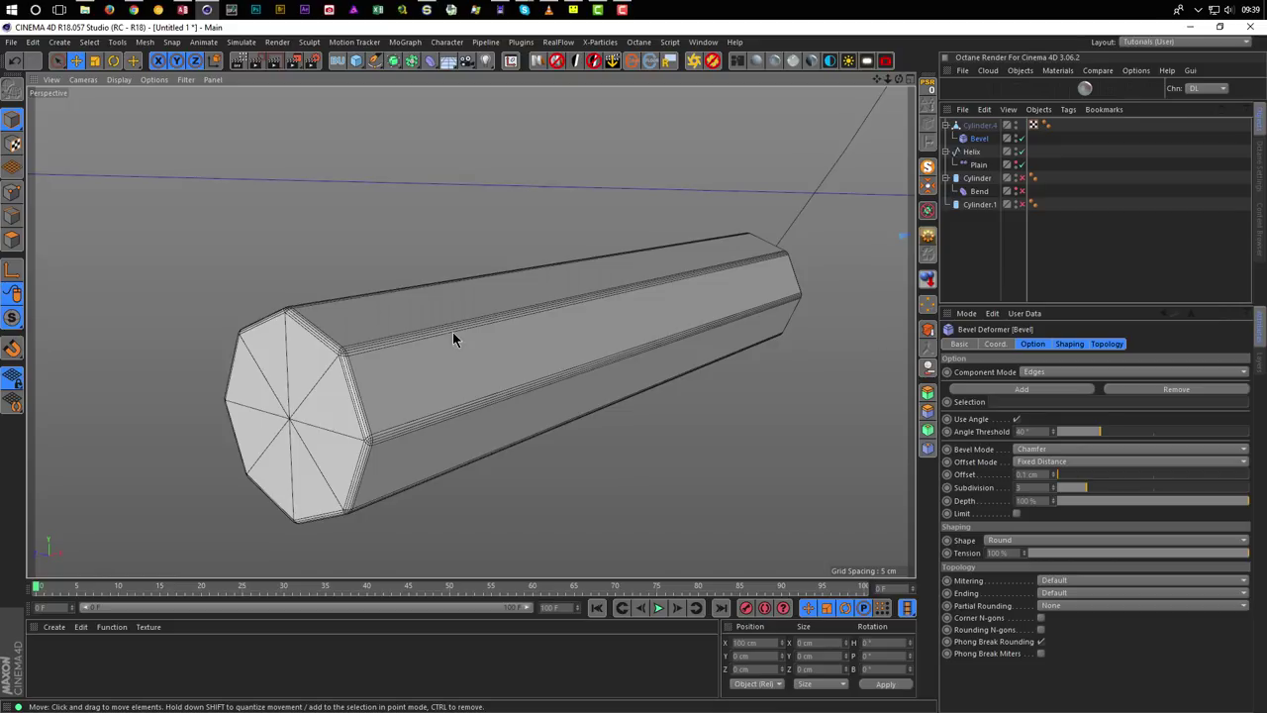
scroll(328, 348, down, 6)
alt+drag(327, 348, 438, 337)
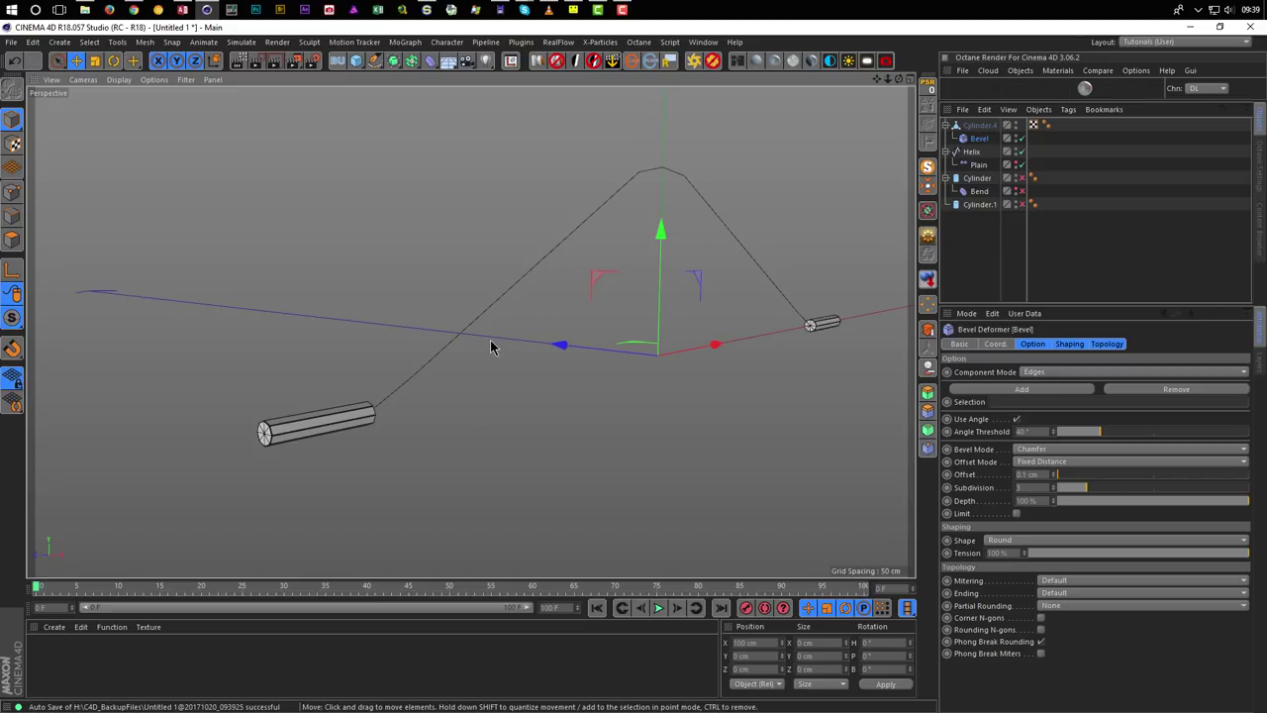
Create a 0.1 cm-radius Circle spline and place it above Helix in the Object Manager.
scroll(433, 355, down, 1)
alt+middle_drag(433, 355, 381, 388)
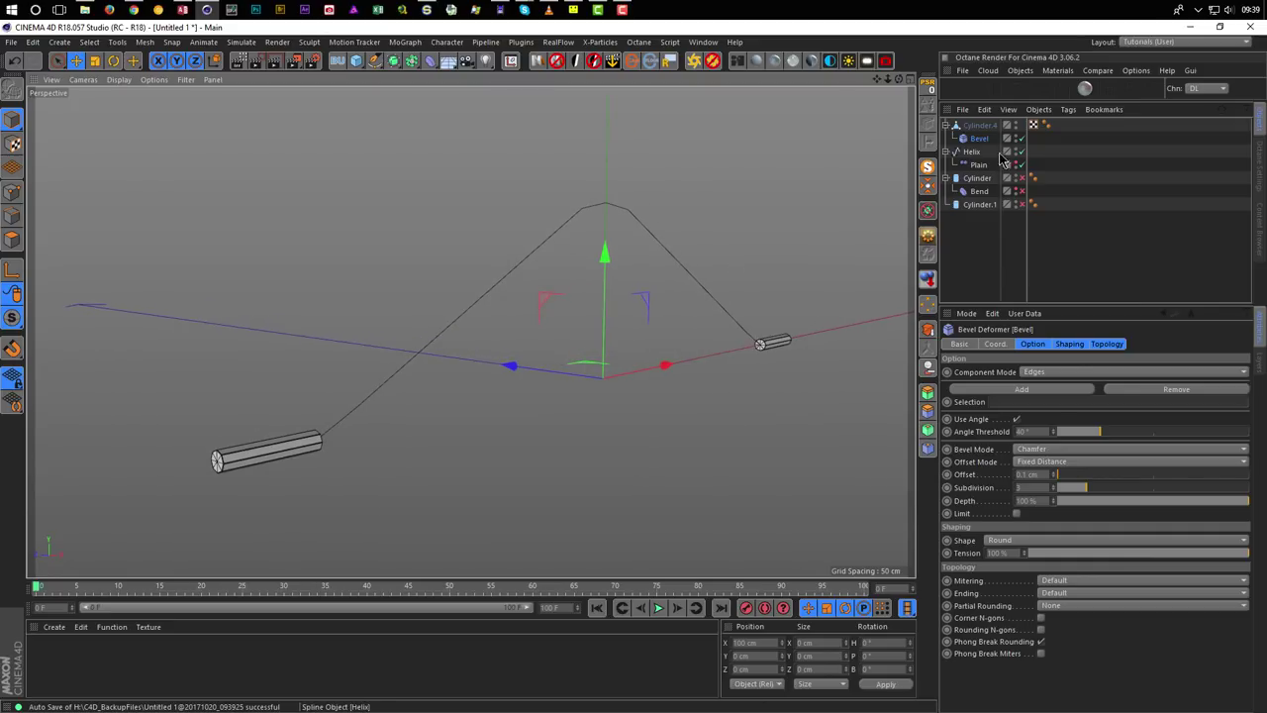
mouse_move(374, 60)
mouse_down()
mouse_move(418, 188)
mouse_move(529, 110)
mouse_up()
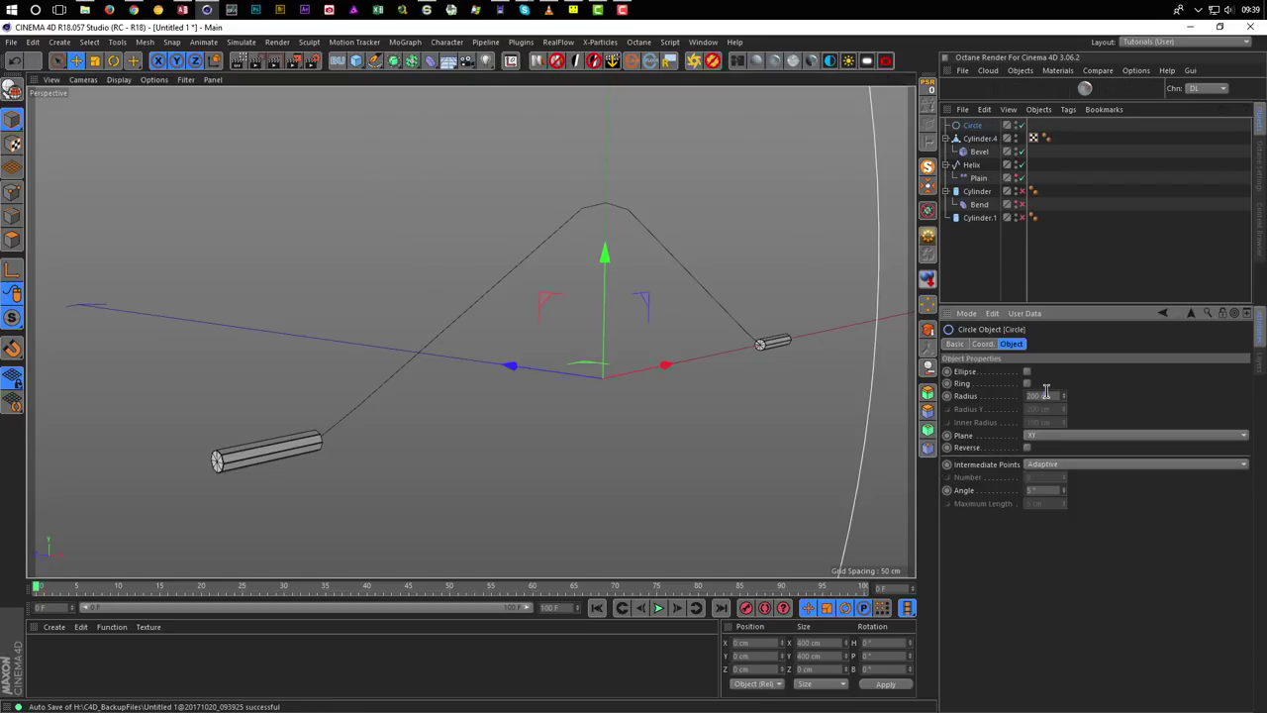
key(Return)
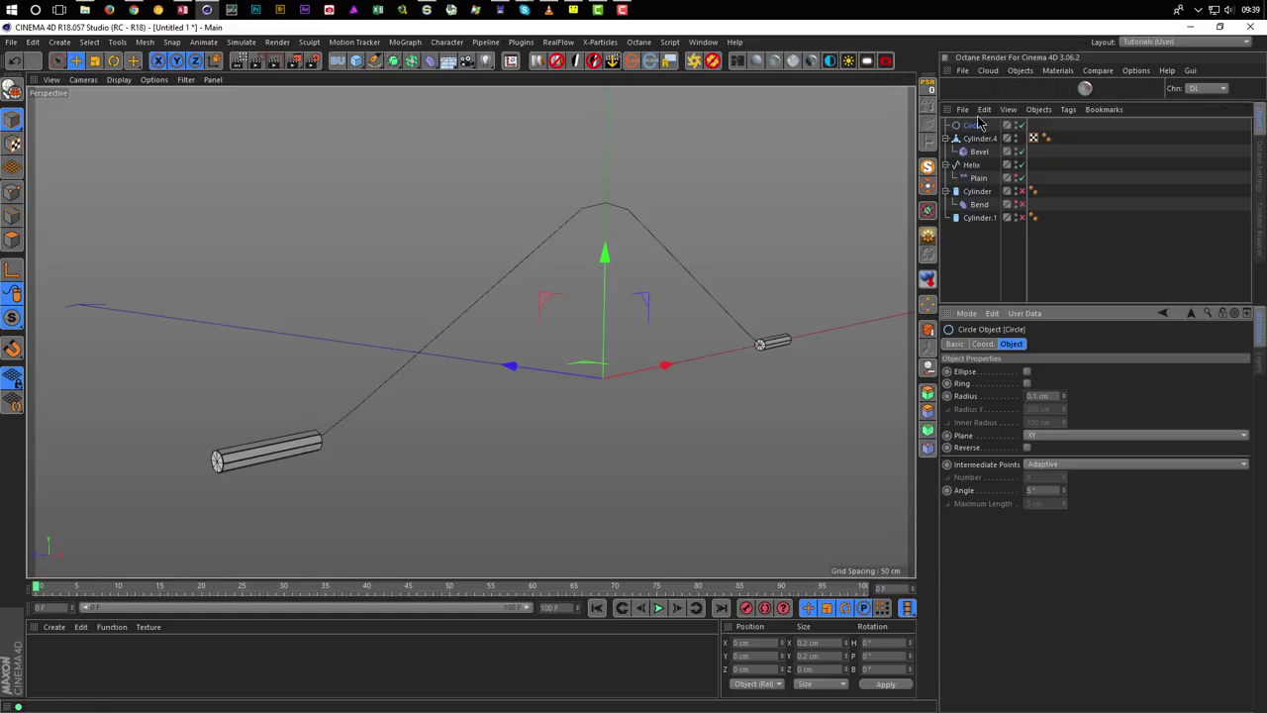
drag(976, 129, 971, 162)
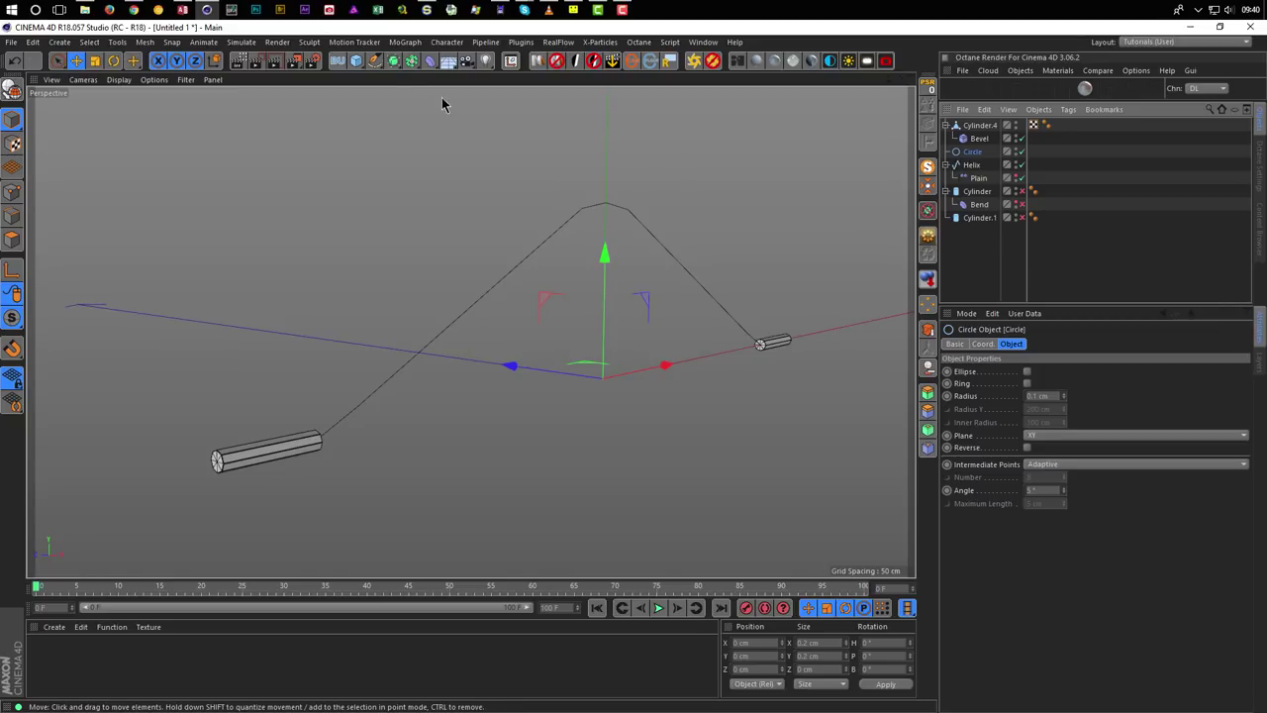
Add a Sweep generator around the Circle and make the Helix its path.
click(393, 62)
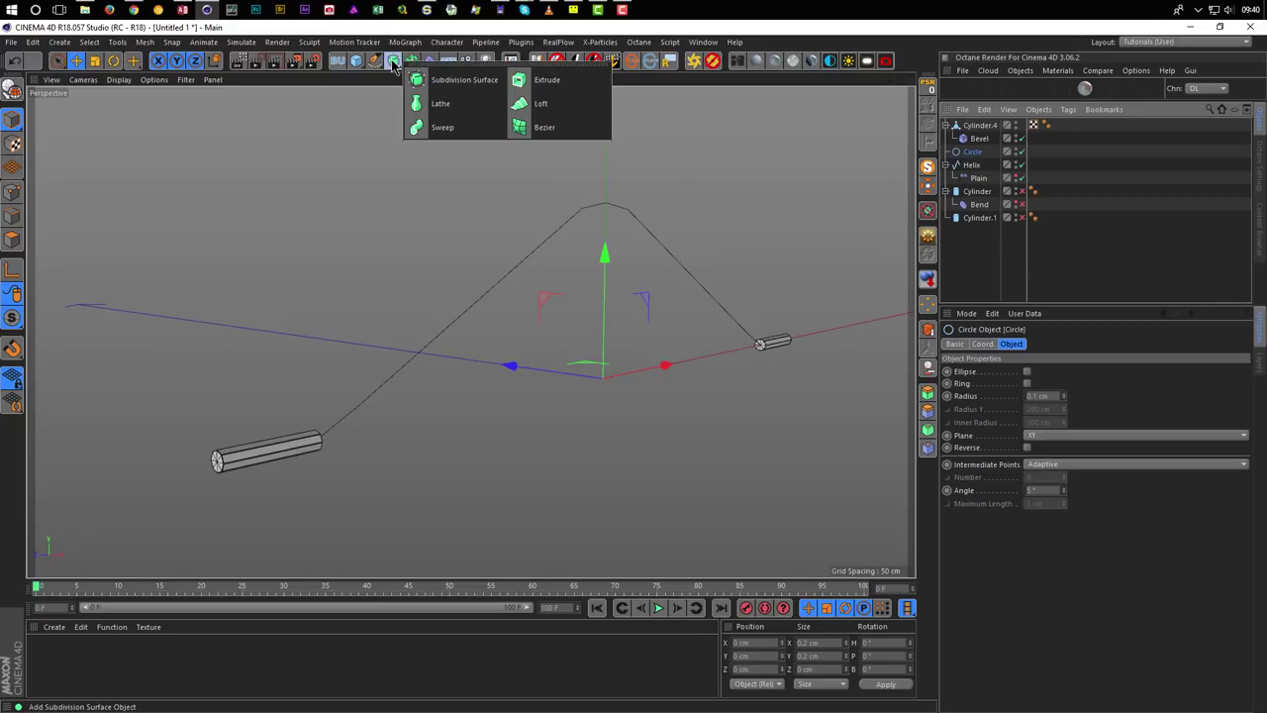
alt+click(442, 128)
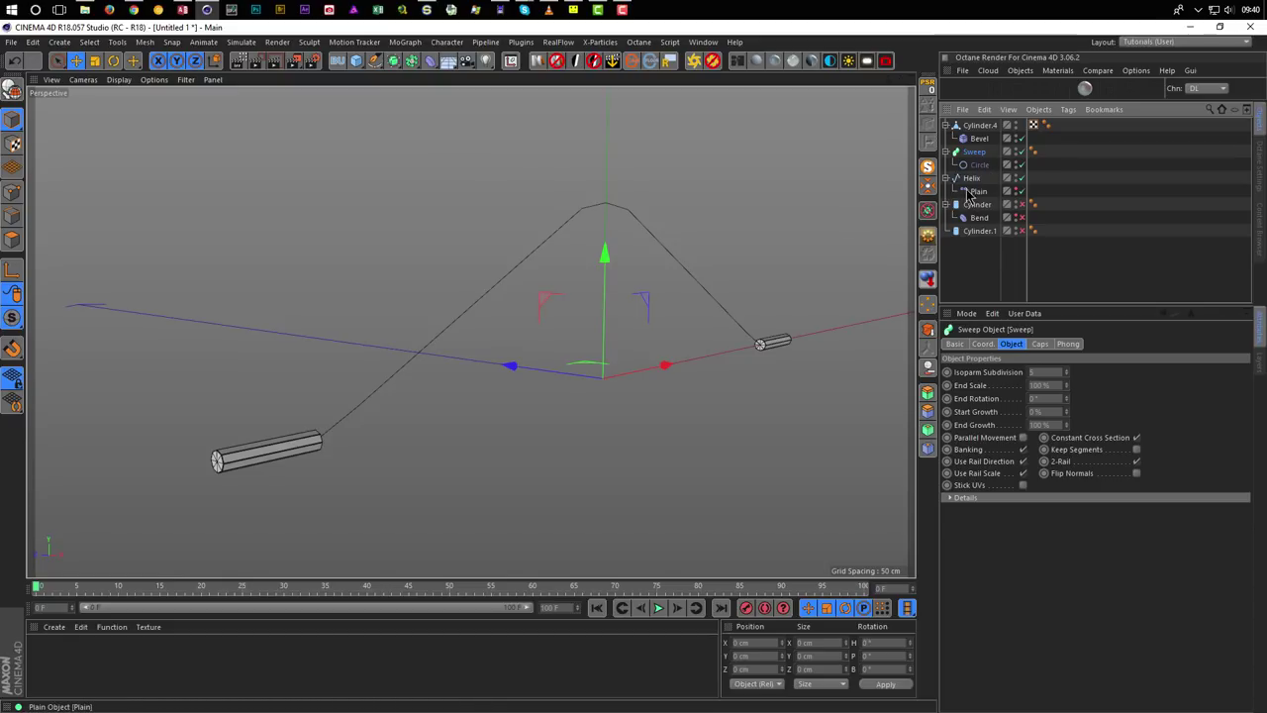
drag(975, 175, 975, 169)
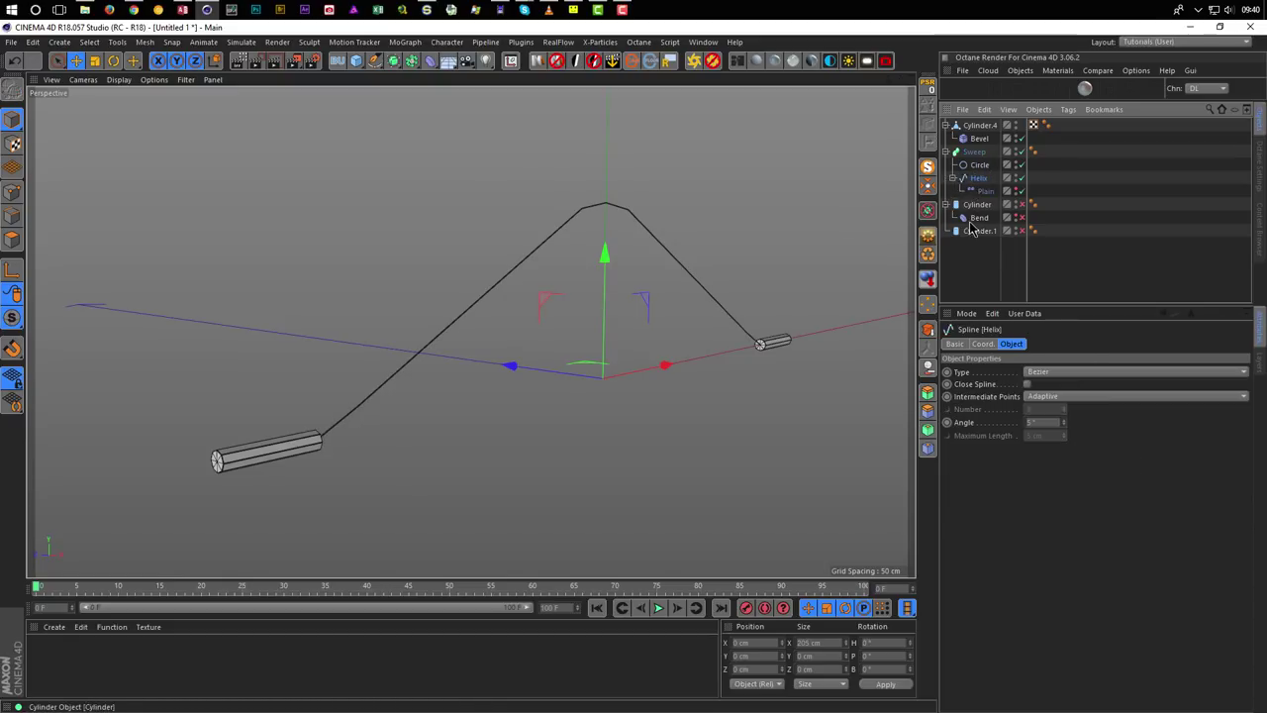
alt+right_drag(560, 218, 895, 206)
scroll(665, 319, up, 5)
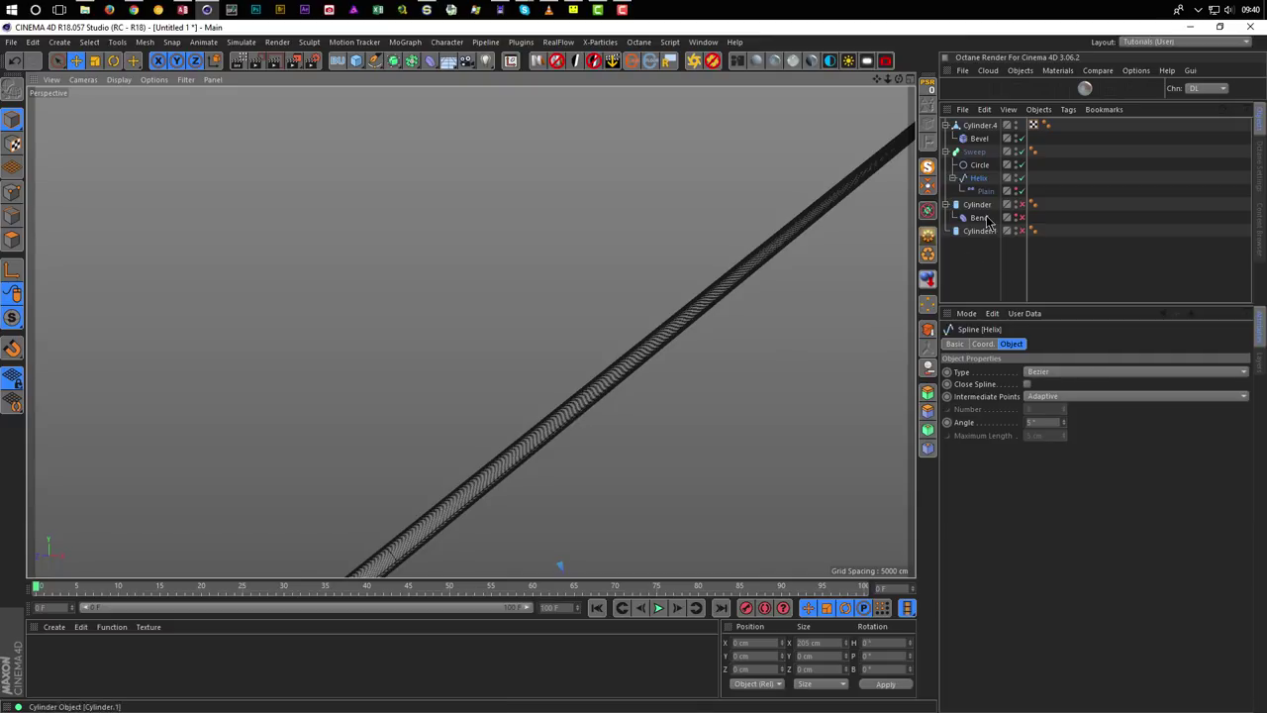
Set the Circle's Intermediate Points to Uniform with Number 2.
click(980, 165)
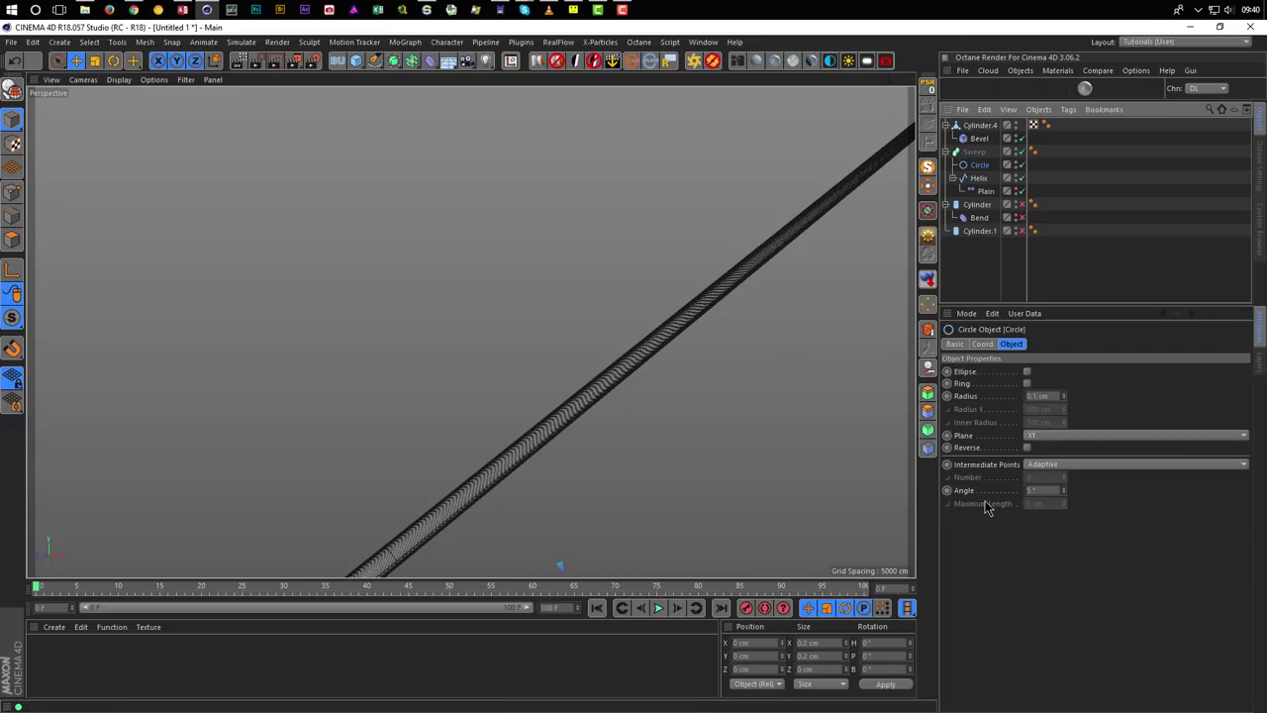
click(1052, 465)
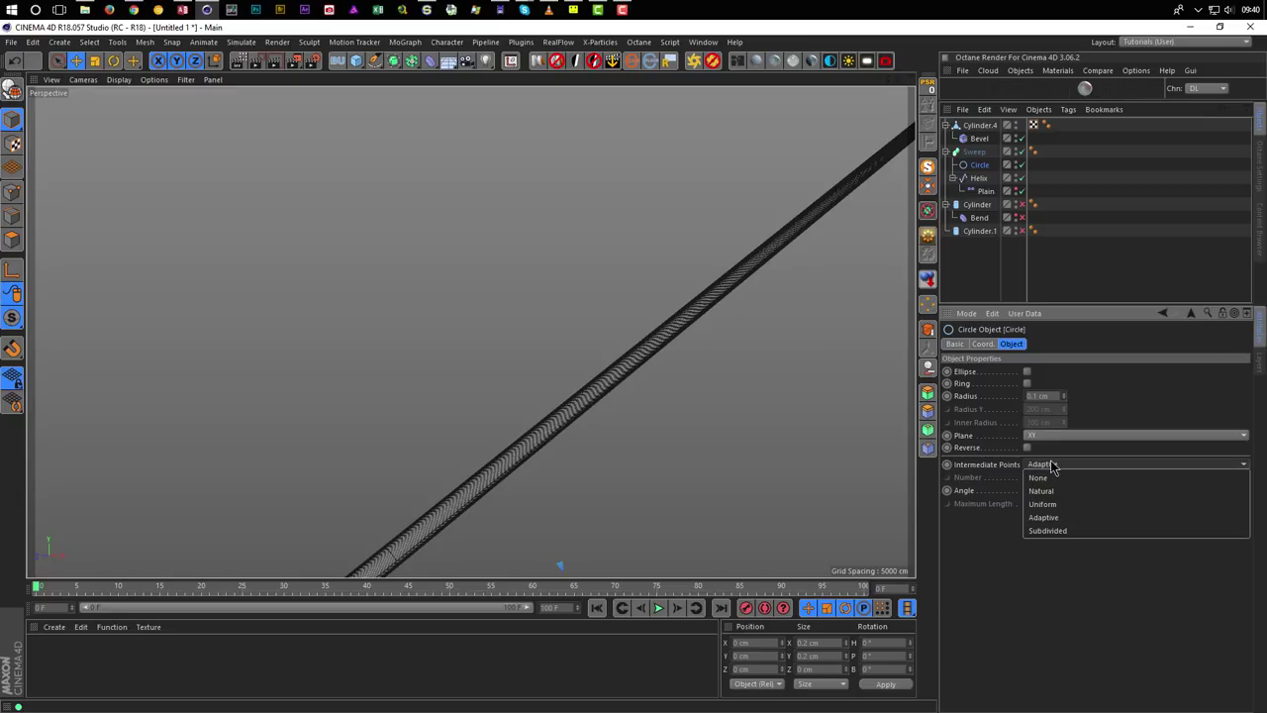
click(1053, 504)
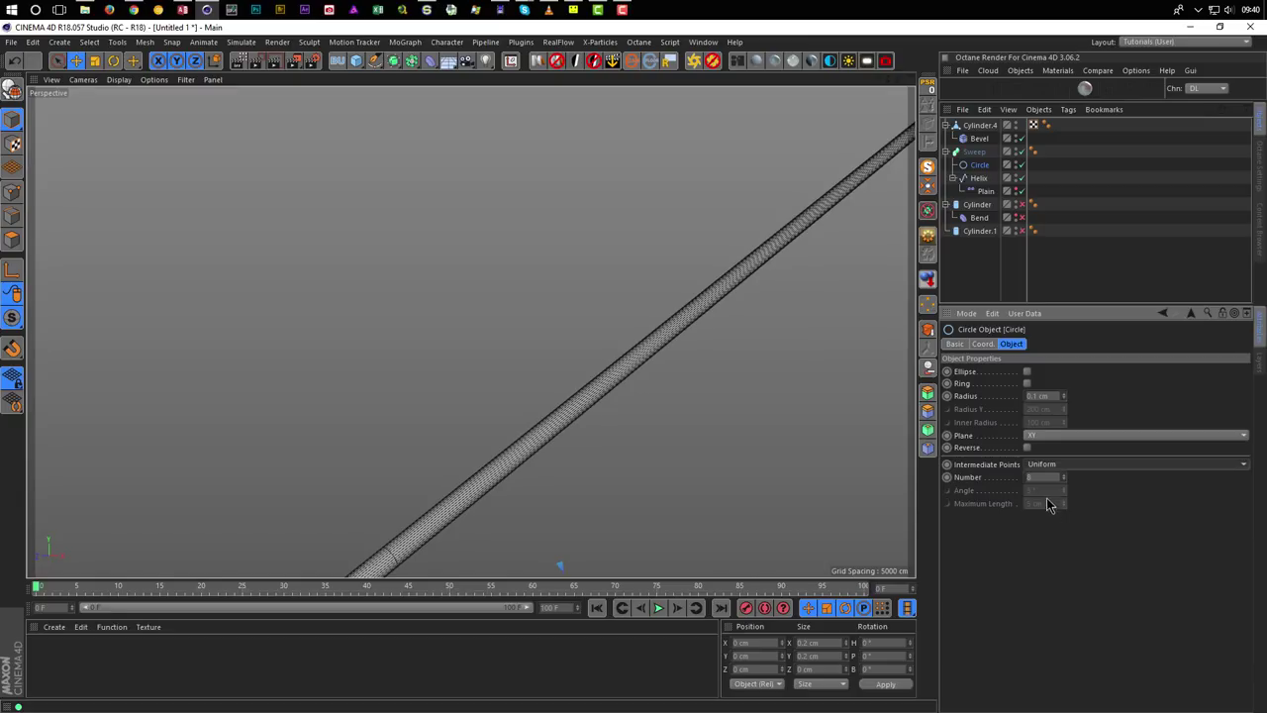
text(3)
key(Return)
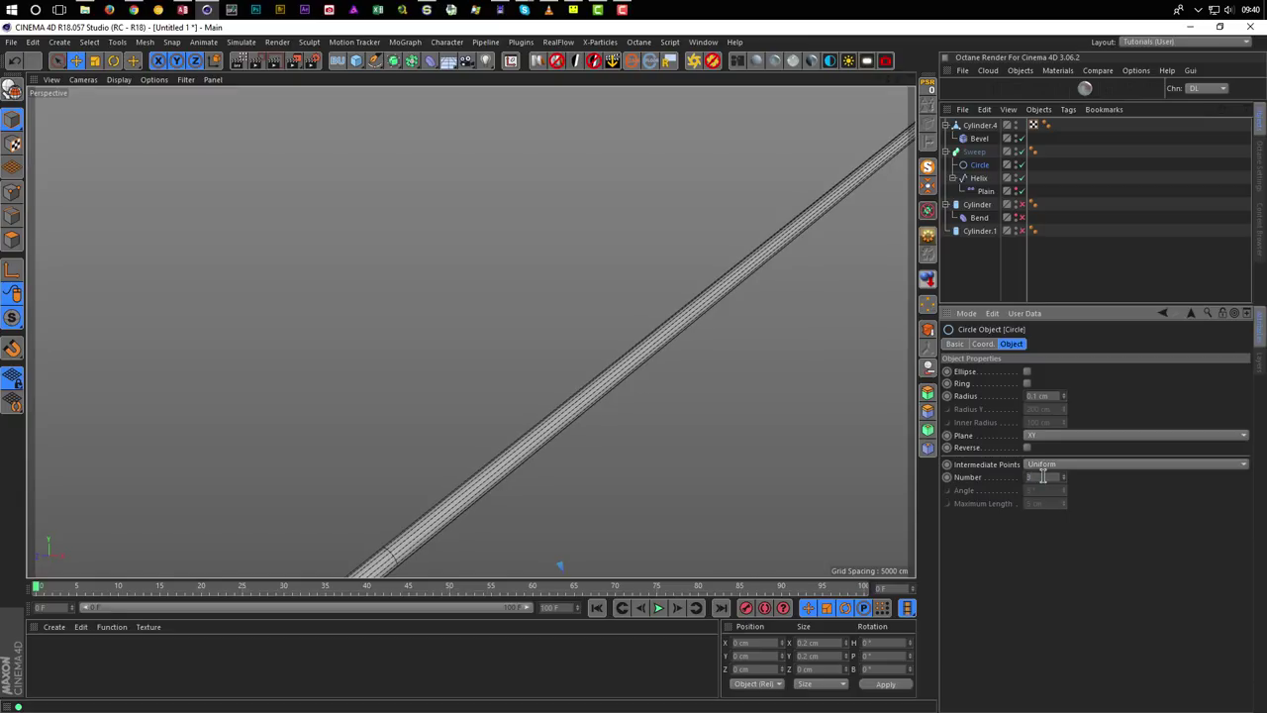
click(1064, 481)
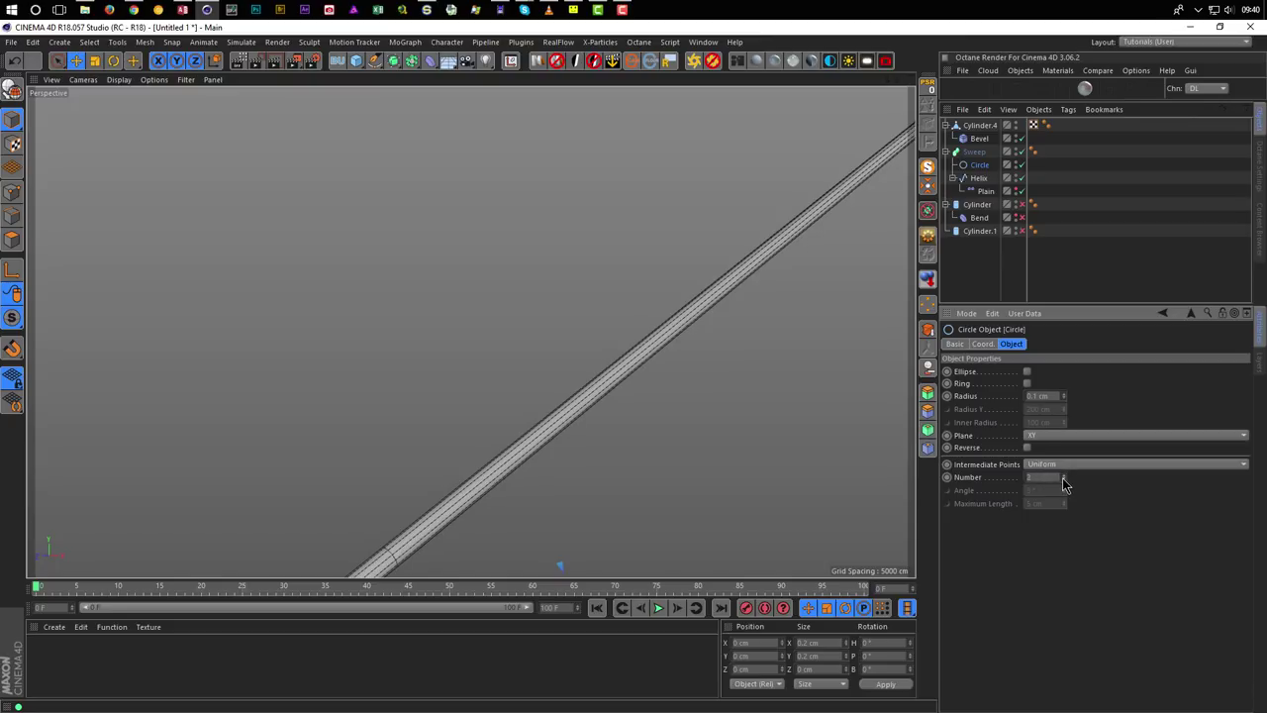
alt+drag(682, 427, 618, 465)
alt+right_drag(619, 466, 399, 426)
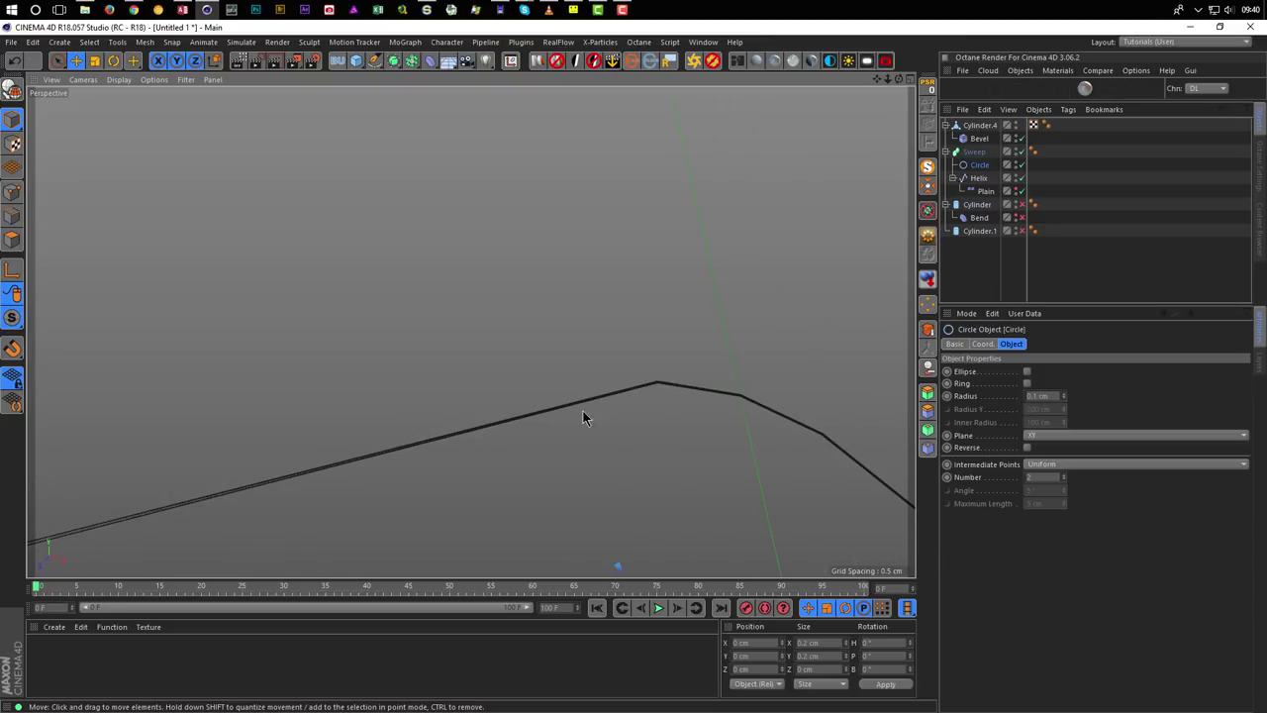
alt+right_drag(584, 418, 607, 393)
mouse_move(608, 393)
alt+mouse_down()
mouse_move(594, 350)
mouse_move(629, 398)
alt+mouse_up()
alt+right_drag(629, 391, 492, 403)
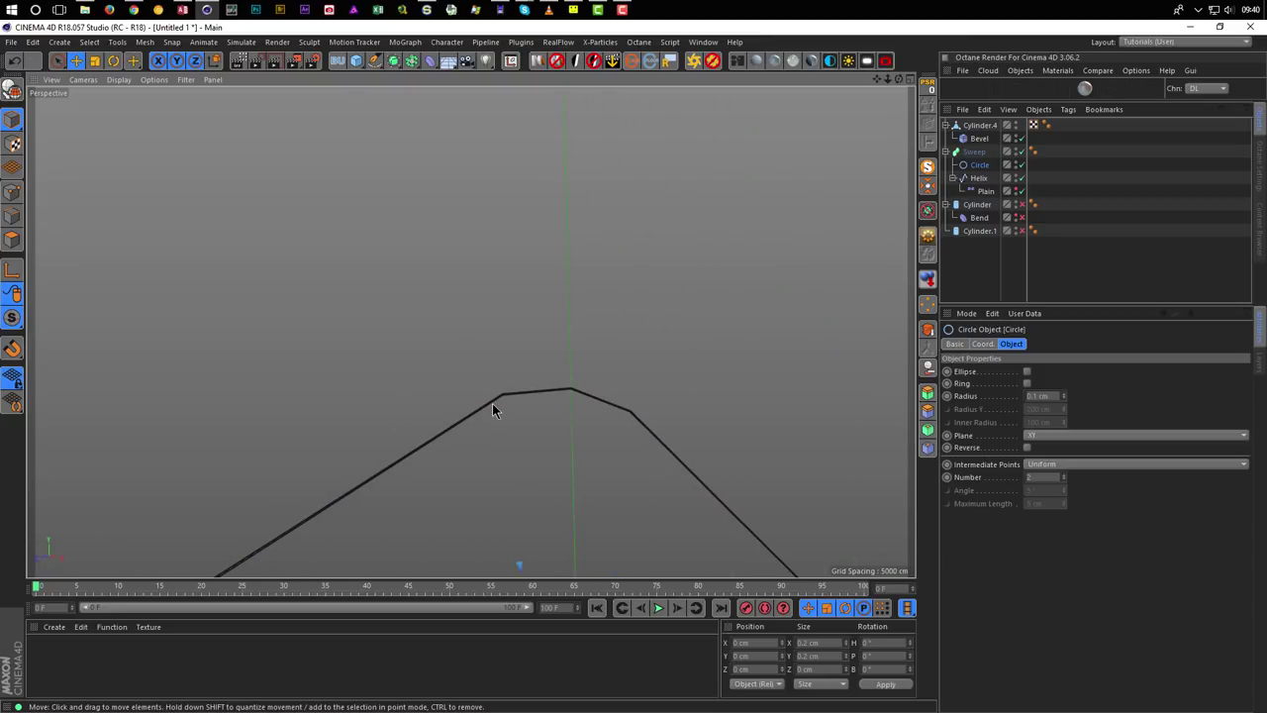
Nest the Sweep inside a Subdivision Surface to smooth the string.
click(974, 151)
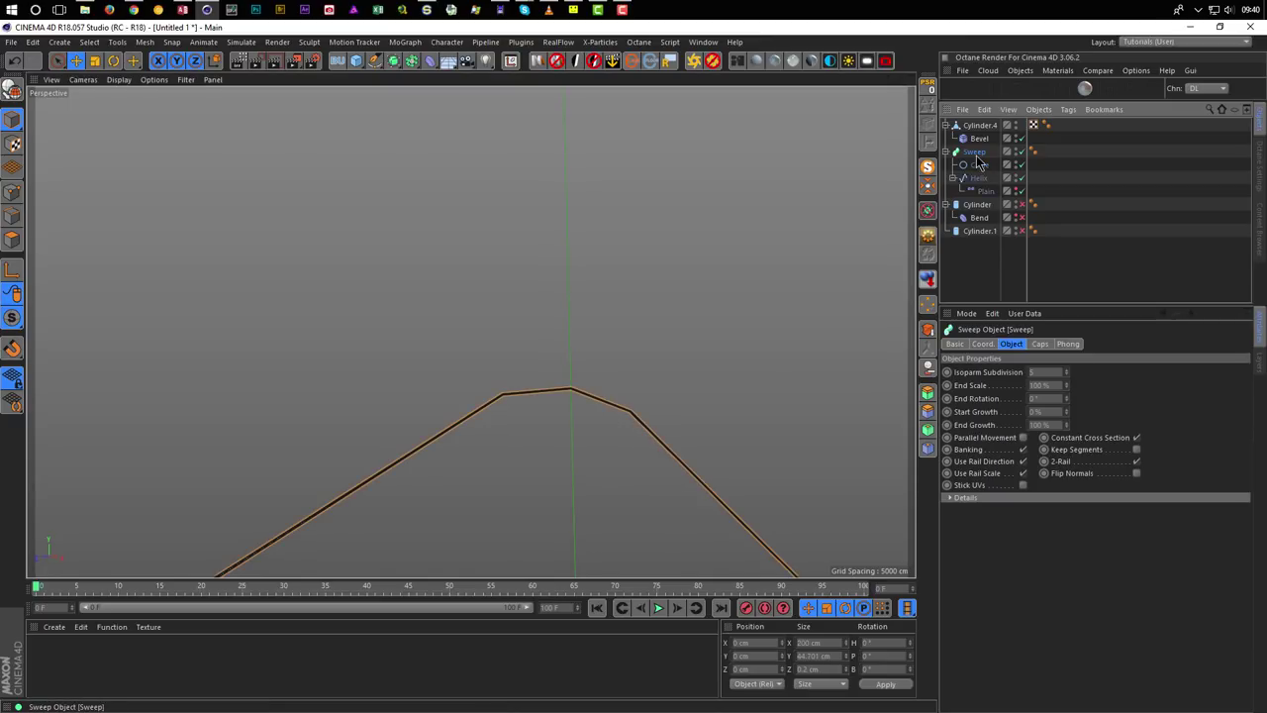
click(394, 62)
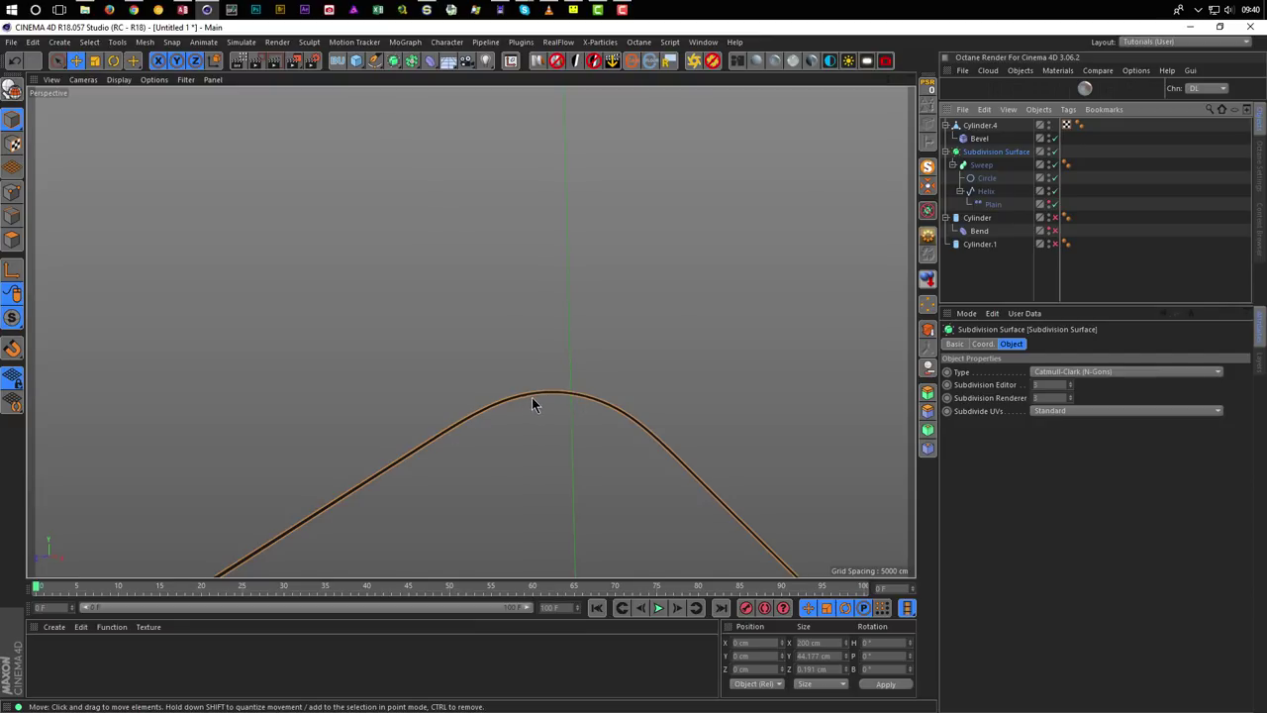
scroll(532, 397, up, 3)
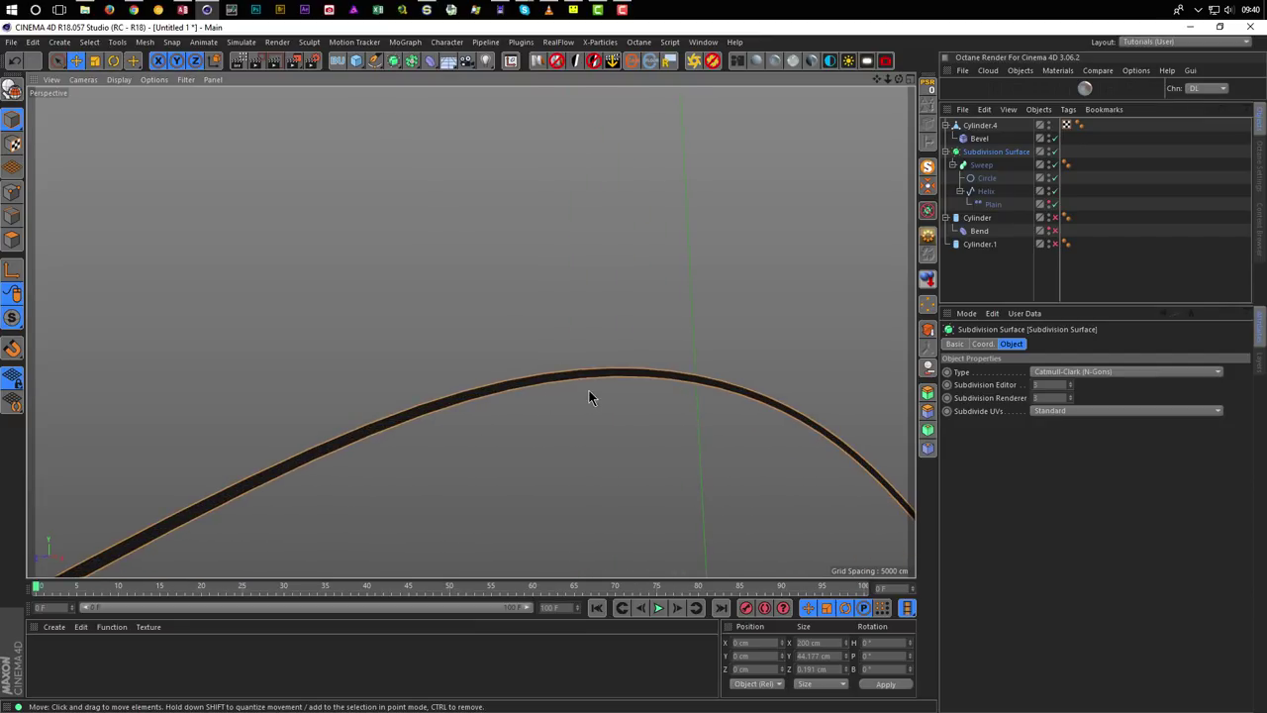
scroll(540, 390, down, 10)
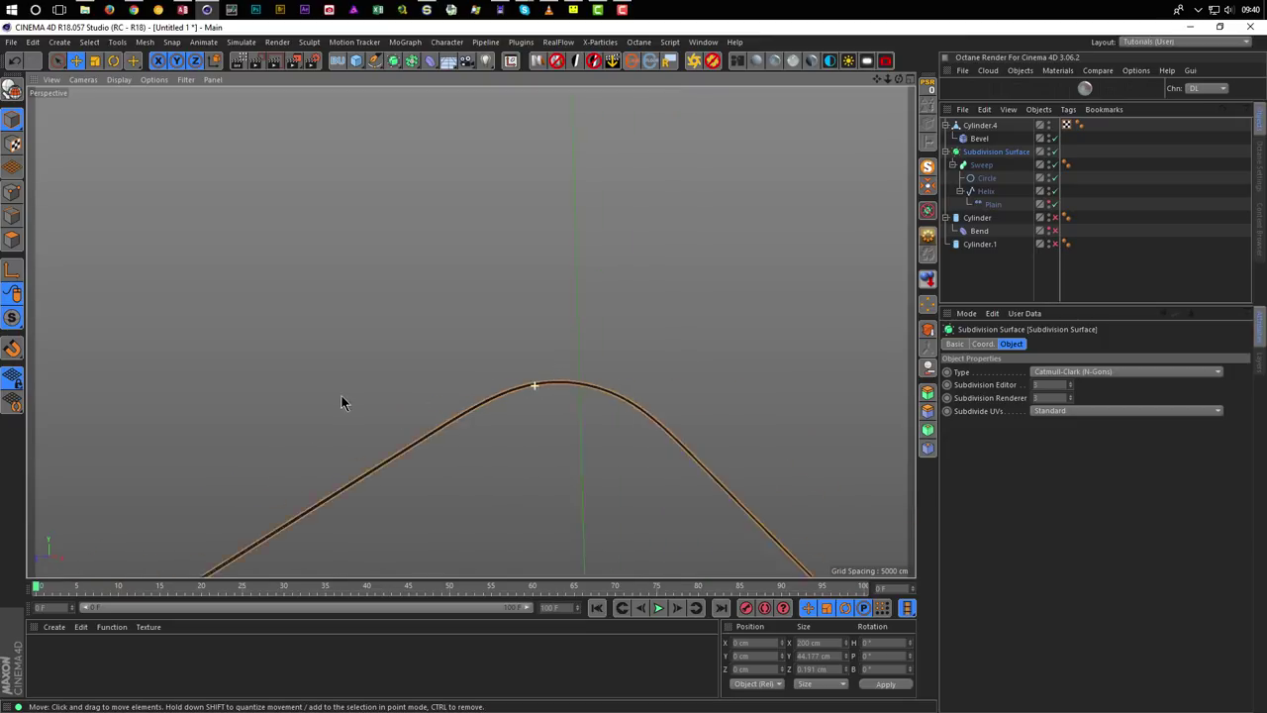
alt+drag(452, 440, 486, 362)
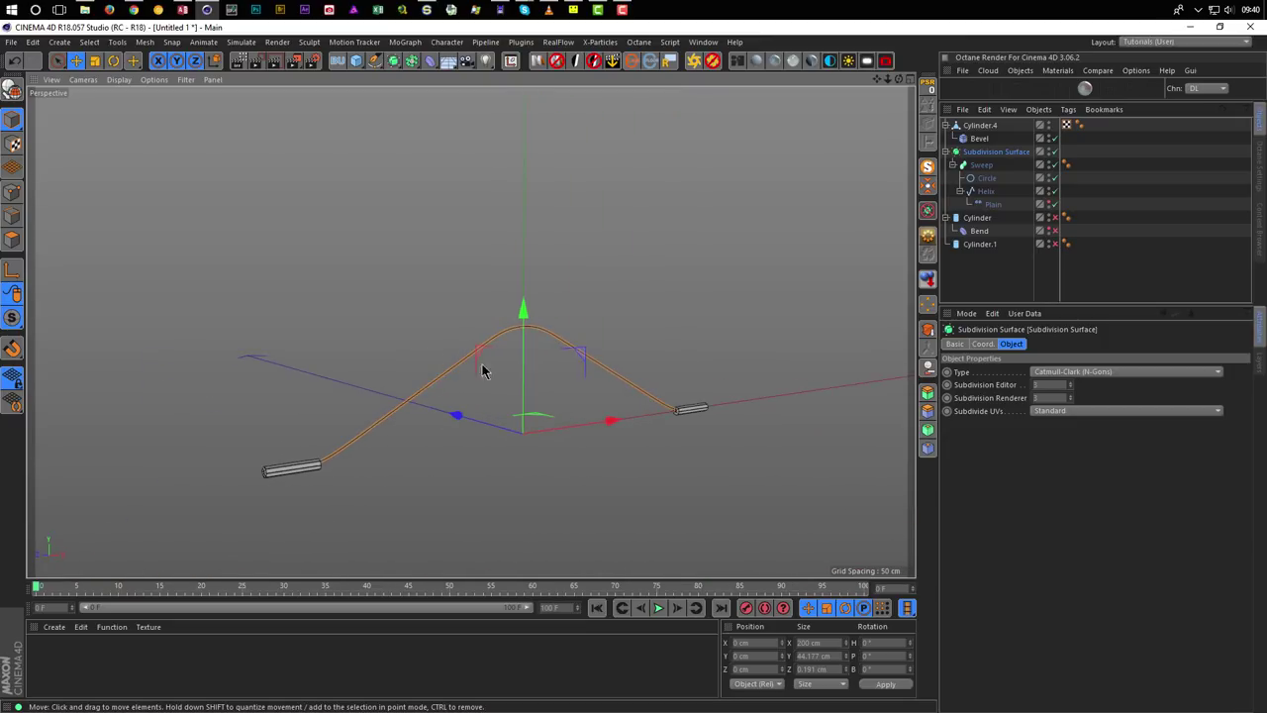
Drag the Plain effector's Strength down to 0% to straighten the string.
click(992, 204)
click(1076, 347)
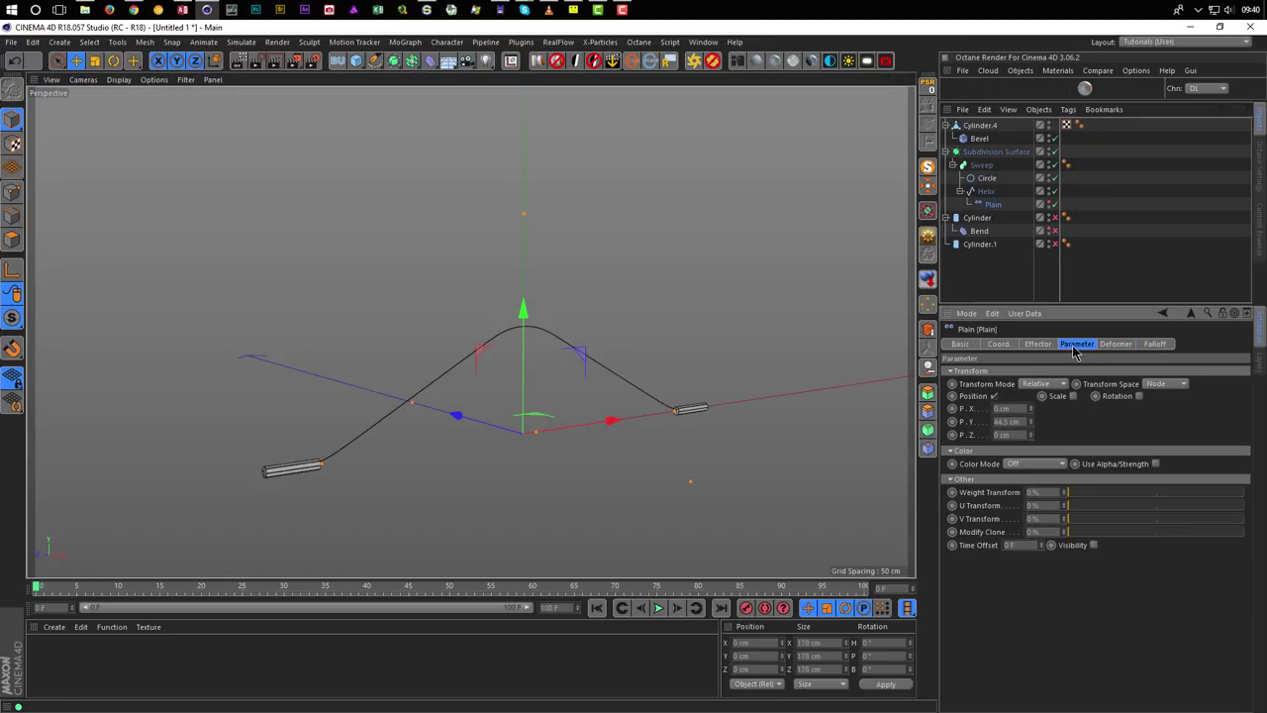
click(1039, 344)
drag(1253, 374, 985, 402)
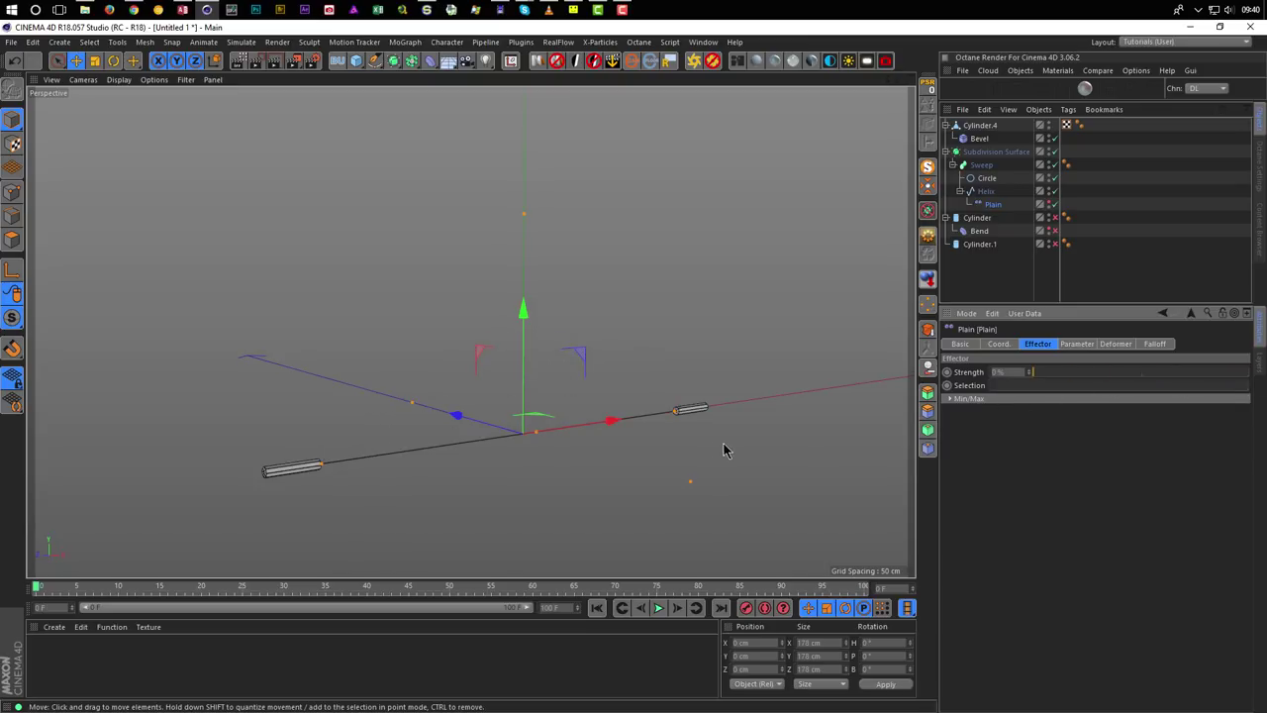
alt+drag(525, 433, 709, 387)
Put the Bend deformer under the Cylinder and make the Cylinder visible.
drag(979, 230, 945, 225)
click(947, 218)
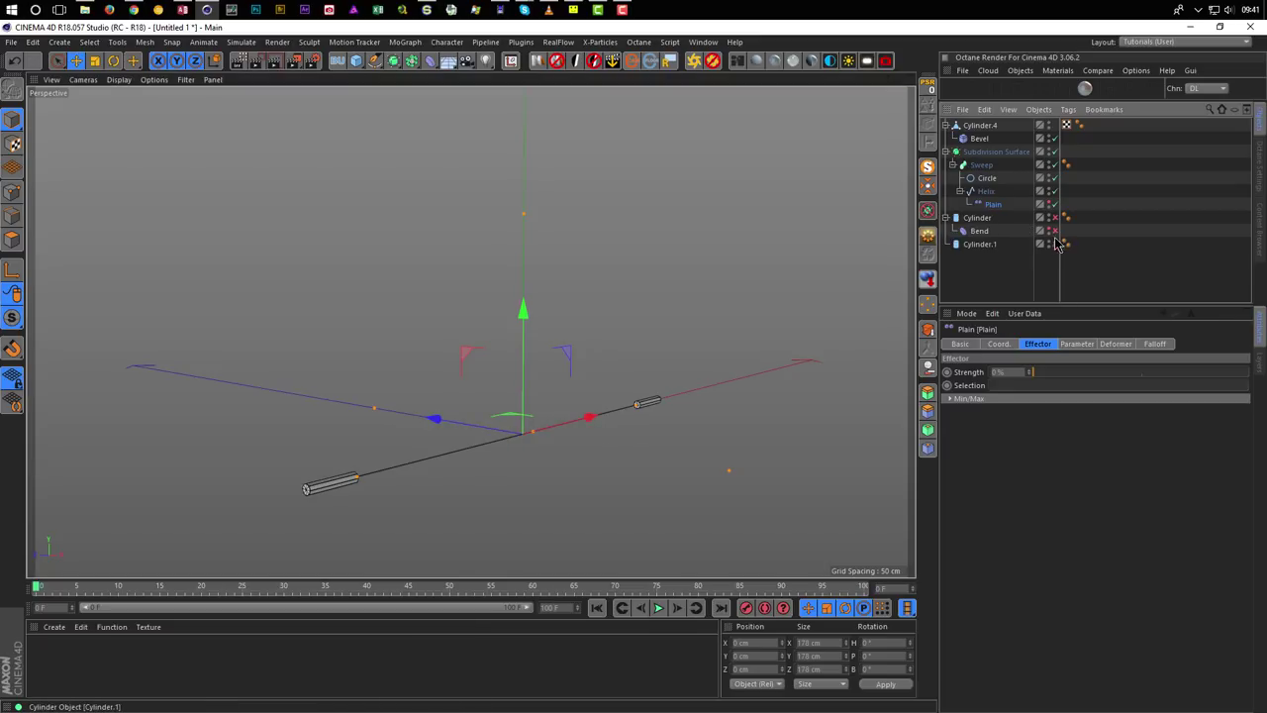
click(1055, 218)
click(946, 217)
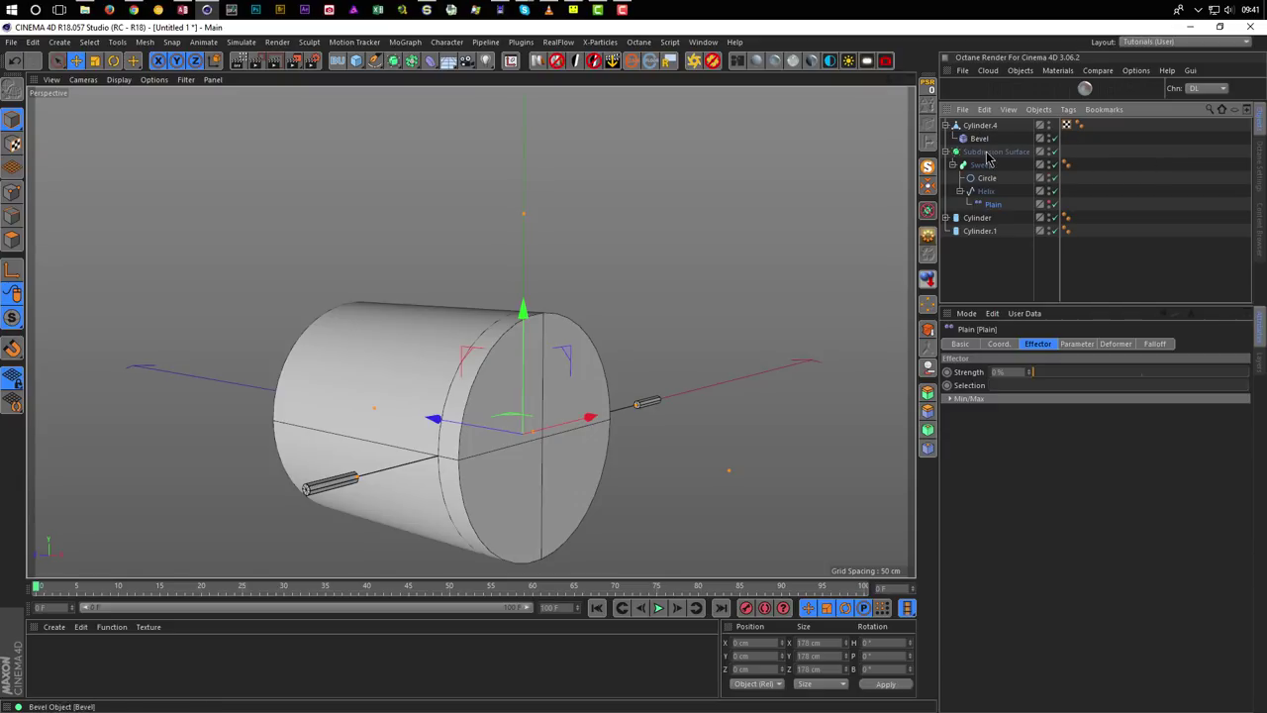
click(947, 152)
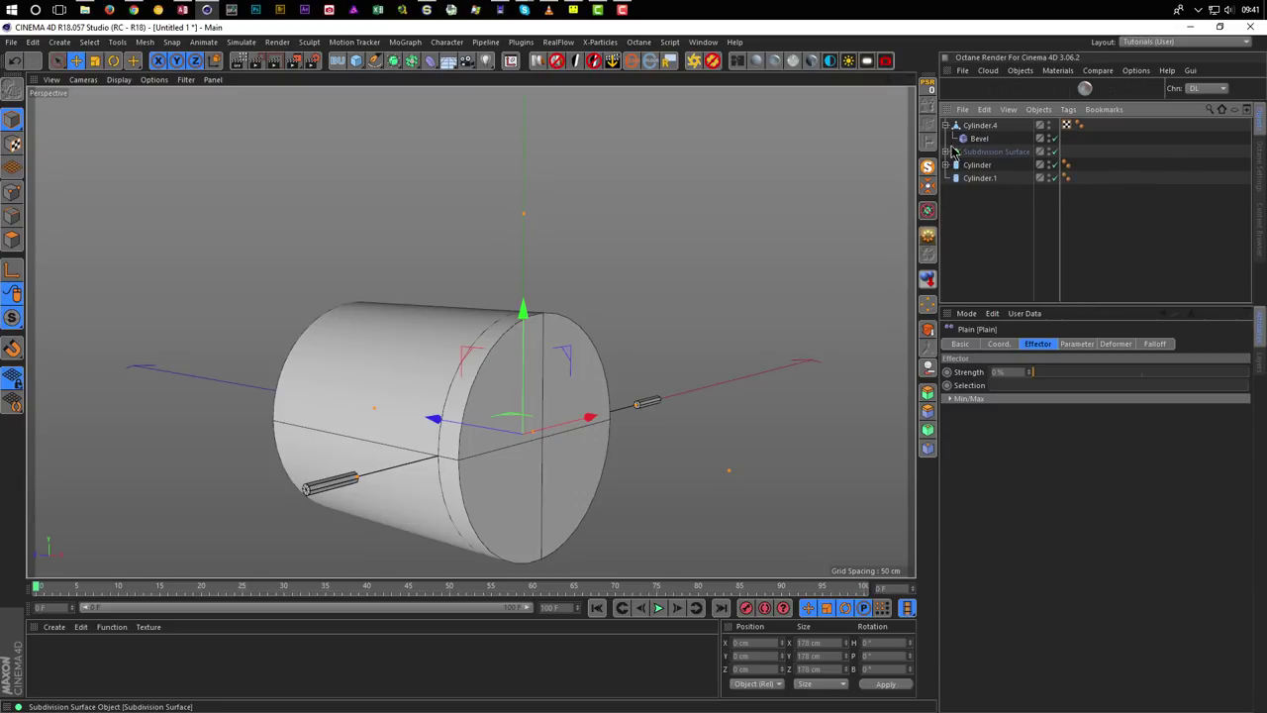
Rename Cylinder.4 to 'Handles' and the Subdivision Surface to 'String'.
click(976, 126)
text(Handles)
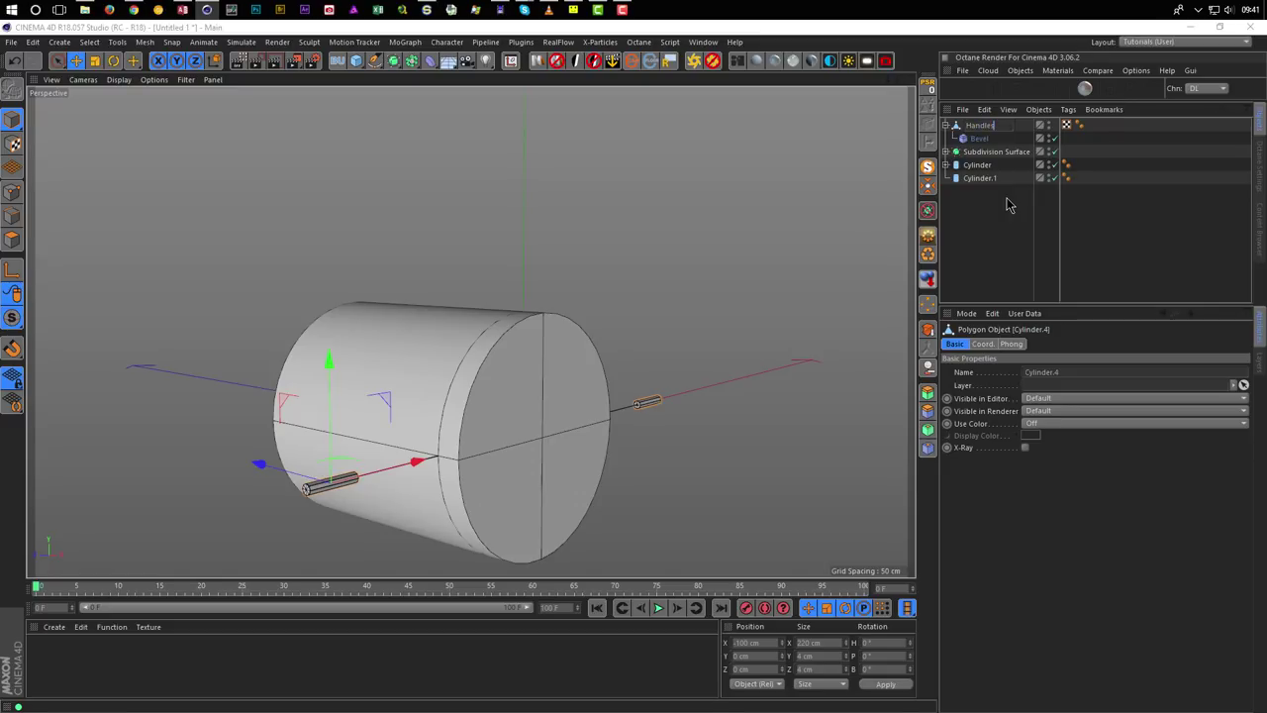
key(Return)
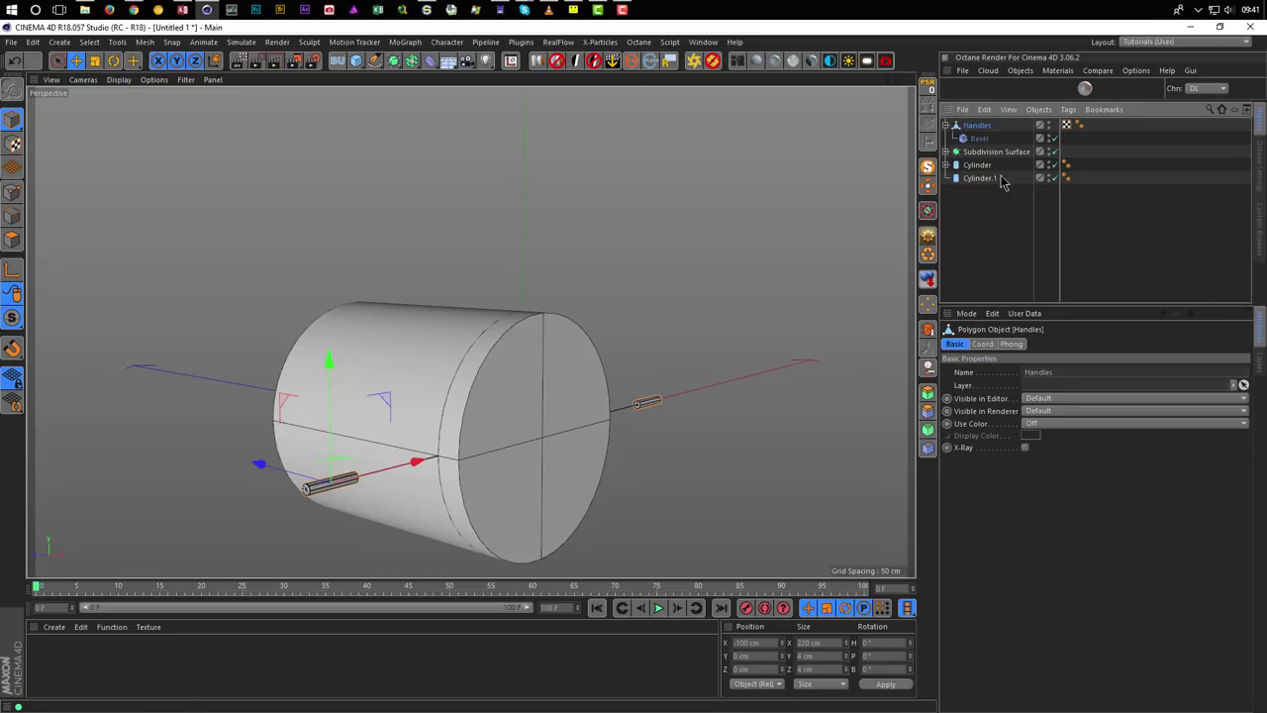
click(946, 126)
double_click(985, 139)
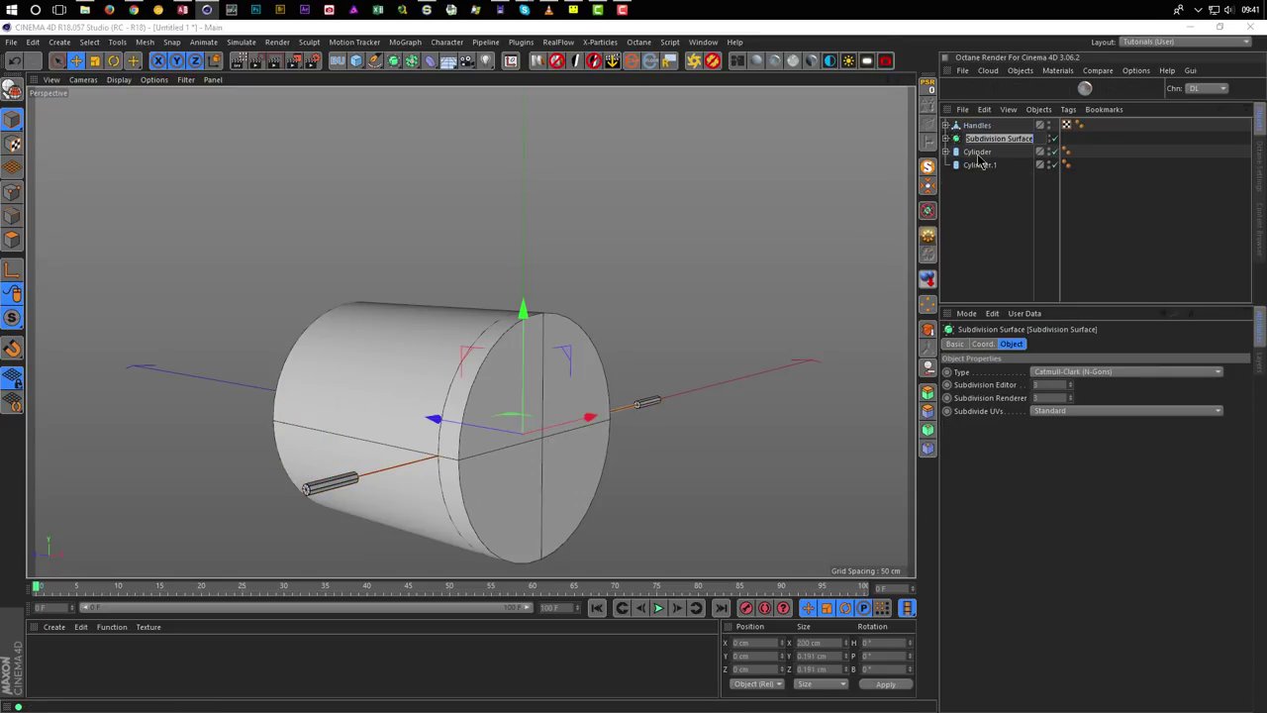
text(String)
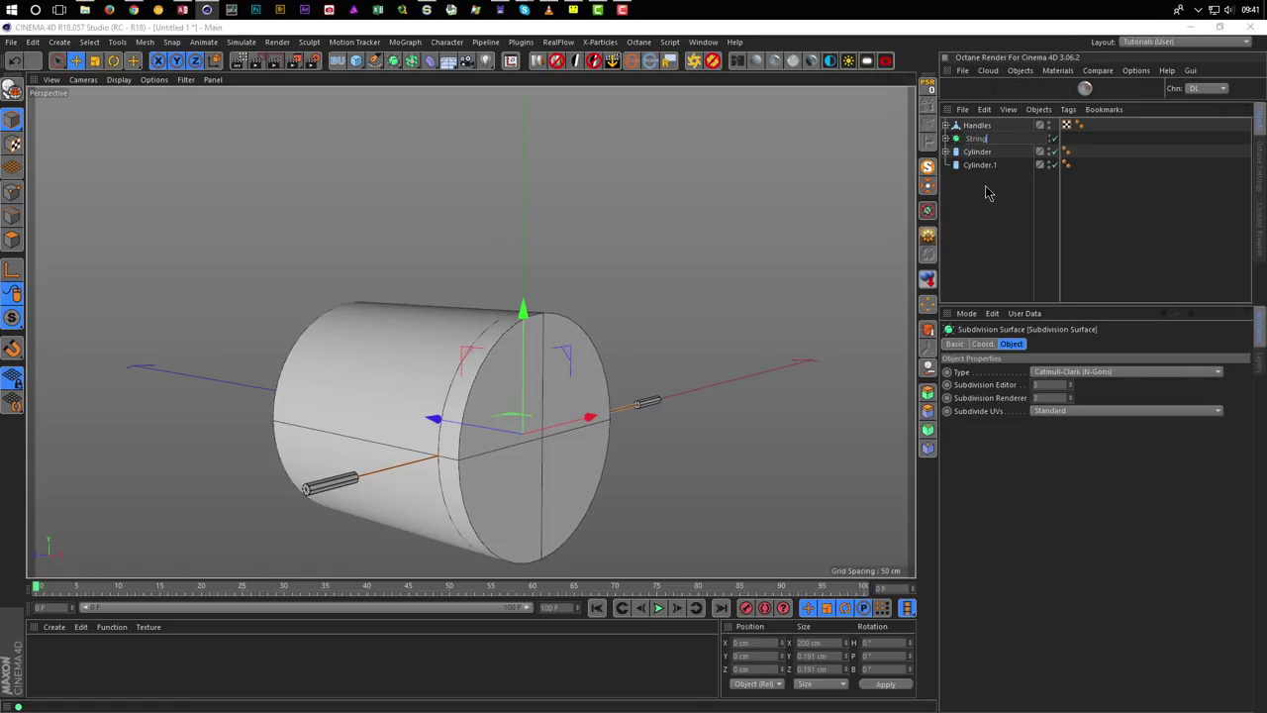
key(Return)
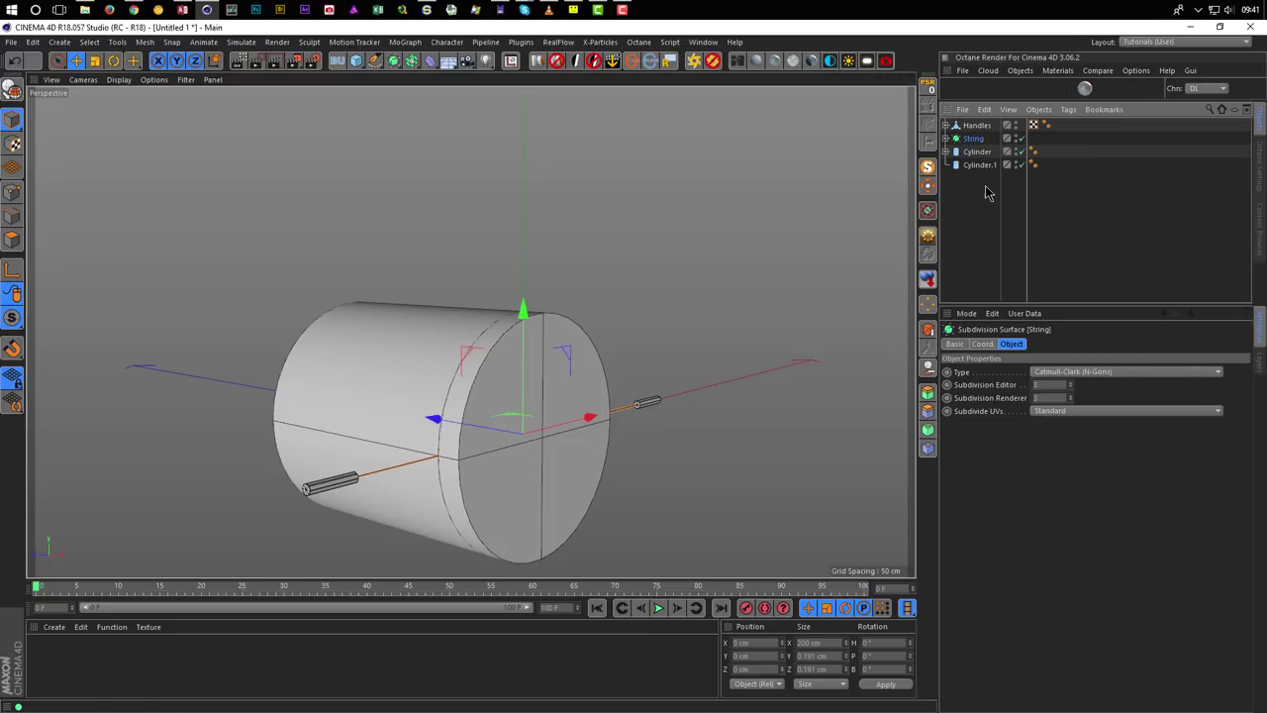
Group Handles and String under a new null named 'String'.
ctrl+click(980, 126)
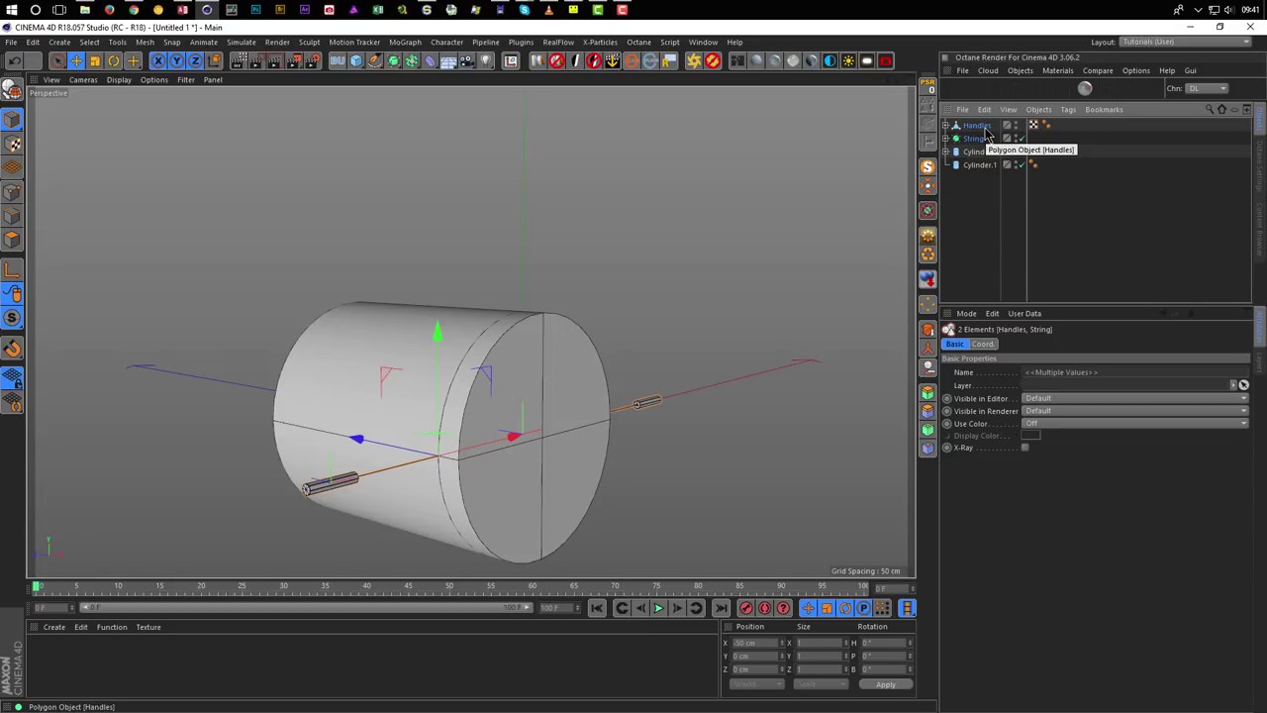
key(alt+g)
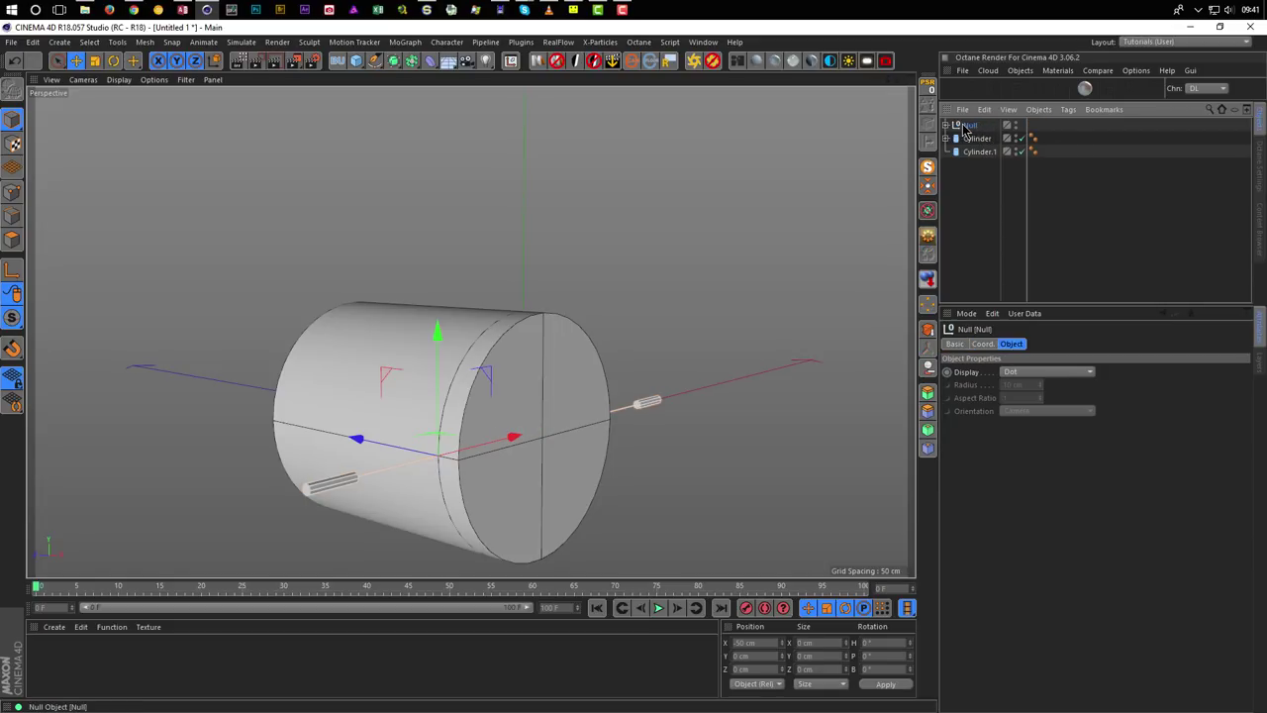
double_click(965, 126)
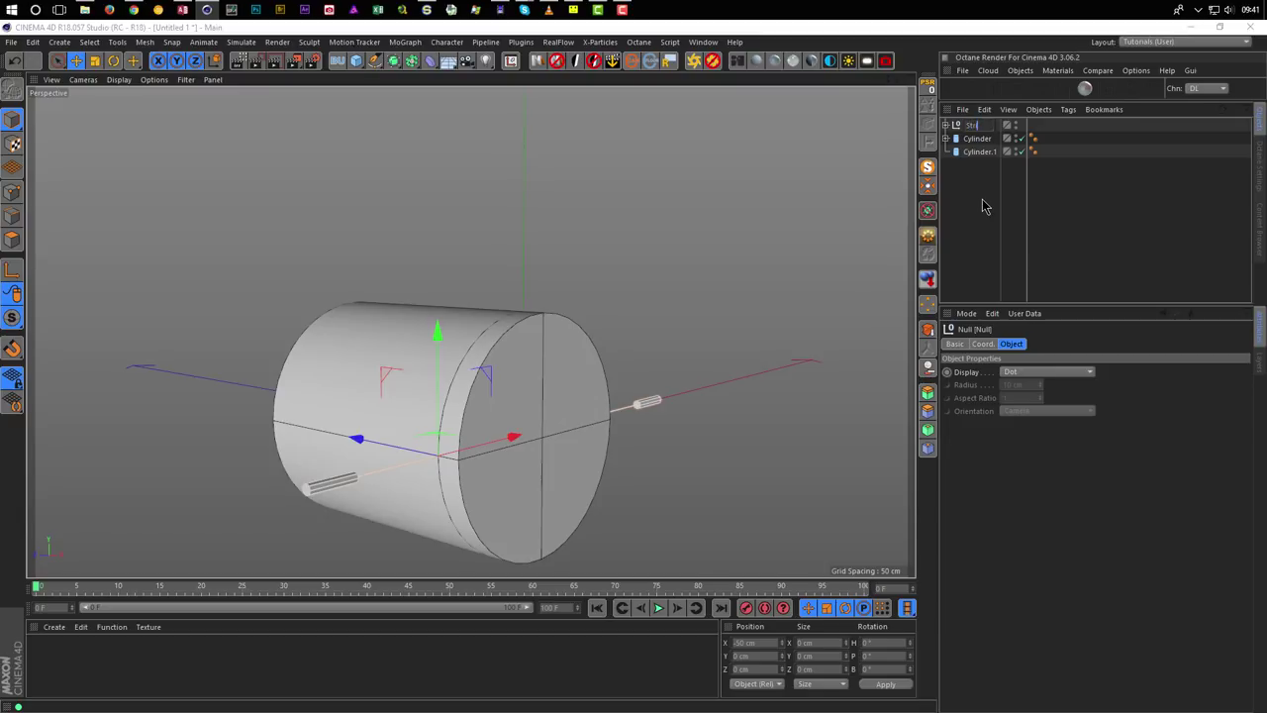
key(Return)
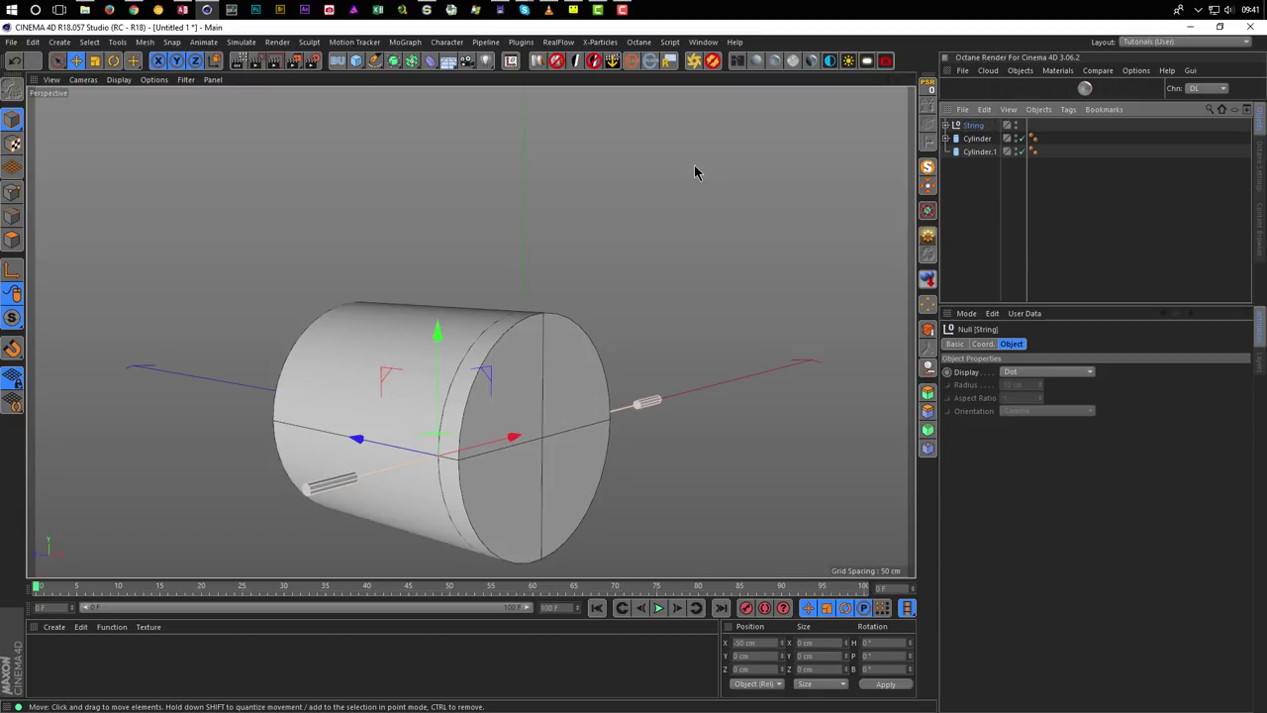
Save the scene as 'string' (string.c4d) in the Desktop Temp folder.
mouse_move(440, 339)
alt+mouse_down()
mouse_move(495, 362)
mouse_move(451, 352)
alt+mouse_up()
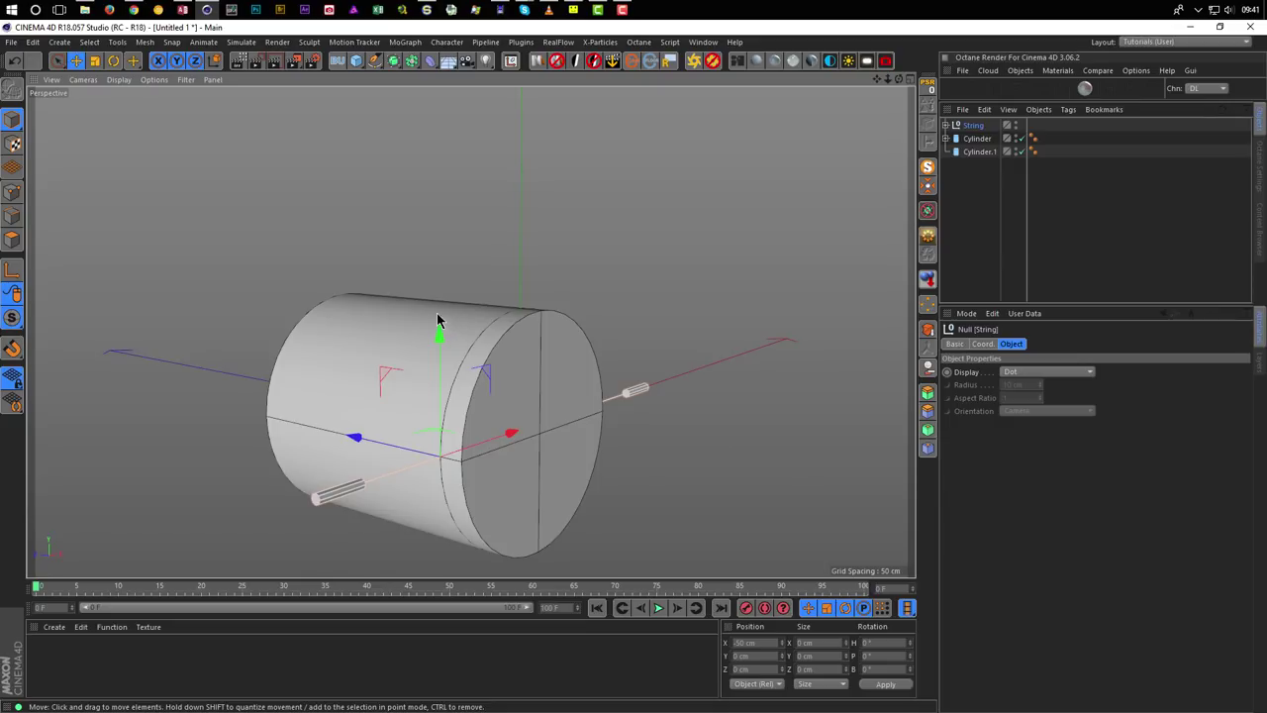
key(ctrl+s)
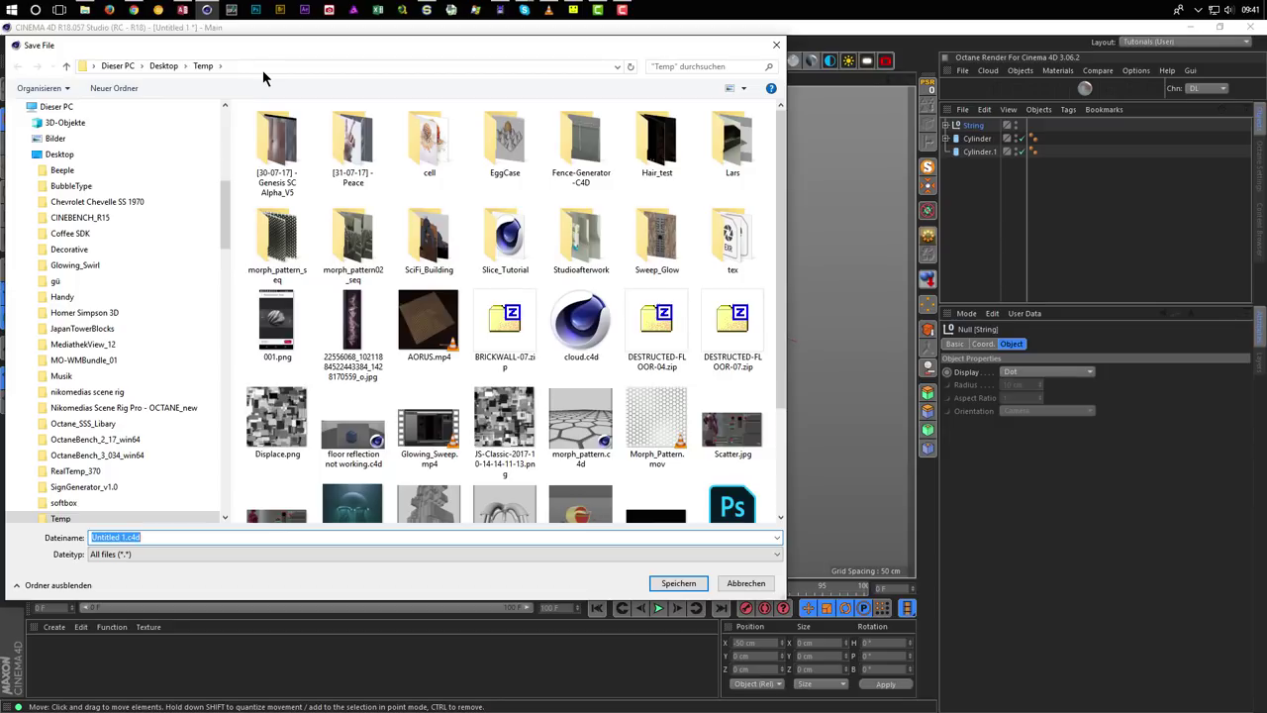
text(string)
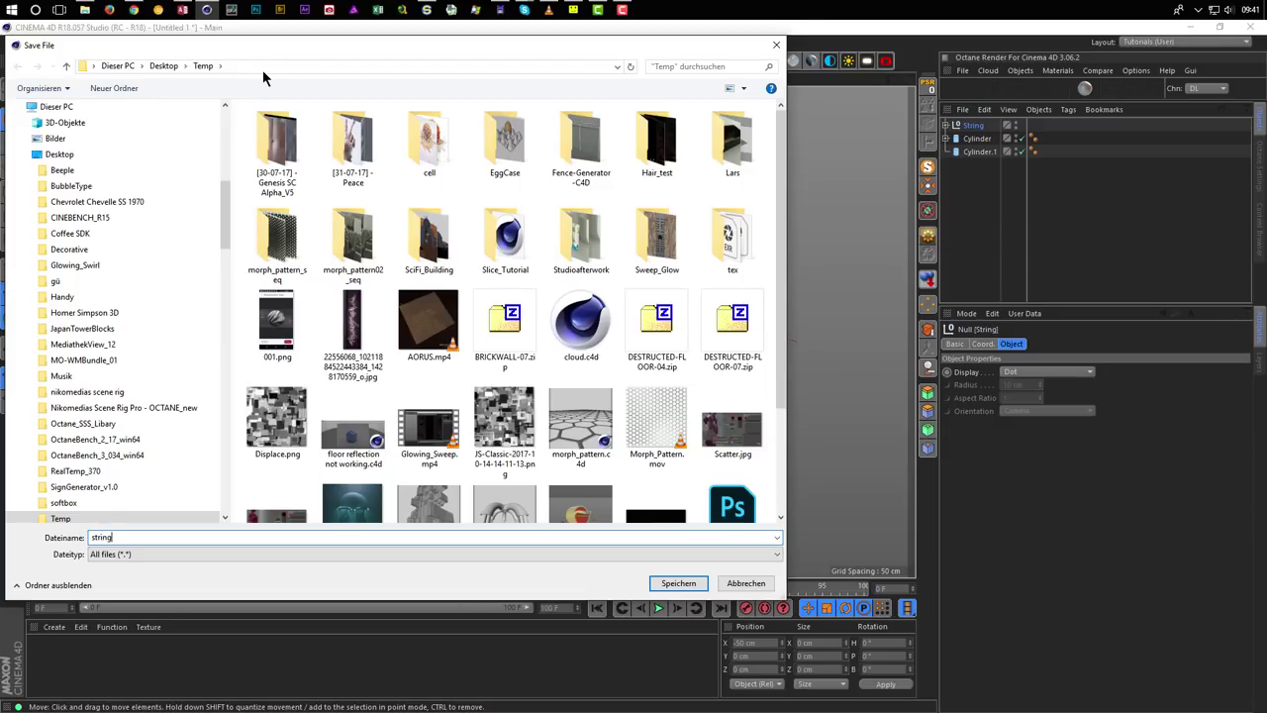
key(Return)
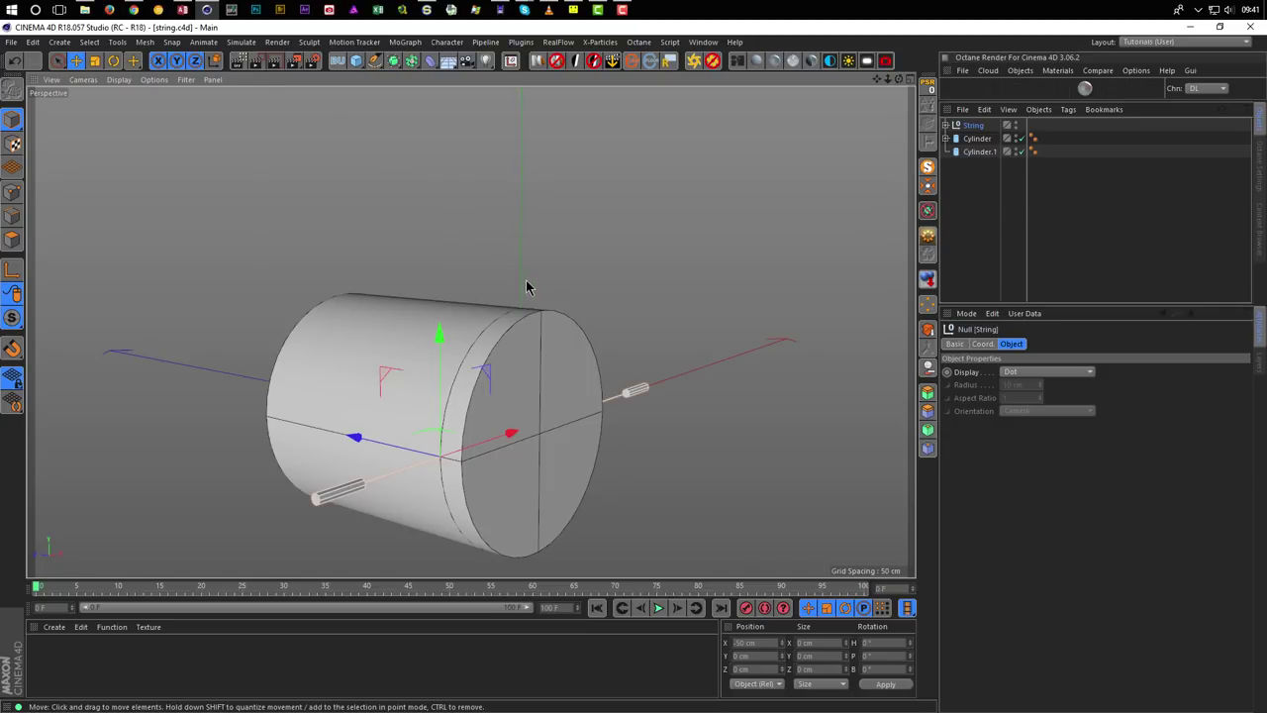
Try moving the String null up and down along Y, then undo the move.
click(438, 330)
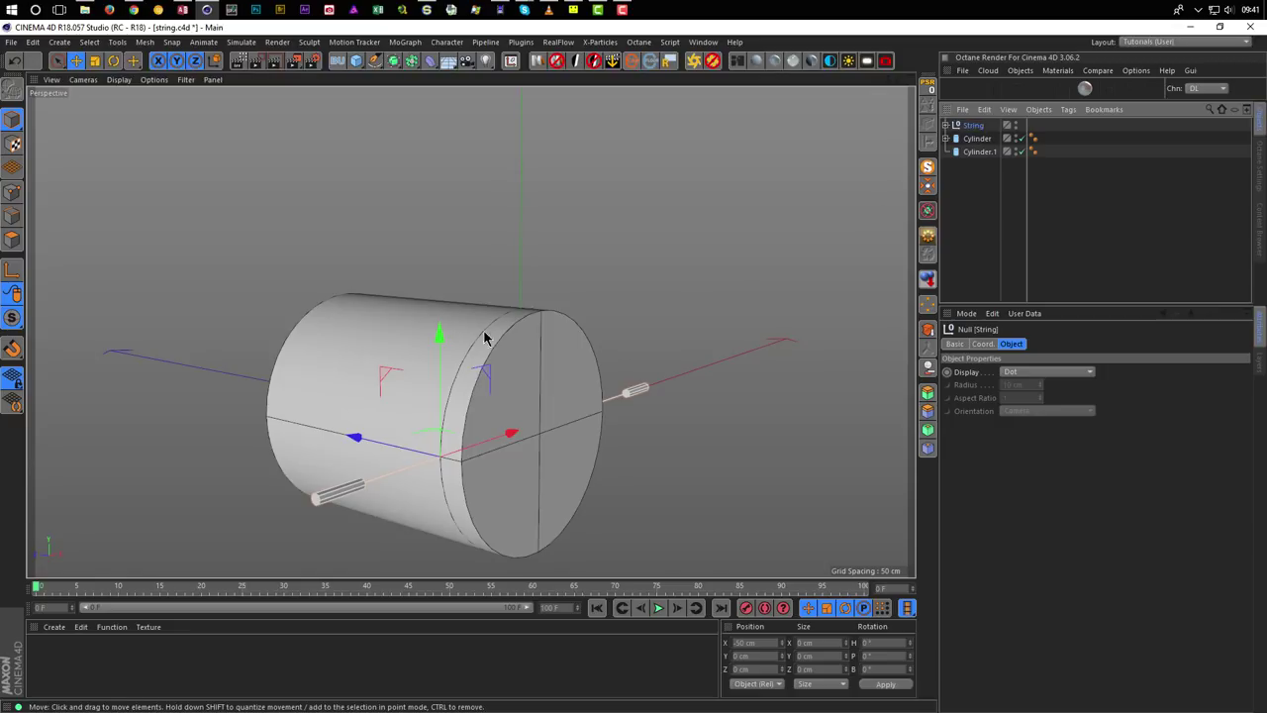
drag(438, 331, 528, 306)
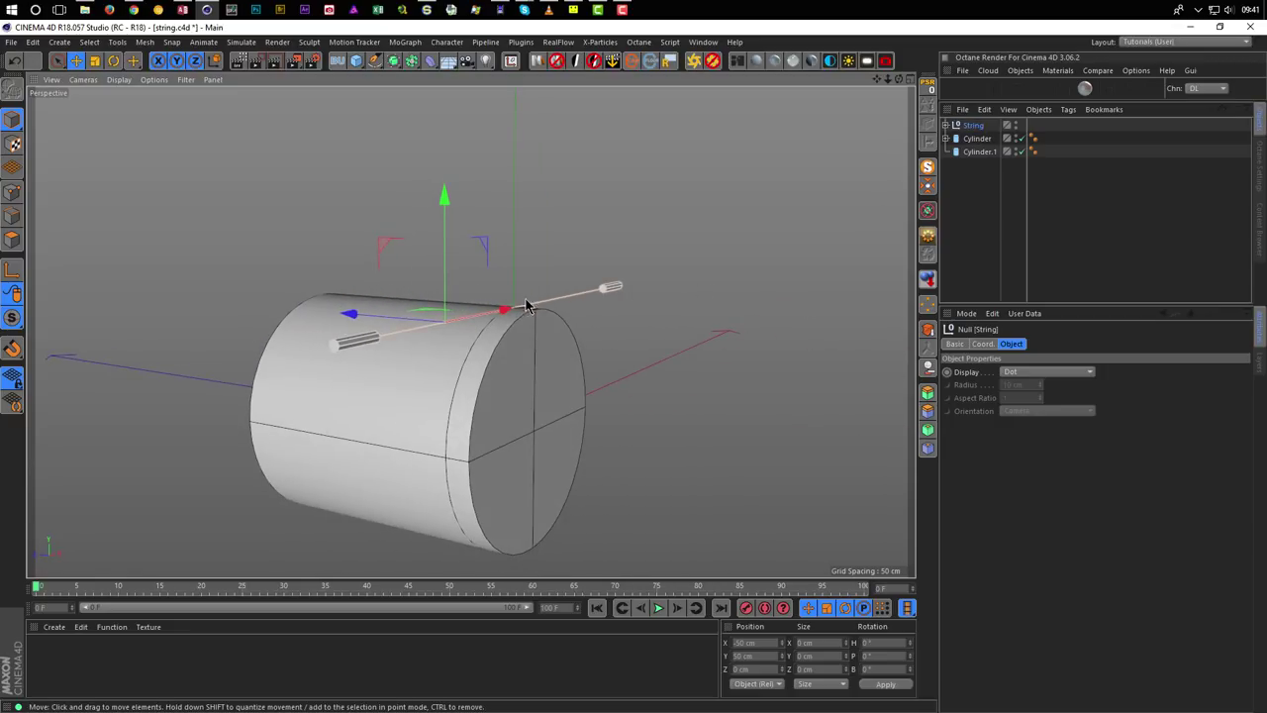
drag(445, 196, 442, 257)
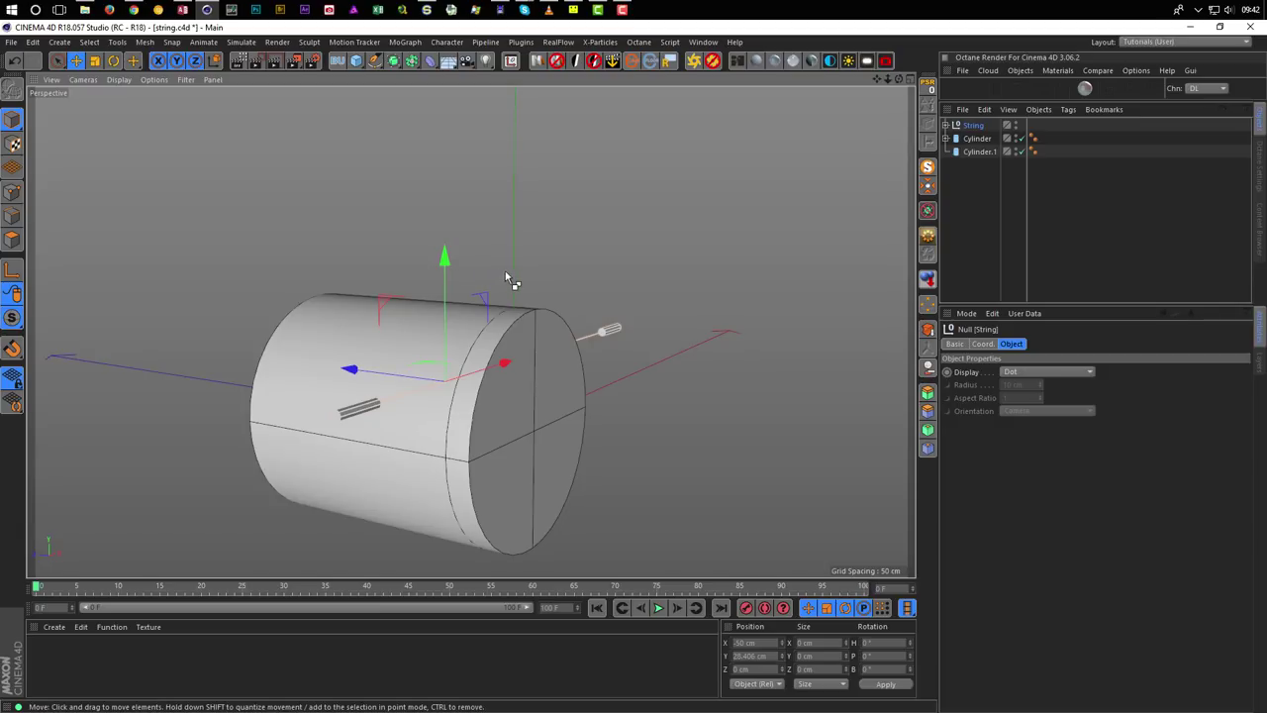
key(ctrl+z)
alt+drag(529, 293, 545, 331)
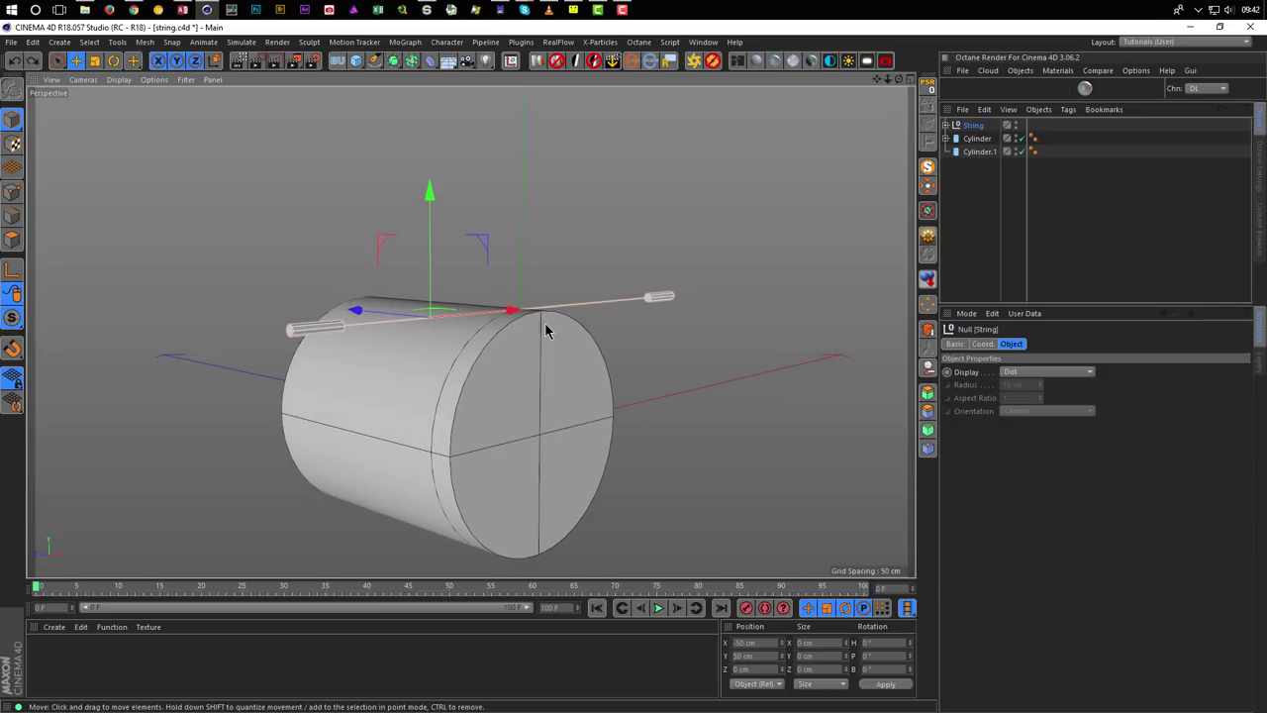
Drop a Bend deformer onto the Cylinder as its child.
drag(985, 189, 980, 143)
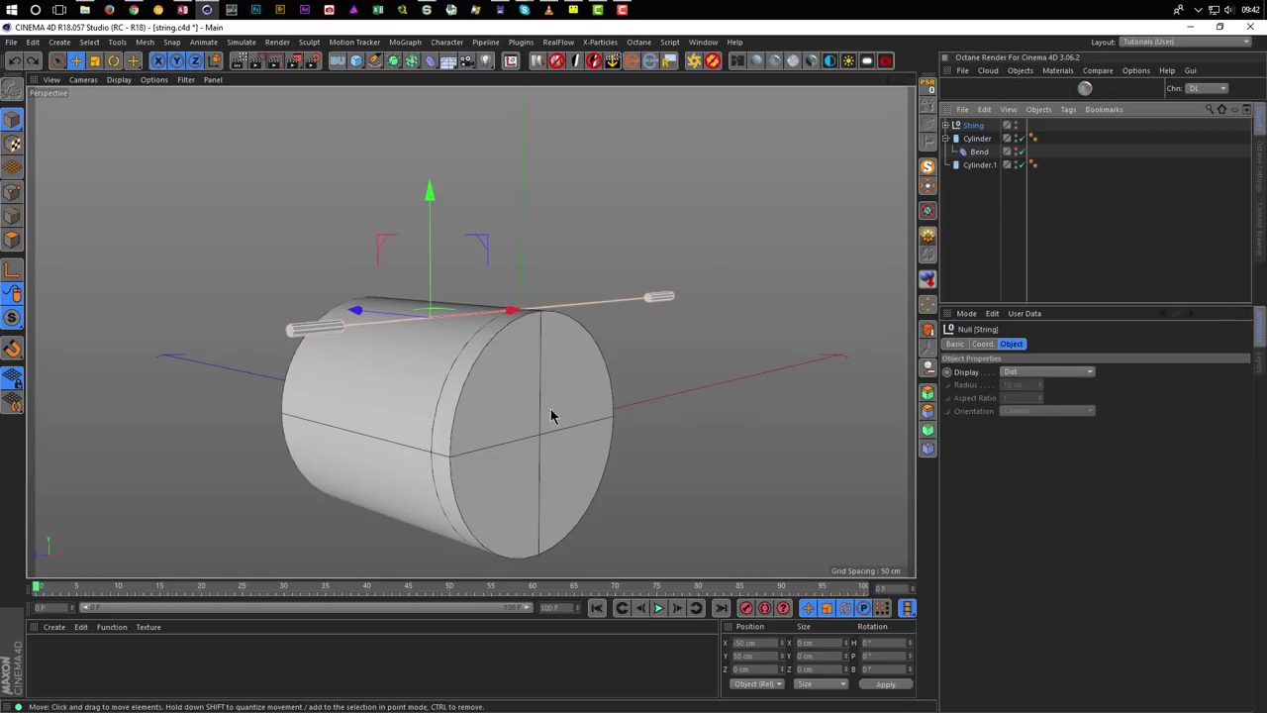
scroll(466, 423, down, 4)
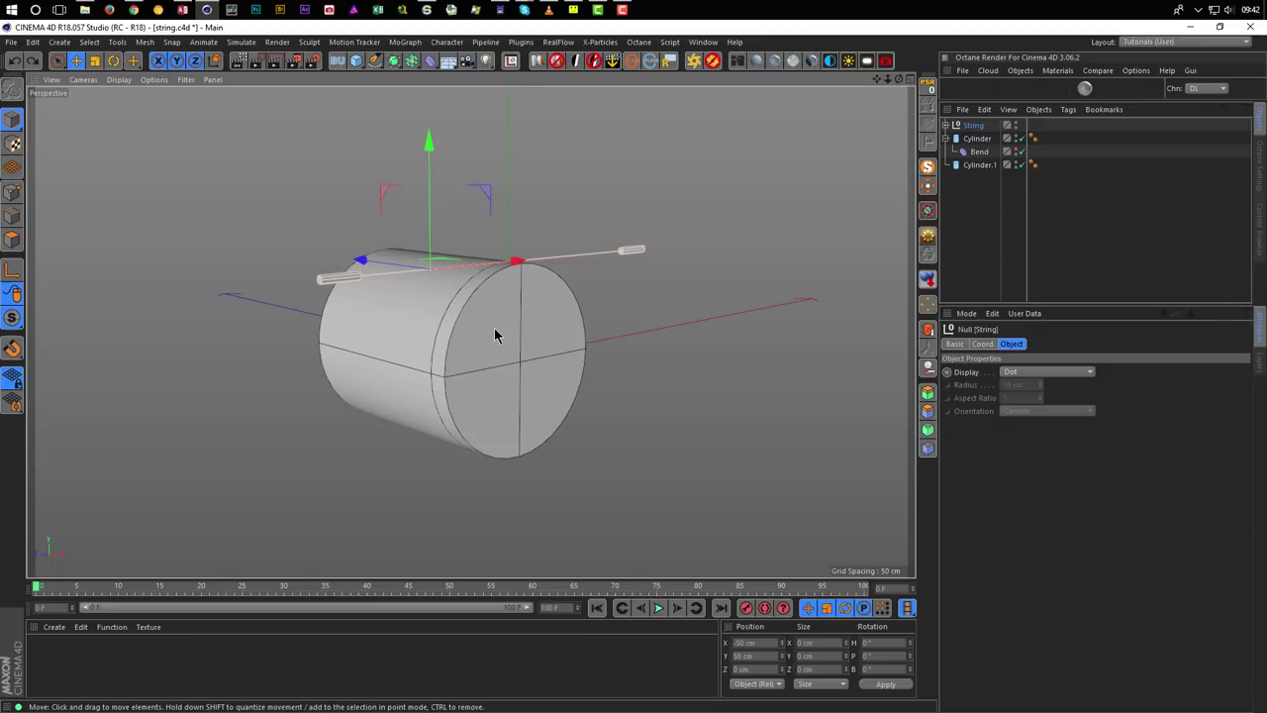
mouse_move(495, 335)
alt+mouse_down()
mouse_move(466, 348)
mouse_move(486, 335)
alt+mouse_up()
scroll(486, 335, up, 2)
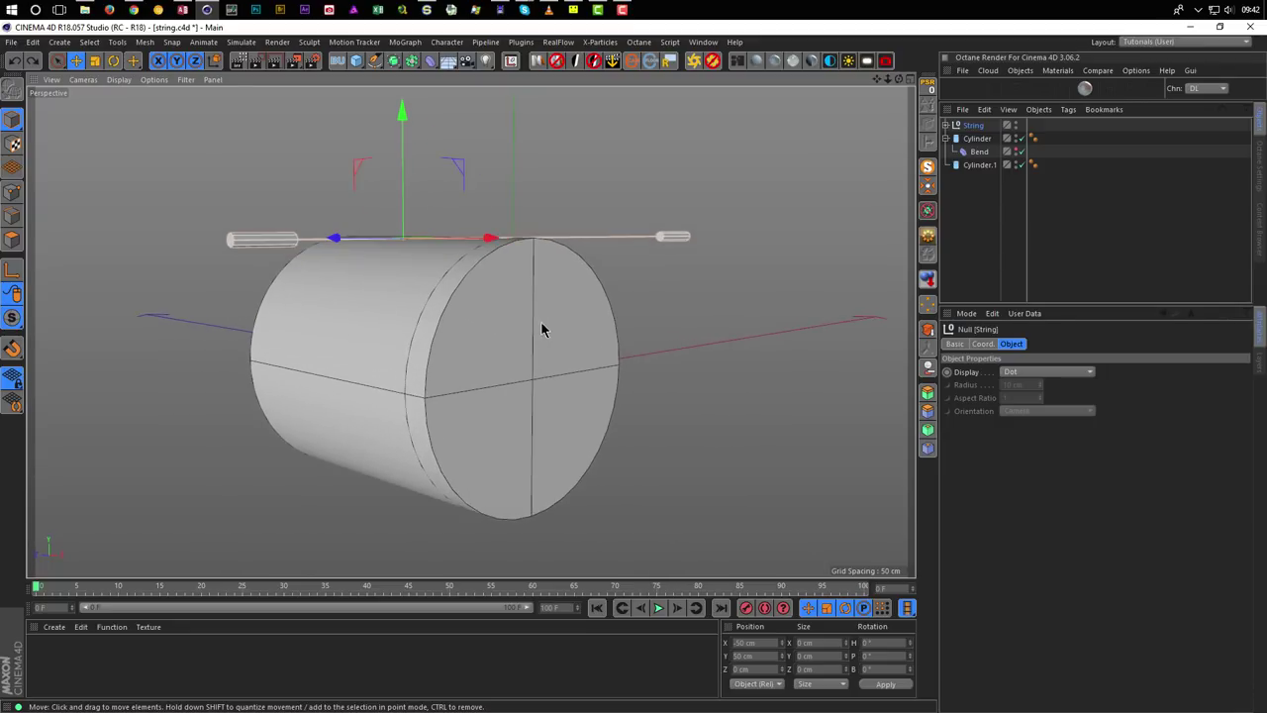
Set the render output width to 720 for a square 720 × 720 image.
click(316, 62)
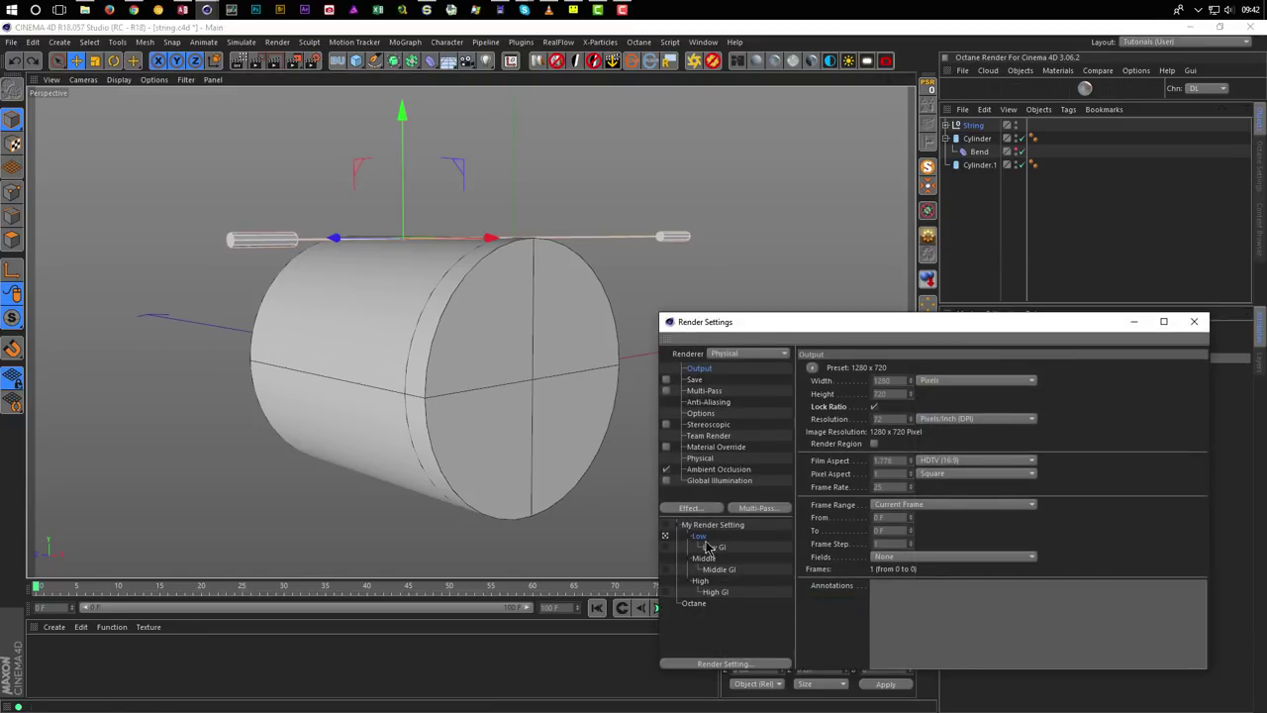
double_click(875, 380)
text(720)
key(Return)
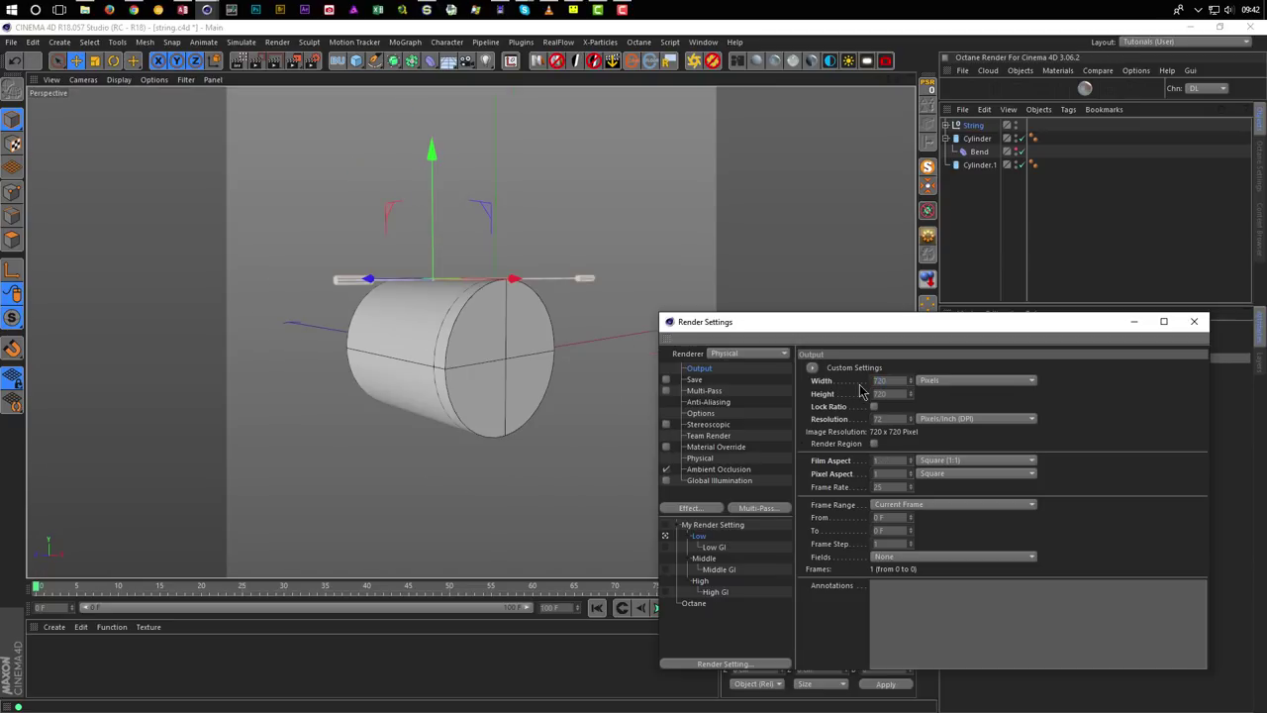
click(1194, 321)
scroll(497, 346, up, 5)
alt+drag(497, 346, 440, 329)
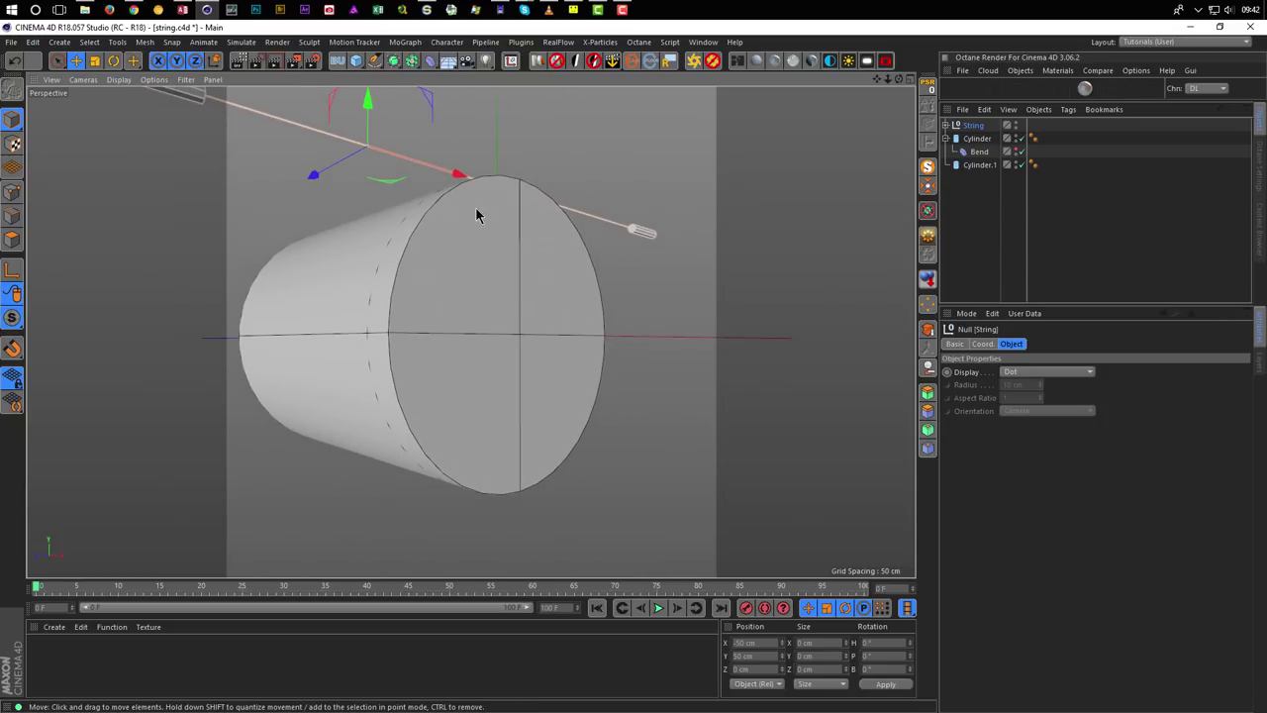
Move the Bend deformer along Y on the cylinder, checking it in the Left view.
click(973, 153)
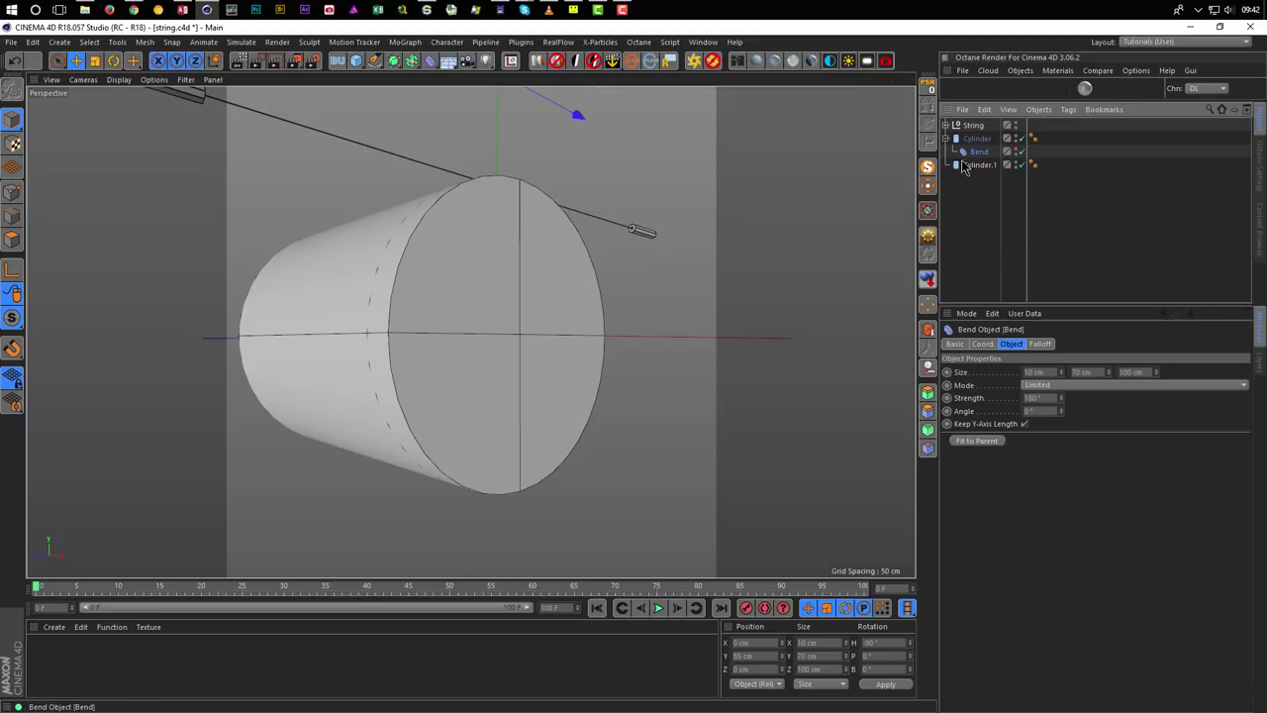
click(609, 205)
alt+drag(594, 260, 524, 221)
drag(497, 99, 495, 149)
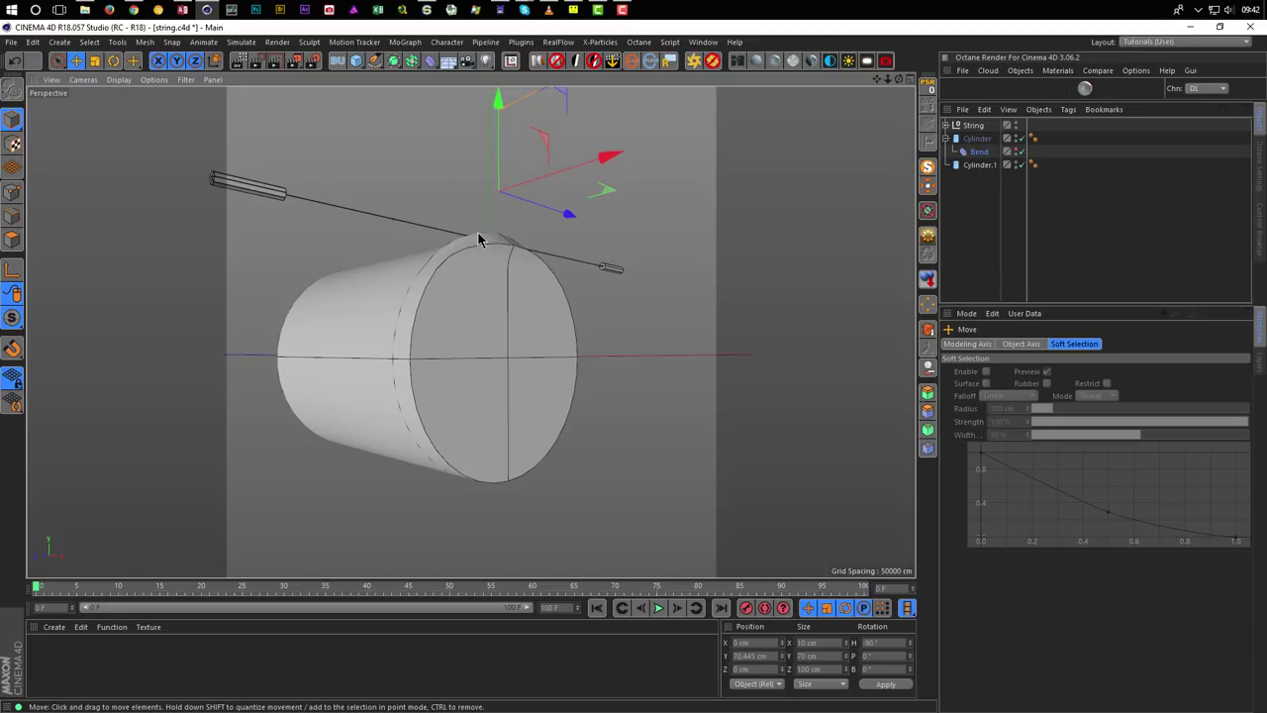
middle_click(385, 506)
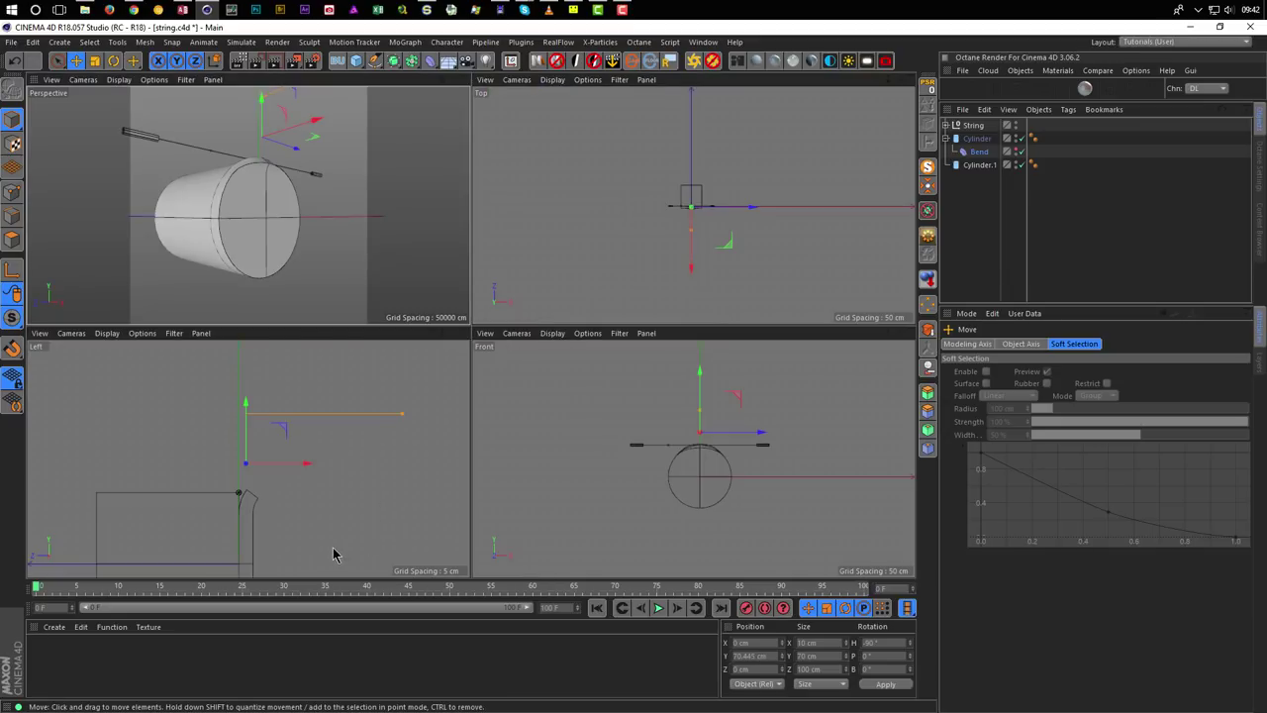
middle_click(337, 480)
scroll(480, 410, up, 2)
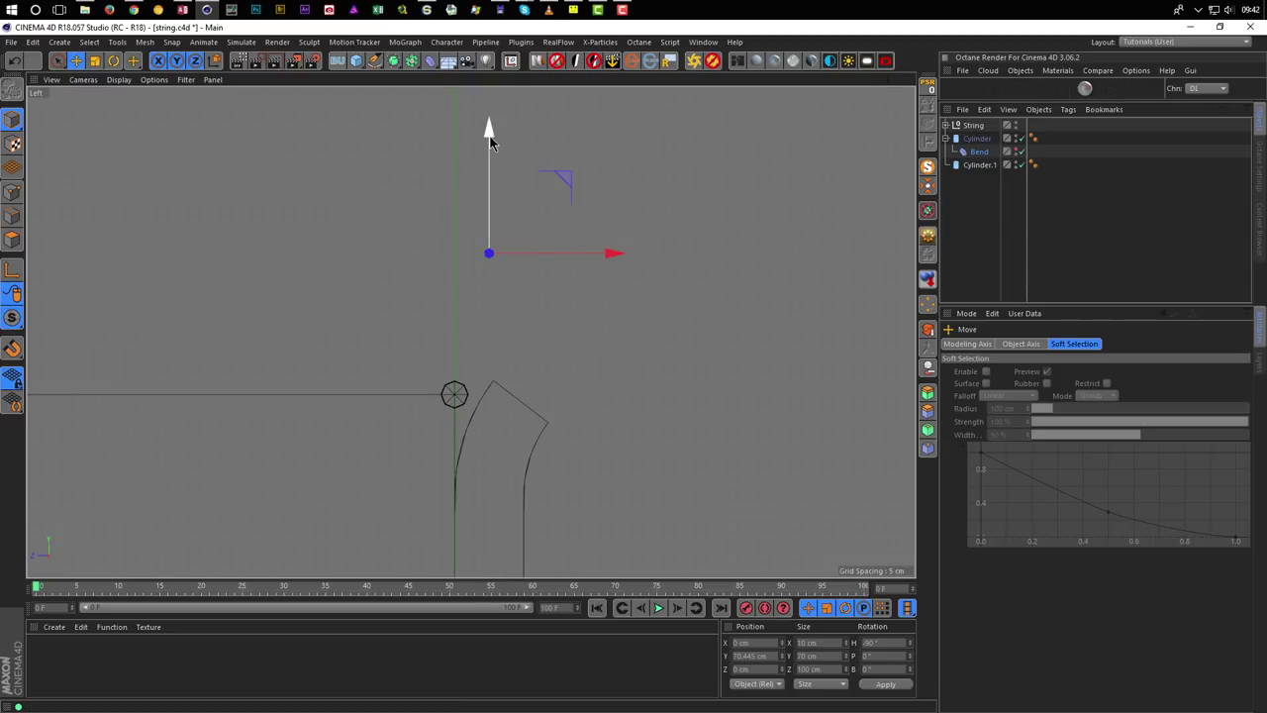
drag(489, 138, 489, 202)
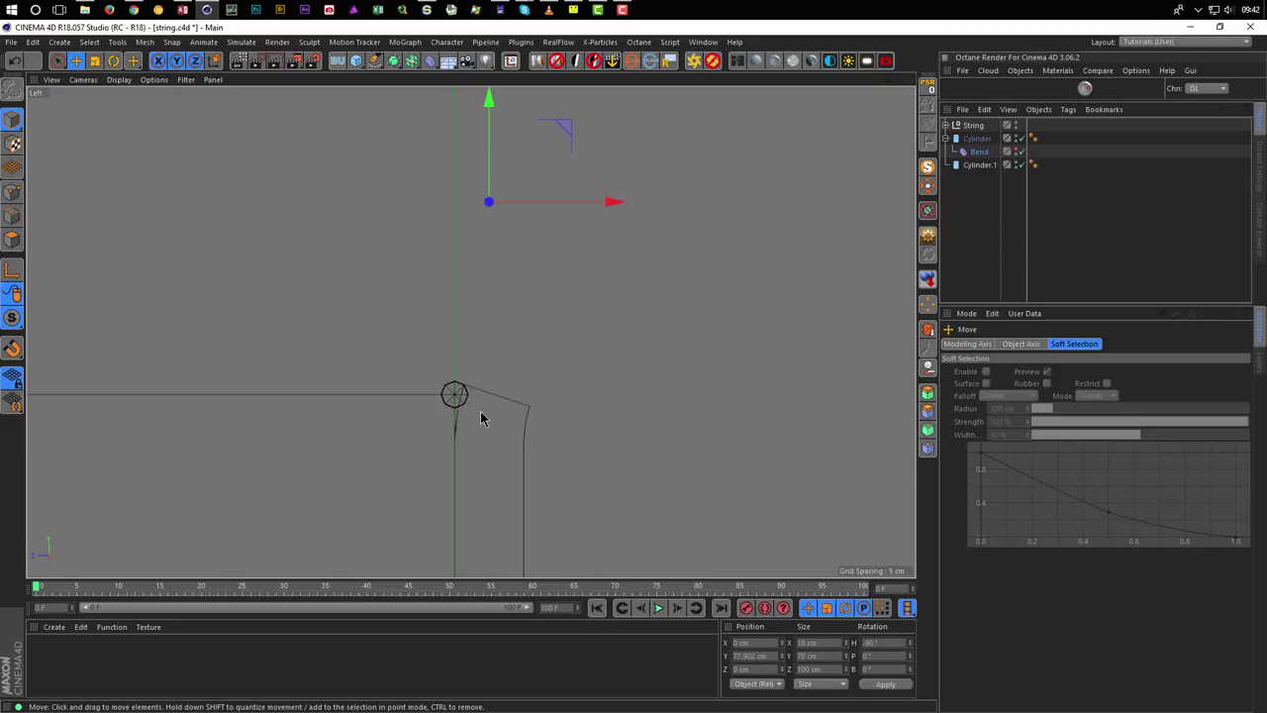
middle_click(484, 321)
middle_click(359, 274)
alt+drag(442, 336, 504, 327)
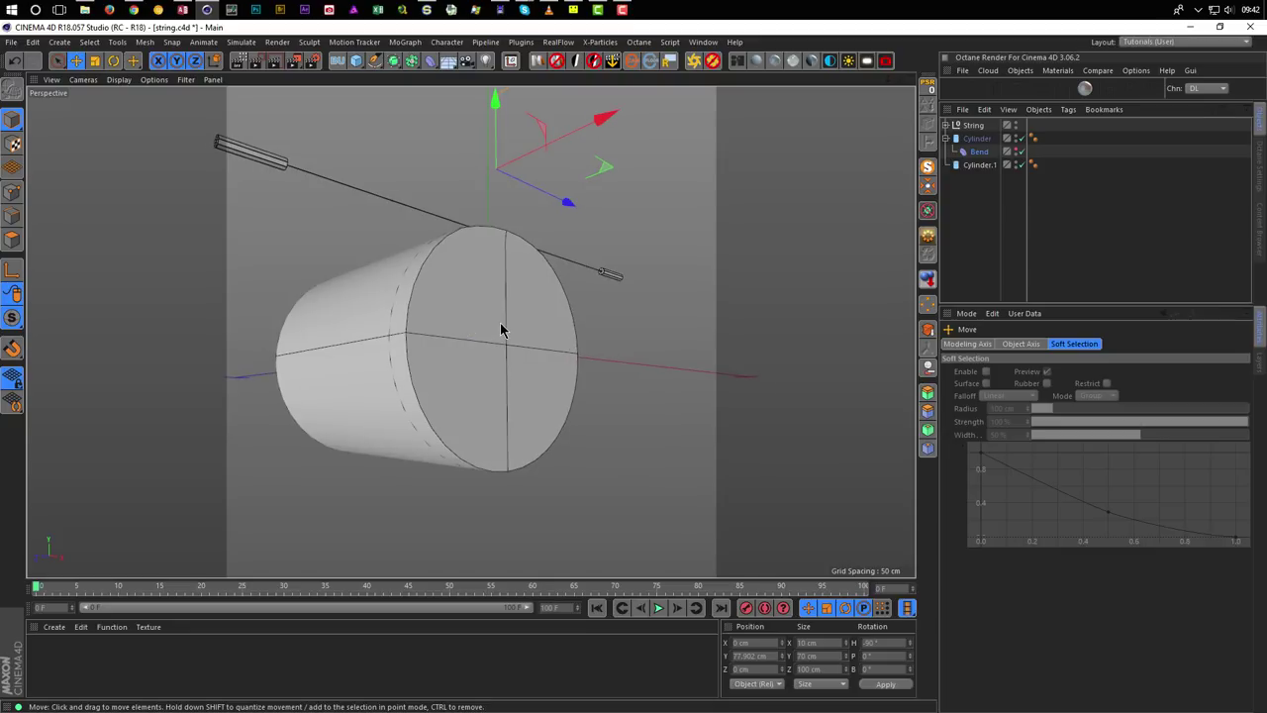
Enter 85 cm as the Bend deformer's Position Y.
click(499, 113)
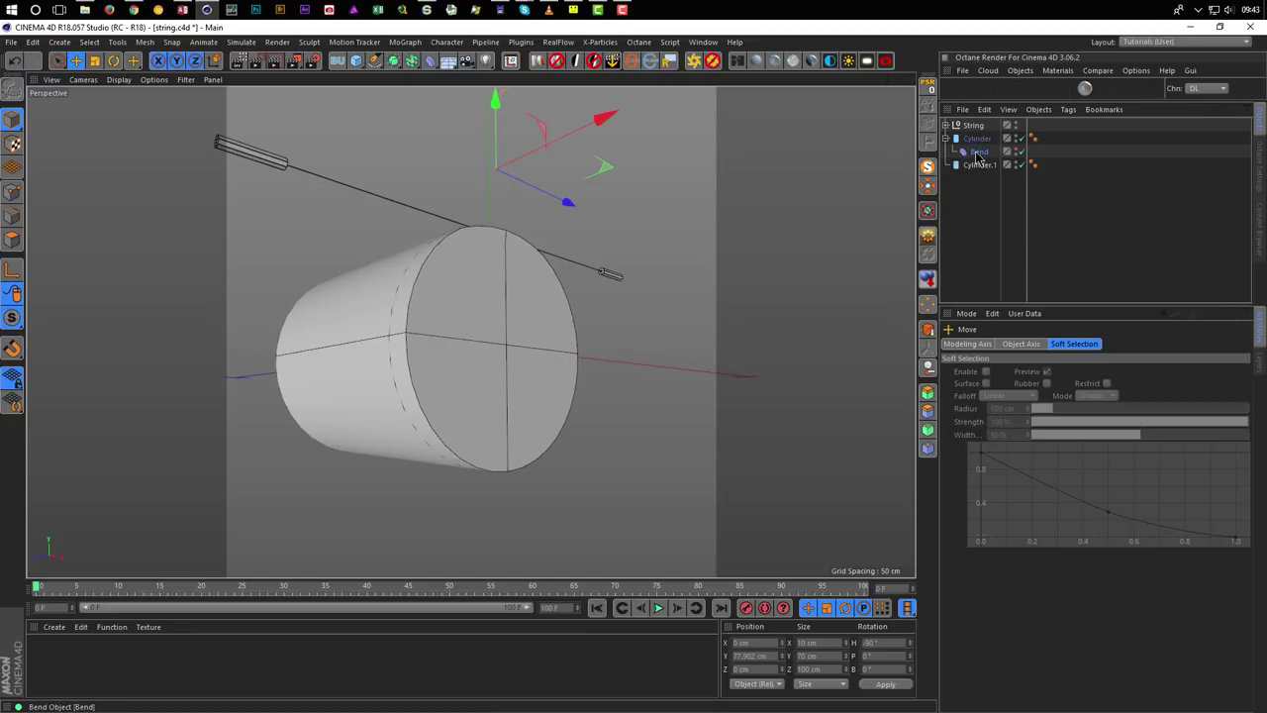
click(753, 655)
double_click(749, 656)
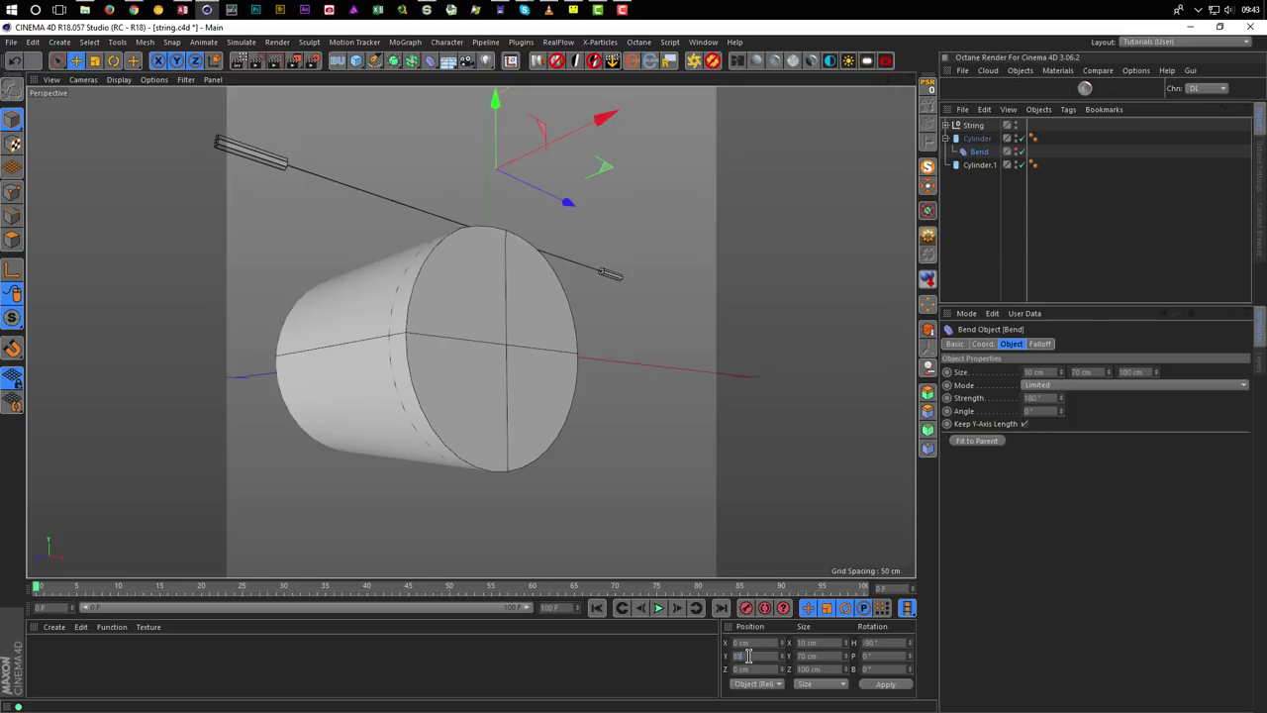
key(Return)
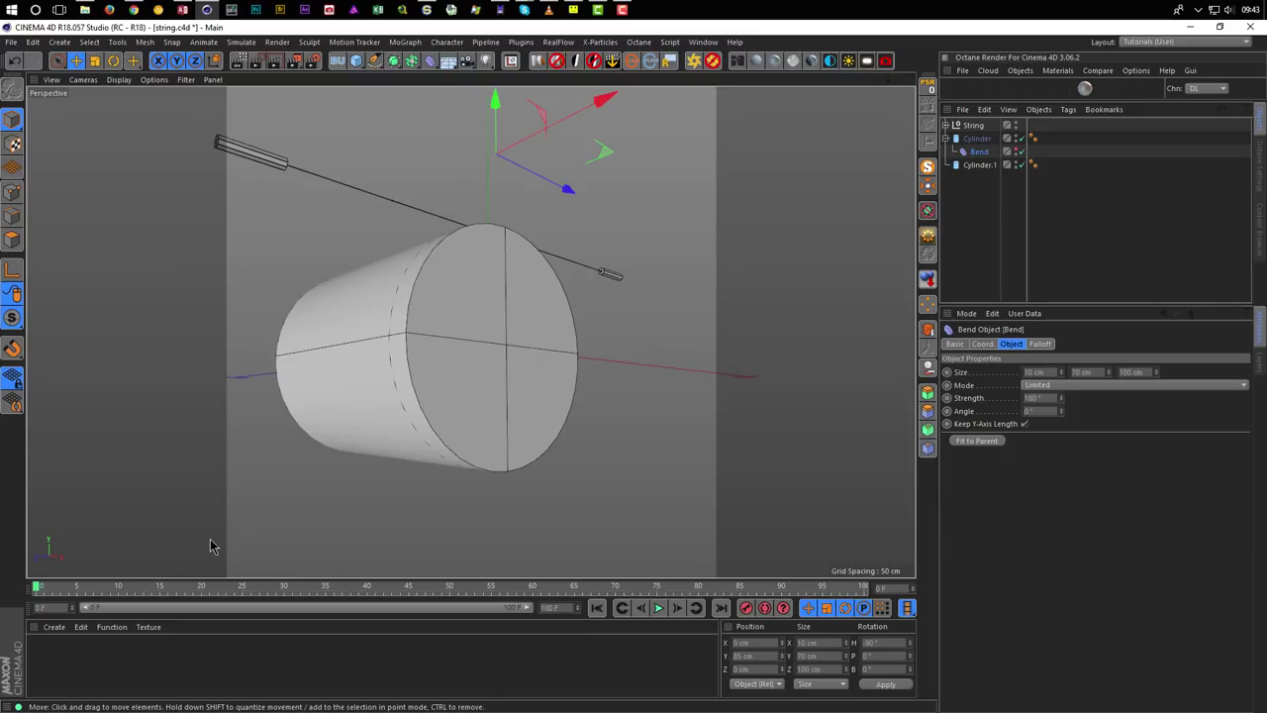
Drag the String null below the cylinder and keyframe its Position Y.
click(973, 124)
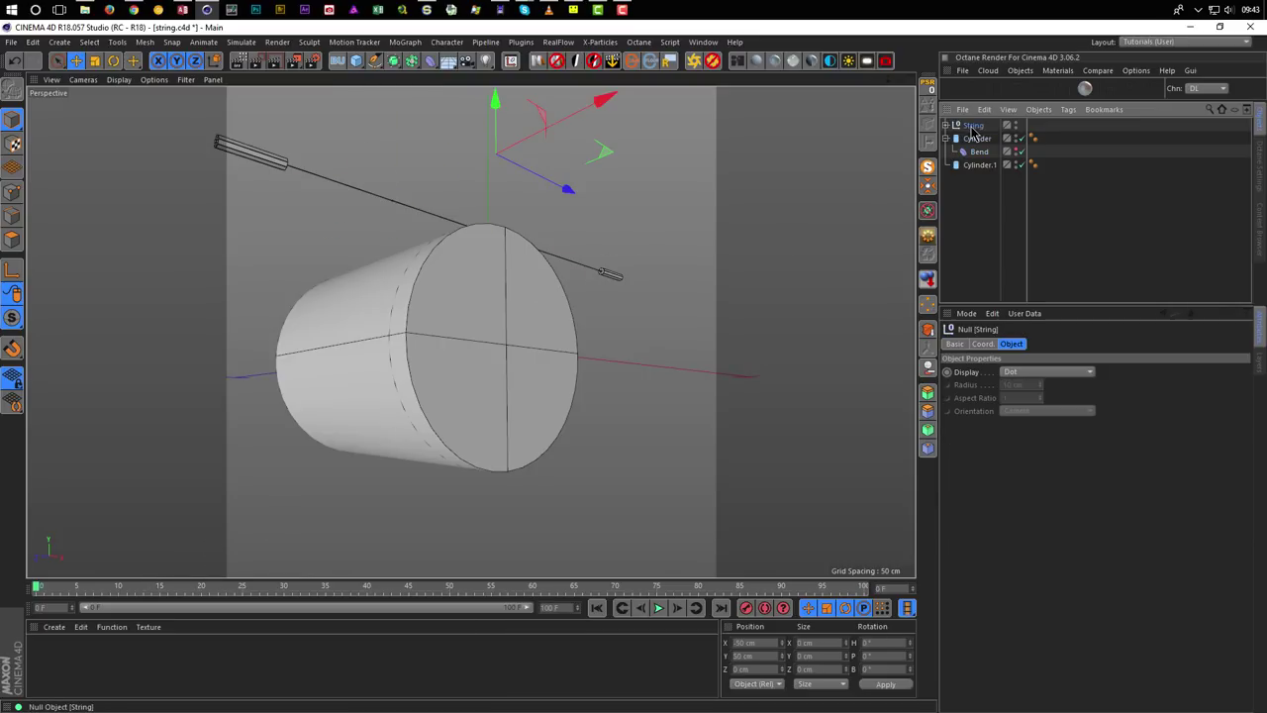
click(981, 344)
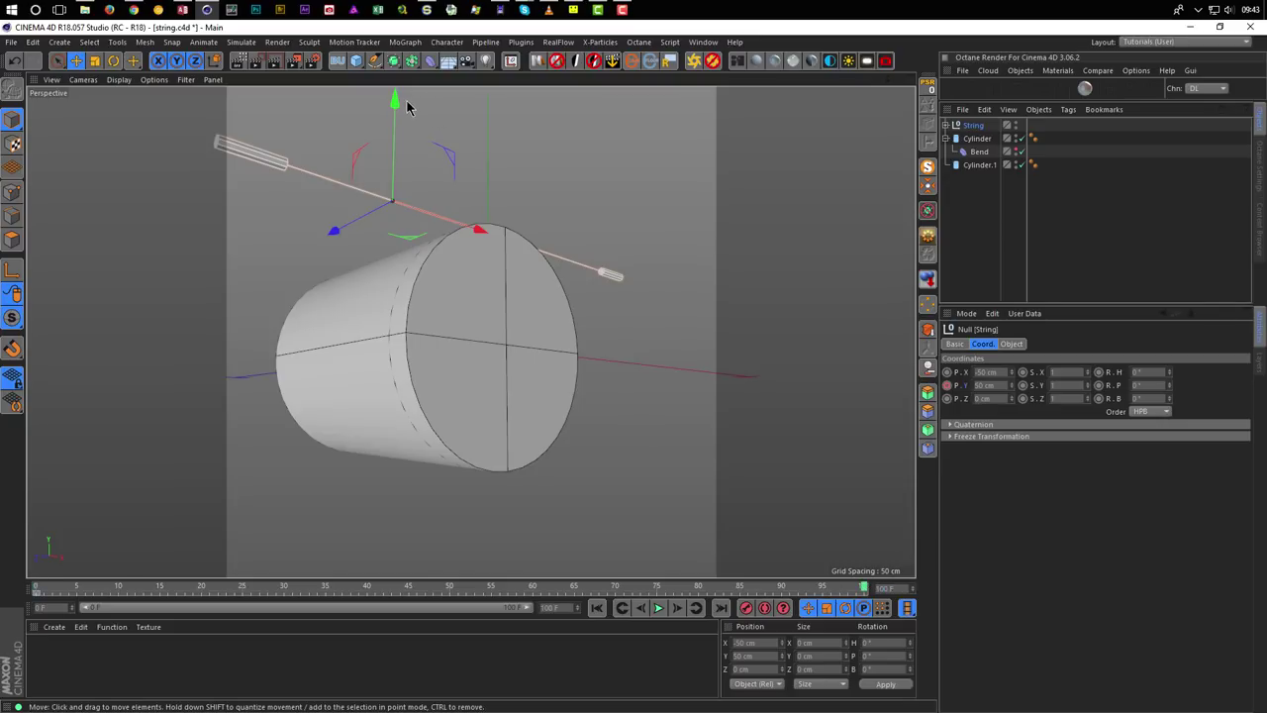
drag(393, 100, 362, 519)
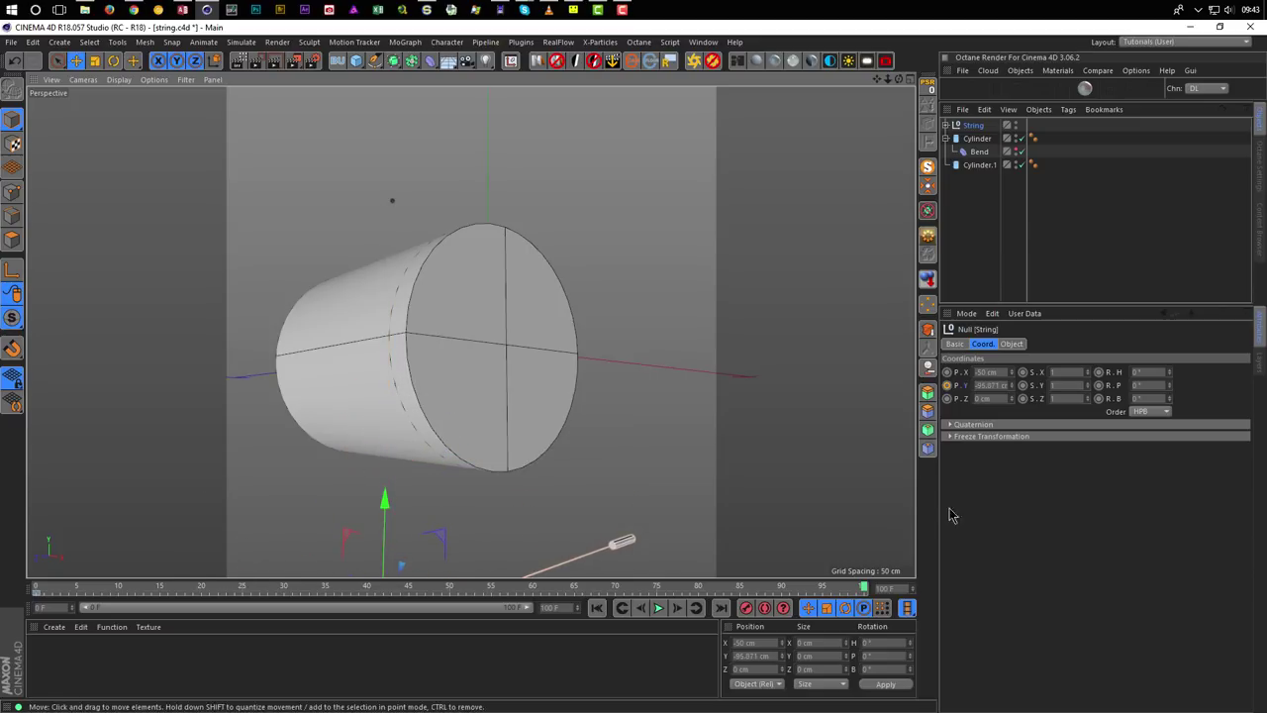
click(946, 385)
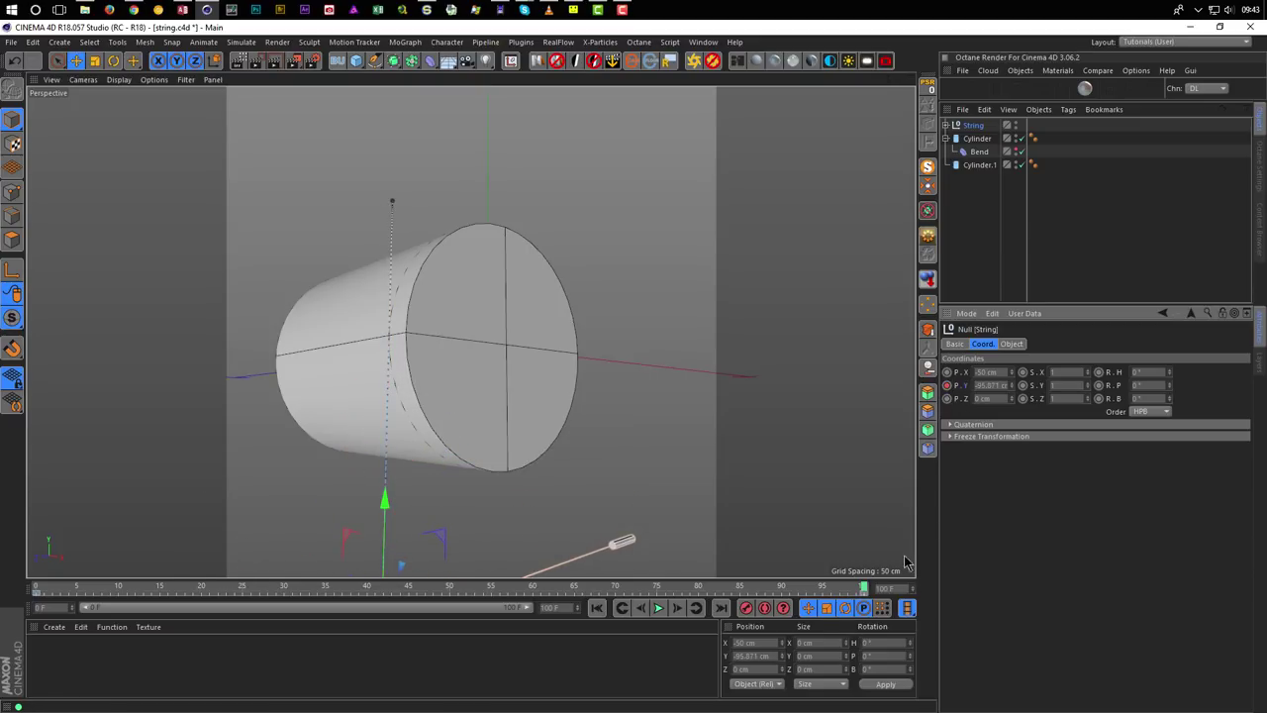
Play back the drop from frame 0, then open the Position Y F-curve.
click(597, 608)
click(657, 608)
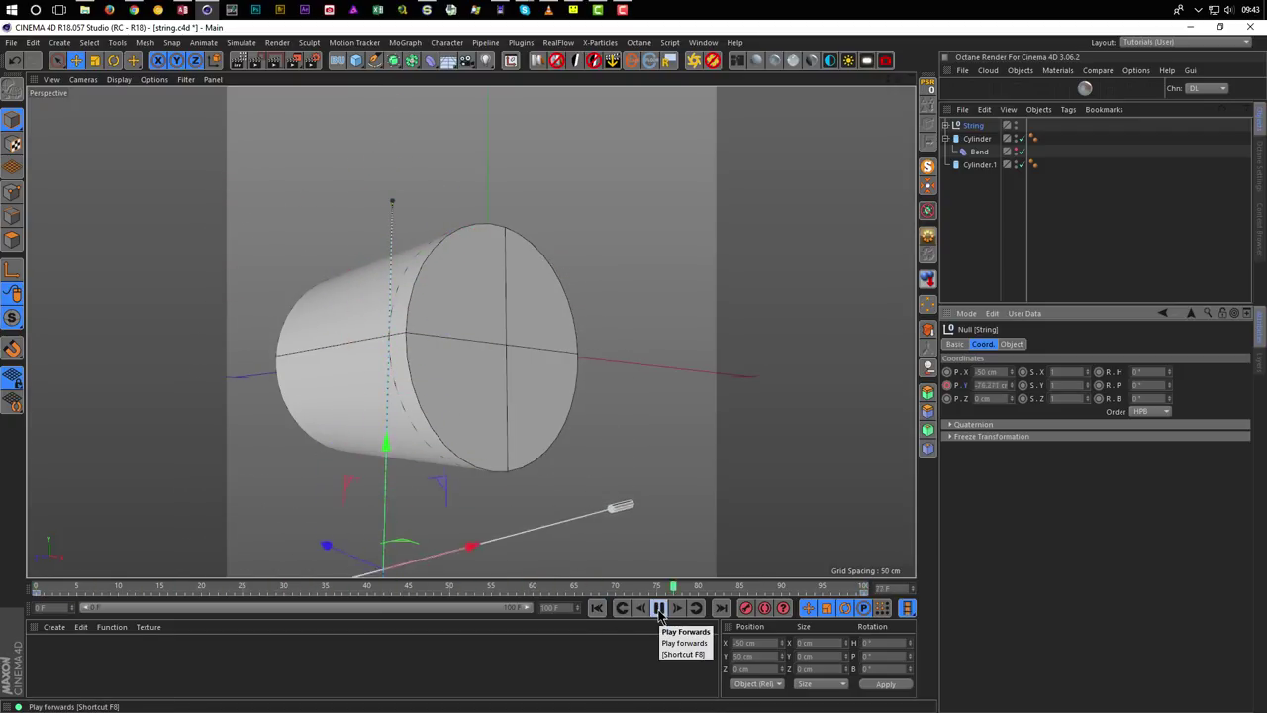
click(659, 613)
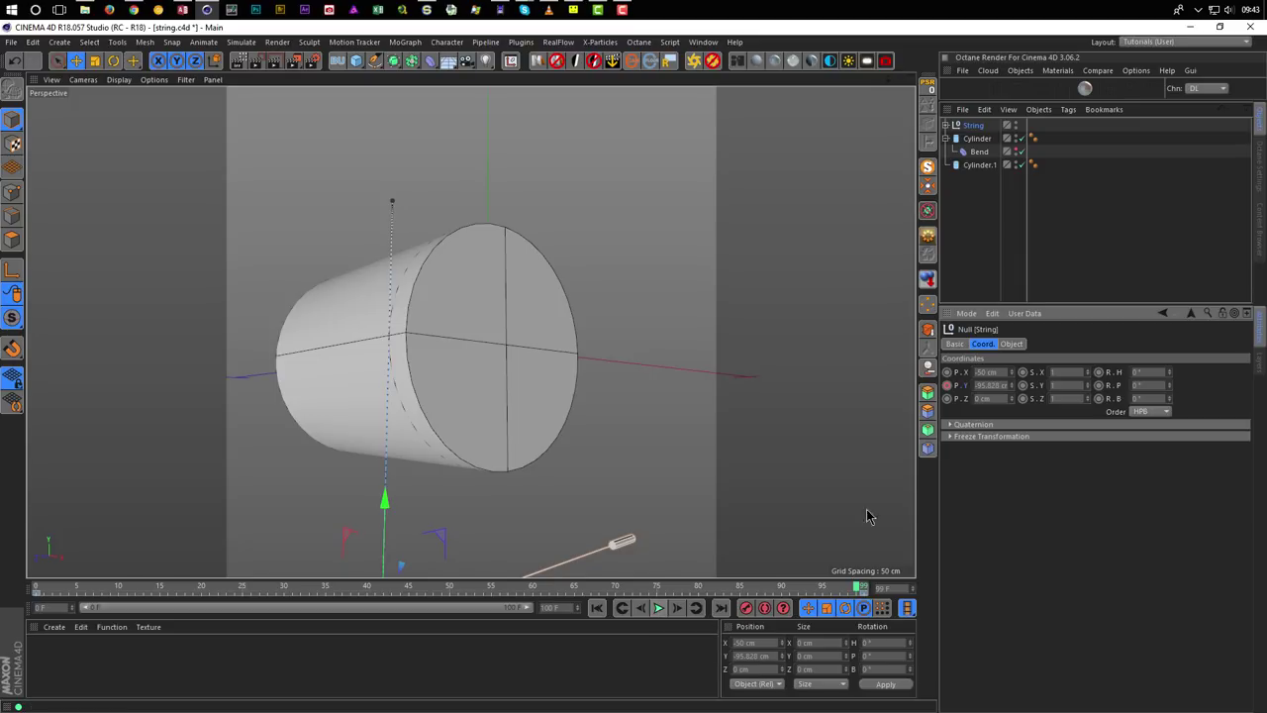
right_click(965, 394)
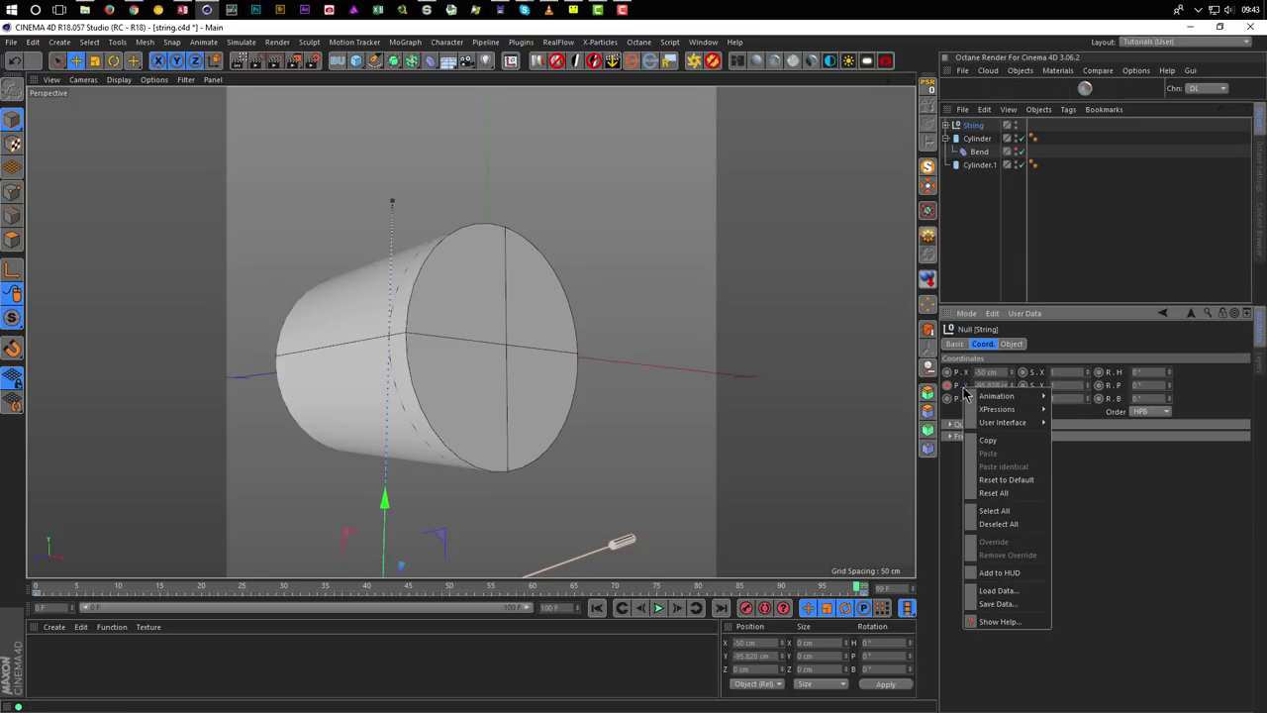
mouse_move(1000, 396)
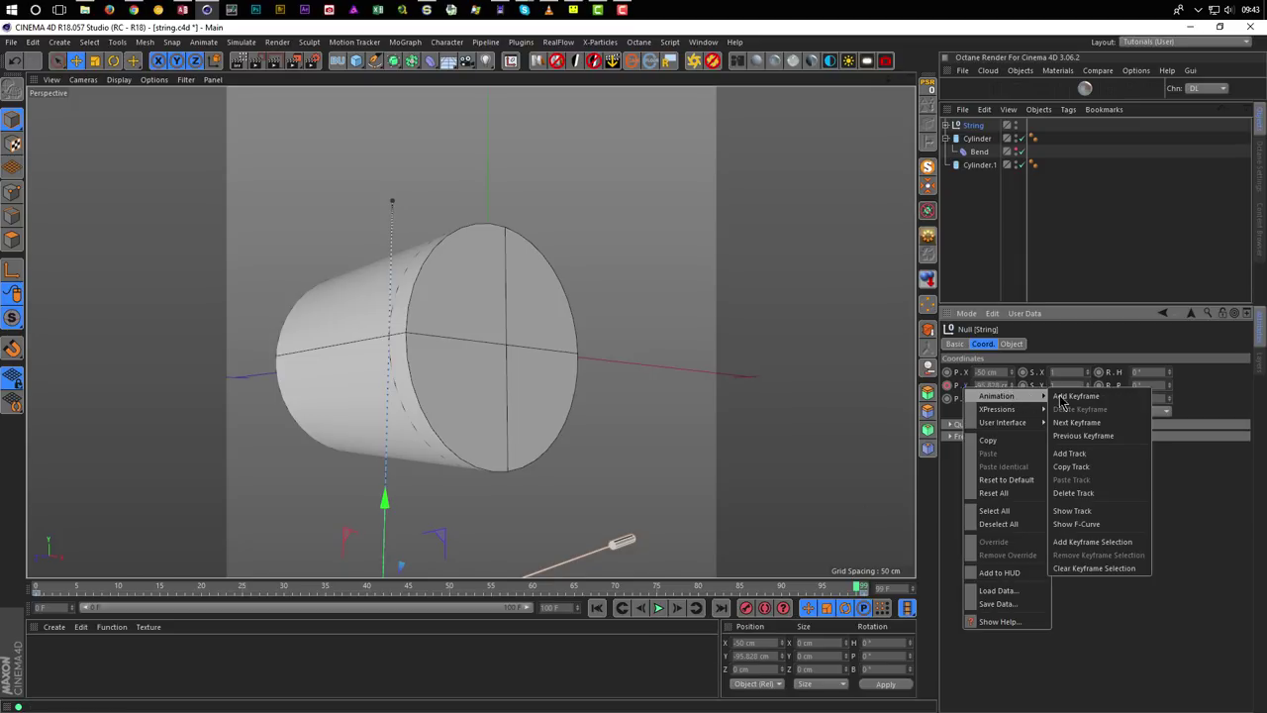
click(1076, 524)
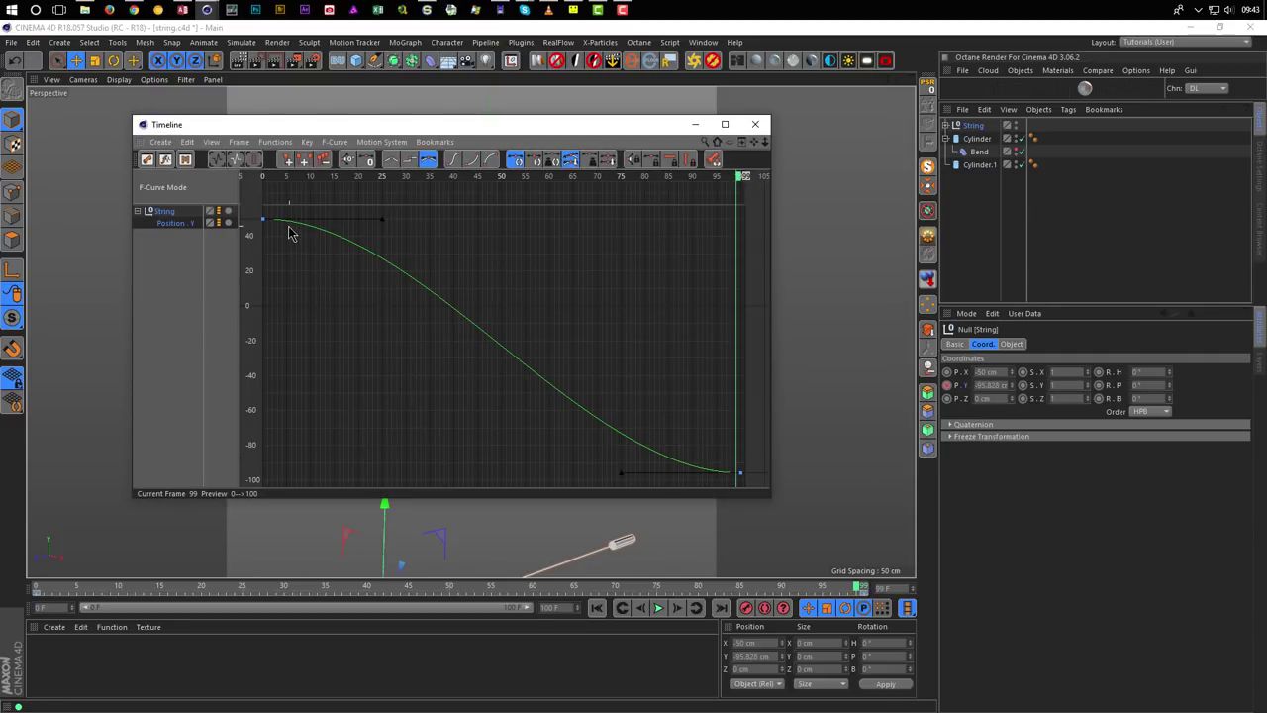
Make the string's drop linear and set project key interpolation to Linear with Overdub on.
click(391, 164)
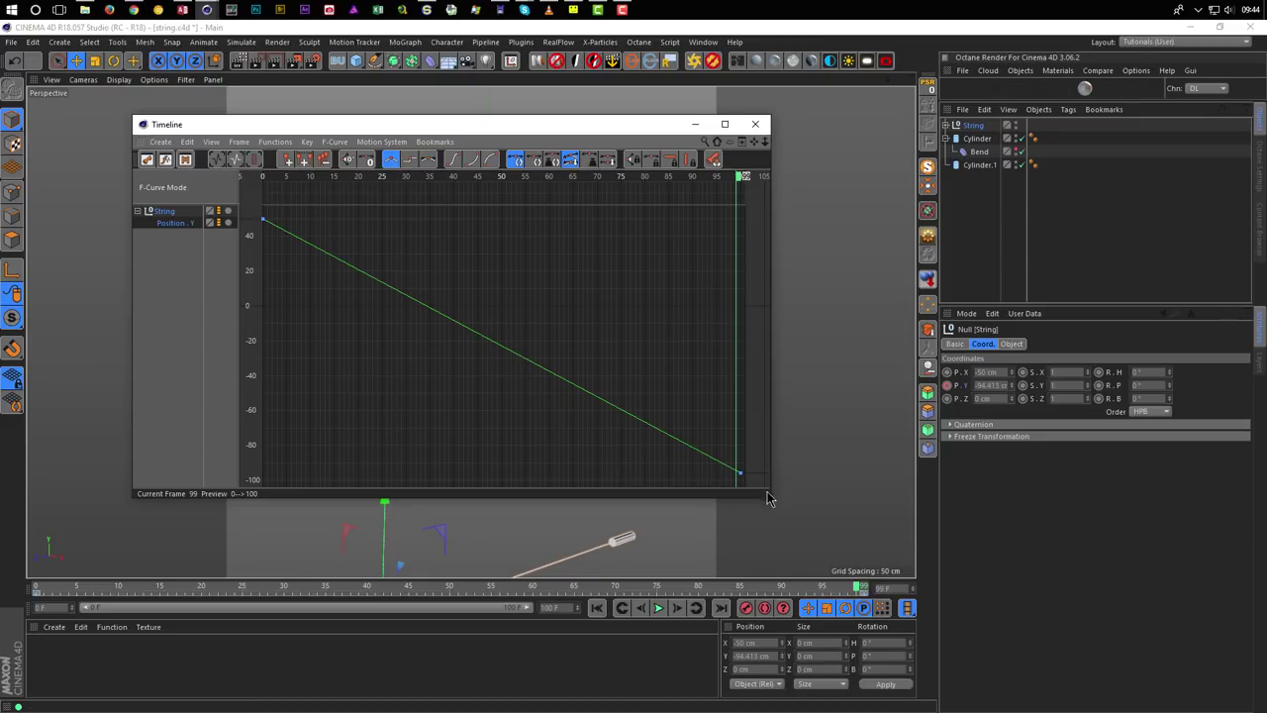
click(755, 124)
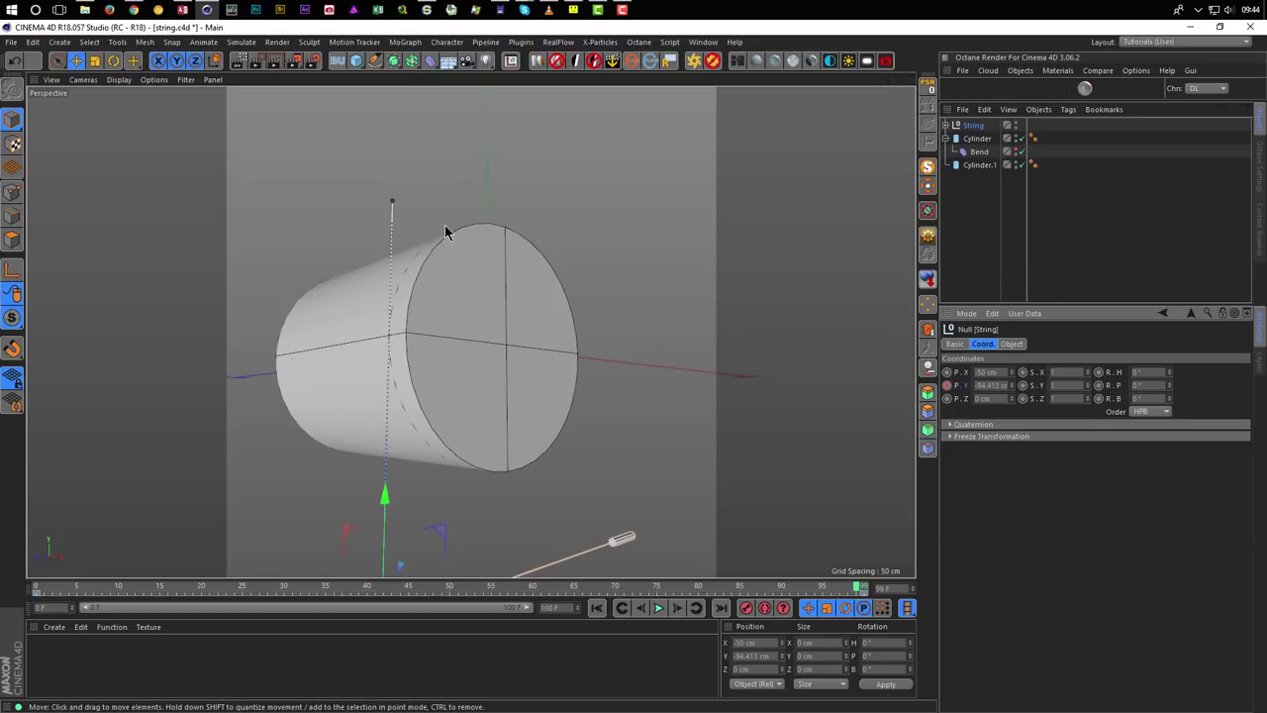
key(ctrl+d)
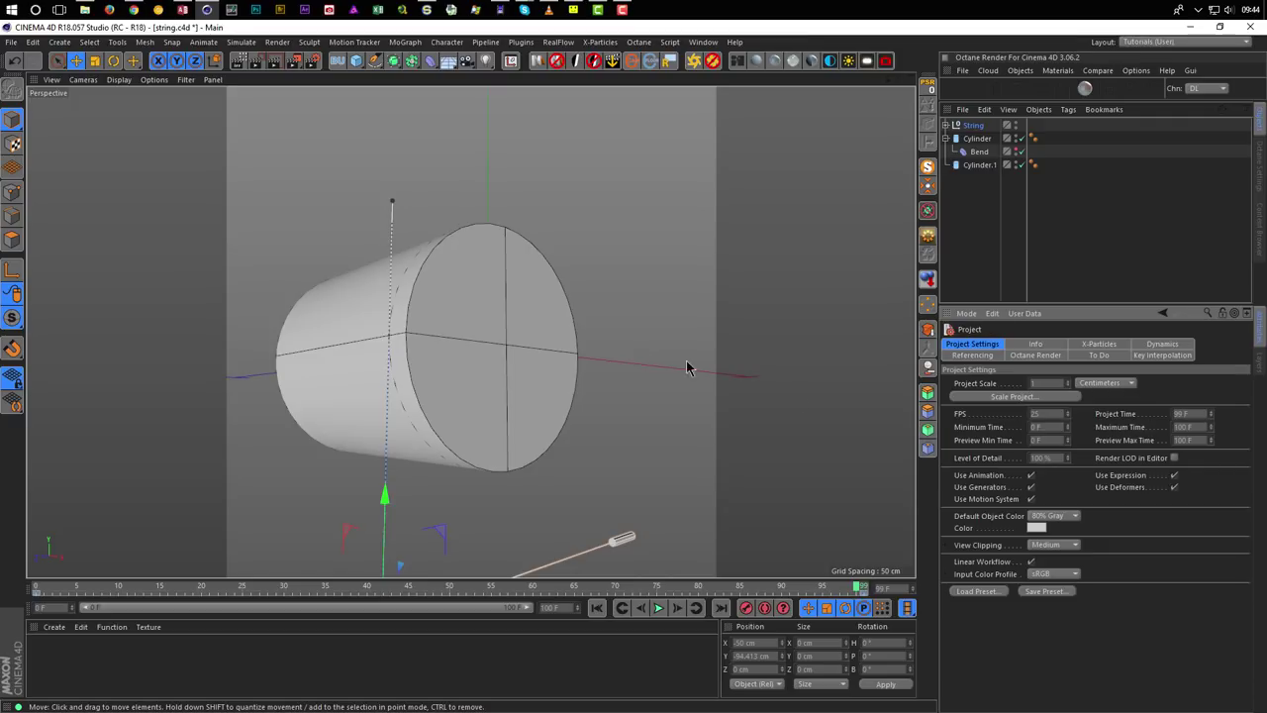
click(1153, 355)
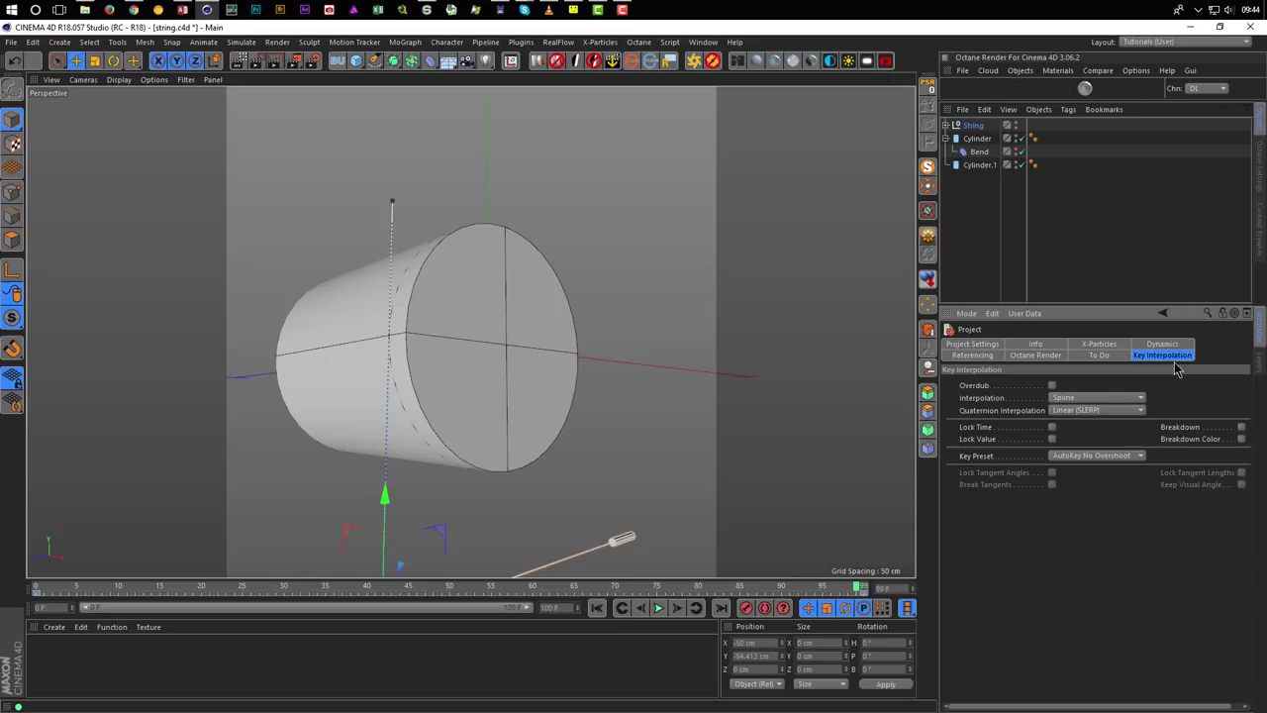
click(1084, 402)
click(1077, 420)
click(1051, 385)
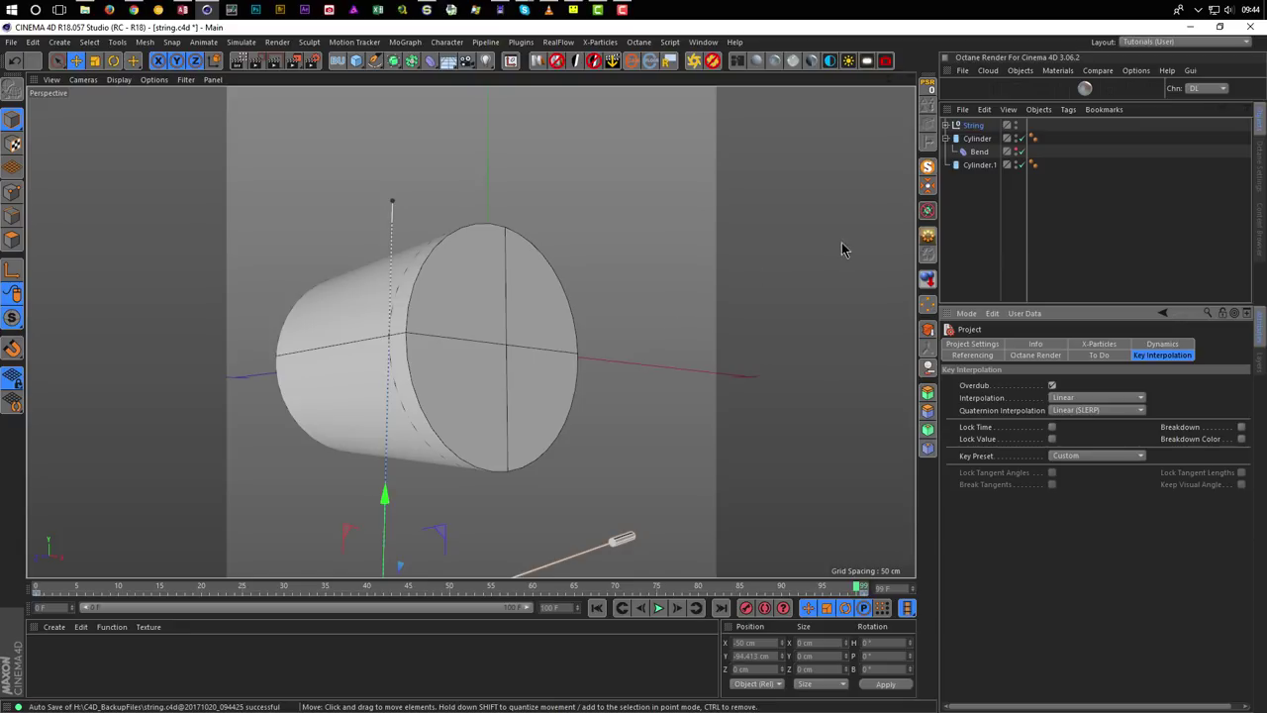
Rewind to frame 0, frame the cylinder and string close-up, and add a camera.
click(973, 125)
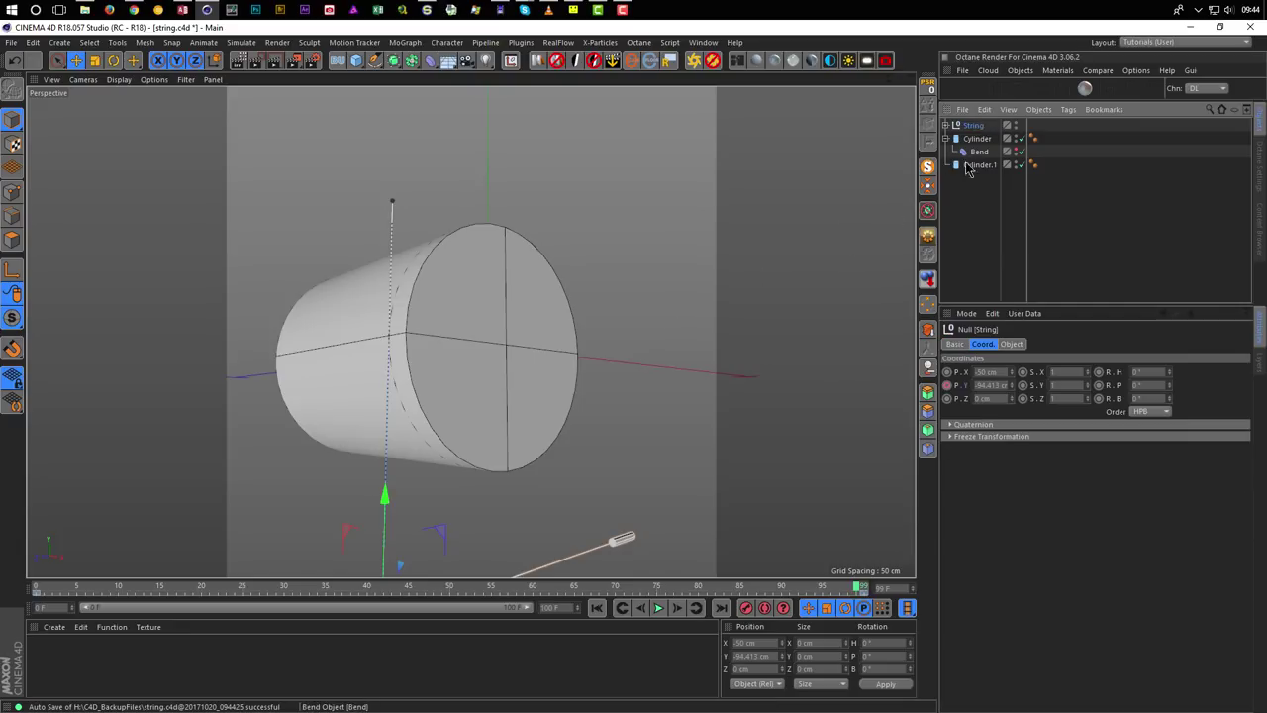
scroll(495, 333, down, 2)
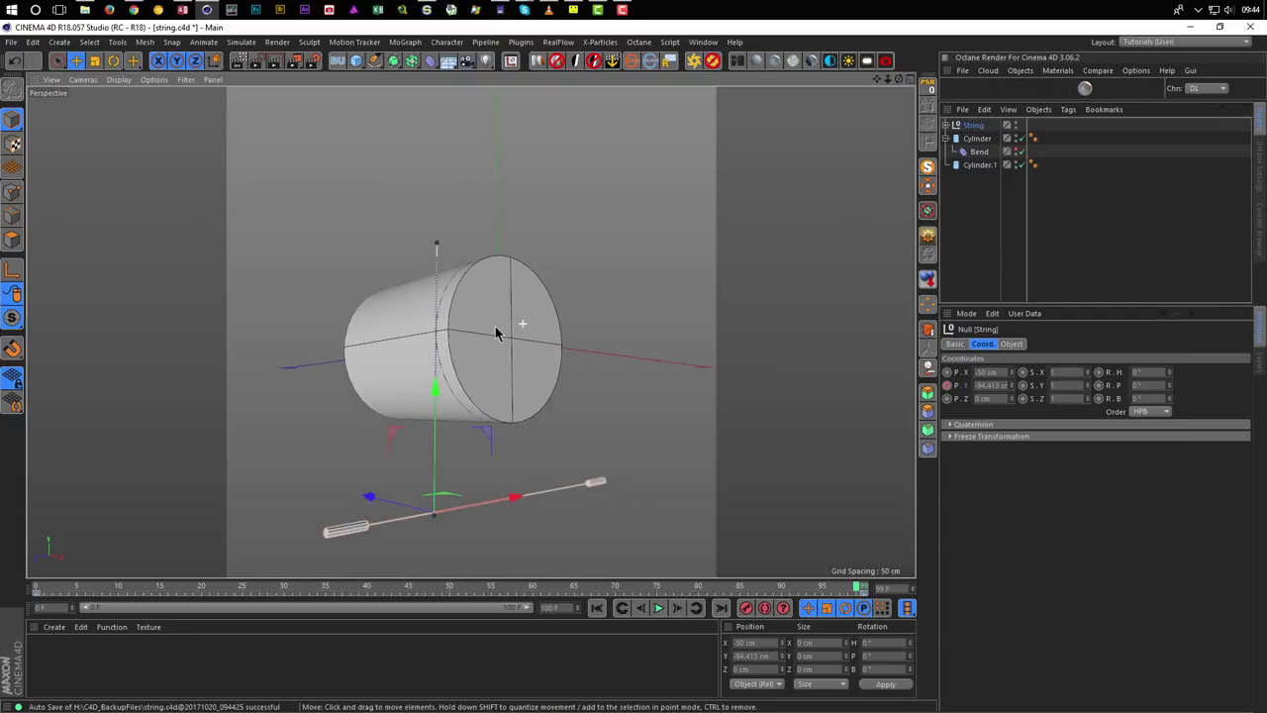
click(597, 607)
alt+drag(584, 448, 495, 328)
scroll(481, 327, up, 3)
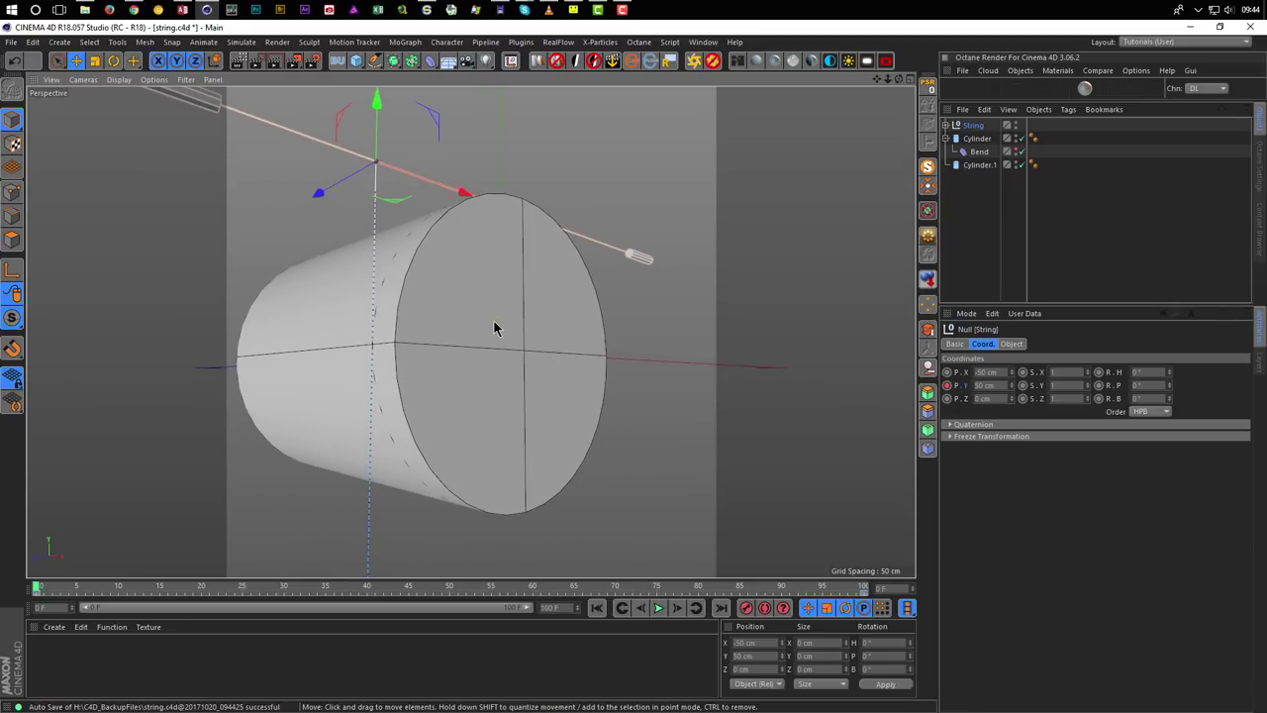
click(549, 10)
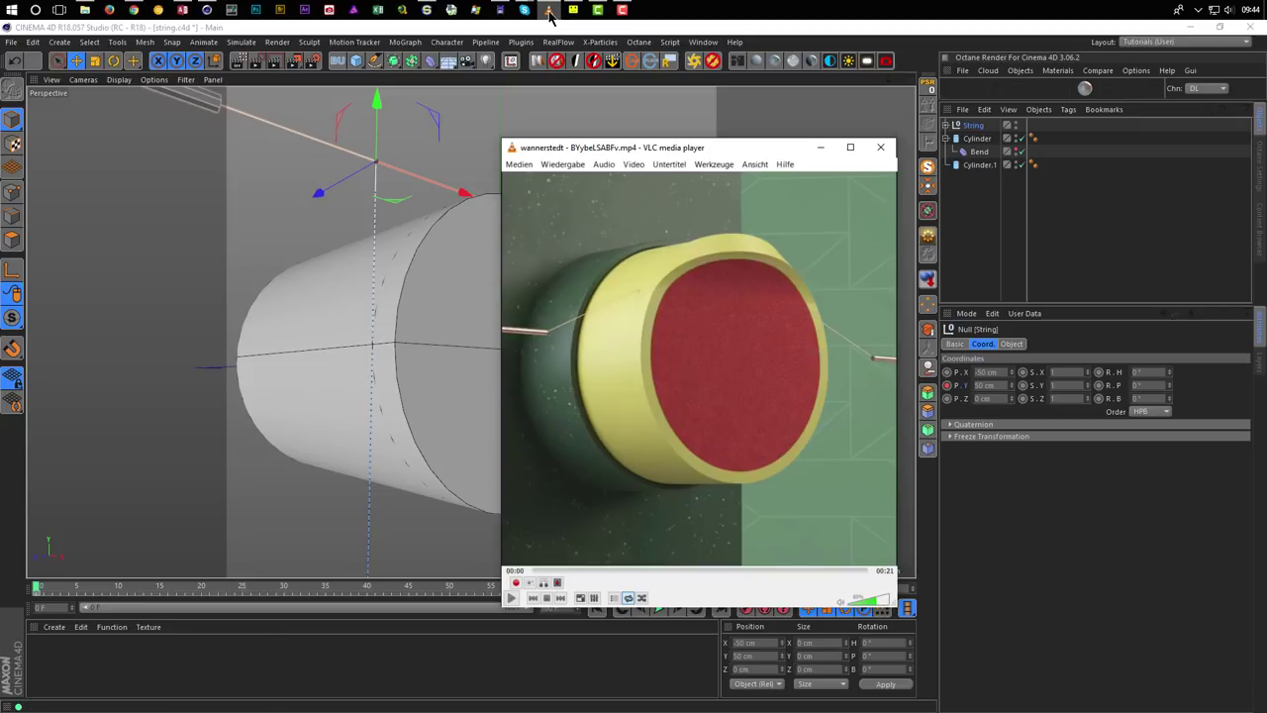
click(549, 10)
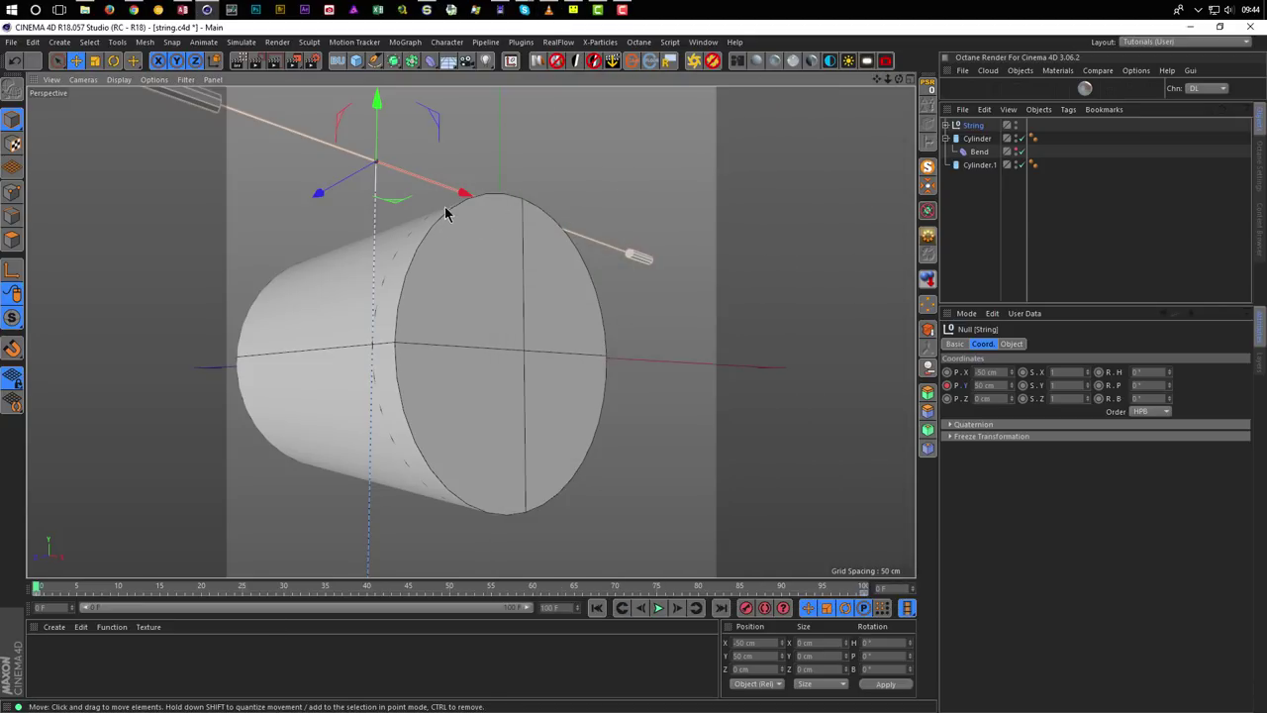
click(466, 61)
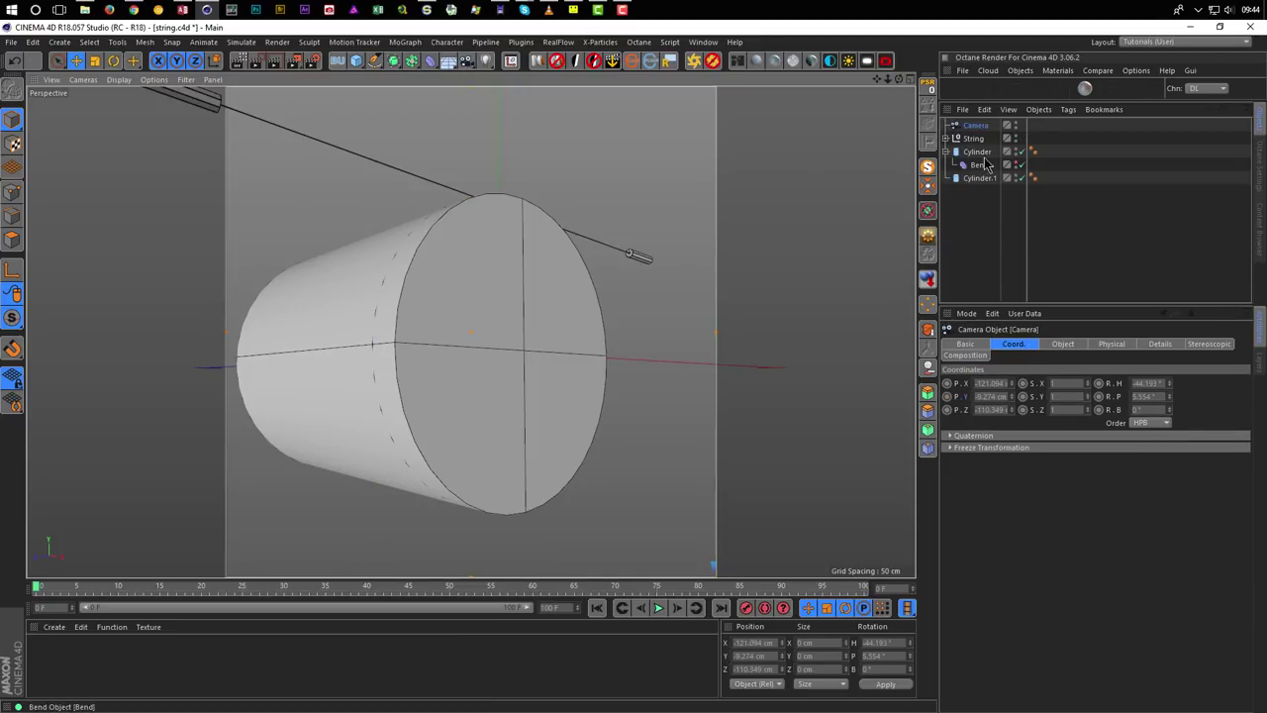
Add a Protection tag to the Camera to lock its framing, then select the String null.
right_click(997, 130)
mouse_move(1076, 139)
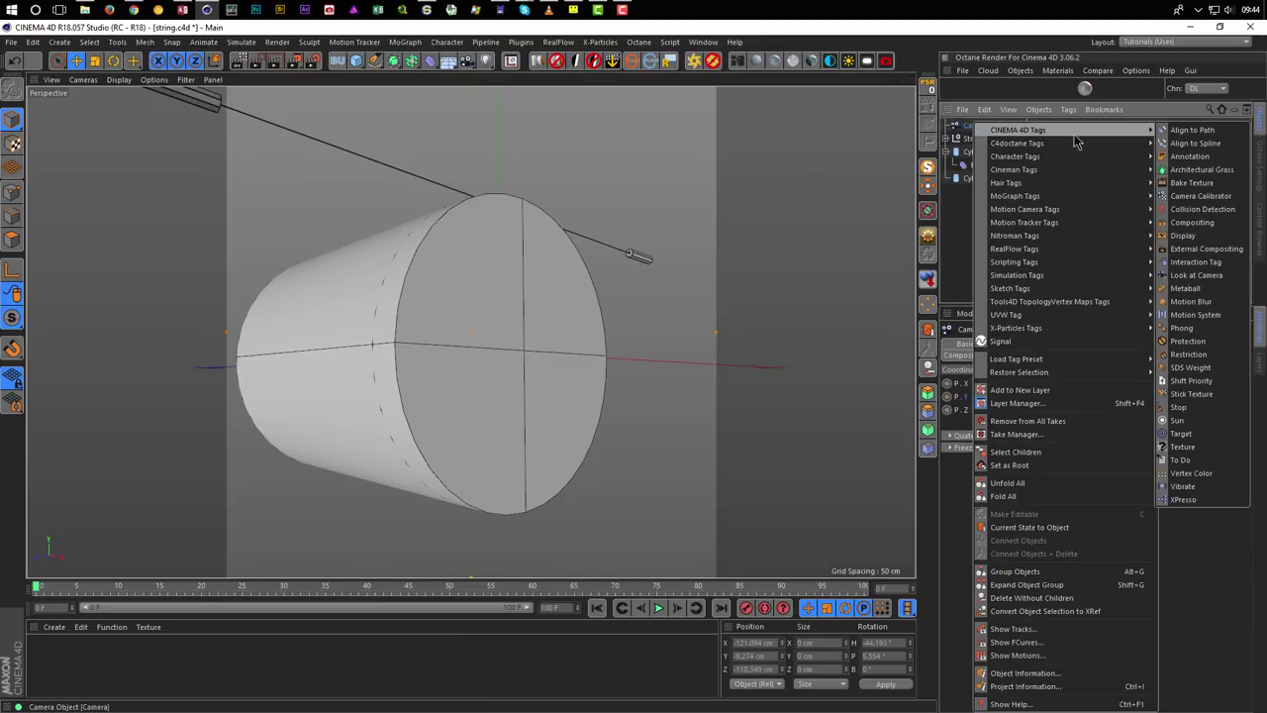
click(1187, 341)
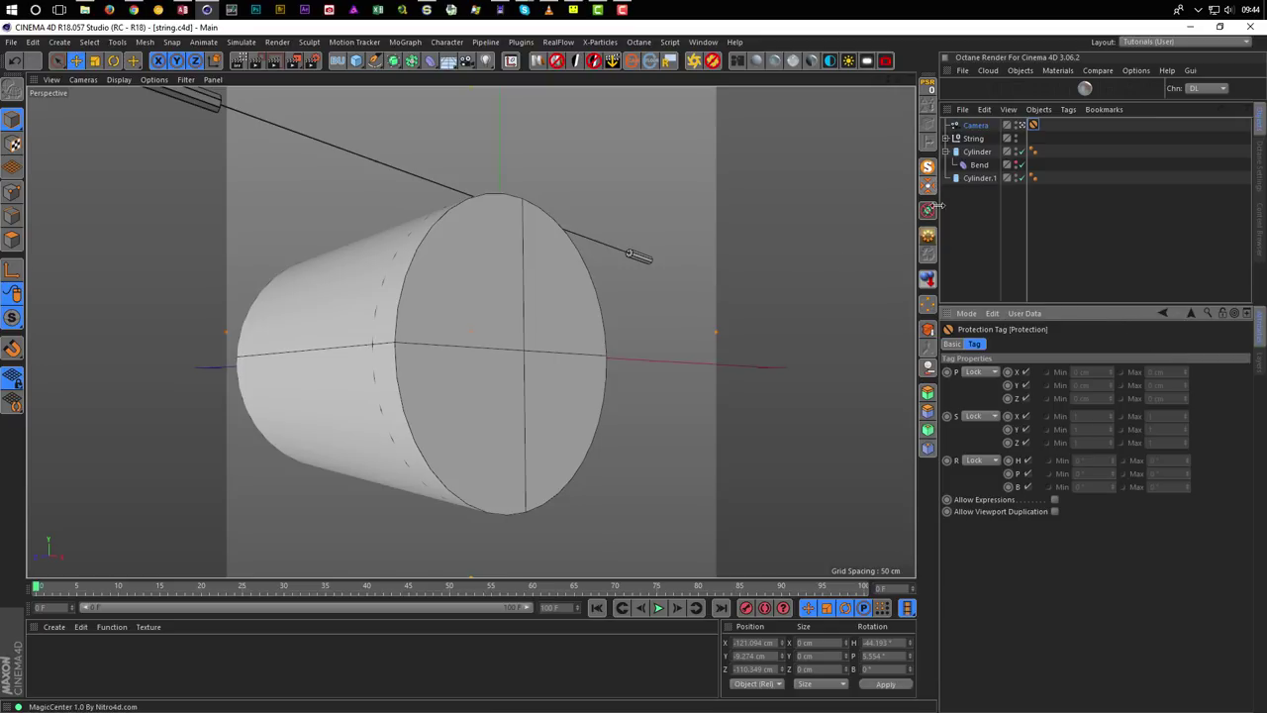
click(973, 137)
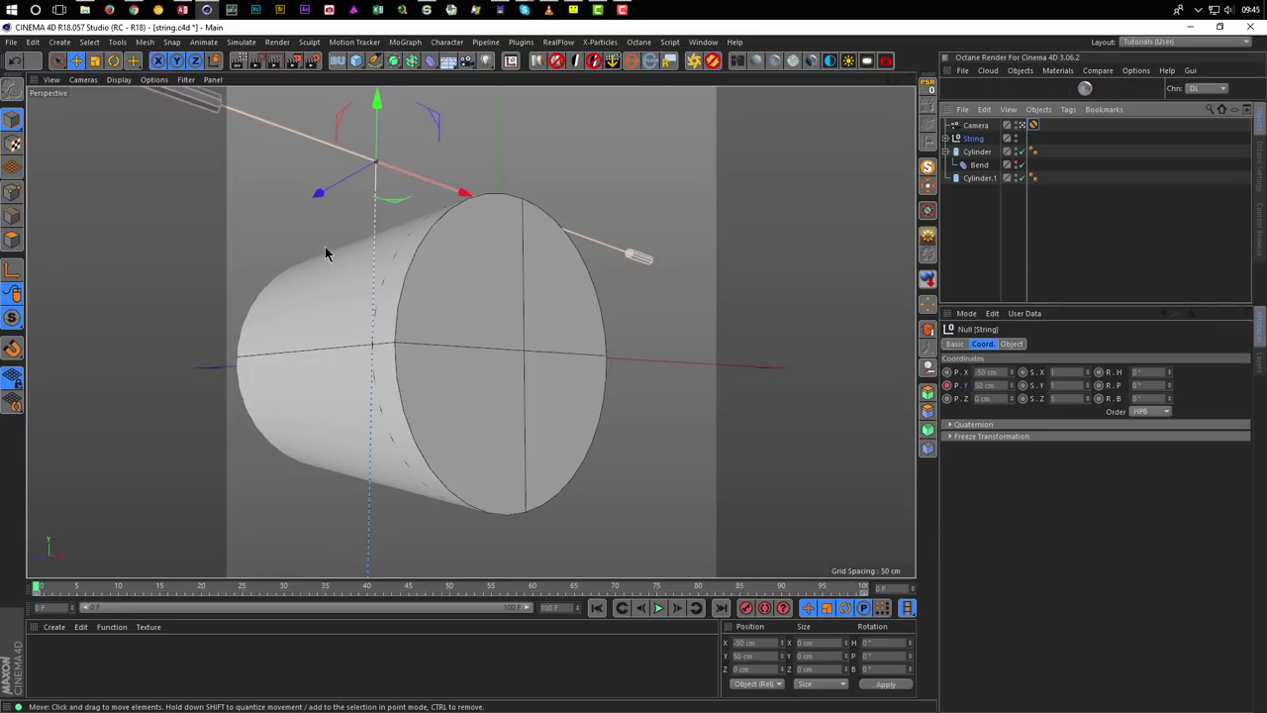
Raise the String null to about 122.6 cm on Y, well above the cylinder.
mouse_move(377, 102)
mouse_down()
mouse_move(378, 89)
mouse_move(381, 99)
mouse_up()
drag(623, 96, 639, 86)
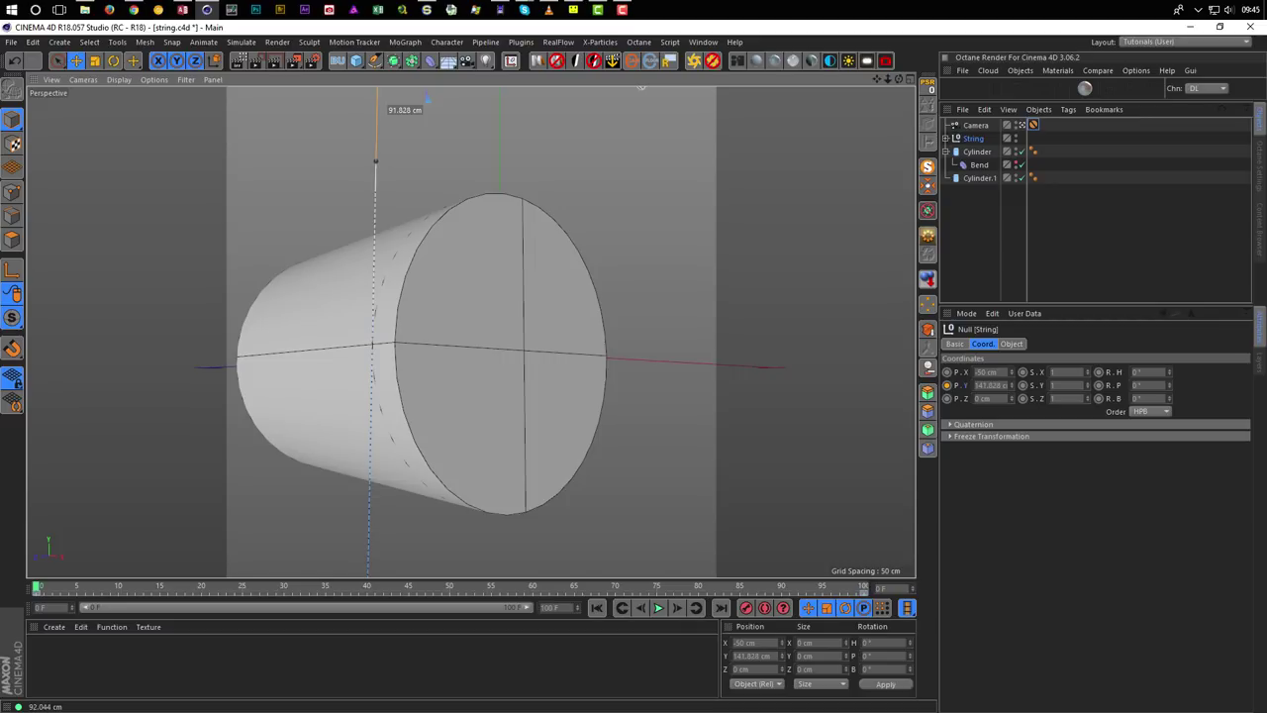
drag(641, 86, 629, 111)
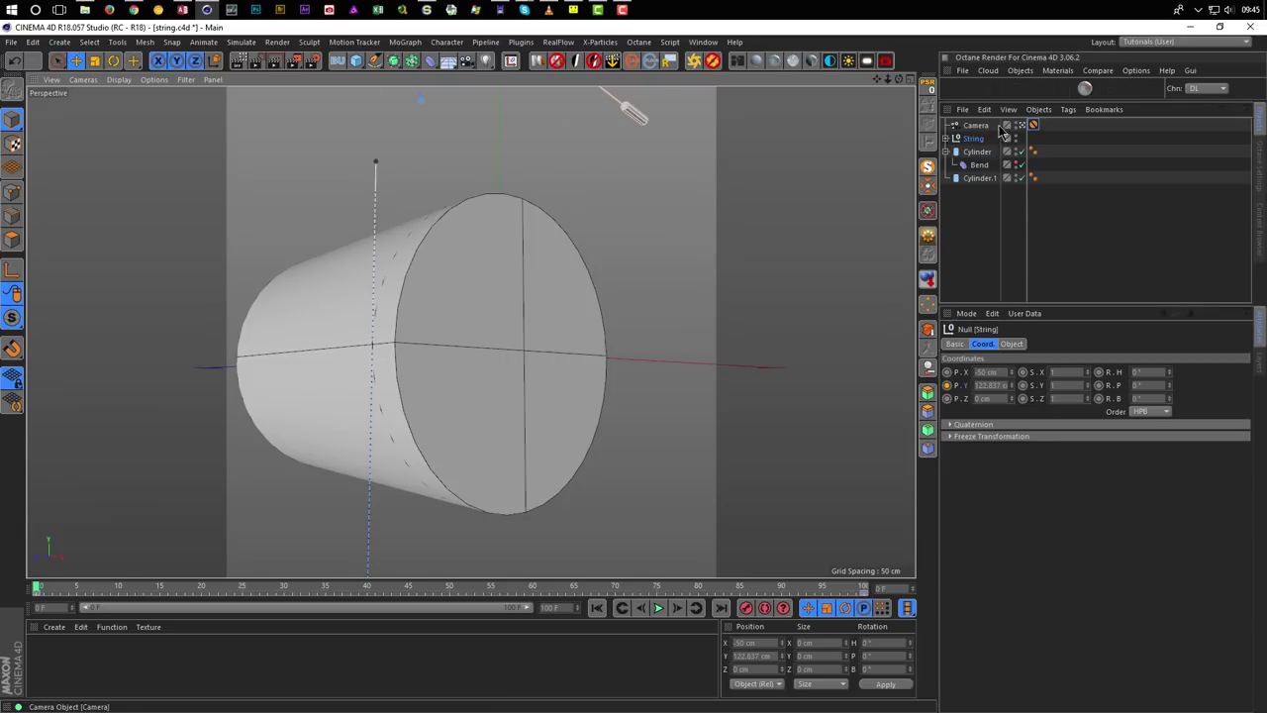
Move the Protection tag onto String, then back onto the Camera.
drag(1033, 129, 1033, 138)
alt+middle_drag(483, 391, 484, 346)
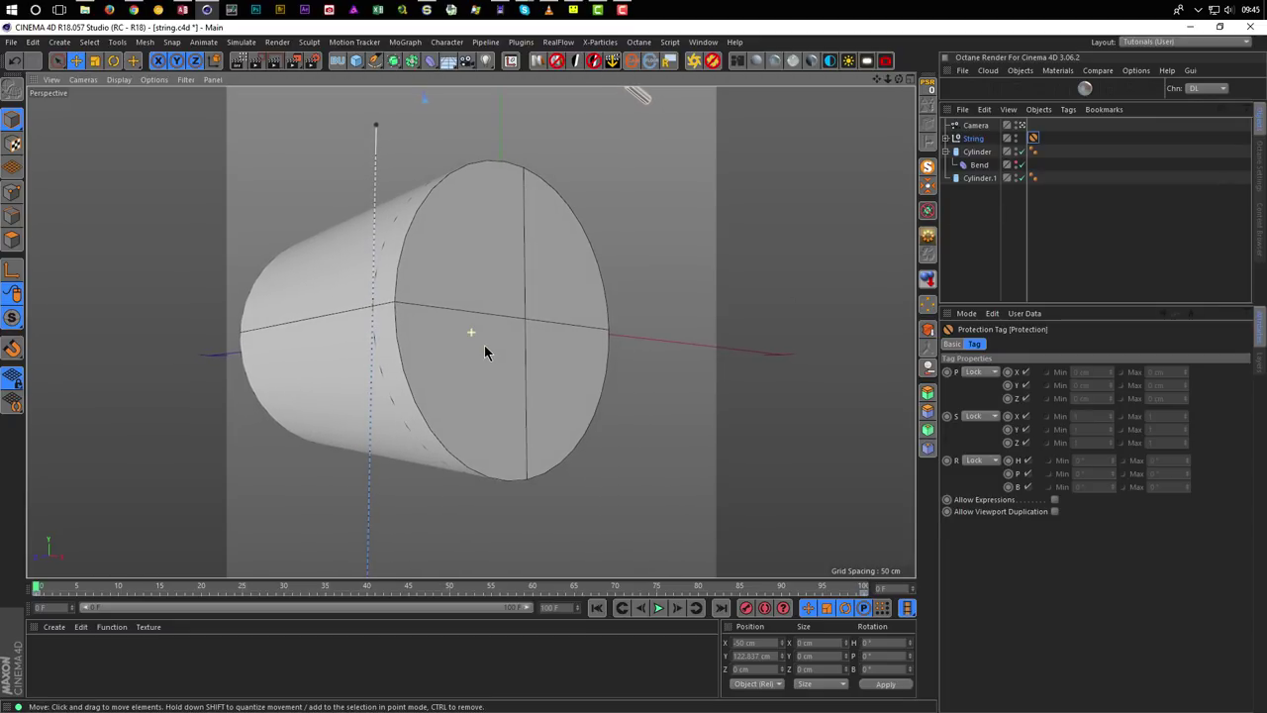
alt+drag(484, 344, 481, 345)
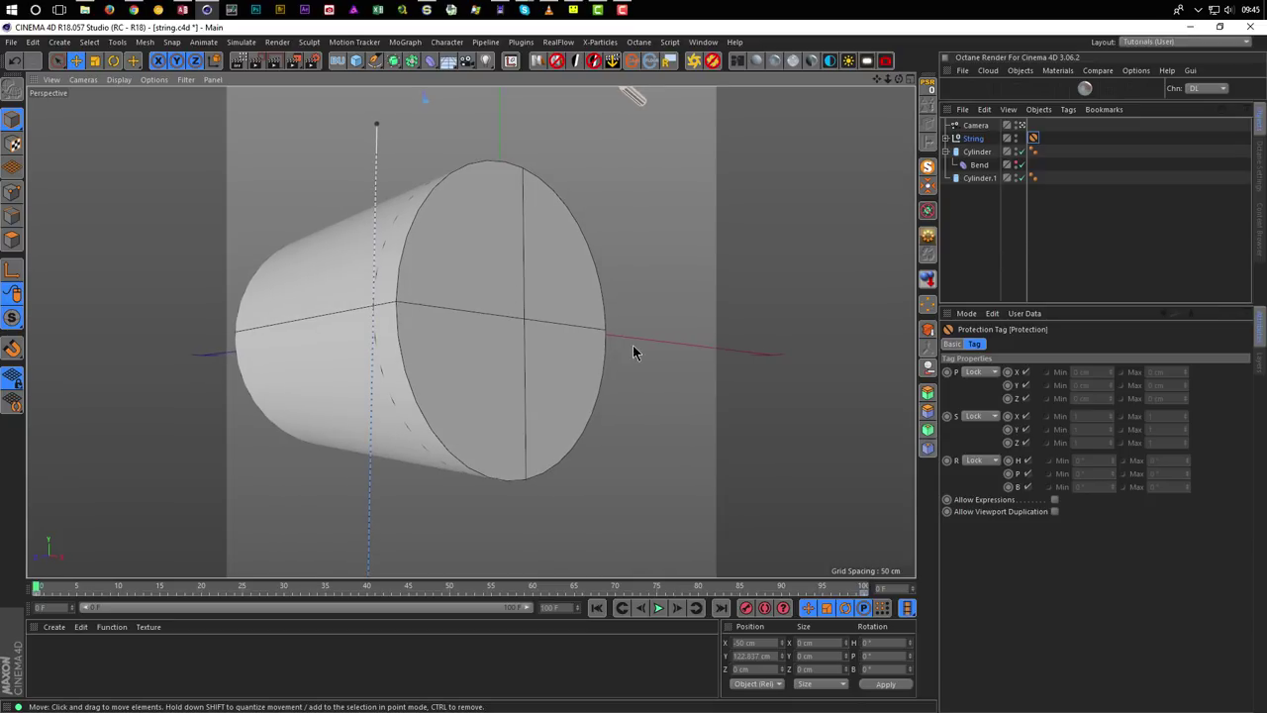
drag(1033, 137, 1033, 124)
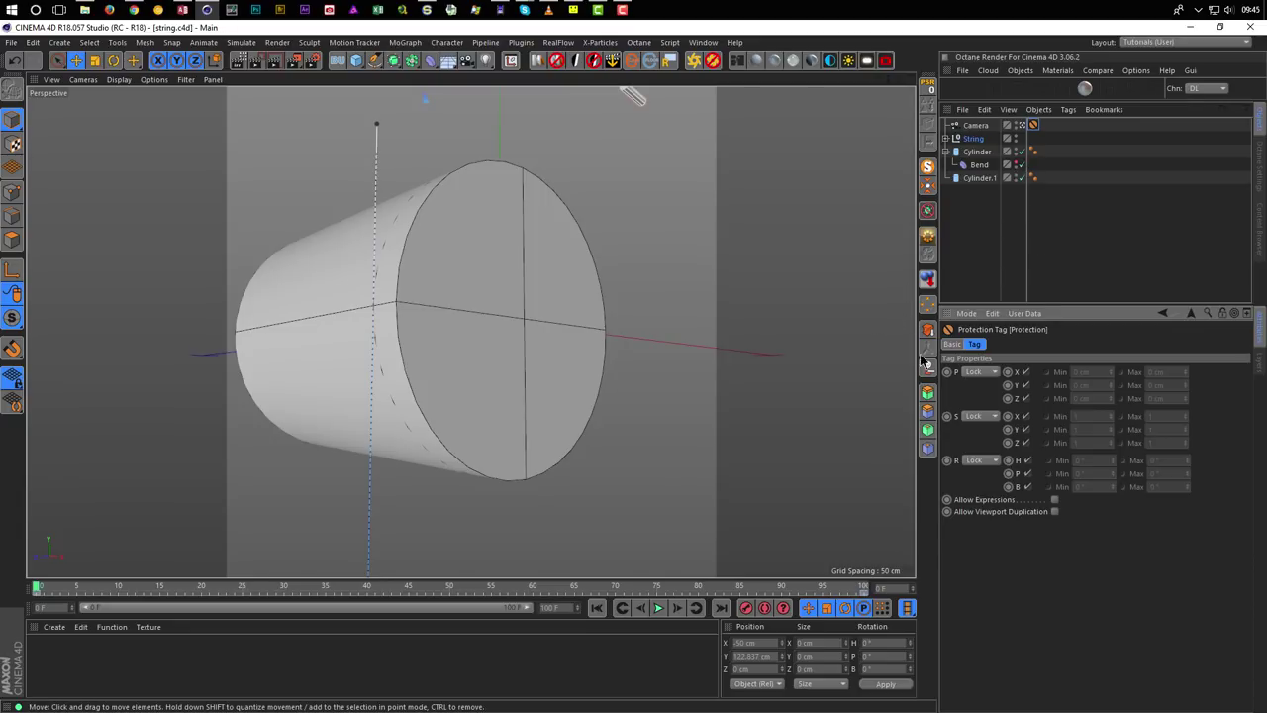
Keyframe String's Y position at frame 0 and play the animation.
click(974, 139)
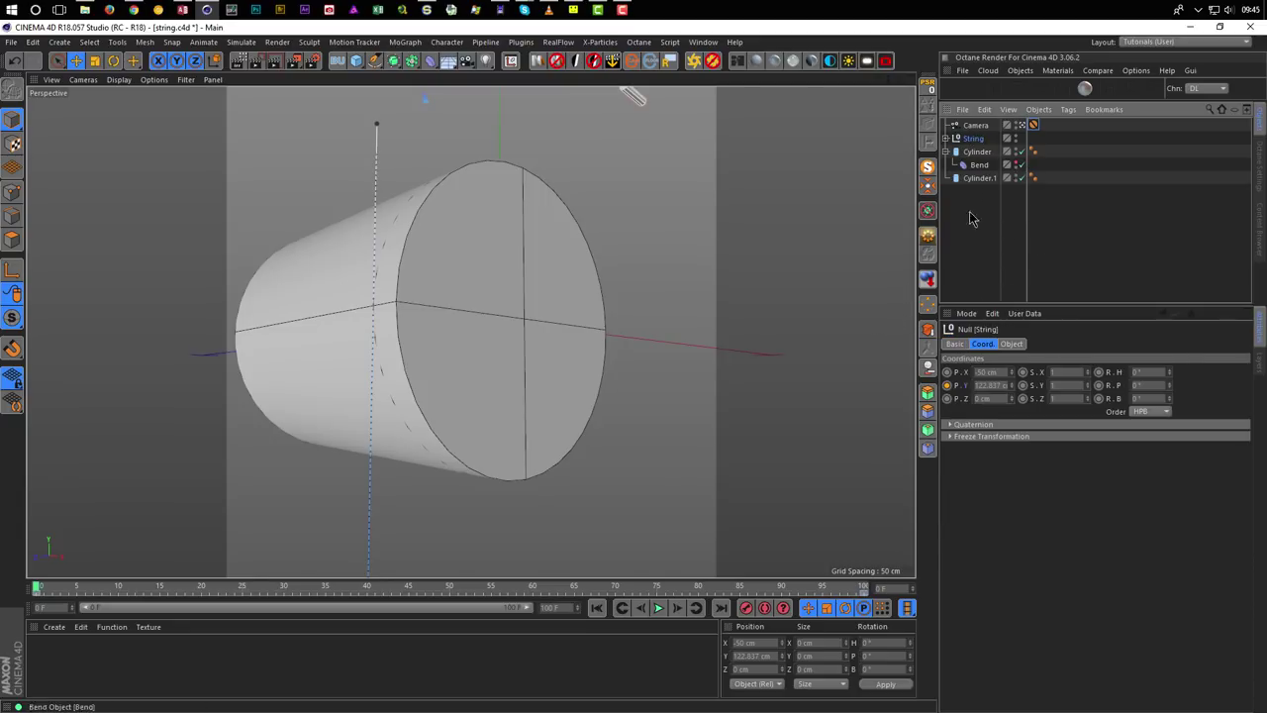
ctrl+click(947, 385)
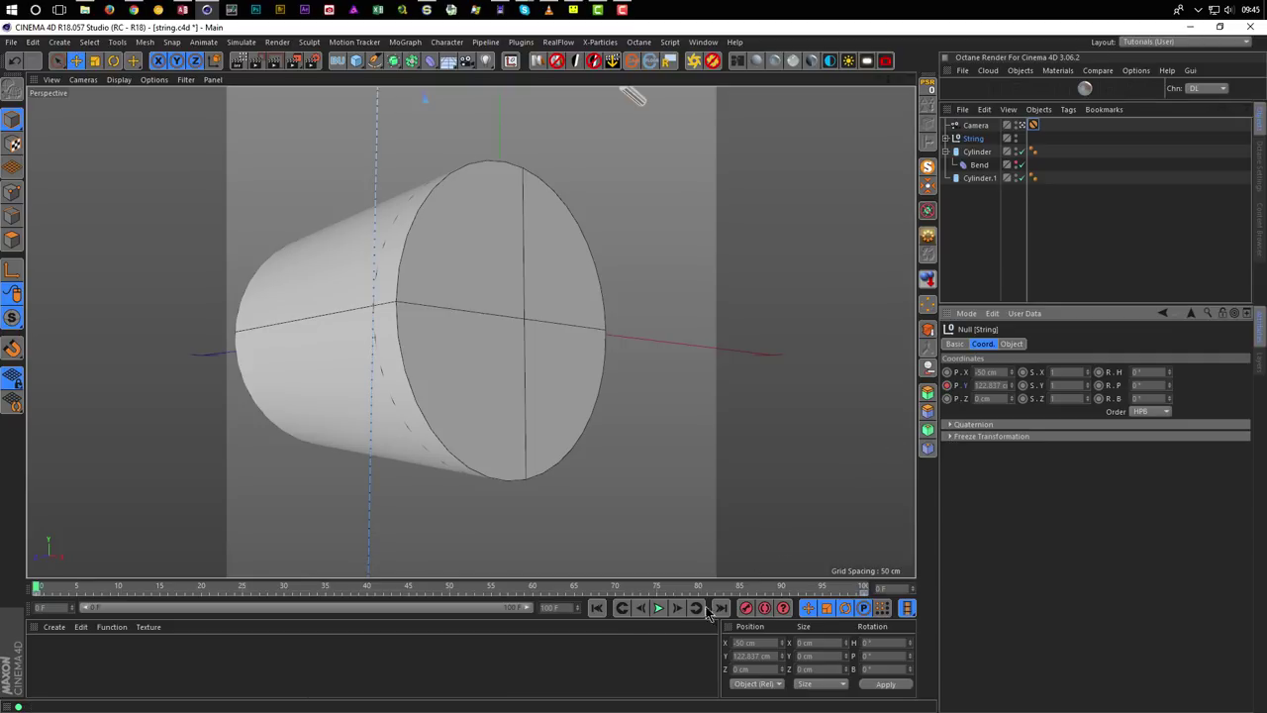
click(659, 608)
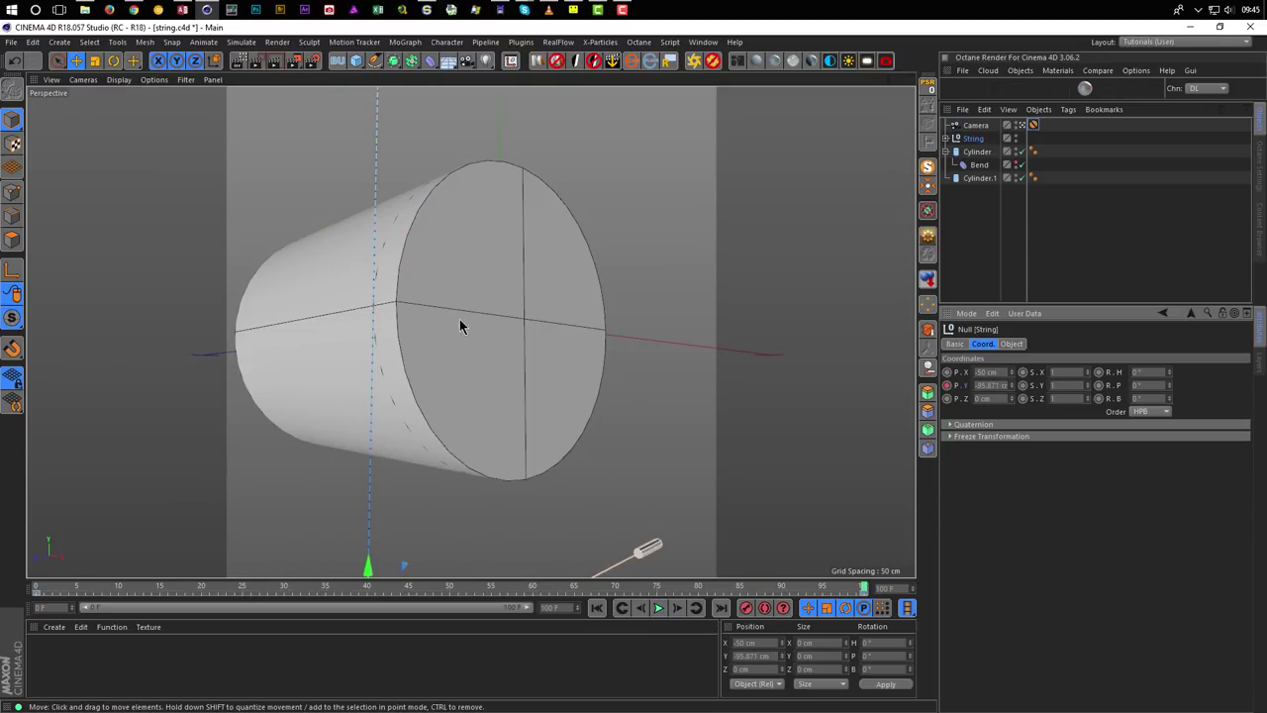
Set the animation Play Mode to Cycle so playback loops.
click(203, 42)
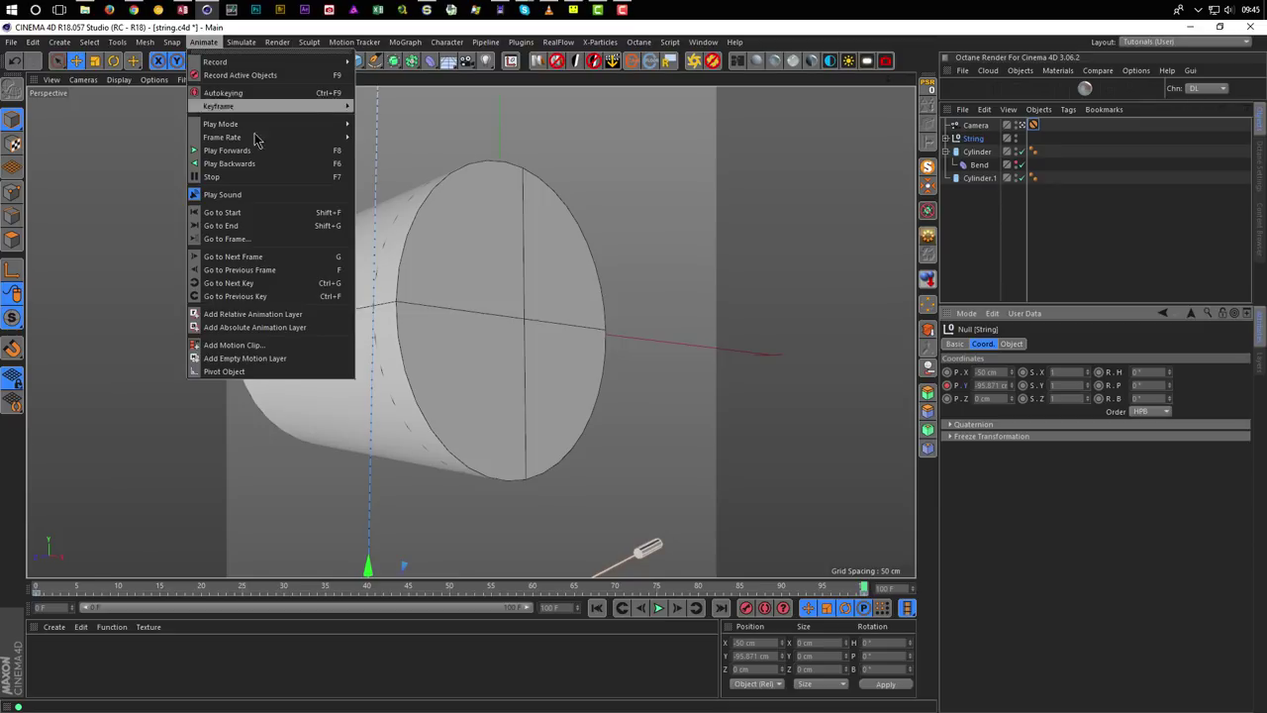
mouse_move(300, 123)
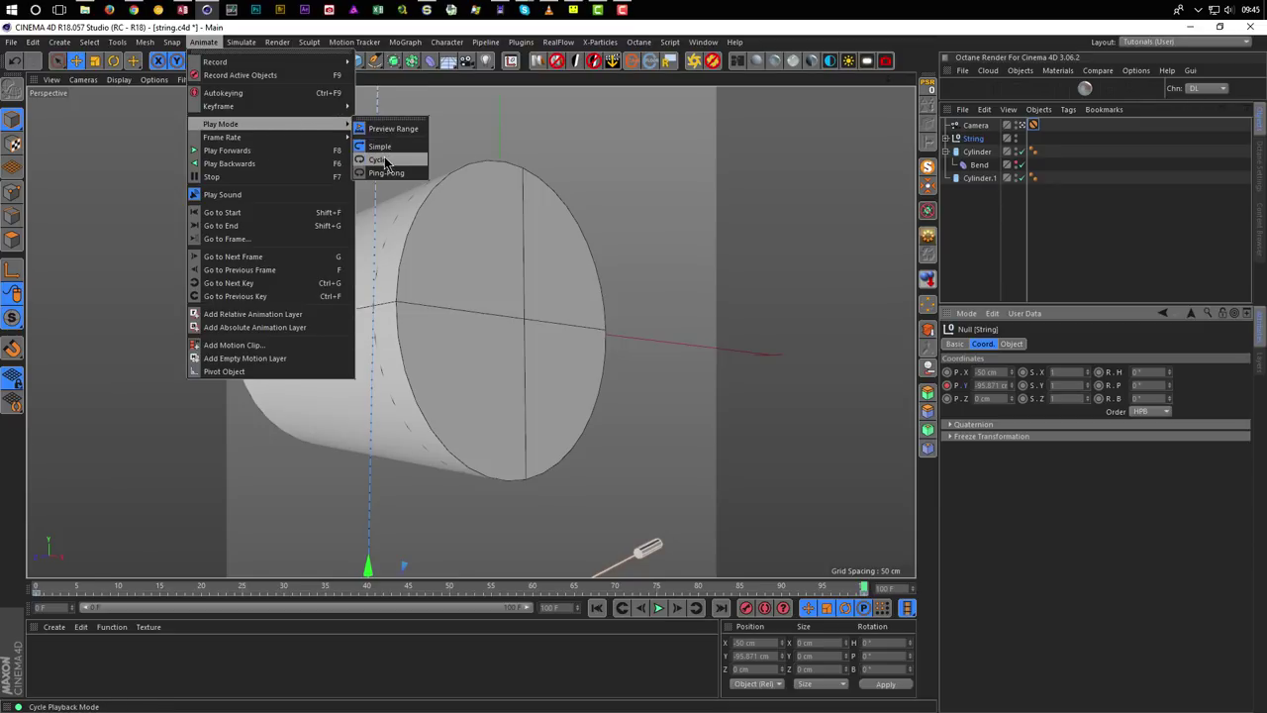
click(384, 160)
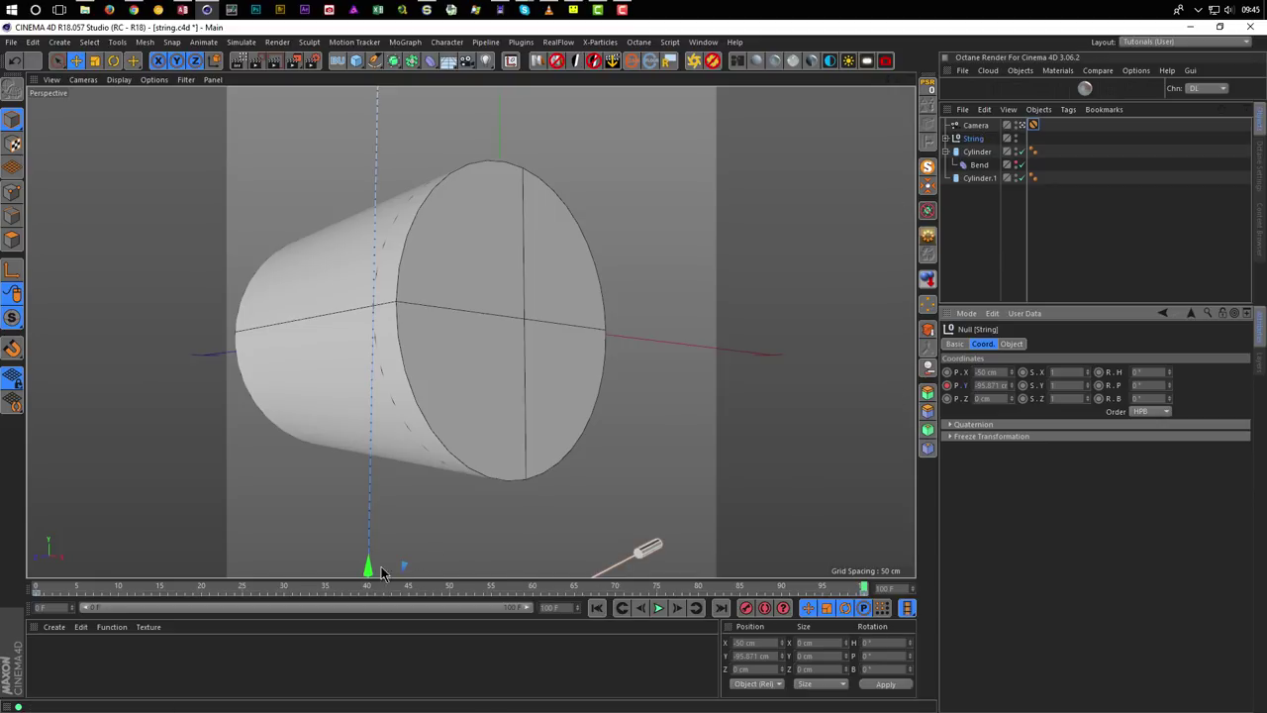
Key a lowered Y position for String, then play it back and rewind to frame 0.
mouse_move(366, 568)
mouse_down()
mouse_move(374, 554)
mouse_move(377, 566)
mouse_up()
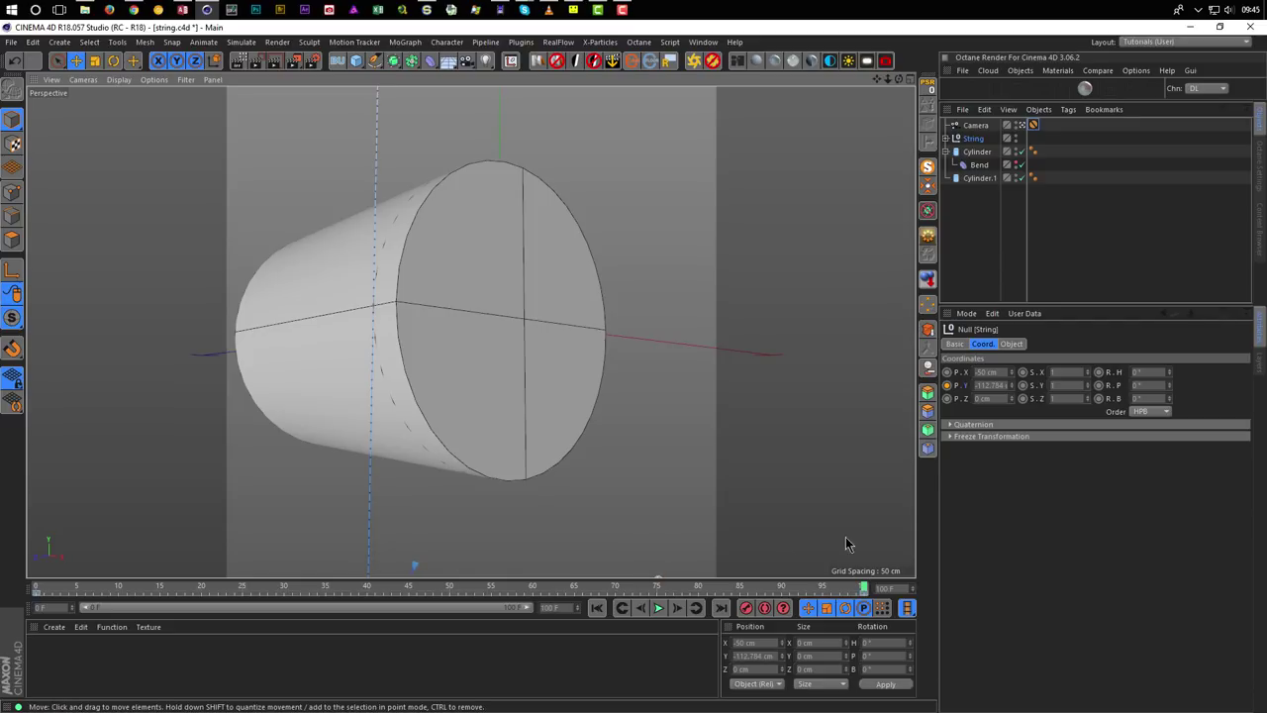
click(946, 385)
click(597, 607)
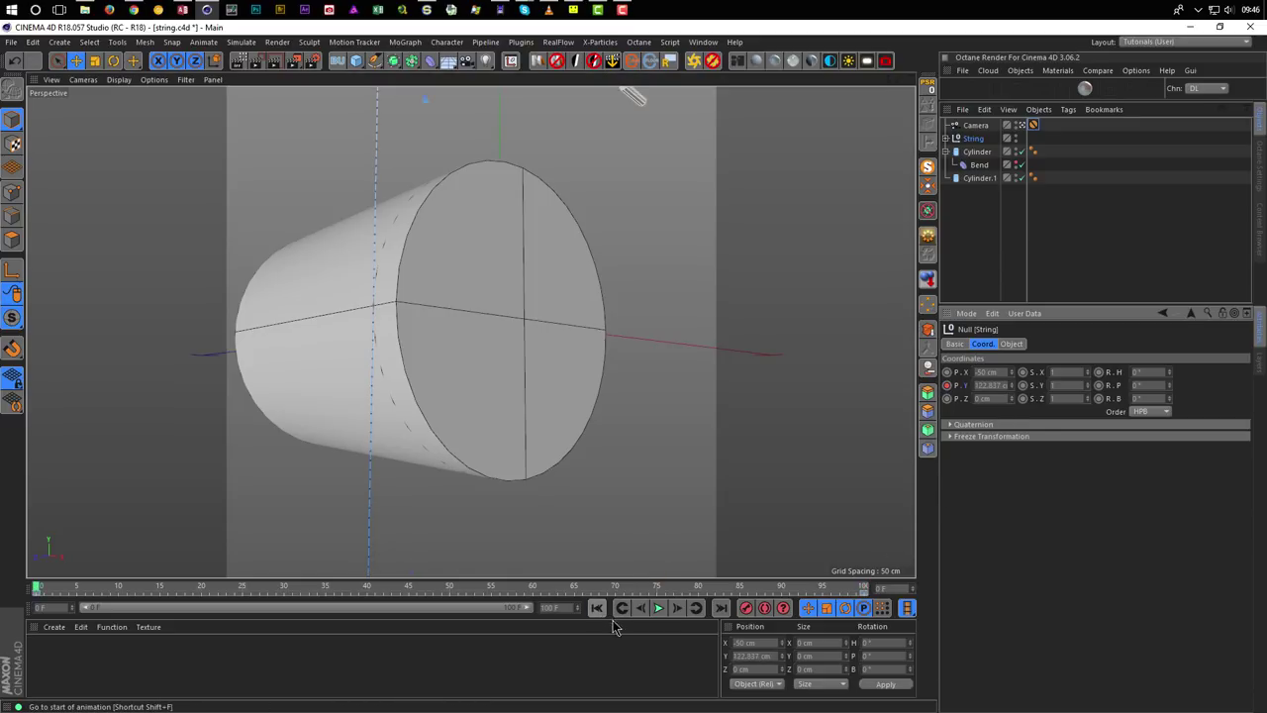
click(658, 607)
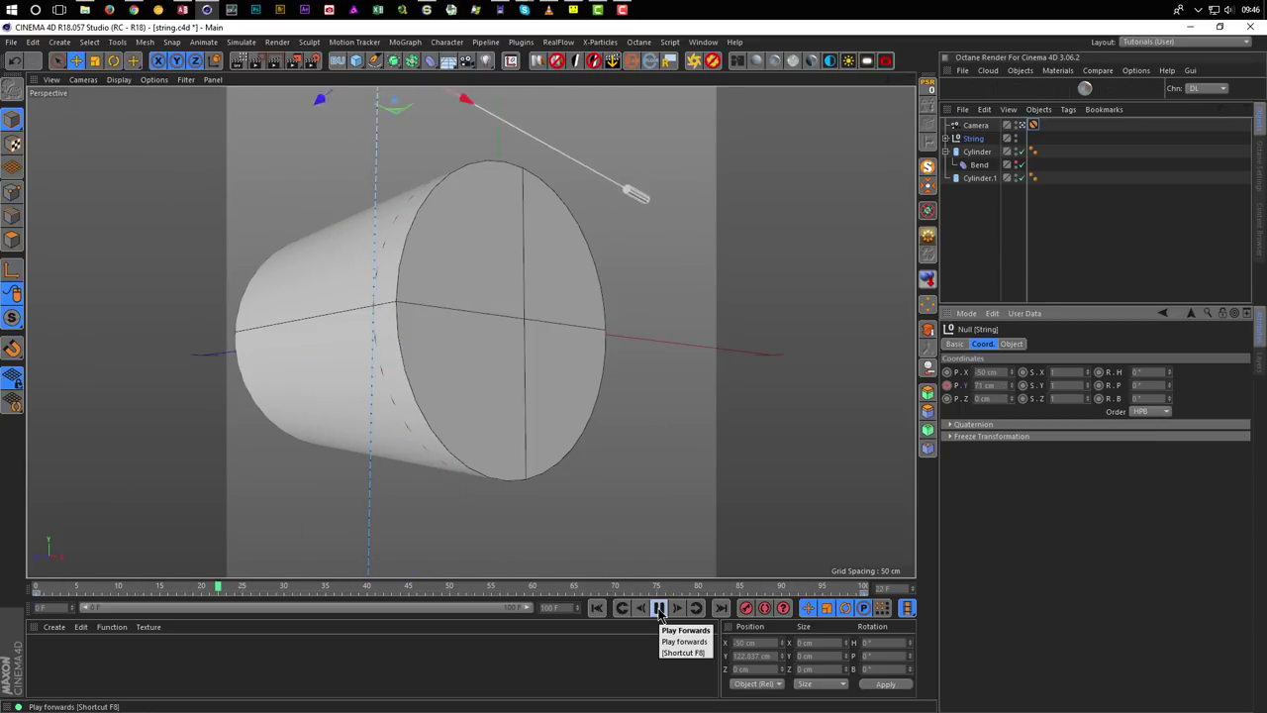
click(660, 609)
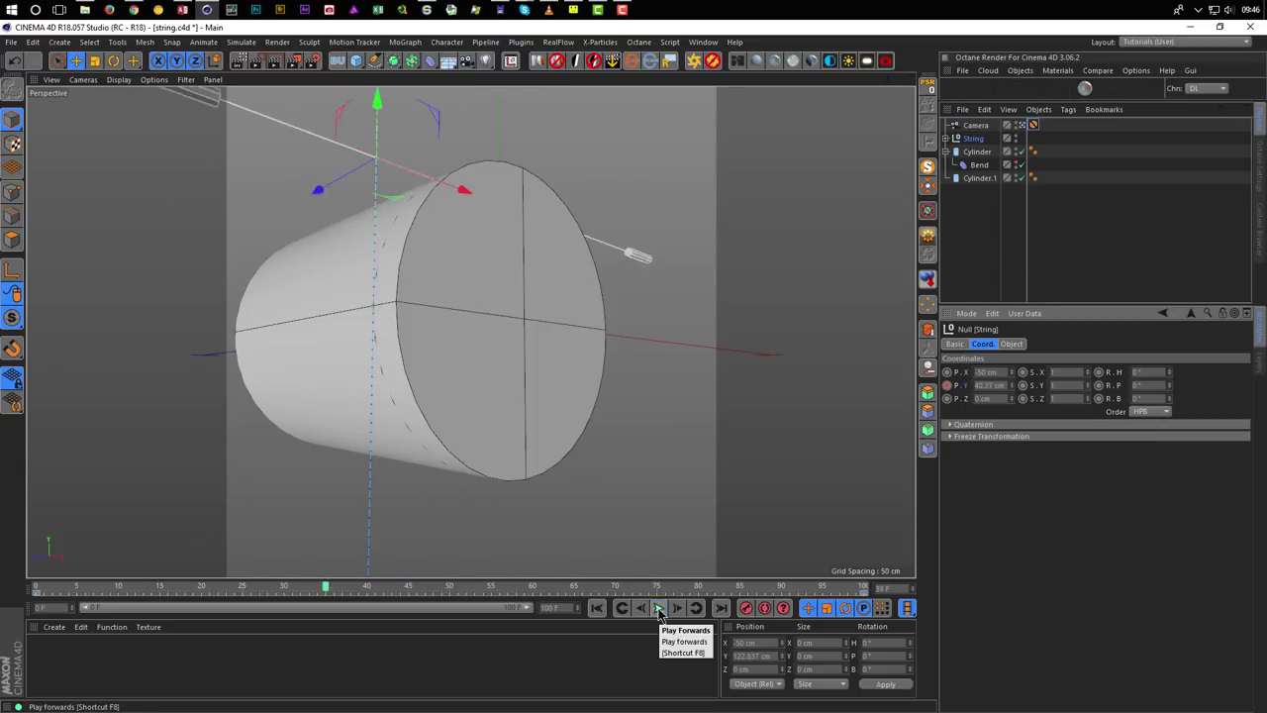
click(599, 610)
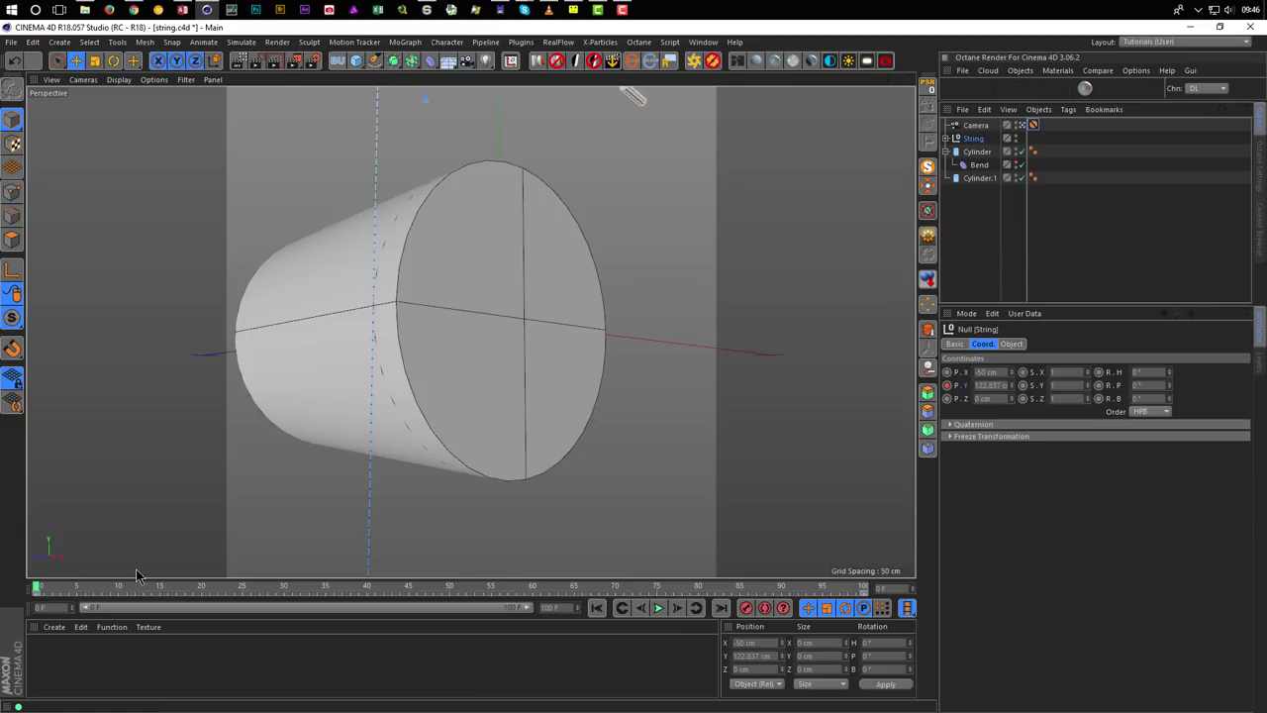
Scrub the timeline ahead to around frame 31 and maximize the Perspective view.
middle_click(260, 536)
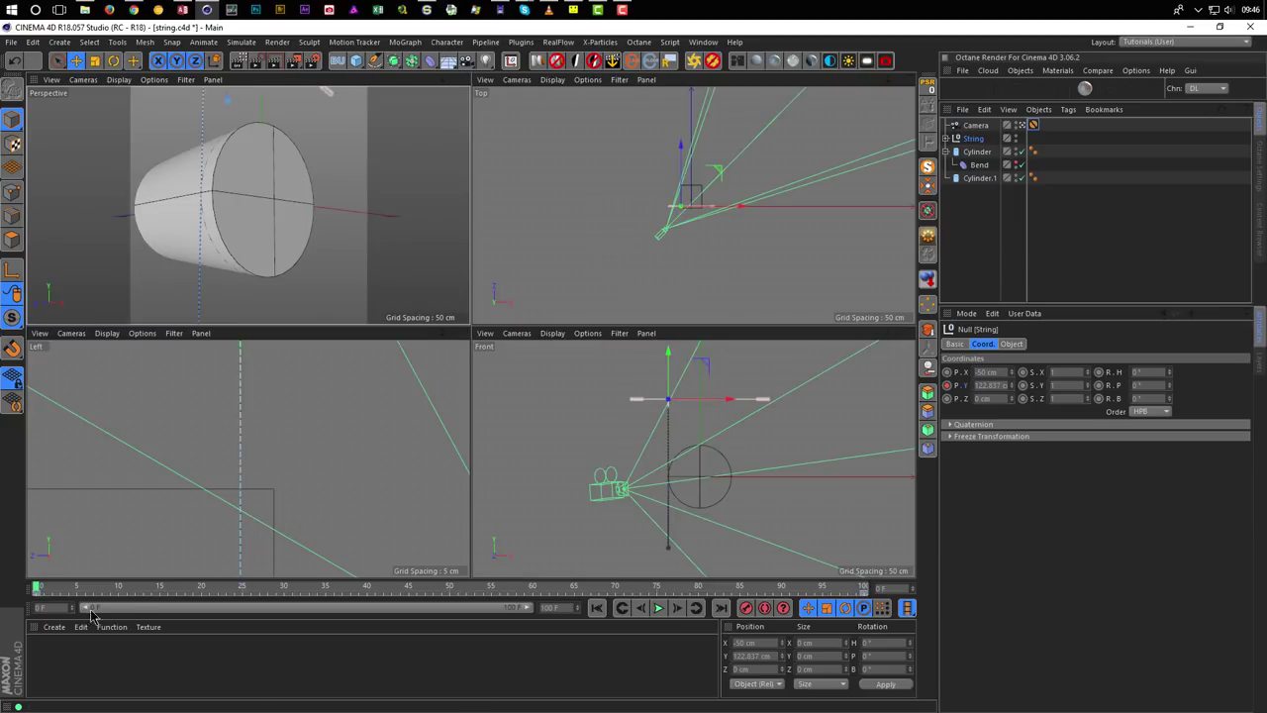
drag(37, 589, 295, 605)
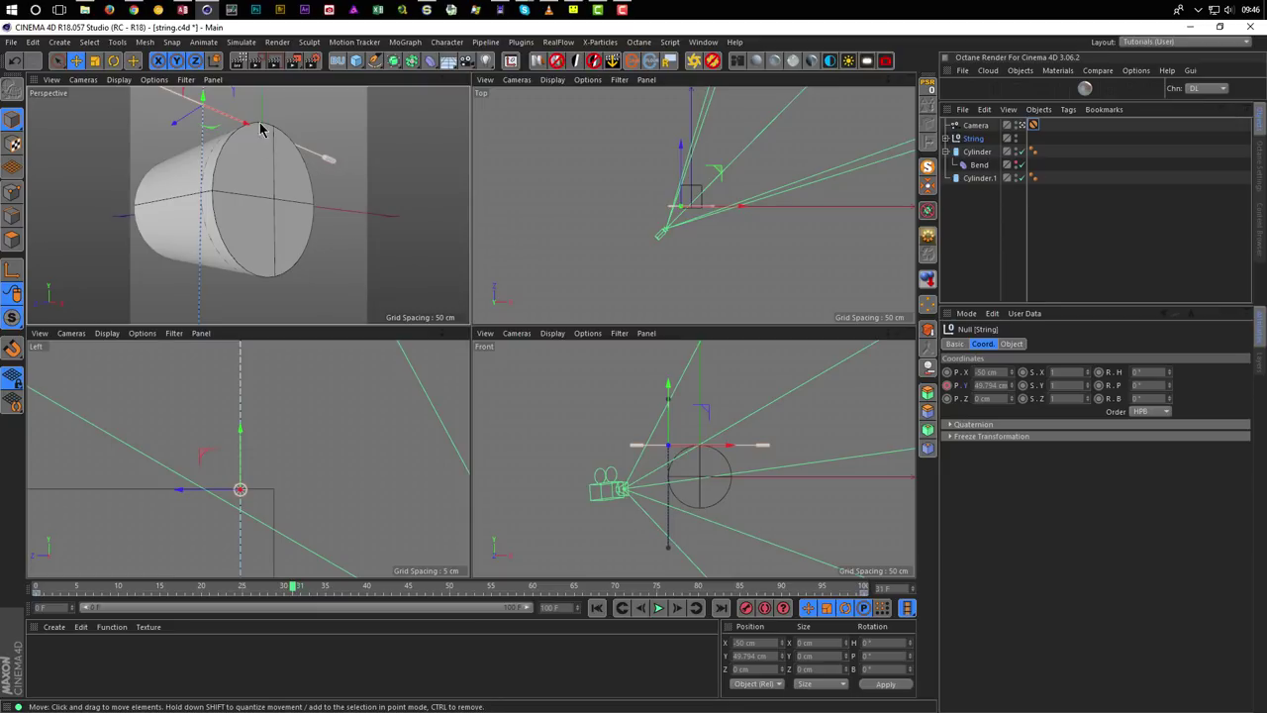
middle_click(276, 229)
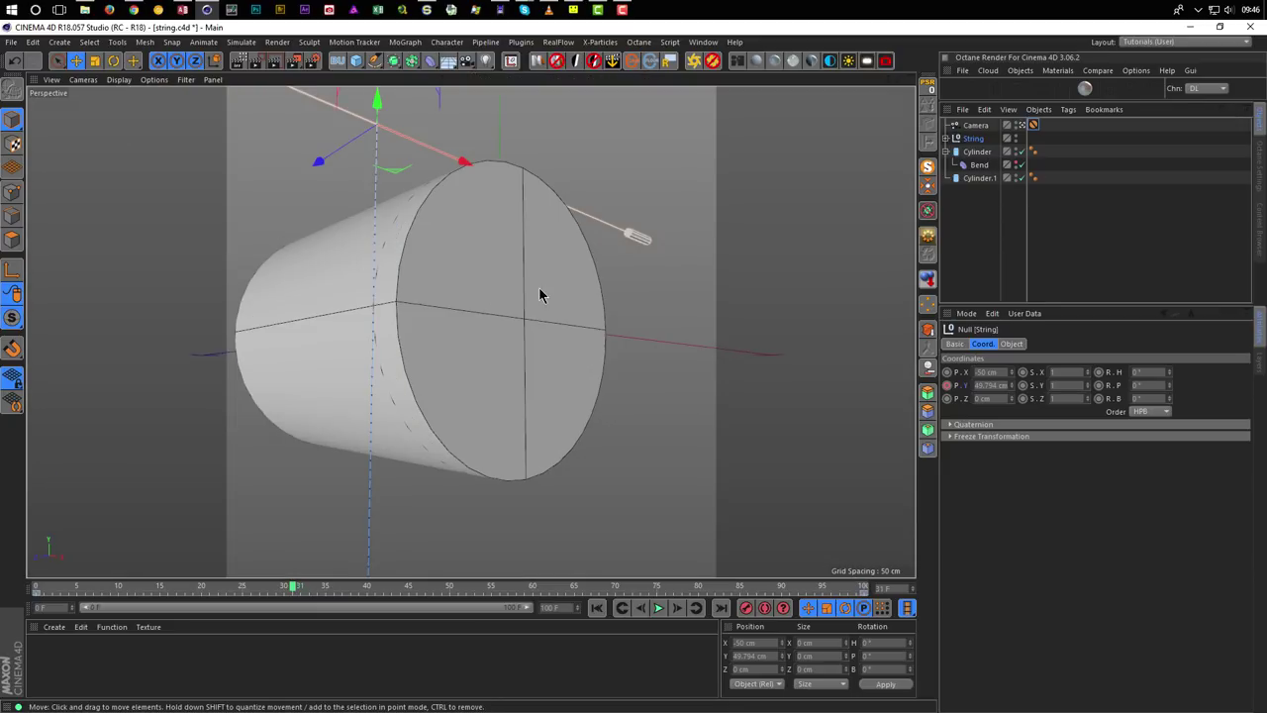
Keyframe the Bend deformer's Y position of 85 cm at frame 31, then scrub ahead to frame 74.
click(980, 166)
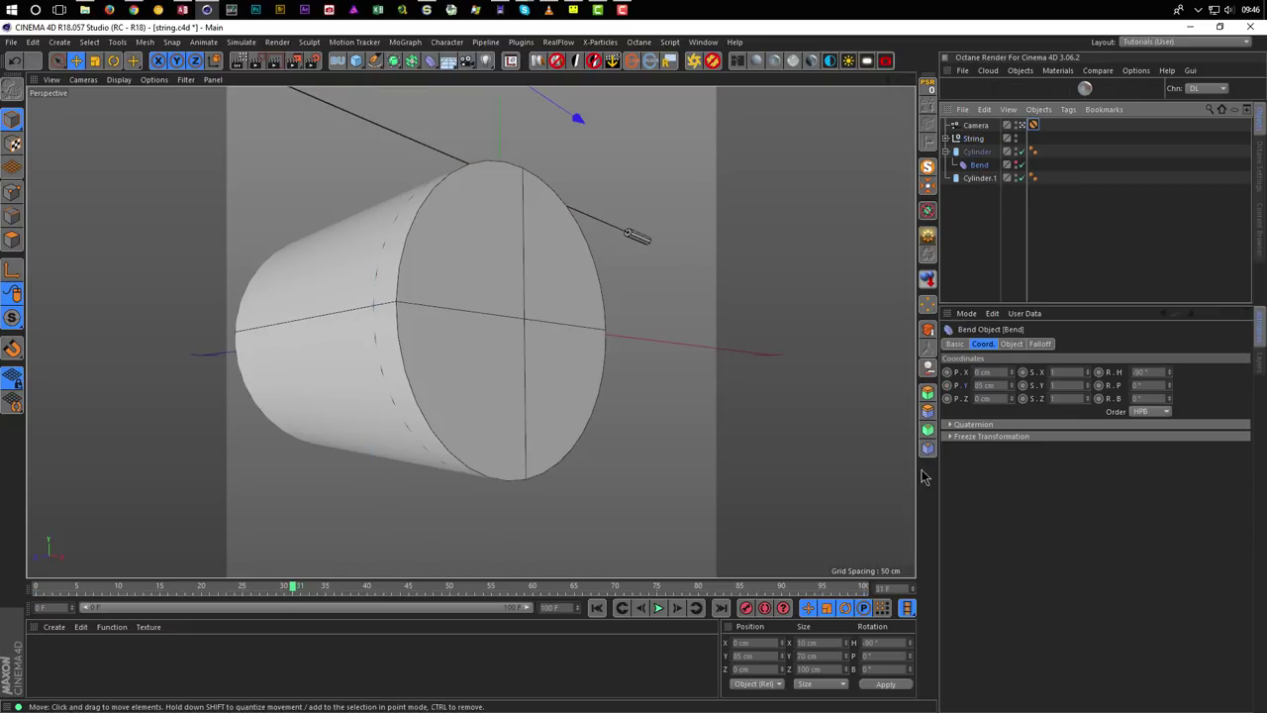
click(949, 385)
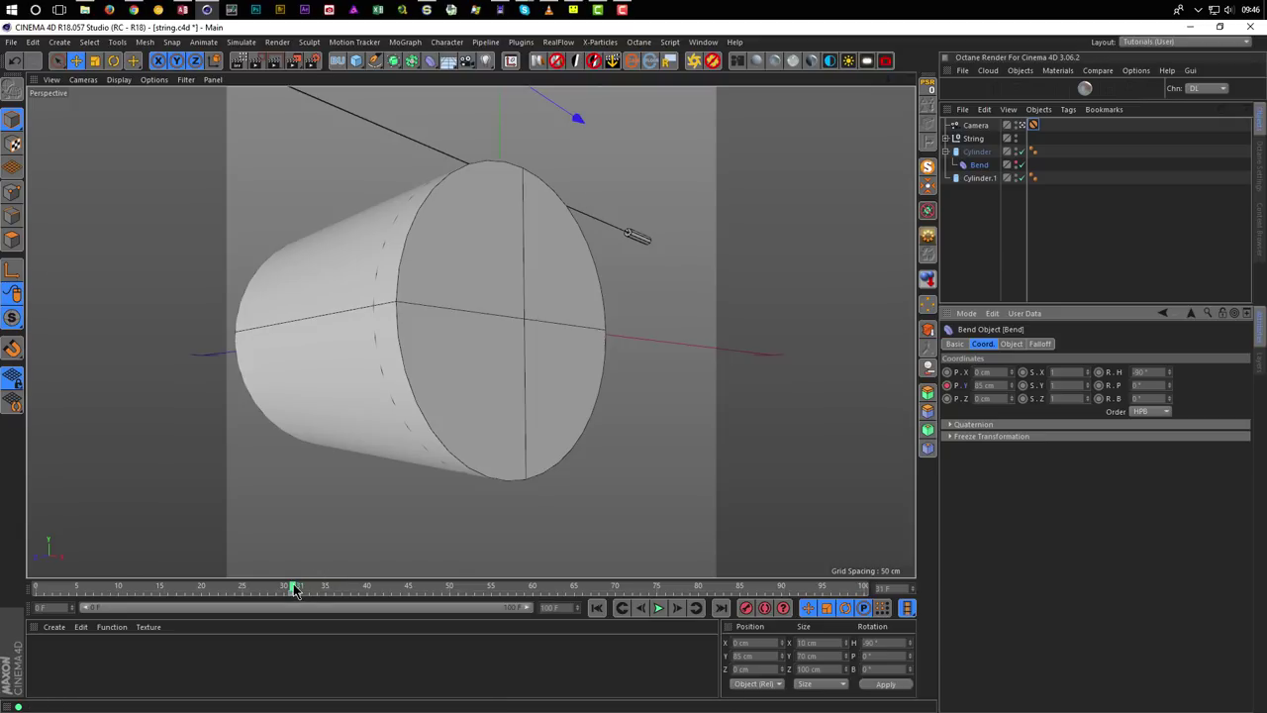
drag(294, 588, 543, 588)
drag(554, 630, 649, 642)
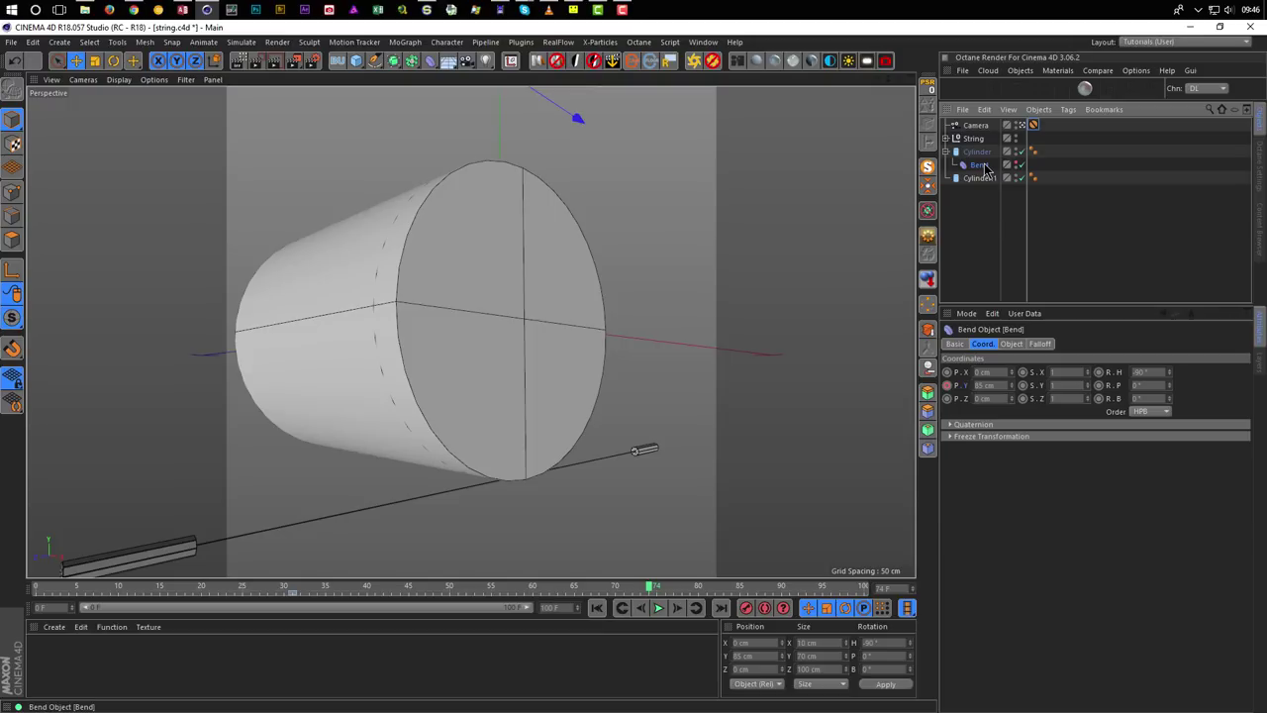
In the four-view layout, drag the Bend down to about -67.5 cm at frame 85.
middle_click(547, 295)
scroll(297, 479, down, 5)
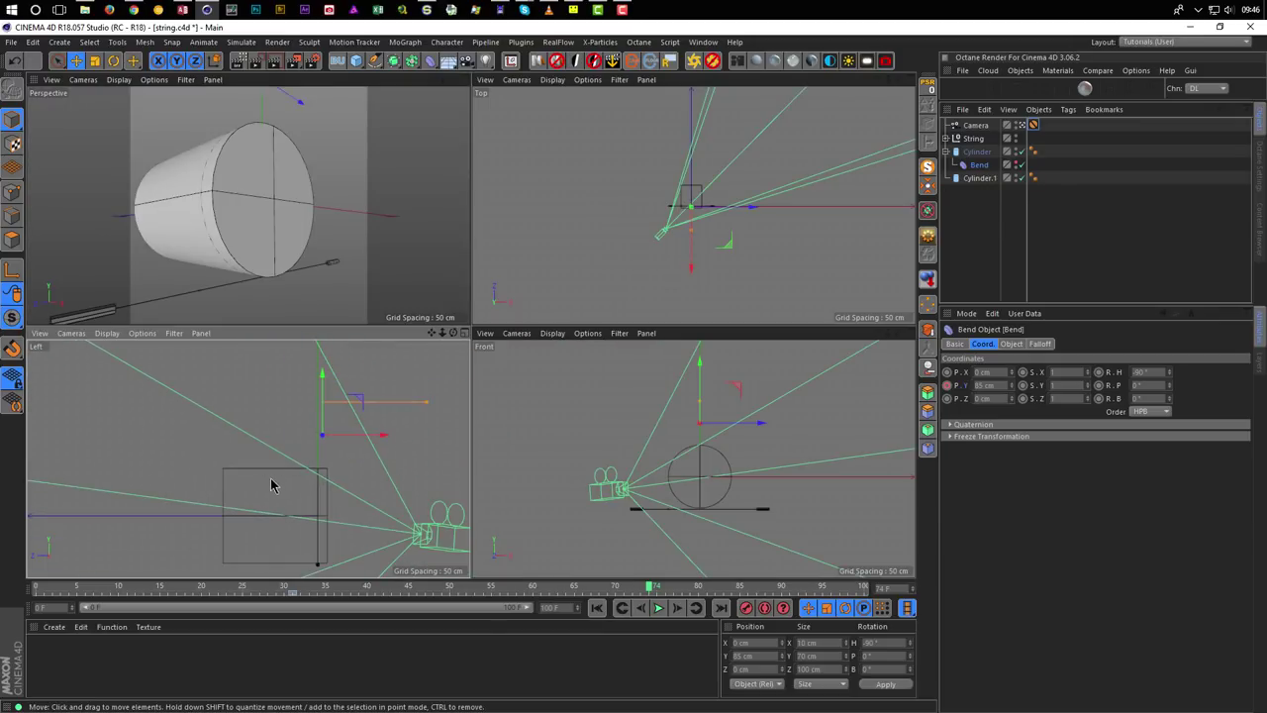
drag(317, 354, 307, 463)
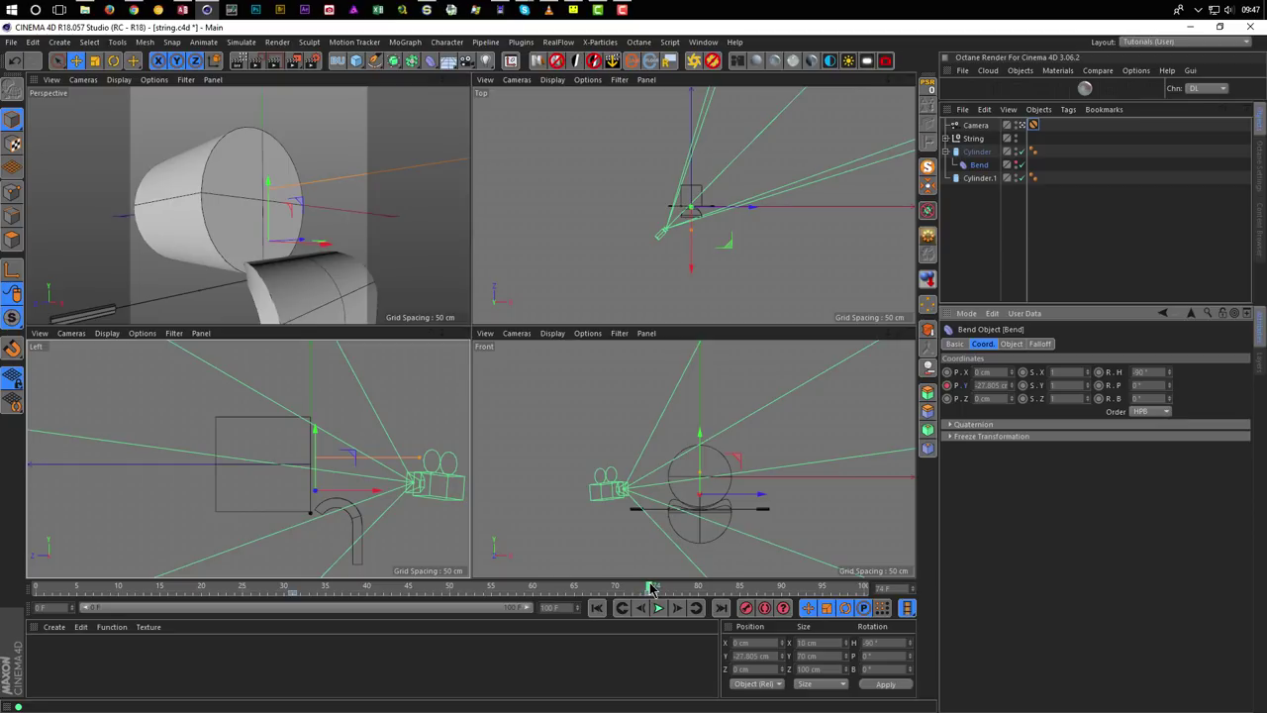
drag(650, 588, 742, 589)
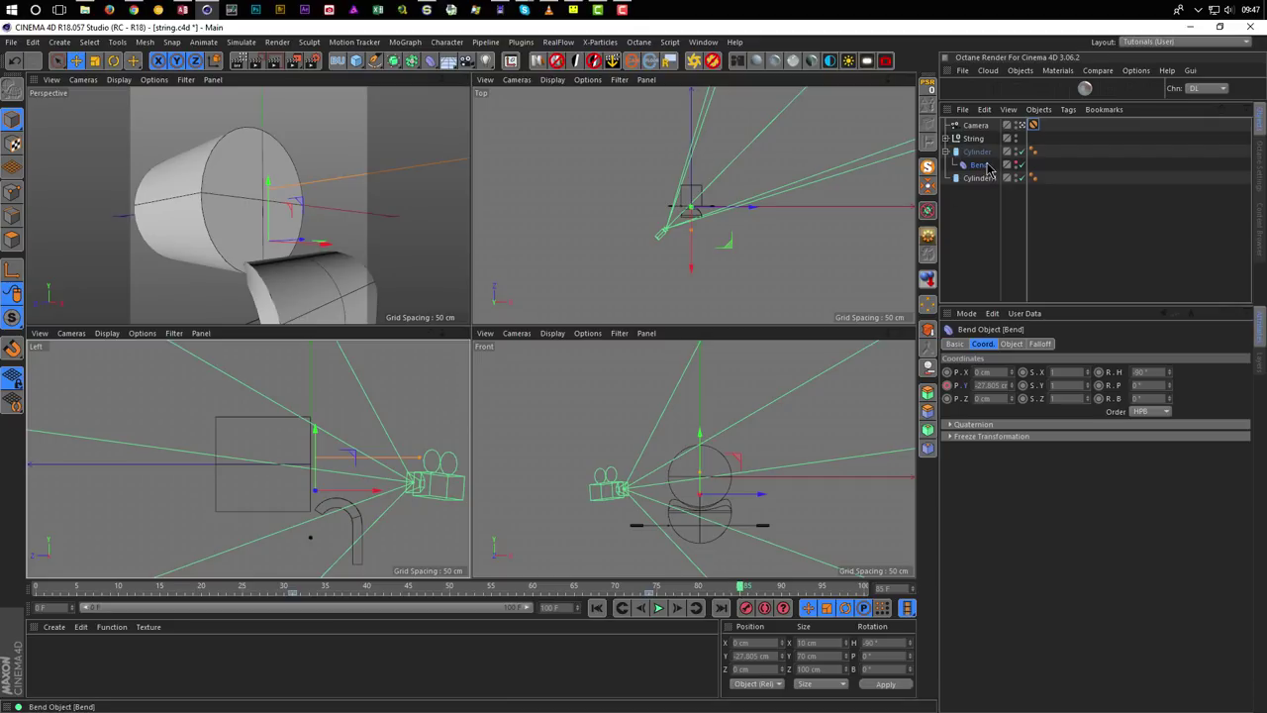
drag(314, 432, 346, 479)
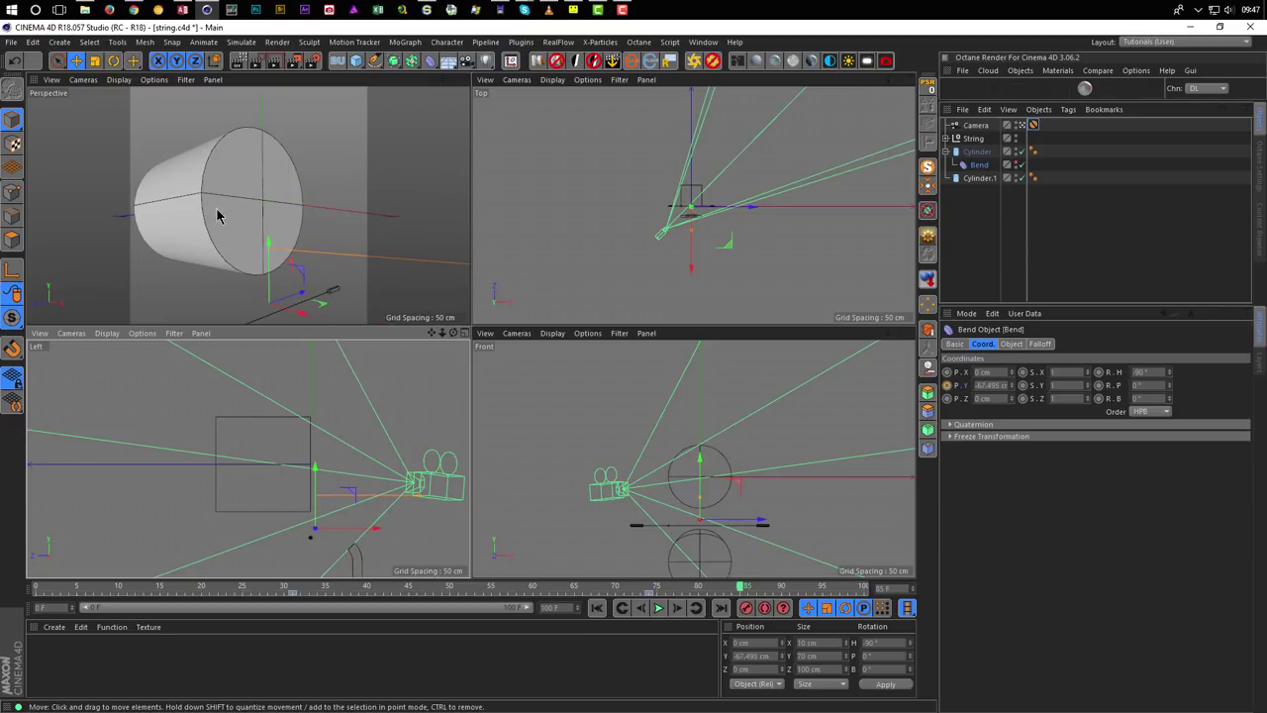
Keyframe the Bend's lowered Y at frame 85 and play the animation in the maximized Perspective view.
click(947, 385)
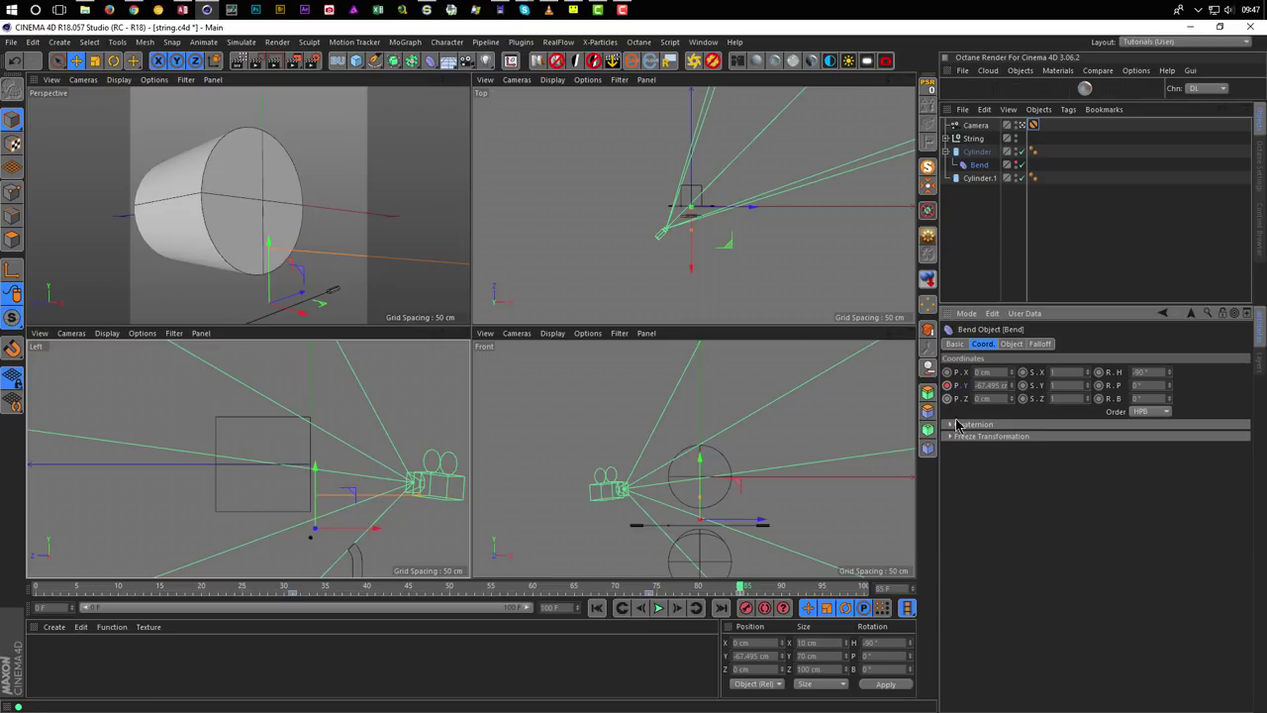
middle_click(396, 262)
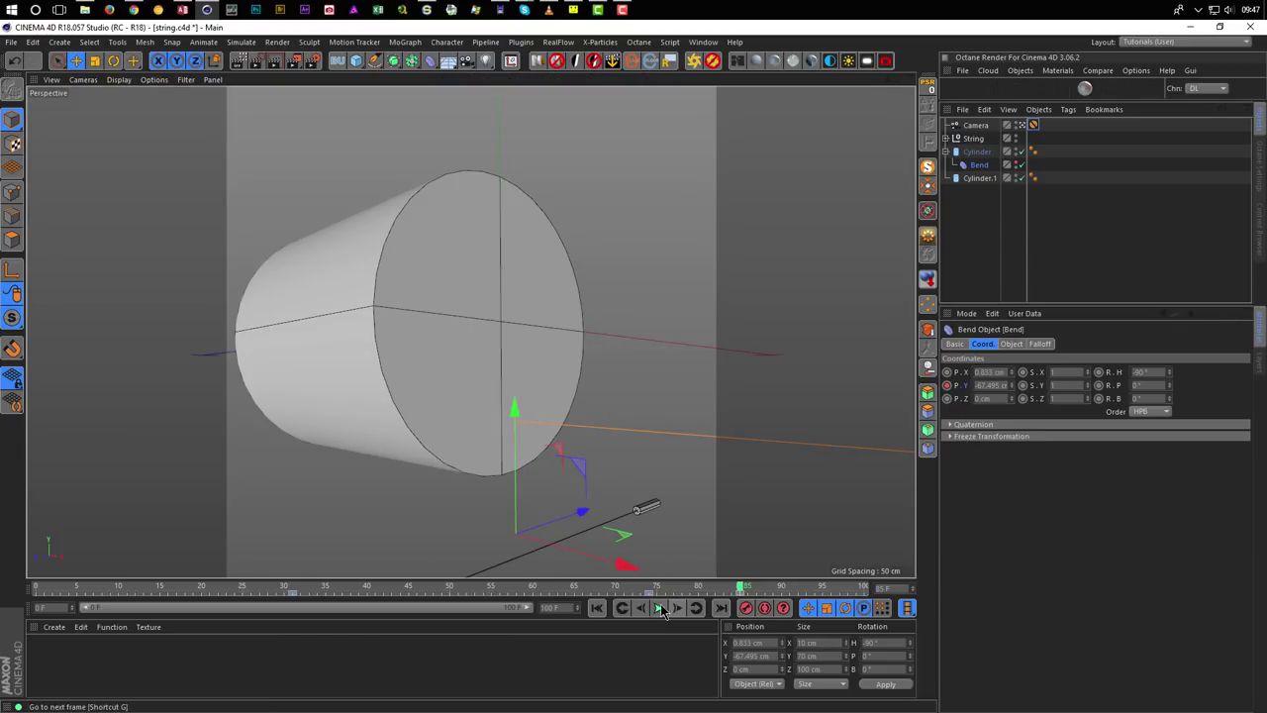
click(598, 608)
click(658, 607)
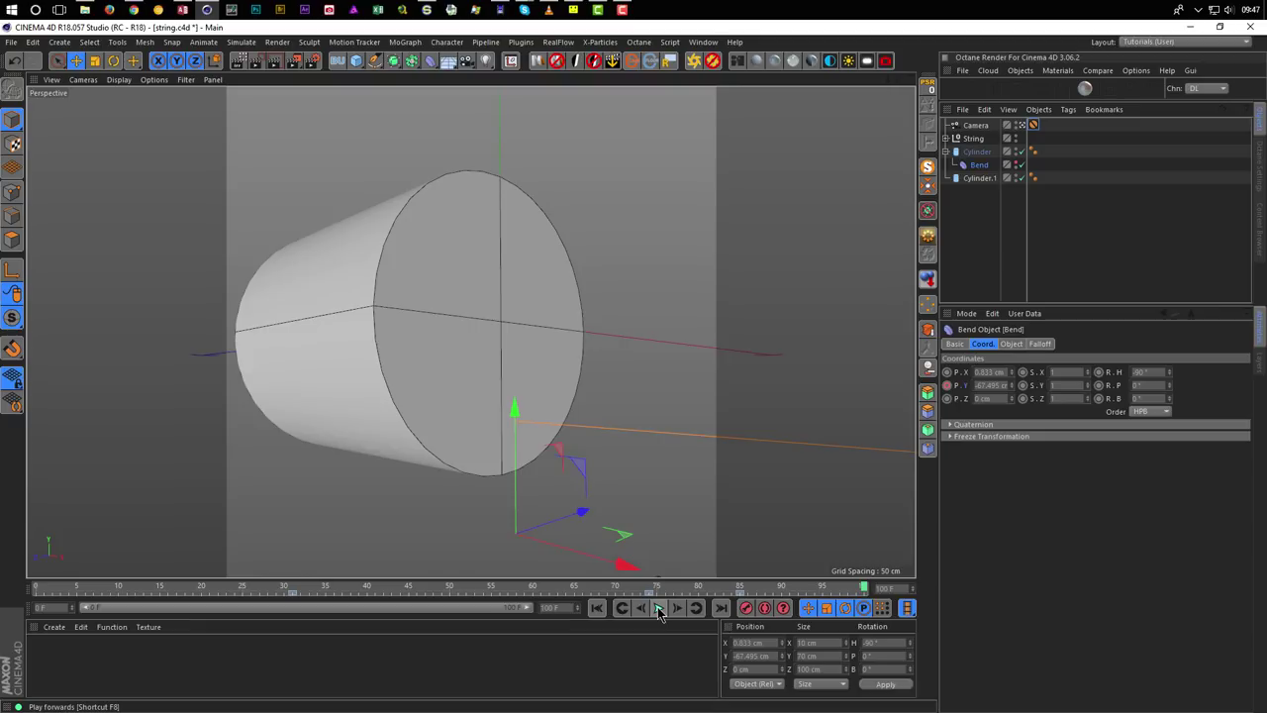
click(598, 608)
click(658, 608)
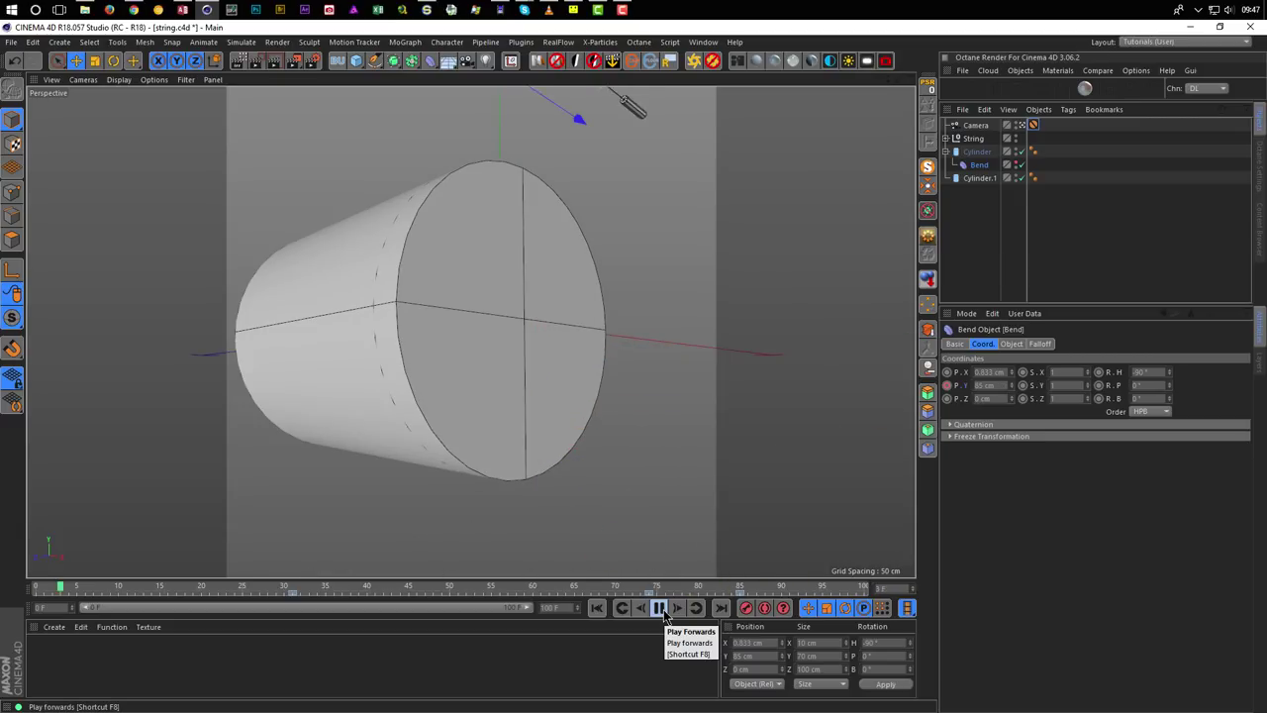
click(660, 607)
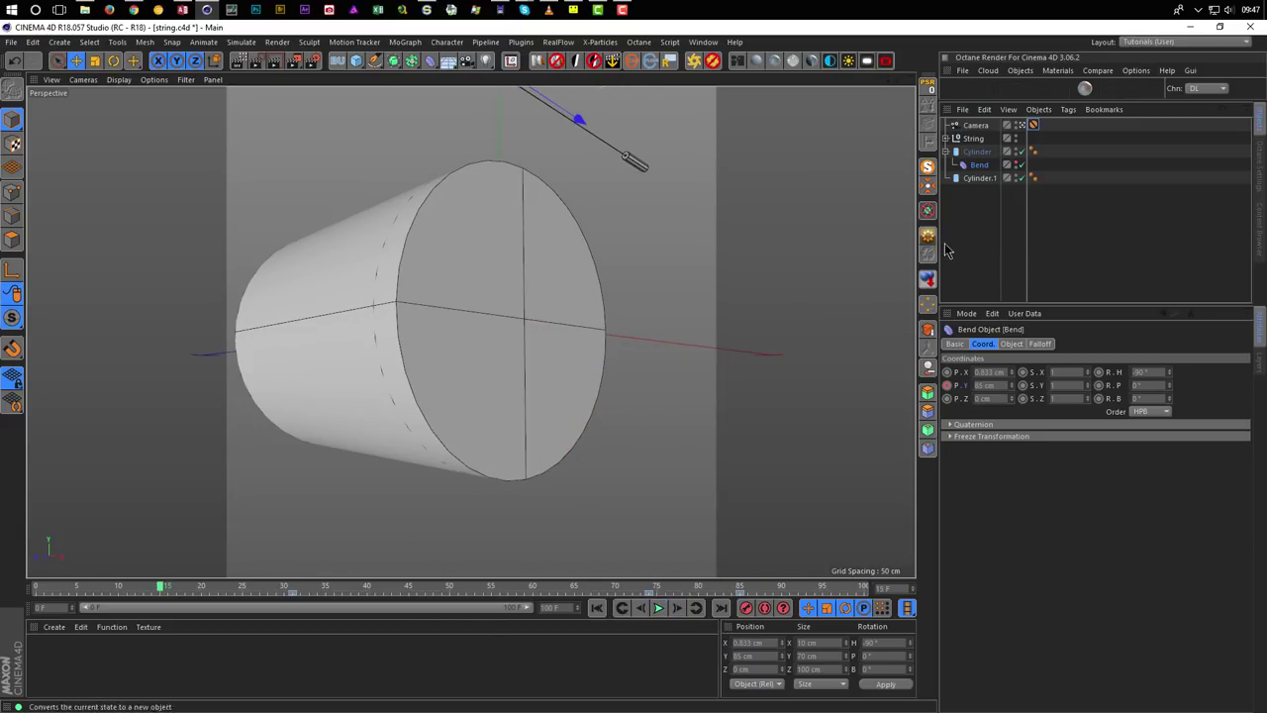
Drag the Bend's frame-85 key back to about frame 81, replay, and rewind to frame 0.
mouse_move(742, 591)
mouse_down()
mouse_move(698, 591)
mouse_move(741, 588)
mouse_up()
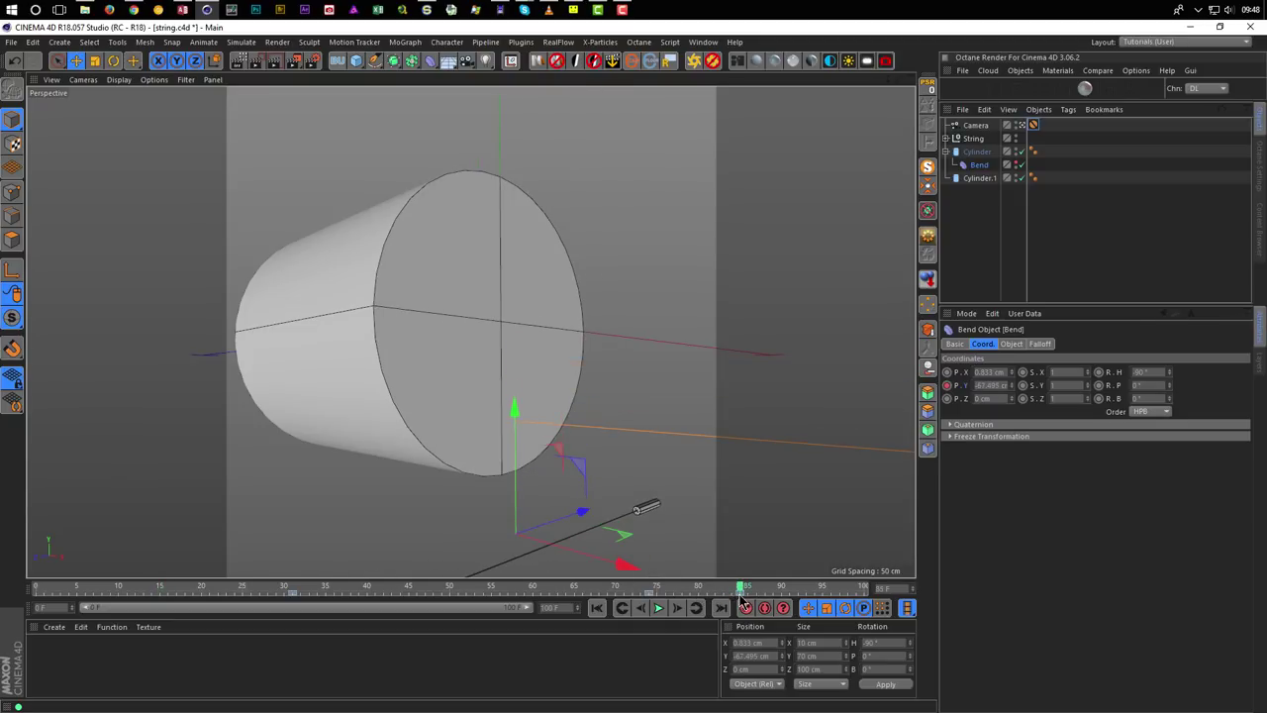
click(741, 597)
drag(737, 597, 705, 600)
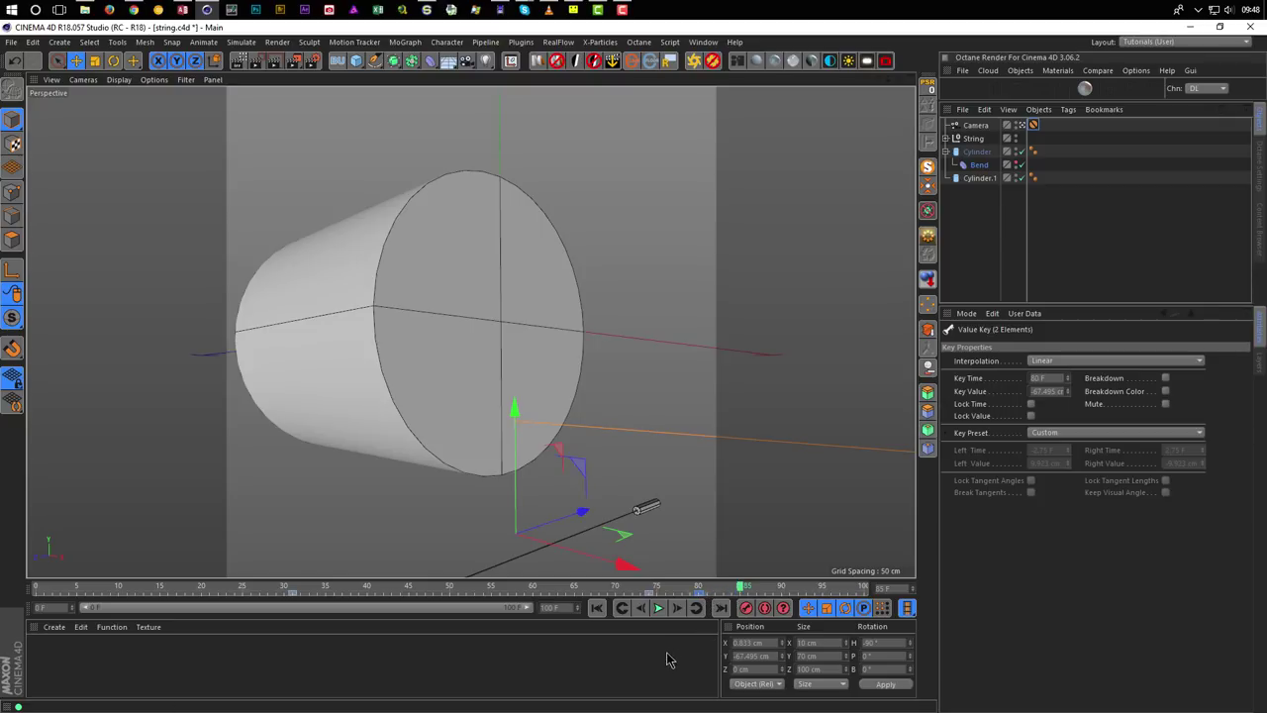
click(596, 608)
click(658, 608)
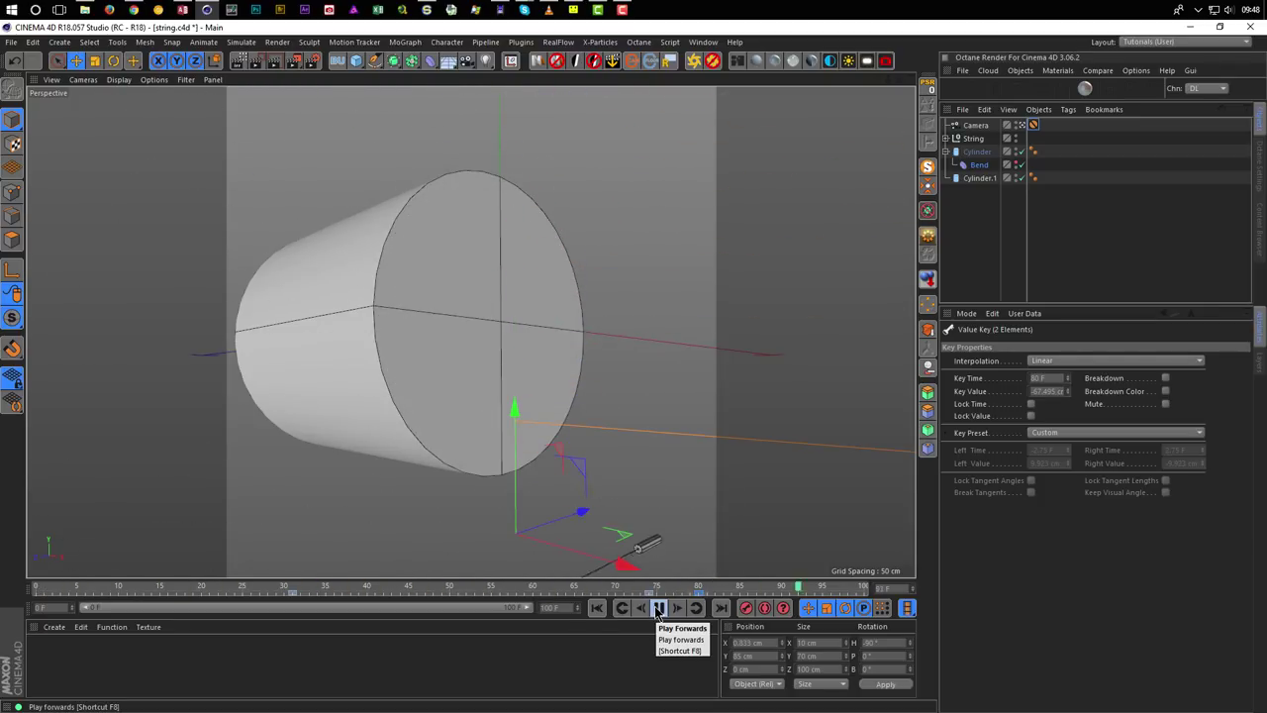
click(658, 608)
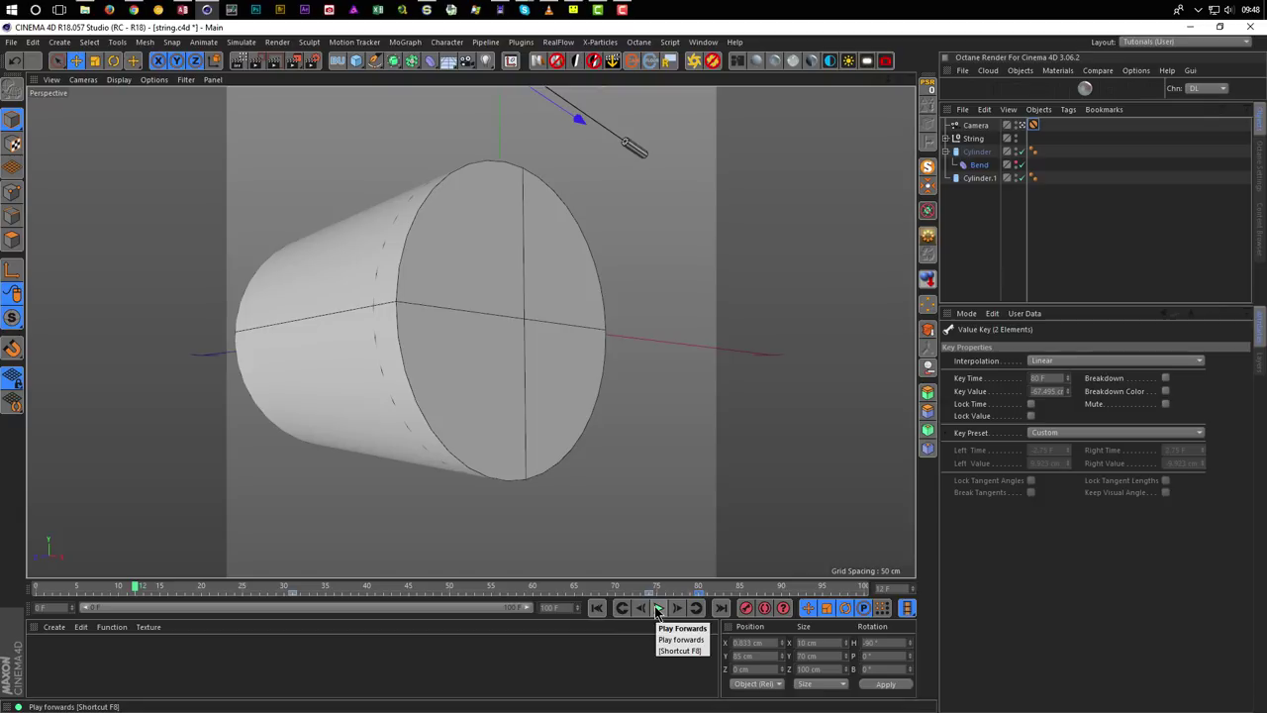
click(656, 609)
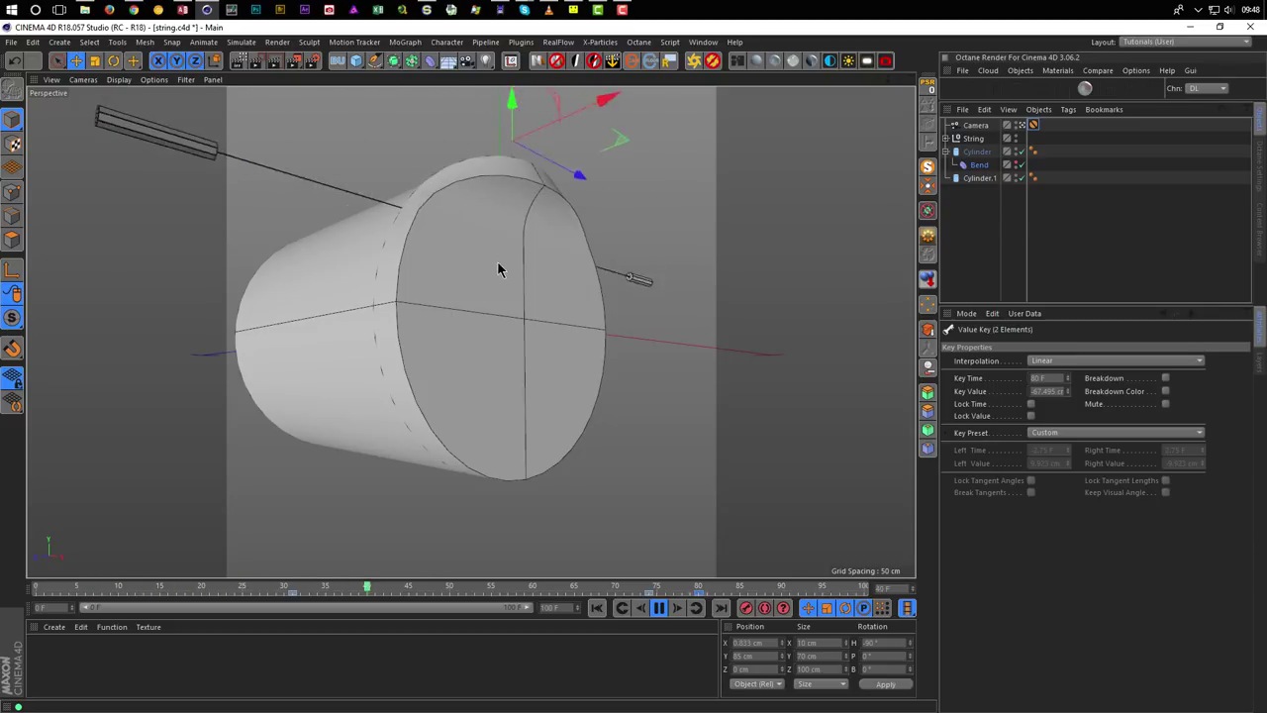
click(659, 608)
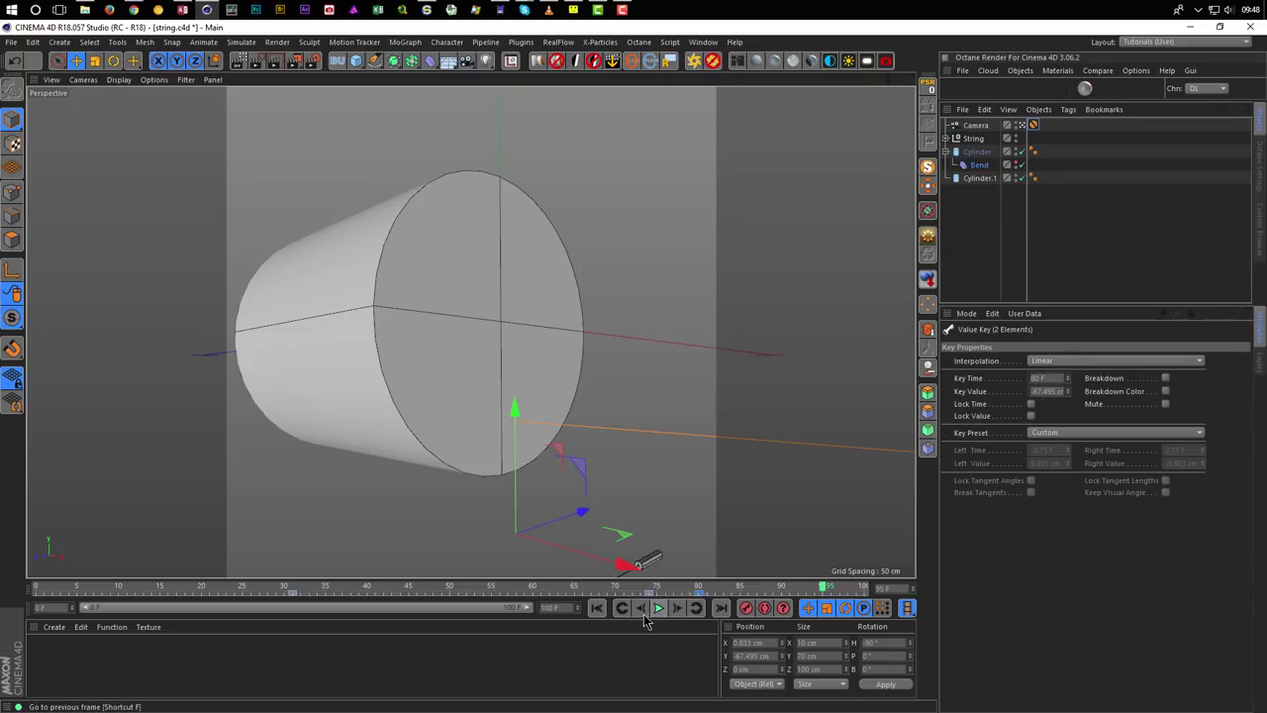
click(598, 609)
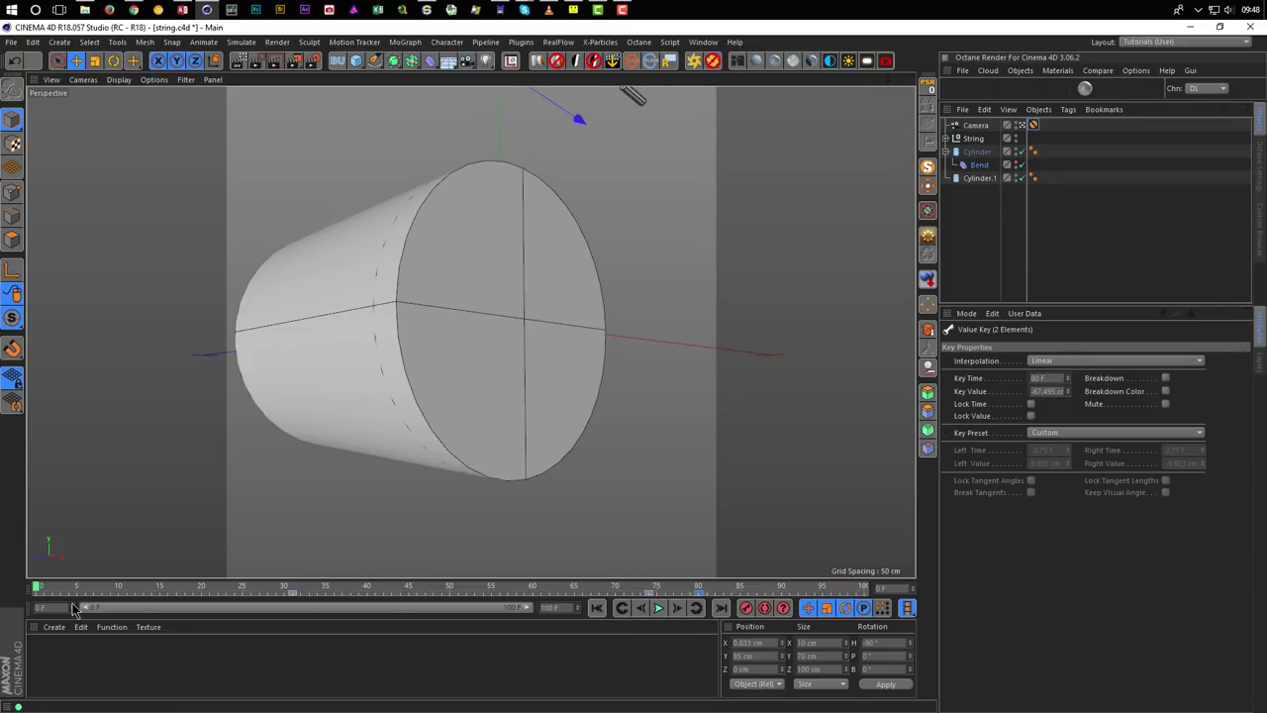
Select the Plain effector under String > String and drag its Strength from 0% to 100% later in the timeline.
drag(37, 590, 293, 592)
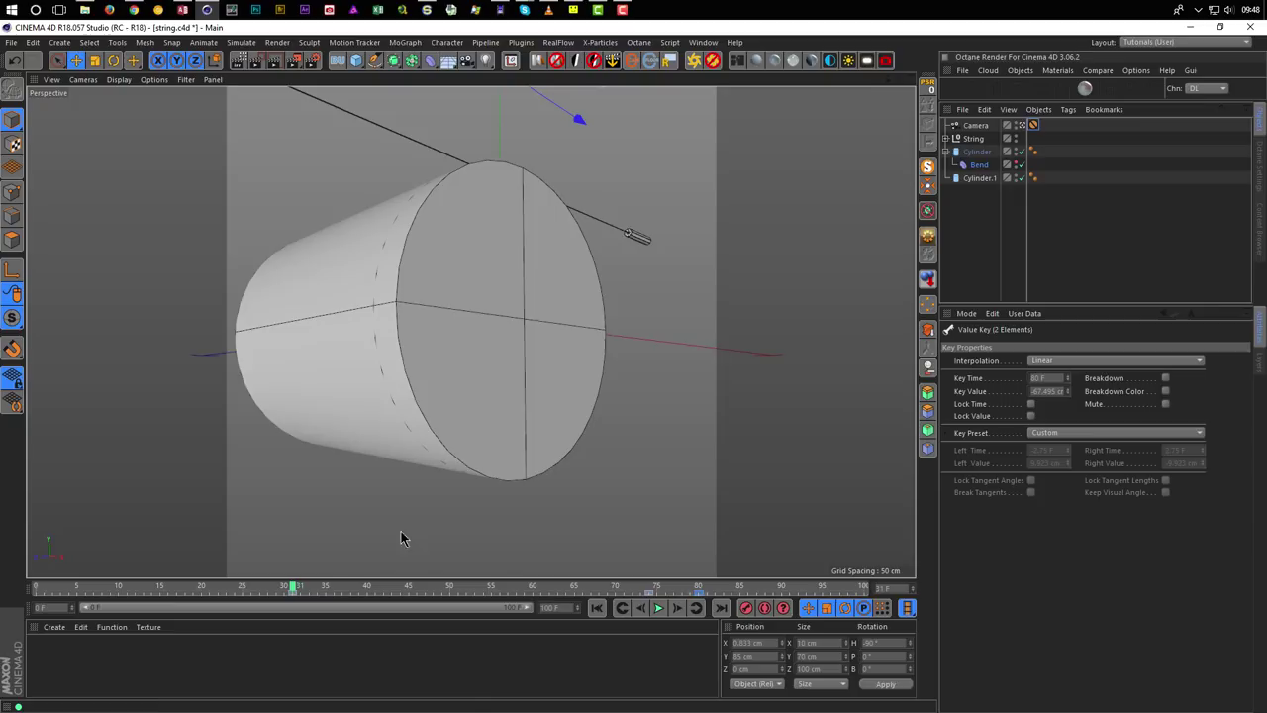
click(946, 138)
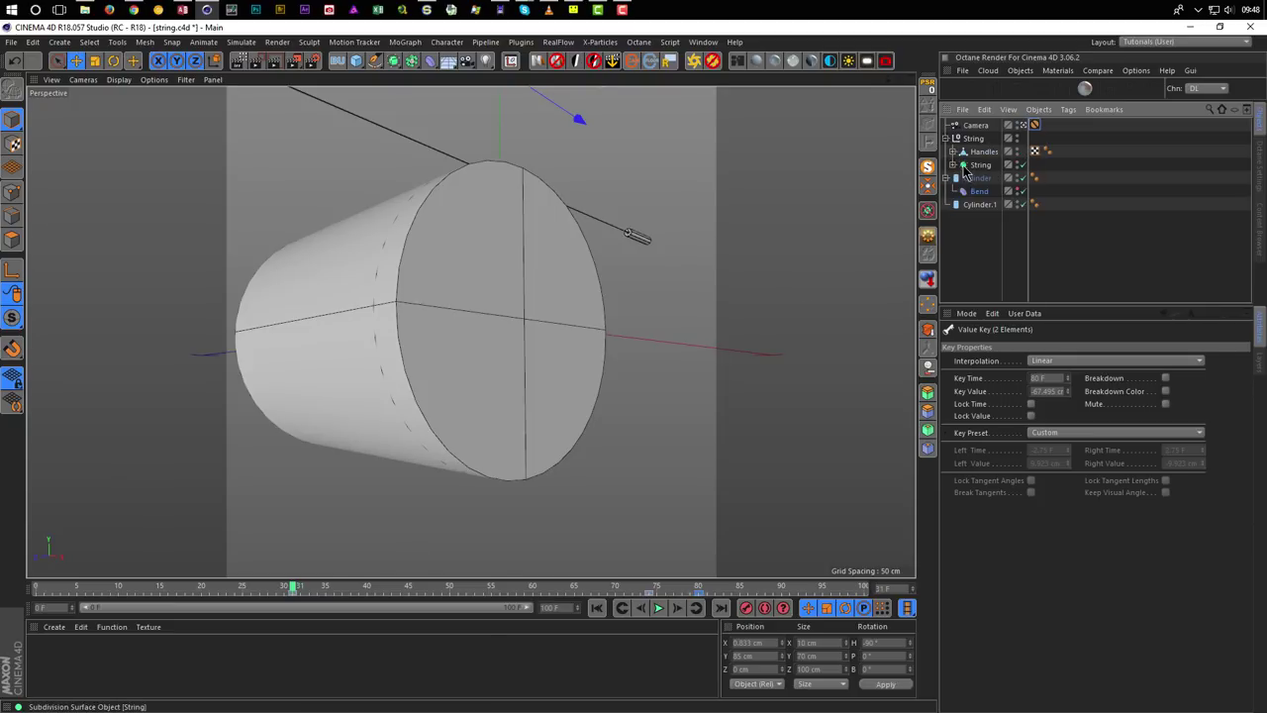
click(952, 164)
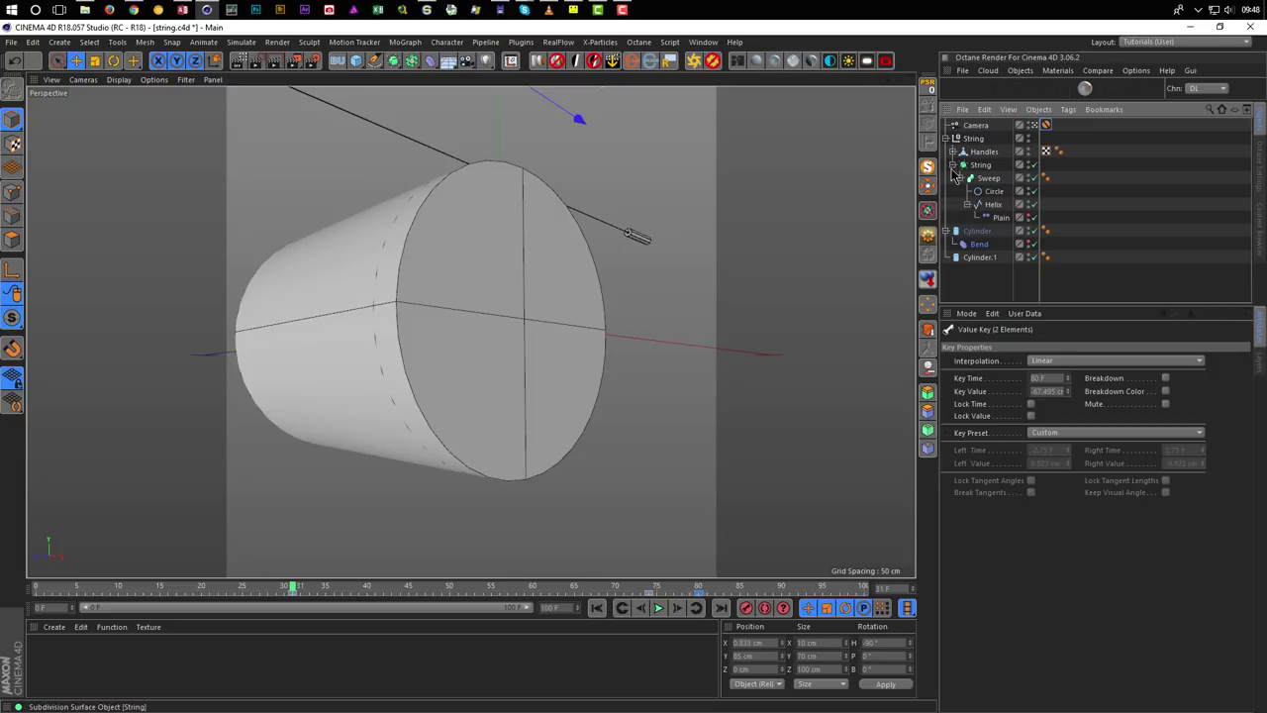
click(998, 216)
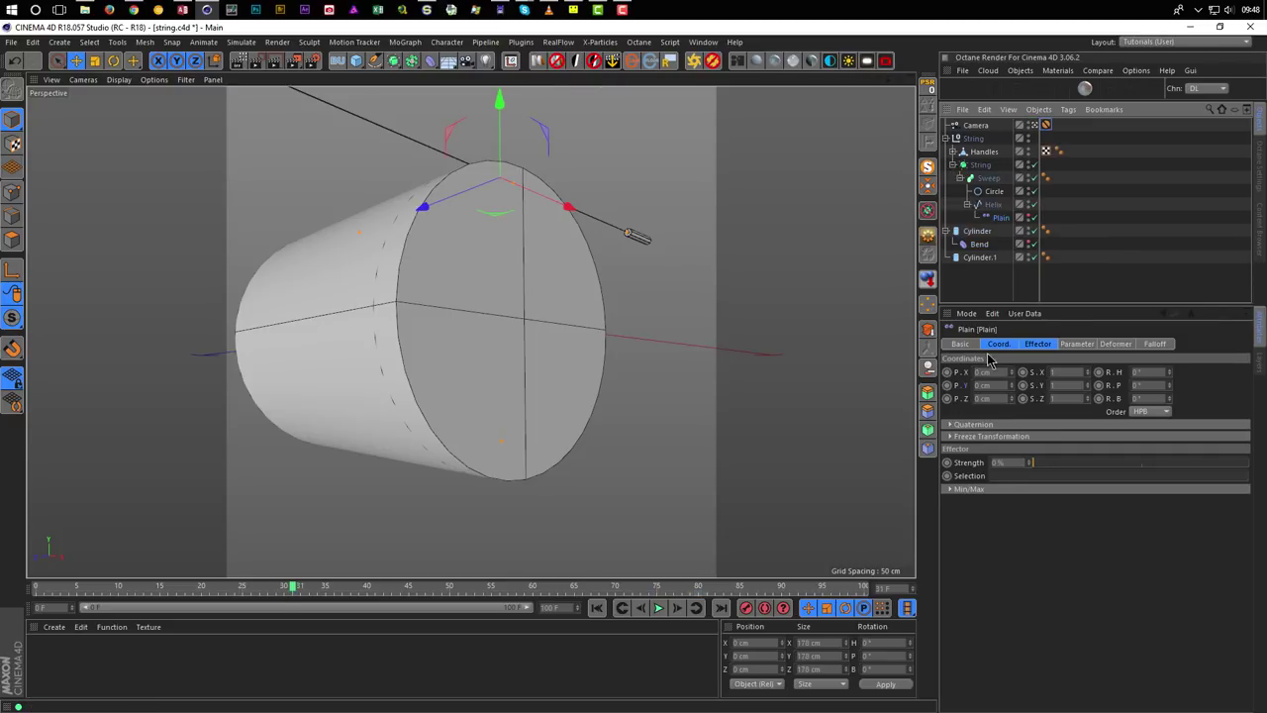
click(1038, 343)
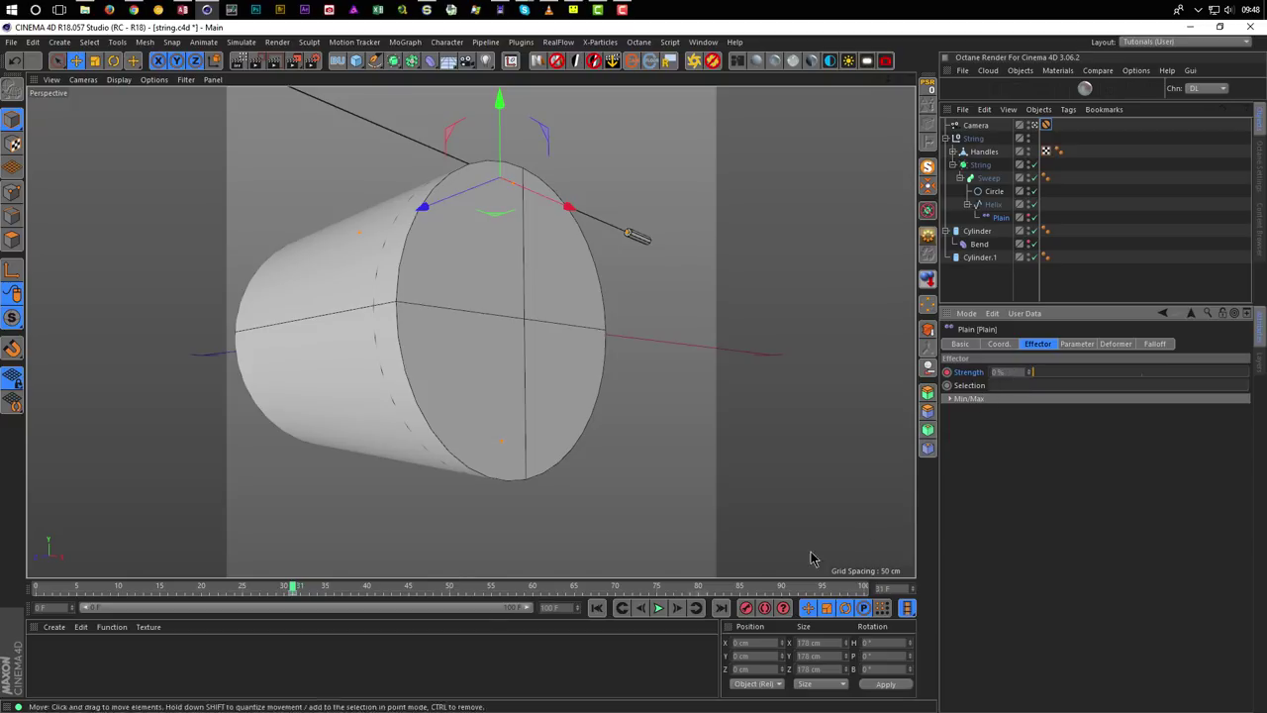
drag(294, 588, 470, 601)
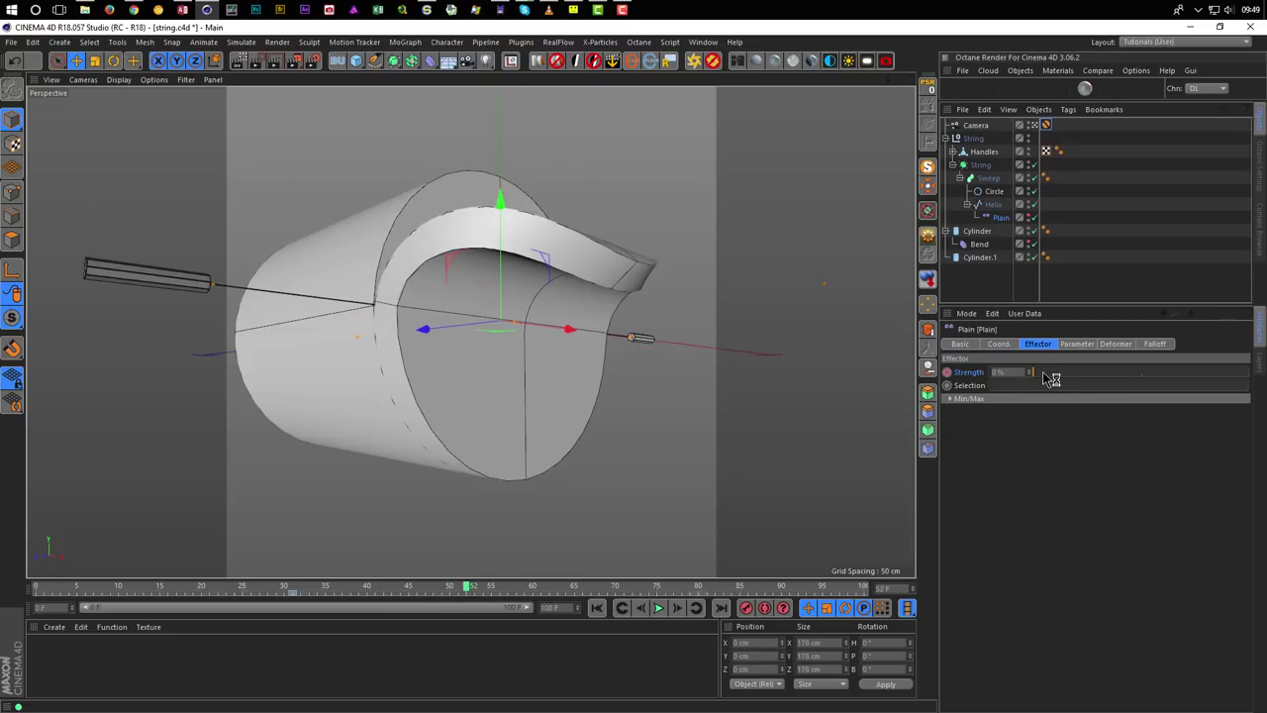
drag(1047, 375, 1261, 364)
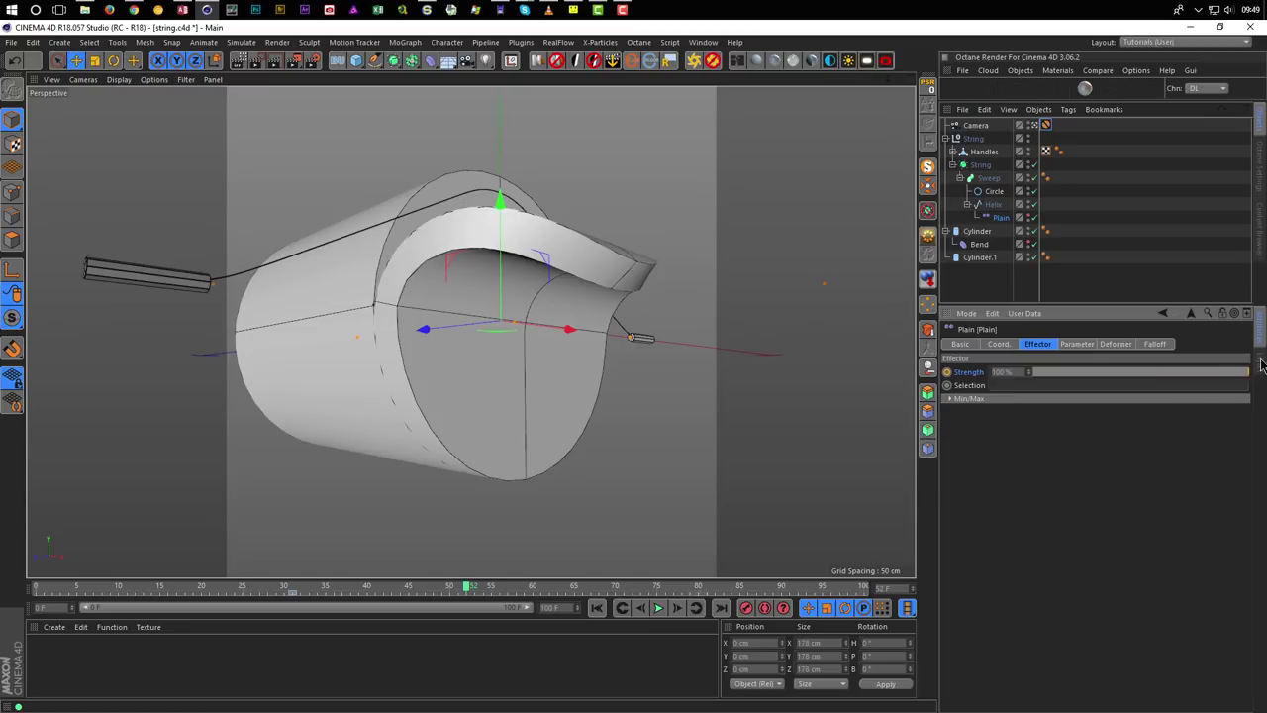
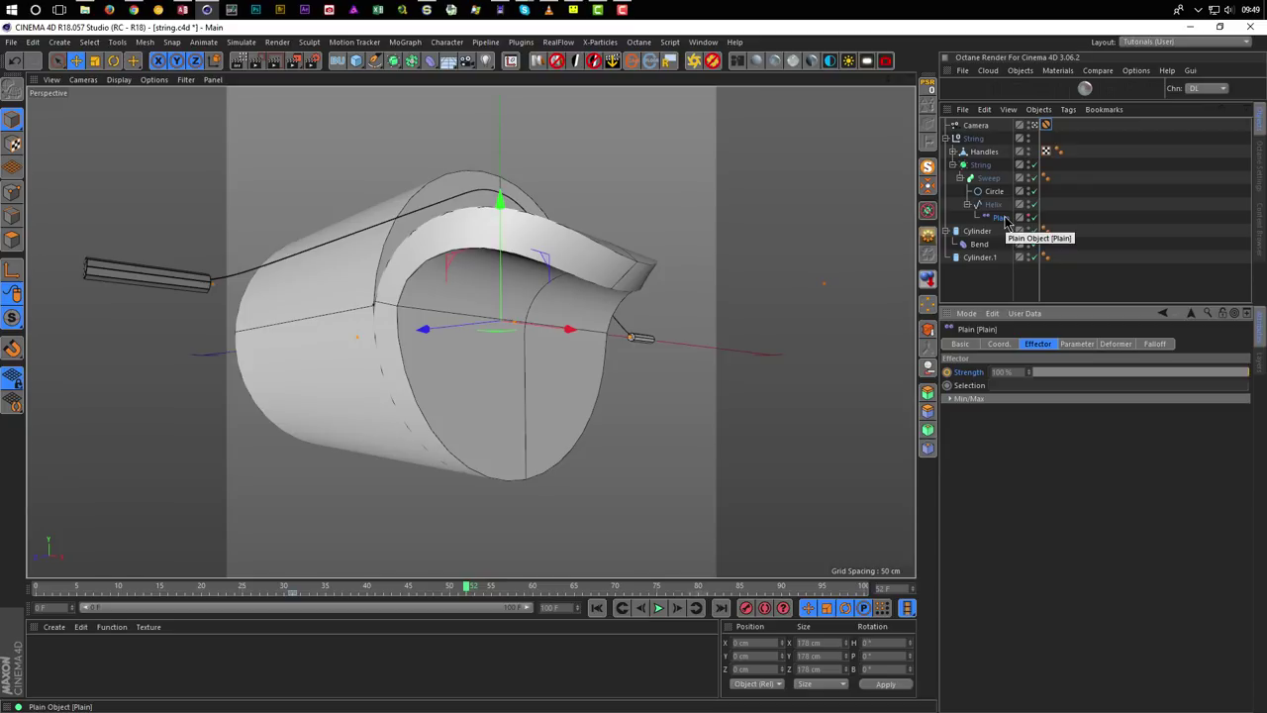
Keyframe the Plain effector's Strength from 0% to 100%, then replay the string growth from frame 0.
click(597, 608)
click(659, 607)
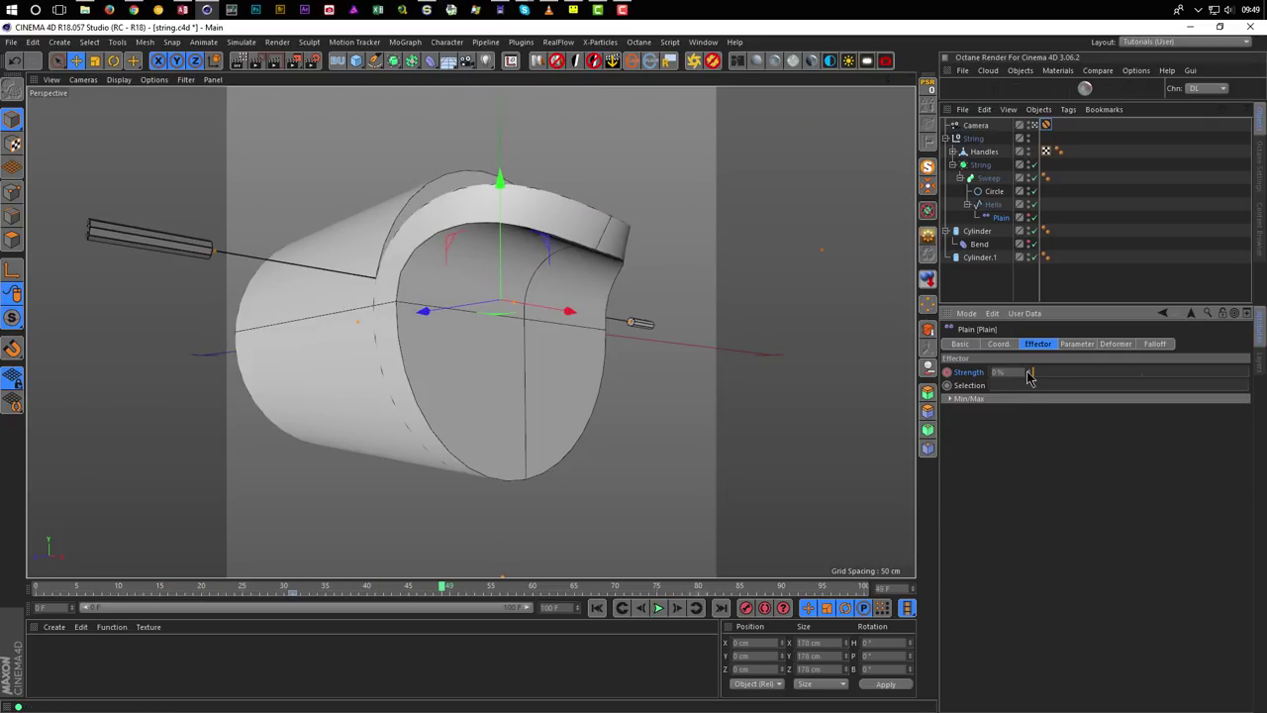
drag(1035, 379, 1249, 374)
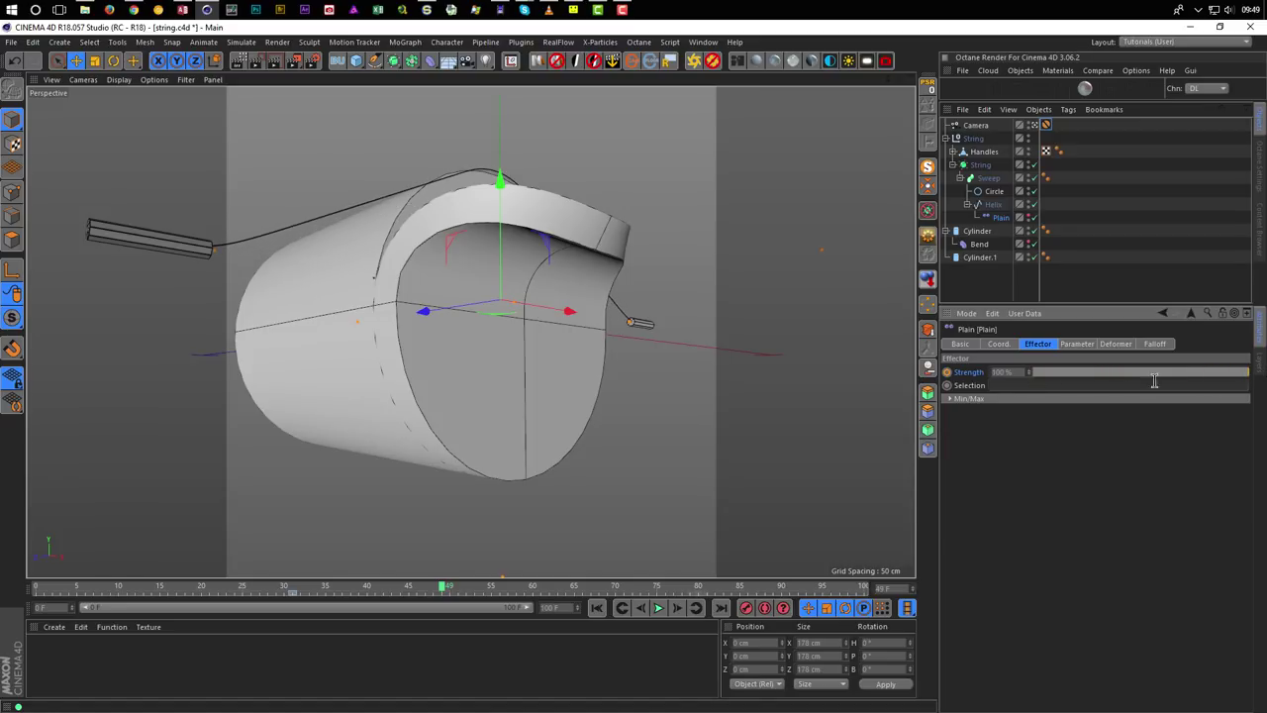
ctrl+click(947, 373)
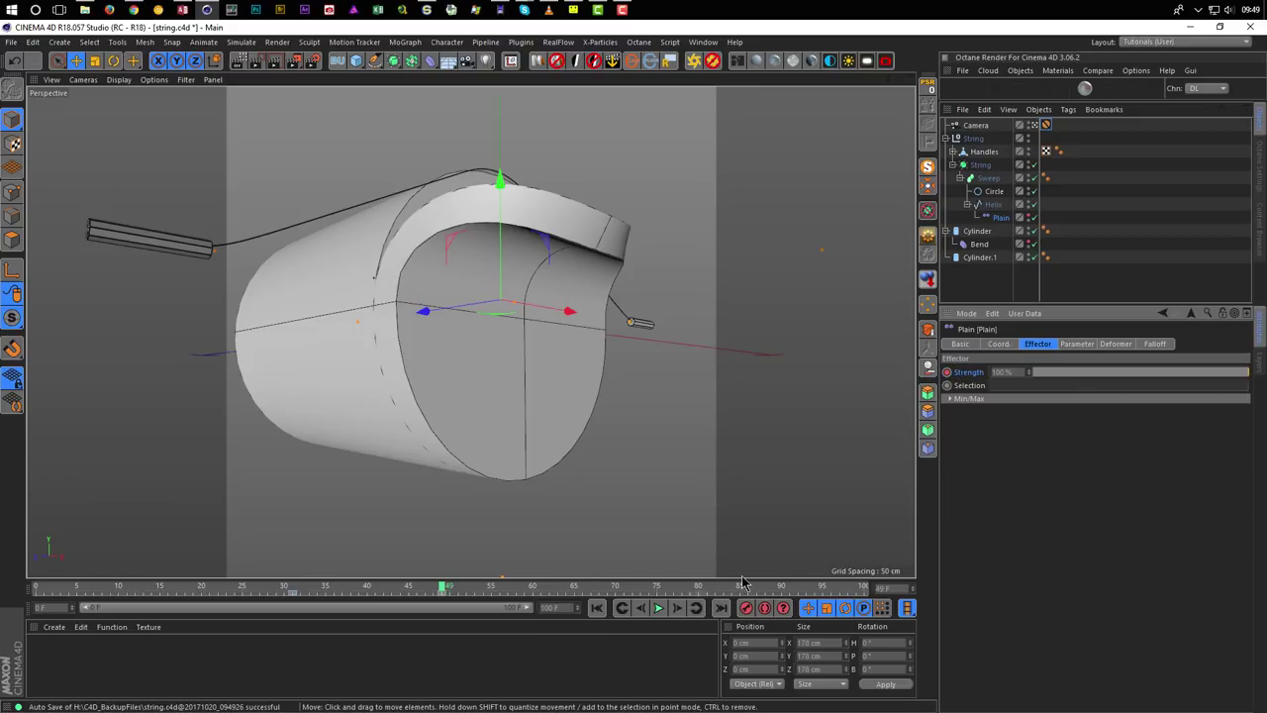
click(597, 607)
click(658, 608)
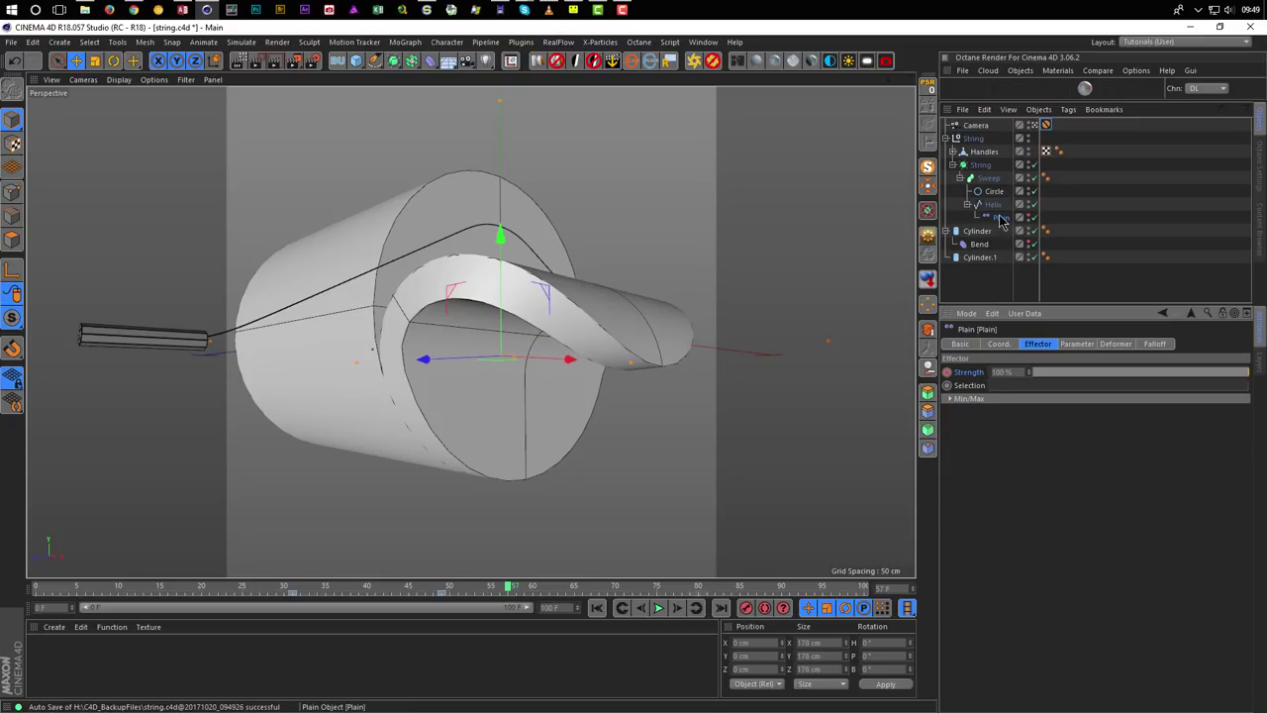
Show the Bend deformer's Coord. P.Y track in a Timeline window moved clear of the viewport.
right_click(980, 253)
click(977, 244)
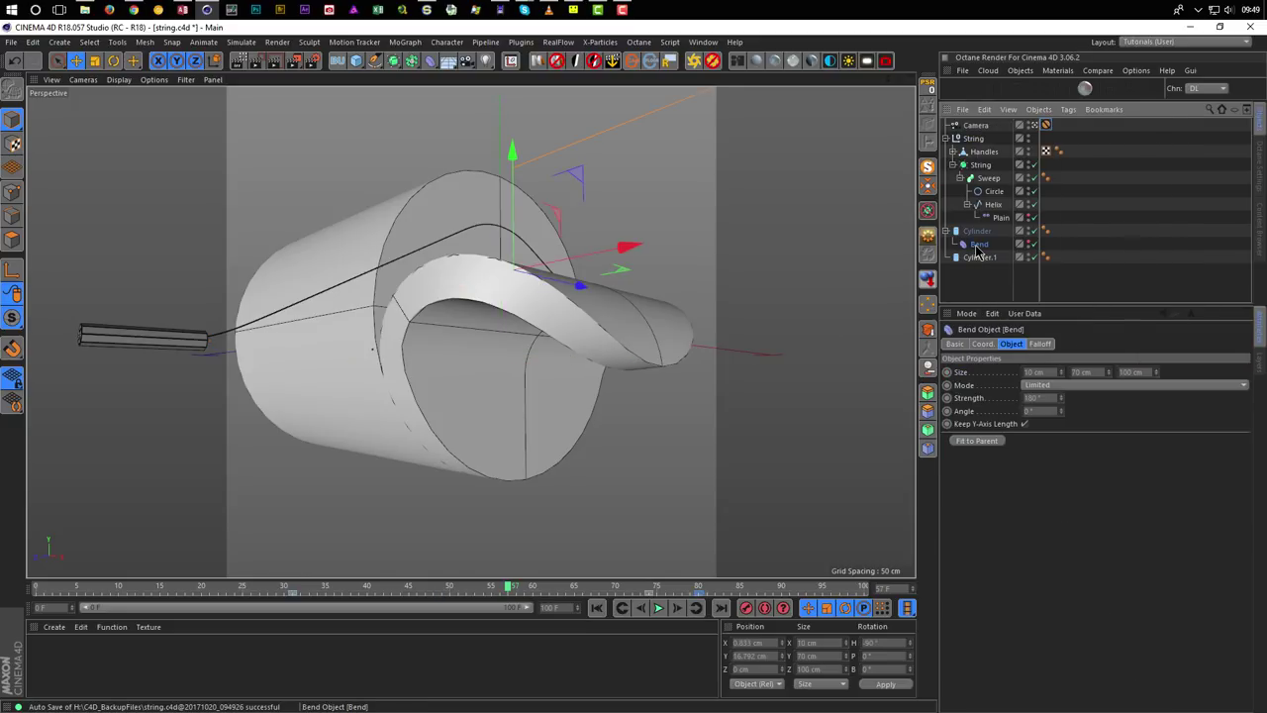
click(984, 344)
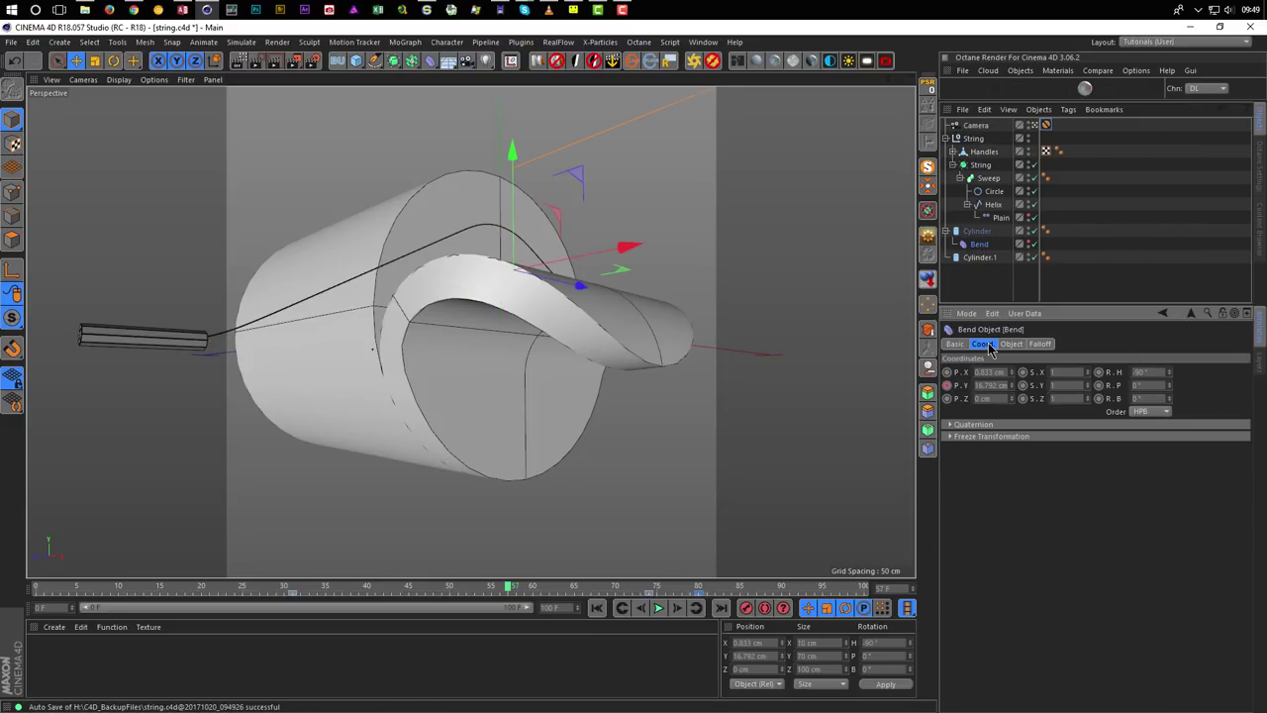
right_click(966, 385)
mouse_move(1009, 394)
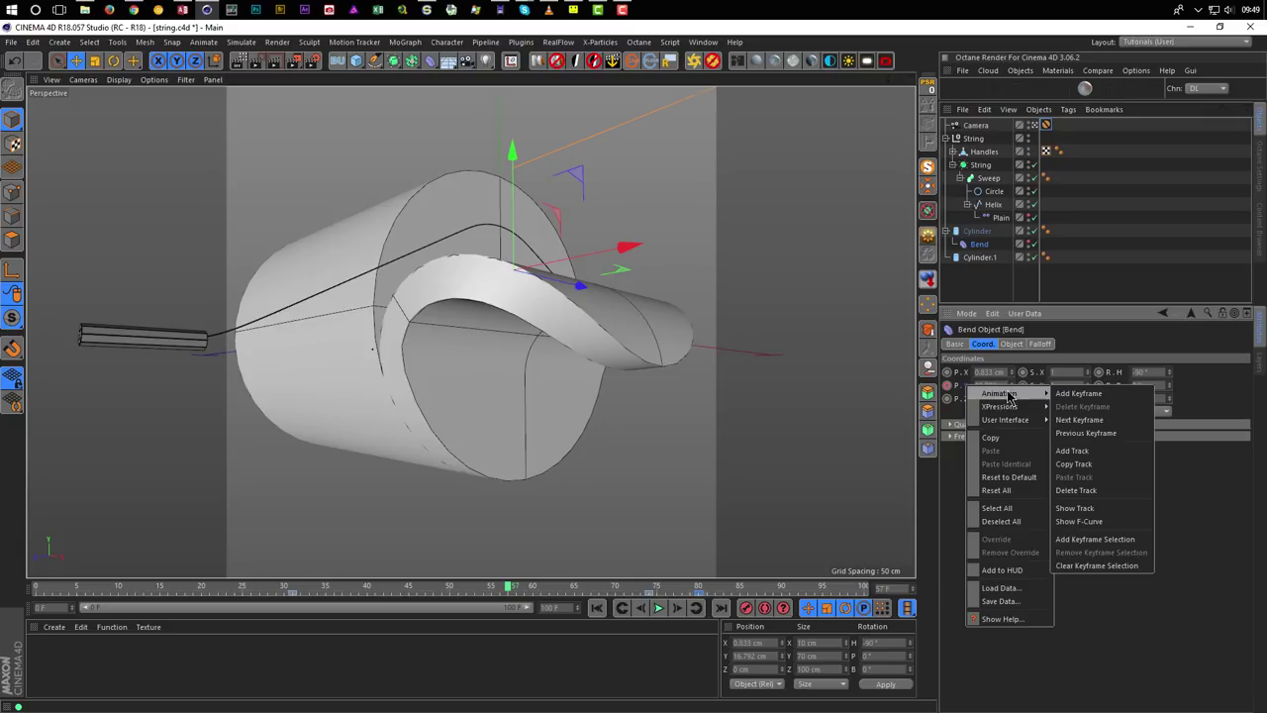
click(1115, 508)
drag(648, 130, 1109, 174)
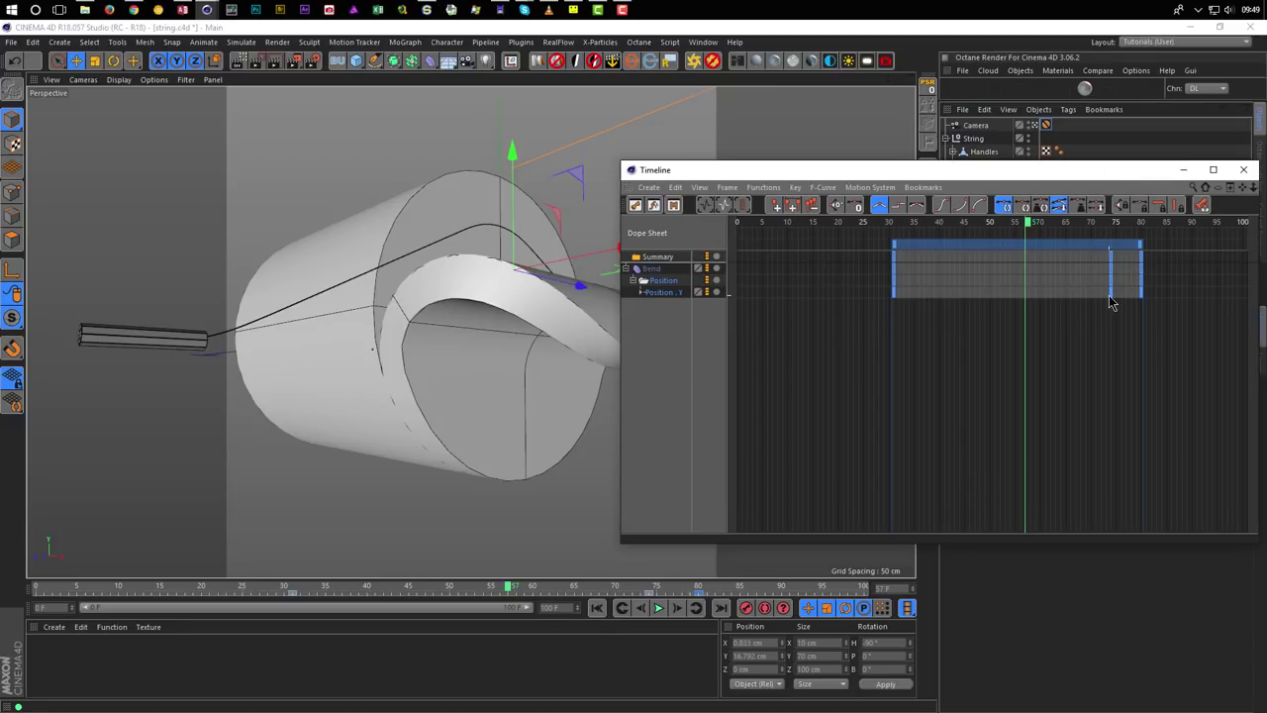
Drag the Bend's last Position.Y keyframe later in the Dope Sheet, toward frame 96.
drag(1114, 300, 1111, 300)
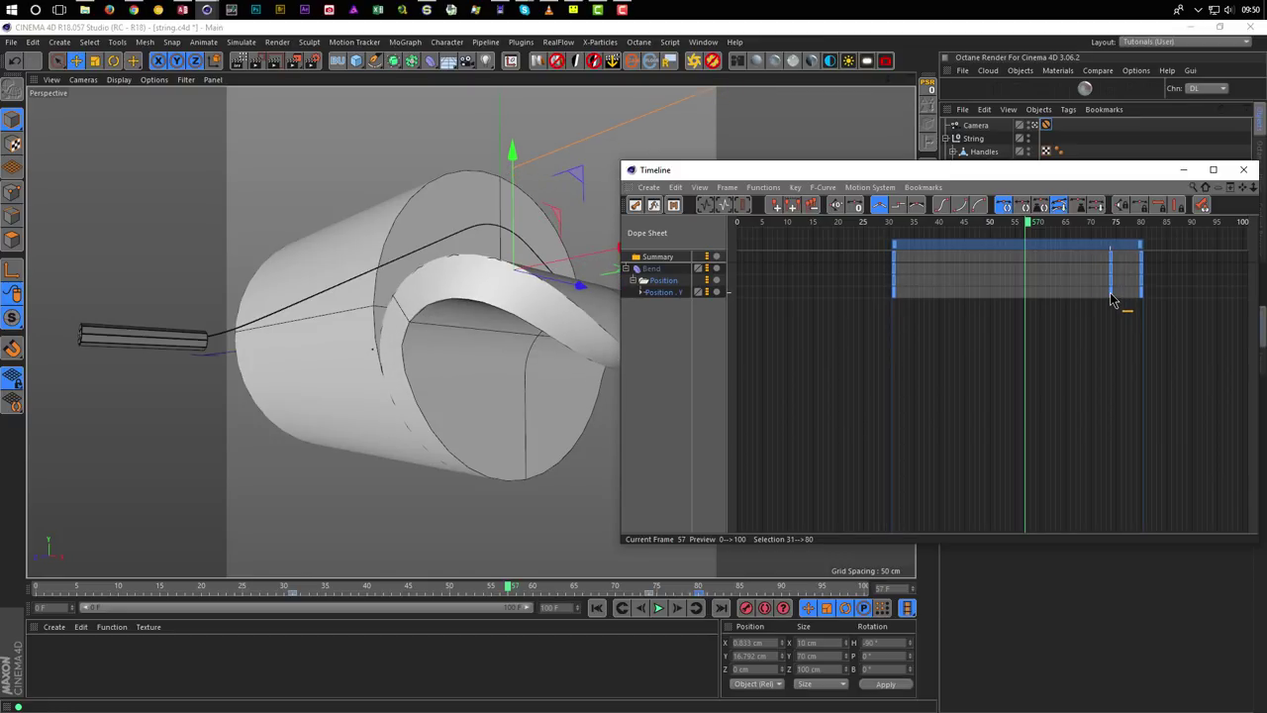
click(1098, 322)
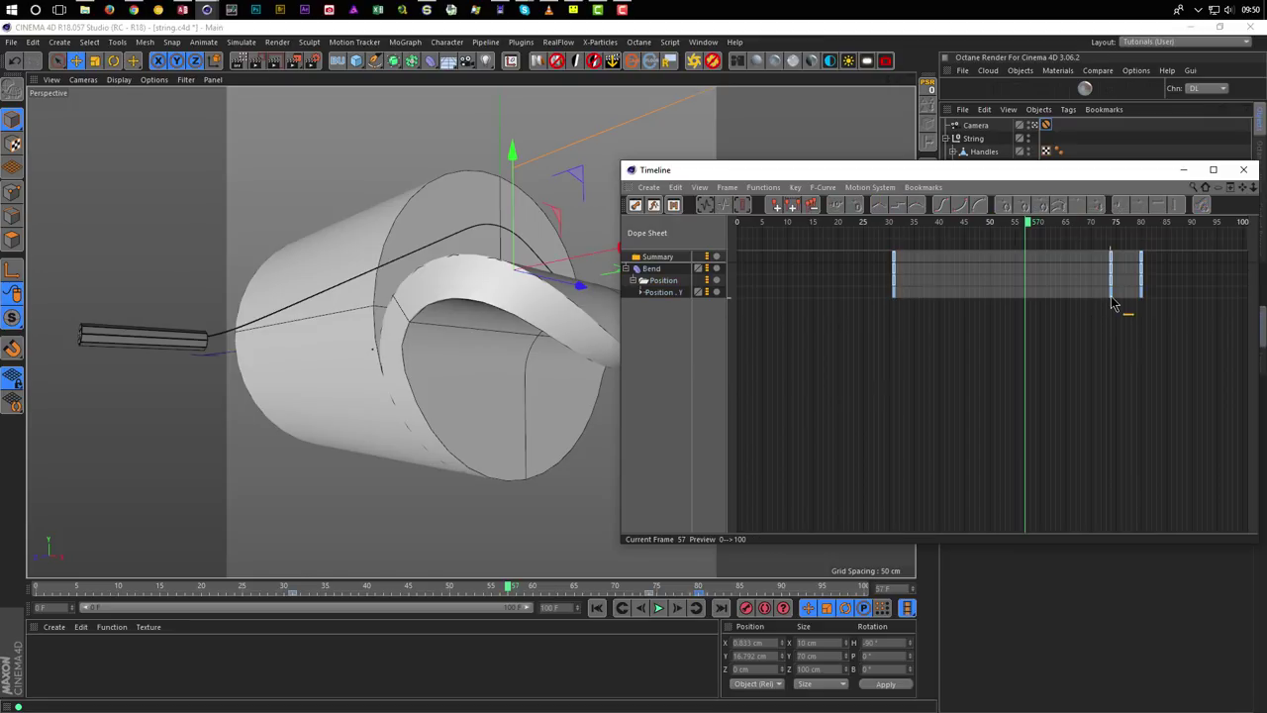
click(1111, 294)
drag(1112, 300, 1223, 300)
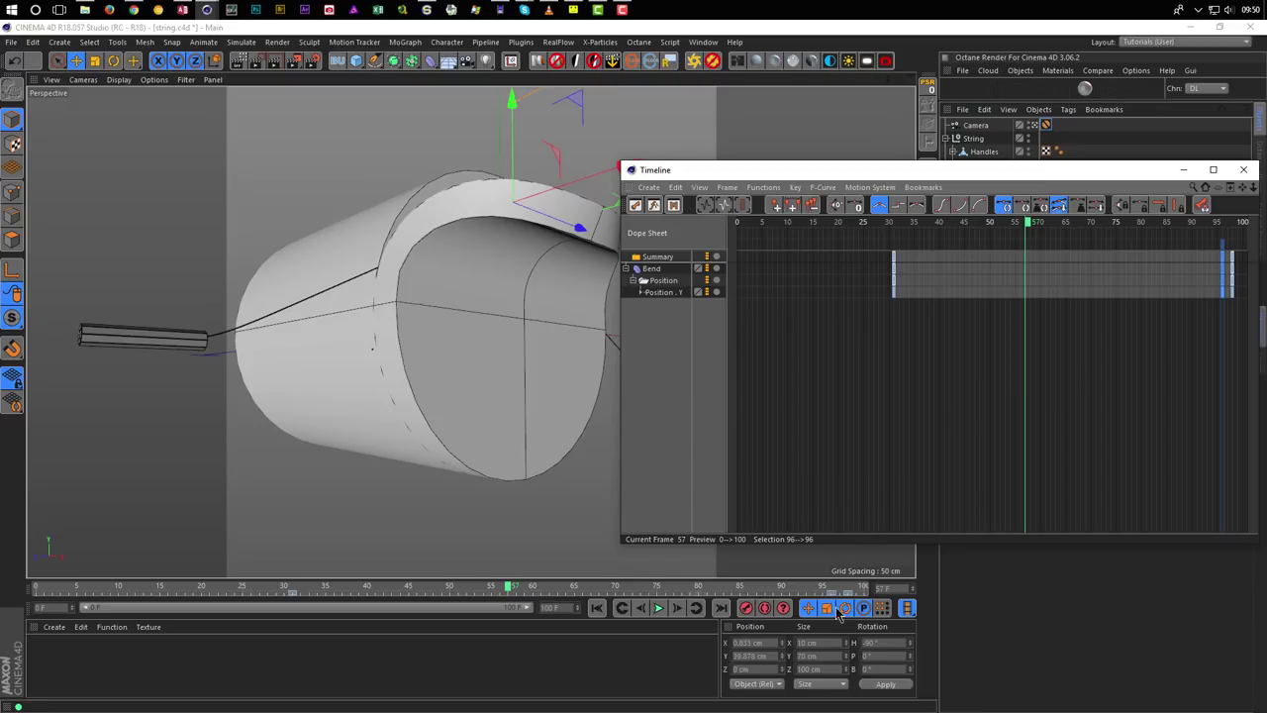
Replay the animation from frame 0 several times to review the slower bend timing.
click(596, 608)
click(658, 608)
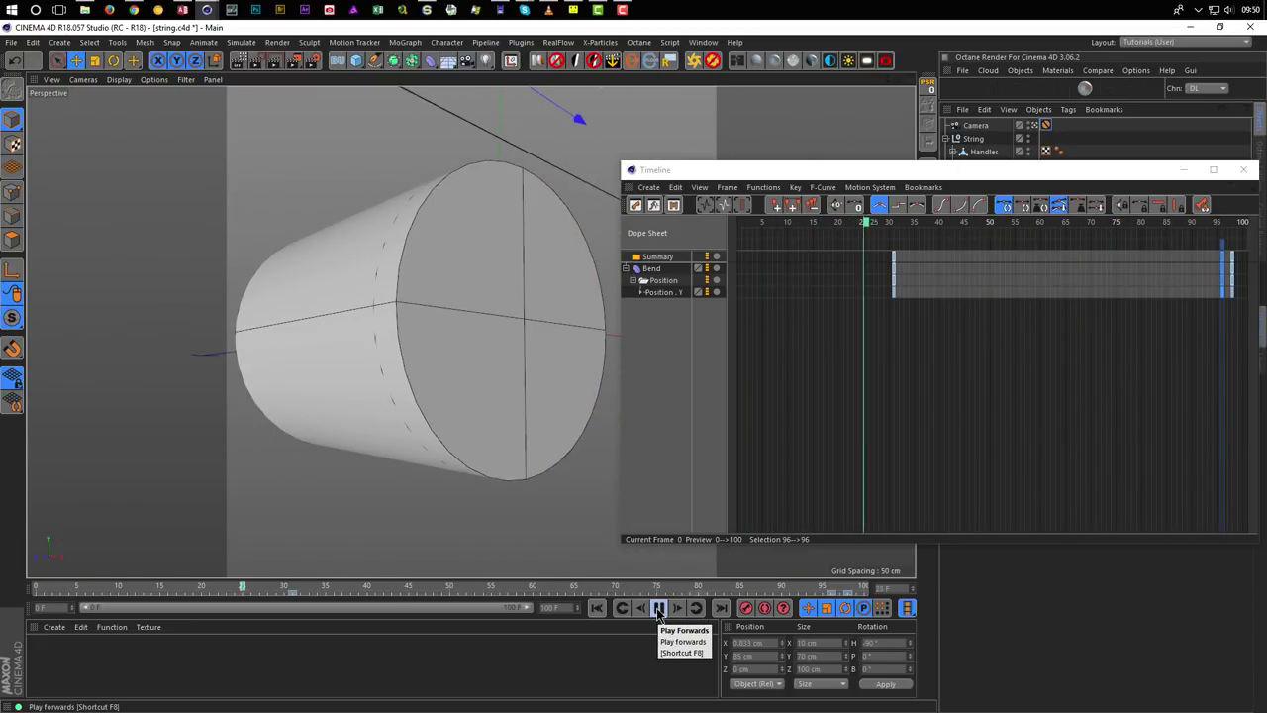
click(658, 609)
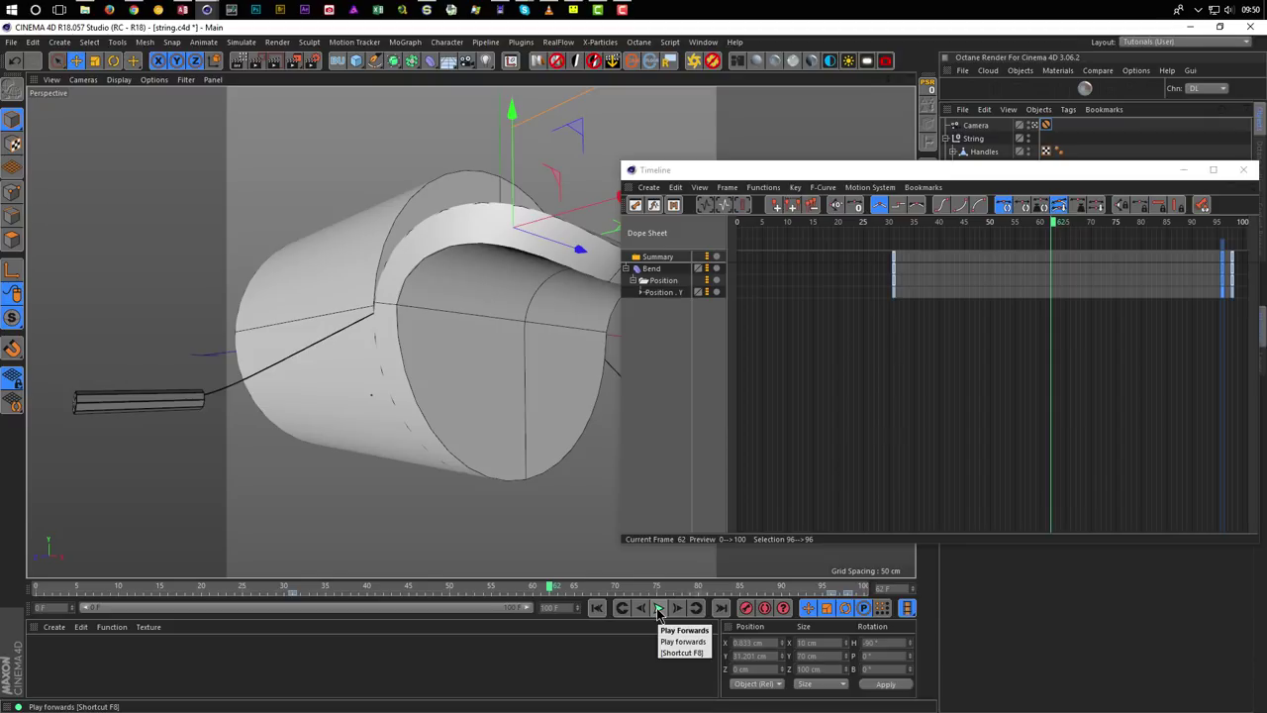
click(597, 608)
click(658, 609)
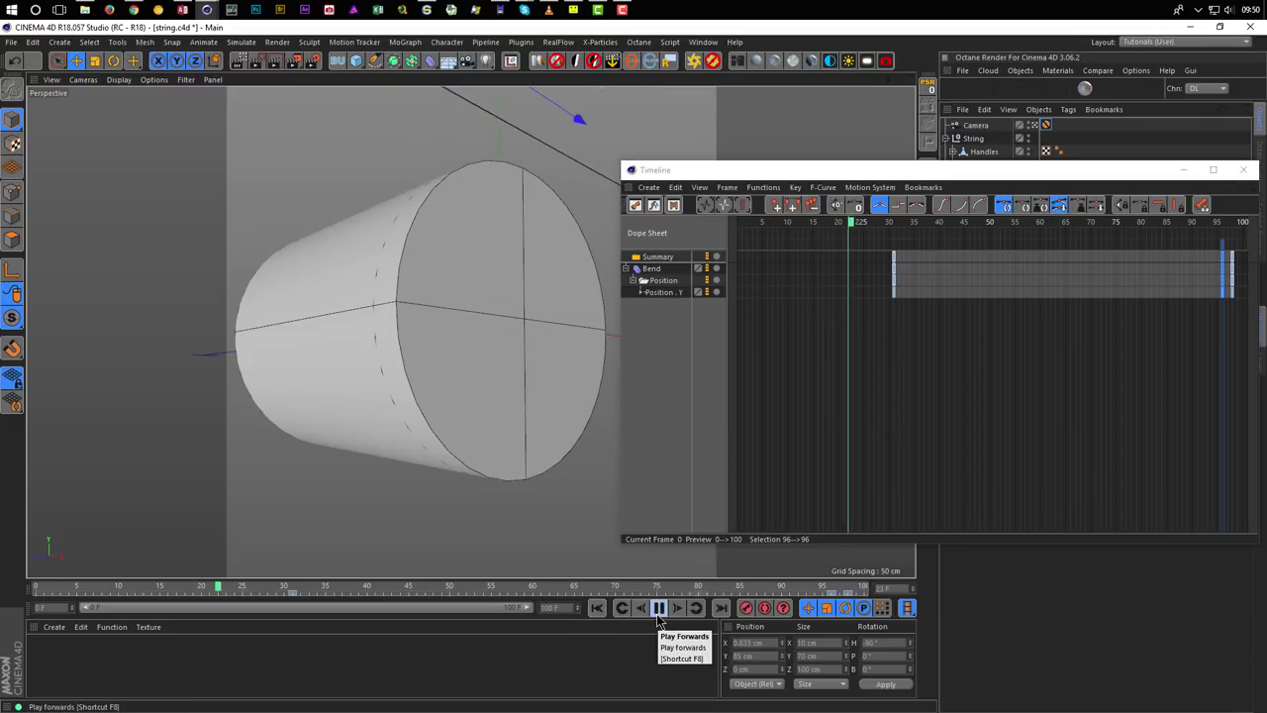
click(658, 609)
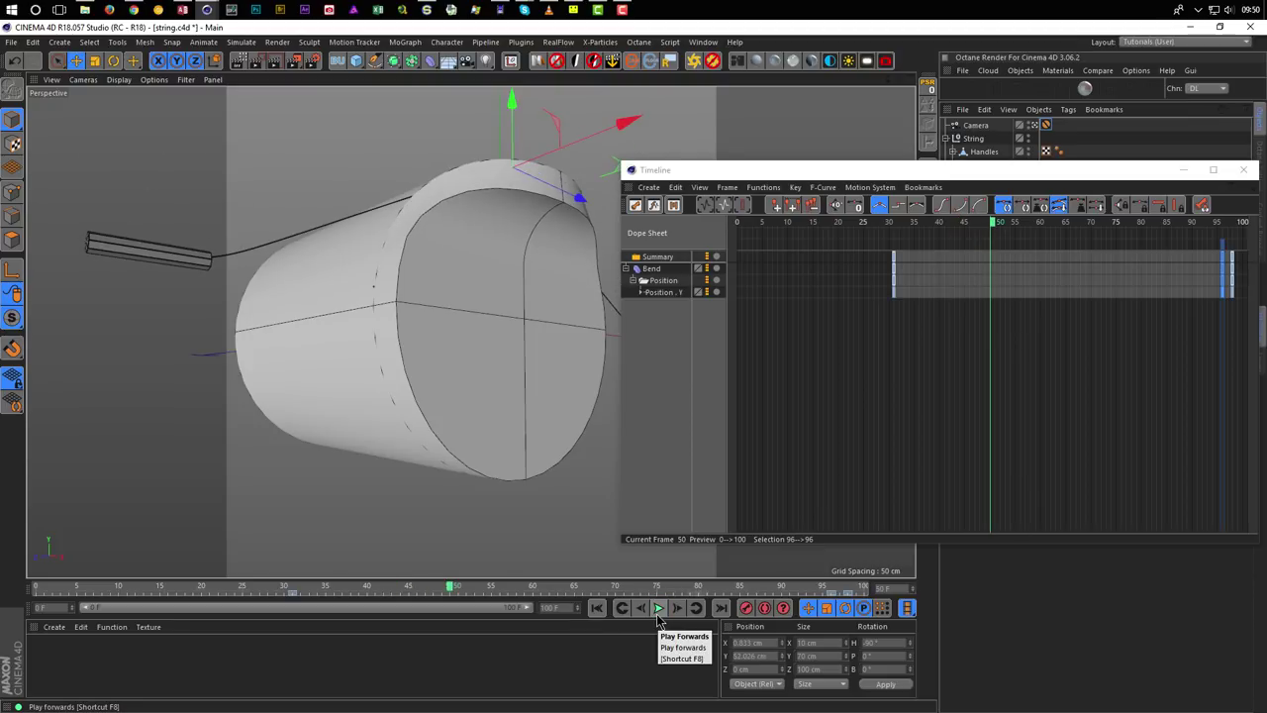
click(597, 608)
click(659, 607)
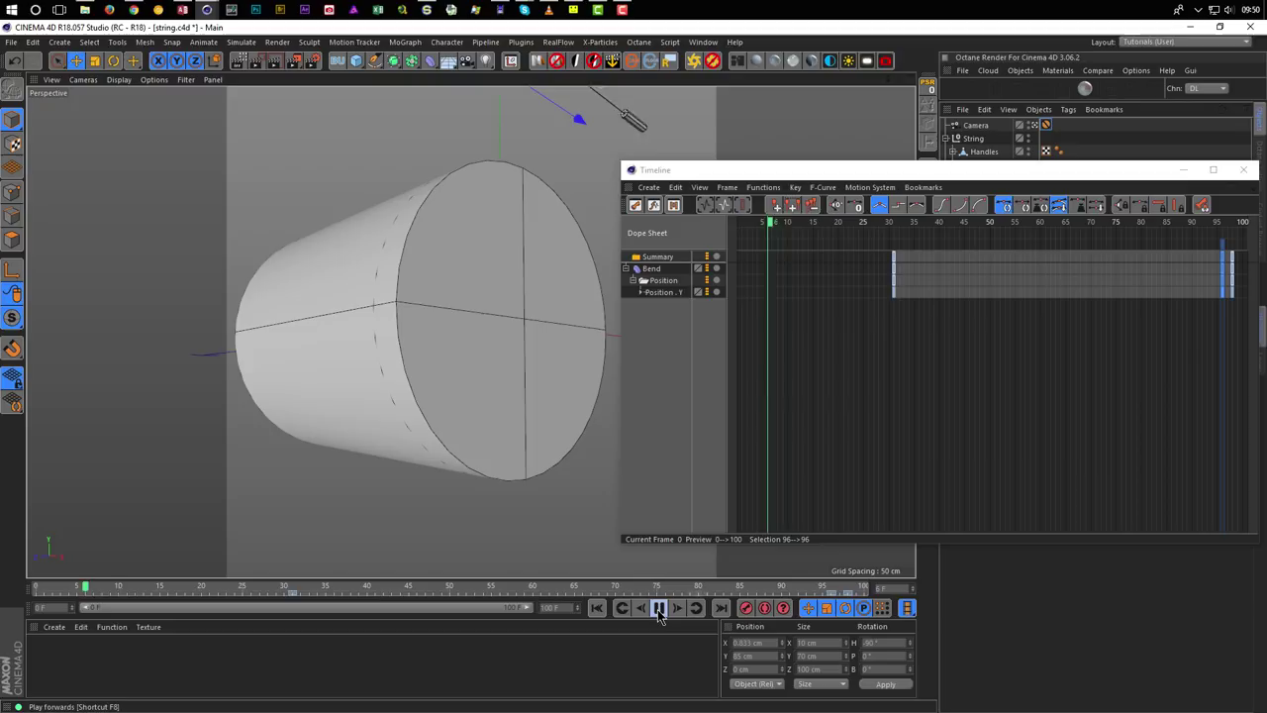
click(658, 608)
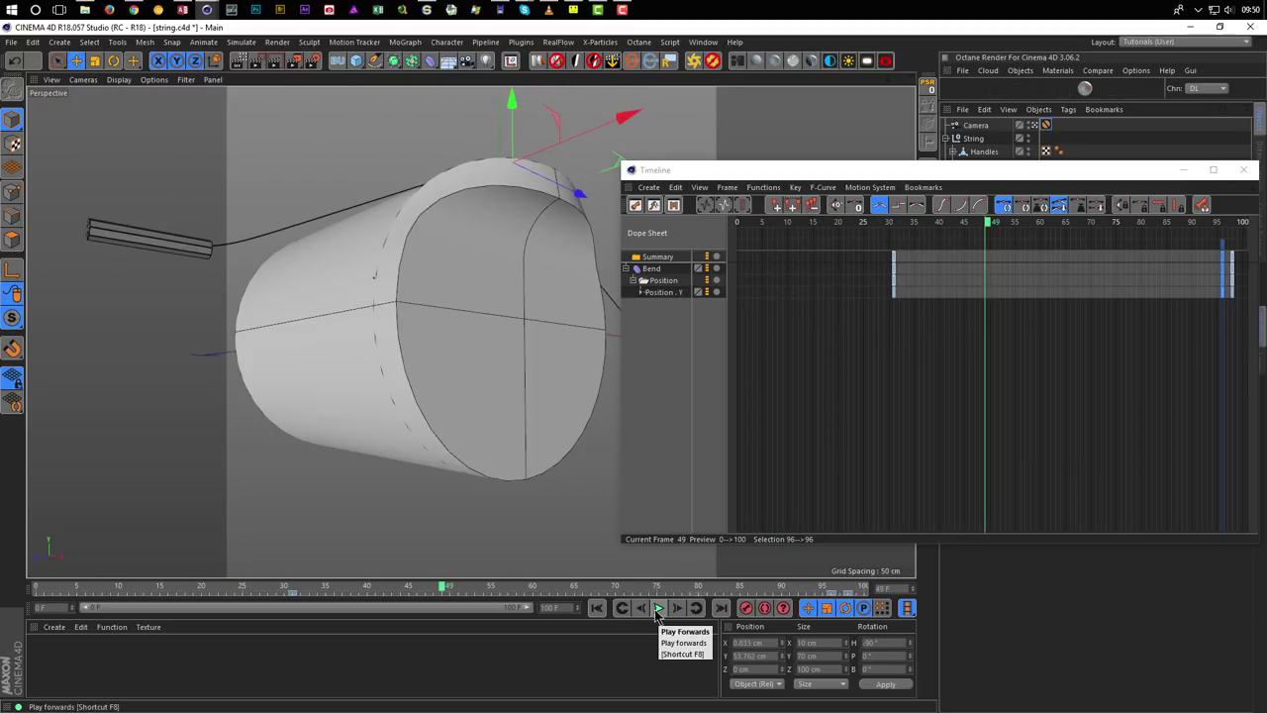
click(597, 607)
click(658, 607)
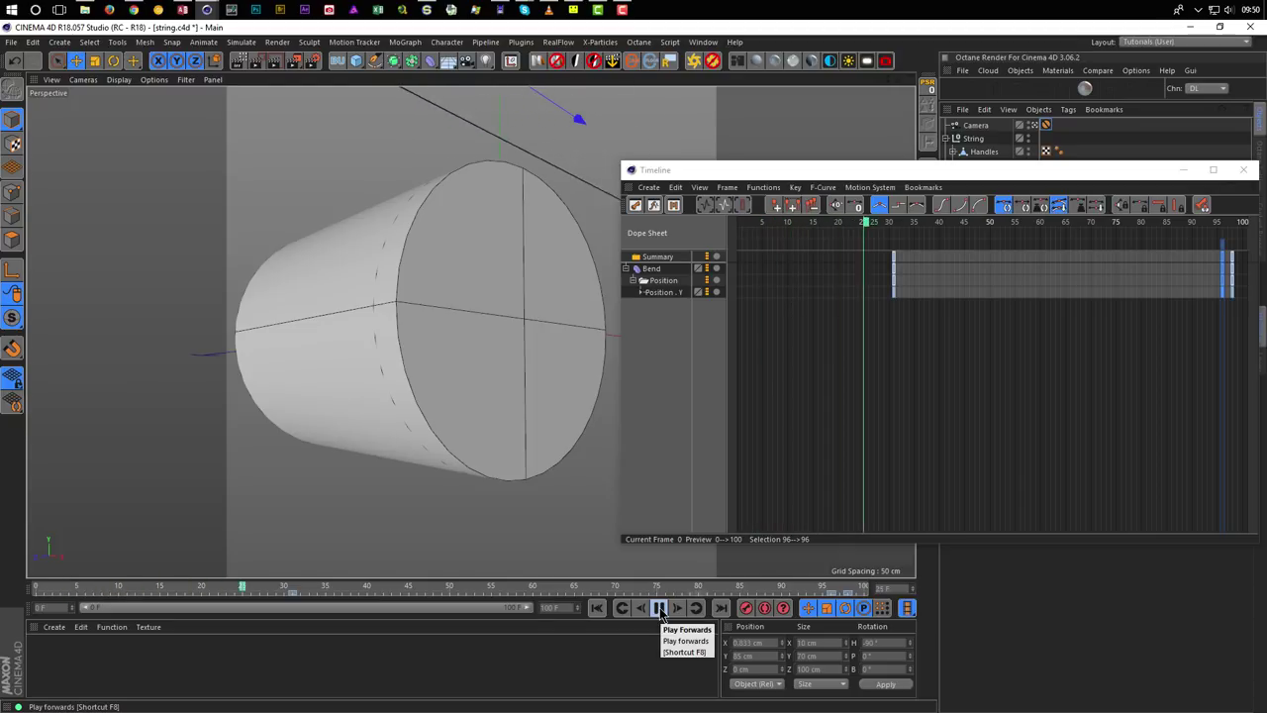
click(658, 607)
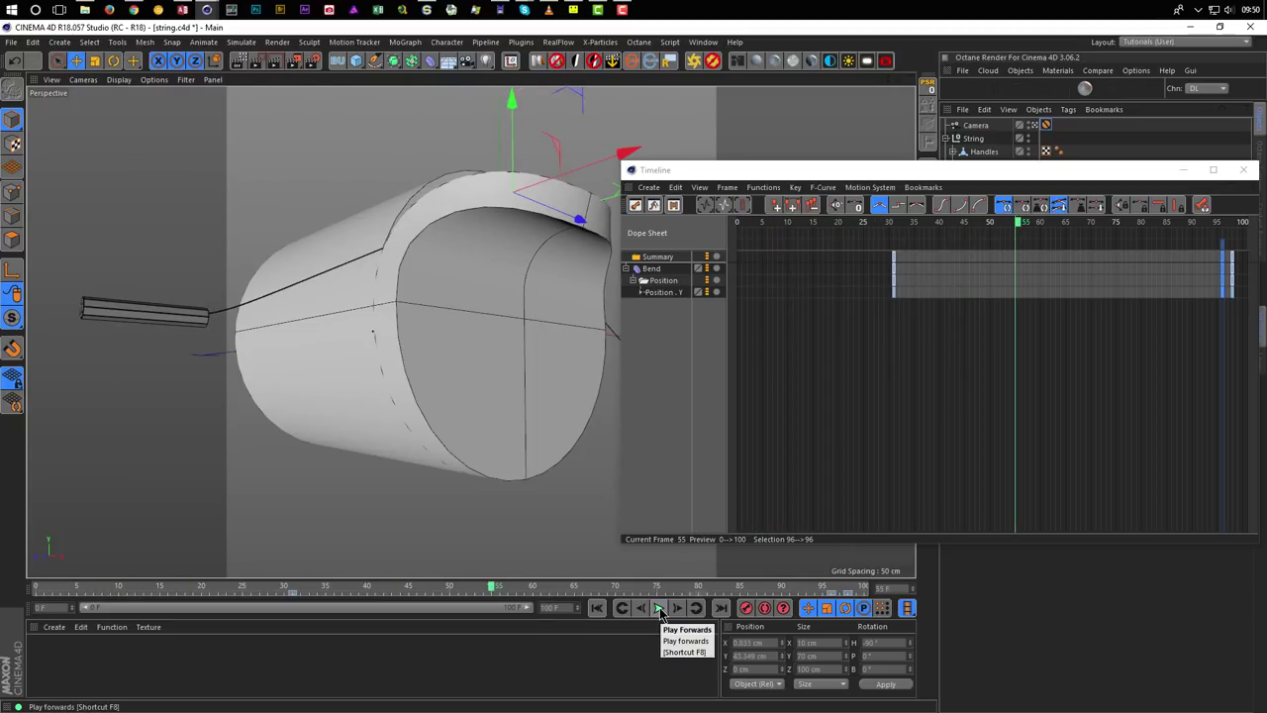
click(597, 608)
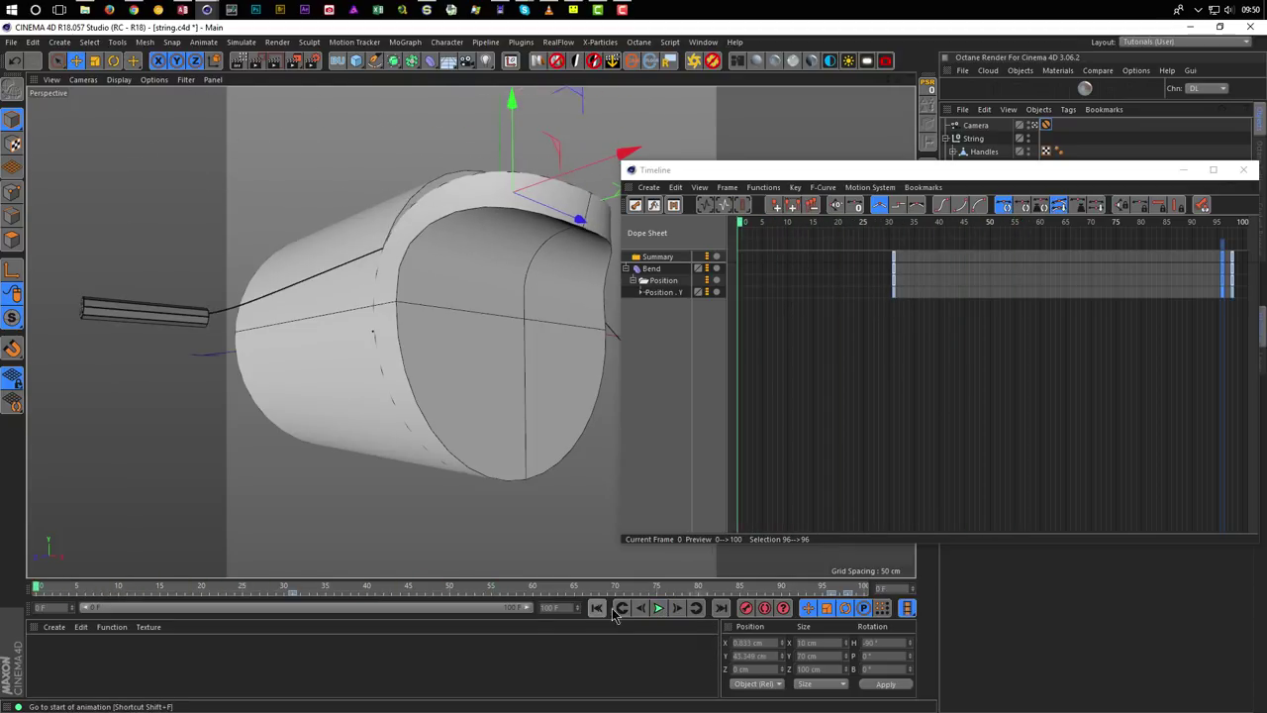
click(658, 608)
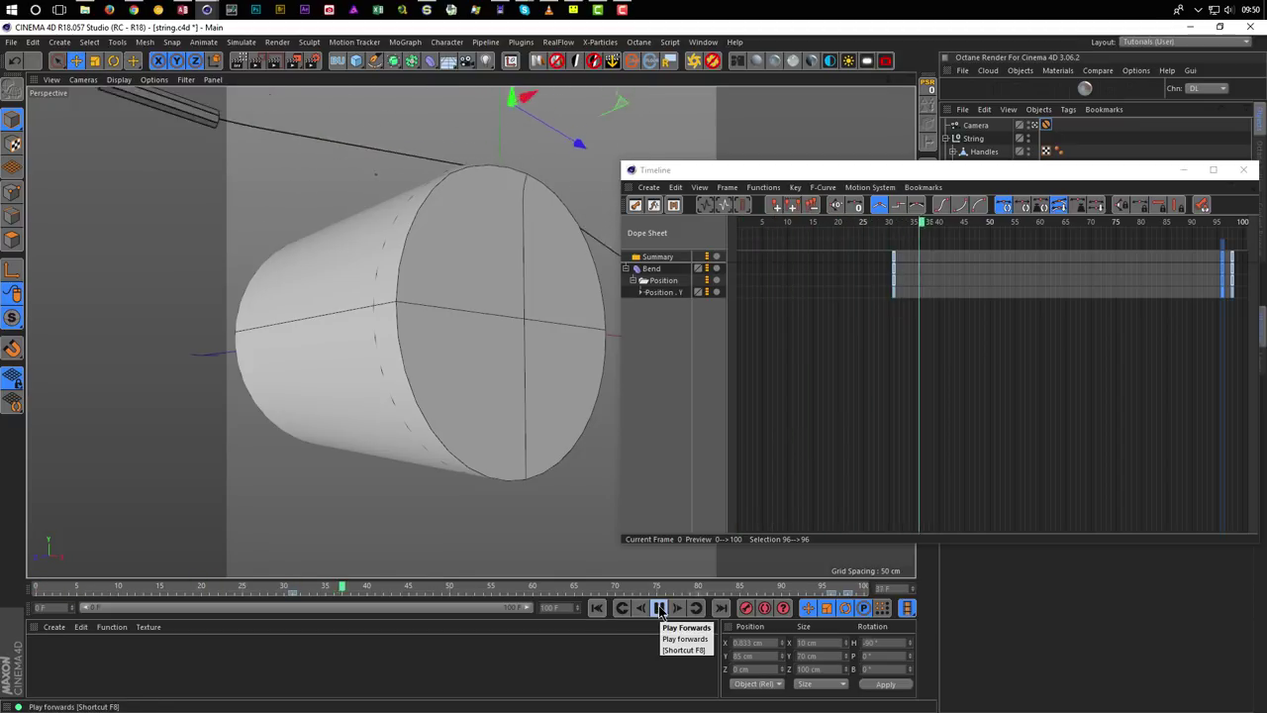
click(659, 608)
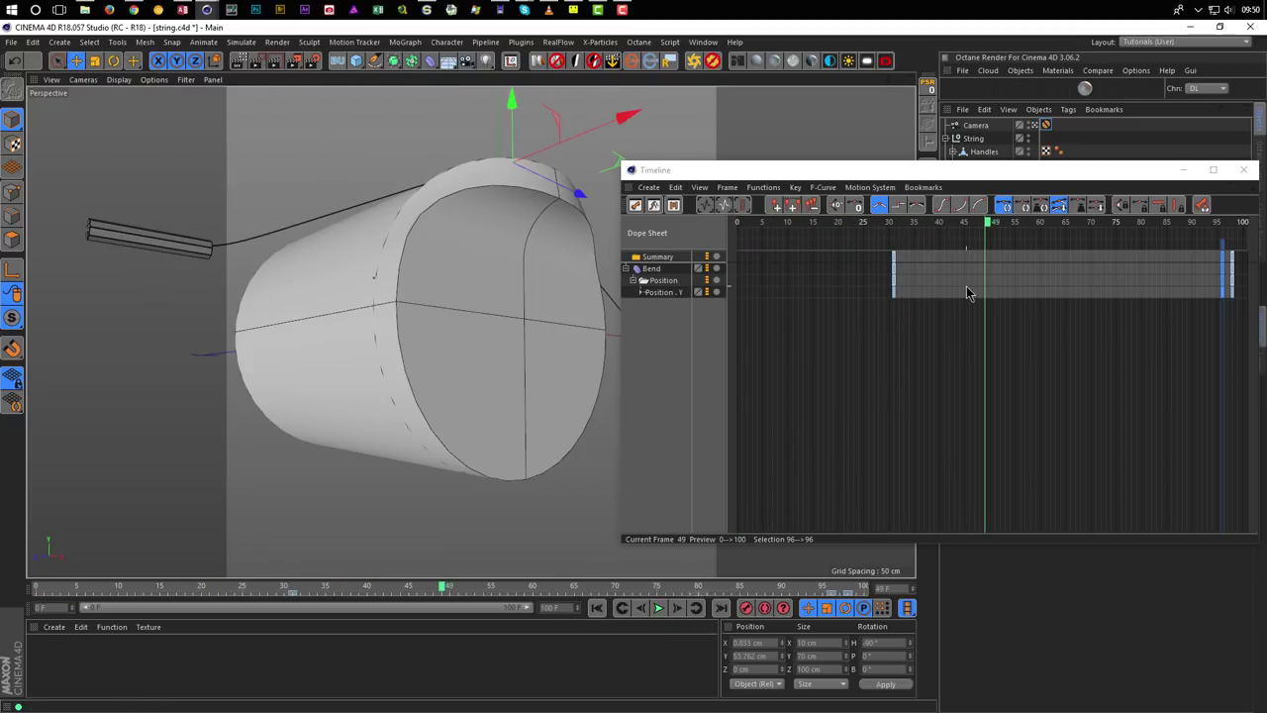
Pull the final Bend Position.Y key earlier and play back to check the timing.
drag(1227, 302, 1123, 297)
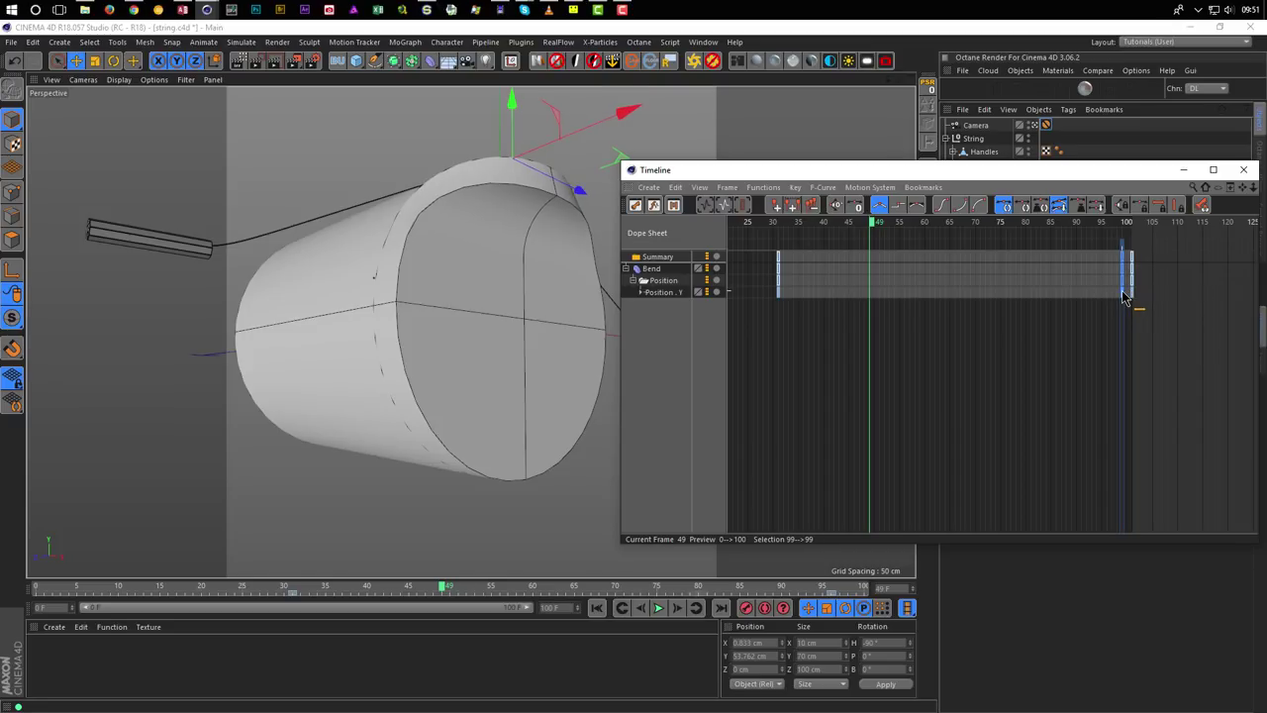
click(658, 608)
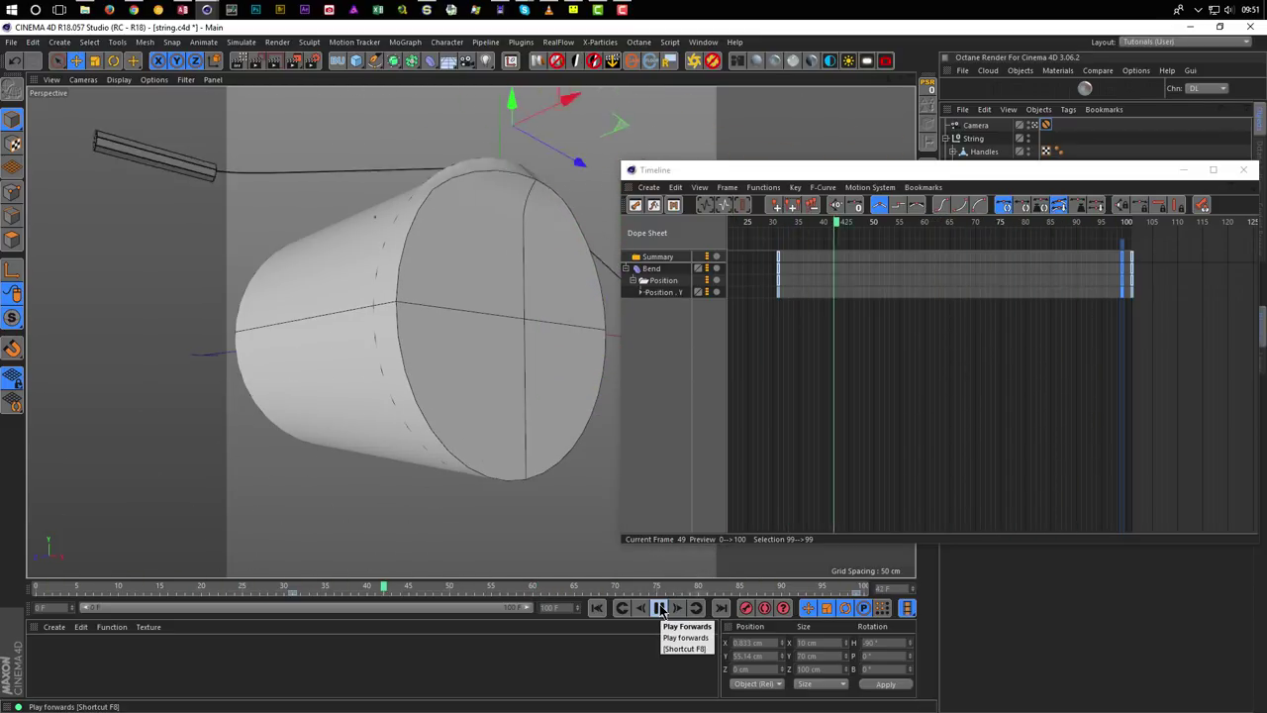
click(659, 608)
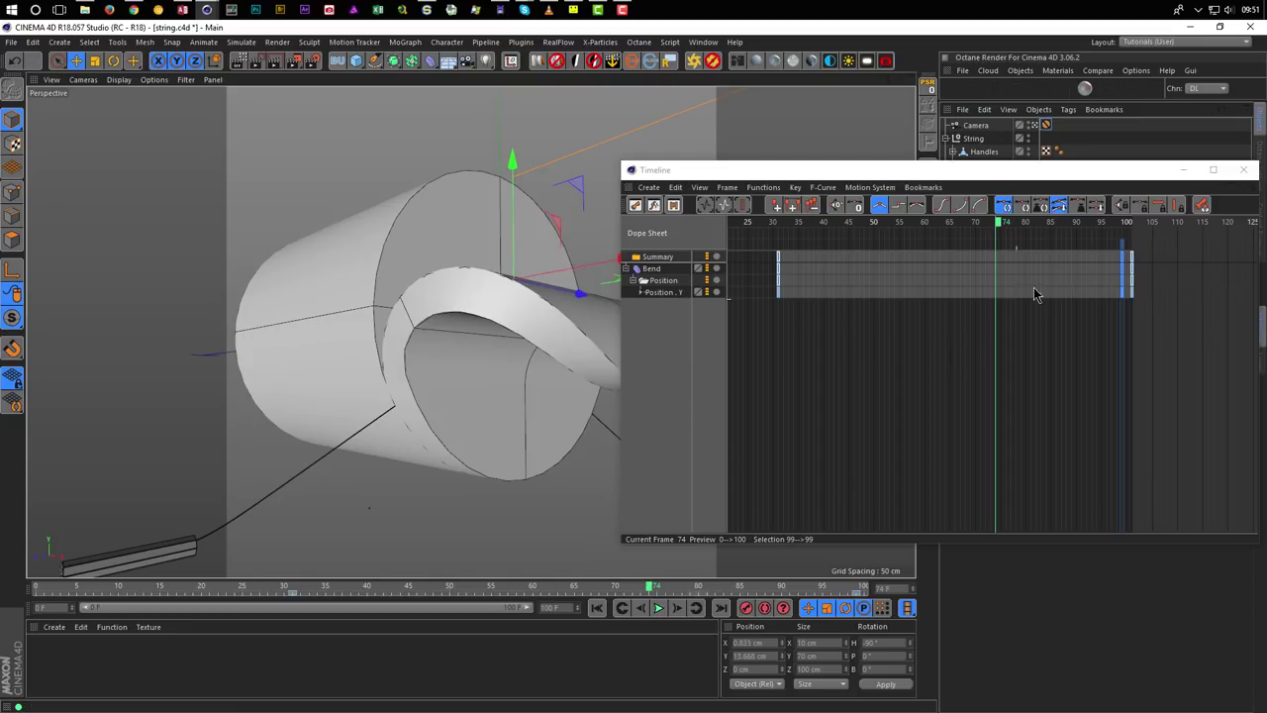
Place the final Bend key at frame 77, replay from the start, and lower the Timeline window.
drag(1128, 300, 996, 311)
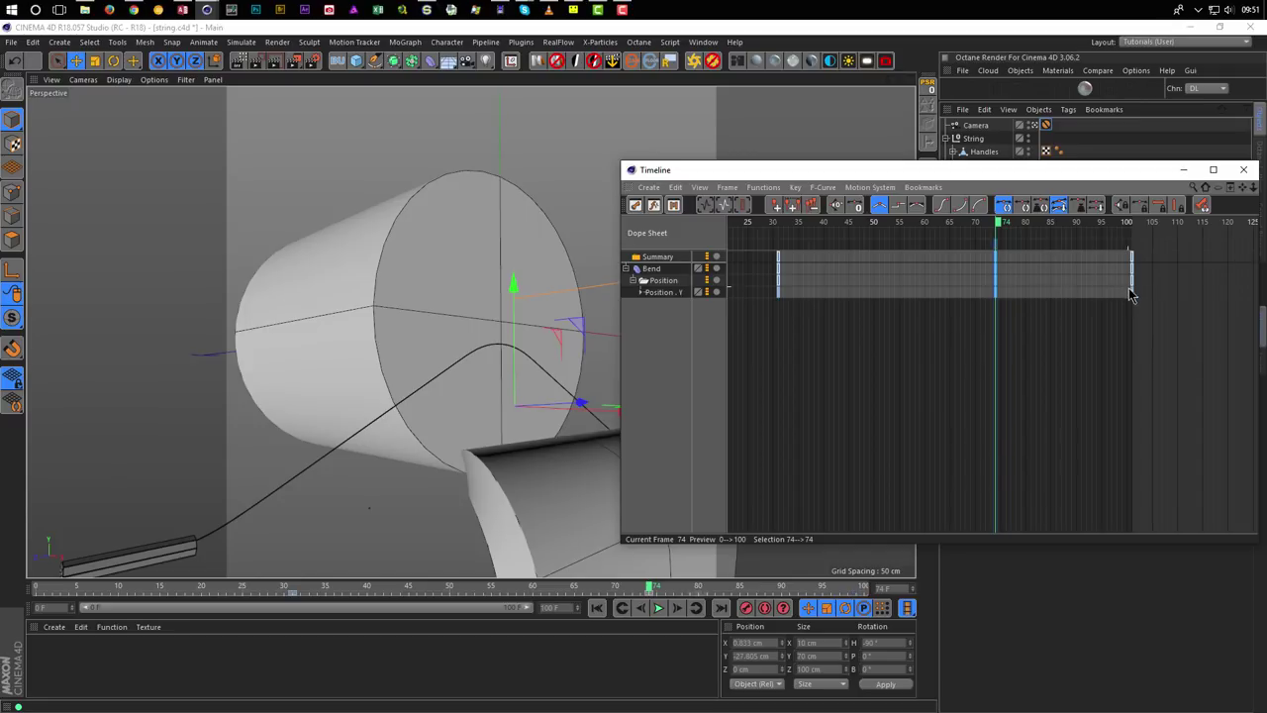
drag(1132, 287, 1007, 302)
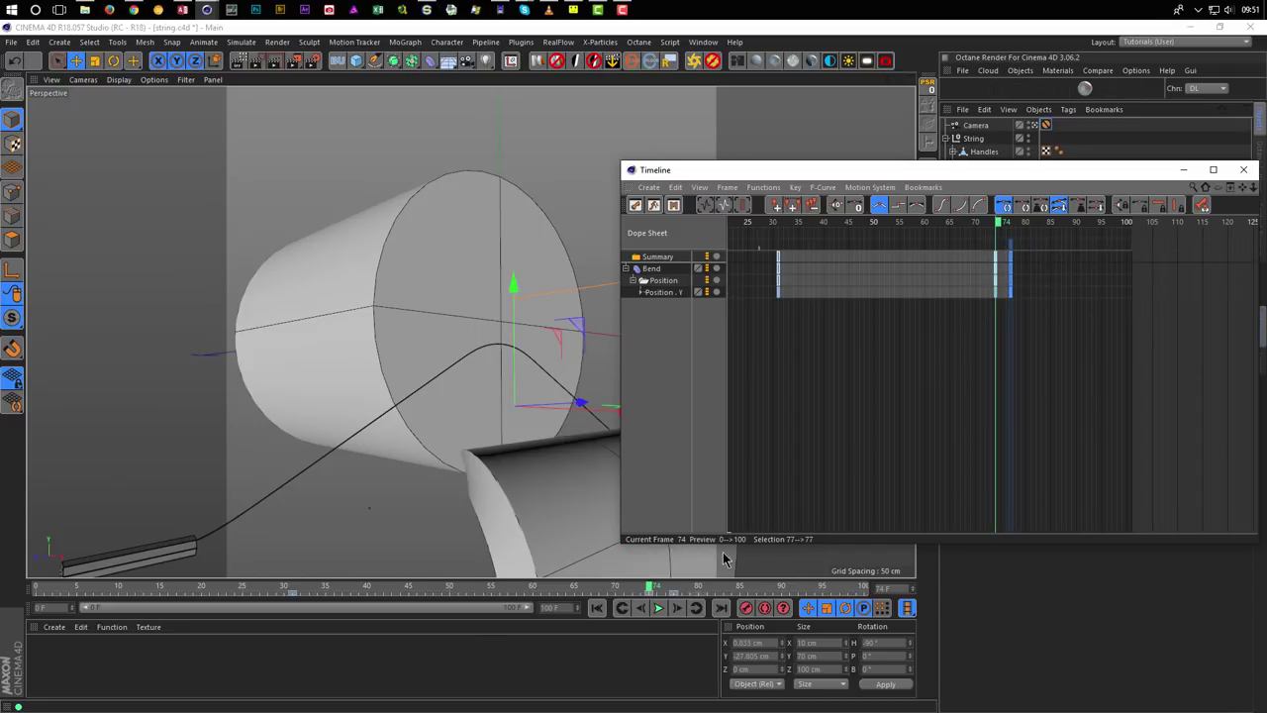
click(599, 608)
click(658, 608)
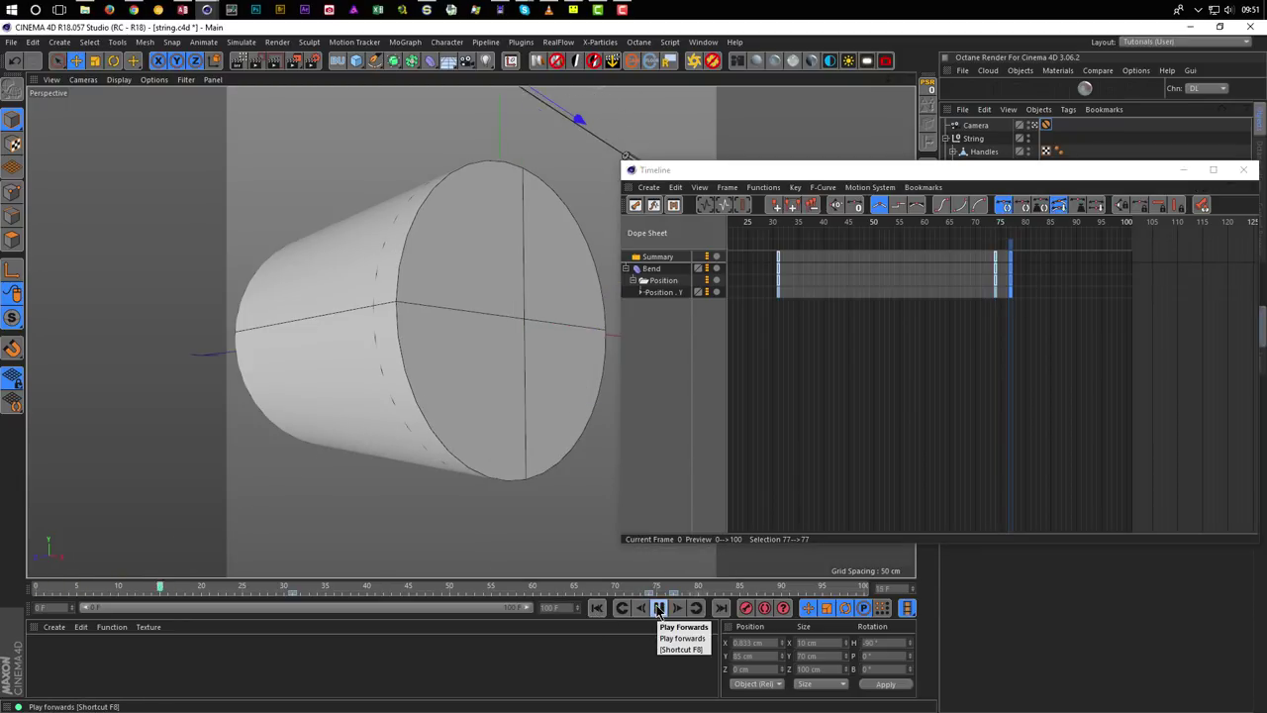
click(658, 609)
click(975, 174)
drag(975, 174, 964, 251)
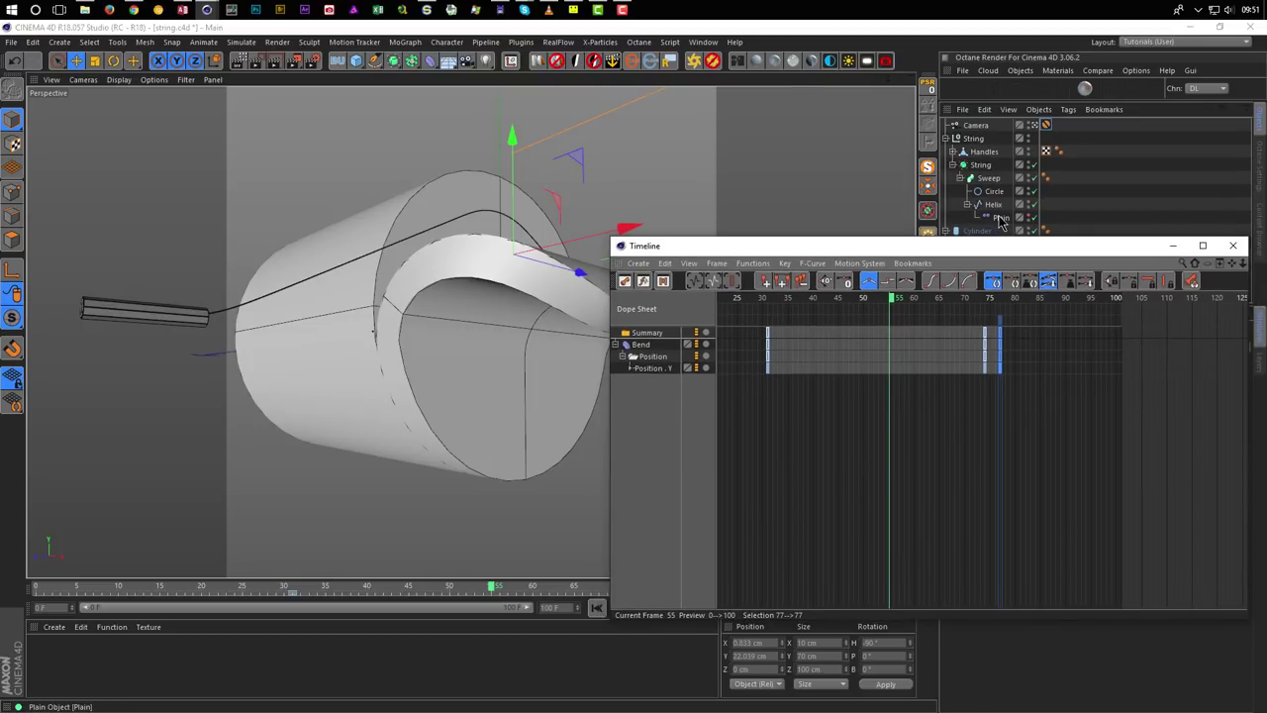
Select the String null and close the Bend's Timeline window.
click(976, 138)
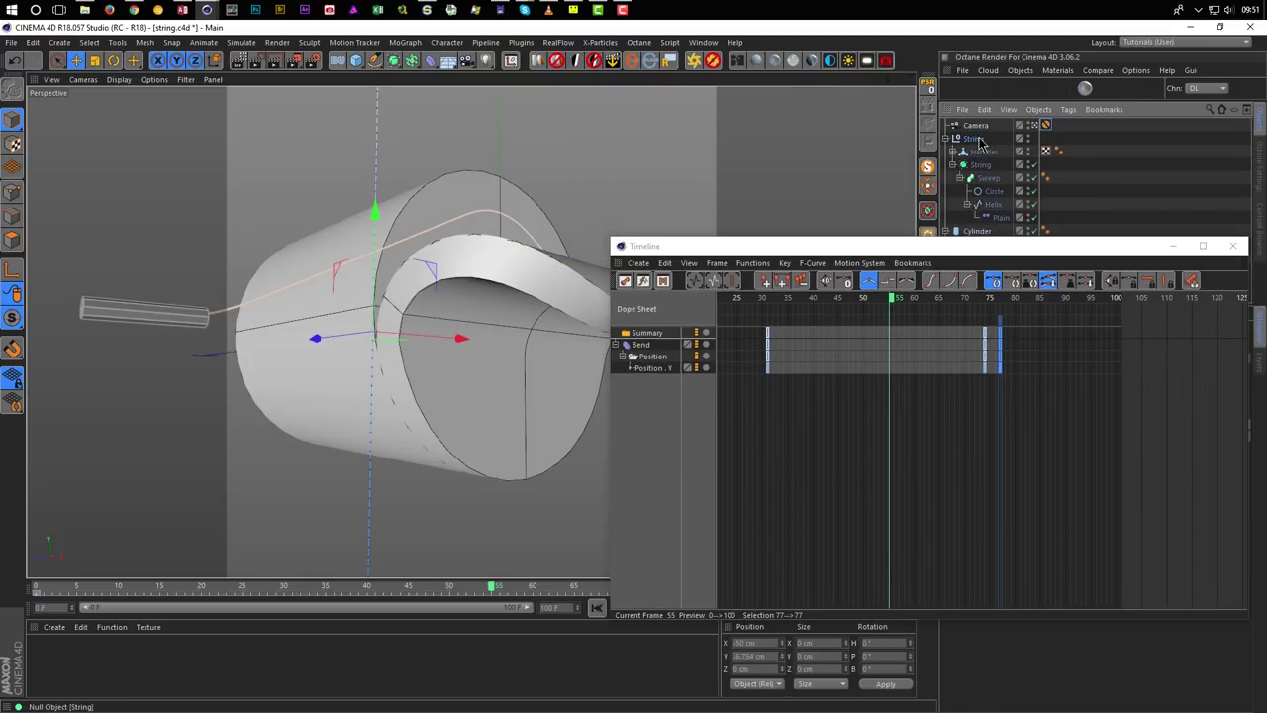
click(625, 283)
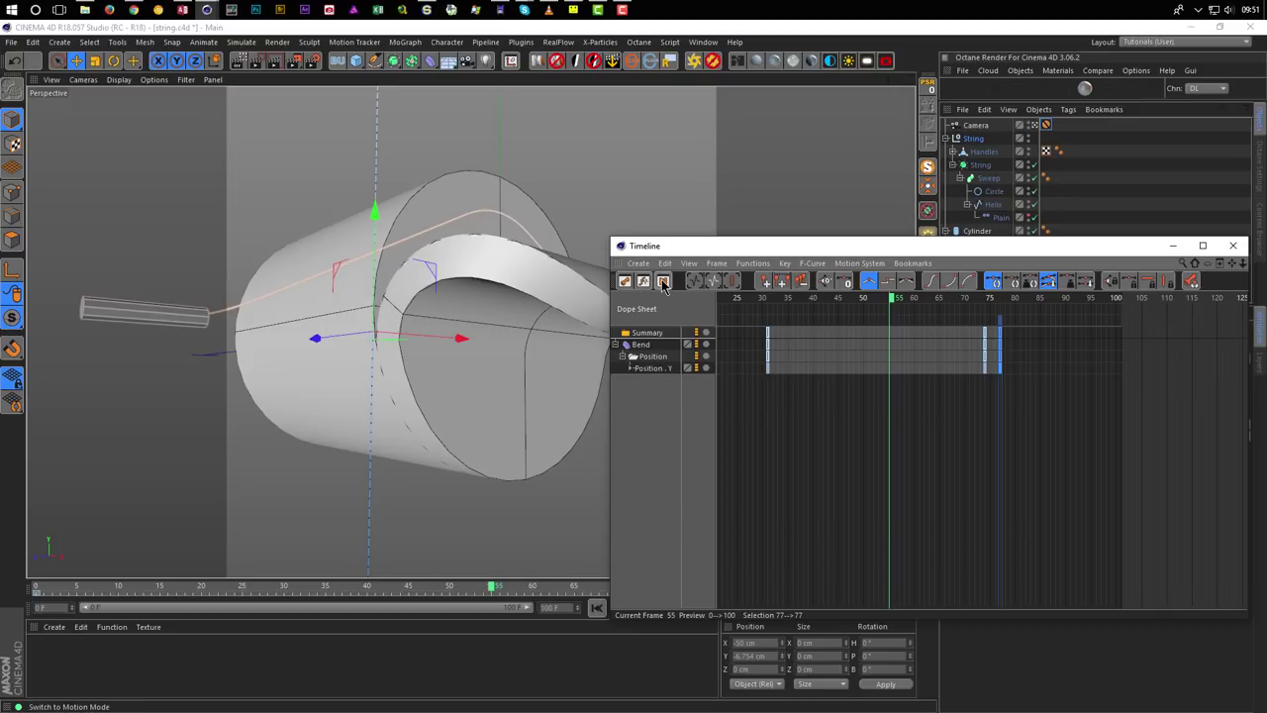
click(665, 284)
click(624, 283)
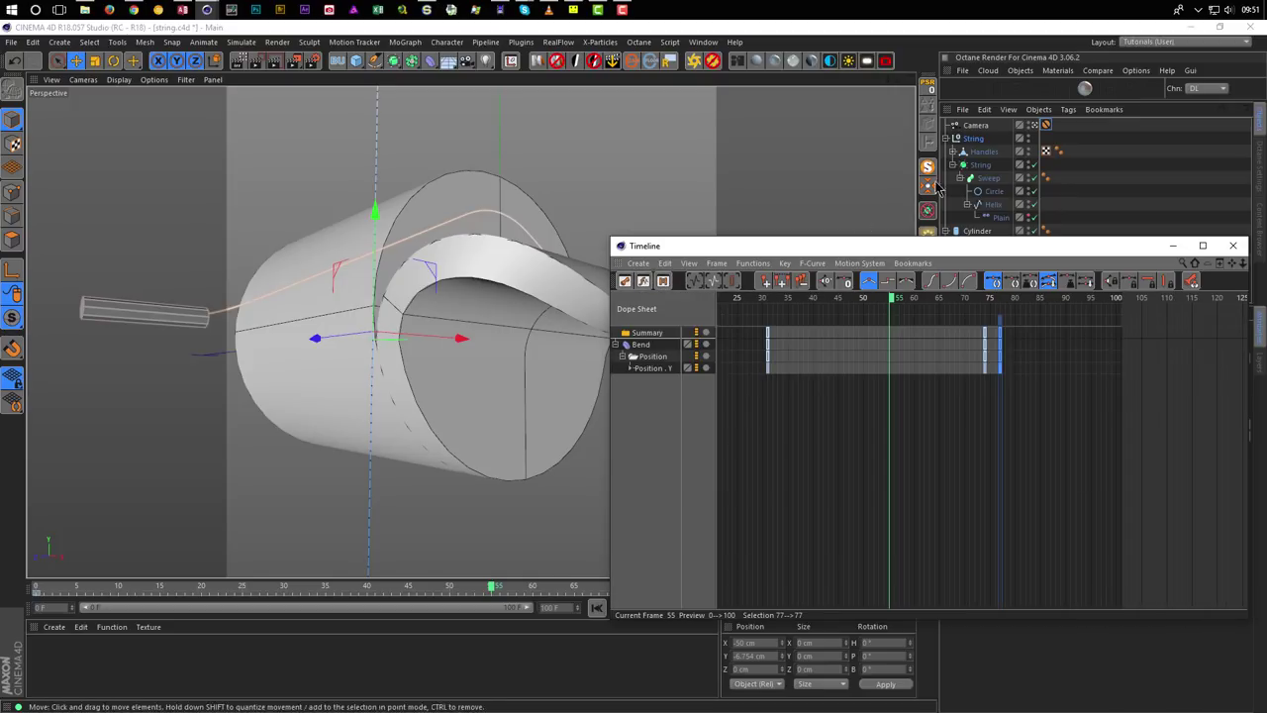
drag(999, 248, 574, 248)
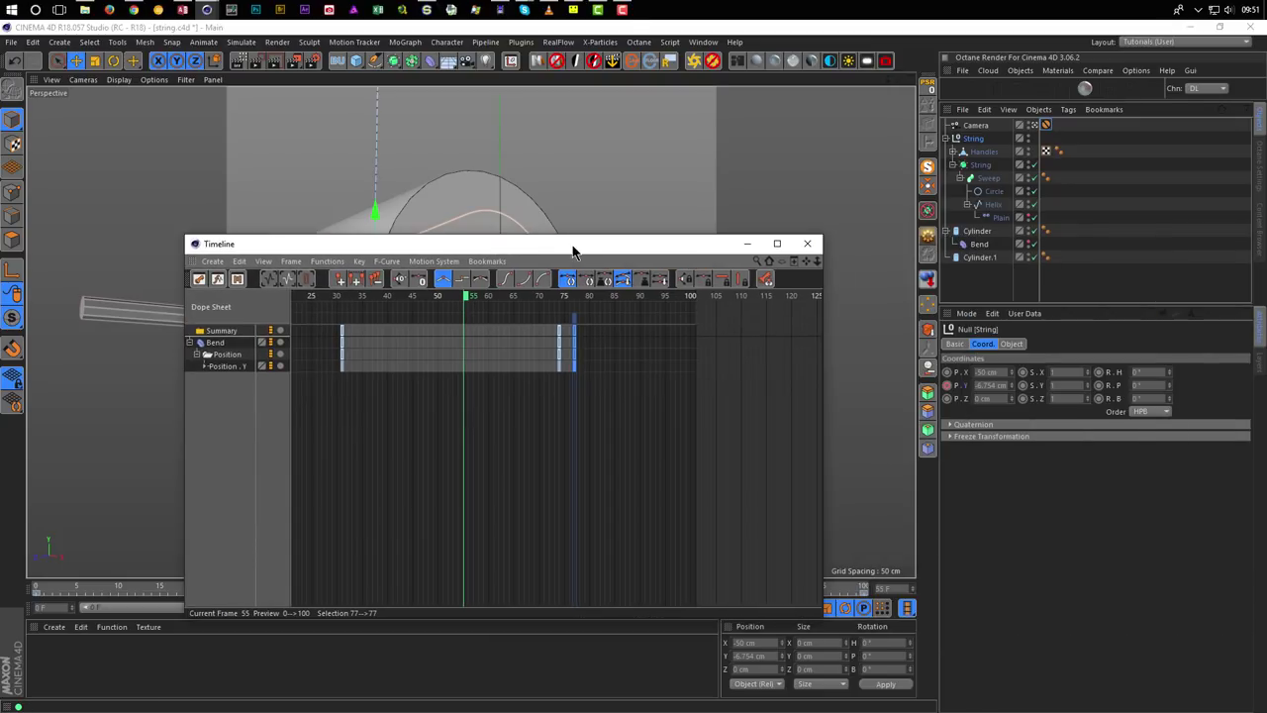
click(805, 246)
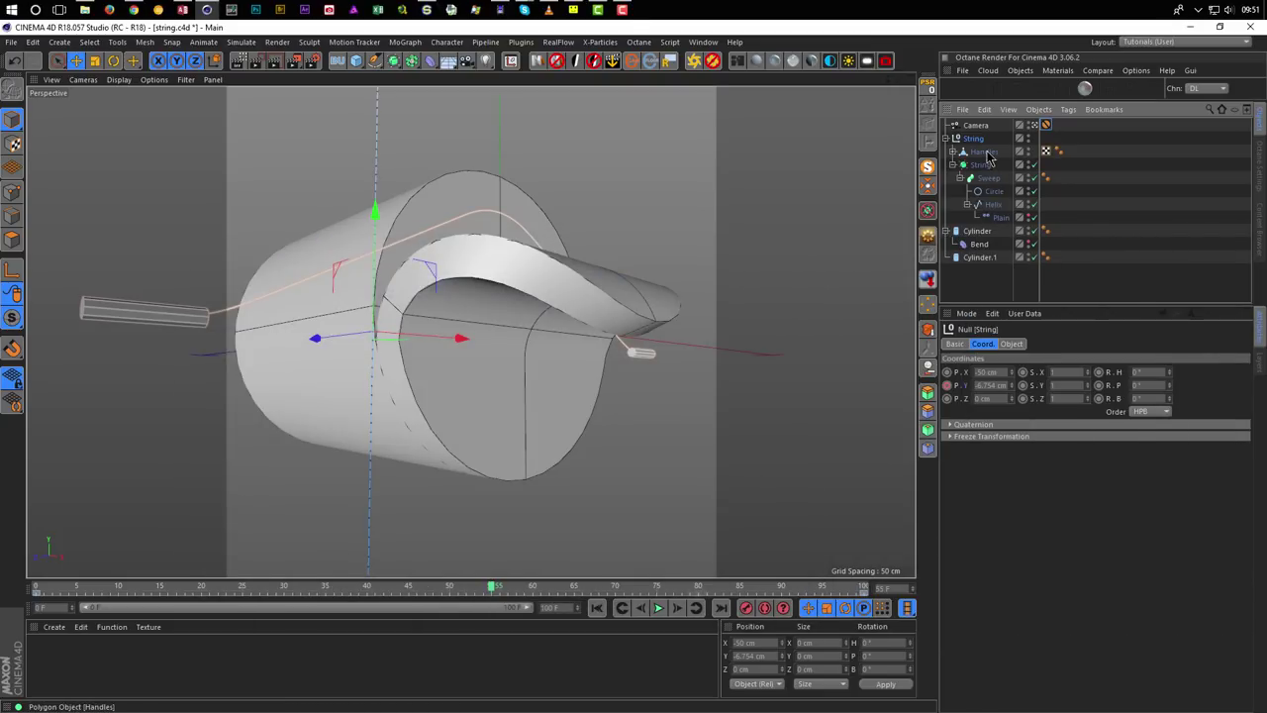
Show the String's P.Y animation track in a Timeline placed on the right.
right_click(967, 386)
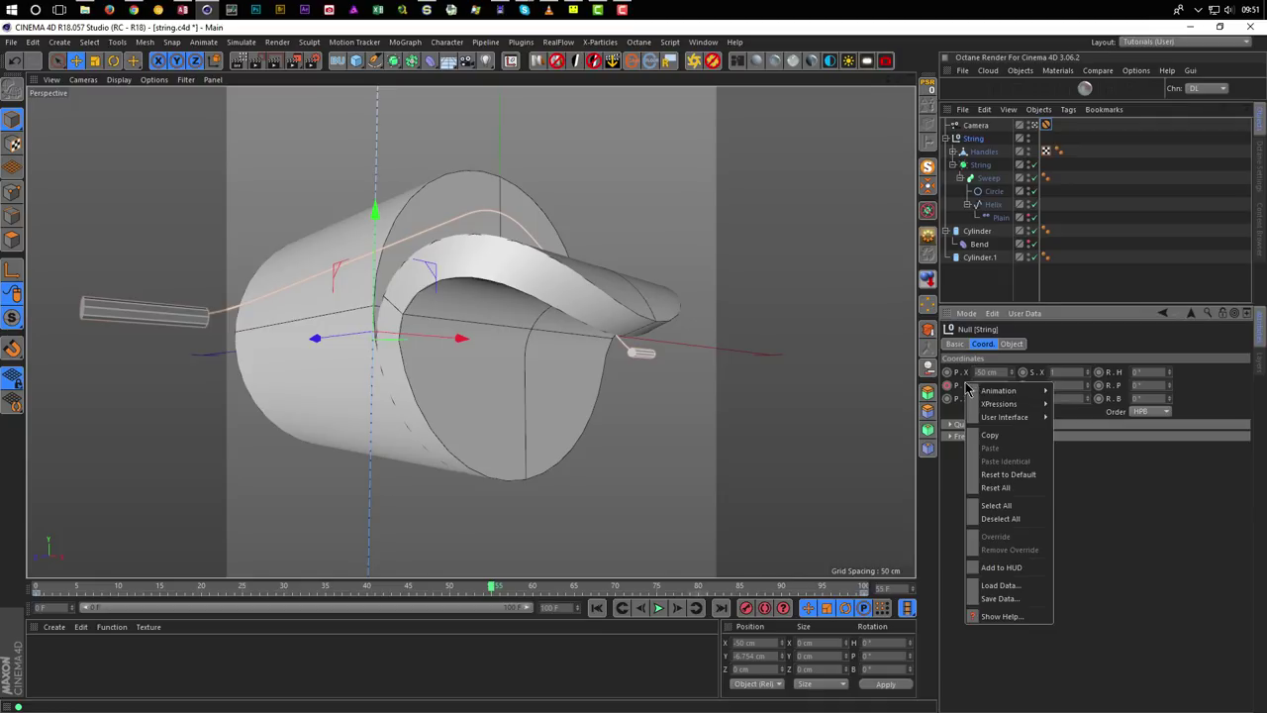
mouse_move(975, 391)
click(1075, 505)
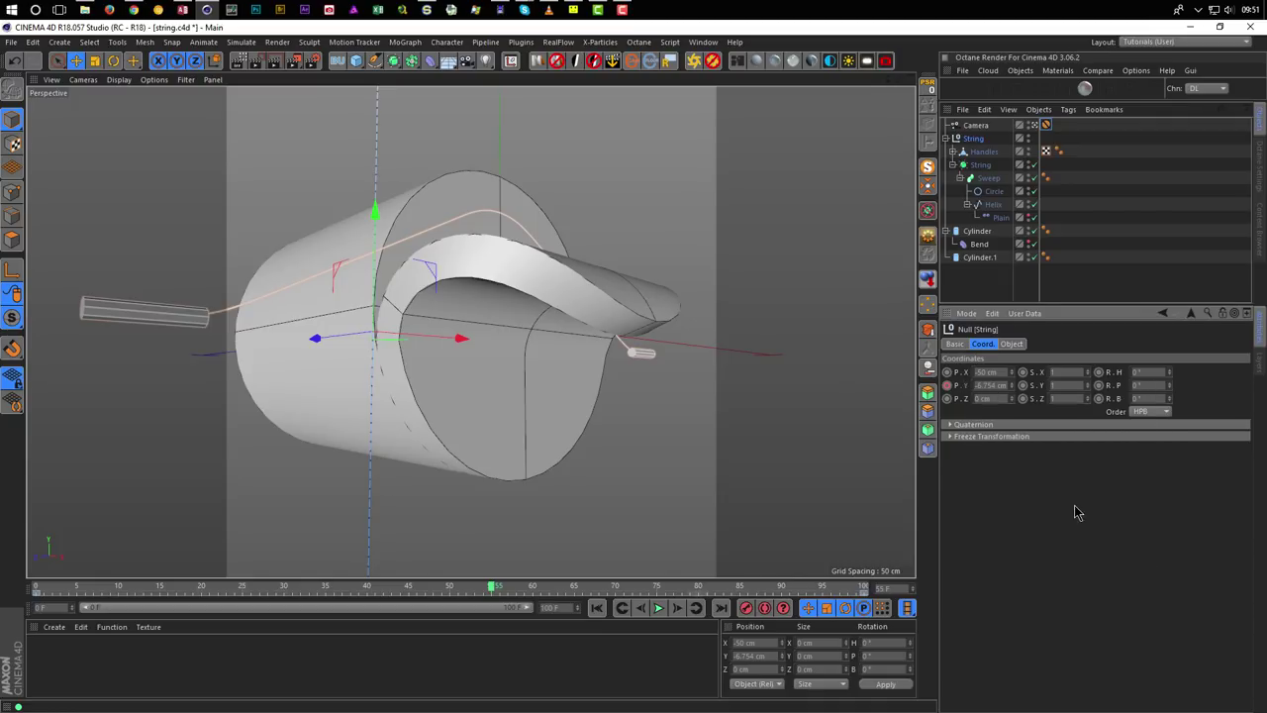
drag(670, 246, 1058, 226)
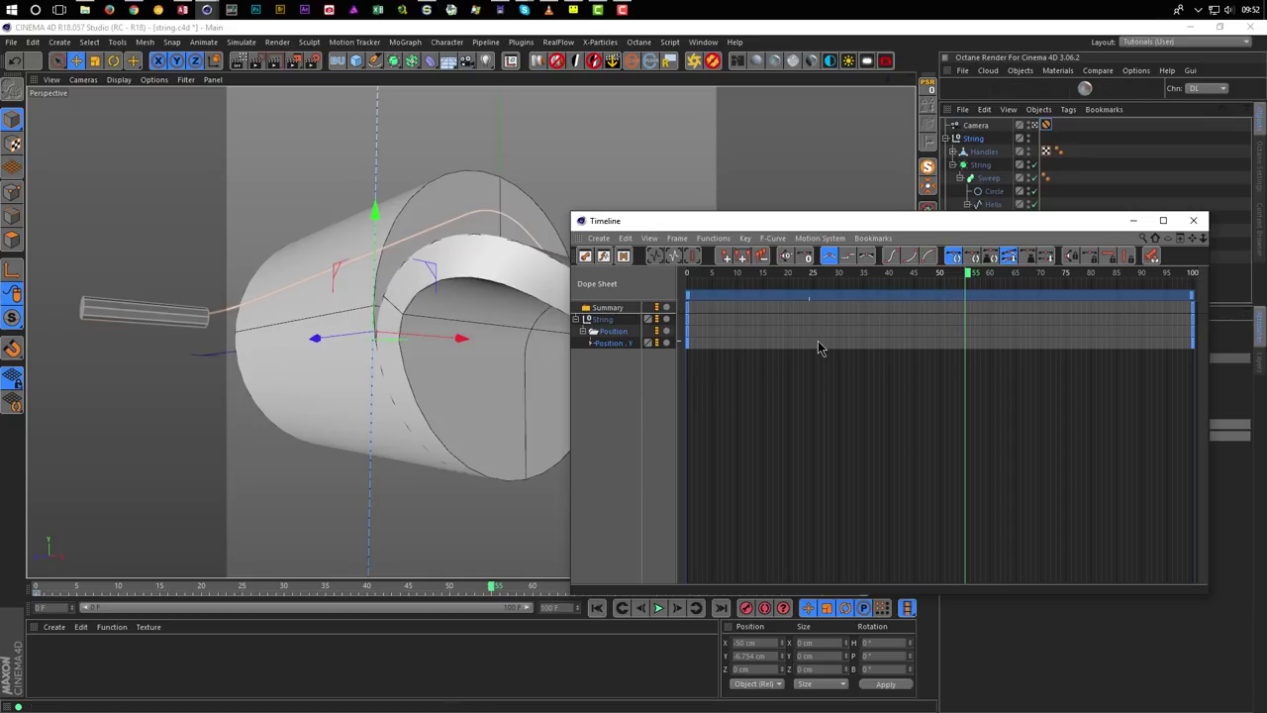
Move the String's last Position Y key from frame 100 to 83 and play back to check.
click(1193, 342)
drag(1194, 337, 1111, 358)
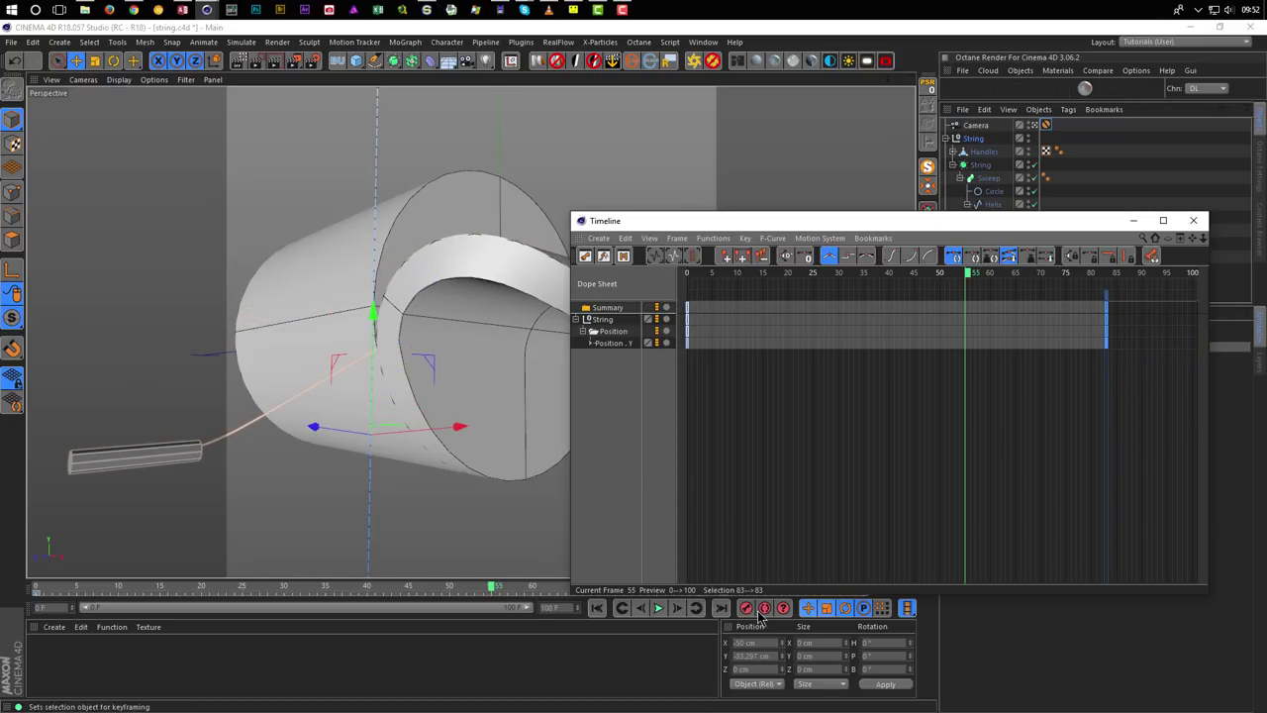
click(658, 608)
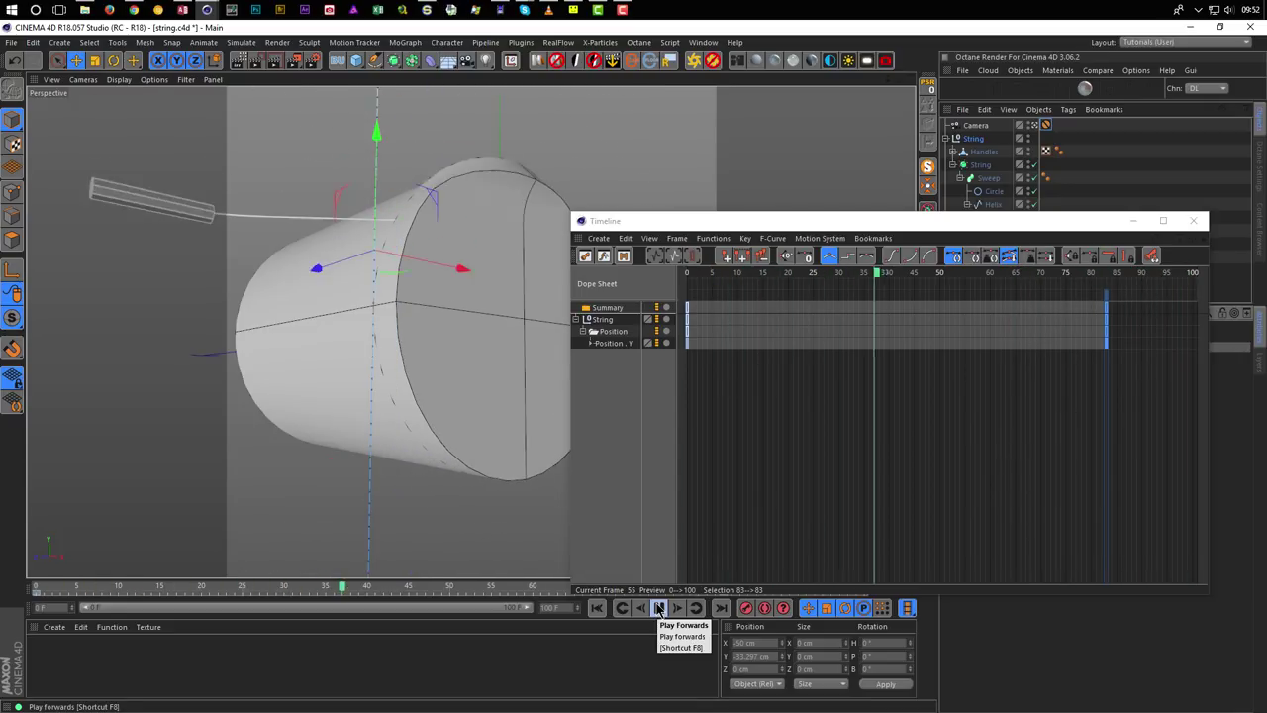
click(658, 607)
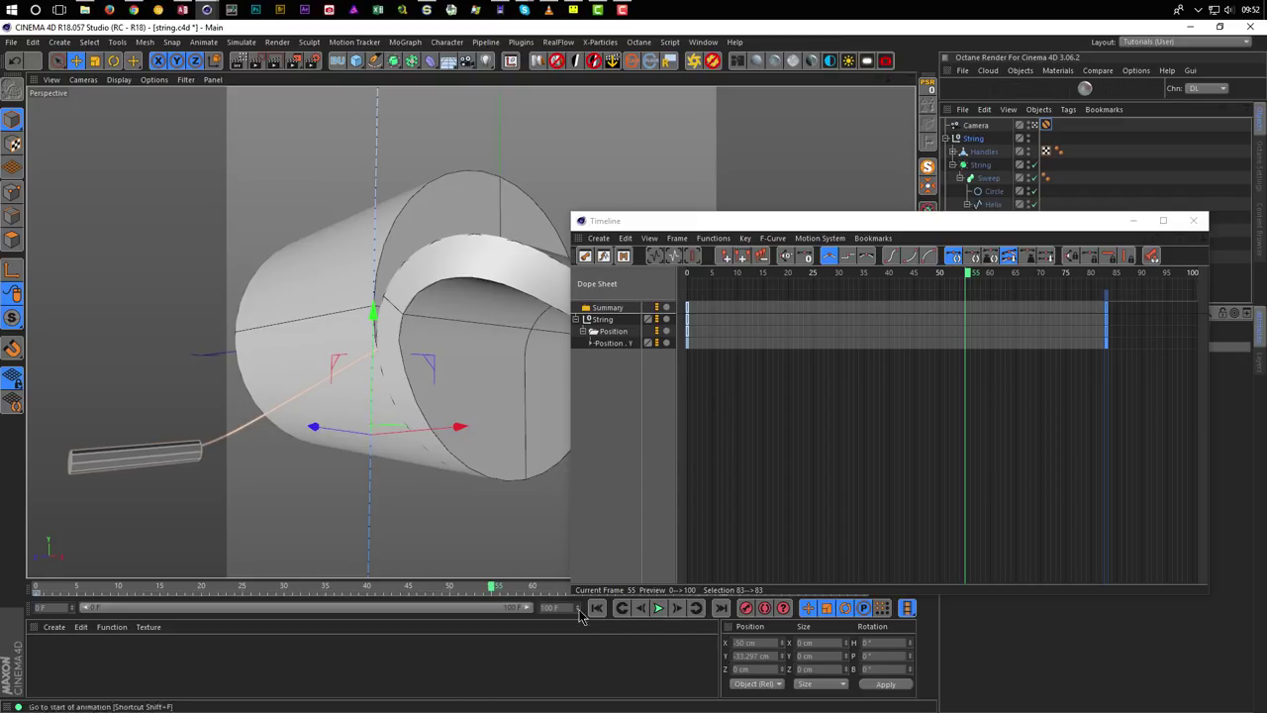
drag(498, 590, 368, 559)
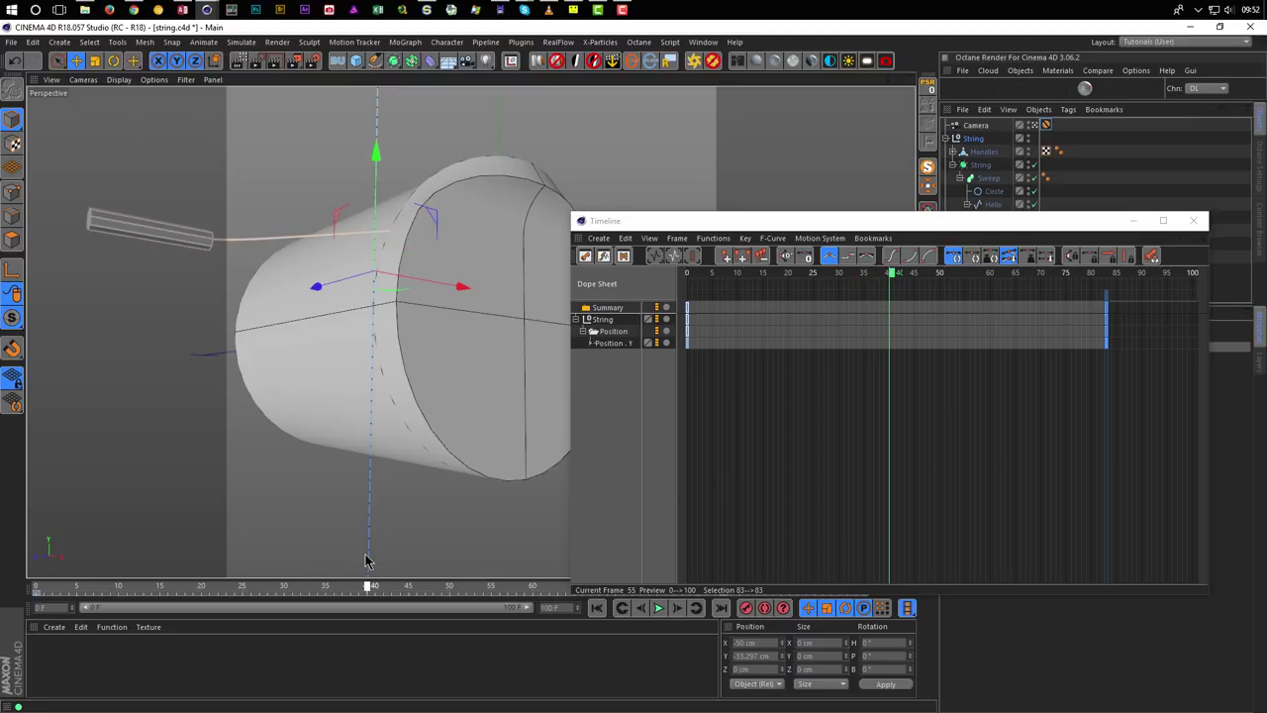
Select the Plain deformer and switch the Timeline from Dope Sheet to curve view.
drag(987, 229, 1002, 273)
click(998, 218)
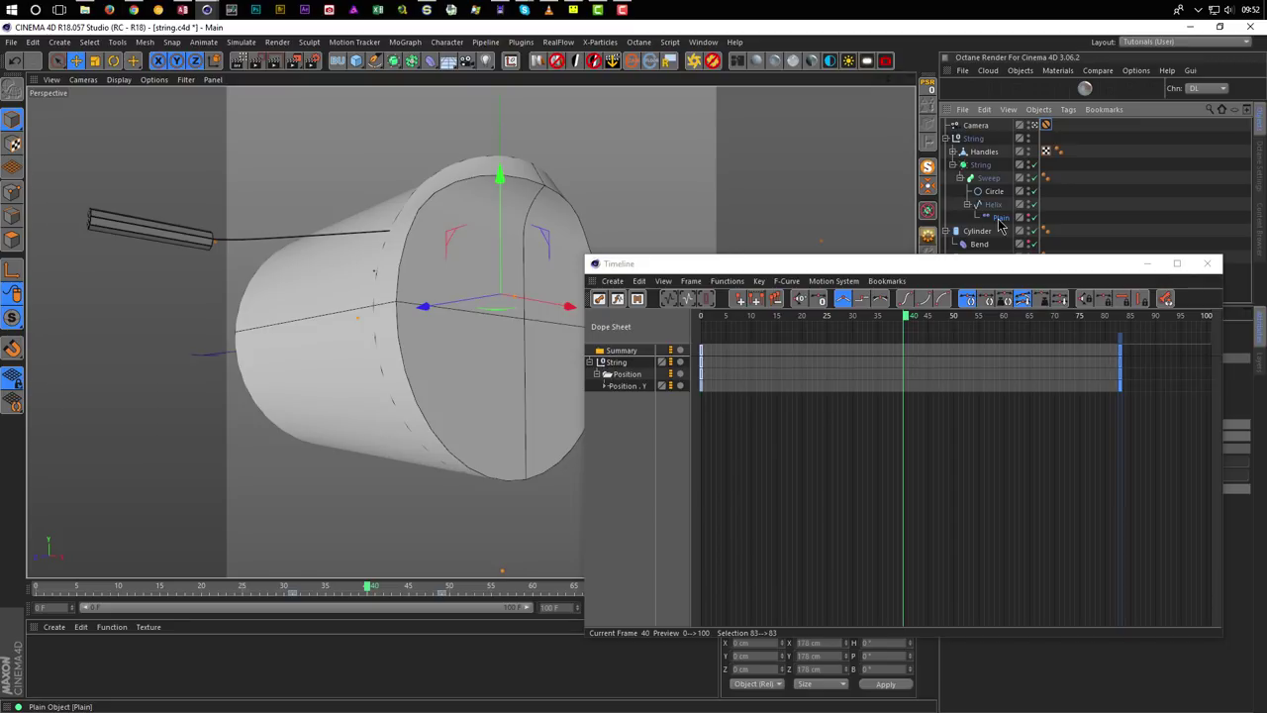
click(603, 386)
click(601, 382)
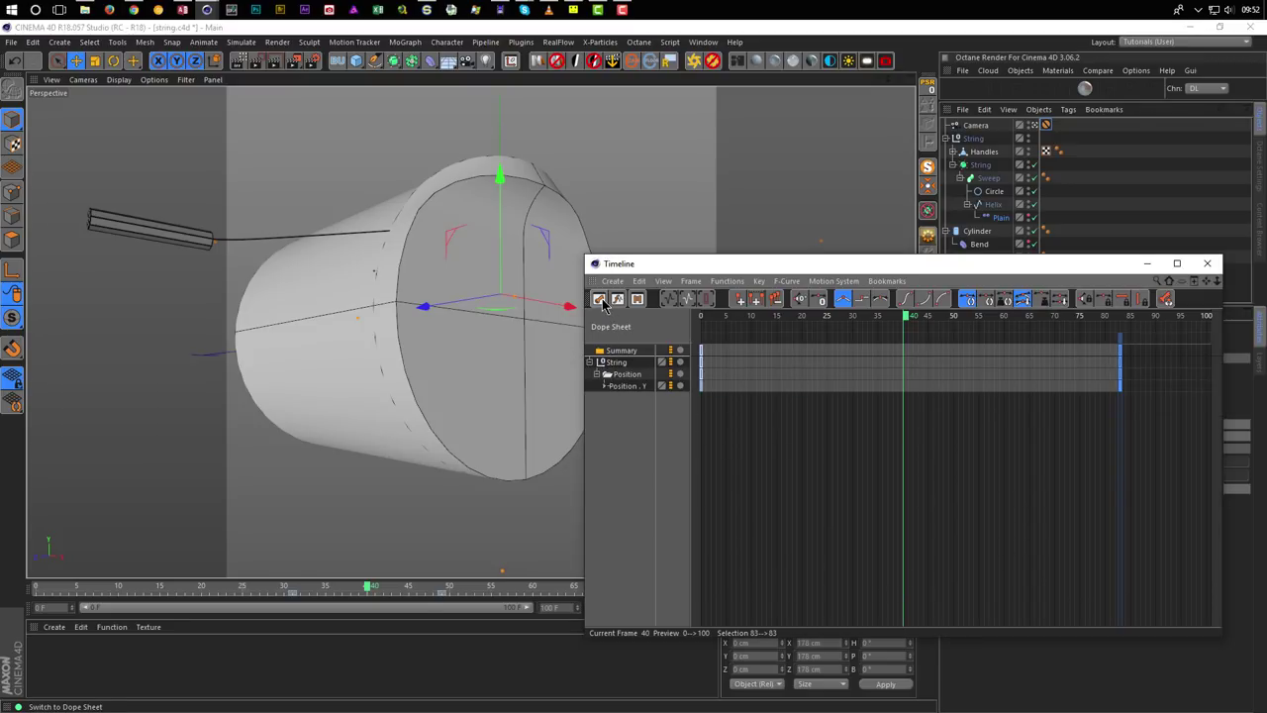
click(618, 298)
Enable View > Automatic Mode so the Timeline lists all animated objects in the Dope Sheet.
click(637, 299)
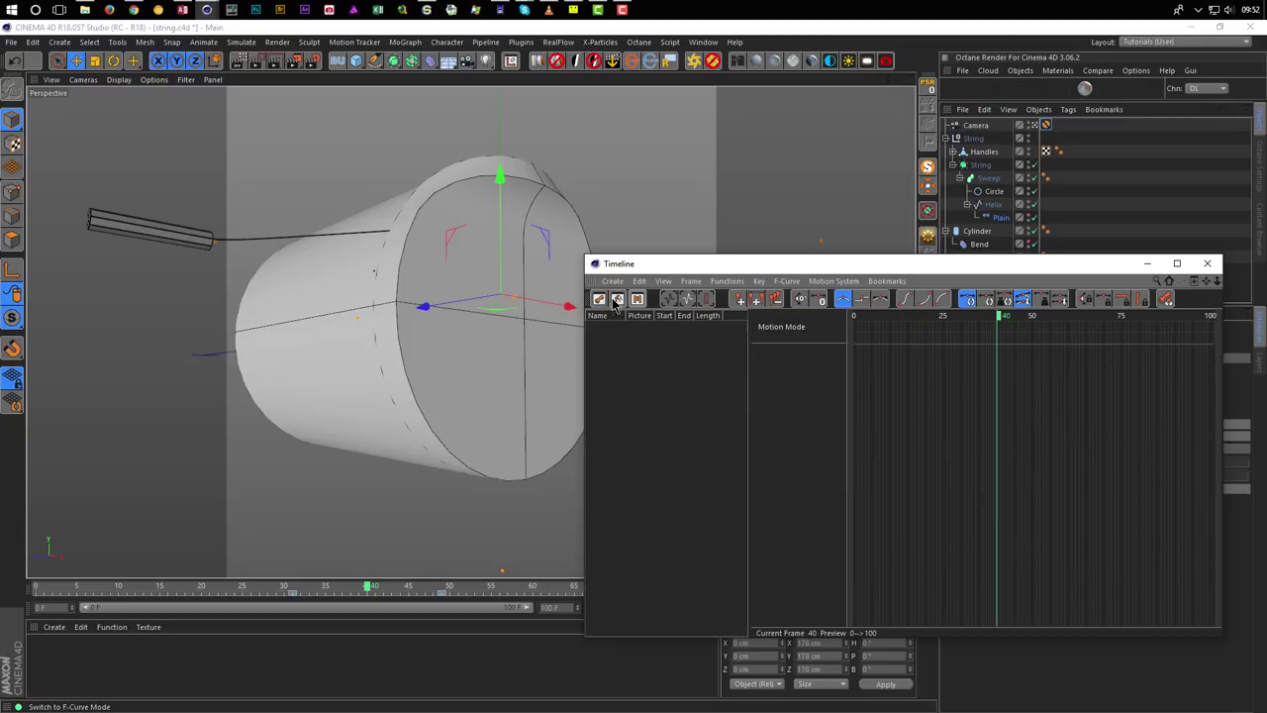
click(599, 300)
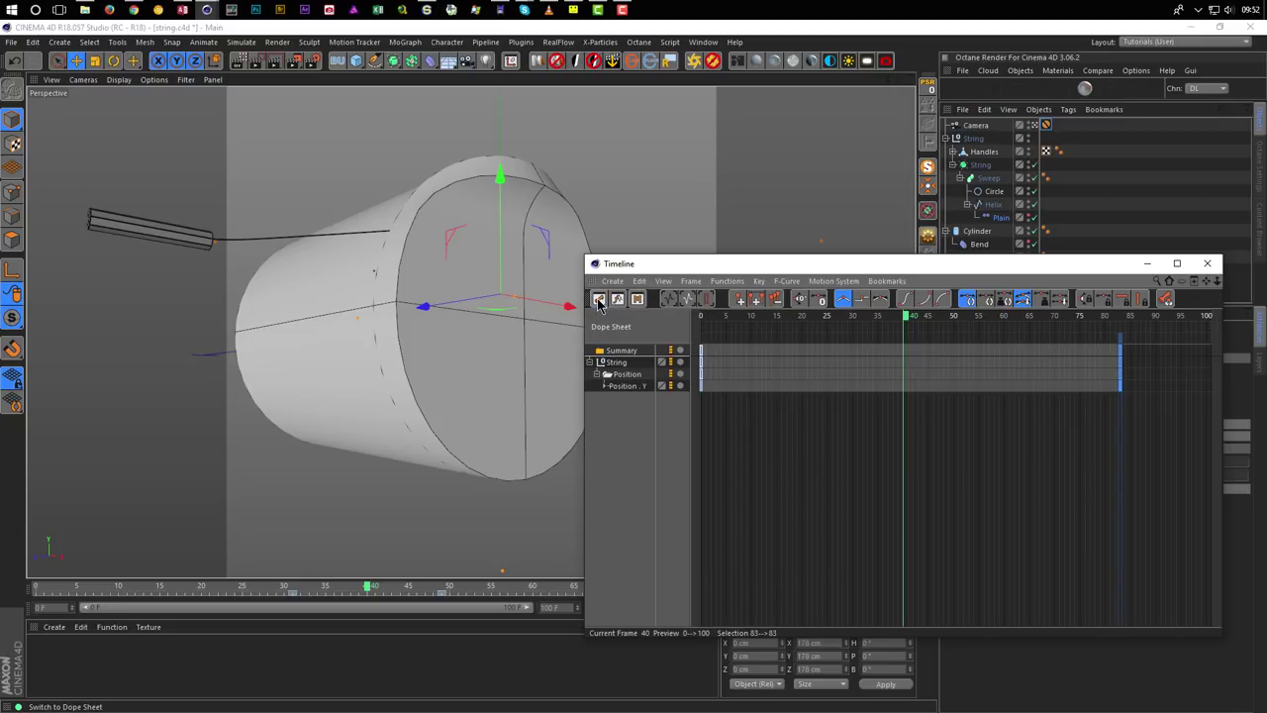
click(661, 281)
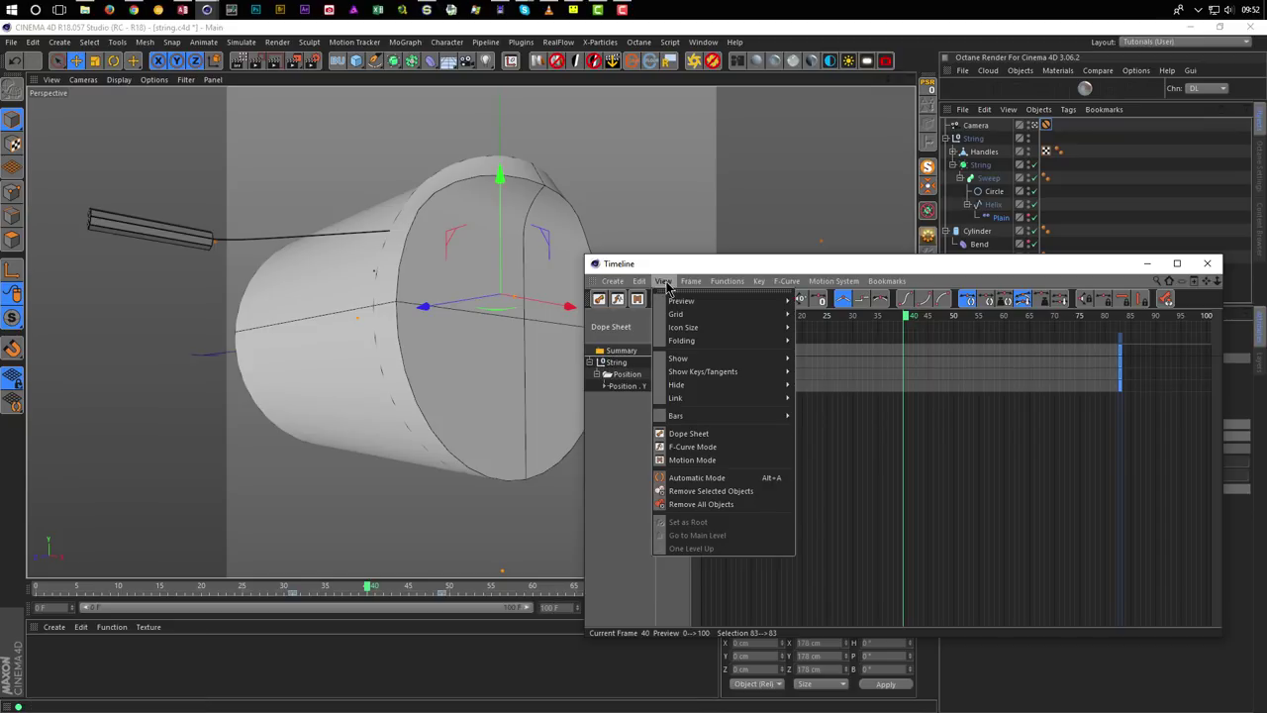
click(696, 477)
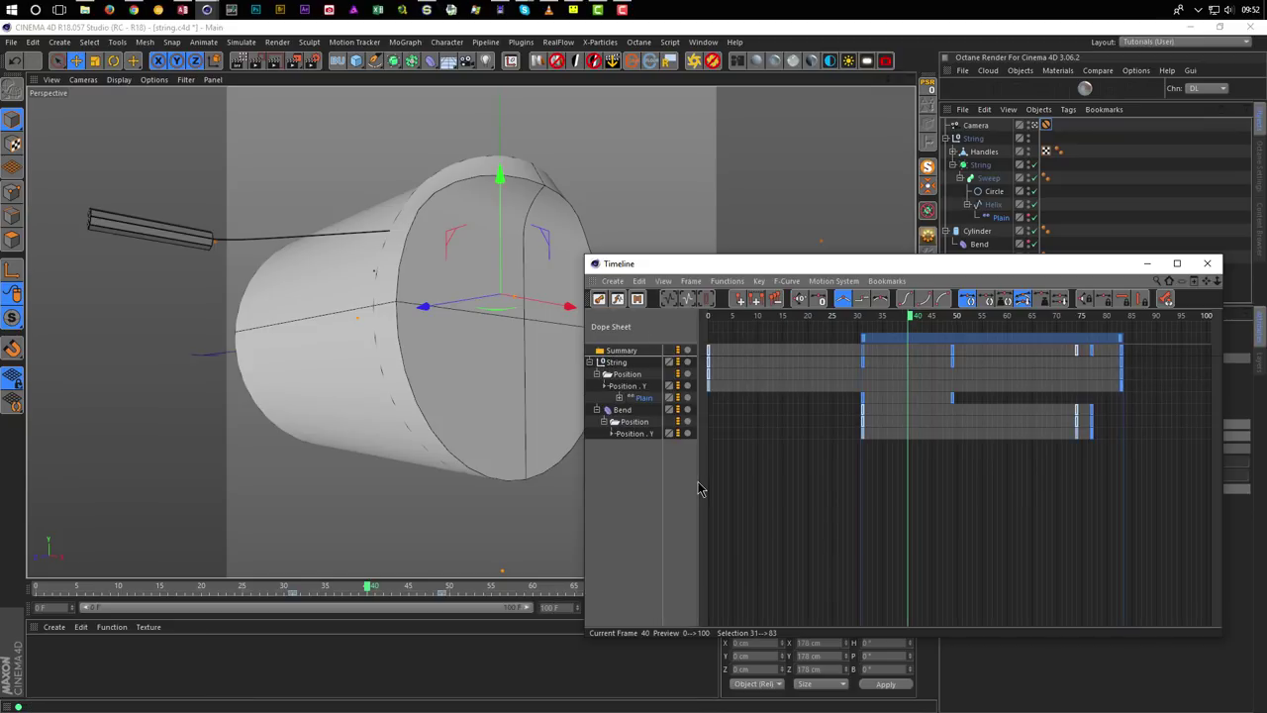
Shift the Plain deformer's keys eight frames earlier, then move its first key from 23 to 28.
click(1001, 217)
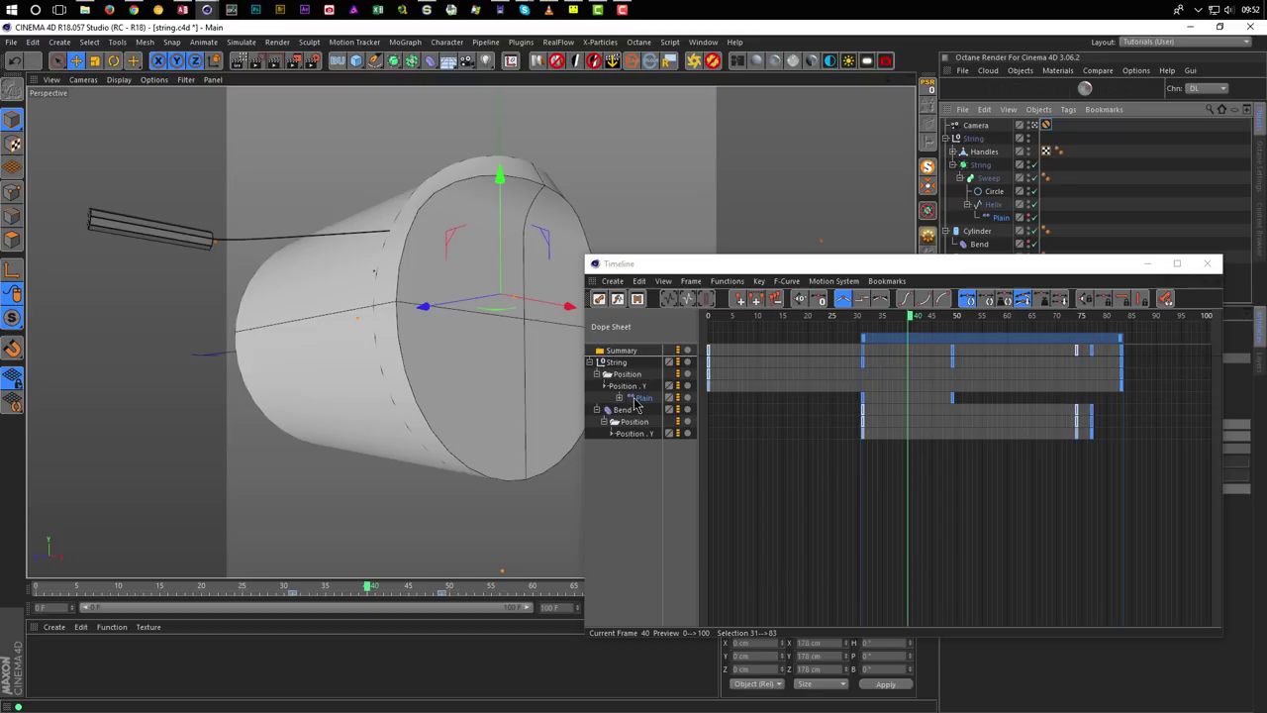
click(641, 397)
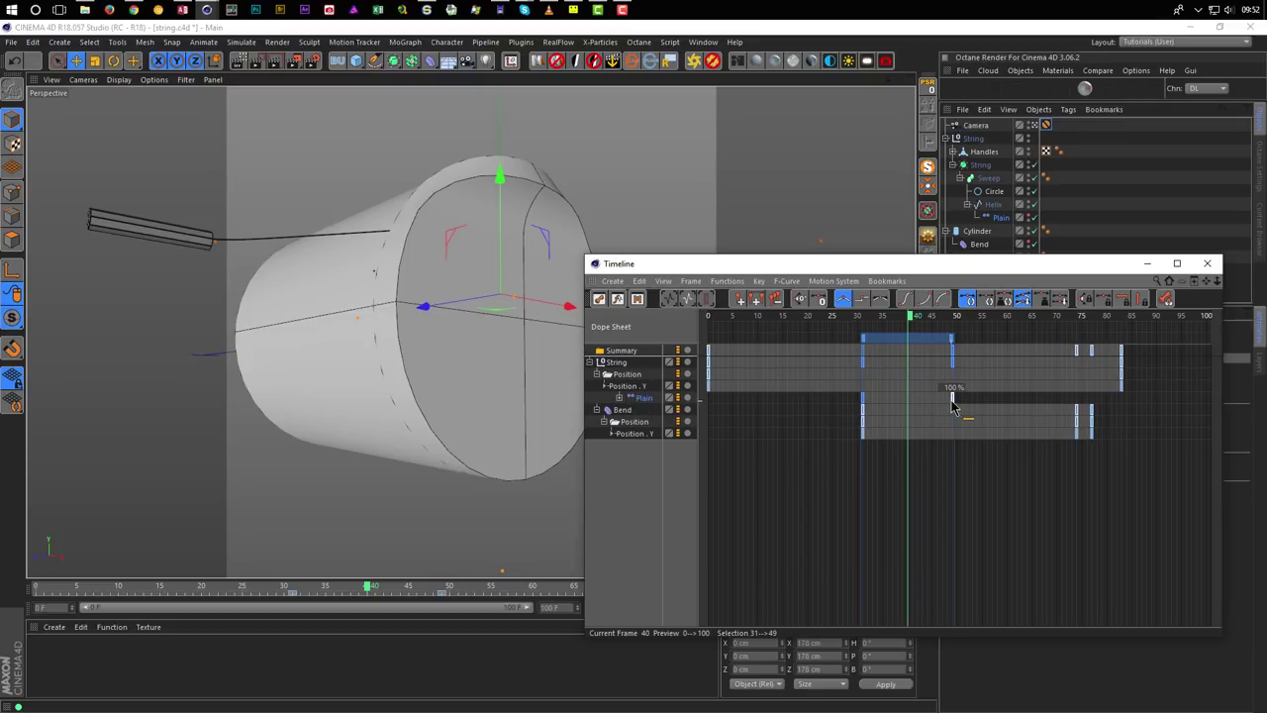
drag(953, 399, 915, 403)
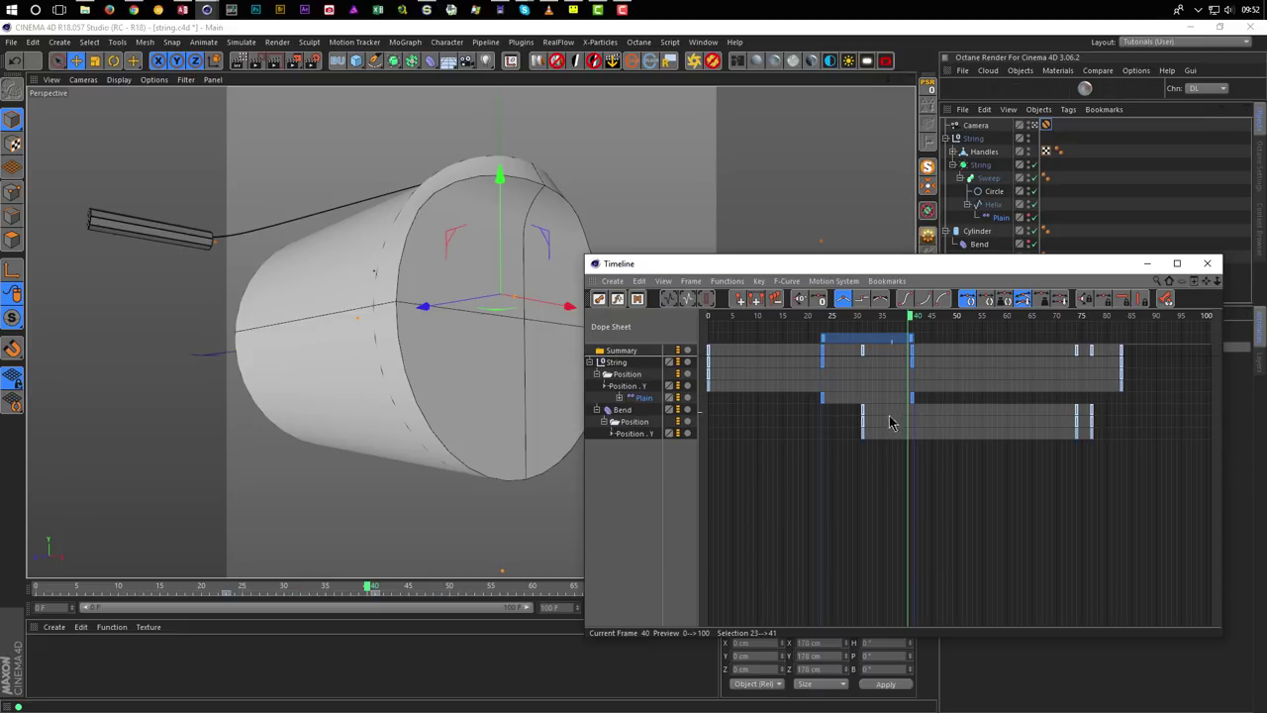
drag(371, 588, 268, 588)
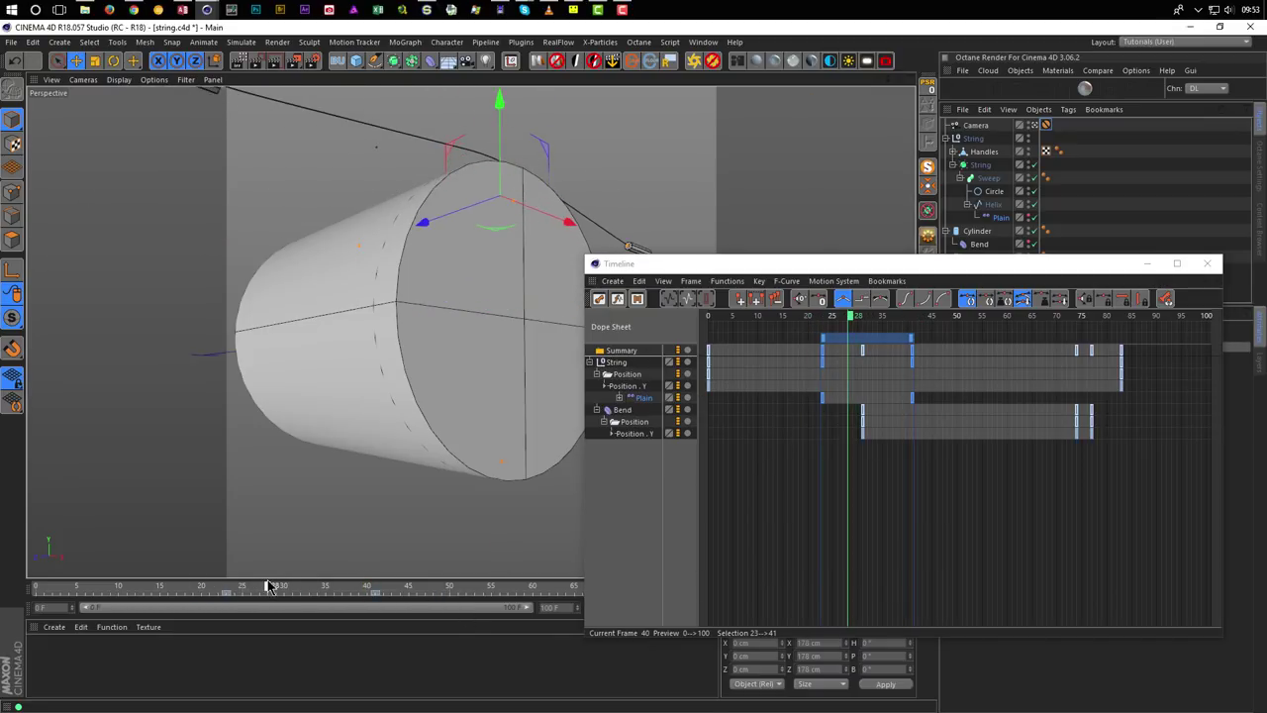
click(823, 399)
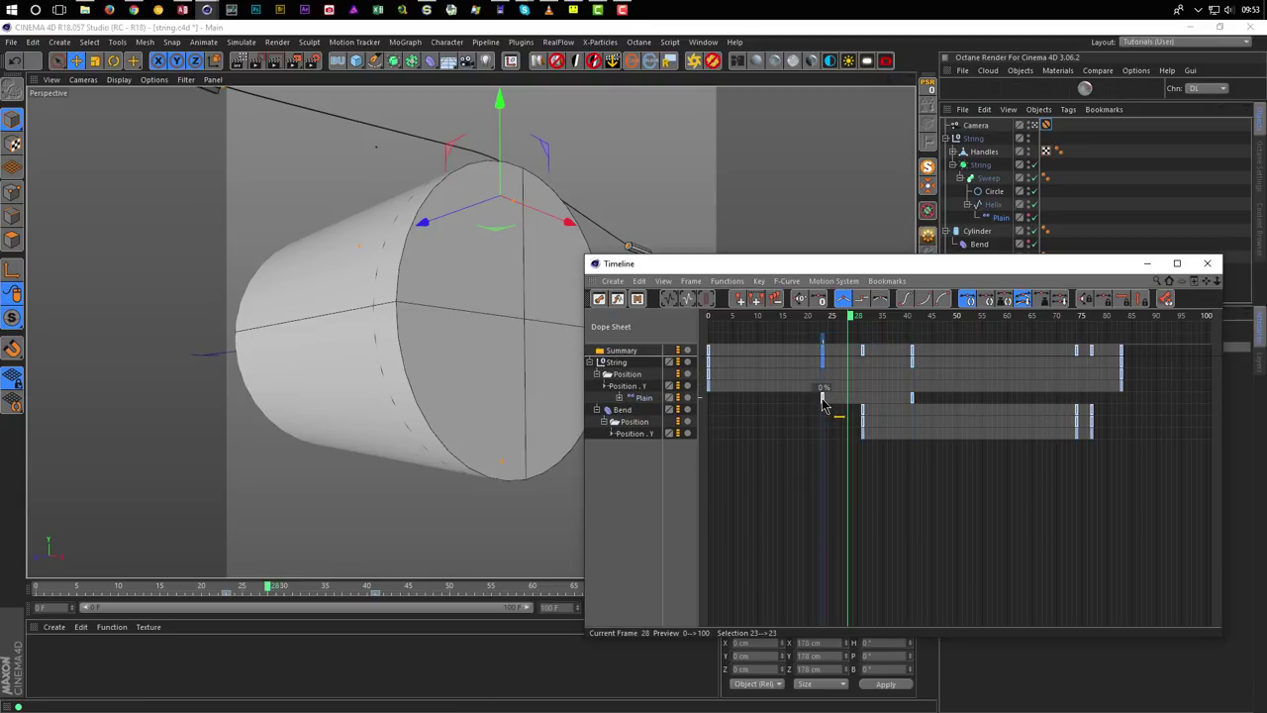
drag(827, 404, 848, 404)
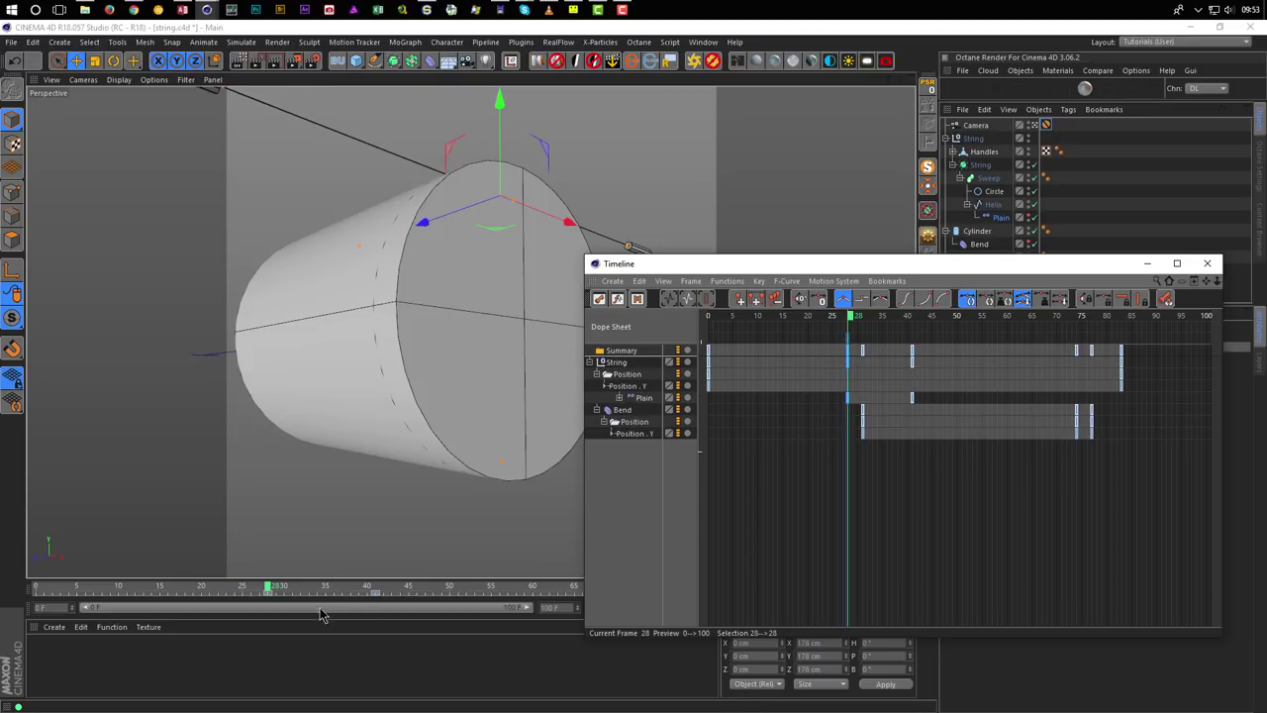
Scrub the string animation, then move the Plain's second key from frame 41 to 43.
click(274, 590)
drag(274, 589, 584, 618)
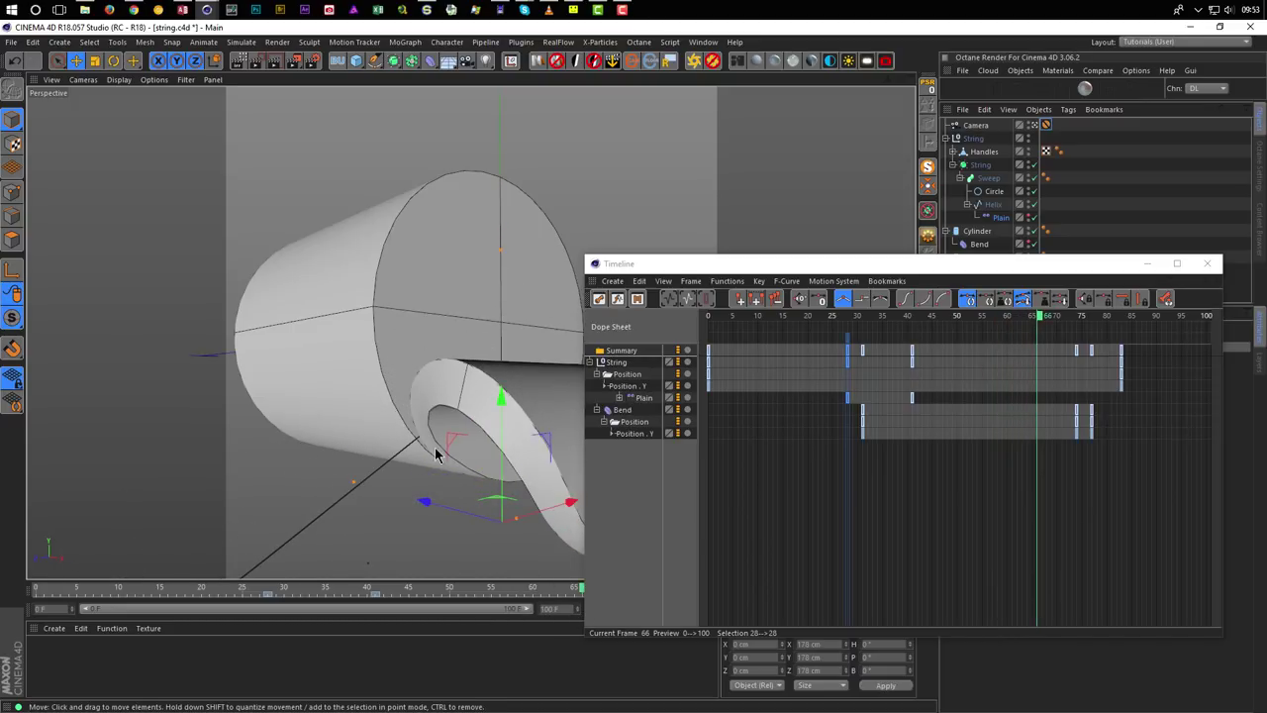
click(913, 399)
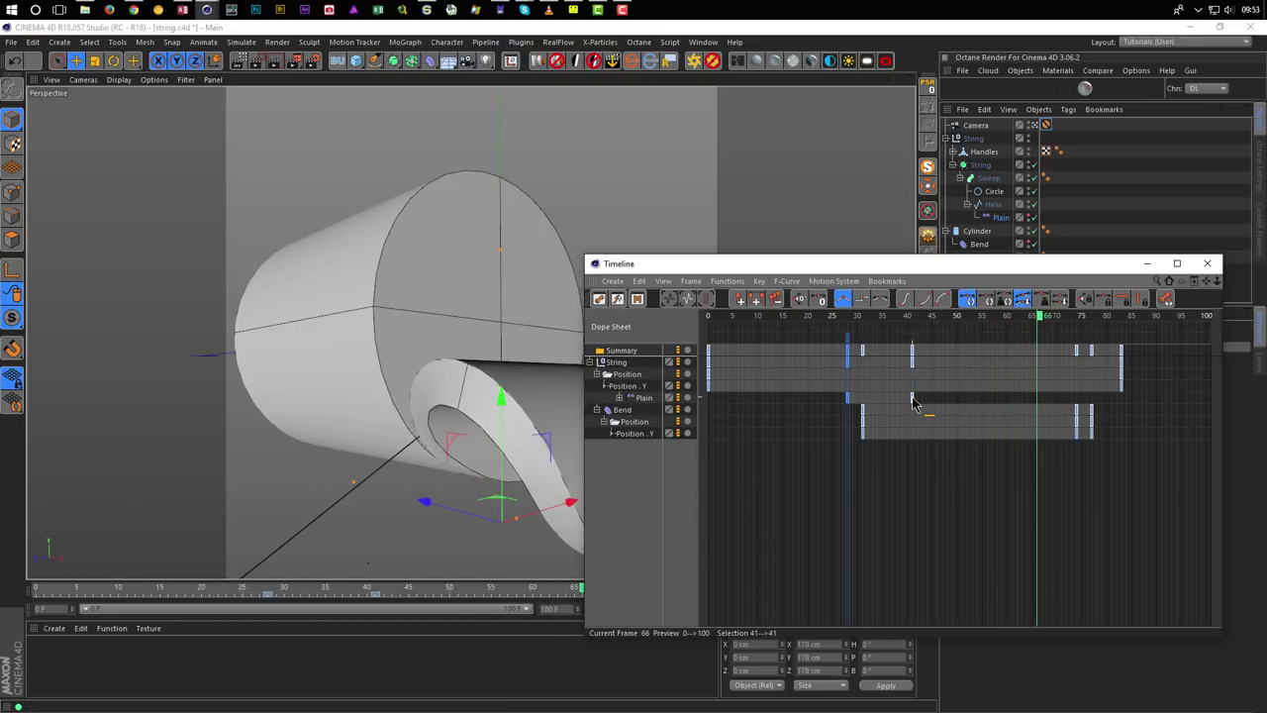
mouse_move(914, 401)
mouse_down()
mouse_move(948, 402)
mouse_move(923, 401)
mouse_up()
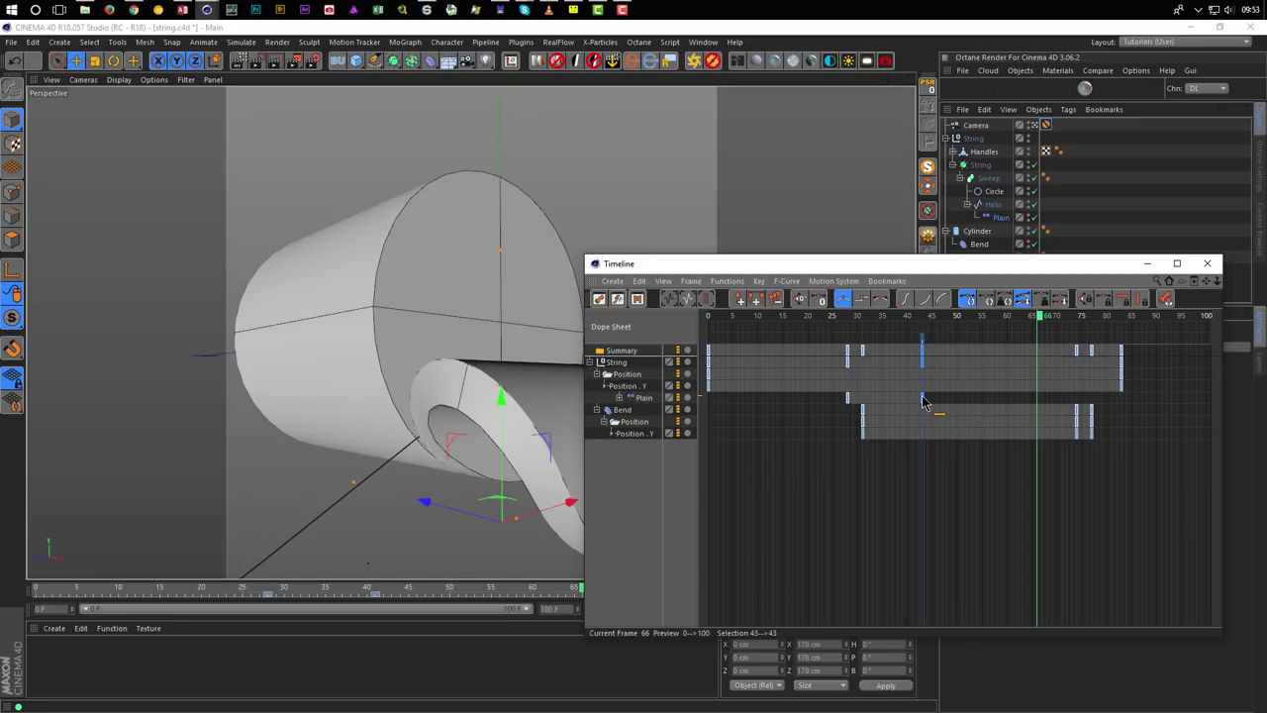
Move the String's final Position Y key from frame 83 to 79.
click(629, 388)
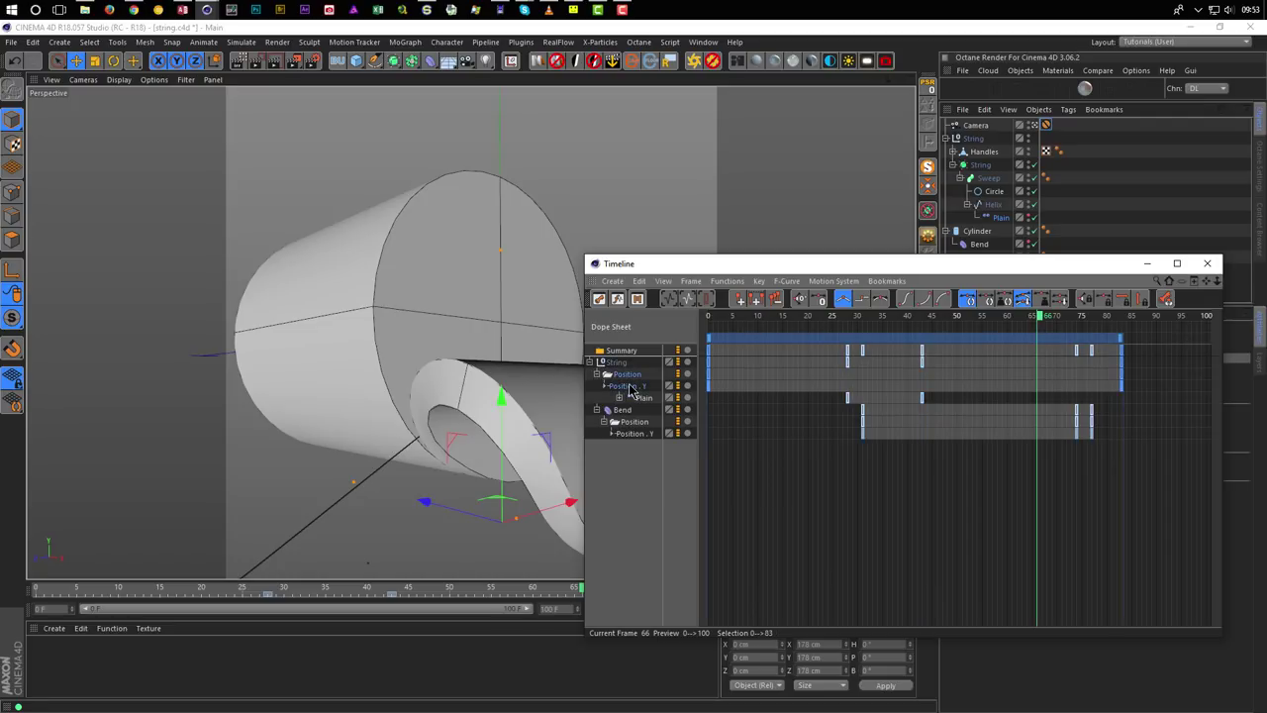
click(1123, 387)
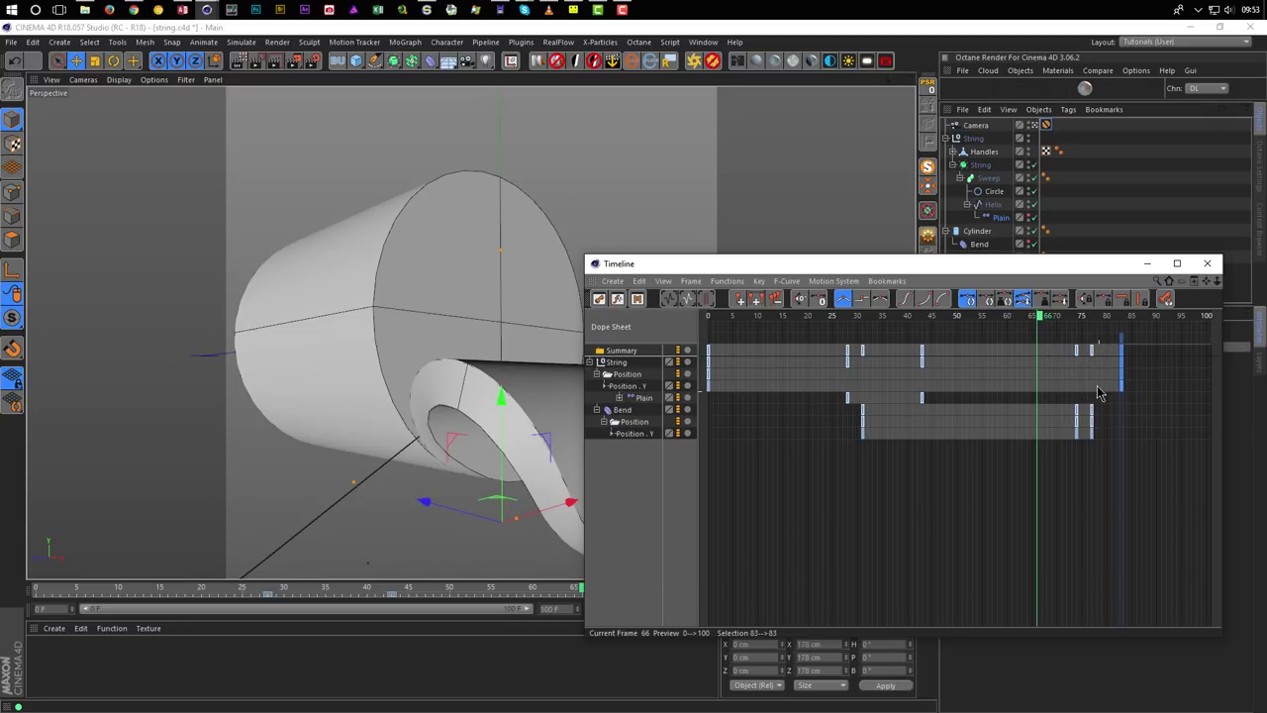
drag(1120, 393, 1105, 394)
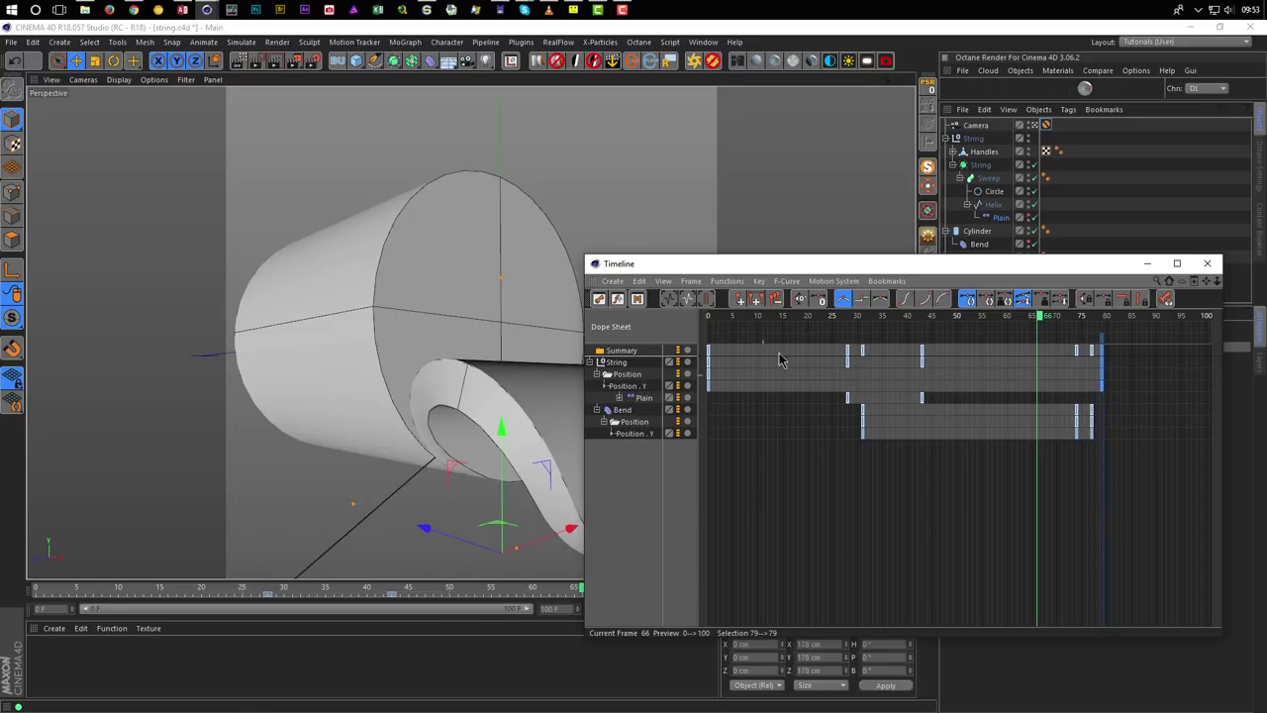
drag(824, 267, 831, 132)
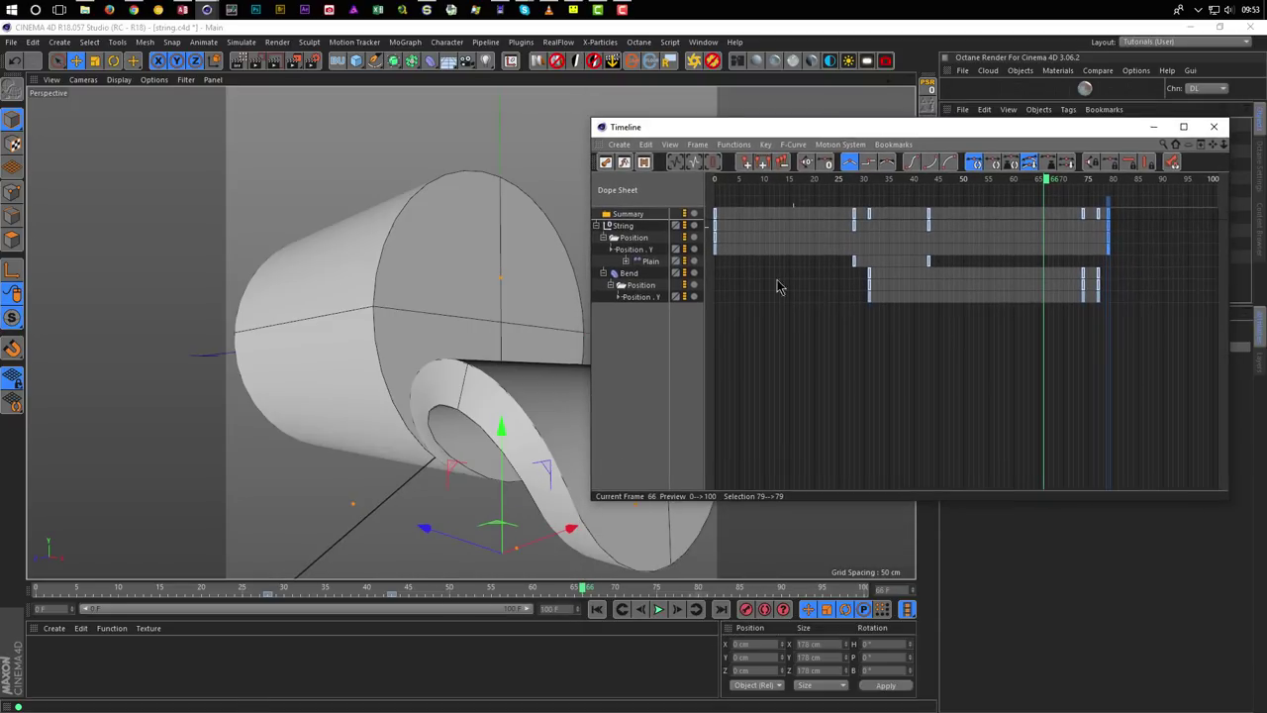
drag(584, 589, 660, 606)
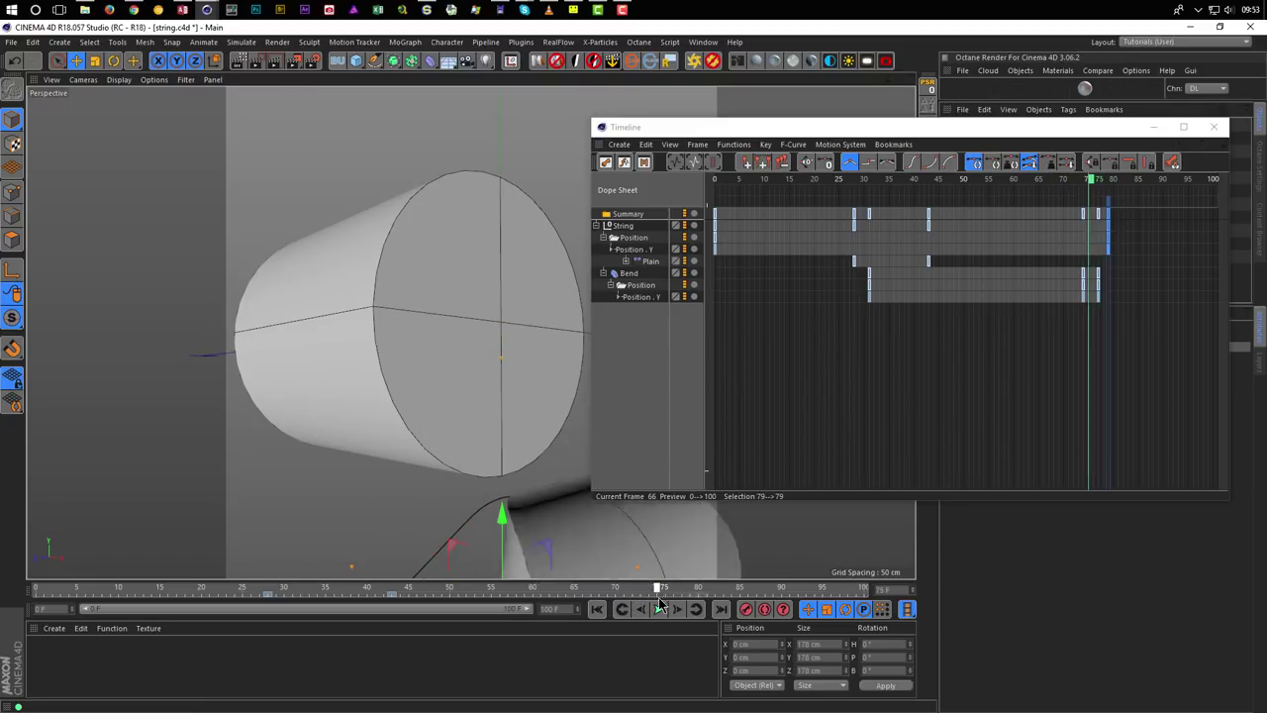
click(659, 608)
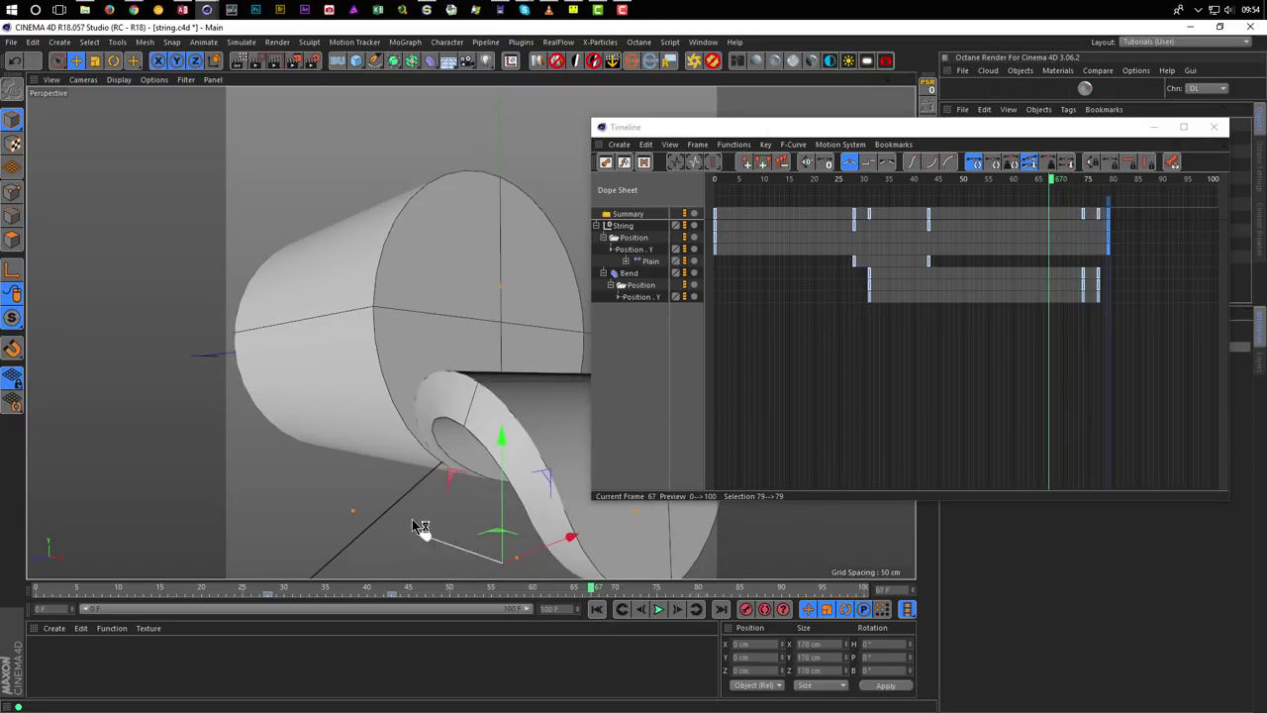
drag(598, 588, 633, 622)
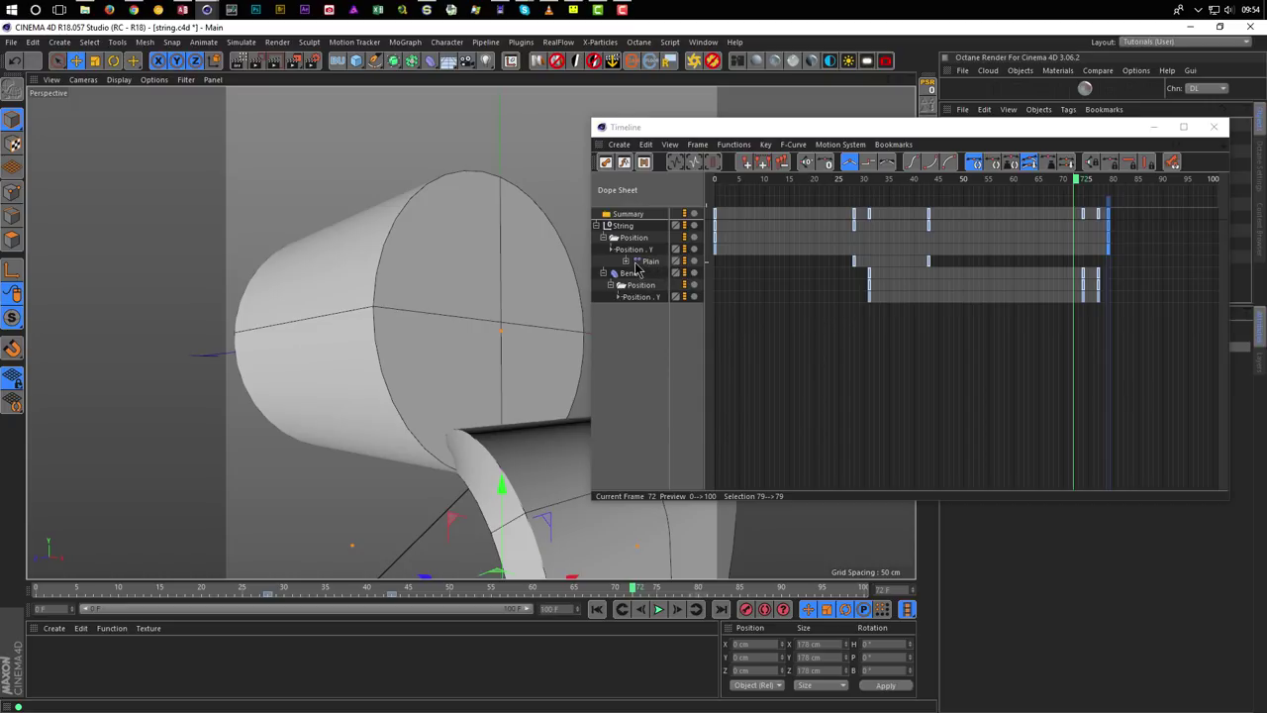
Record a Plain Strength keyframe at 100% on frame 71.
click(628, 264)
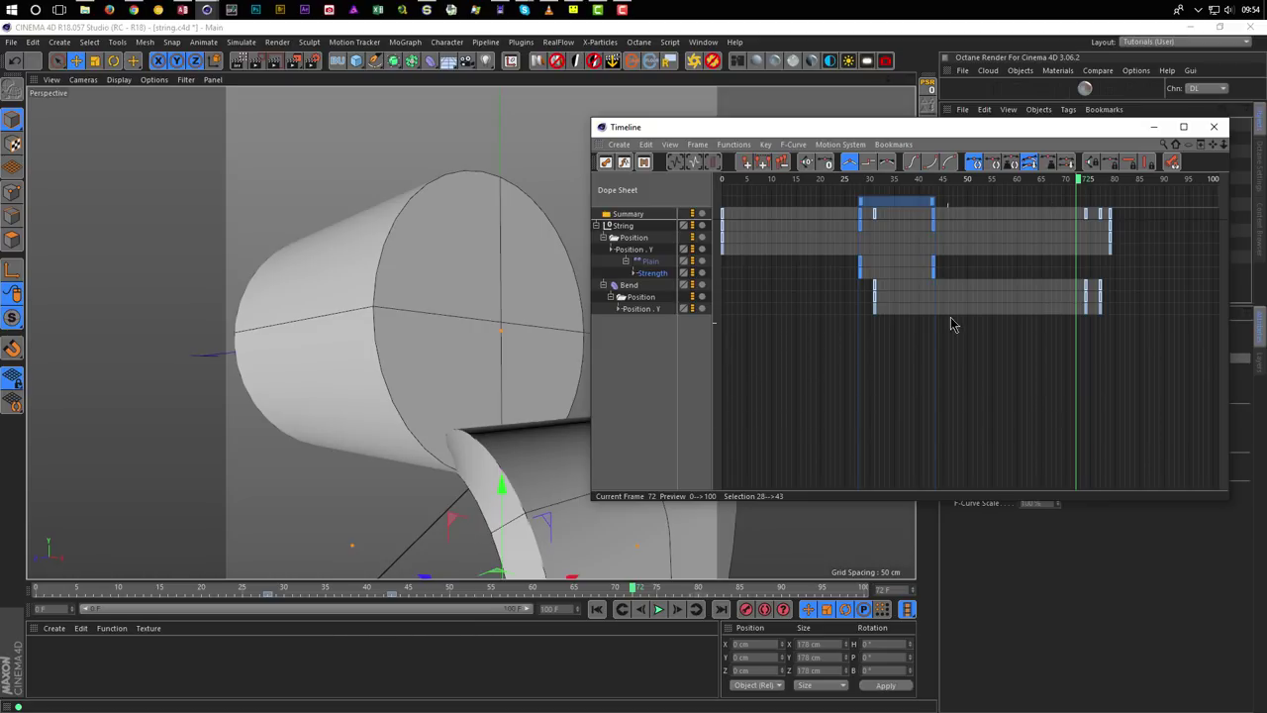
drag(959, 134, 522, 50)
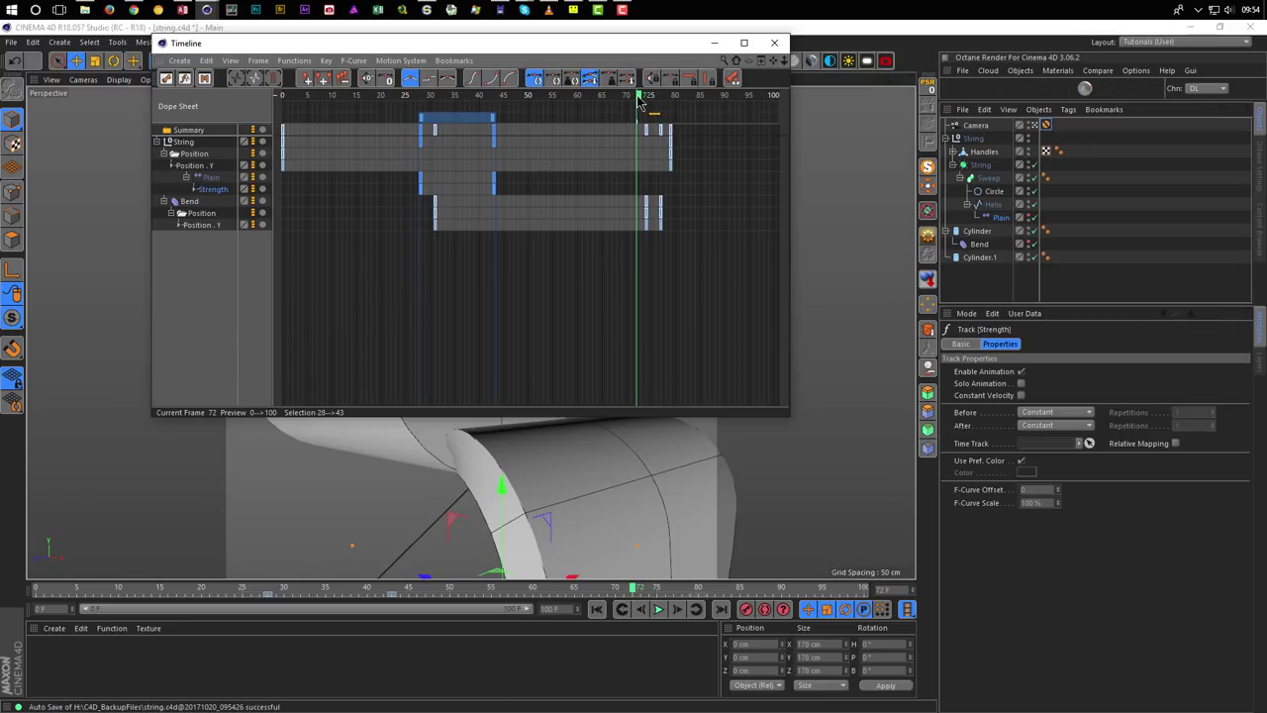
drag(639, 100, 634, 103)
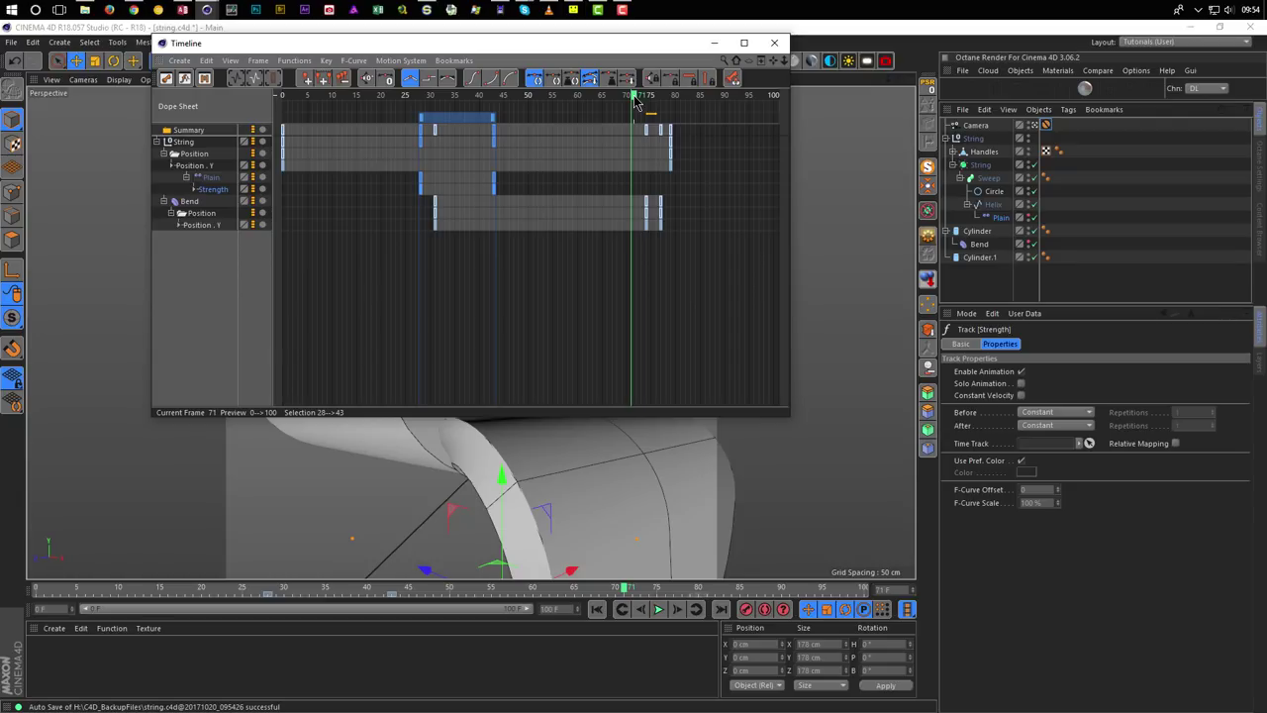
click(999, 218)
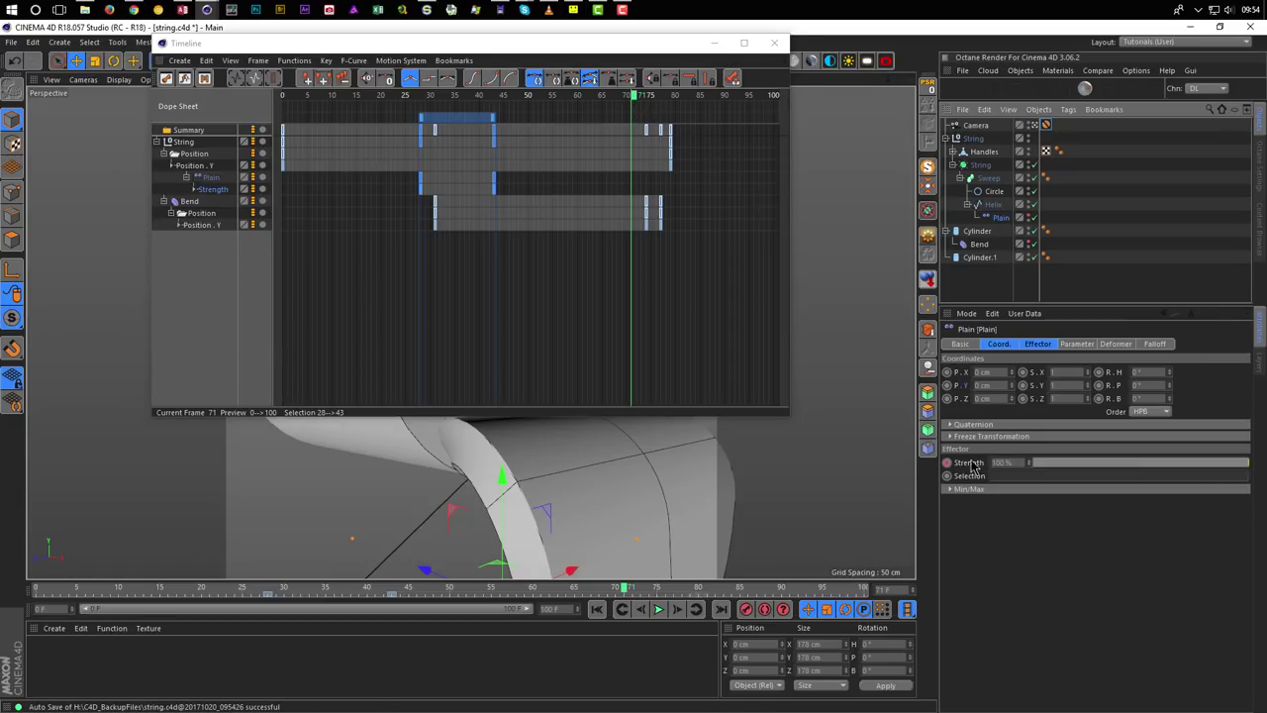
click(947, 462)
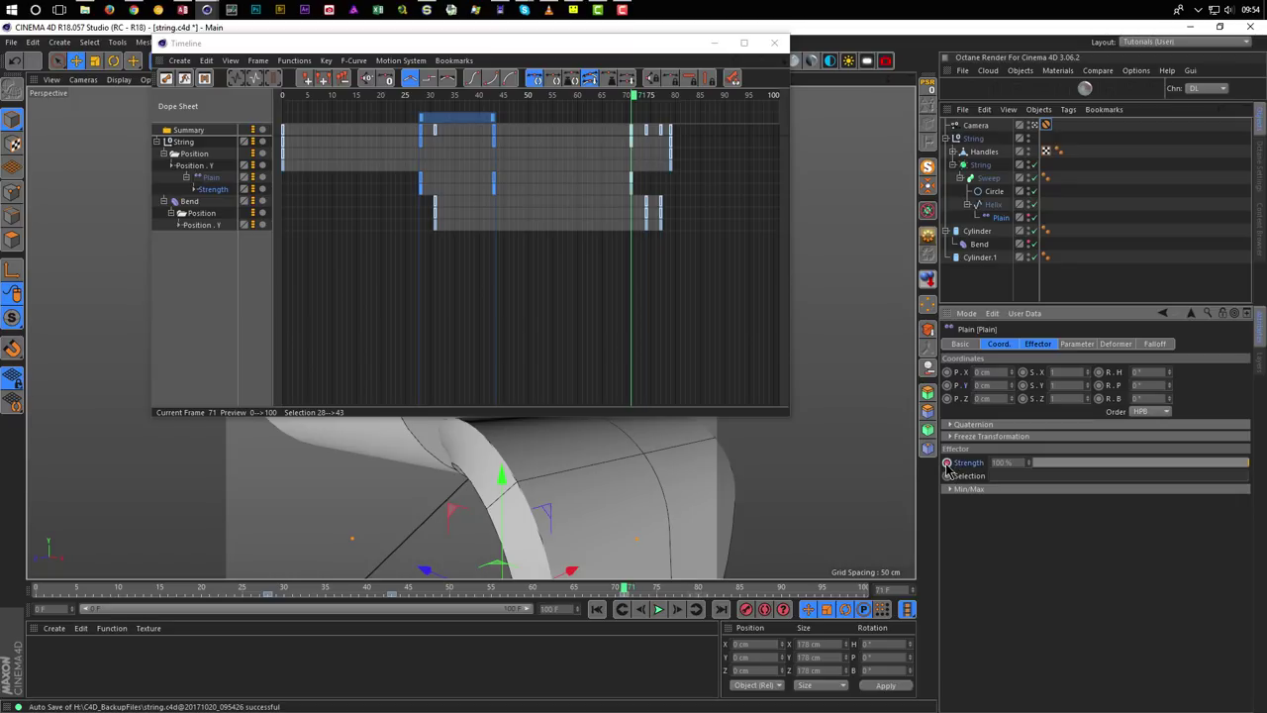
Set the Plain Strength to 0% on frame 72 and record another keyframe.
drag(636, 102, 638, 102)
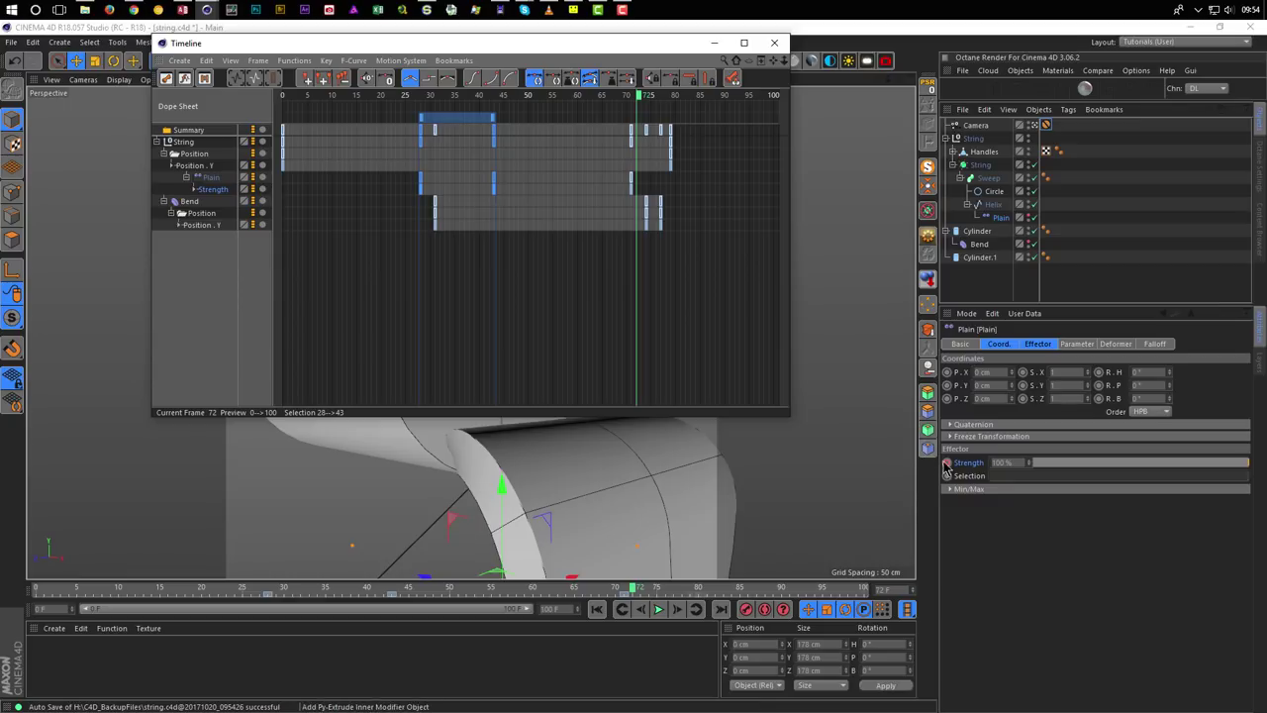
click(1006, 462)
text(0)
key(Return)
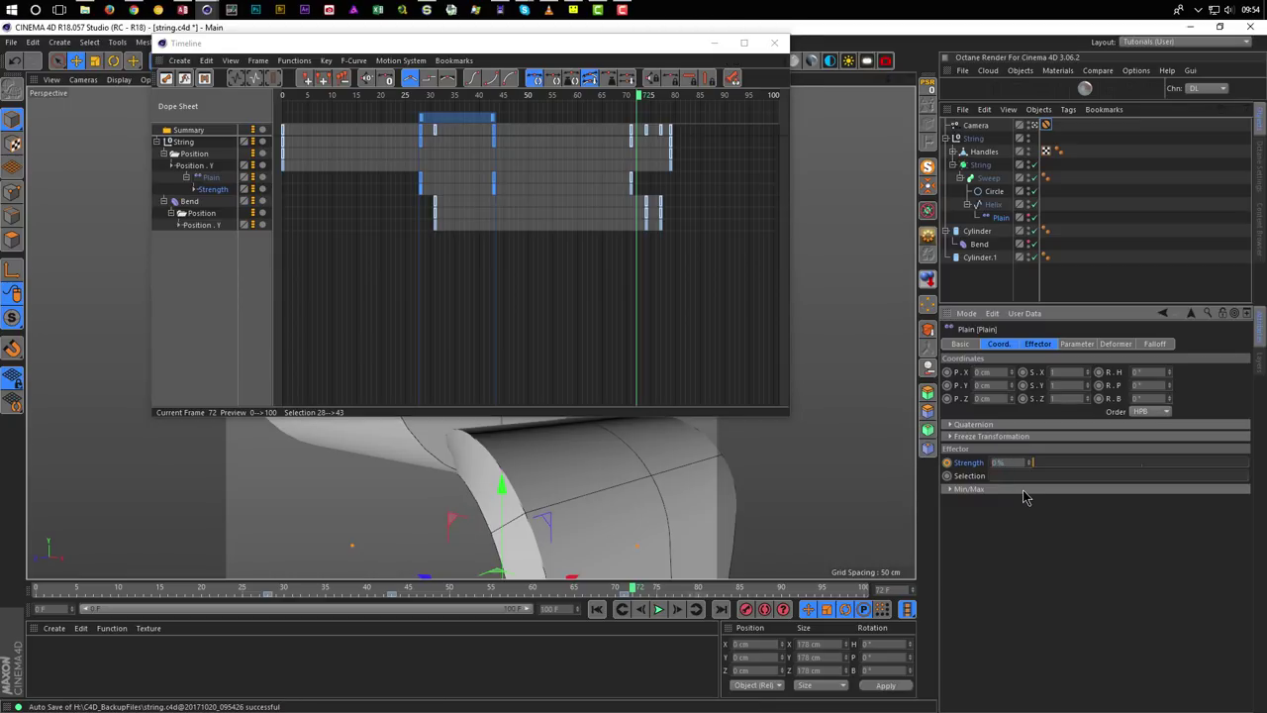
click(946, 463)
Scrub through the frames to preview the string loop out of the bent cylinder.
drag(677, 47, 1107, 83)
drag(633, 589, 543, 594)
drag(921, 79, 926, 192)
Scrub frames 61–72 in the wider editor view to review the bend, then close the Timeline.
click(1045, 124)
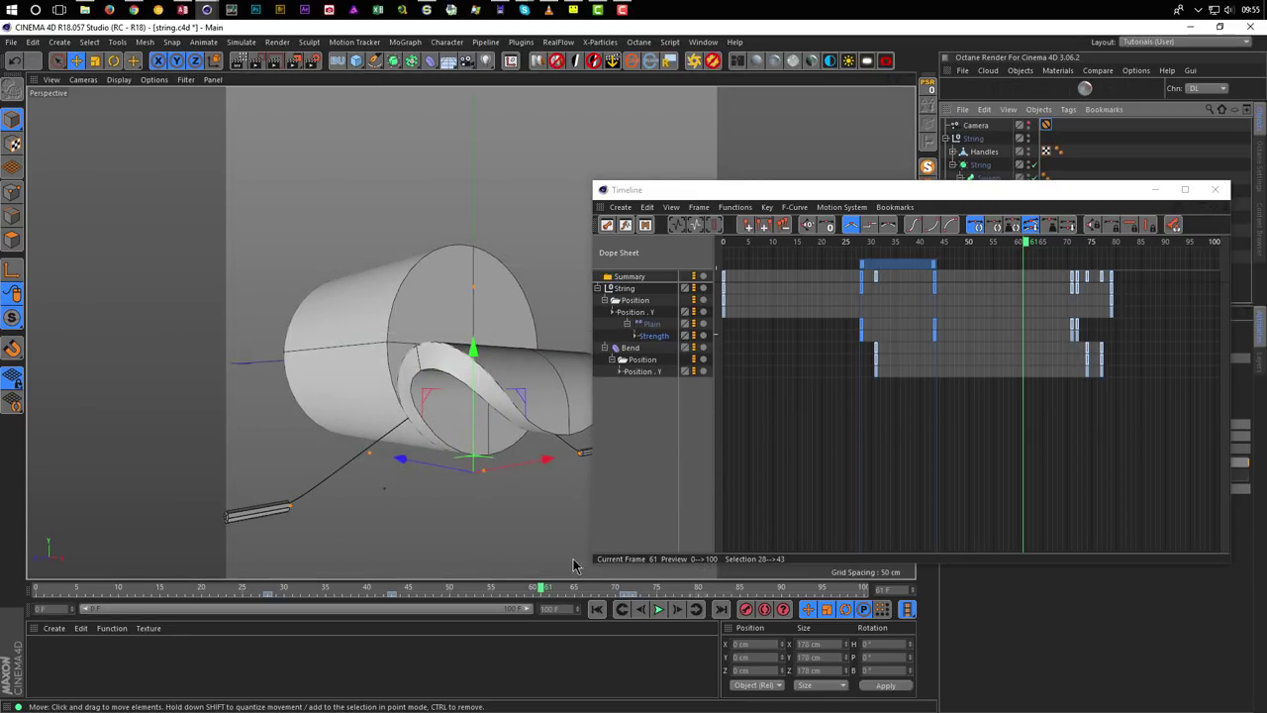
mouse_move(542, 591)
mouse_down()
mouse_move(627, 593)
mouse_move(559, 599)
mouse_move(642, 608)
mouse_move(515, 604)
mouse_move(641, 610)
mouse_move(559, 604)
mouse_up()
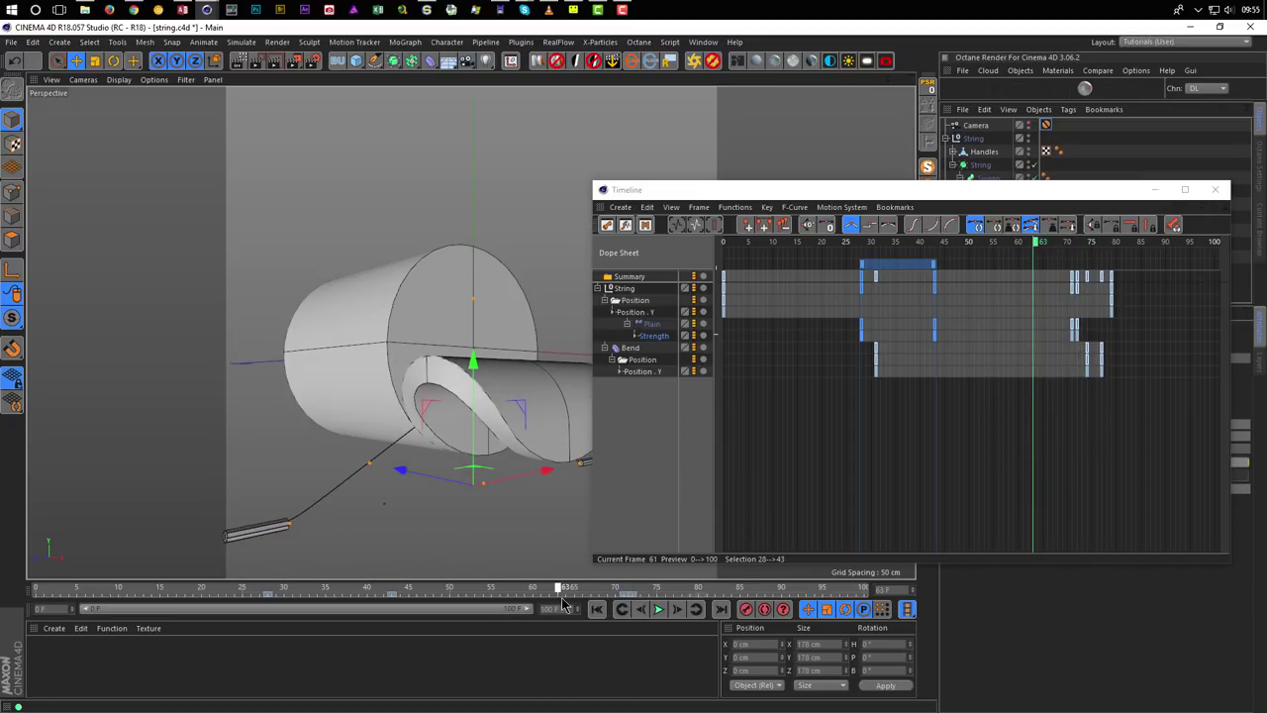
alt+drag(500, 411, 514, 349)
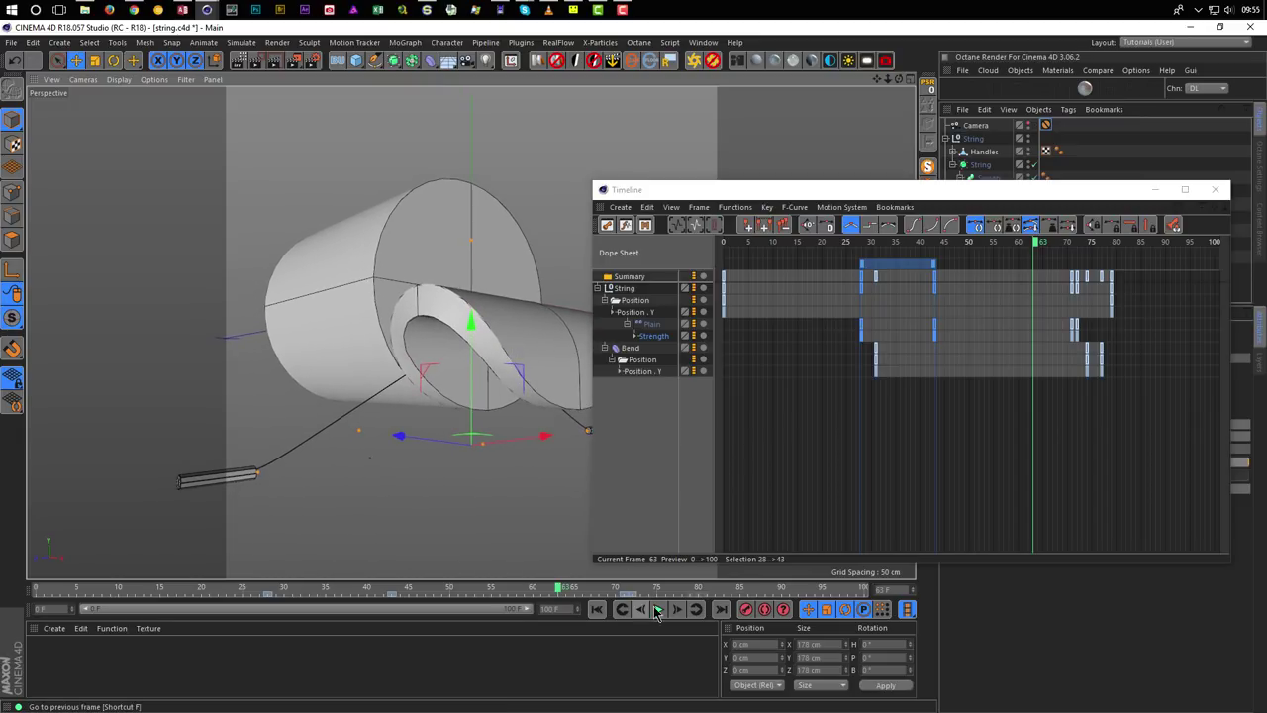
drag(557, 582, 632, 594)
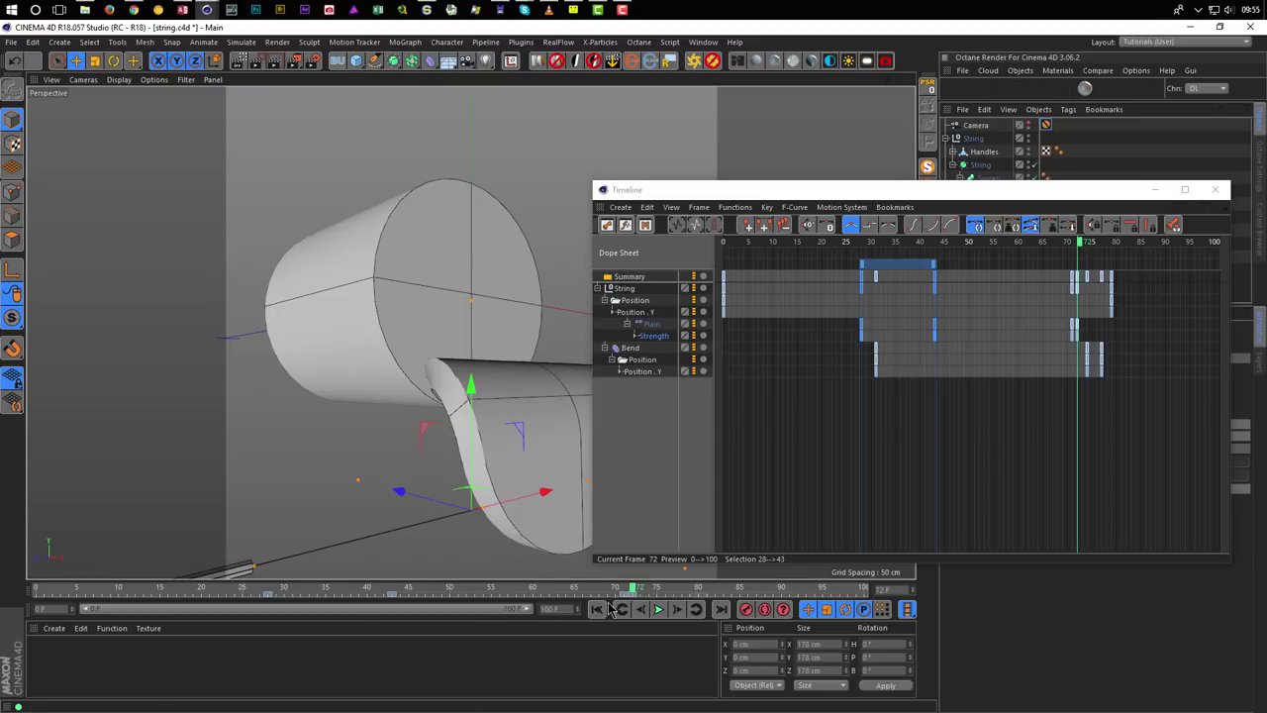
mouse_move(637, 591)
mouse_down()
mouse_move(581, 591)
mouse_move(634, 597)
mouse_up()
click(1215, 189)
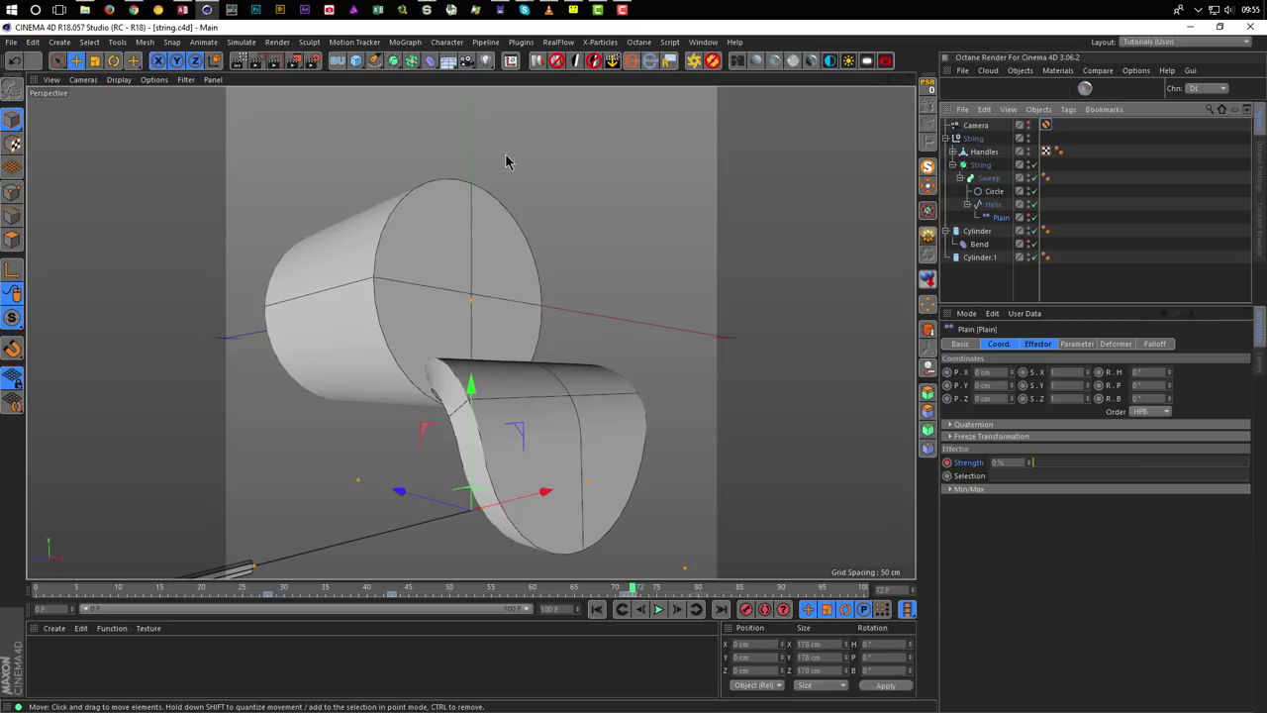
Browse the deformer and MoGraph menus without adding anything, then rewind to frame 0 and select Helix.
click(428, 61)
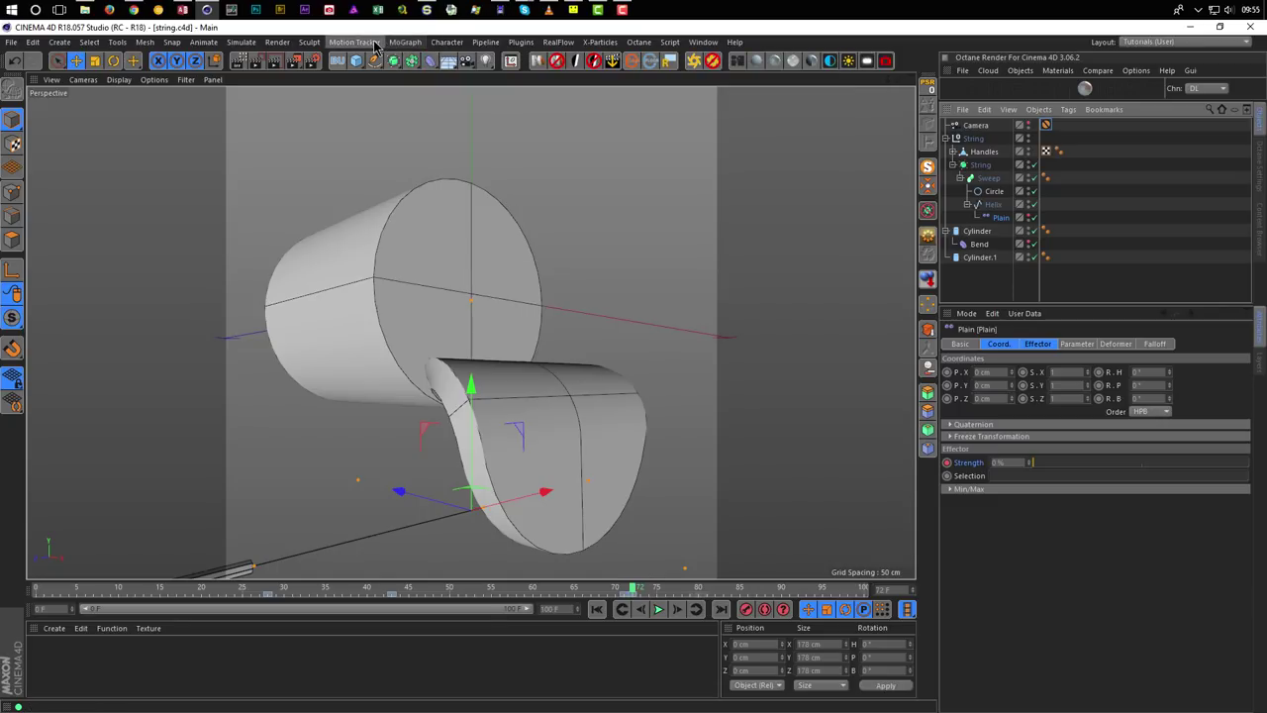
click(404, 42)
mouse_move(411, 61)
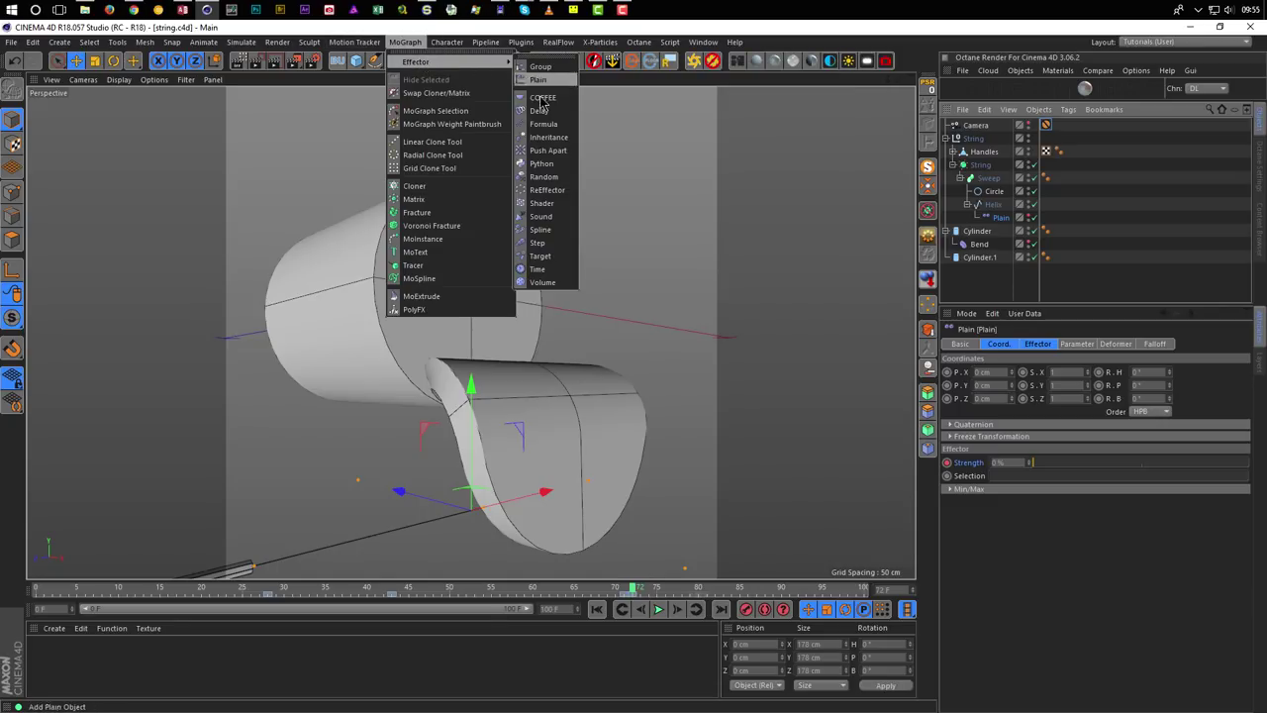
click(668, 38)
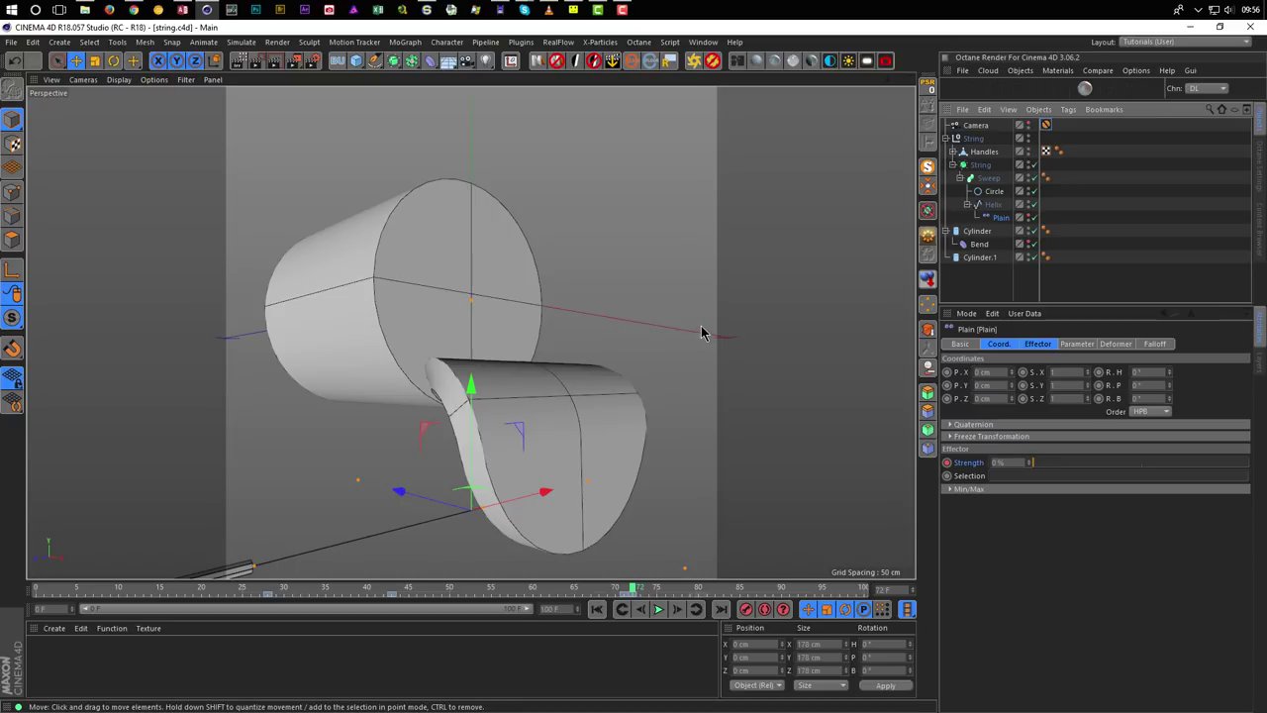
click(598, 610)
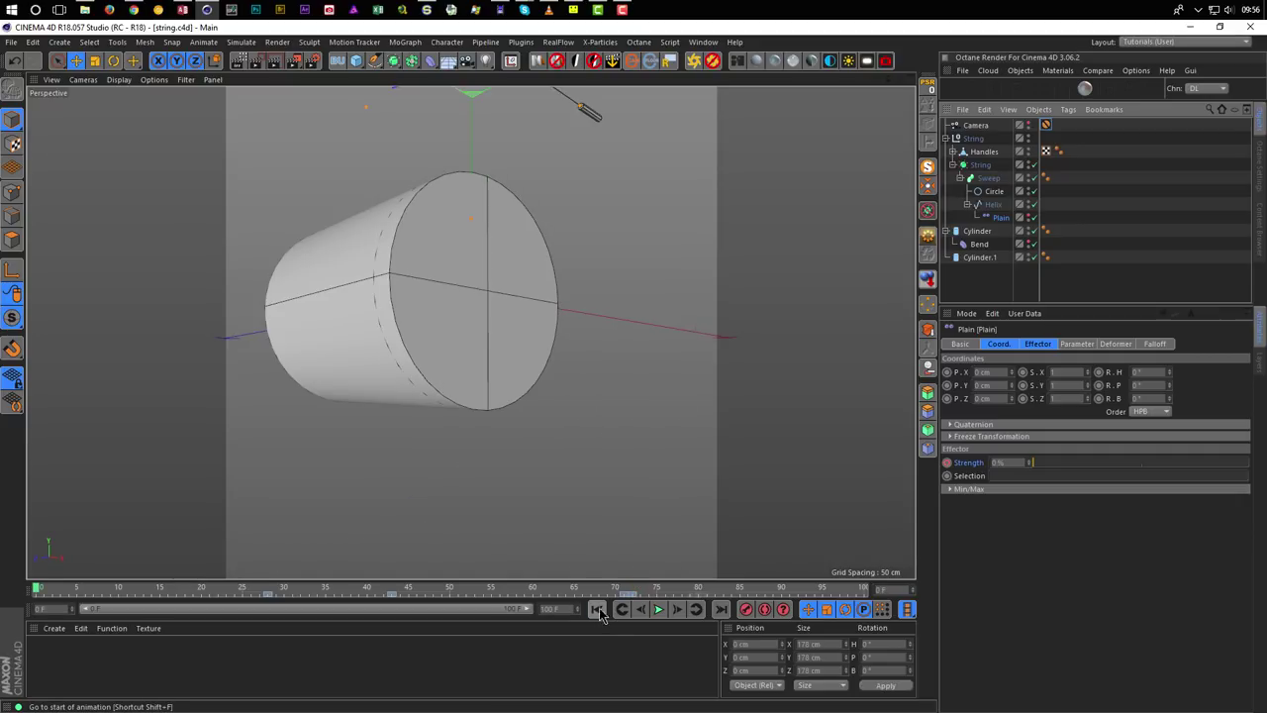
click(988, 210)
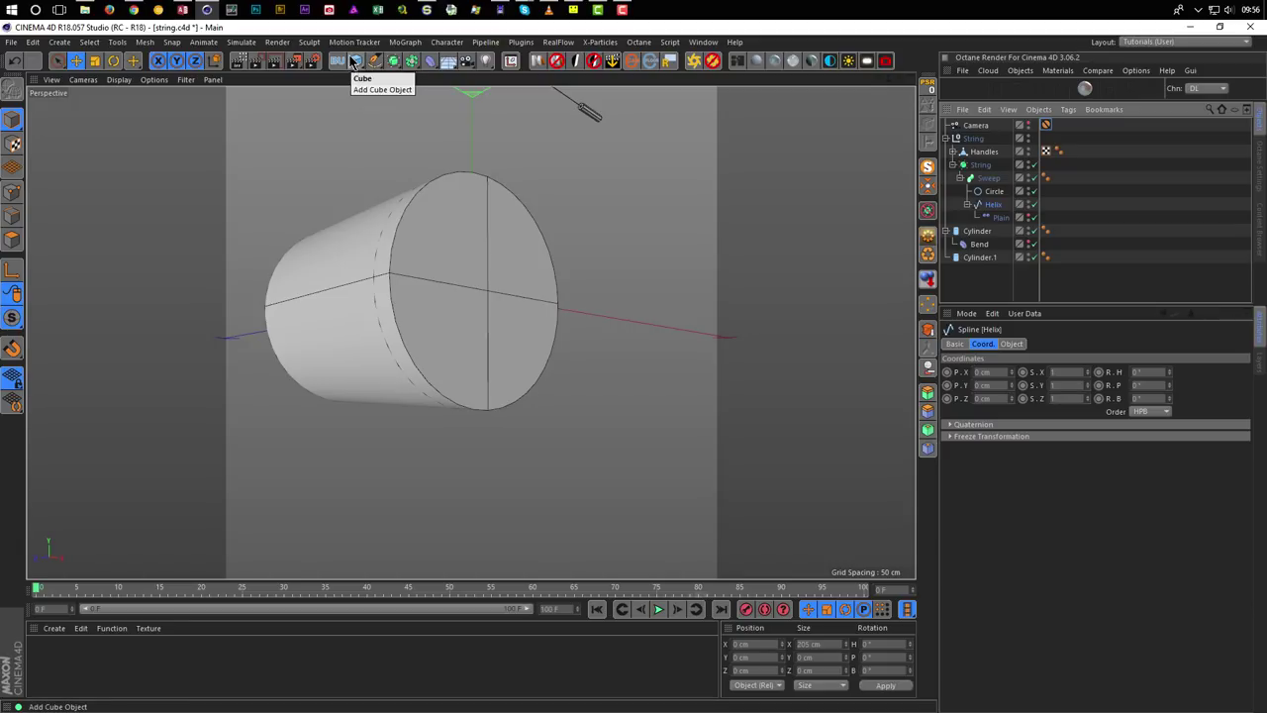
Add a Jiggle deformer under Plain inside the Helix and show its Object properties.
click(403, 43)
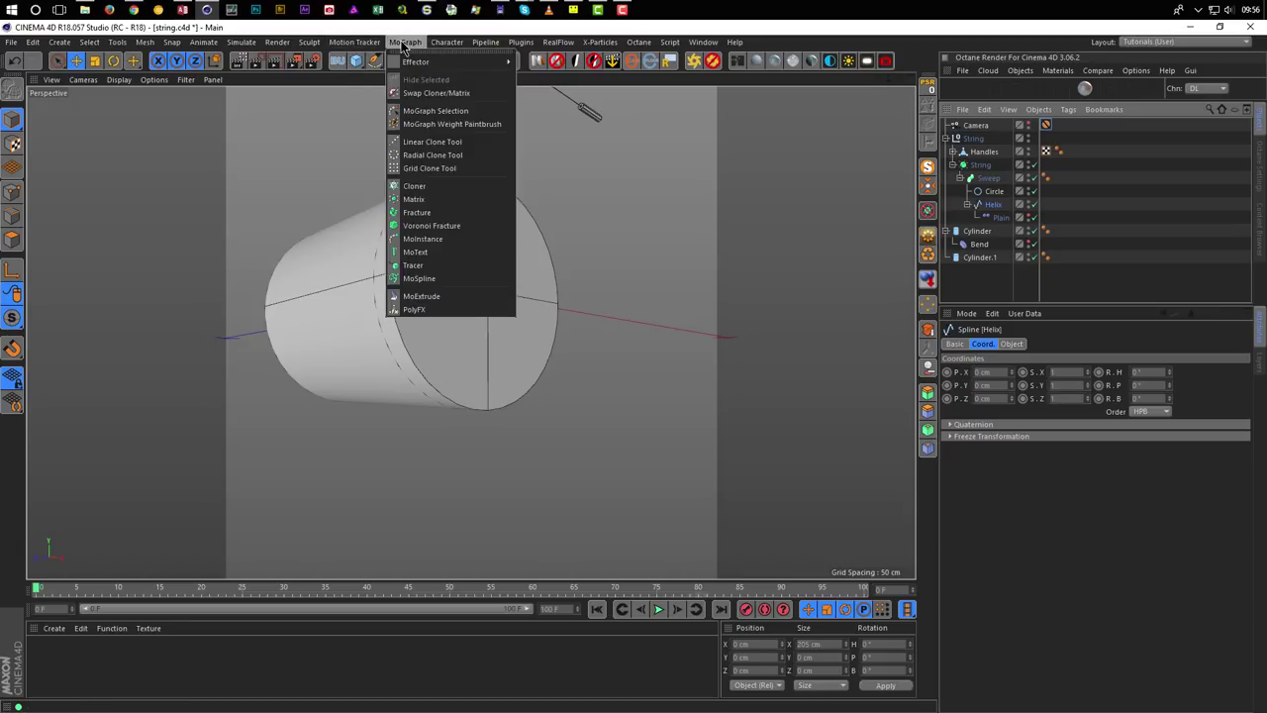
click(404, 41)
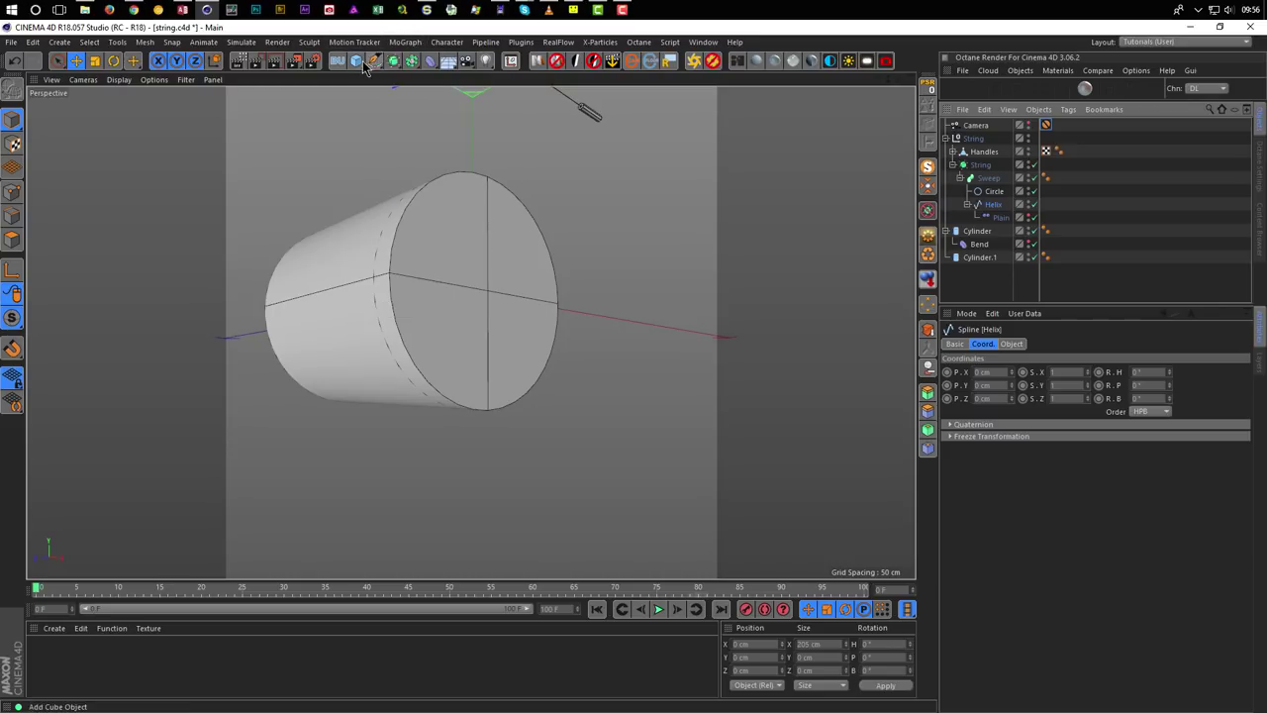
click(430, 61)
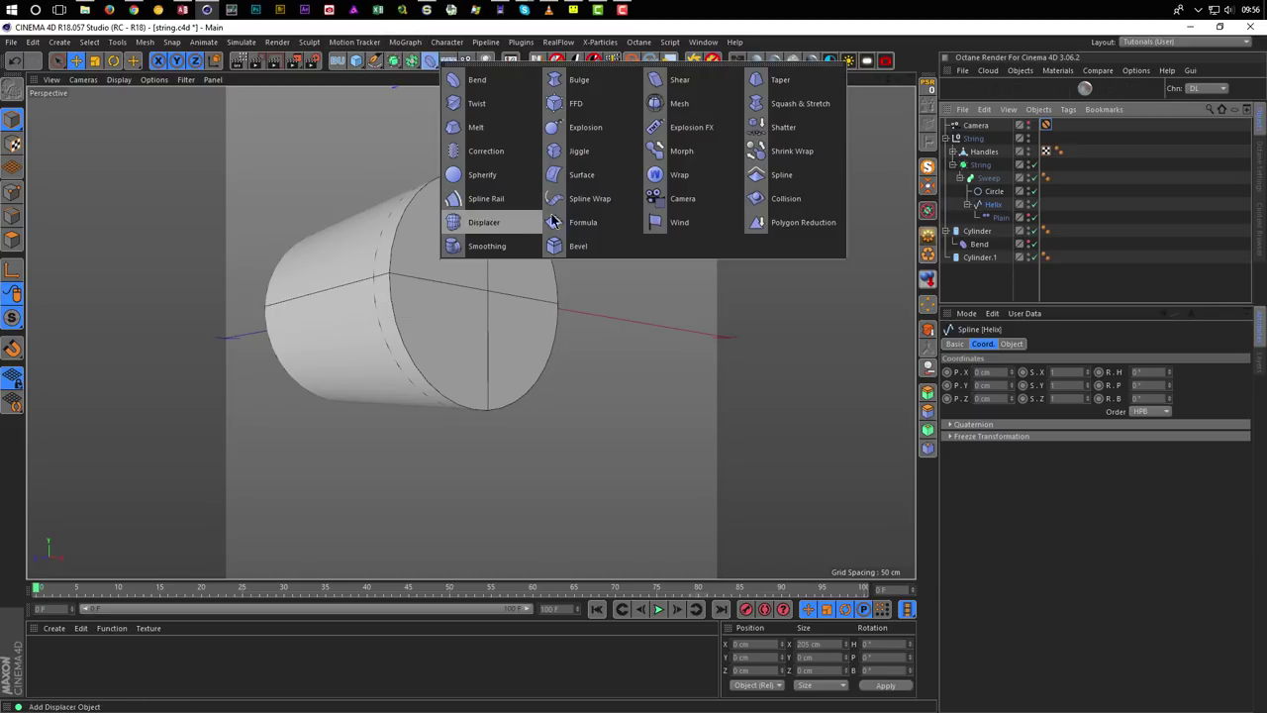
click(579, 152)
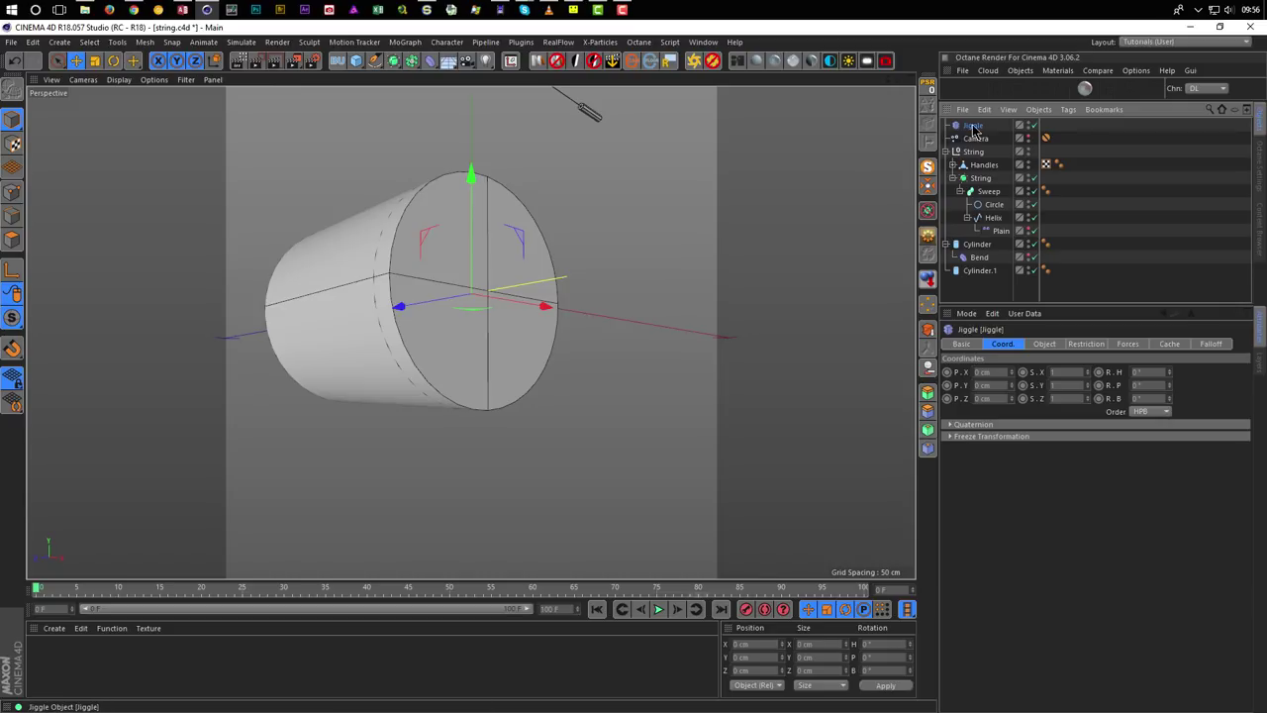
drag(1002, 238, 1002, 234)
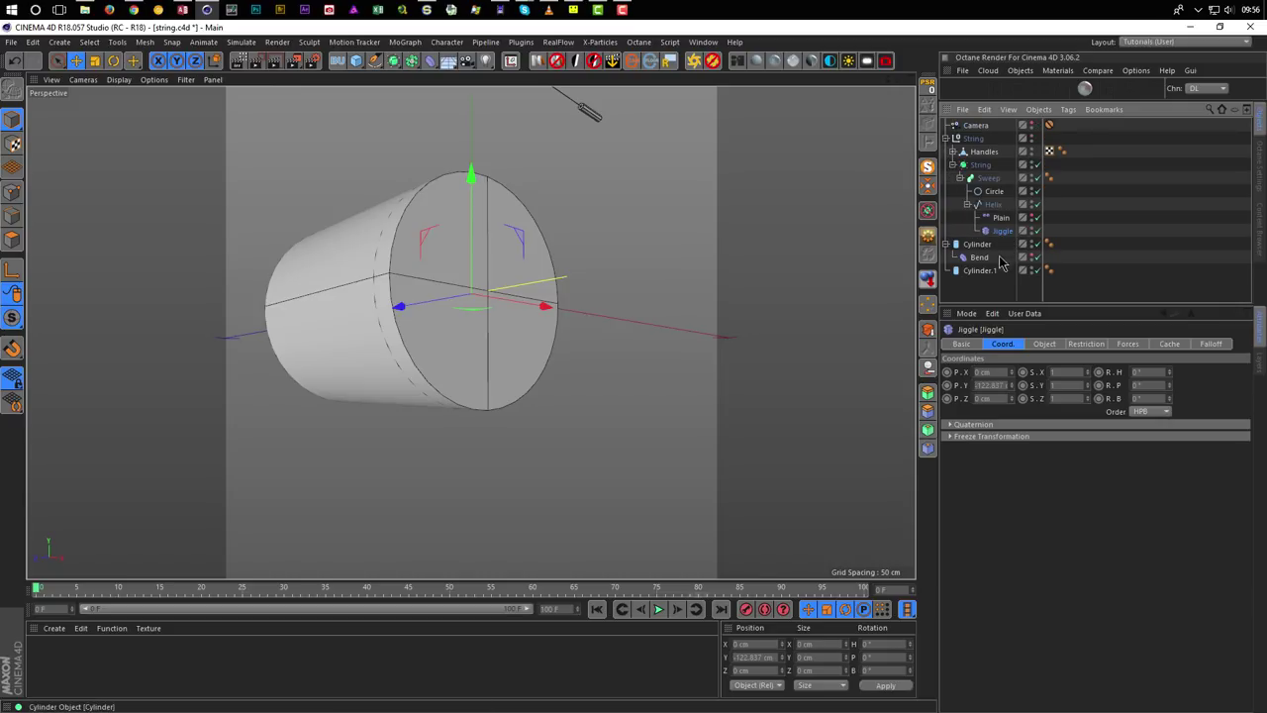
drag(486, 264, 488, 386)
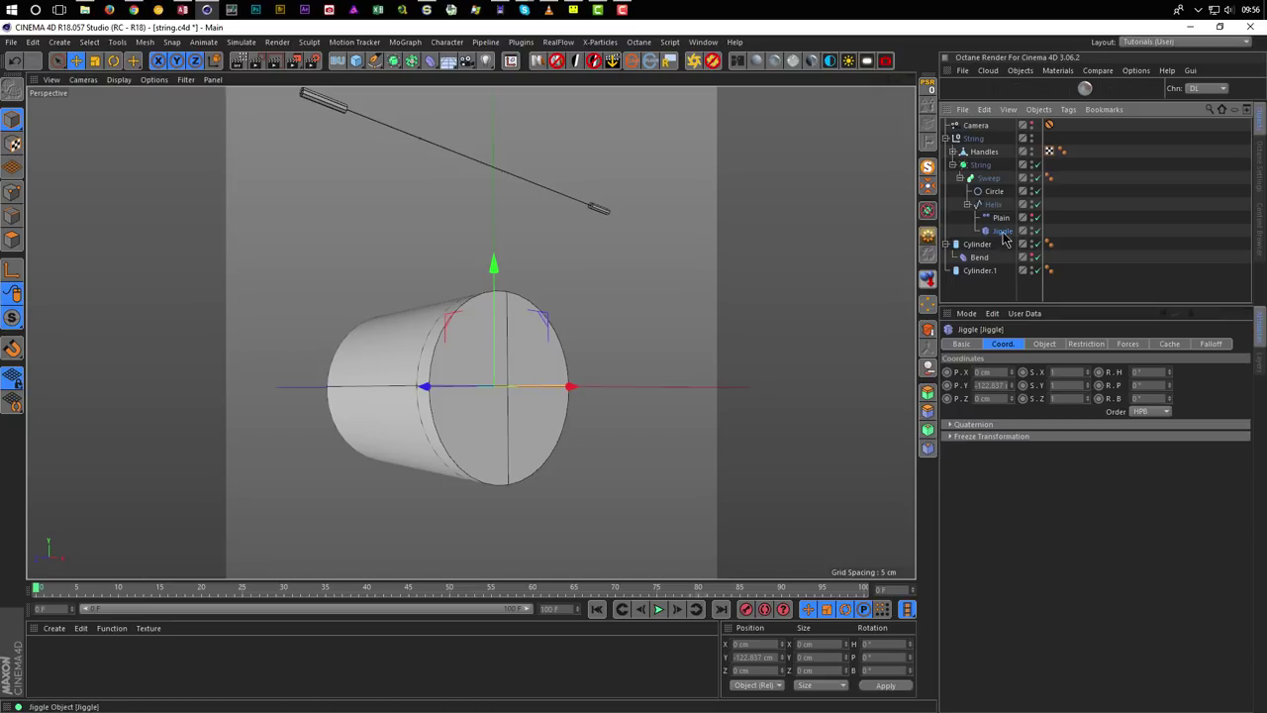
click(1044, 345)
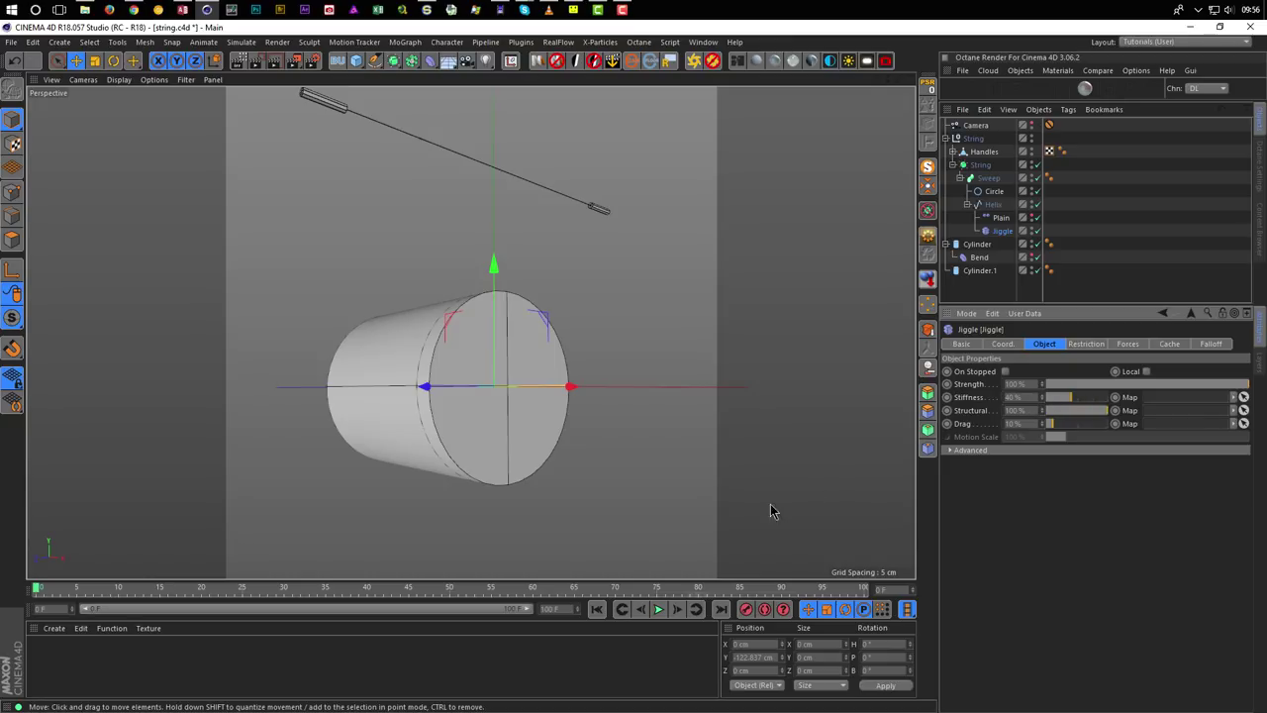
Play the animation to test the jiggle, then stop and rewind to frame 0.
alt+drag(529, 423, 528, 445)
click(659, 610)
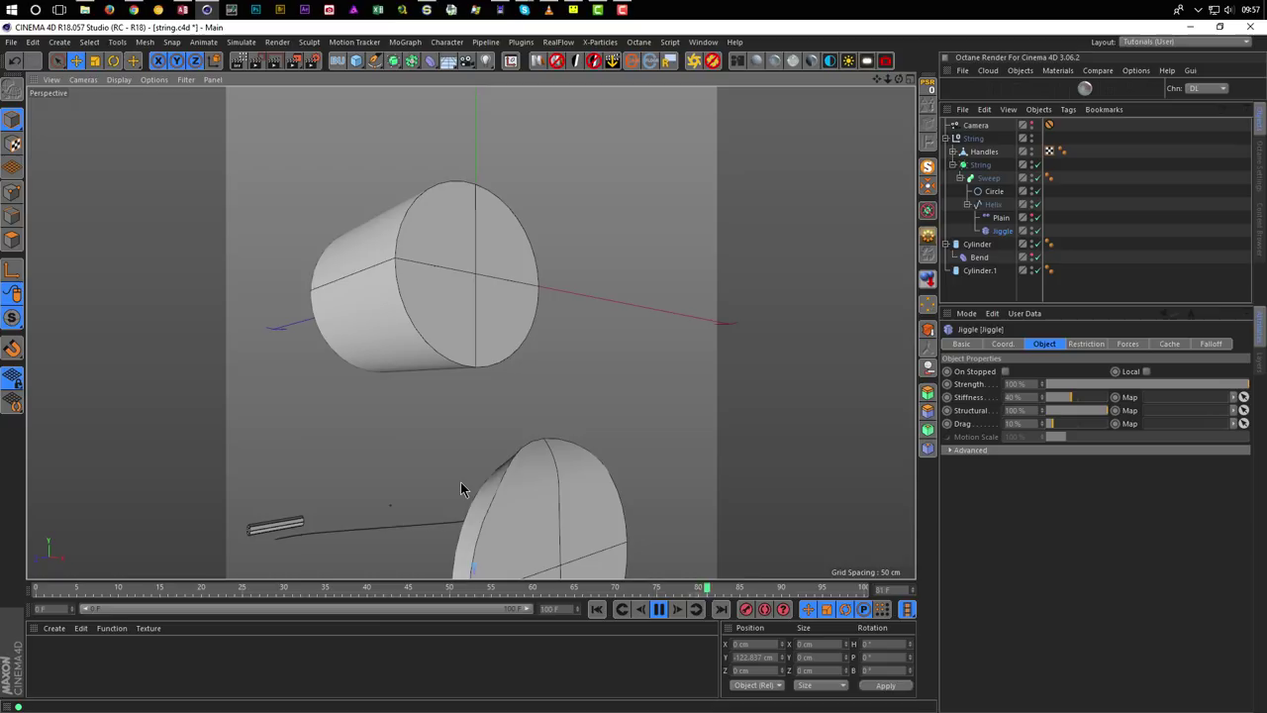
click(462, 484)
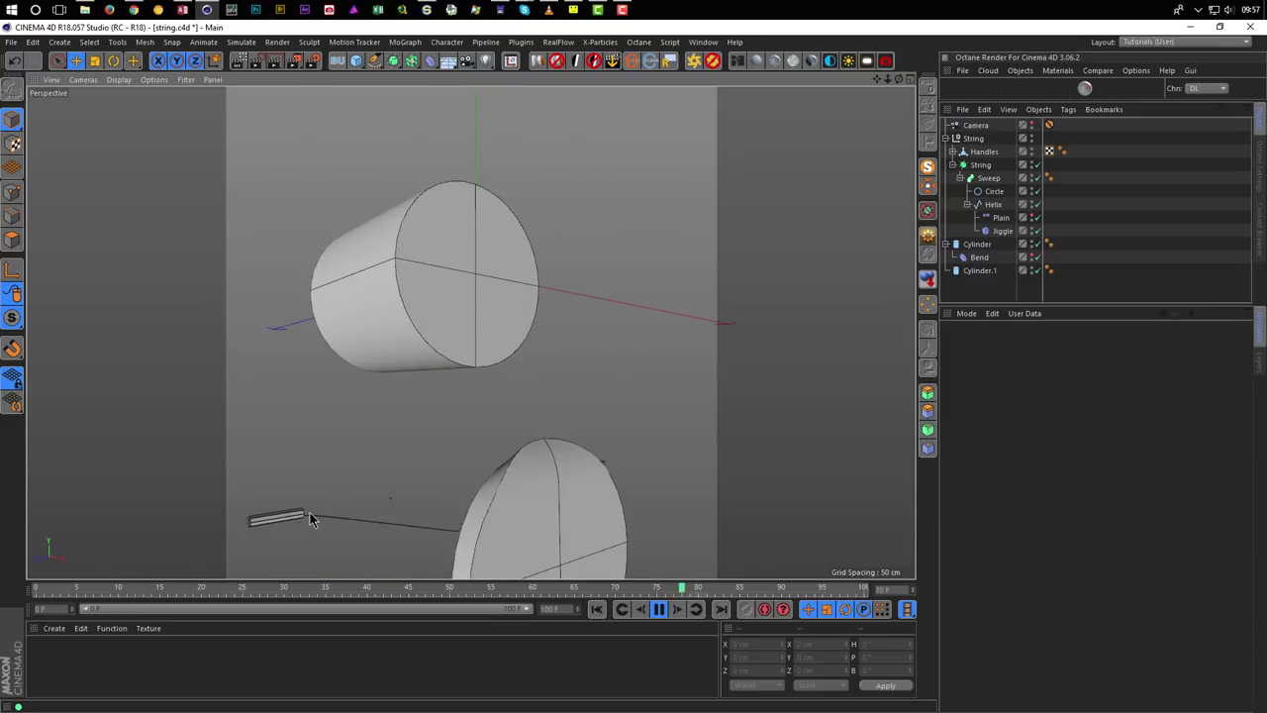
click(1002, 231)
click(658, 609)
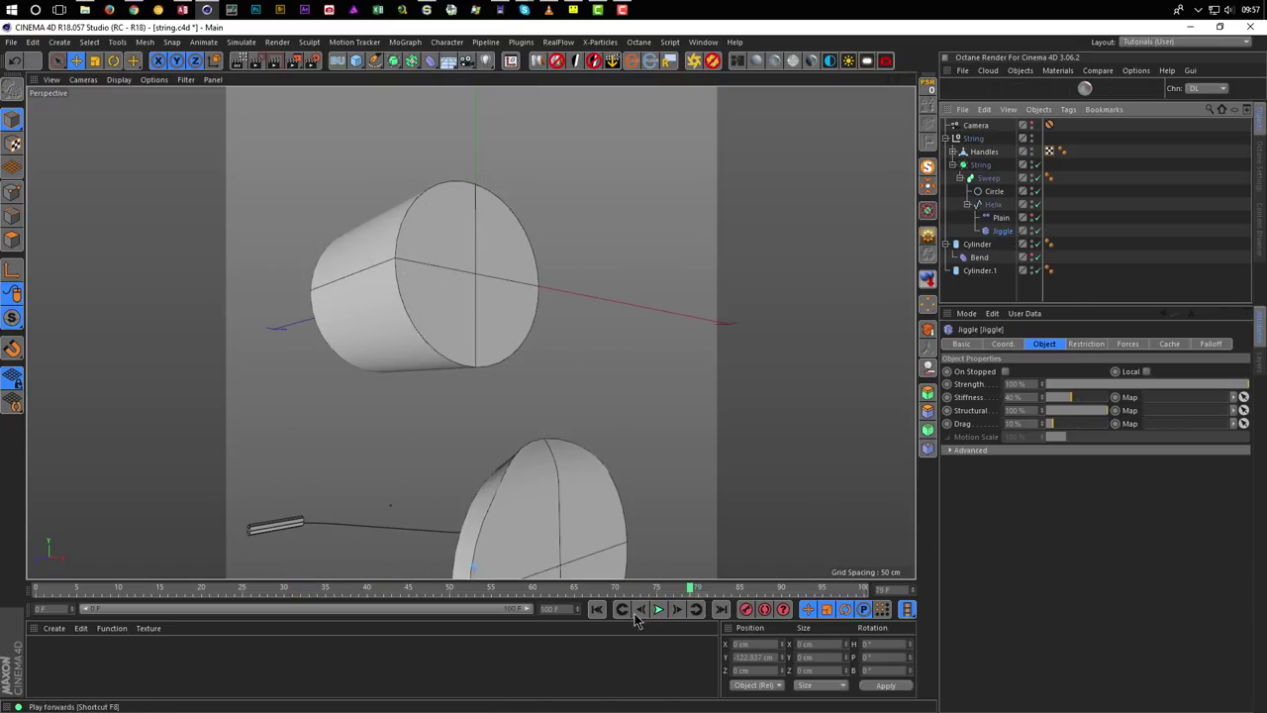
click(596, 609)
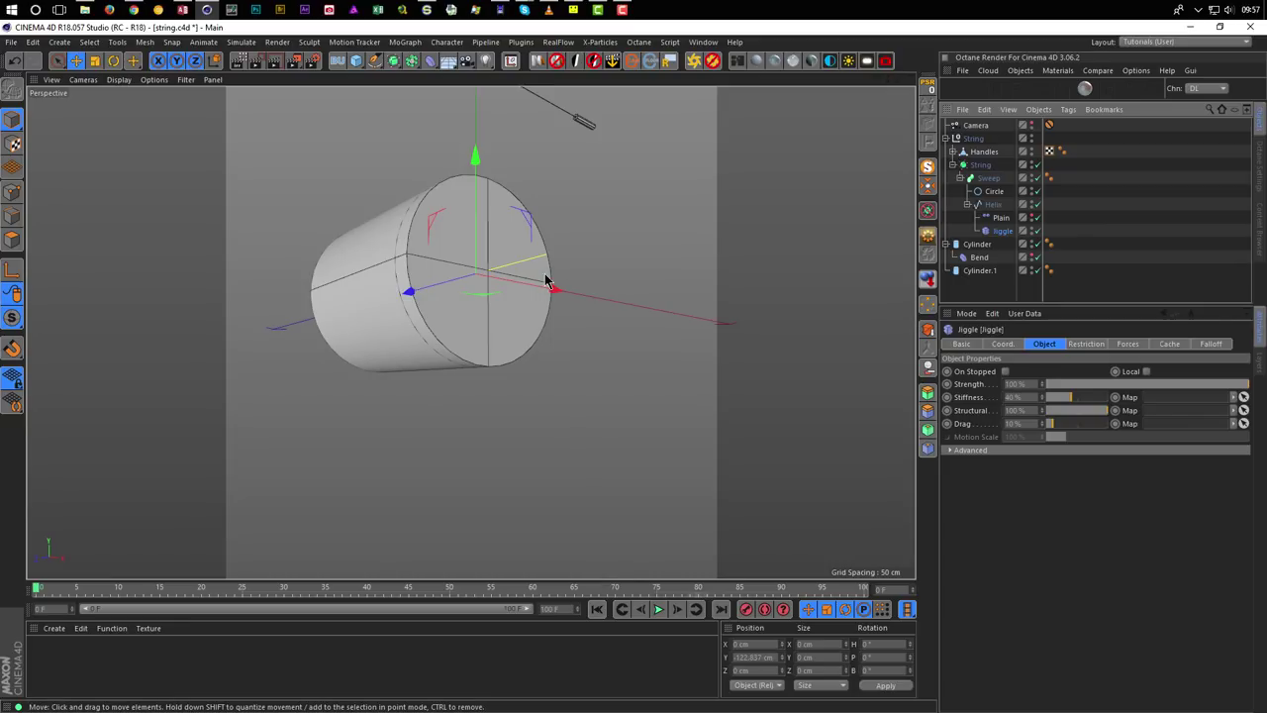
drag(546, 282, 584, 497)
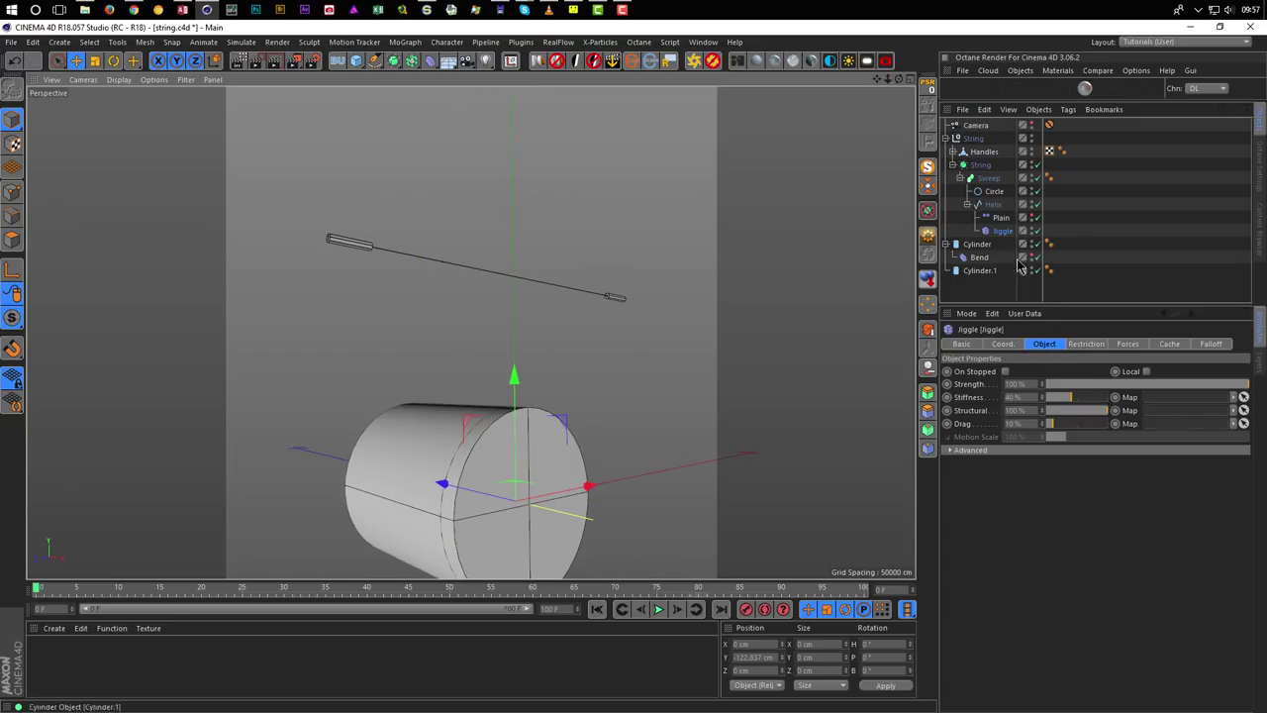
Give the Jiggle a Sphere falloff centred on the string.
click(1218, 345)
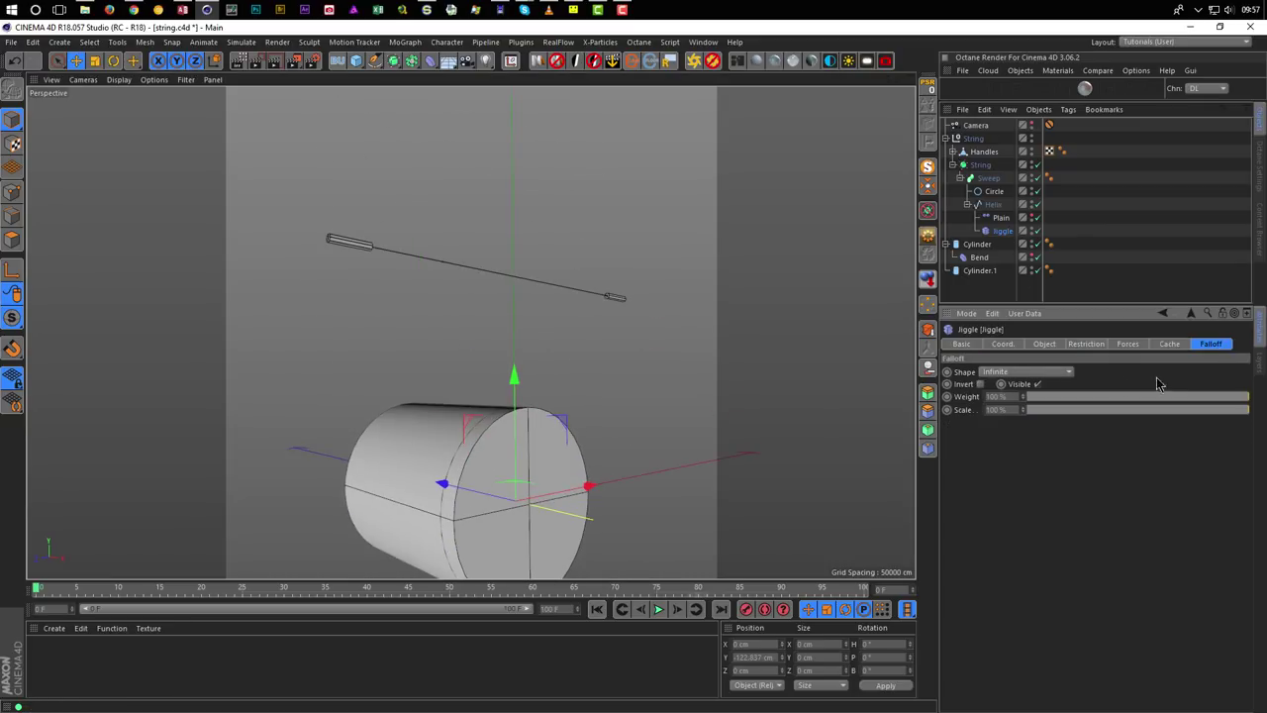
click(1029, 373)
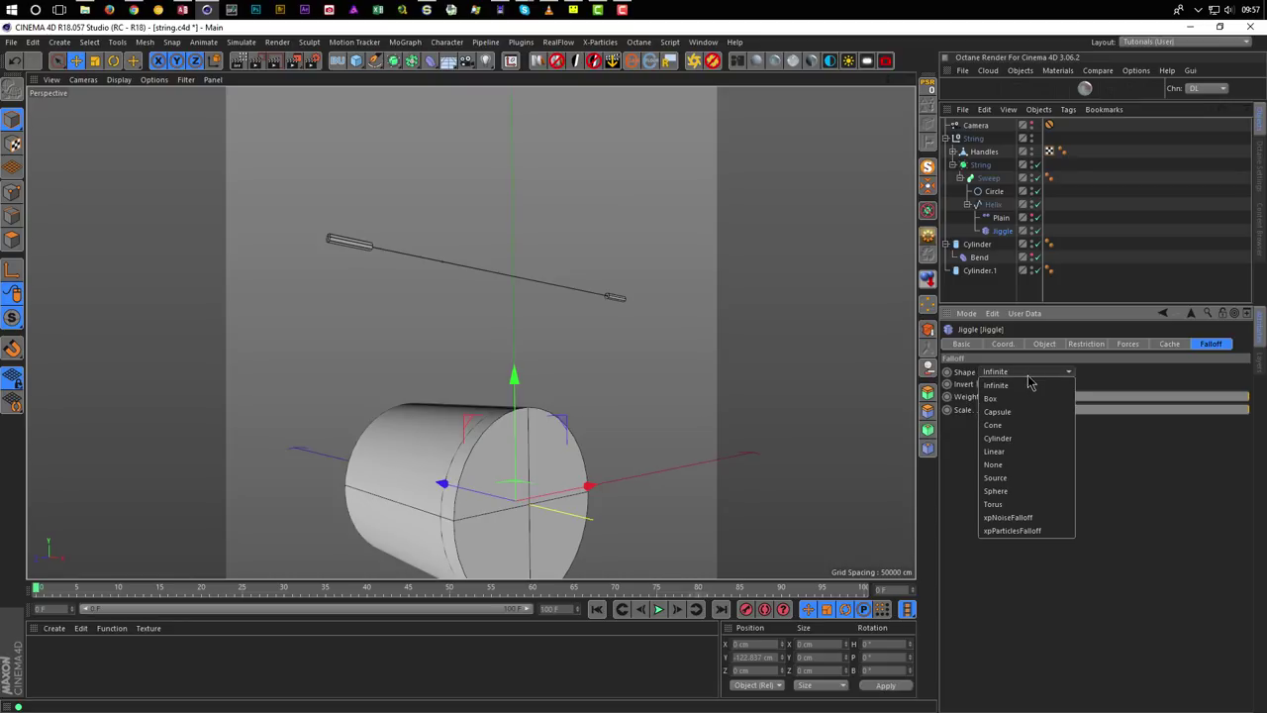
click(1023, 492)
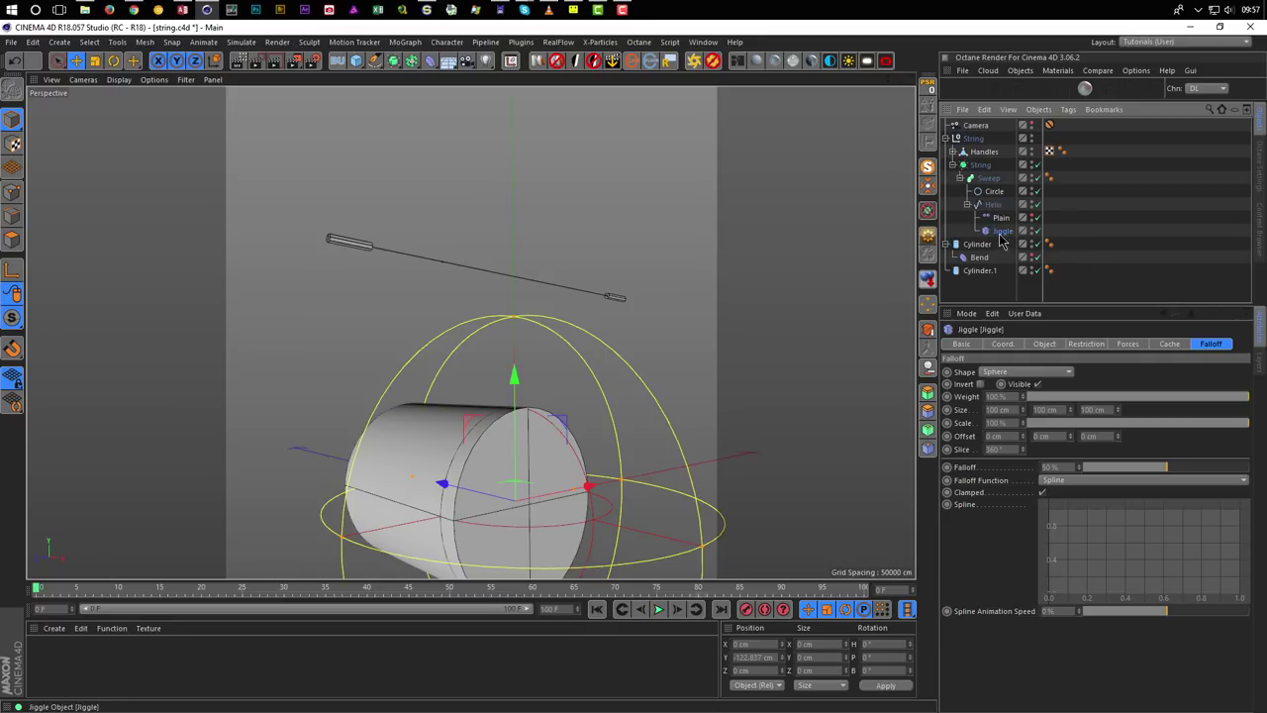
click(926, 89)
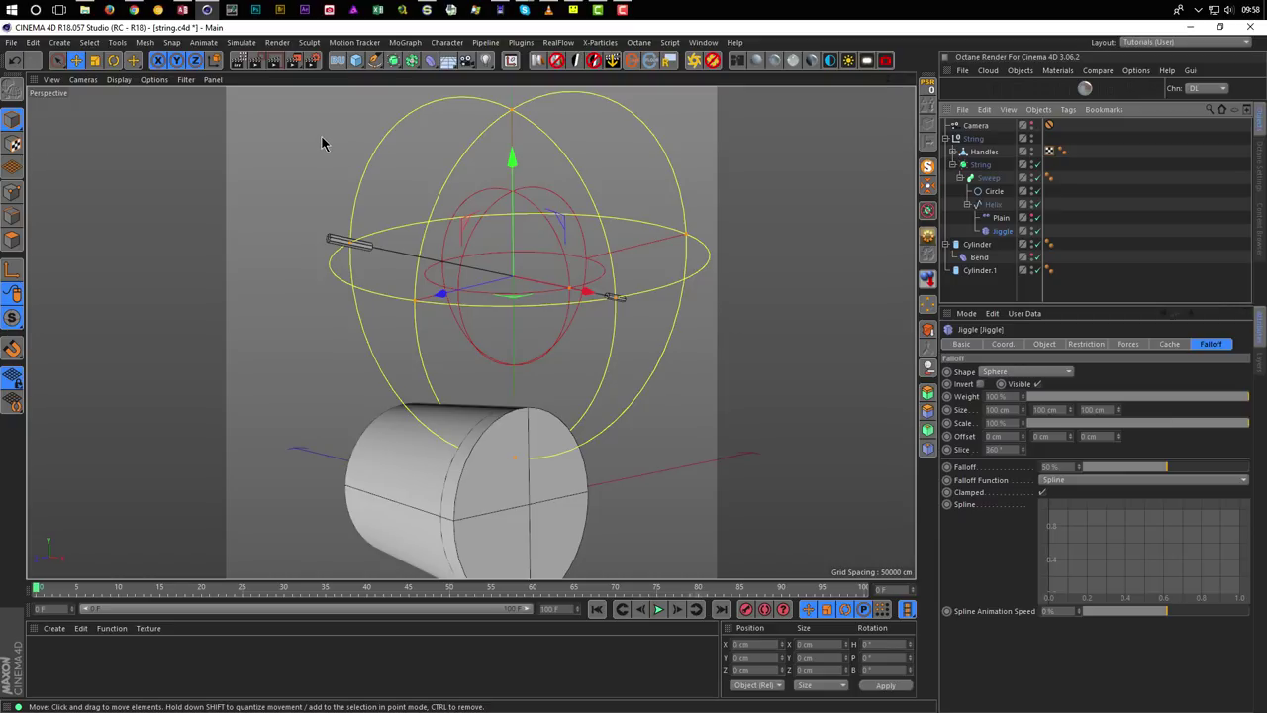
Reset the Jiggle's position, rotation and scale with Character > Commands > Reset PSR.
click(448, 42)
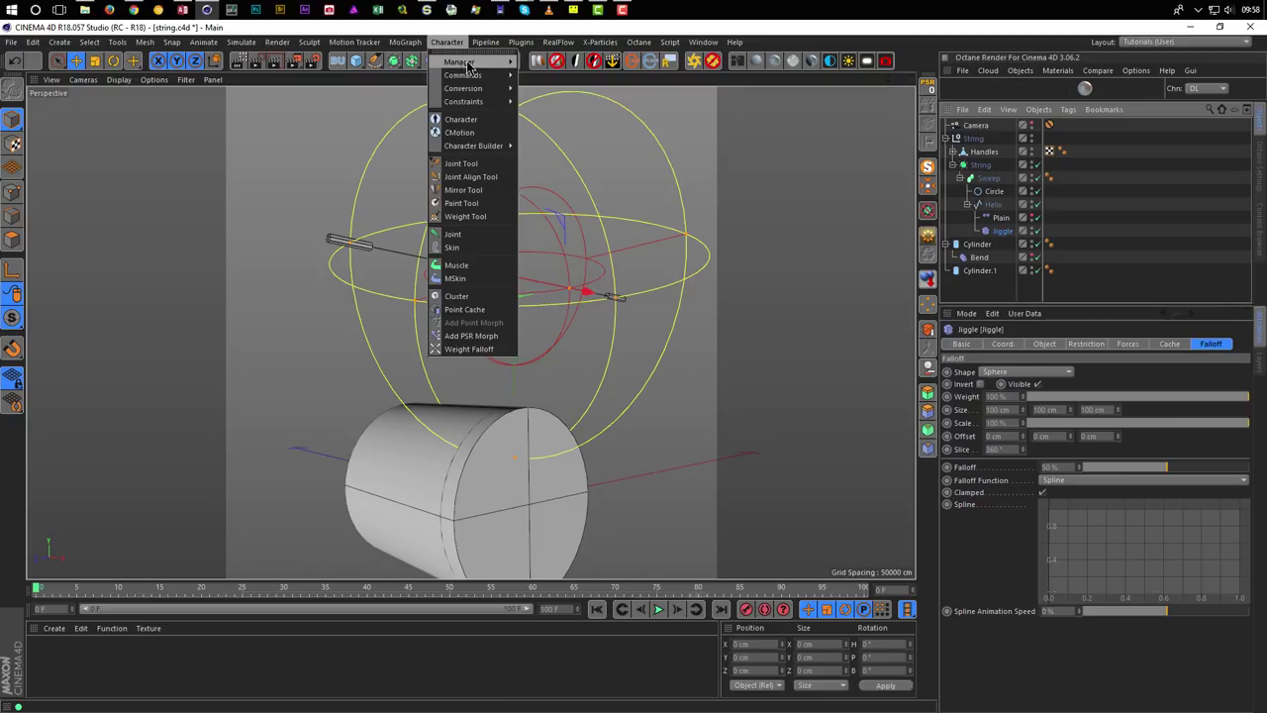
mouse_move(482, 78)
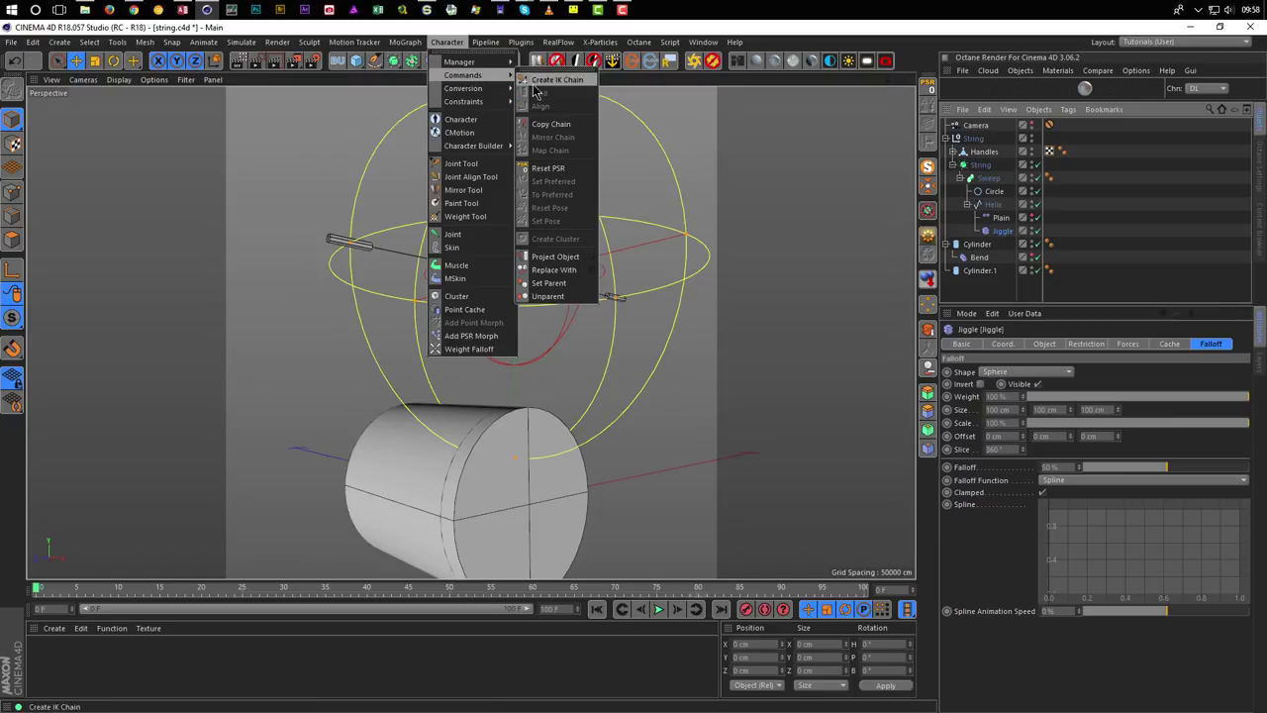
click(545, 168)
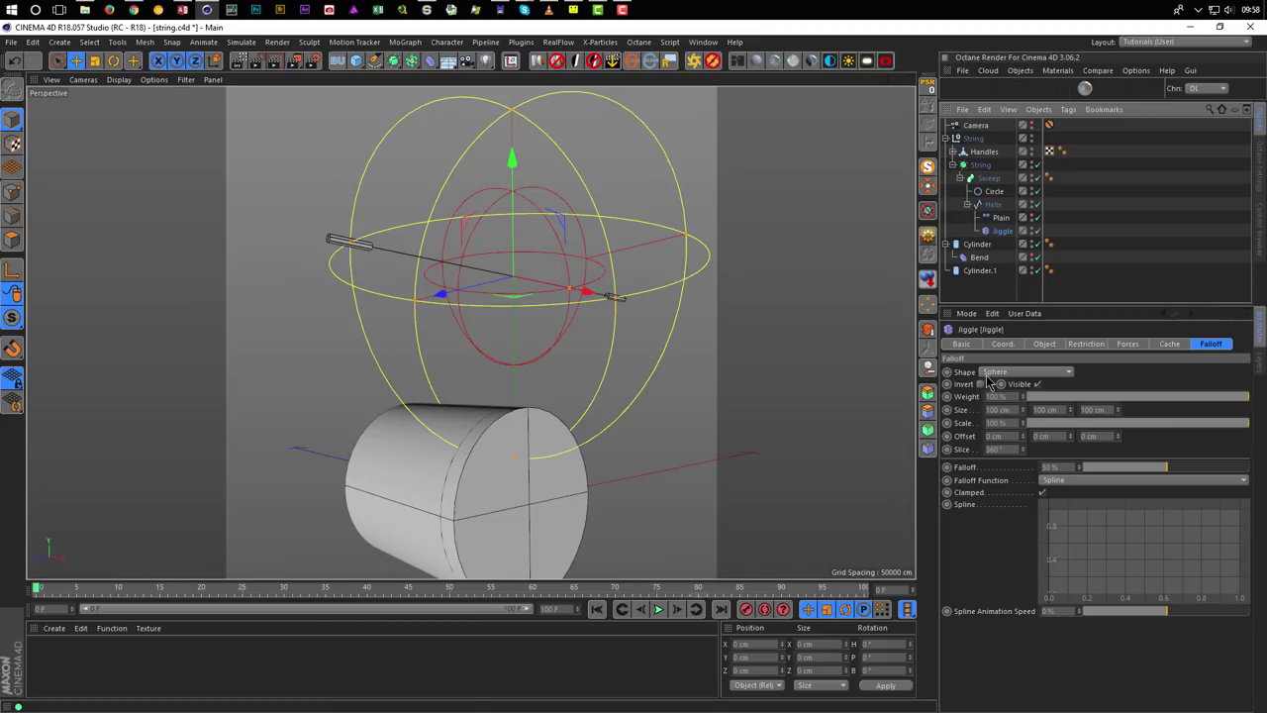
In Front view, scale the Jiggle's sphere falloff down to about 89 cm.
middle_click(520, 327)
middle_click(554, 367)
scroll(555, 297, up, 3)
key(t)
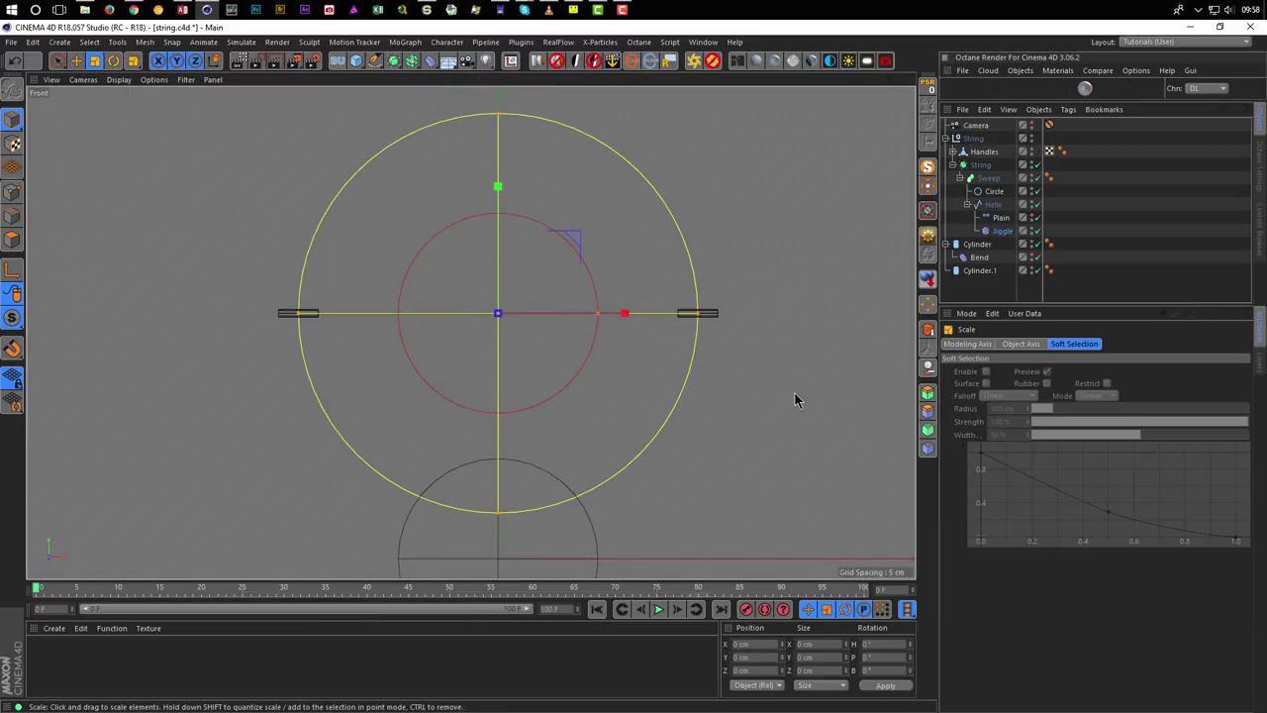
drag(817, 365, 769, 388)
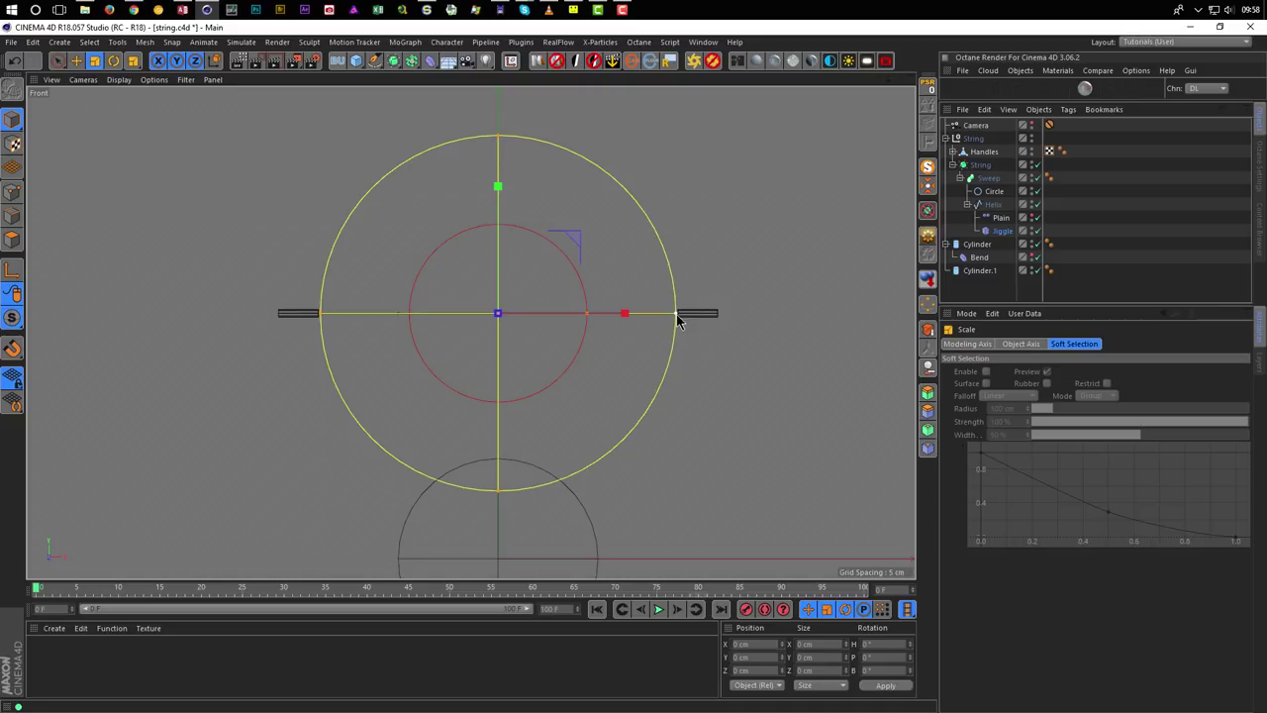
middle_click(510, 356)
middle_click(346, 264)
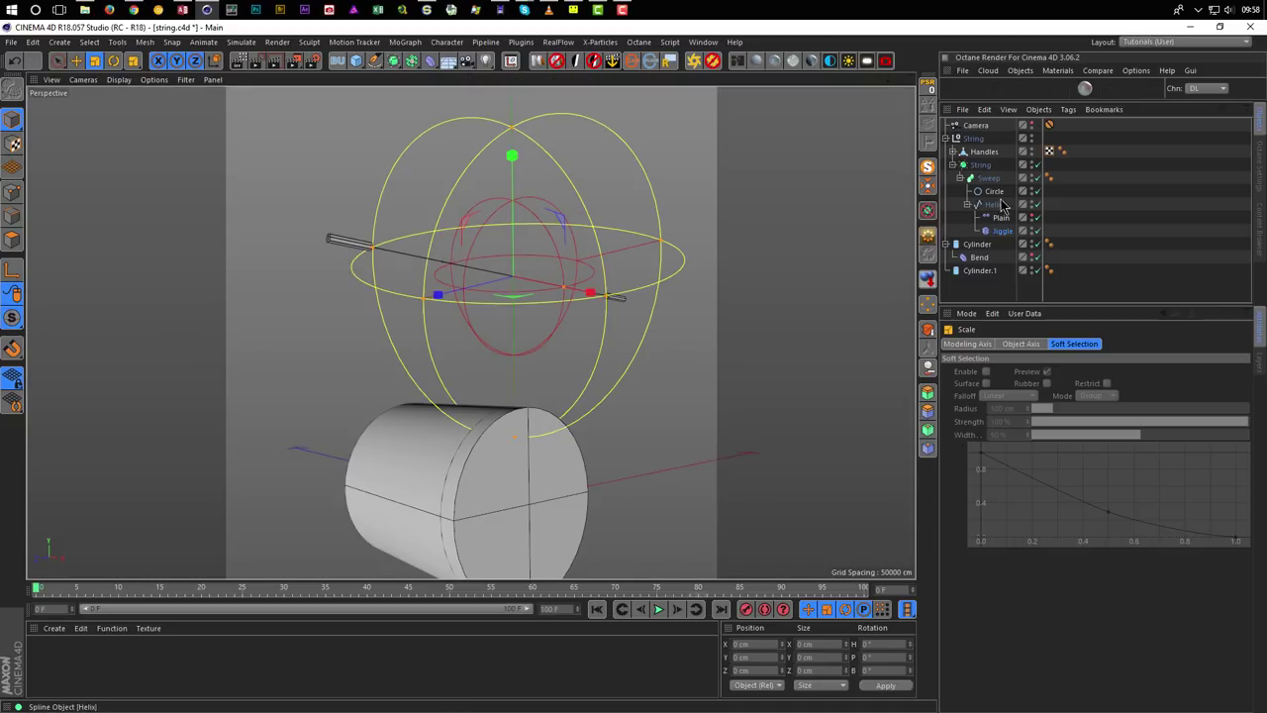
Play the animation in Perspective view to check the string's bend, then stop playback.
alt+drag(574, 337, 518, 320)
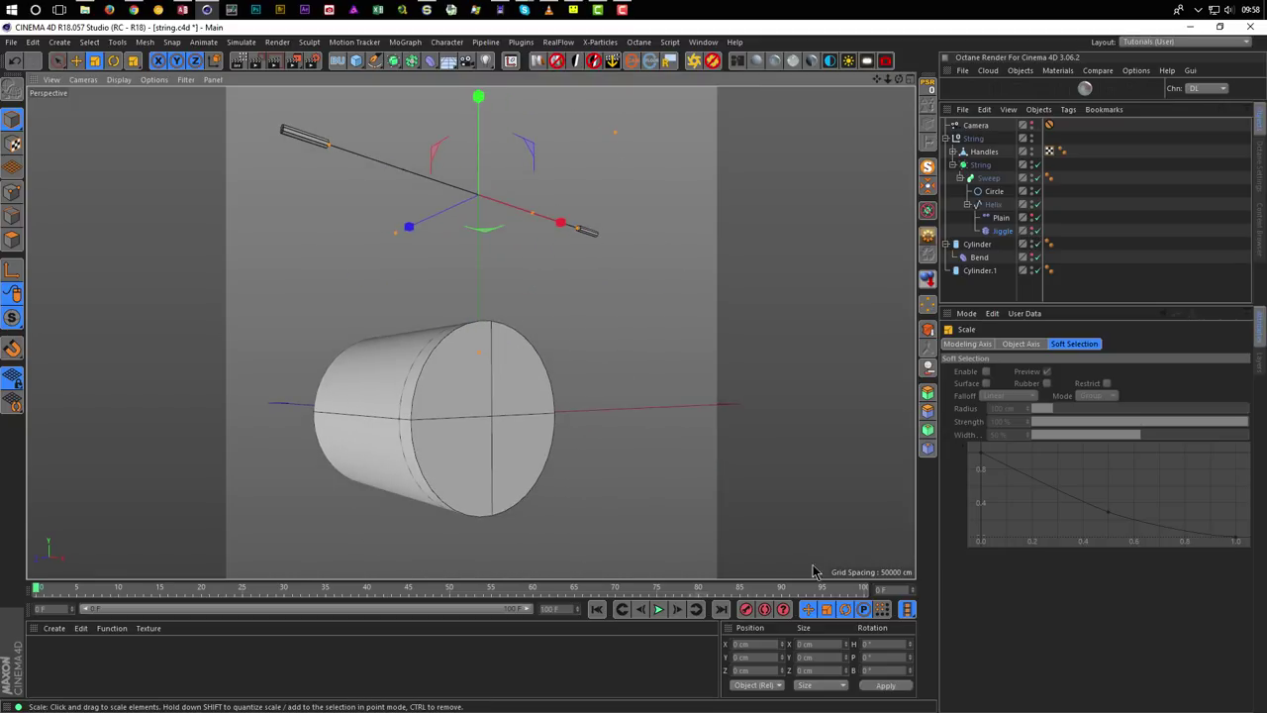
click(659, 609)
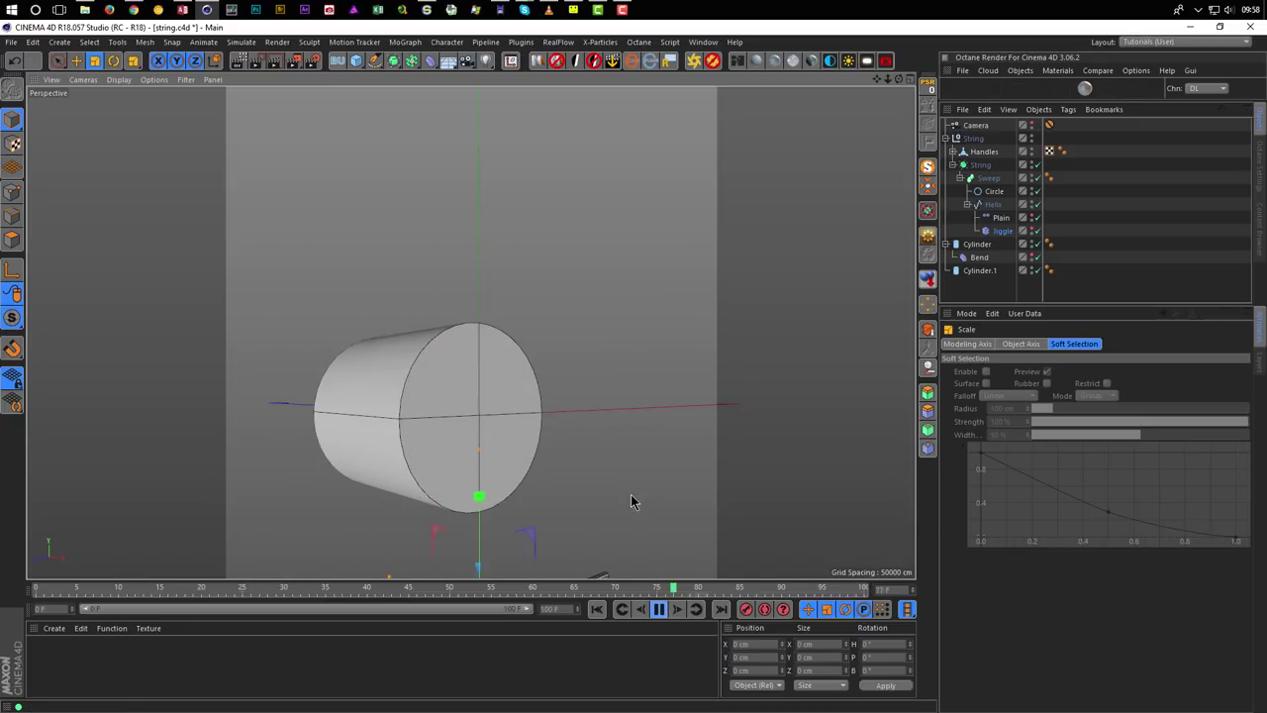
alt+drag(633, 422, 620, 320)
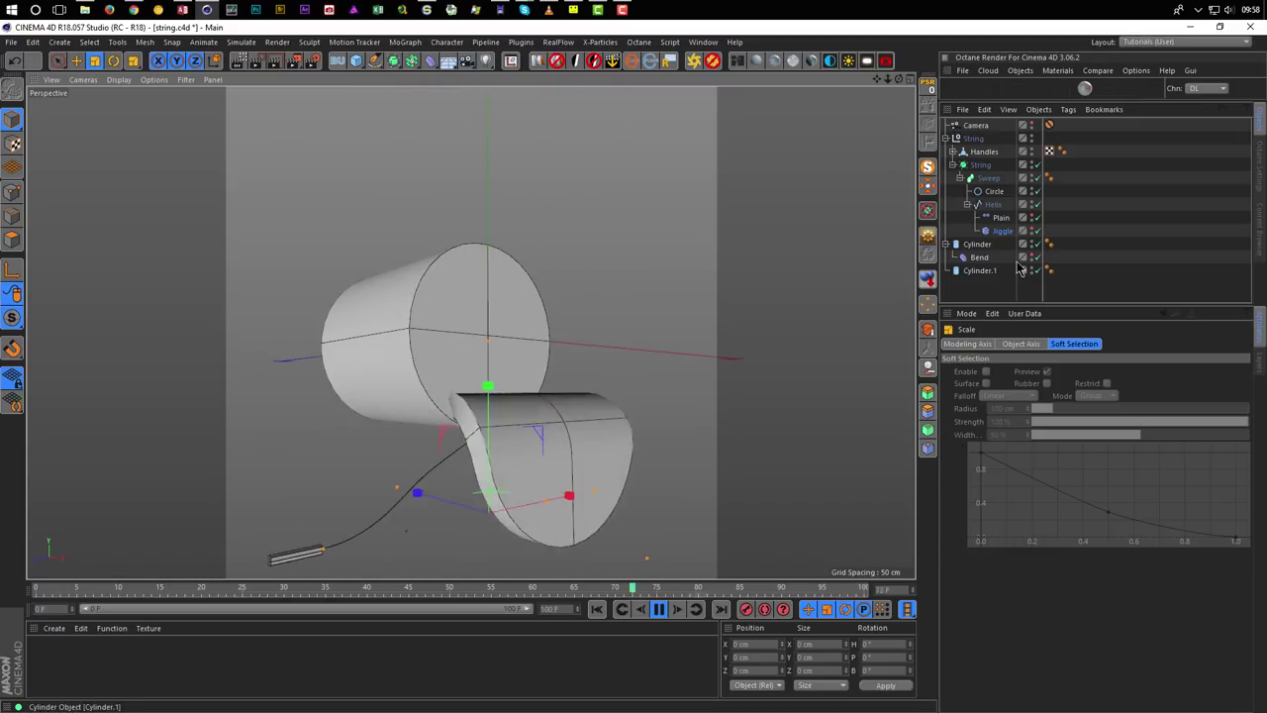
click(1005, 233)
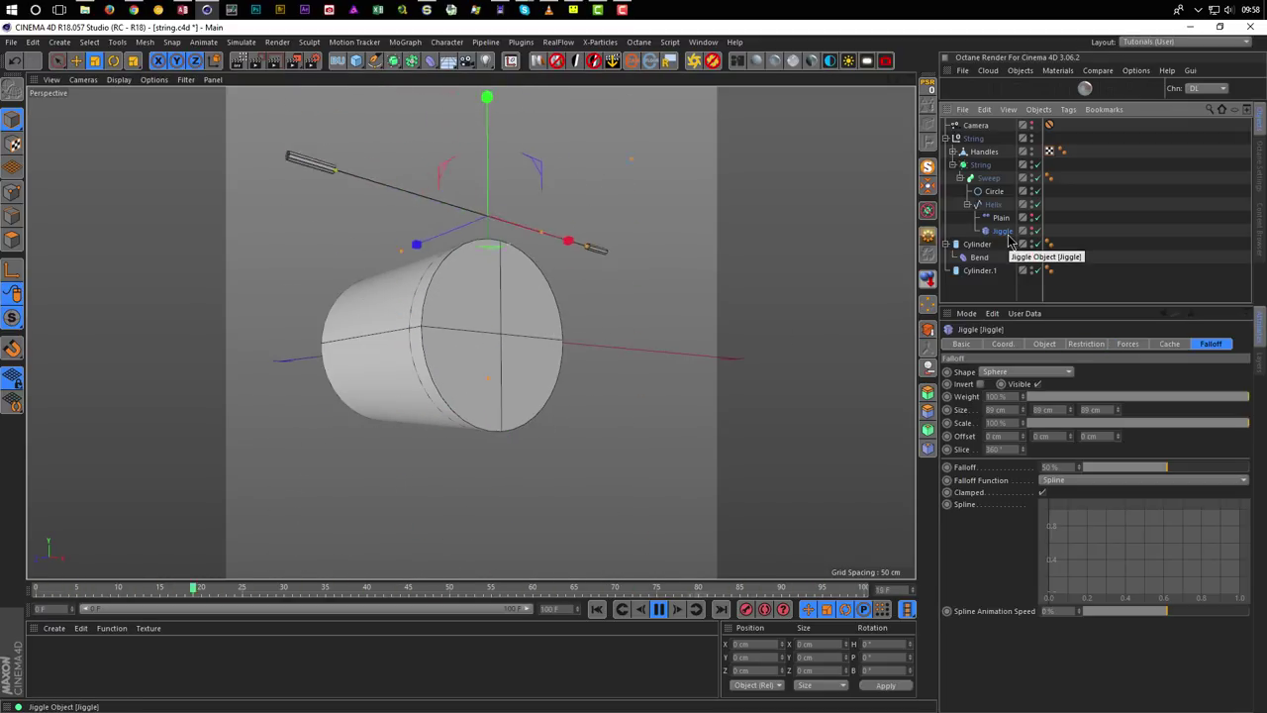
click(661, 610)
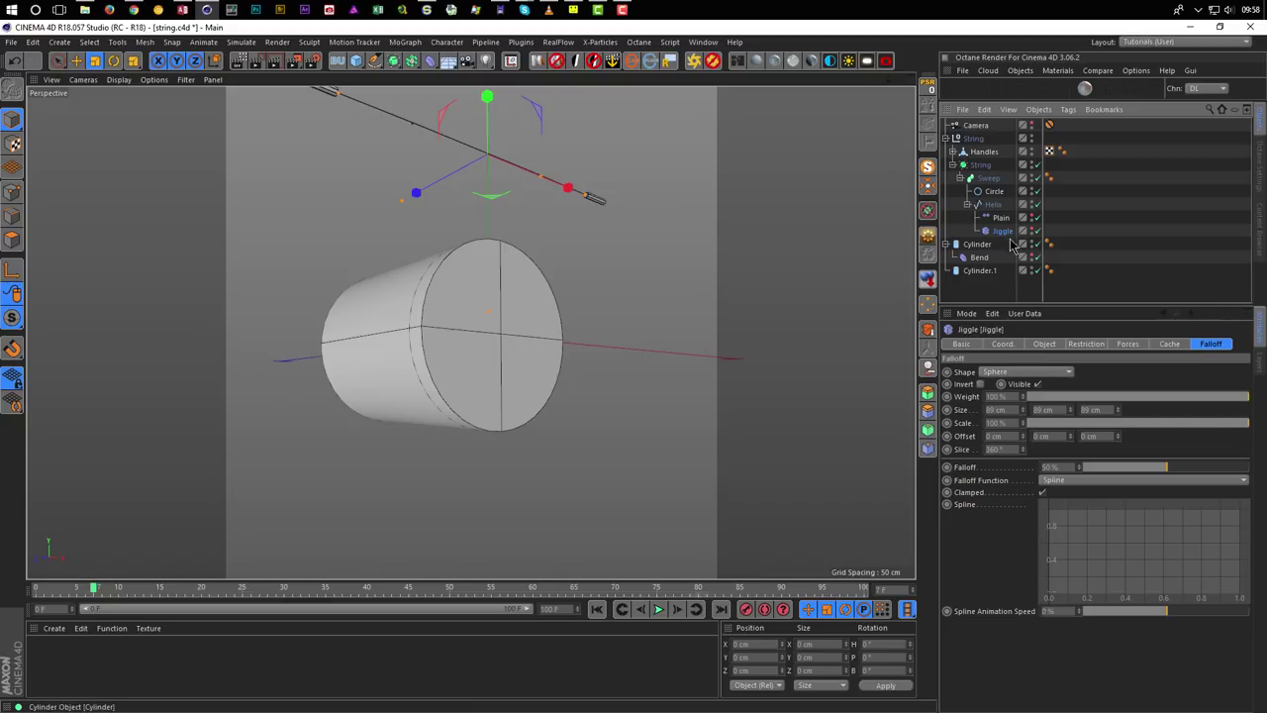
Inspect the String and Plain objects at frames 53 and 71, then open the Jiggle's Basic properties.
click(984, 166)
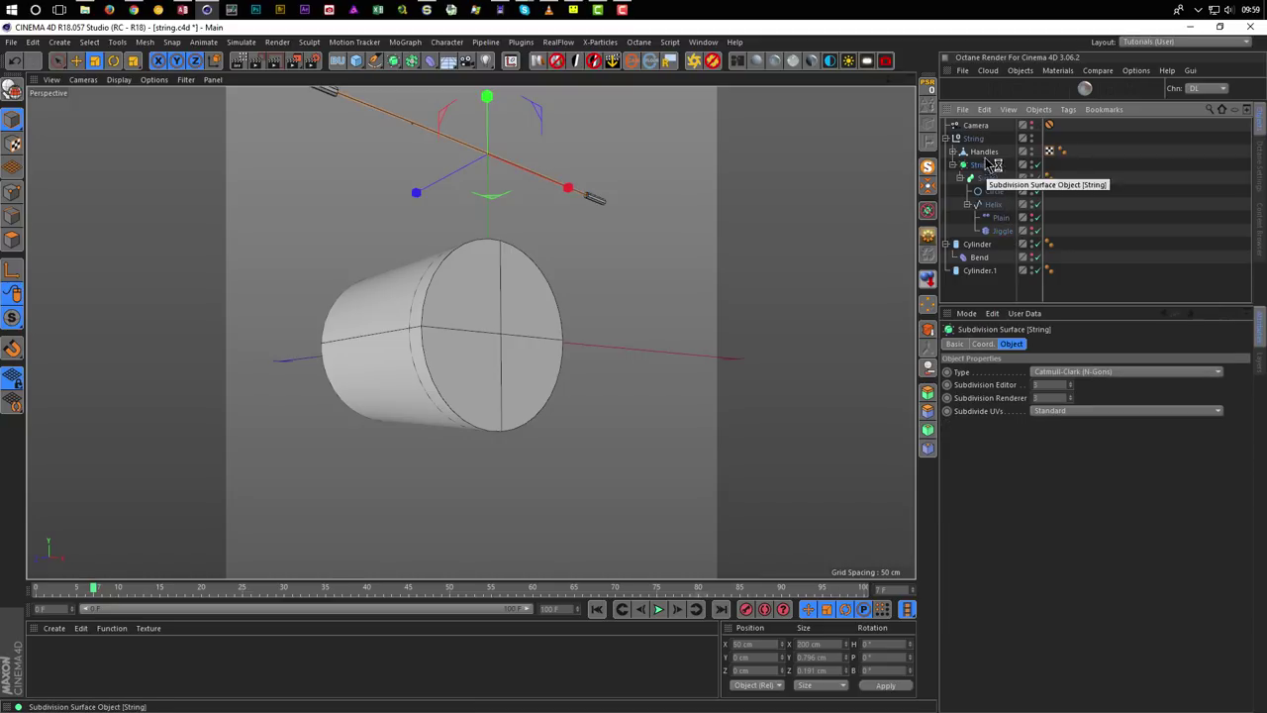
click(973, 138)
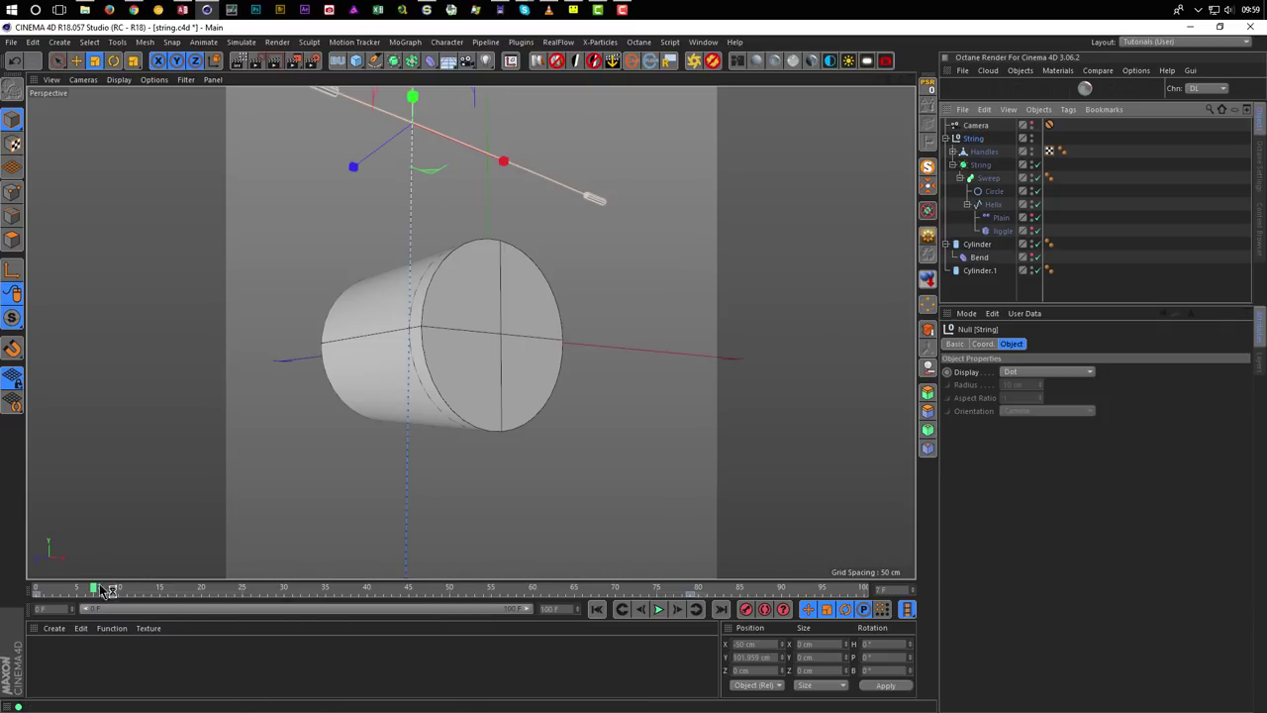
drag(107, 591, 600, 627)
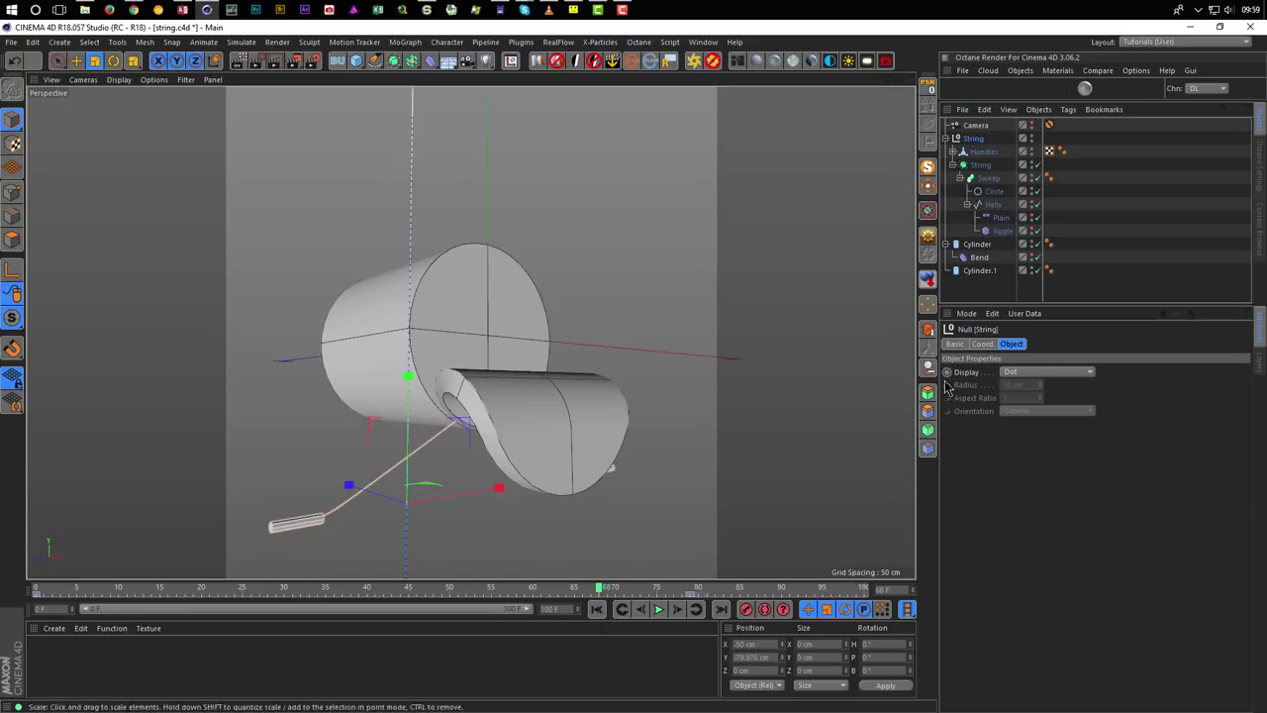
click(1001, 217)
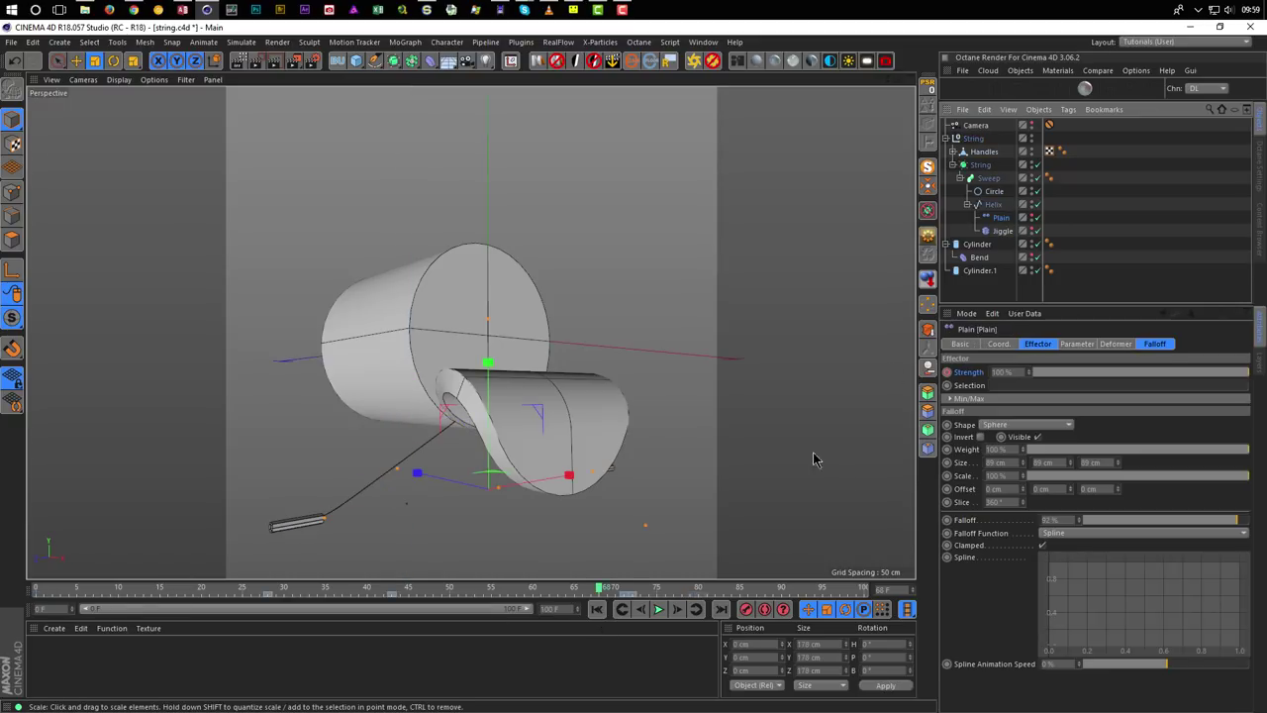
drag(601, 591, 623, 591)
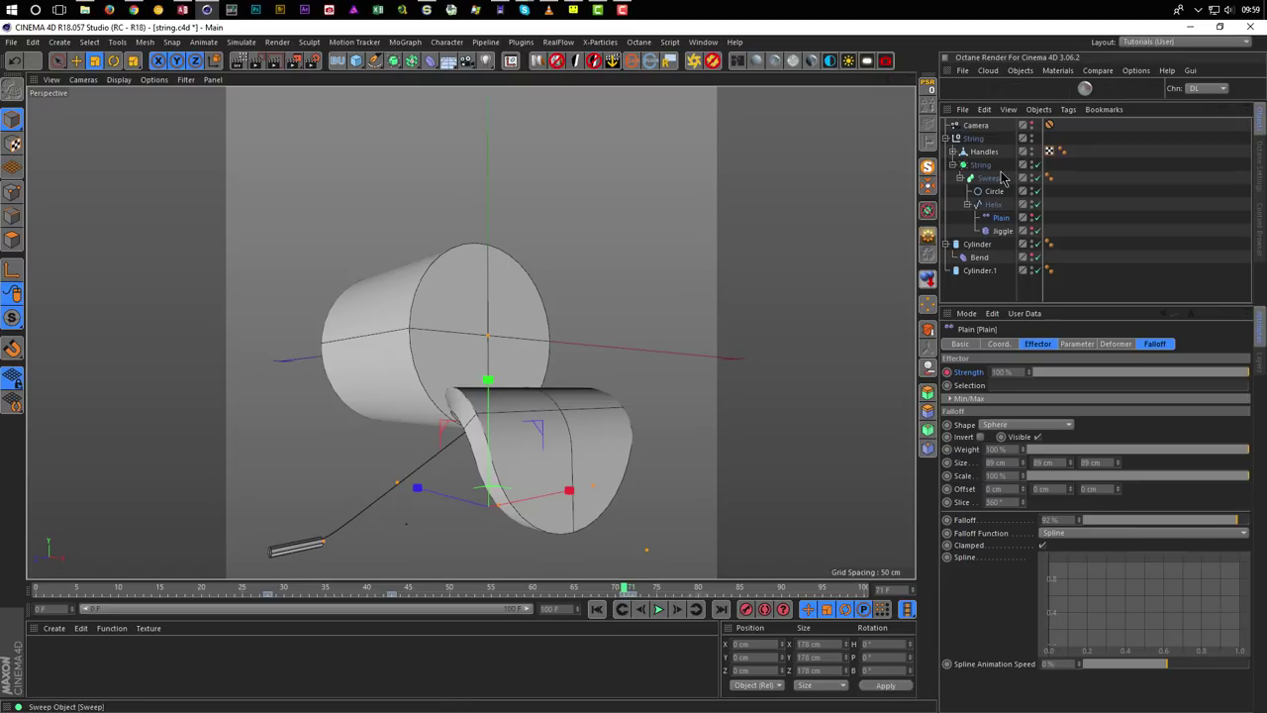
click(1003, 231)
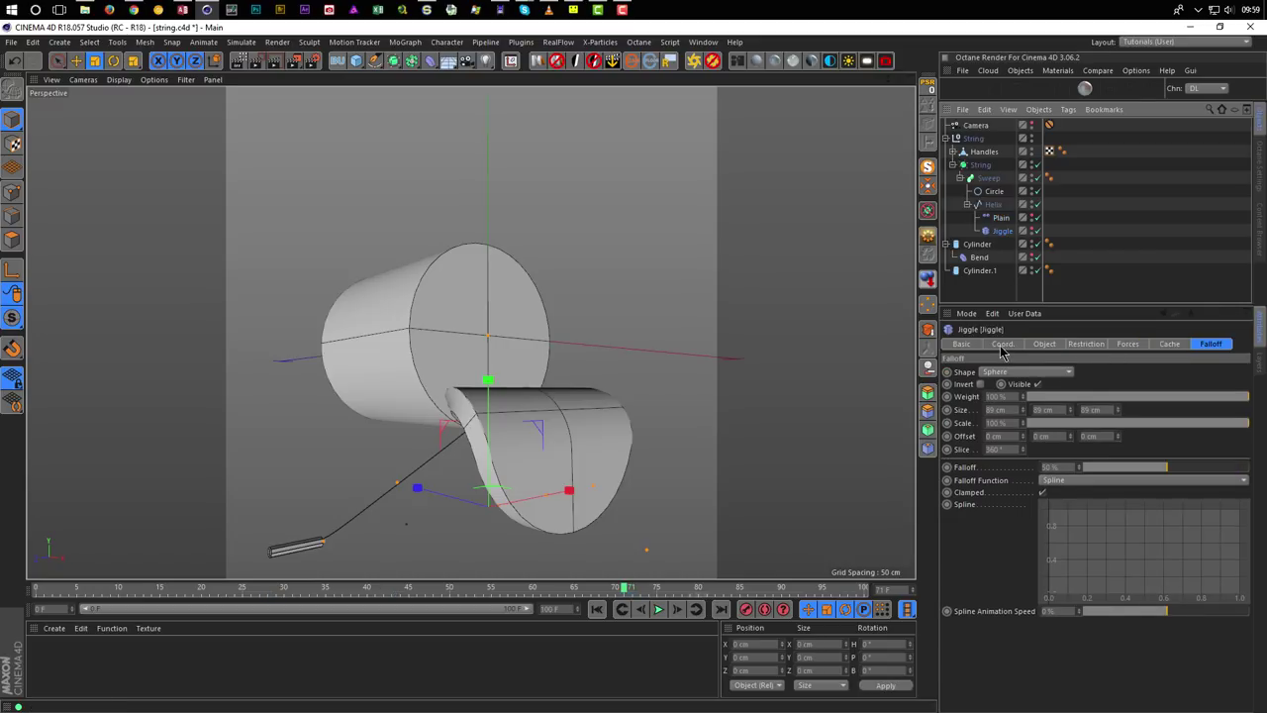
click(962, 344)
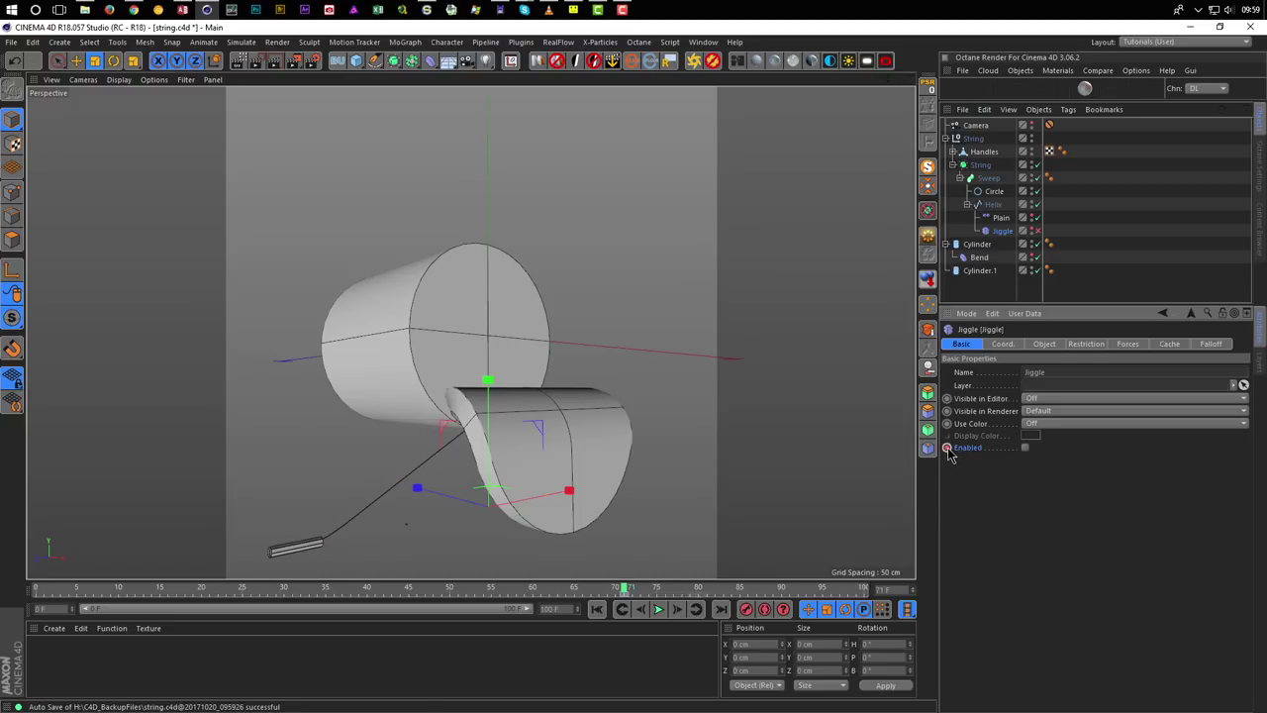
Re-enable the Jiggle, replay the animation from frame 0, and show its Object dynamics settings.
drag(624, 591, 632, 590)
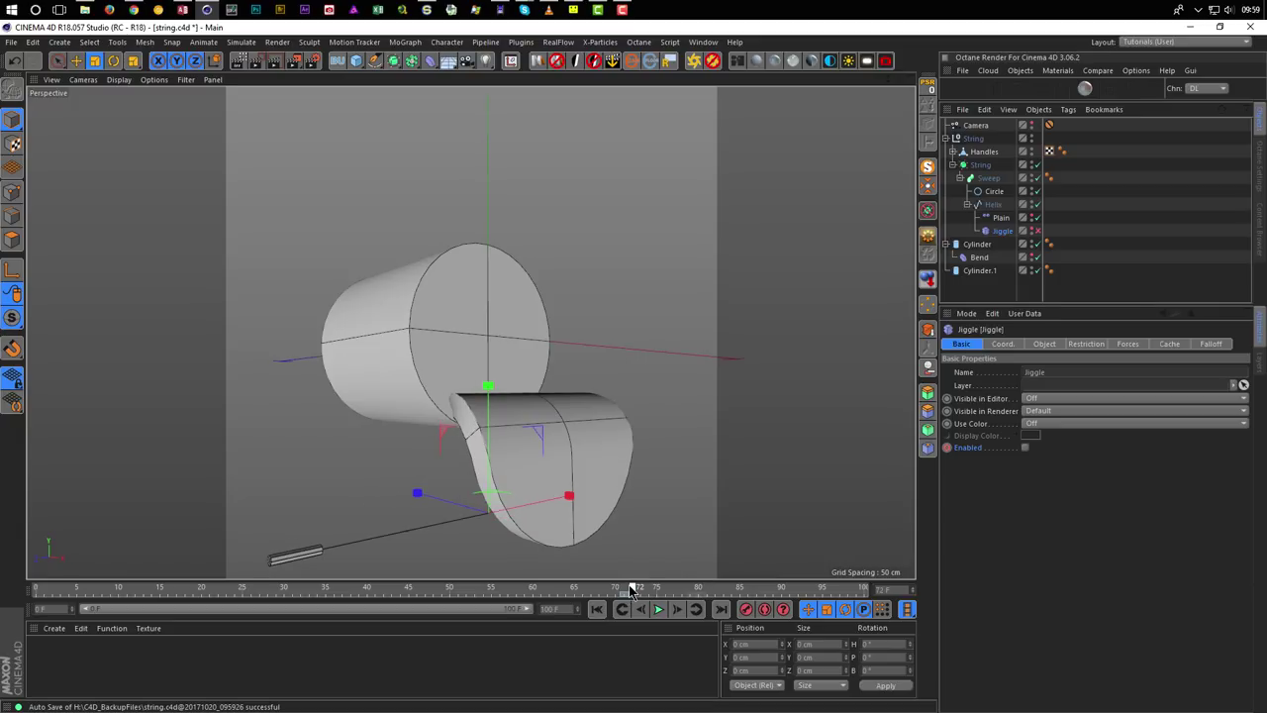
click(1025, 448)
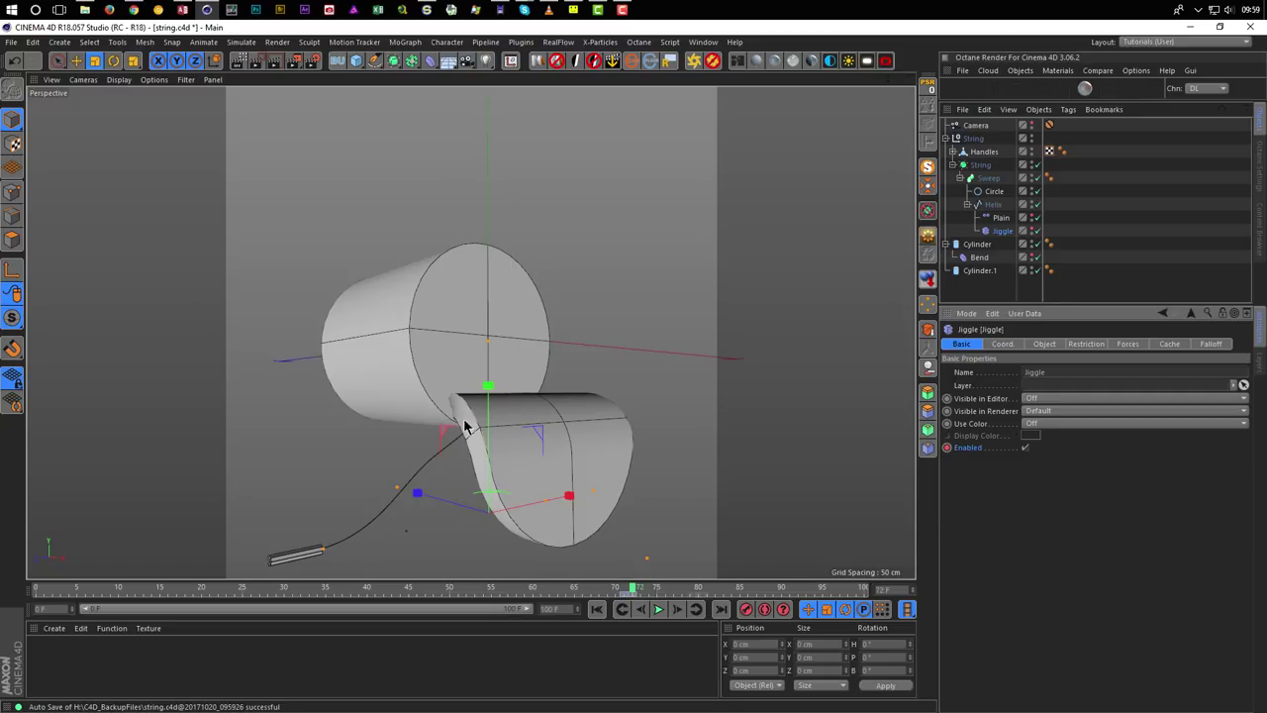
click(597, 609)
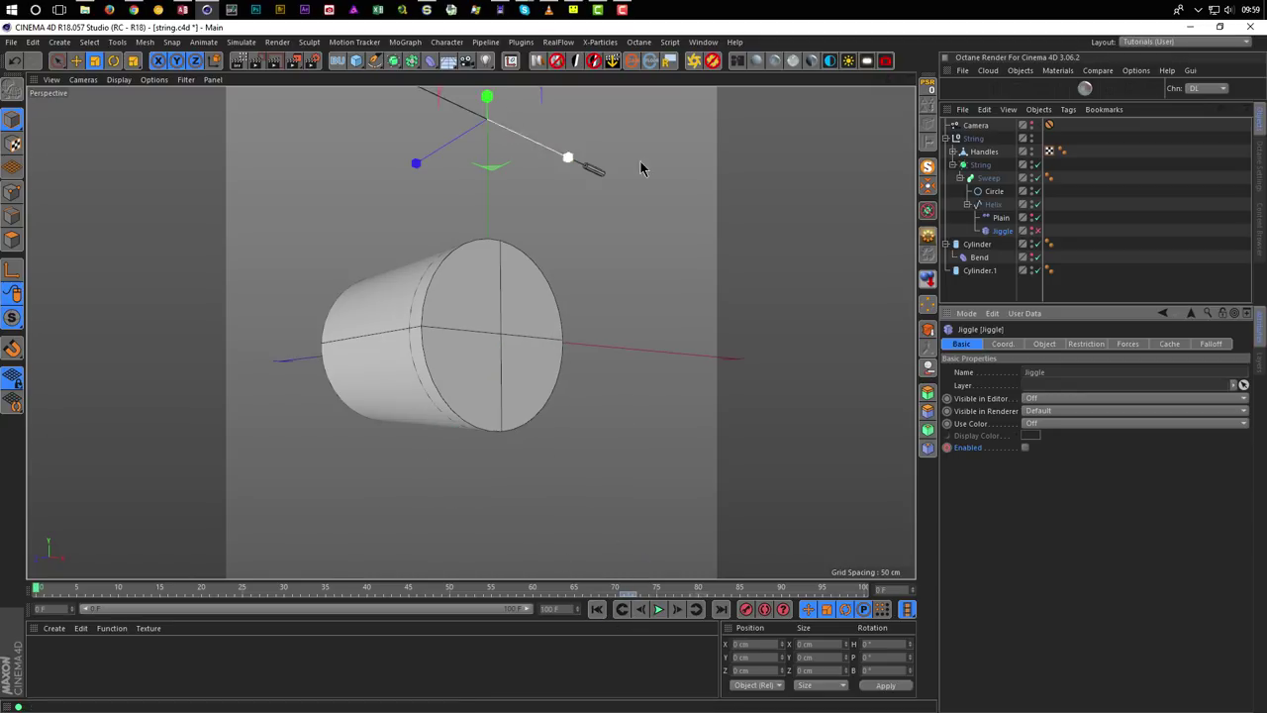
click(659, 610)
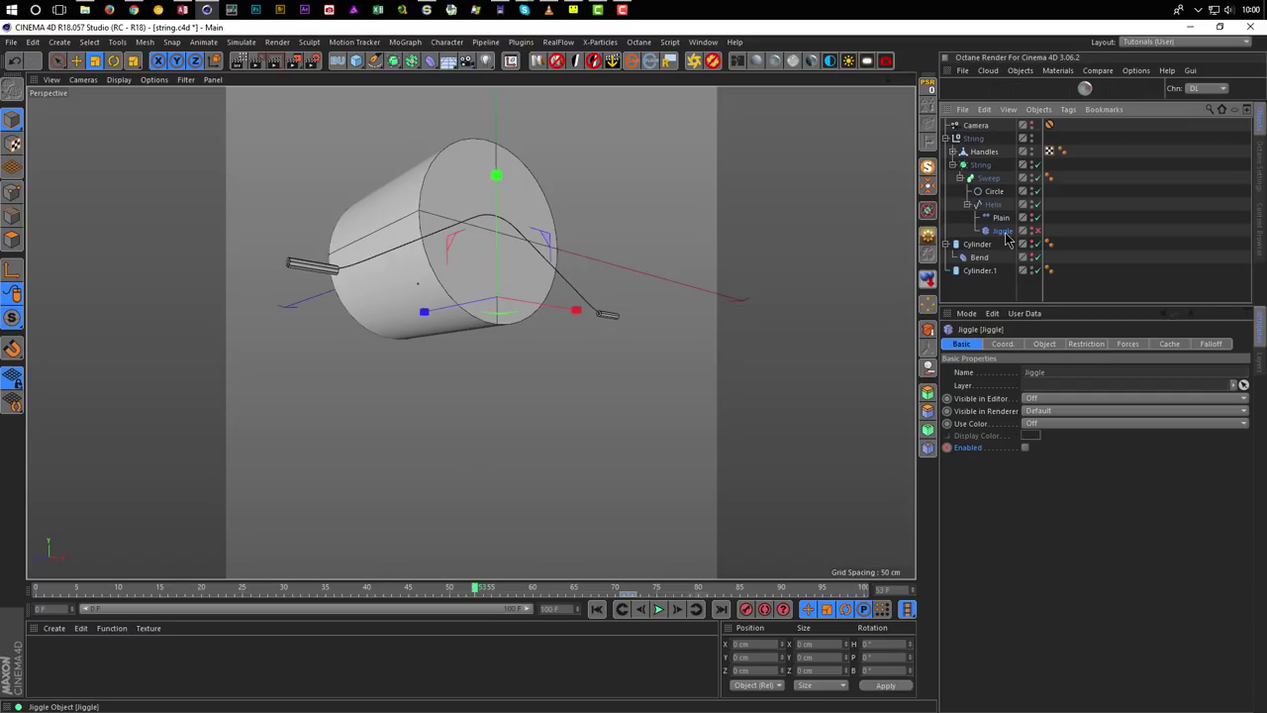
click(1041, 344)
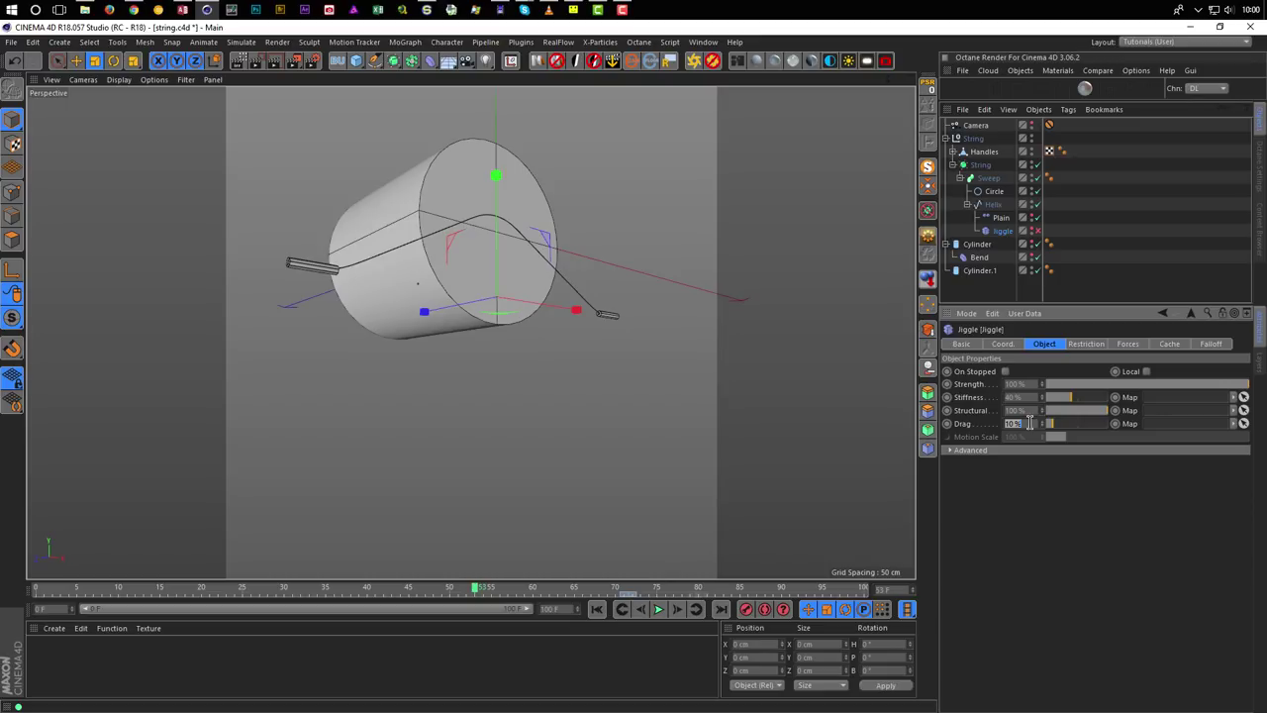
Play the animation and set the Jiggle's sphere falloff to 80%.
click(660, 609)
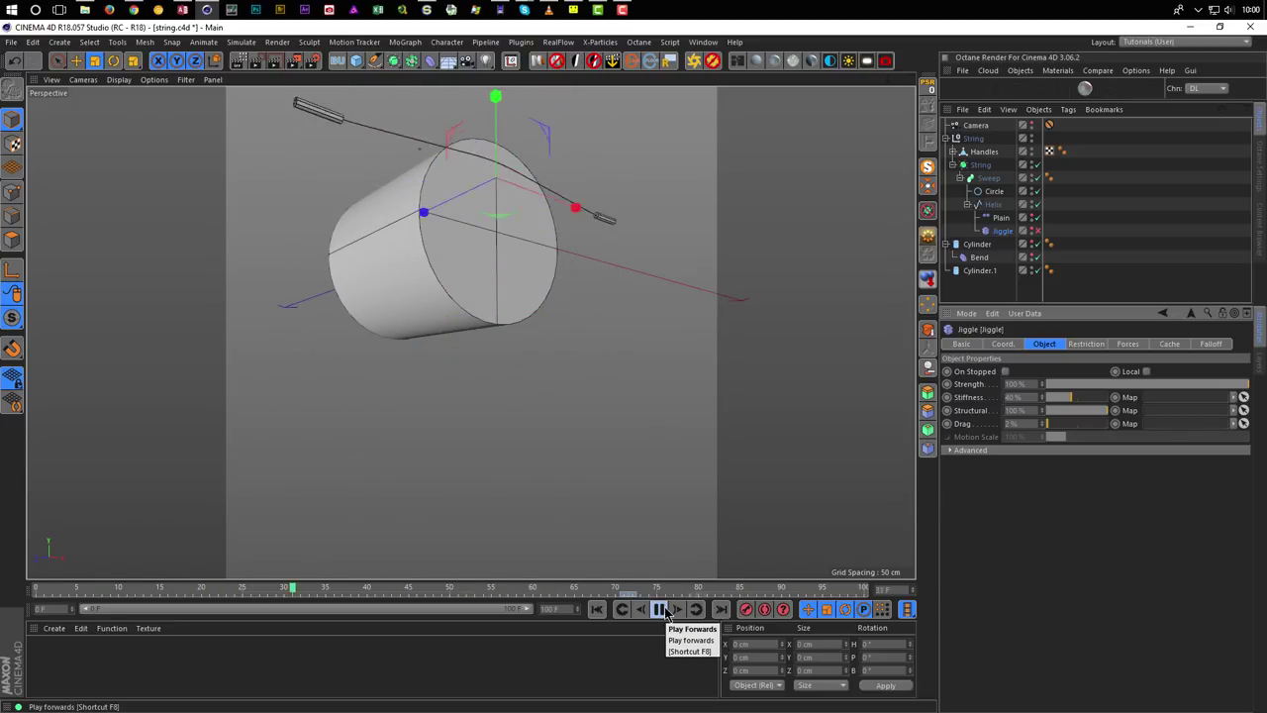
click(1212, 343)
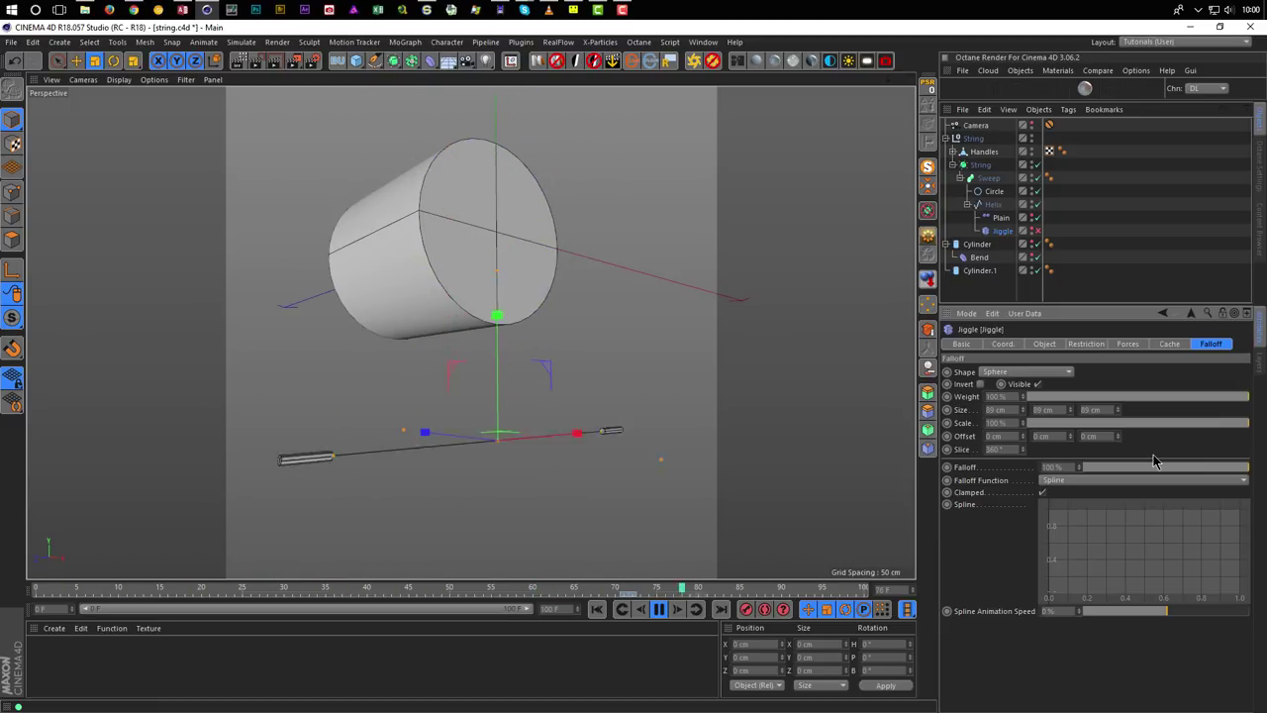
drag(1226, 468, 1079, 487)
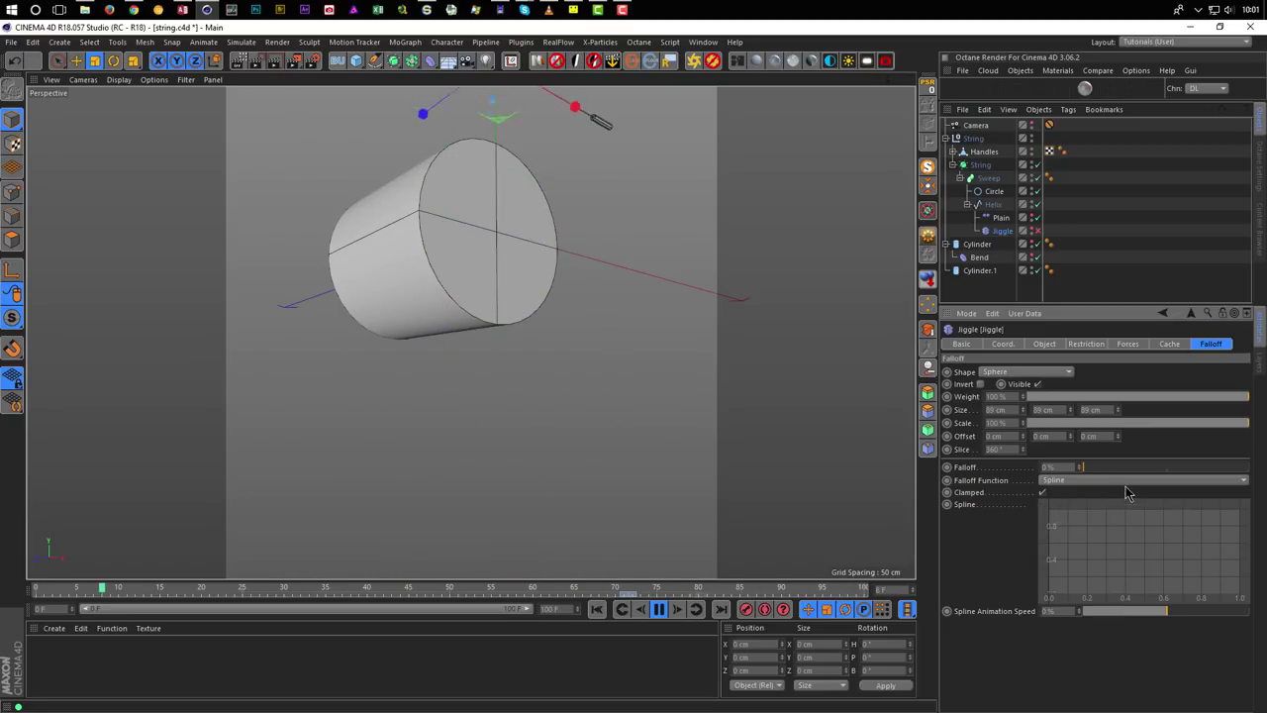
drag(1086, 468, 1121, 469)
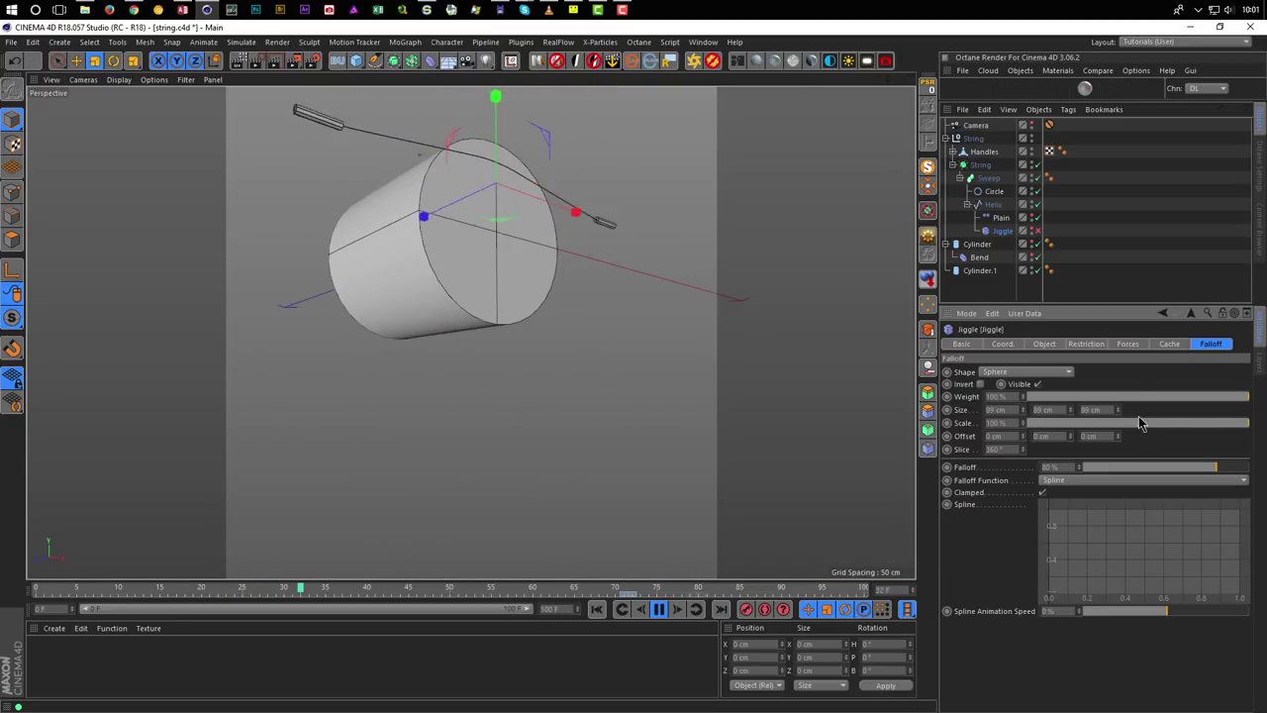
Tune the Jiggle's Structural, Stiffness and Drag values during playback, then stop around frame 84.
click(1044, 343)
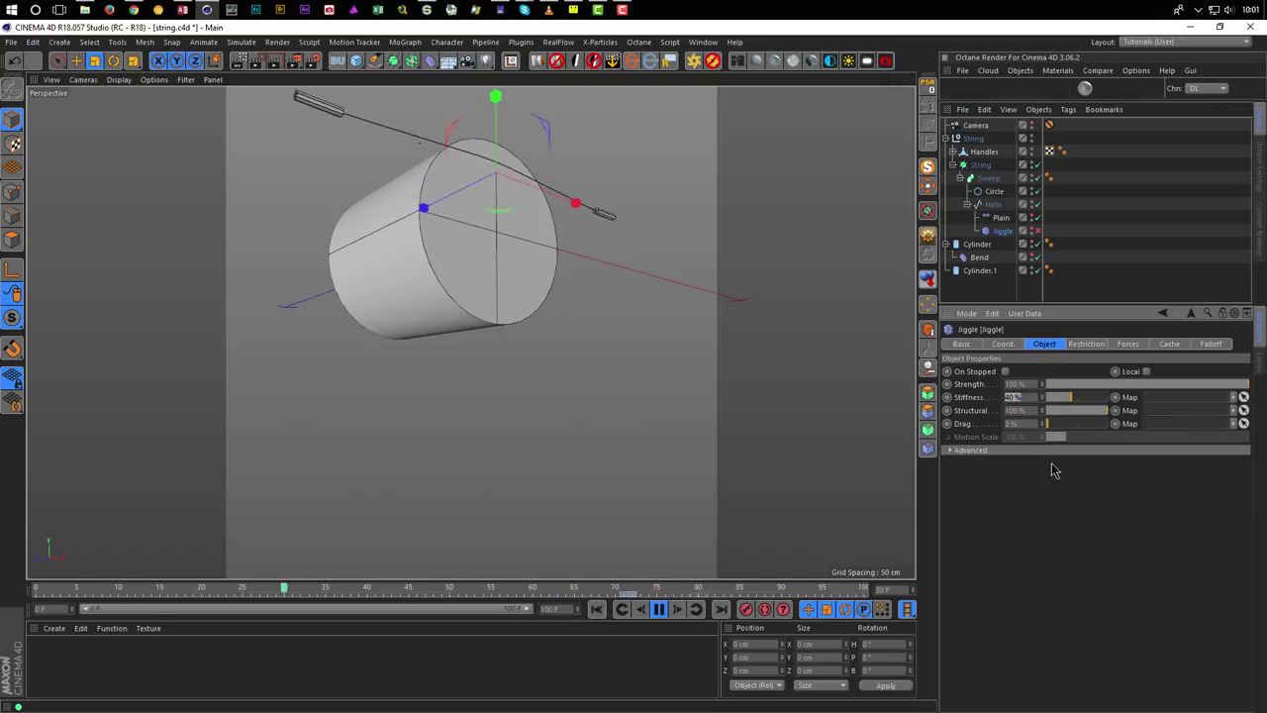
text(1)
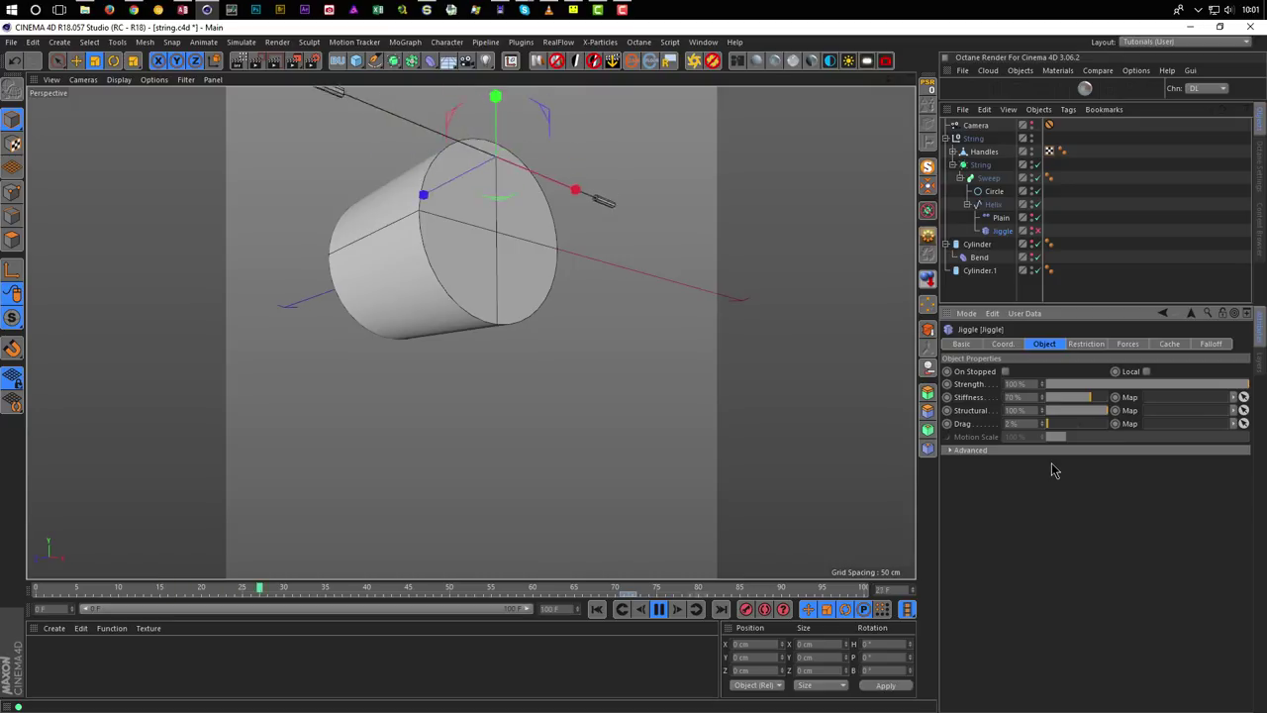
click(1070, 411)
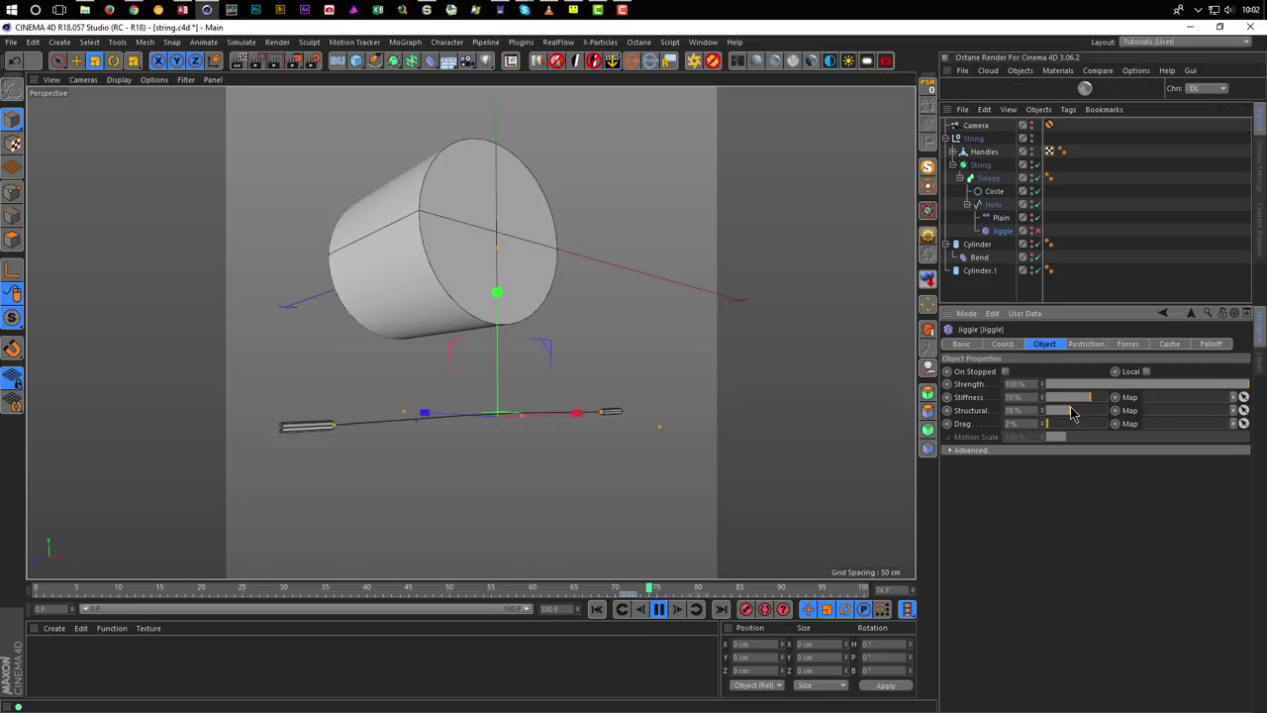
drag(1074, 414, 1059, 413)
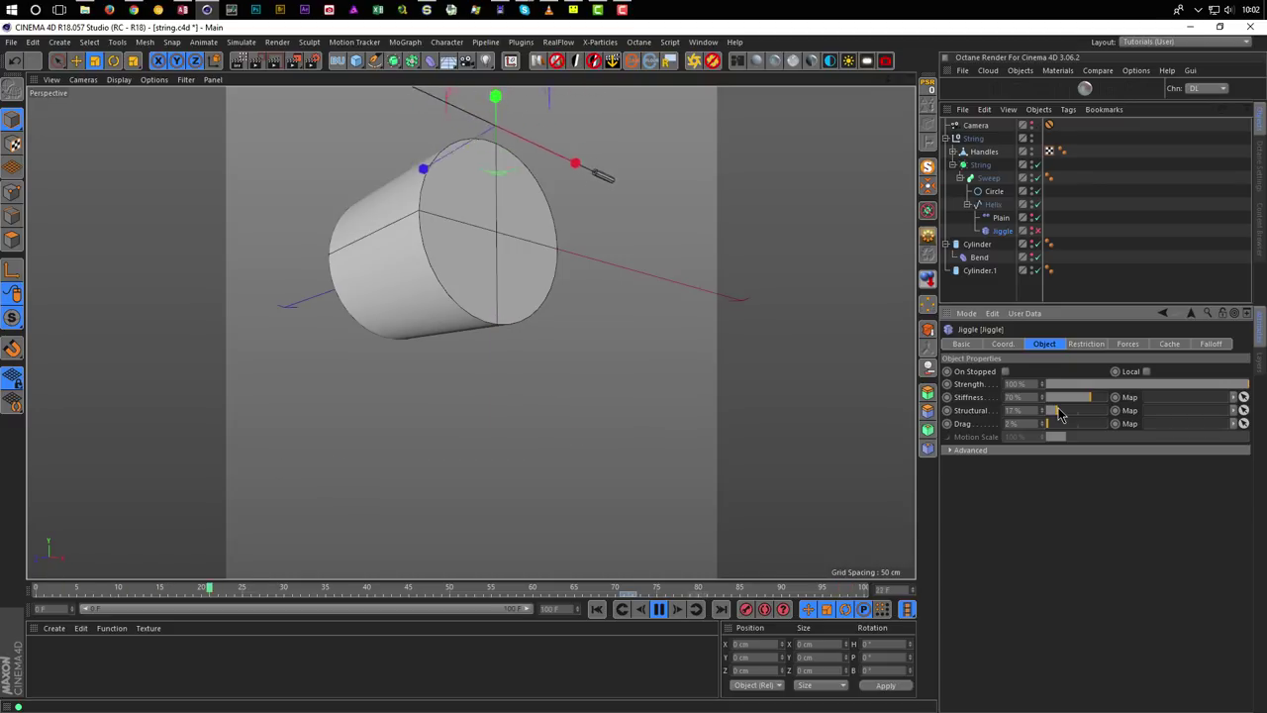
click(1107, 397)
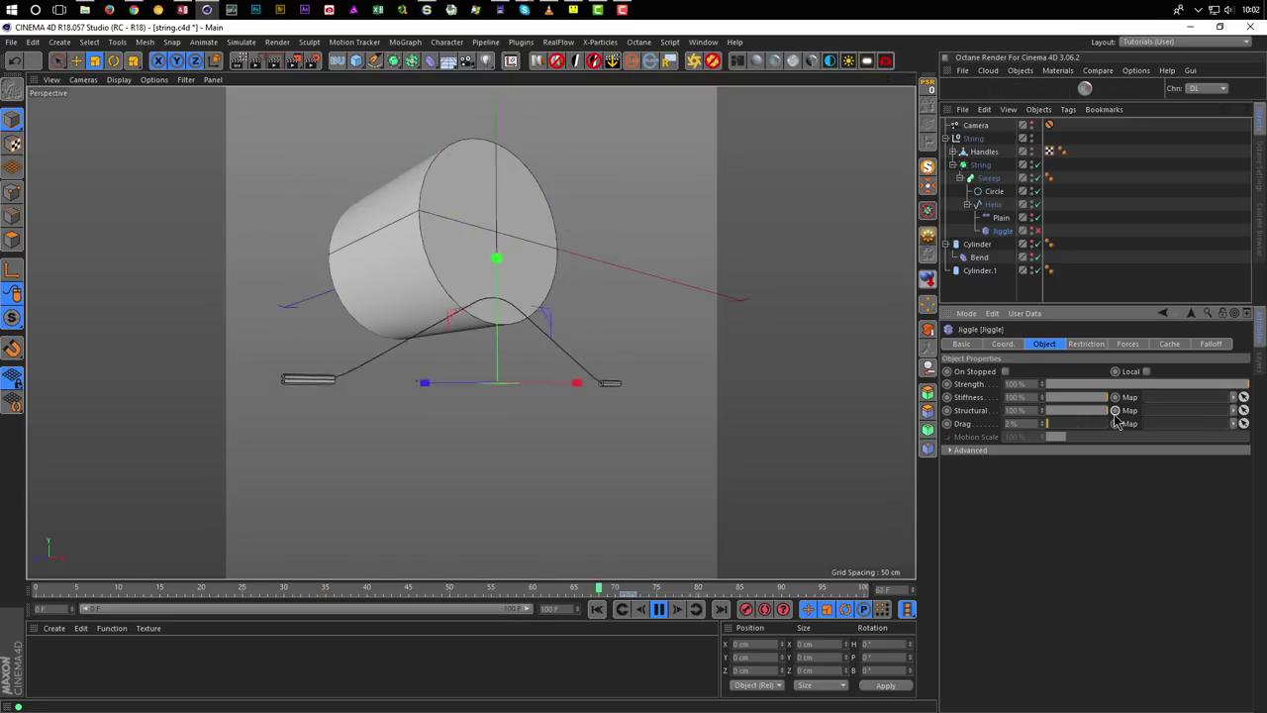
click(1076, 424)
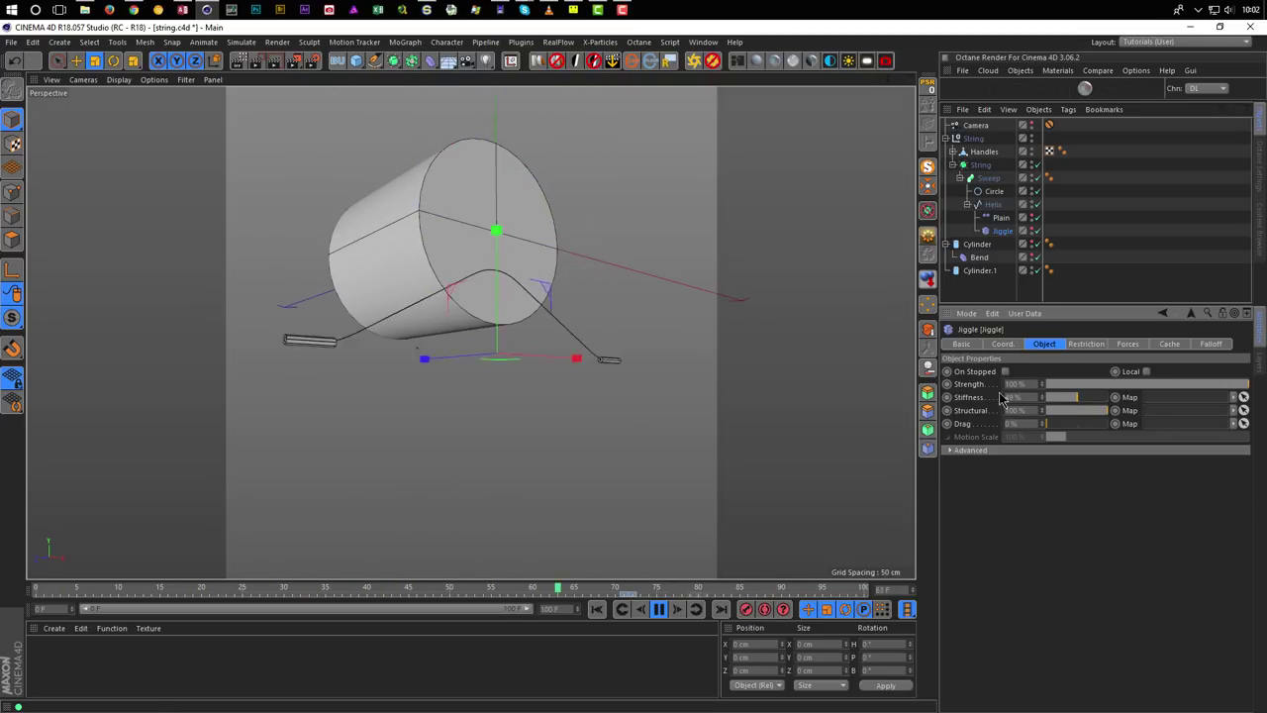
click(673, 611)
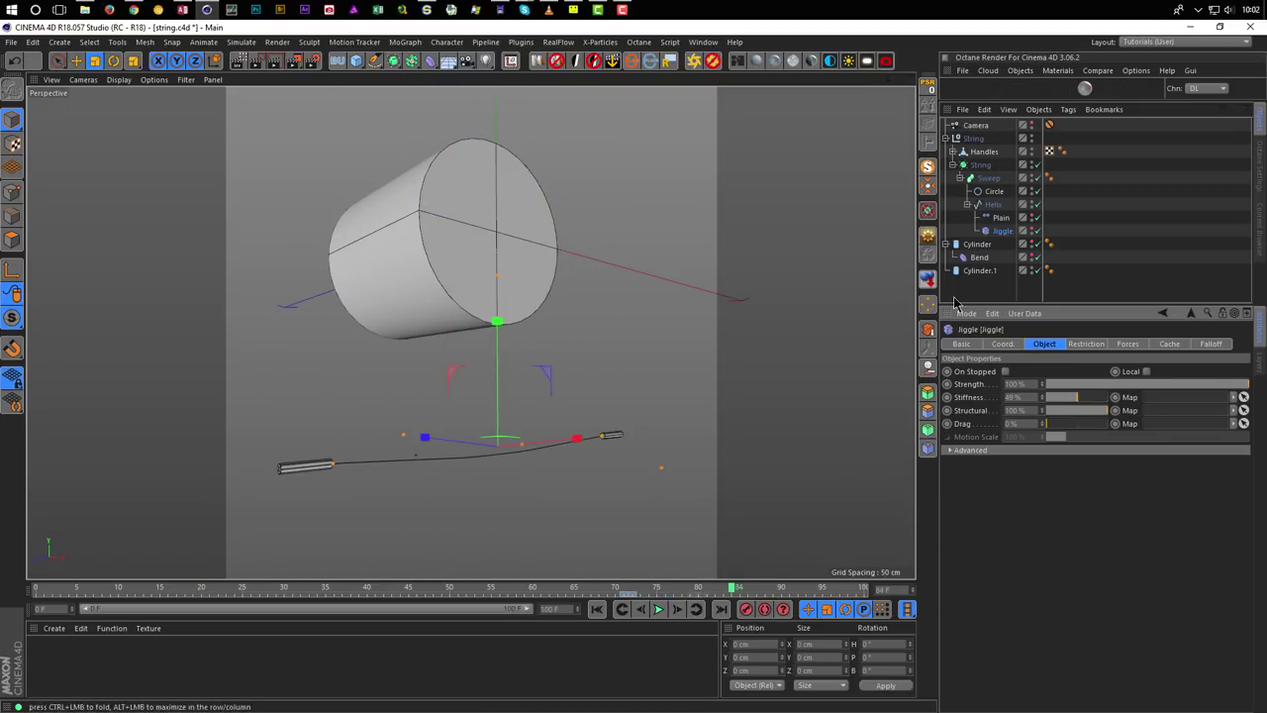
Disable the Jiggle and move it out of the Helix to the top of the object list.
click(1037, 231)
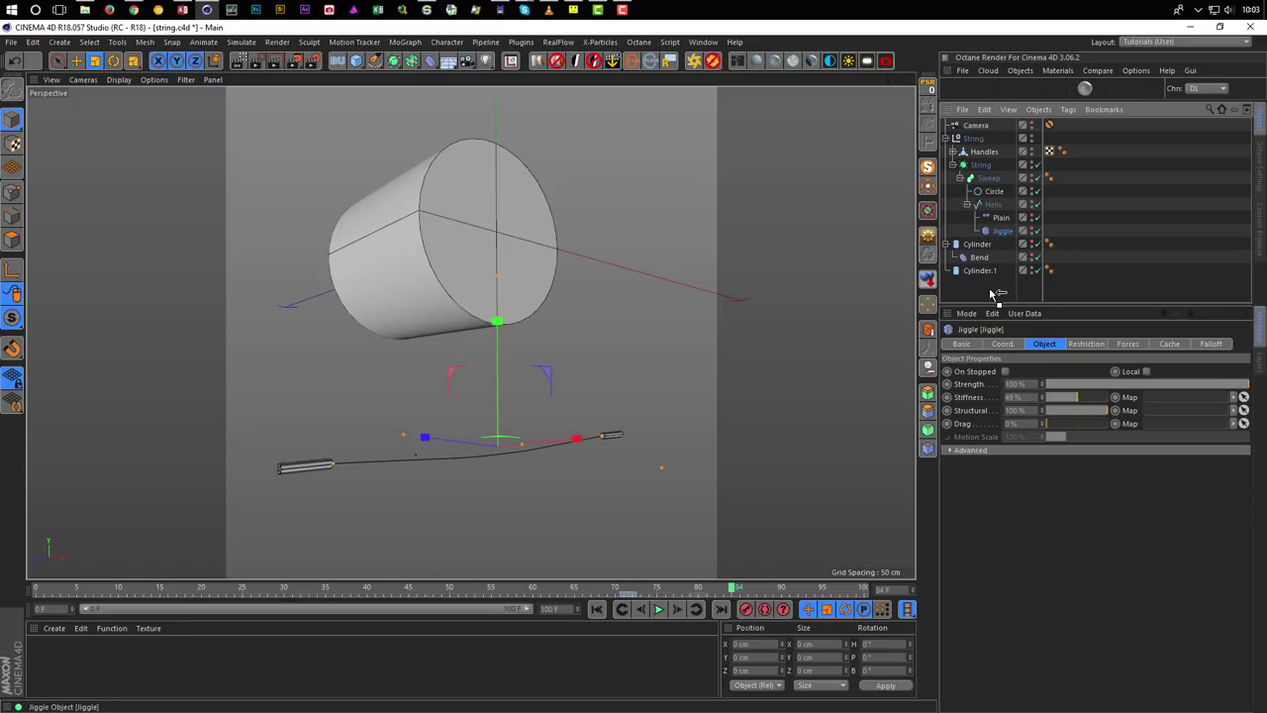
drag(992, 293, 993, 293)
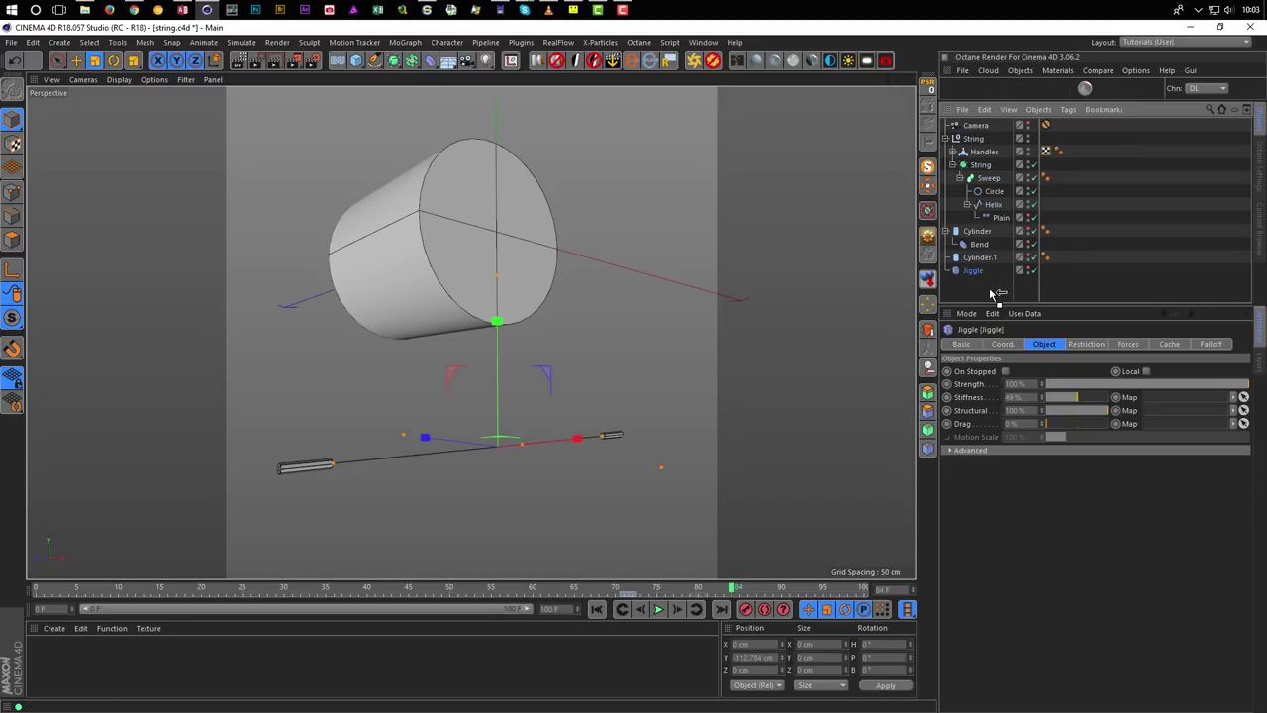
click(660, 610)
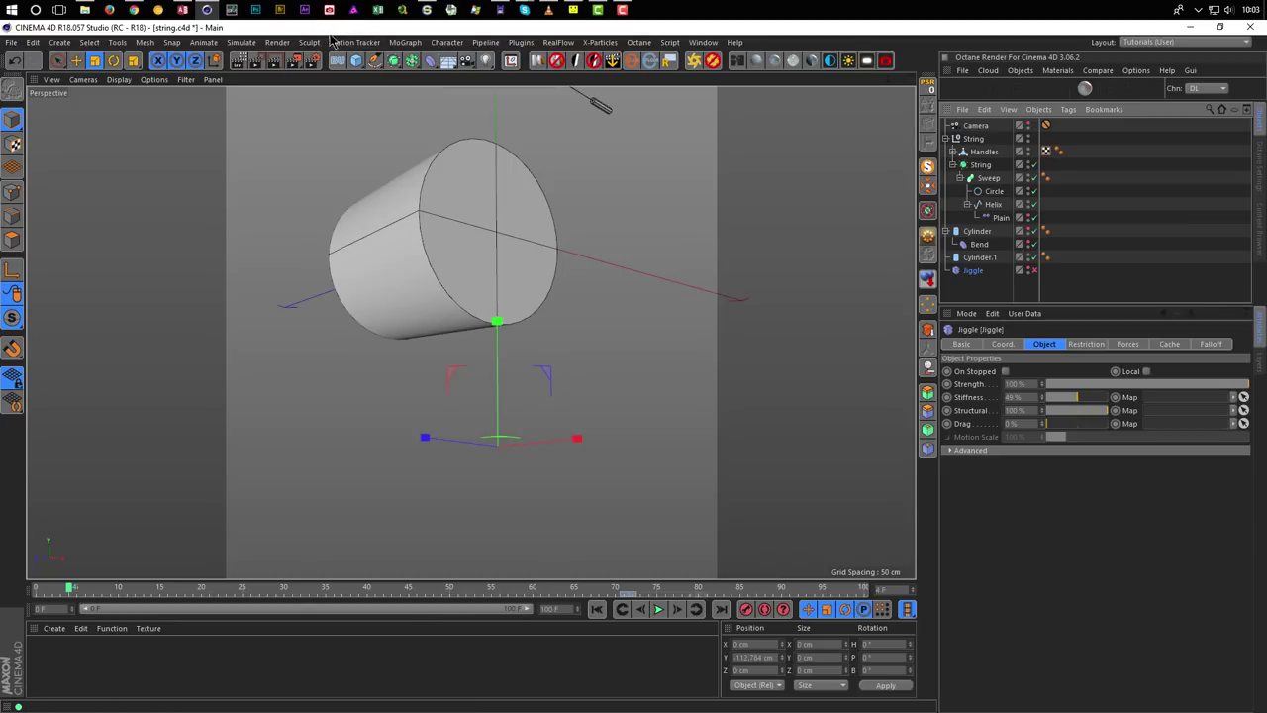
Add a MoGraph Delay effector and make it a child of Plain.
click(395, 43)
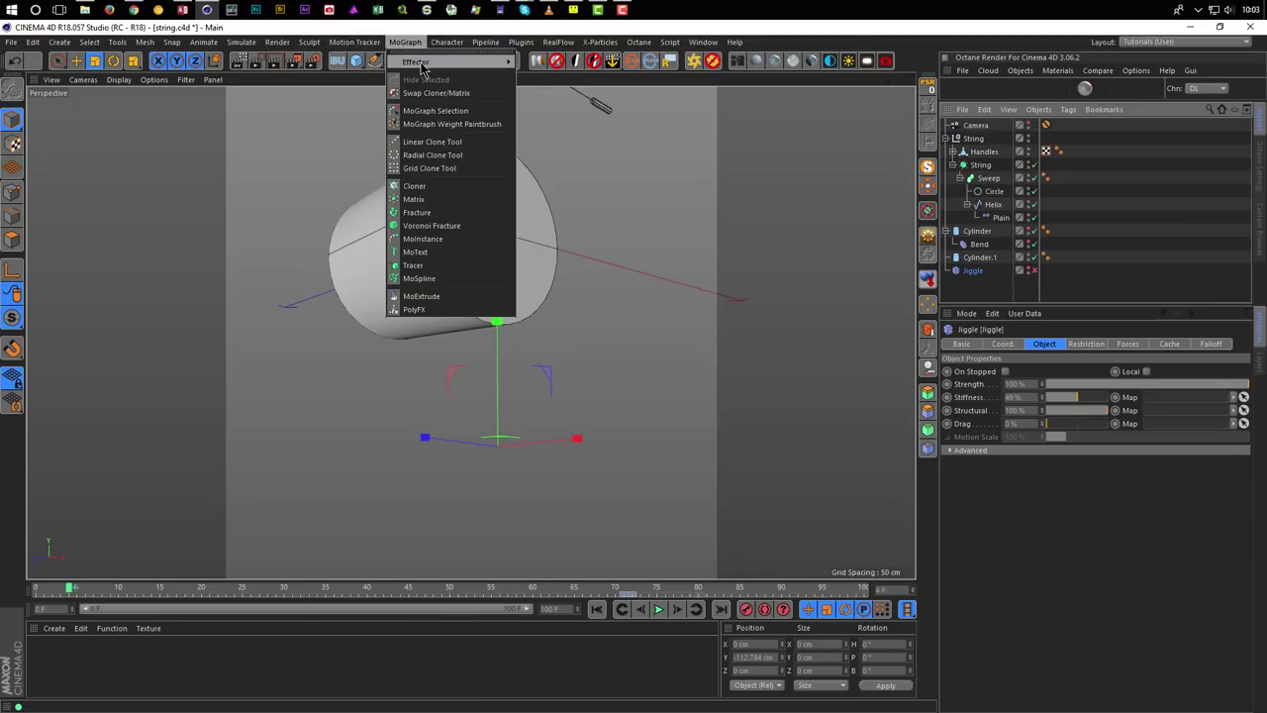
mouse_move(420, 65)
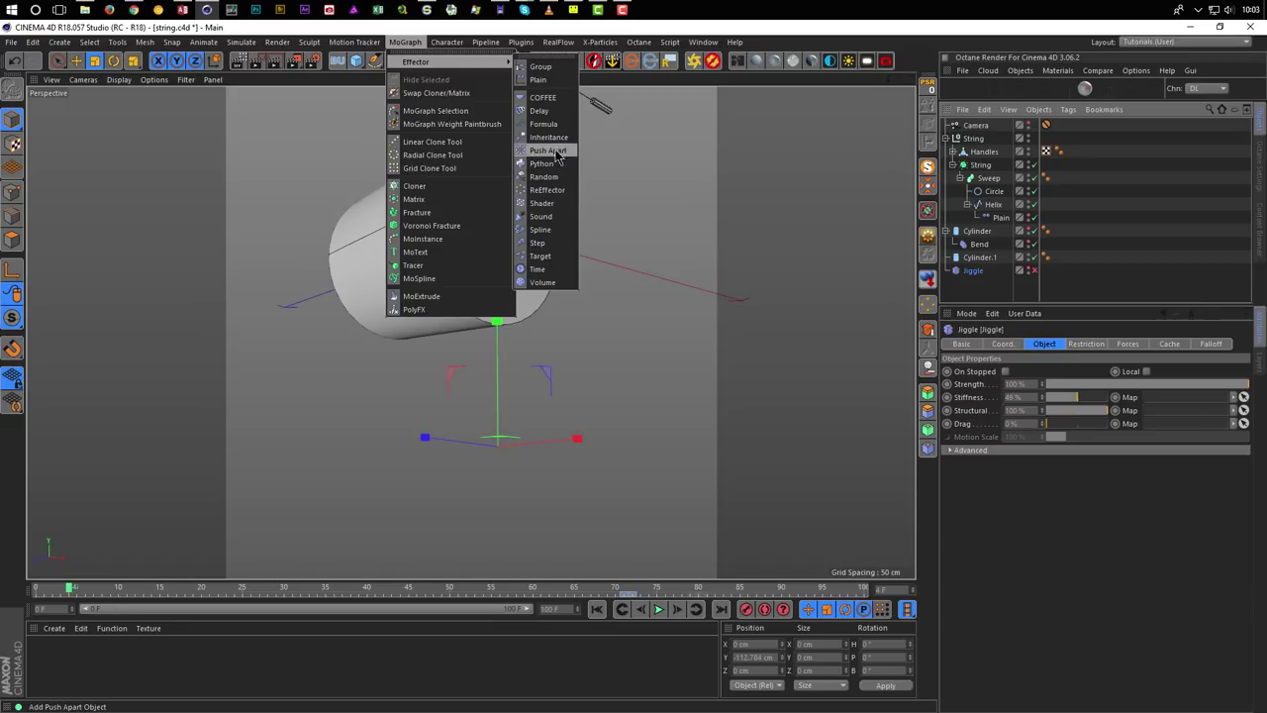
click(539, 110)
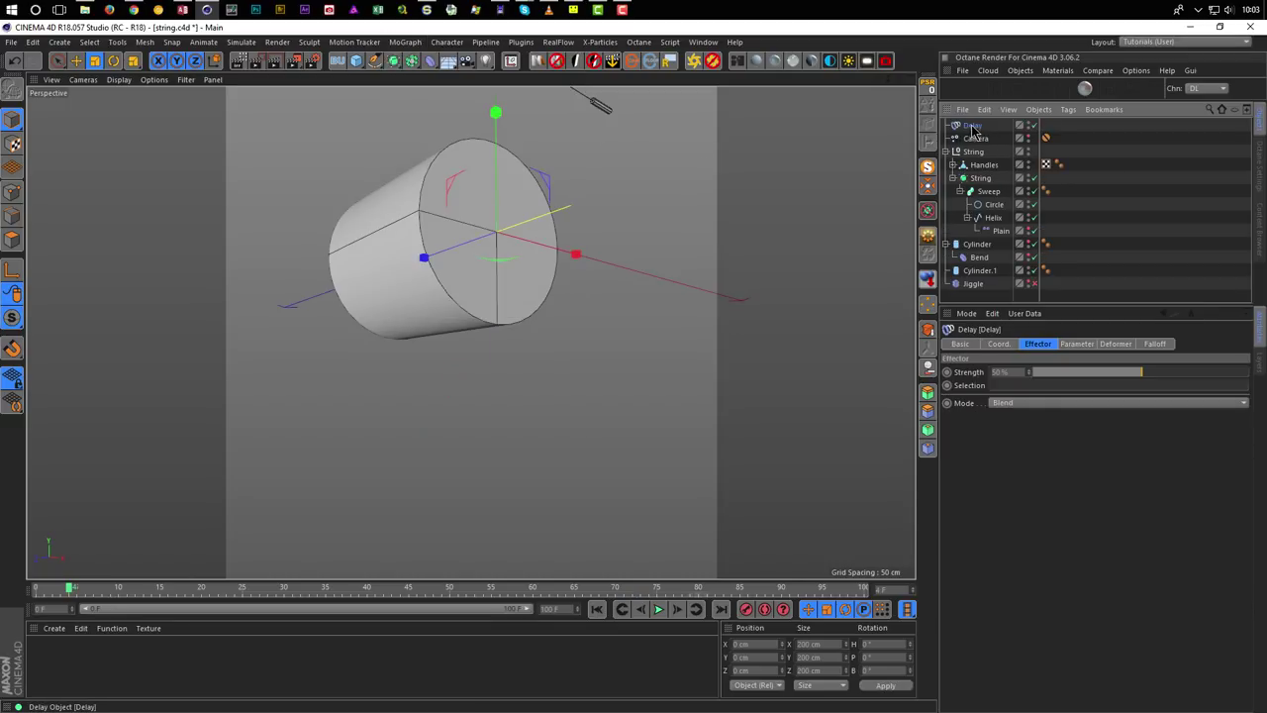
drag(1002, 236, 1003, 236)
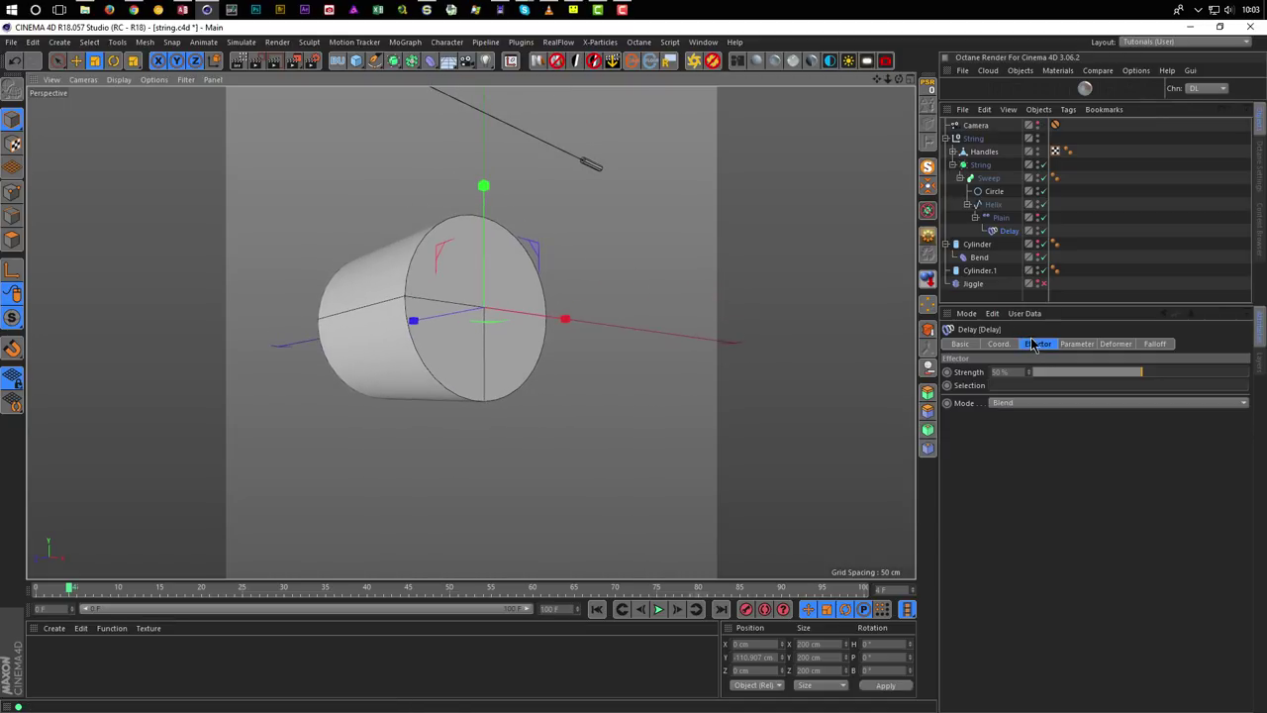
Set the Delay mode to Spring and its deformation to Point.
click(1014, 402)
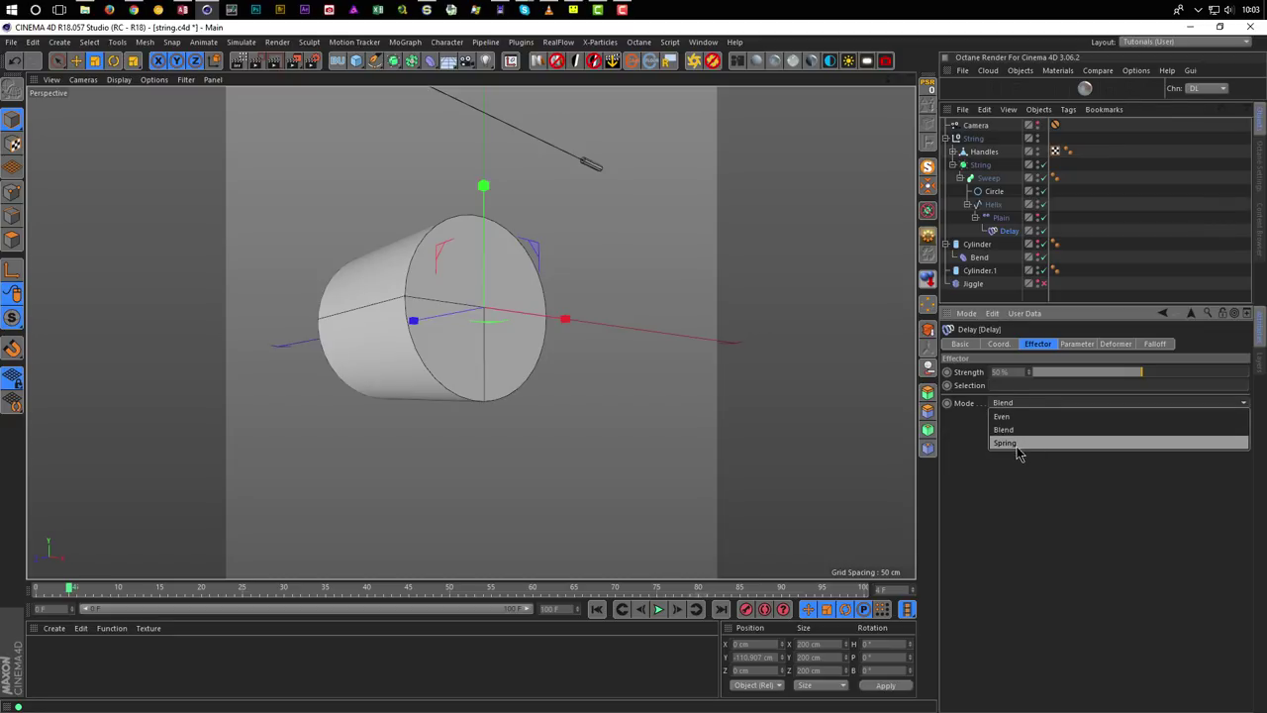
click(1018, 447)
click(1076, 345)
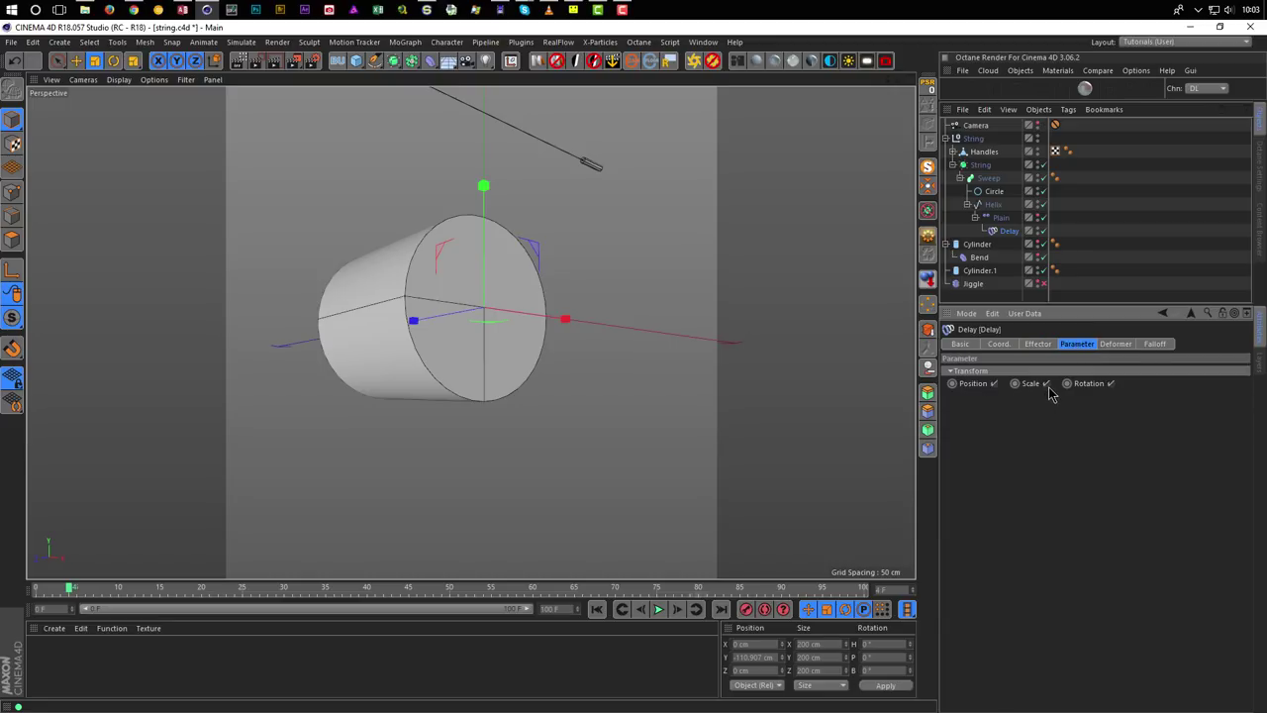
click(1109, 344)
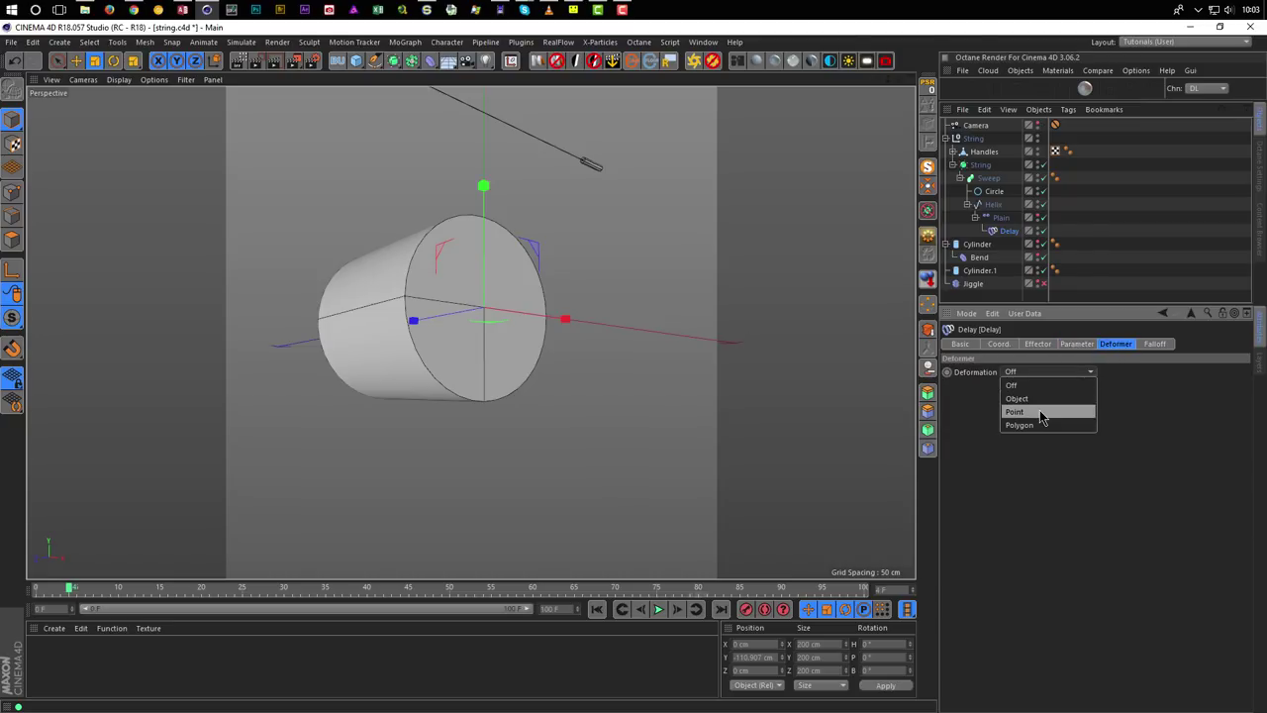
click(1039, 410)
click(1039, 346)
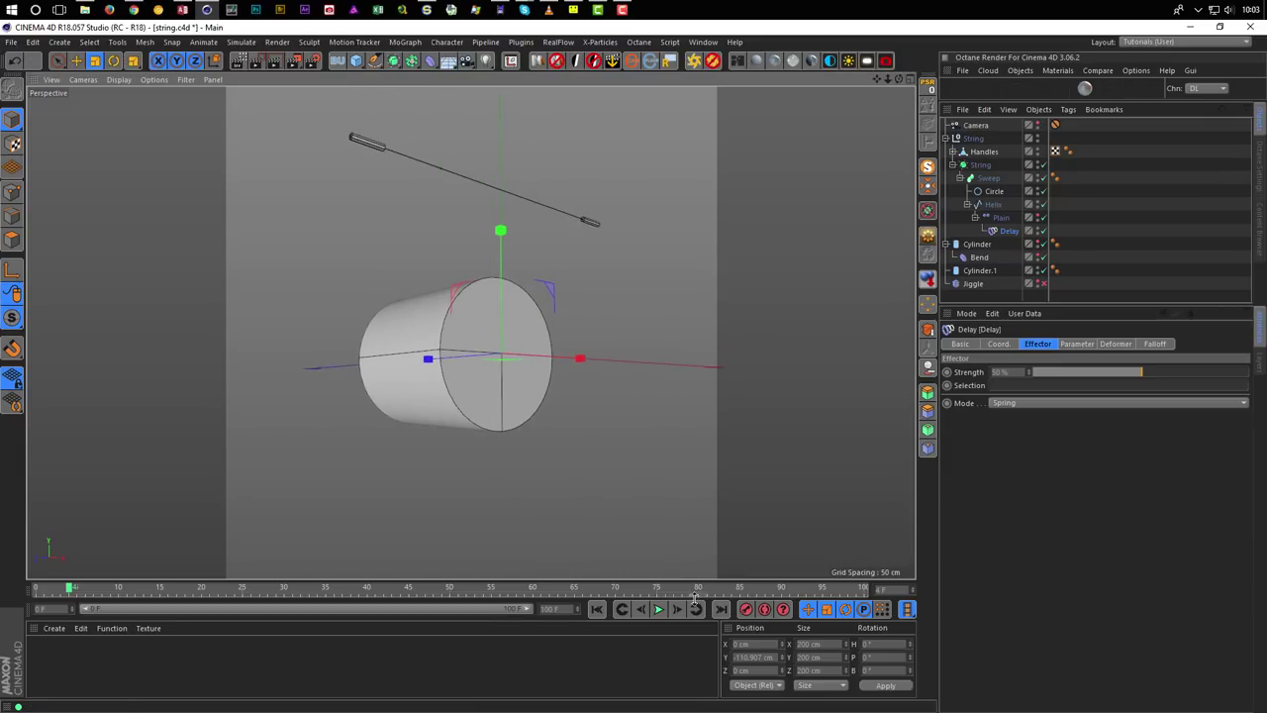
Test the delay playback, then move the Delay effector directly under Helix beside Plain.
click(660, 612)
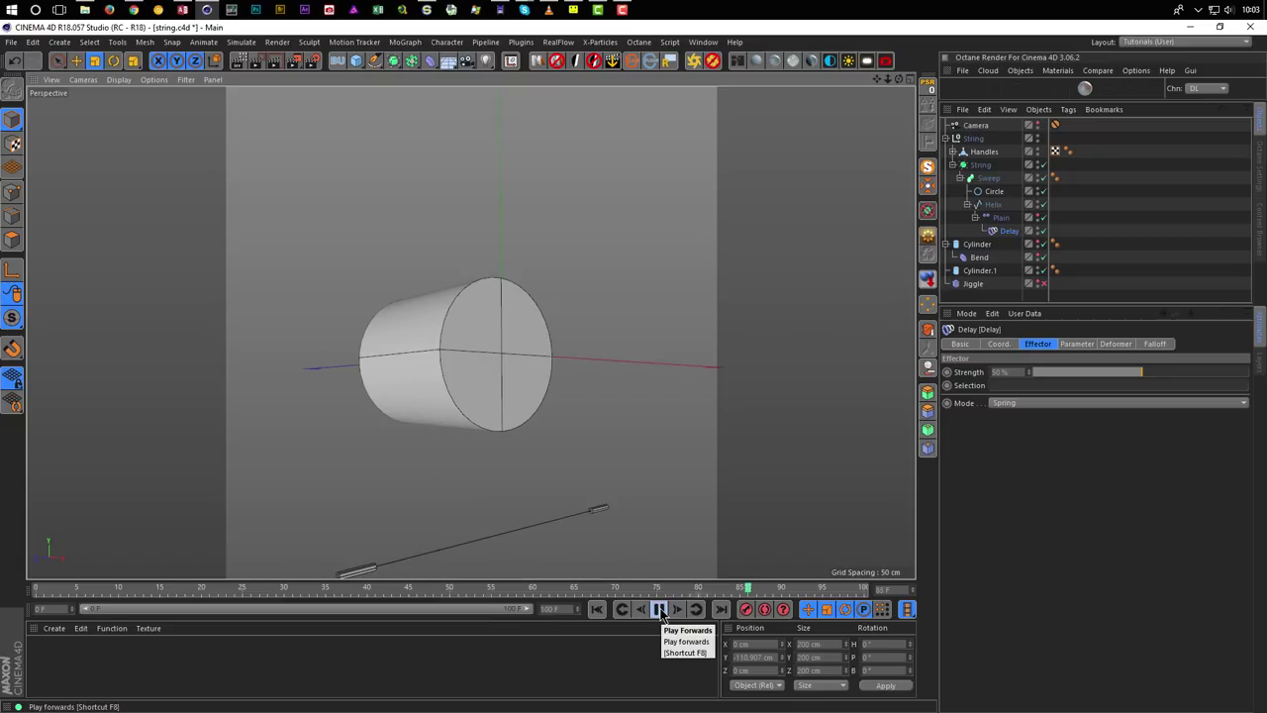
click(660, 611)
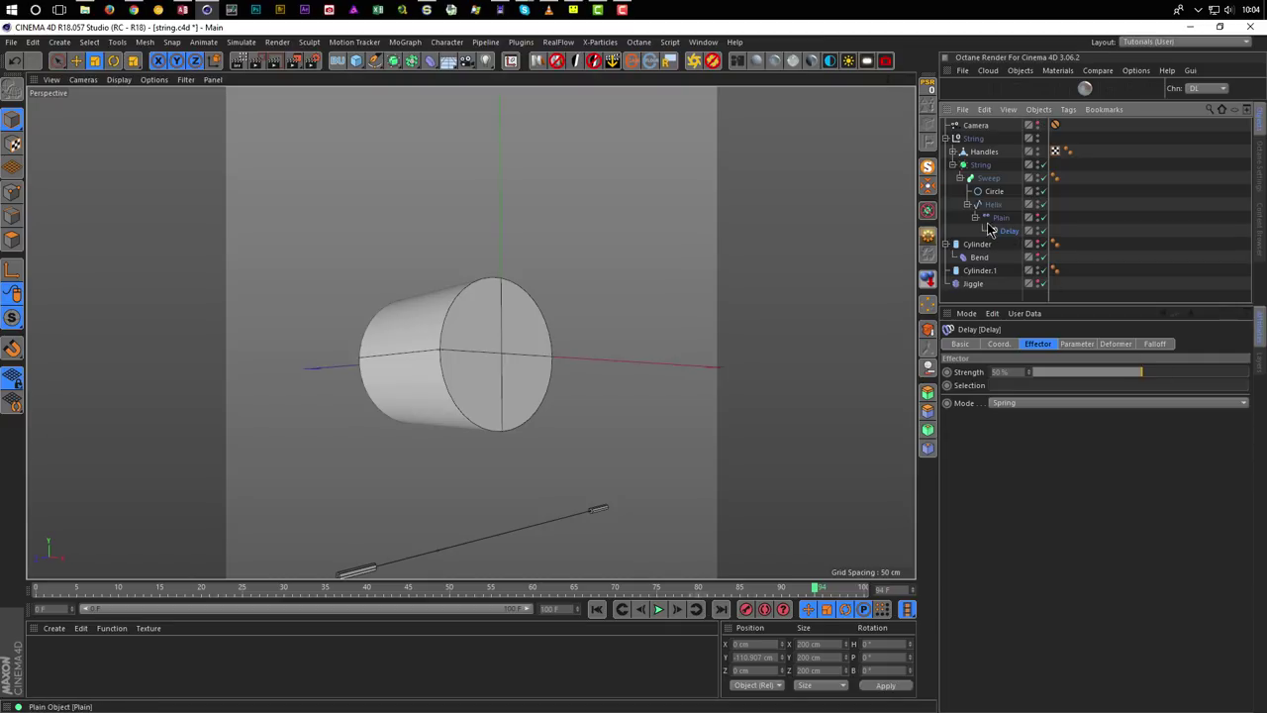
drag(1012, 243, 979, 238)
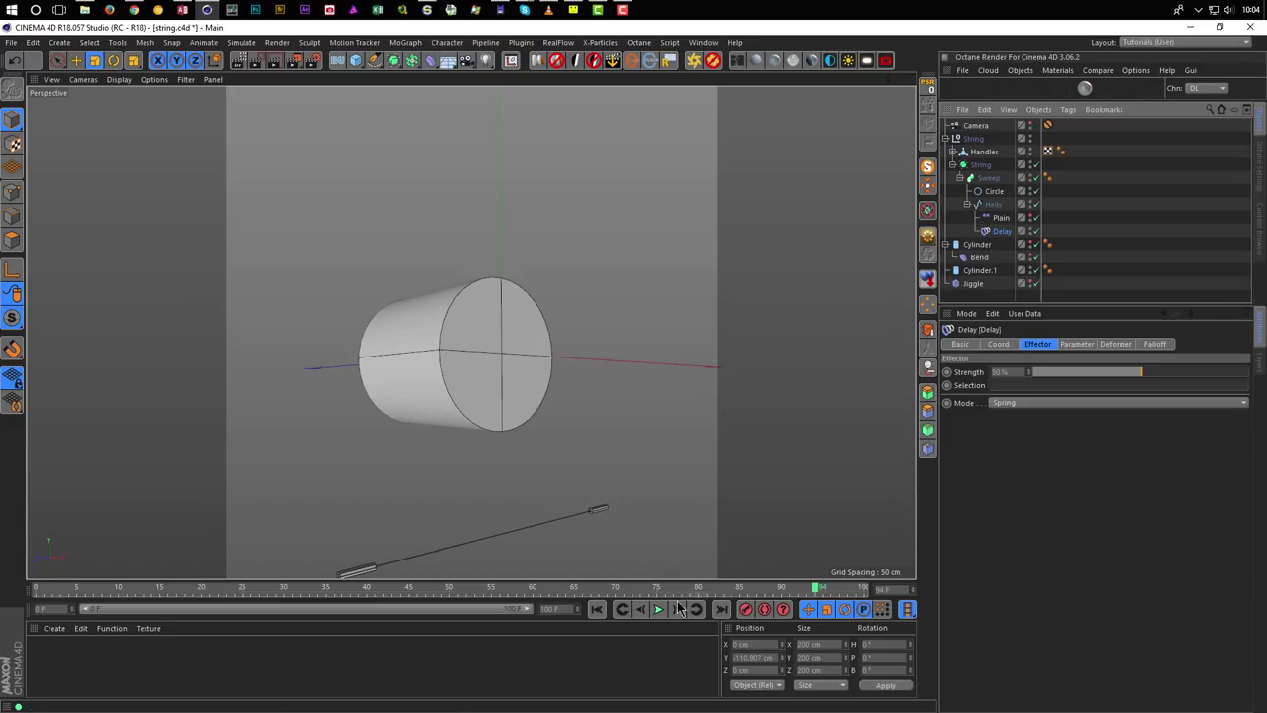
Replay the animation from the start and delete the unused Jiggle deformer.
click(607, 610)
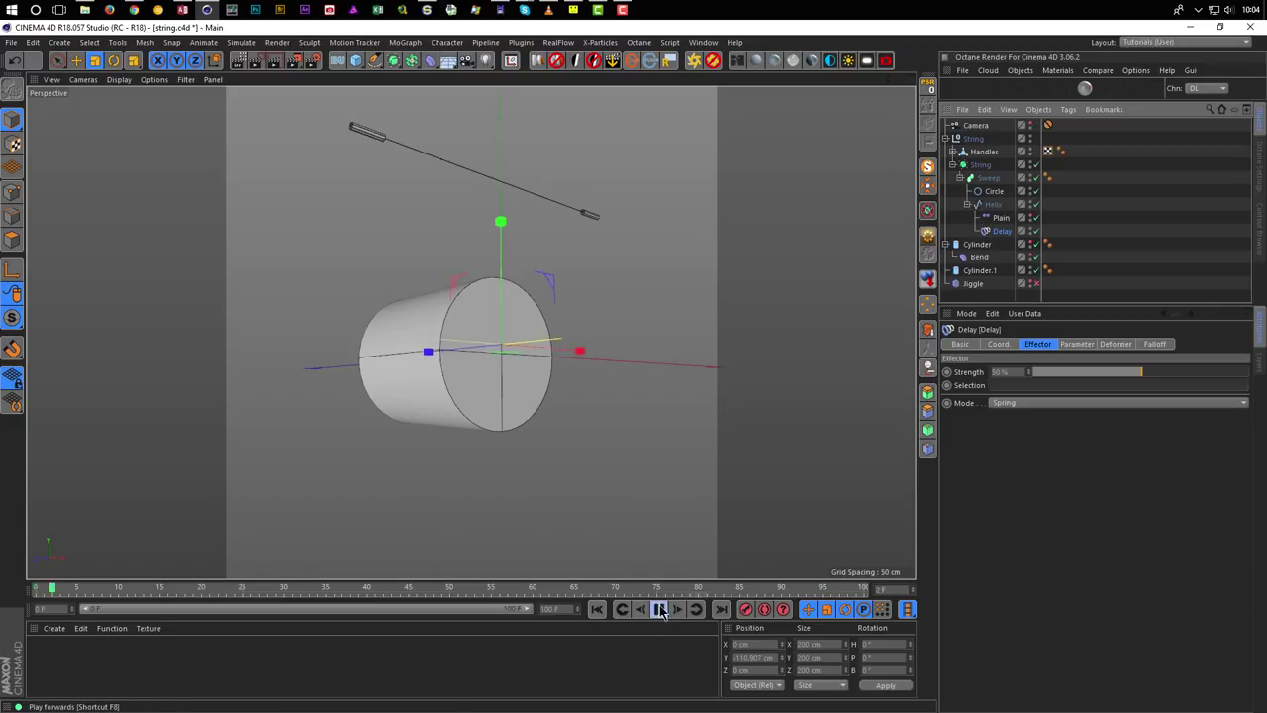
click(660, 608)
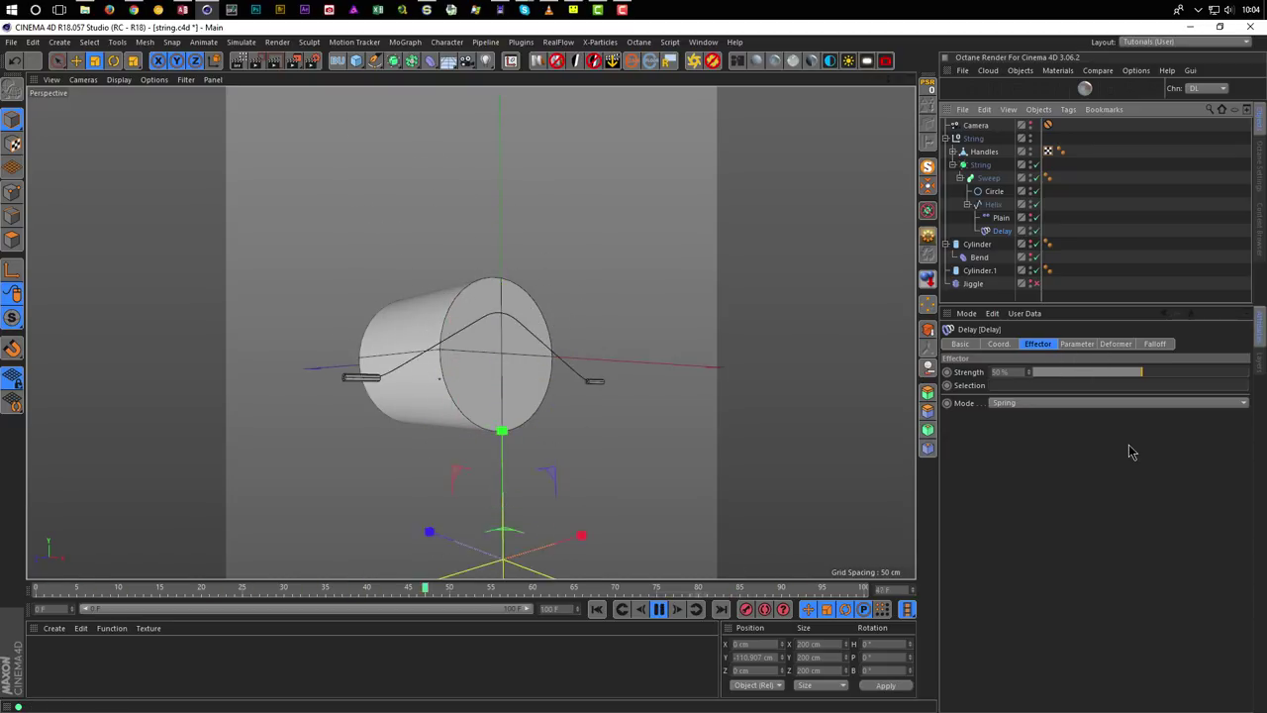
click(973, 284)
key(Delete)
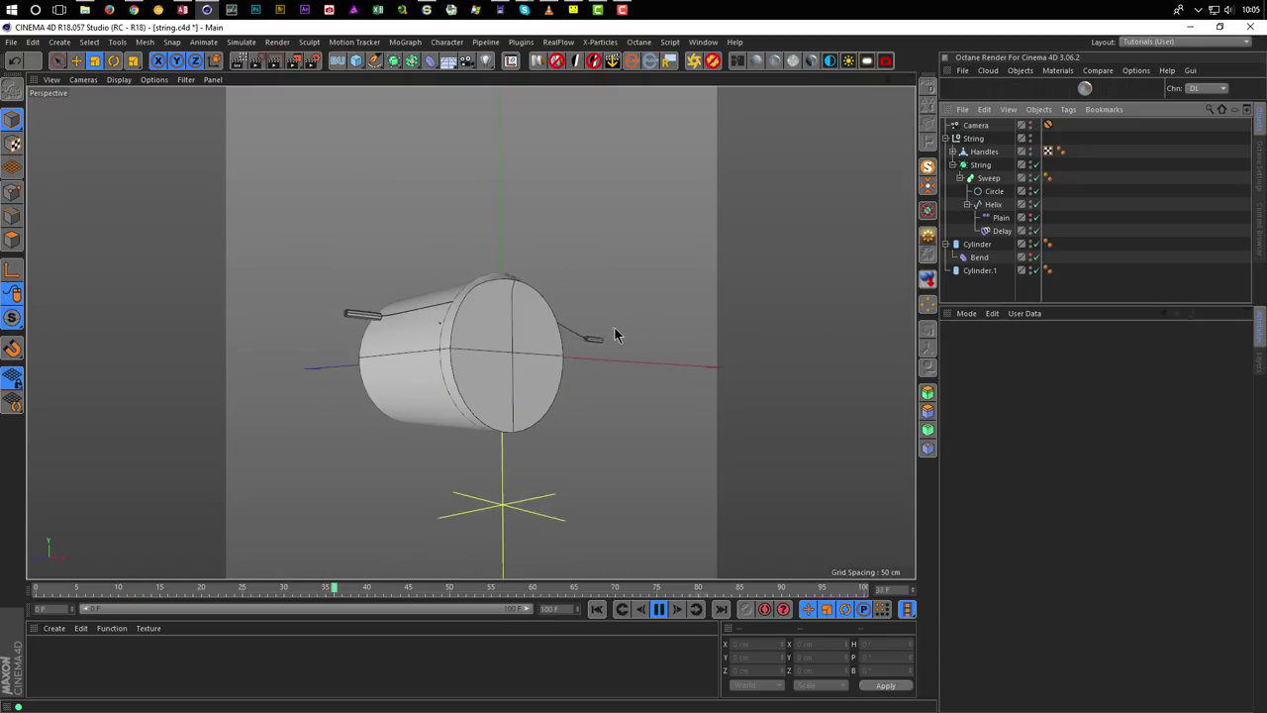
Watch the string animation through the camera, then pause and rewind to frame 0.
click(1047, 124)
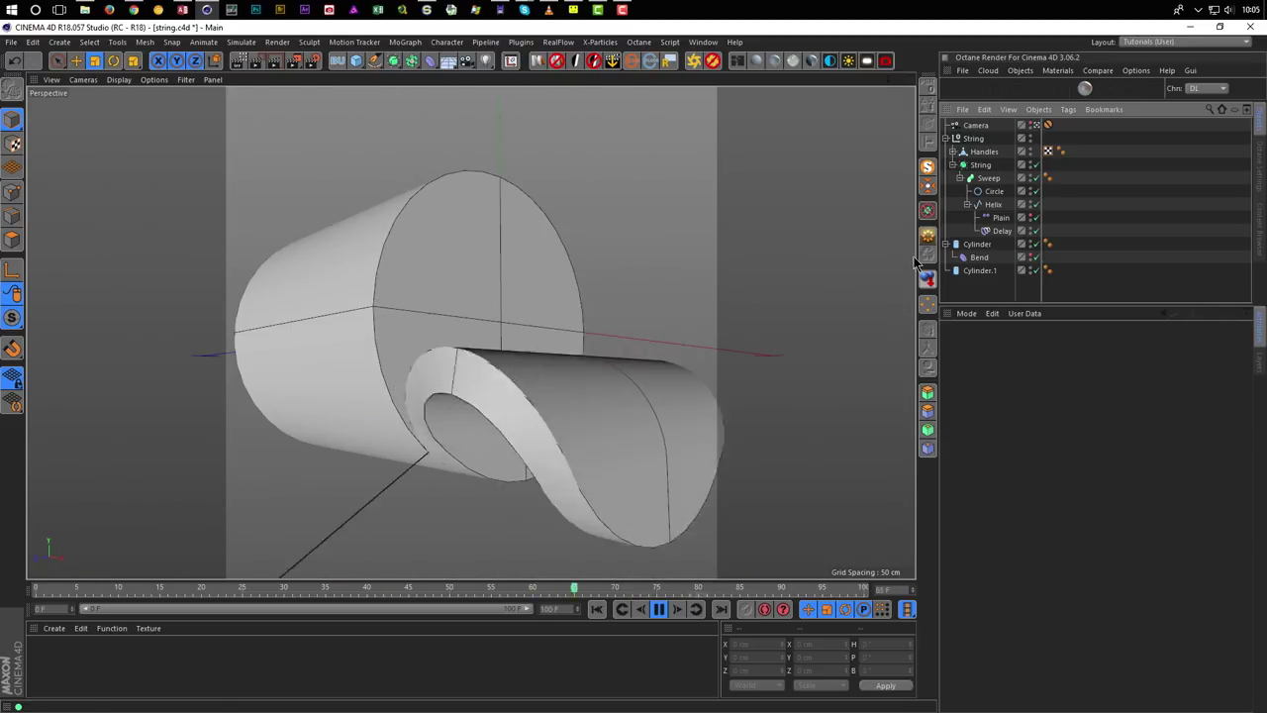
click(658, 608)
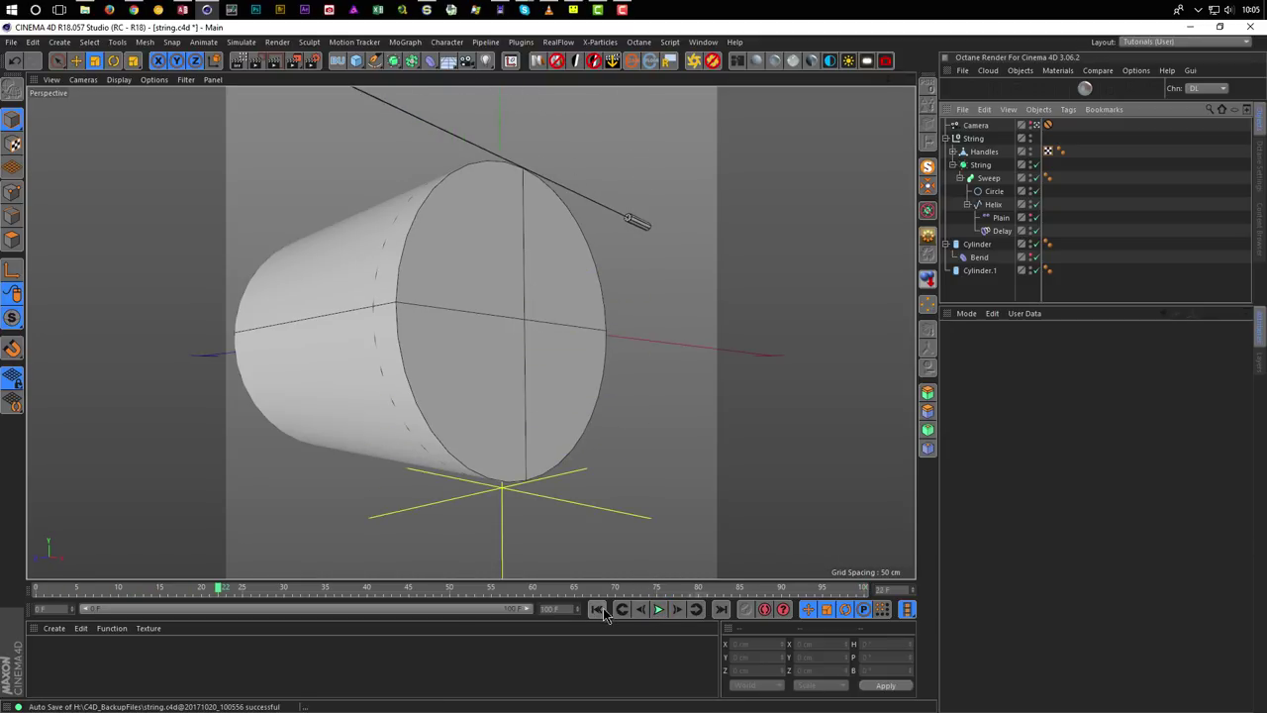
click(600, 609)
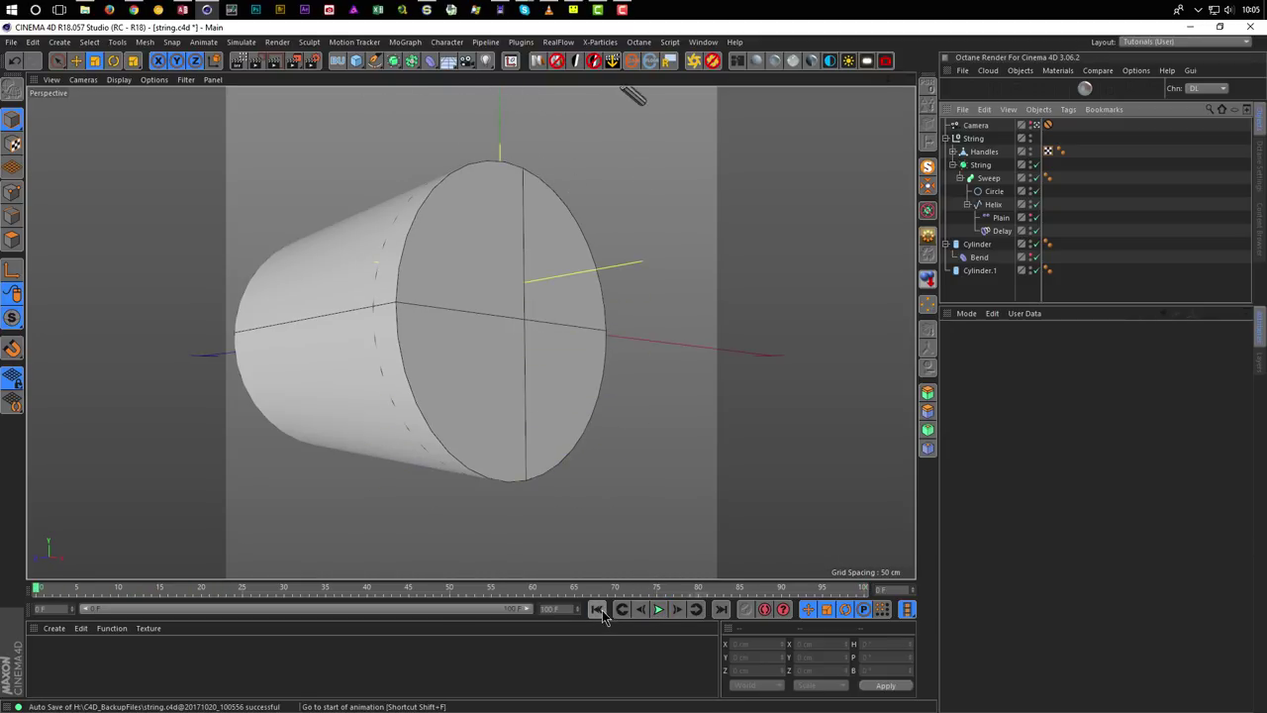
Collapse the String and Cylinder hierarchies and add a Null named Move below Camera.
click(947, 138)
click(947, 152)
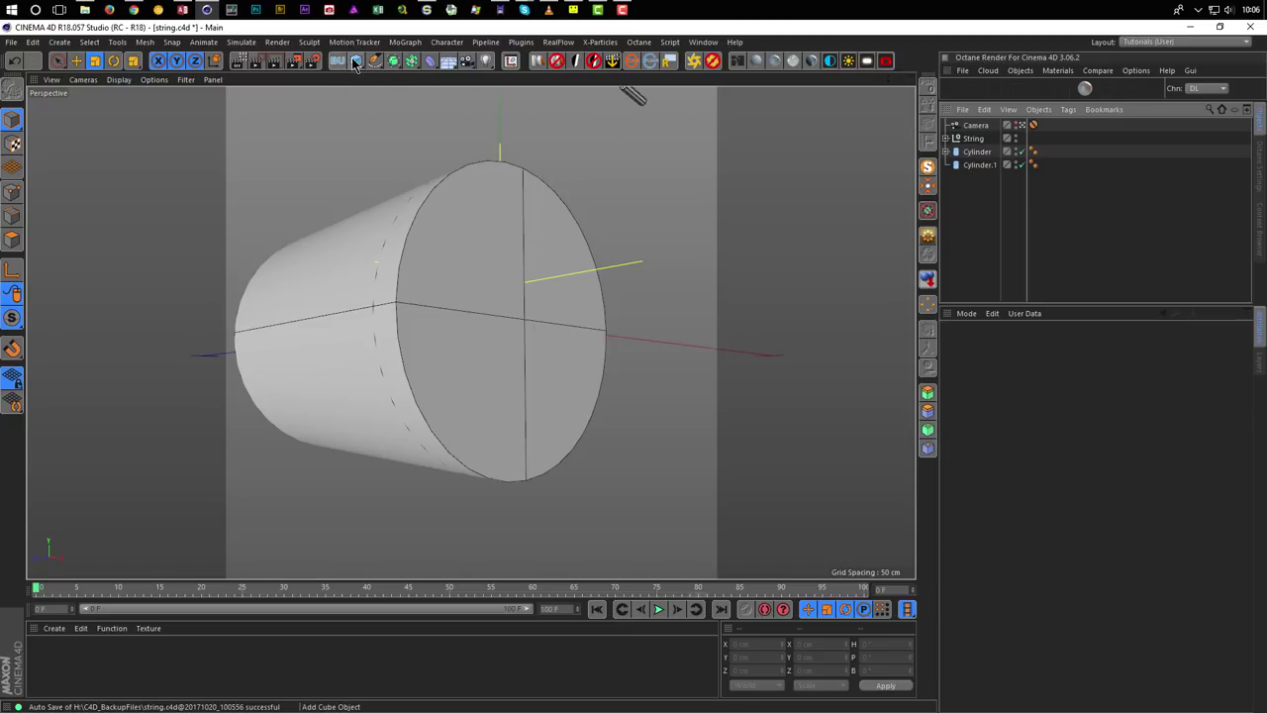
drag(362, 64, 397, 82)
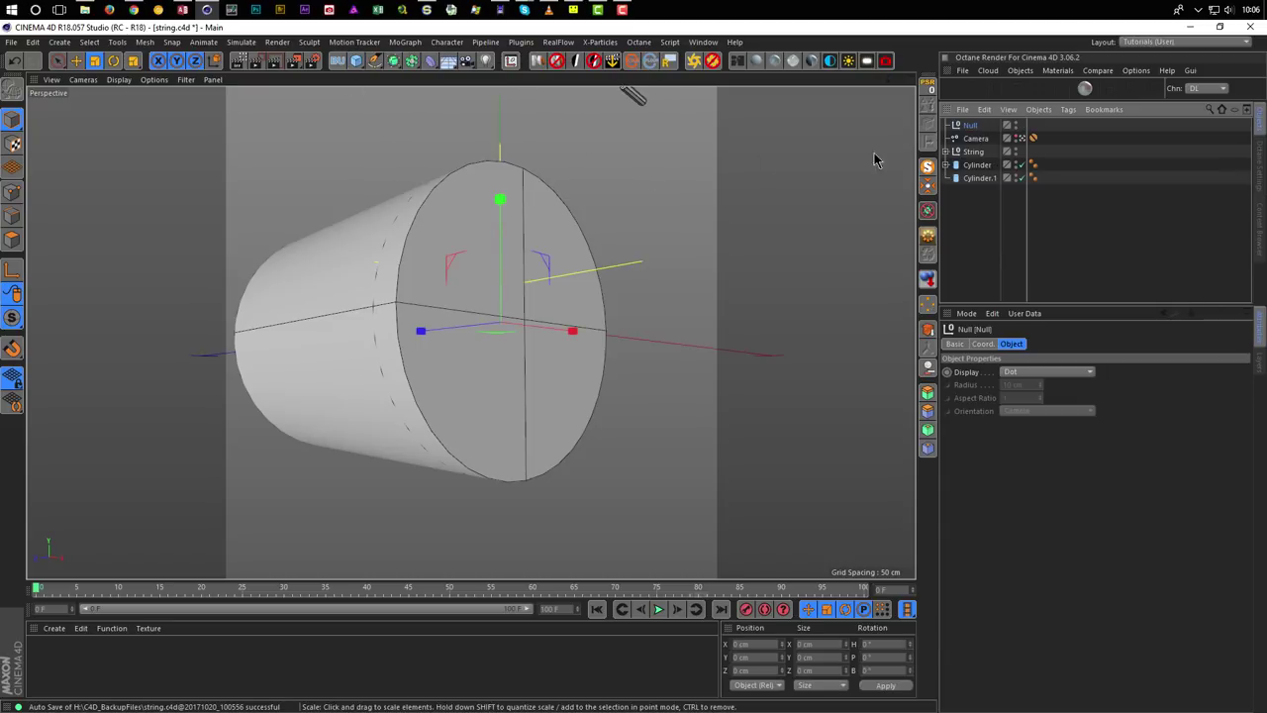
double_click(972, 125)
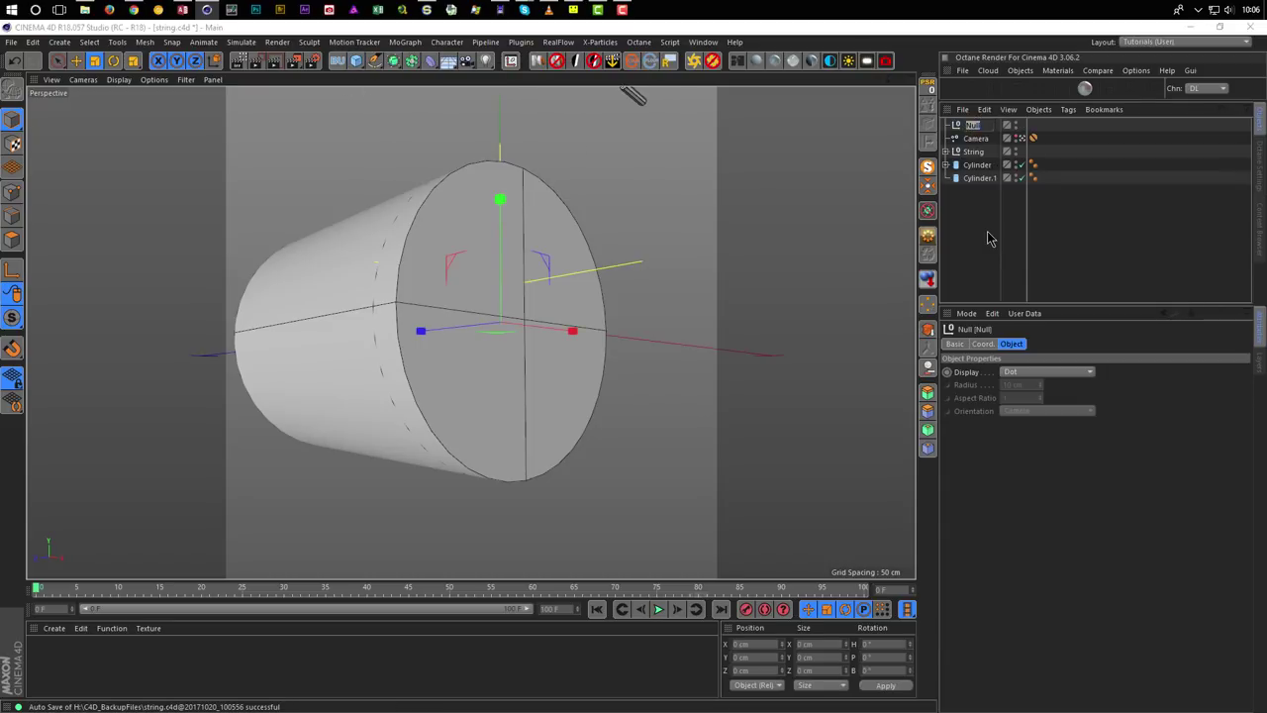
key(Return)
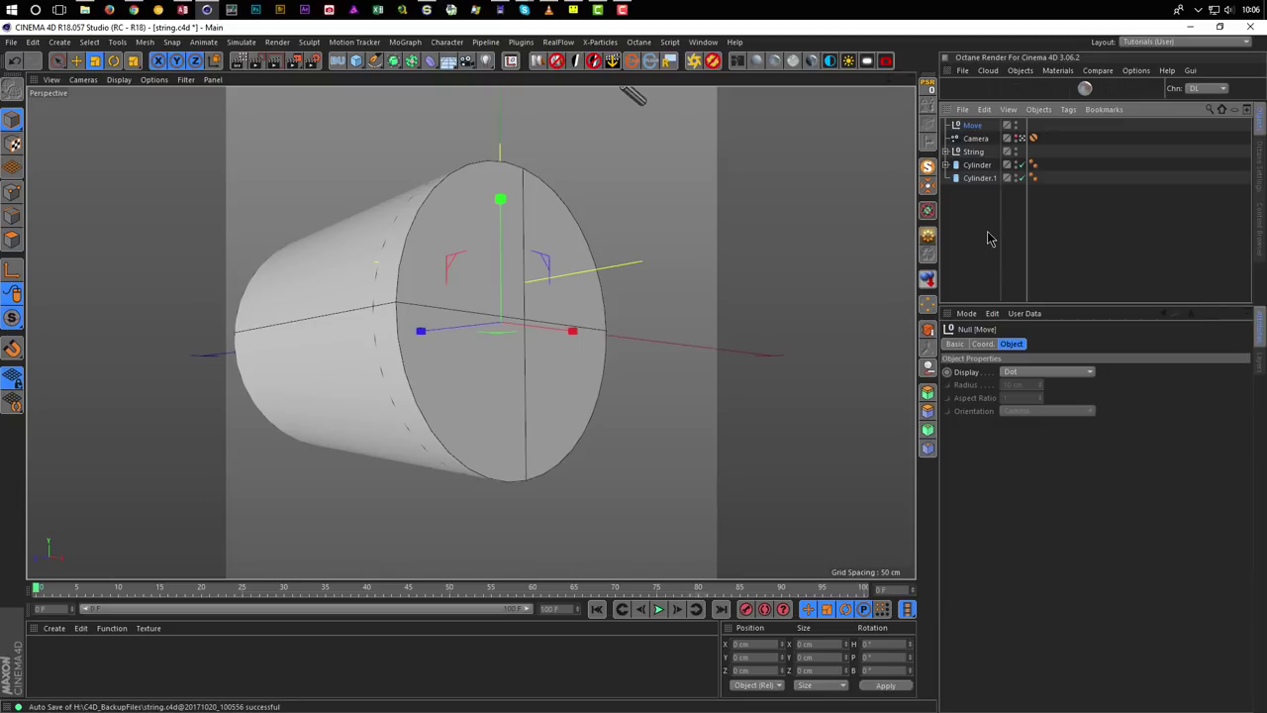
drag(975, 143, 976, 146)
Group String, Cylinder and Cylinder.1 under the Move null and show its coordinates.
click(974, 151)
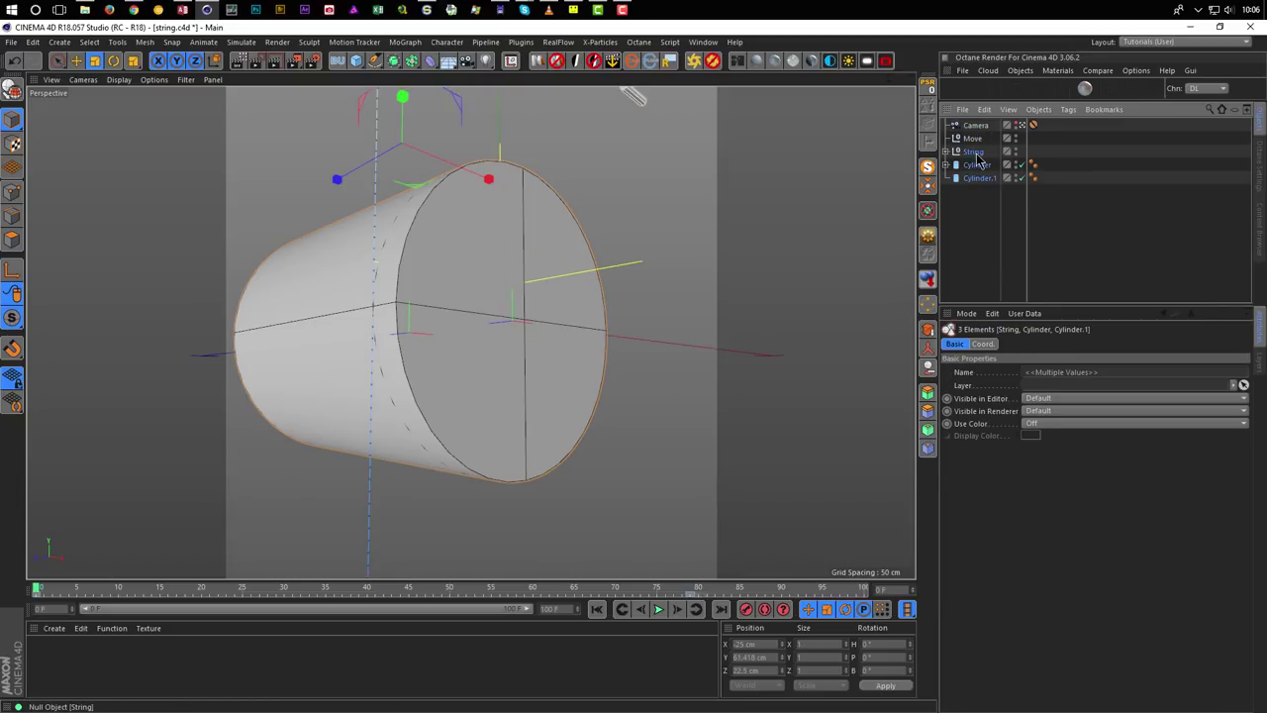
drag(975, 144, 974, 139)
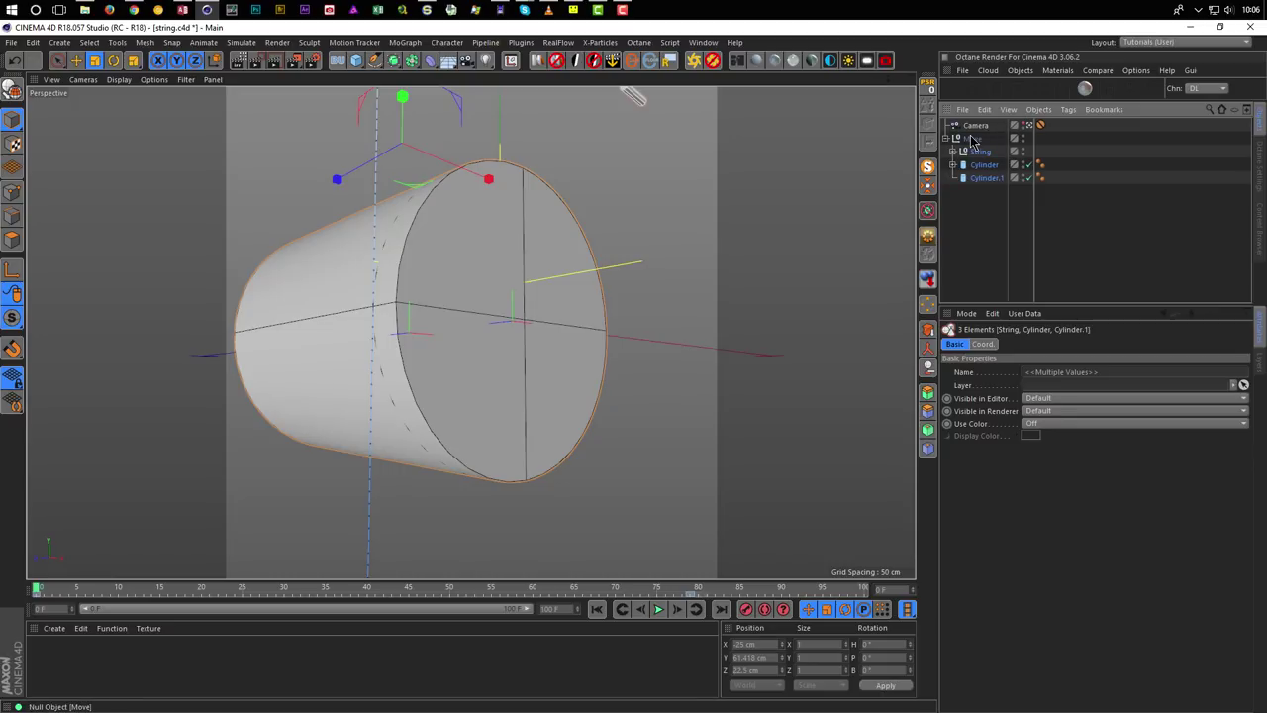
click(973, 139)
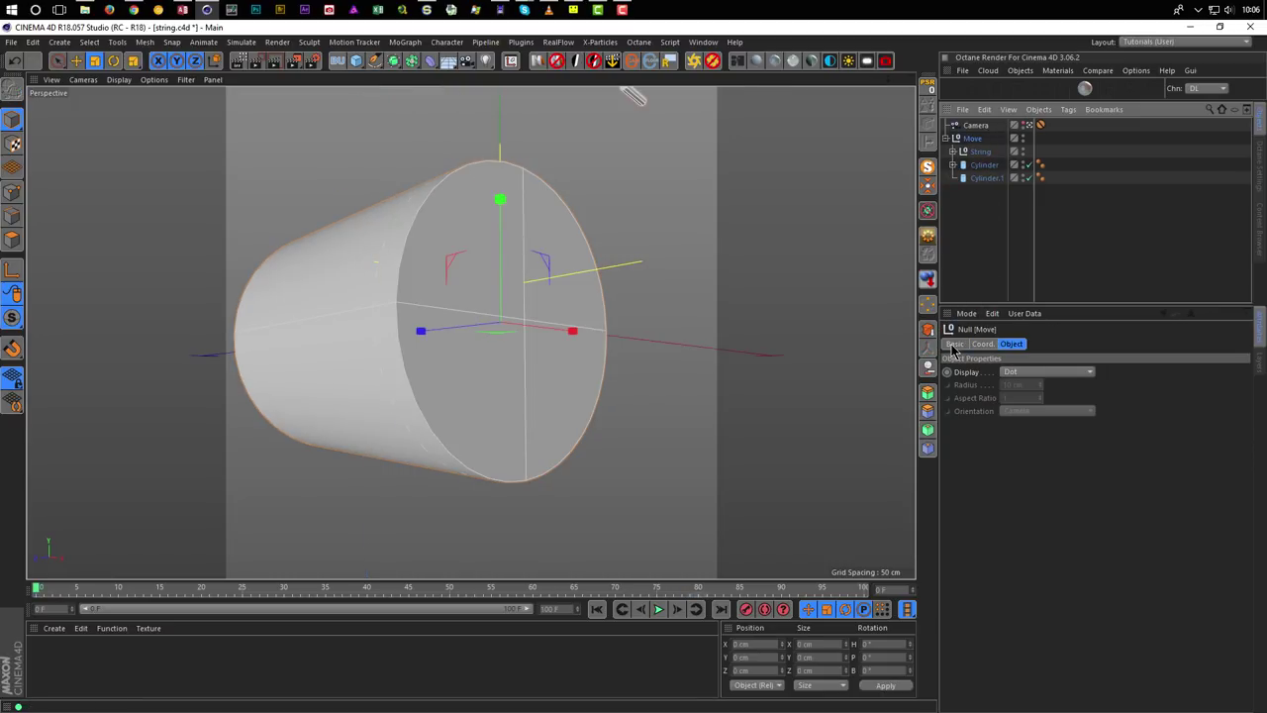
click(983, 344)
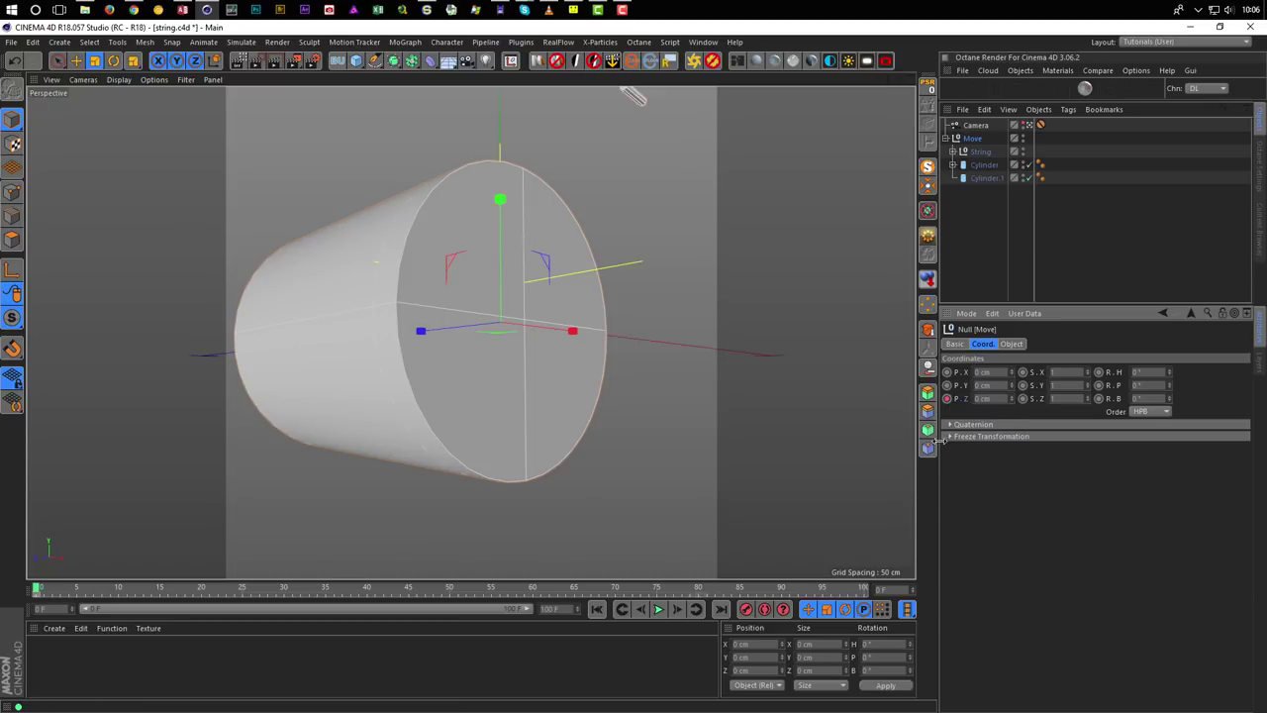
On the last frame, set the Move null's Z position to -10 cm.
click(891, 589)
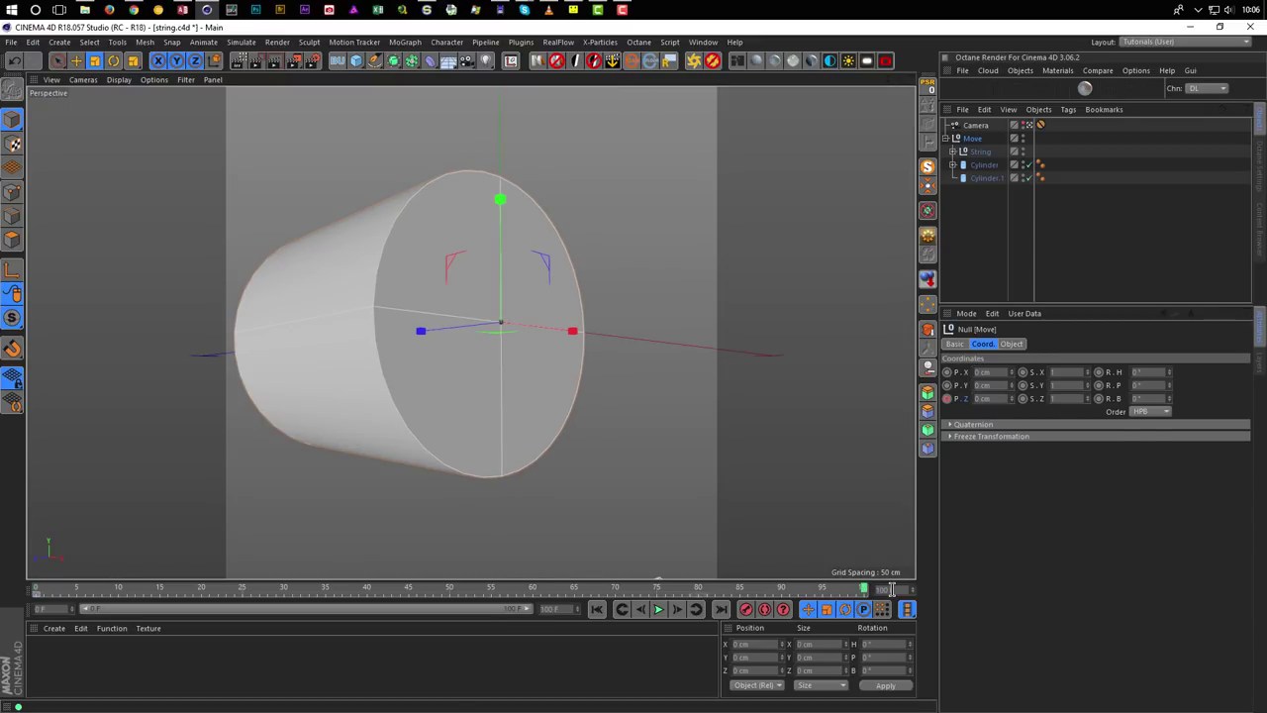
click(995, 399)
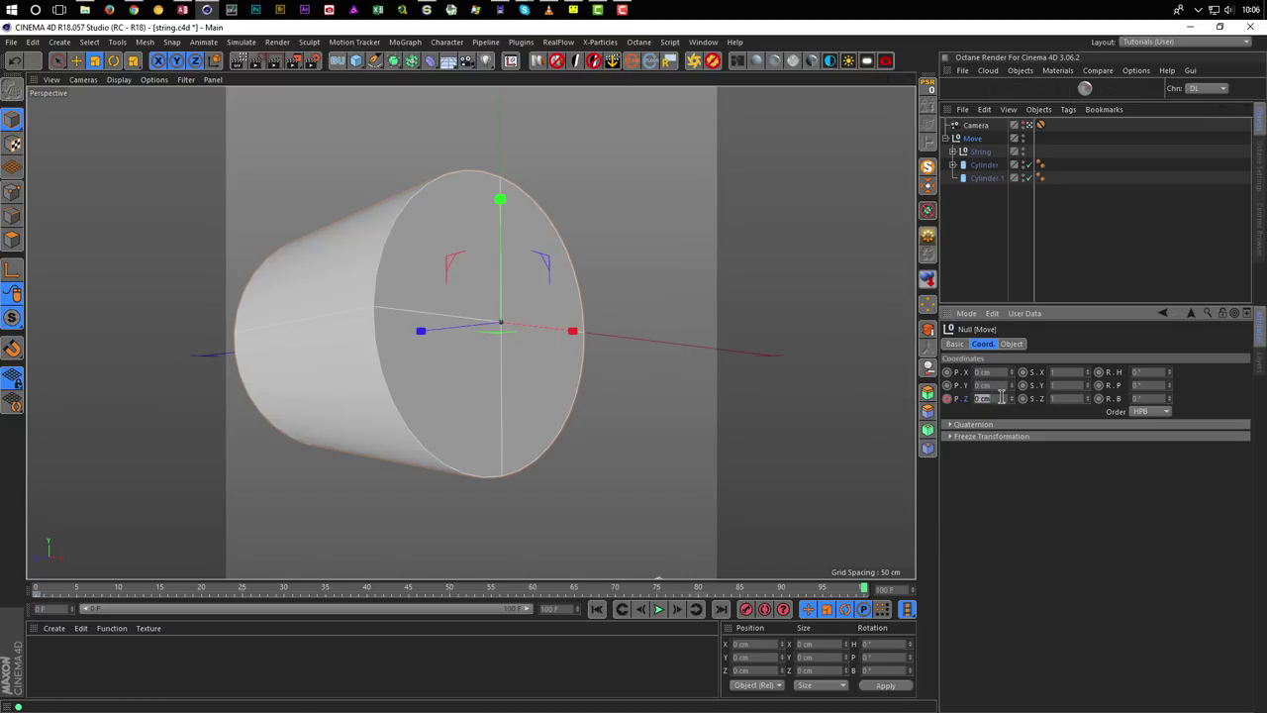
key(Return)
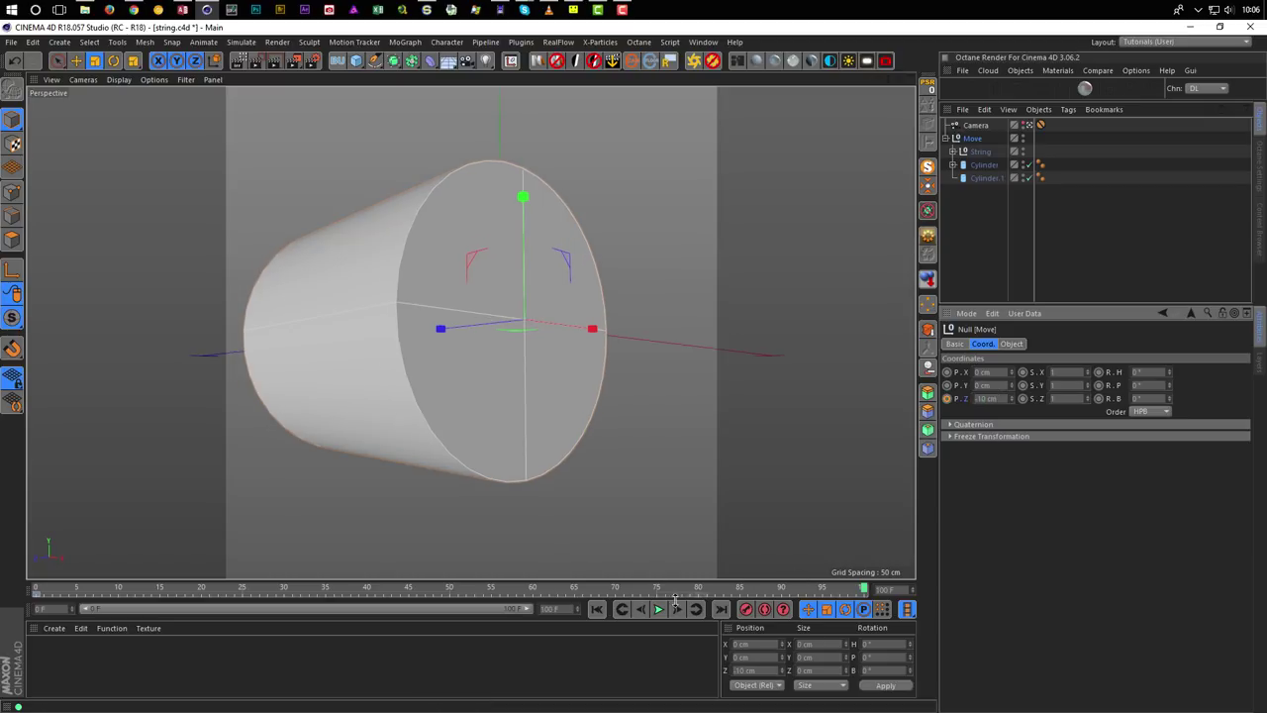
Play the animation from the start, stop it, and return to frame 0.
click(621, 614)
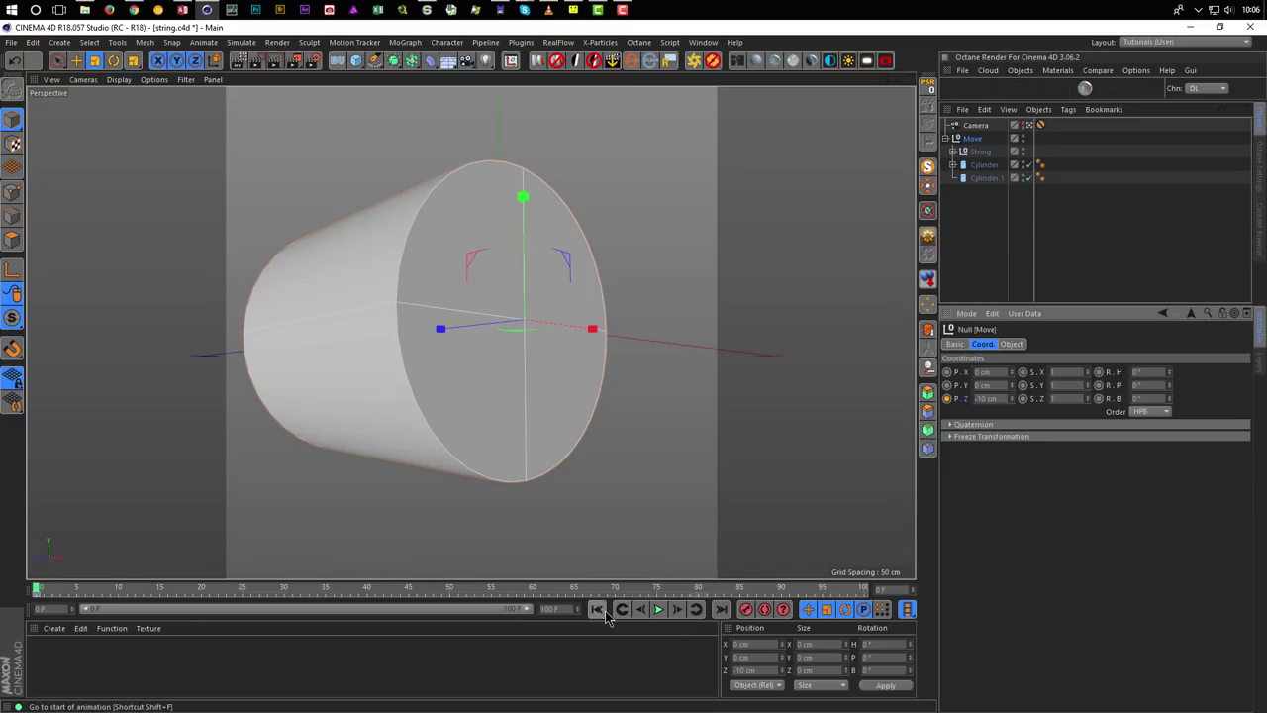
click(659, 612)
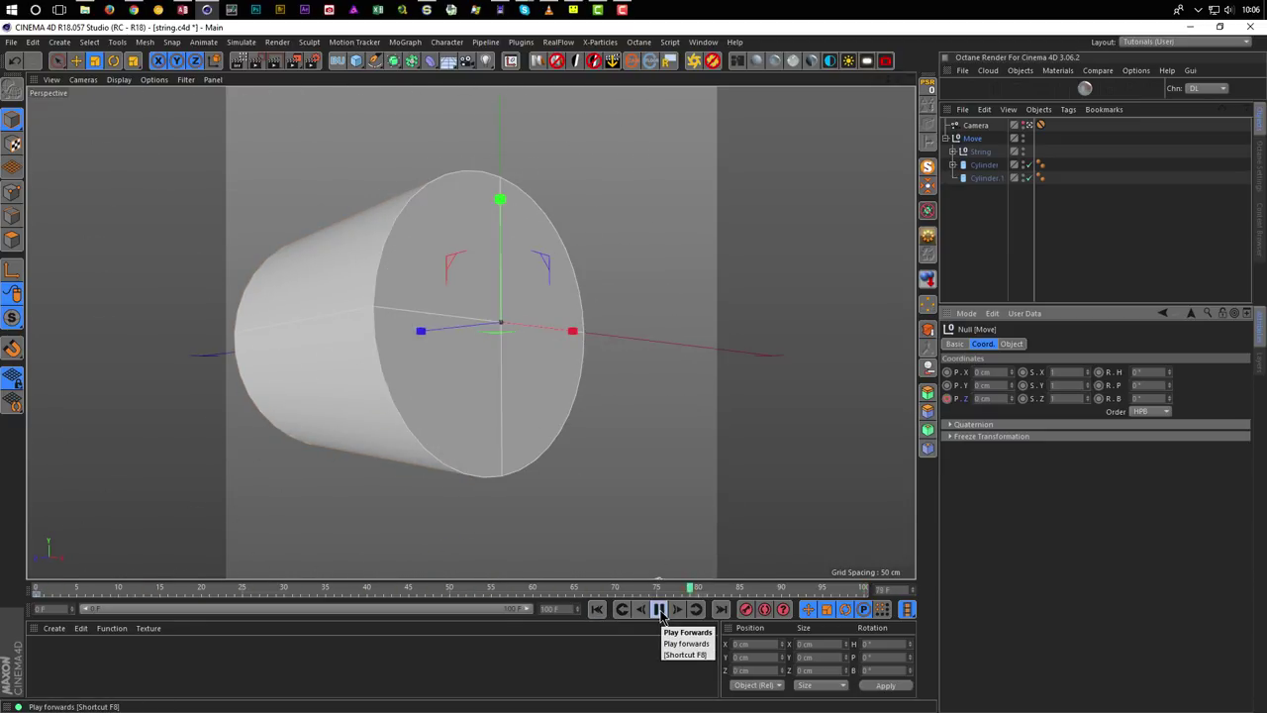
click(659, 611)
click(598, 610)
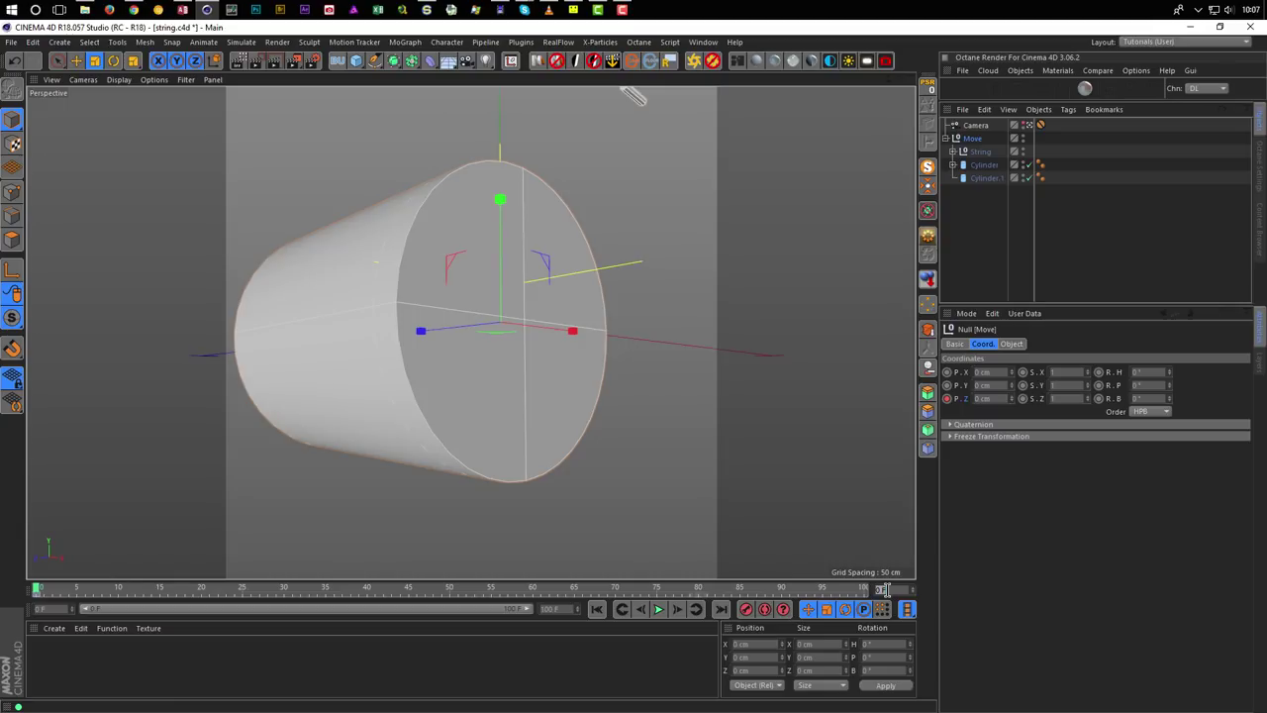
Keyframe the Move null's Z at -10 cm on the last frame, then replay from frame 0.
click(882, 589)
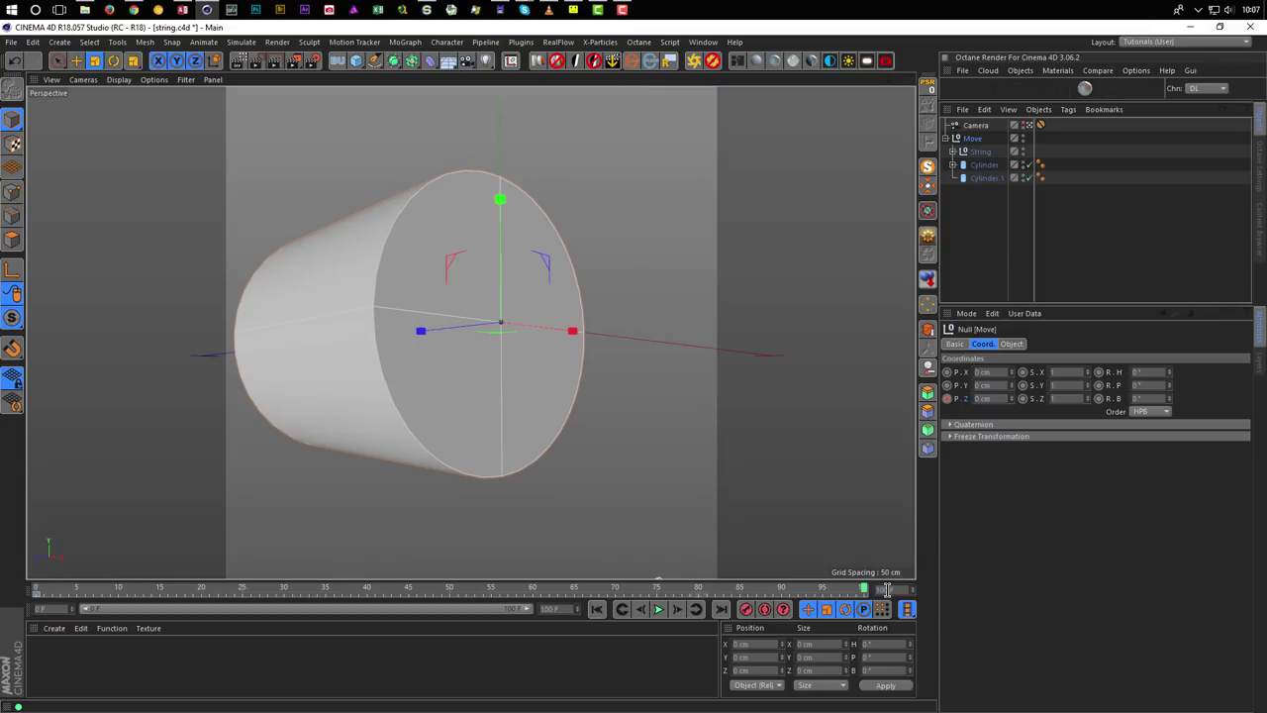
click(993, 397)
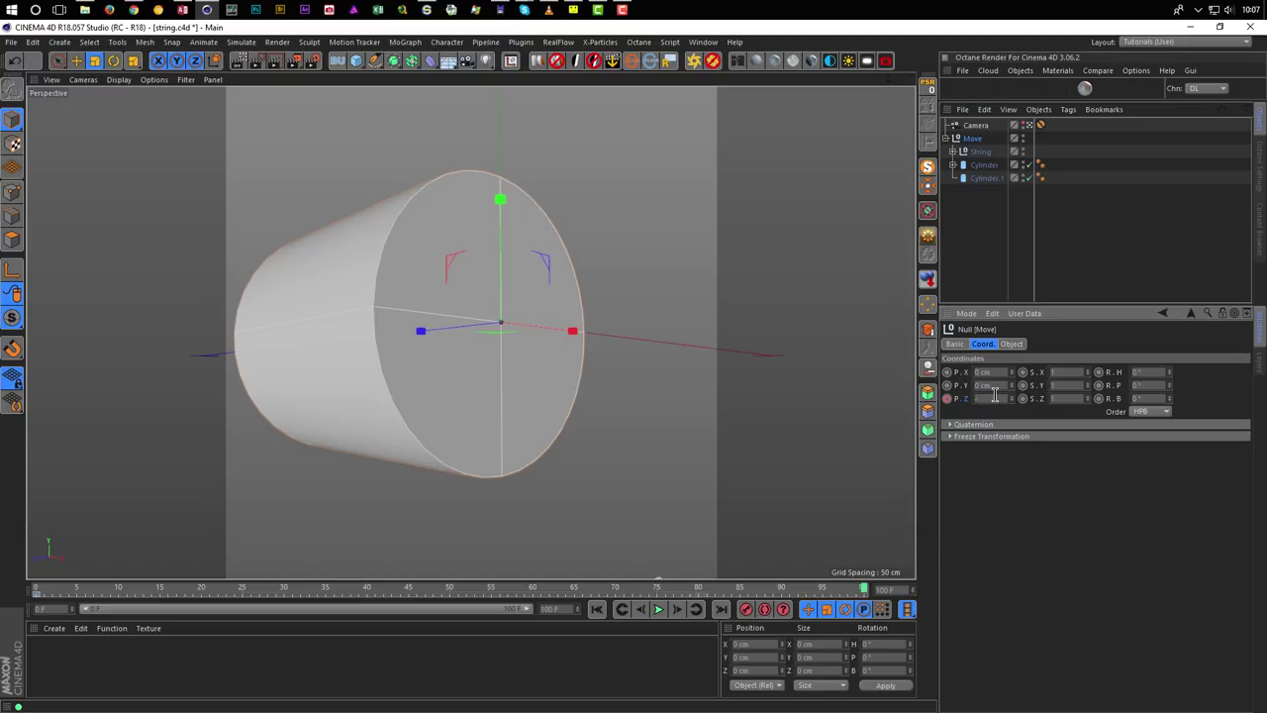
text(-10)
key(Return)
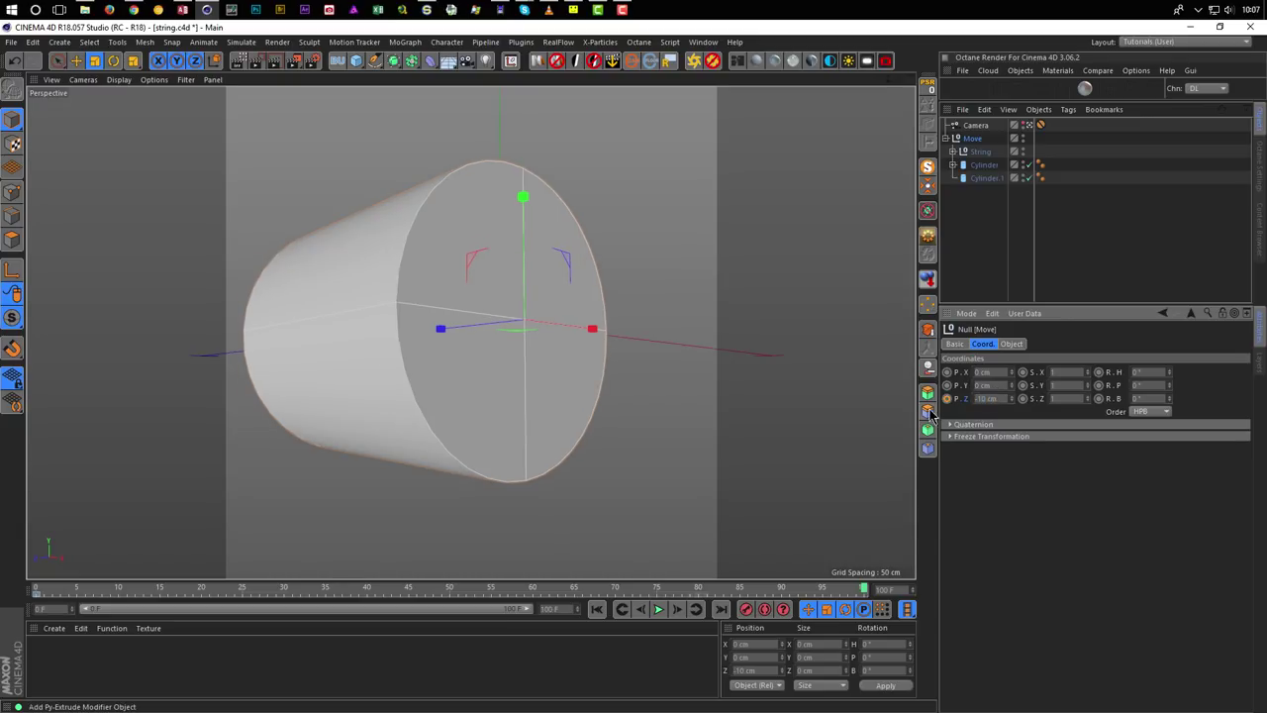
click(946, 399)
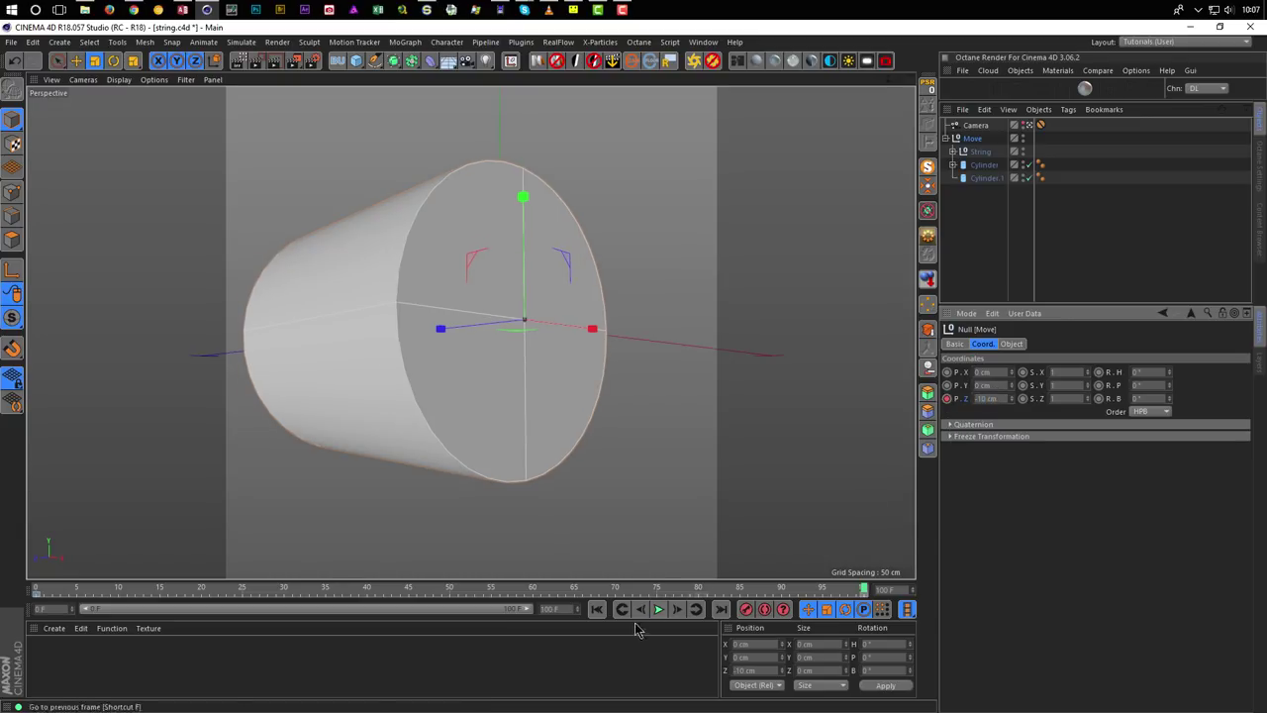
click(596, 608)
click(658, 608)
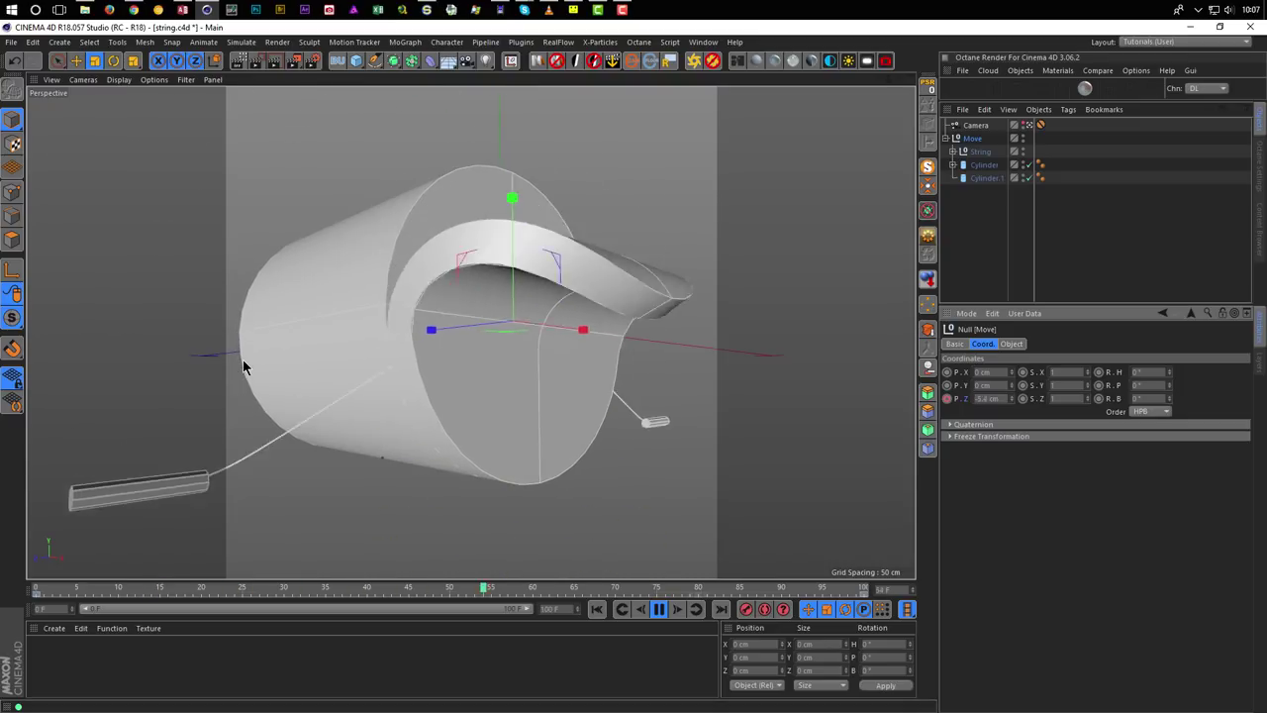
Check the yellow-rimmed reference render in VLC, minimise it, then pause and rewind Cinema 4D.
click(550, 10)
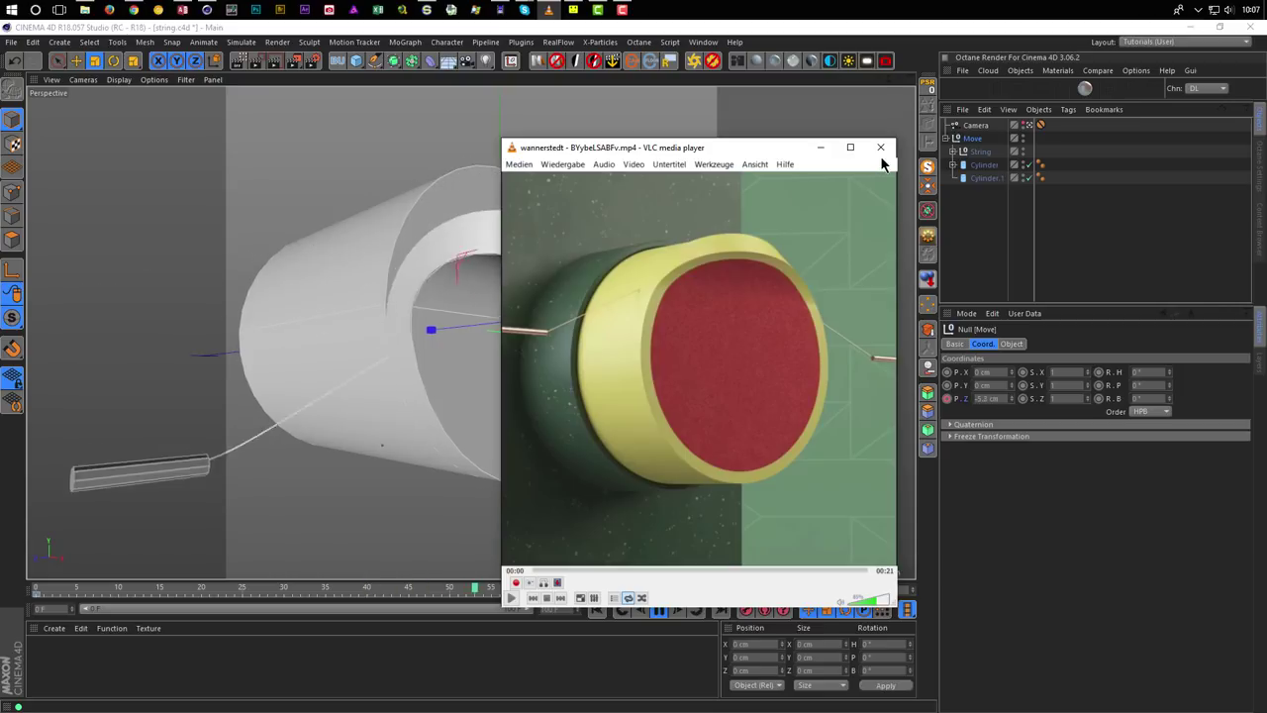
click(821, 147)
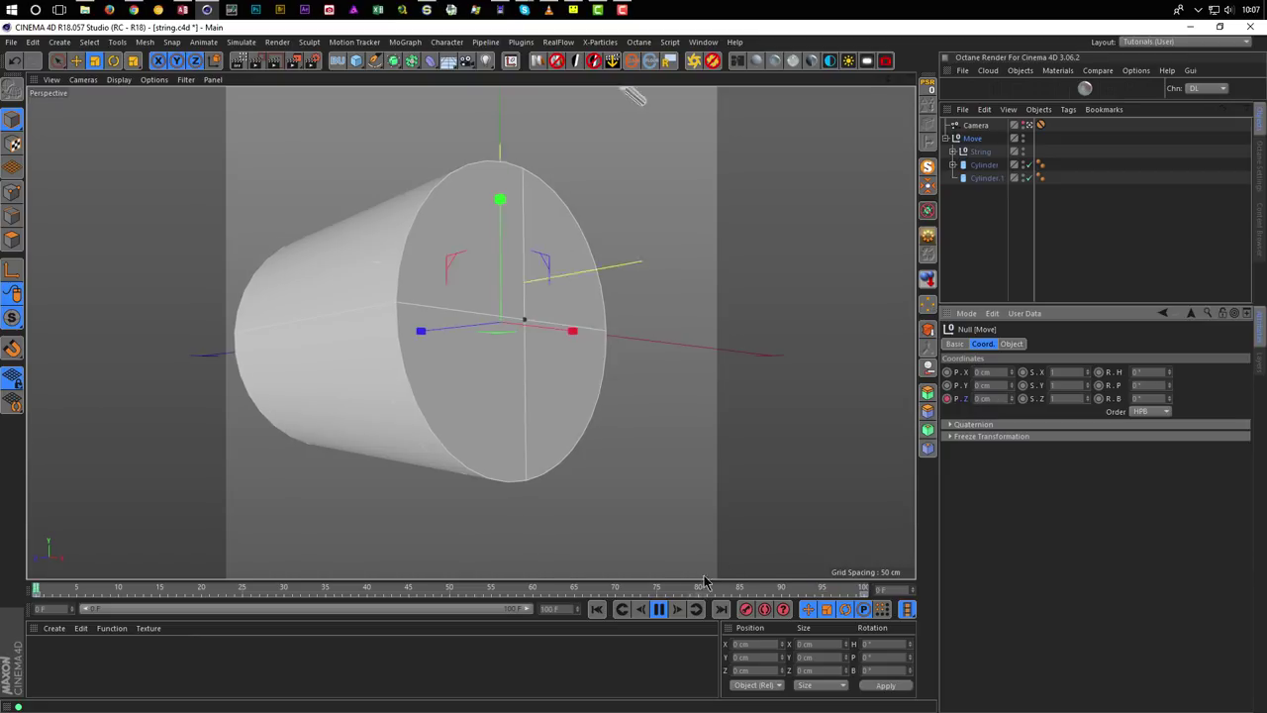
click(658, 609)
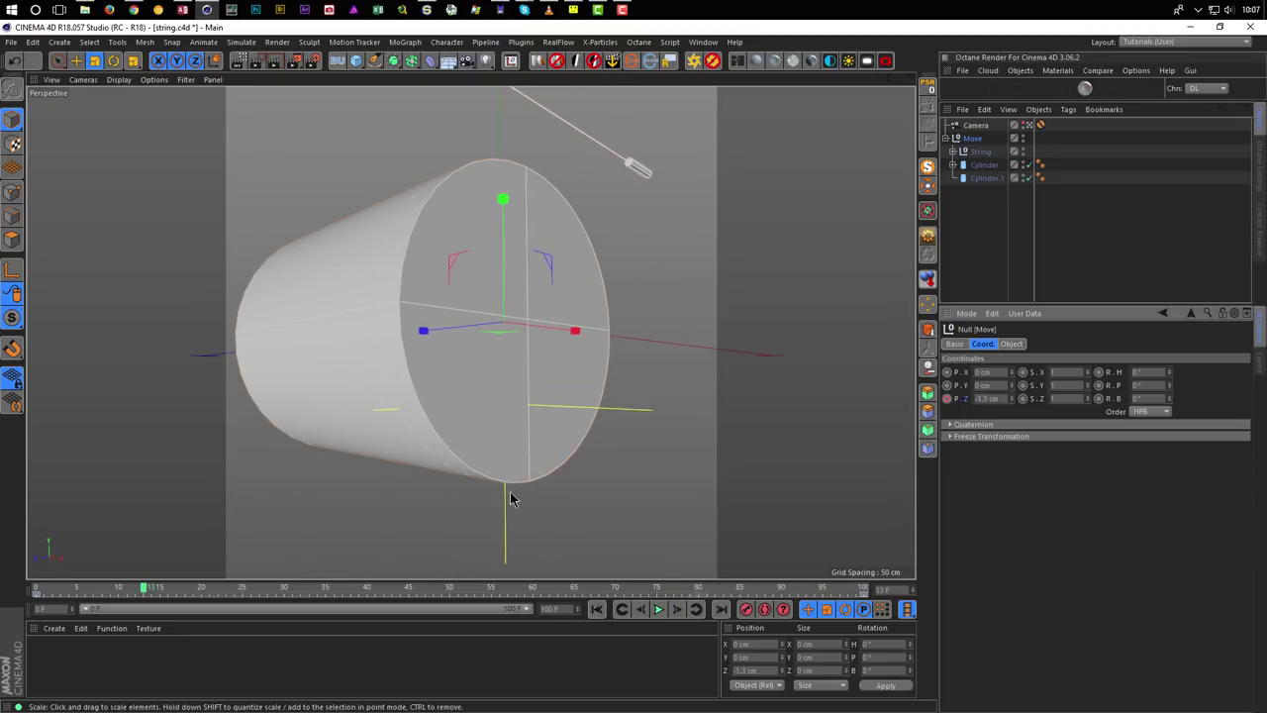
click(598, 610)
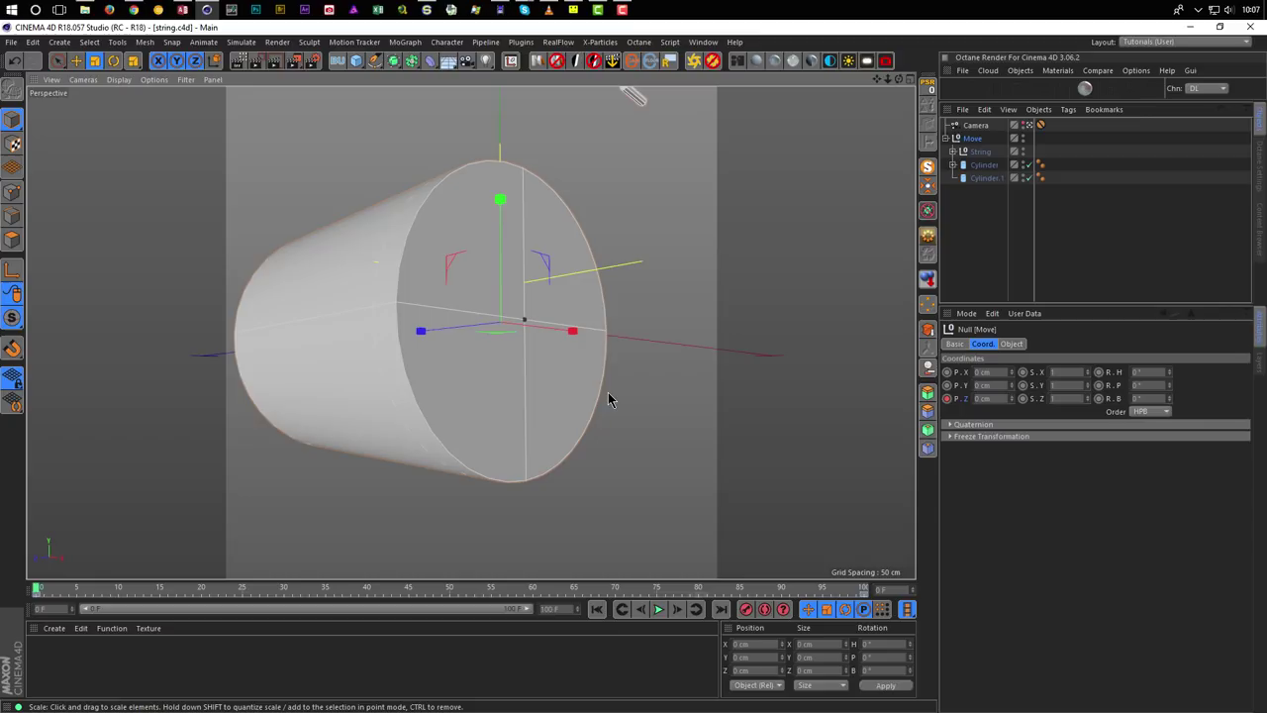
Add a Plane oriented to +Z and push it back along Z behind the cylinder.
click(357, 61)
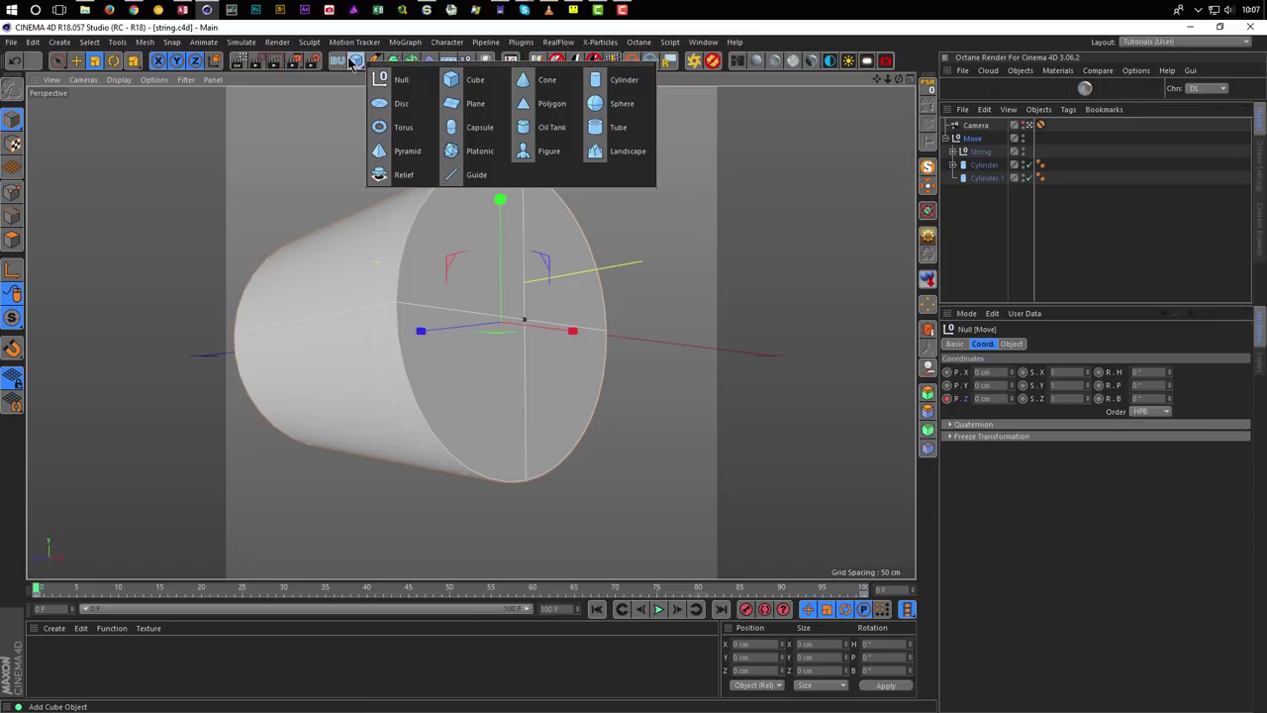
click(471, 103)
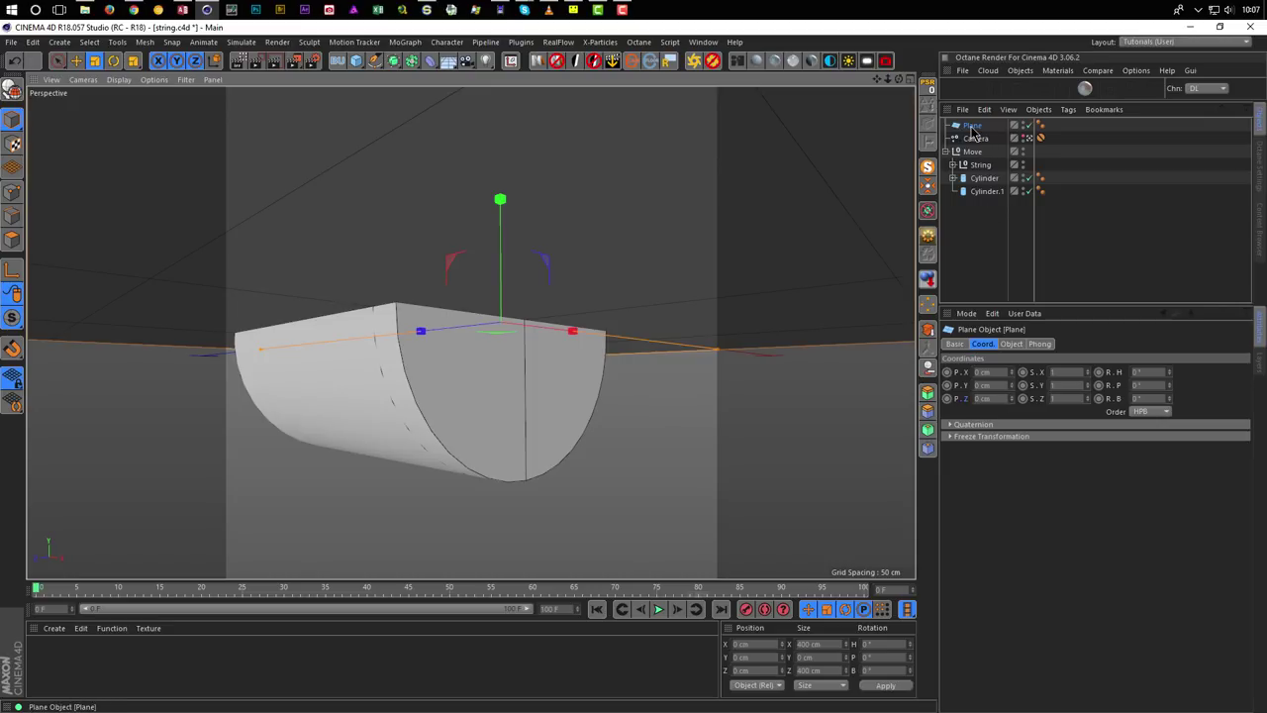
click(1010, 343)
click(1033, 425)
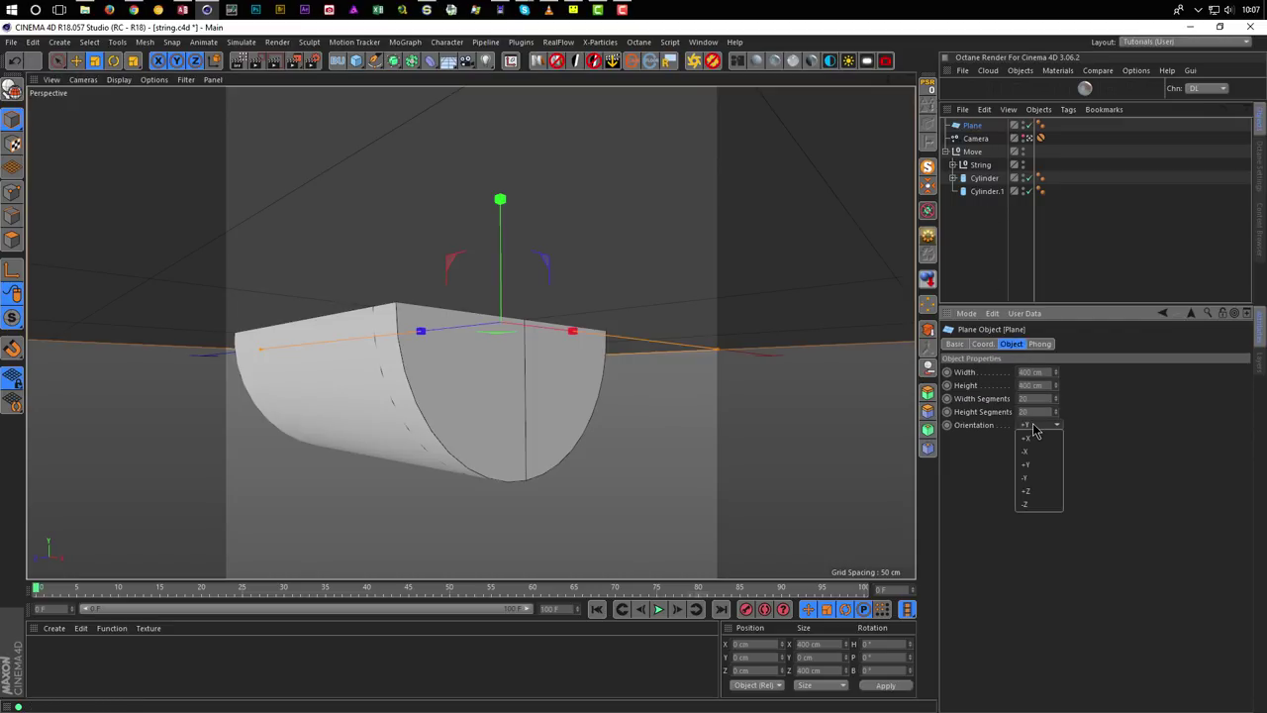
click(1036, 491)
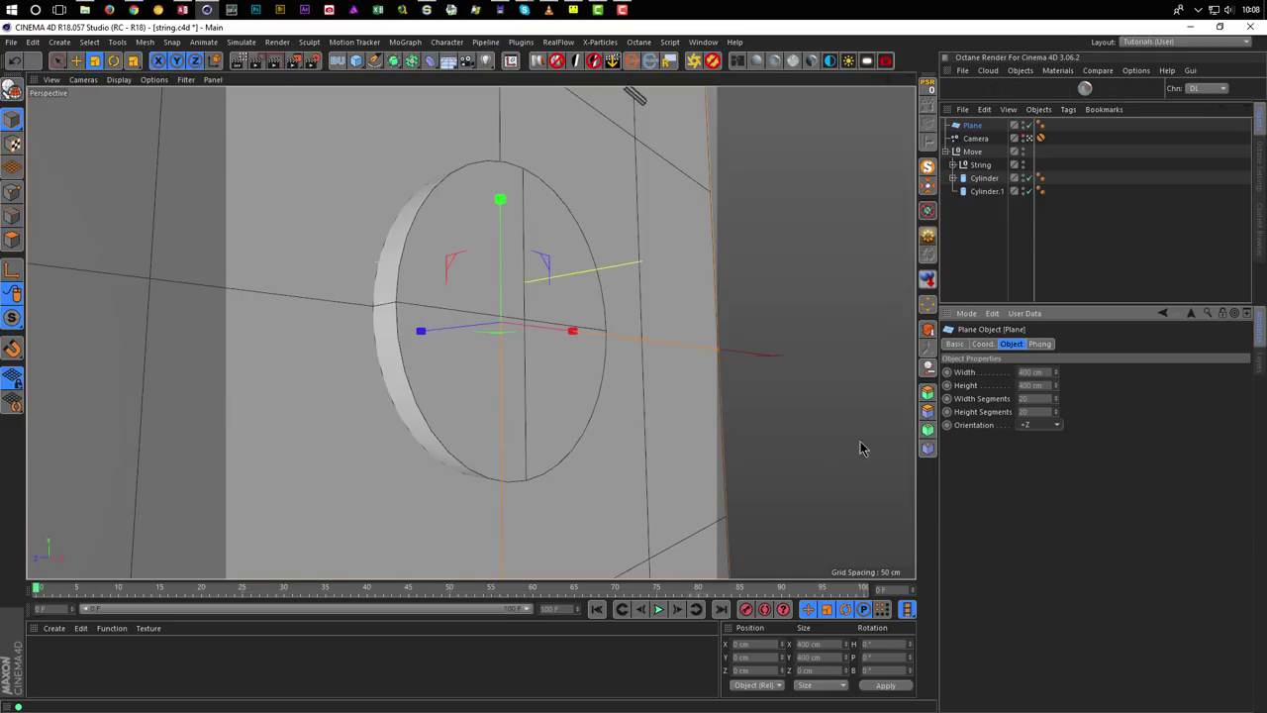
key(e)
drag(432, 330, 312, 349)
Maximize the front view, frame the plane and cylinder, and show their mesh lines.
key(F5)
middle_click(550, 457)
scroll(548, 446, down, 3)
alt+middle_drag(481, 439, 443, 293)
scroll(454, 343, down, 1)
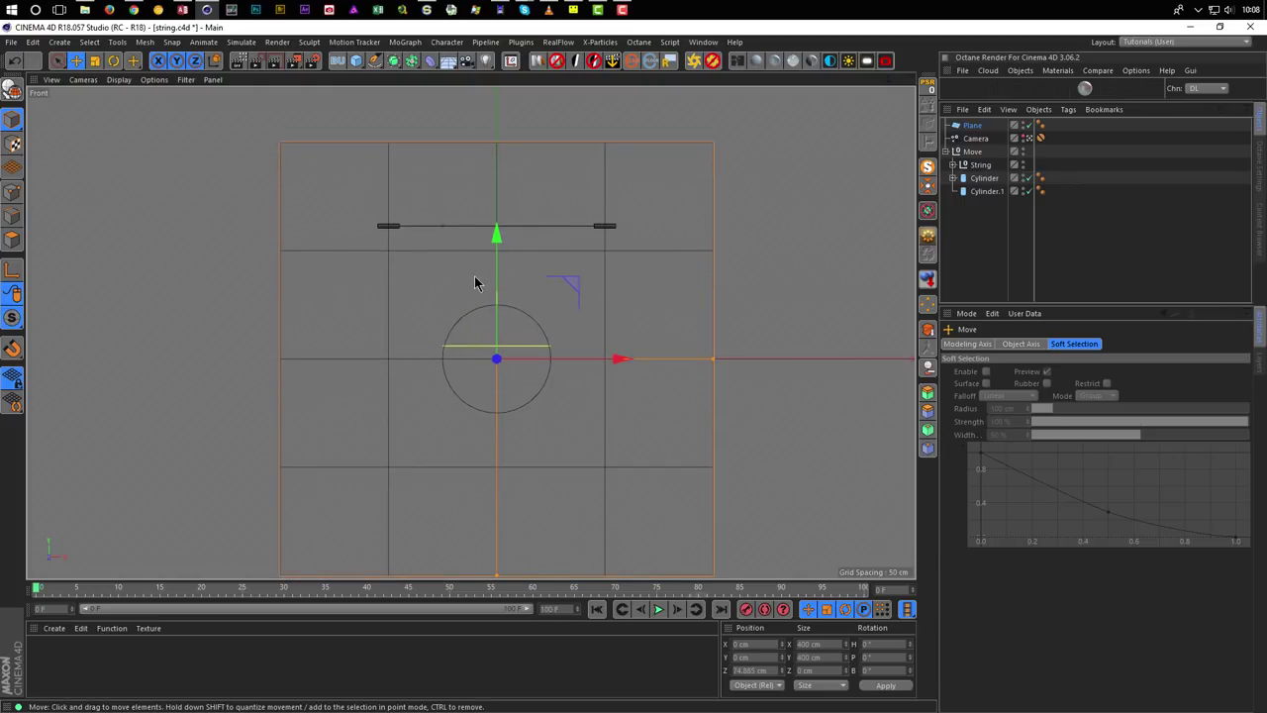
key(n)
key(h)
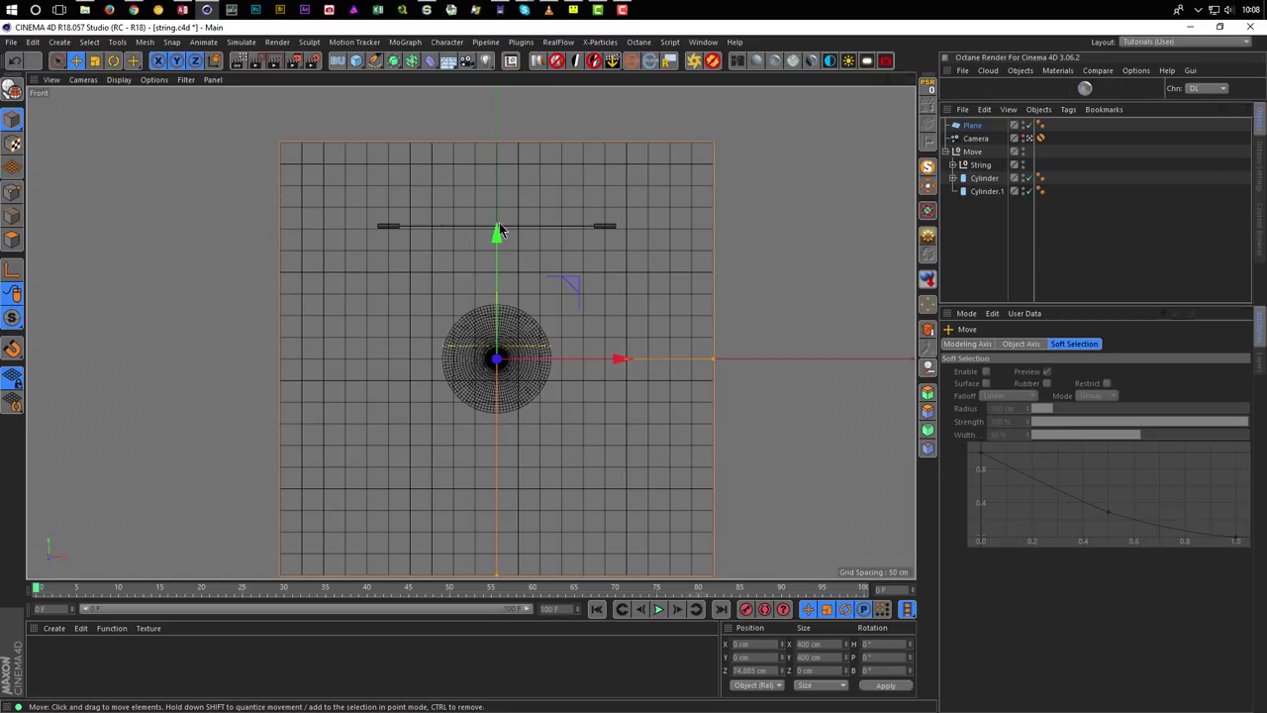
Set the plane's Width and Height Segments to 6.
click(972, 127)
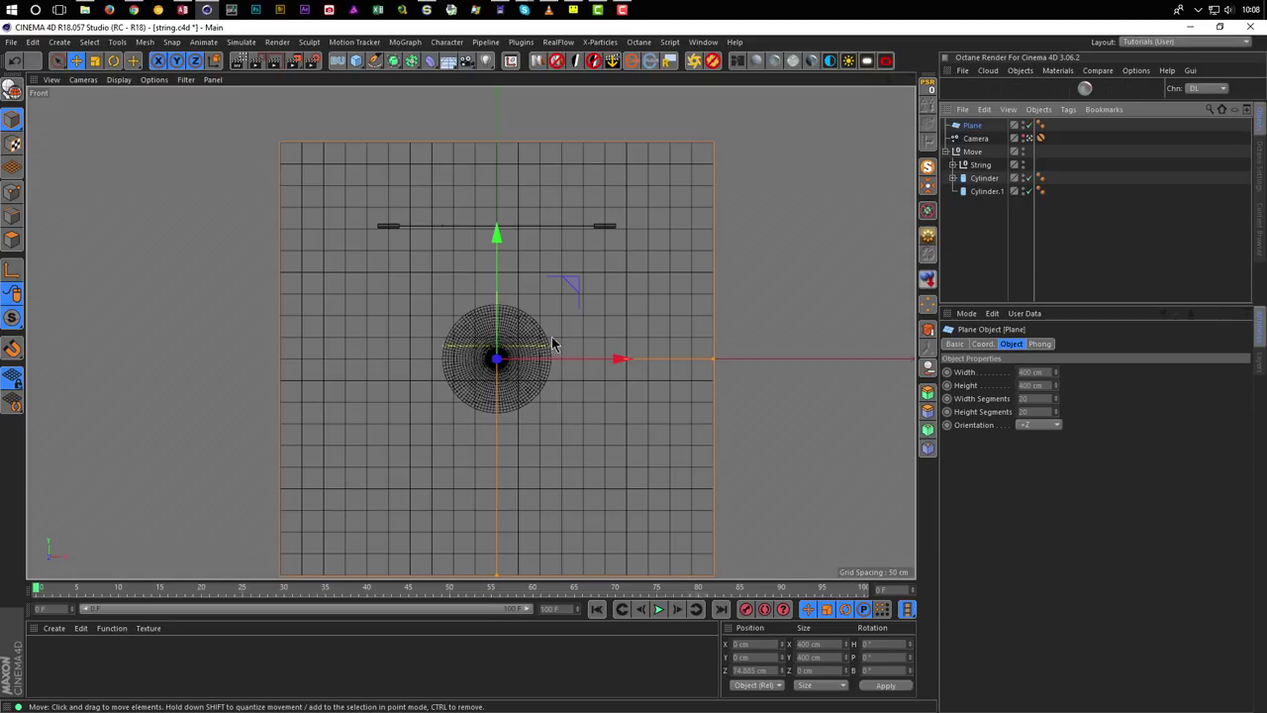
double_click(1025, 398)
text(6)
key(Tab)
text(6)
key(Return)
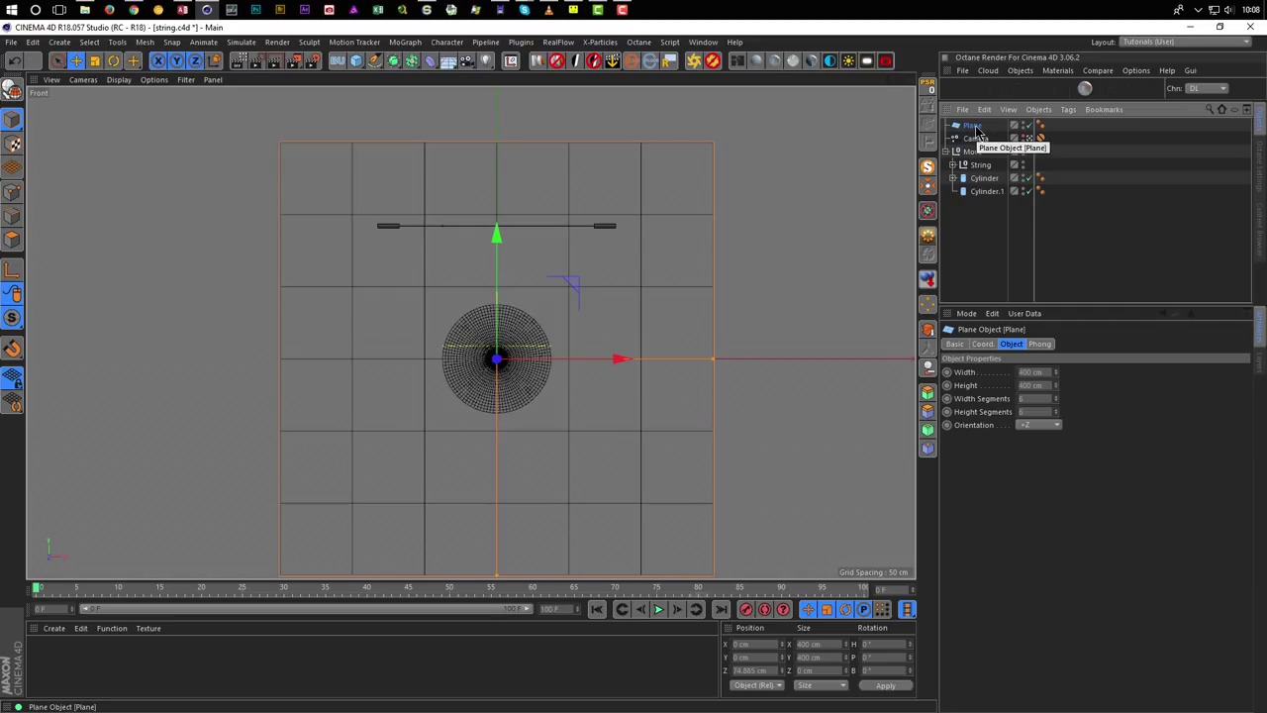
Make the plane editable and select the ring of eight points around its centre.
key(c)
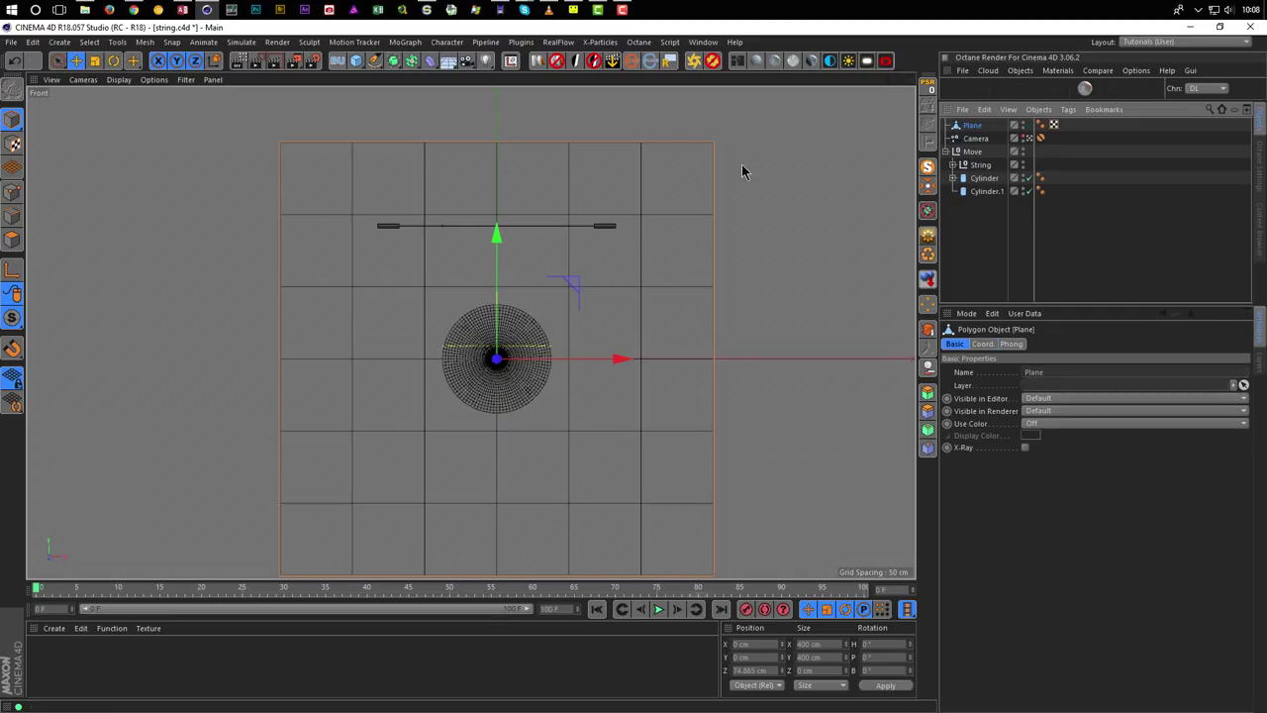
click(13, 193)
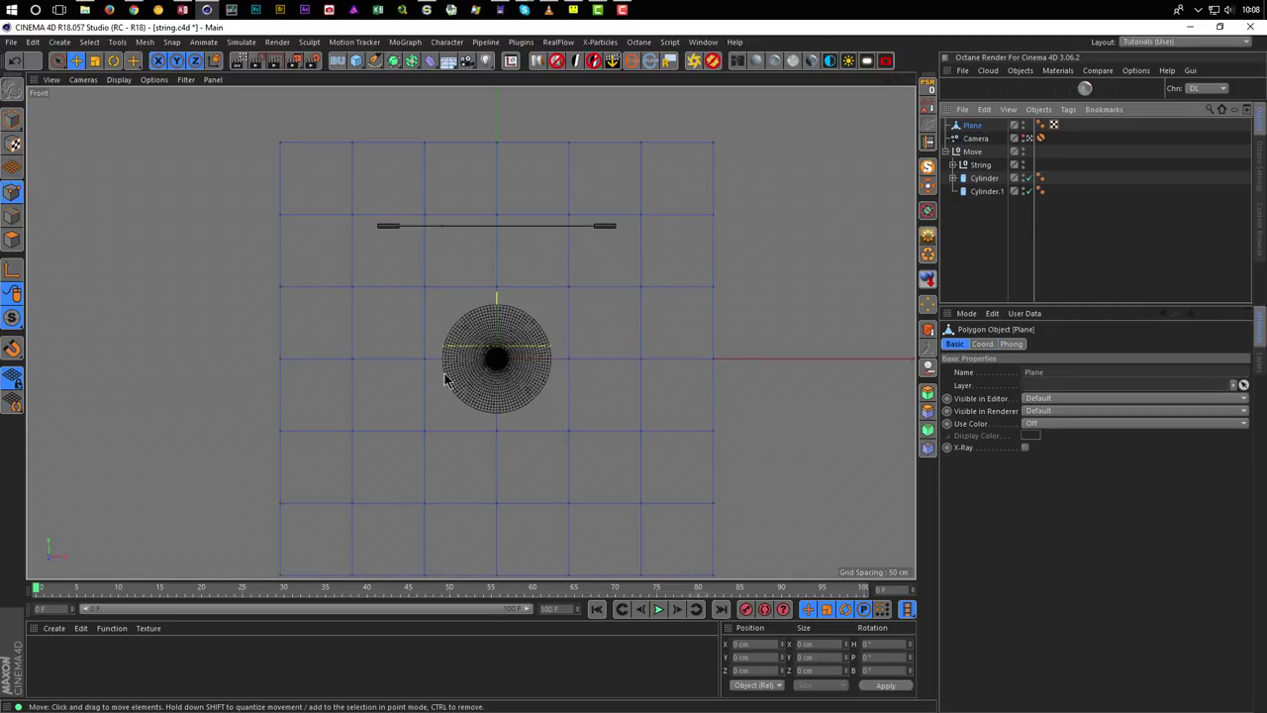
key(9)
click(496, 359)
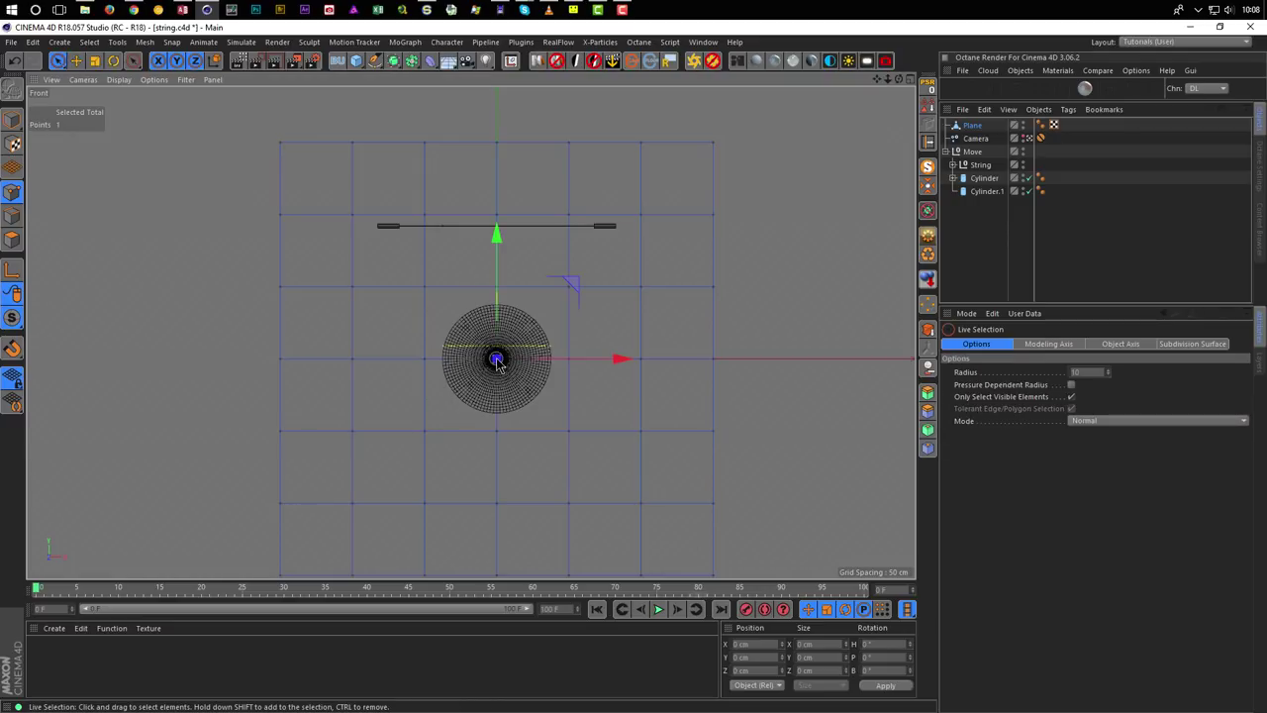
click(881, 388)
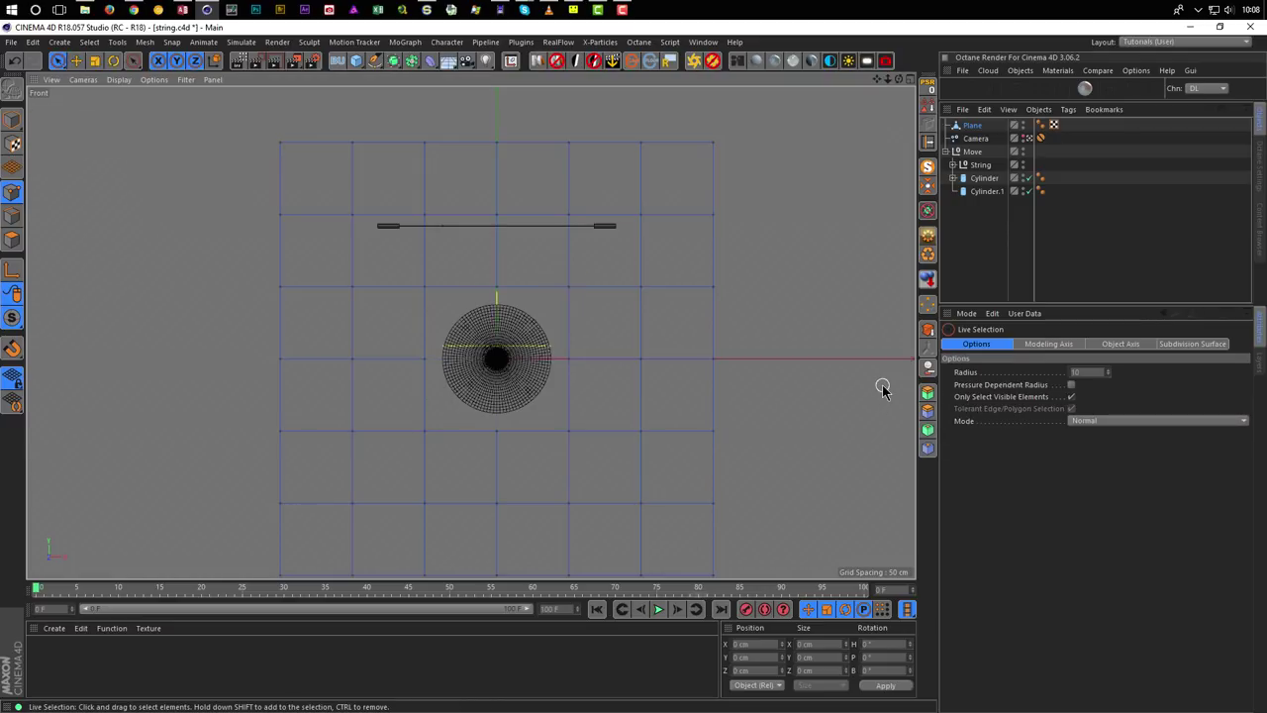
click(424, 287)
mouse_move(450, 289)
shift+mouse_down()
mouse_move(568, 291)
mouse_move(570, 438)
mouse_move(461, 433)
mouse_move(432, 379)
mouse_move(450, 396)
shift+mouse_up()
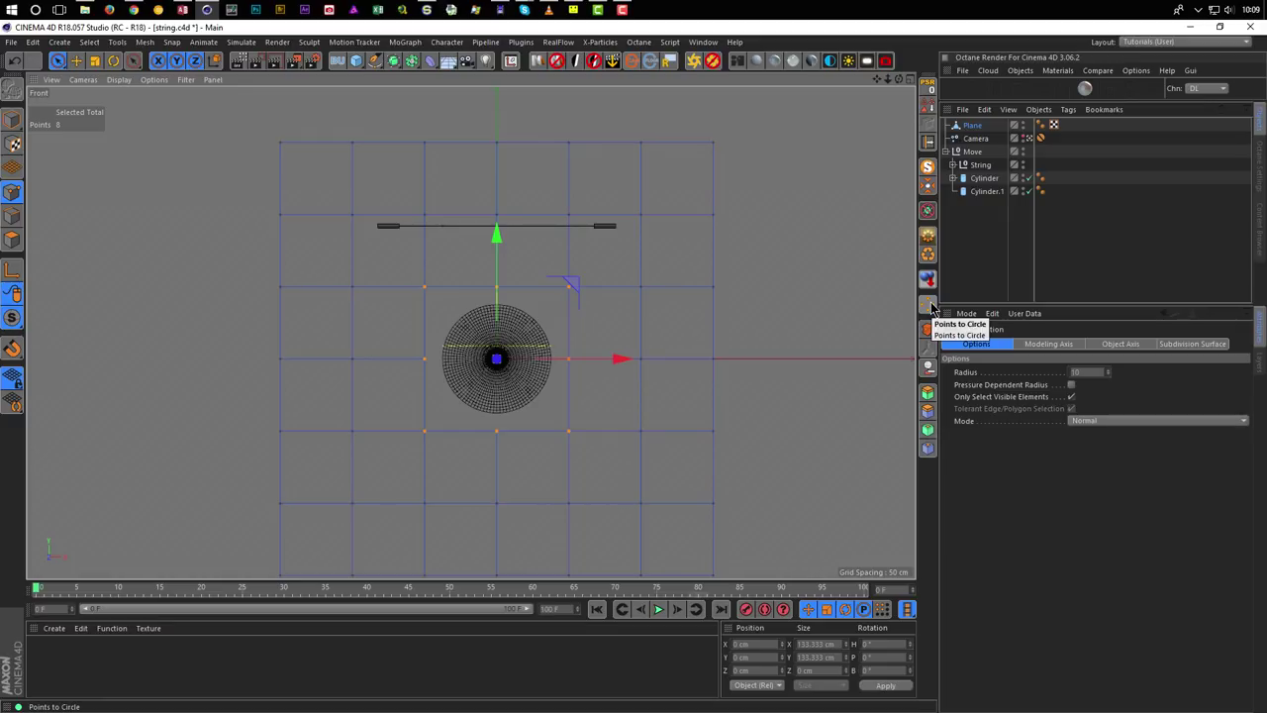
Arrange the selected points into a circle and scale it to about 122 cm around the cylinder.
click(1029, 179)
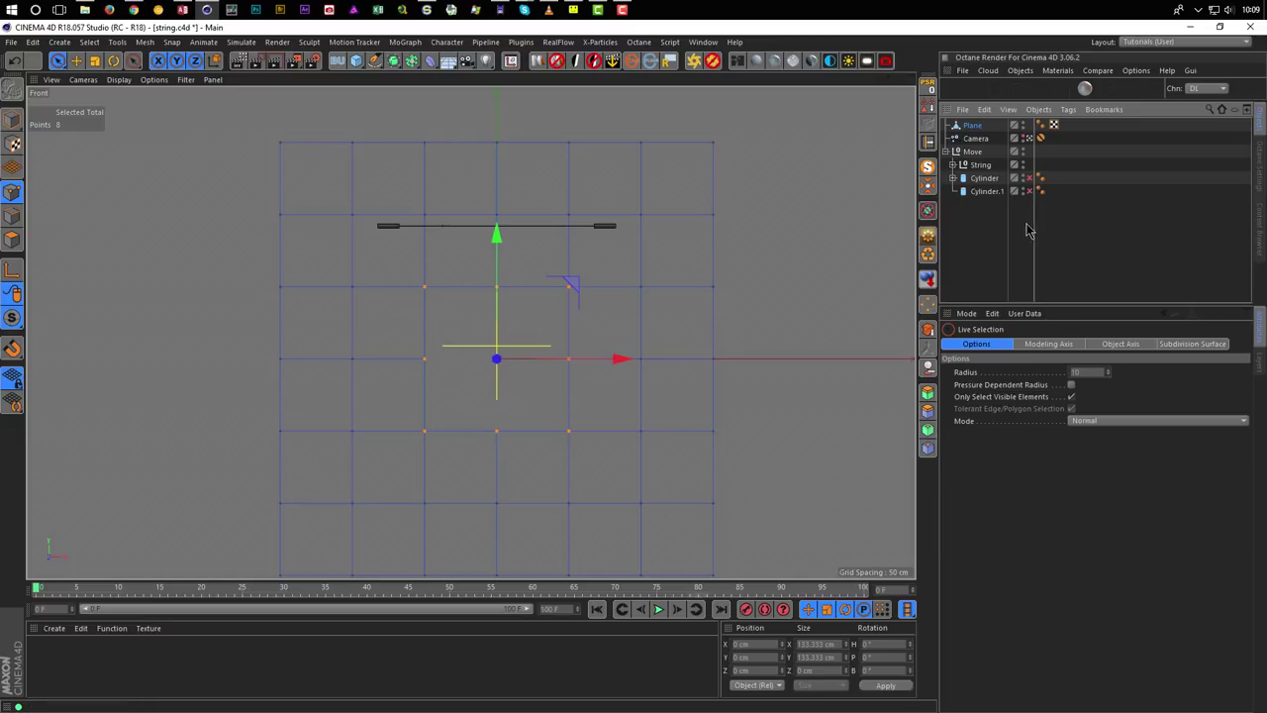
click(928, 304)
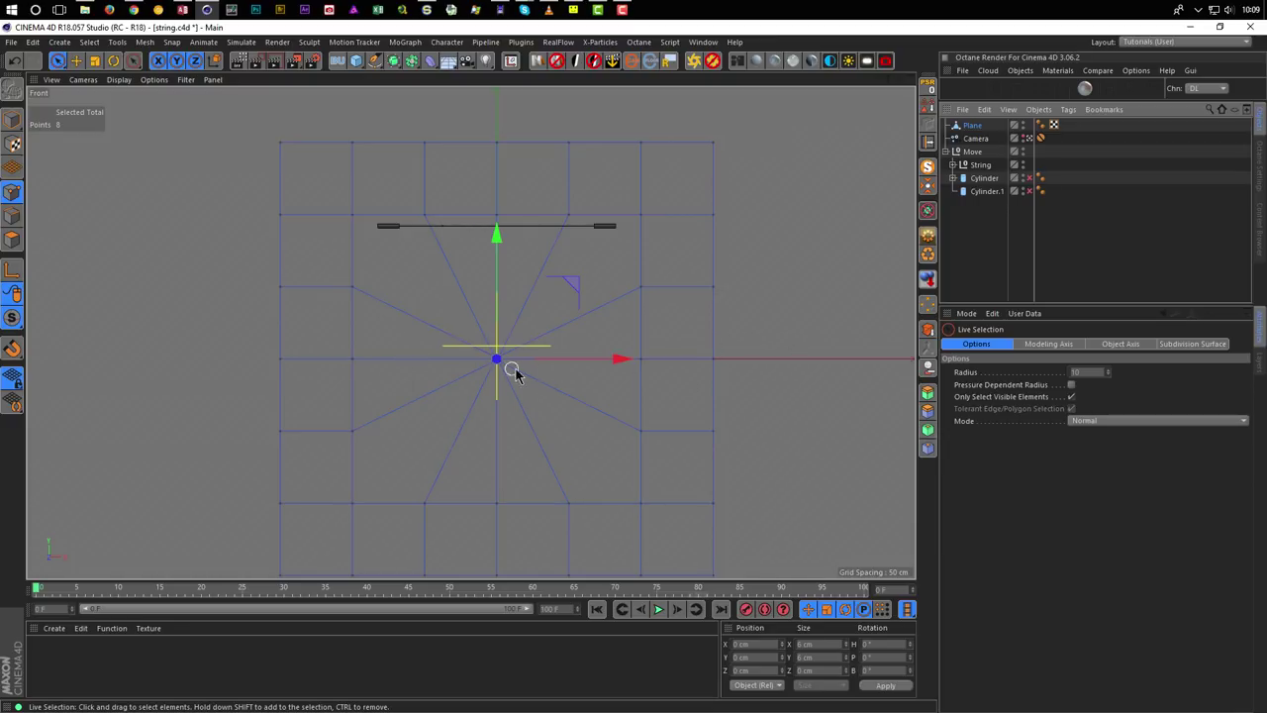
key(t)
drag(723, 382, 920, 382)
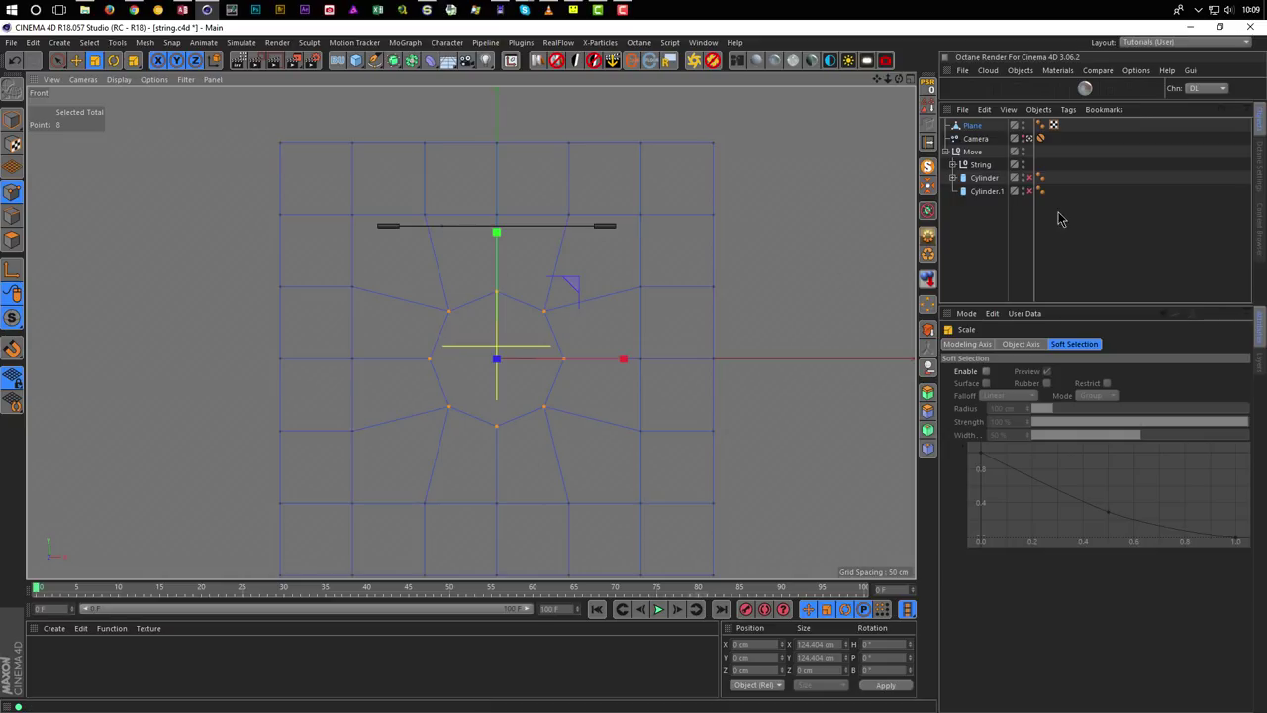
click(1028, 180)
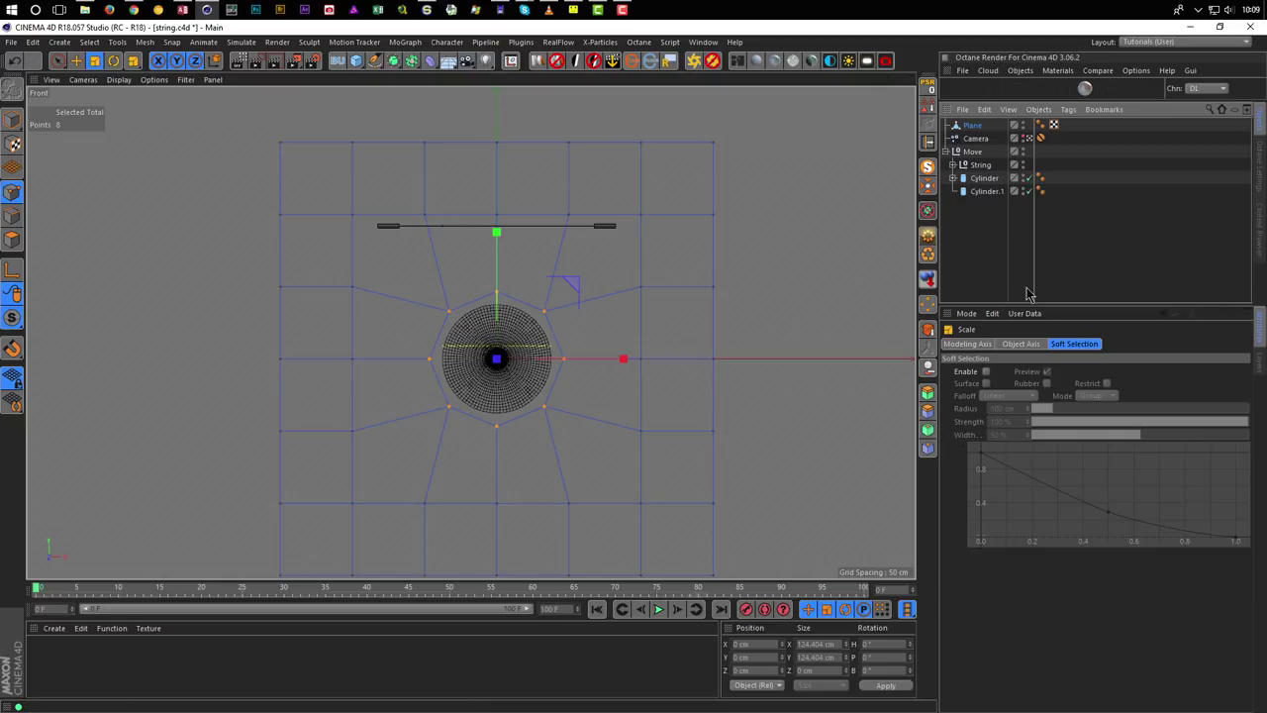
mouse_move(819, 420)
mouse_down()
mouse_move(779, 430)
mouse_move(808, 422)
mouse_up()
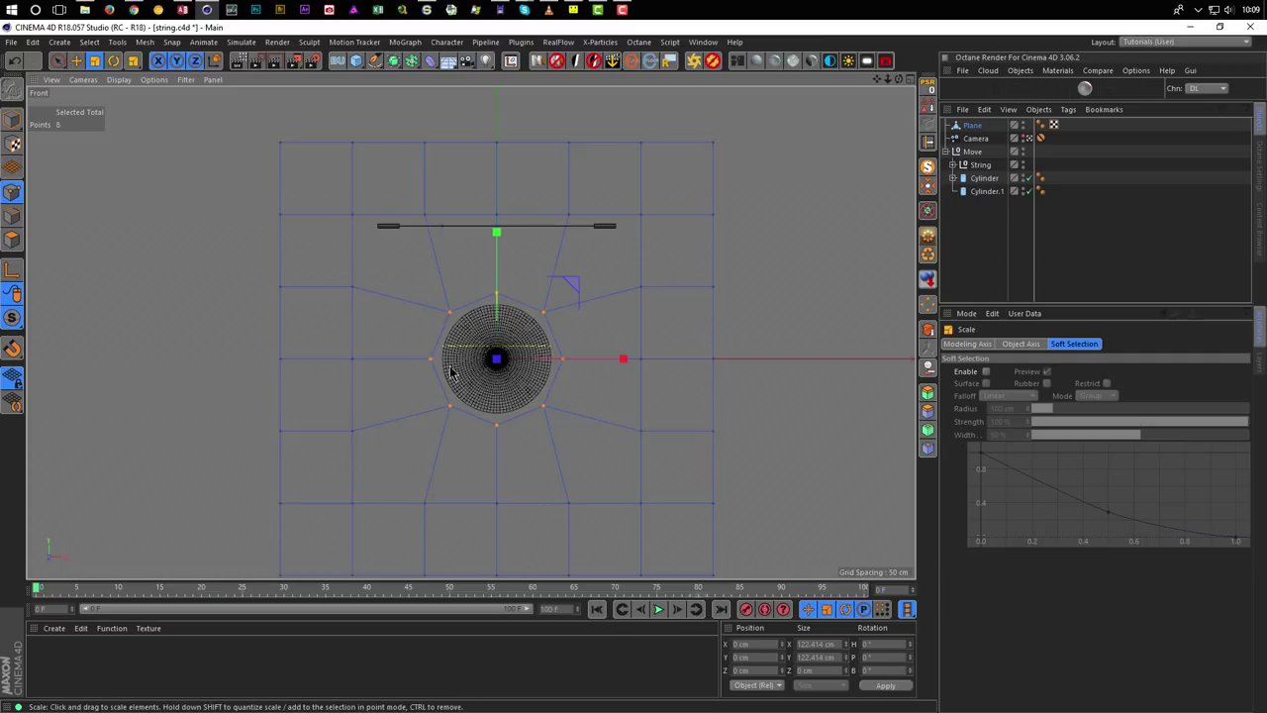
middle_click(782, 431)
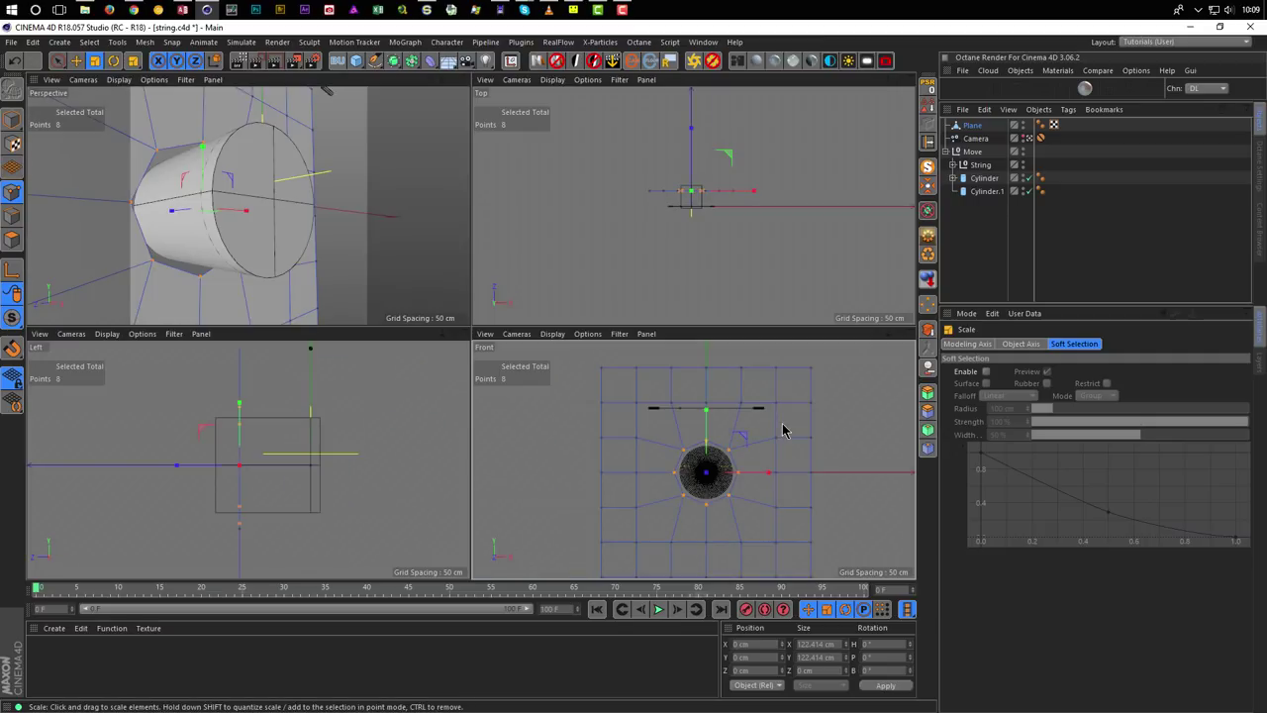
middle_click(291, 232)
middle_click(364, 296)
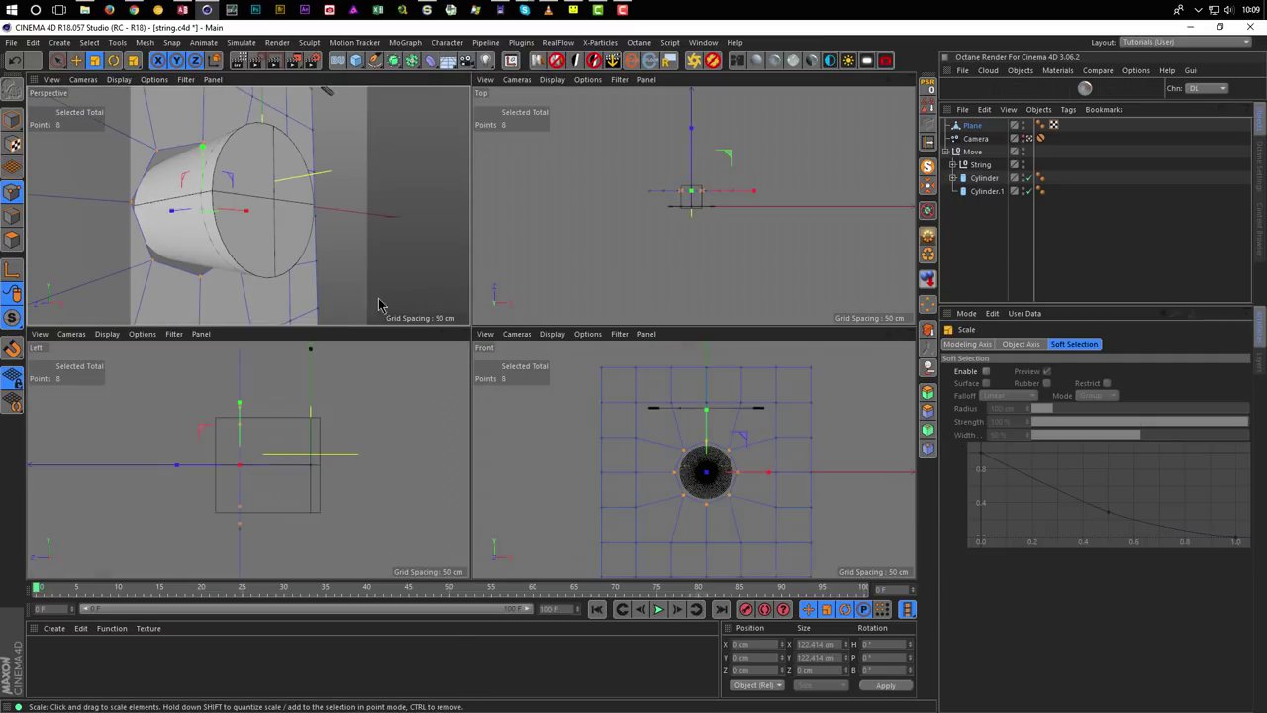
middle_click(569, 422)
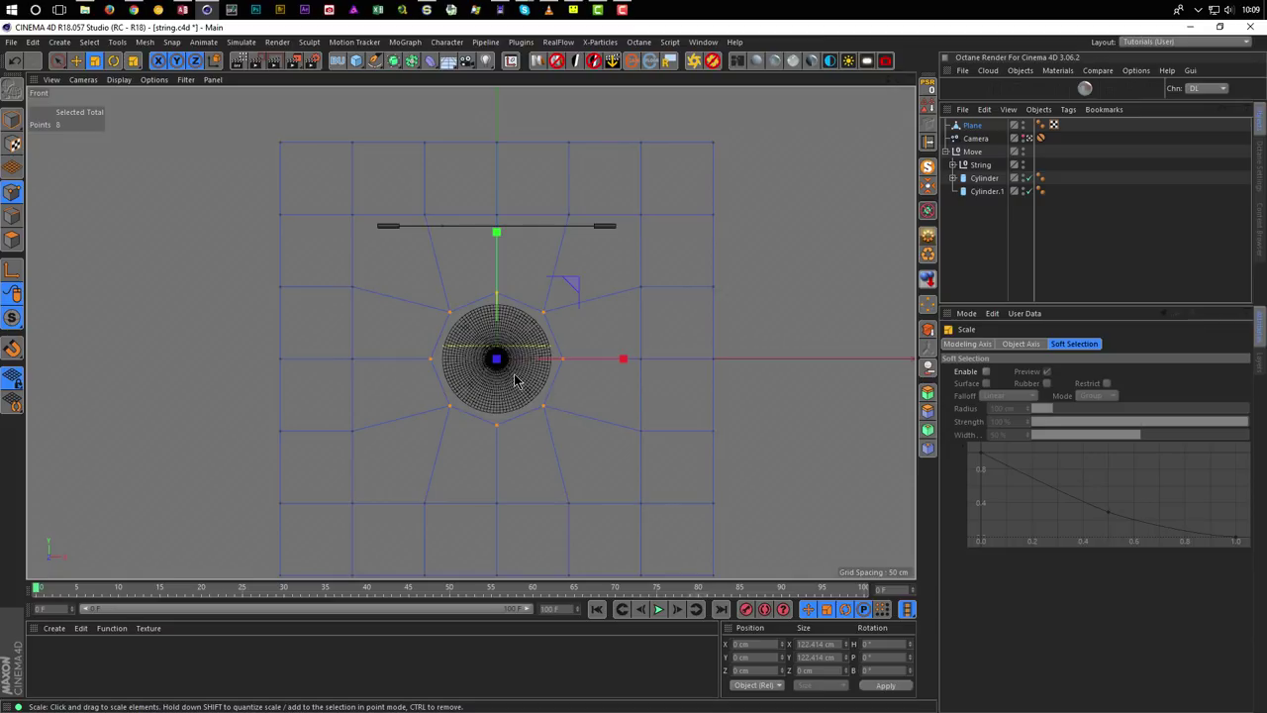
Loop-select the octagon edges around the cylinder and inspect them in the perspective view.
key(u)
key(l)
click(11, 216)
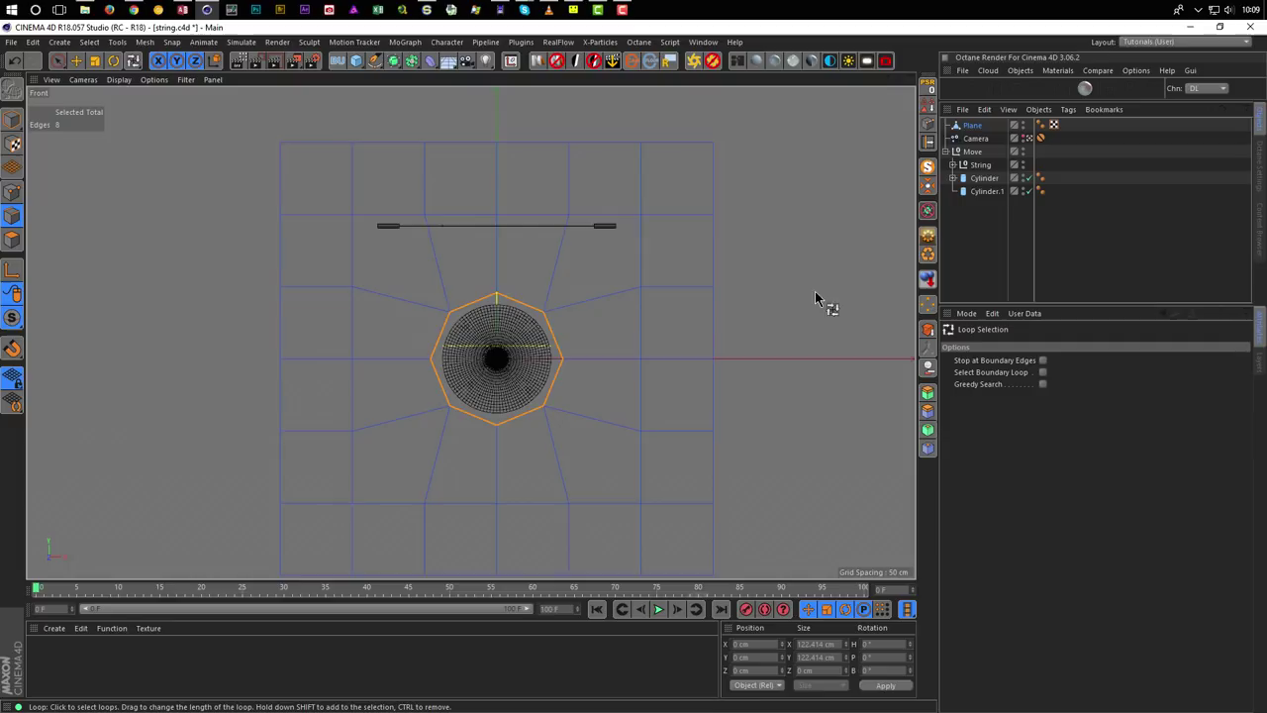
middle_click(588, 274)
middle_click(303, 261)
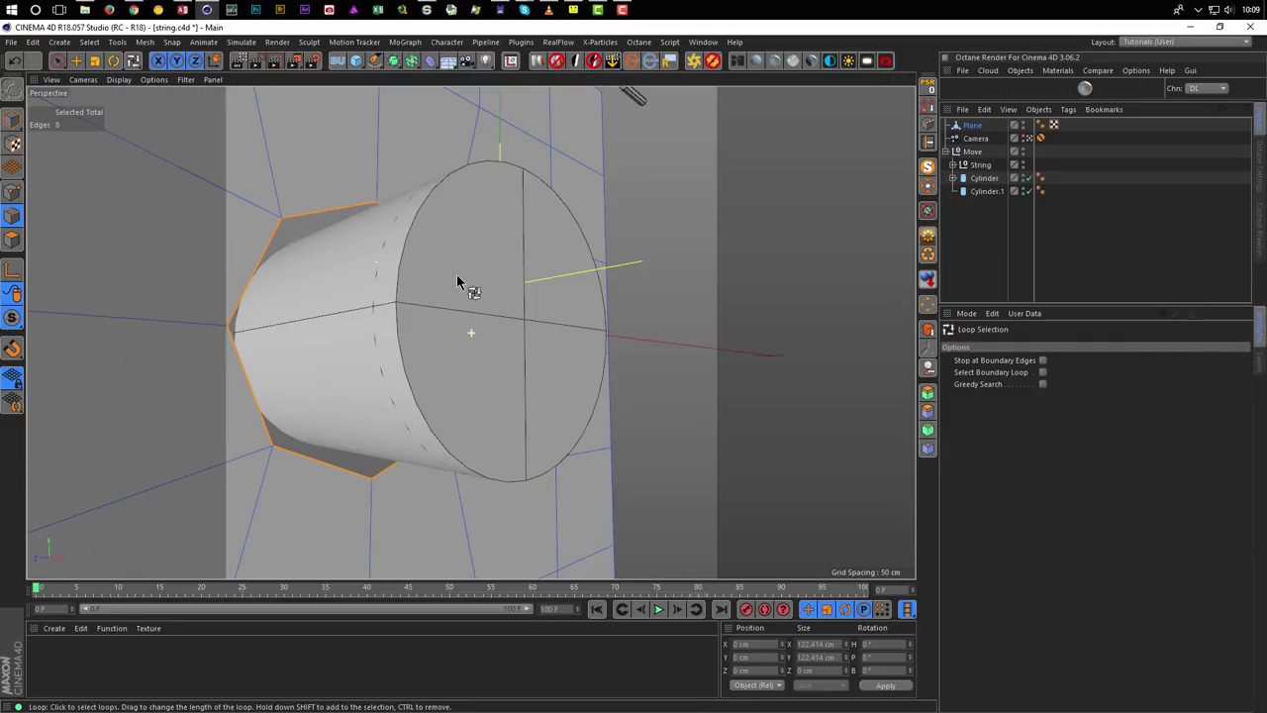
scroll(352, 394, down, 5)
alt+drag(351, 393, 439, 334)
scroll(472, 328, up, 5)
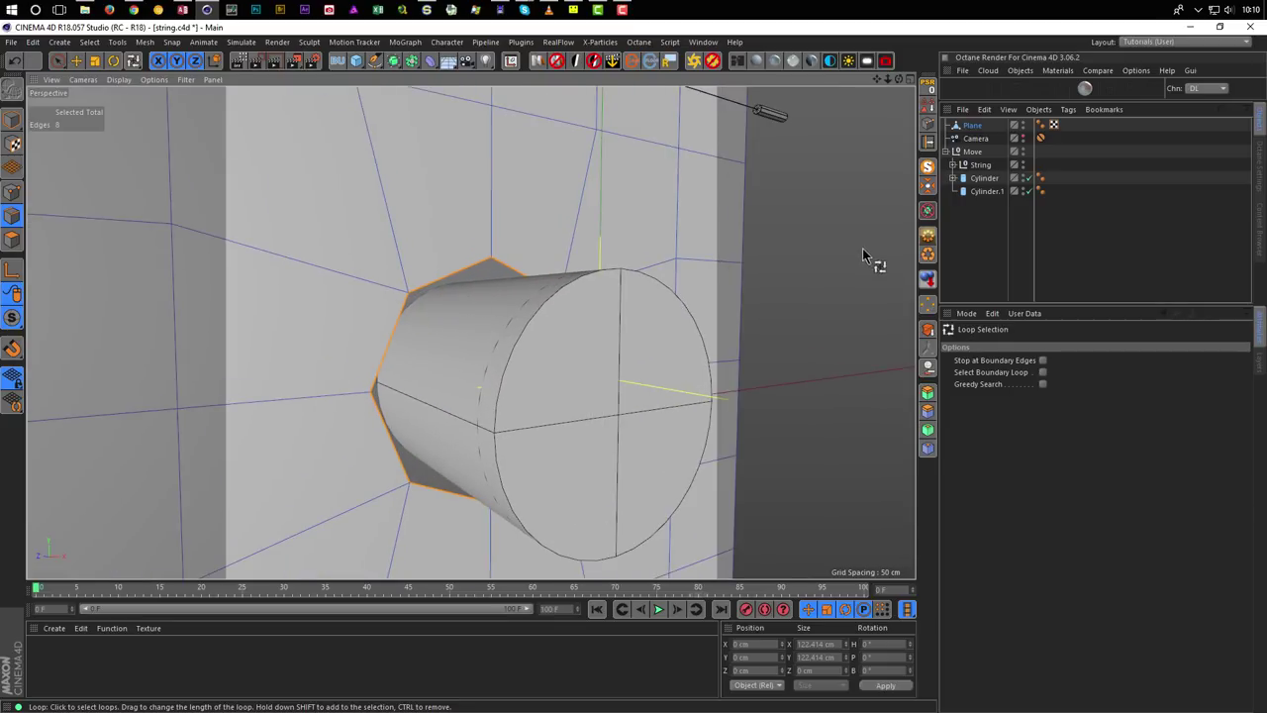
Scale-extrude the octagon edge loop inward toward the cylinder.
key(t)
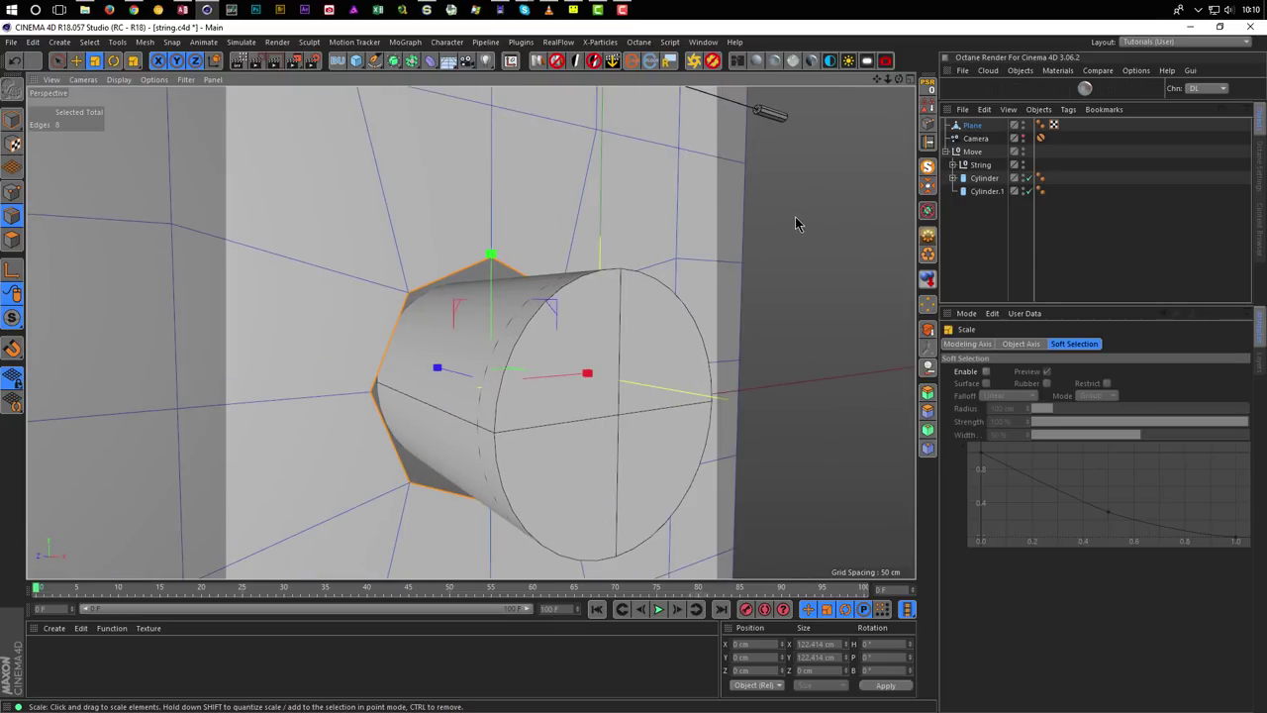
drag(814, 206, 804, 214)
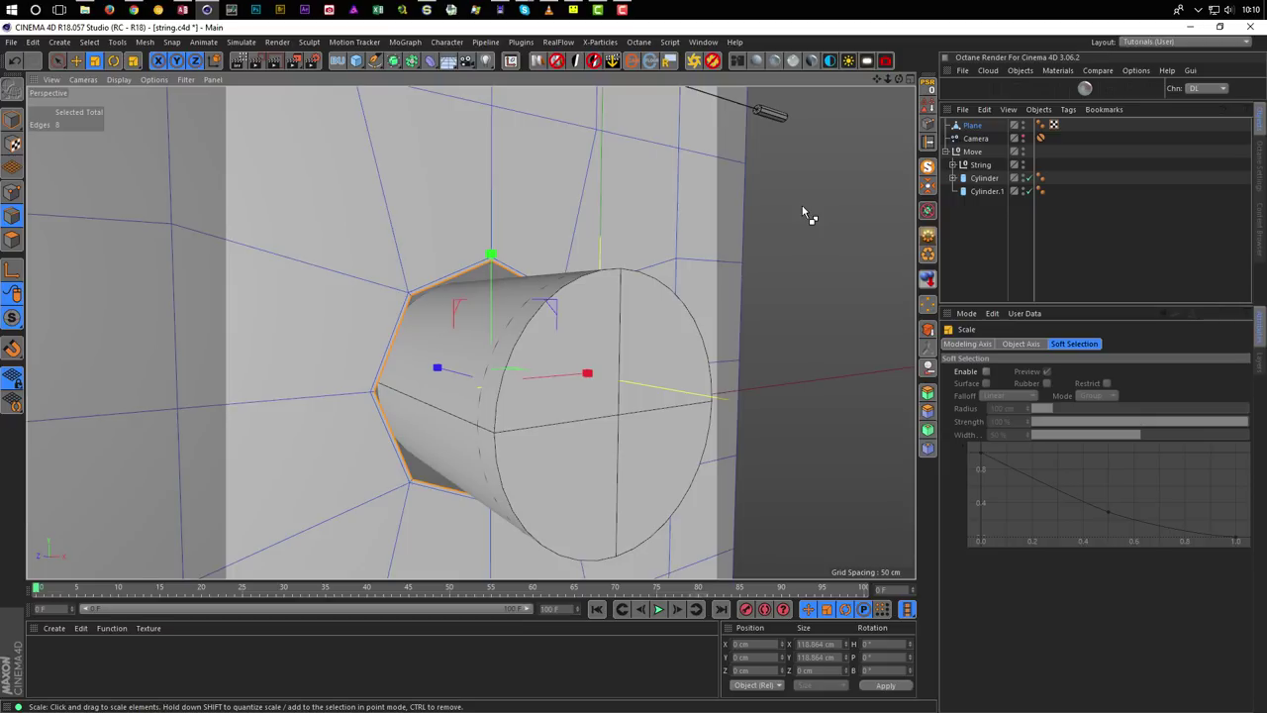
drag(813, 206, 803, 208)
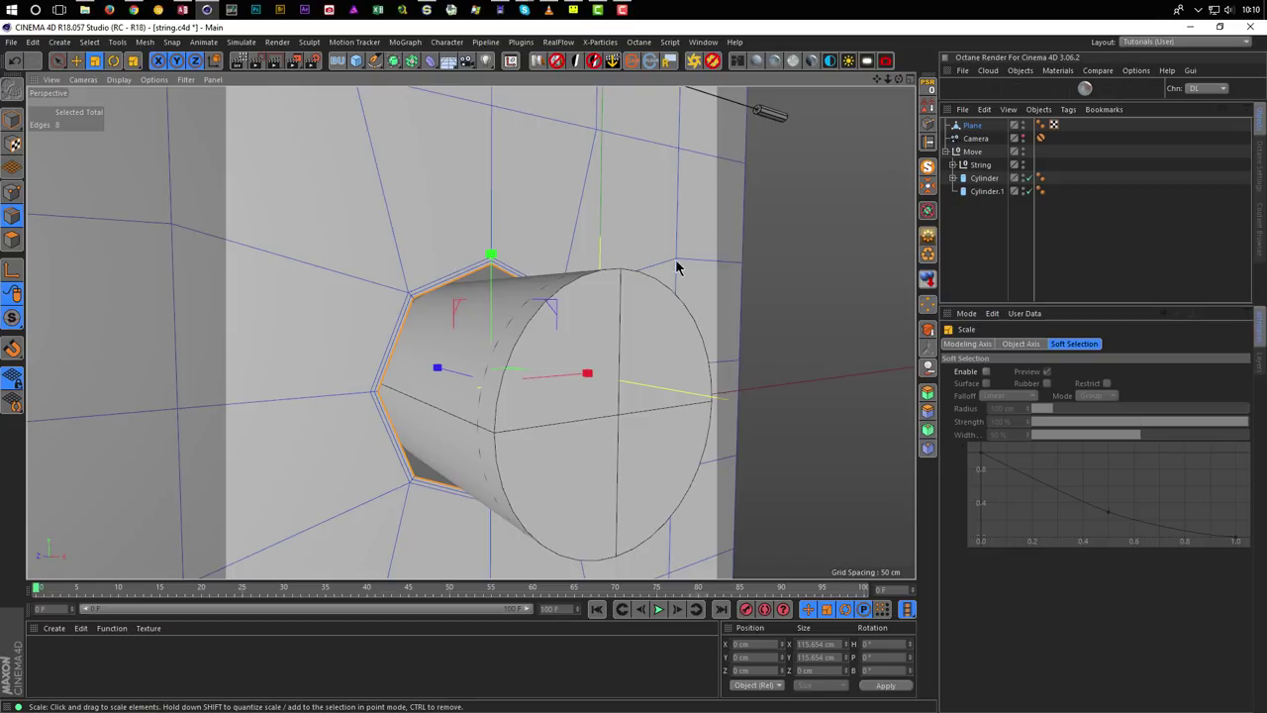
scroll(460, 315, up, 4)
mouse_move(461, 315)
alt+mouse_down()
mouse_move(506, 334)
mouse_move(469, 318)
mouse_move(555, 325)
alt+mouse_up()
scroll(464, 316, down, 4)
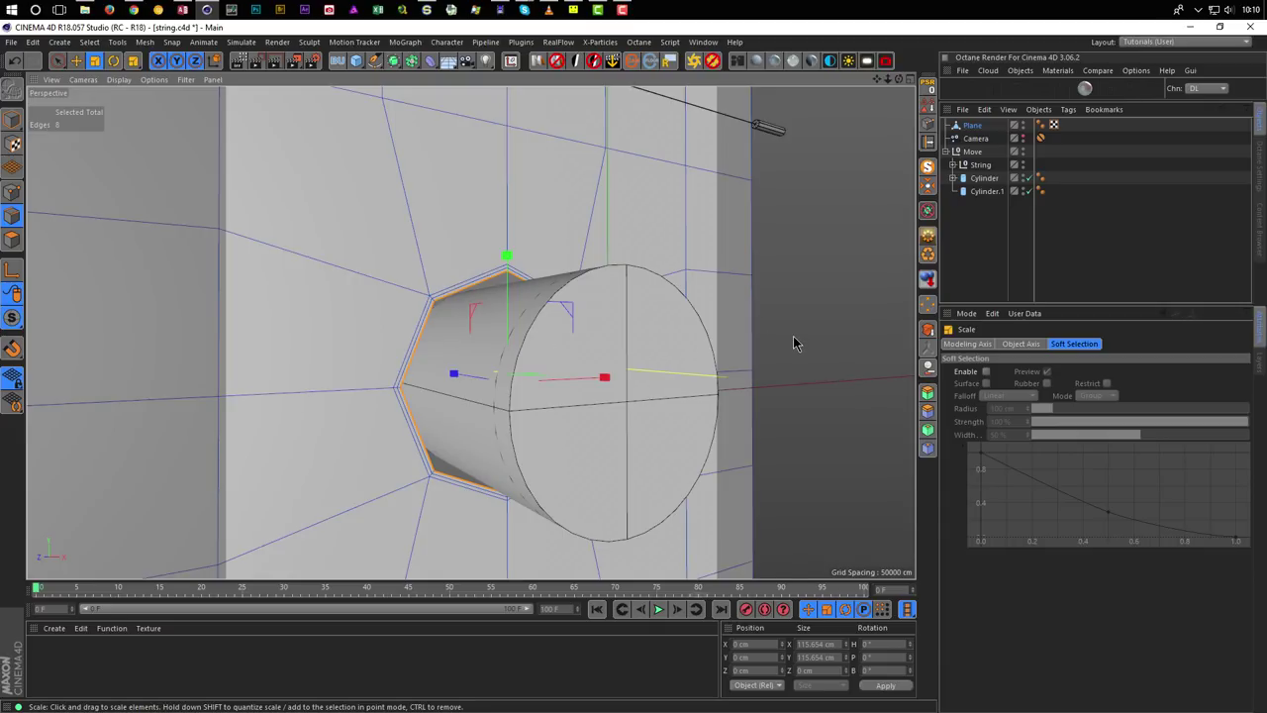
Push the loop along the cylinder, tighten it to about 106 cm, and shift it along Z.
key(e)
scroll(508, 367, down, 1)
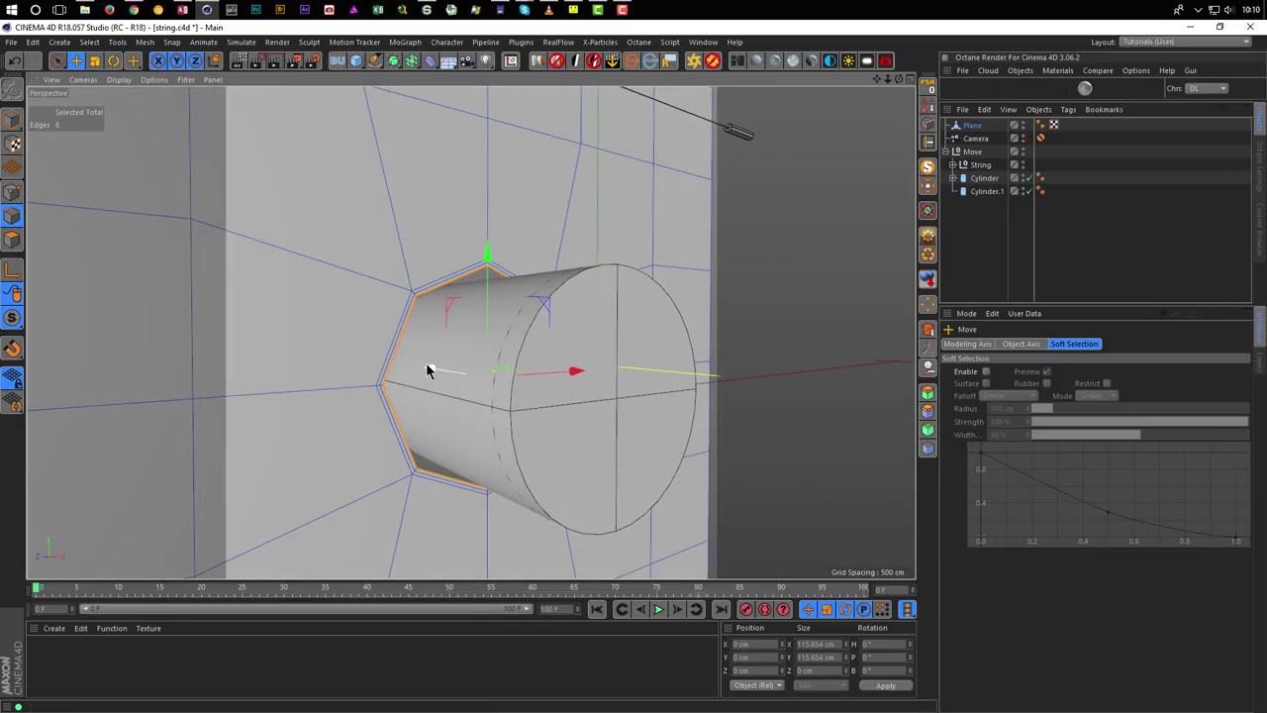
drag(430, 372, 484, 378)
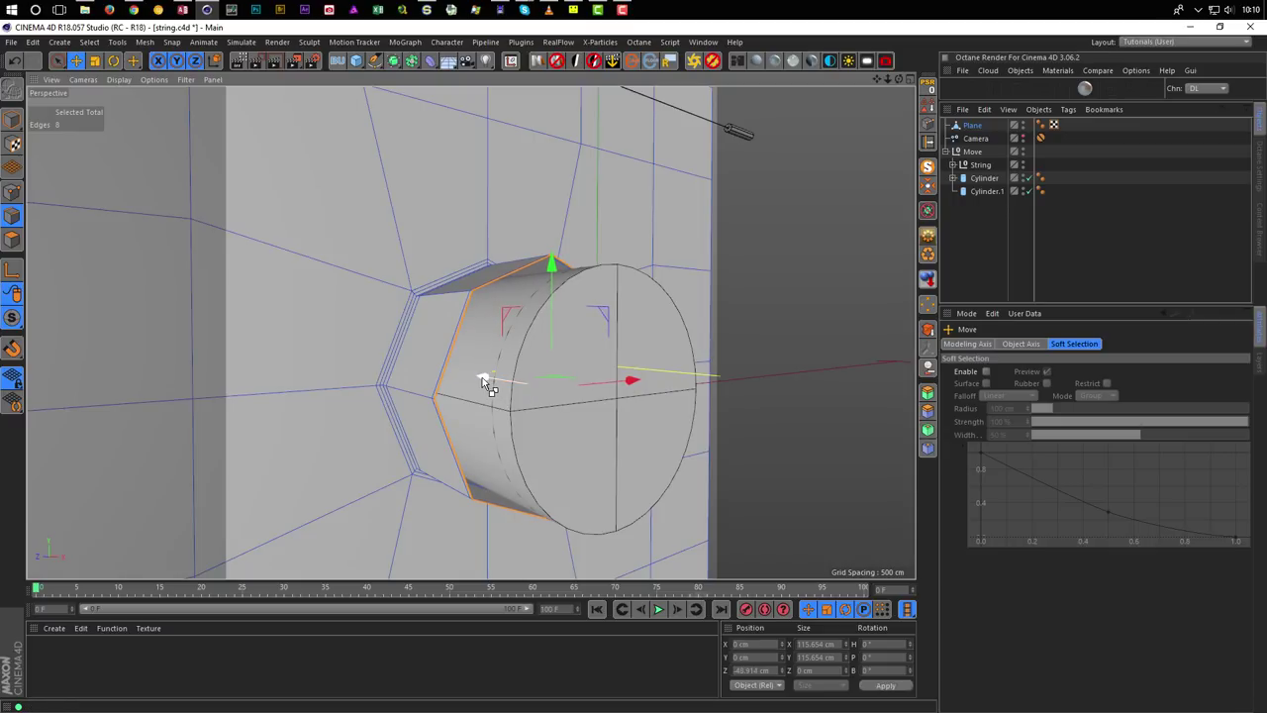
key(t)
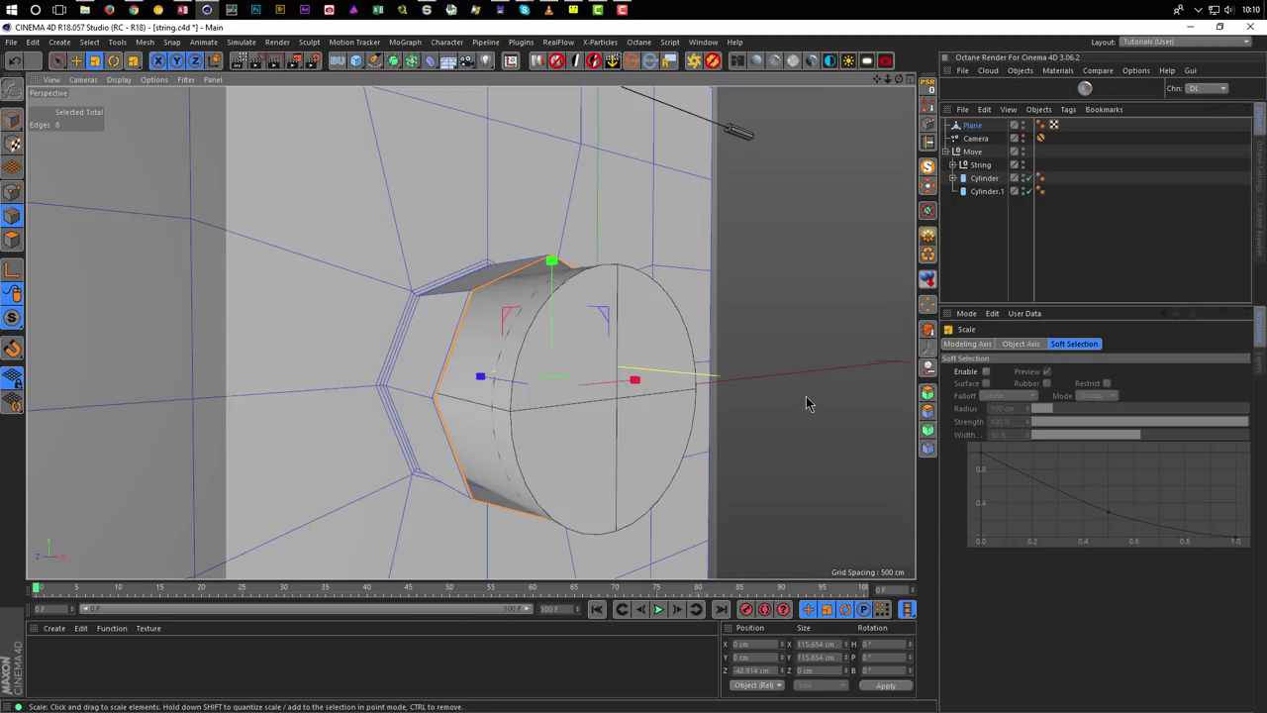
drag(803, 397, 772, 419)
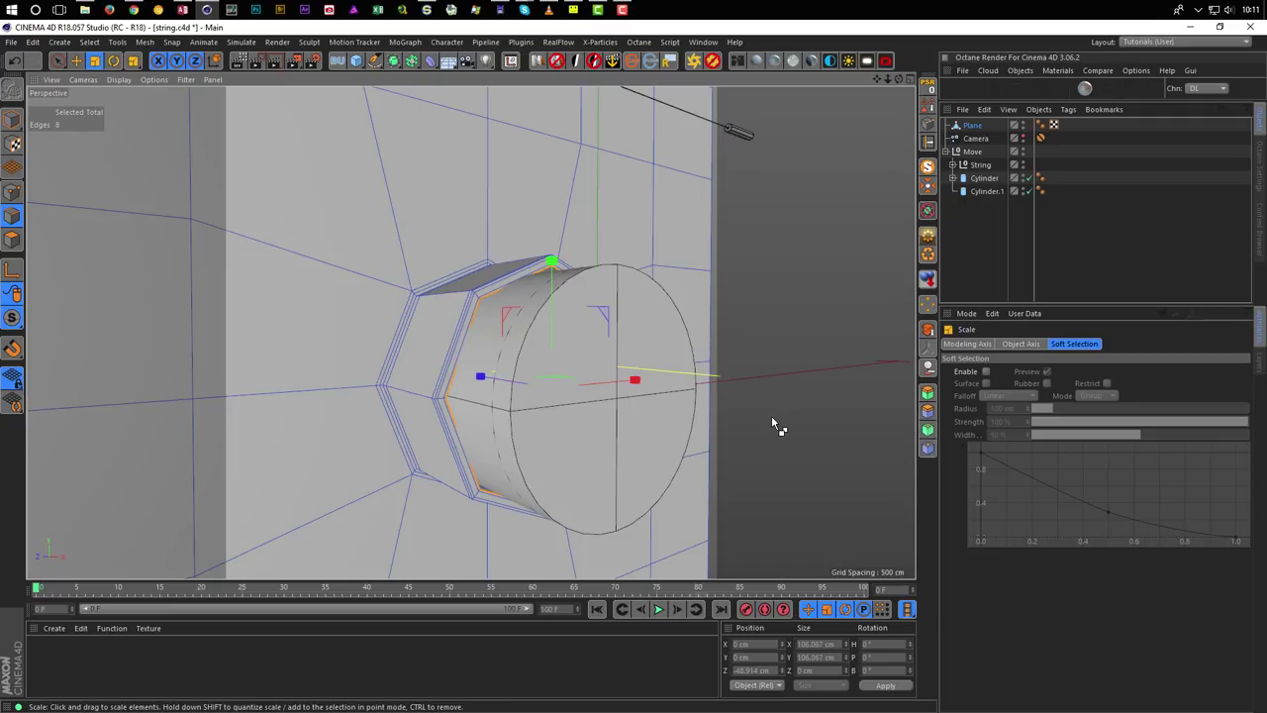
key(e)
drag(481, 376, 391, 364)
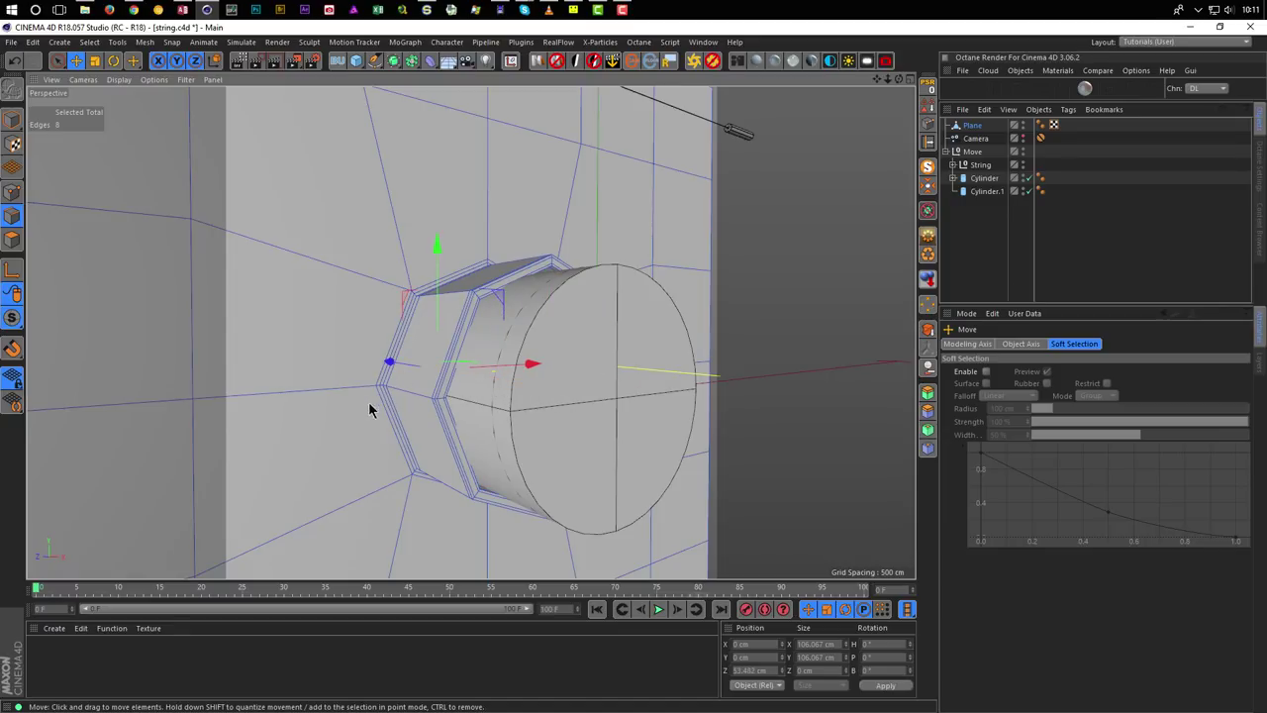
In Model mode, wrap the Plane in a new Subdivision Surface.
click(12, 119)
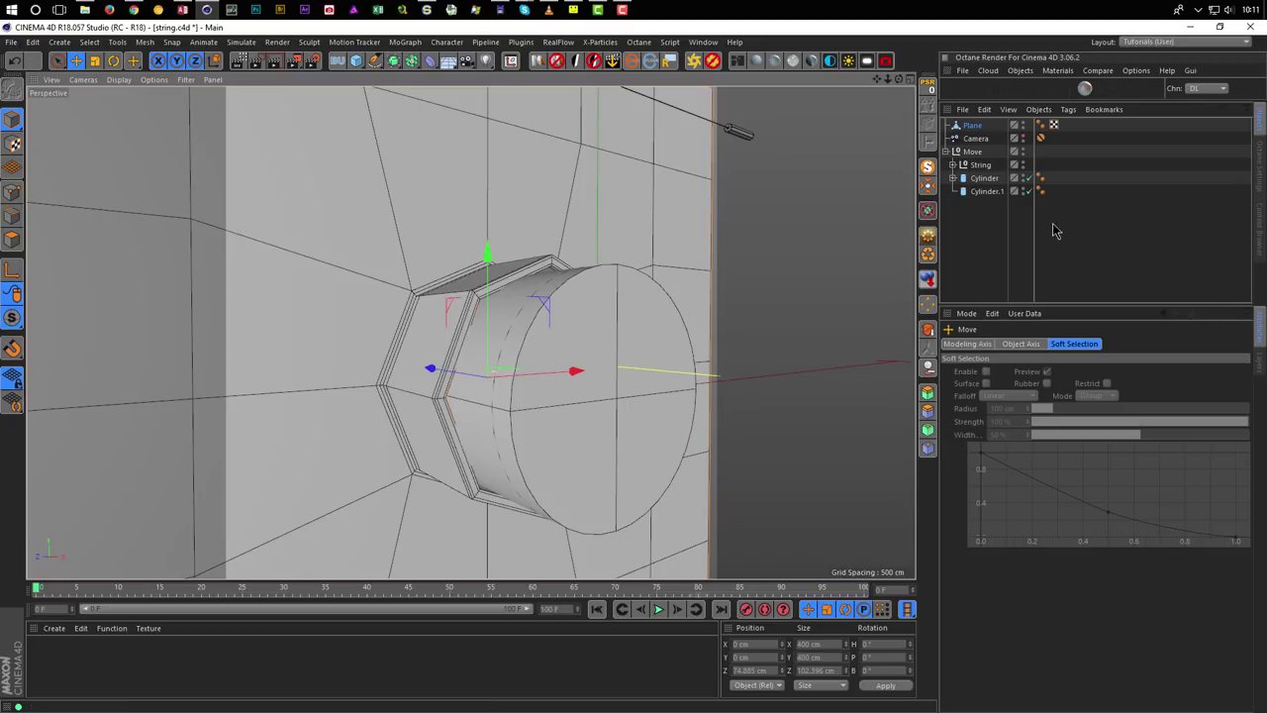
click(973, 126)
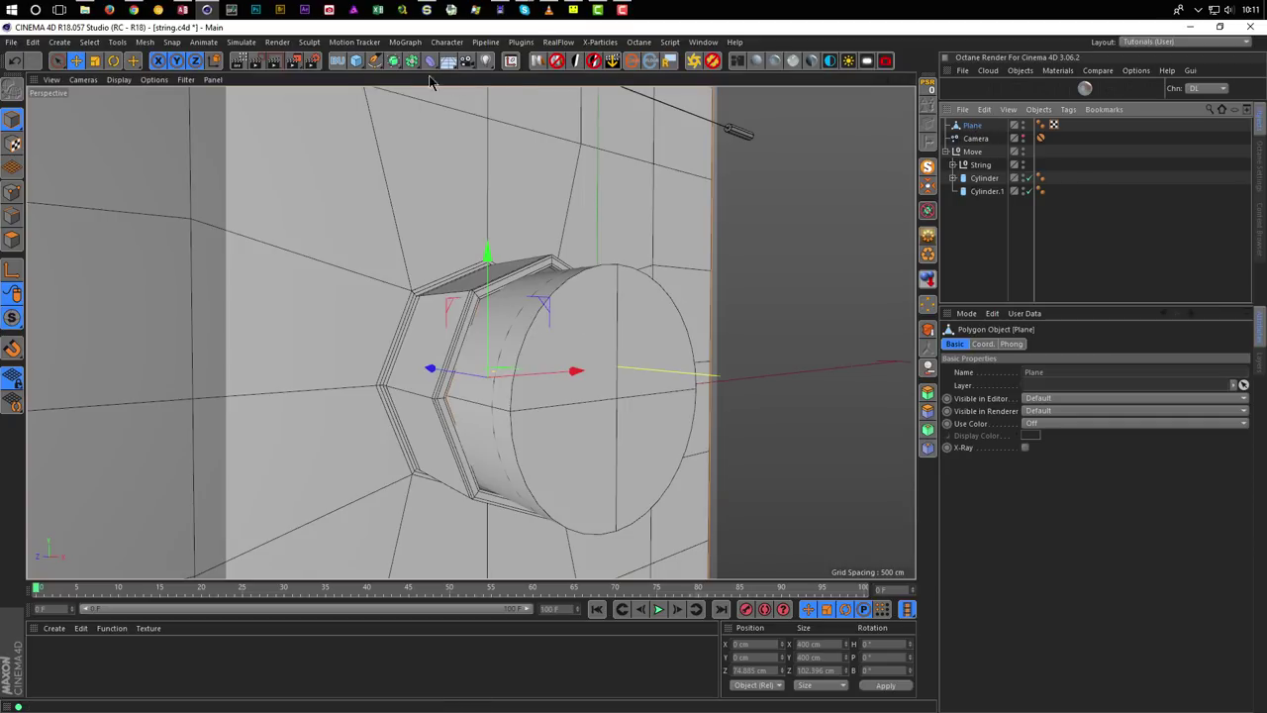
alt+click(395, 62)
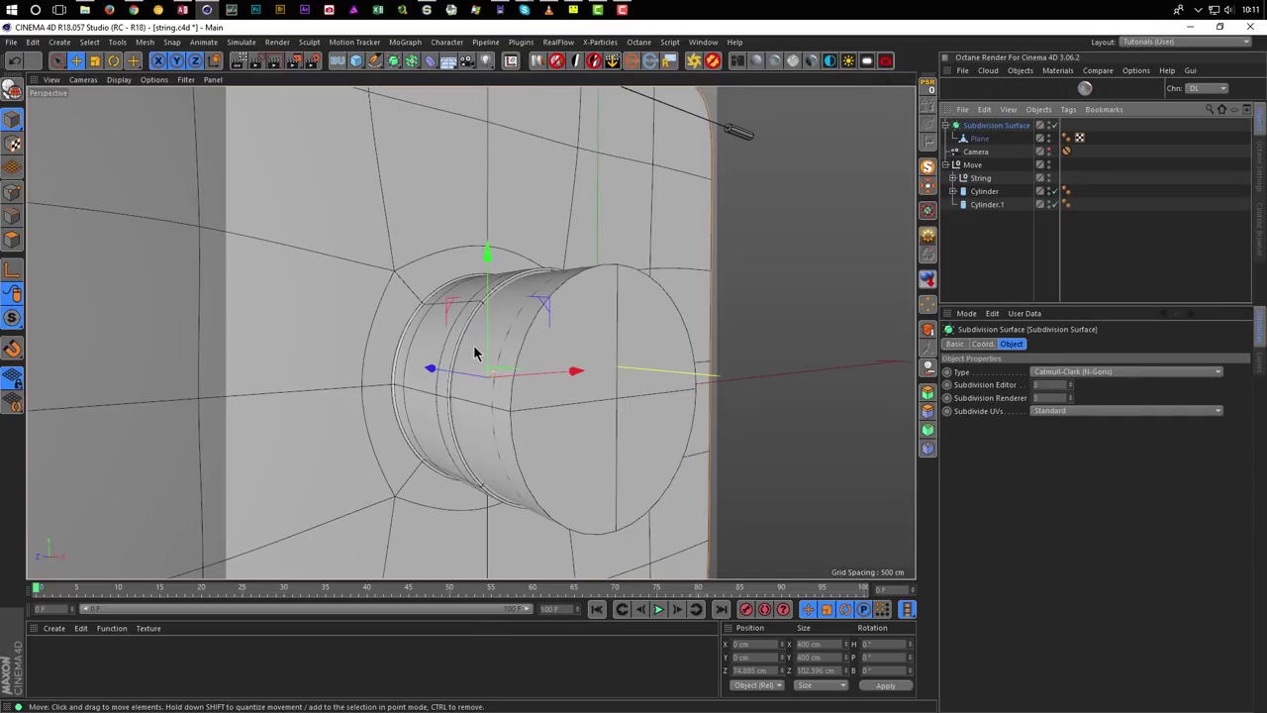
scroll(569, 334, up, 3)
scroll(472, 320, up, 3)
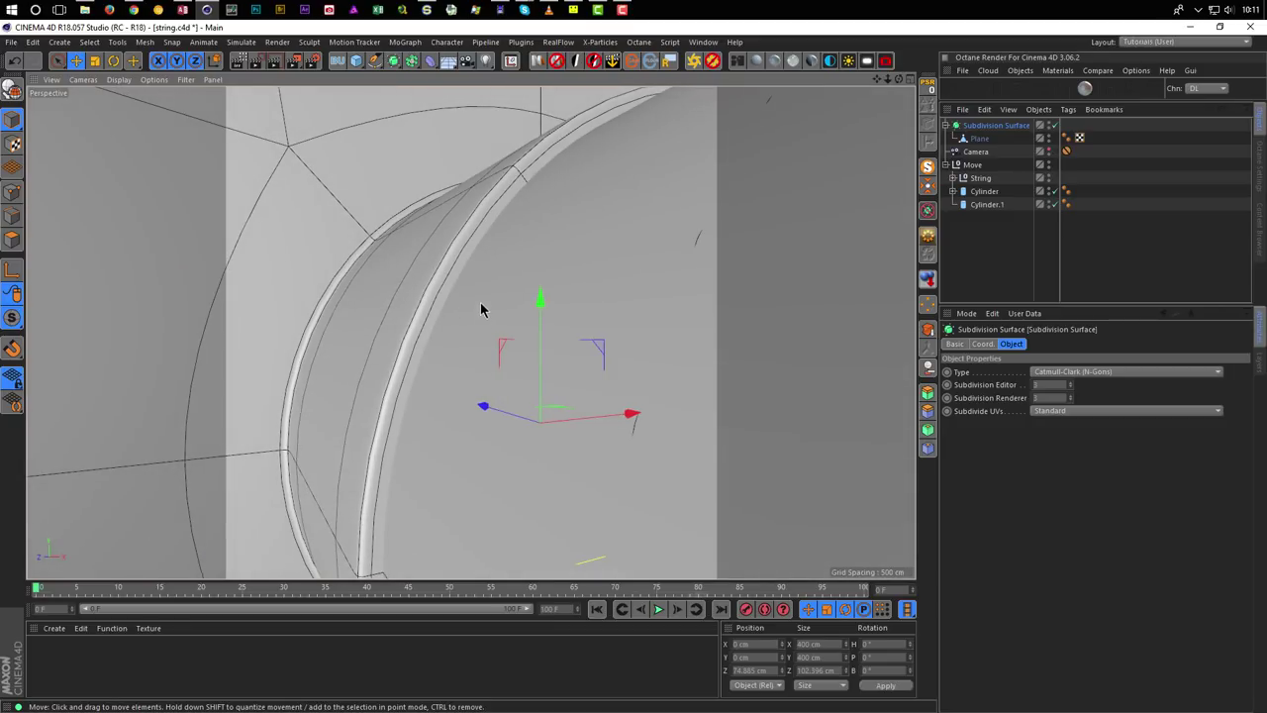
Show the maximized front view as Isoparms and return to point editing on the Plane.
middle_click(490, 256)
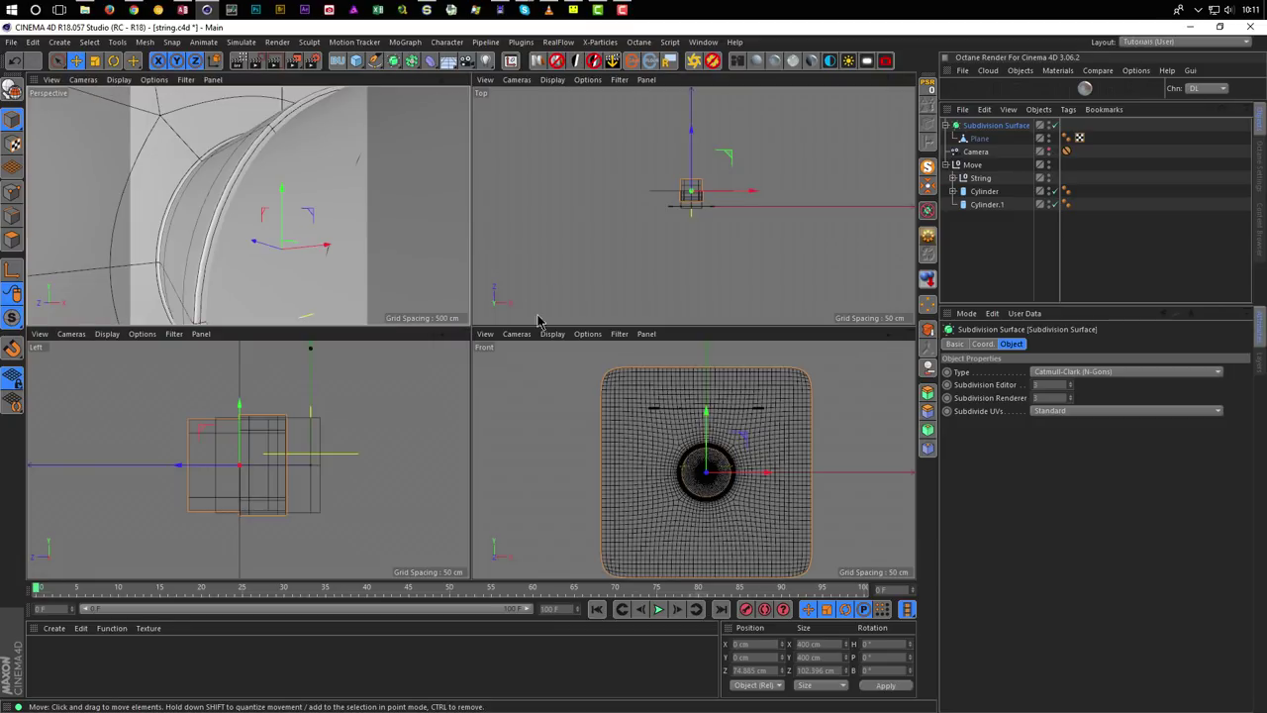
middle_click(574, 393)
scroll(559, 358, up, 5)
scroll(559, 358, up, 2)
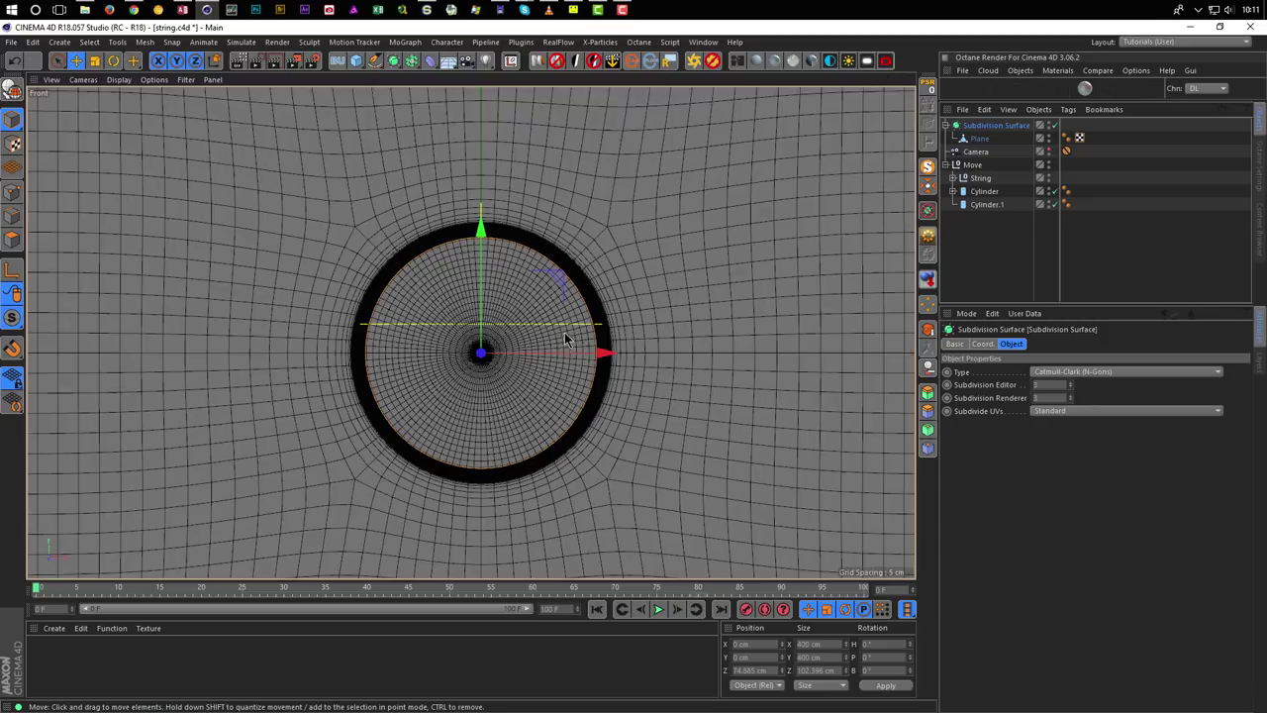
key(n)
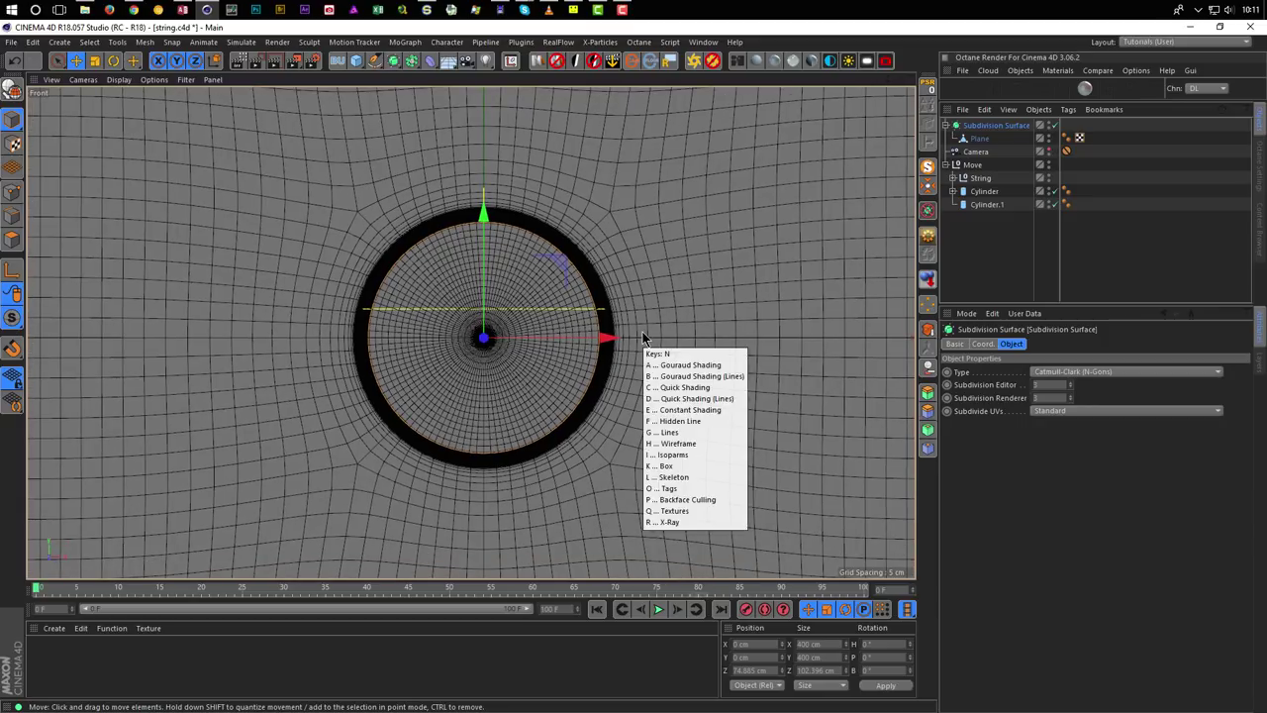
key(i)
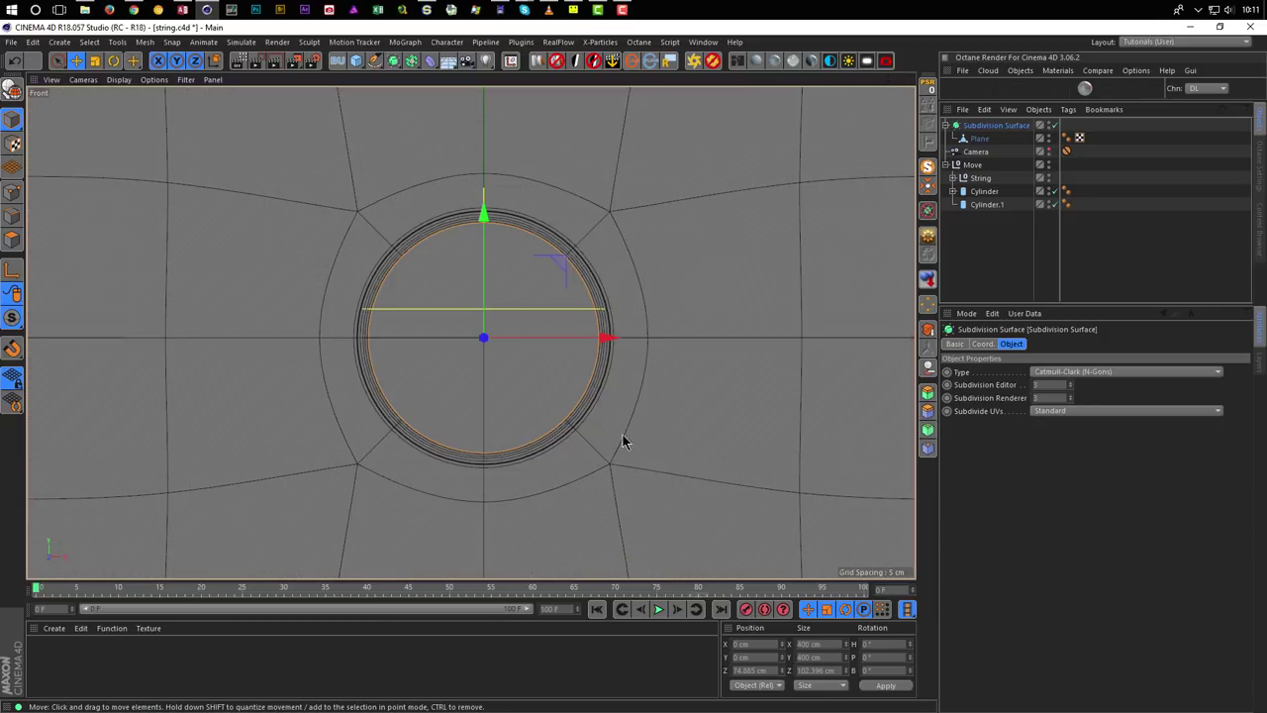
click(978, 139)
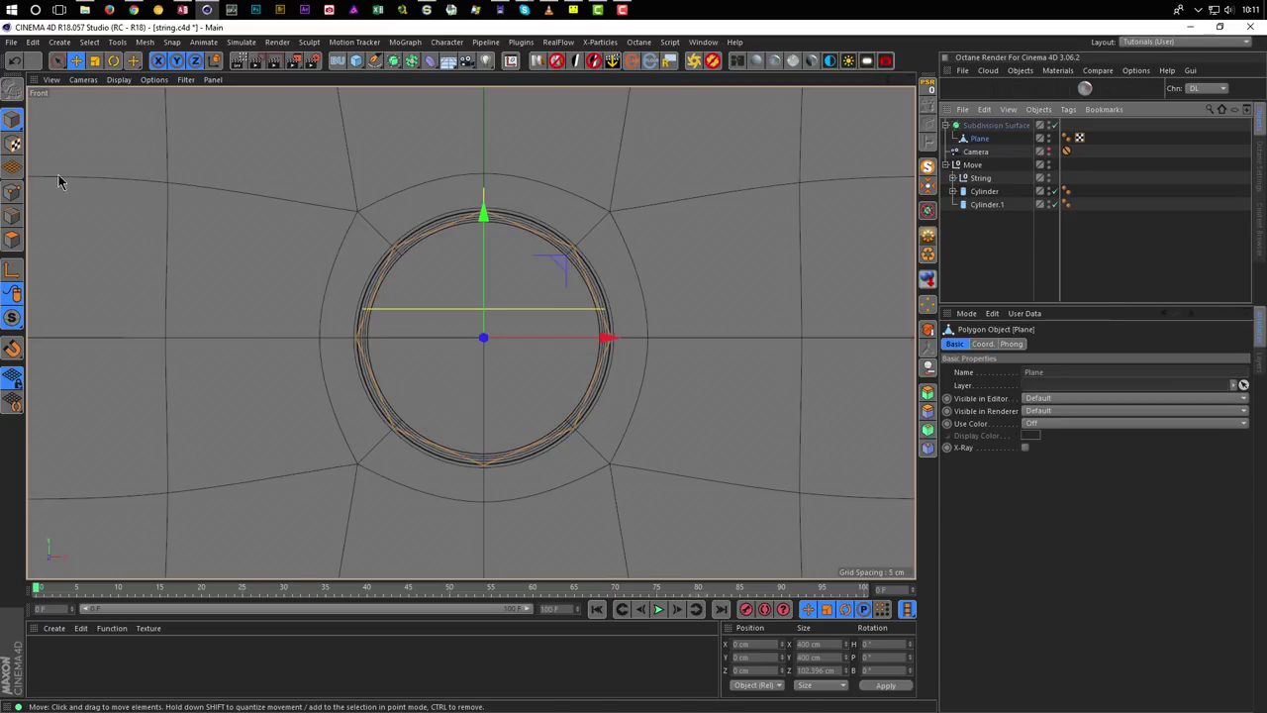
click(21, 195)
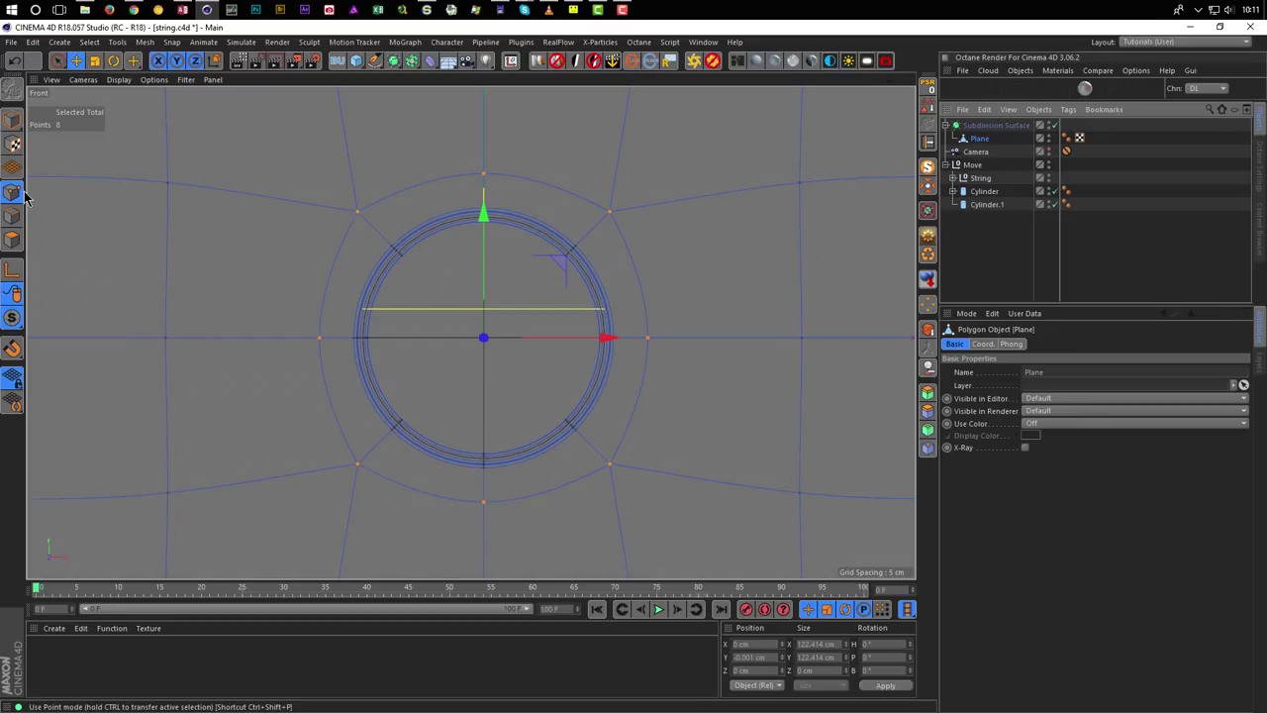
Rectangle-select the collar points in the Front view and scale them to about 104.7%.
key(0)
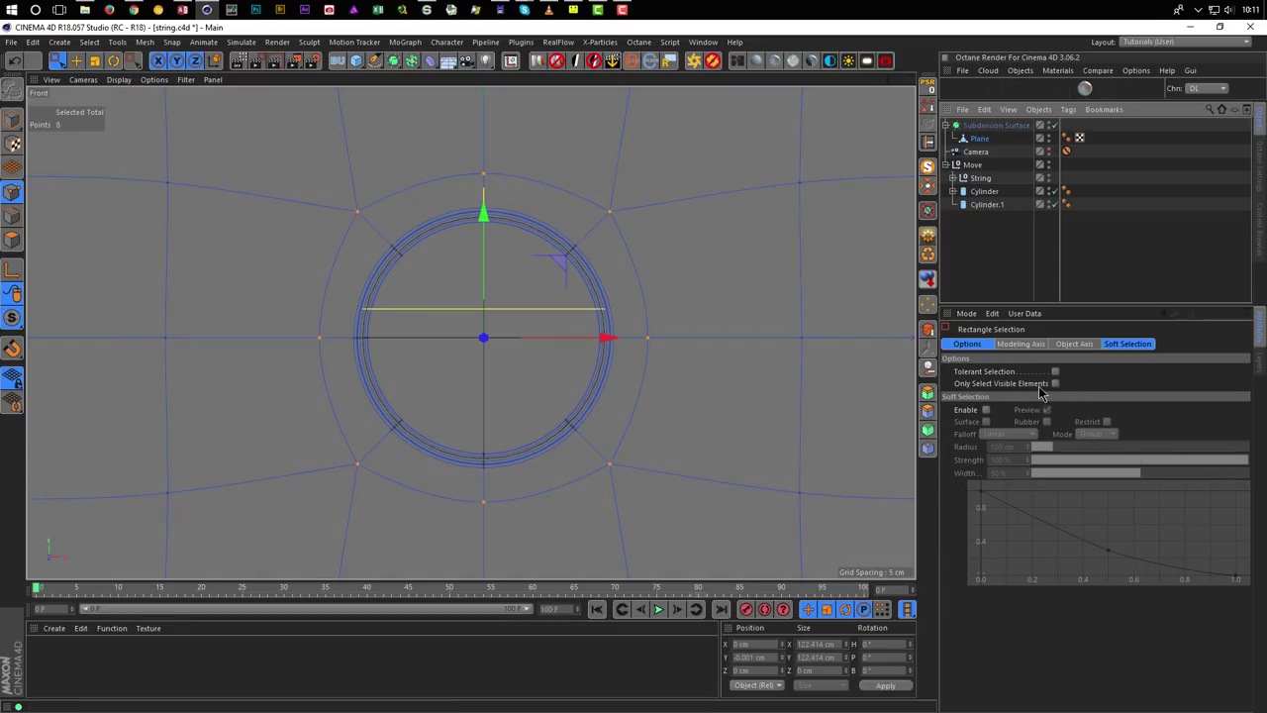
drag(216, 112, 732, 548)
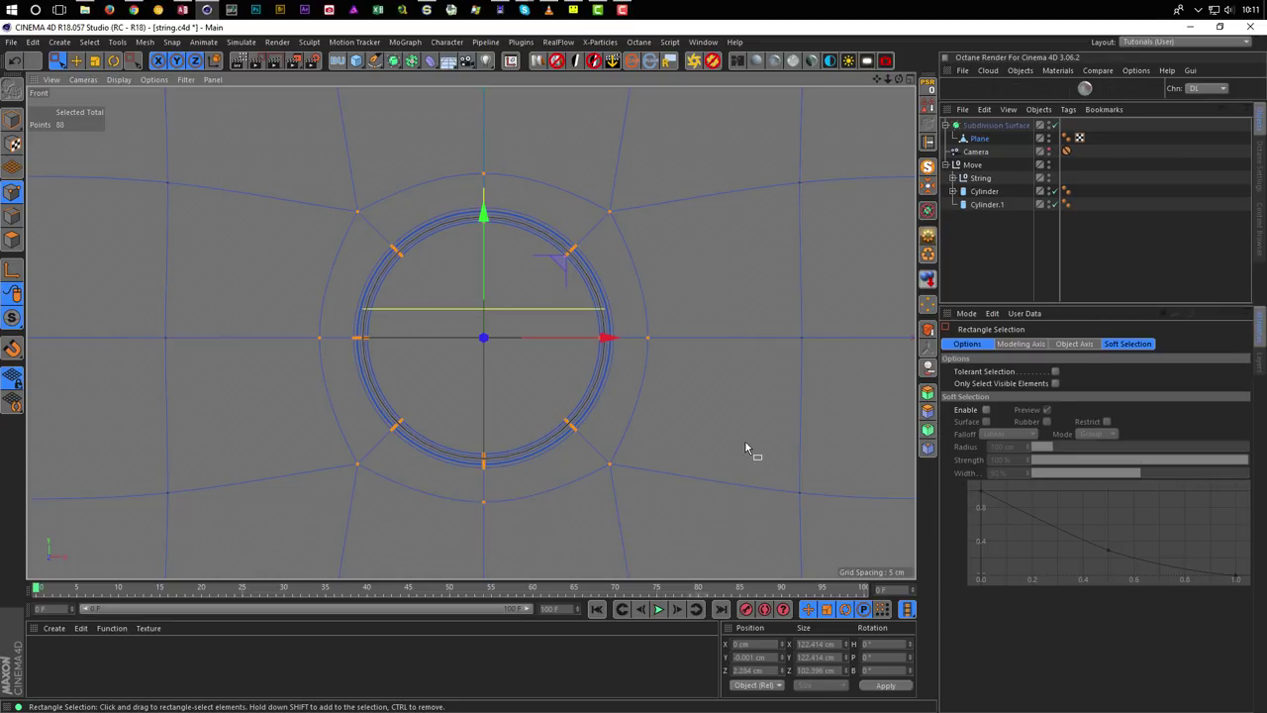
key(t)
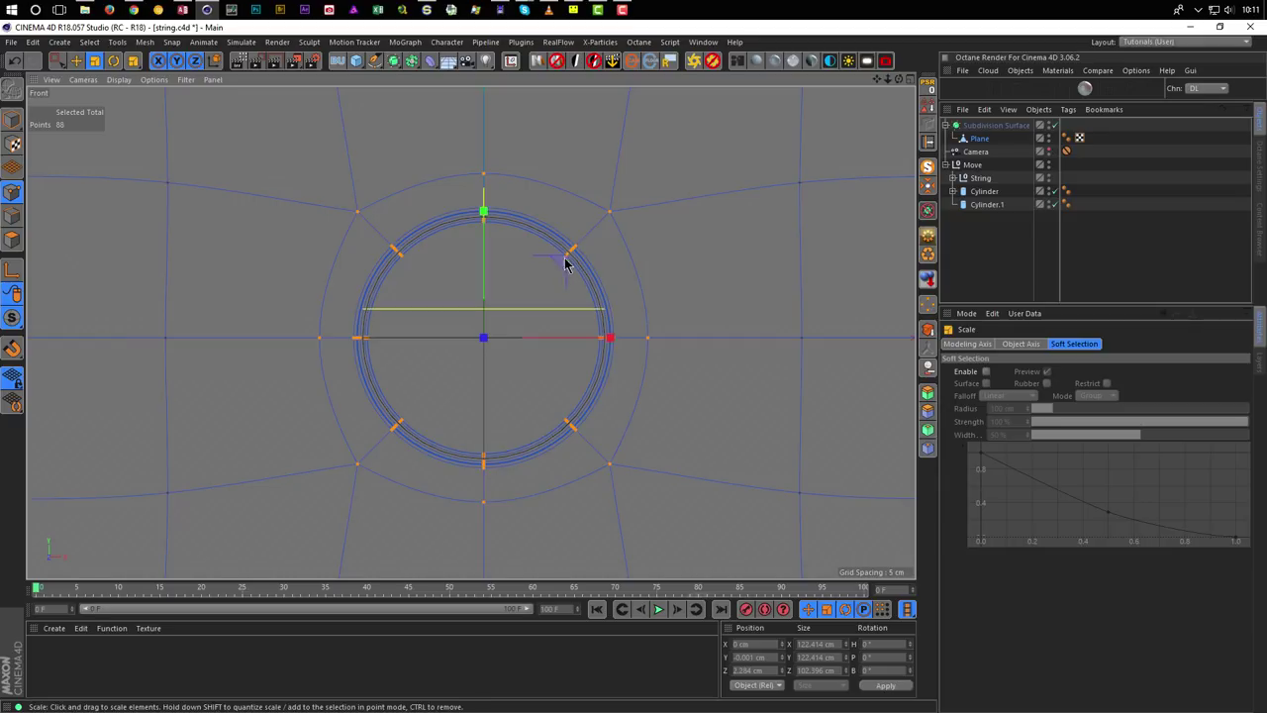
mouse_move(560, 265)
mouse_down()
mouse_move(584, 264)
mouse_move(569, 267)
mouse_up()
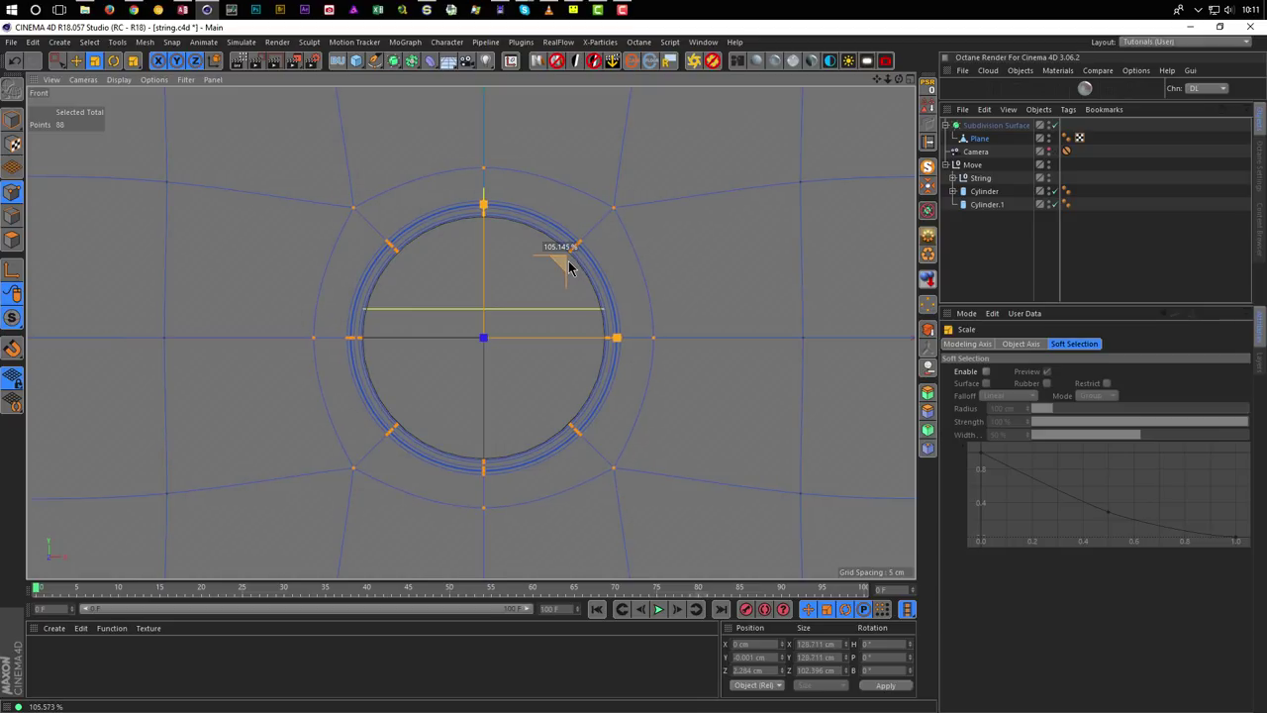
drag(569, 268, 538, 268)
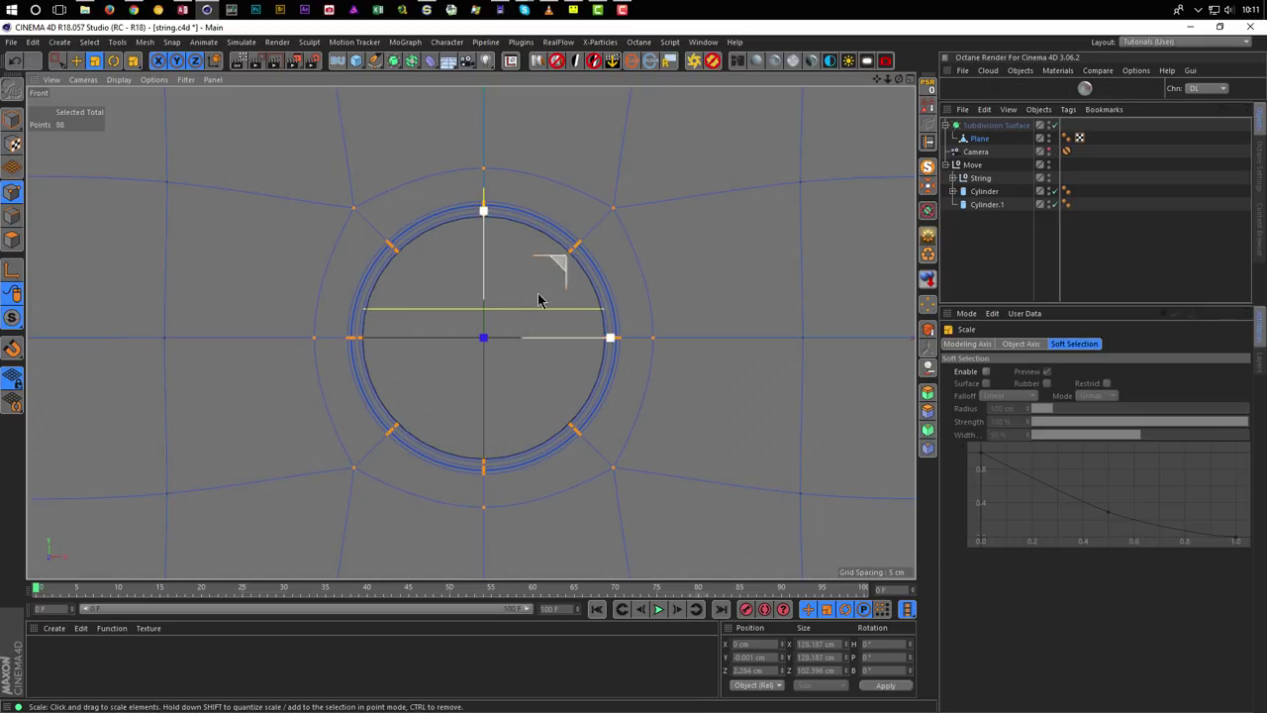
middle_click(452, 320)
middle_click(334, 276)
alt+drag(421, 312, 395, 310)
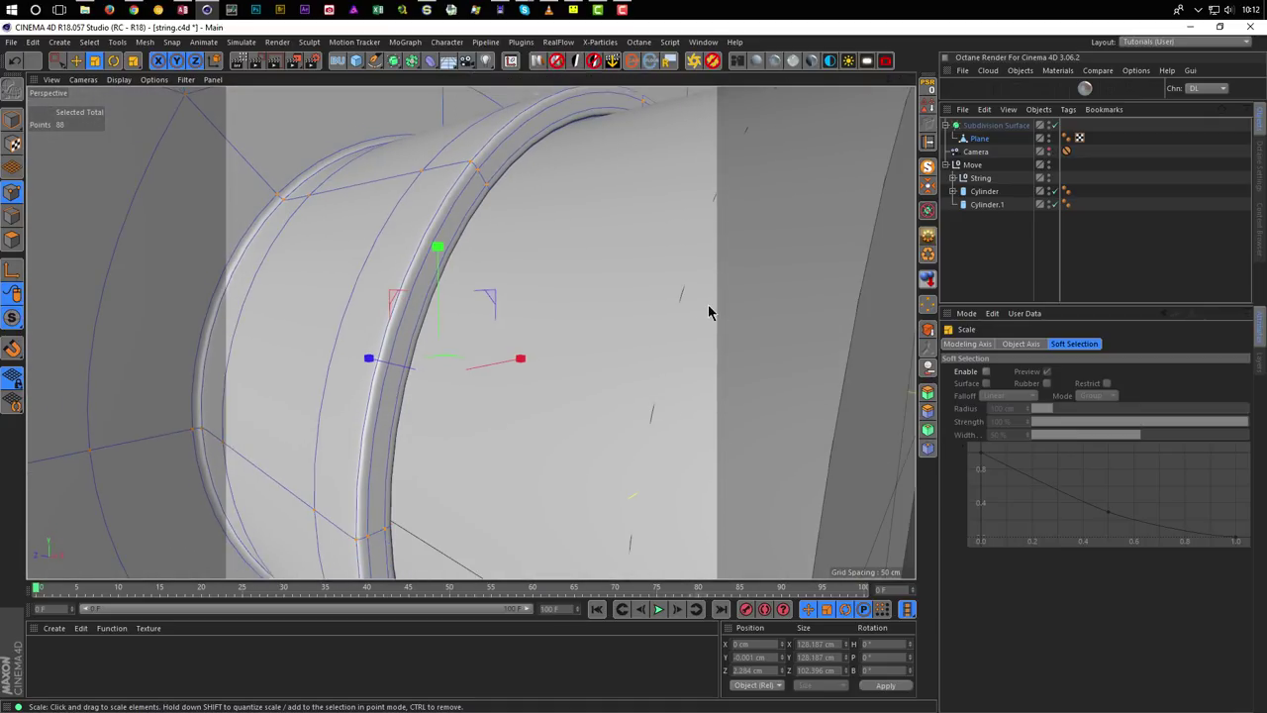
Select the Subdivision Surface and view the scene through the scene camera.
click(1019, 129)
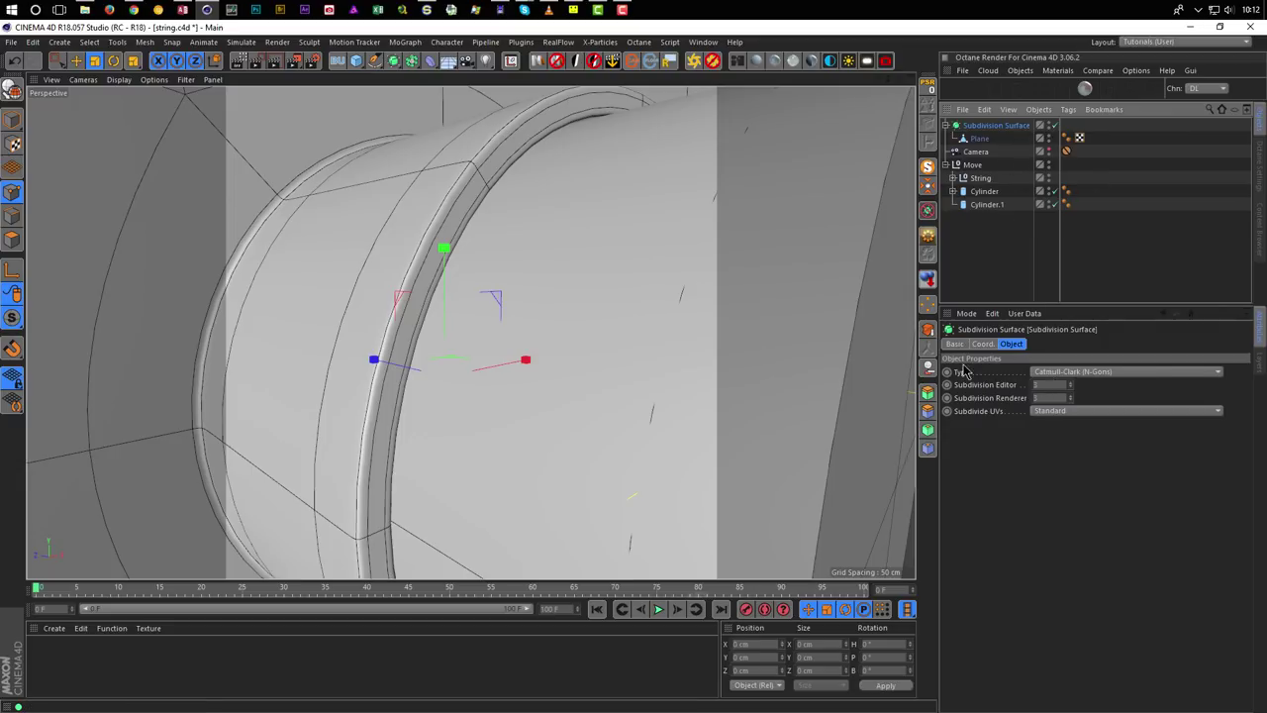
scroll(412, 272, down, 5)
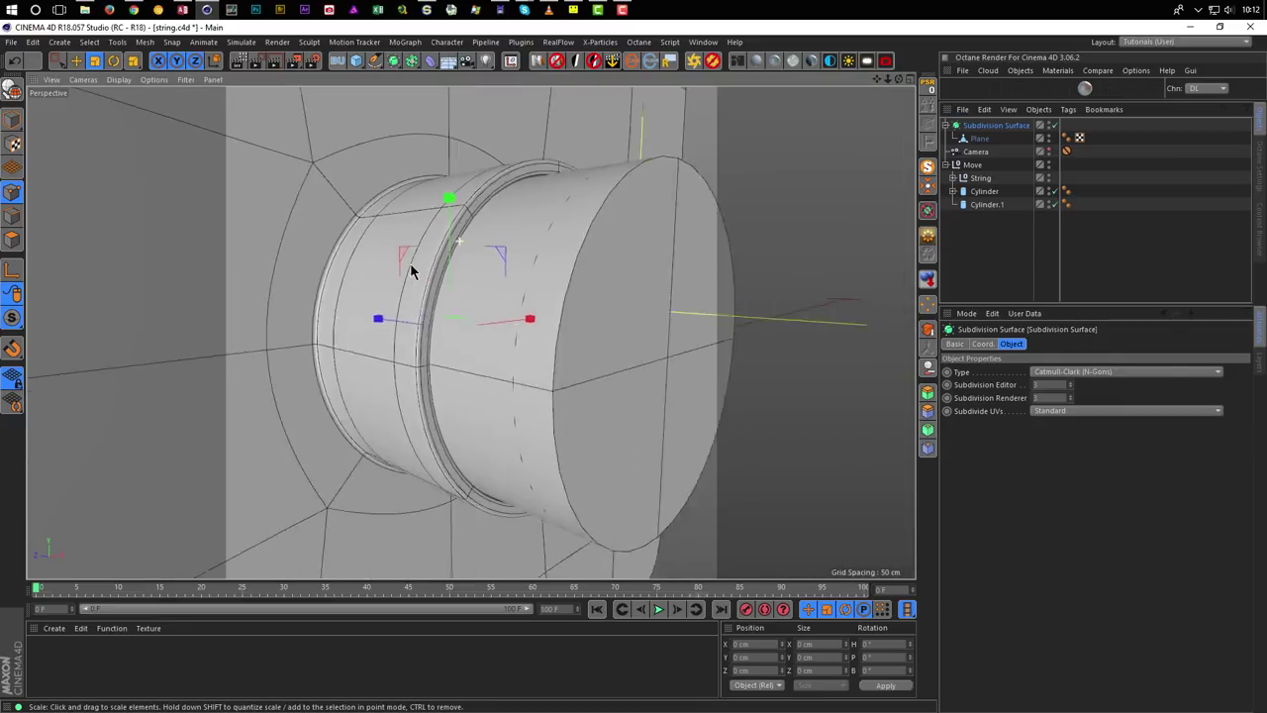
scroll(413, 272, down, 3)
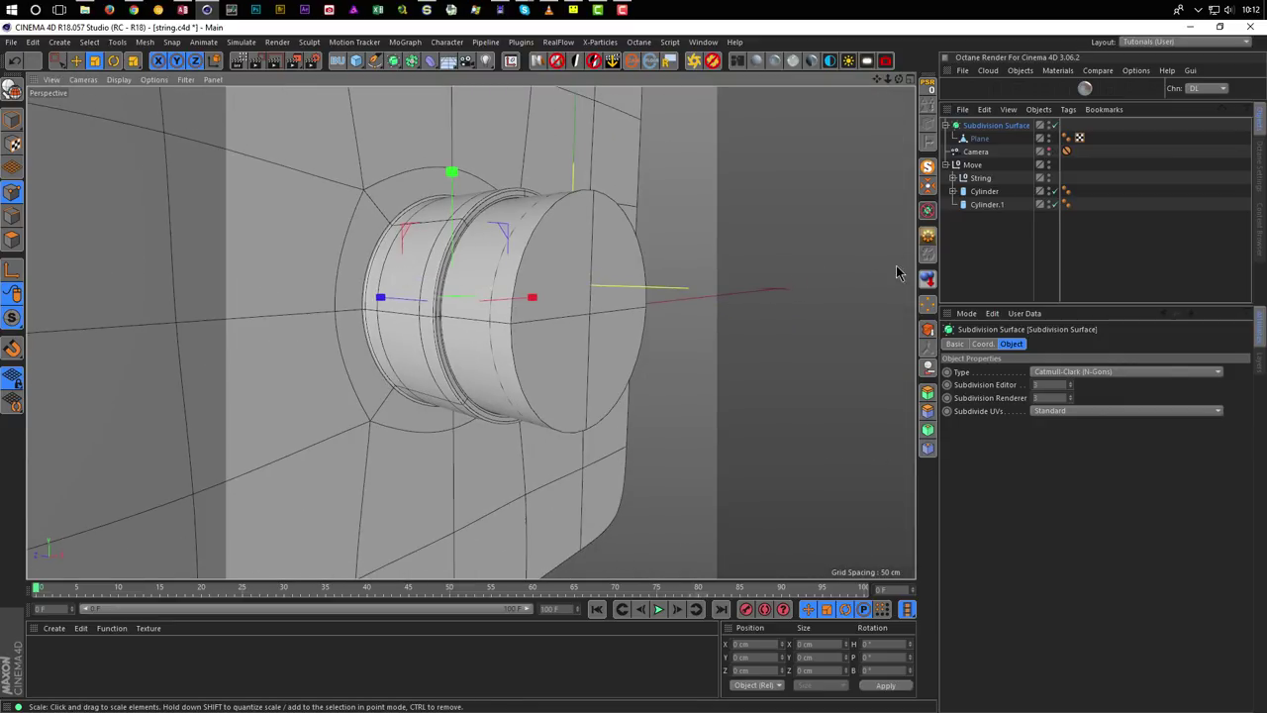
click(1055, 152)
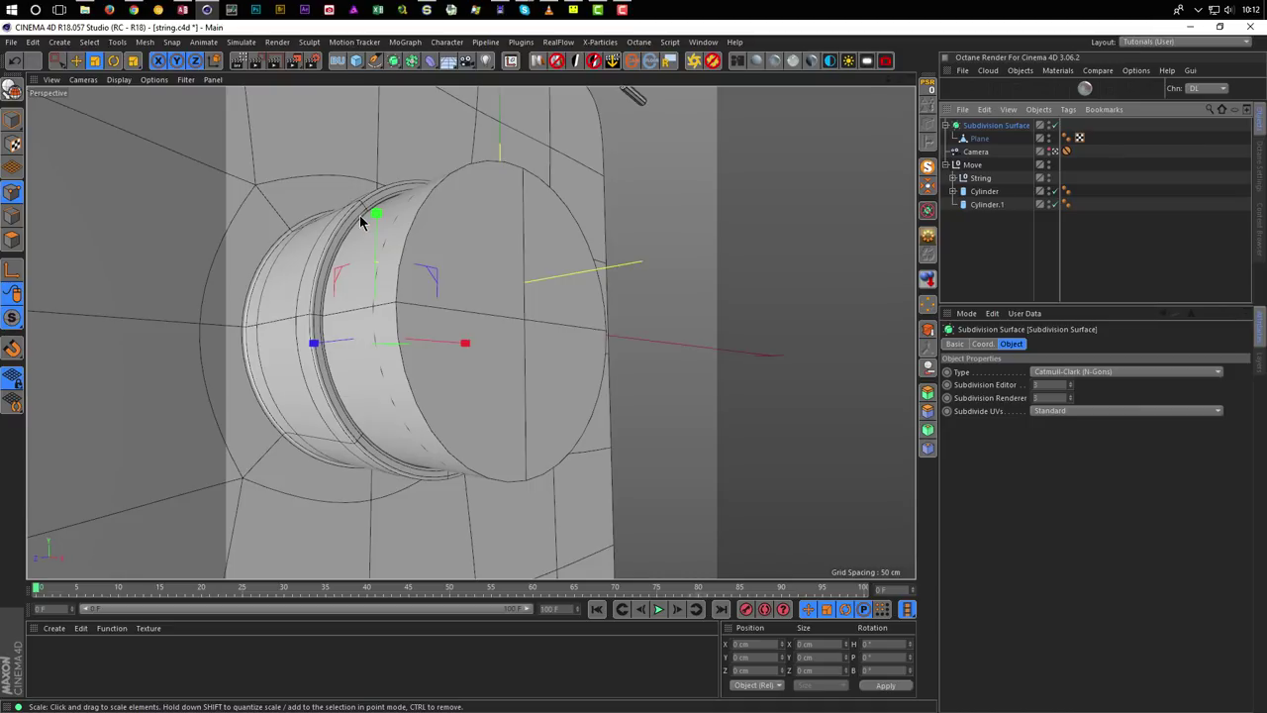
Switch the viewport to Gouraud Shading and clear the Subdivision Surface selection.
key(n)
key(a)
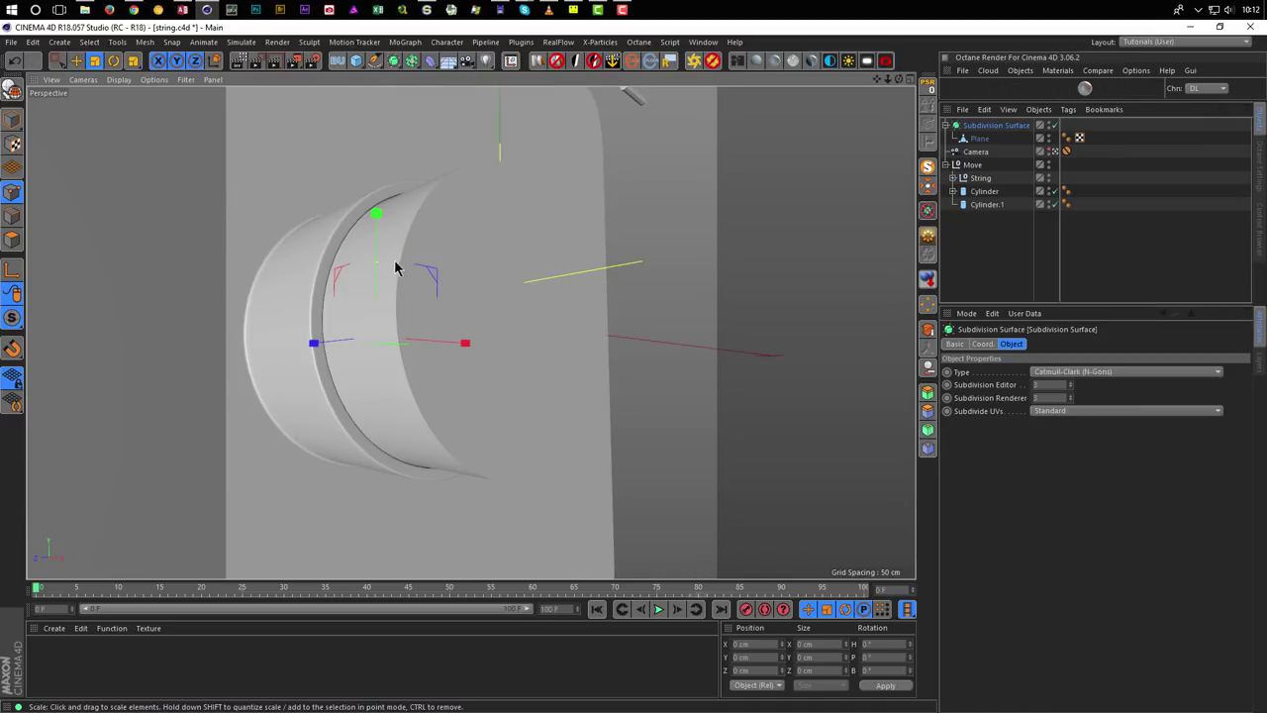
click(1024, 264)
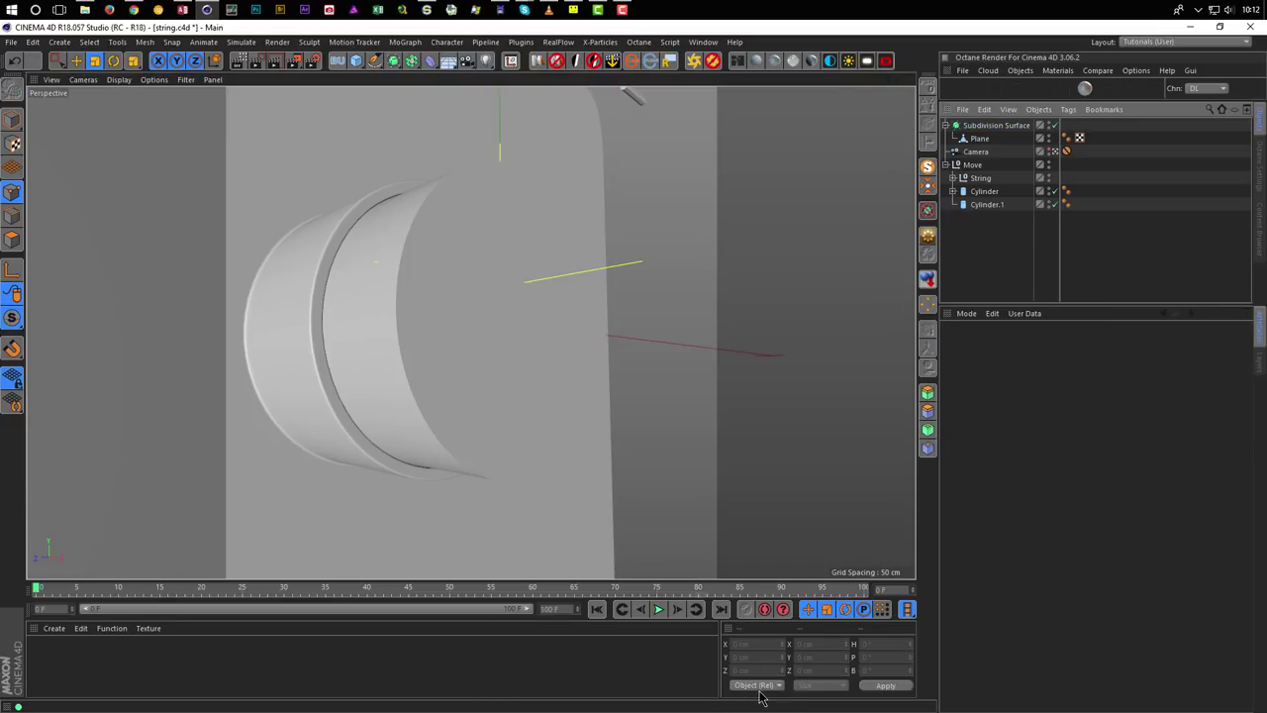
Preview the string animation, delete the Camera's Protection tag, and orbit the view slightly.
click(658, 609)
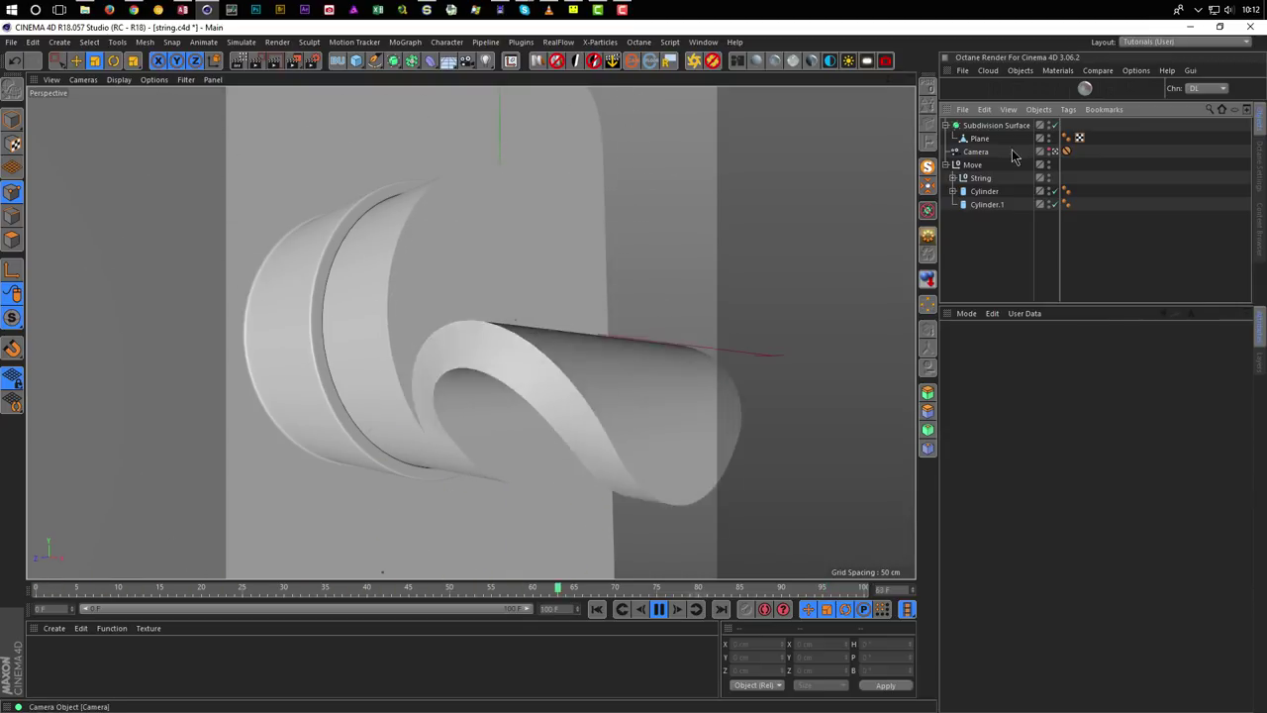
click(658, 608)
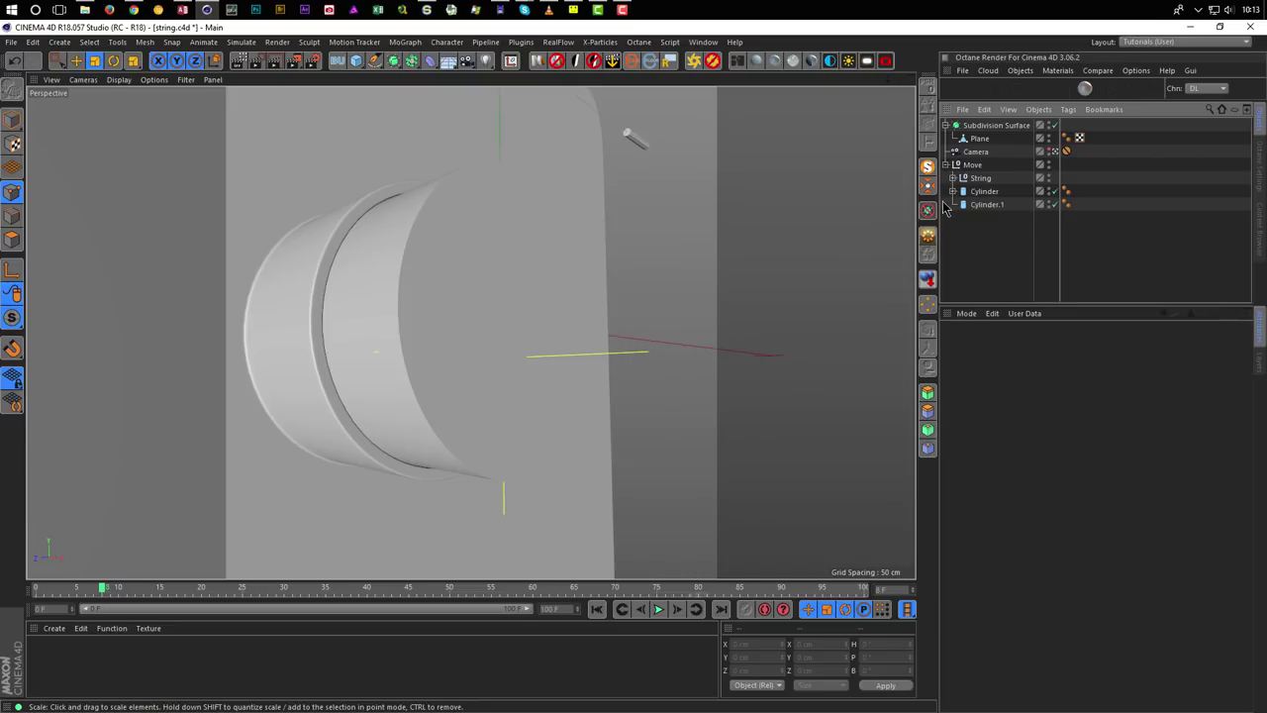
click(1066, 151)
key(Delete)
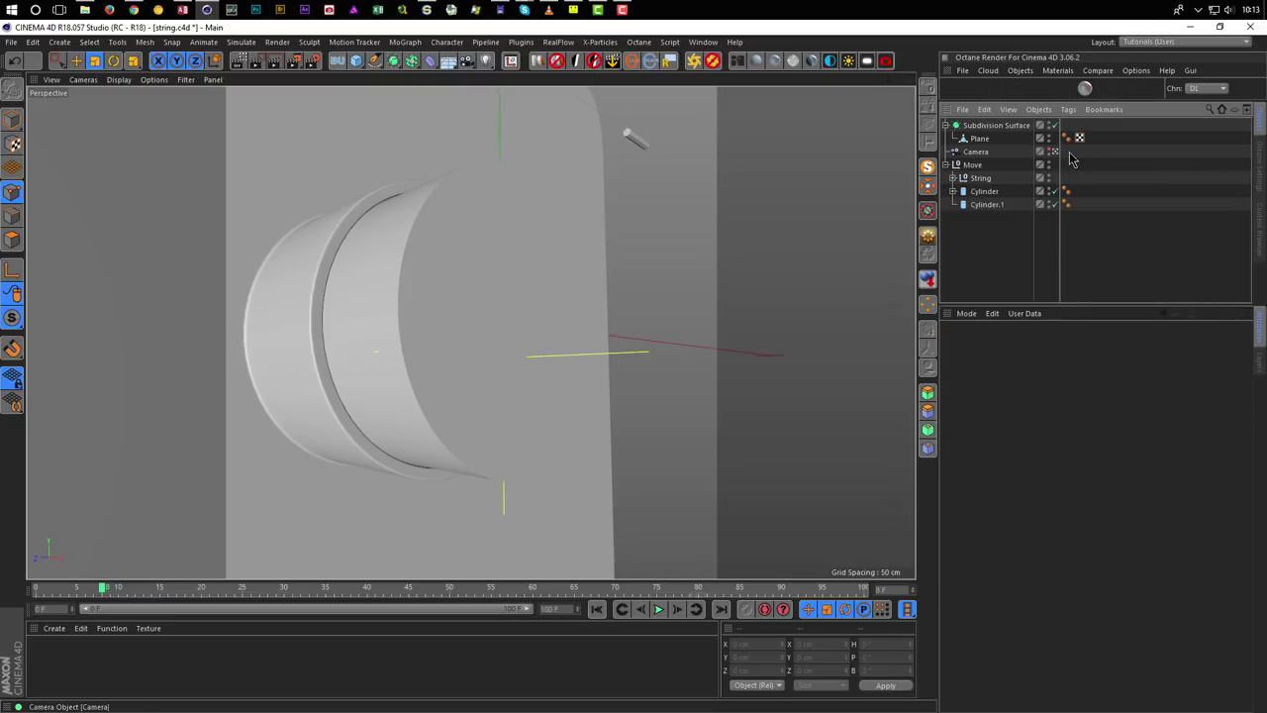
alt+drag(372, 331, 329, 313)
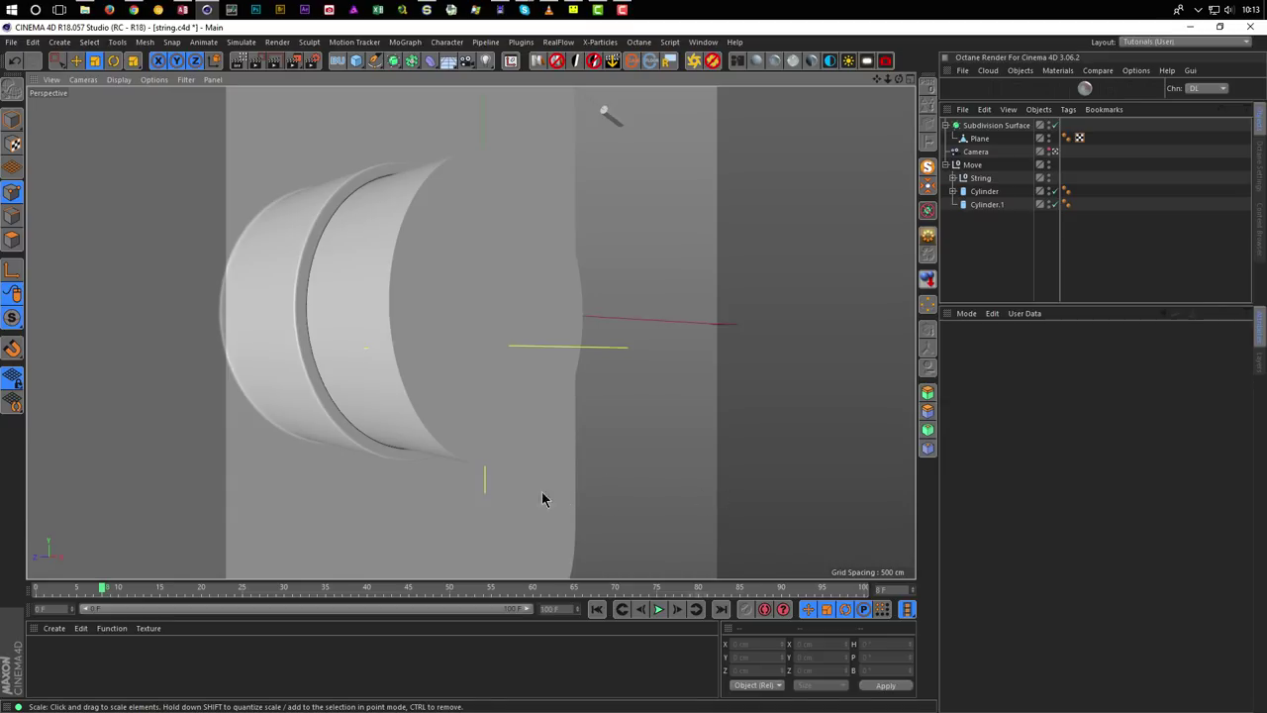
alt+drag(444, 338, 478, 333)
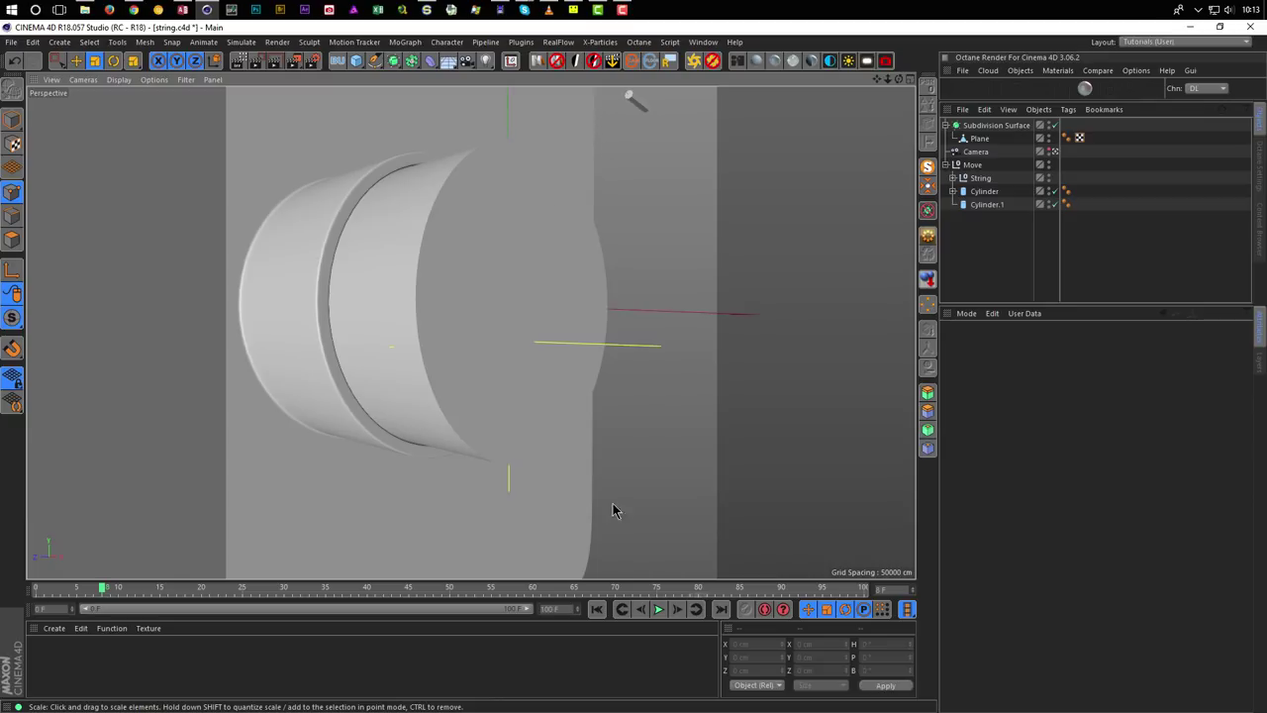
Add a Protection tag to the Camera and return to the default viewport camera.
right_click(983, 152)
mouse_move(1103, 135)
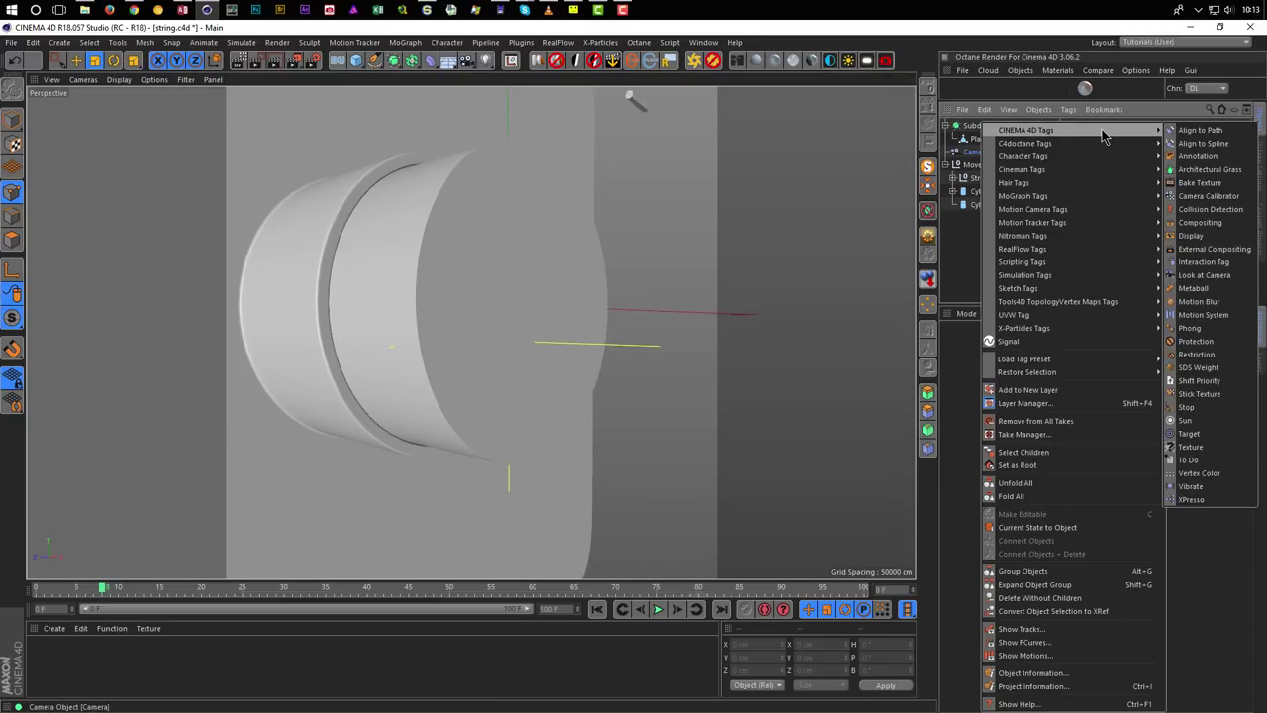
click(1195, 340)
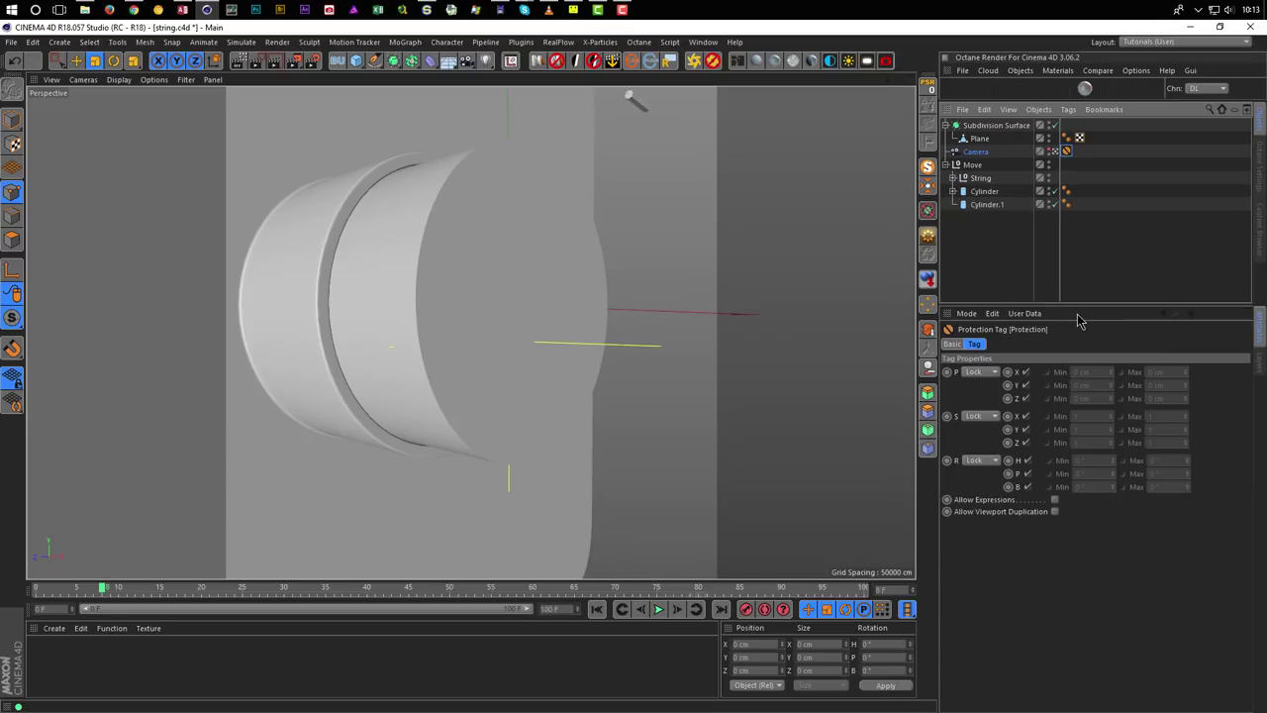
click(1056, 151)
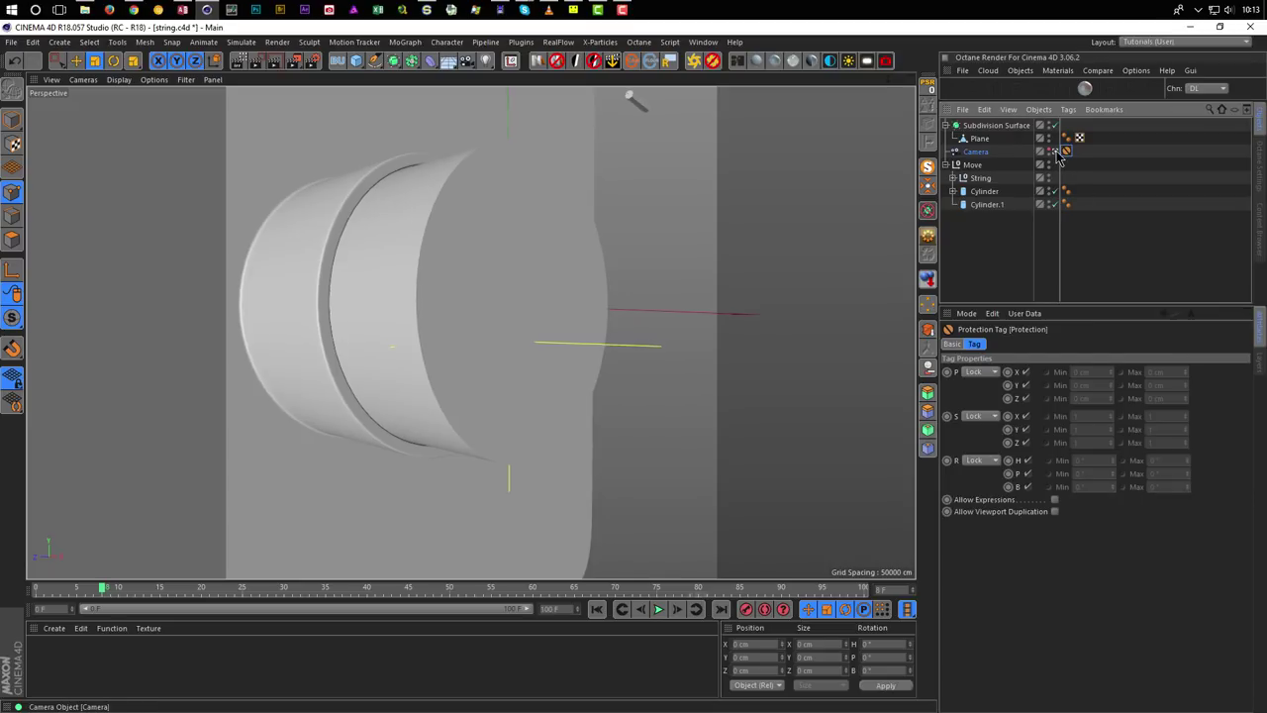
Switch to Gouraud Shading (Lines), orbit to face the backdrop wall, and select the Plane.
alt+right_drag(510, 384, 481, 364)
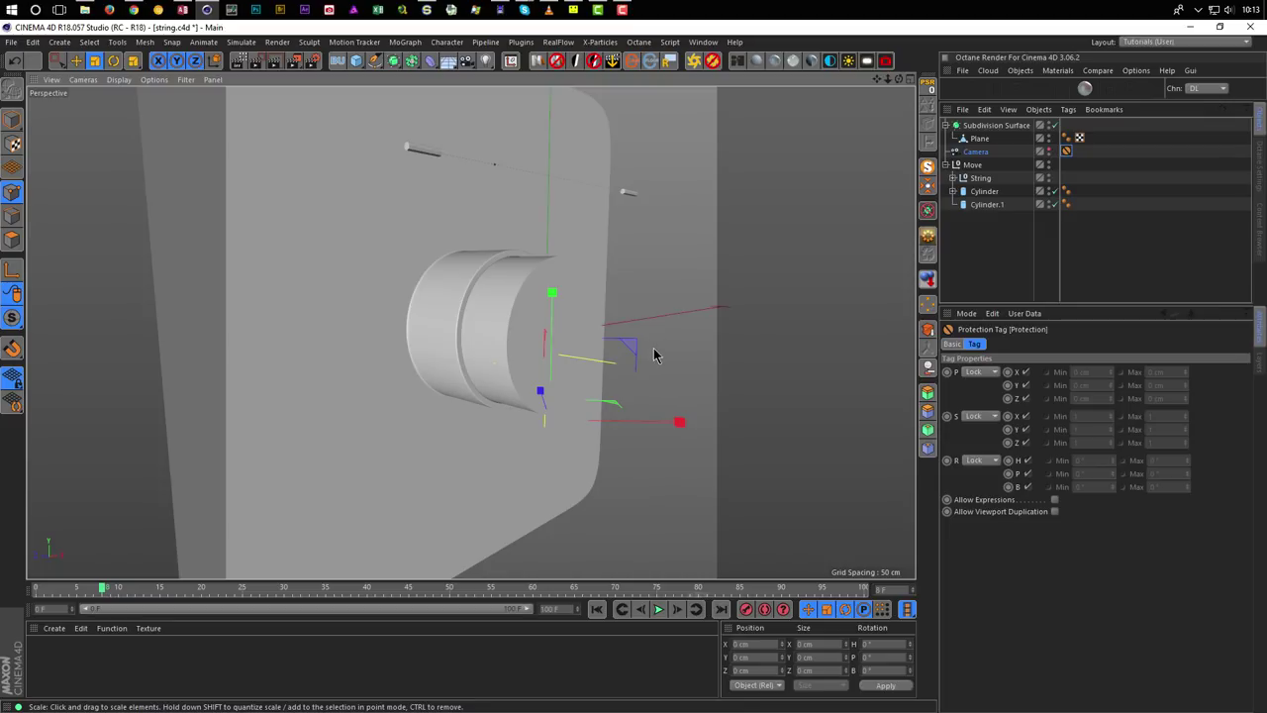
key(n)
key(b)
alt+drag(471, 254, 579, 322)
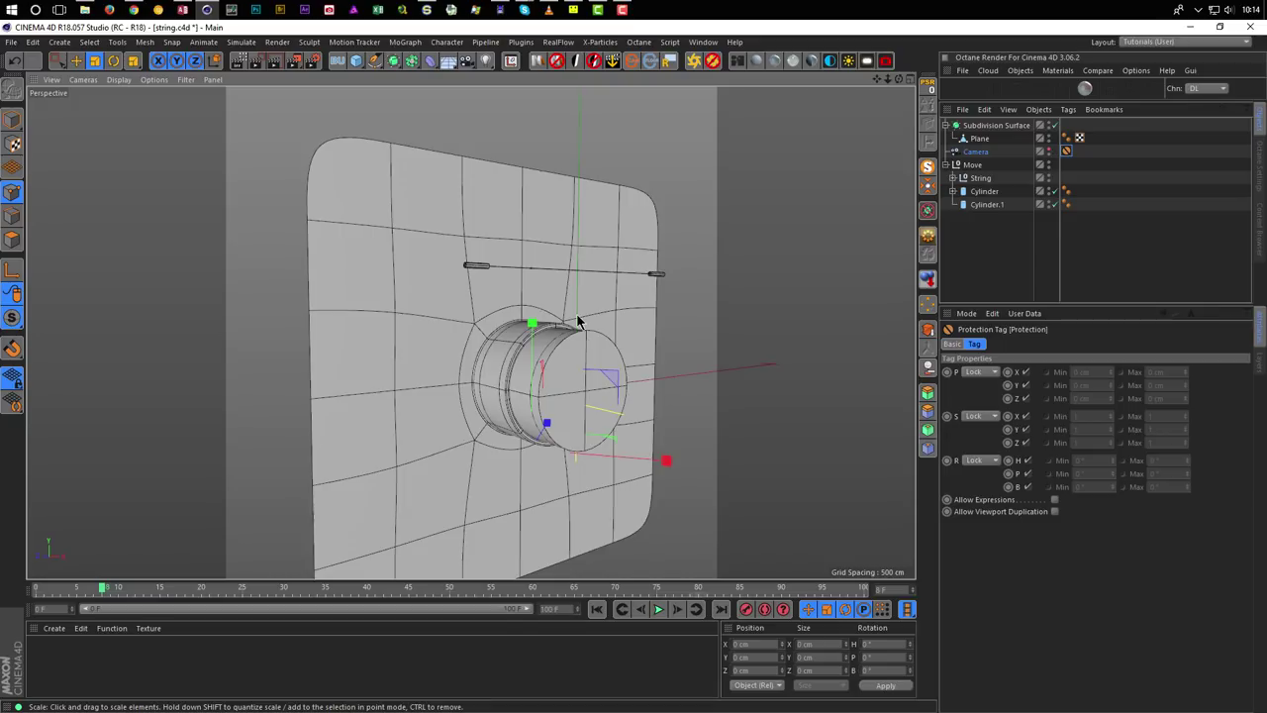
click(980, 139)
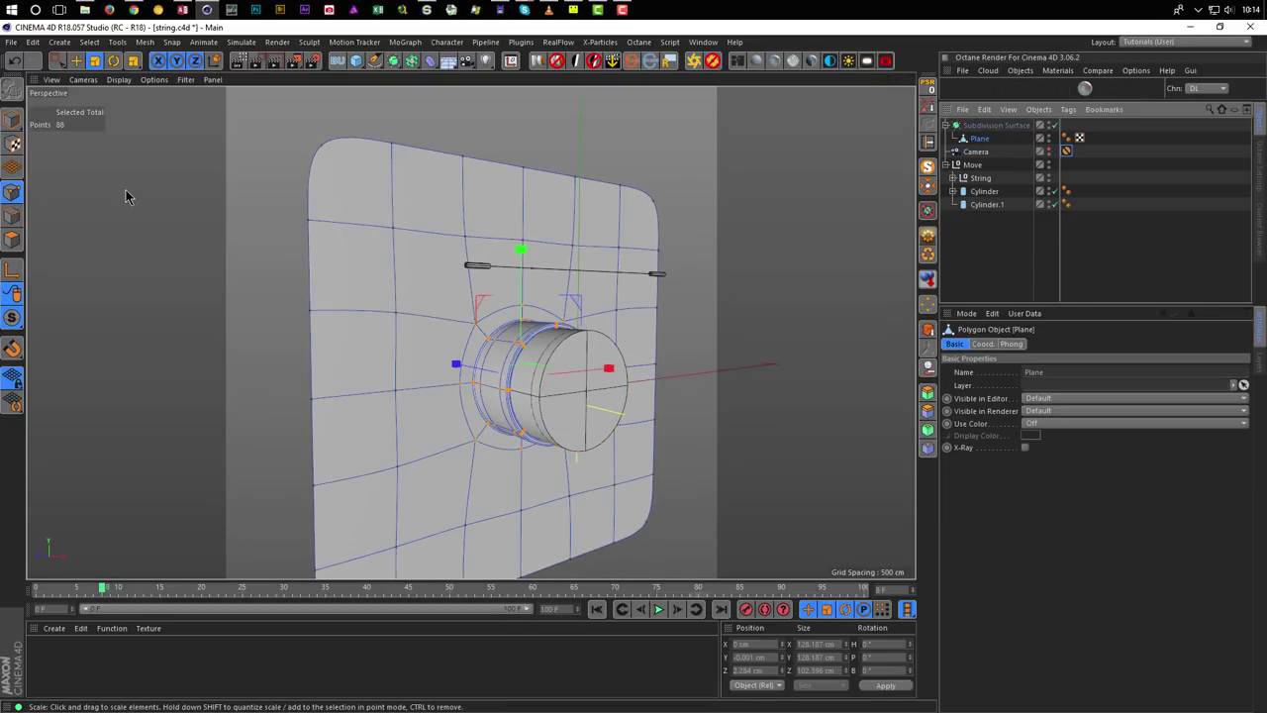
Select the backdrop Plane's four corner points.
key(9)
click(331, 156)
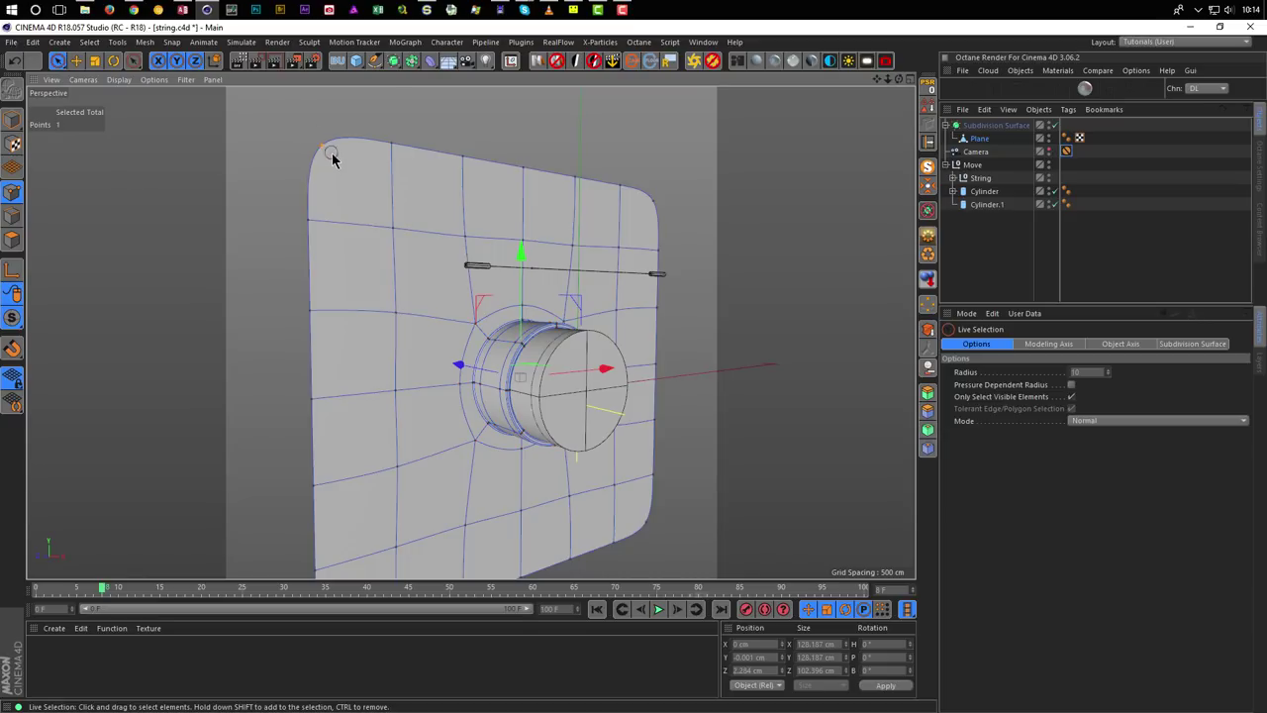
shift+click(657, 199)
shift+click(645, 525)
alt+drag(645, 526, 382, 501)
shift+click(320, 551)
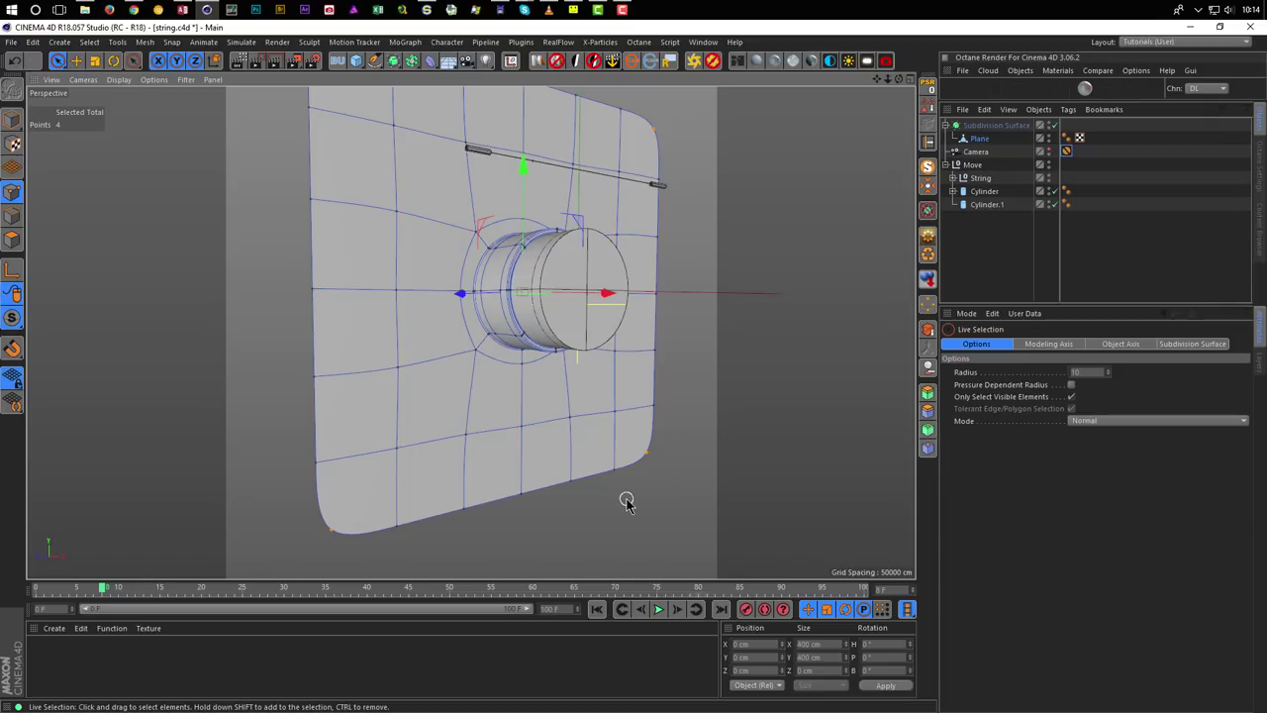
Raise the corner points' SDS weight to sharpen them, return to Model mode, and save.
drag(625, 498, 625, 498)
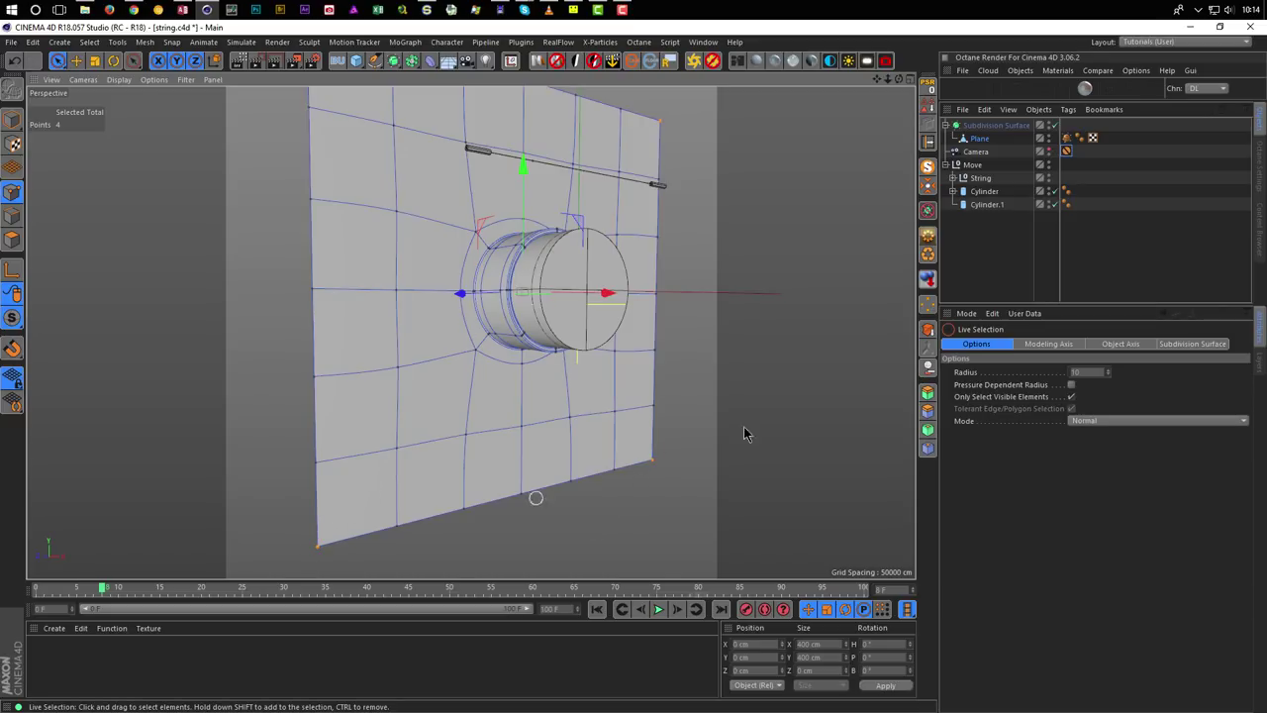
click(1066, 138)
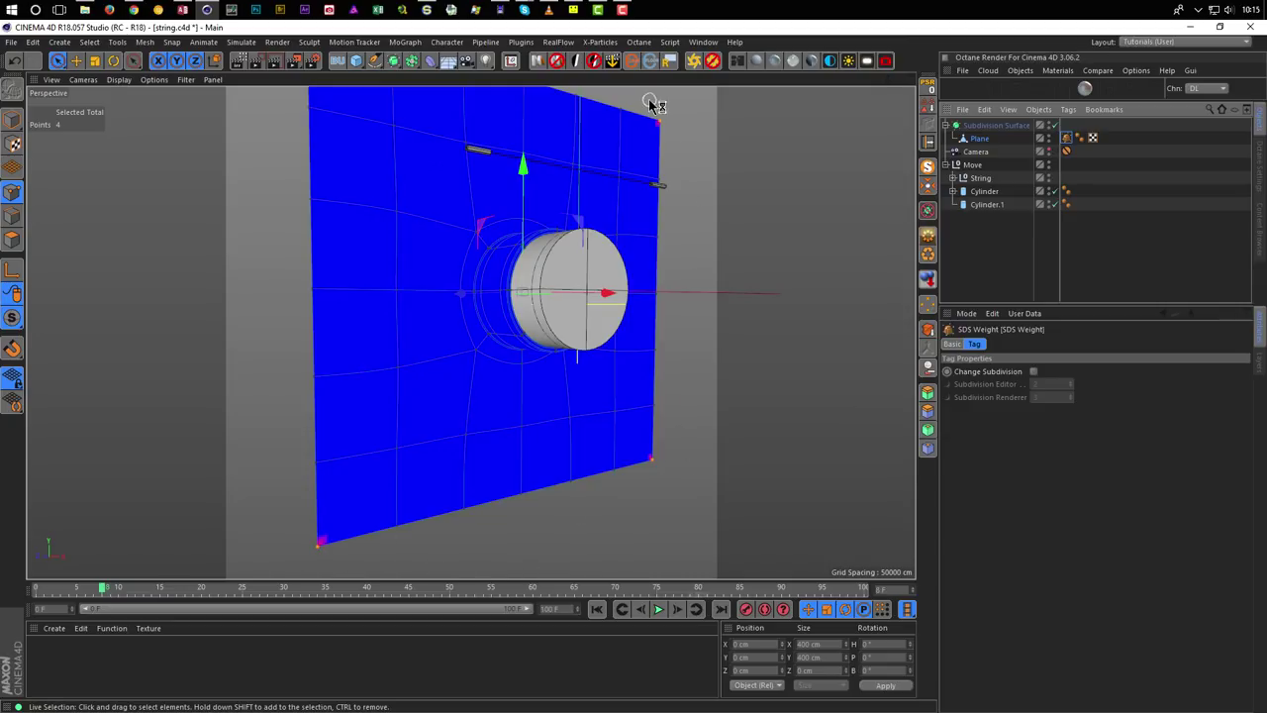
click(978, 245)
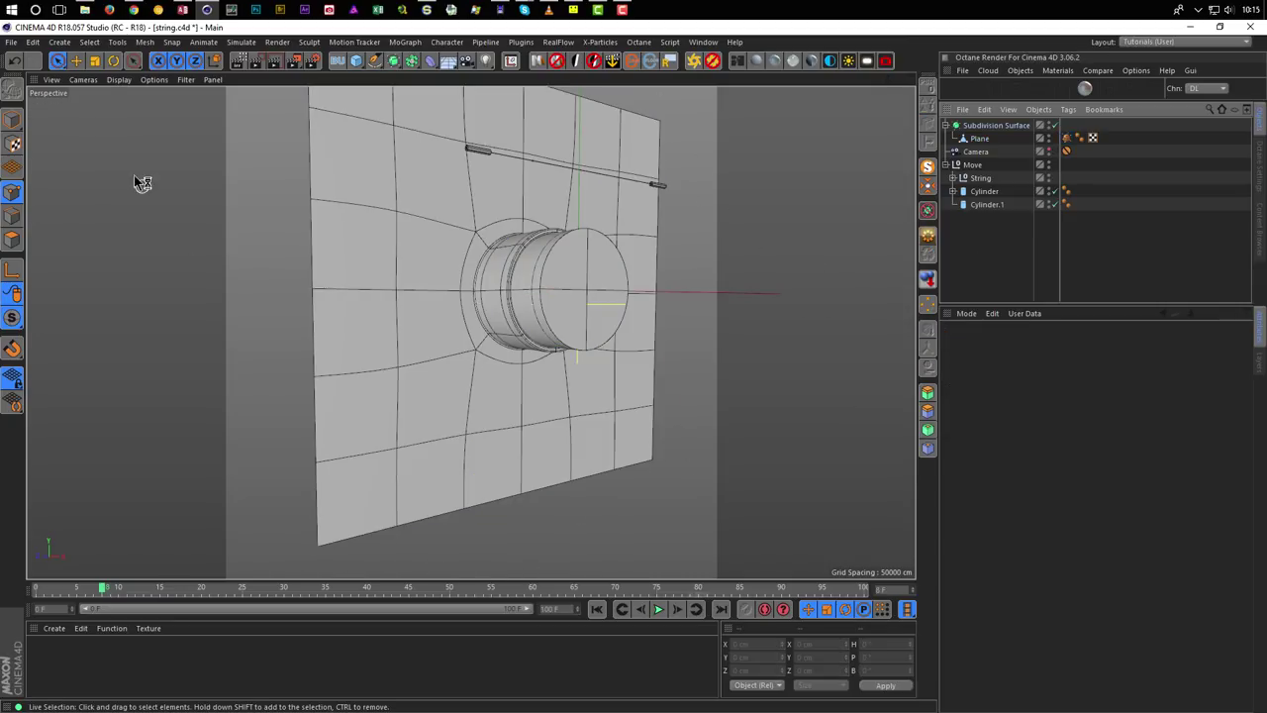
click(13, 120)
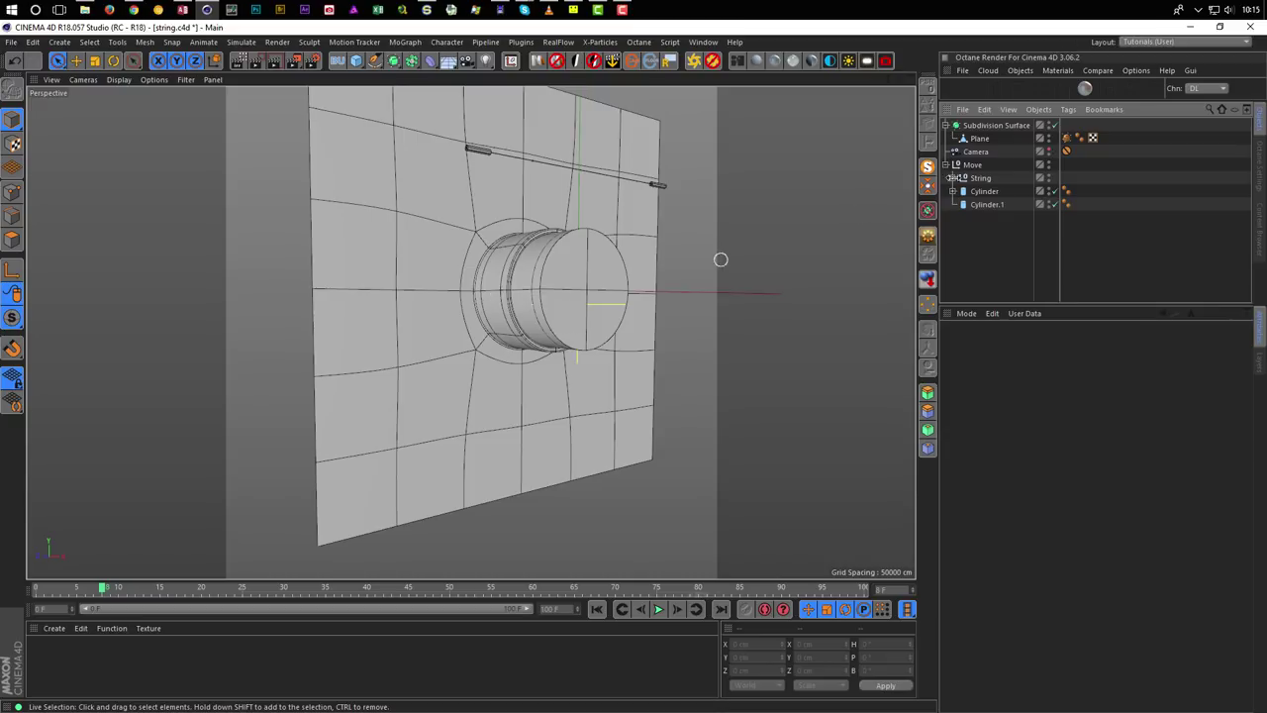
key(ctrl+s)
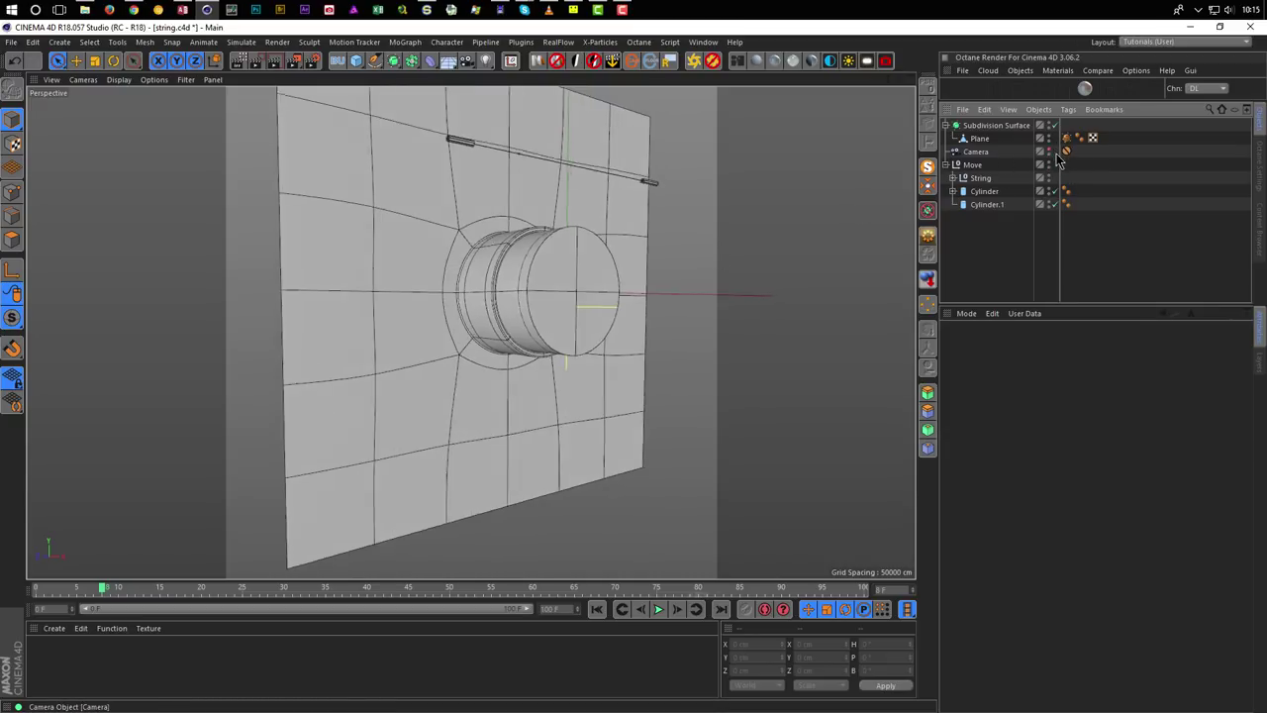
scroll(871, 321, up, 5)
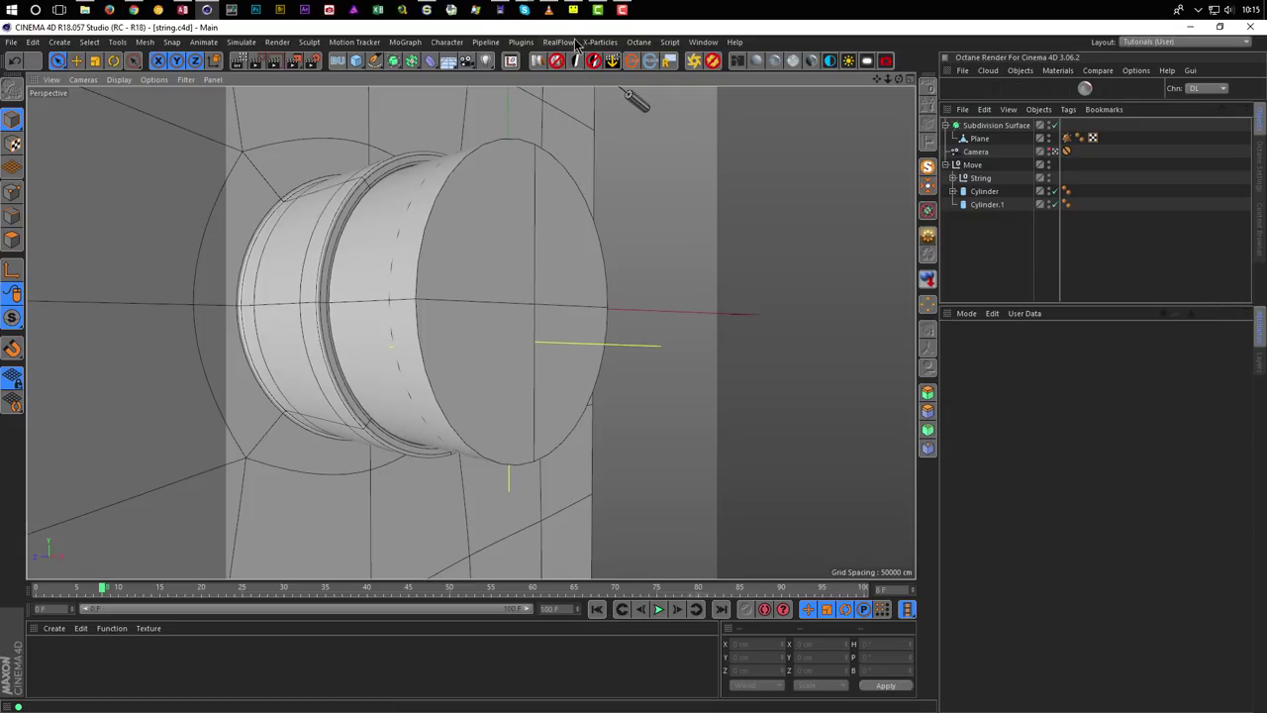
click(547, 10)
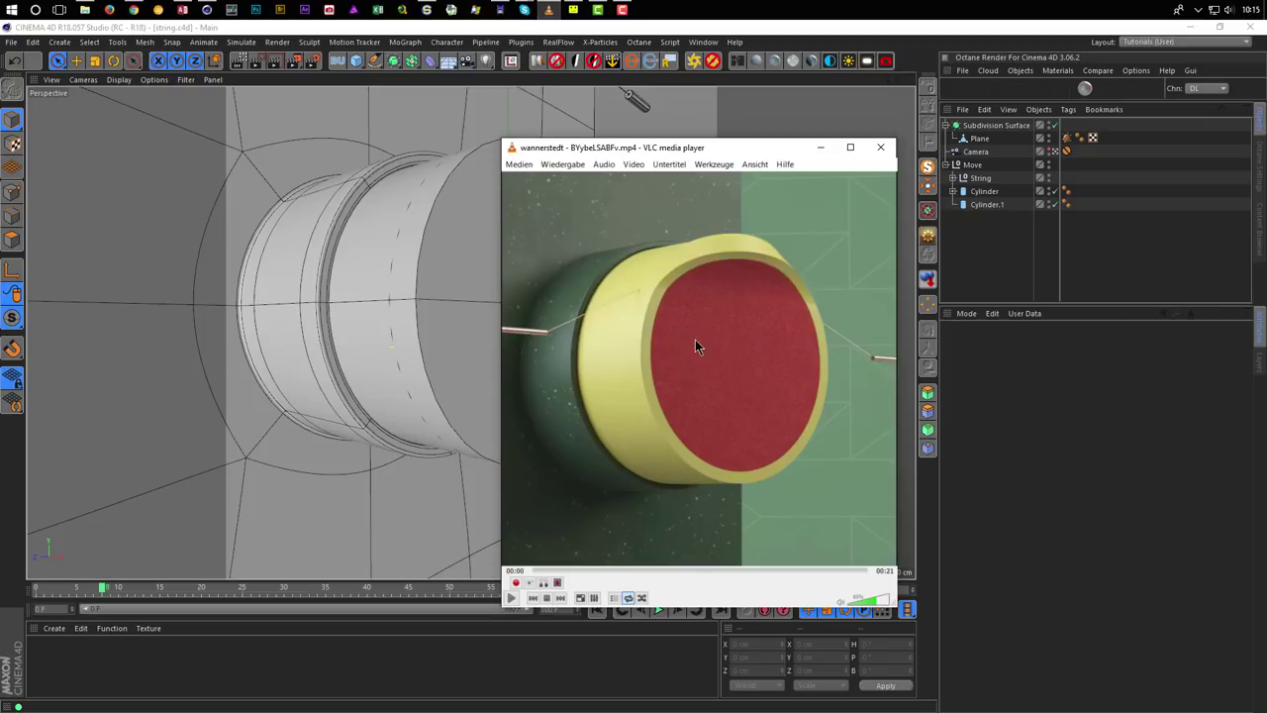
drag(727, 149, 893, 134)
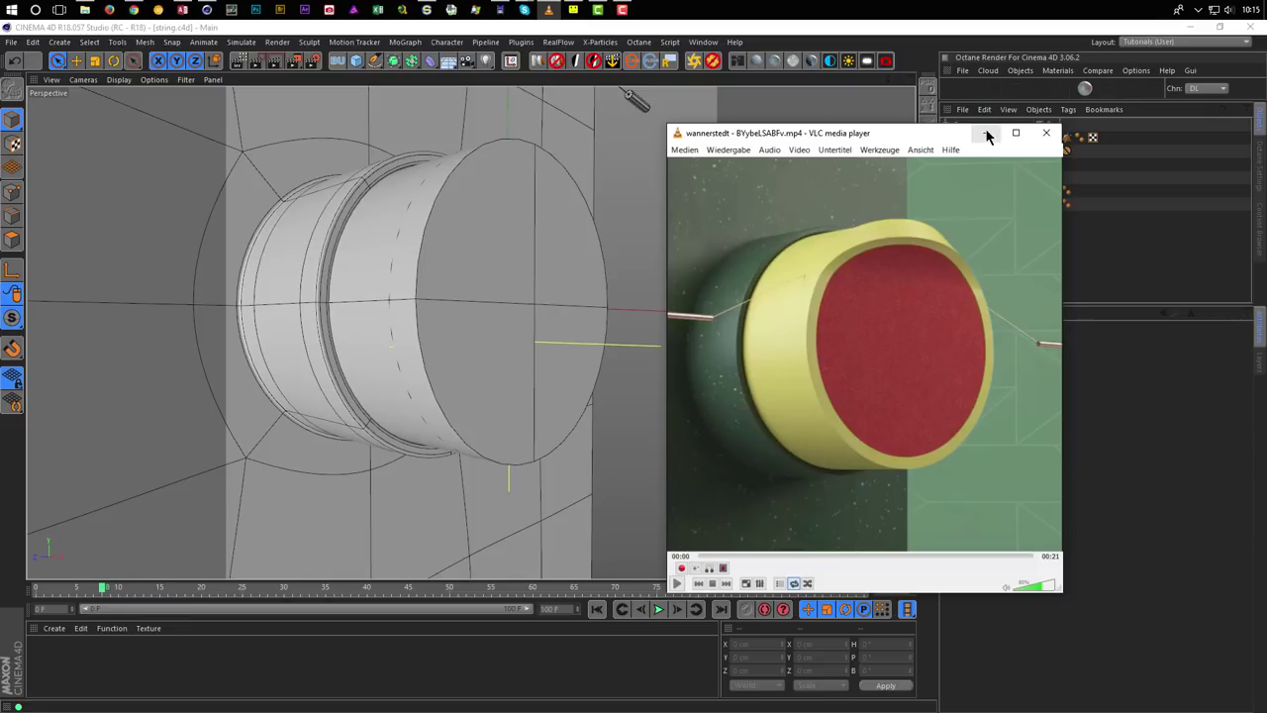
click(1235, 169)
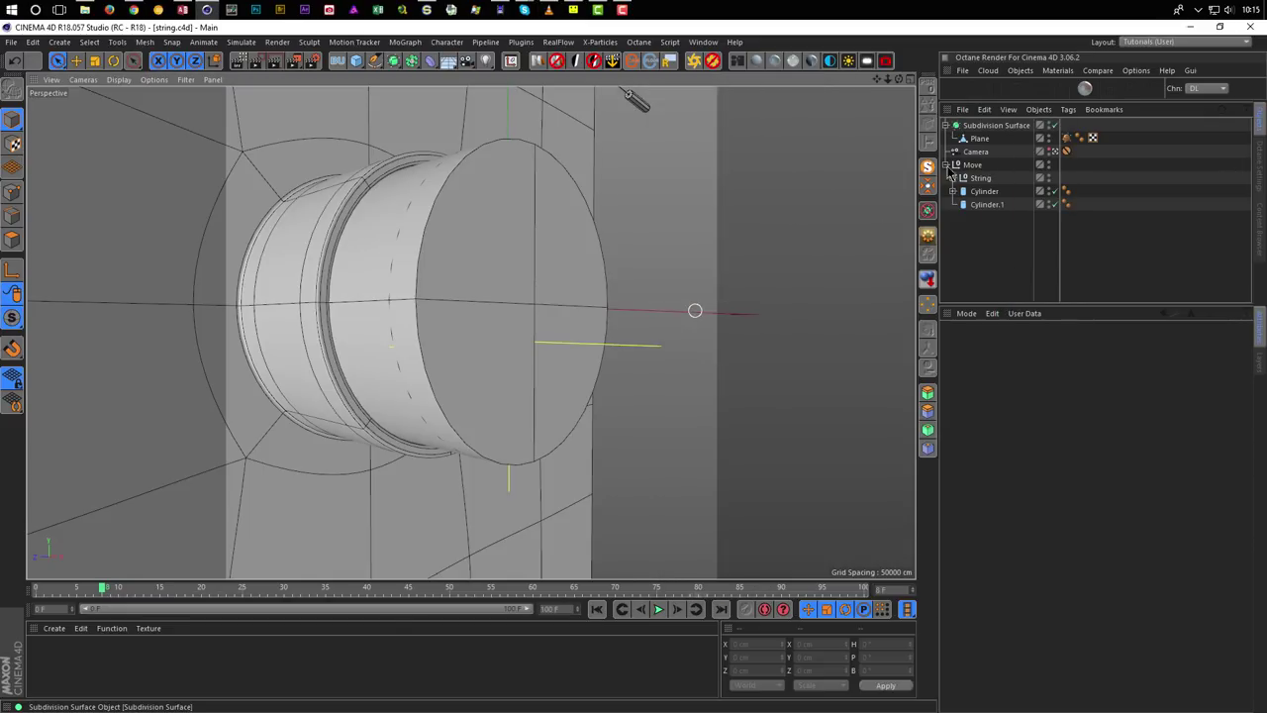
Create a new material, Mat, and open it in the Material Editor.
double_click(255, 676)
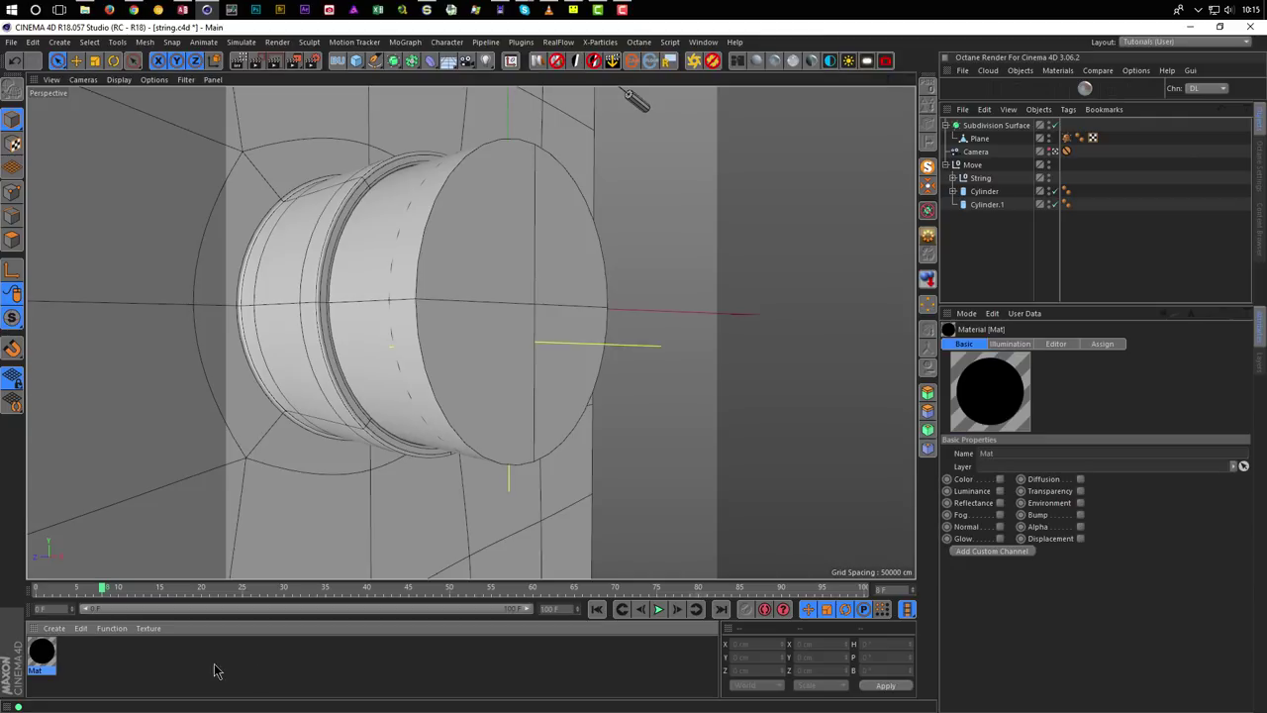
double_click(42, 651)
drag(421, 99, 847, 165)
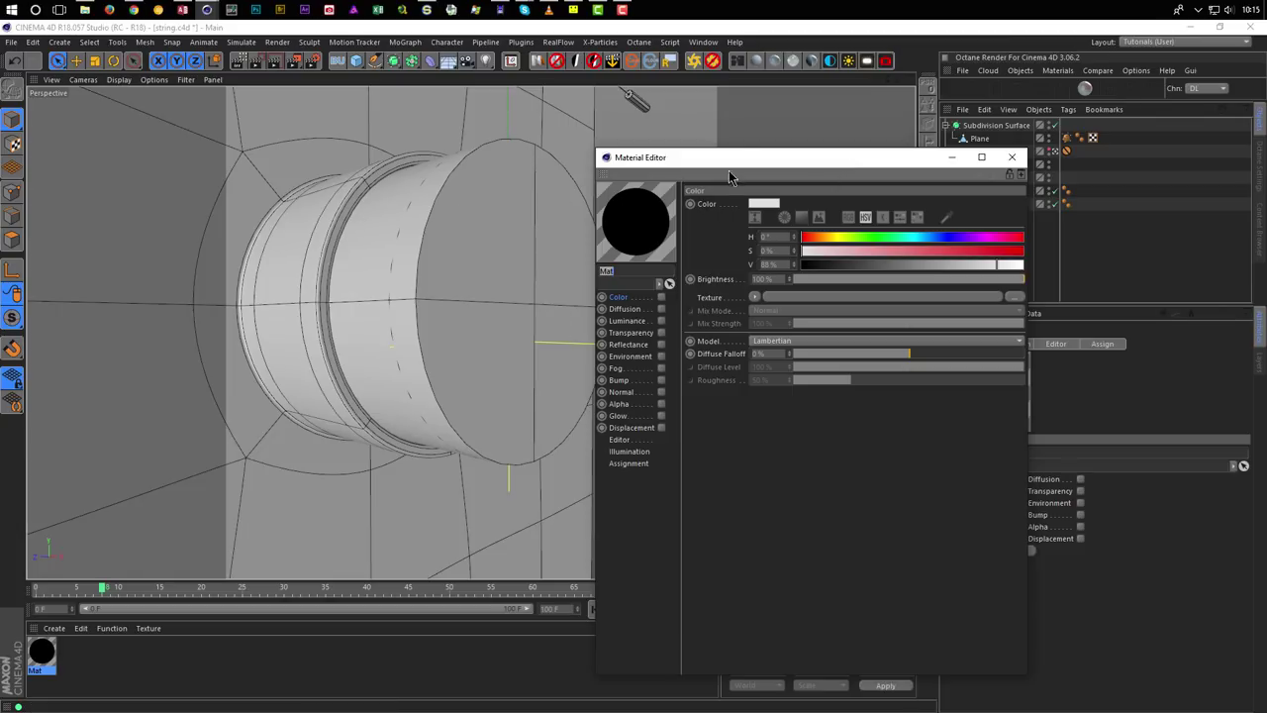
drag(744, 152, 745, 240)
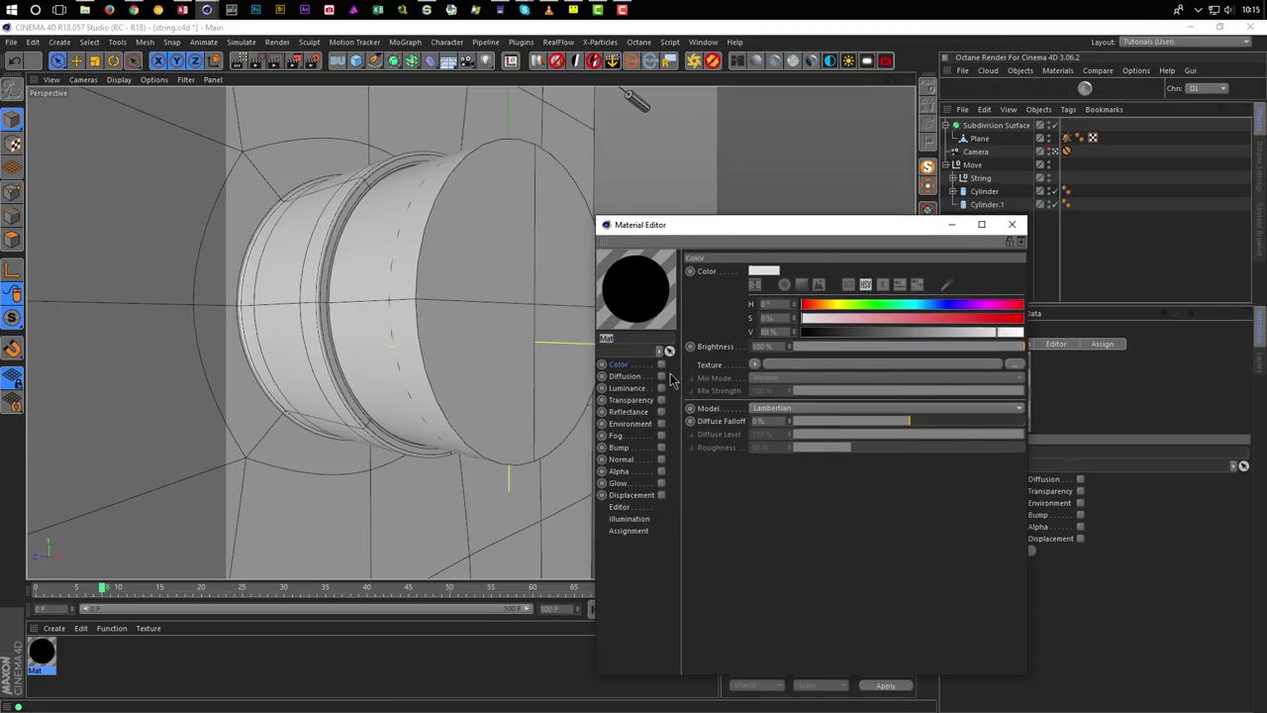
Set the colour to saturated yellow and add a GGX reflectance layer with 25% roughness.
click(835, 304)
drag(840, 318, 940, 322)
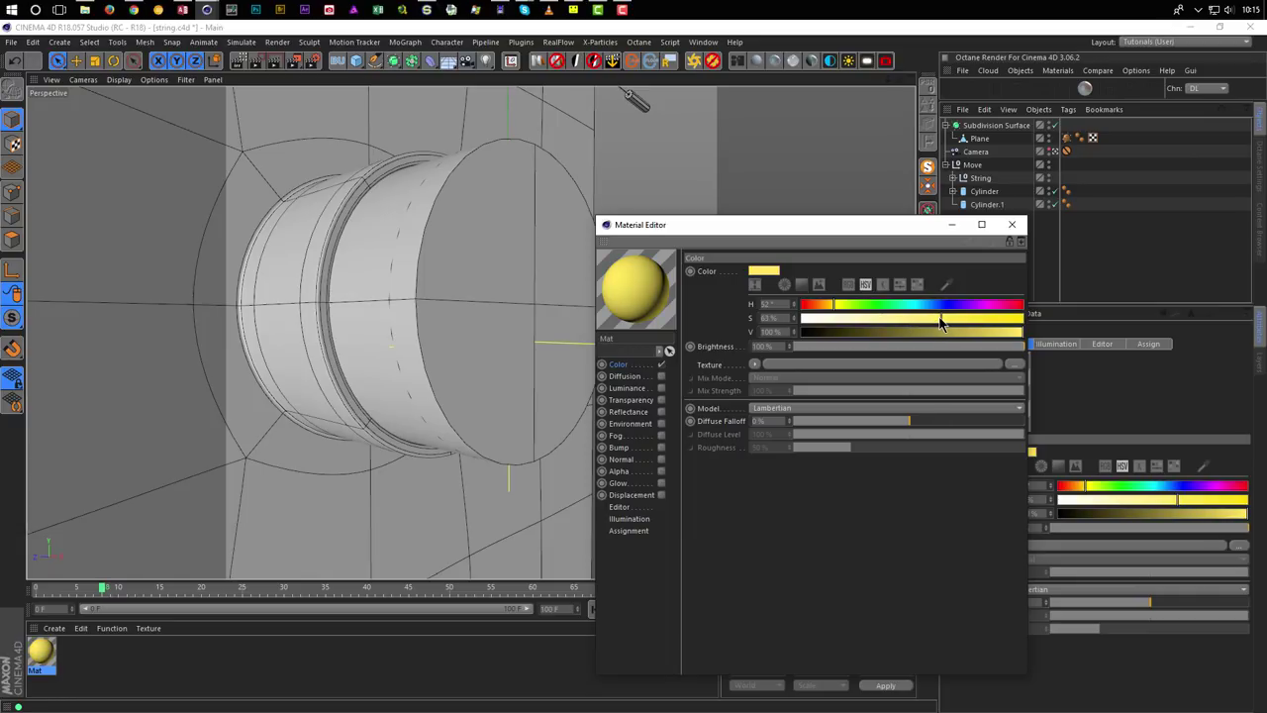
click(660, 412)
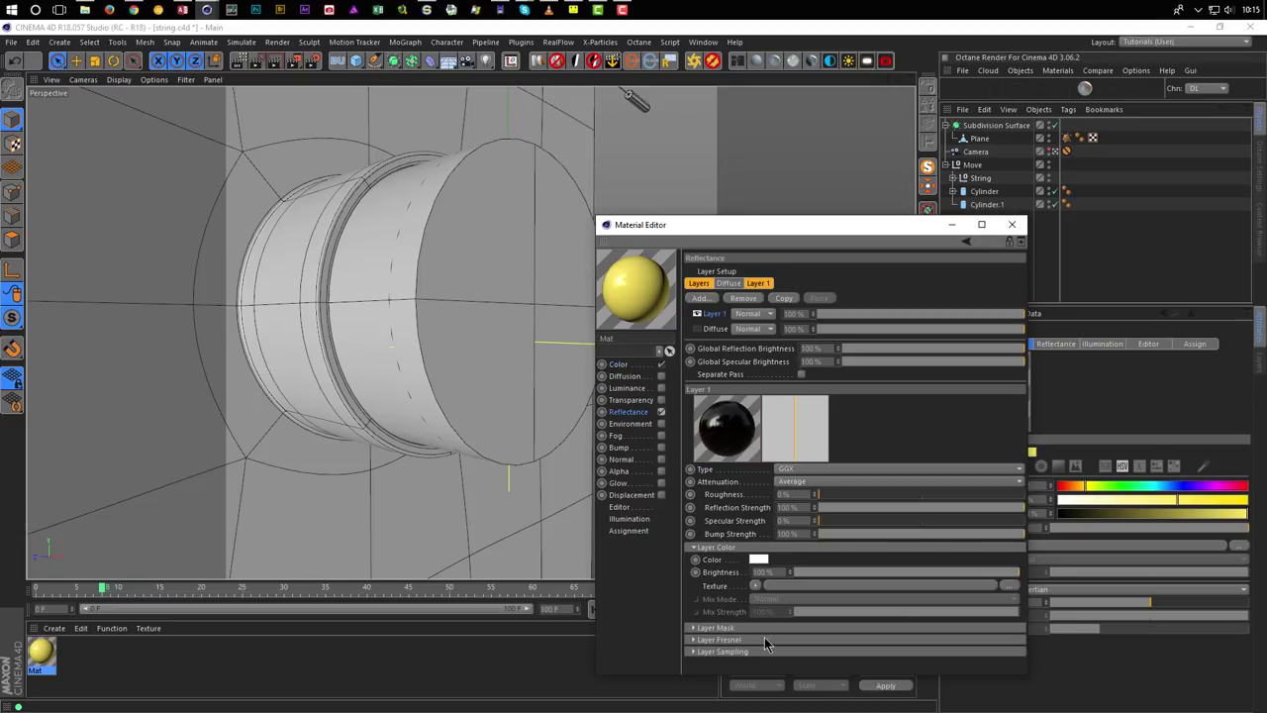
drag(840, 495, 861, 500)
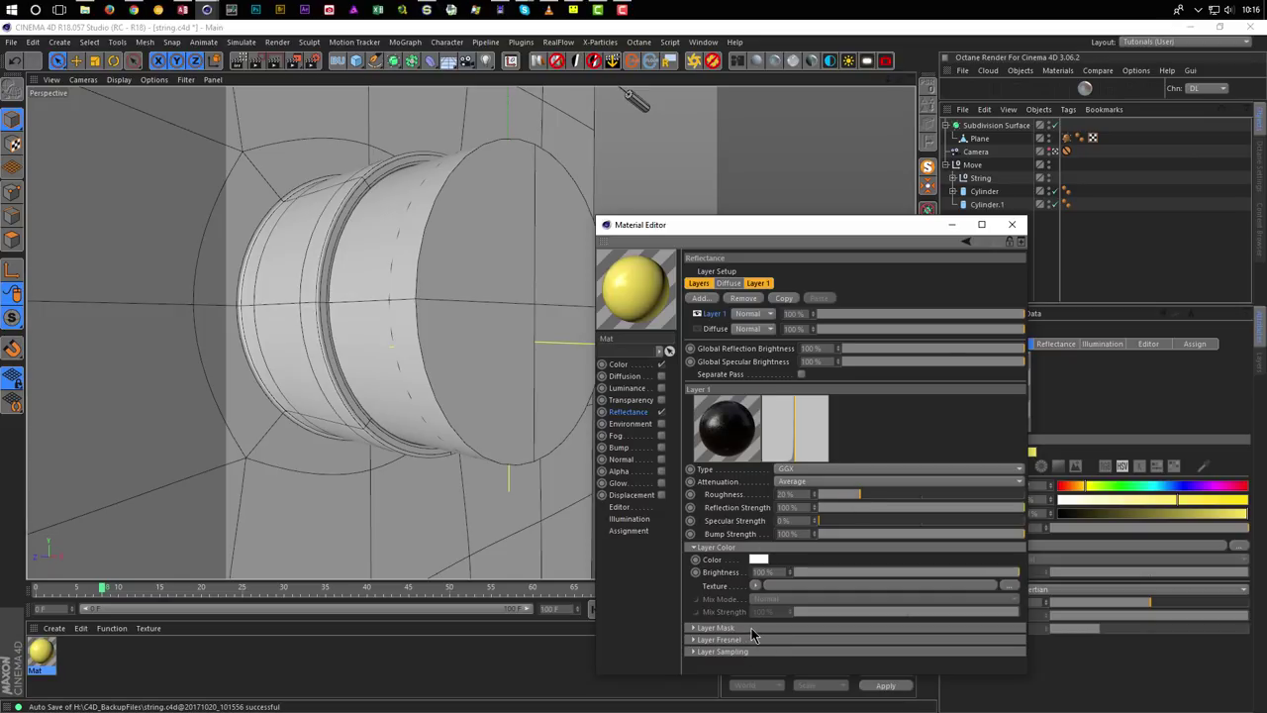
click(661, 364)
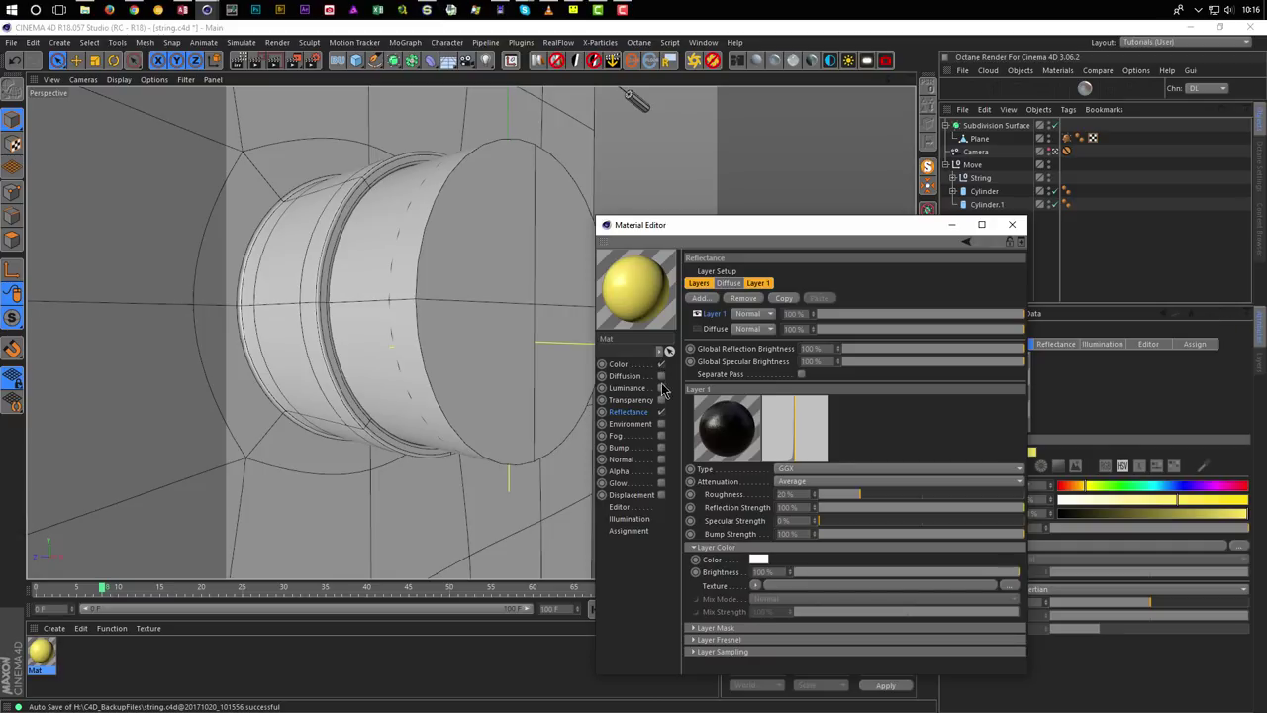
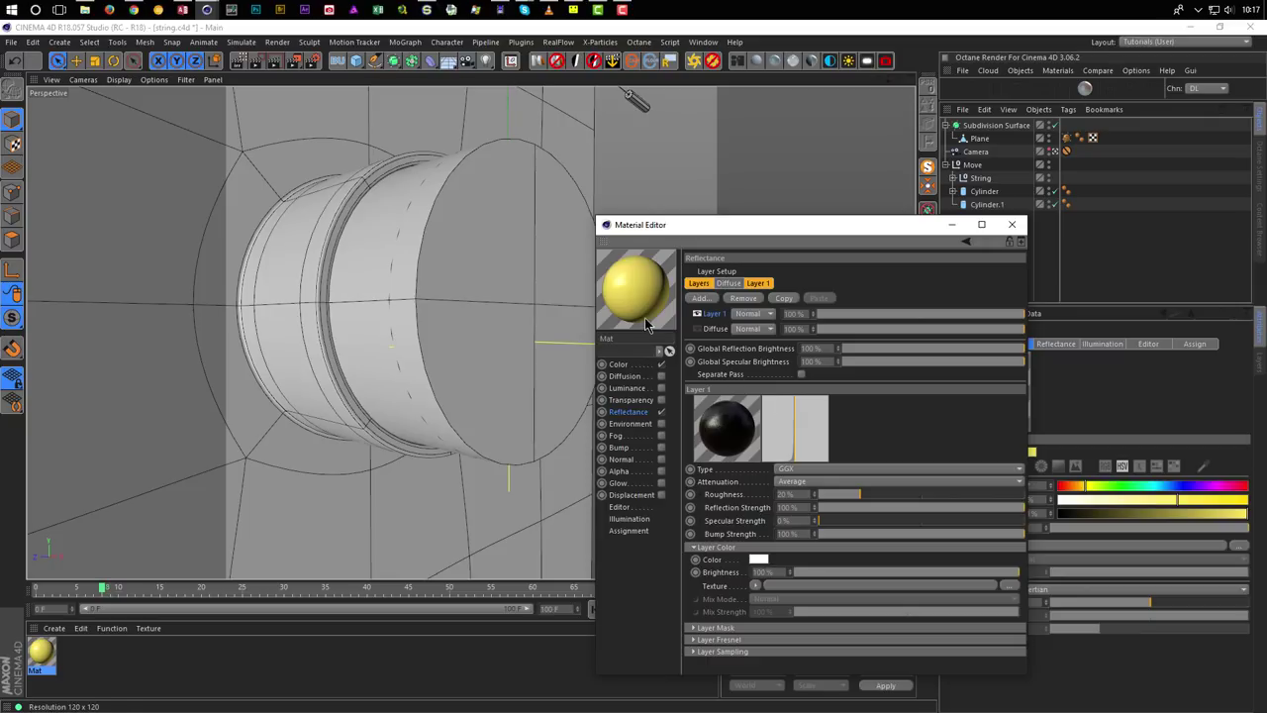
Close the Material Editor, disable the Cylinder's Subdivision Surface and set Cylinder.1's editor visibility off.
drag(915, 227, 831, 245)
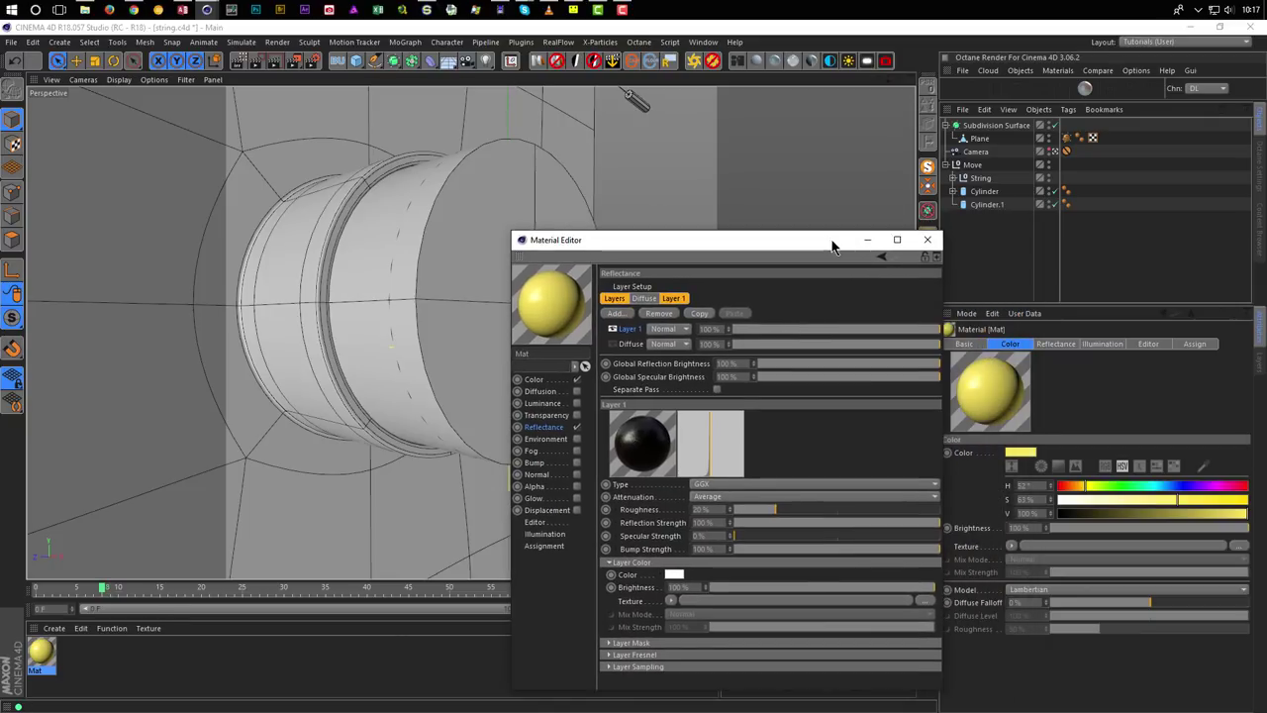
click(928, 240)
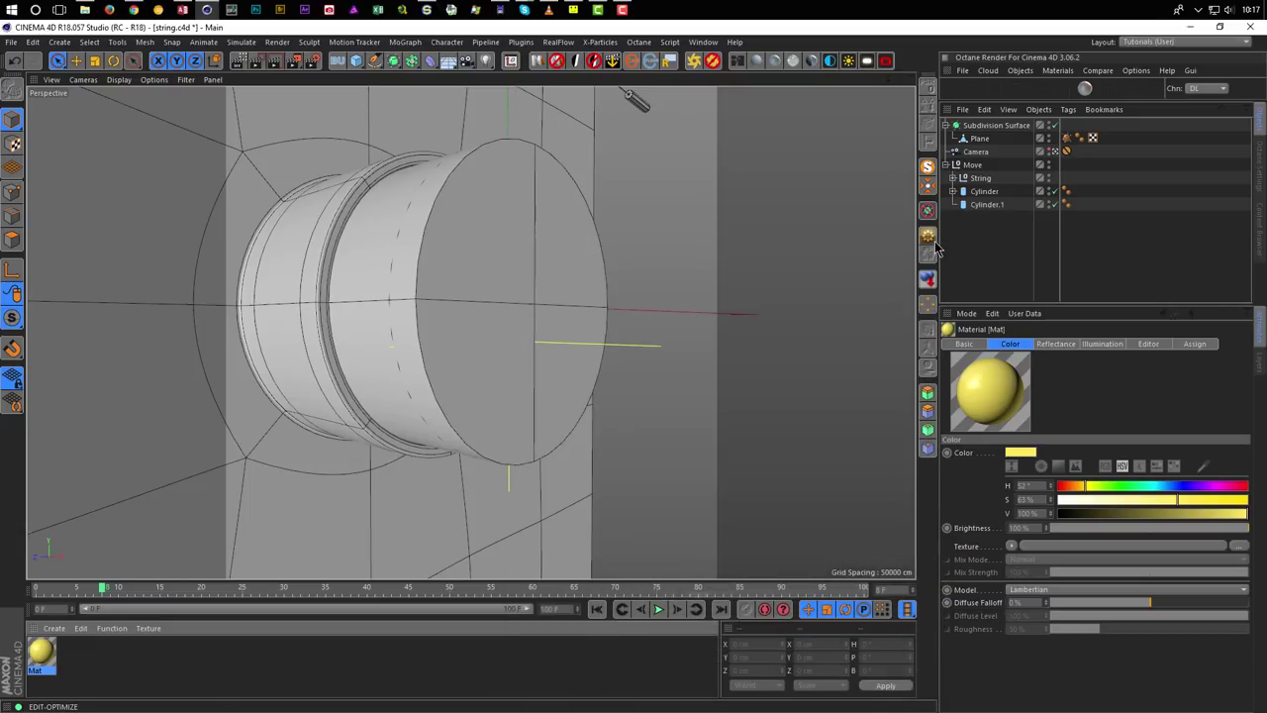
click(999, 193)
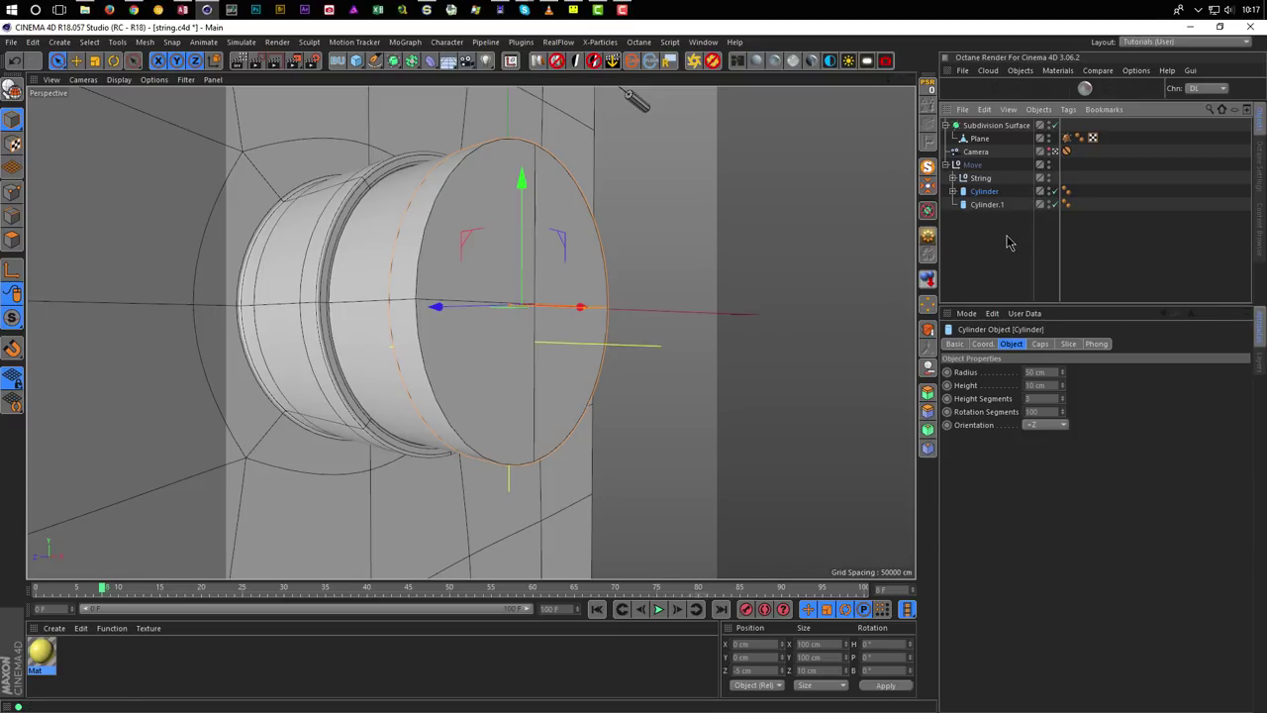
right_click(1008, 242)
key(Escape)
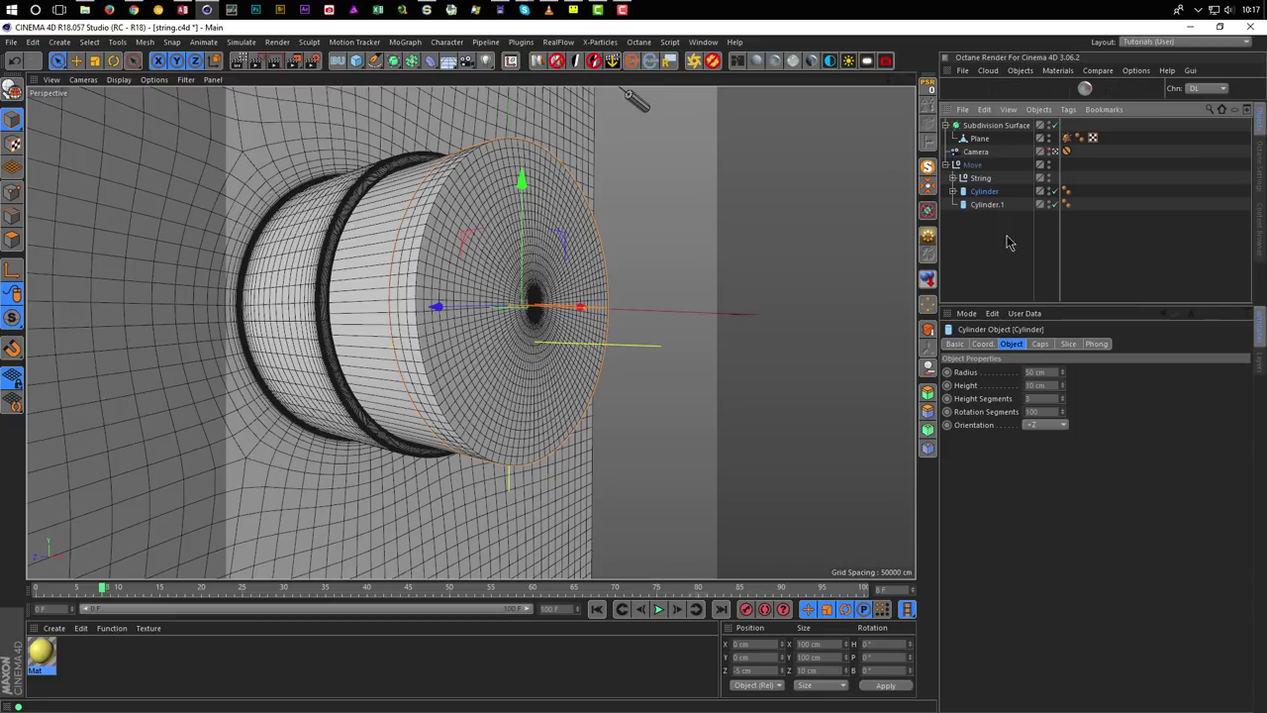
click(1052, 125)
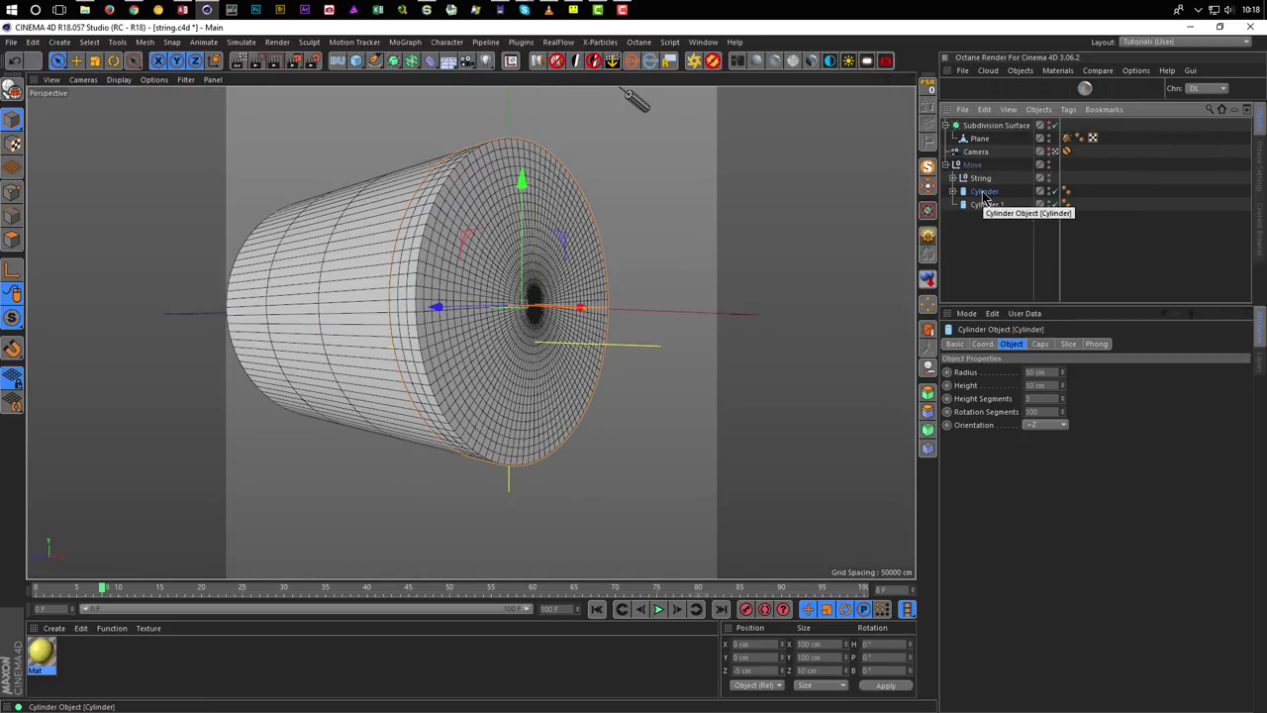
click(1049, 203)
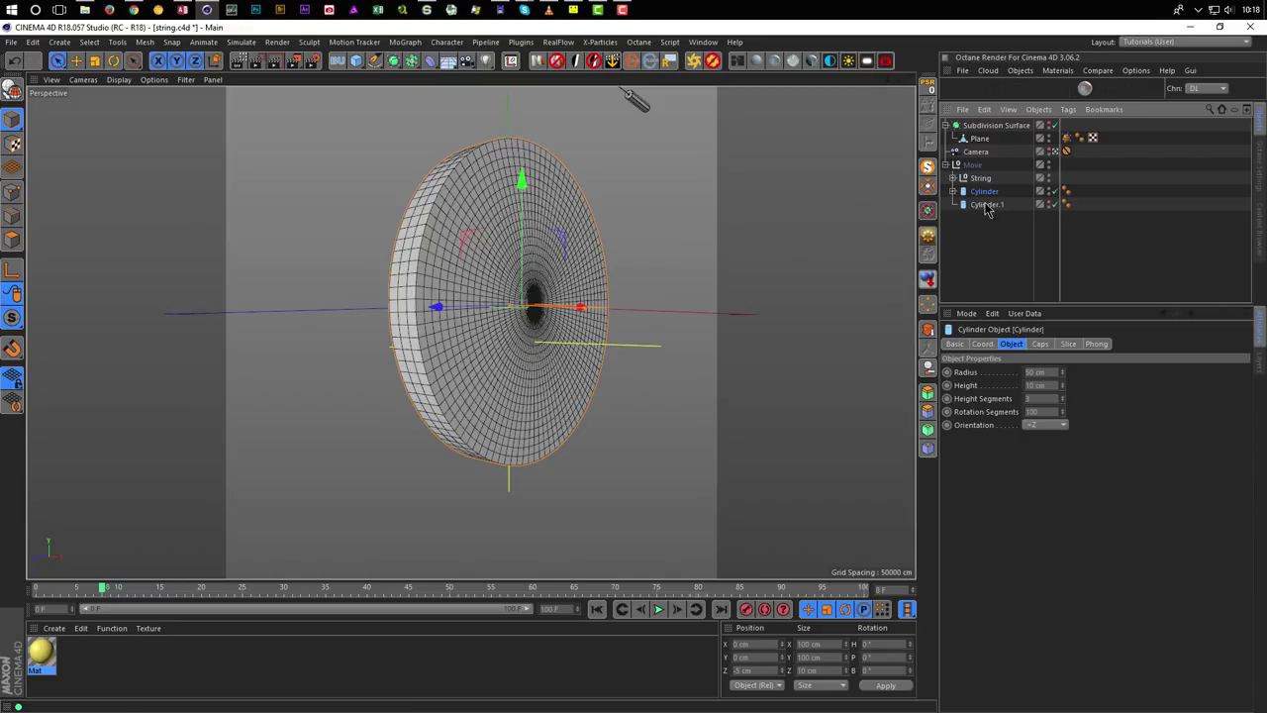
Make the end-cap Cylinder editable with C and Optimize all its polygons.
click(953, 192)
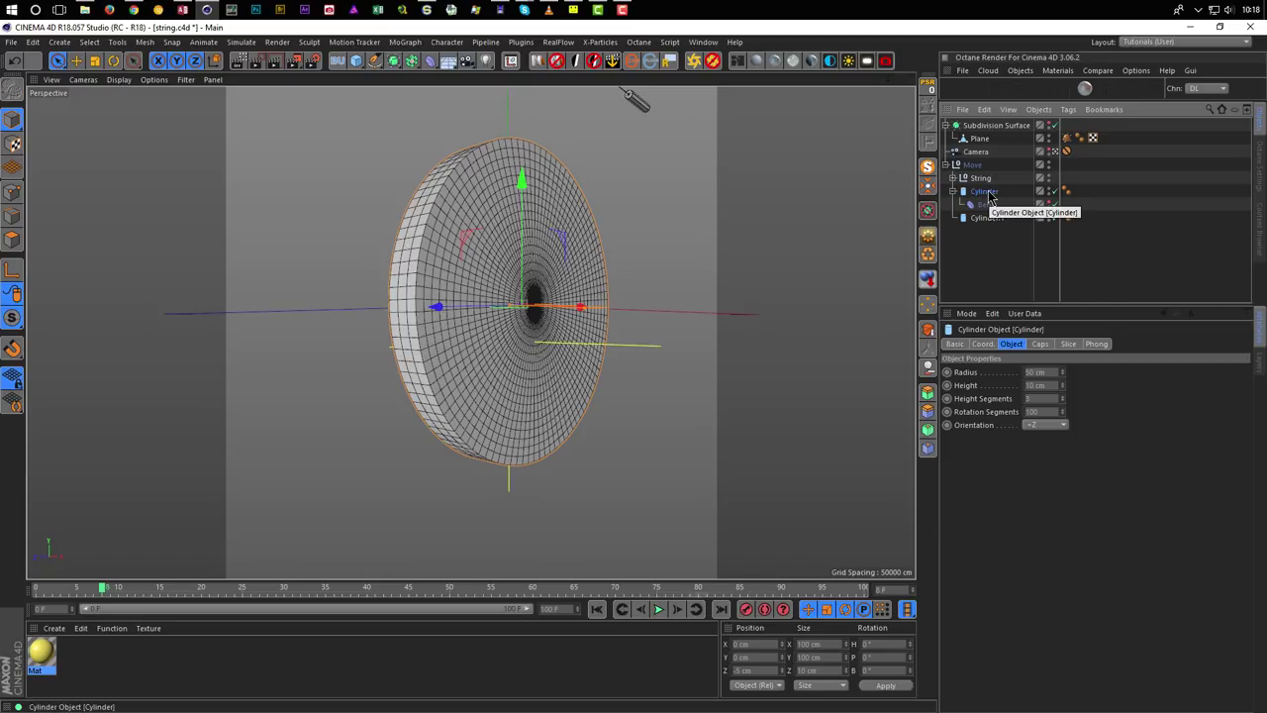
key(c)
click(953, 192)
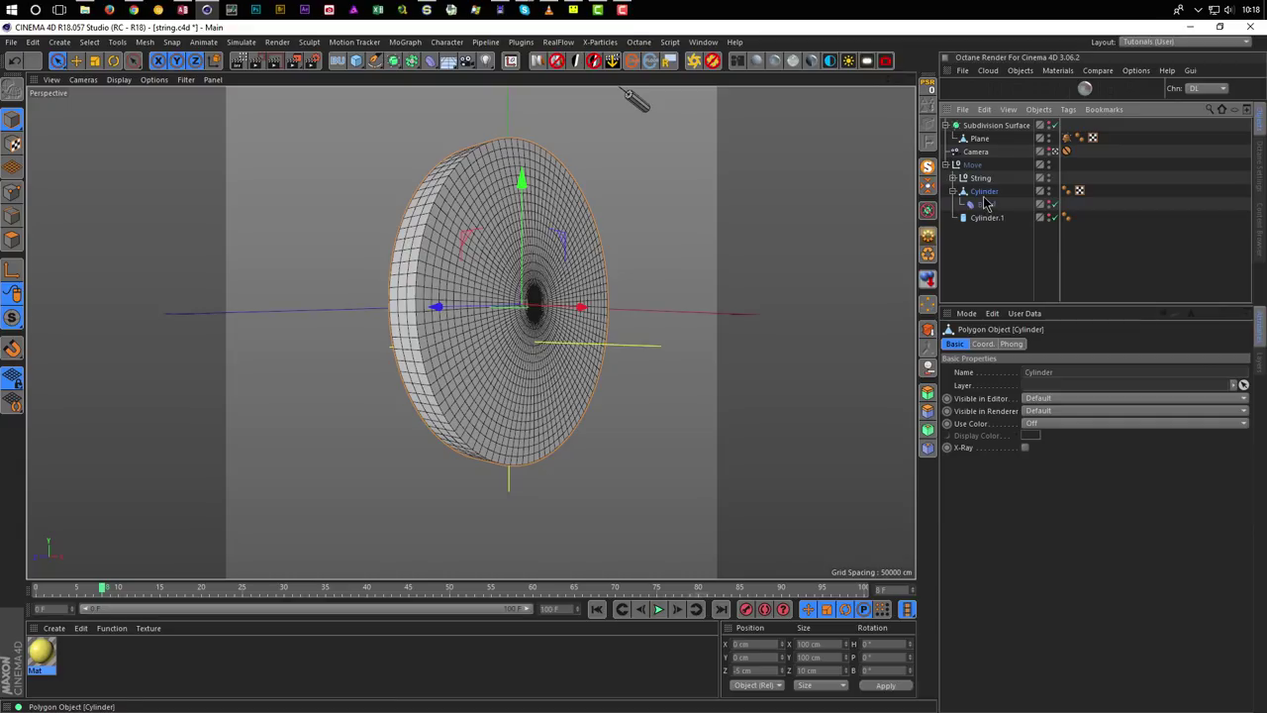
click(12, 191)
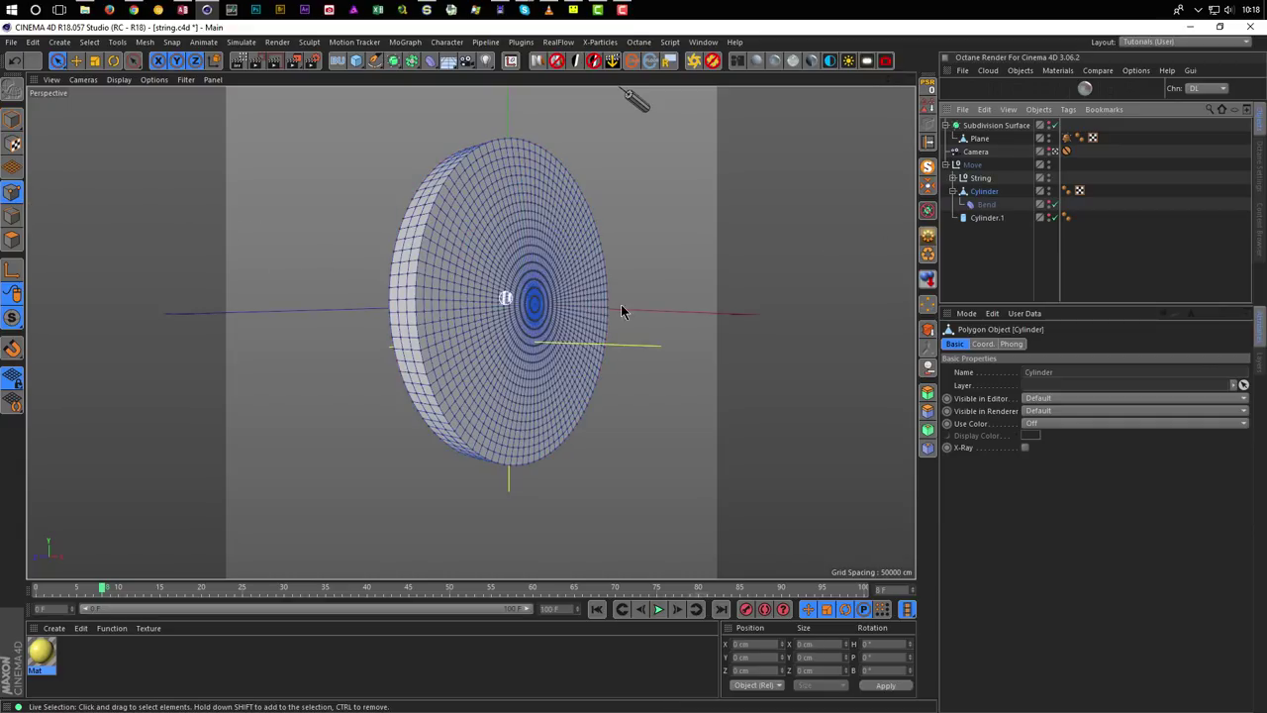
click(927, 259)
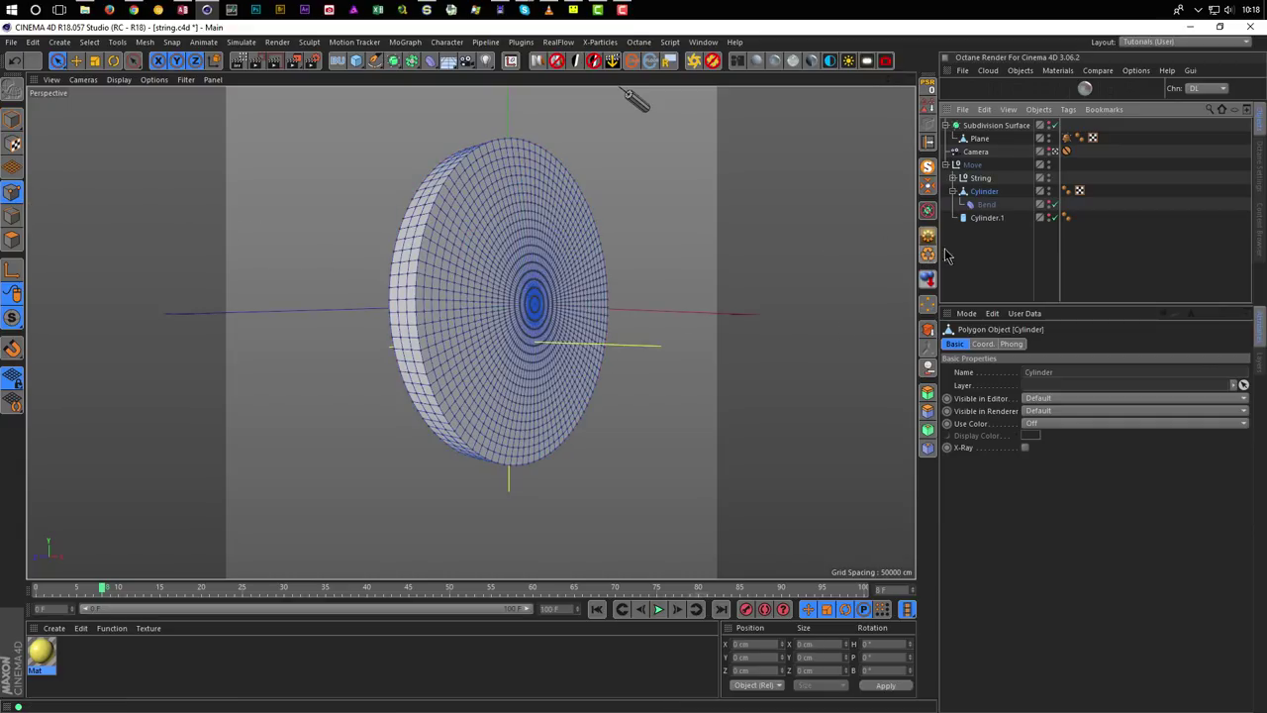
Collapse the Cylinder.1 spool body into a polygon object with Current State to Object.
click(986, 204)
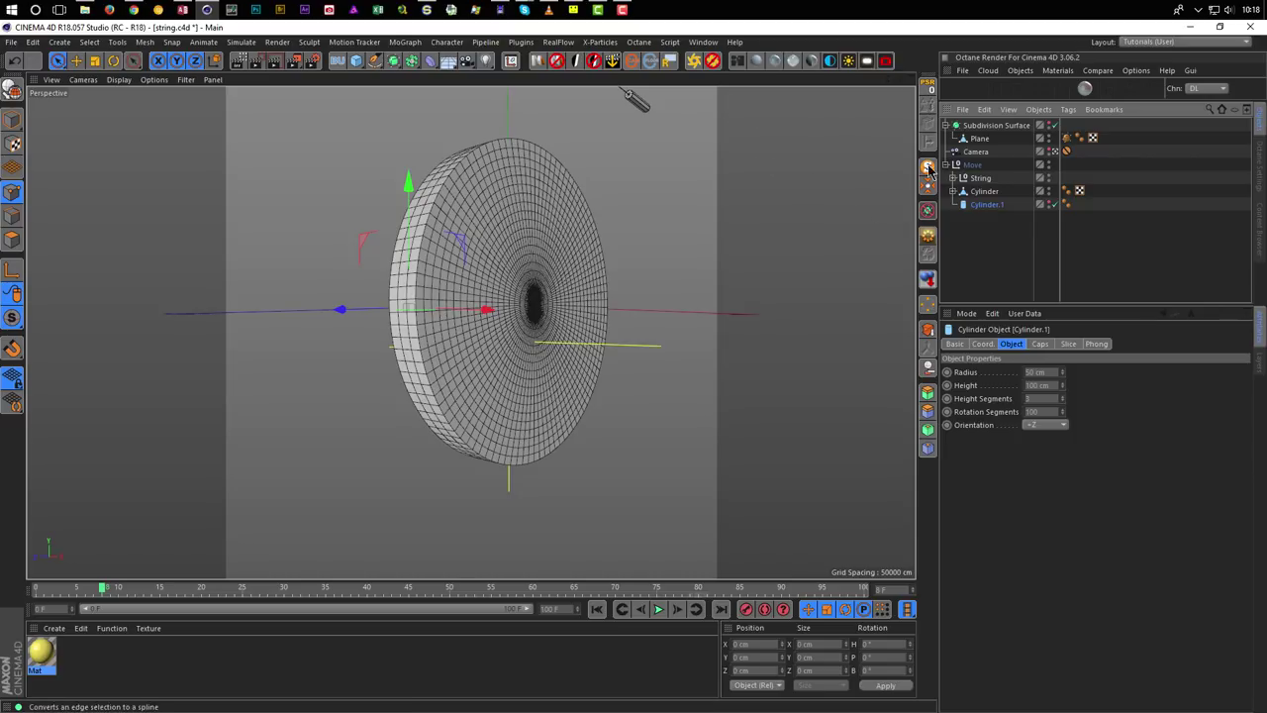
click(930, 237)
click(683, 419)
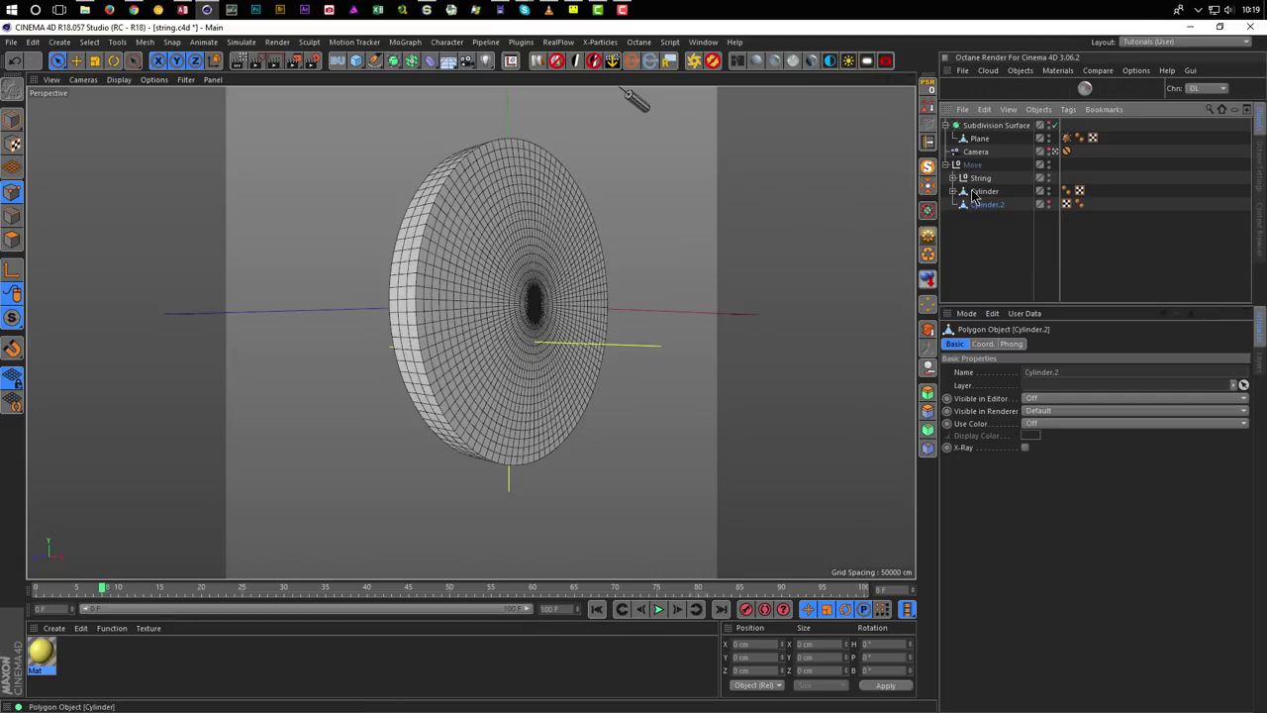
click(975, 193)
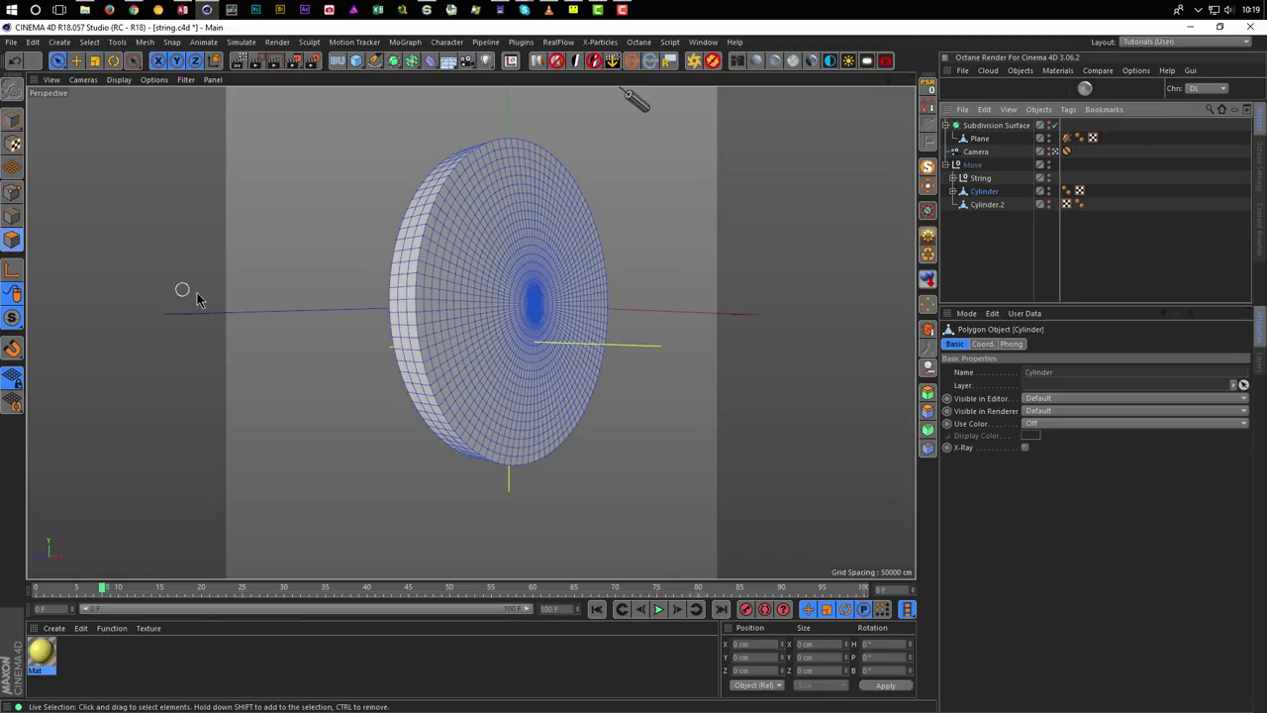
key(u)
key(l)
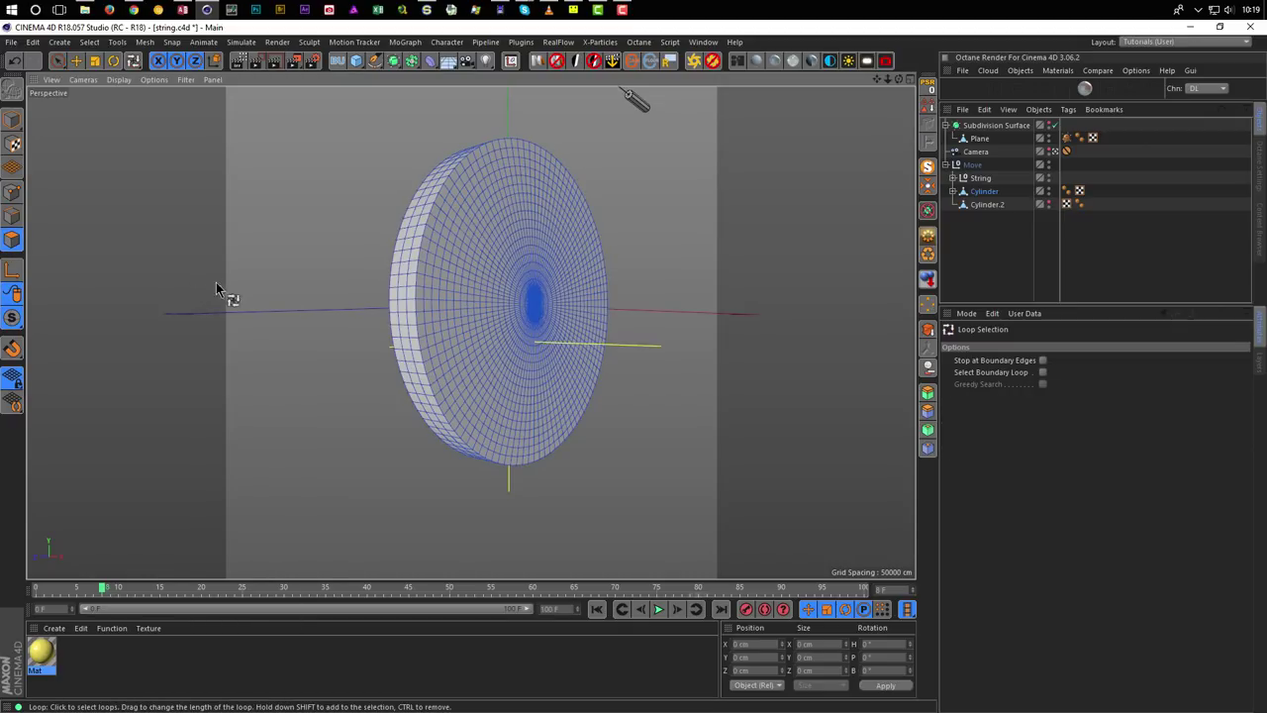
click(430, 216)
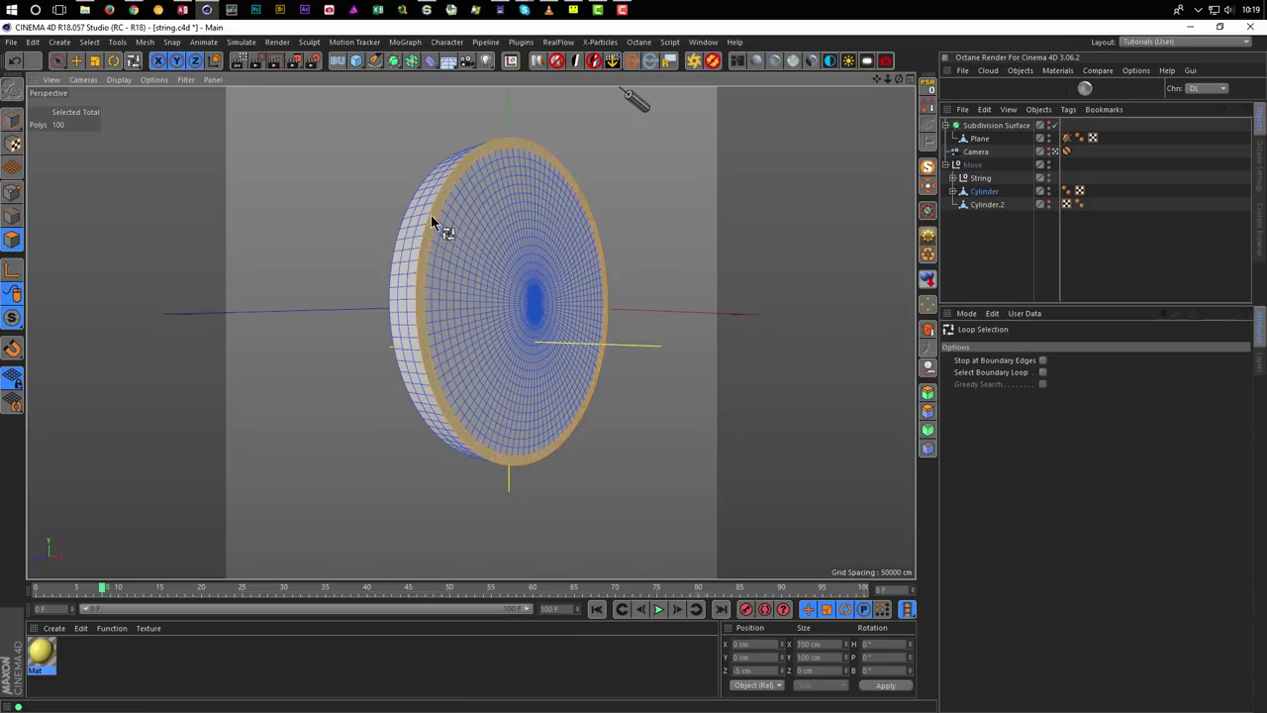
shift+click(437, 221)
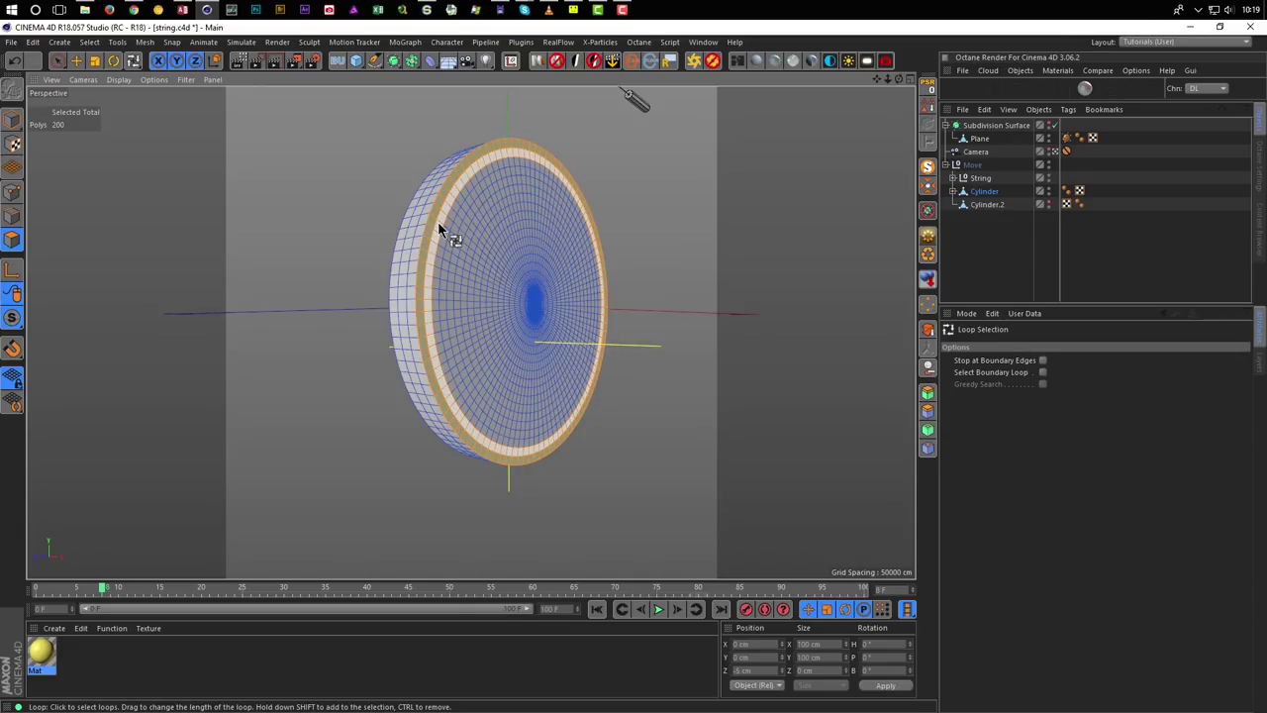
key(u)
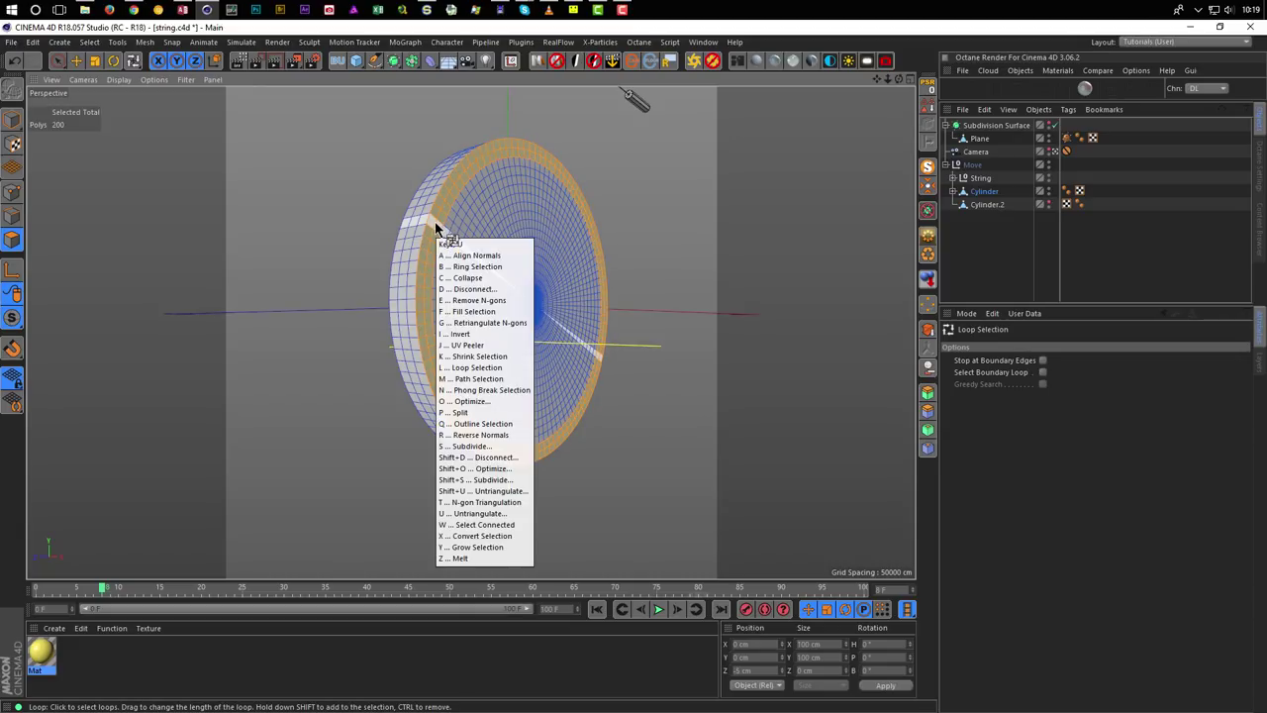
key(f)
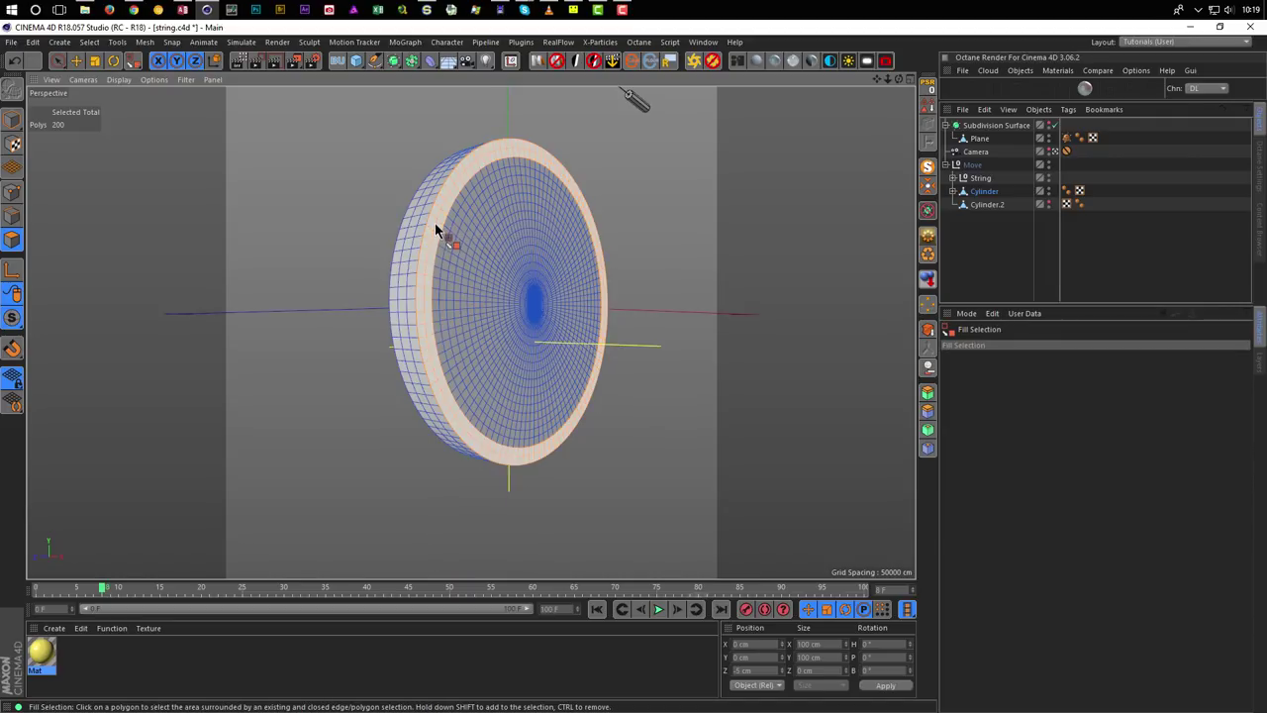
click(455, 353)
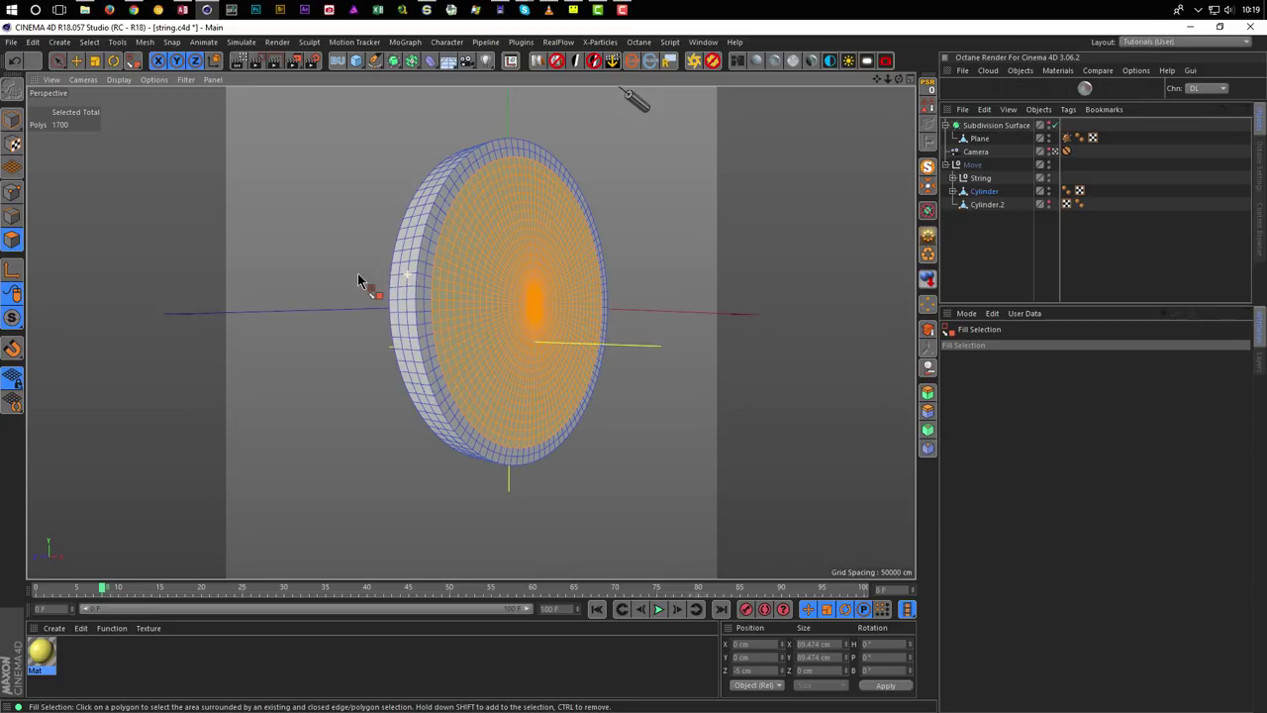
click(1065, 150)
scroll(586, 294, up, 5)
alt+drag(679, 283, 308, 254)
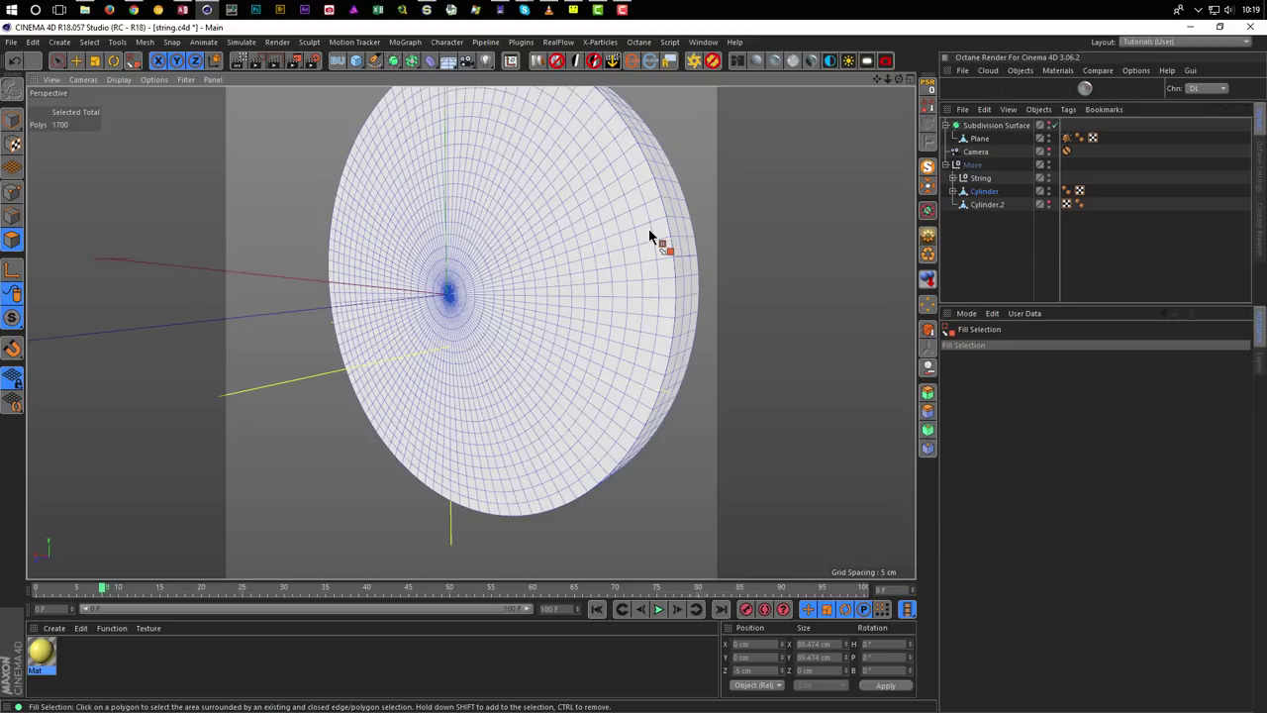
key(u)
key(l)
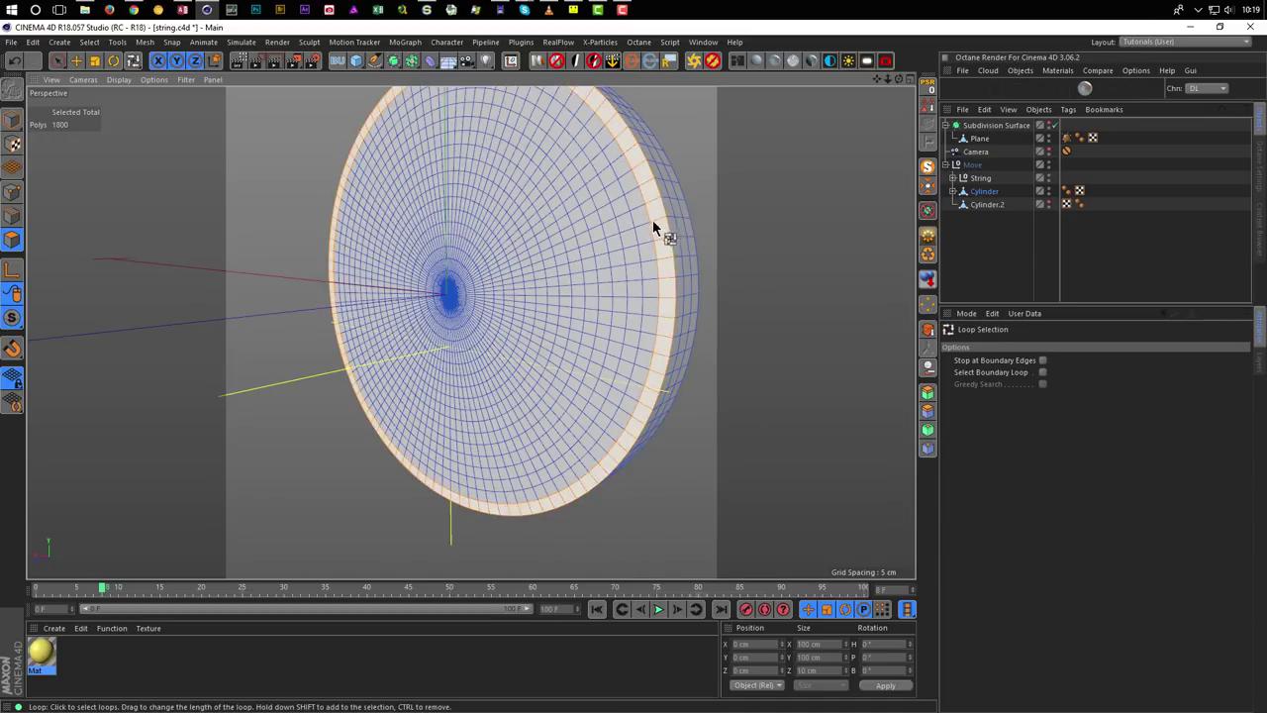
click(654, 228)
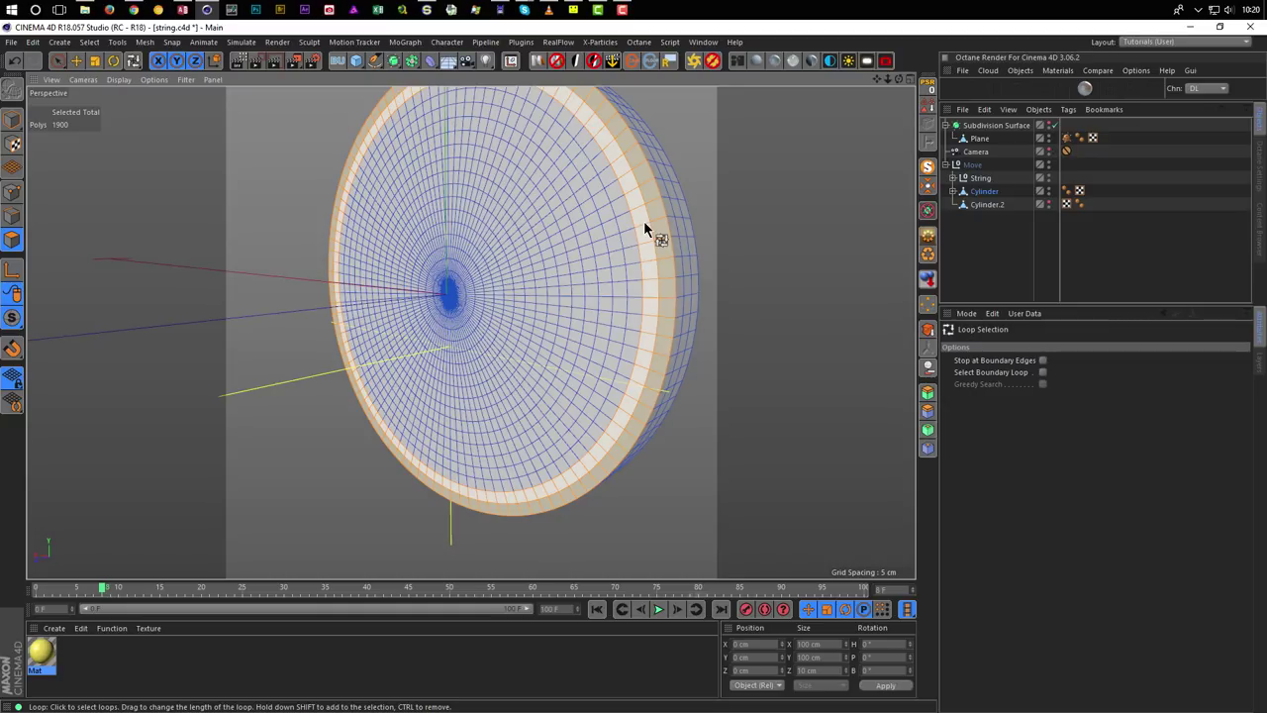
alt+drag(643, 220, 571, 247)
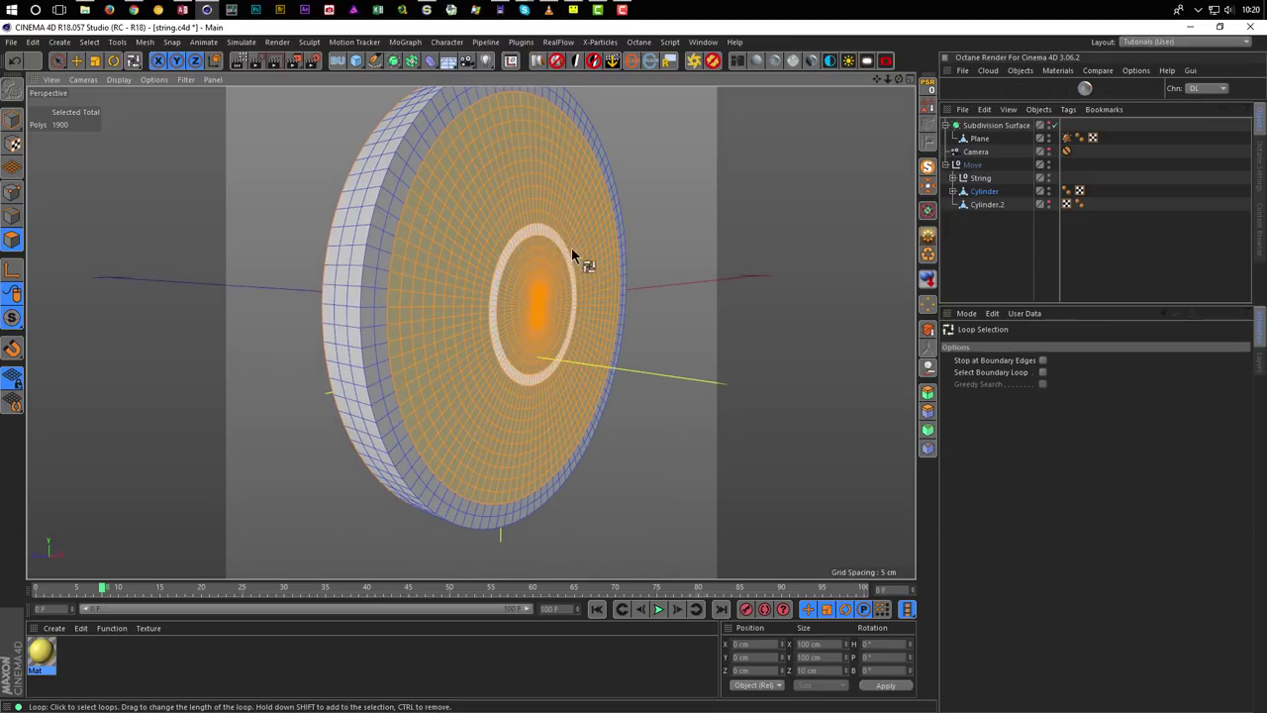
key(9)
click(691, 244)
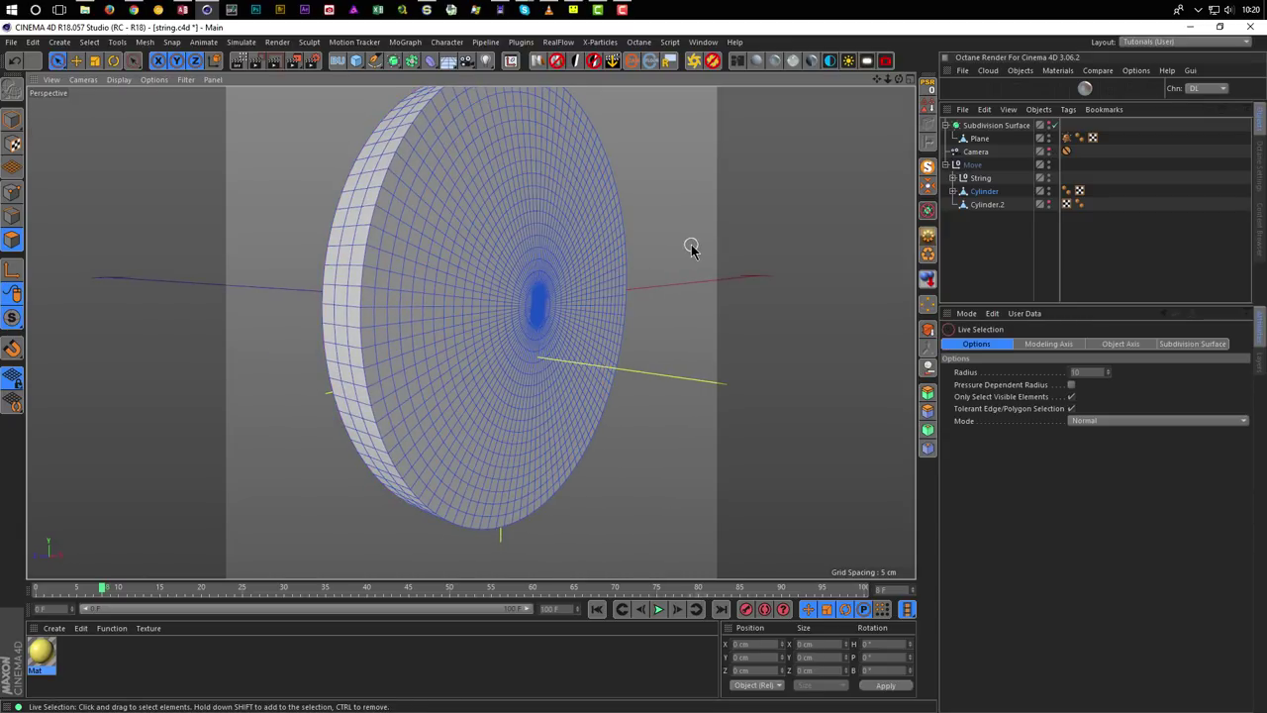
Phong-break select the disc's front and back face polygons.
key(u)
key(n)
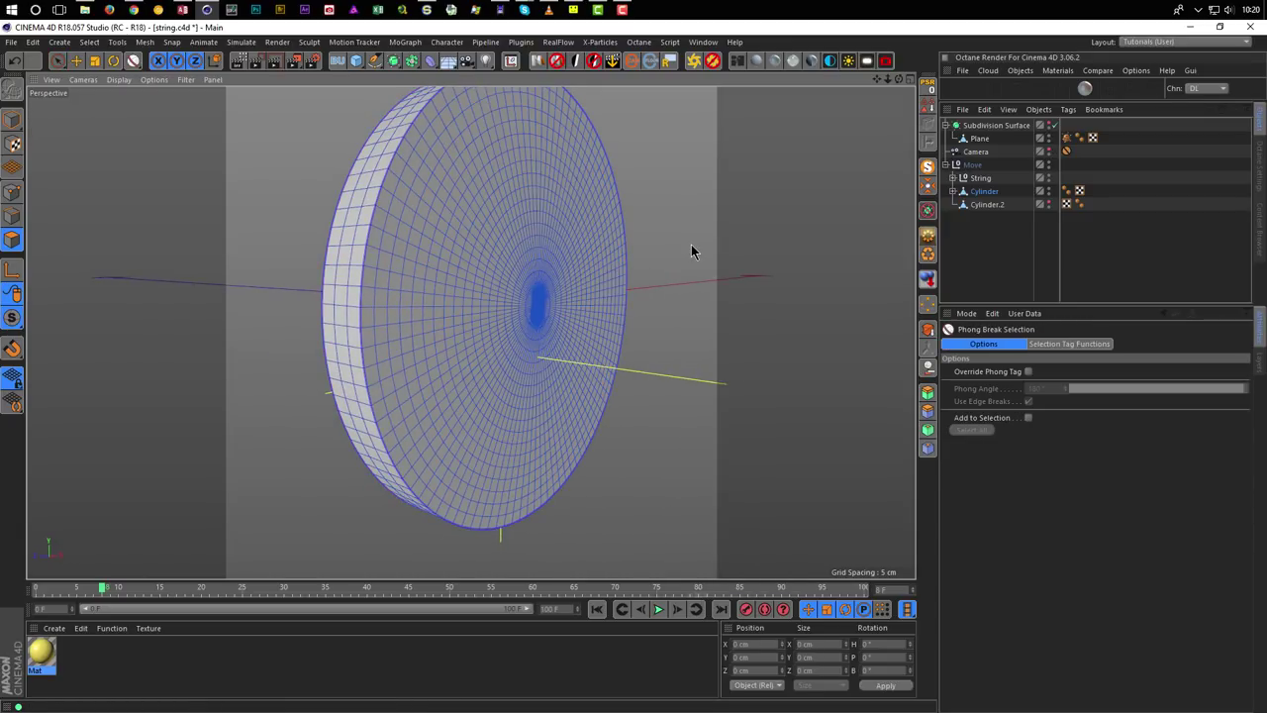
click(547, 261)
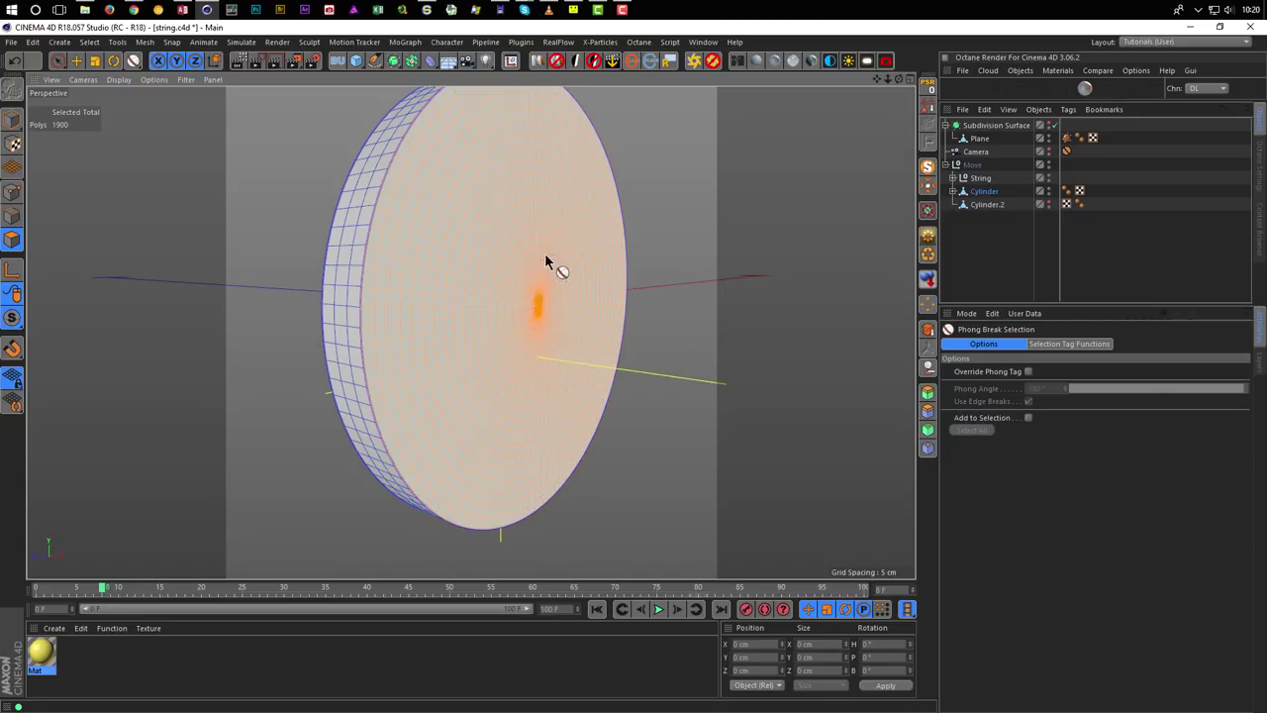
alt+drag(501, 284, 353, 265)
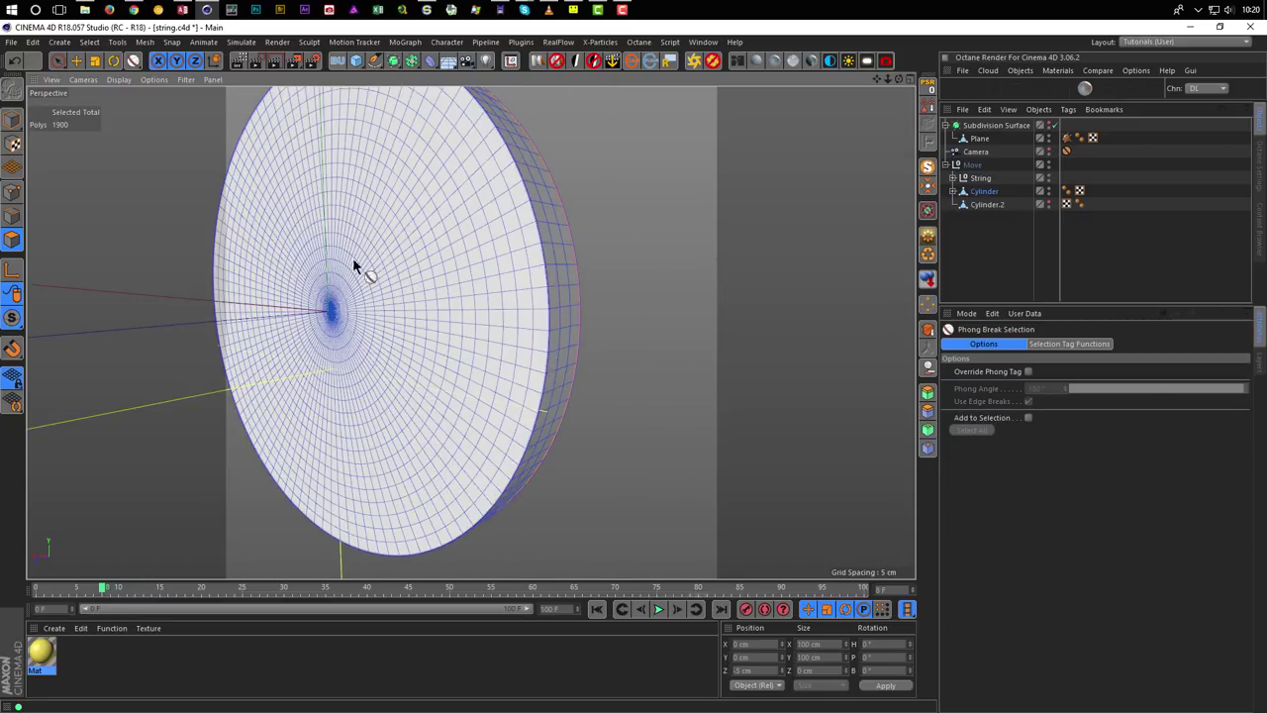
shift+click(420, 260)
alt+drag(452, 268, 515, 270)
Deselect the outer rim polygon loops using Loop Selection.
right_click(516, 269)
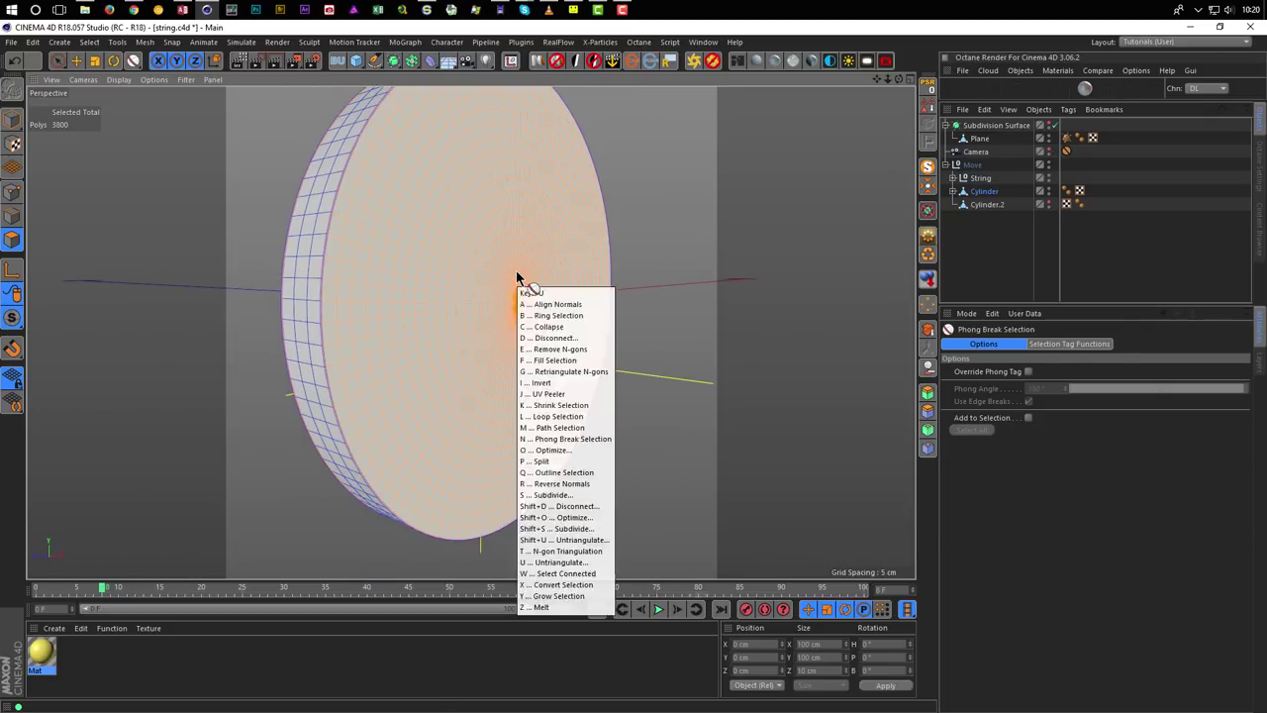
click(566, 317)
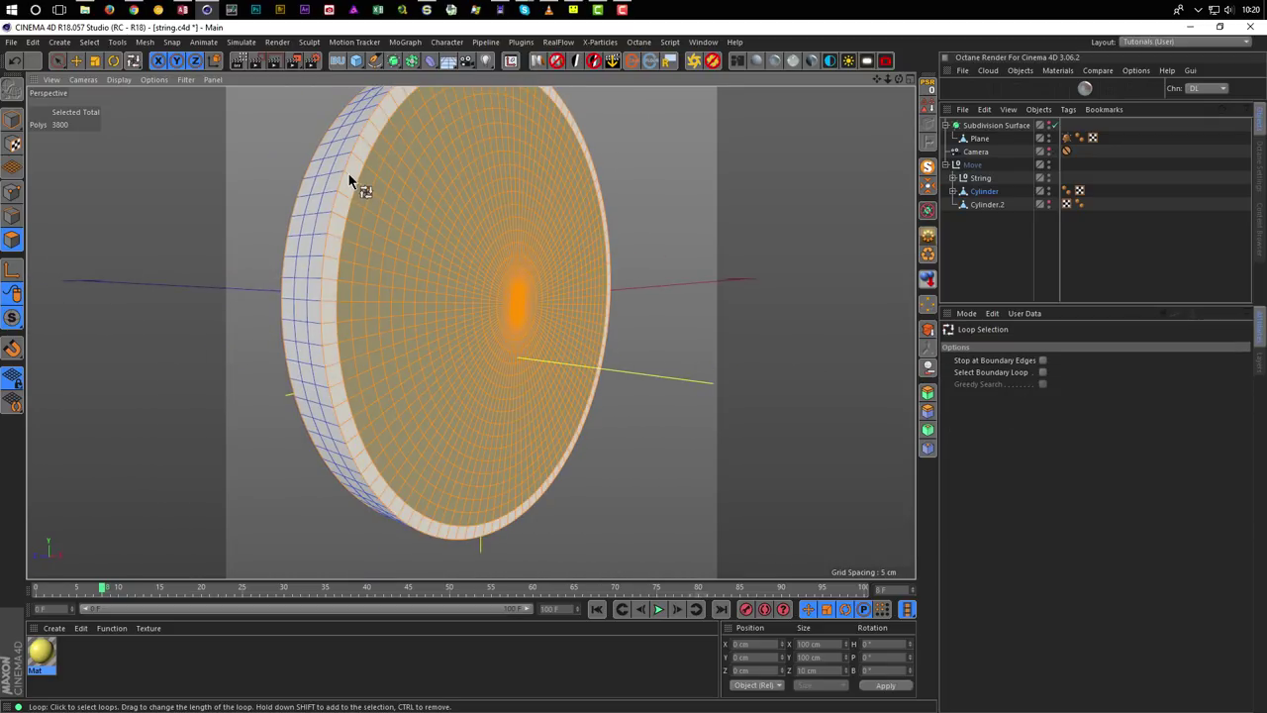
ctrl+click(364, 182)
alt+drag(356, 226, 376, 248)
ctrl+click(495, 206)
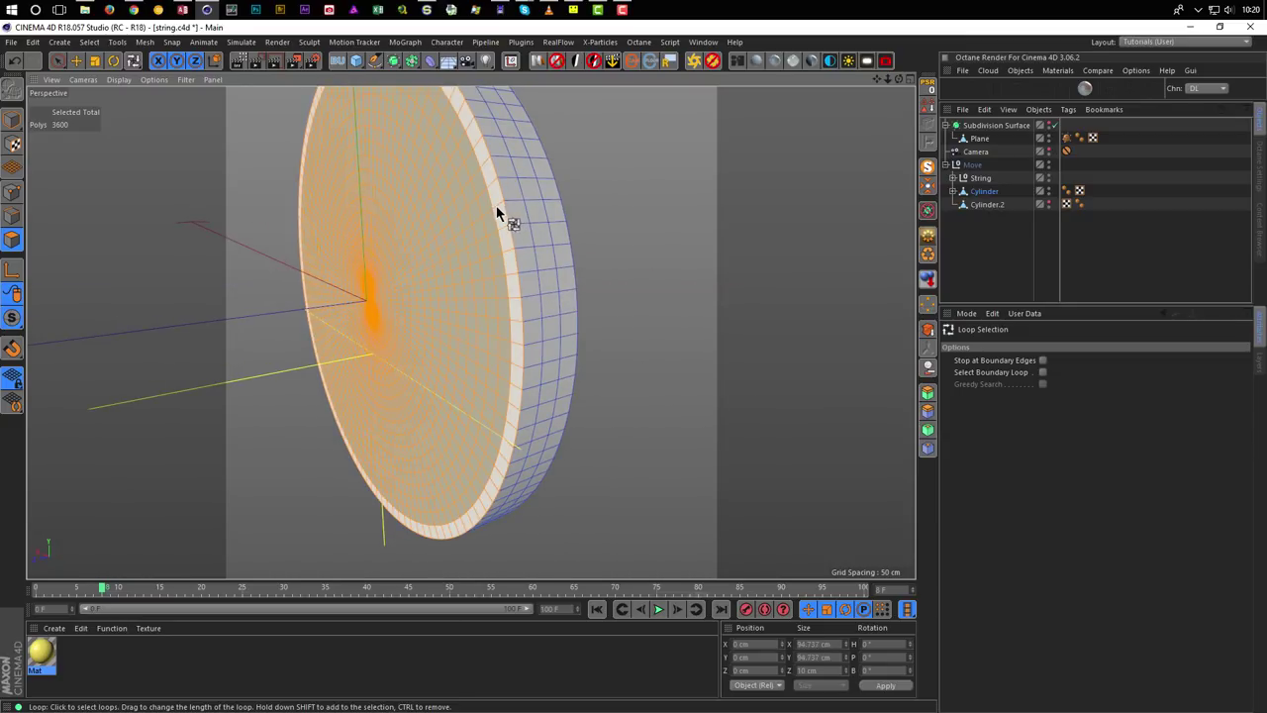
ctrl+click(492, 215)
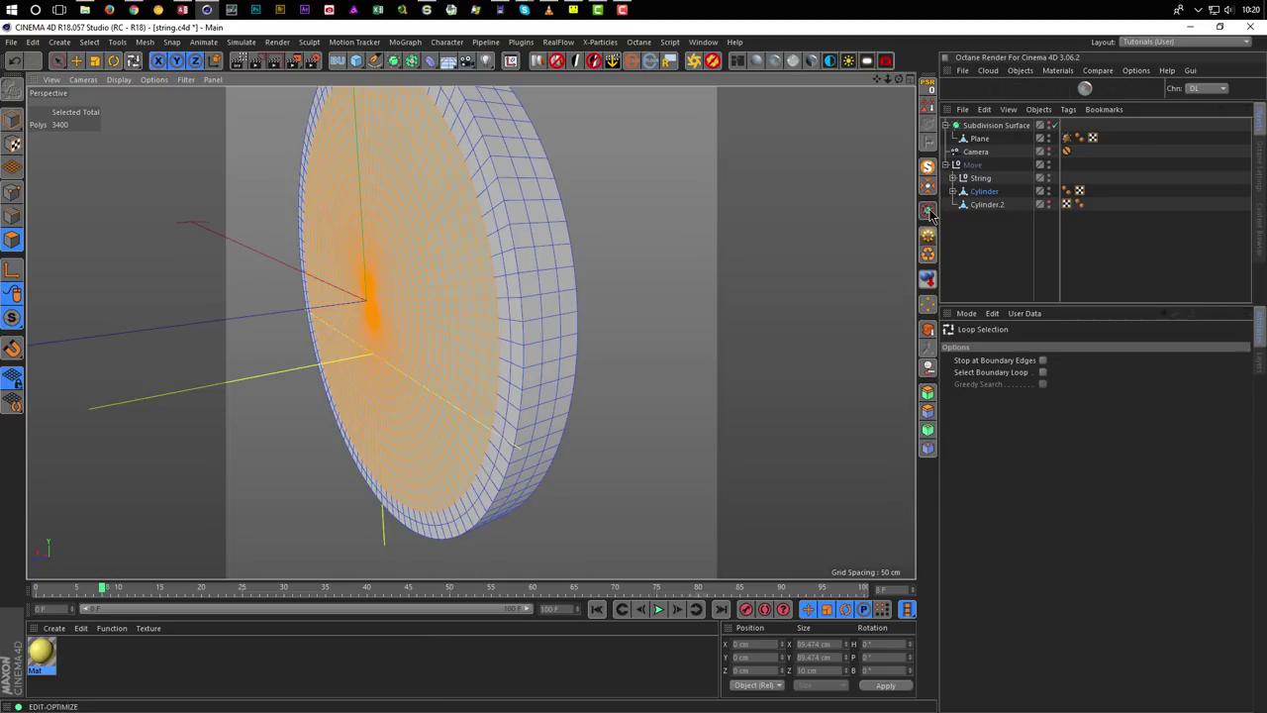
Store the selected disc faces with Set Selection and select Cylinder.2.
click(928, 104)
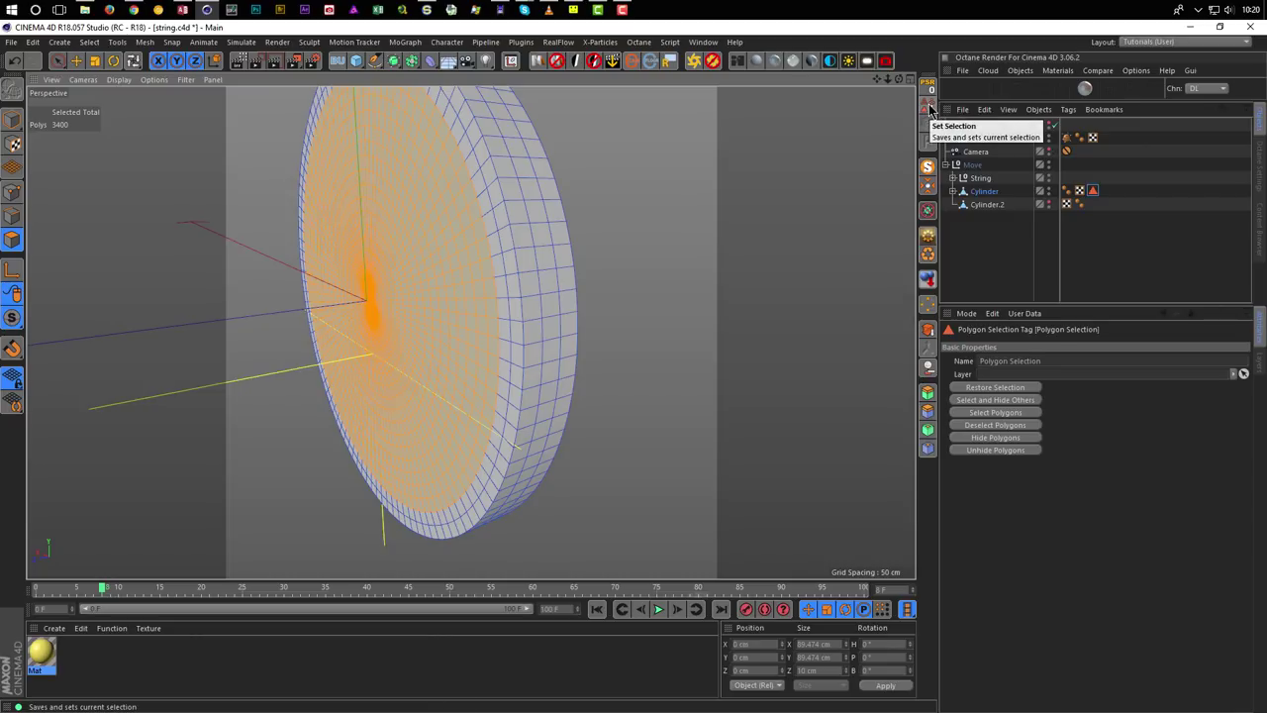
click(90, 42)
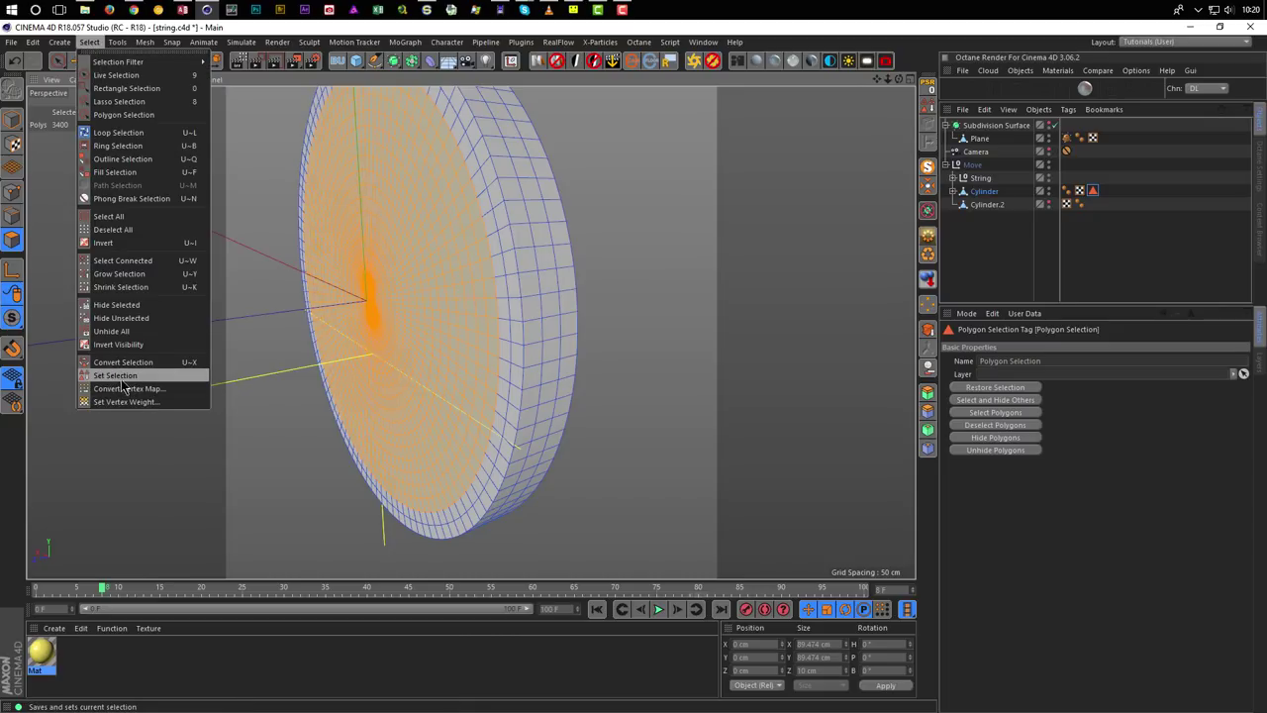
click(875, 40)
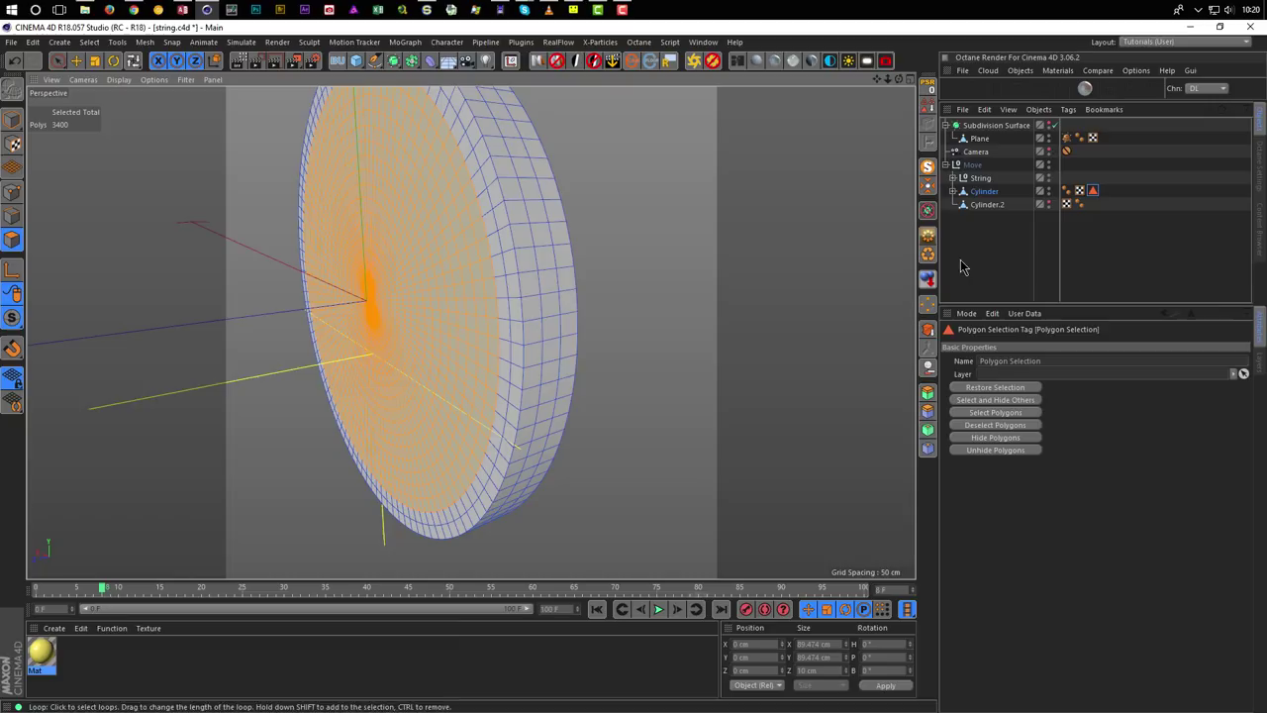
click(985, 205)
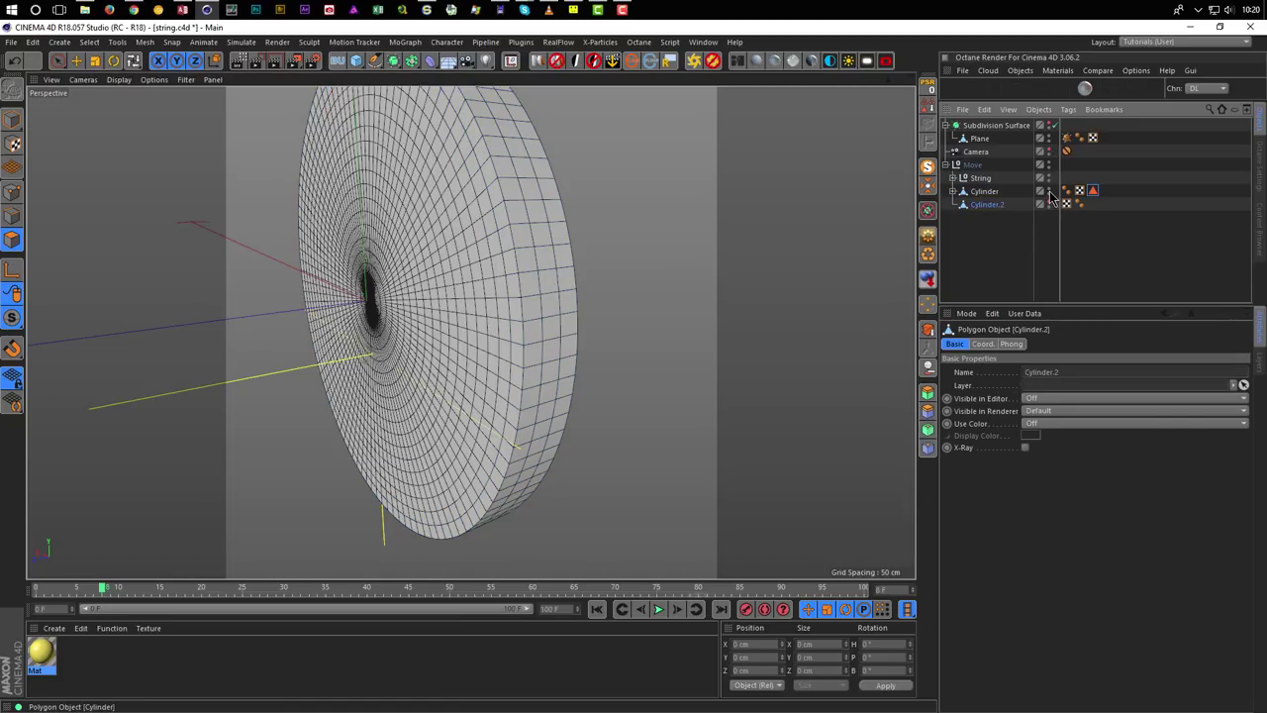
Set Cylinder.2's editor and render visibility back to Default.
click(1050, 202)
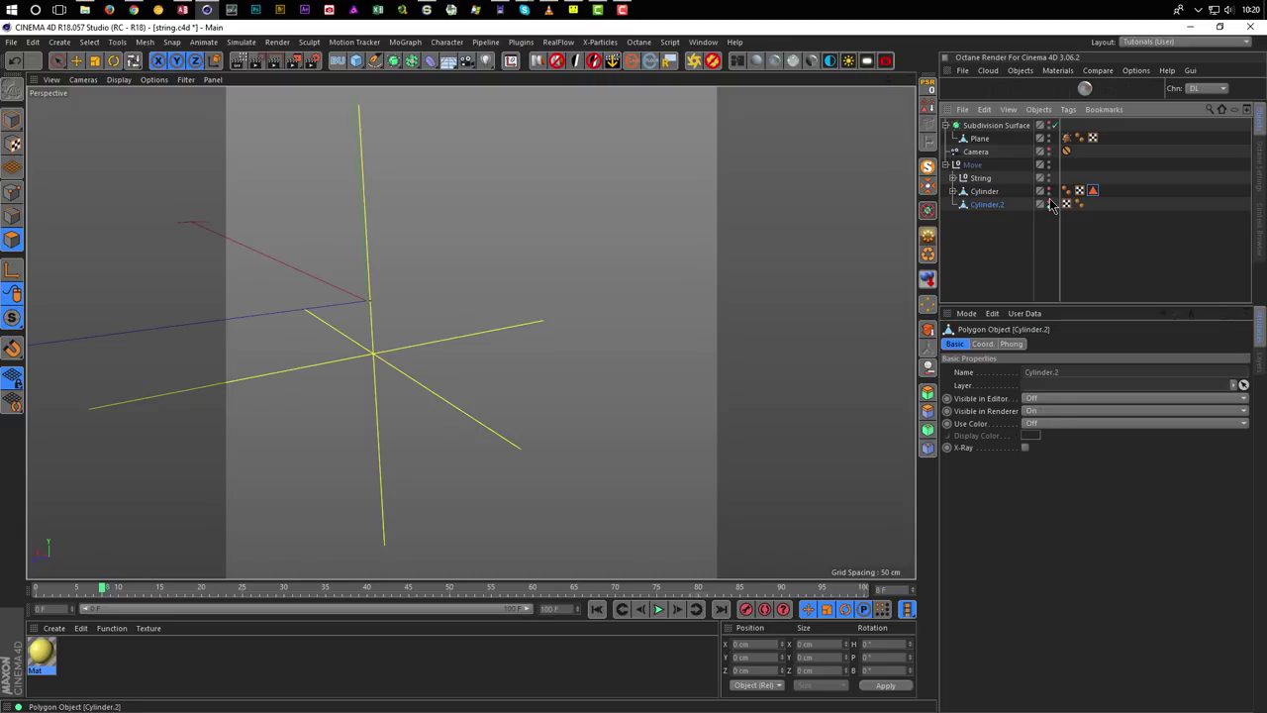
click(1050, 203)
click(1049, 207)
mouse_move(514, 343)
alt+mouse_down()
mouse_move(580, 339)
mouse_move(457, 333)
mouse_move(481, 362)
mouse_move(512, 325)
alt+mouse_up()
scroll(452, 340, down, 5)
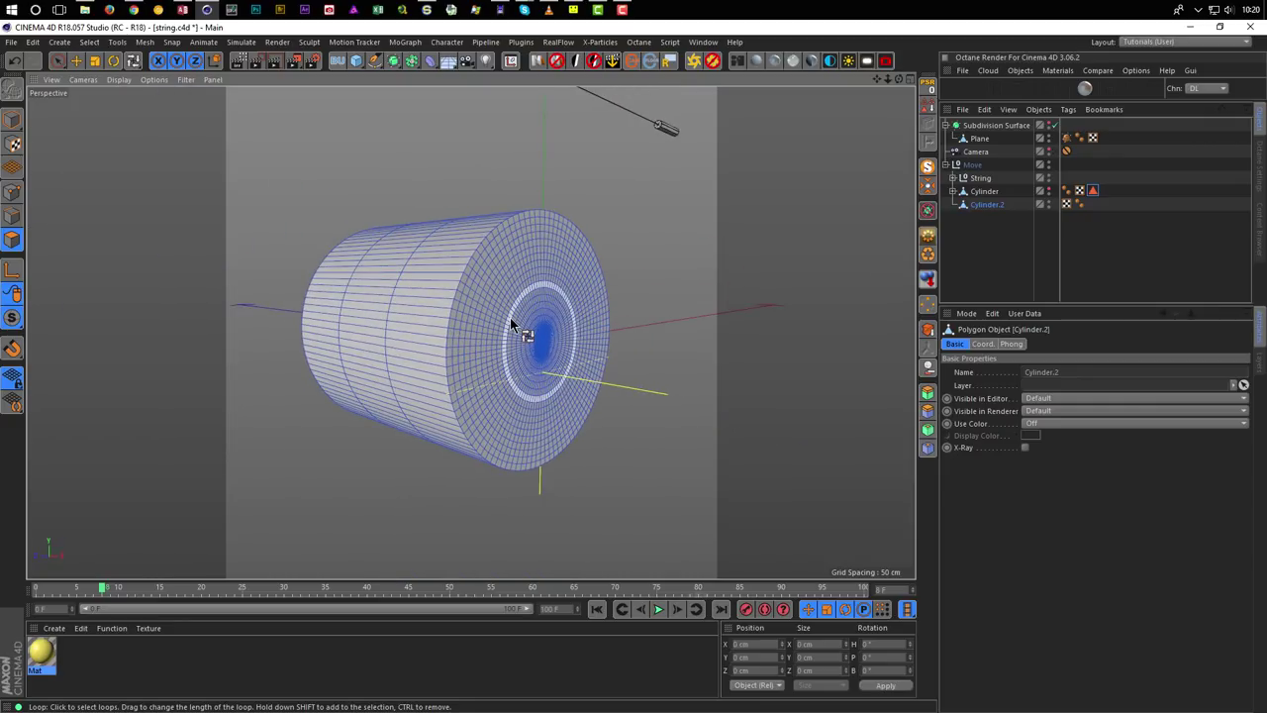
Phong-break select Cylinder.2's end cap and deselect its rim loop.
right_click(511, 327)
click(511, 327)
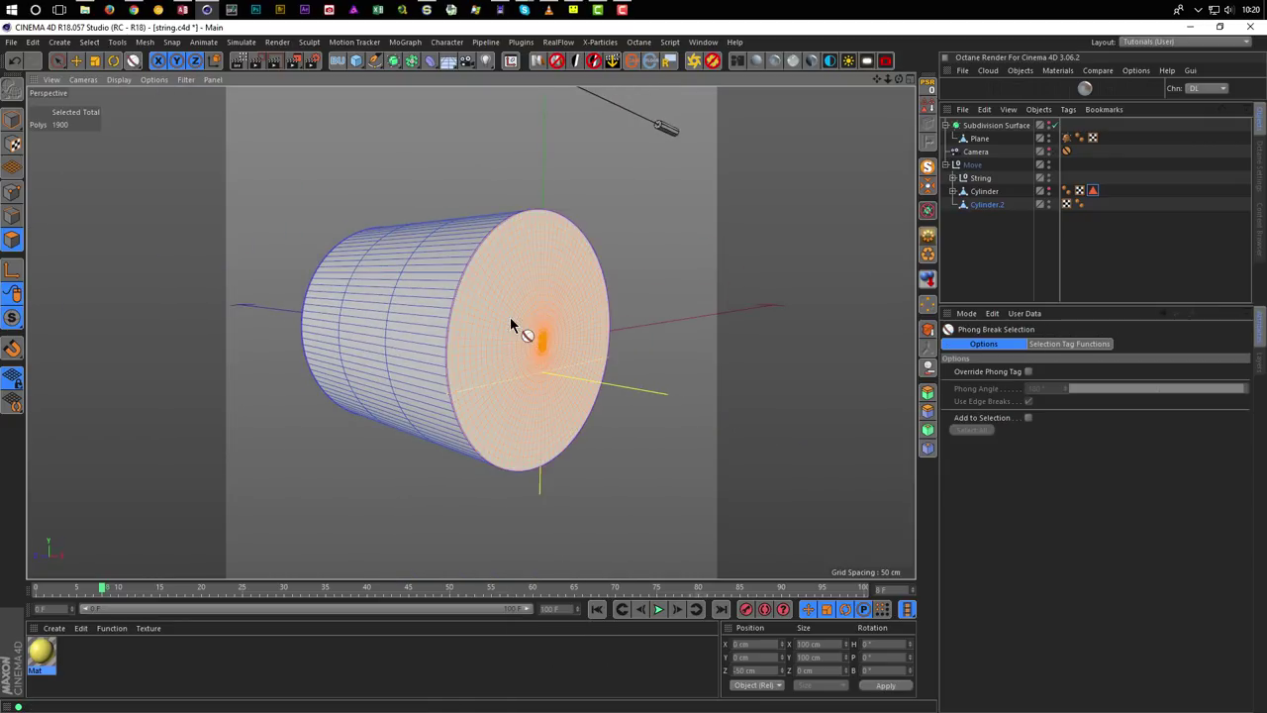
key(u)
key(l)
ctrl+click(479, 249)
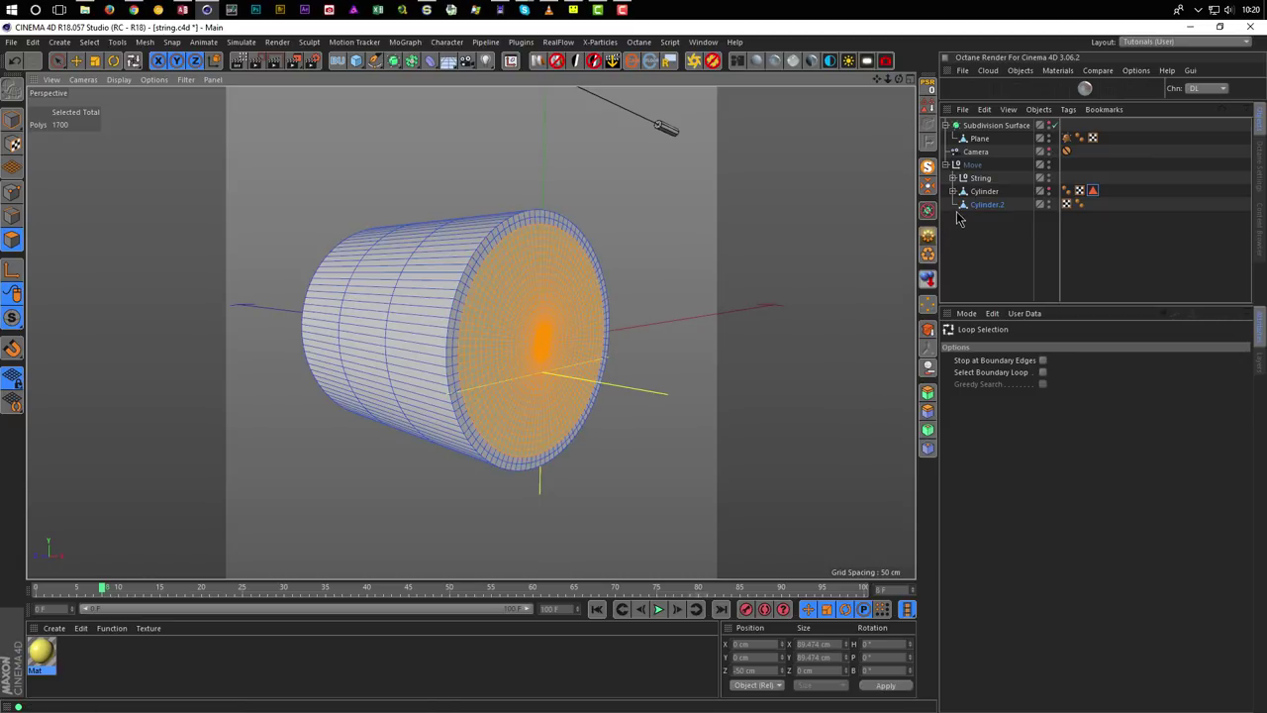
Store Cylinder.2's cap faces as a Polygon Selection tag and return to Model mode.
click(994, 205)
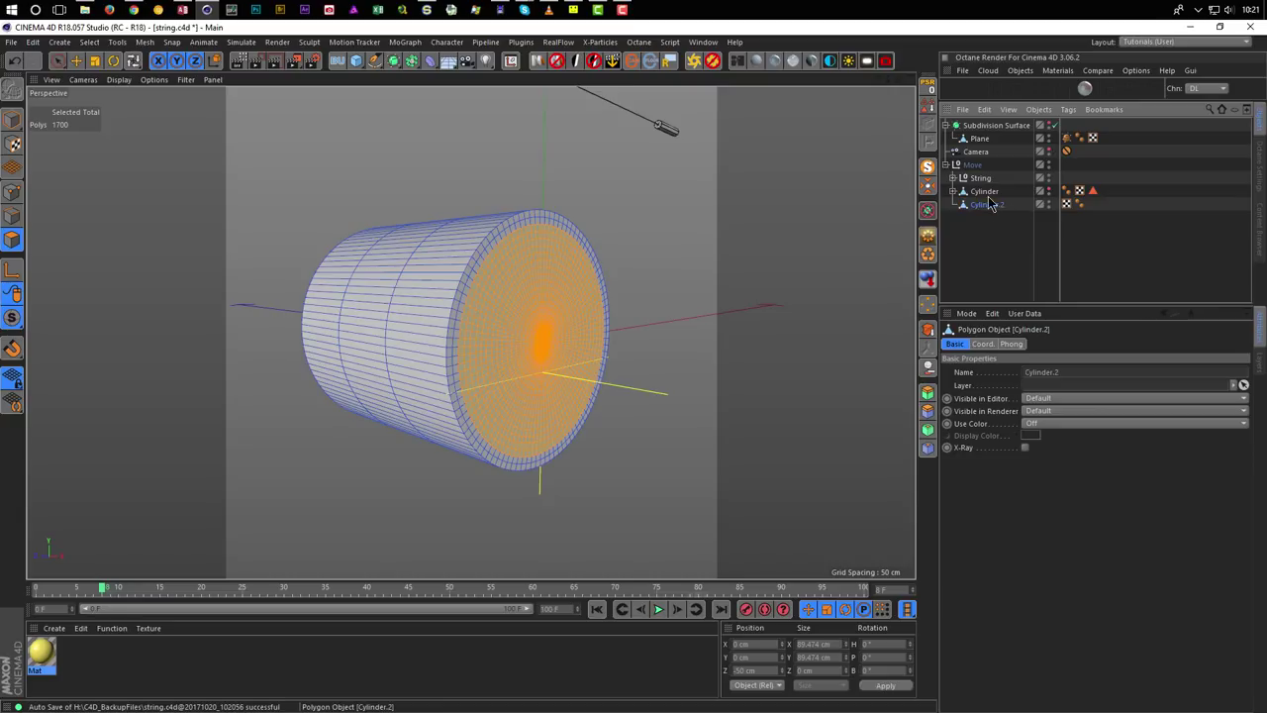
click(1093, 191)
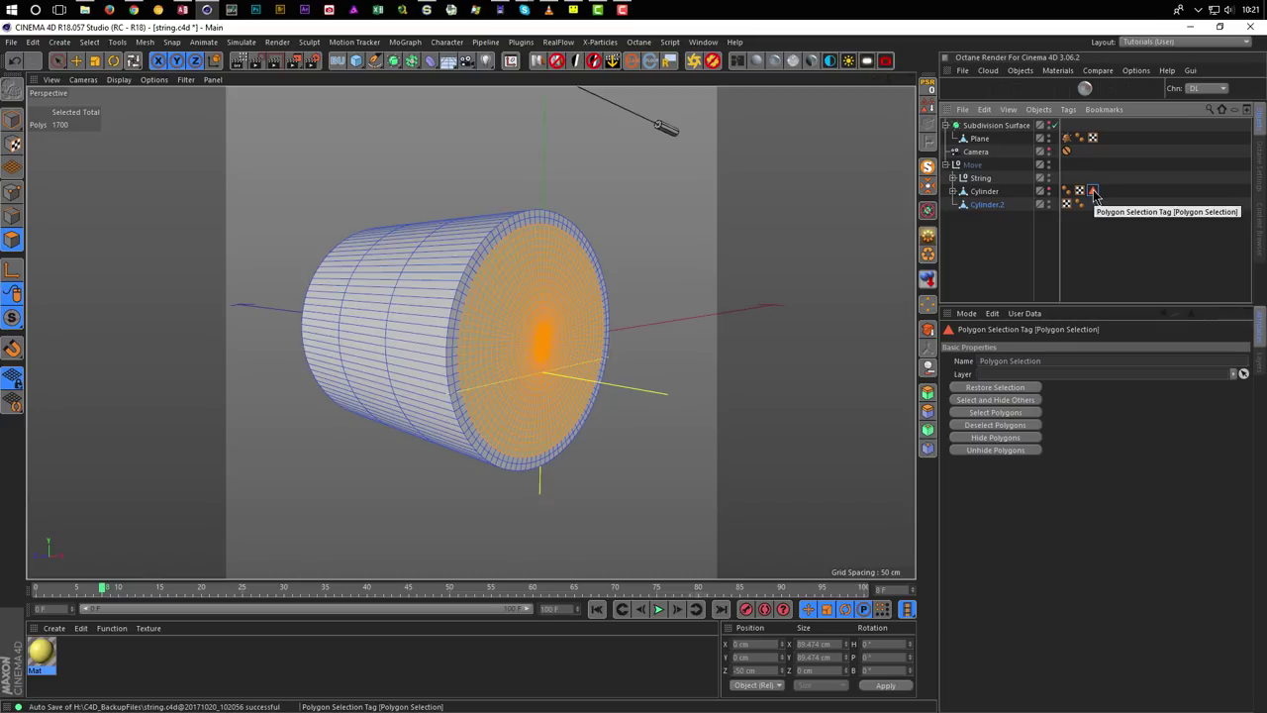
click(1107, 249)
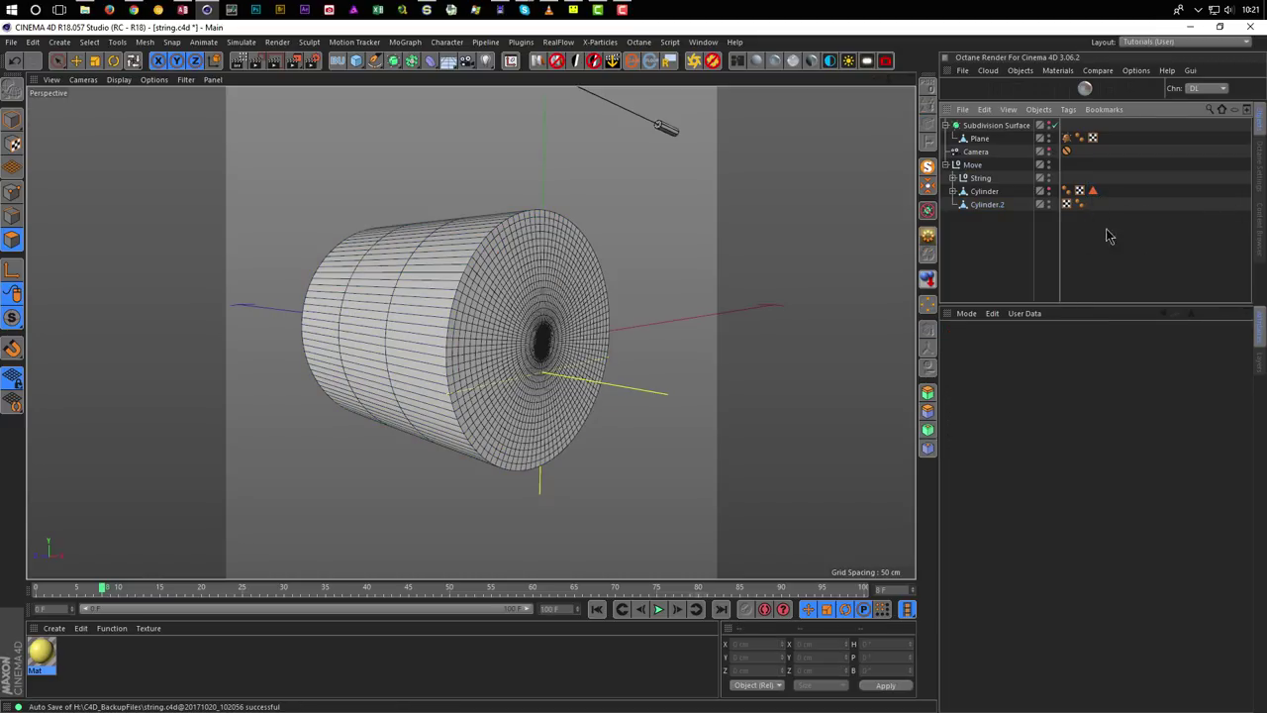
click(990, 204)
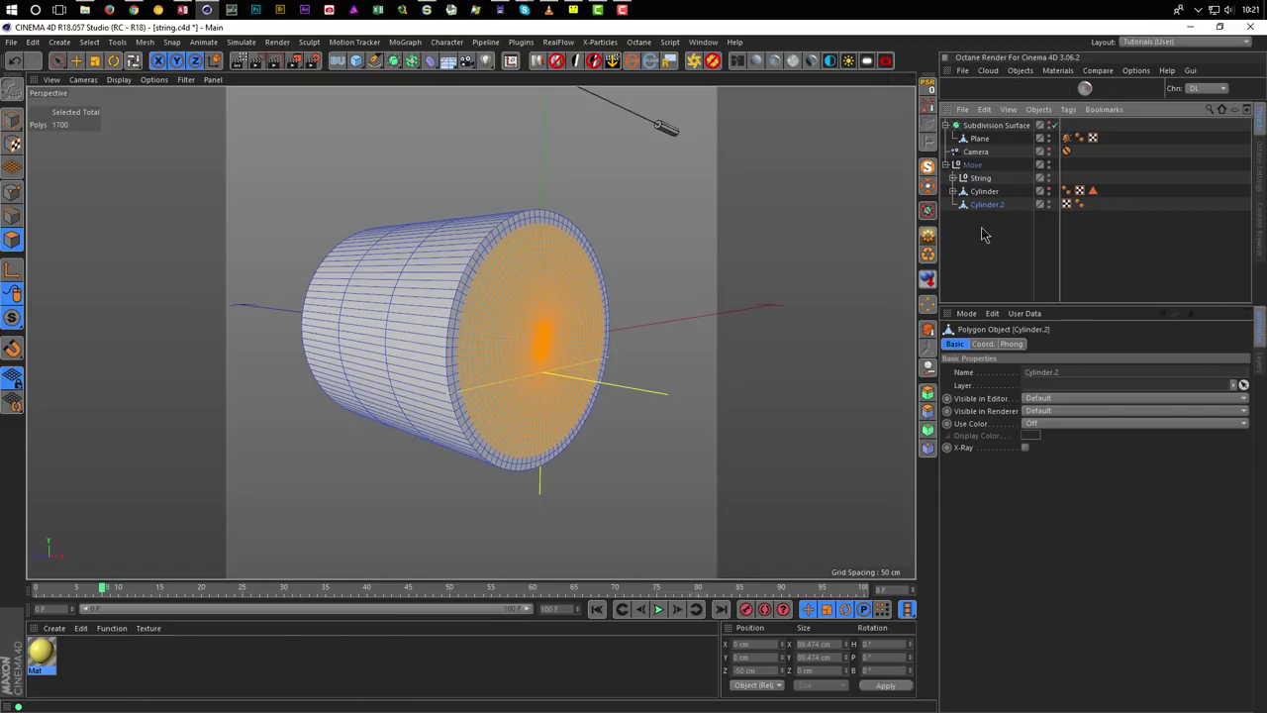
click(933, 112)
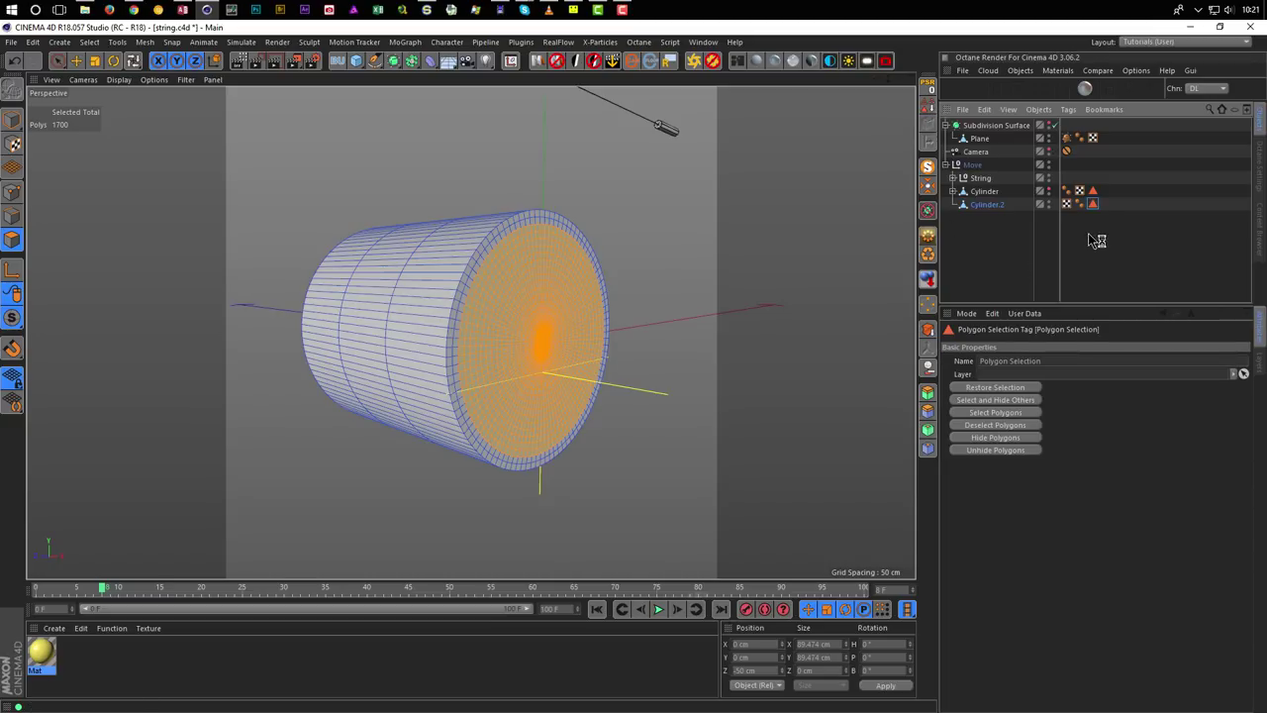
drag(1093, 207, 1096, 208)
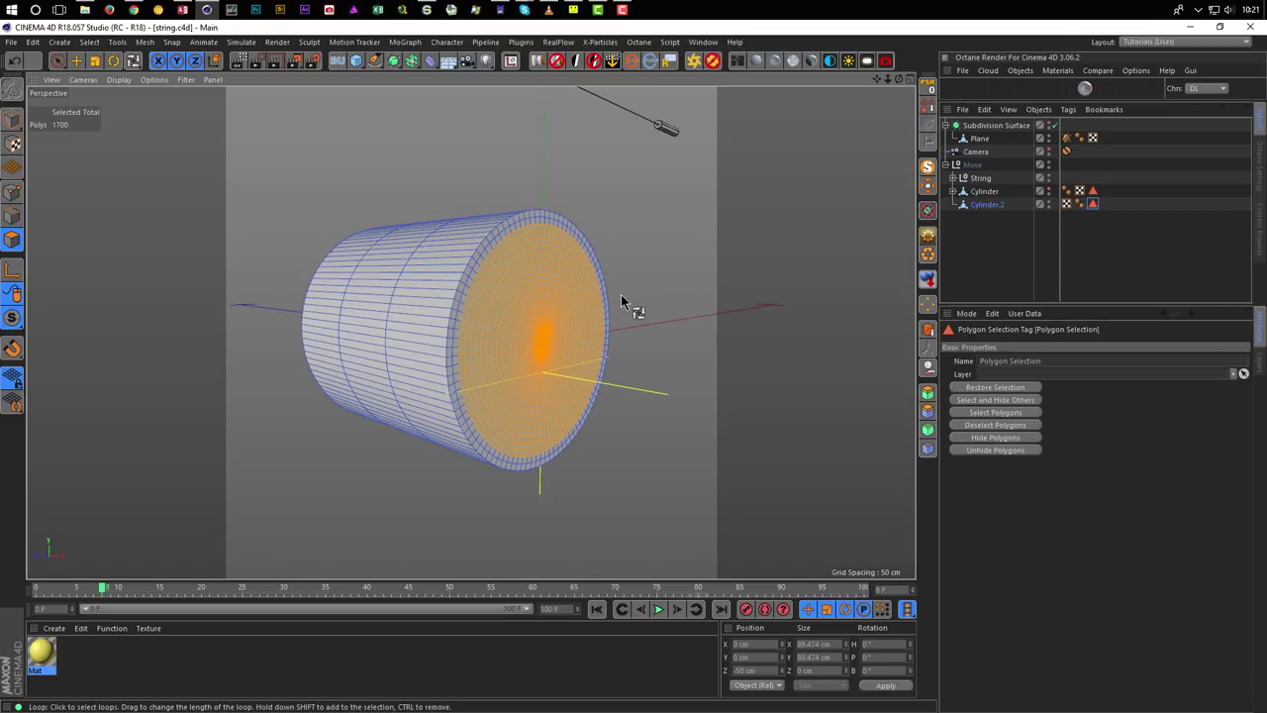
click(8, 120)
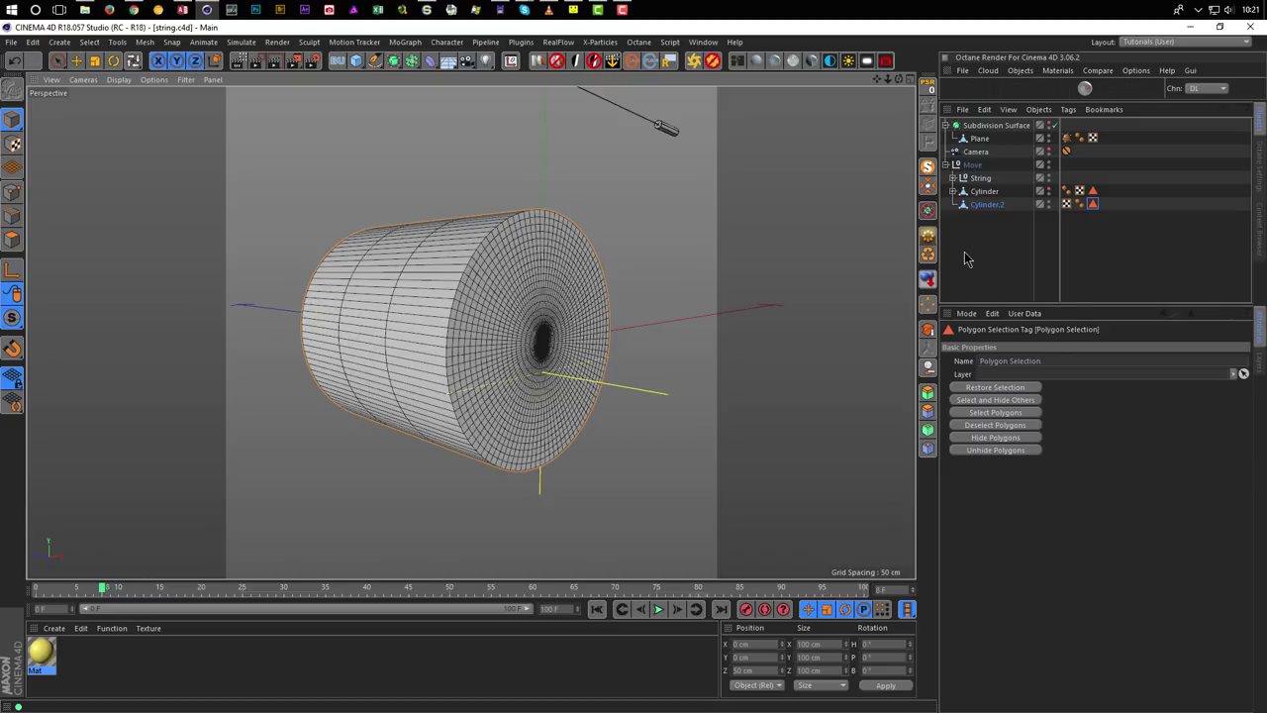
Switch to Gouraud shading, apply yellow Mat to both cylinders, and duplicate it as Mat.1.
key(n)
key(a)
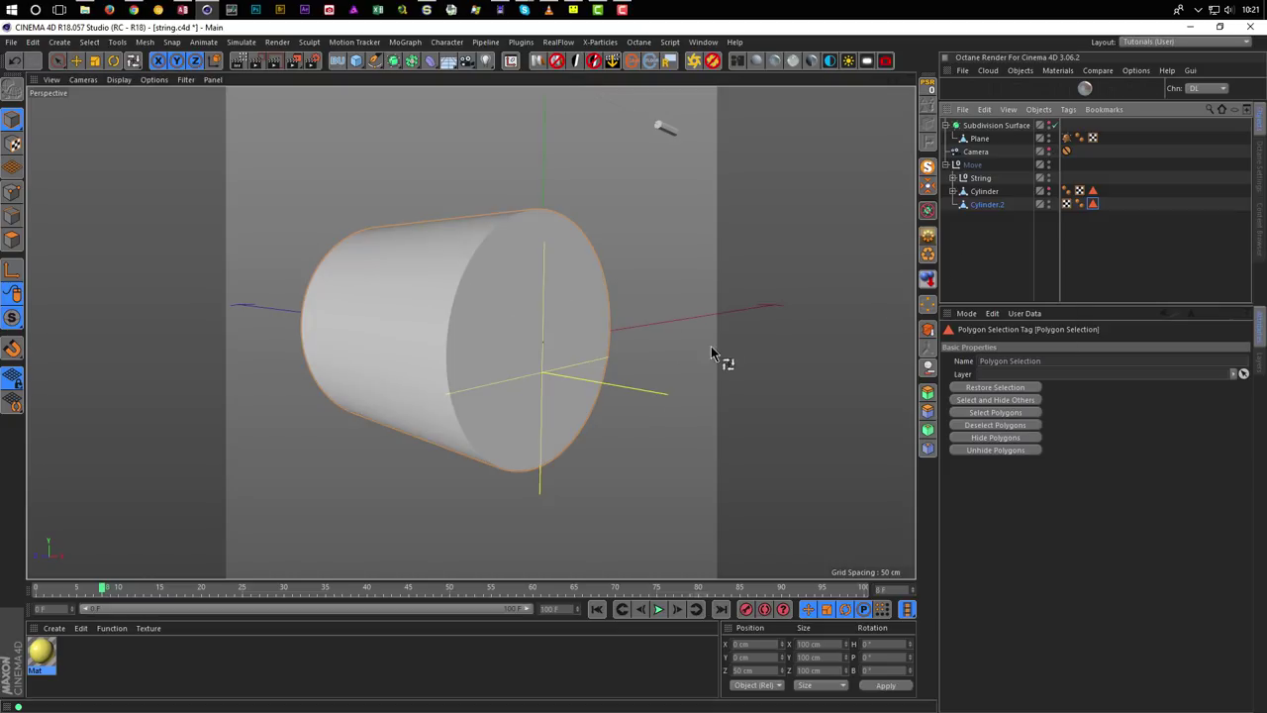
click(983, 194)
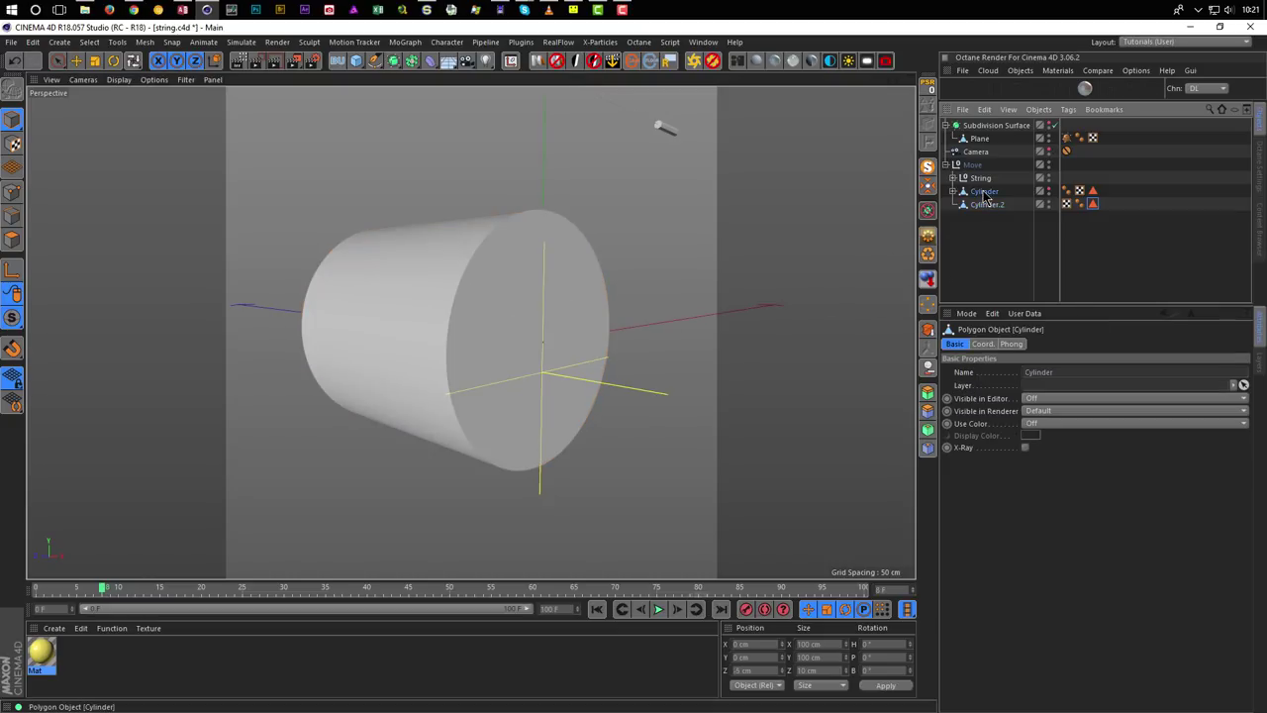
drag(479, 574, 1107, 205)
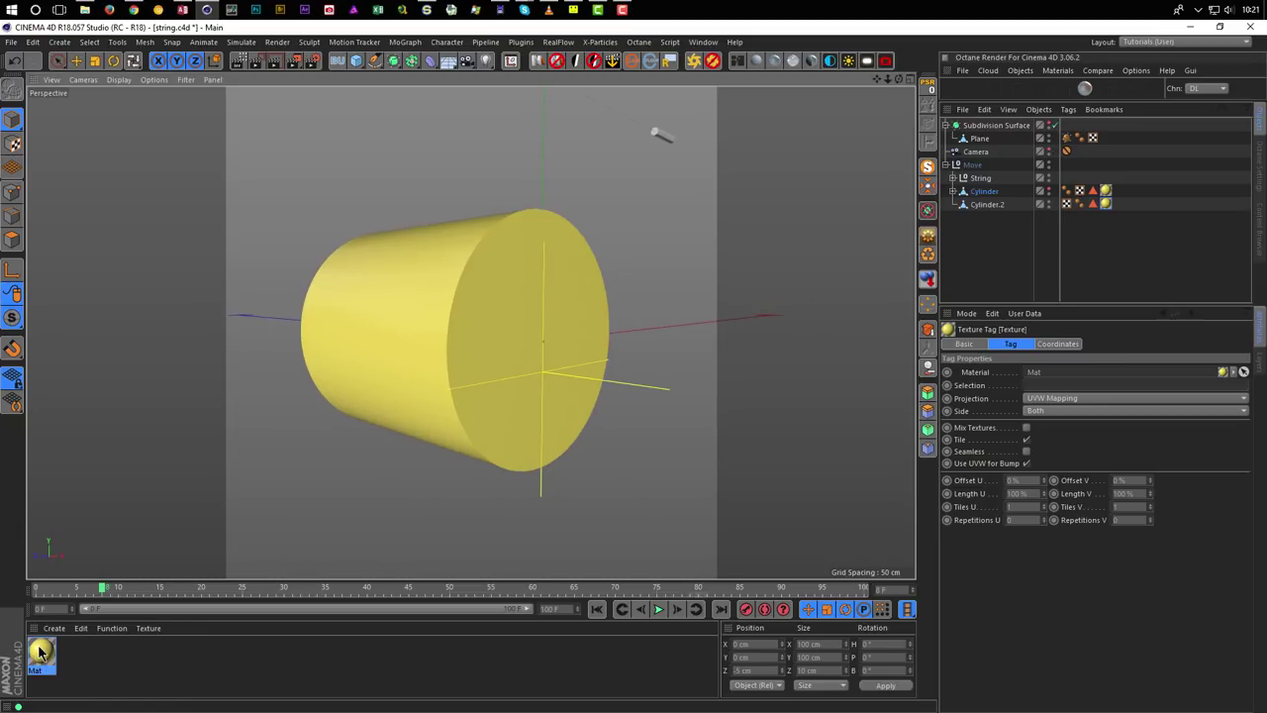
ctrl+drag(41, 657, 85, 658)
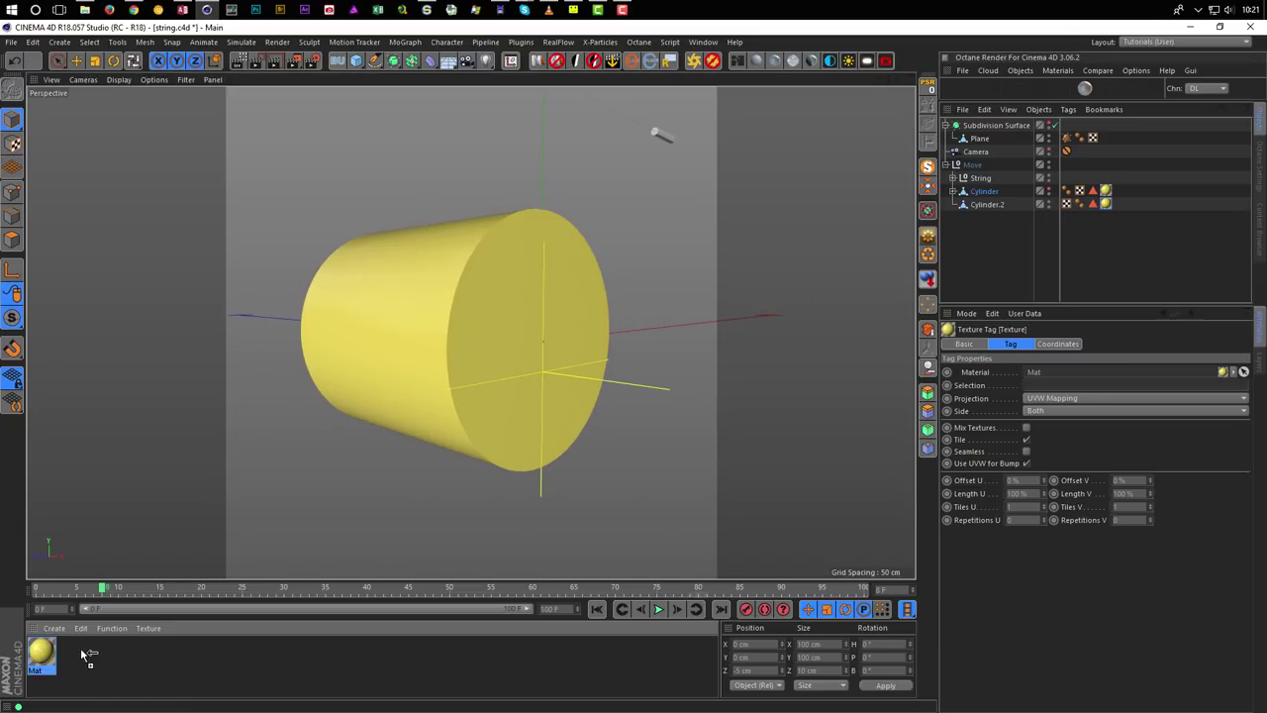
Shift Mat.1's Color hue from 52° to 0° to make it red.
double_click(74, 655)
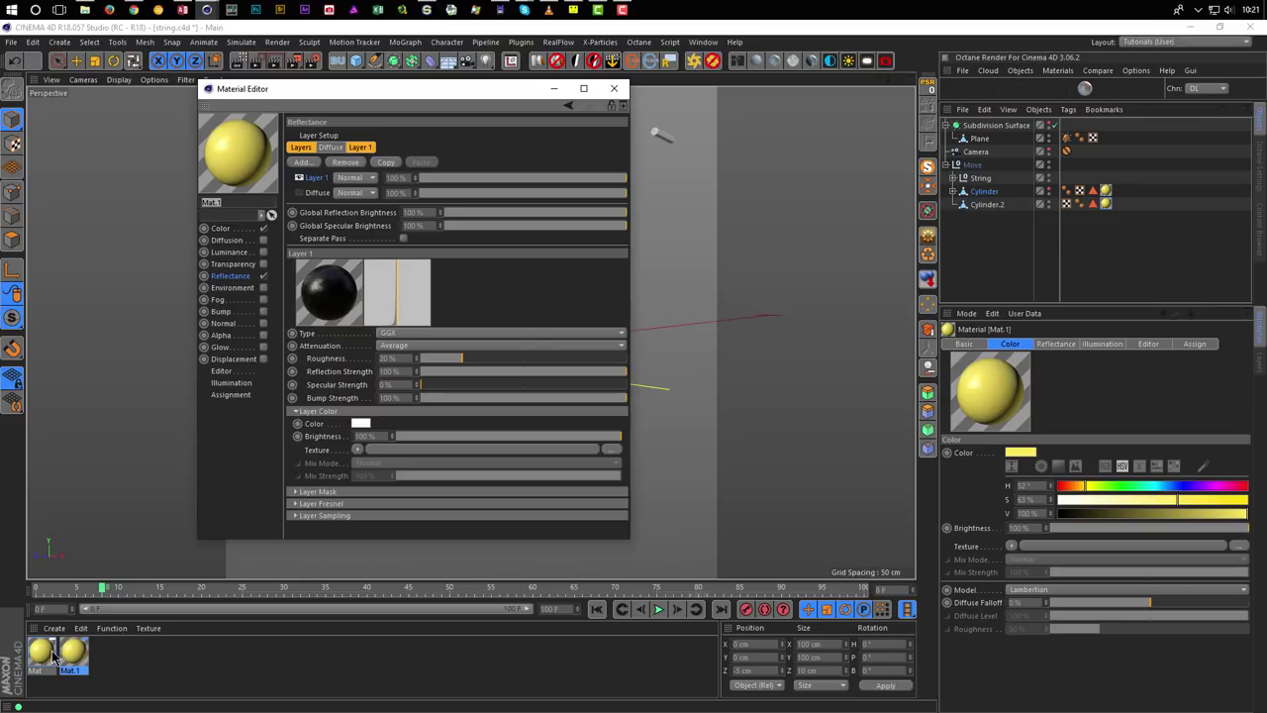
click(237, 229)
drag(419, 175, 390, 170)
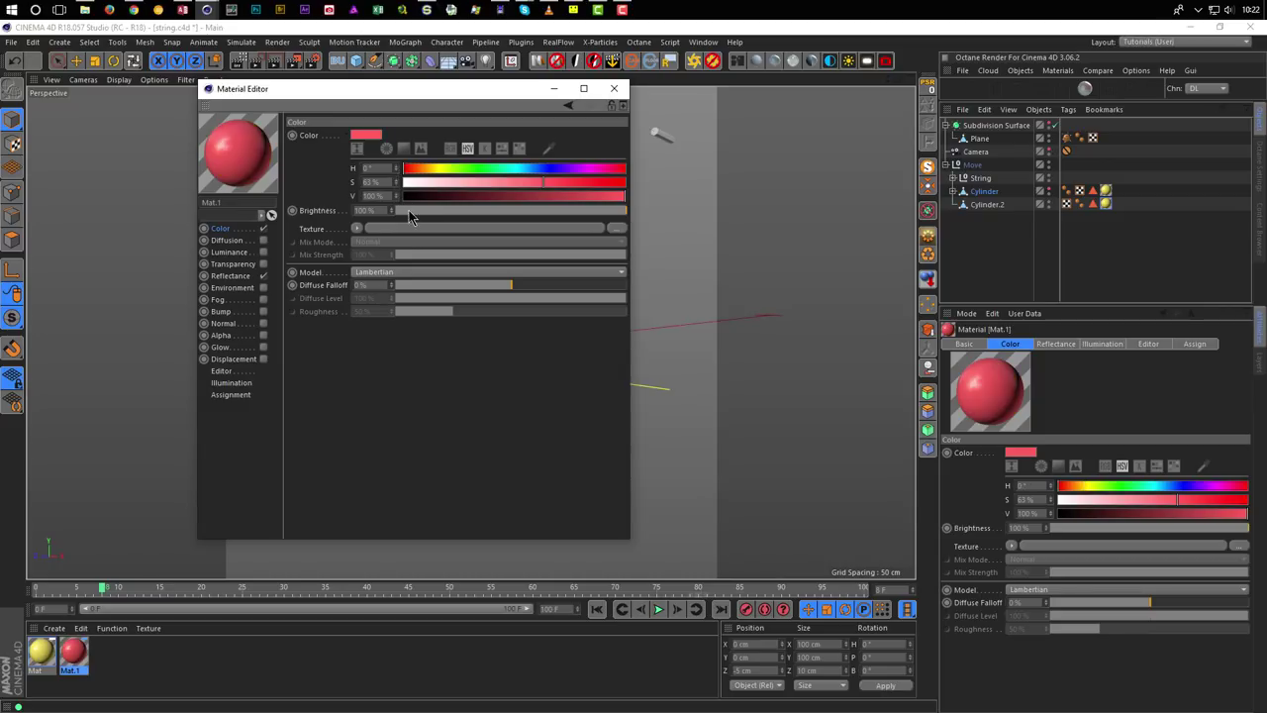
click(615, 90)
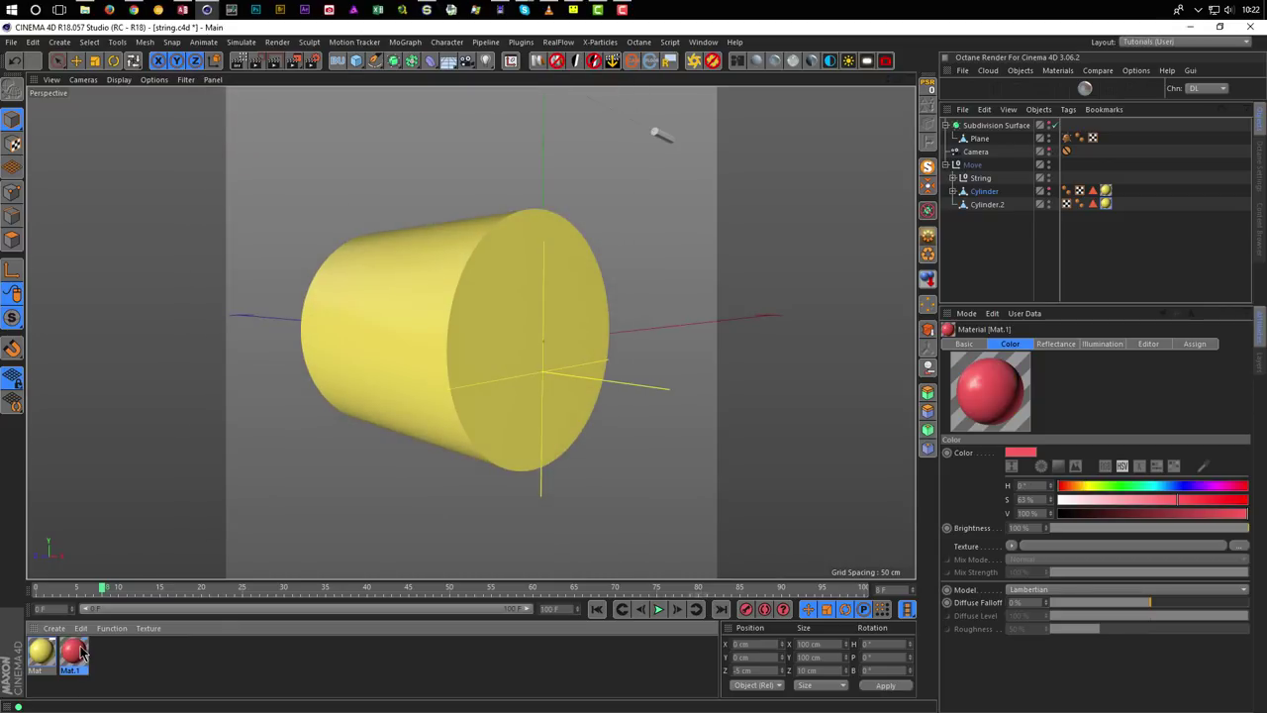
Apply Mat.1 to Cylinder, restricted to its Polygon Selection tag.
drag(79, 653, 135, 673)
drag(499, 333, 1108, 198)
drag(85, 665, 998, 193)
drag(1094, 194, 1079, 391)
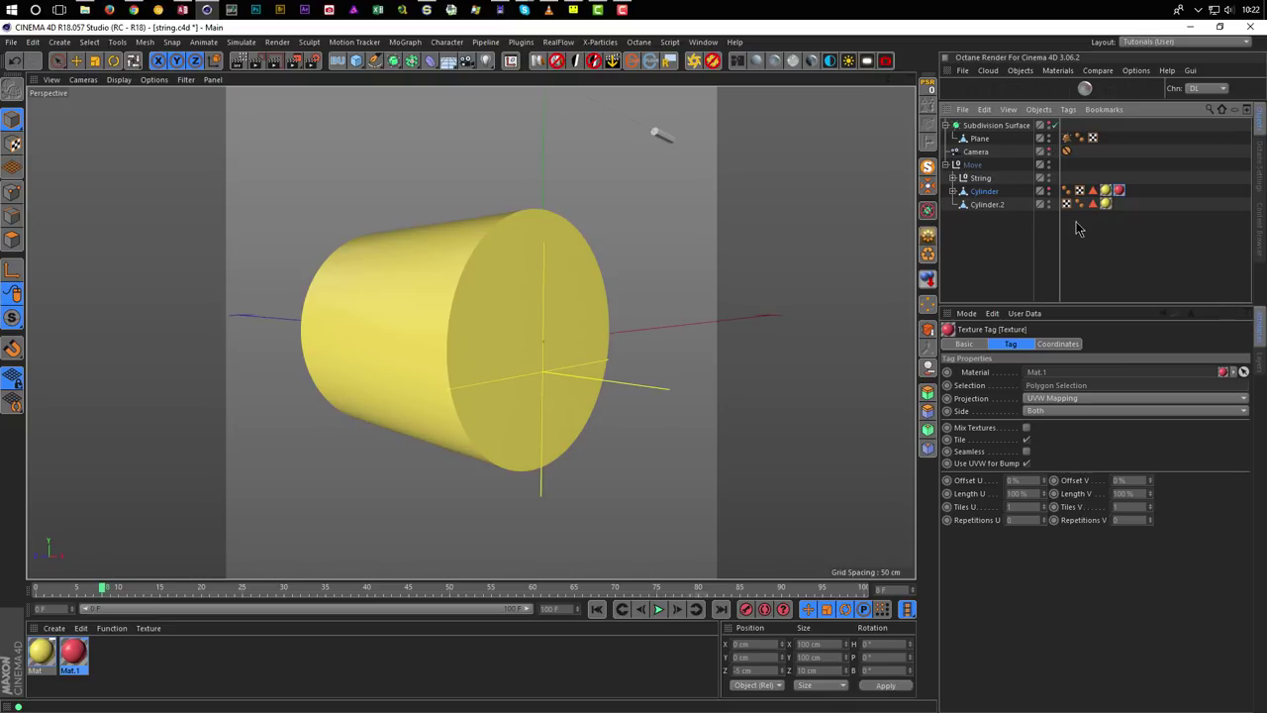
Apply Mat.1 to Cylinder.2, restricted to its cap Polygon Selection tag.
click(988, 204)
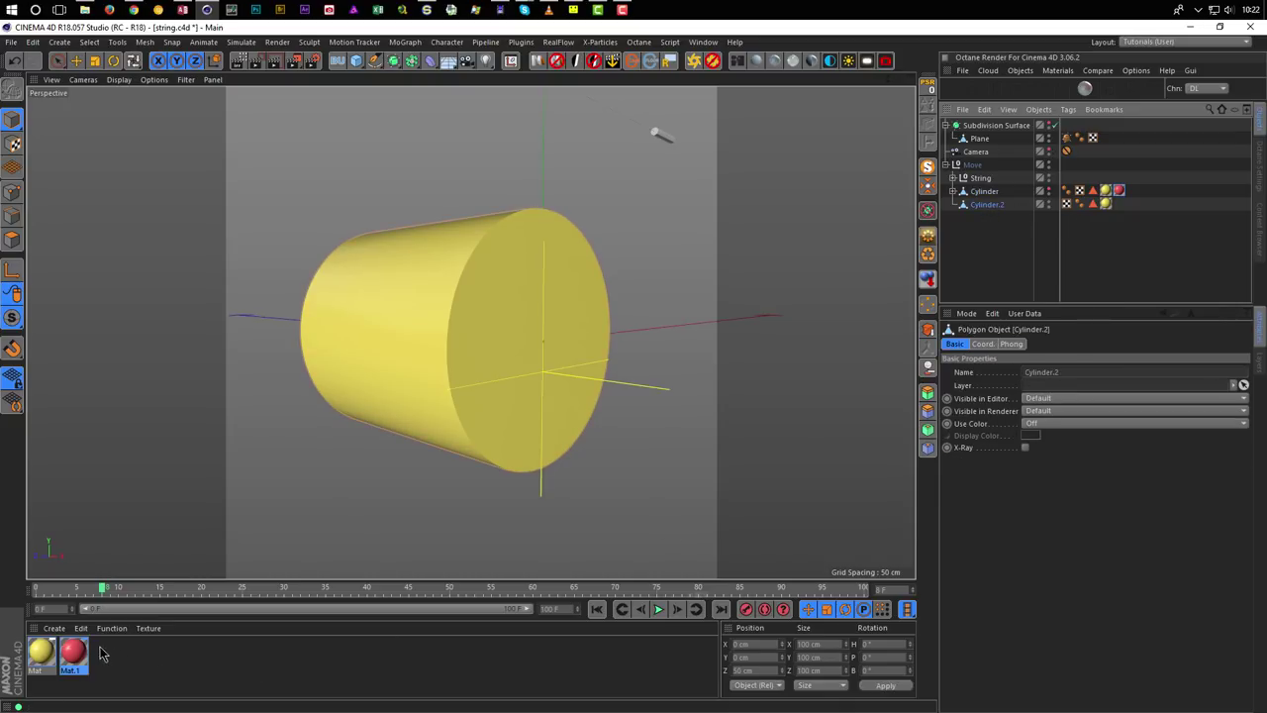
drag(1002, 210, 1002, 208)
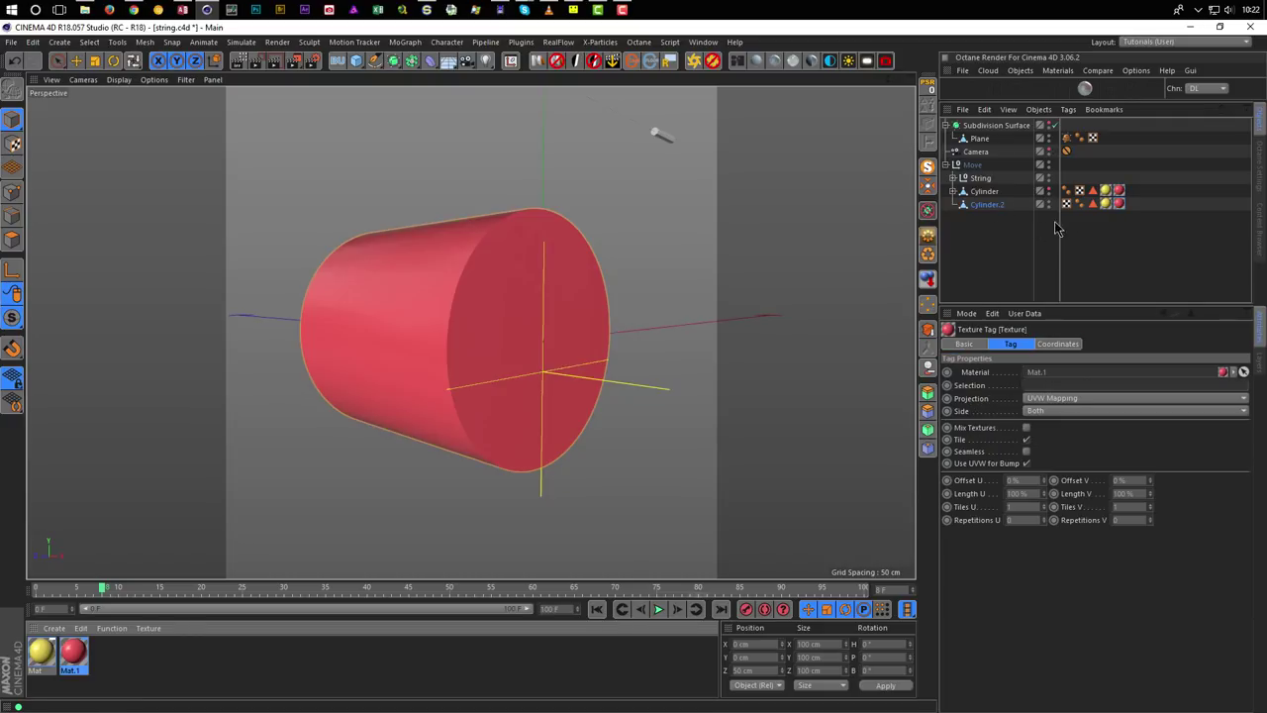
drag(1093, 204, 1074, 391)
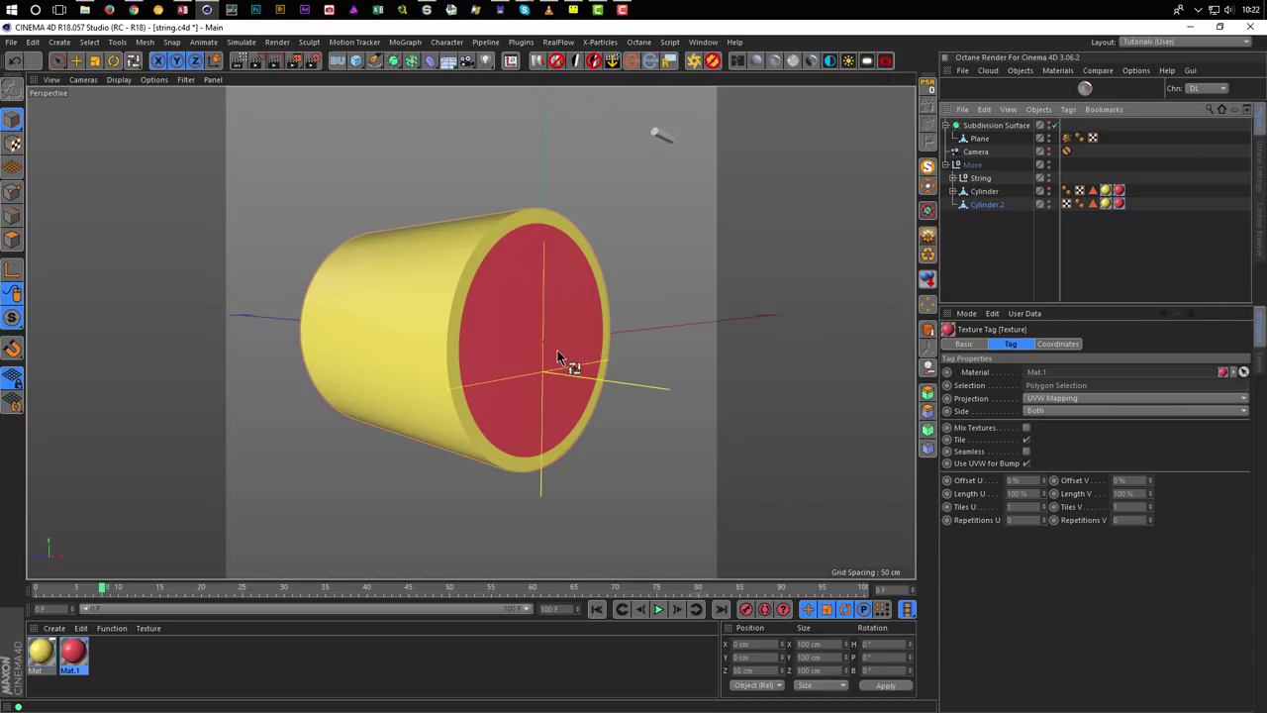
click(549, 9)
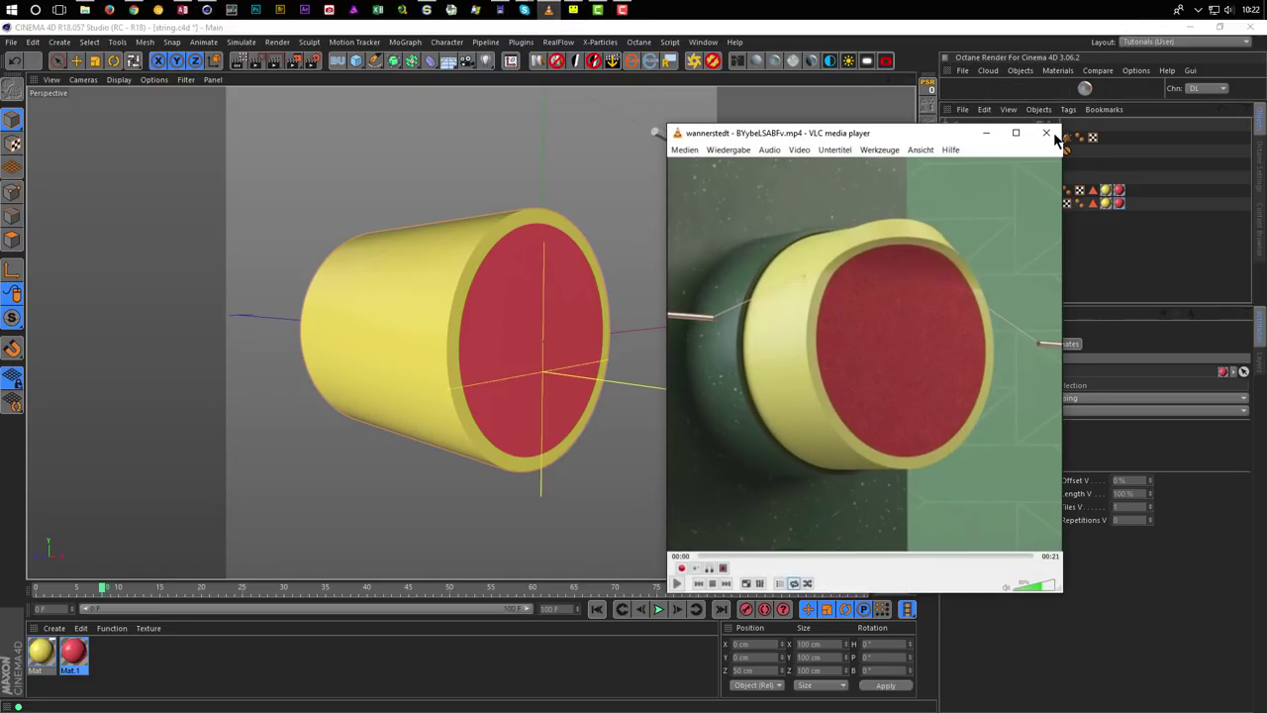
click(988, 135)
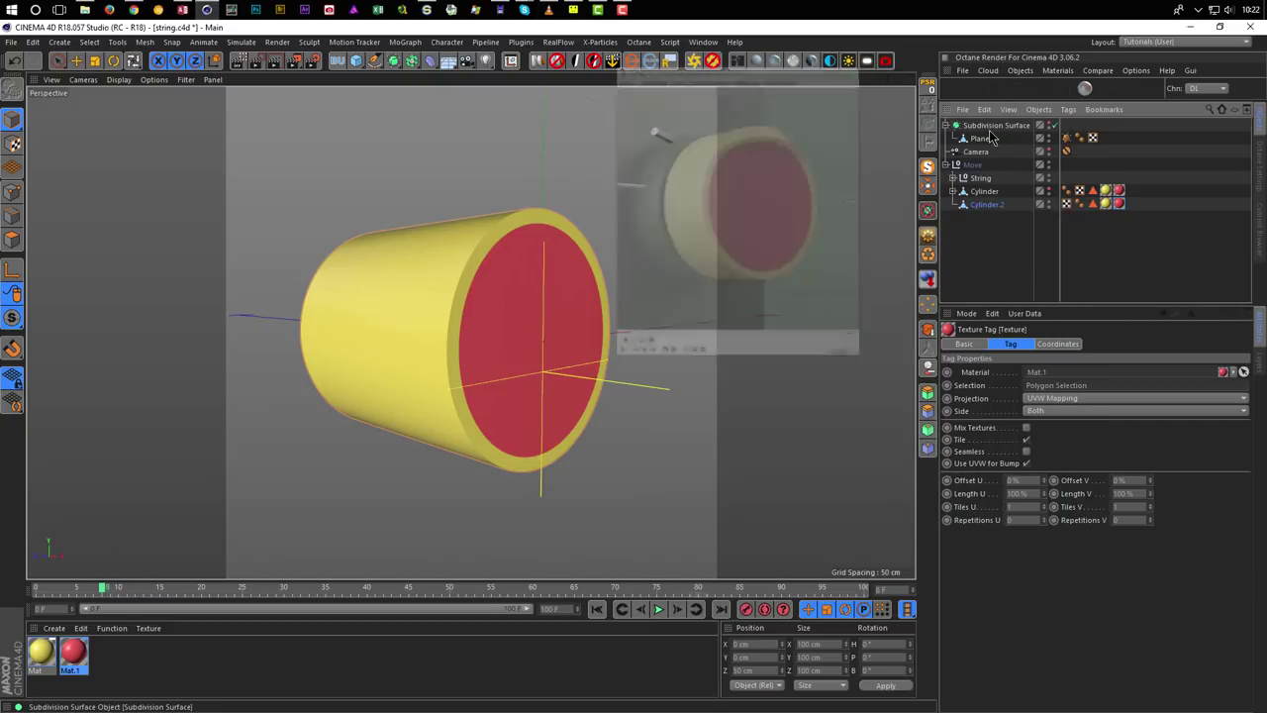
Enable Mat.1's Normal channel with a Noise shader as its texture.
double_click(74, 651)
drag(386, 96, 883, 192)
click(760, 418)
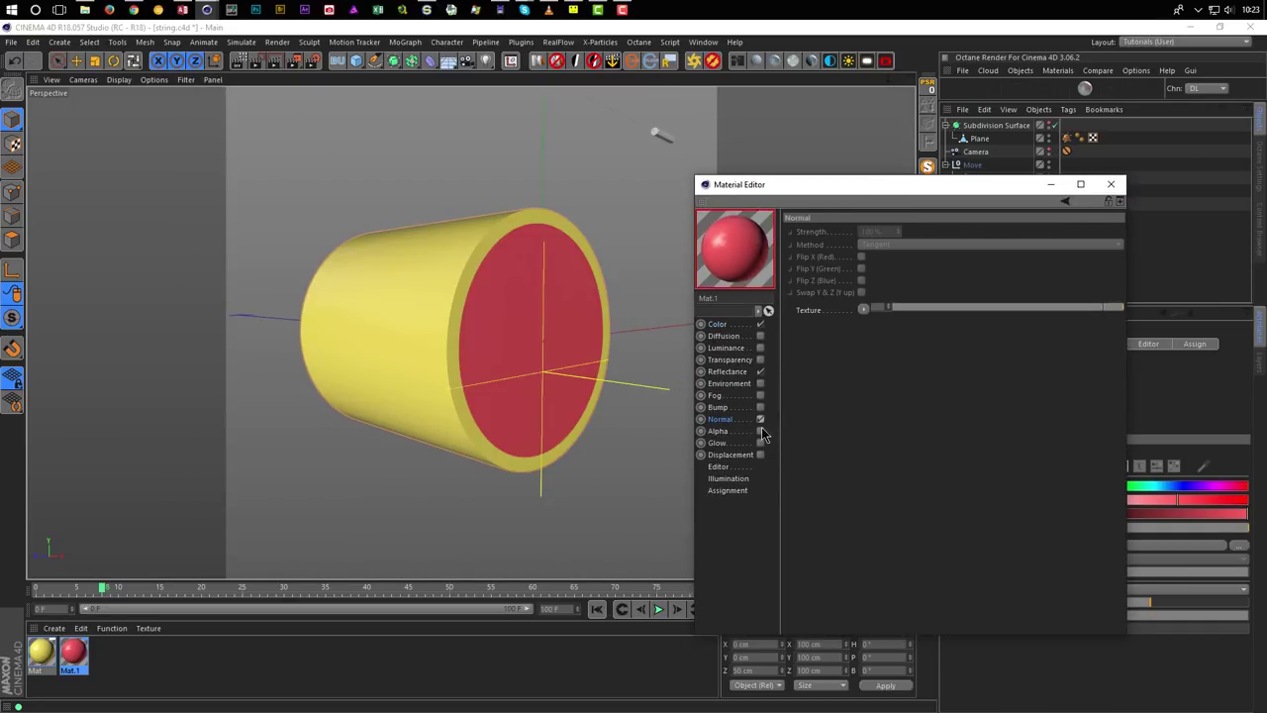
click(863, 311)
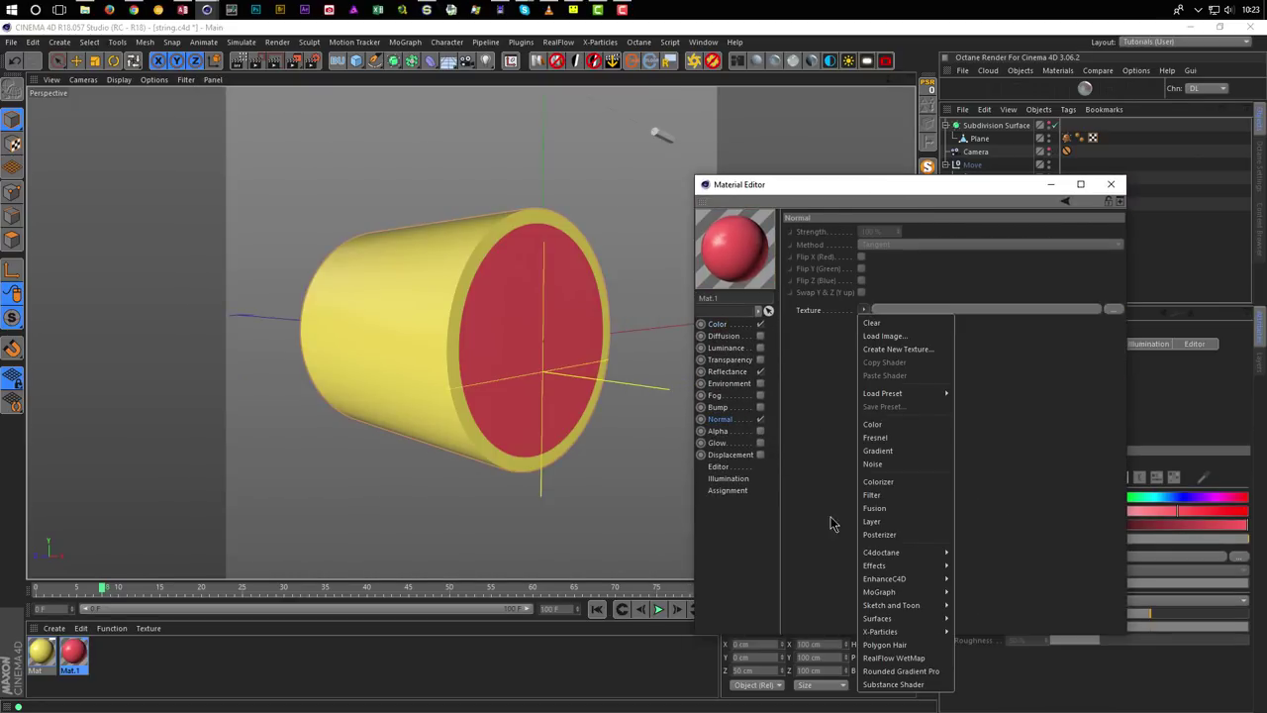
click(873, 464)
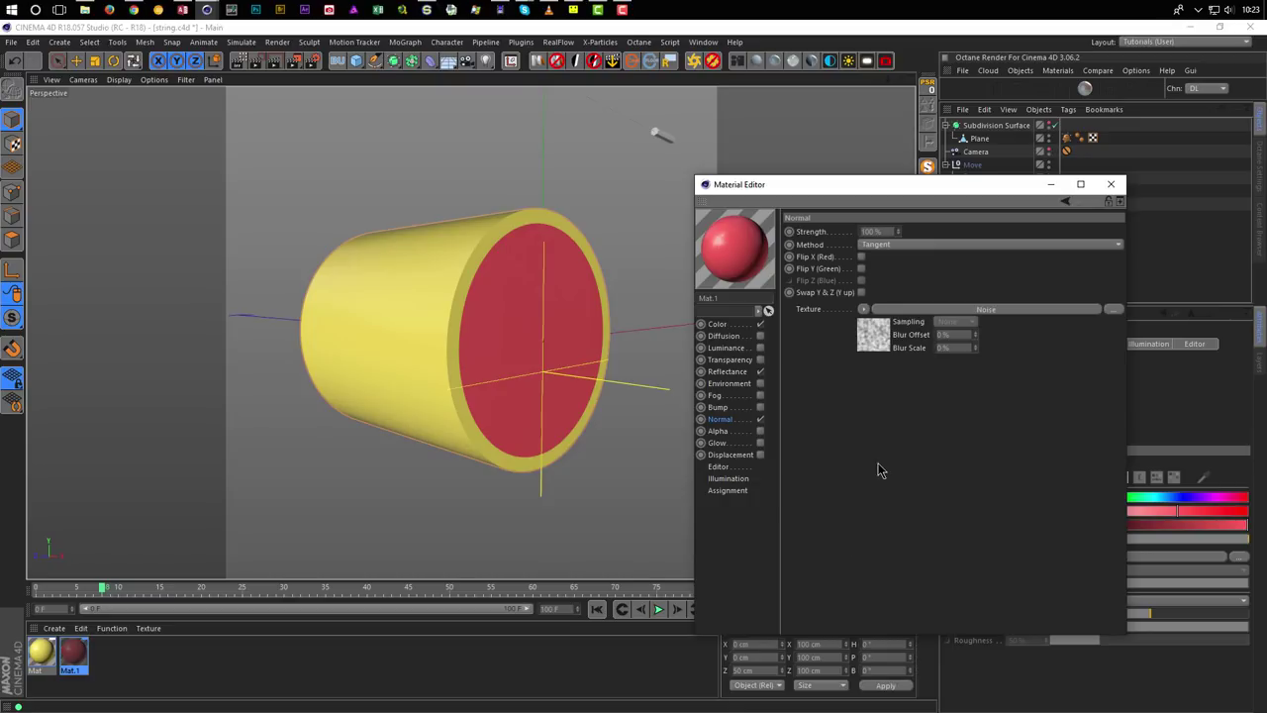
Enter 20 as the Noise shader's Global Scale and return to the viewport.
click(871, 340)
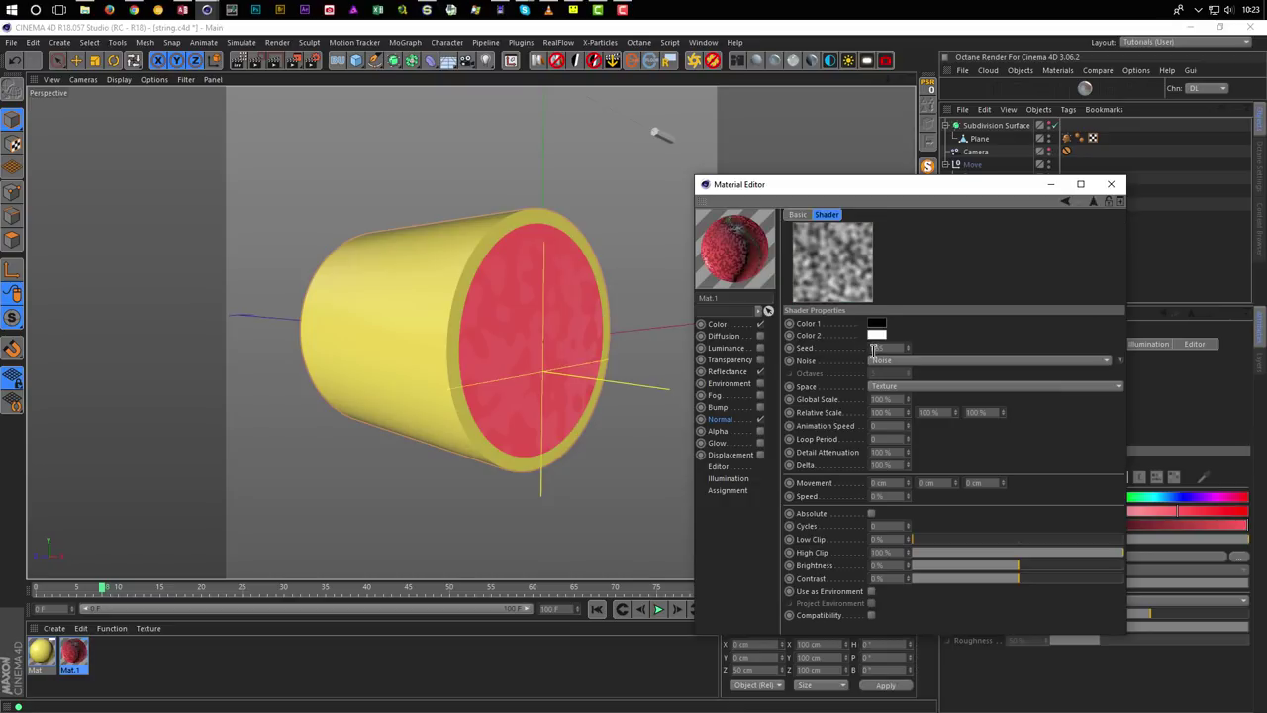
click(895, 398)
text(20)
key(Return)
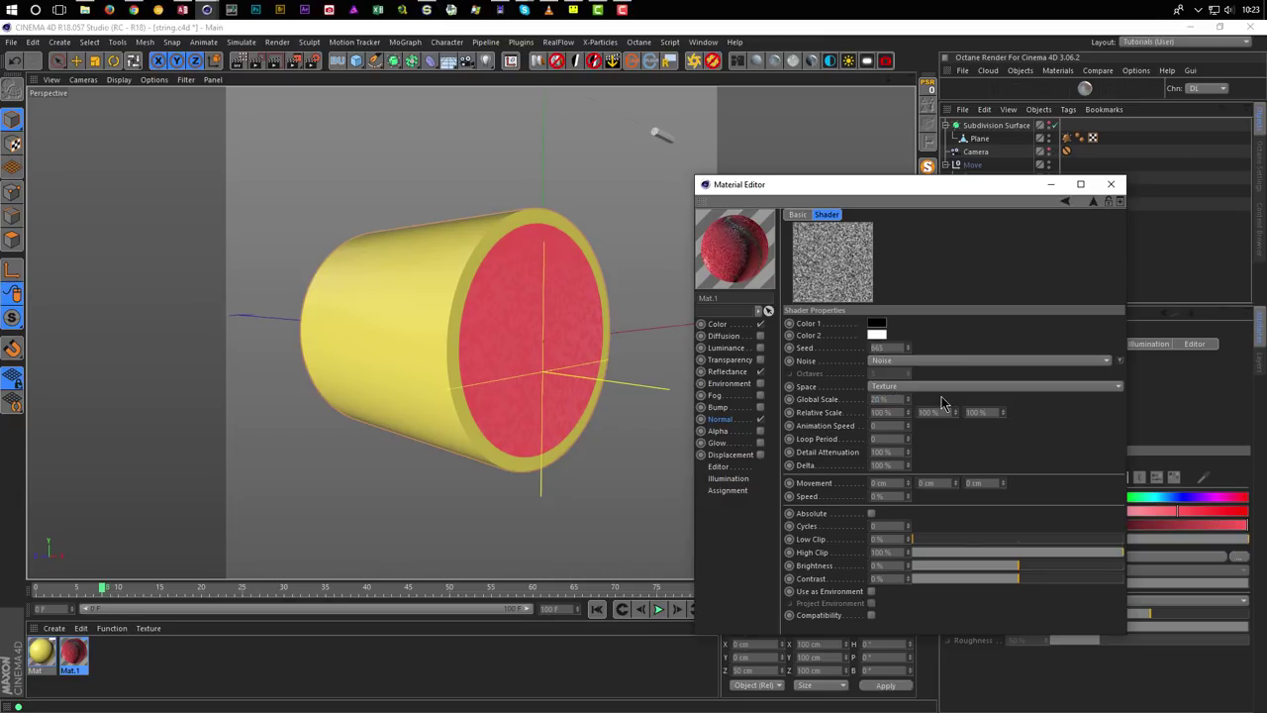
key(Return)
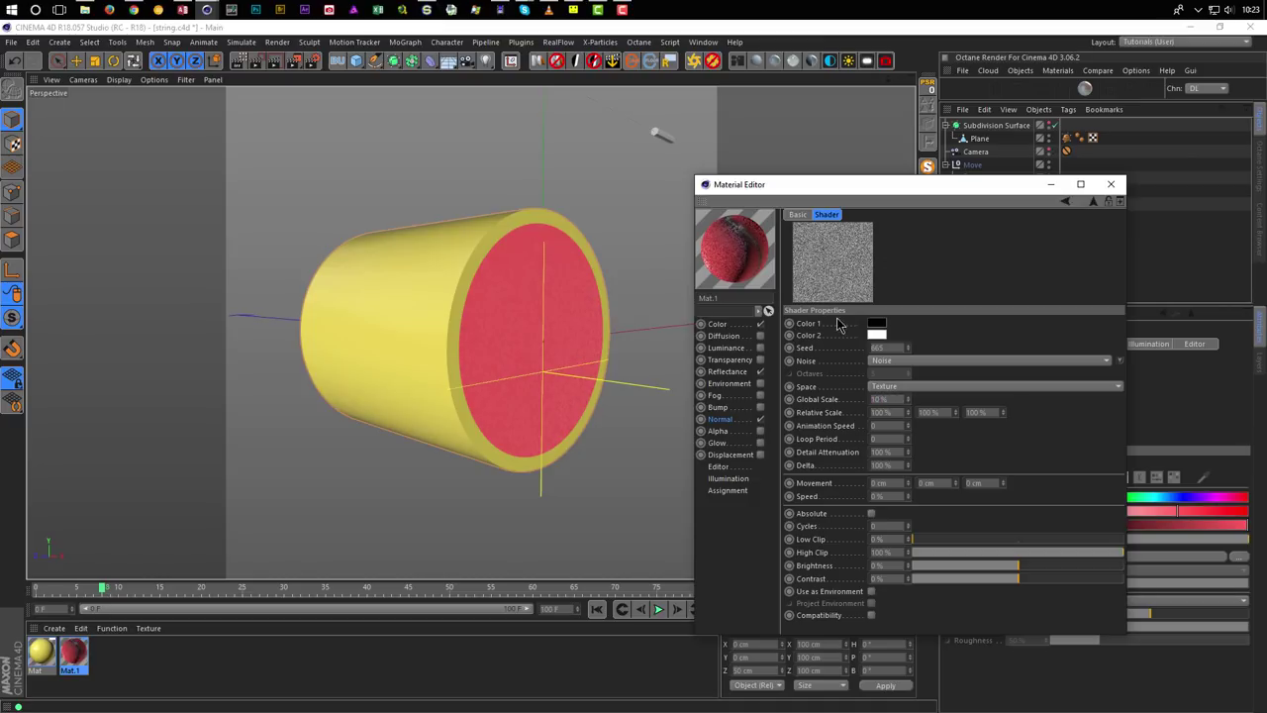
click(250, 128)
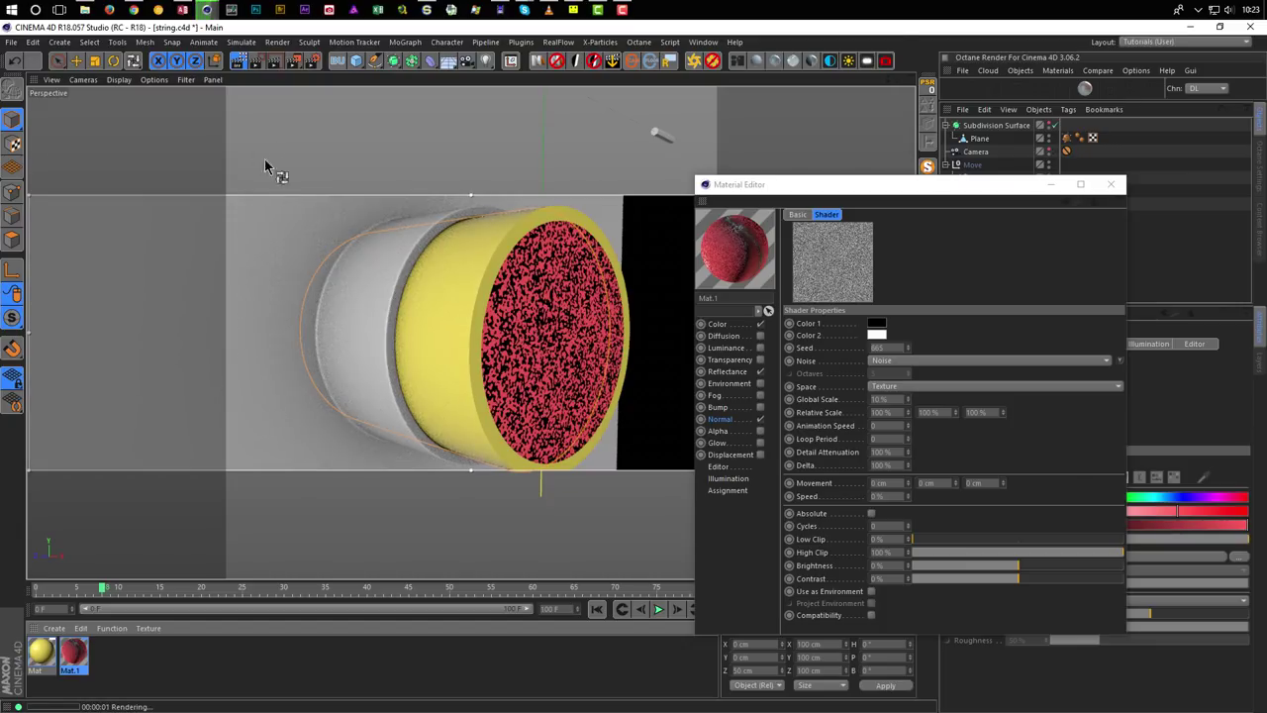
Resize the interactive render region to frame the cylinder.
drag(27, 195, 227, 149)
drag(872, 186, 791, 548)
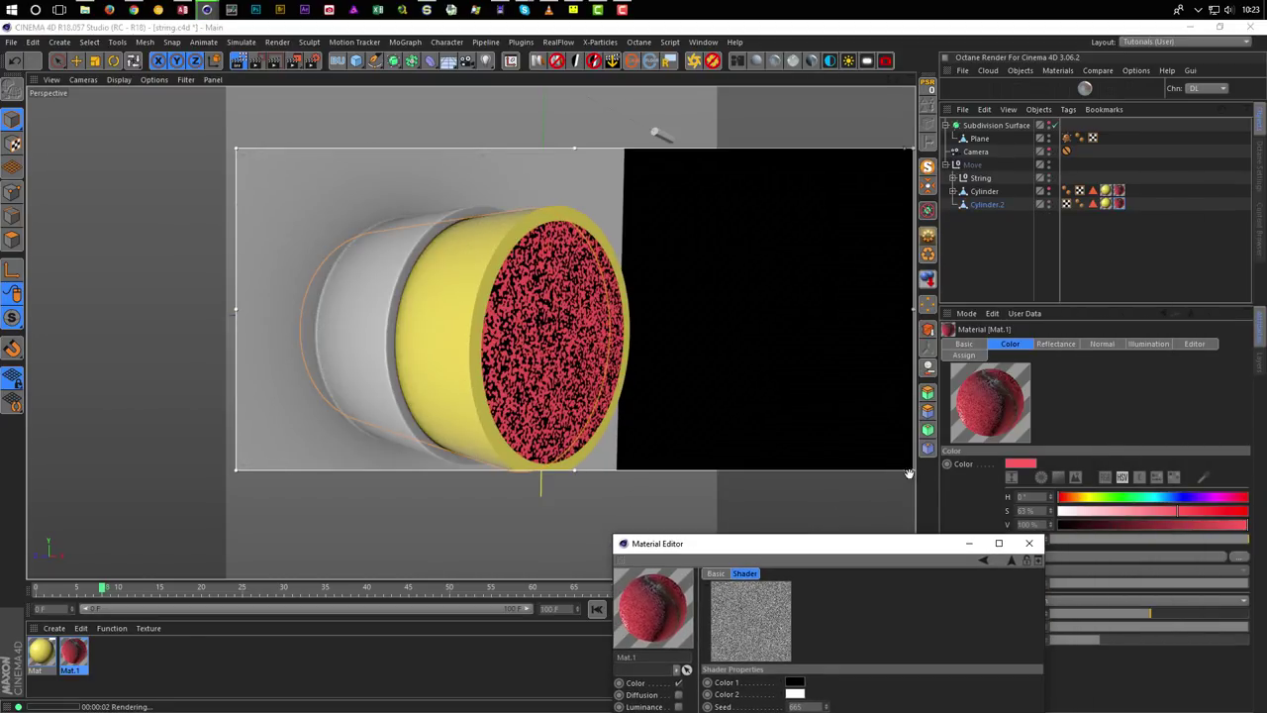
drag(911, 468, 717, 512)
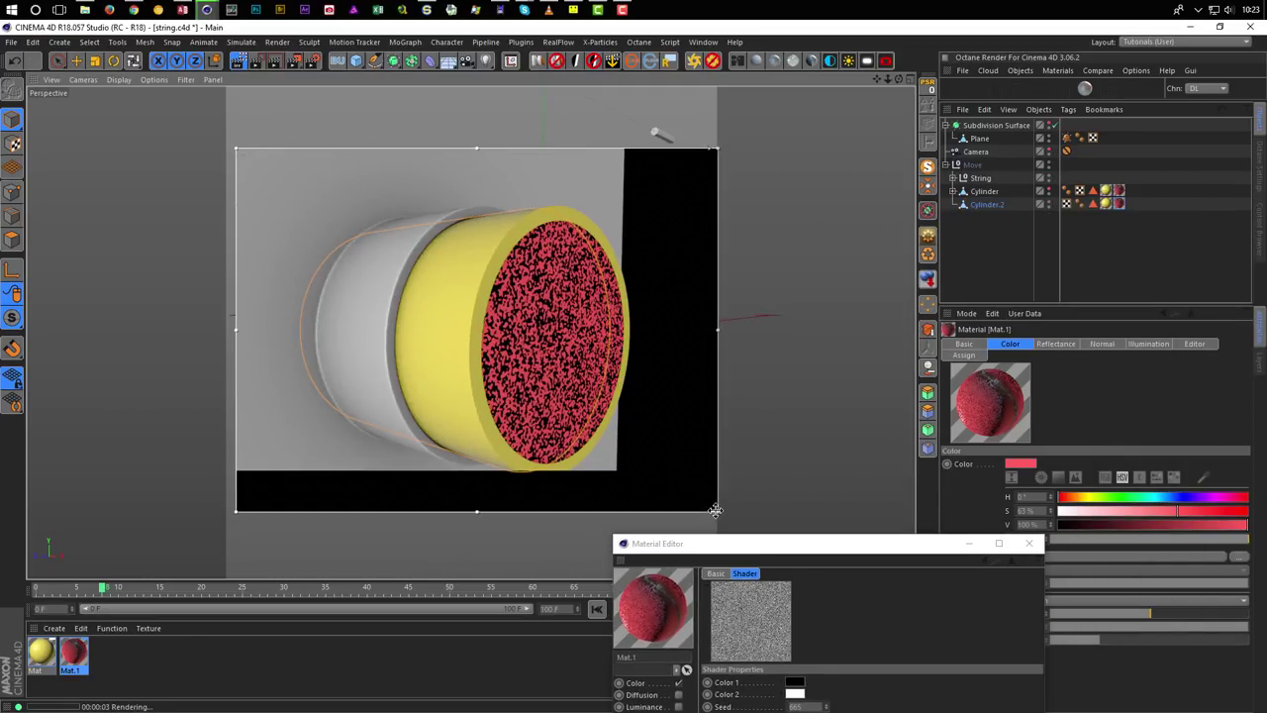
Close the Material Editor and insert a Nikomedias Scene Rig Pro backdrop.
drag(817, 551, 982, 217)
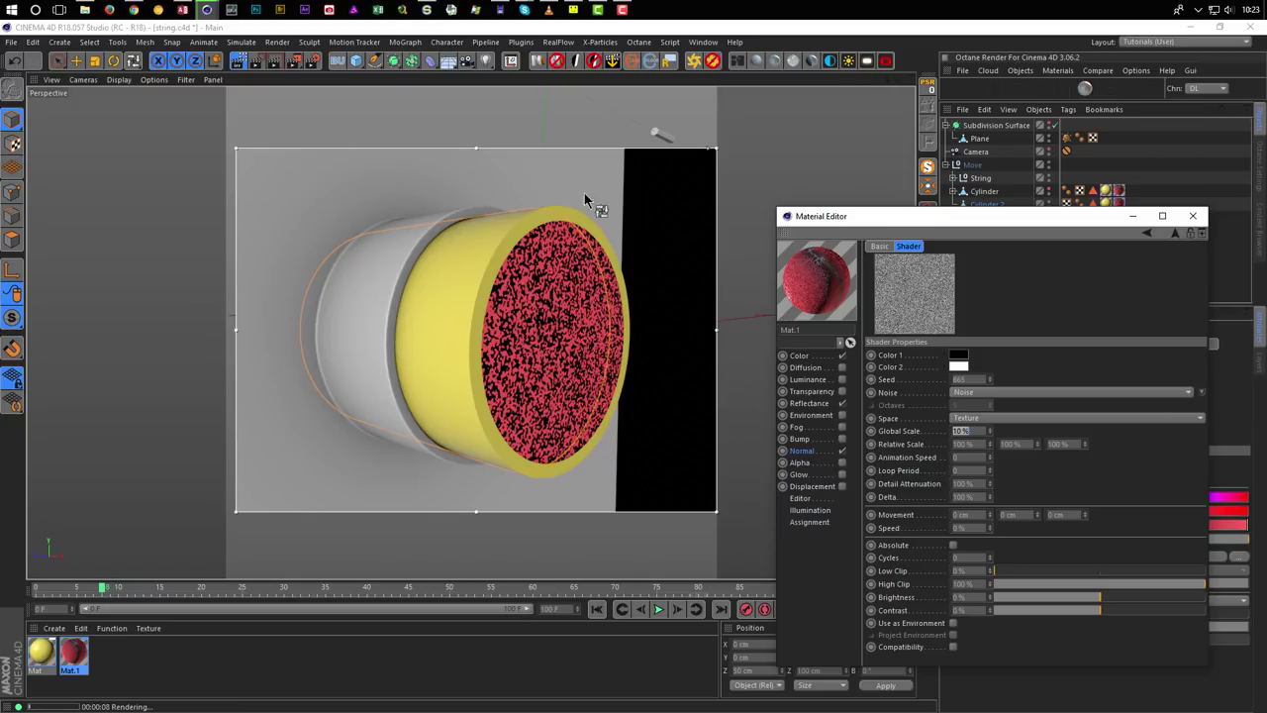
click(1191, 217)
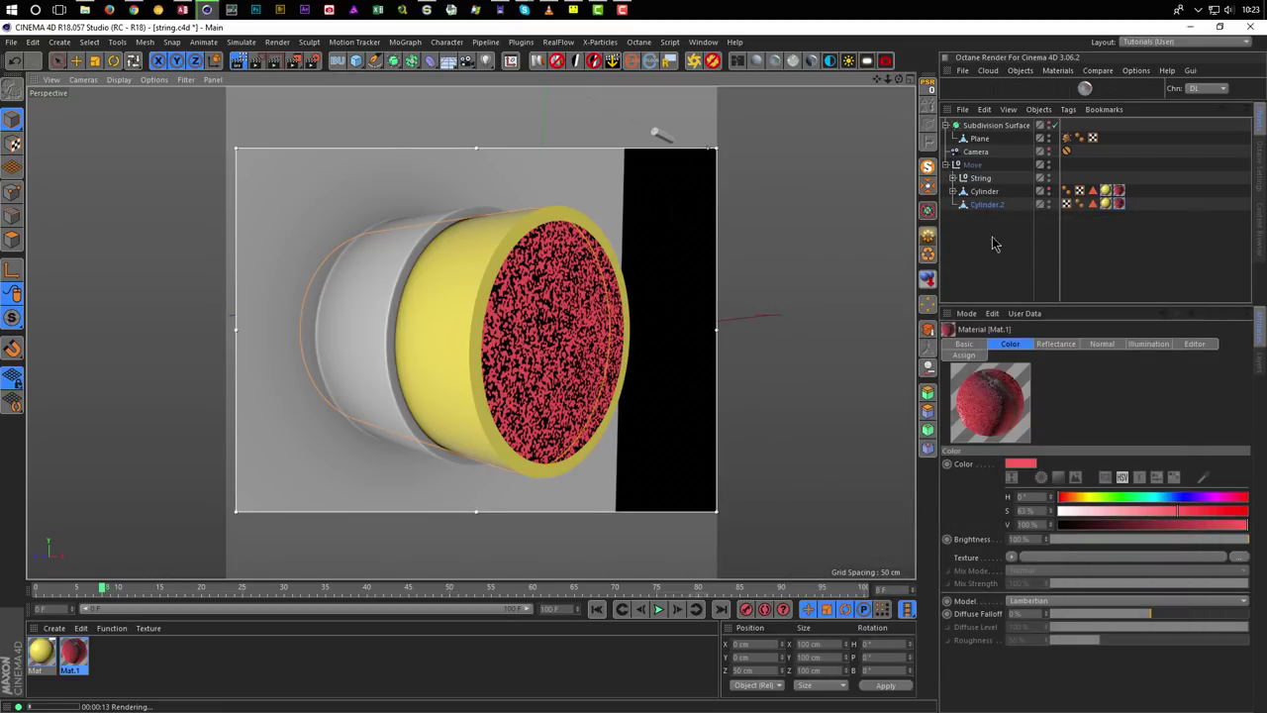
click(537, 61)
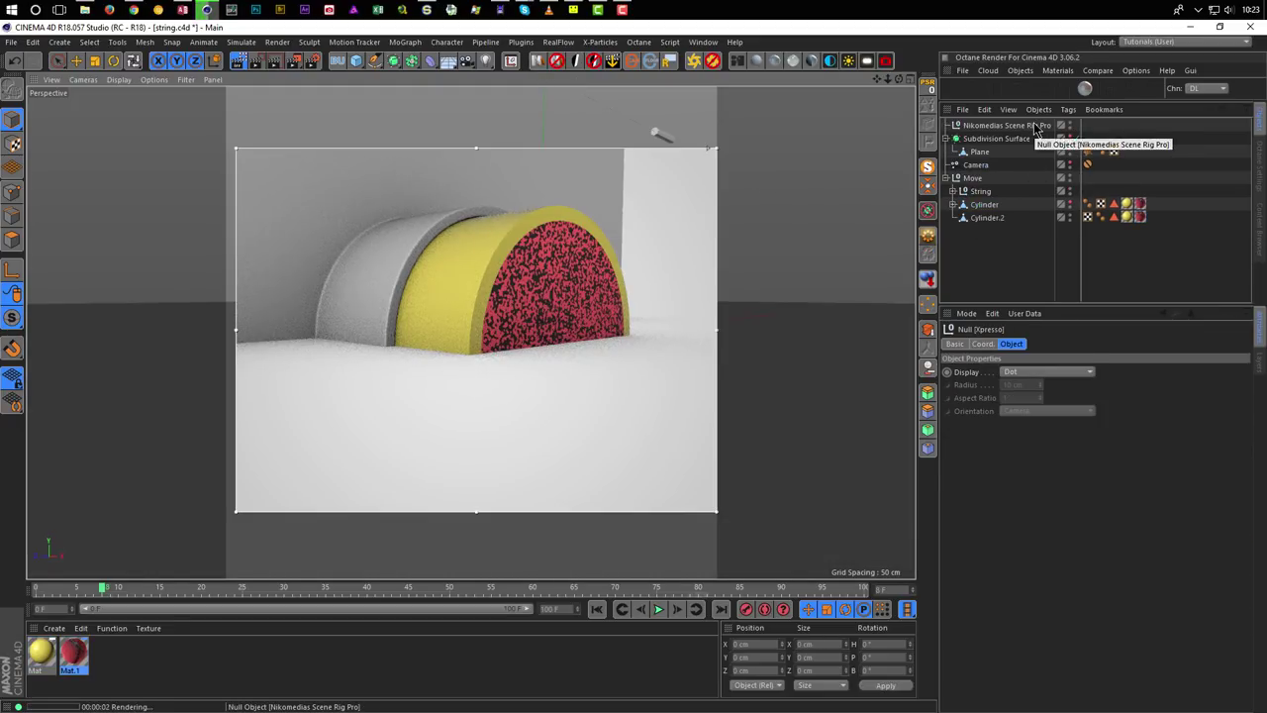
Uncheck the rig's Floor On under Background & Floor, then open Render Settings with the Low GI preset.
click(1035, 126)
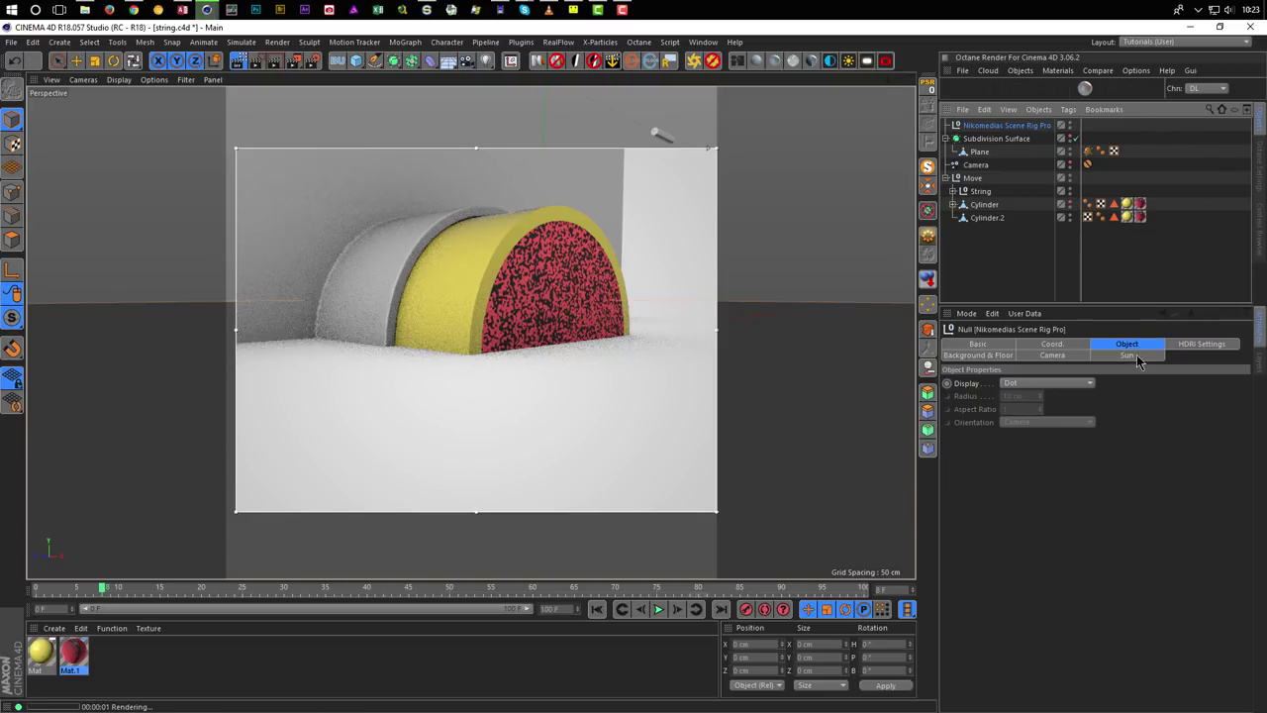
click(994, 356)
scroll(1061, 643, down, 3)
click(1061, 679)
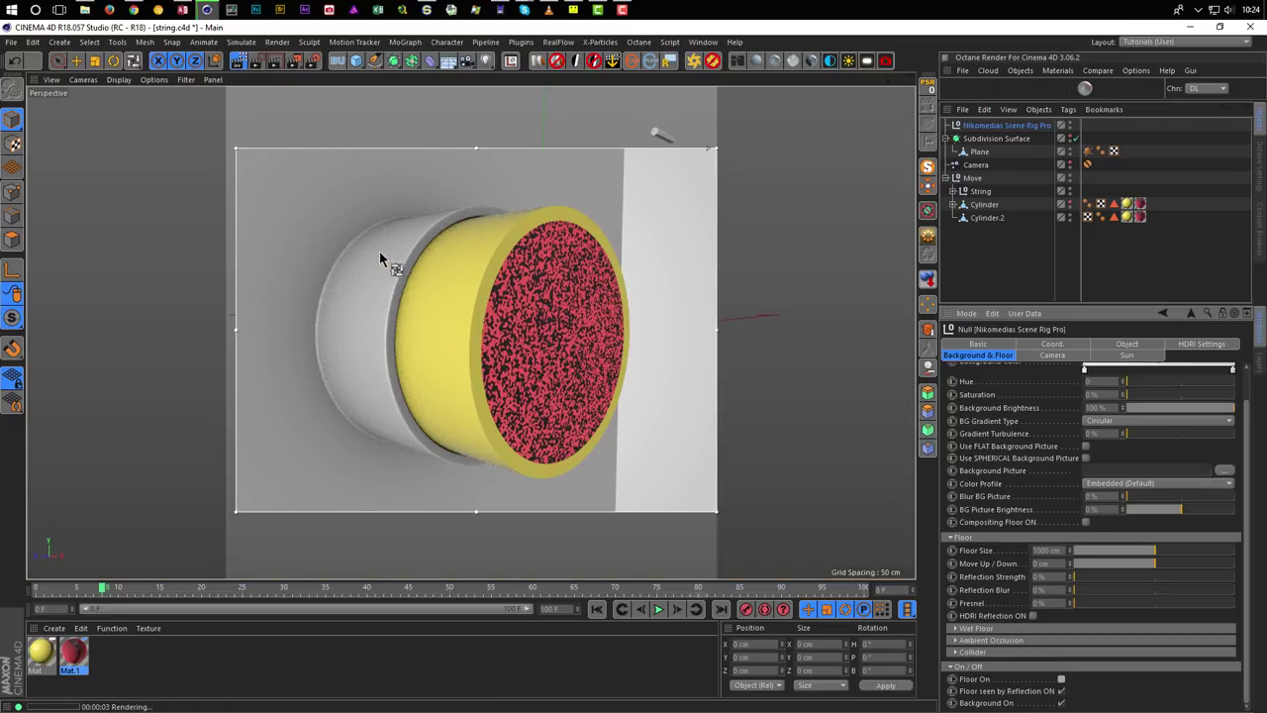
click(295, 61)
click(713, 547)
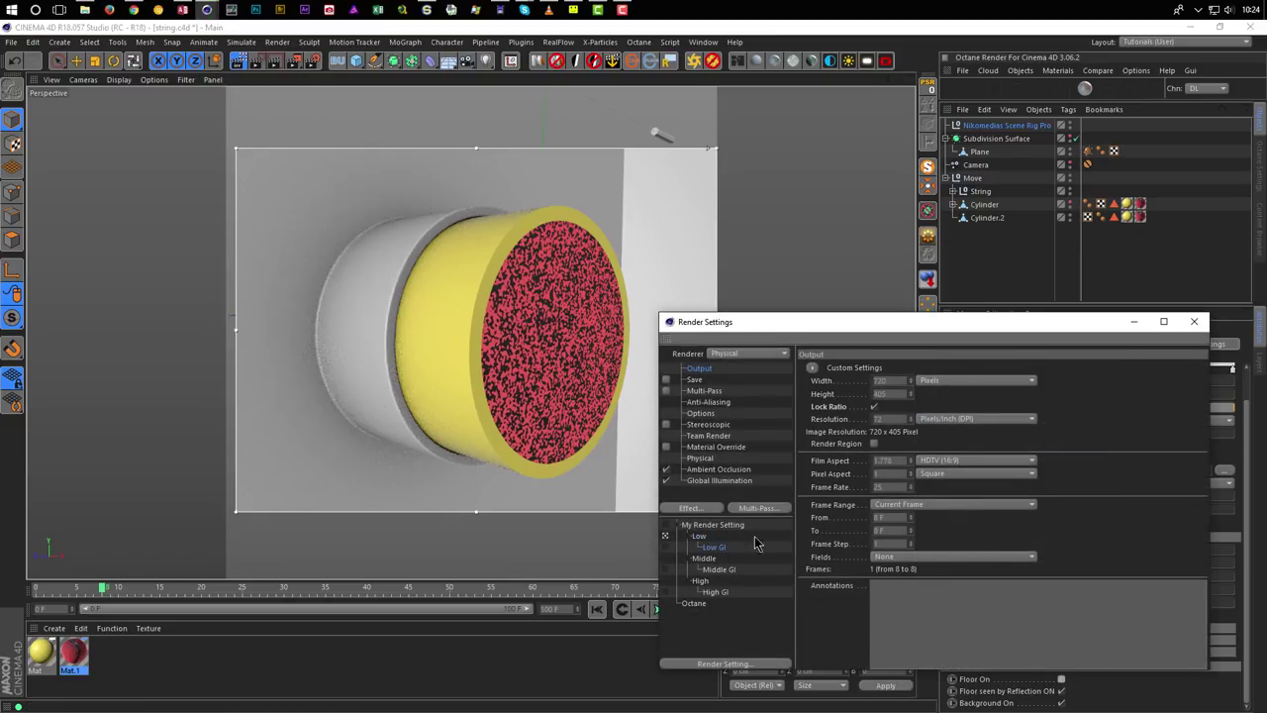
Set output height to 720 with Lock Ratio on, make Low GI active, and close Render Settings.
click(880, 393)
text(720)
key(Return)
click(873, 405)
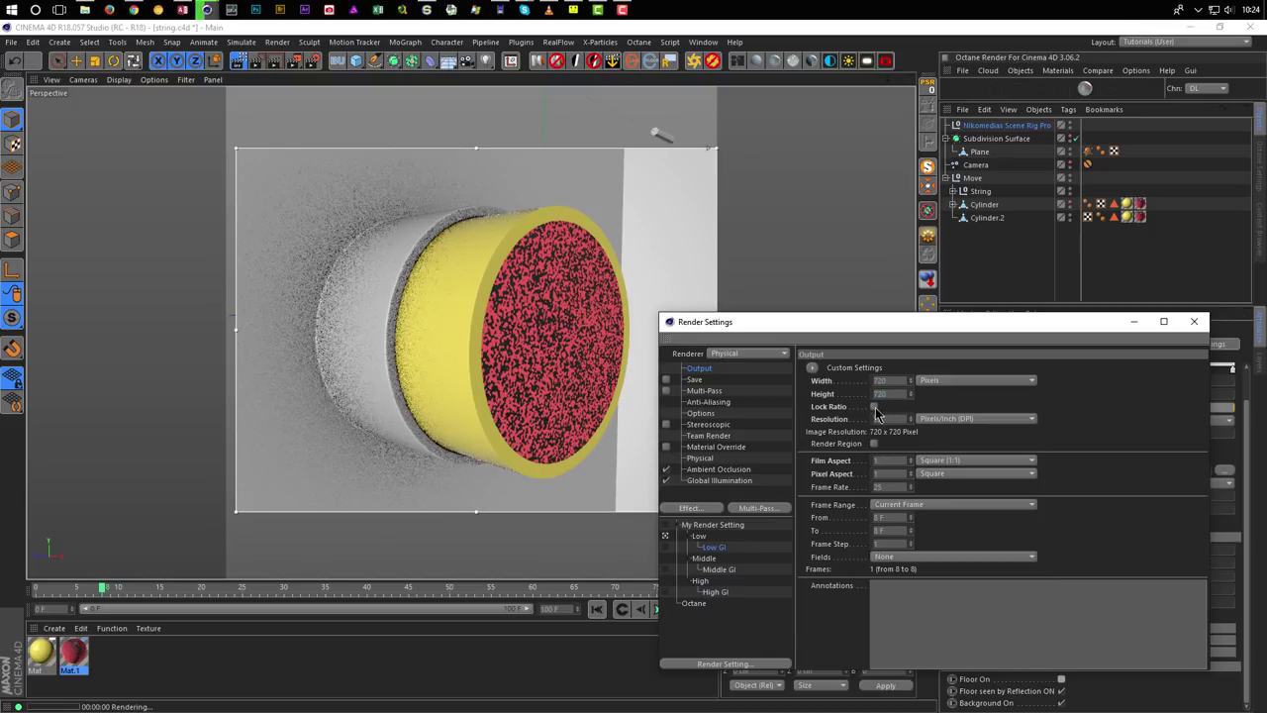
click(665, 547)
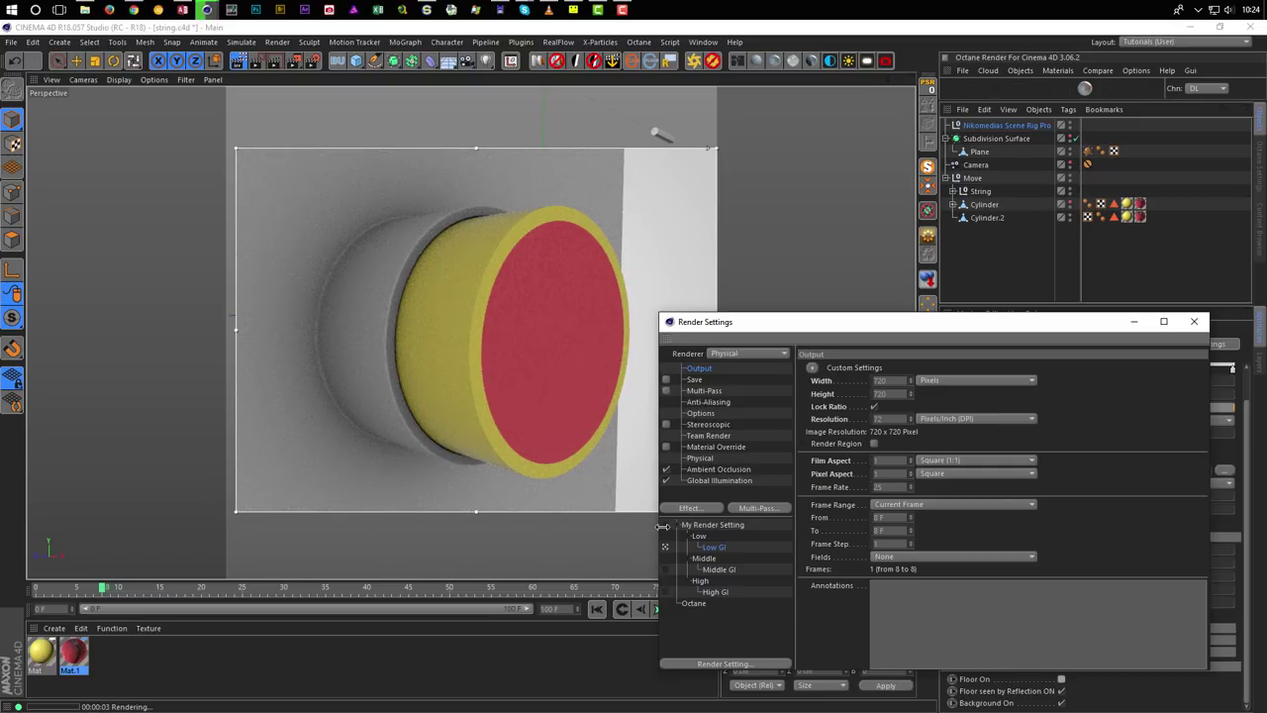
click(1194, 326)
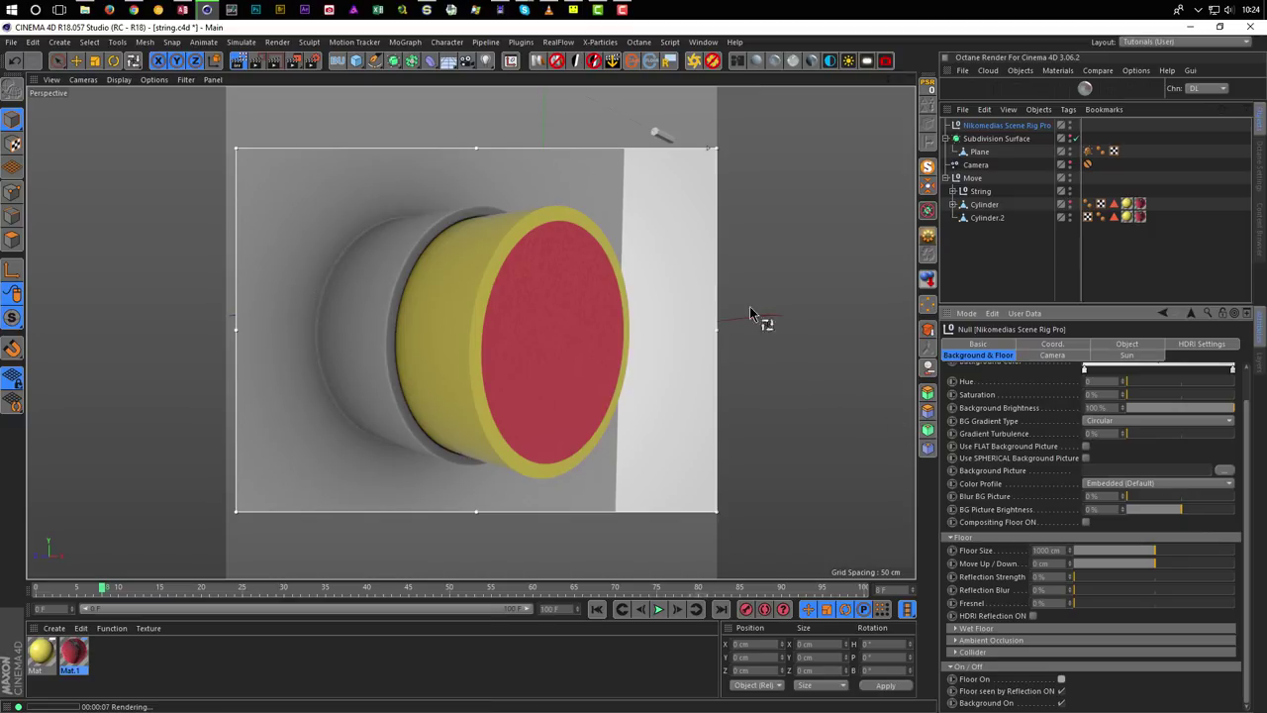
View through the scene camera and drag the render region's corners out to the frame.
click(1087, 164)
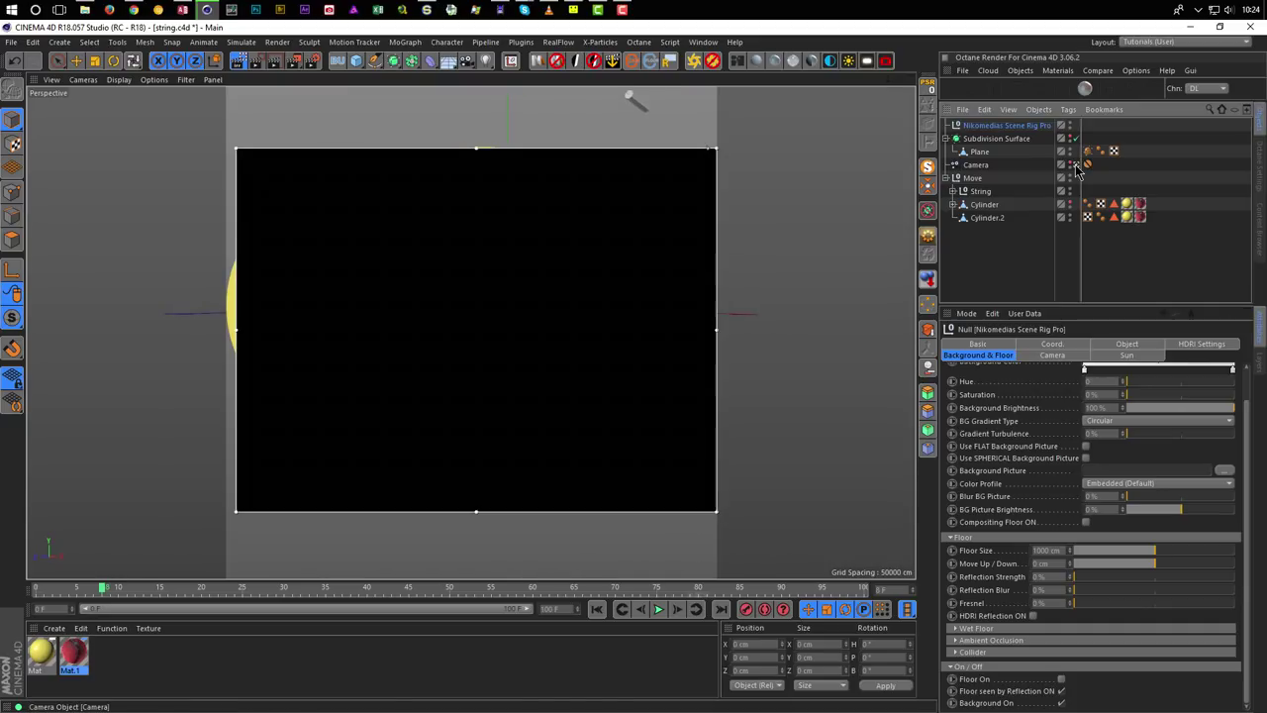
drag(235, 147, 226, 89)
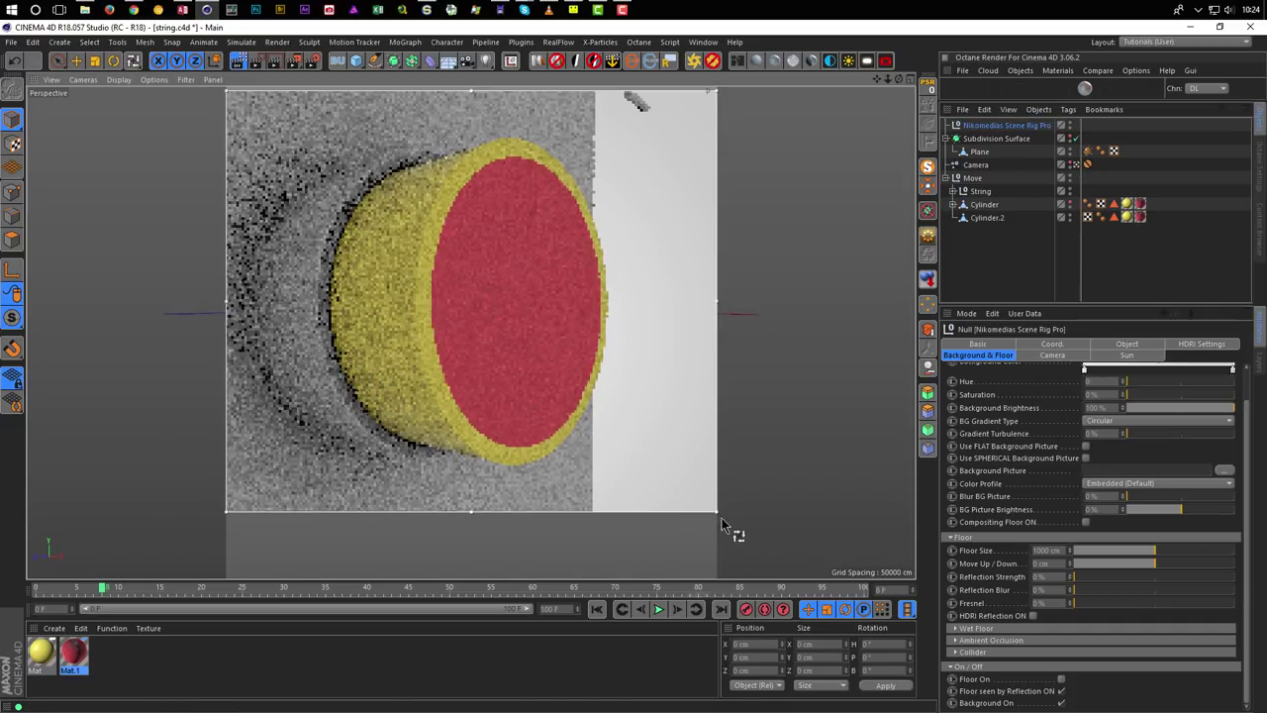
drag(716, 507, 716, 570)
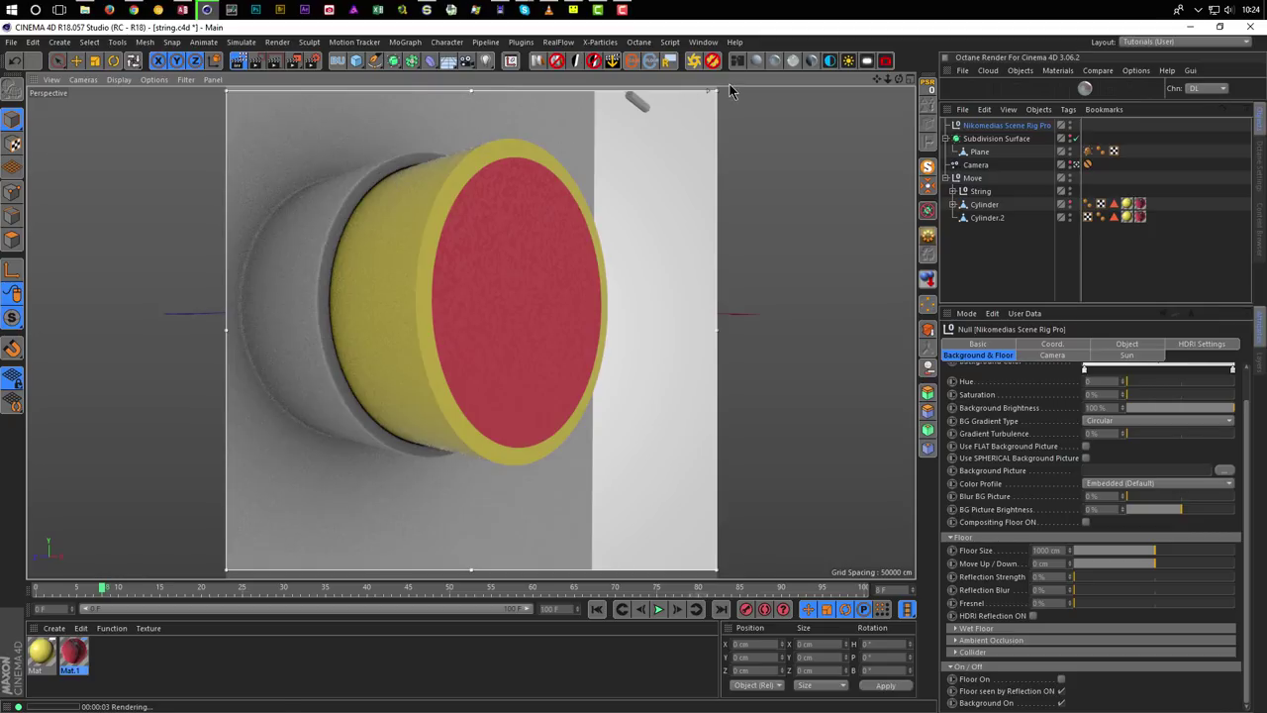
Briefly check the VLC reference video, then show the red Mat.1 material's settings.
click(549, 10)
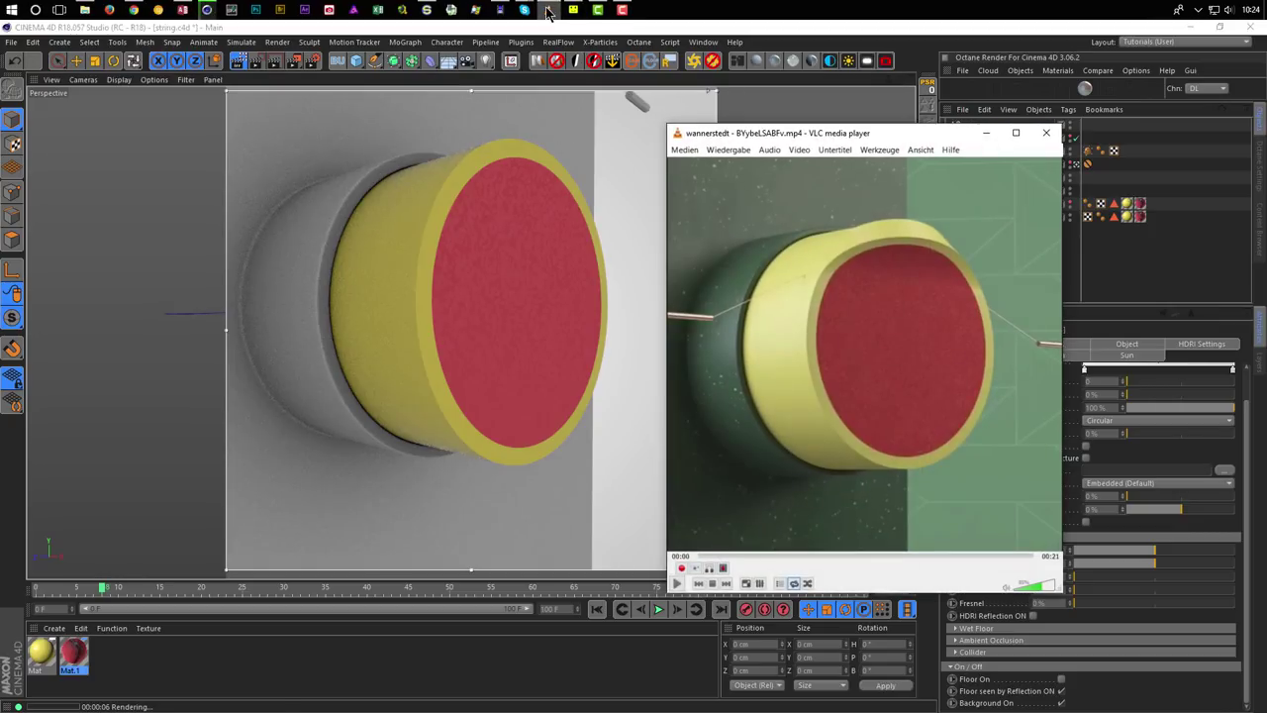
click(548, 10)
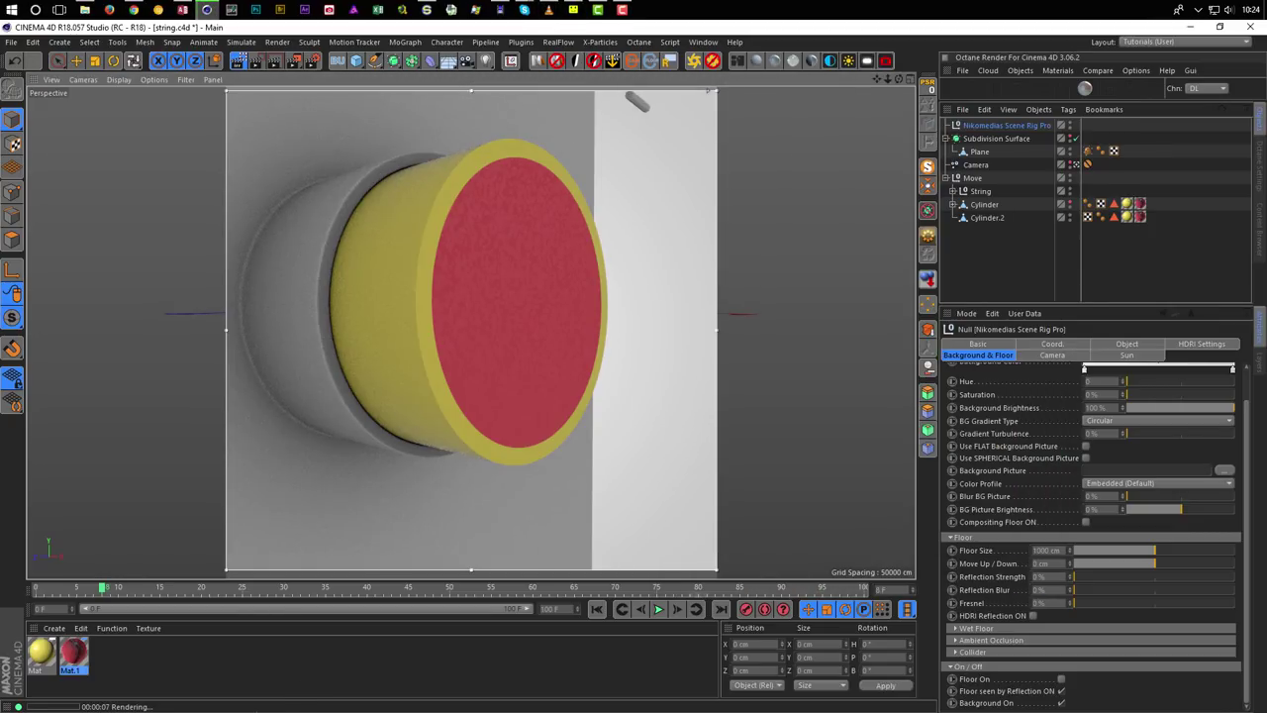
click(86, 657)
Duplicate the yellow material as Mat.2 and change its colour to dark green at 20% value.
ctrl+drag(40, 658, 109, 655)
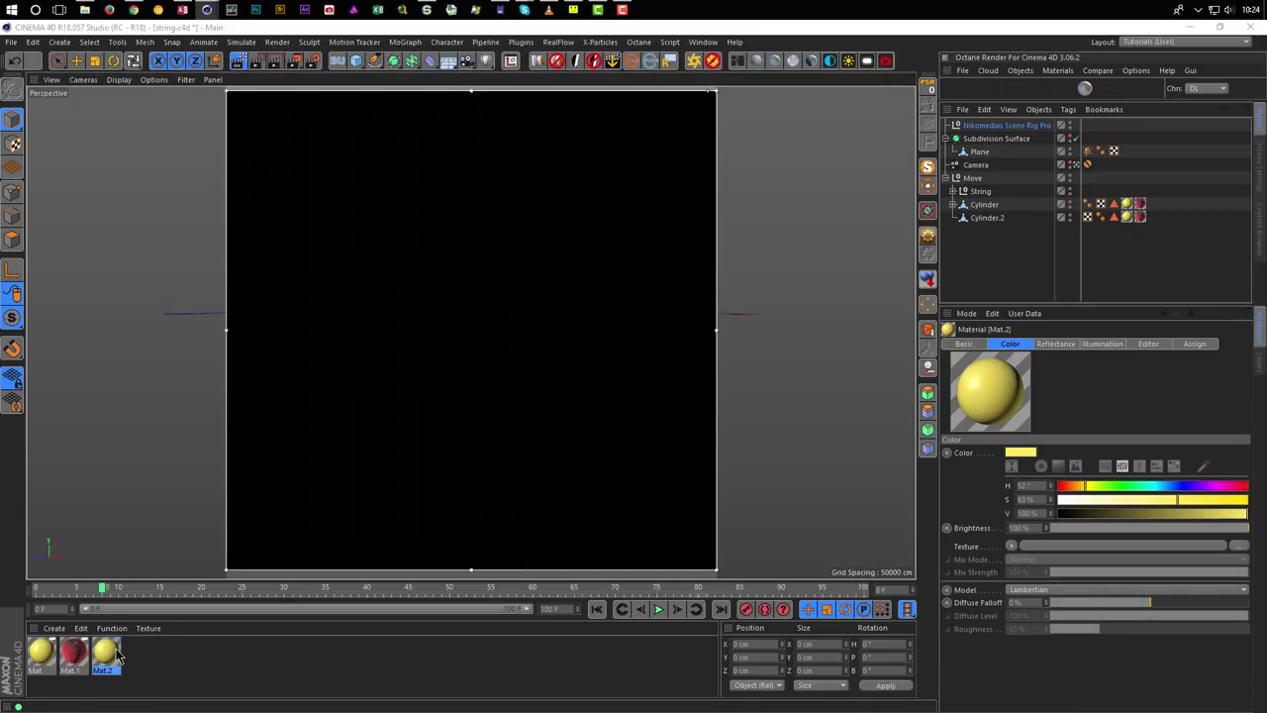
double_click(114, 651)
click(237, 230)
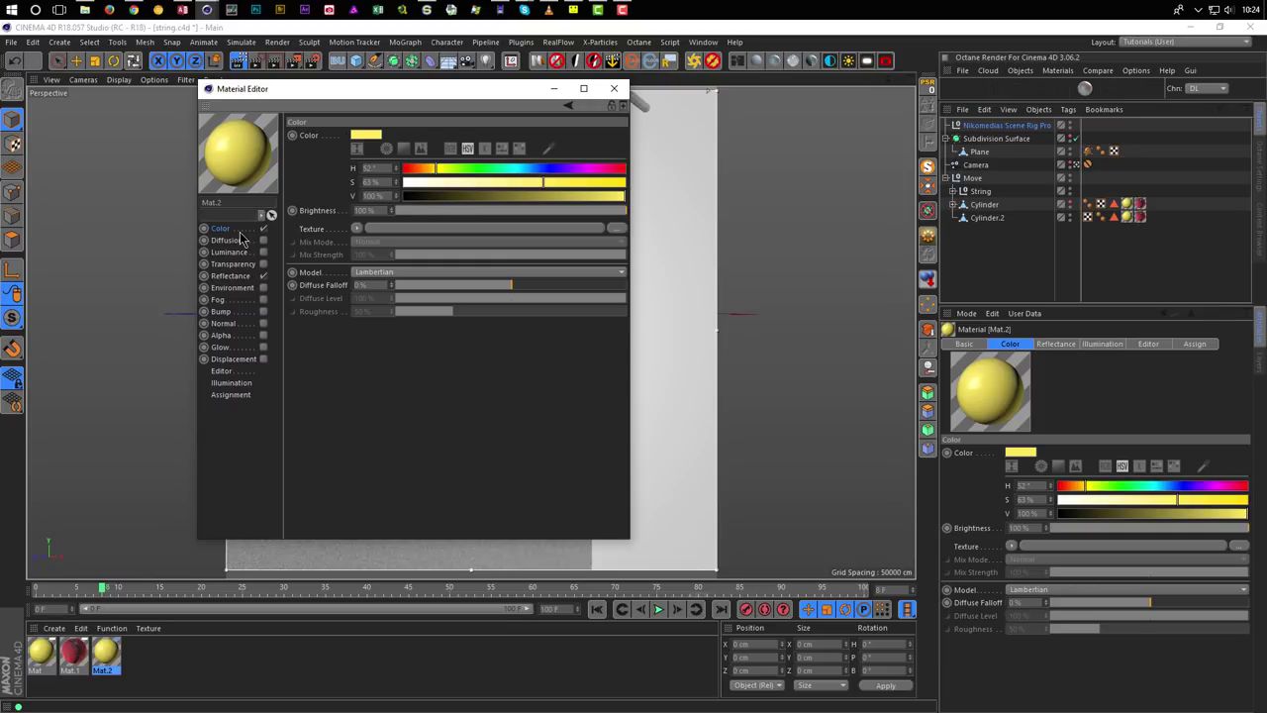
drag(465, 181, 493, 183)
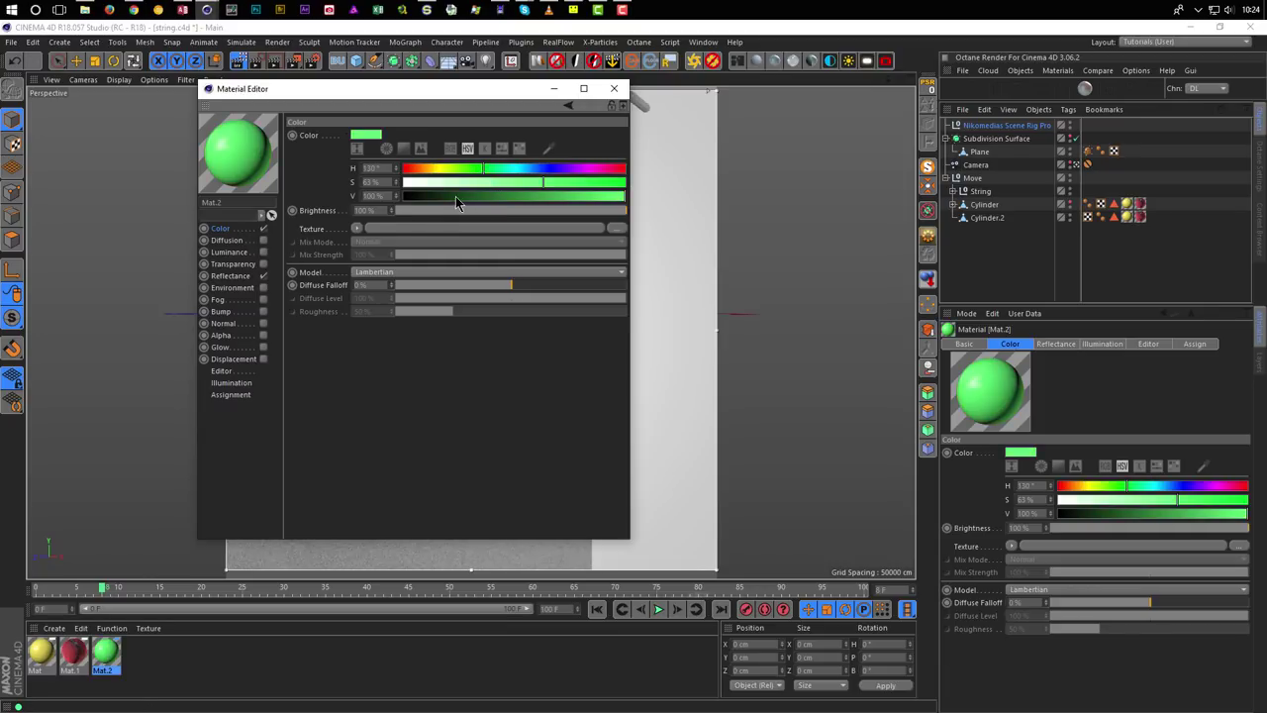
click(455, 196)
drag(468, 96, 1025, 238)
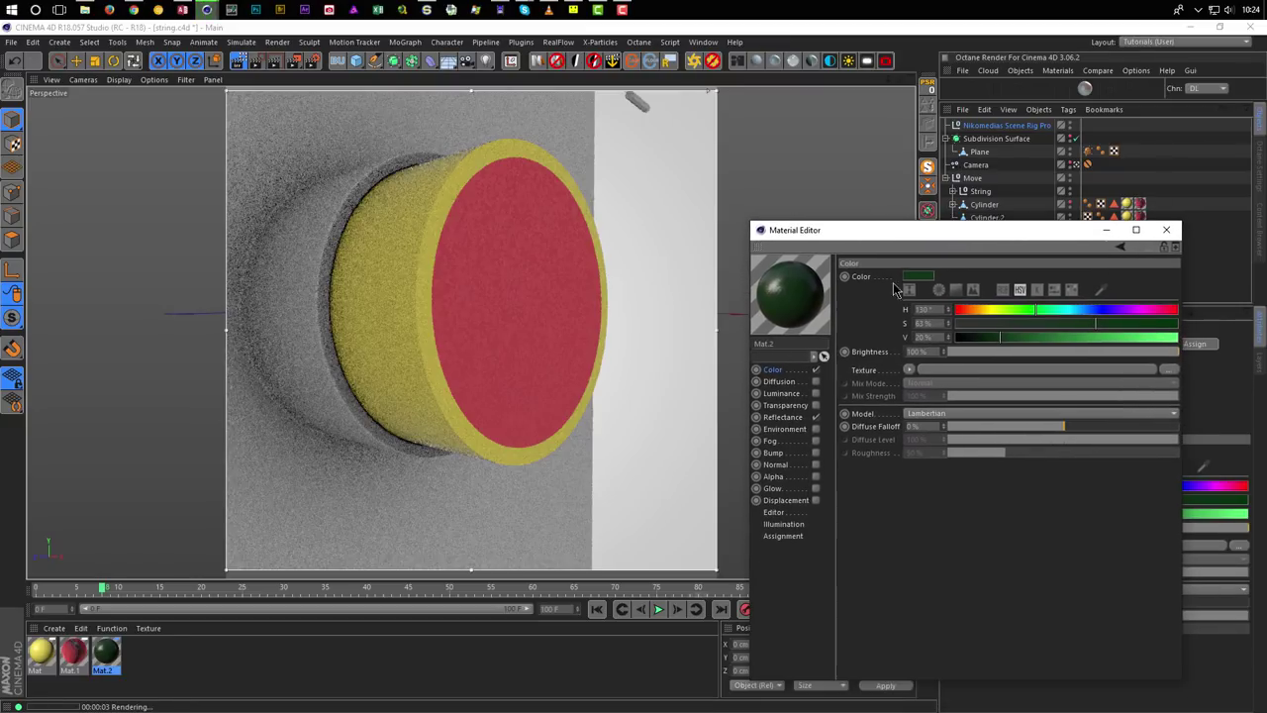
Apply Mat.2 to the Plane and bring up the VLC reference video.
click(126, 649)
drag(1020, 179, 990, 154)
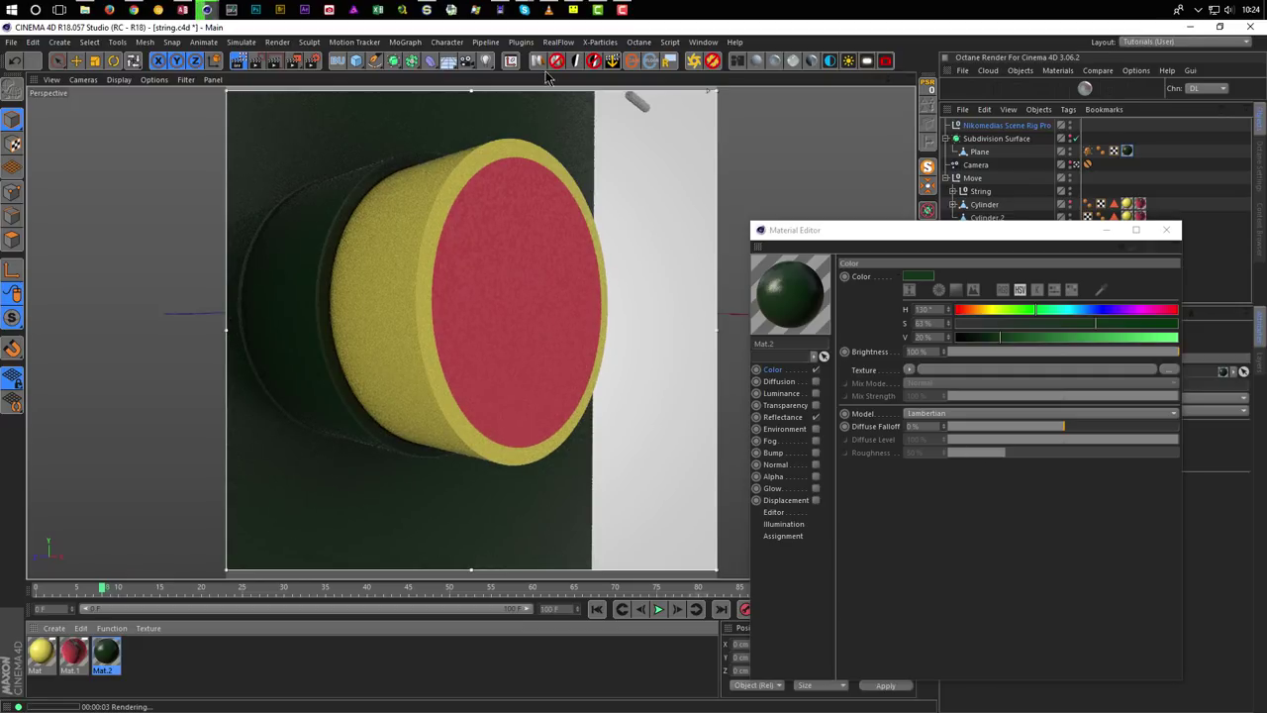
click(550, 10)
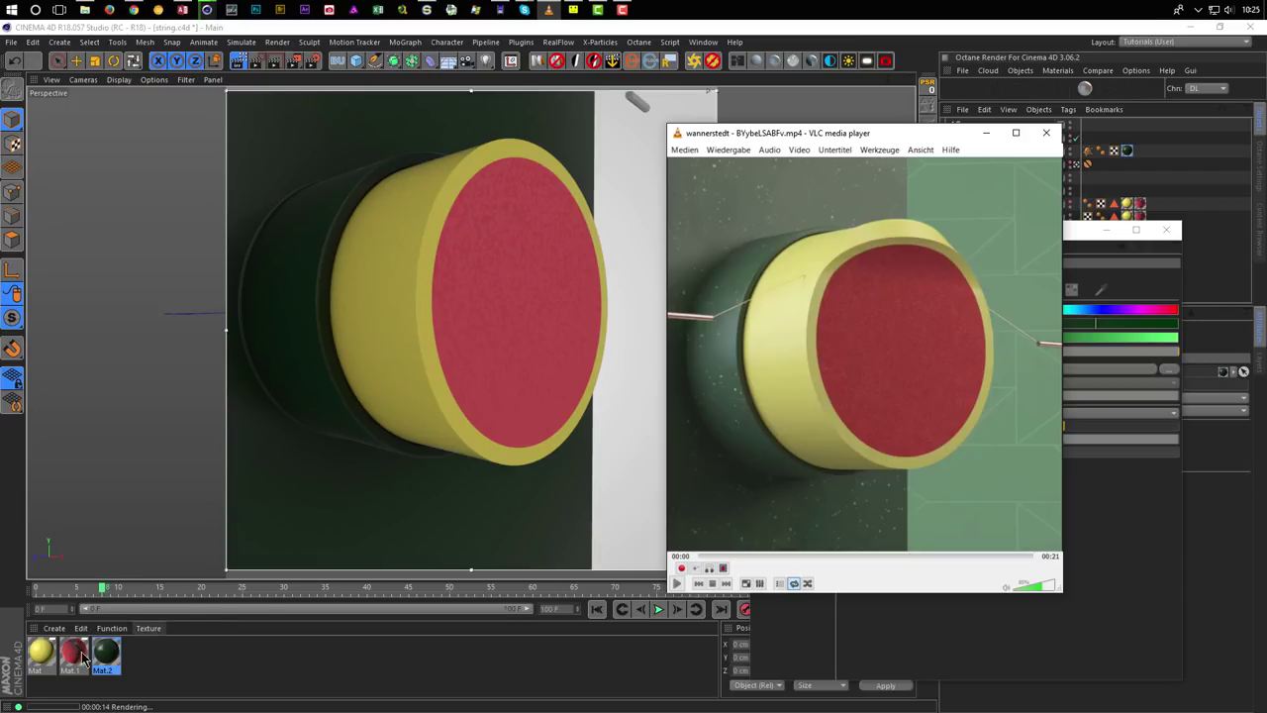
Lower the yellow Mat material's colour saturation slightly and close its editor.
double_click(42, 653)
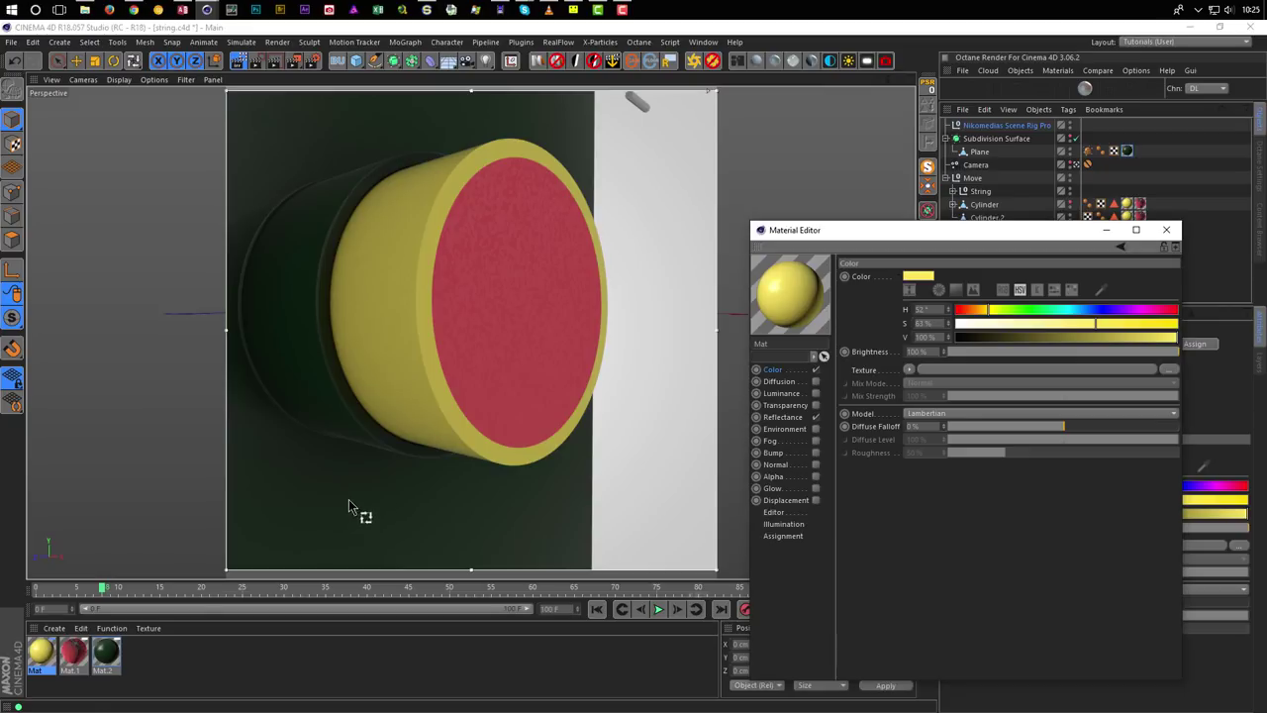
drag(1085, 320, 1073, 324)
click(1168, 230)
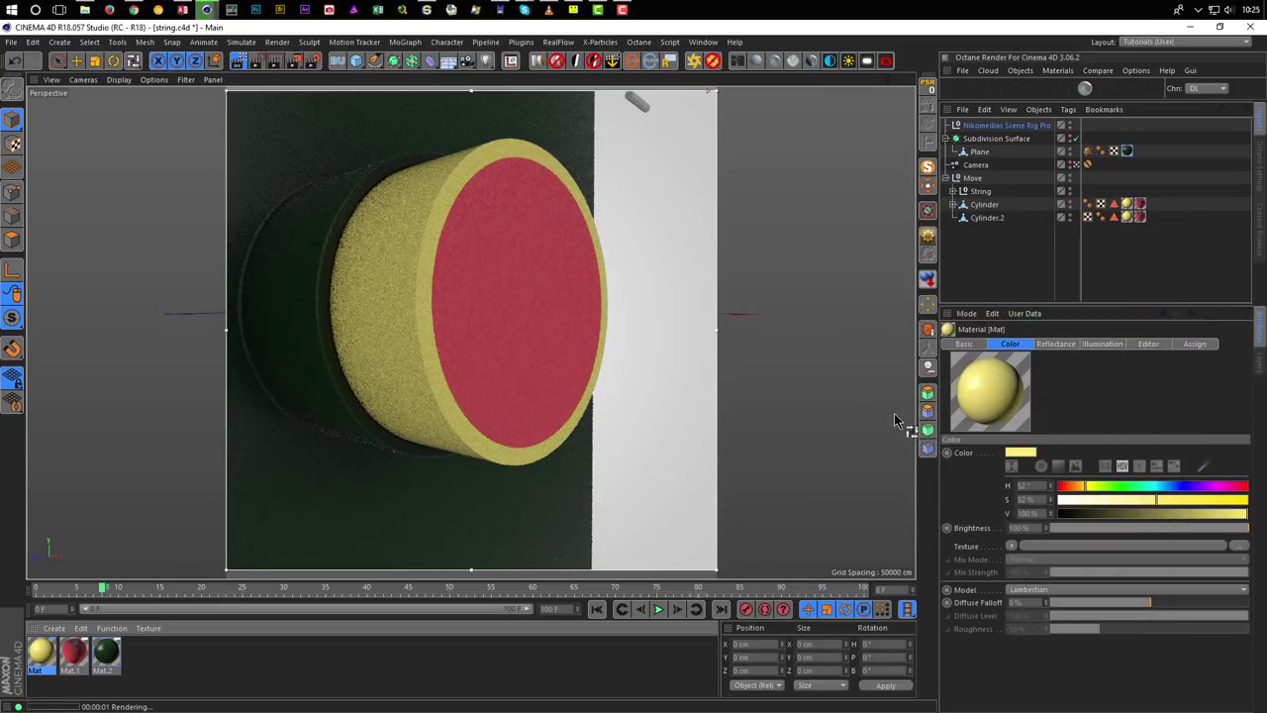
Compare against the VLC reference, close it, and open Mat.2's editor on the right.
click(550, 10)
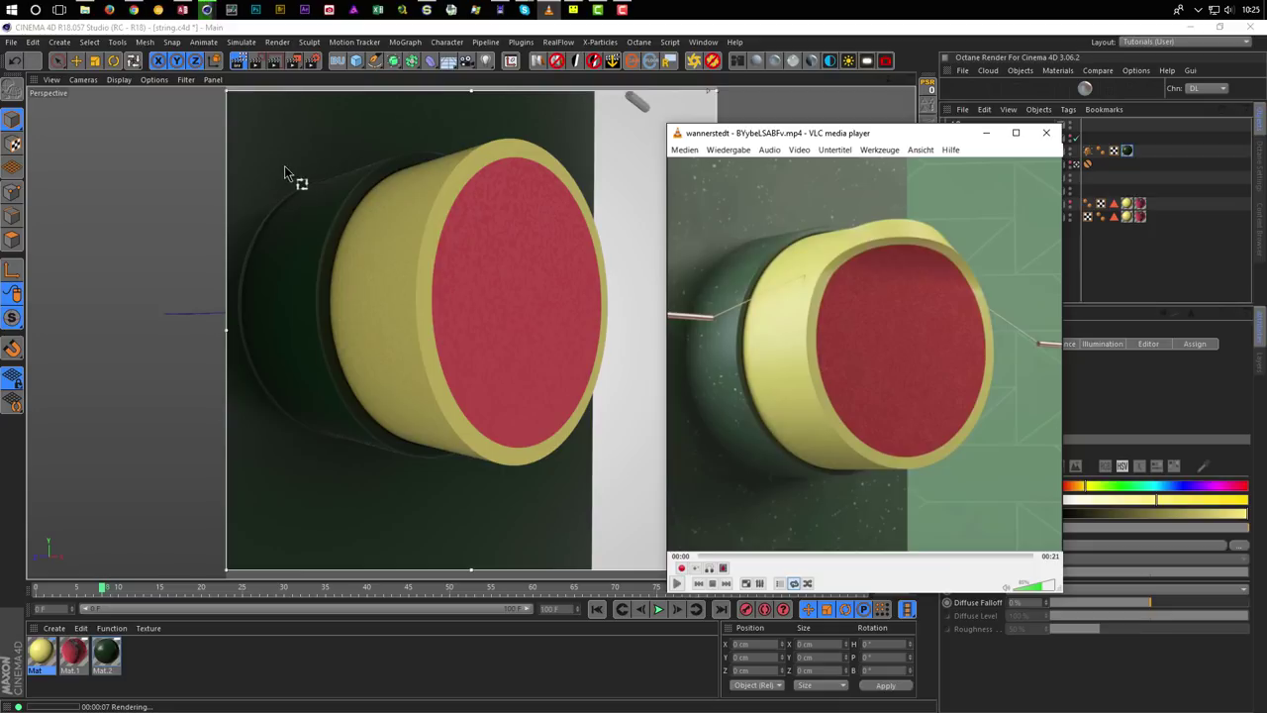
click(1048, 134)
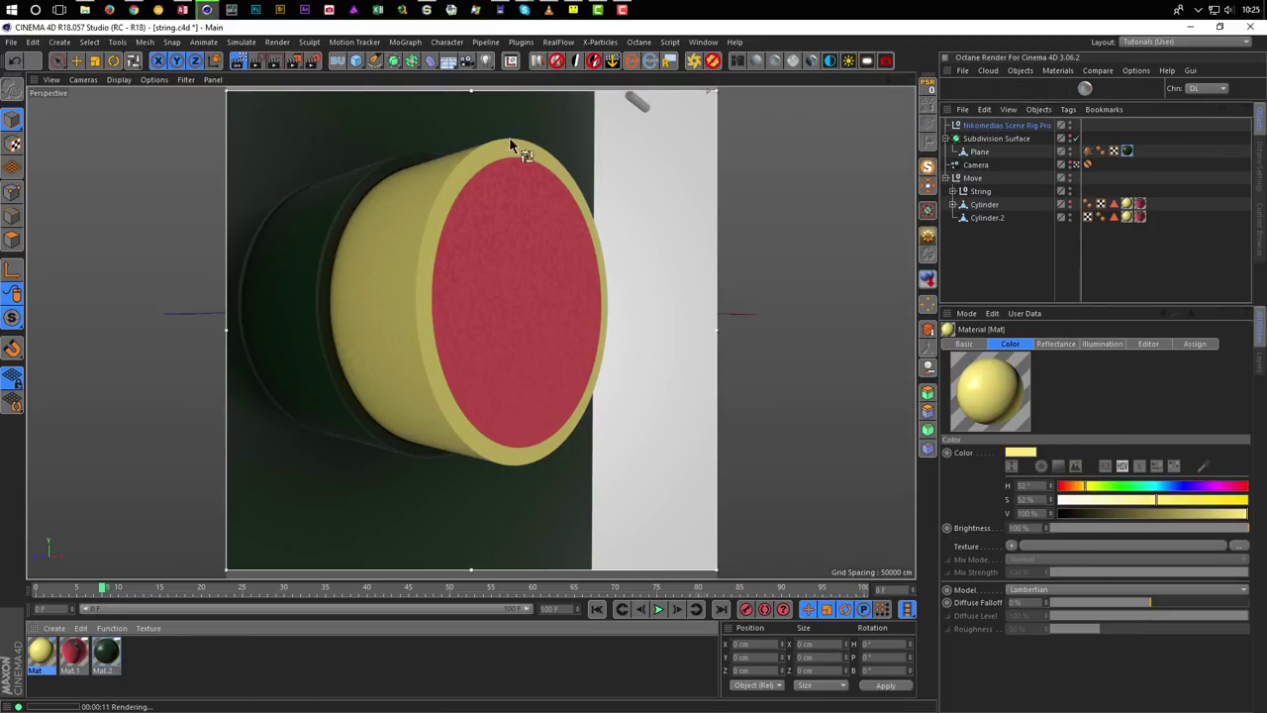
double_click(117, 661)
drag(391, 99, 938, 125)
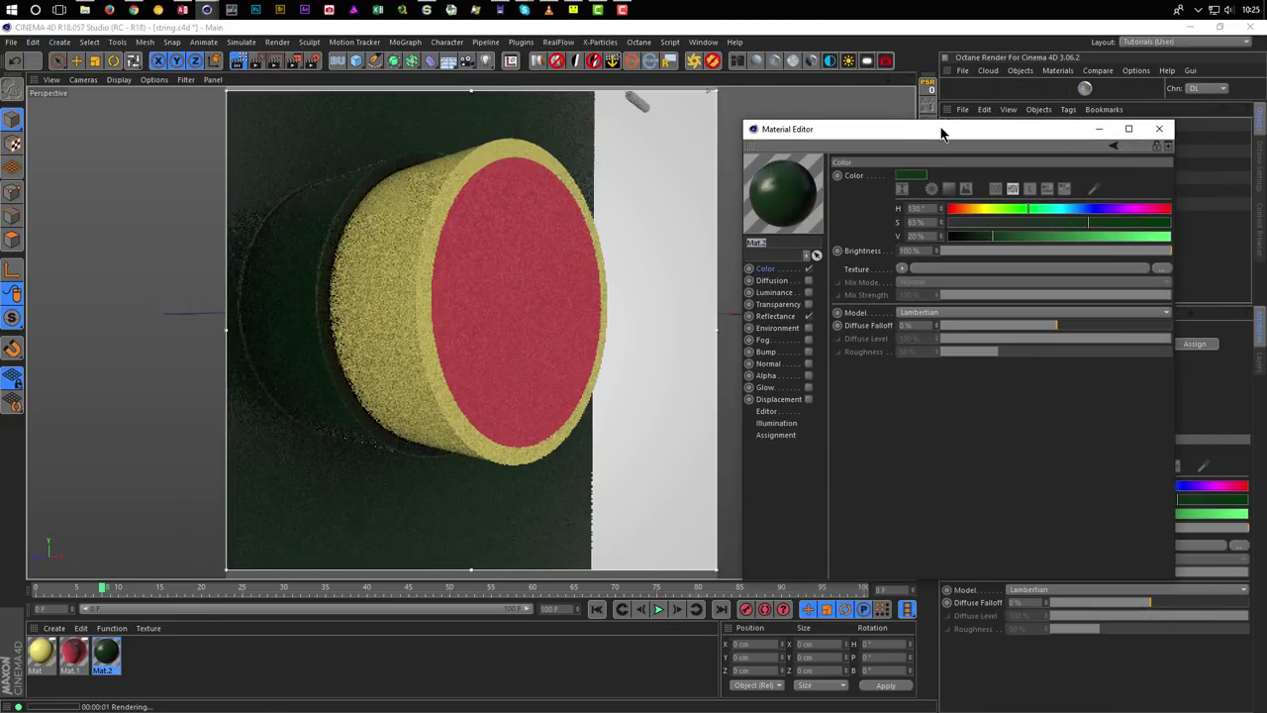
Load a Noise shader into Mat.2's Color texture and set the noise type to Dents.
click(768, 269)
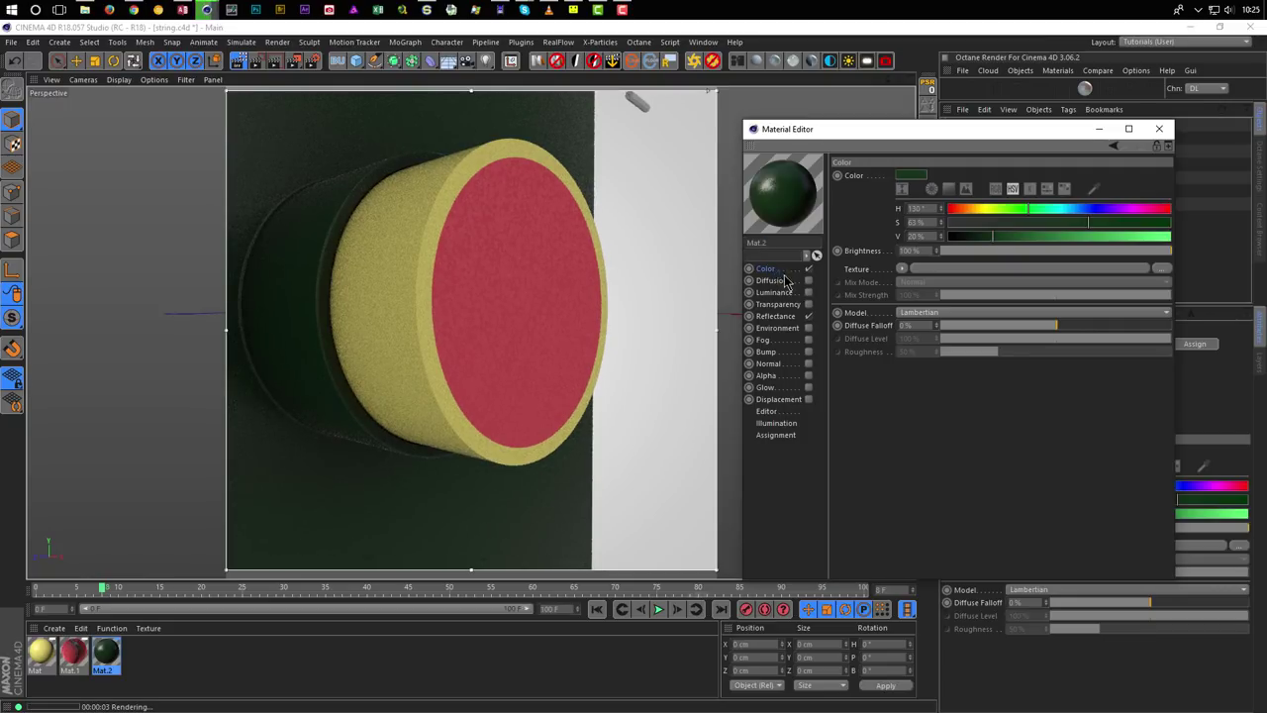
click(902, 270)
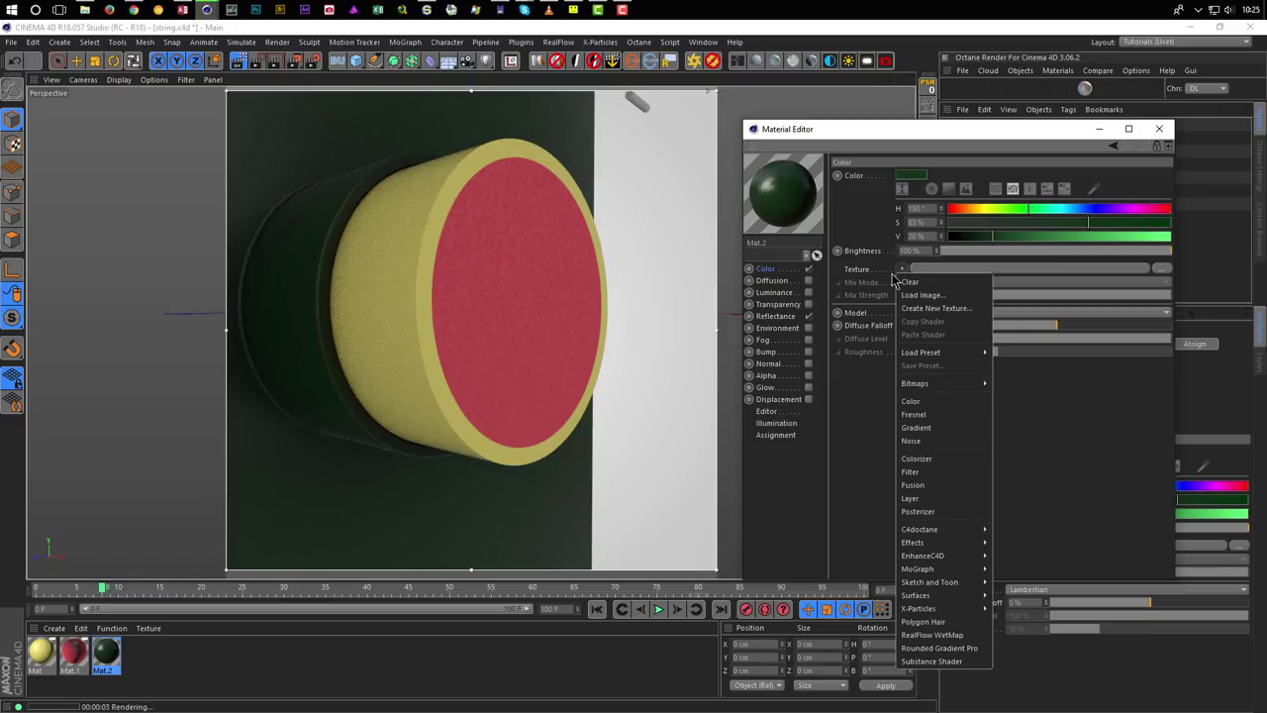
click(936, 441)
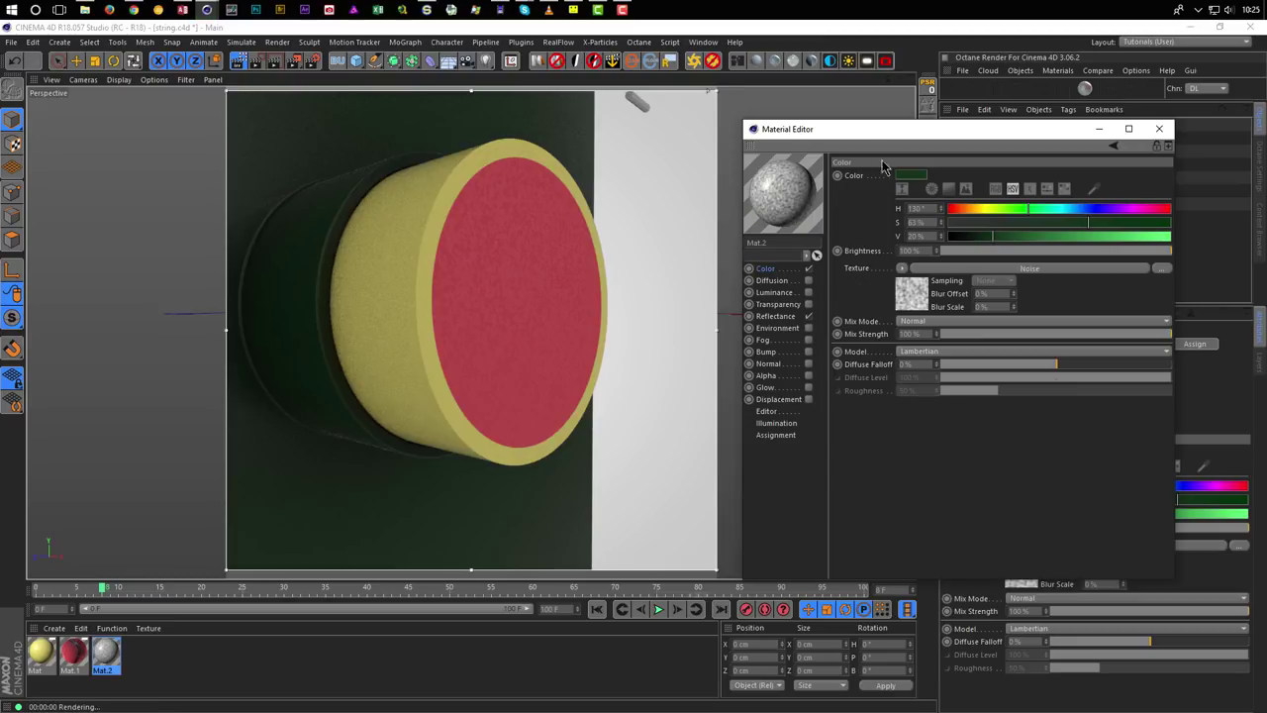
right_click(850, 179)
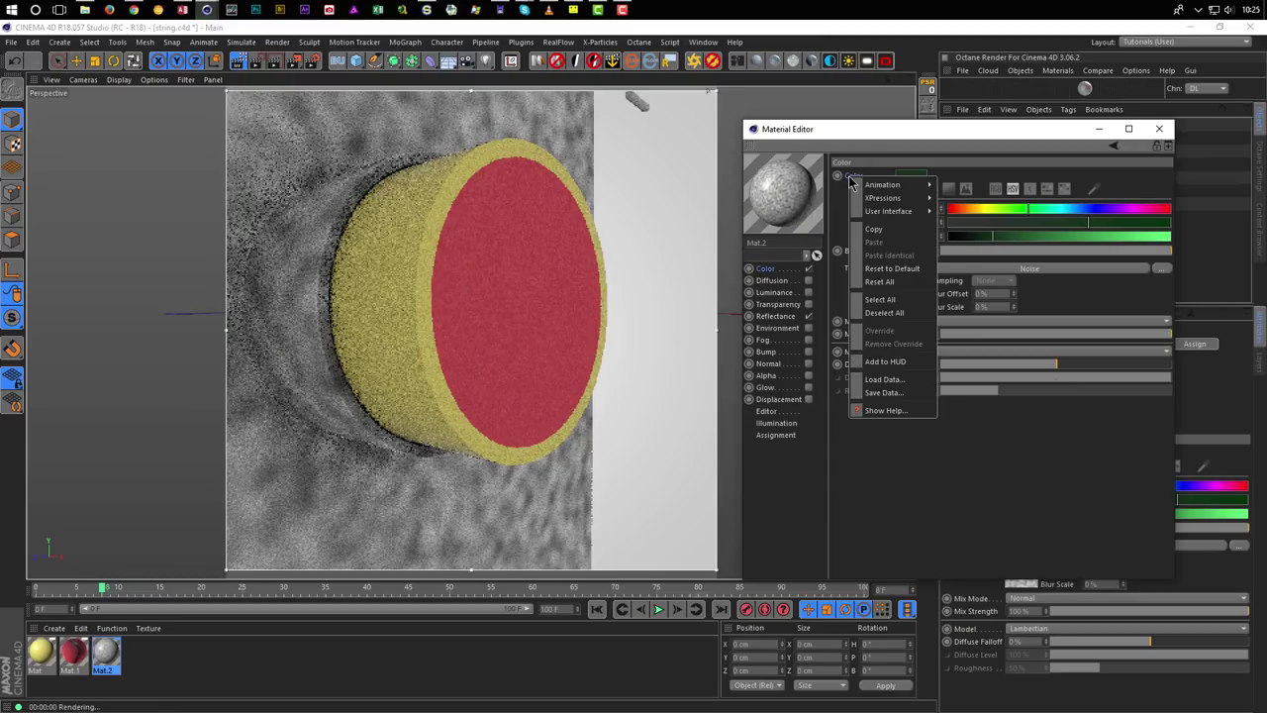
click(873, 229)
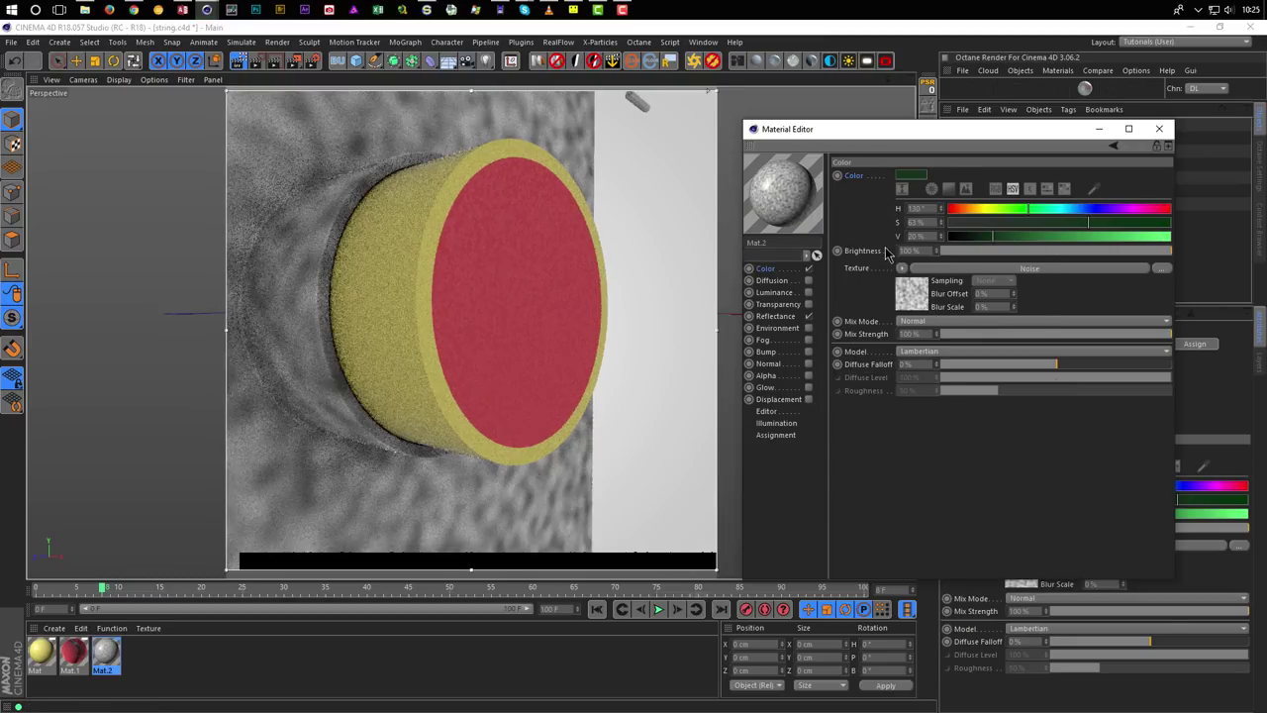
click(923, 305)
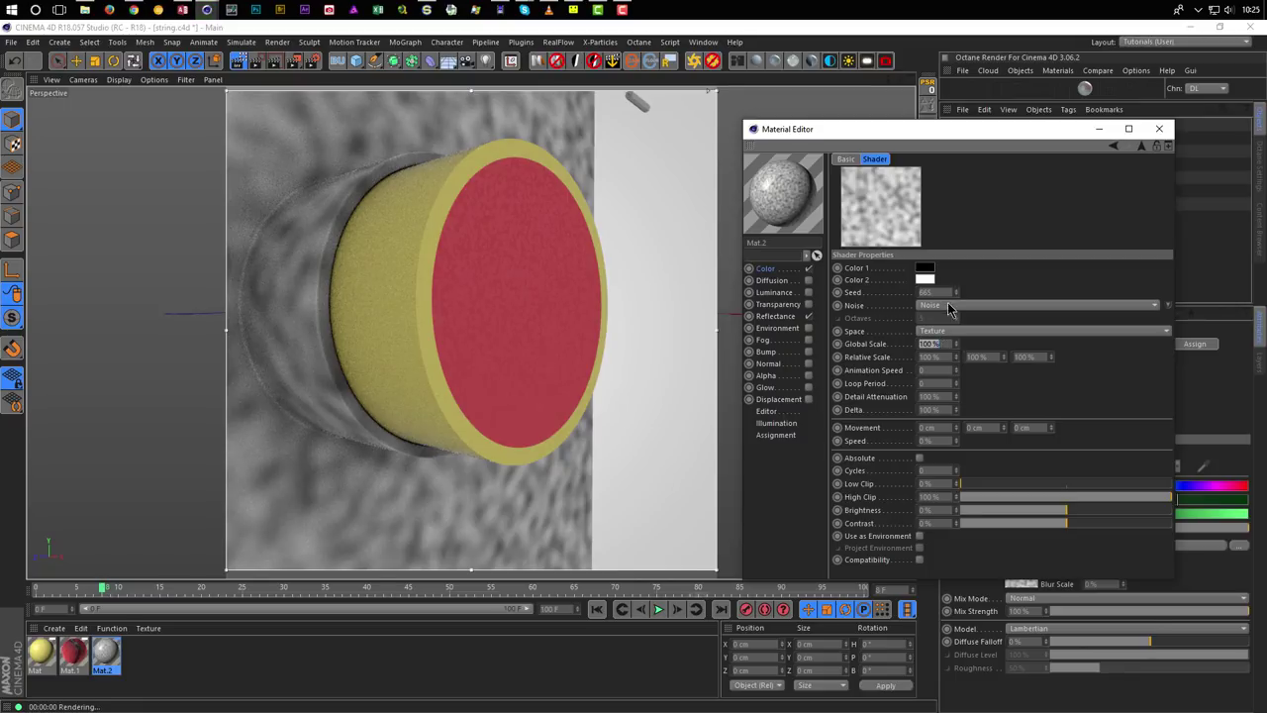
click(948, 305)
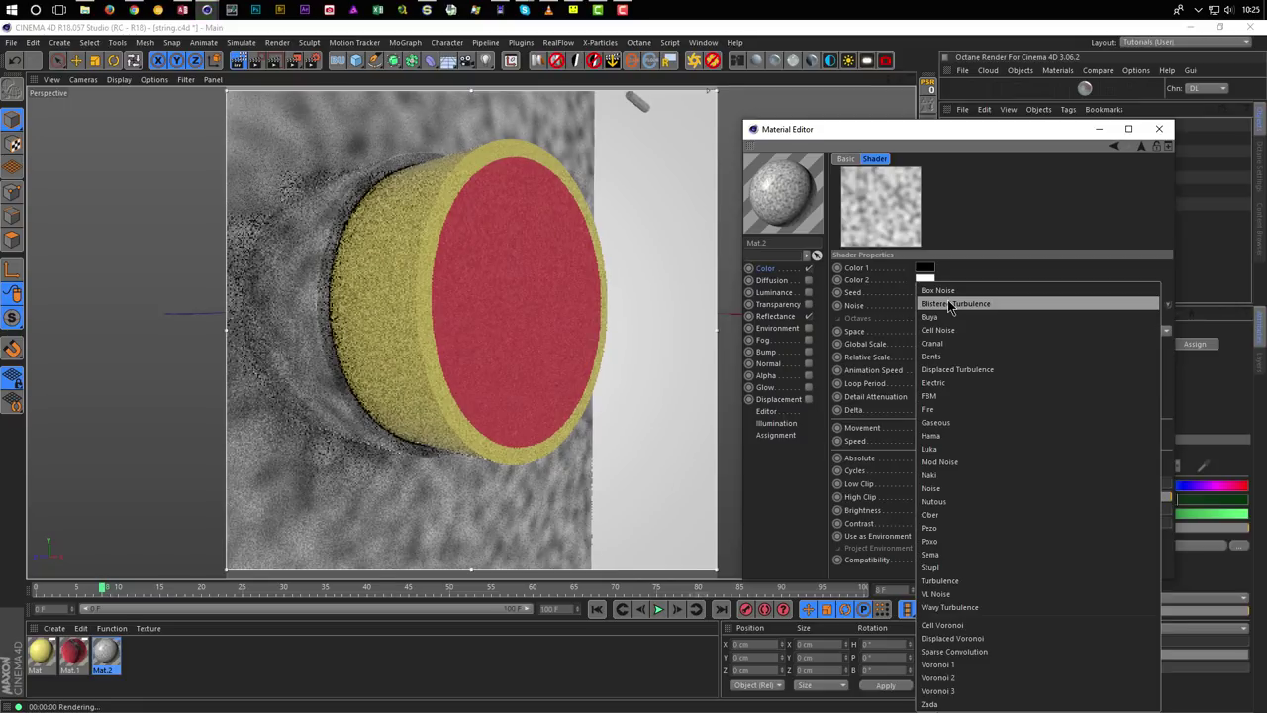
click(949, 355)
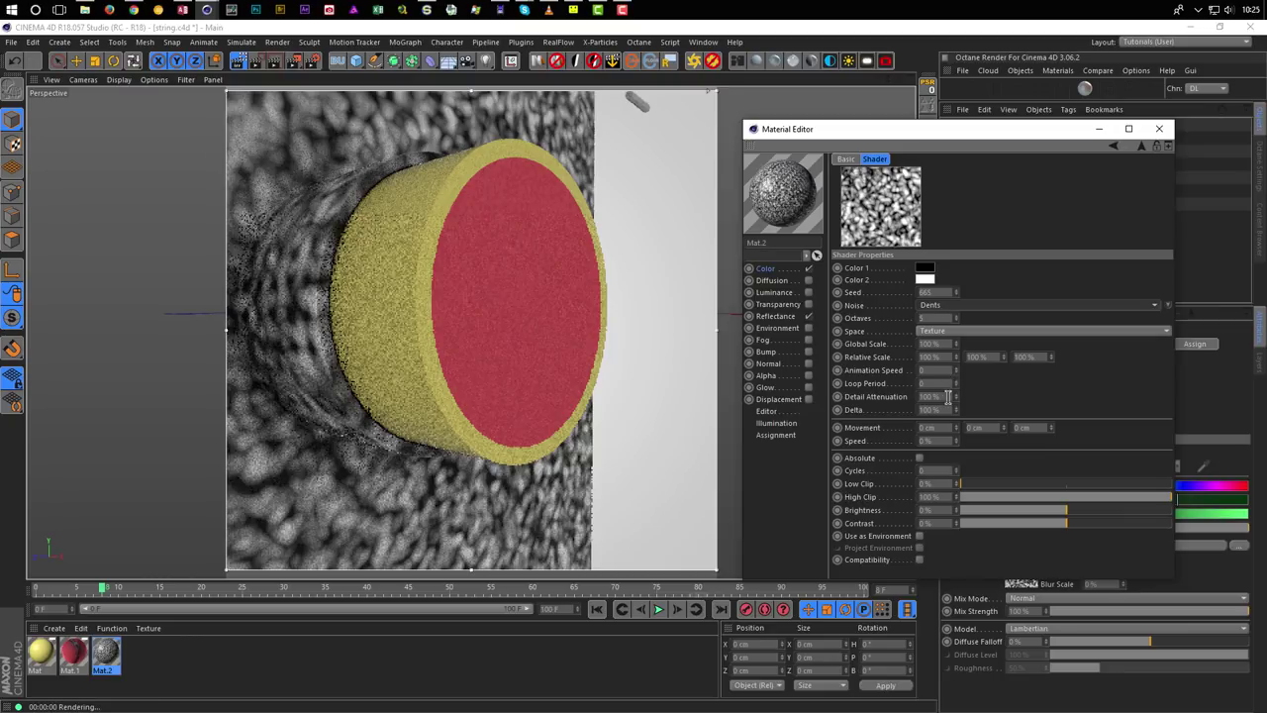
drag(965, 139, 933, 341)
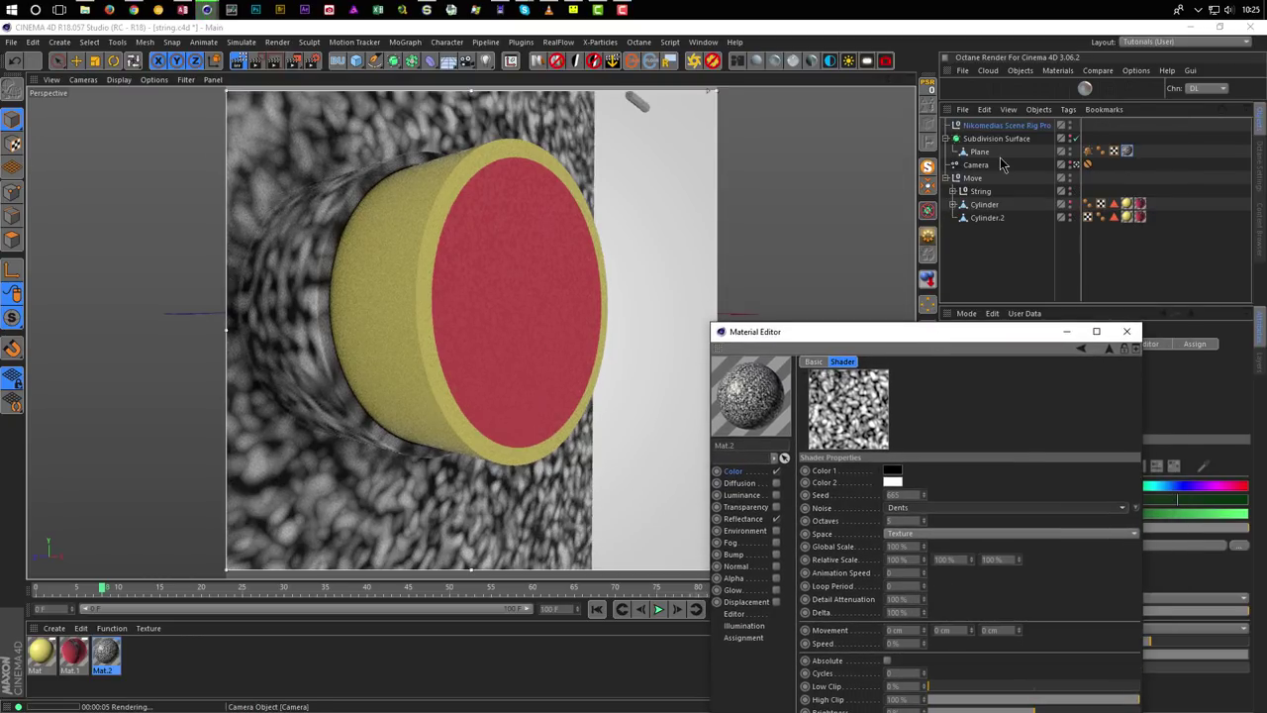
Set the Plane's texture tag projection to Cubic and fit it to the object.
click(1126, 151)
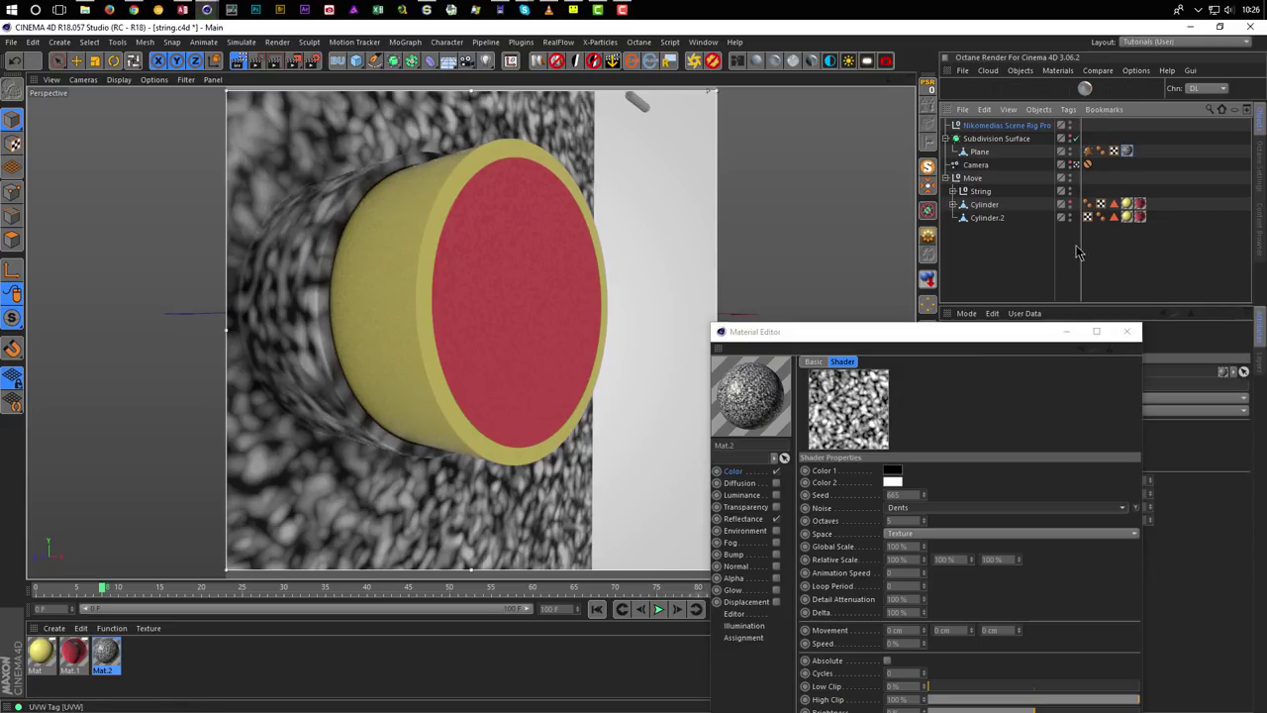
drag(970, 336, 680, 257)
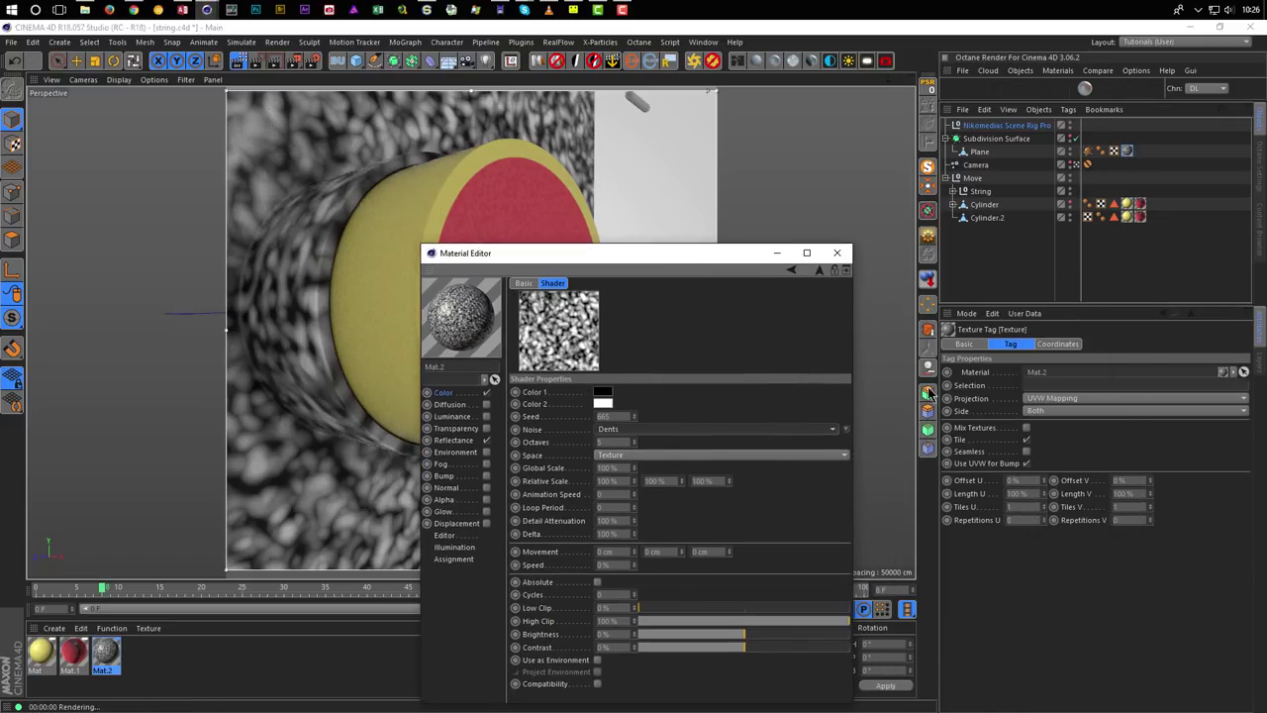
click(1077, 398)
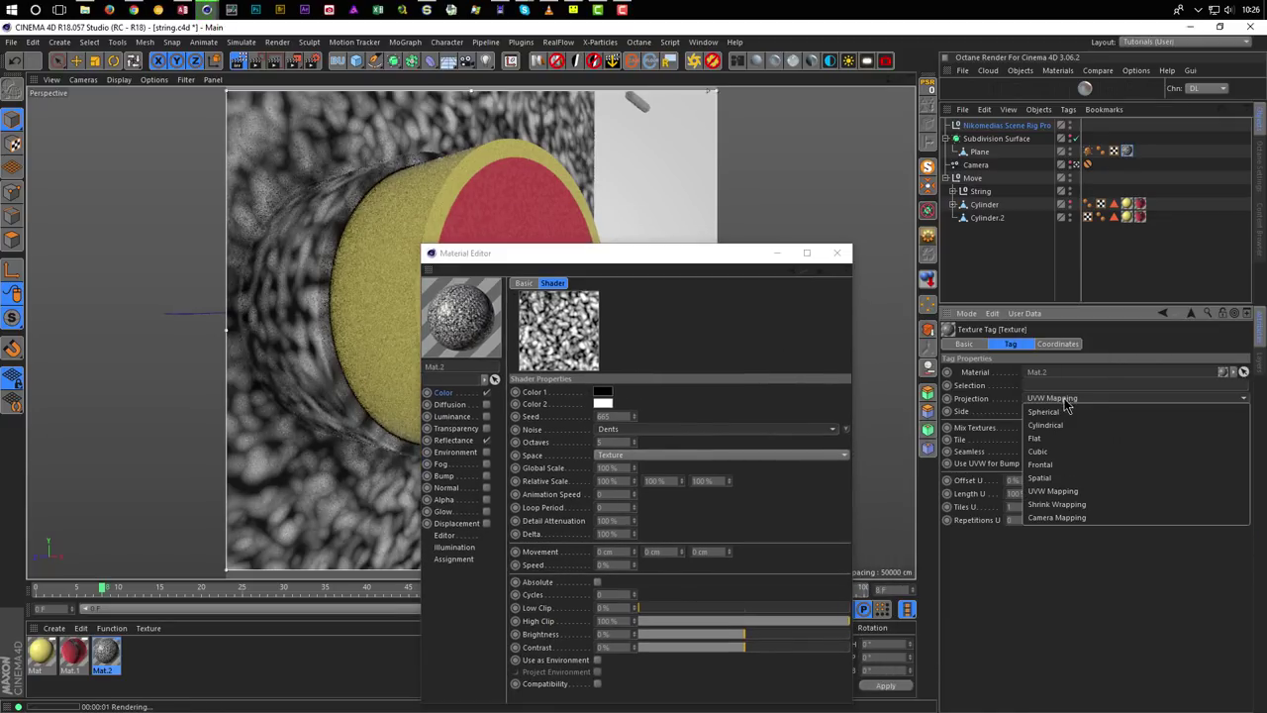
click(1081, 453)
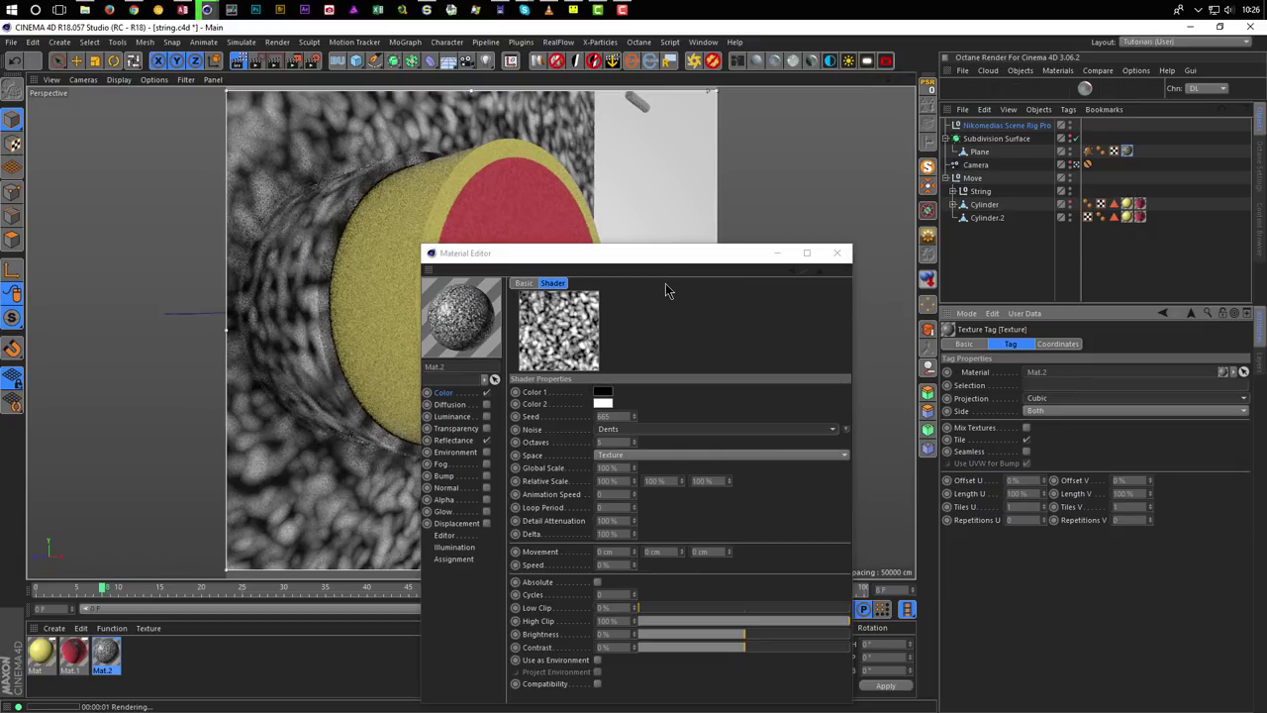
drag(678, 254, 977, 284)
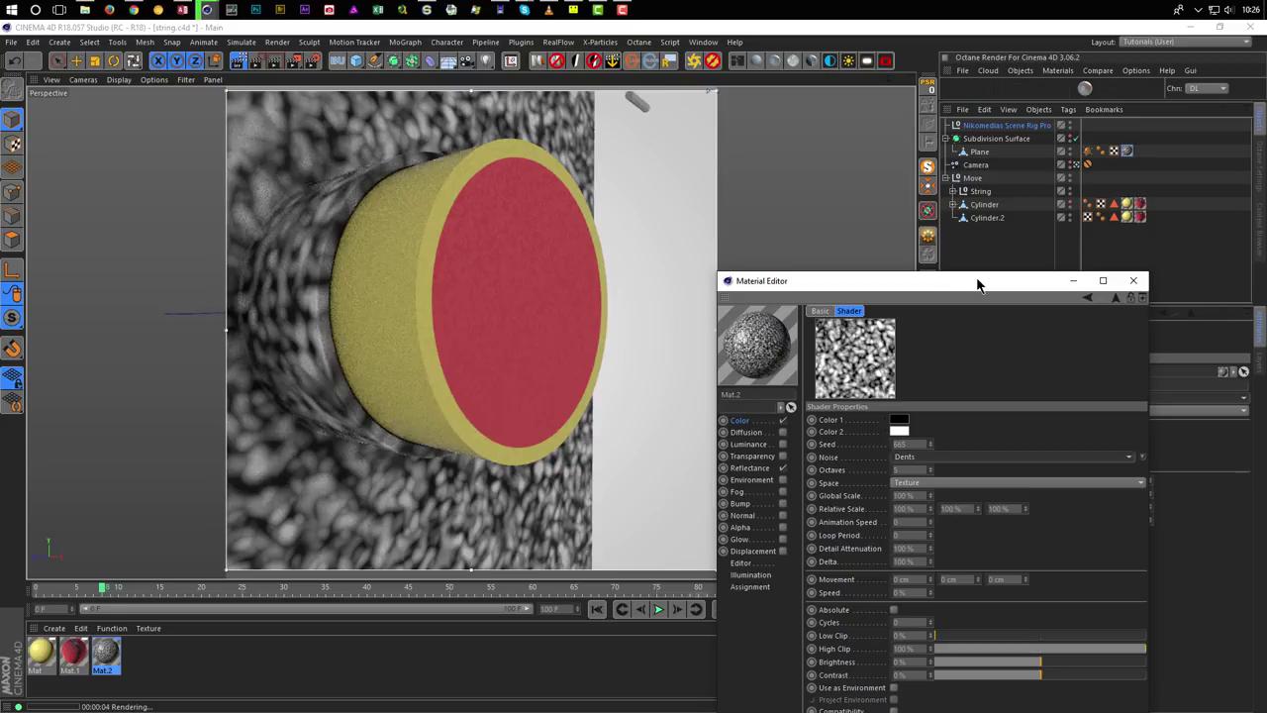
right_click(1128, 150)
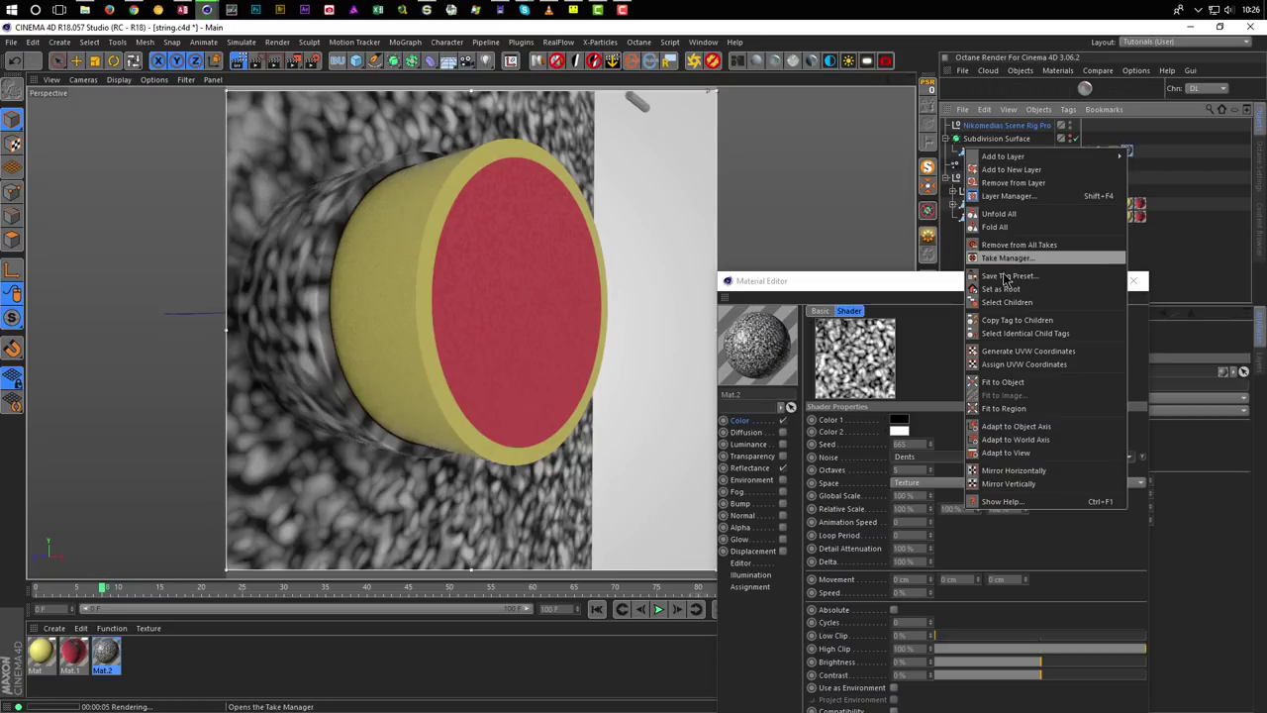
click(1013, 384)
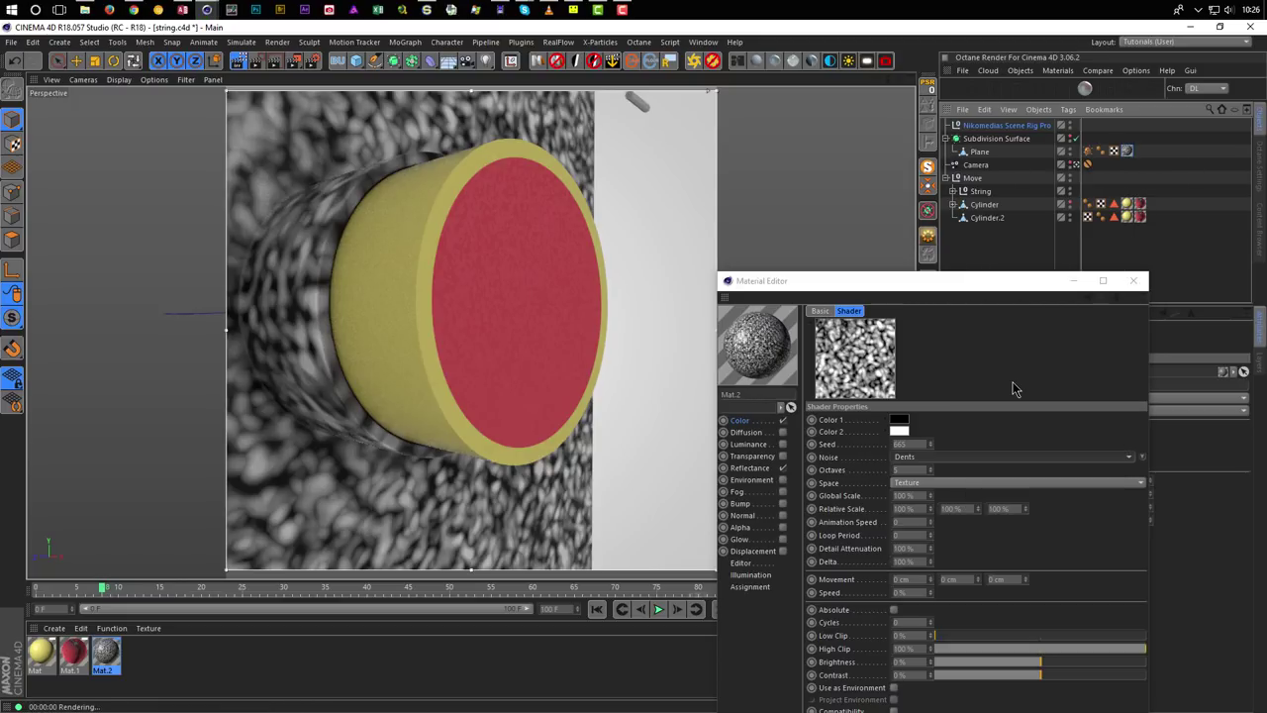
drag(1013, 280, 696, 288)
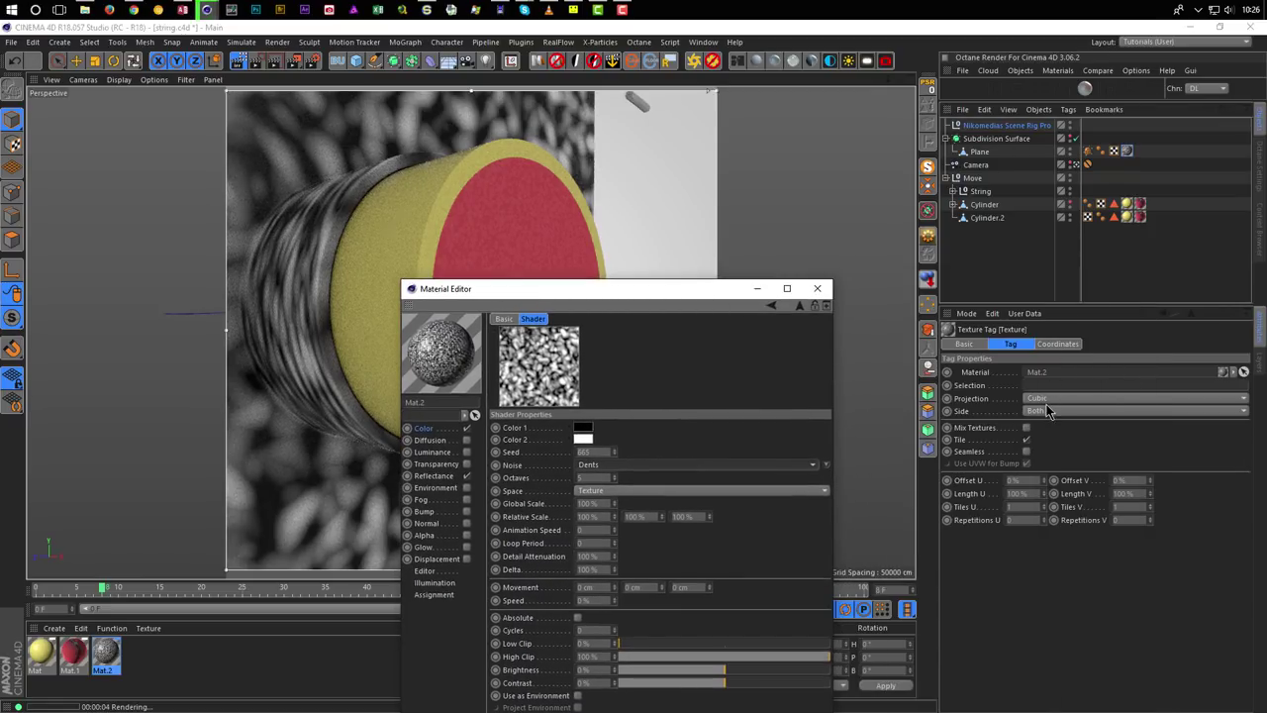
click(817, 288)
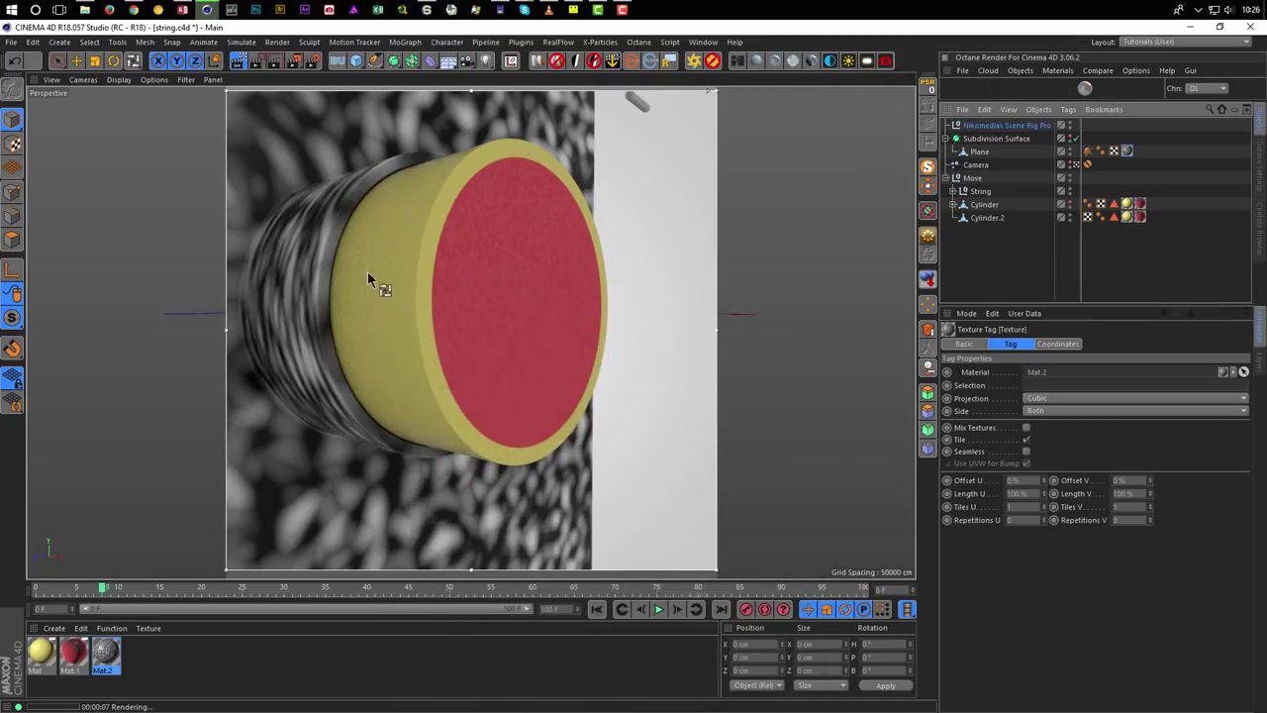
In Texture and Axis mode, set the texture's Z scale to 200 cm.
click(1126, 151)
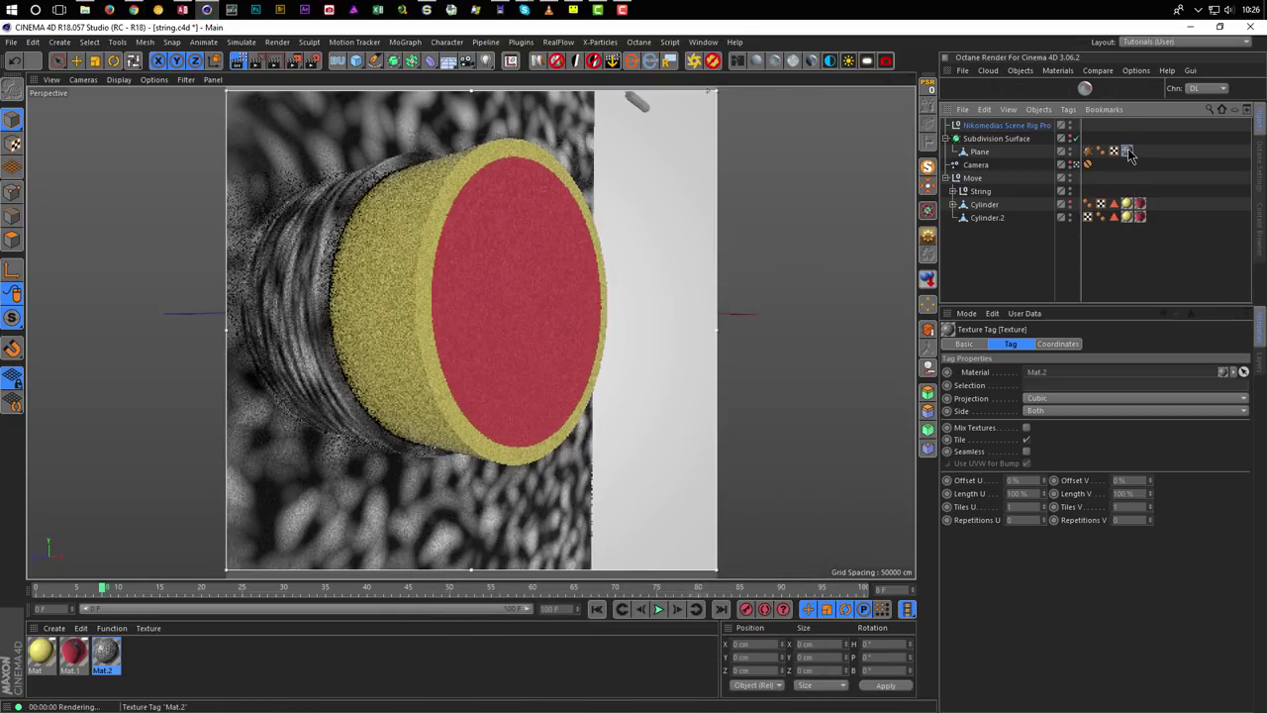
click(1134, 154)
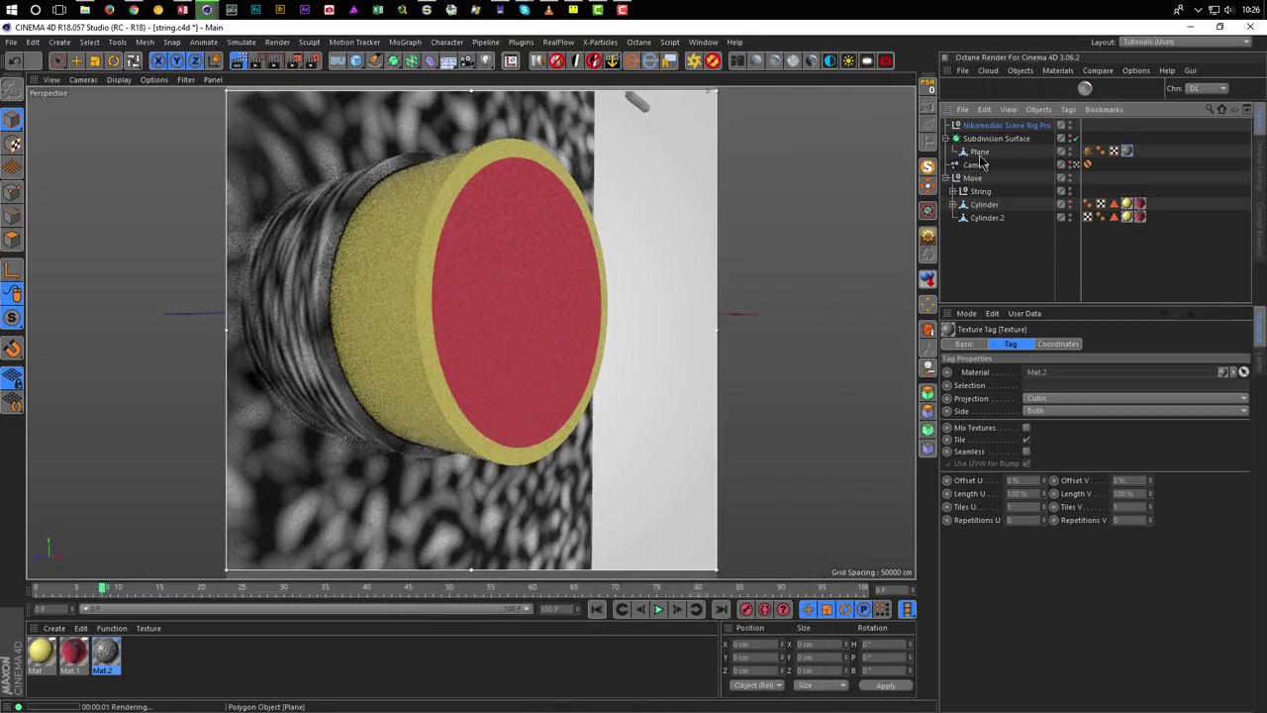
click(1126, 151)
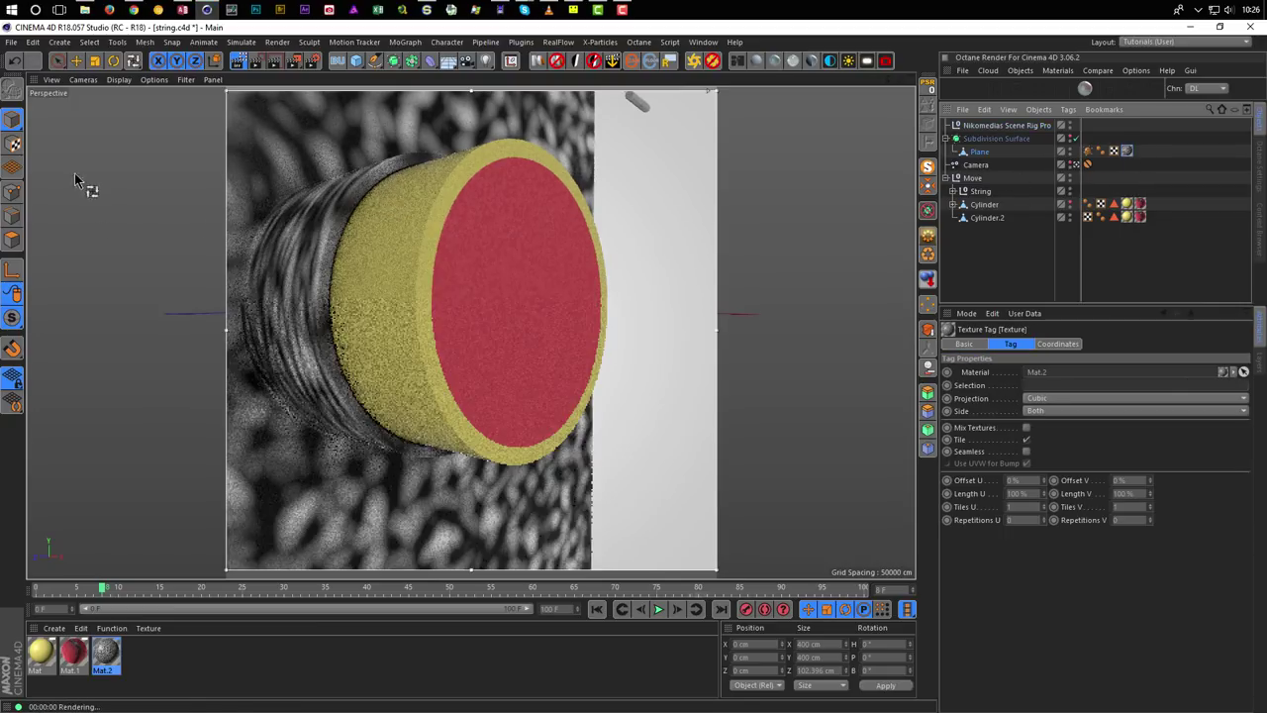
click(13, 143)
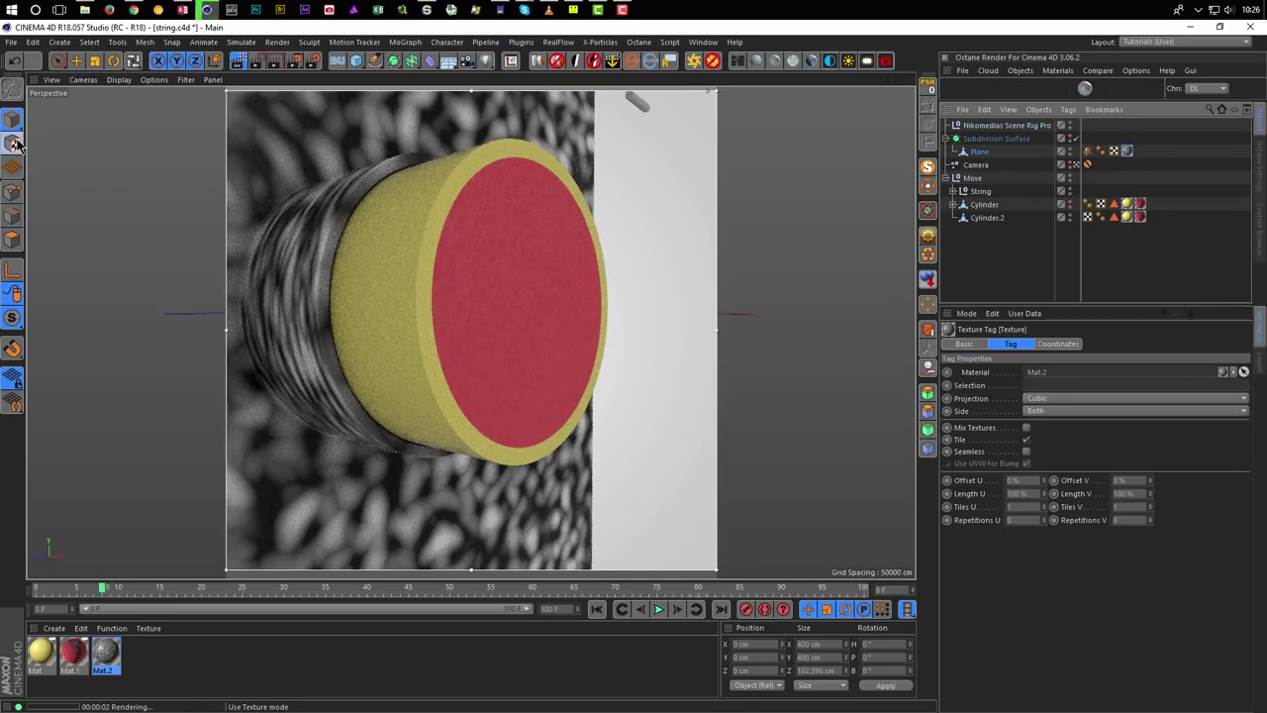
click(14, 276)
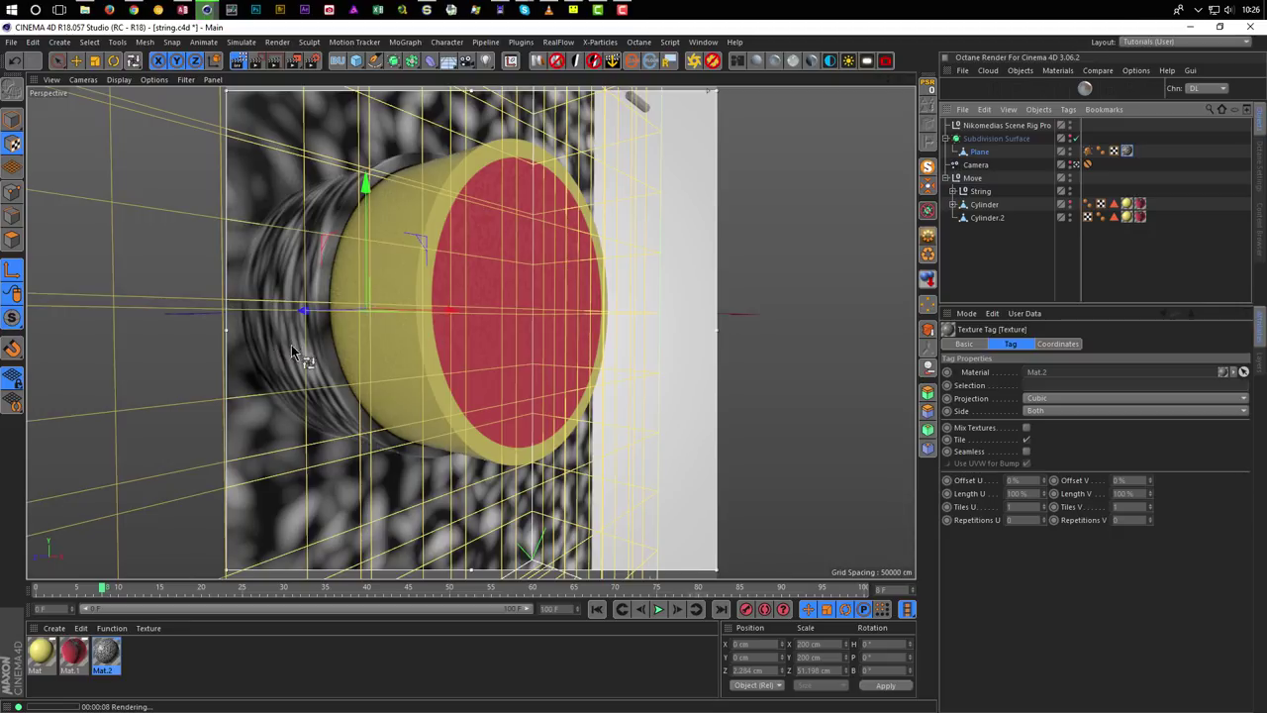
double_click(817, 670)
text(200)
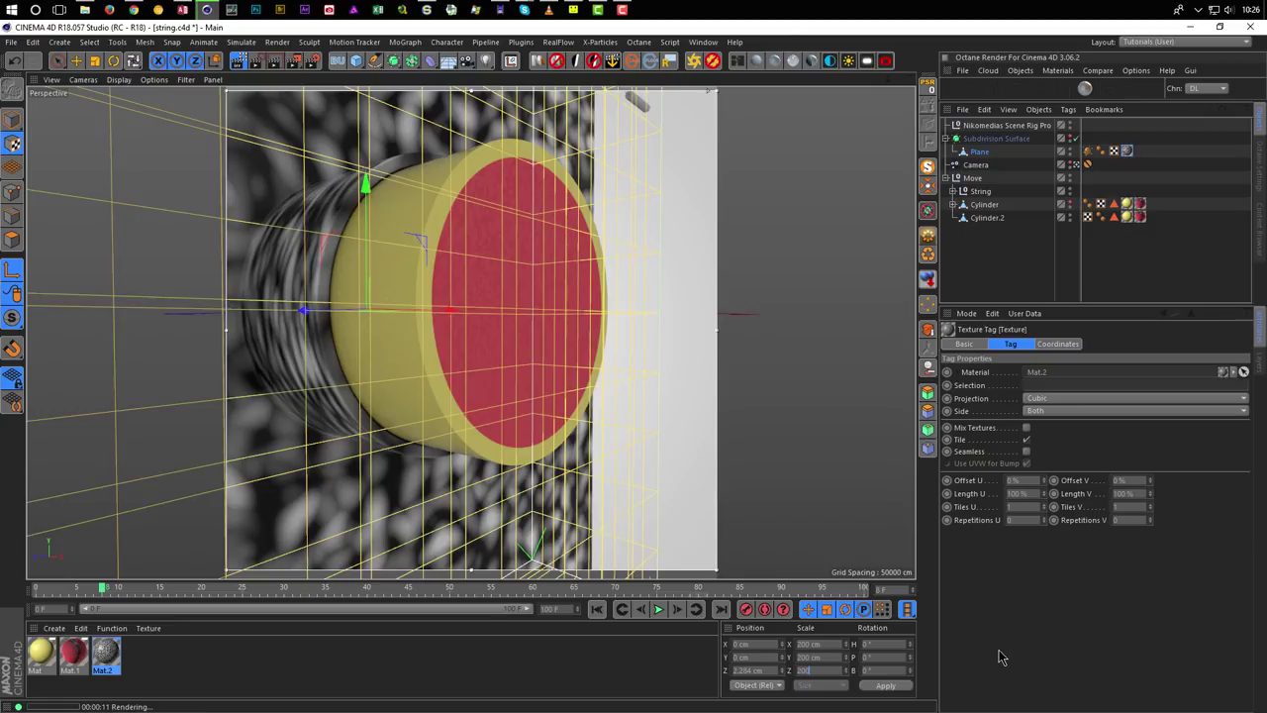
key(Return)
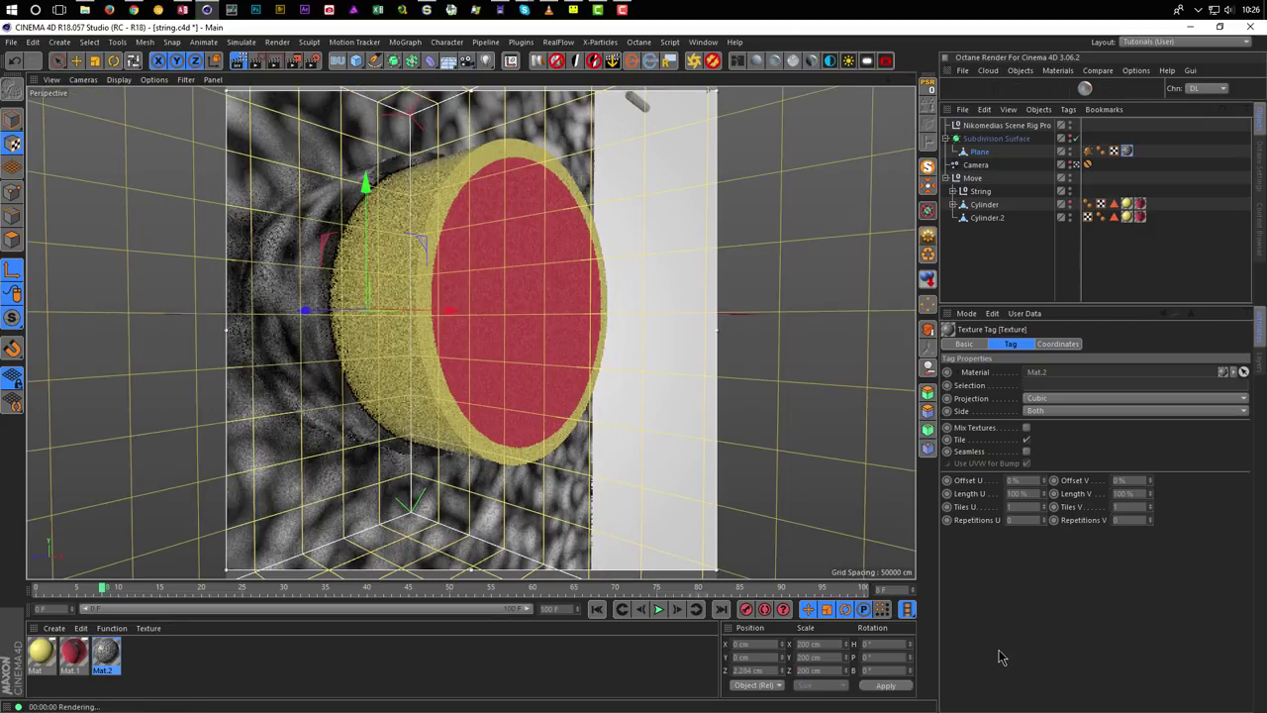
Set Mat.2's noise shader Global Scale to 10%.
click(14, 119)
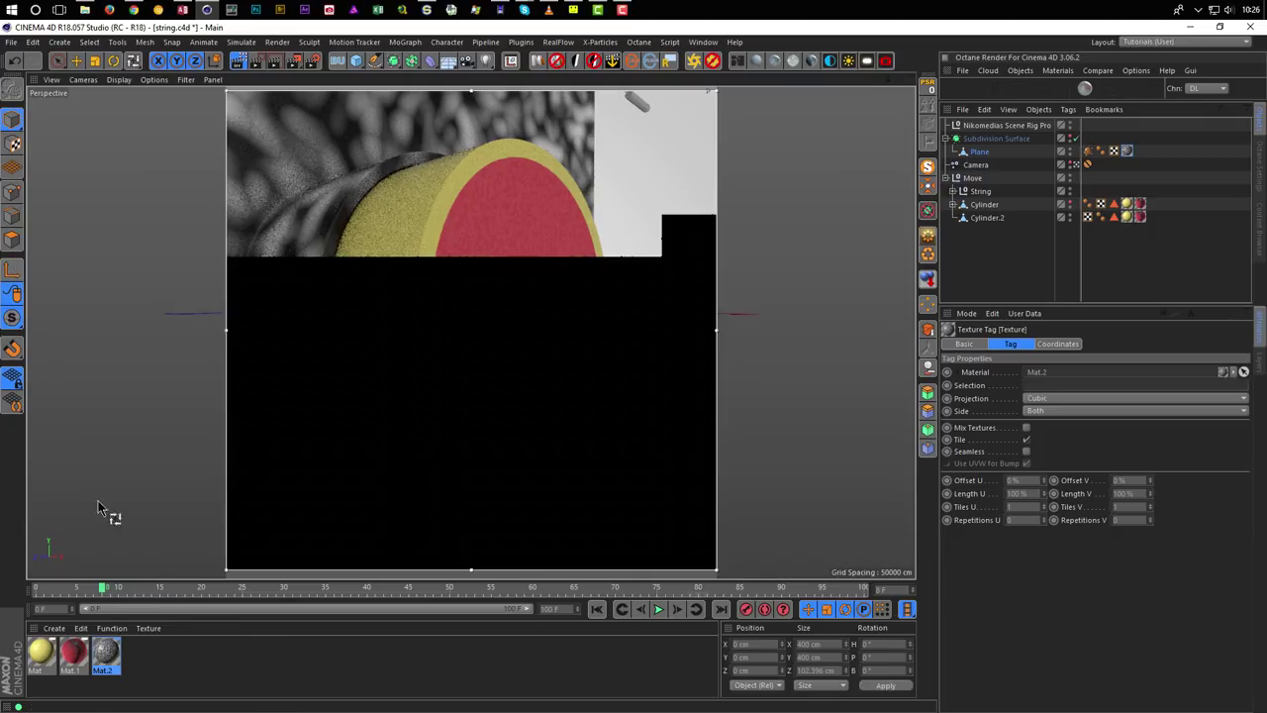
double_click(105, 654)
drag(450, 92, 1010, 208)
click(962, 346)
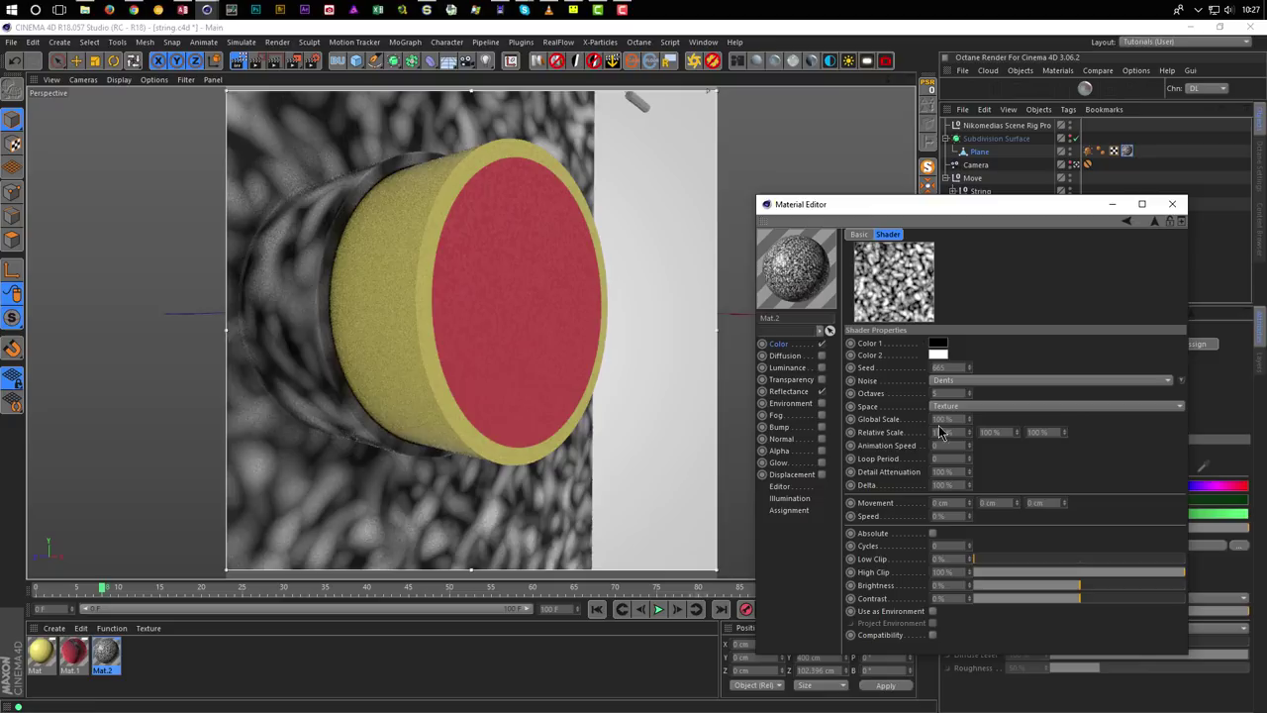
double_click(948, 419)
text(10)
key(Return)
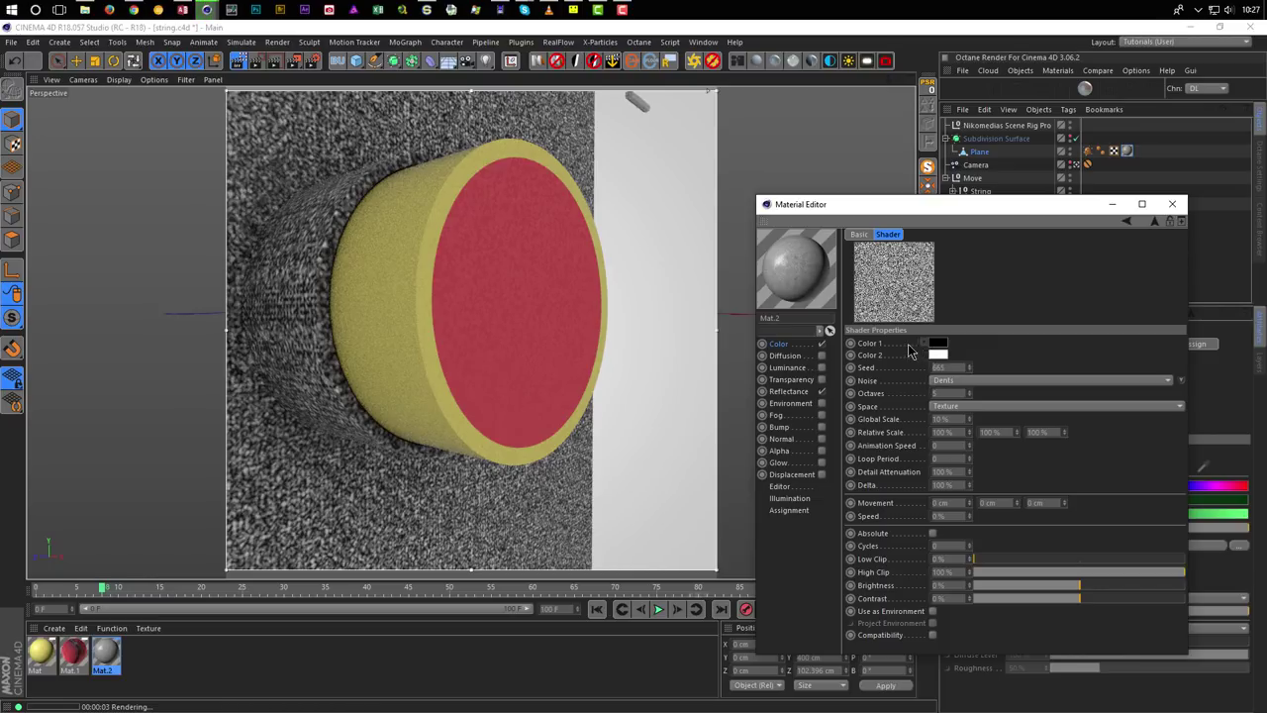
Paste dark green into noise Color 1, set Low Clip to 77%, and compare with VLC.
right_click(874, 346)
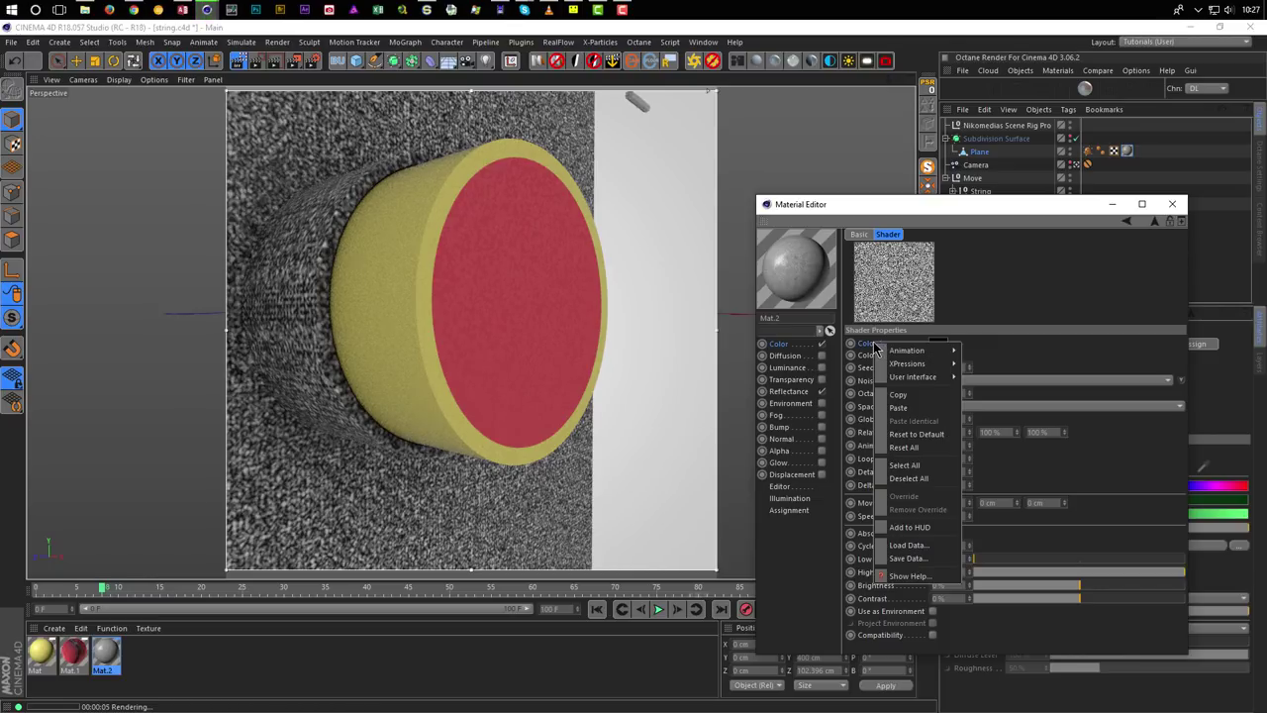
click(912, 414)
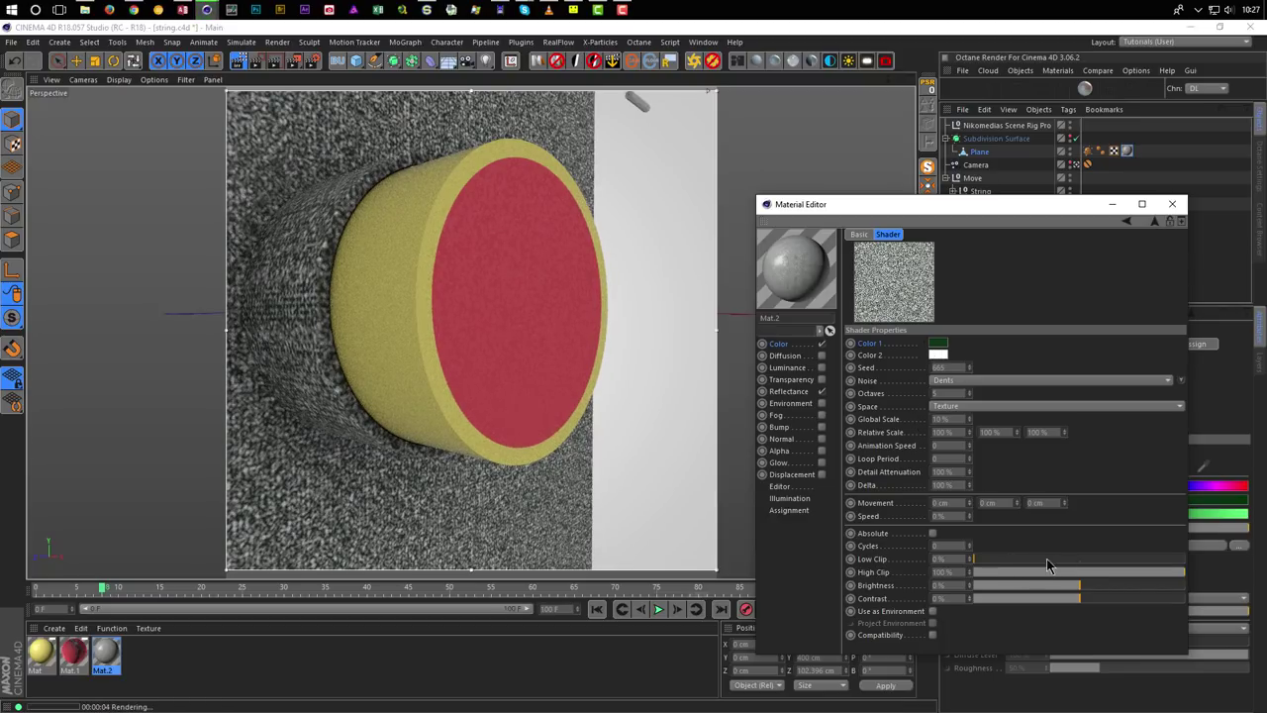
click(1139, 559)
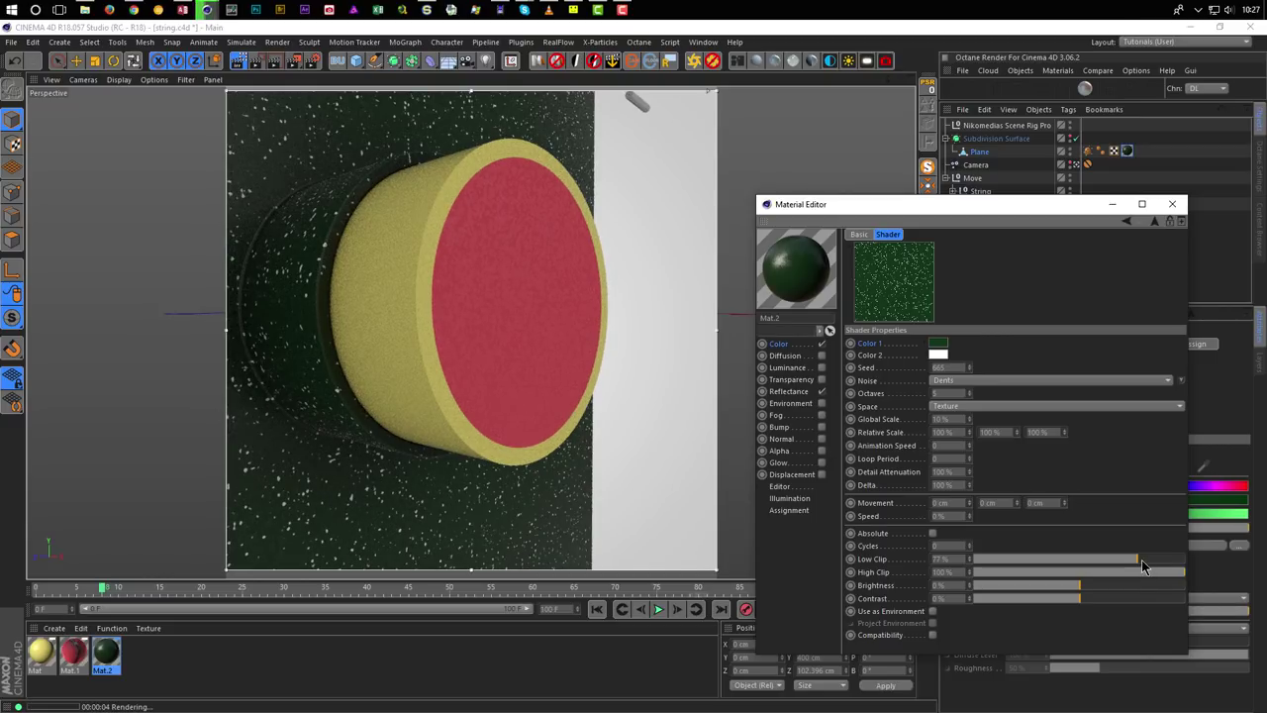
click(549, 11)
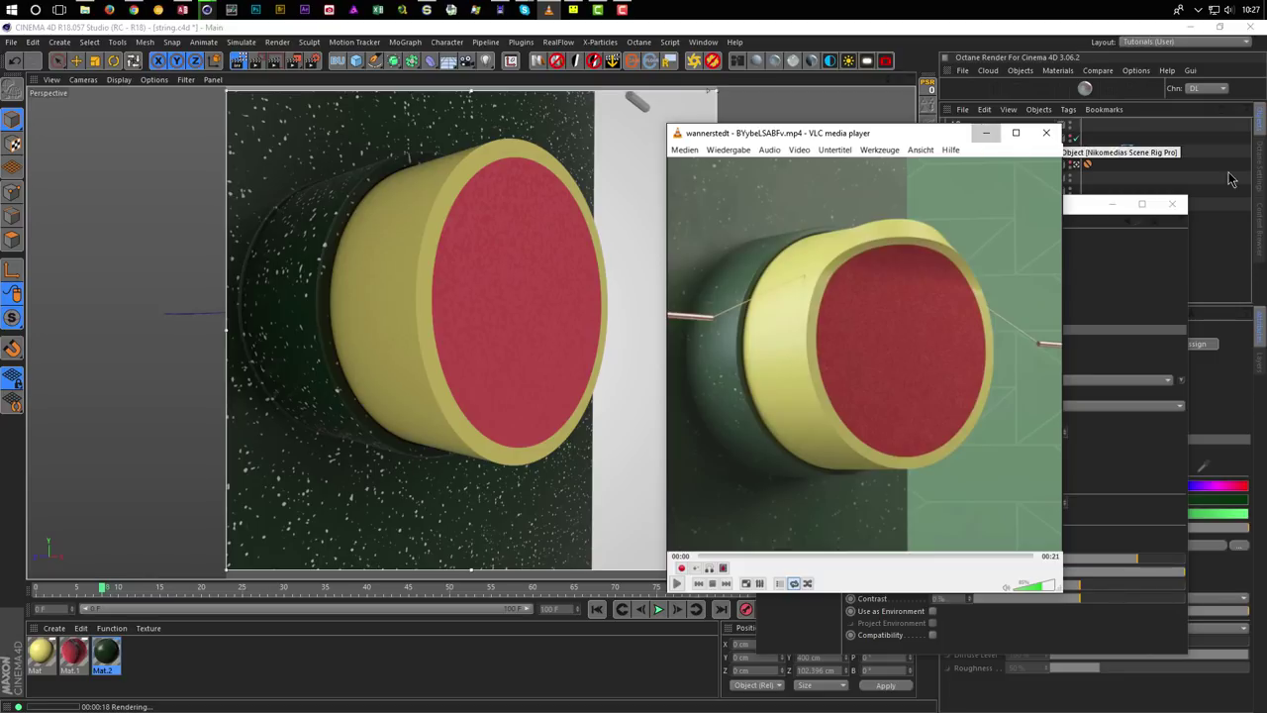
Raise the noise Low Clip to 81%, keeping Contrast at 0%.
click(985, 135)
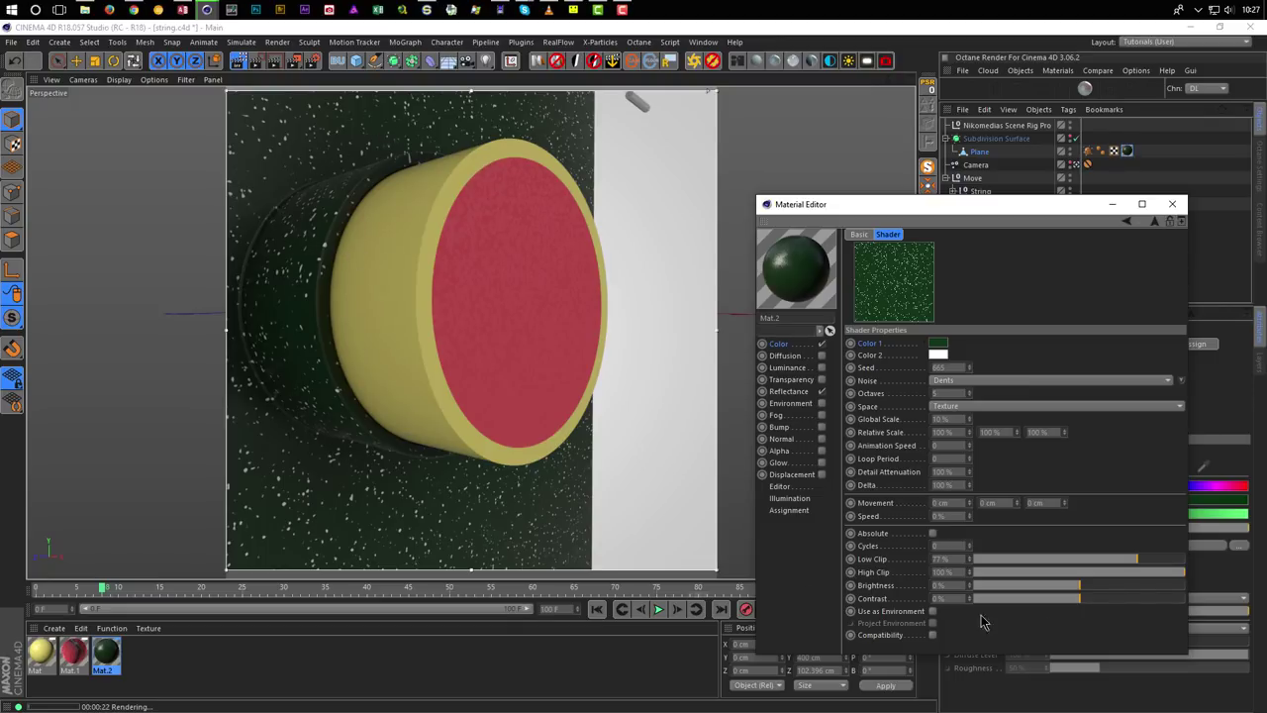
click(1147, 561)
click(1056, 600)
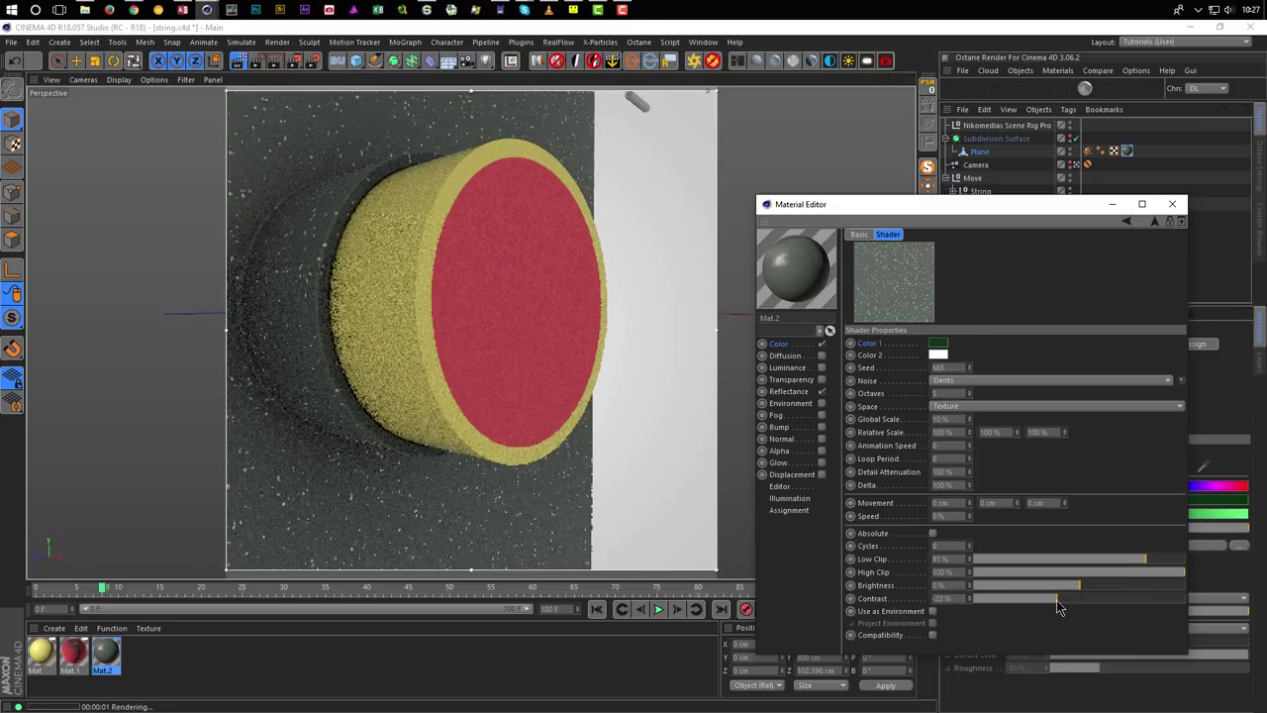
double_click(948, 597)
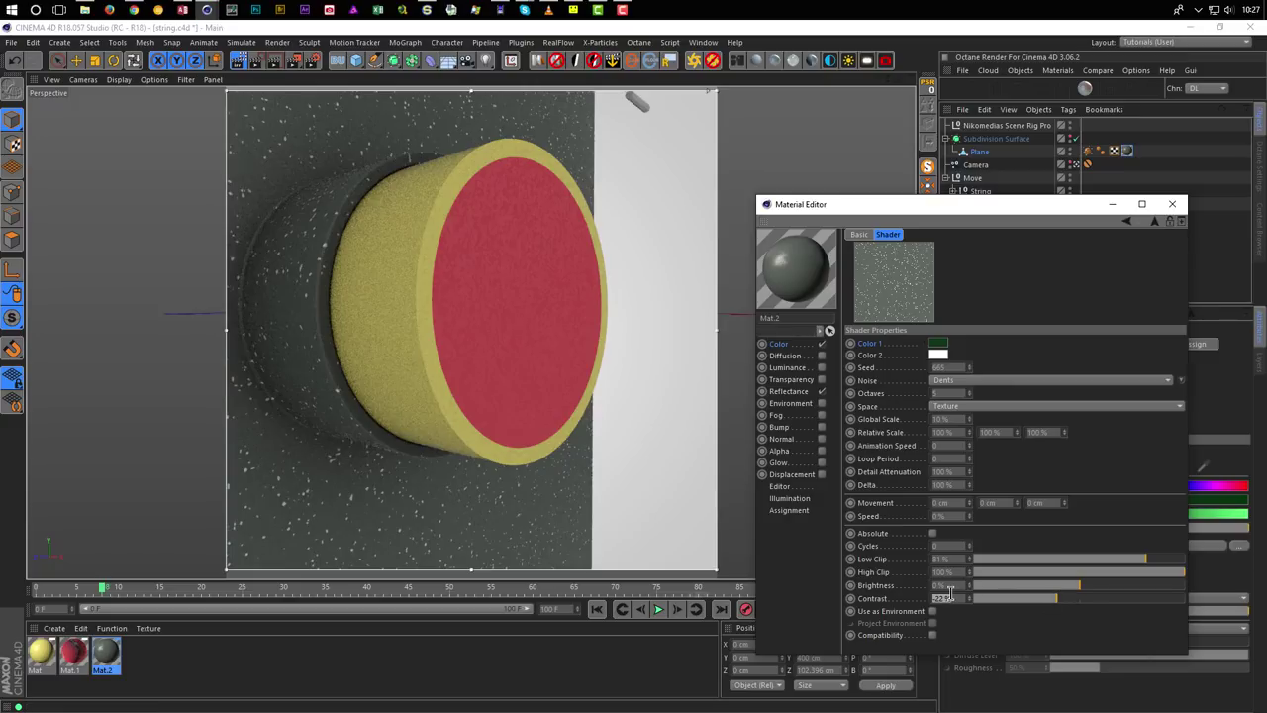
text(0)
key(Return)
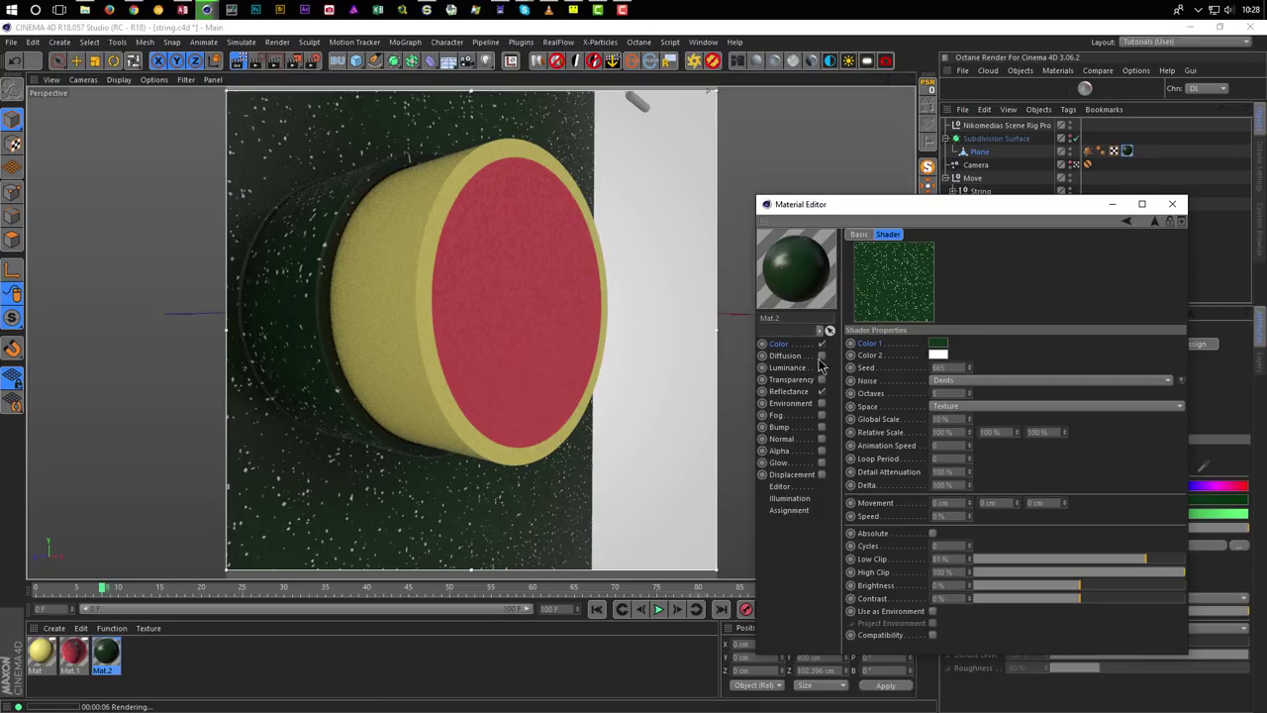
Make the noise's Color 2 pale green and close the Material Editor.
click(939, 356)
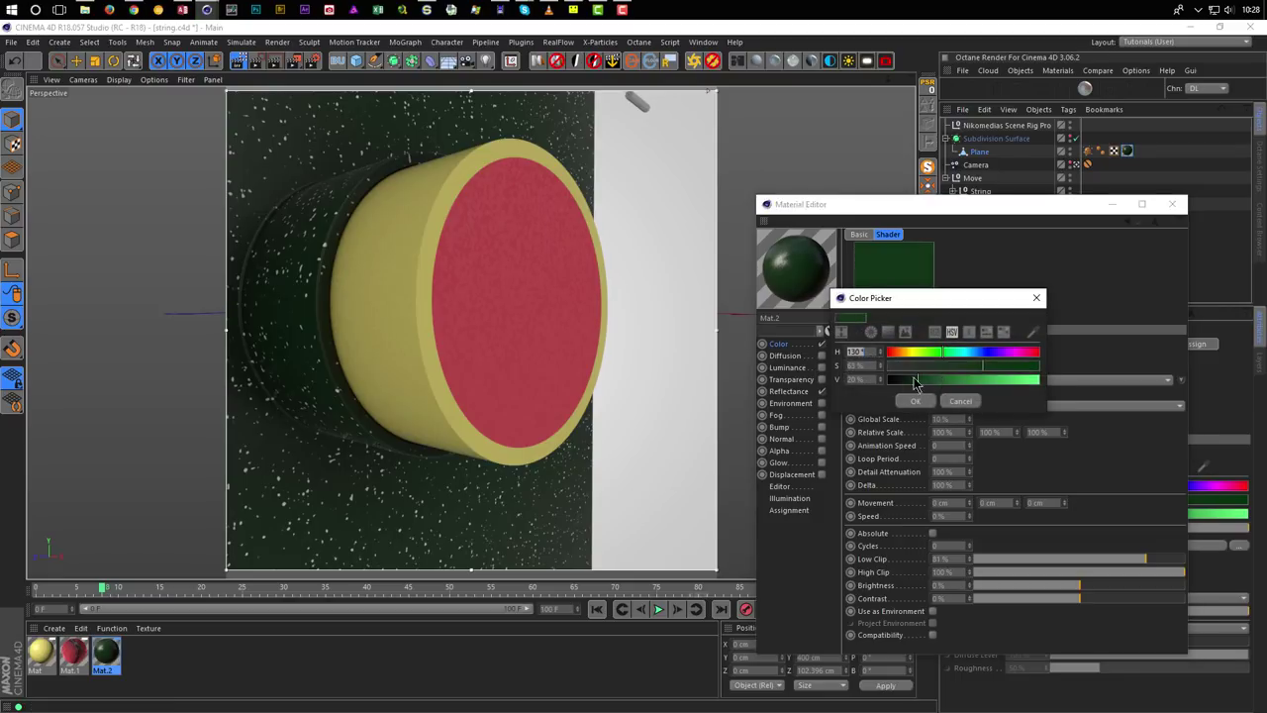
drag(896, 369, 910, 373)
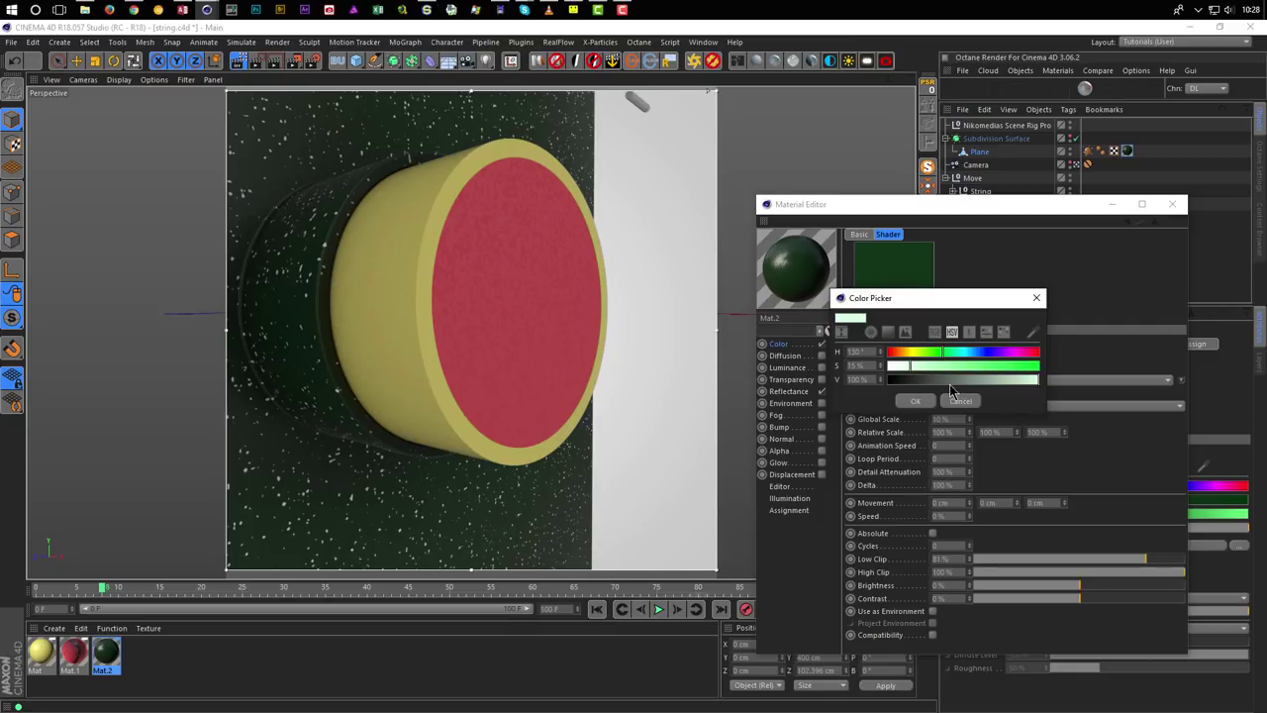
click(916, 400)
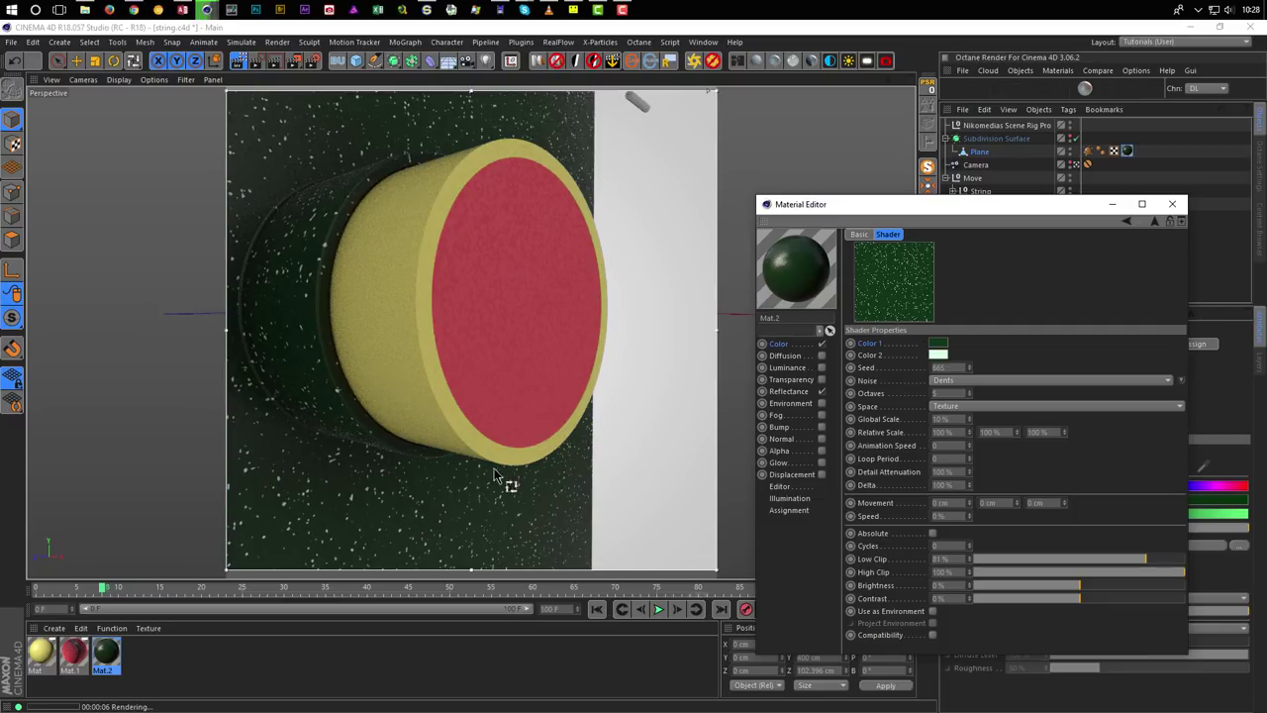
click(1171, 203)
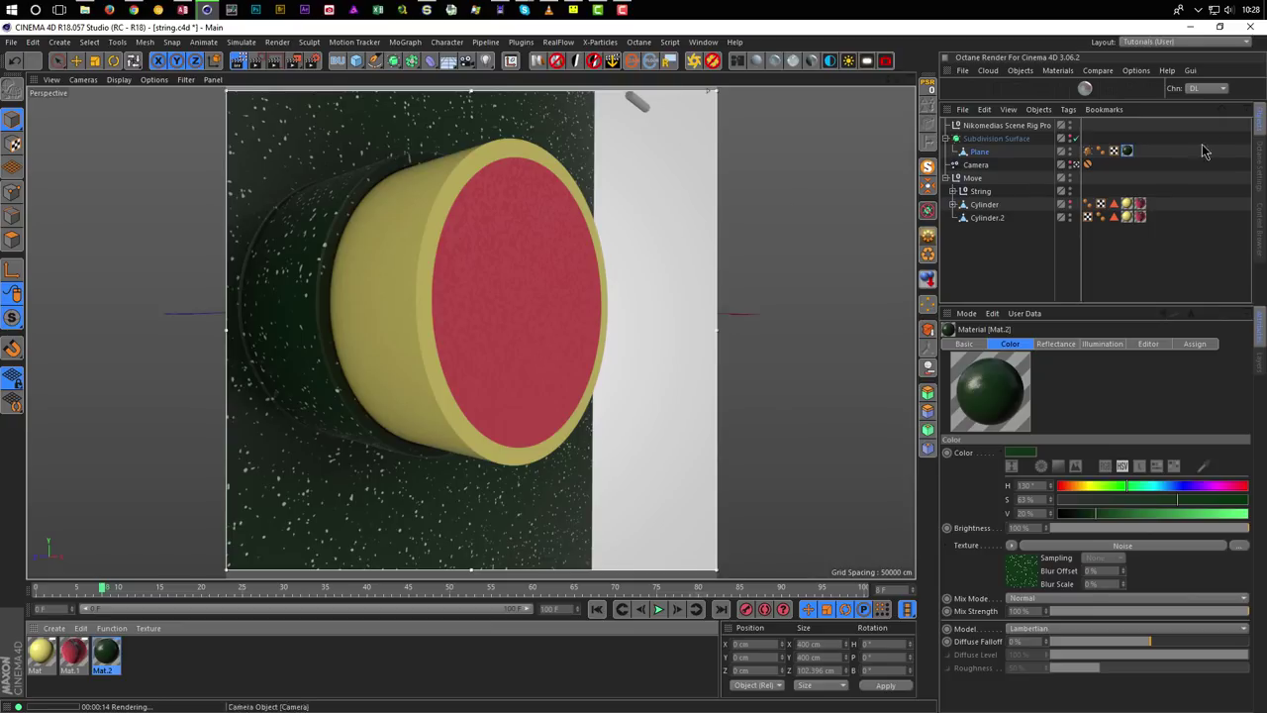
Review and close the VLC reference, then select the Nikomedias Scene Rig Pro object.
click(549, 10)
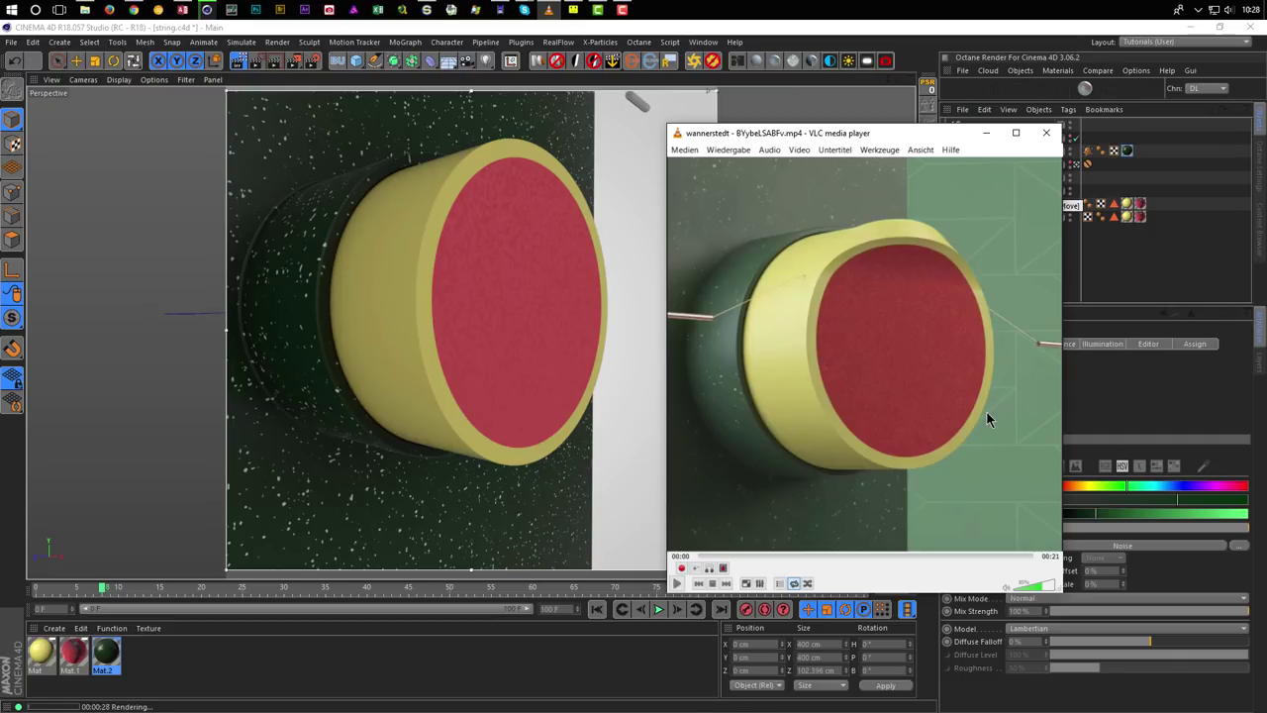
click(1046, 133)
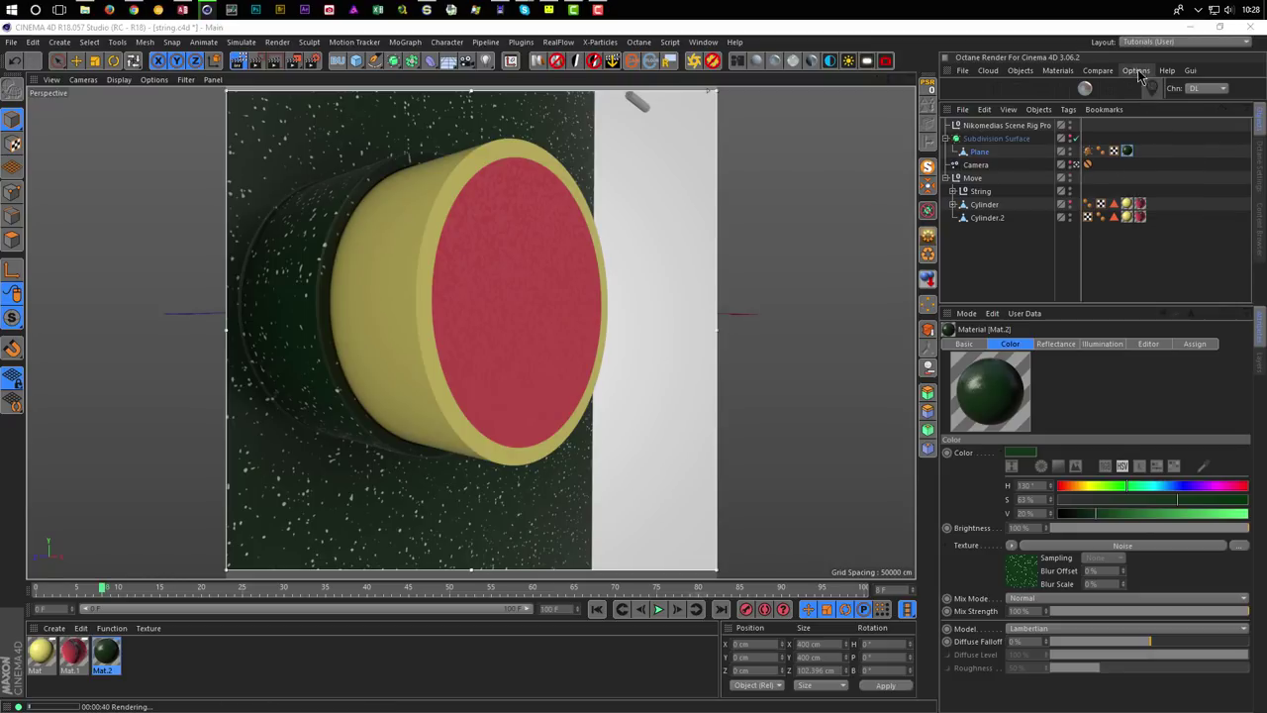
click(1007, 125)
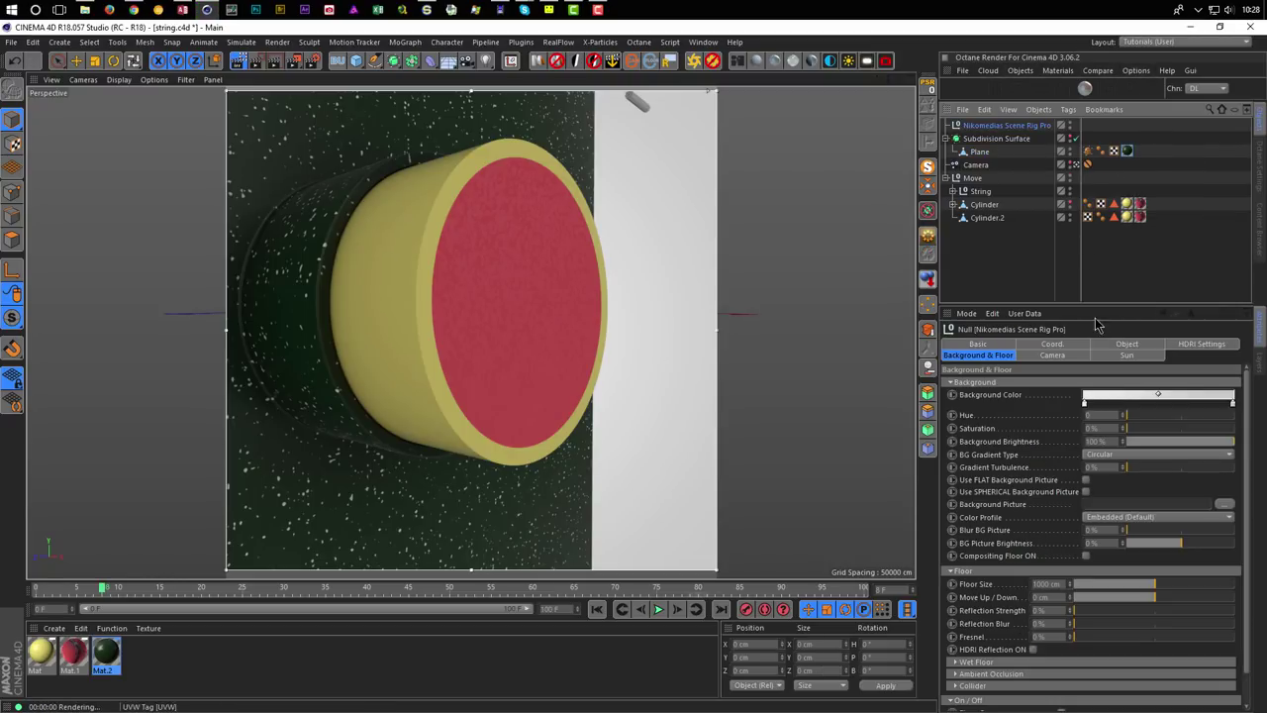
Sample greens from the rendered scene into the Background Color gradient's colour stops.
click(970, 362)
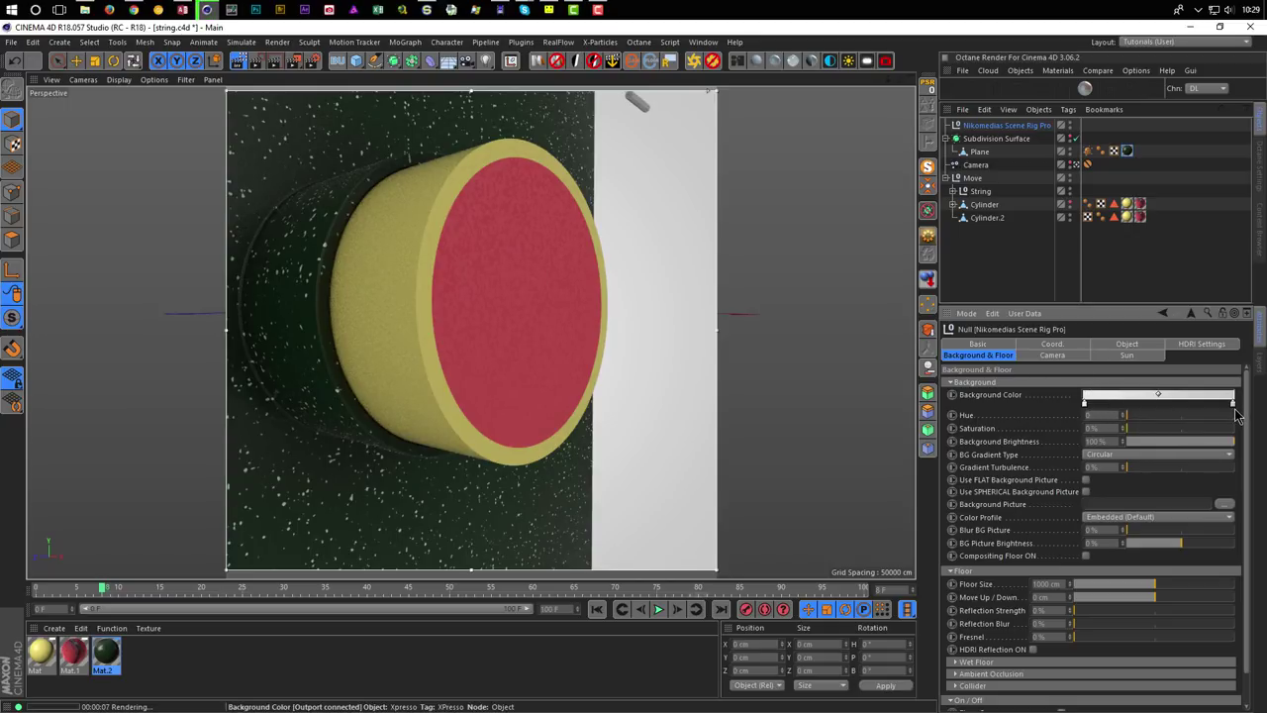
click(1088, 409)
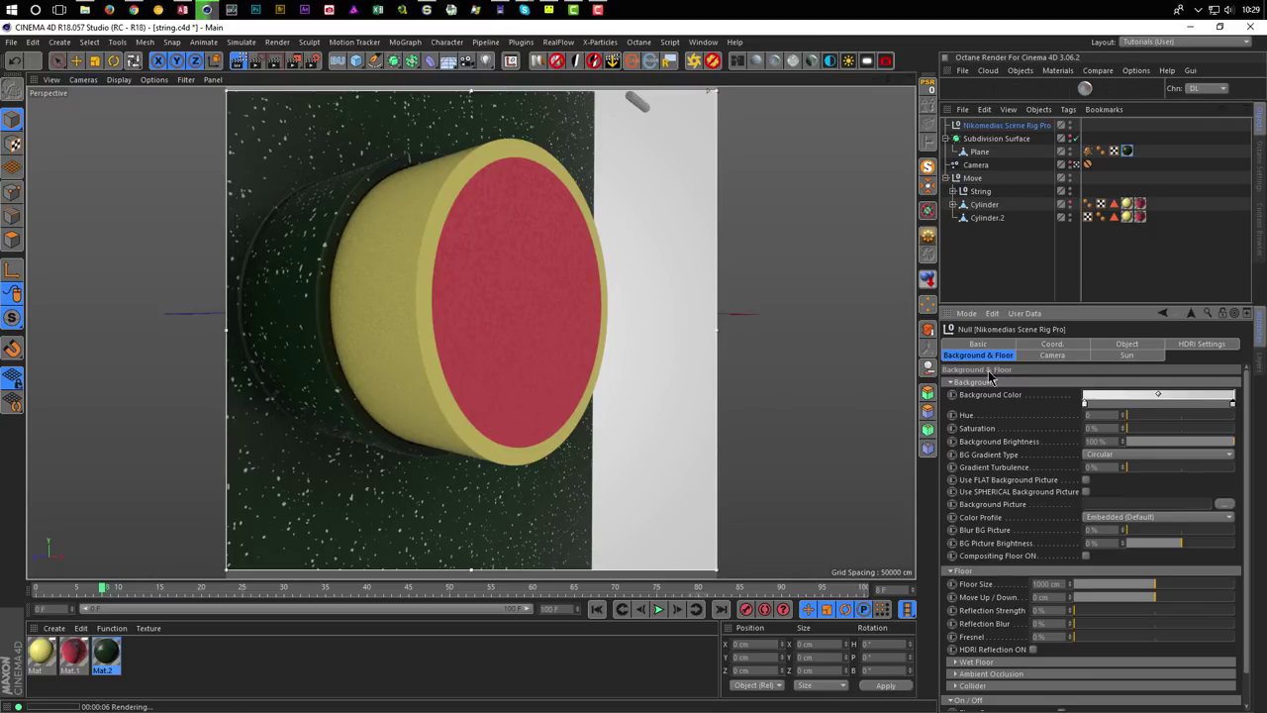
click(1085, 397)
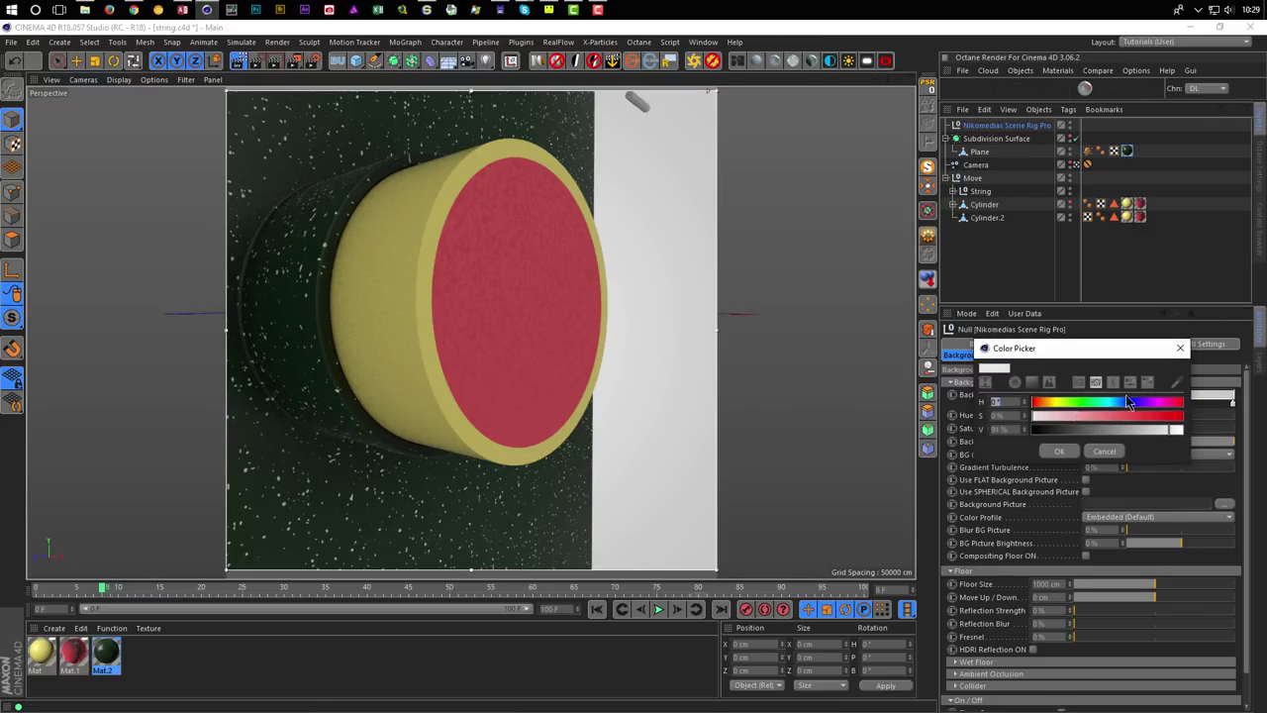
click(1174, 382)
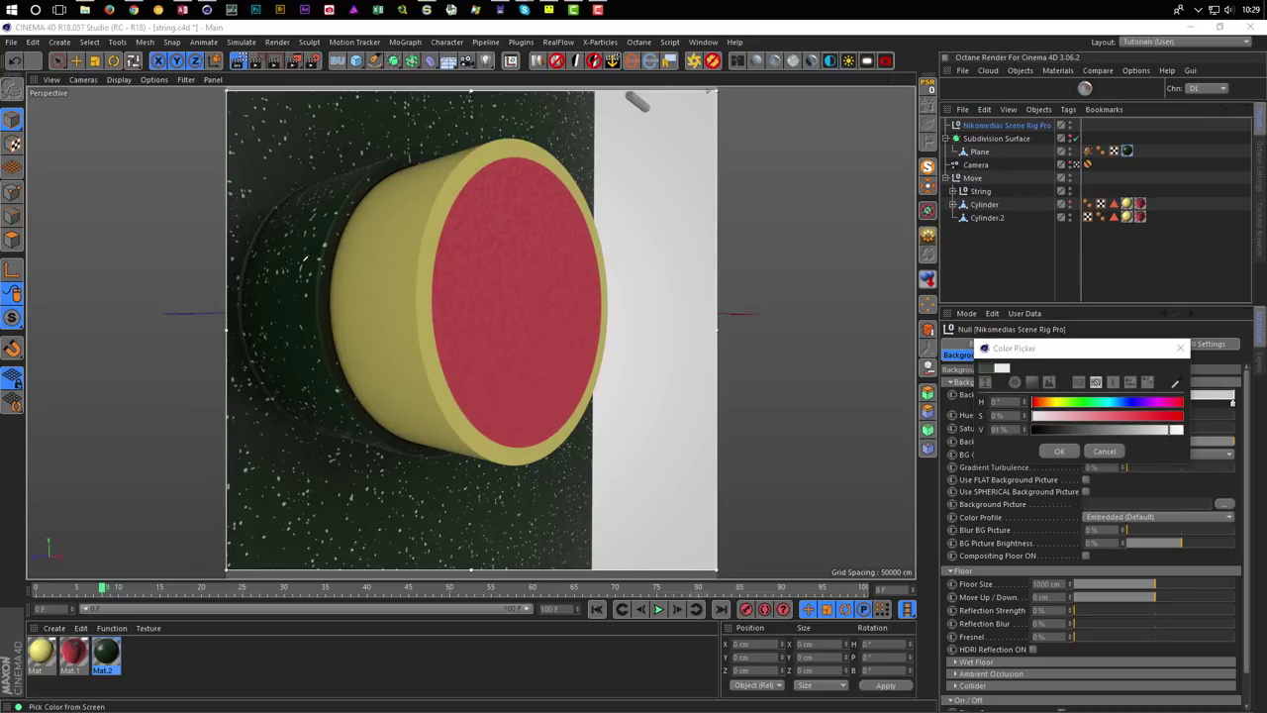
click(327, 248)
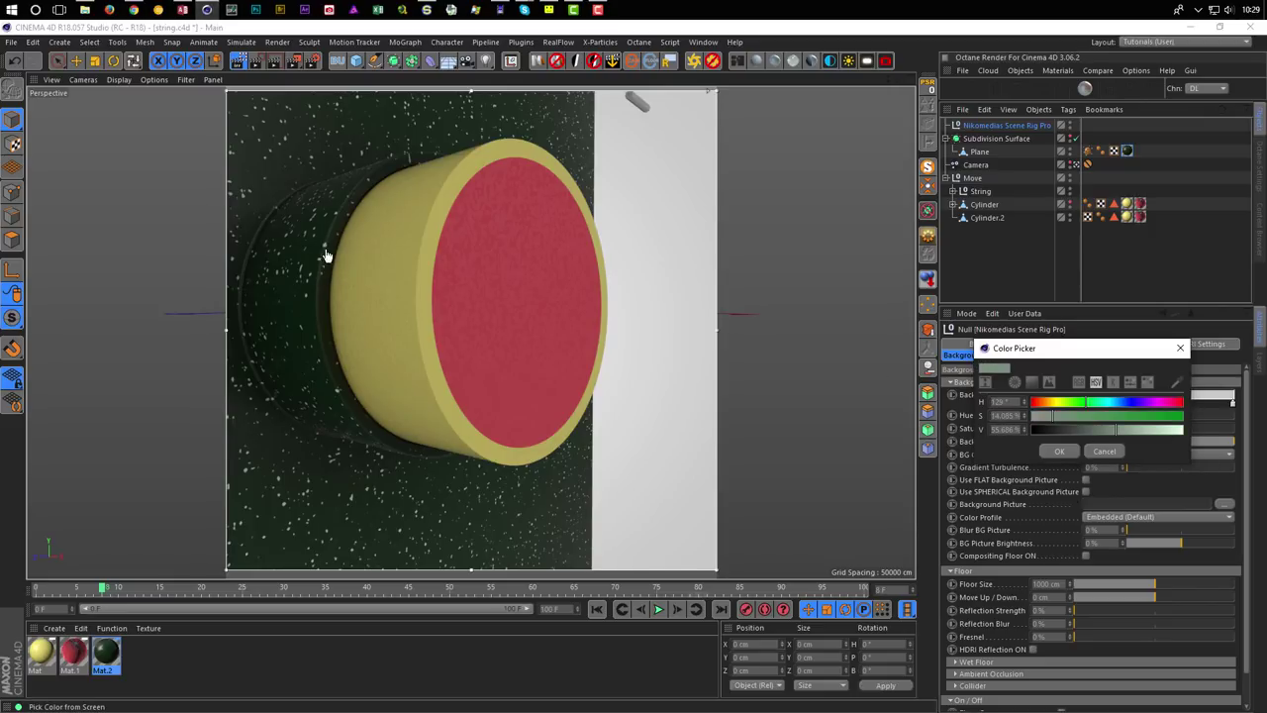
click(1062, 451)
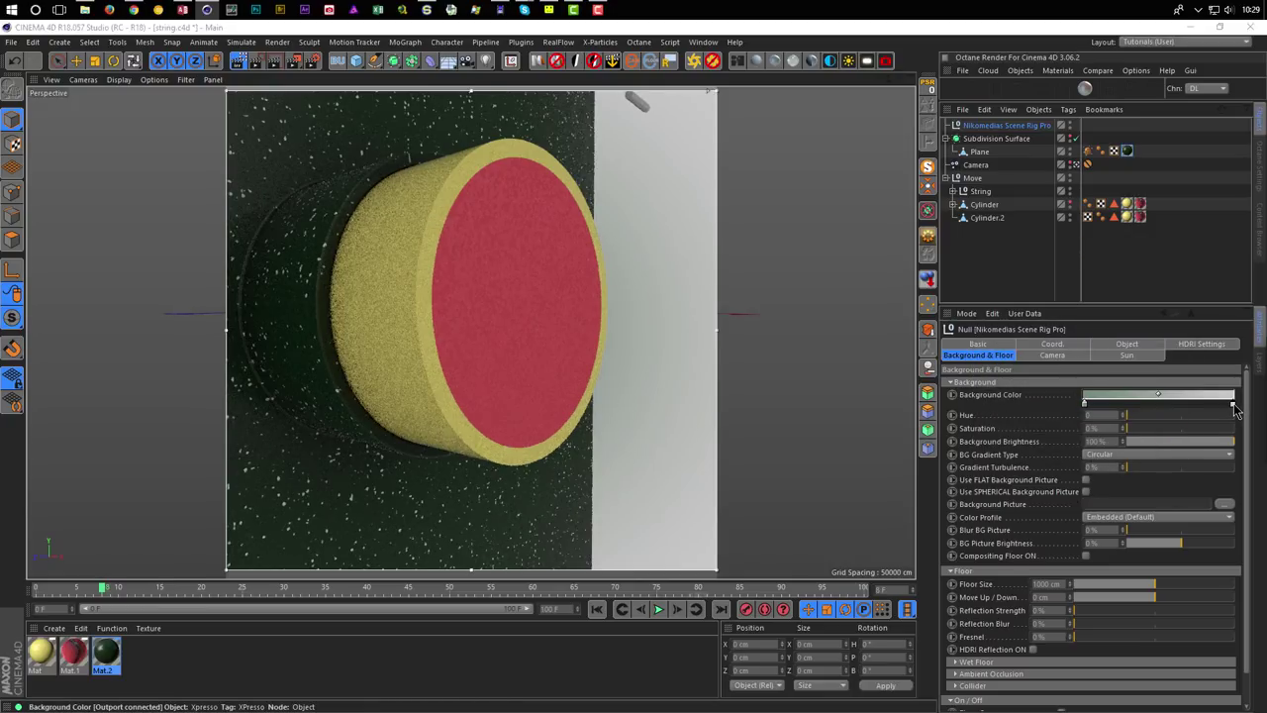
click(1158, 396)
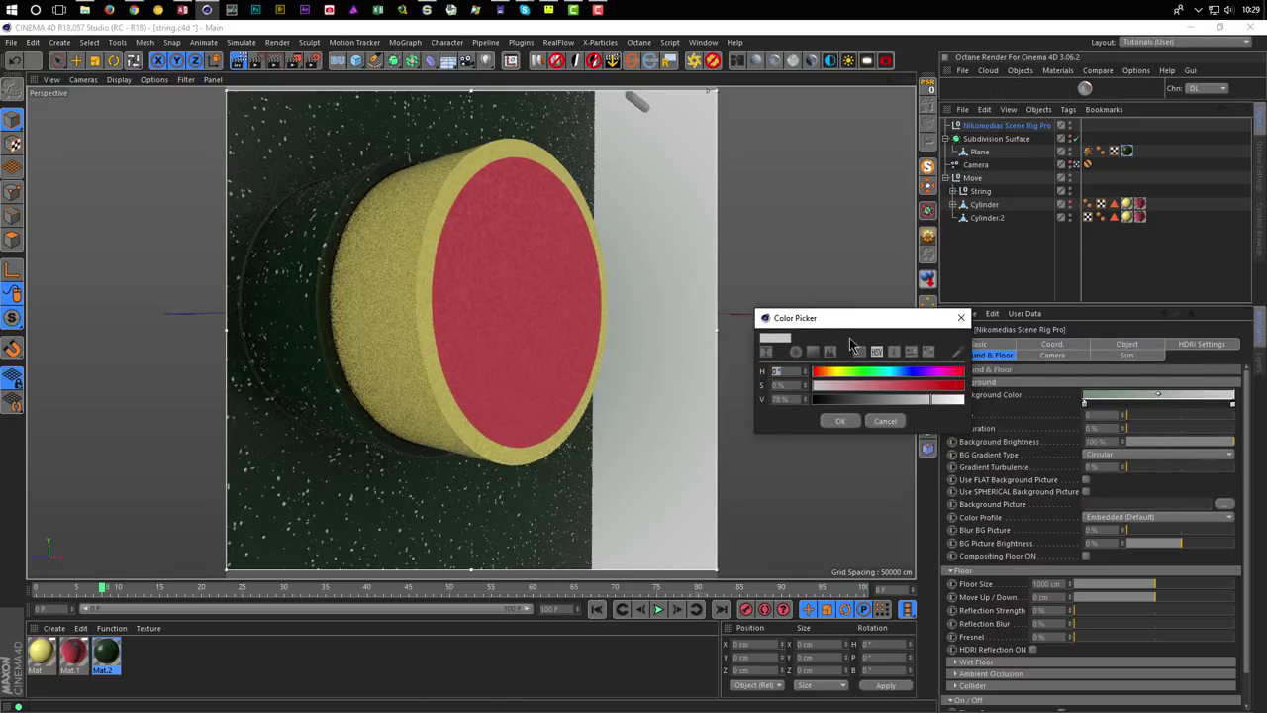
click(266, 428)
click(844, 418)
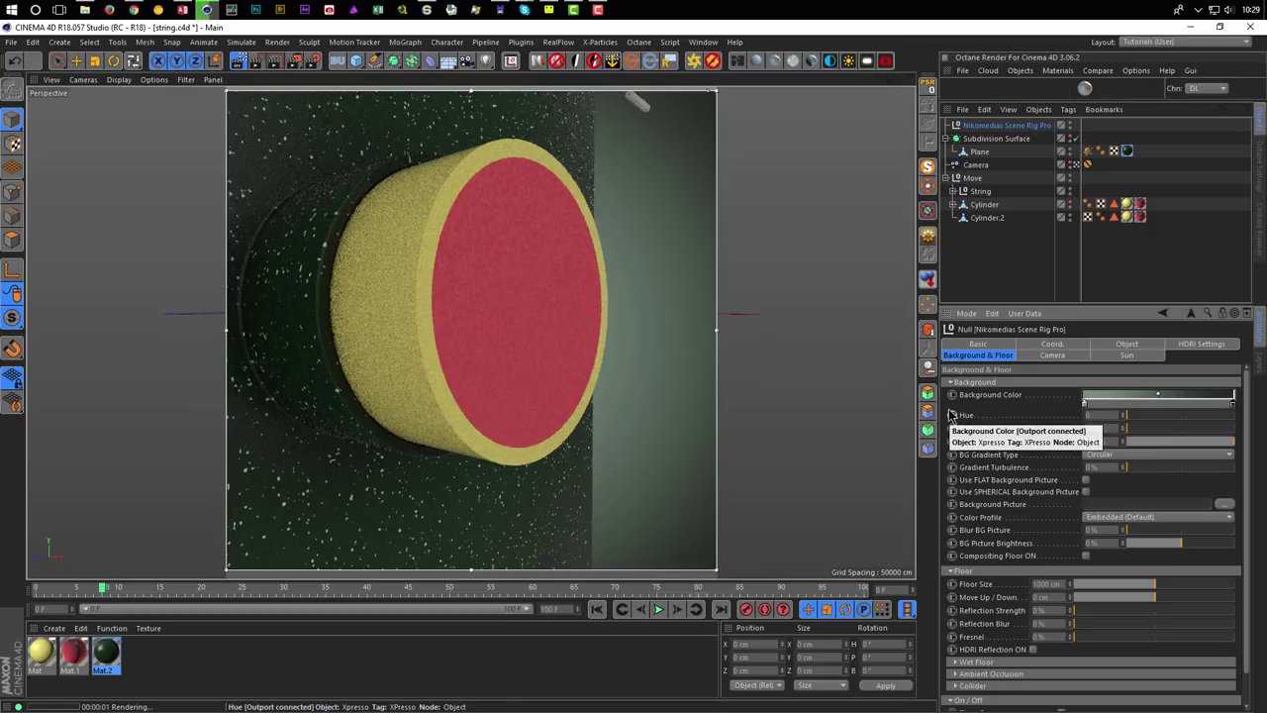
Adjust the right gradient stop's green, raising saturation and tweaking brightness.
double_click(1234, 404)
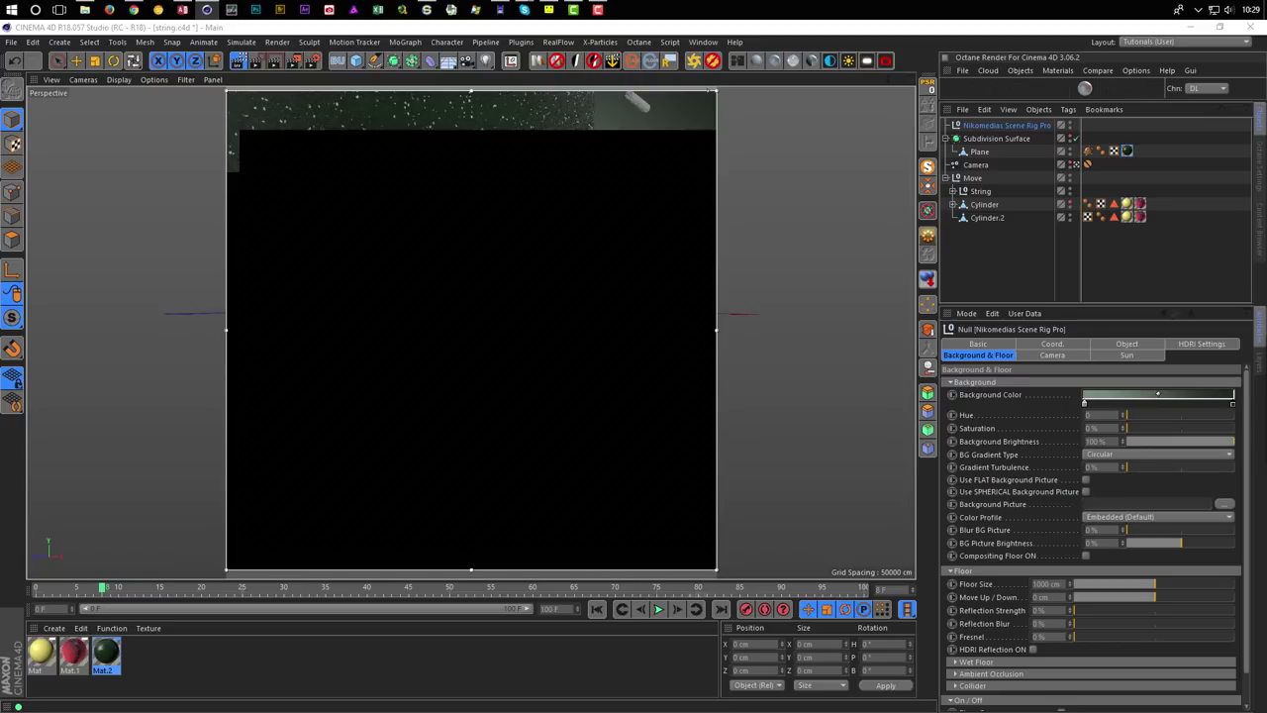
drag(930, 448, 955, 450)
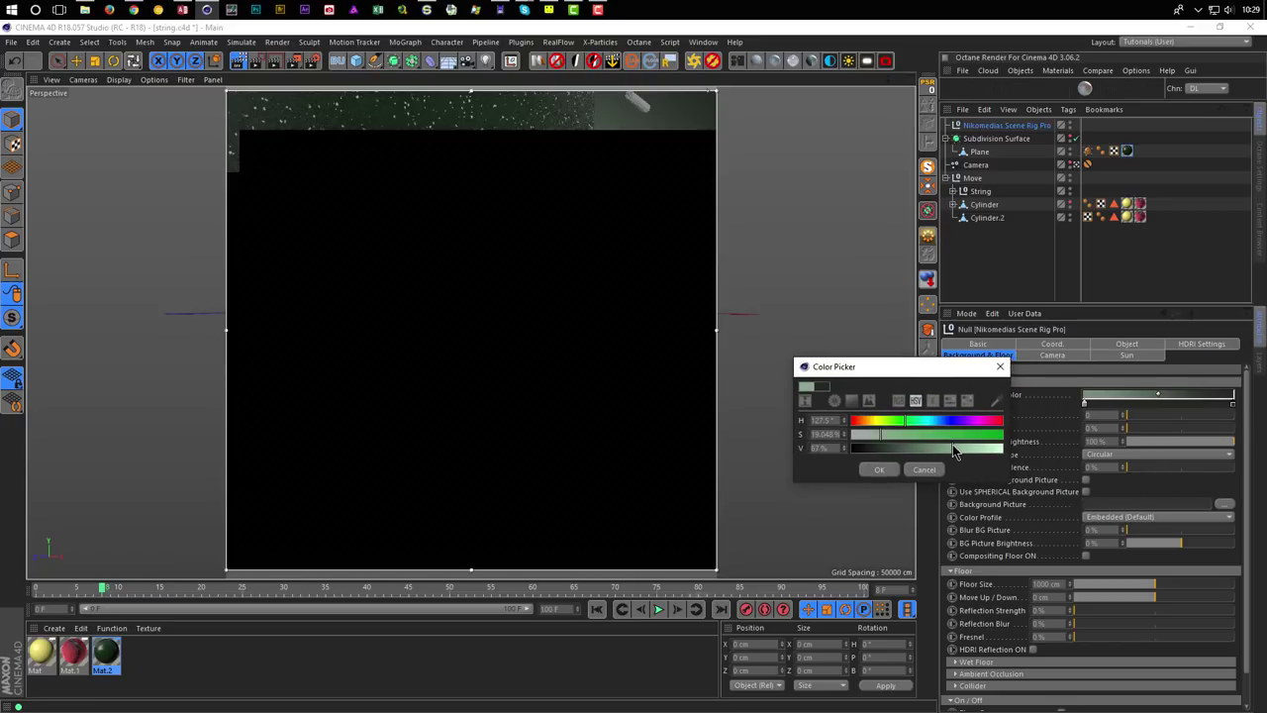
click(884, 471)
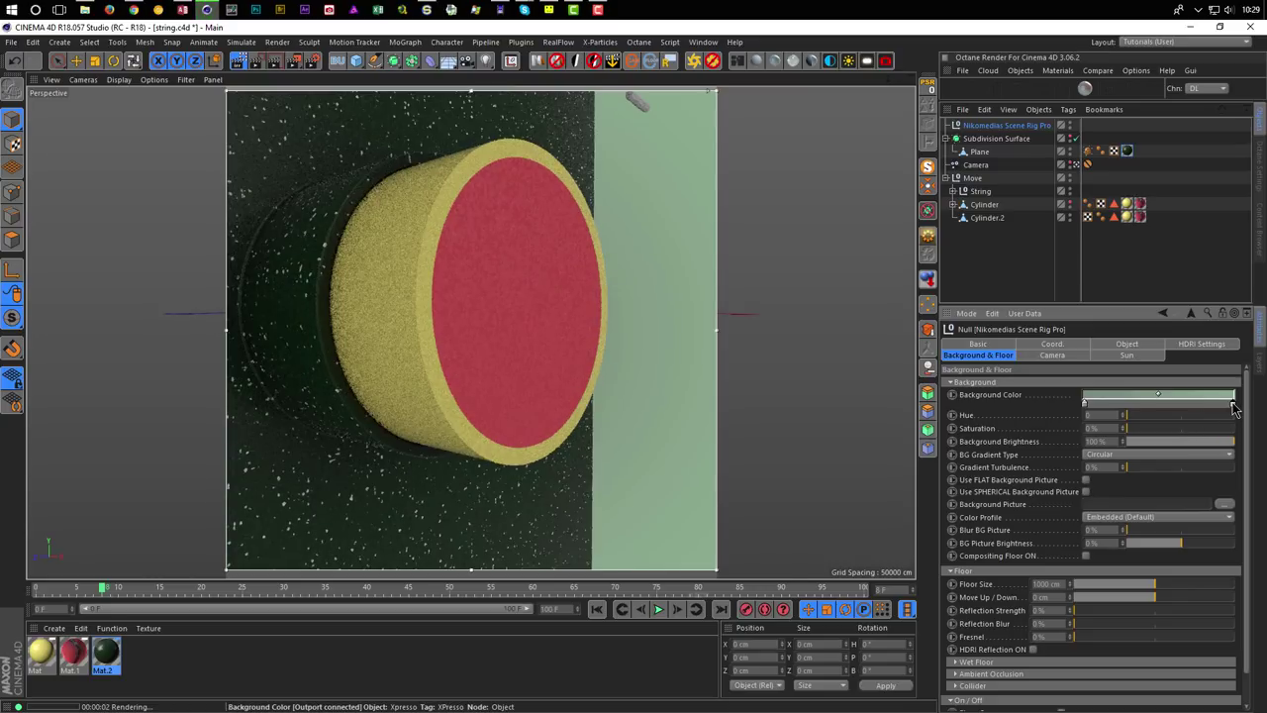
click(1153, 394)
drag(1187, 336, 951, 337)
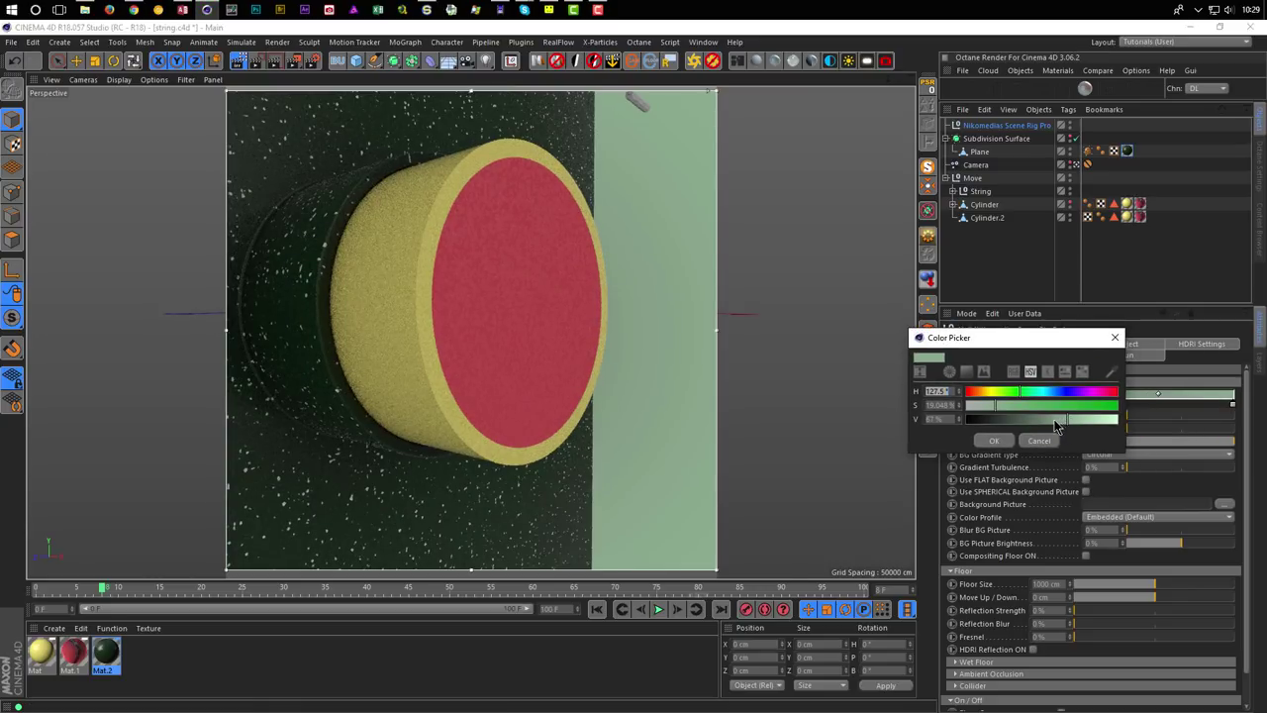
click(1015, 406)
drag(1059, 417, 1052, 419)
click(995, 444)
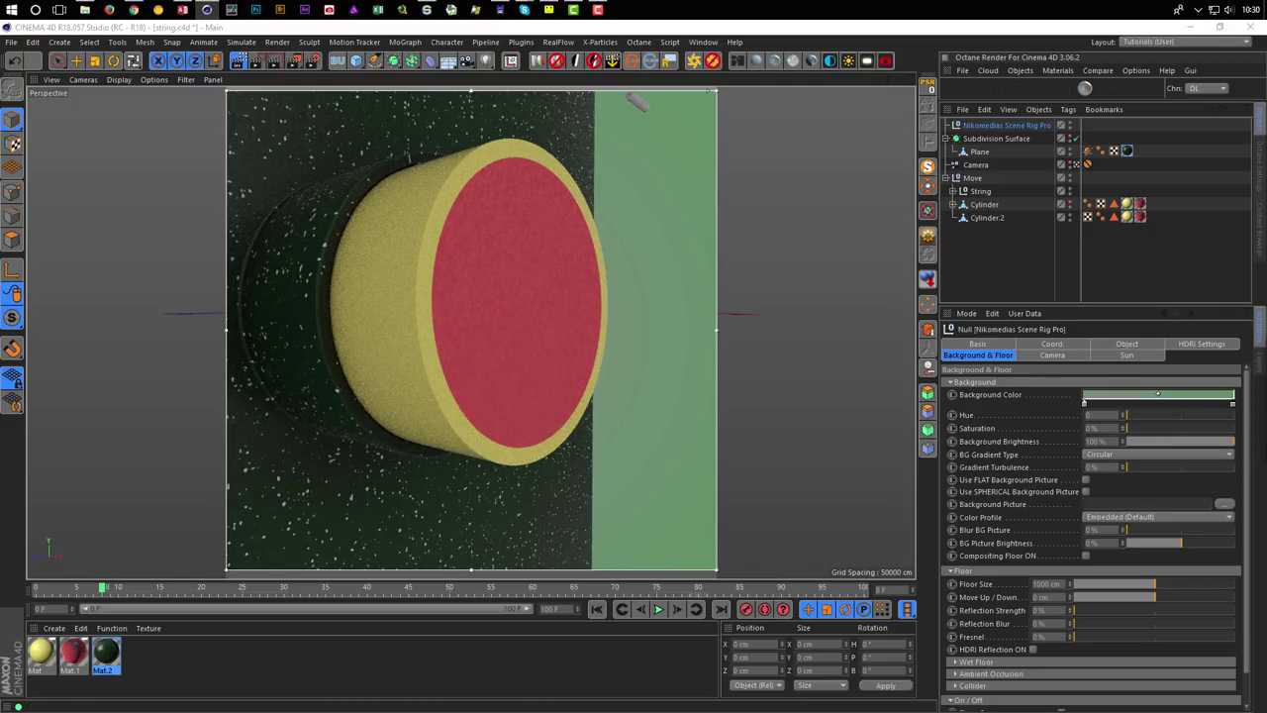
Darken the background green to 43% value and turn off the Interactive Render Region.
click(1094, 395)
click(1006, 441)
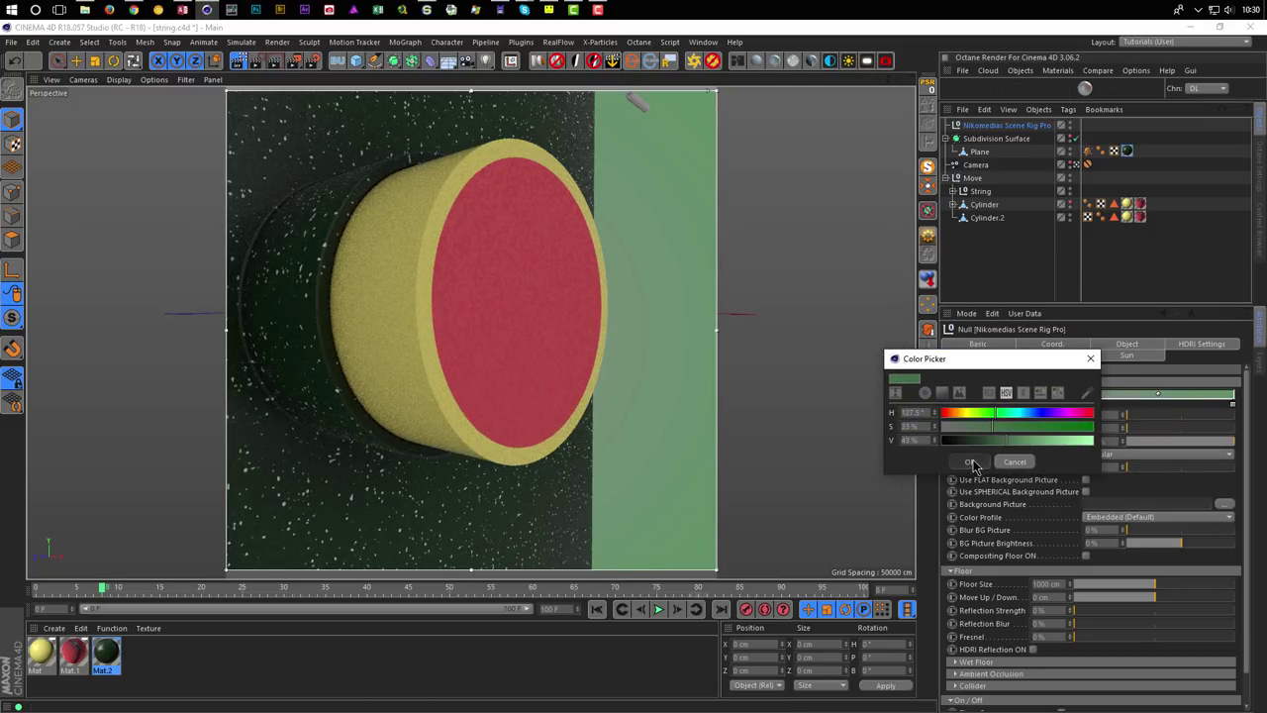
click(970, 462)
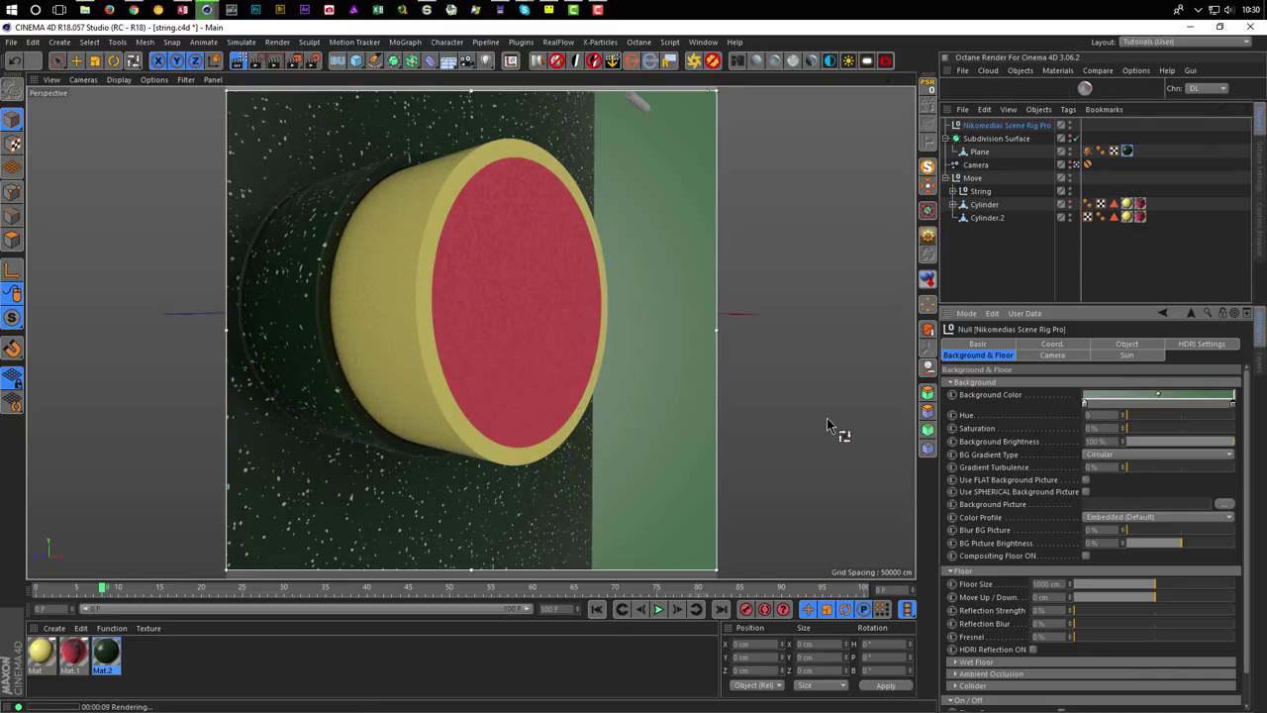
click(239, 62)
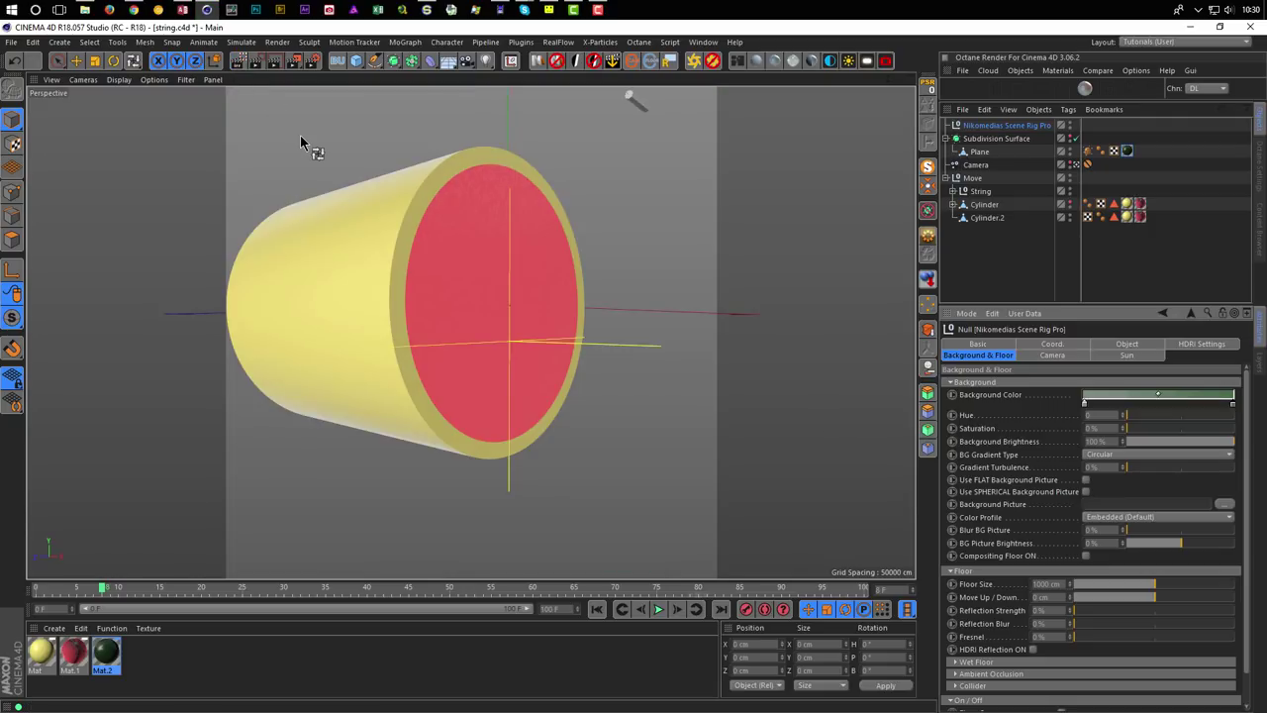
Show the starry backdrop again and set Middle GI's output width to 720 with the ratio locked.
click(1069, 137)
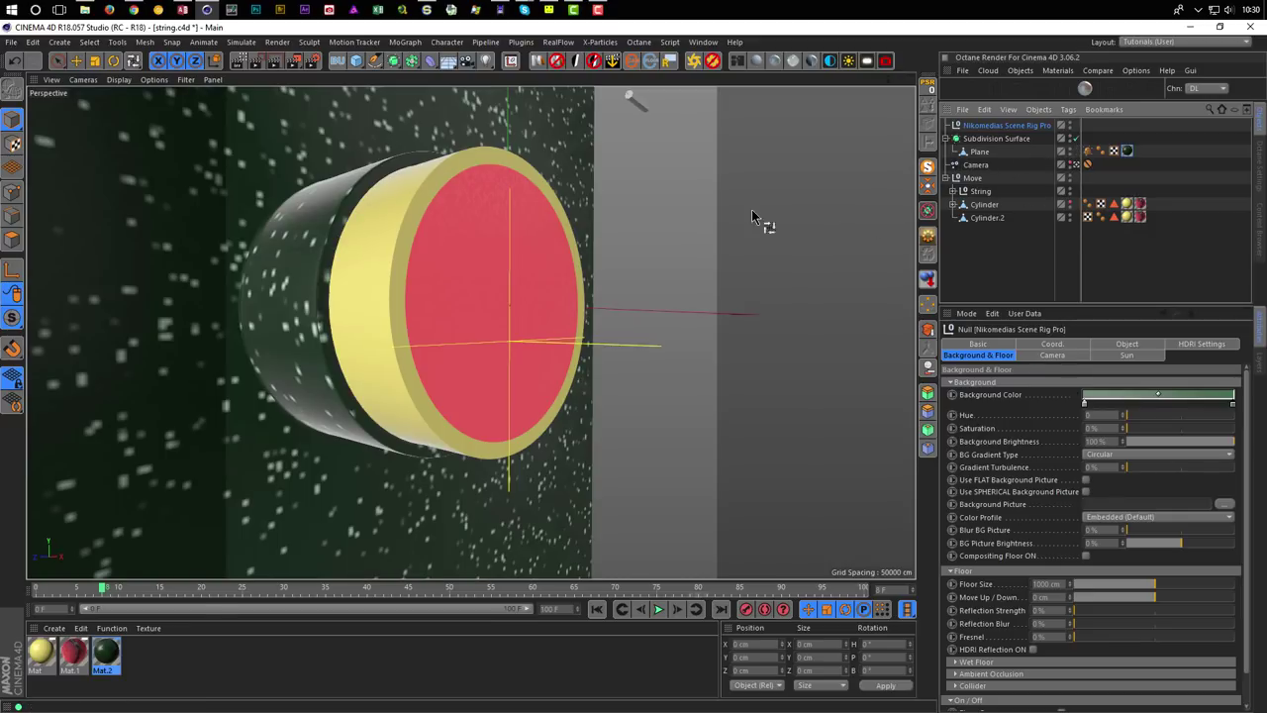
click(311, 61)
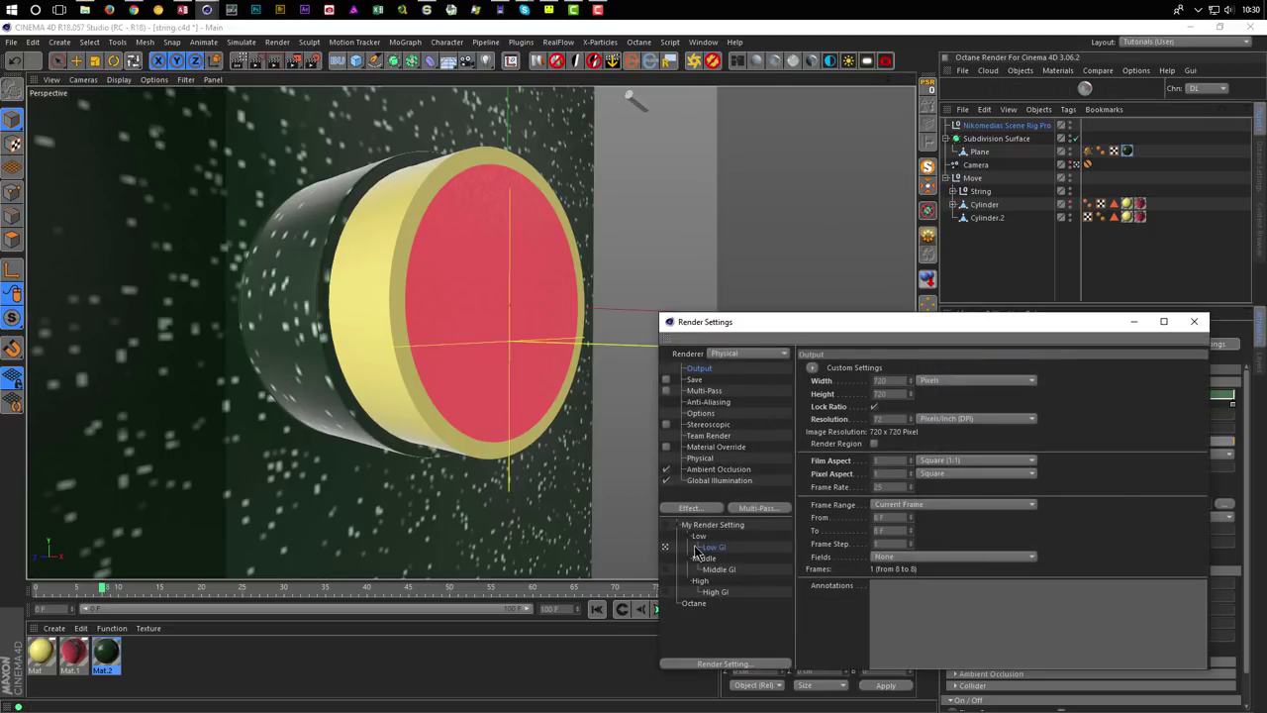
click(720, 570)
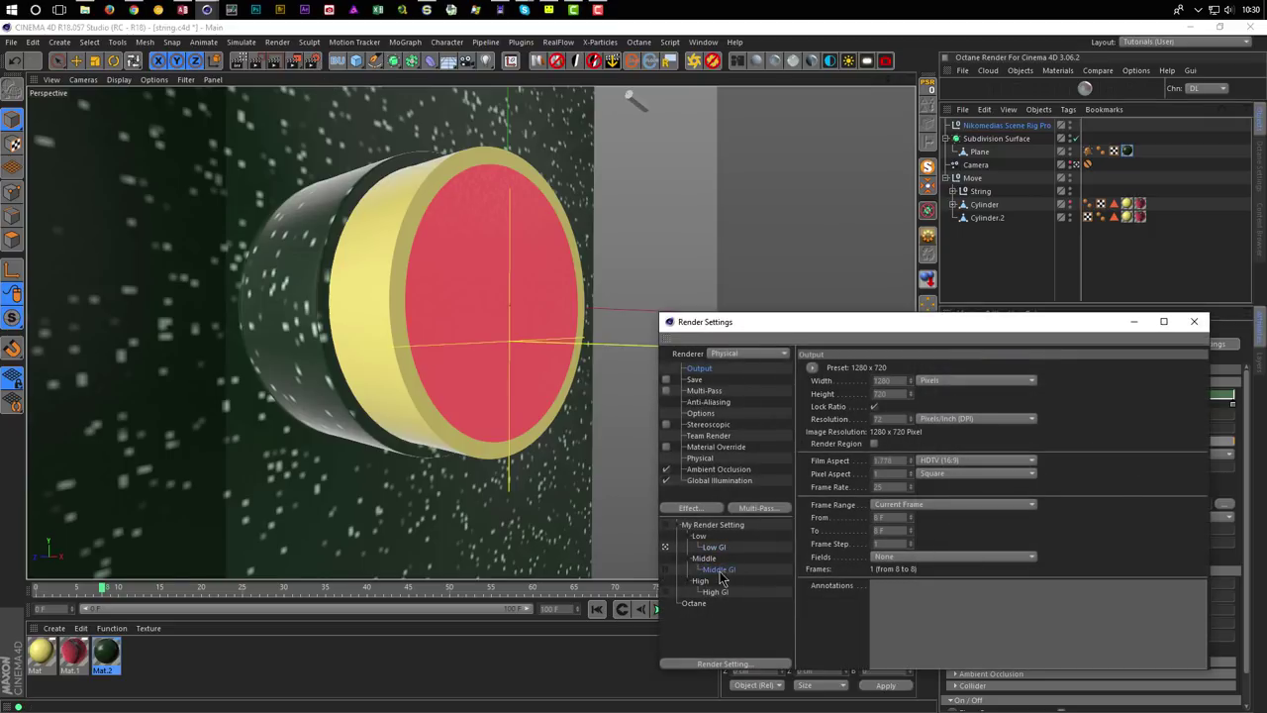
click(874, 407)
double_click(884, 381)
text(720)
key(Return)
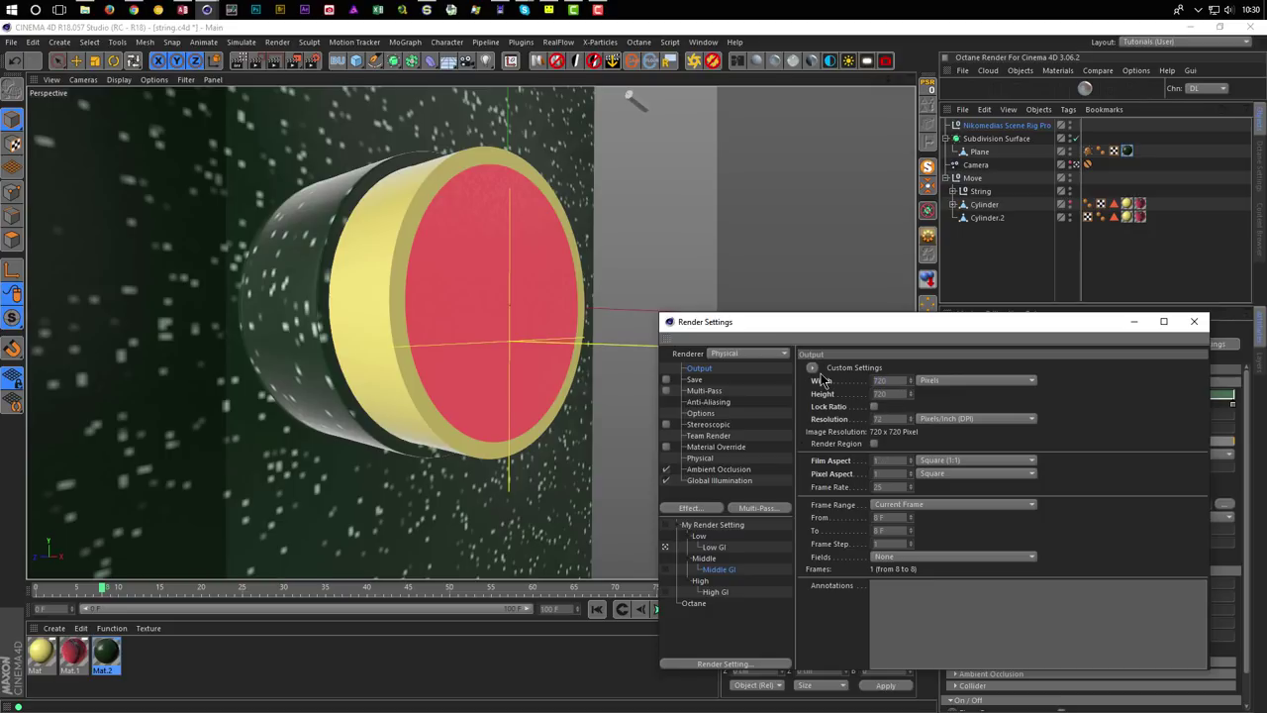
click(874, 407)
Make Middle GI the active setting, render a test frame with Shift+R, then close both windows.
click(665, 547)
click(665, 570)
key(shift+r)
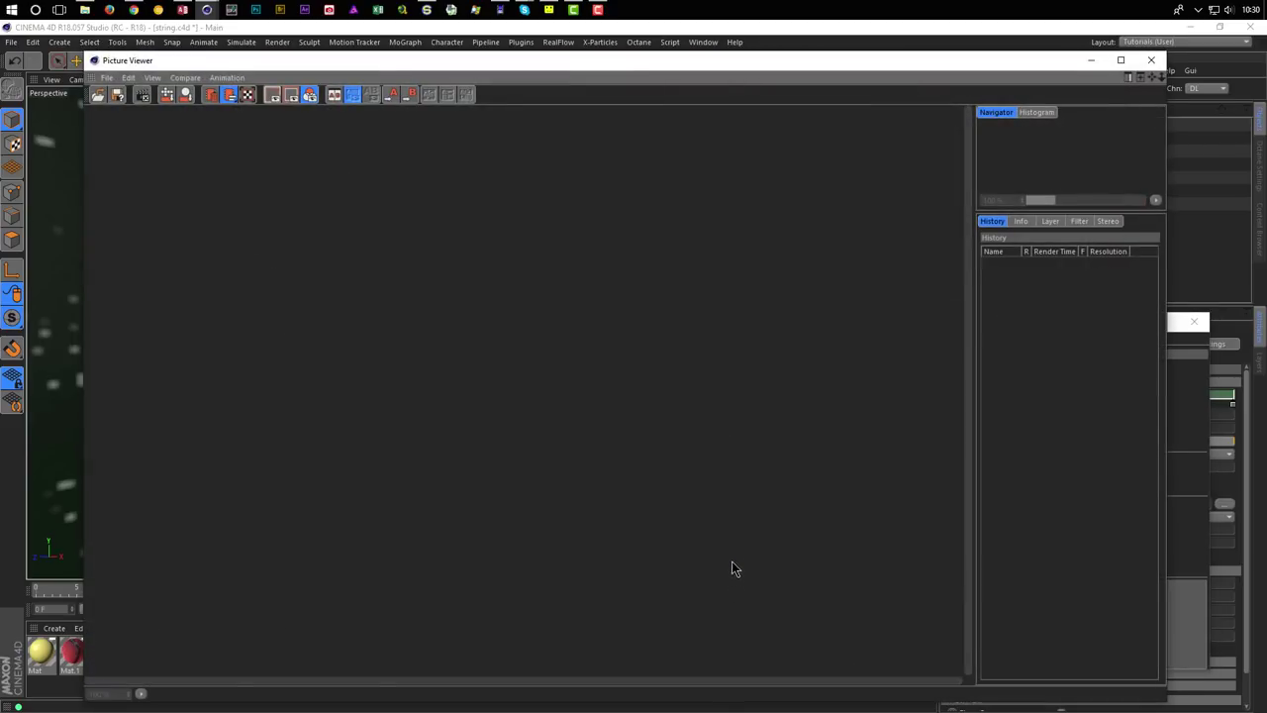
drag(85, 55, 433, 124)
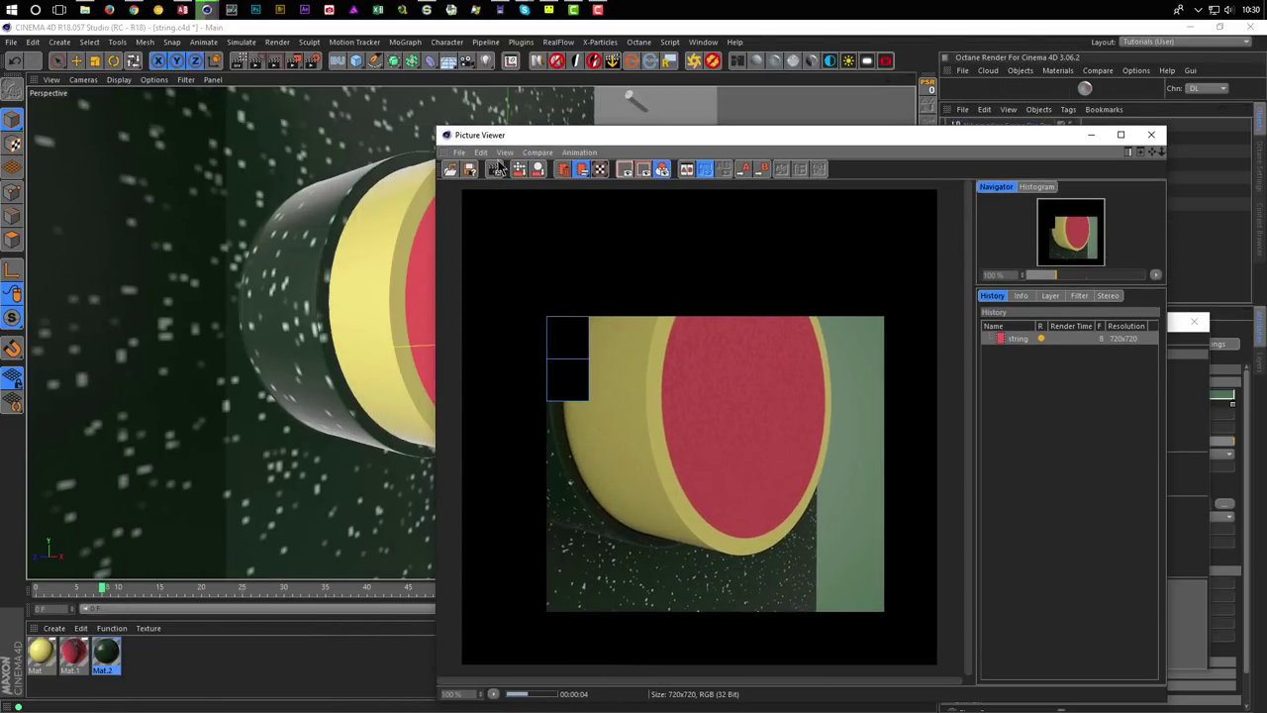
drag(868, 135, 906, 87)
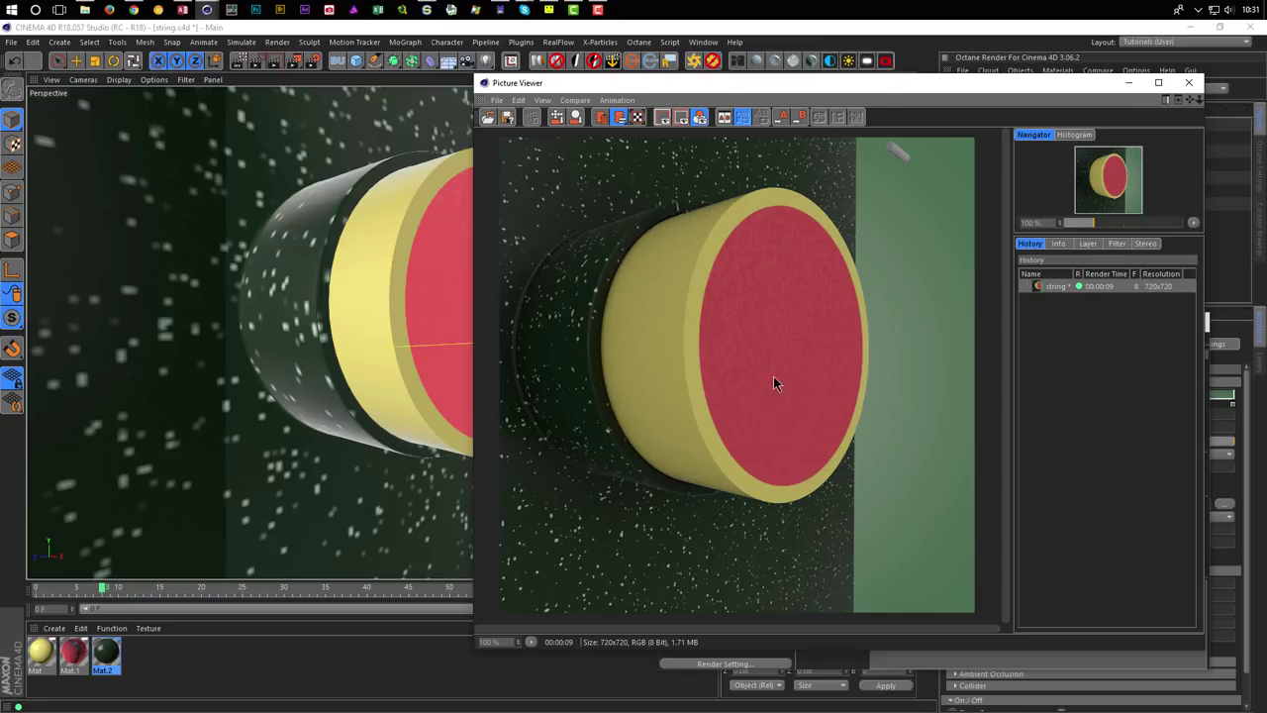
click(1190, 85)
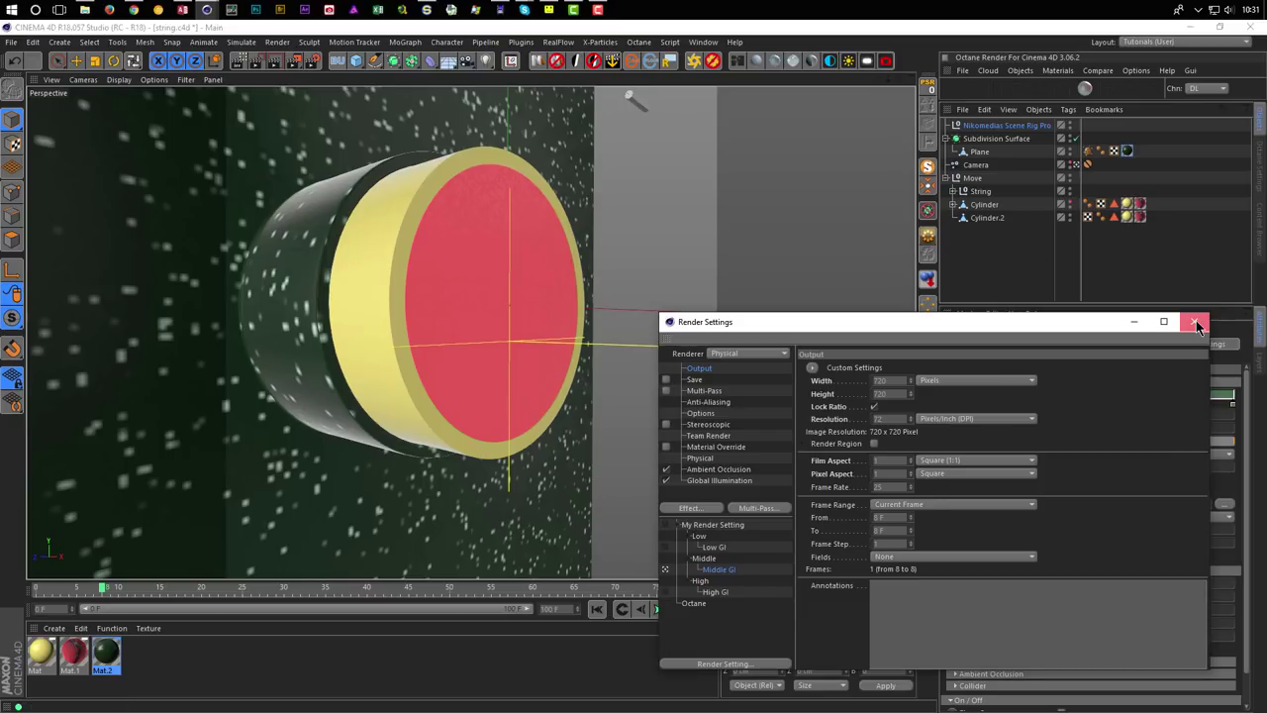
click(1196, 323)
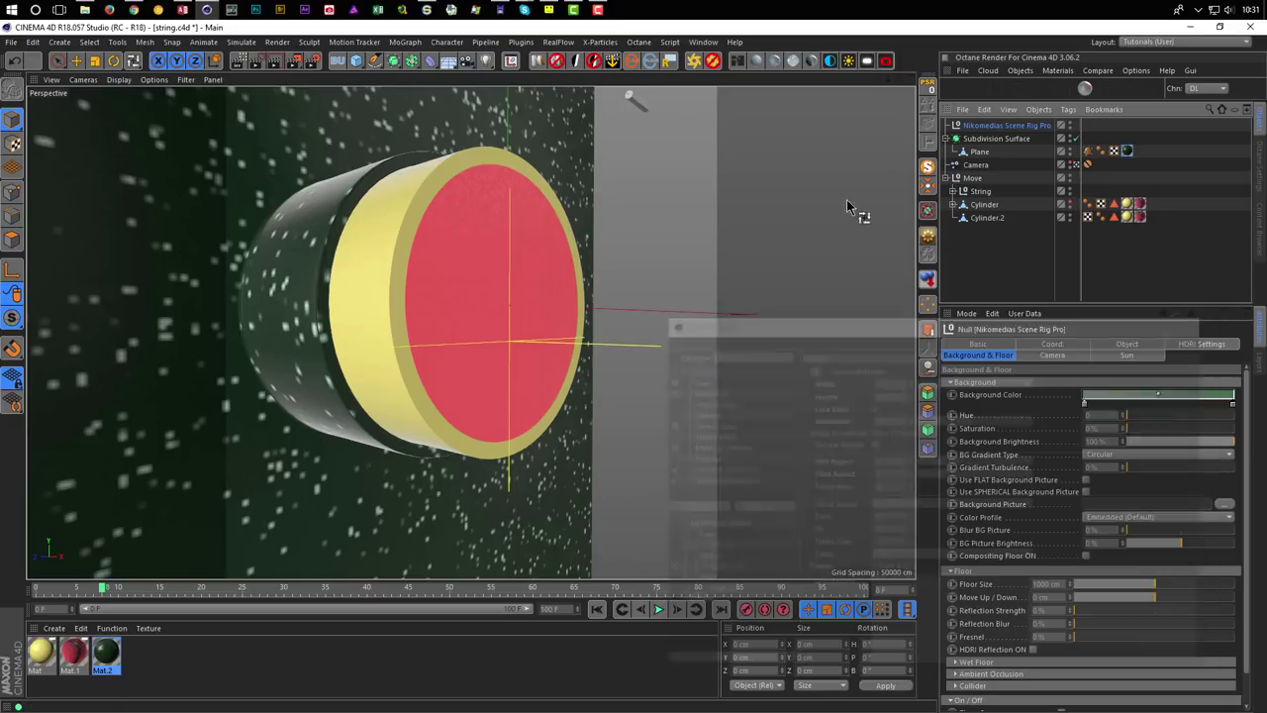
Stop the live viewport render, frame the handle, and expand the String group.
click(1070, 137)
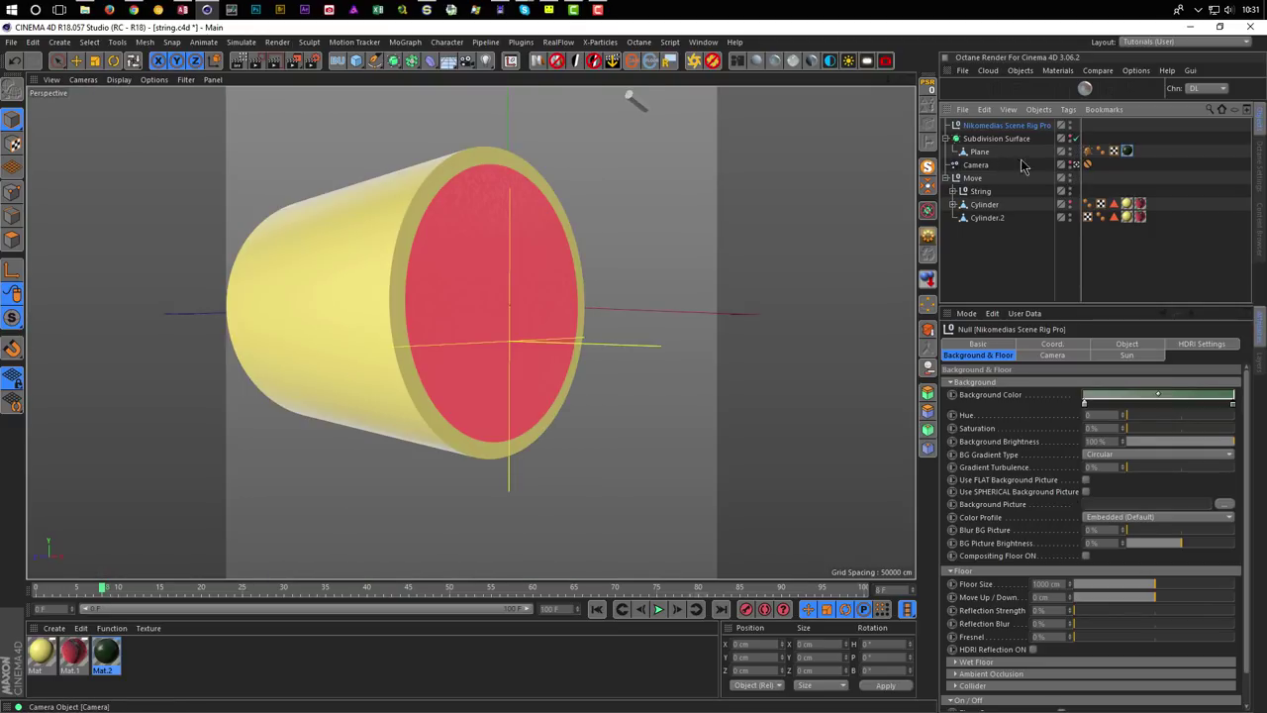
scroll(871, 240, down, 3)
alt+drag(871, 240, 542, 290)
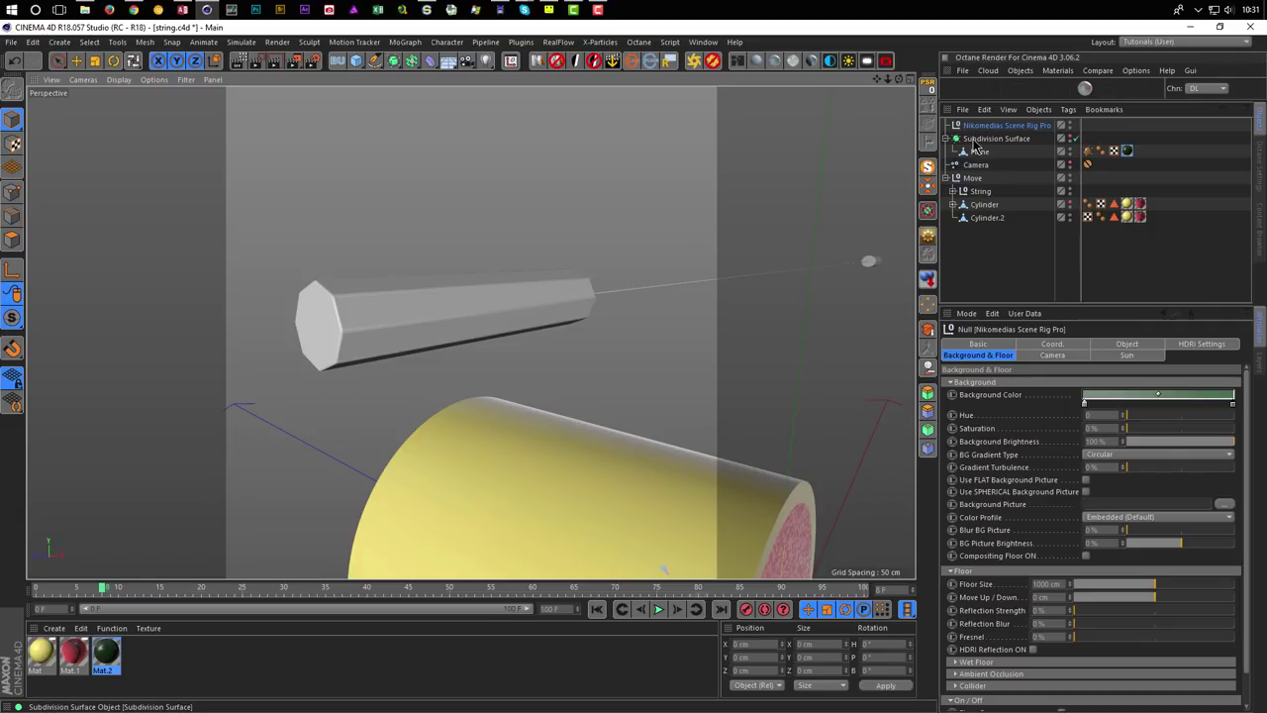
click(951, 192)
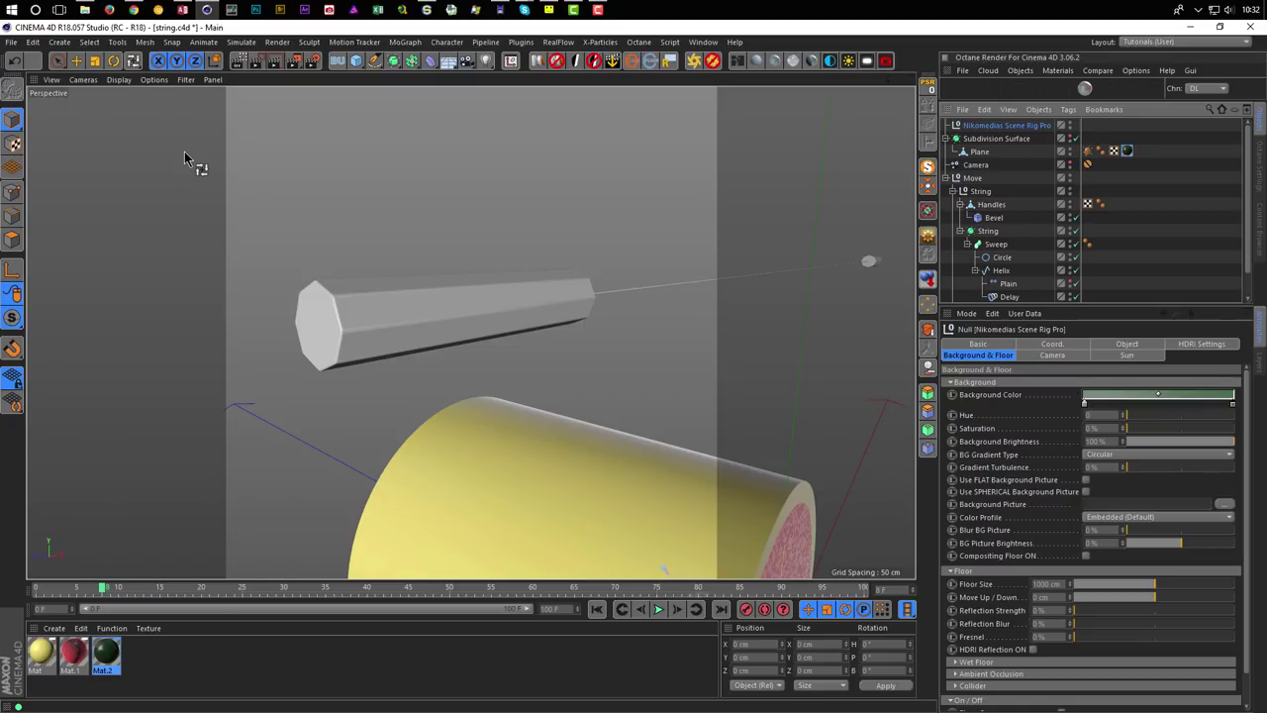
Add the Wood 004 preset from the Content Browser's Wood folder to the scene materials.
key(shift+F8)
drag(251, 48, 348, 117)
drag(475, 133, 356, 87)
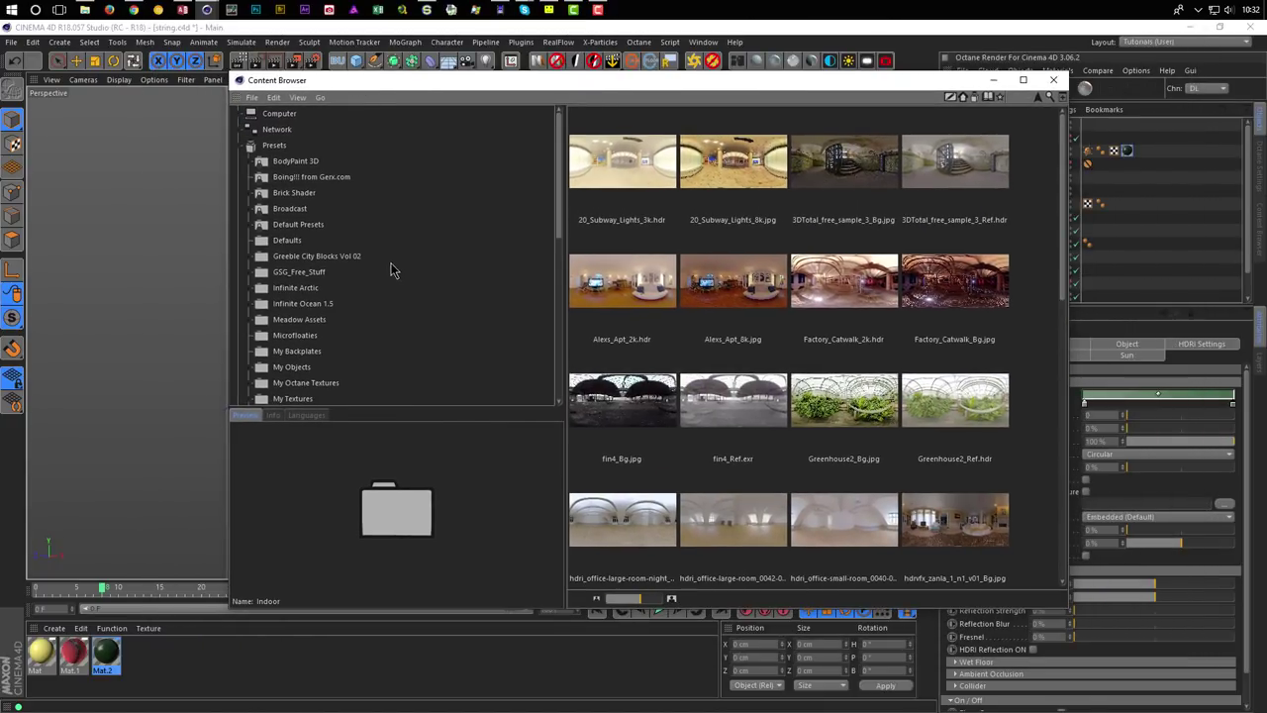
scroll(348, 315, down, 2)
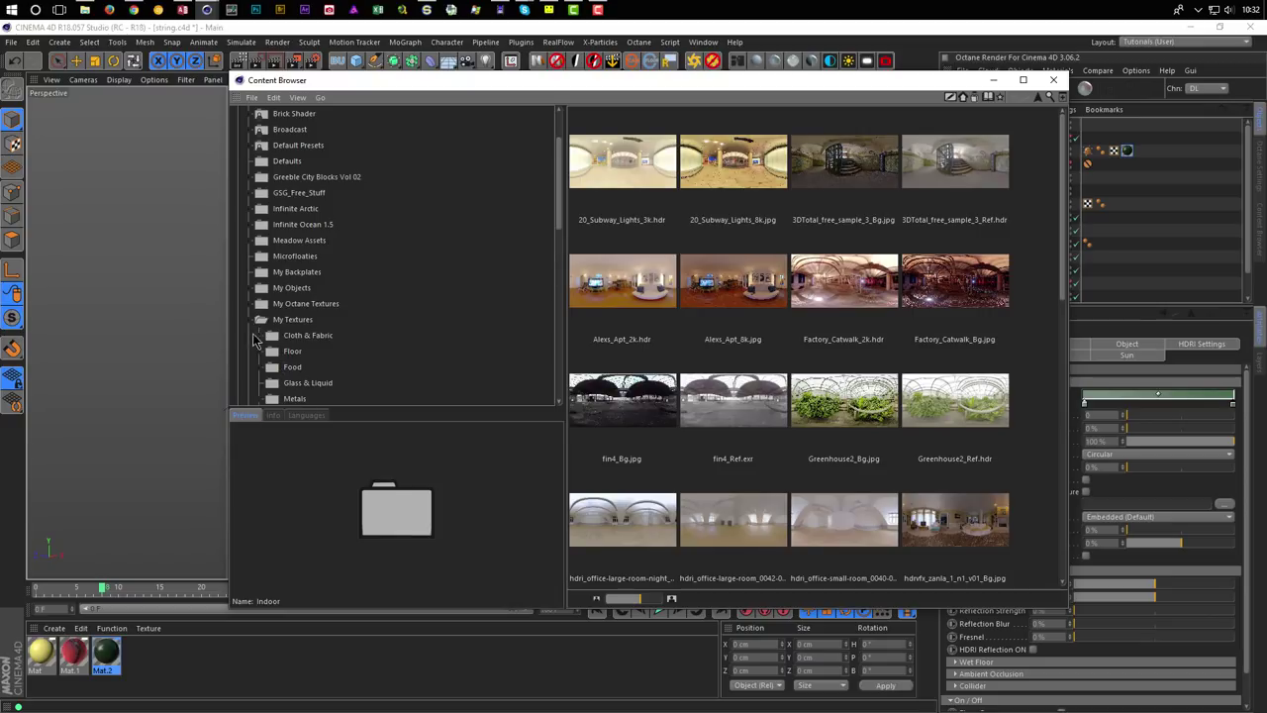
scroll(305, 352, down, 4)
click(297, 382)
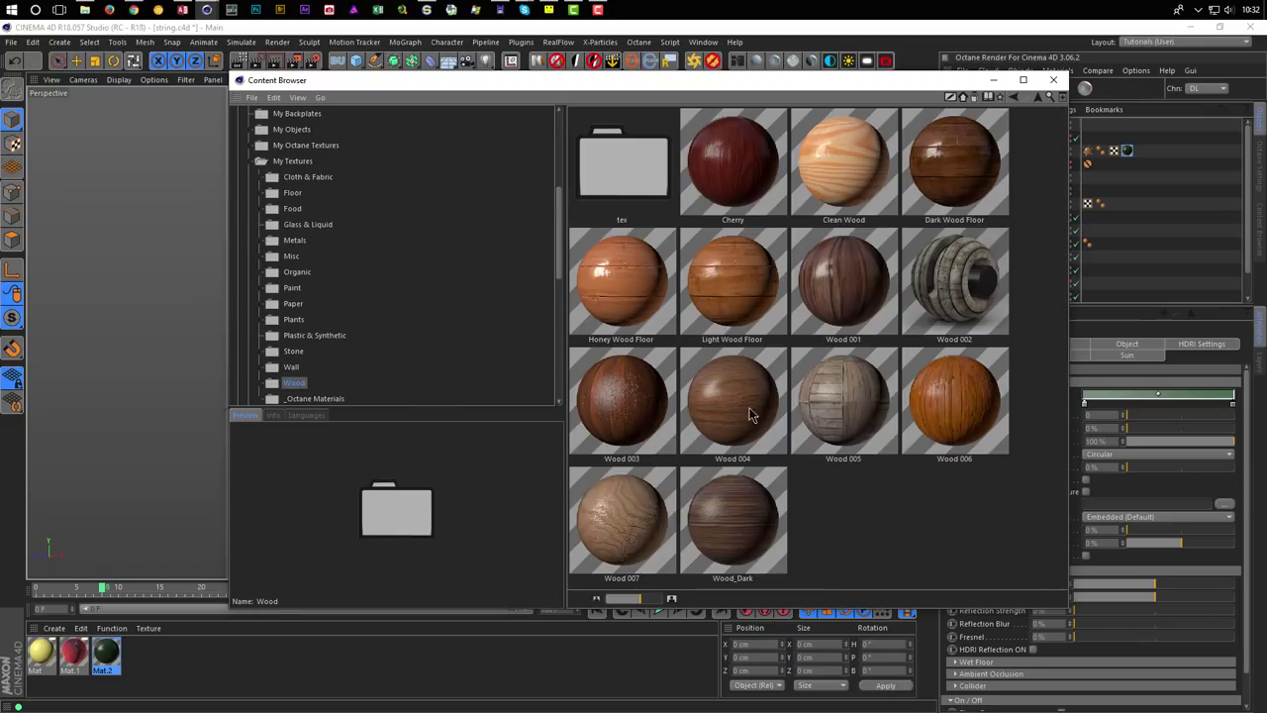
click(762, 429)
drag(738, 434, 269, 673)
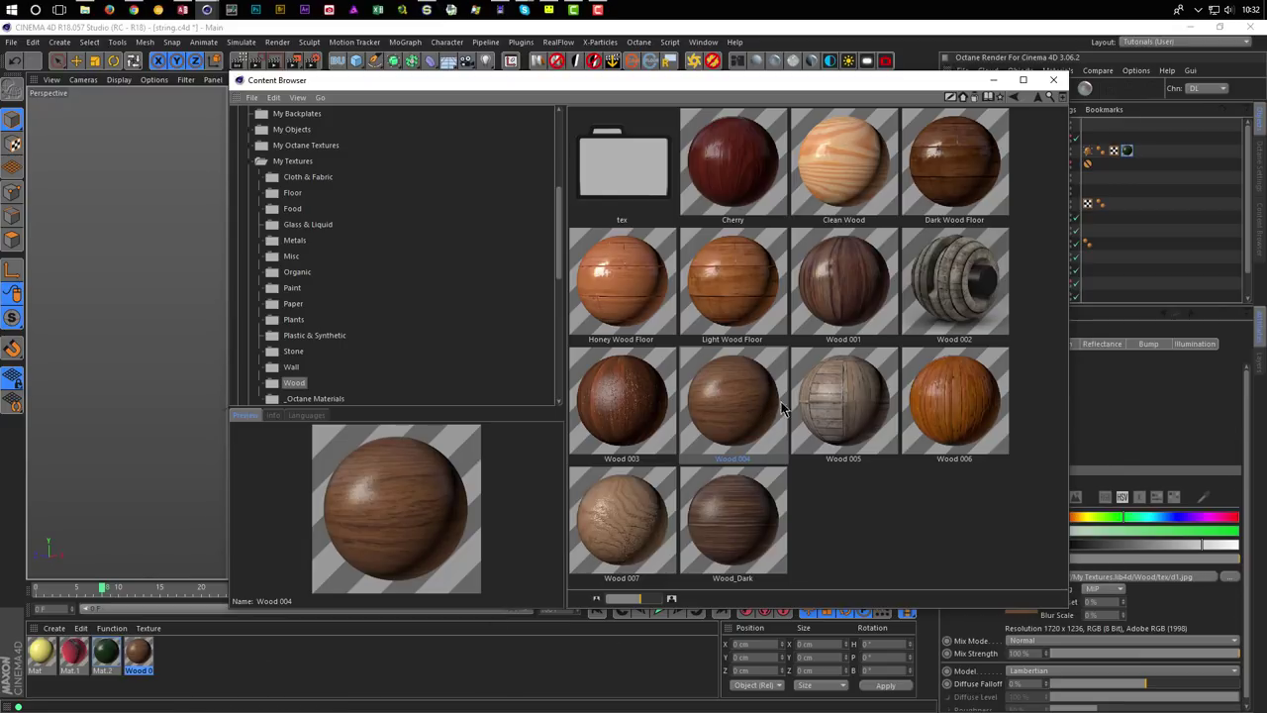
click(1053, 80)
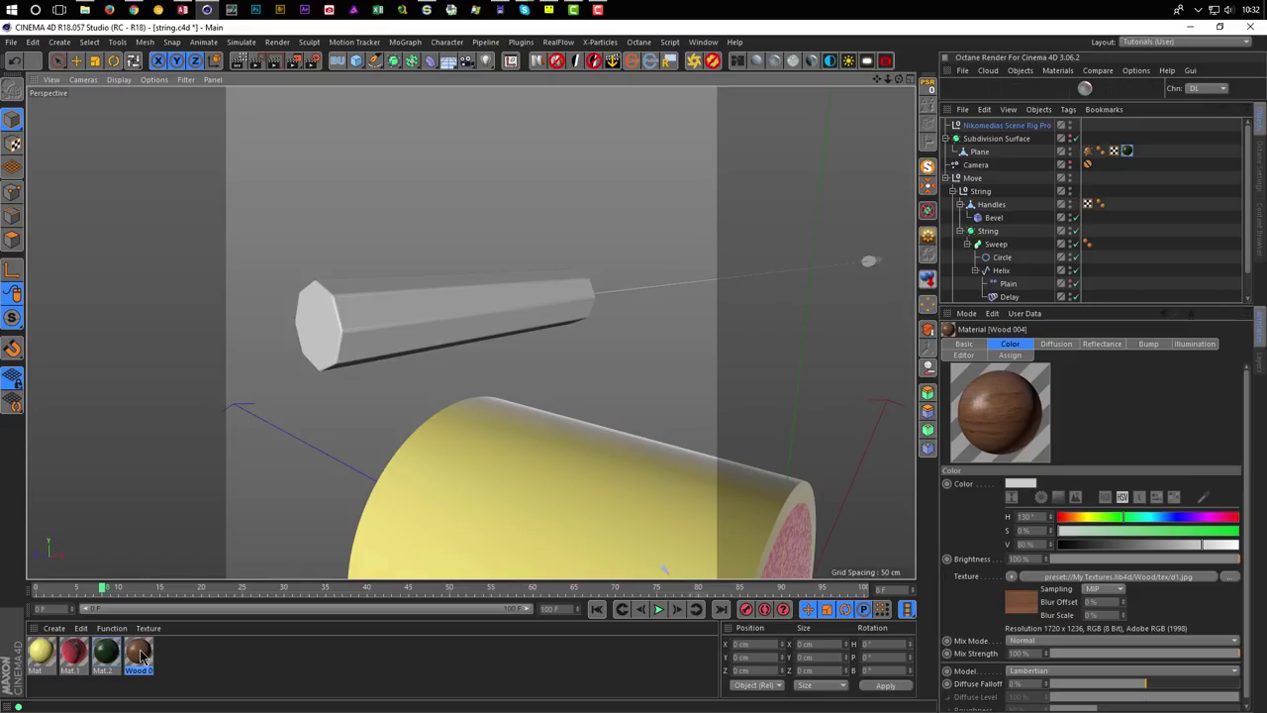
Apply the Wood 004 material to the hexagonal Handles object.
drag(140, 655, 413, 366)
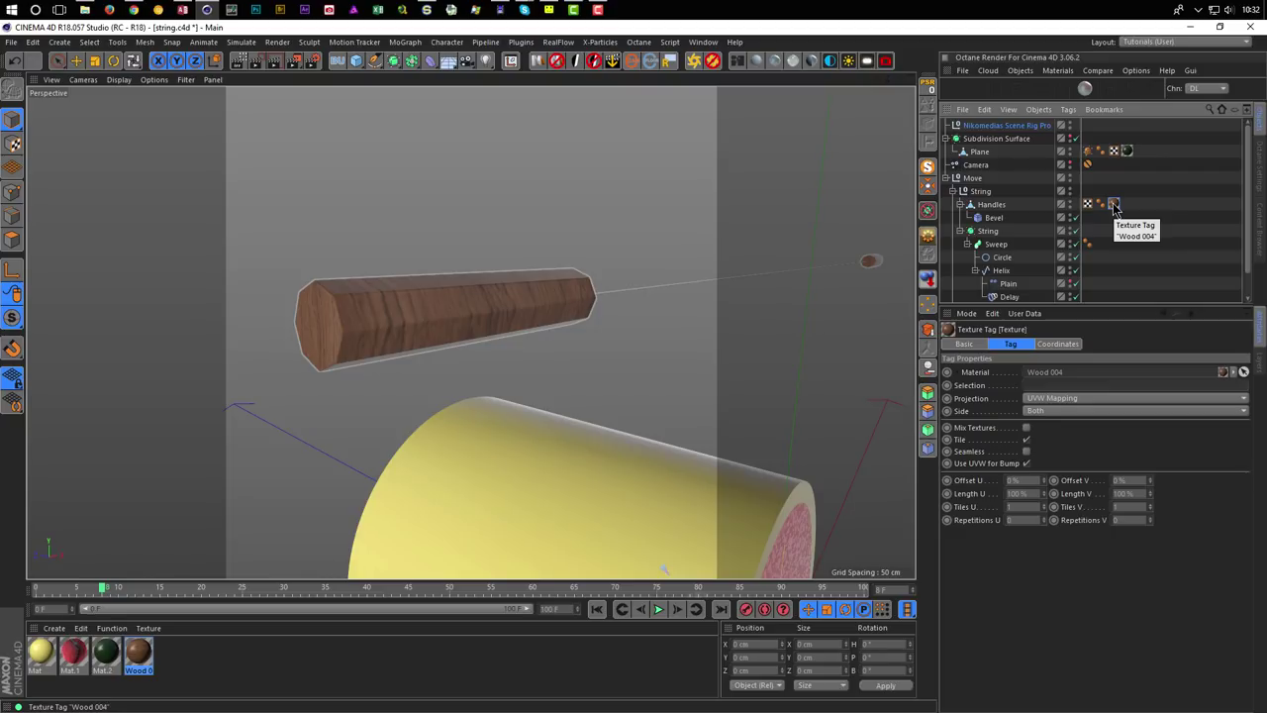
drag(1113, 205, 288, 311)
drag(369, 321, 551, 236)
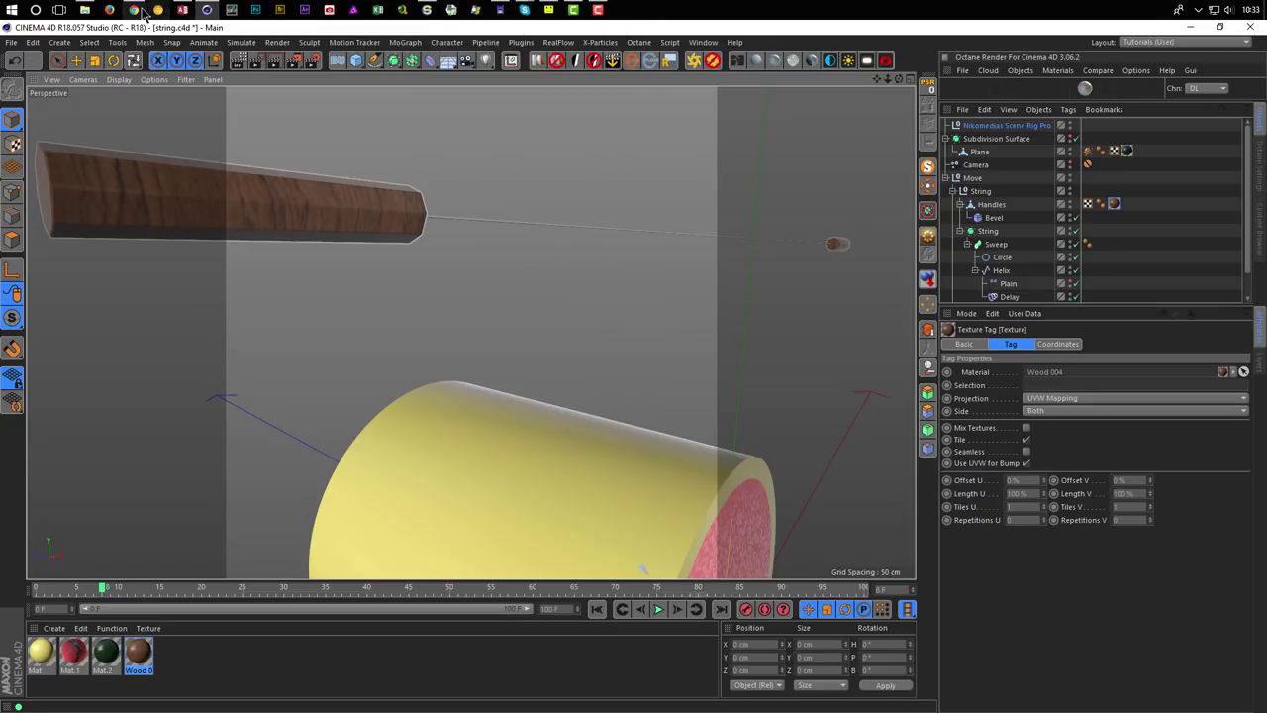
click(135, 10)
View the yellow-and-red spool reference post on Instagram, then minimize the browser.
scroll(410, 359, down, 3)
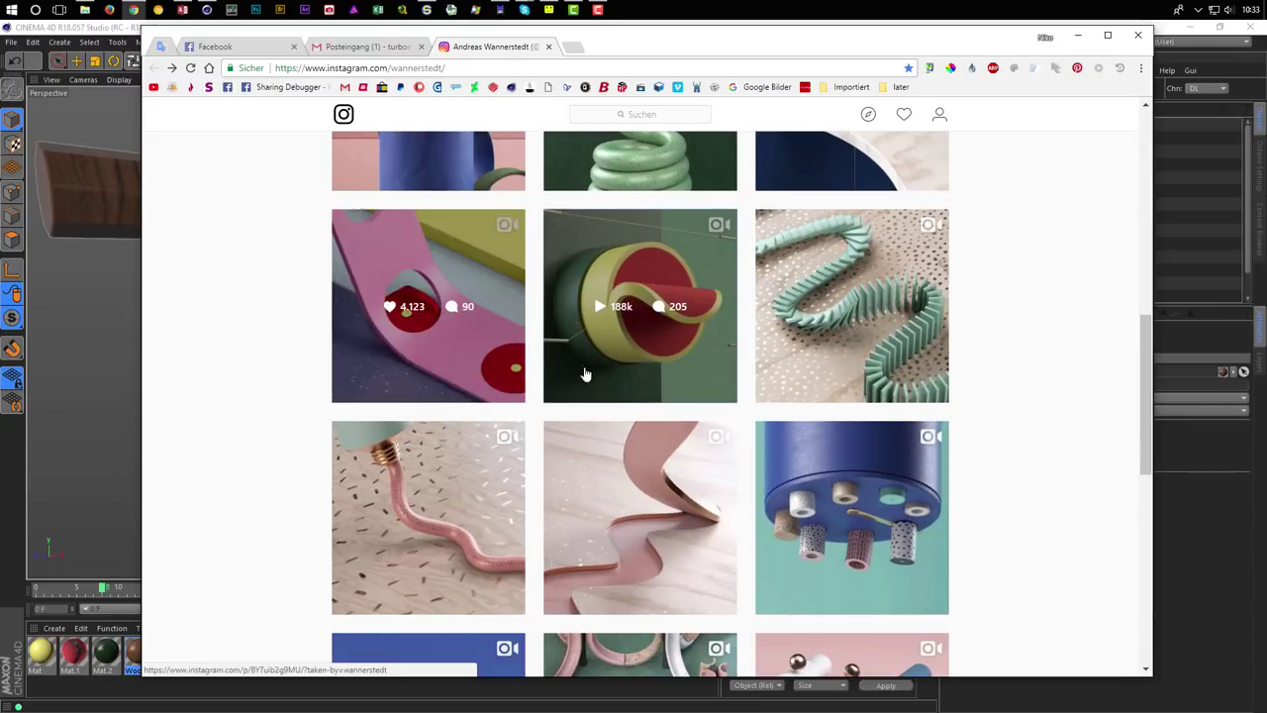
click(597, 363)
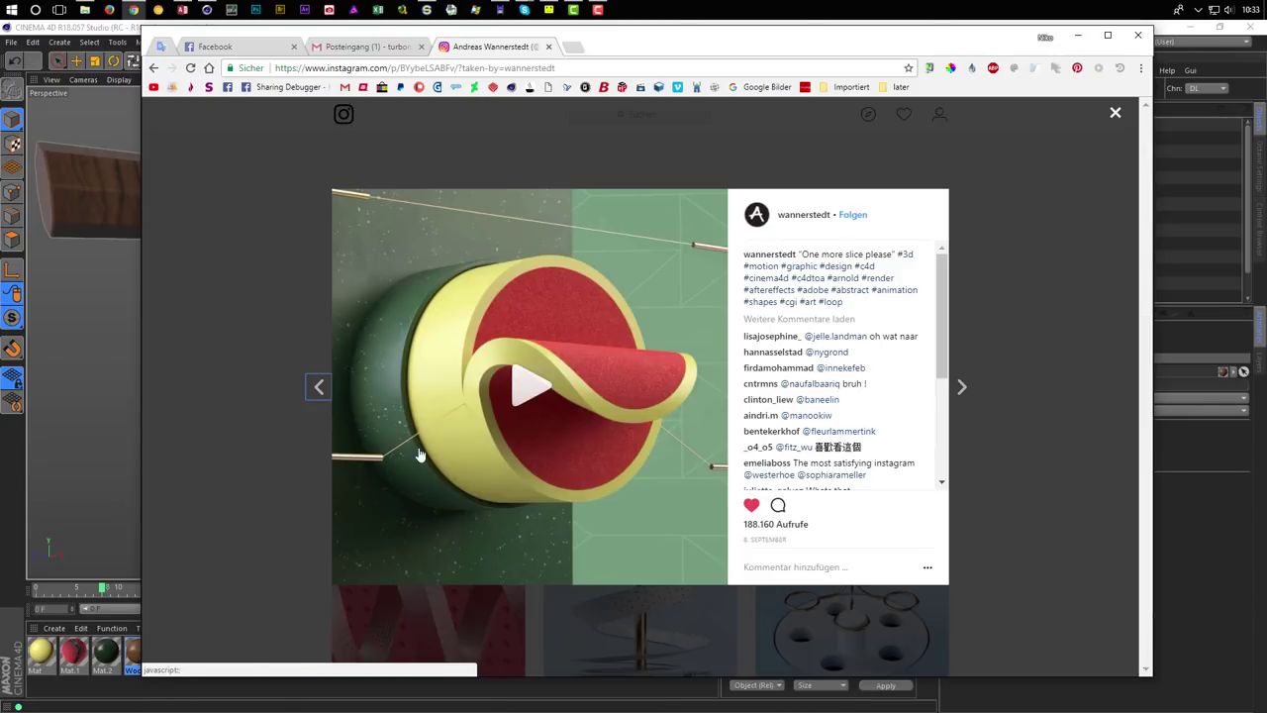
click(1022, 317)
click(1077, 35)
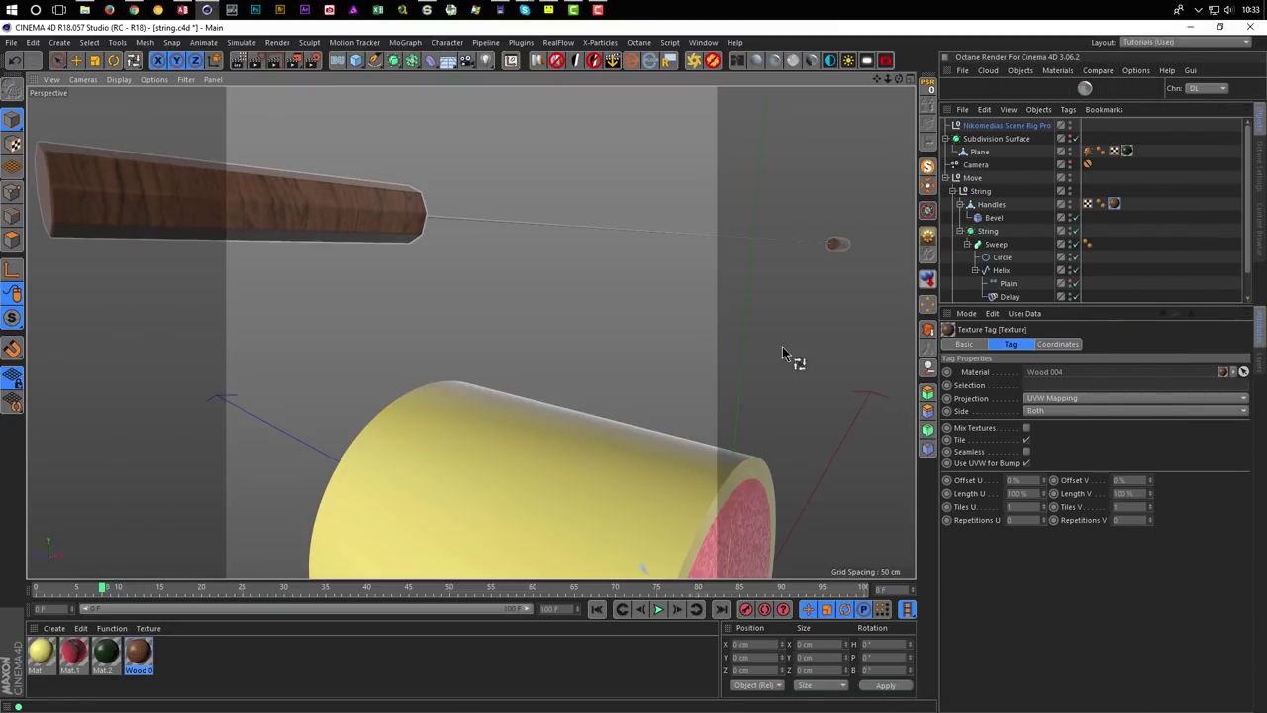
Create Mat.3 with hue about 59° and value 99%, and apply it to the Sweep string.
double_click(191, 662)
double_click(39, 653)
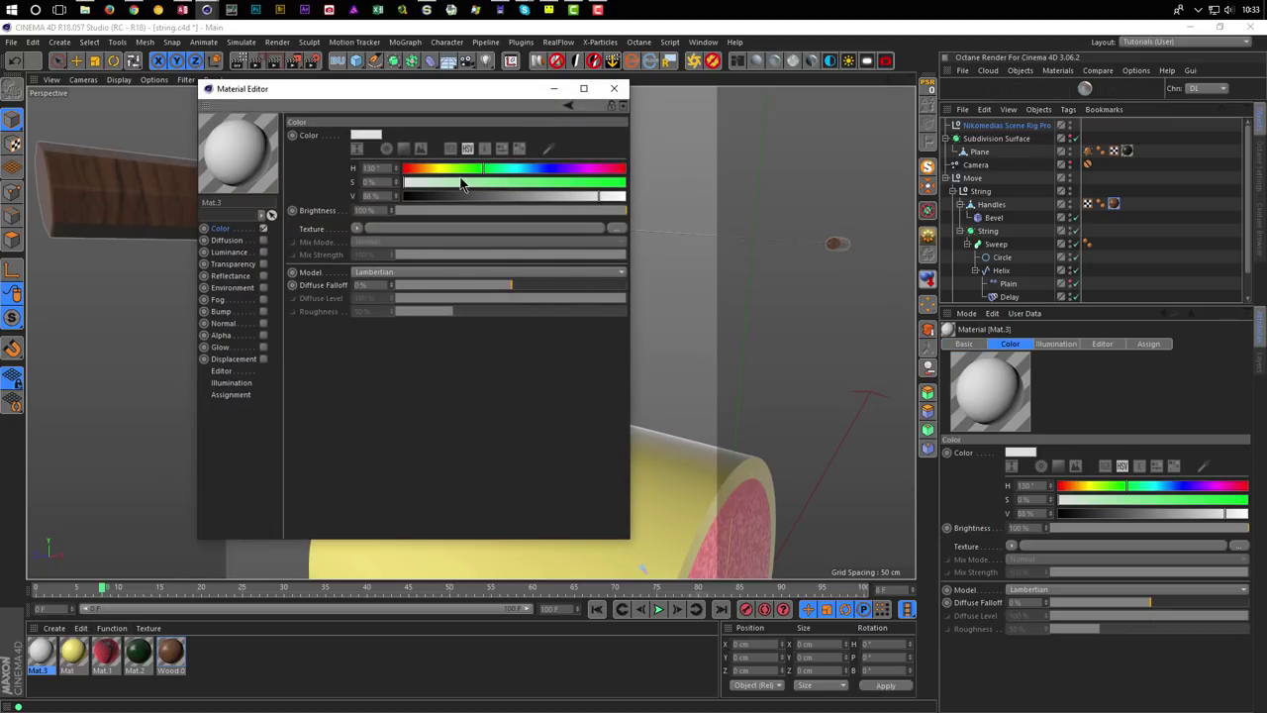
drag(442, 176, 432, 184)
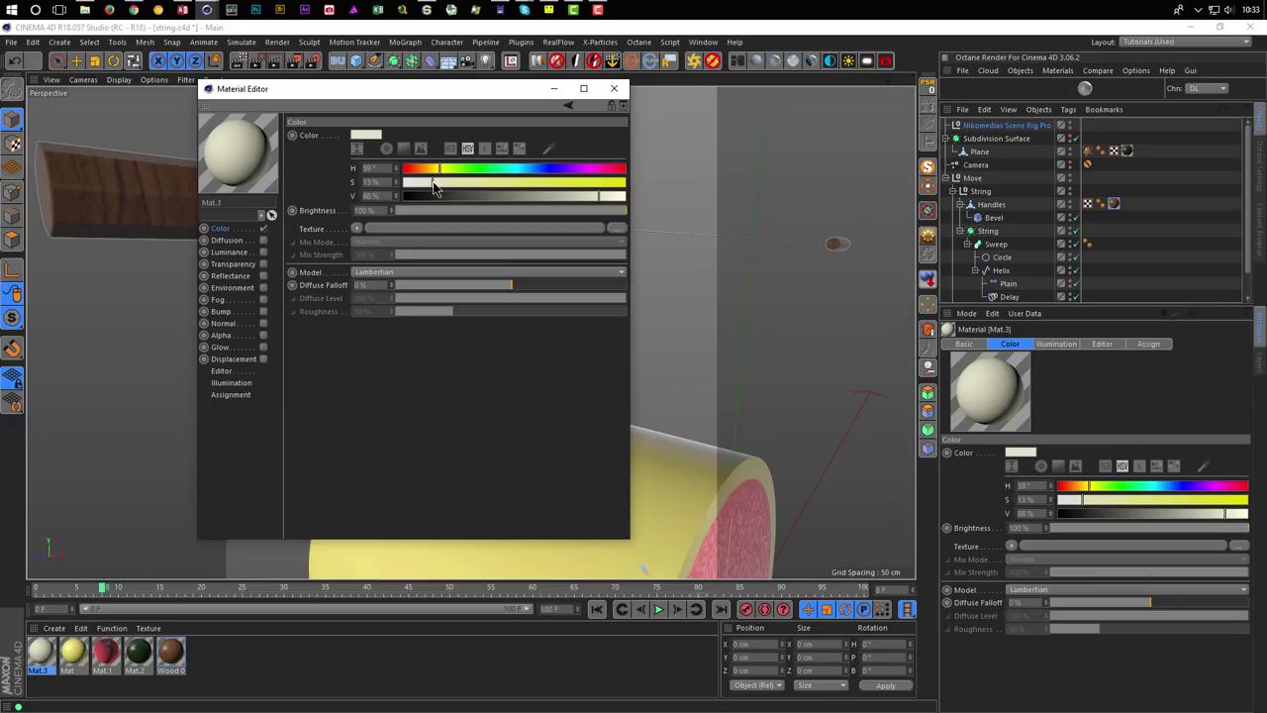
drag(612, 198, 621, 202)
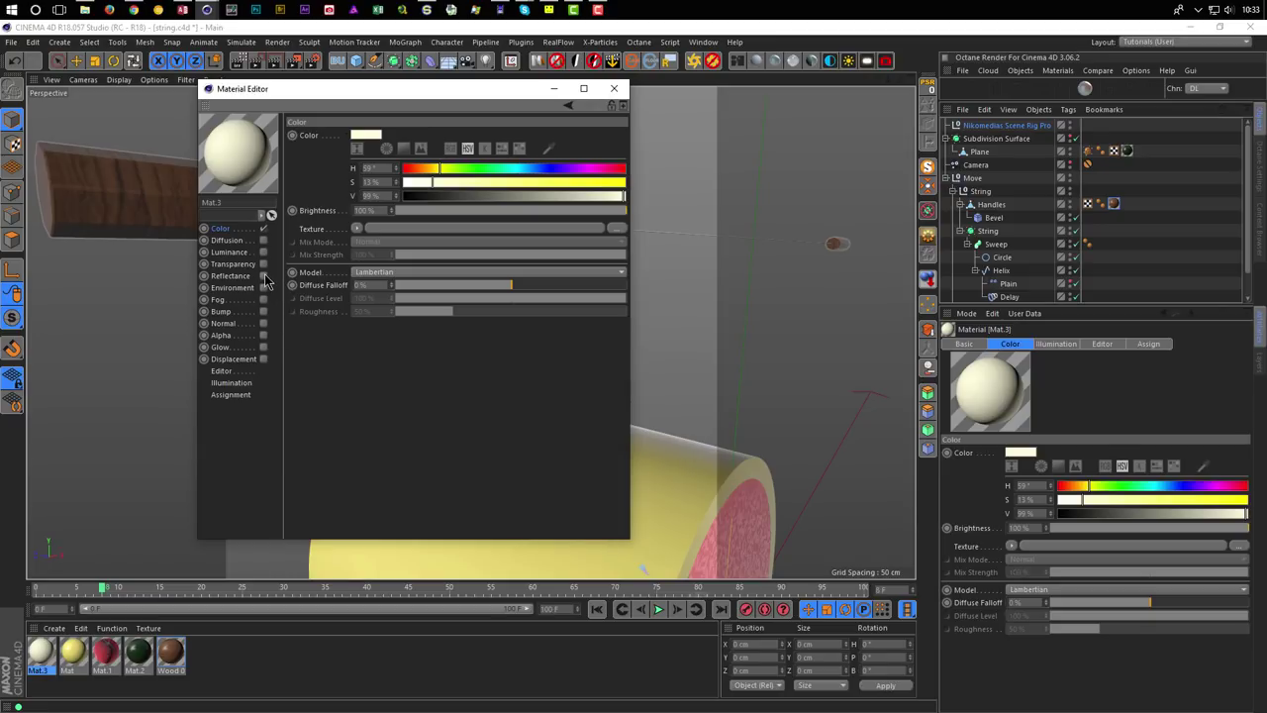
click(613, 92)
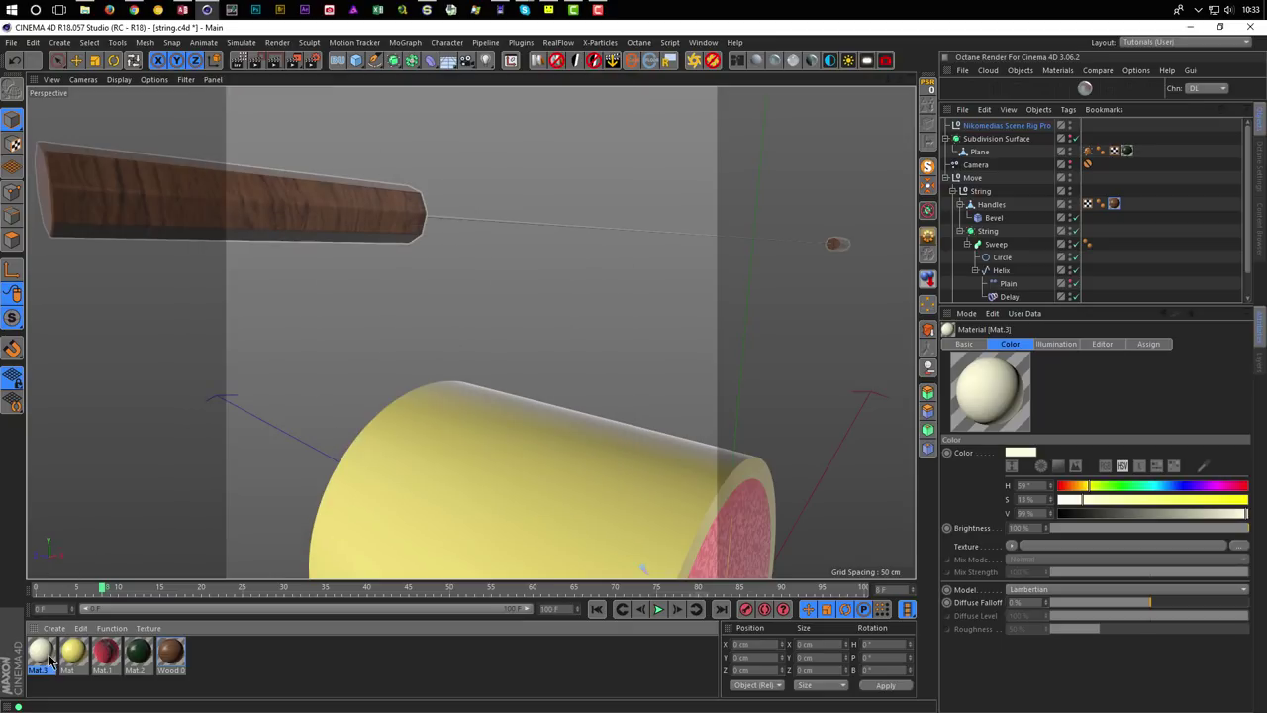
drag(43, 658, 997, 245)
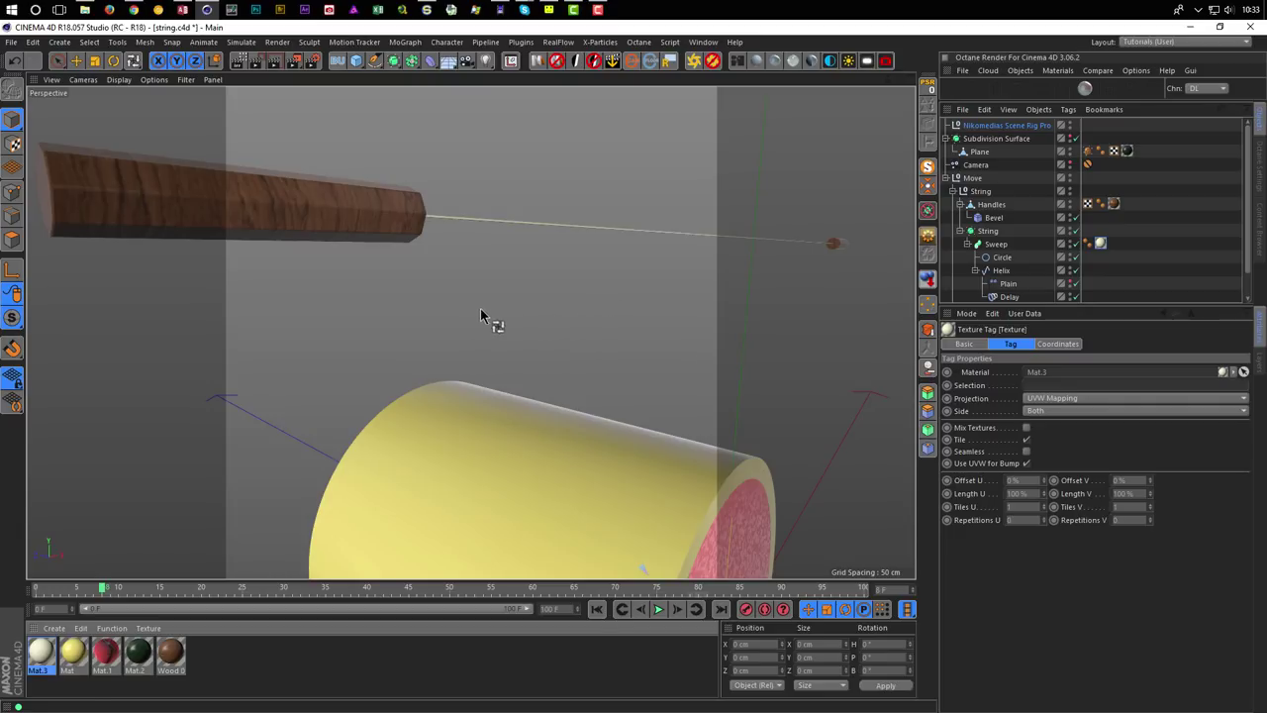
Look through the scene camera with the Cylinder enabled and a live render region at frame 55.
click(1062, 164)
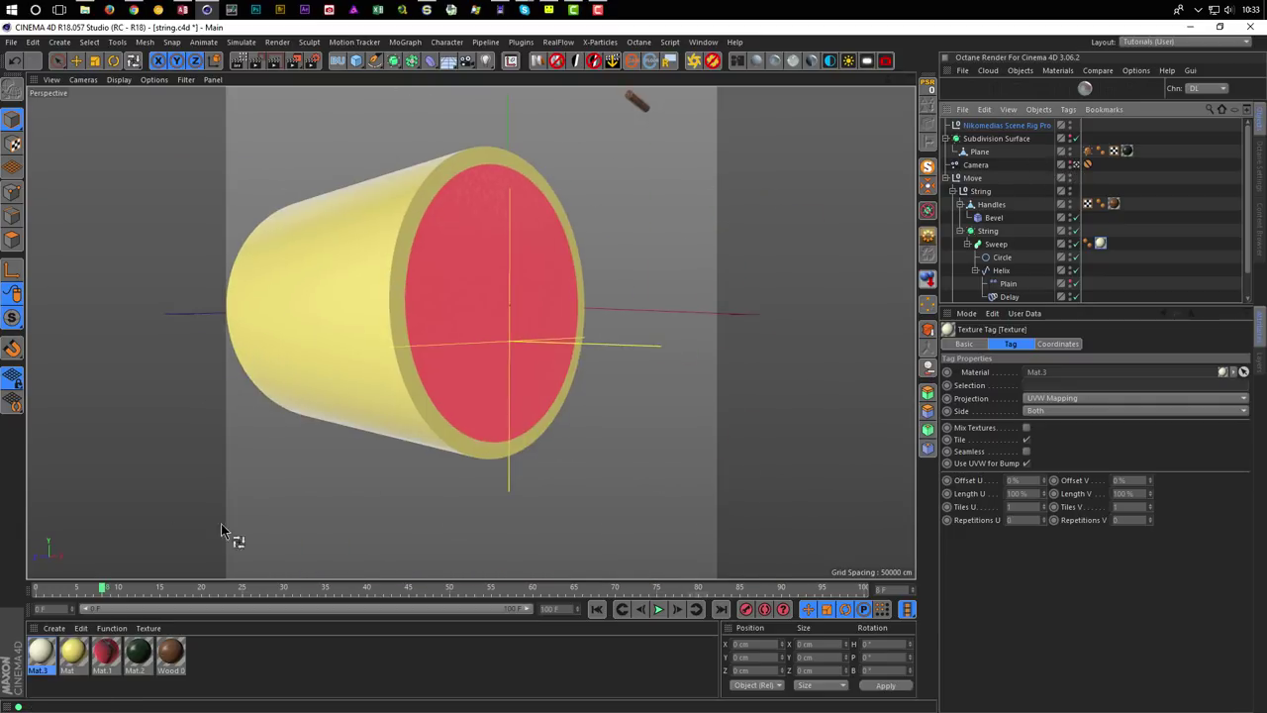
drag(103, 592, 452, 601)
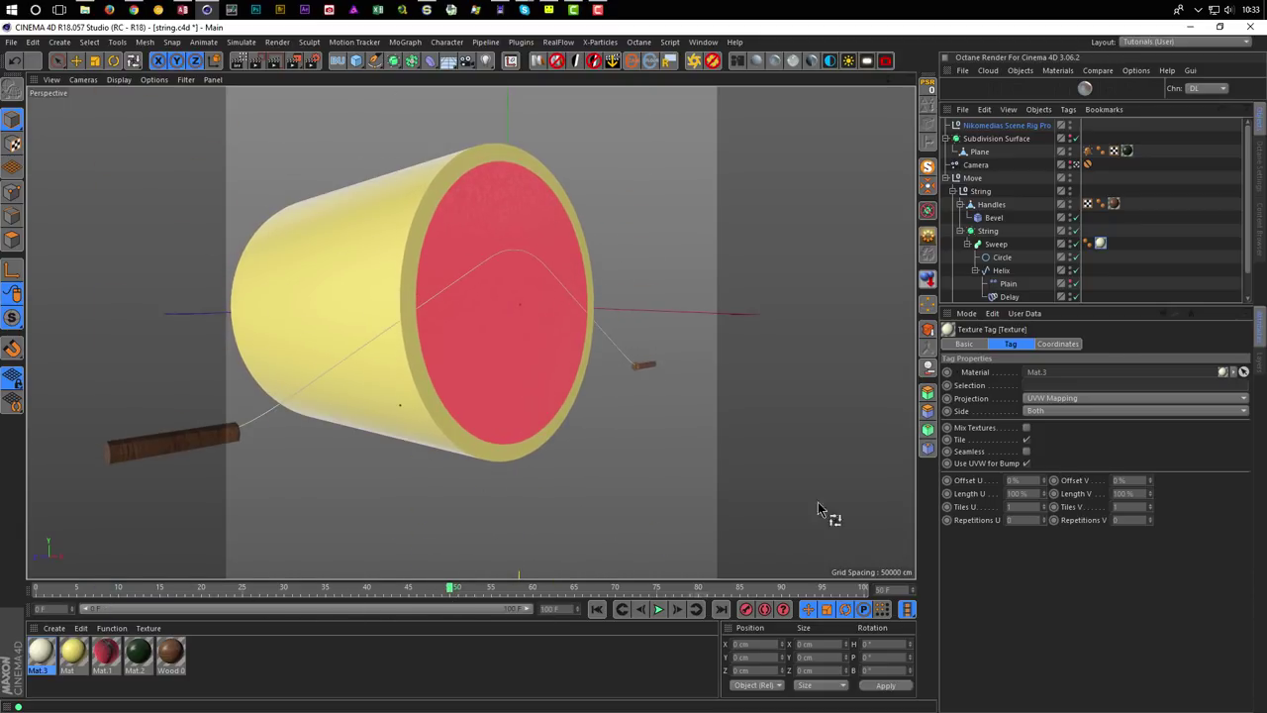
scroll(1250, 201, down, 2)
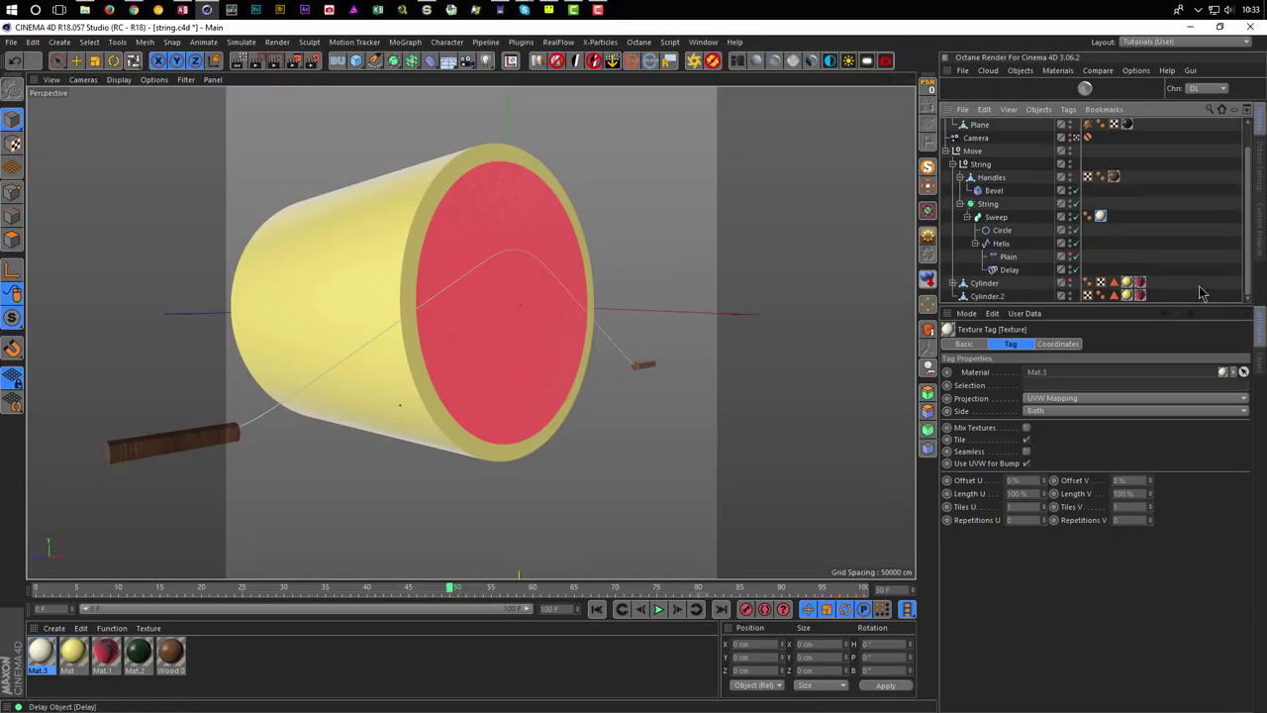
click(1075, 284)
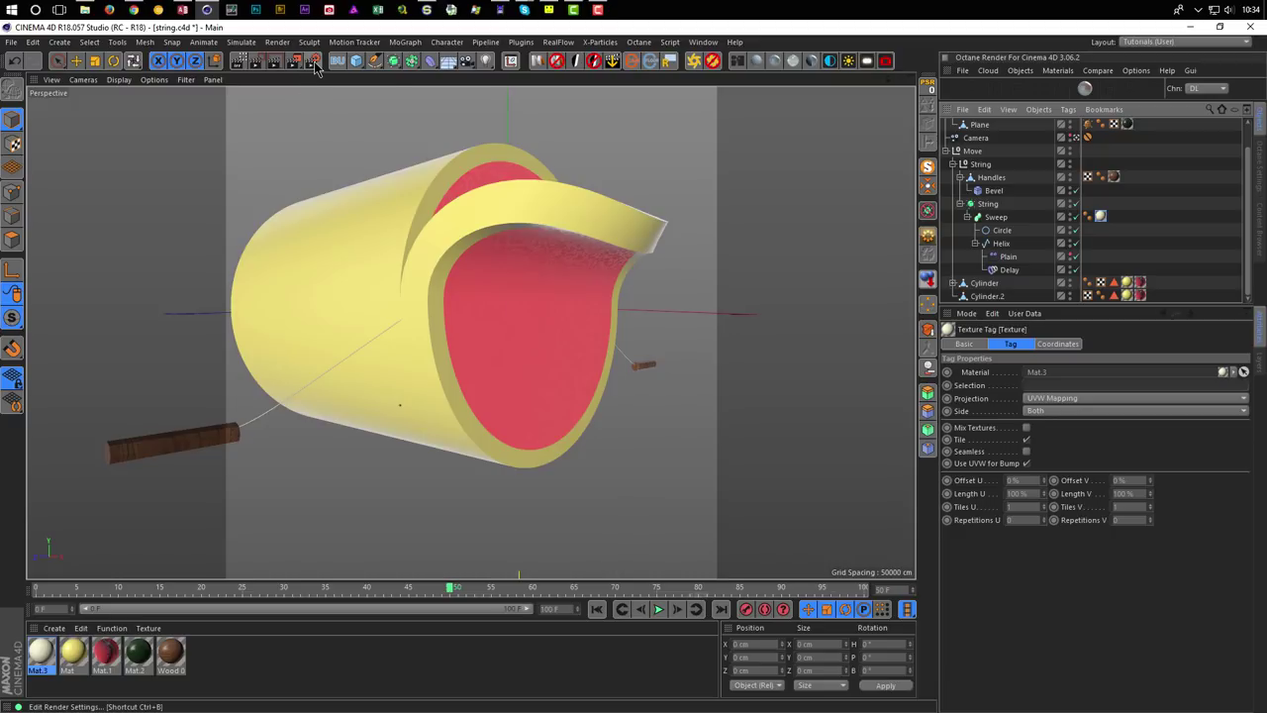
click(240, 61)
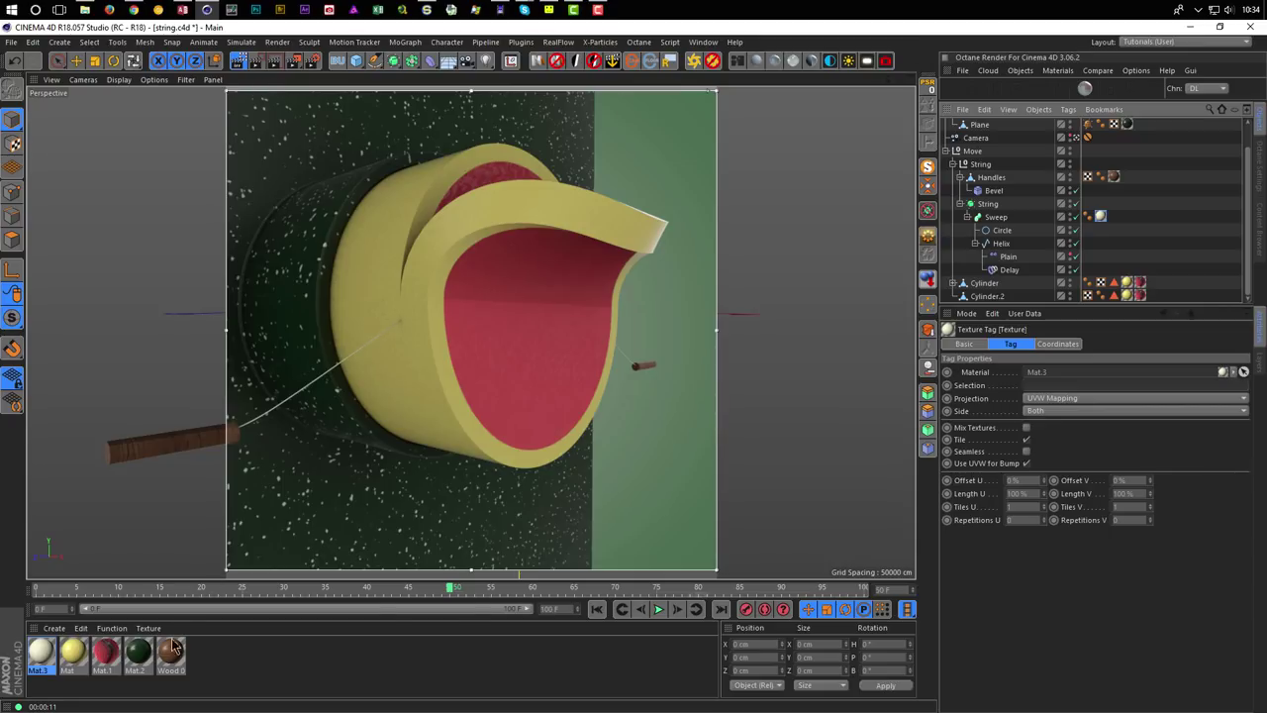
drag(455, 590, 492, 590)
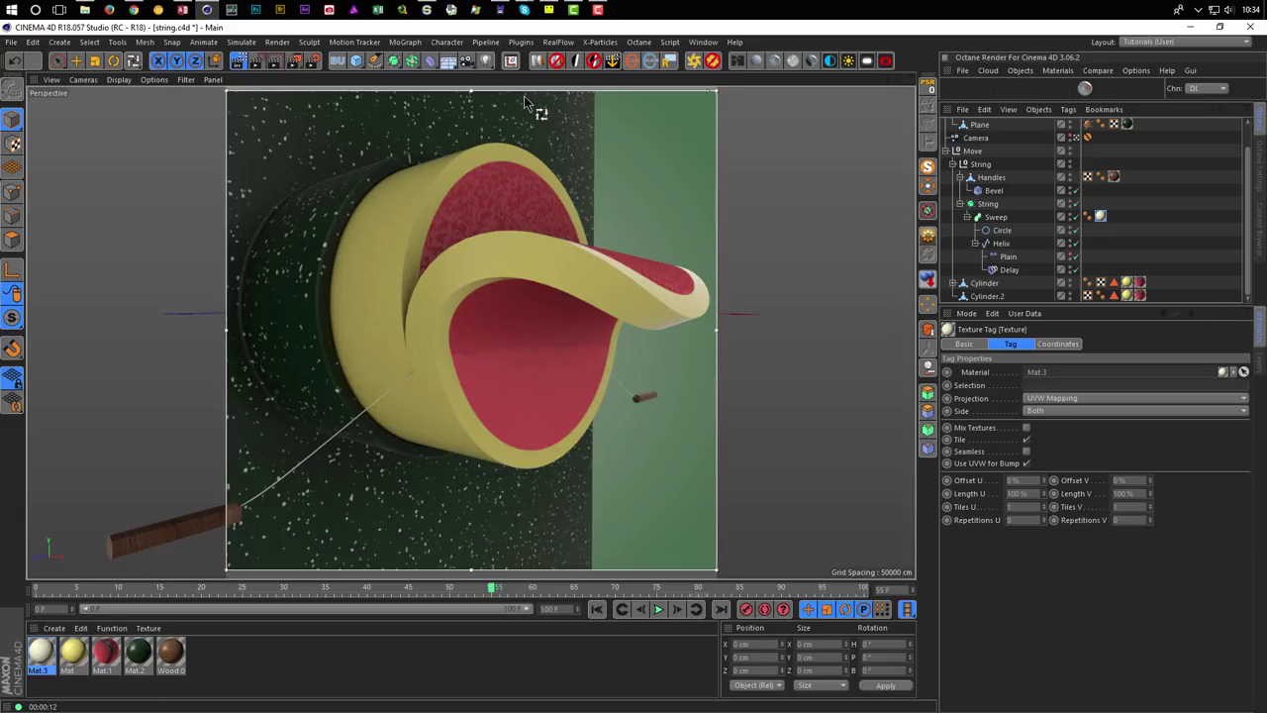
Open the Render Settings on the High GI setting.
click(313, 62)
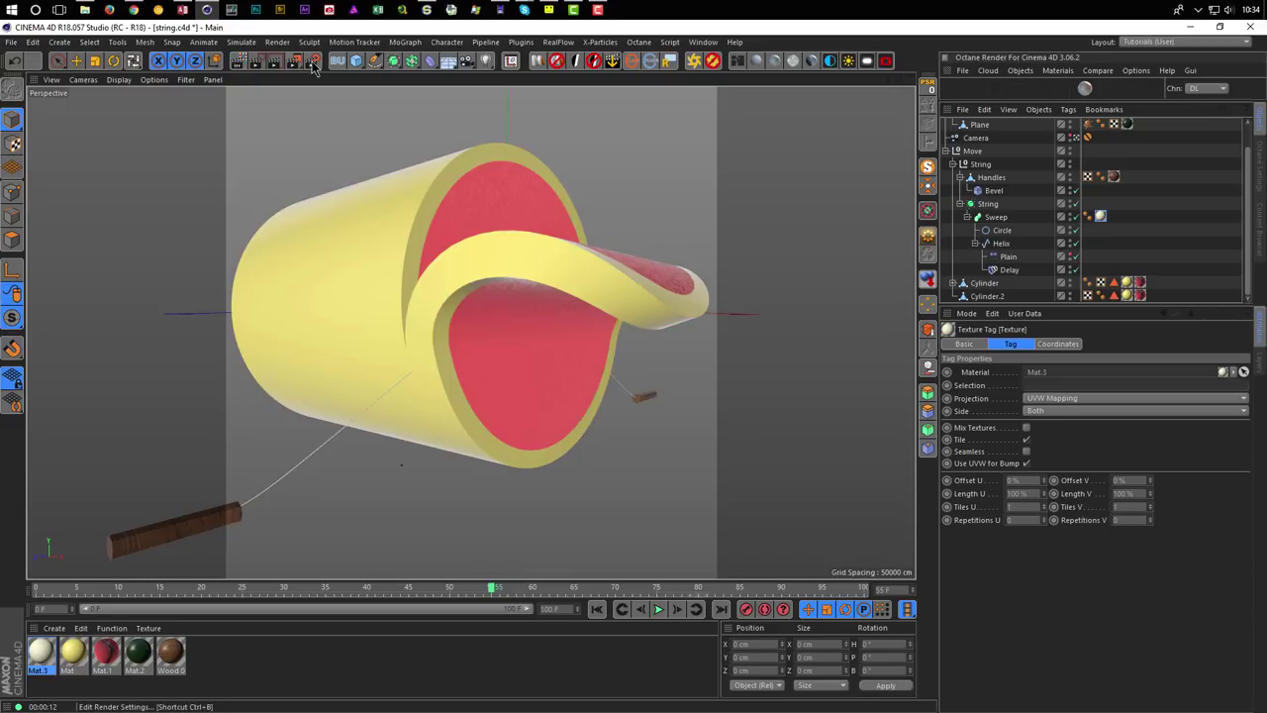
drag(863, 325, 678, 199)
click(531, 466)
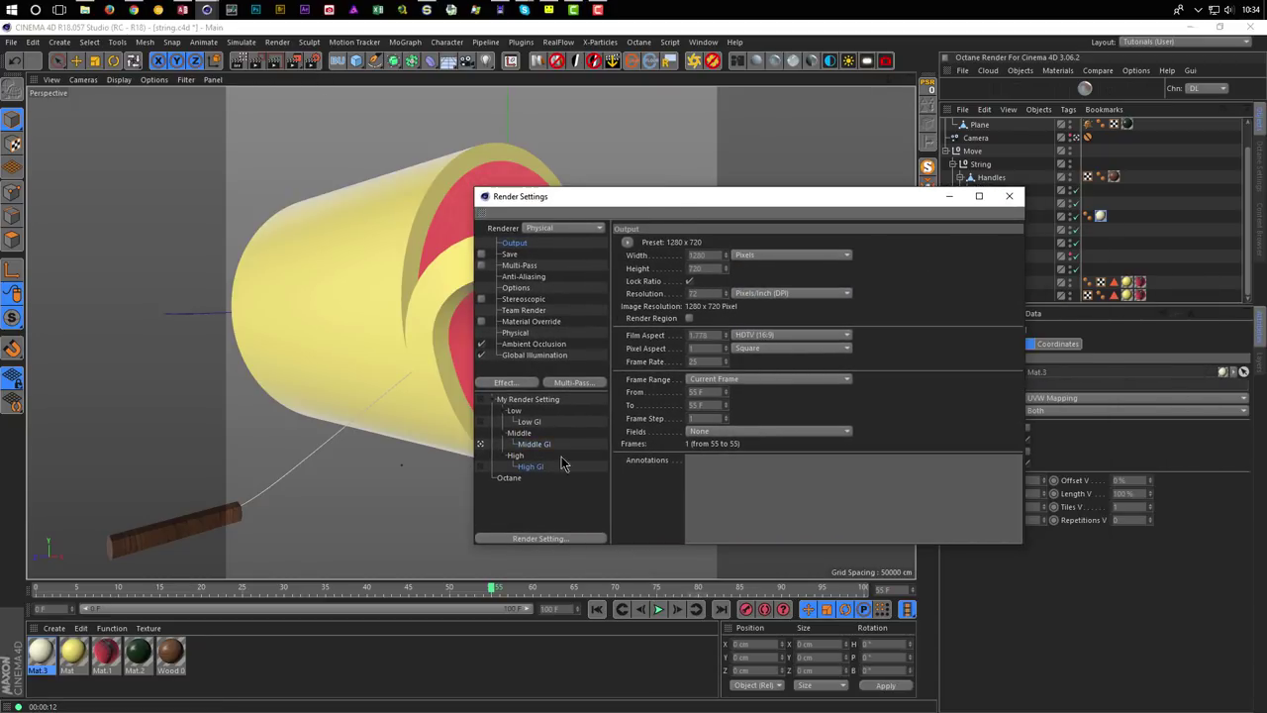
Set High GI to 720 width with the ratio unlocked, make it active, and render.
click(689, 281)
click(701, 255)
text(720)
key(Return)
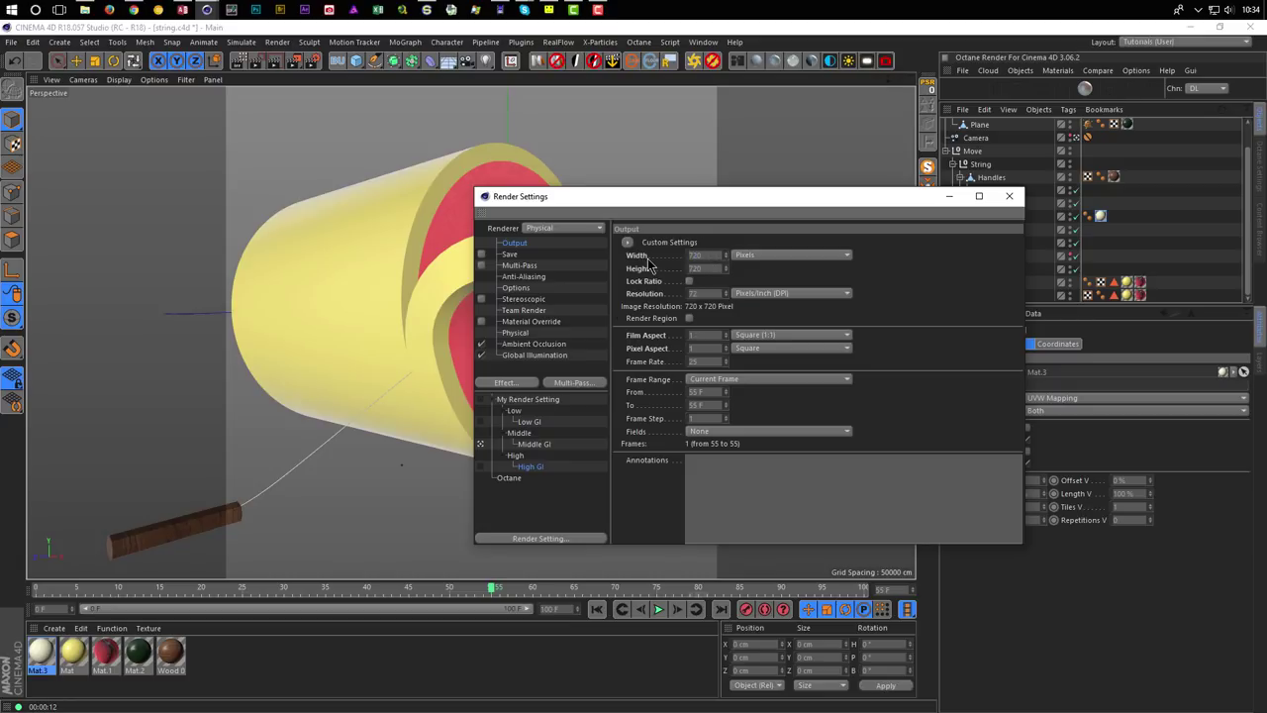
click(481, 466)
key(shift+r)
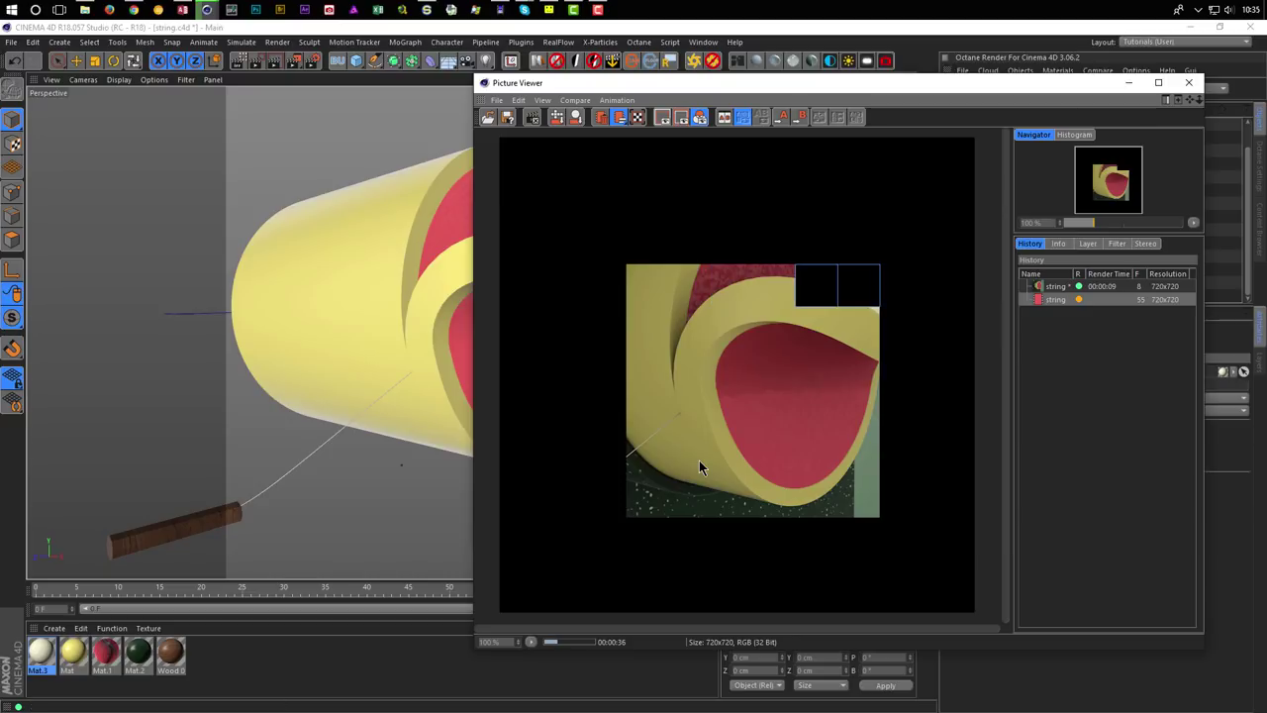
Lower the Physical Blurriness Subdivision (Max) to 2 and Shading Error Threshold to 10%.
click(315, 62)
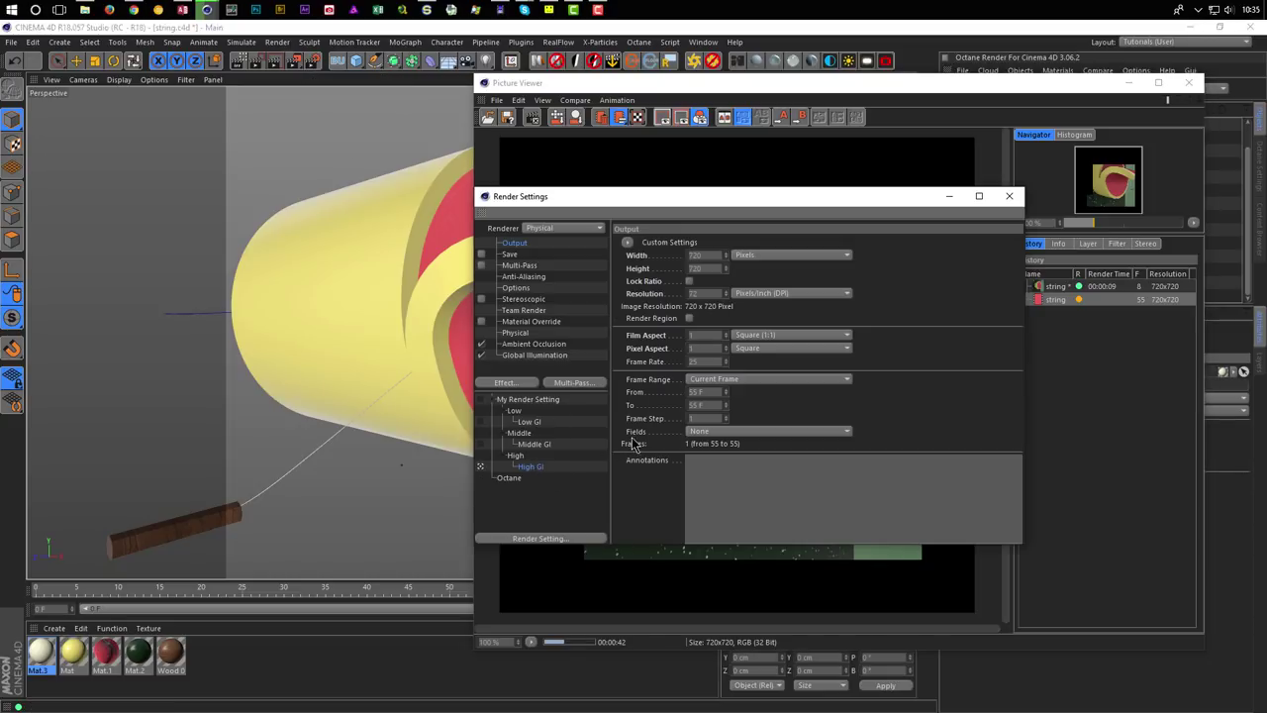
click(514, 334)
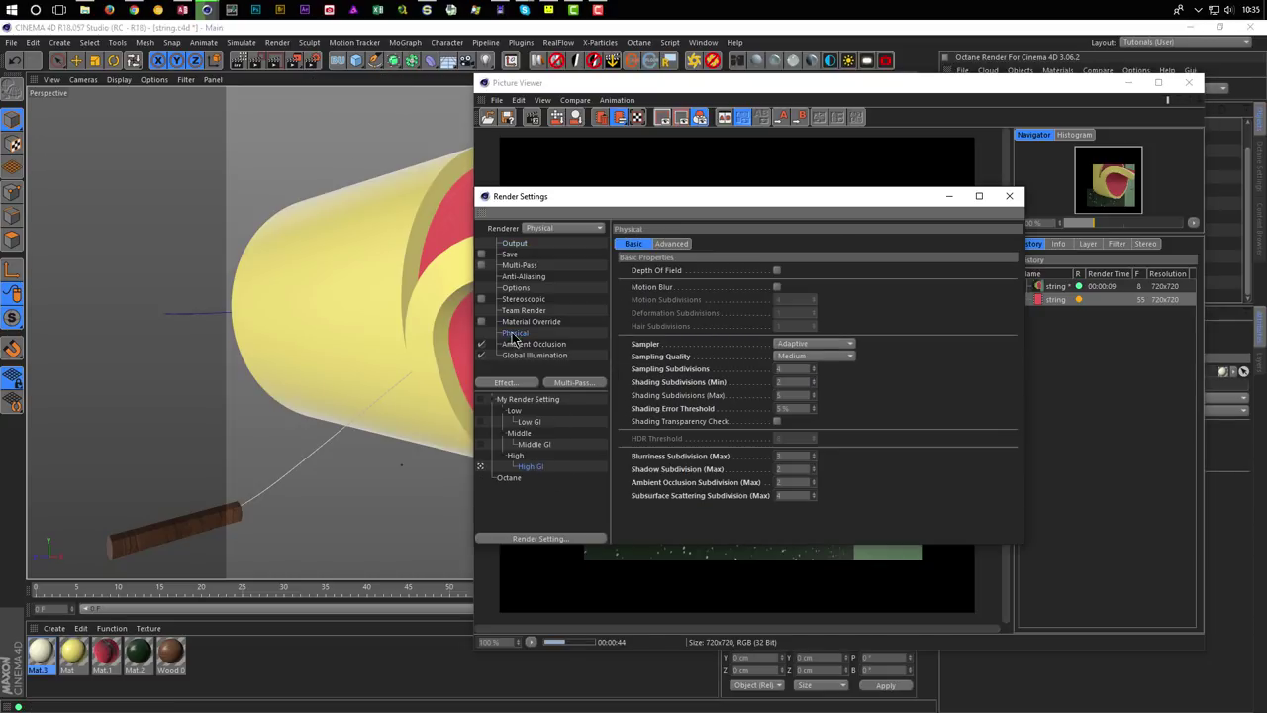
double_click(802, 457)
text(2)
double_click(787, 408)
text(10)
key(Return)
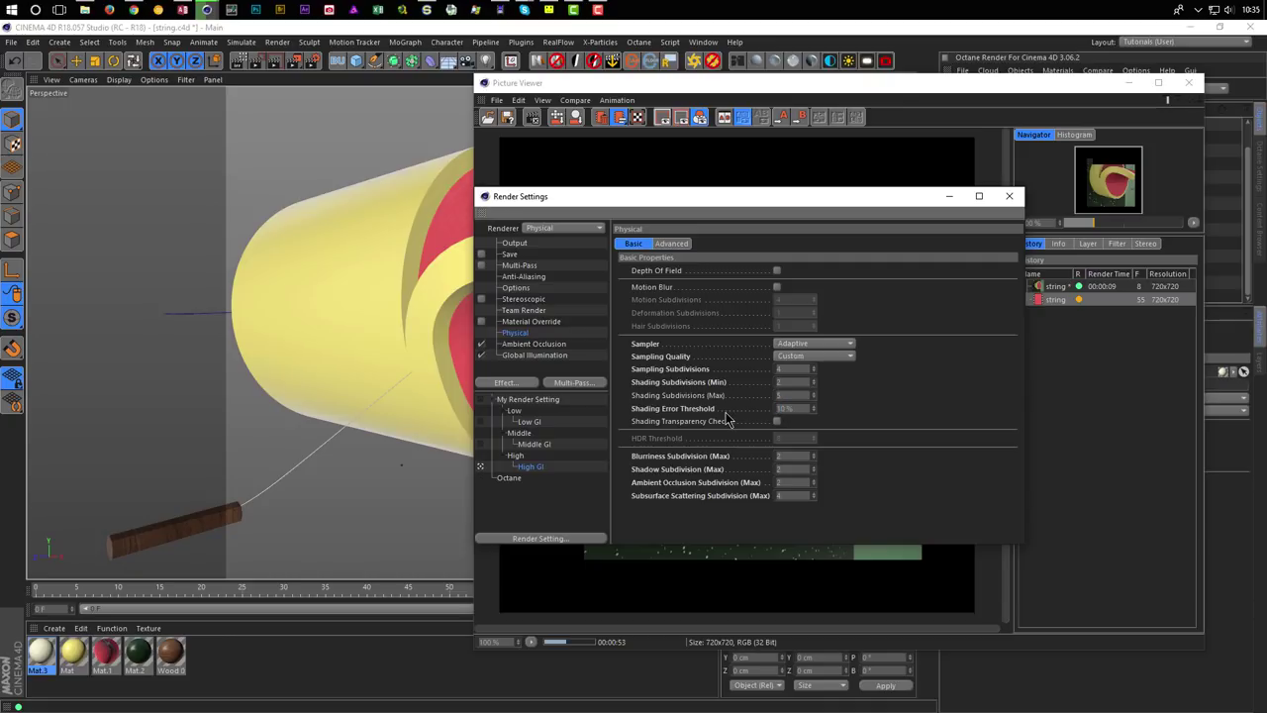
click(1016, 201)
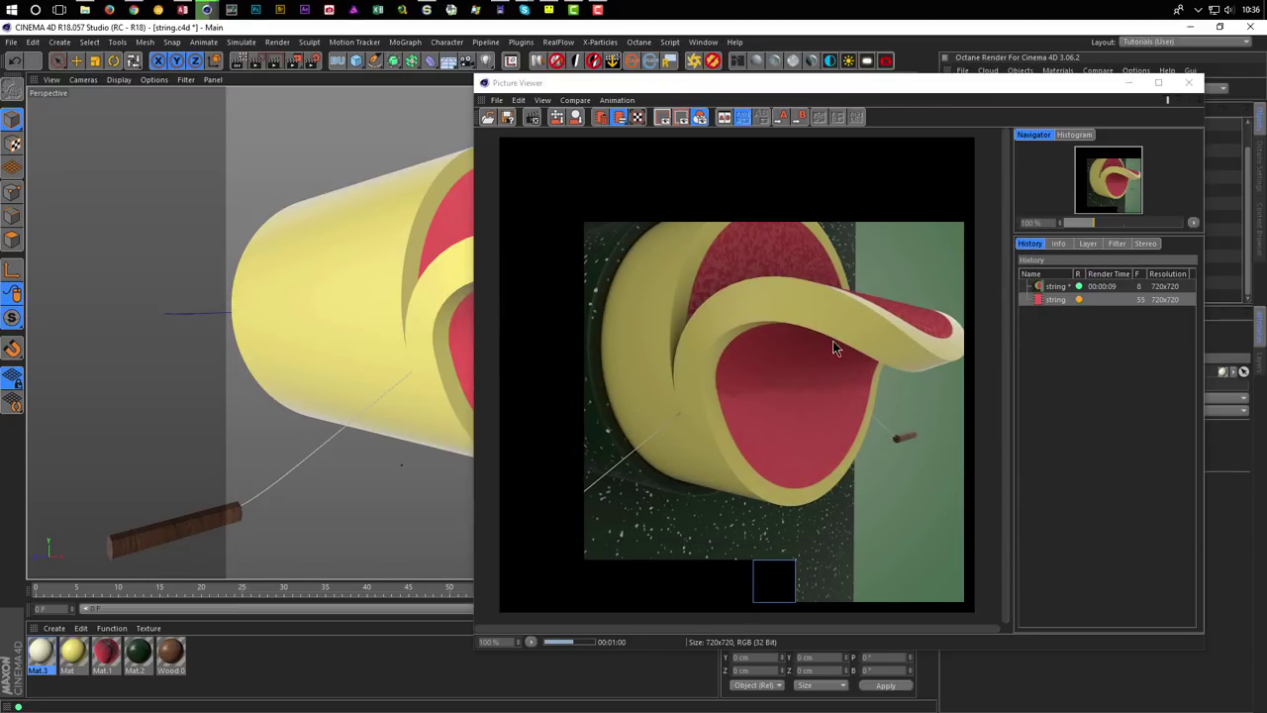
Stop the unfinished render and start a fresh one with Shift+R.
click(535, 123)
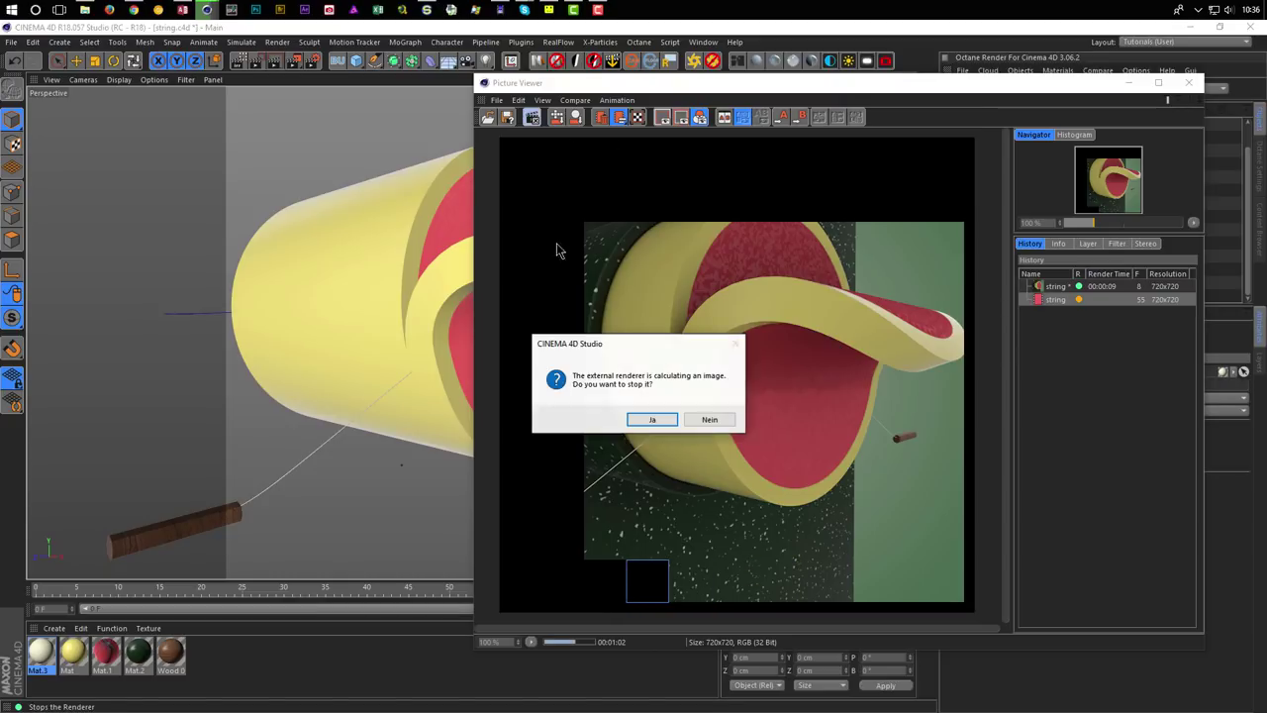
click(652, 420)
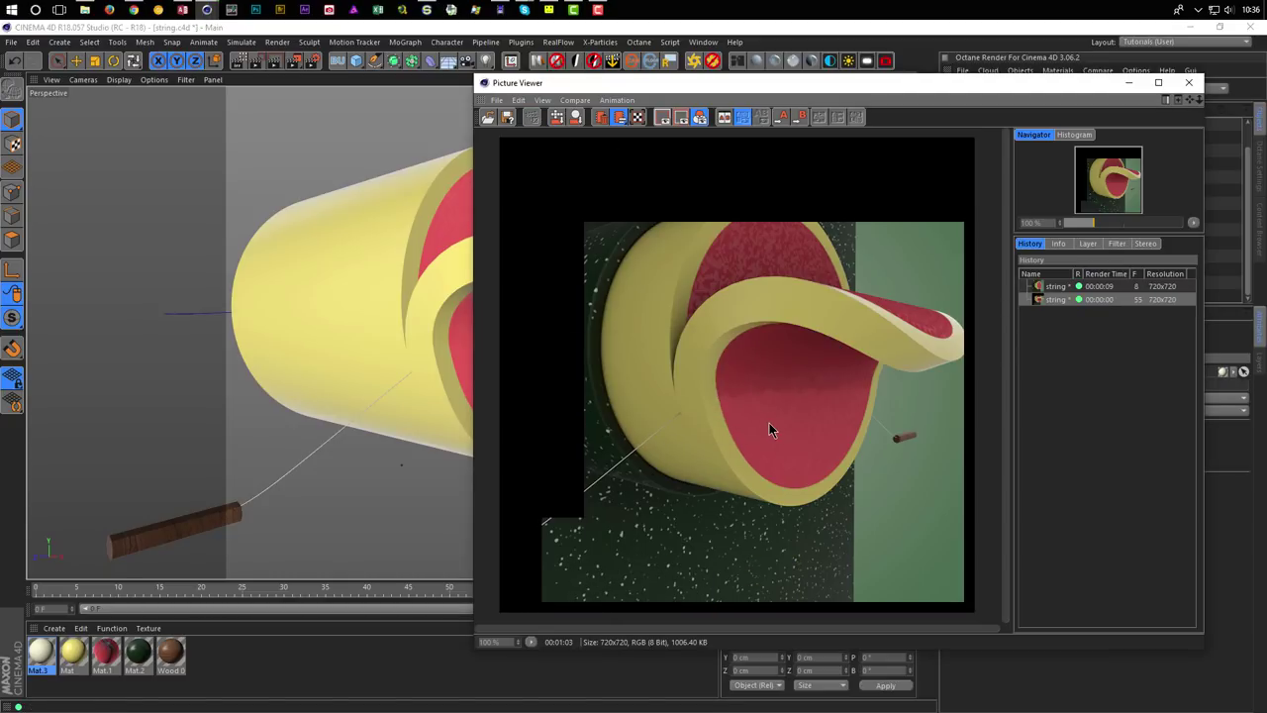
key(shift+r)
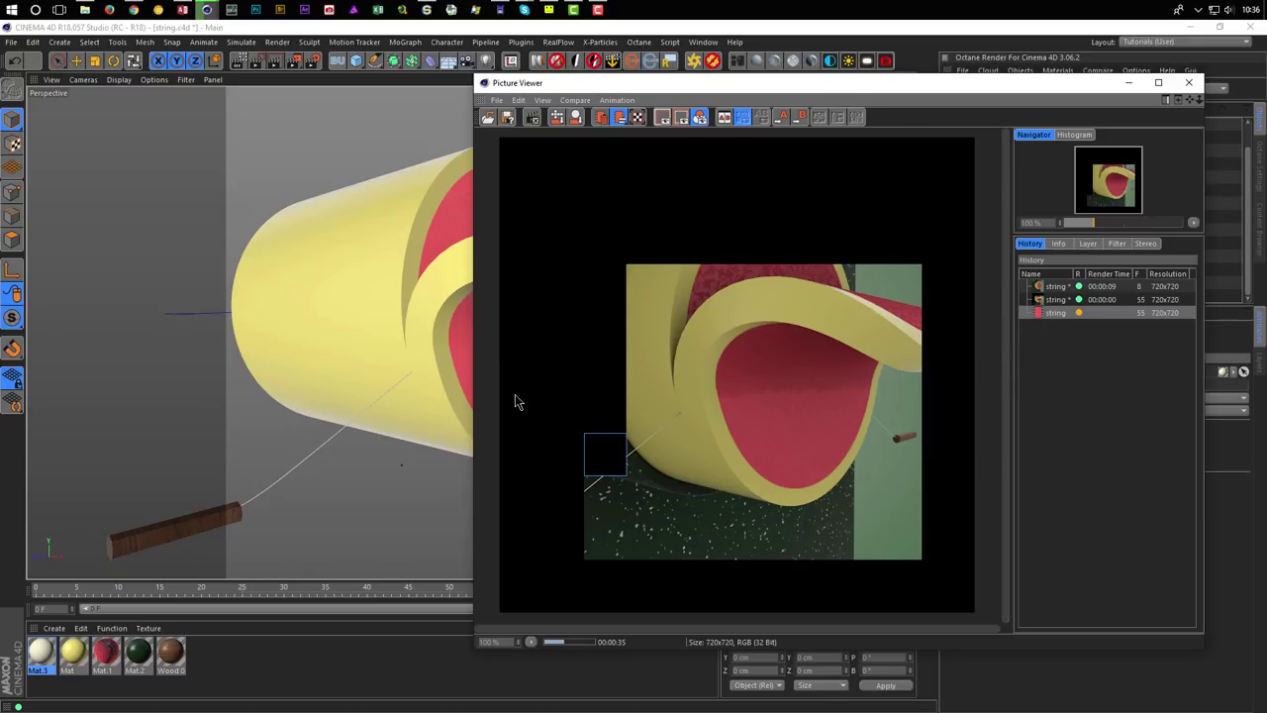
Compare the earlier and current renders in the Picture Viewer history.
click(1056, 300)
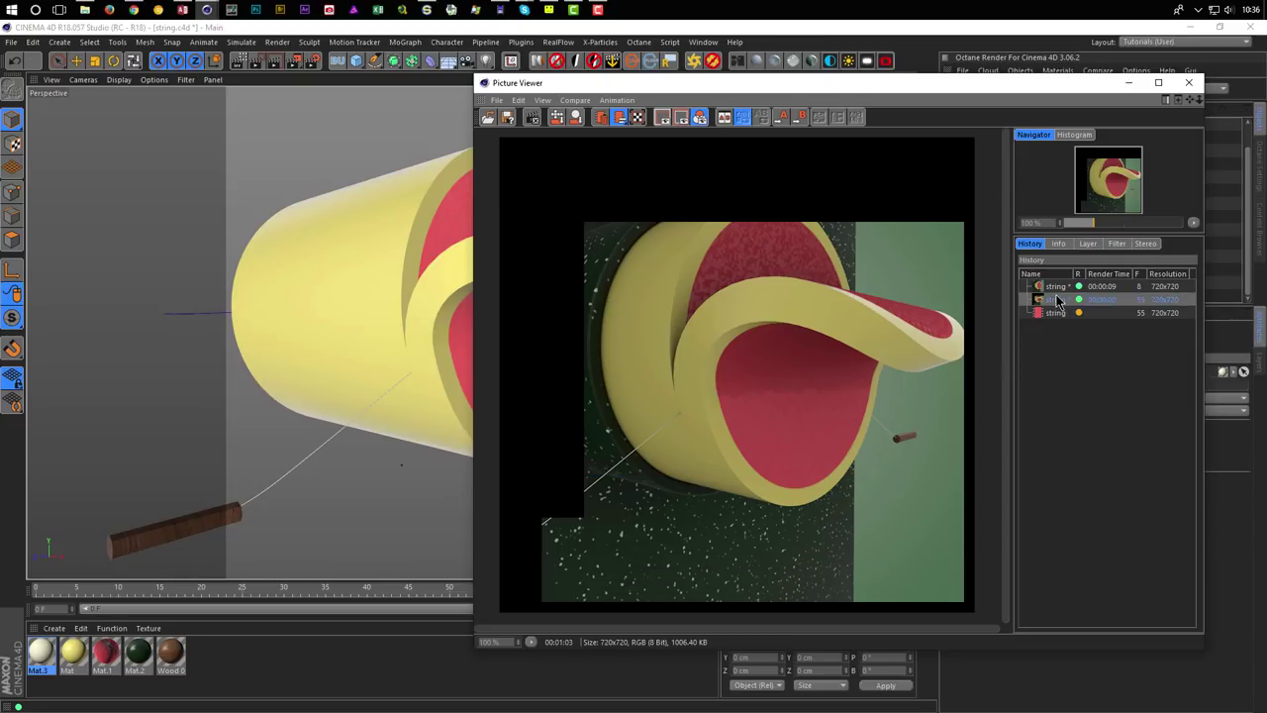
click(1055, 313)
click(1055, 301)
click(1054, 314)
click(1055, 300)
click(1067, 313)
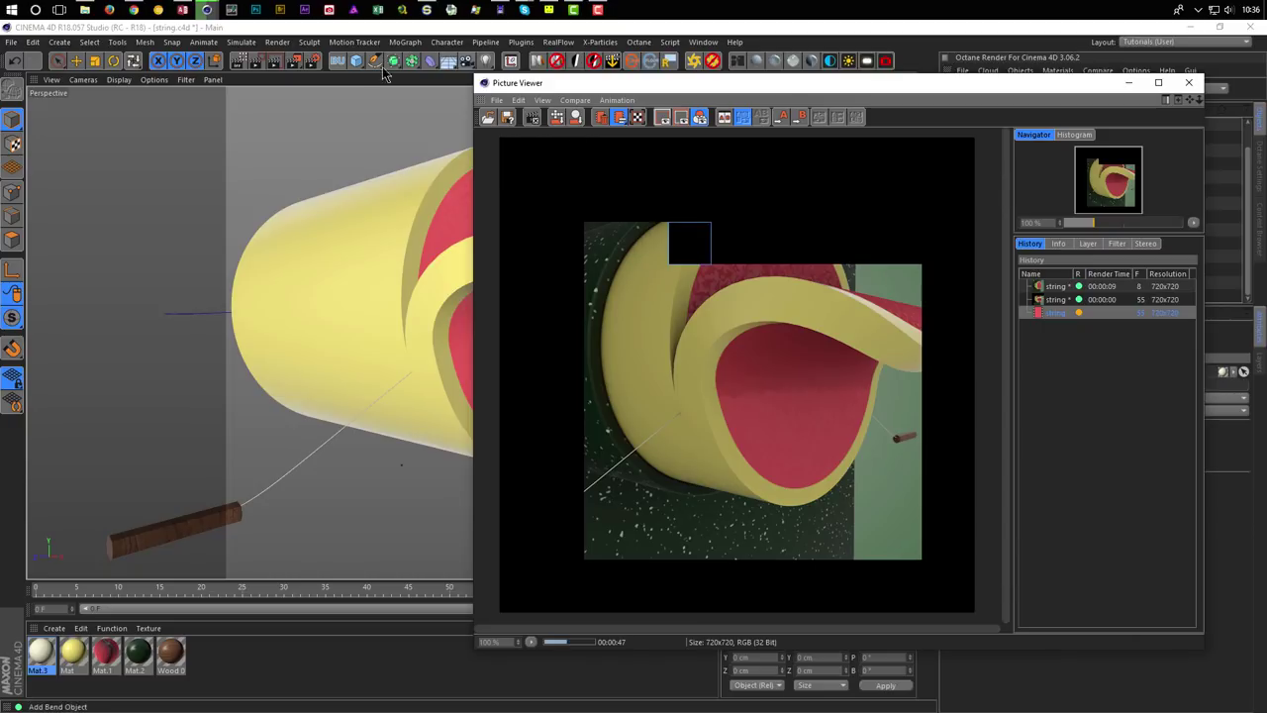
Set Sampling Subdivisions 3, Shading Subdivisions (Max) 4 and Shading Error Threshold 15%.
click(316, 64)
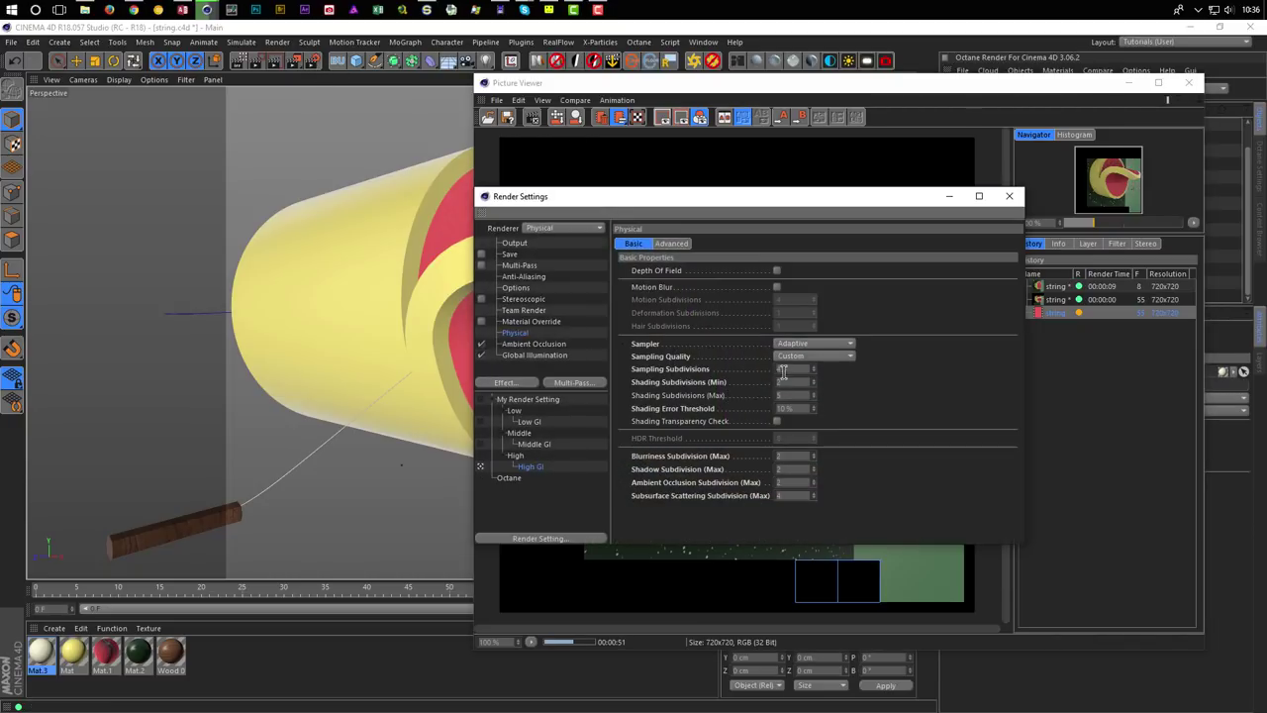
click(790, 368)
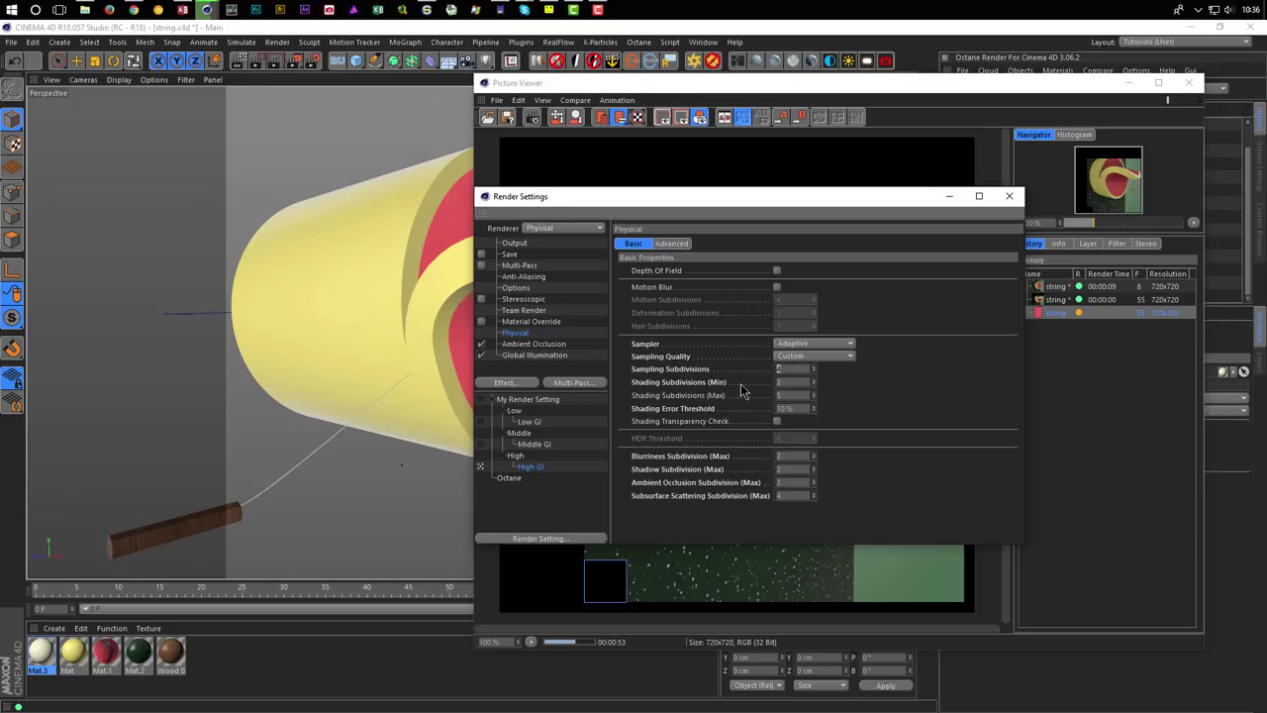
text(3)
key(Return)
click(791, 395)
text(4)
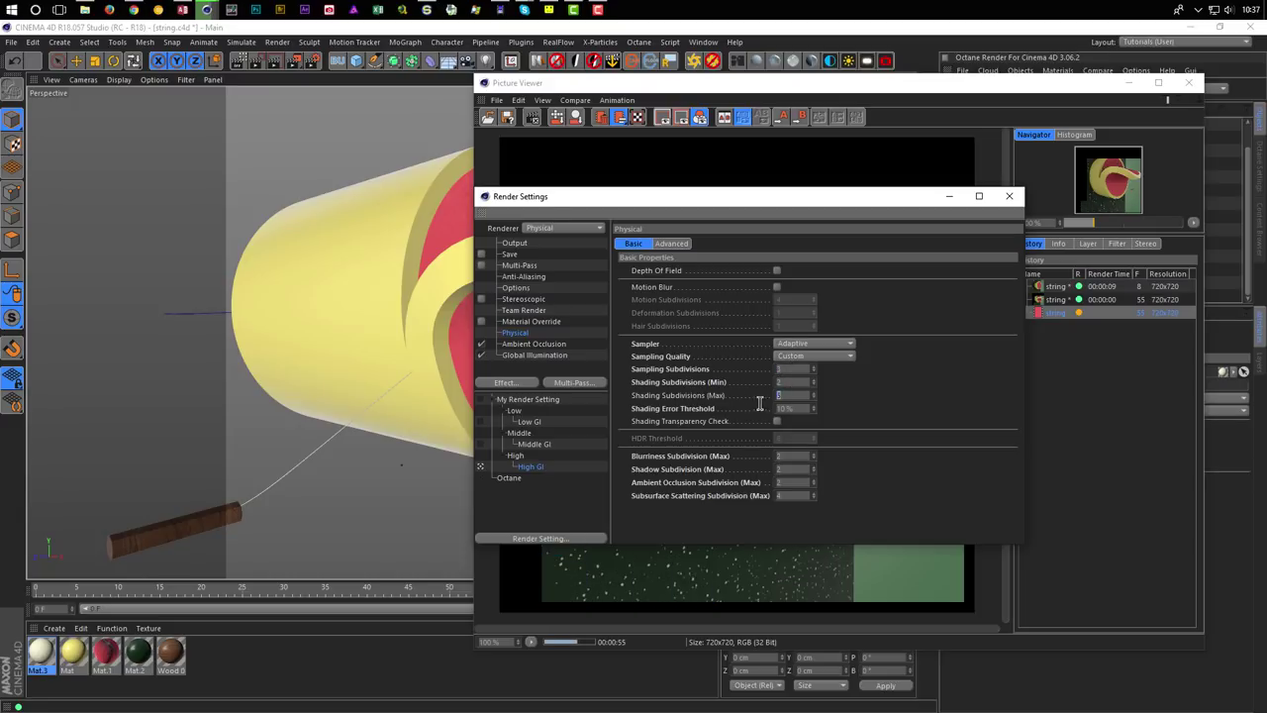
key(Return)
click(804, 407)
text(15)
drag(785, 205, 362, 165)
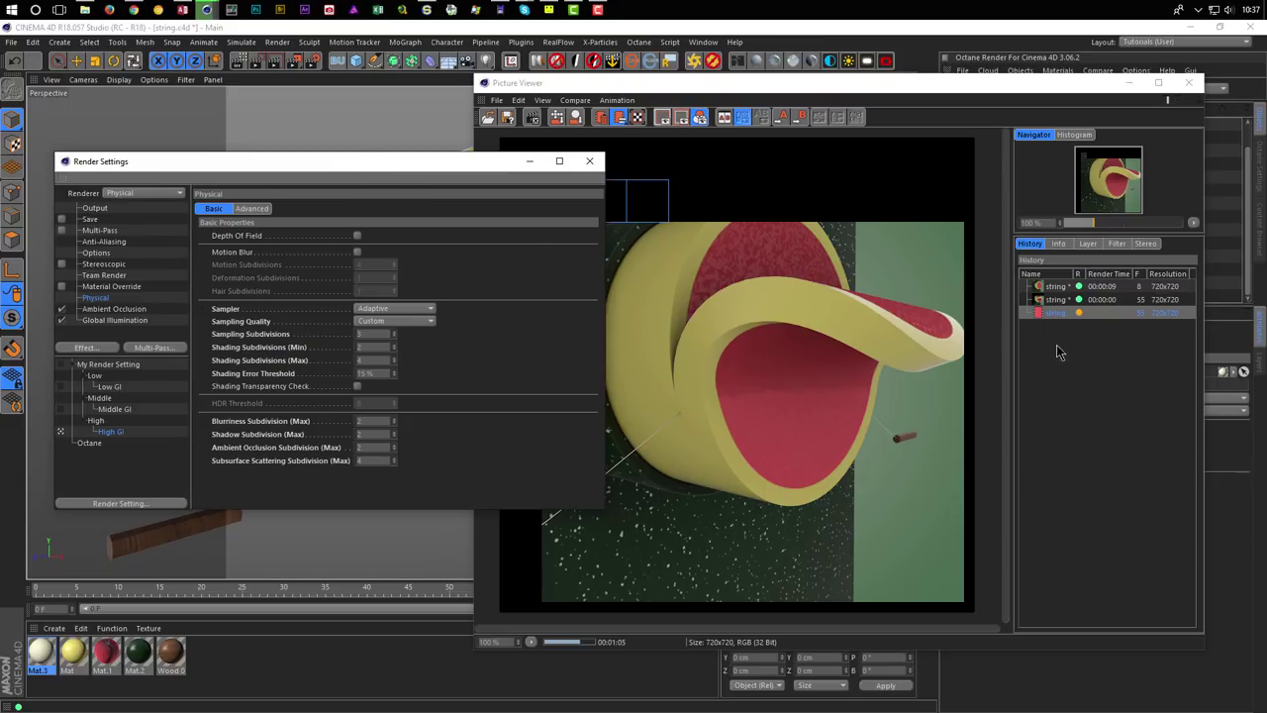
Stop the running render and close the Picture Viewer.
click(1054, 315)
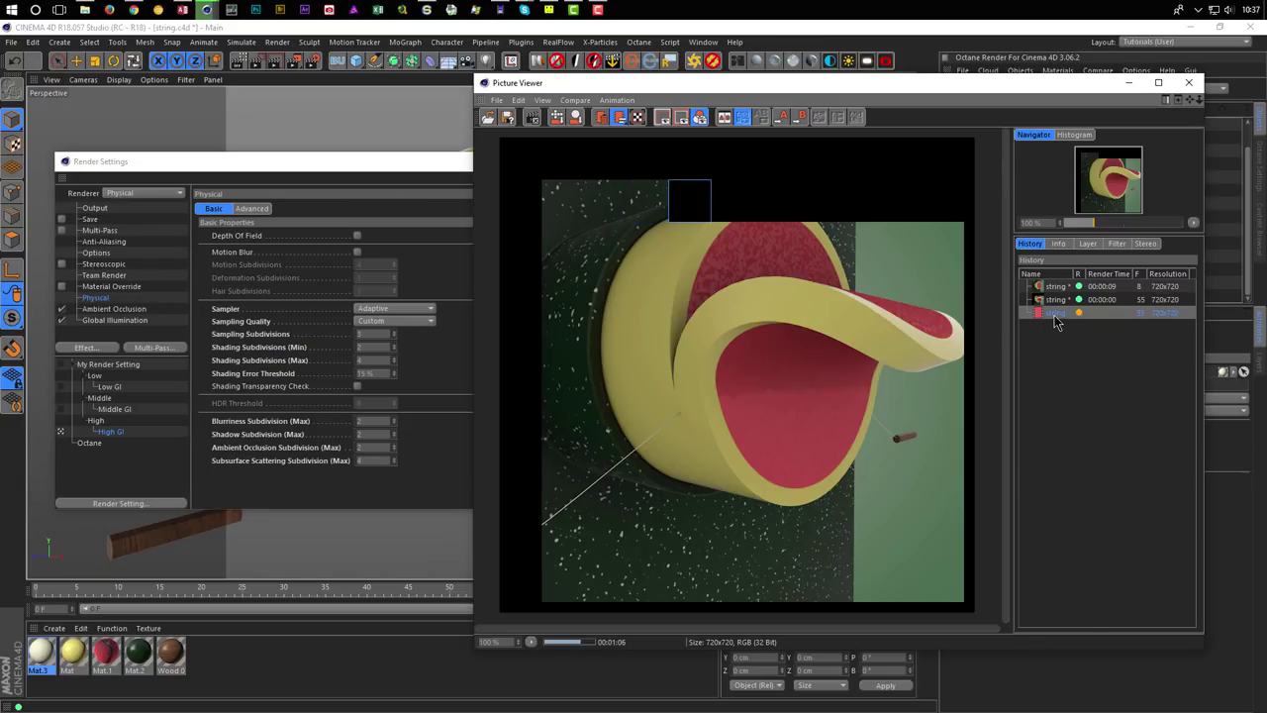
click(532, 117)
click(658, 420)
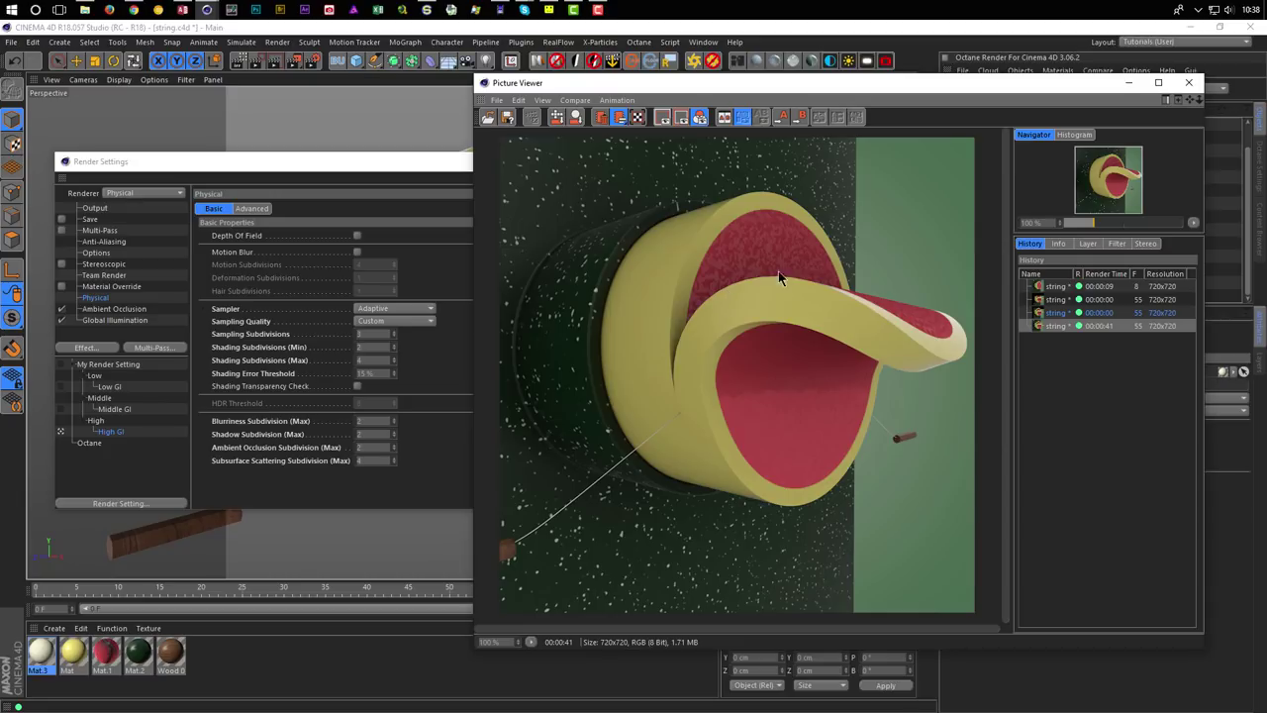
click(1188, 82)
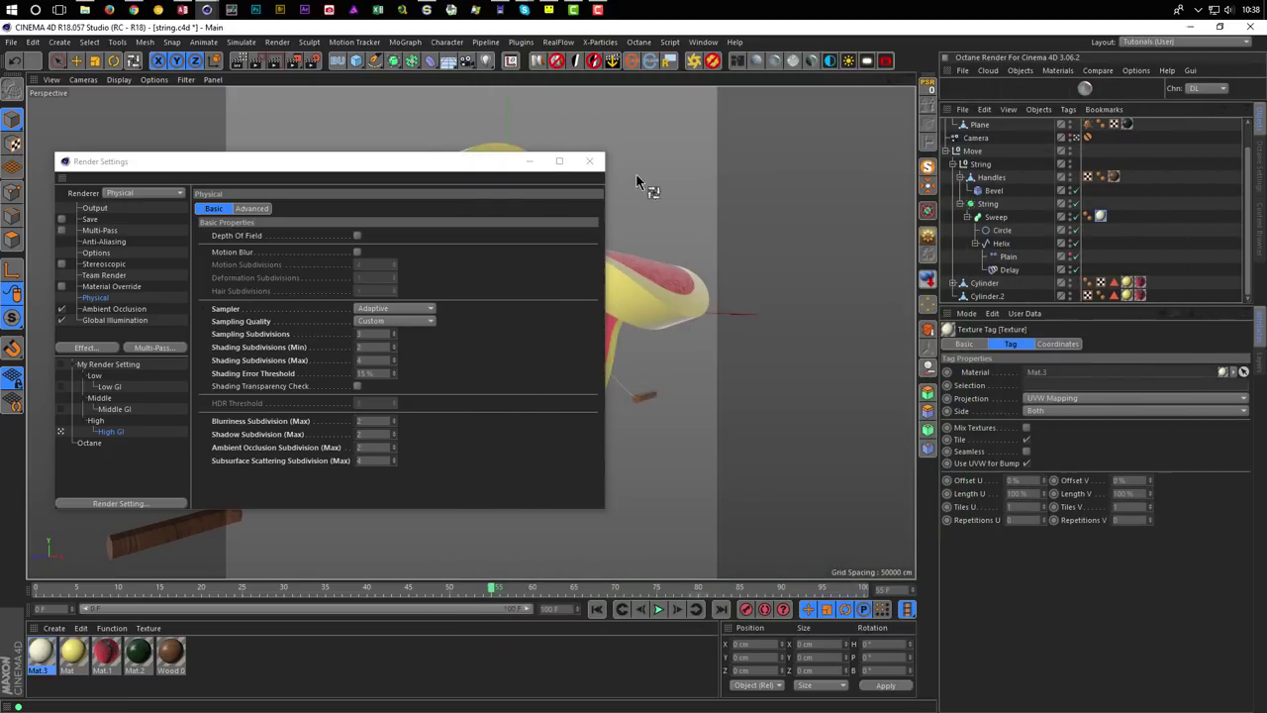
Close Render Settings and rewind the animation to frame 0, framing the yellow spool with its red cap.
click(590, 161)
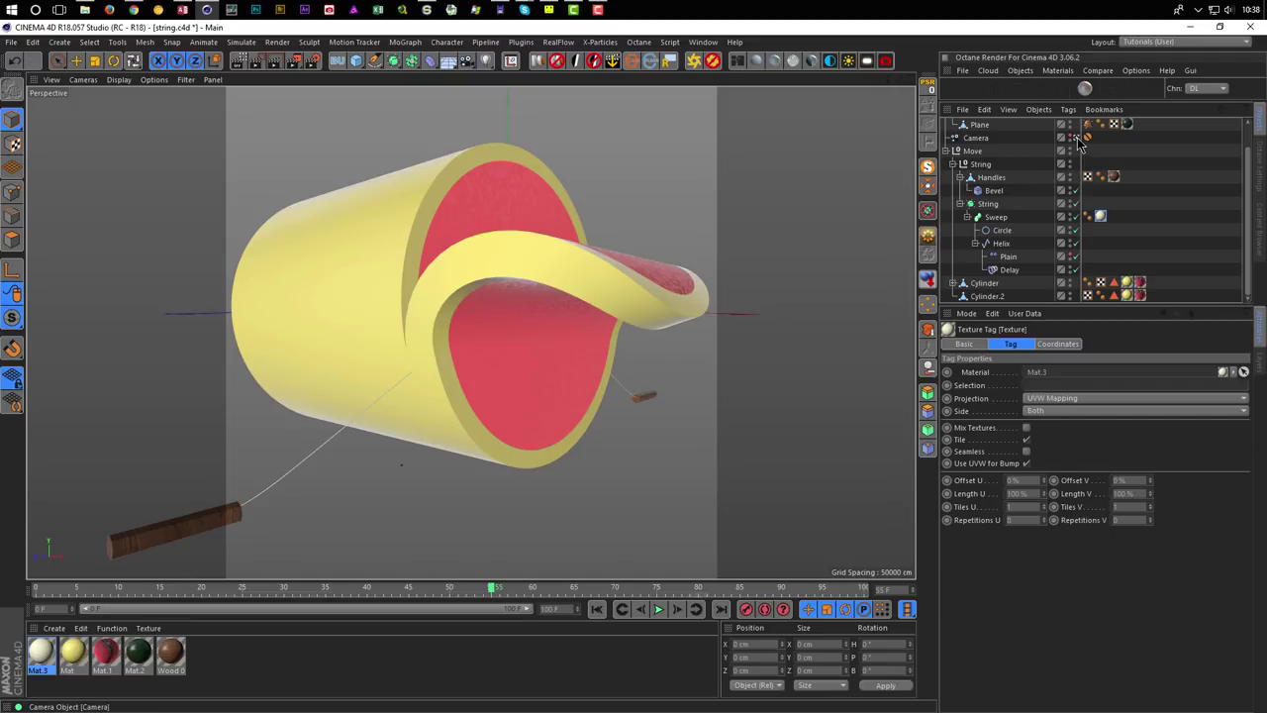
alt+drag(815, 359, 399, 280)
alt+right_drag(399, 280, 551, 330)
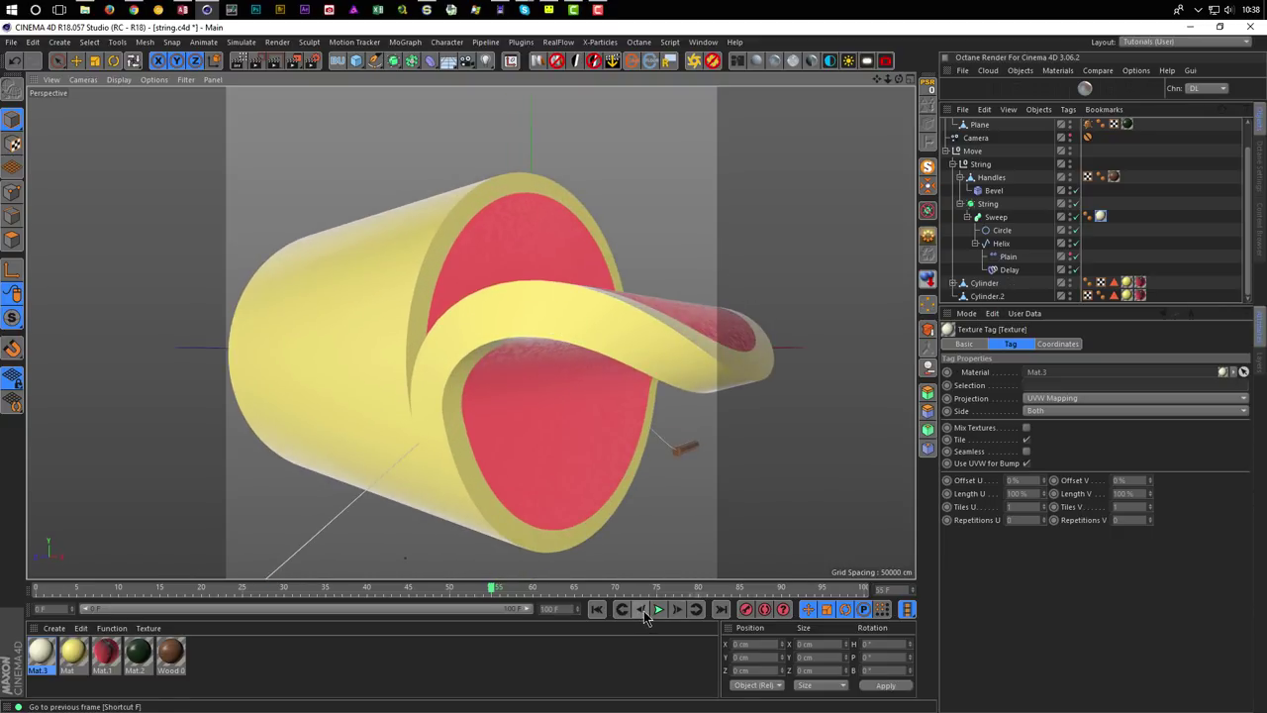
click(598, 609)
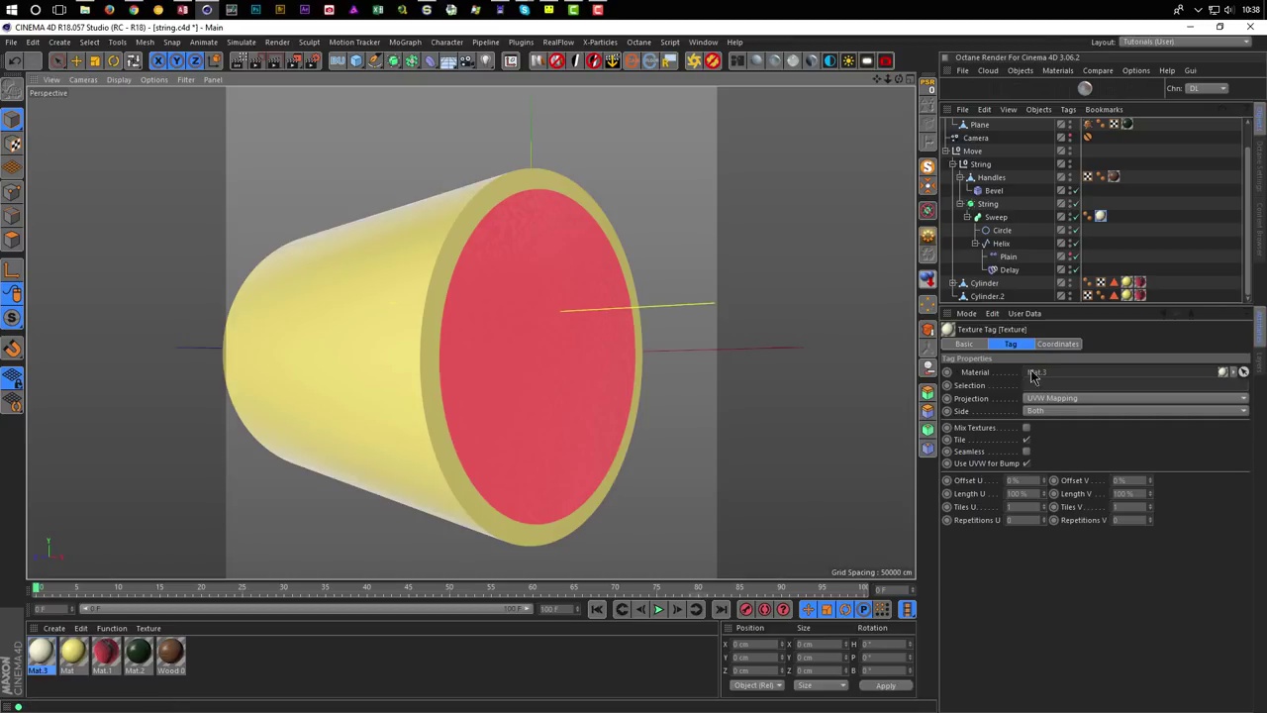
Hide Cylinder.2 in the viewport and wrap Cylinder in a Subdivision Surface.
click(945, 151)
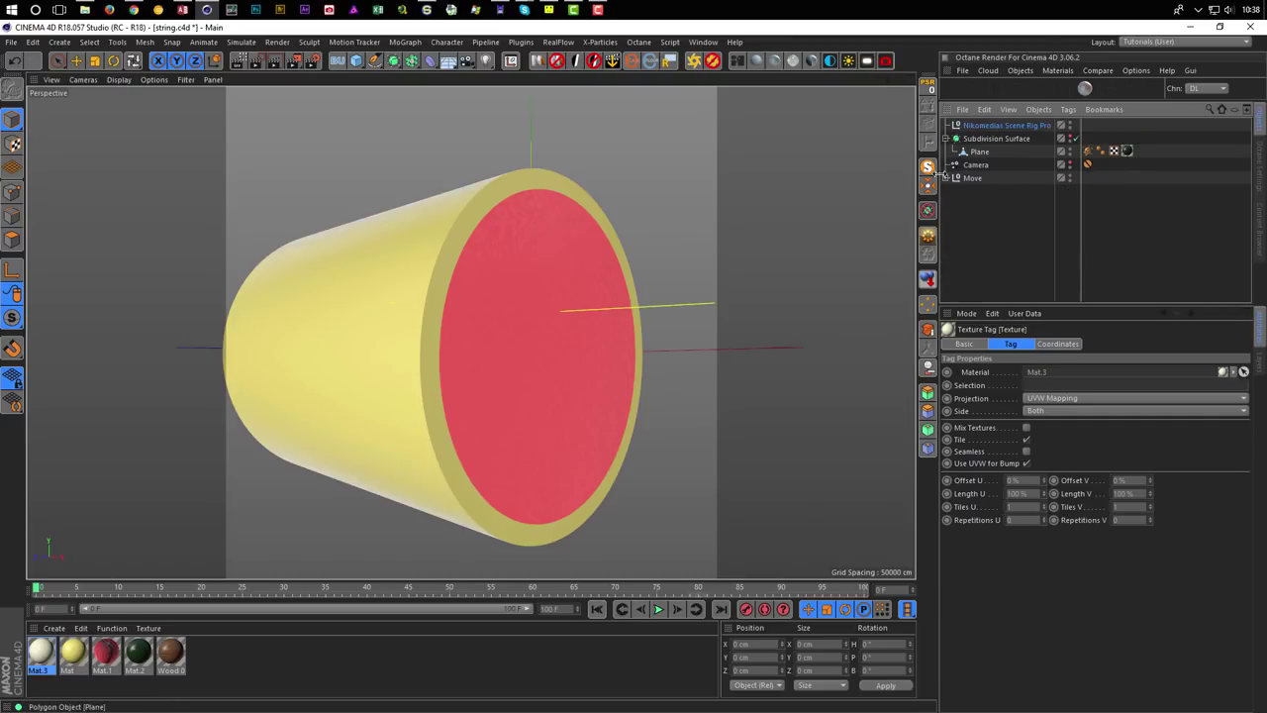
click(946, 179)
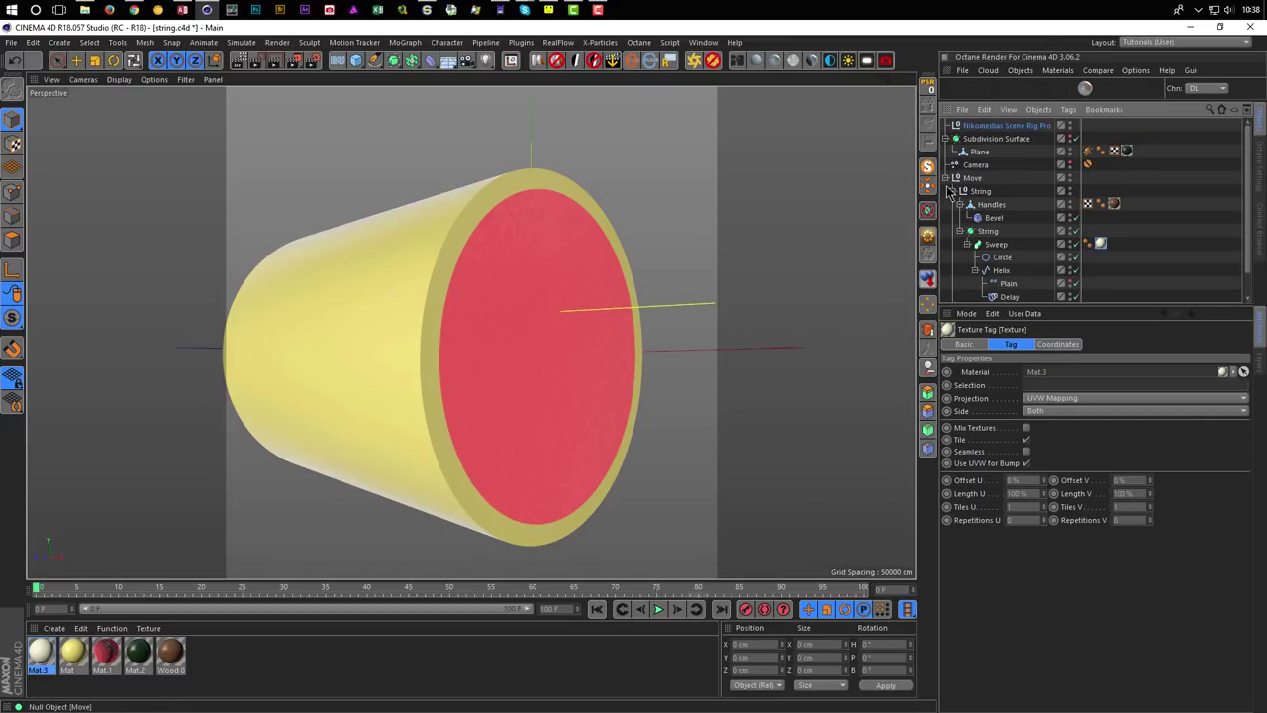
click(951, 191)
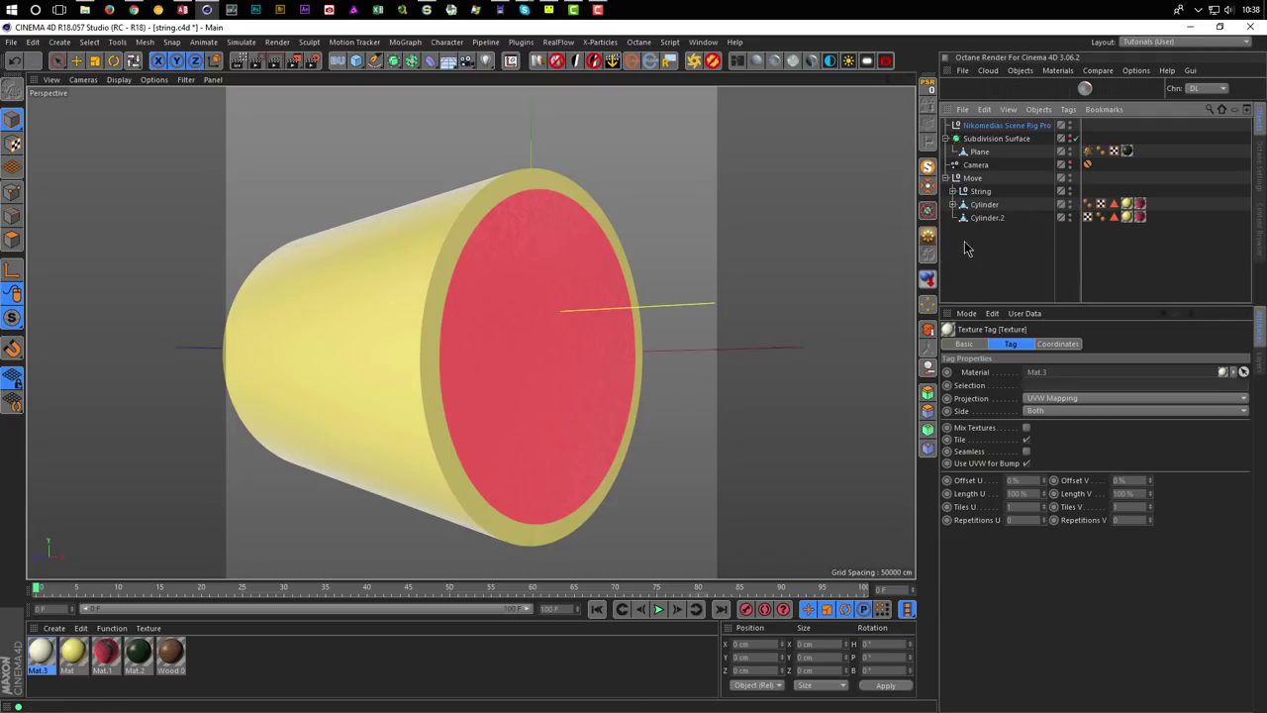
click(1071, 215)
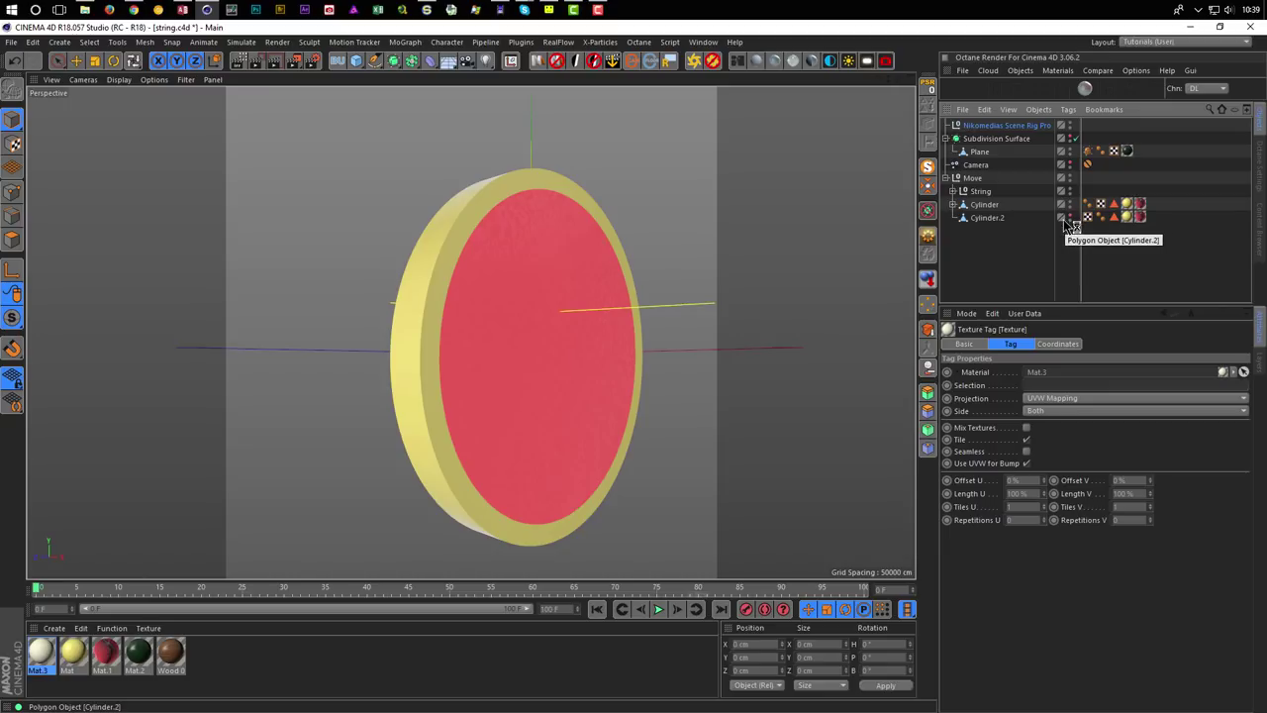
click(982, 206)
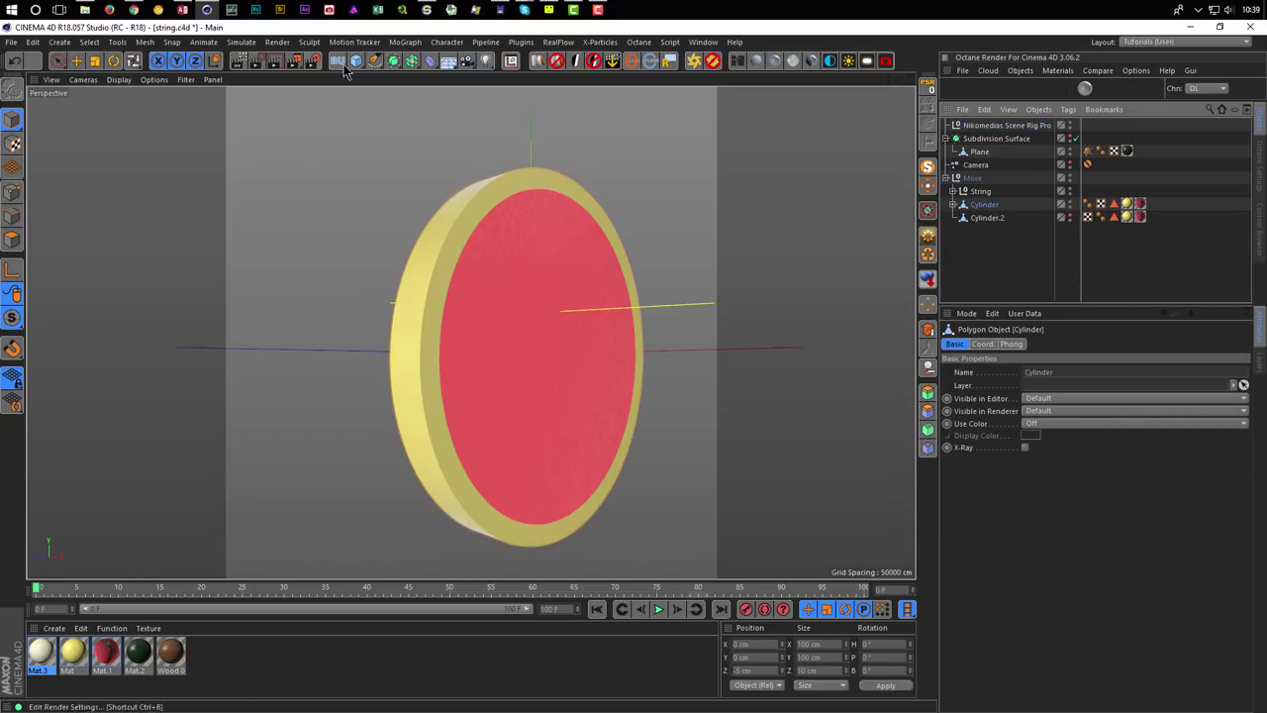
alt+click(394, 61)
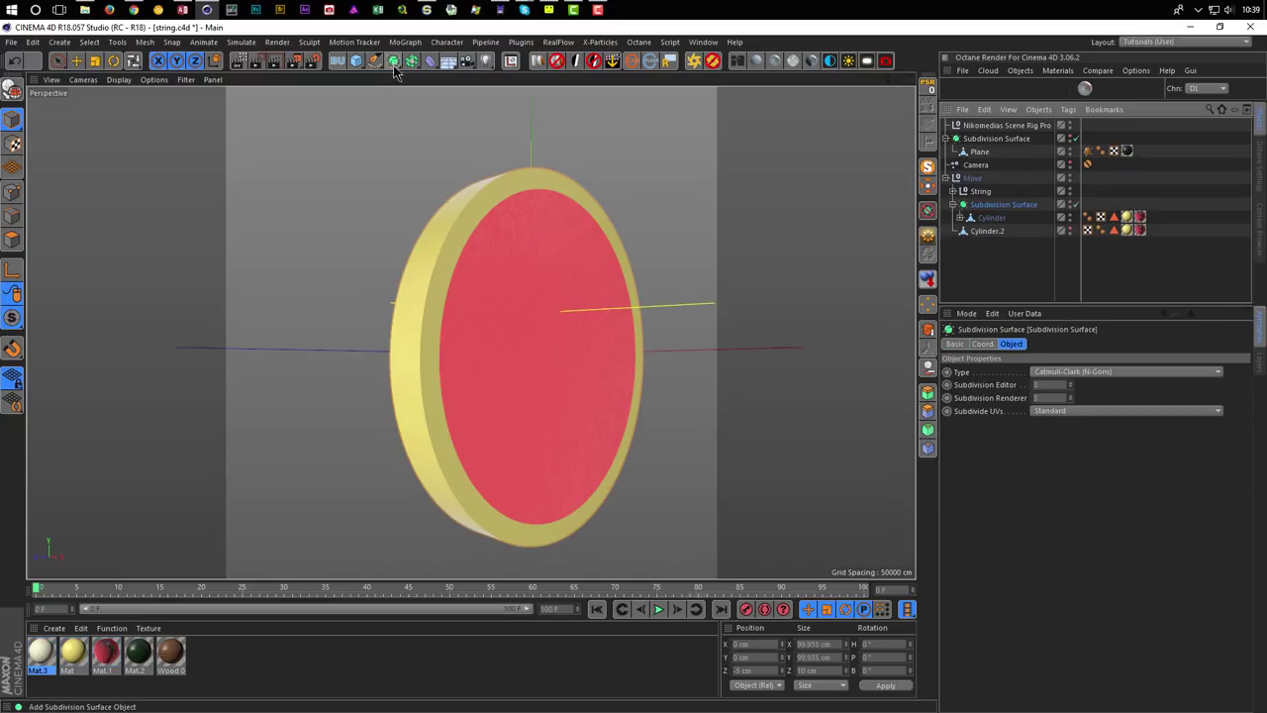
alt+drag(449, 243, 493, 200)
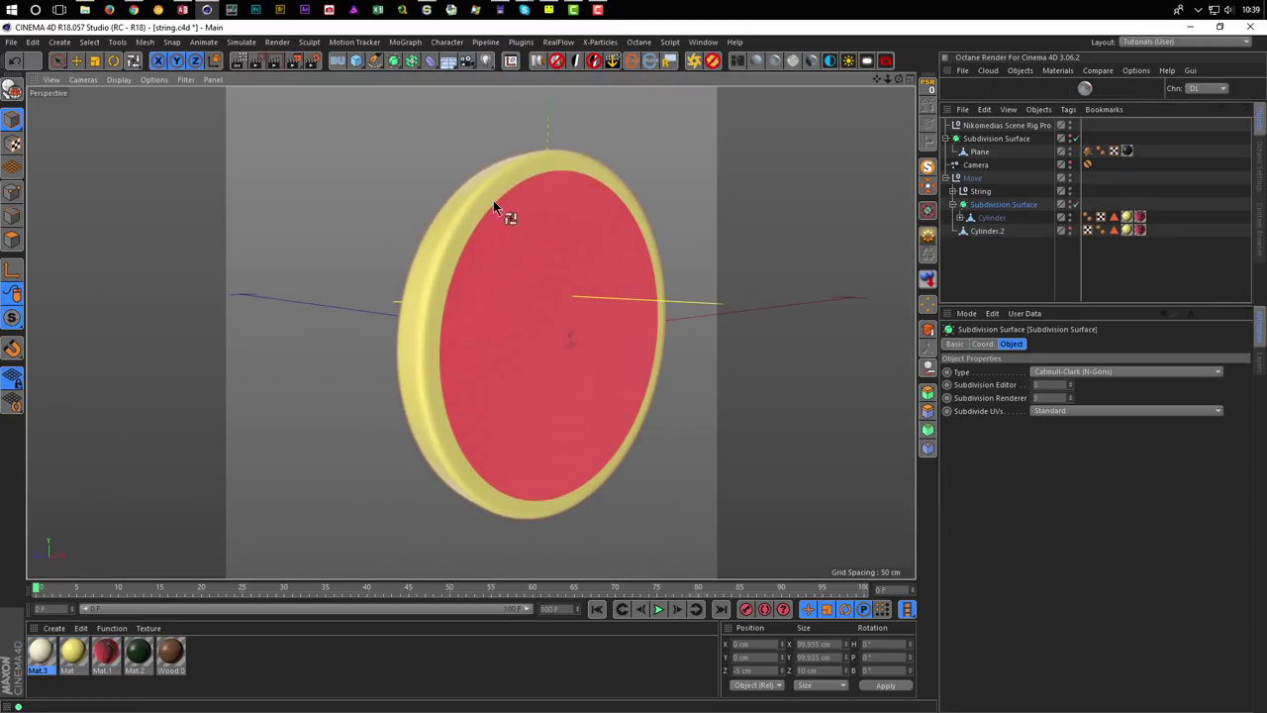
Wrap Cylinder.2 in its own Subdivision Surface.1, keep it hidden, and reselect Cylinder.
click(987, 231)
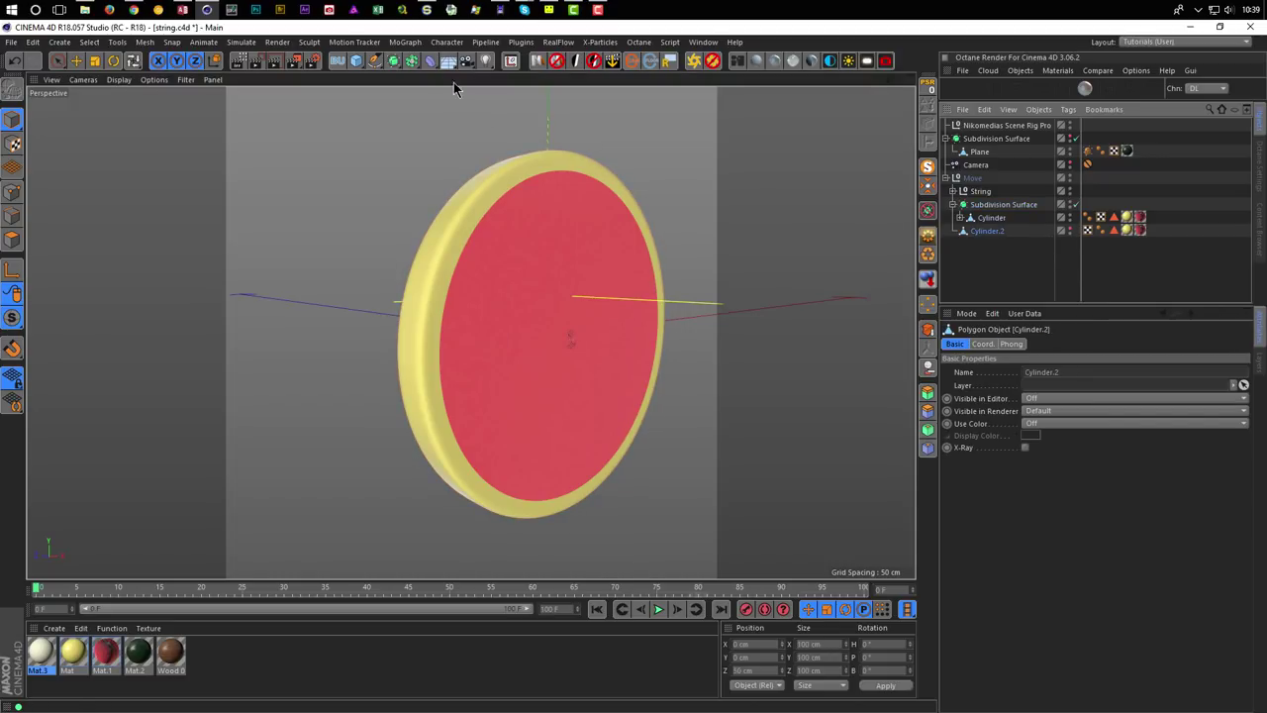
alt+click(392, 61)
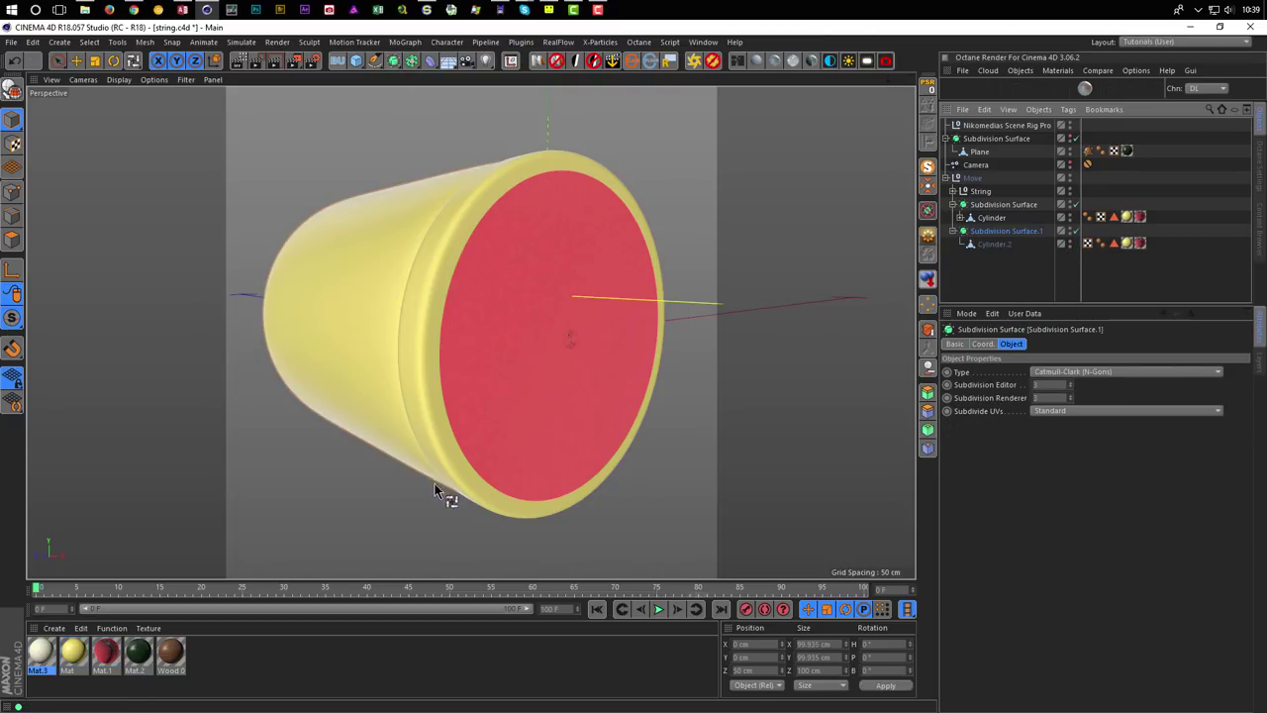
click(1070, 241)
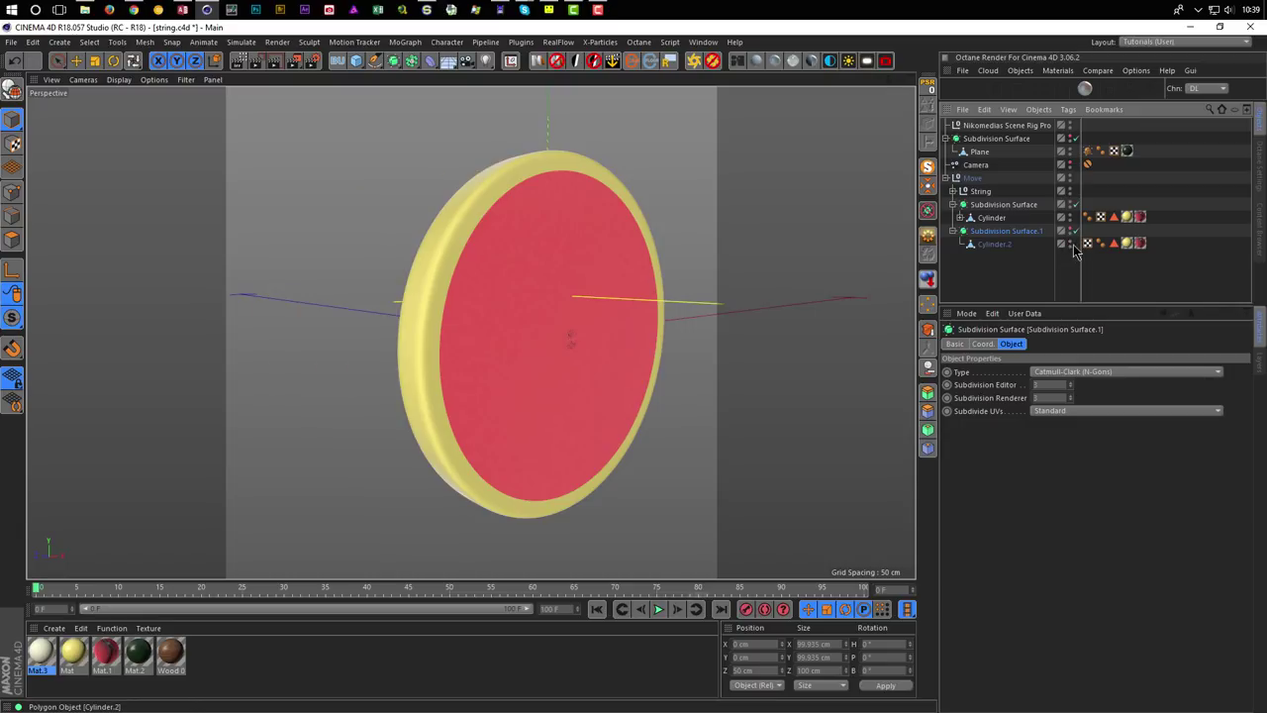
click(1016, 204)
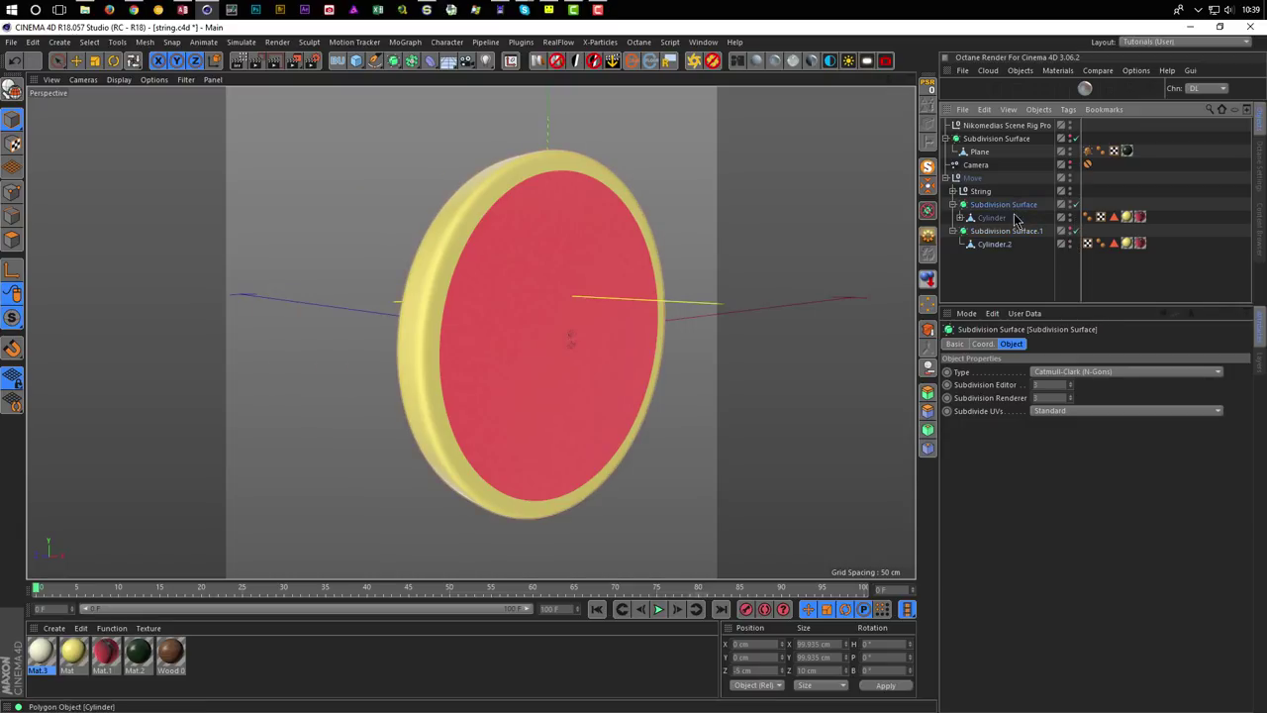
click(1015, 218)
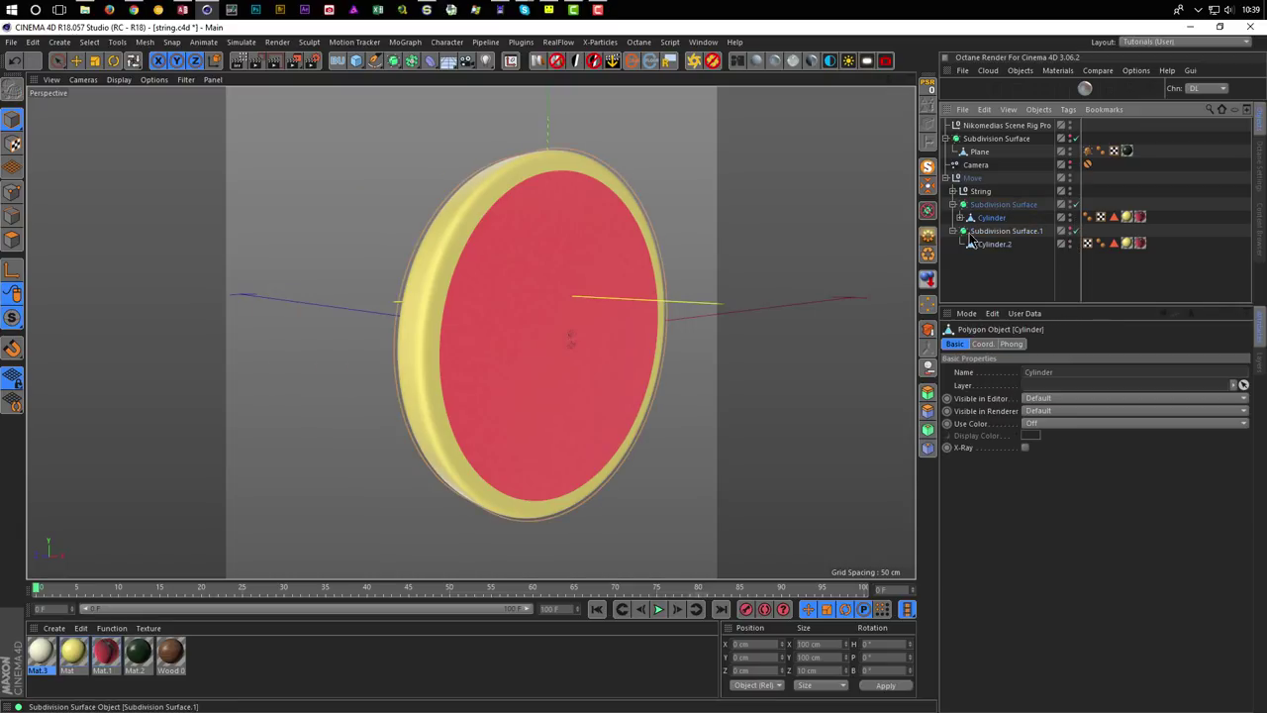
In edge mode, loop-select the two rim edge loops on the disc cylinder.
click(14, 194)
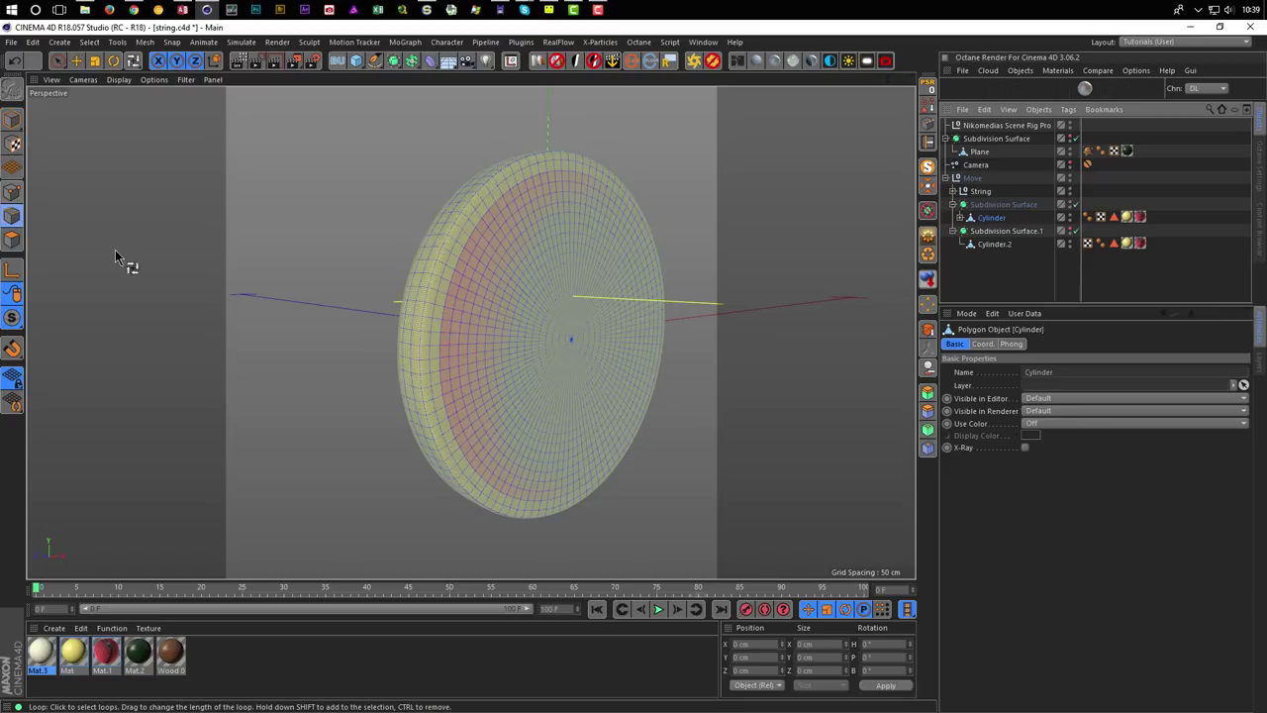
click(289, 300)
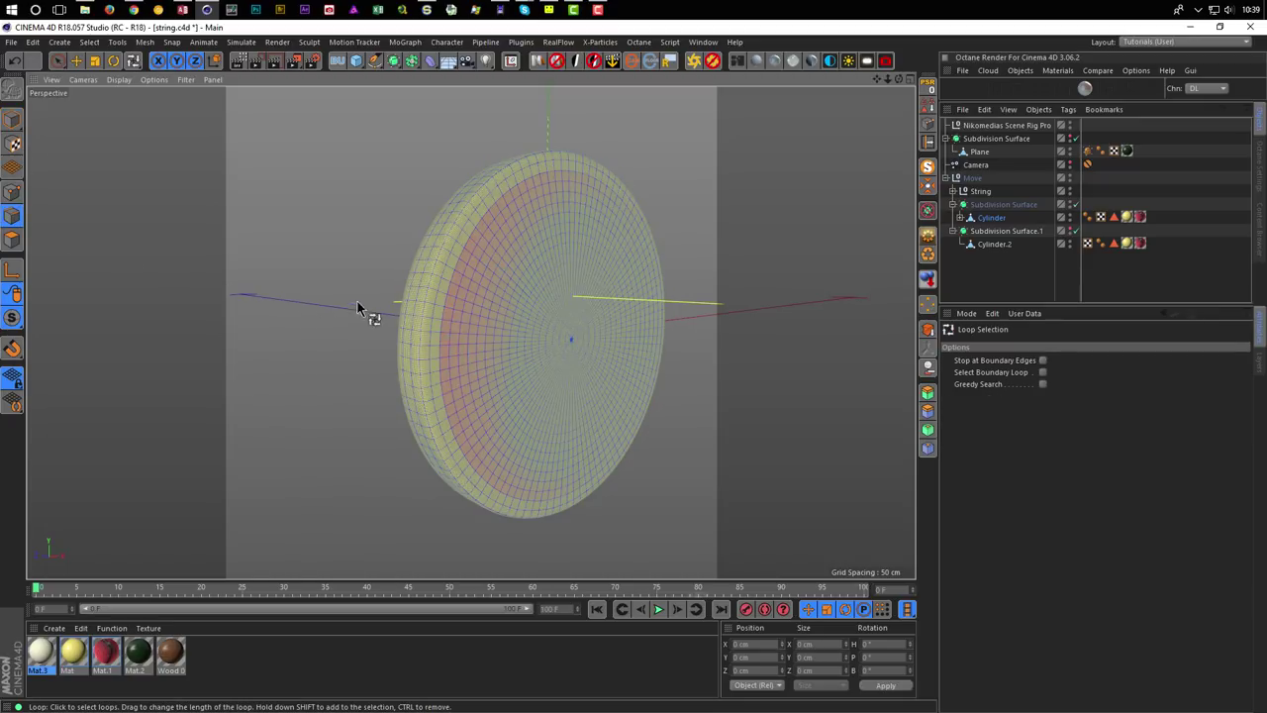
click(433, 275)
alt+drag(424, 283, 725, 220)
shift+click(392, 264)
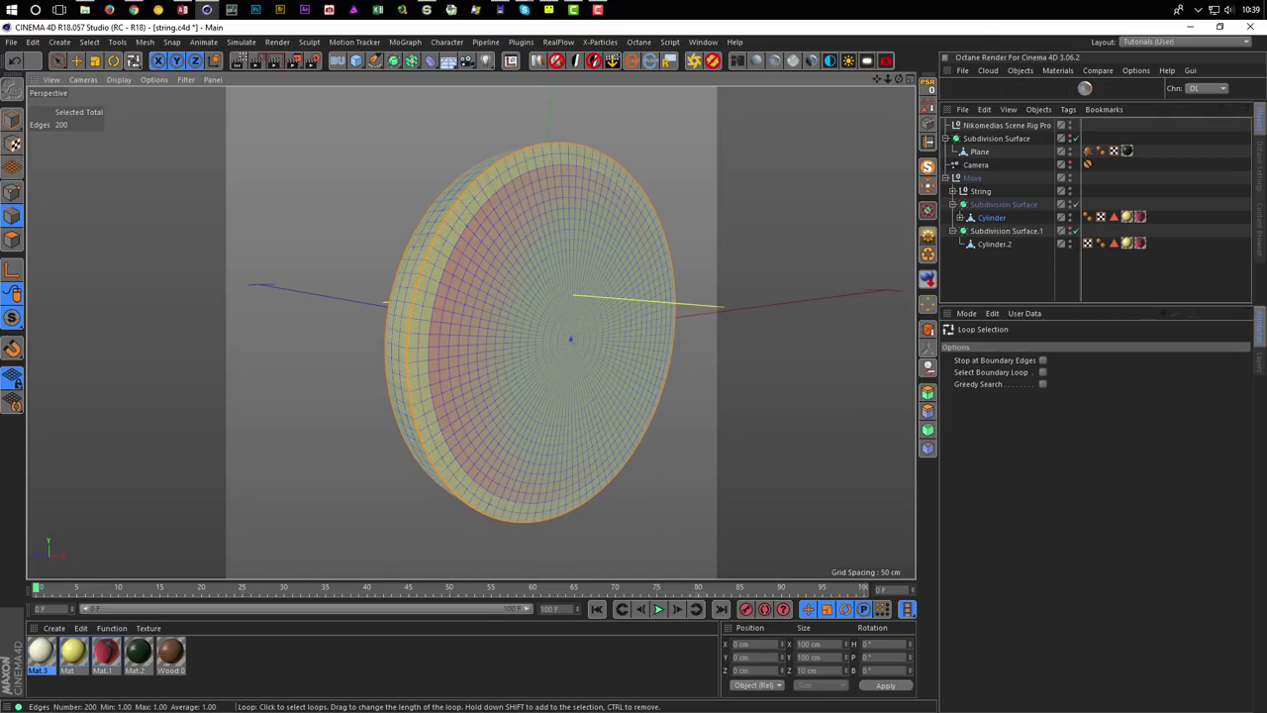
Hide the first Subdivision Surface and enable Subdivision Surface.1 to show the yellow cylinder.
alt+drag(514, 268, 421, 255)
scroll(426, 253, up, 3)
scroll(546, 295, down, 5)
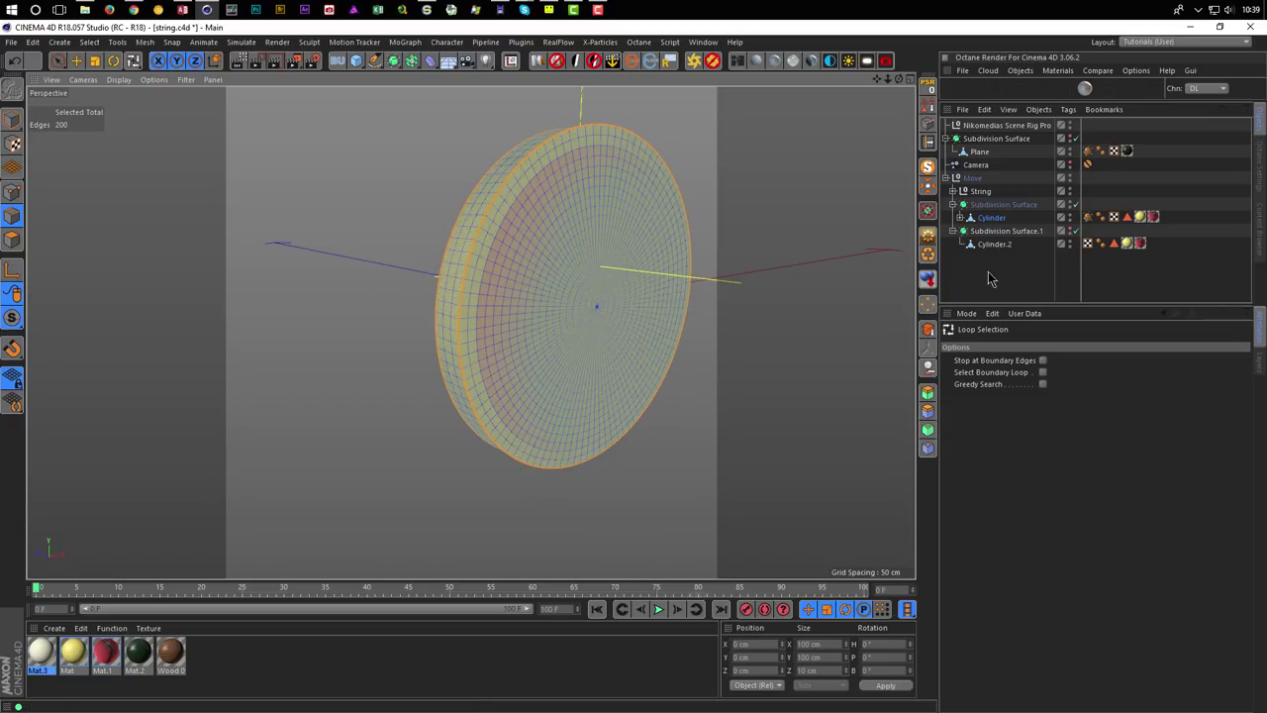
click(1070, 202)
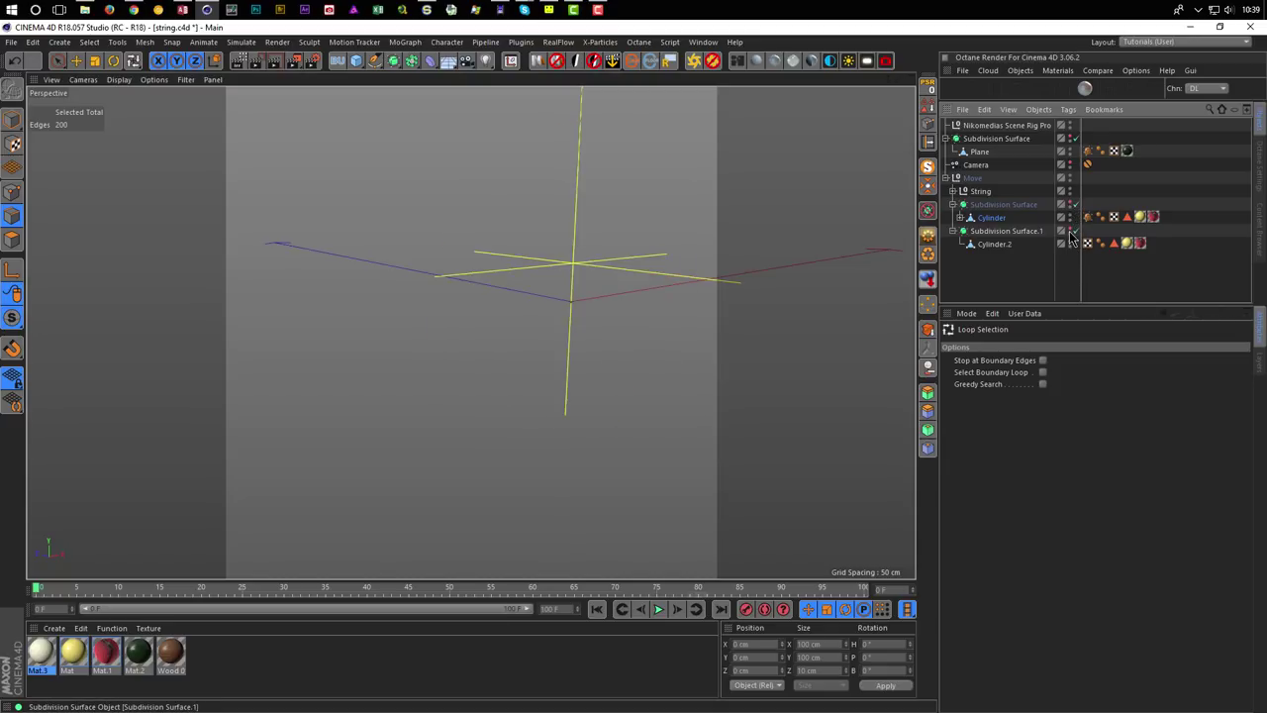
click(1073, 230)
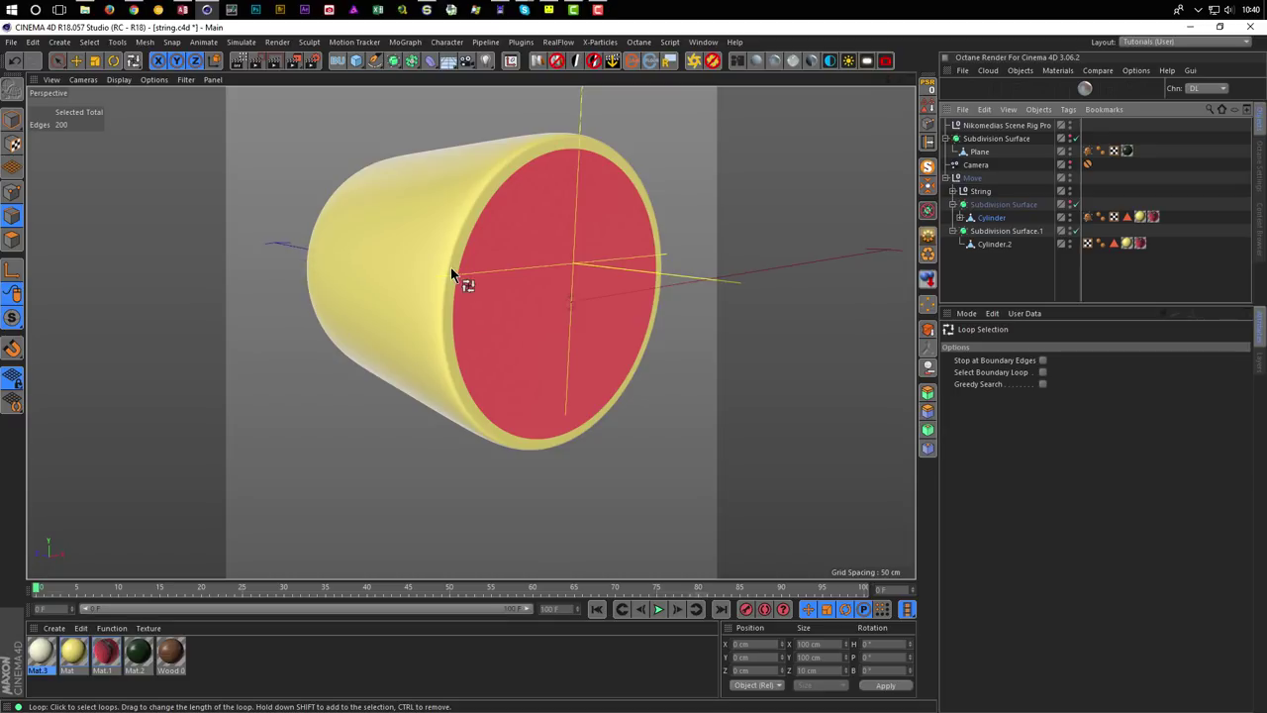
Select Cylinder.2 and loop-select the edge loop around its end with Loop Selection (U~L).
click(994, 244)
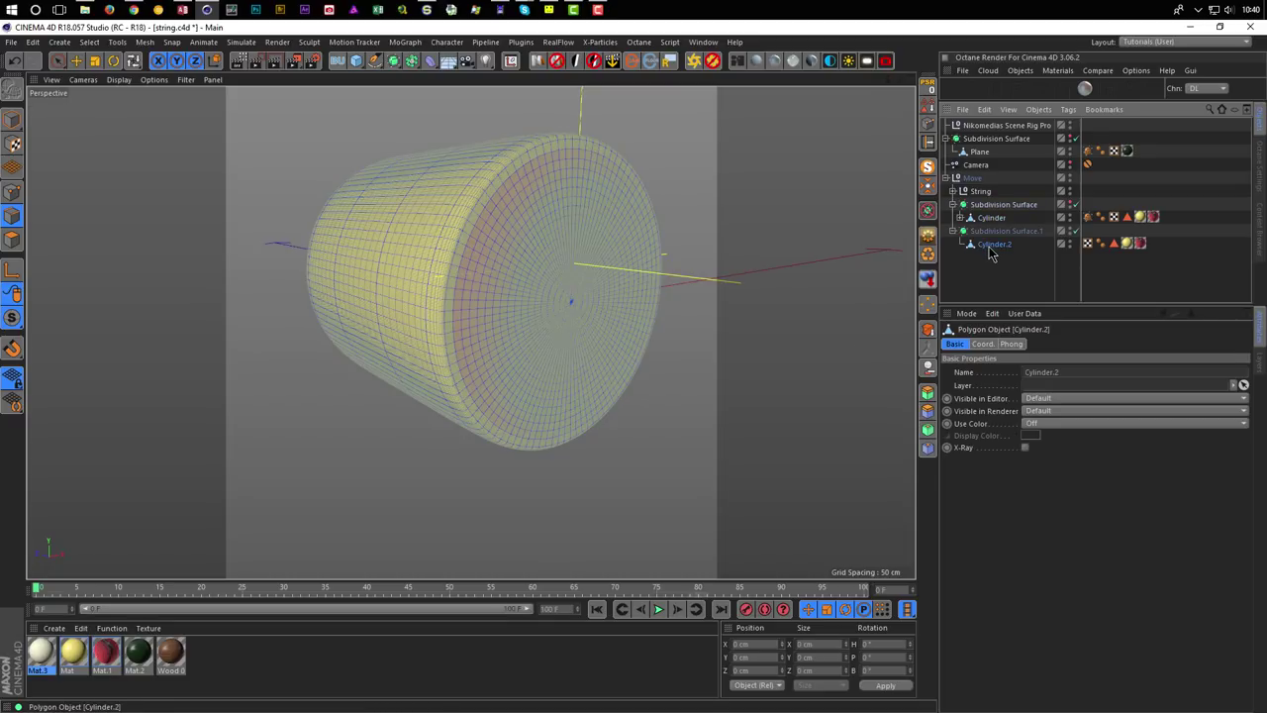
key(u)
key(l)
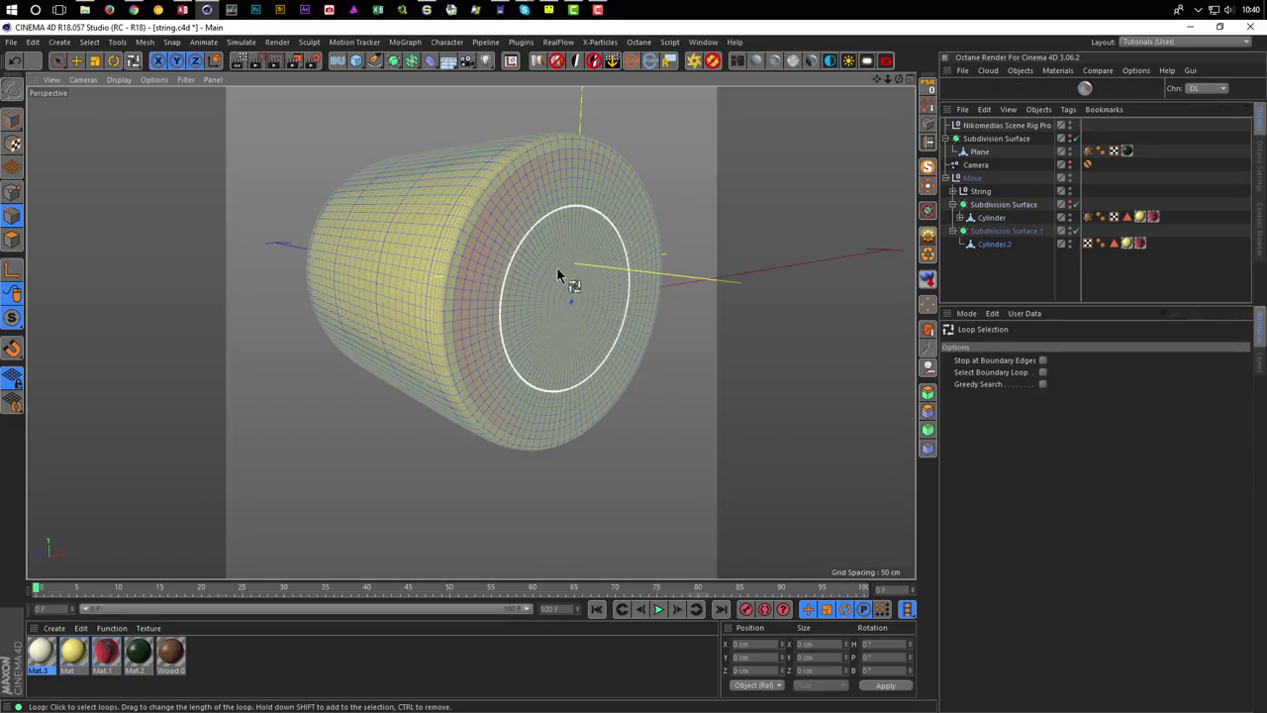
click(457, 240)
scroll(465, 236, up, 5)
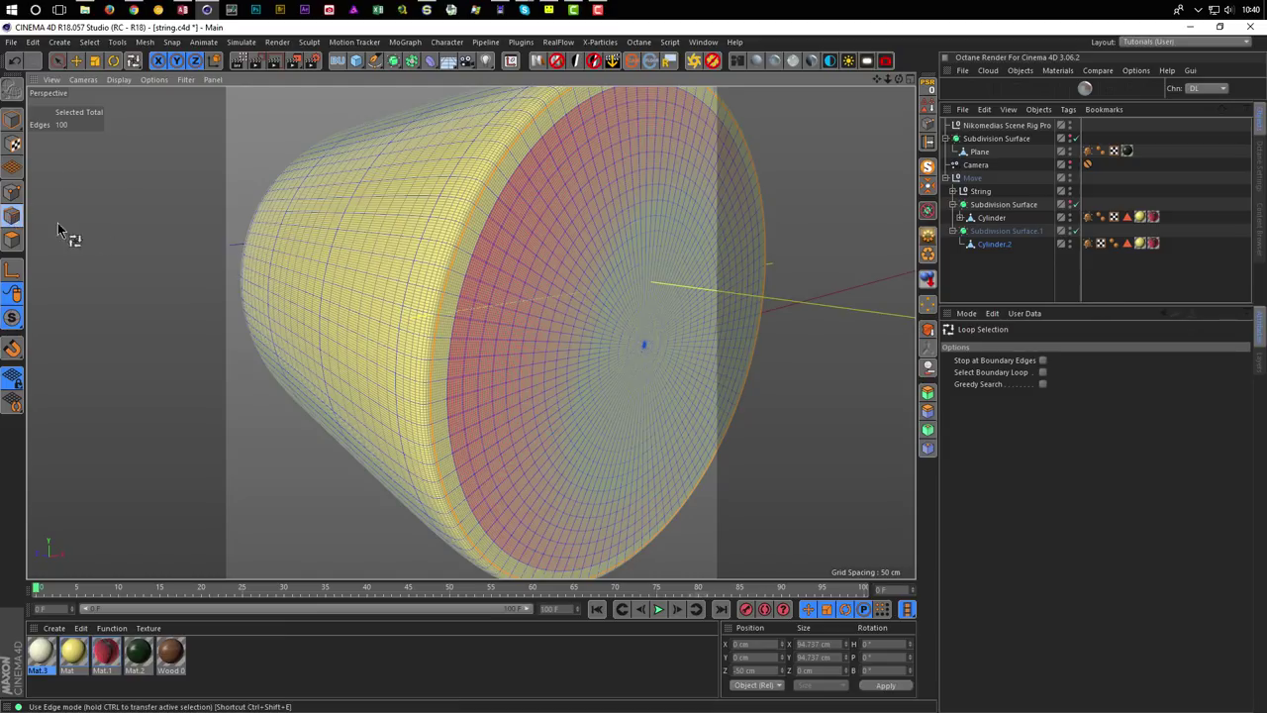
Delete Cylinder.2's SDS Weight tags, then select Subdivision Surface.1.
click(836, 388)
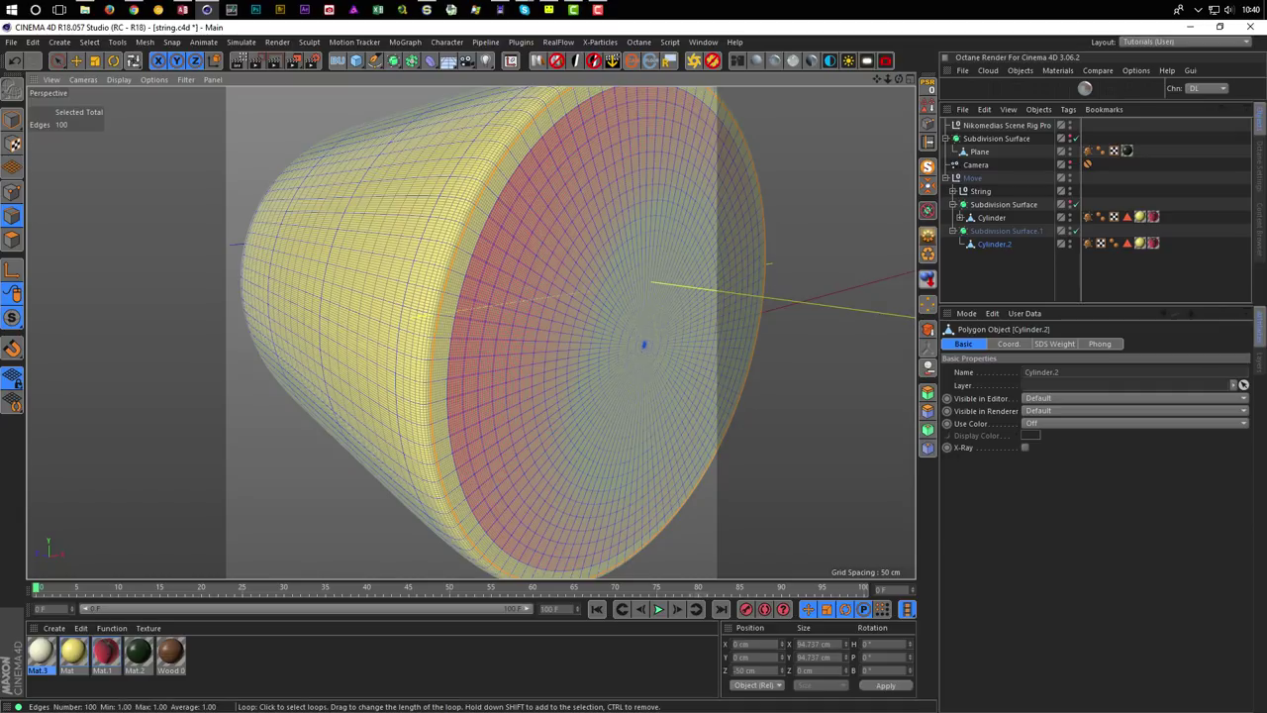
click(1088, 244)
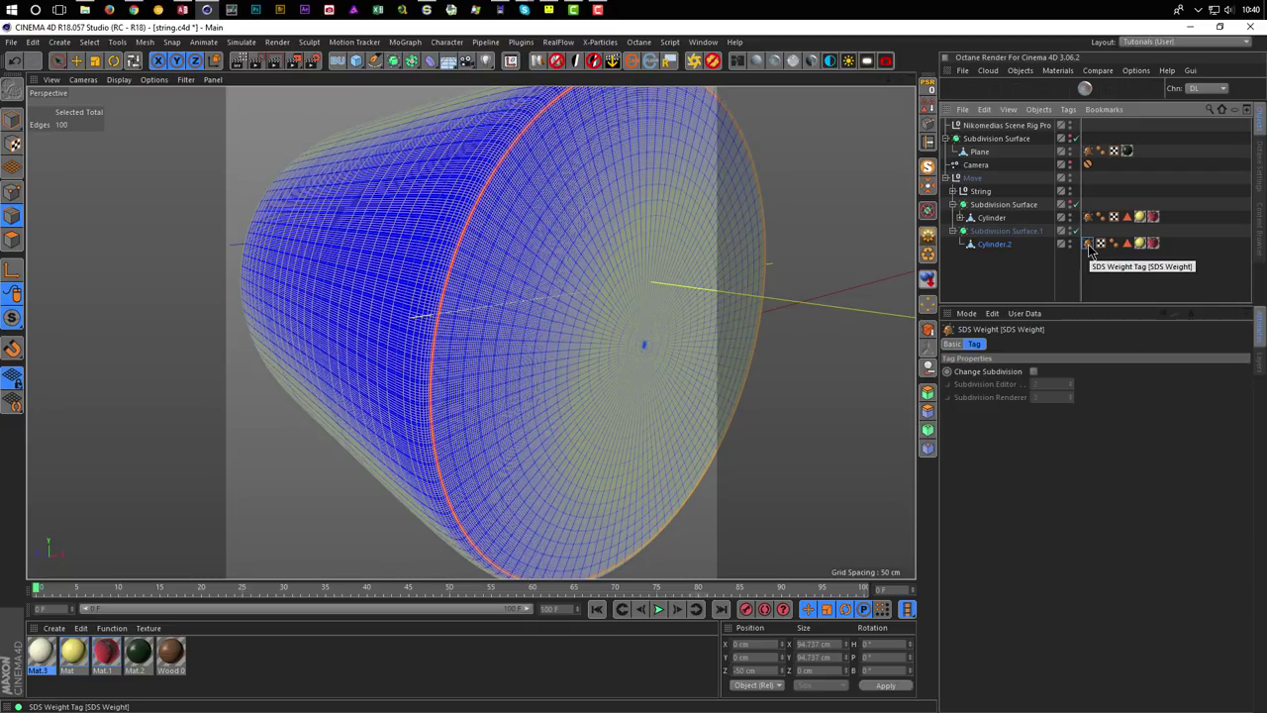
key(Delete)
click(994, 245)
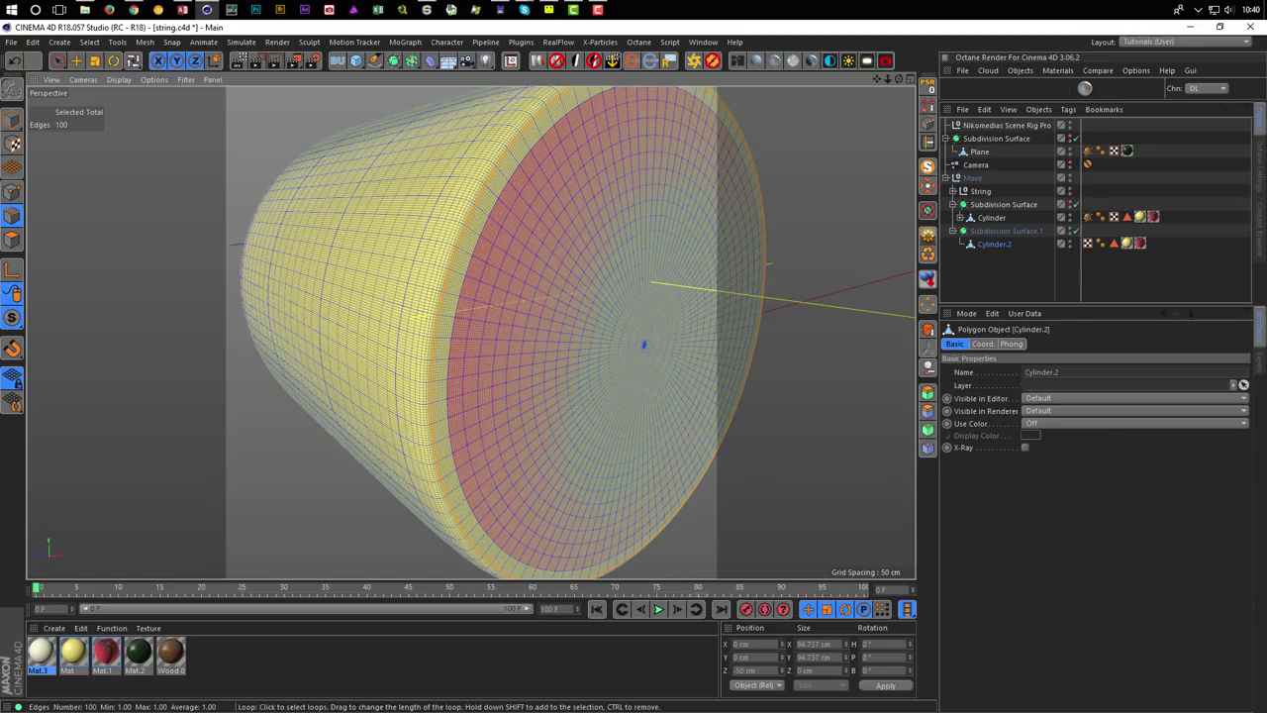
alt+drag(555, 315, 465, 326)
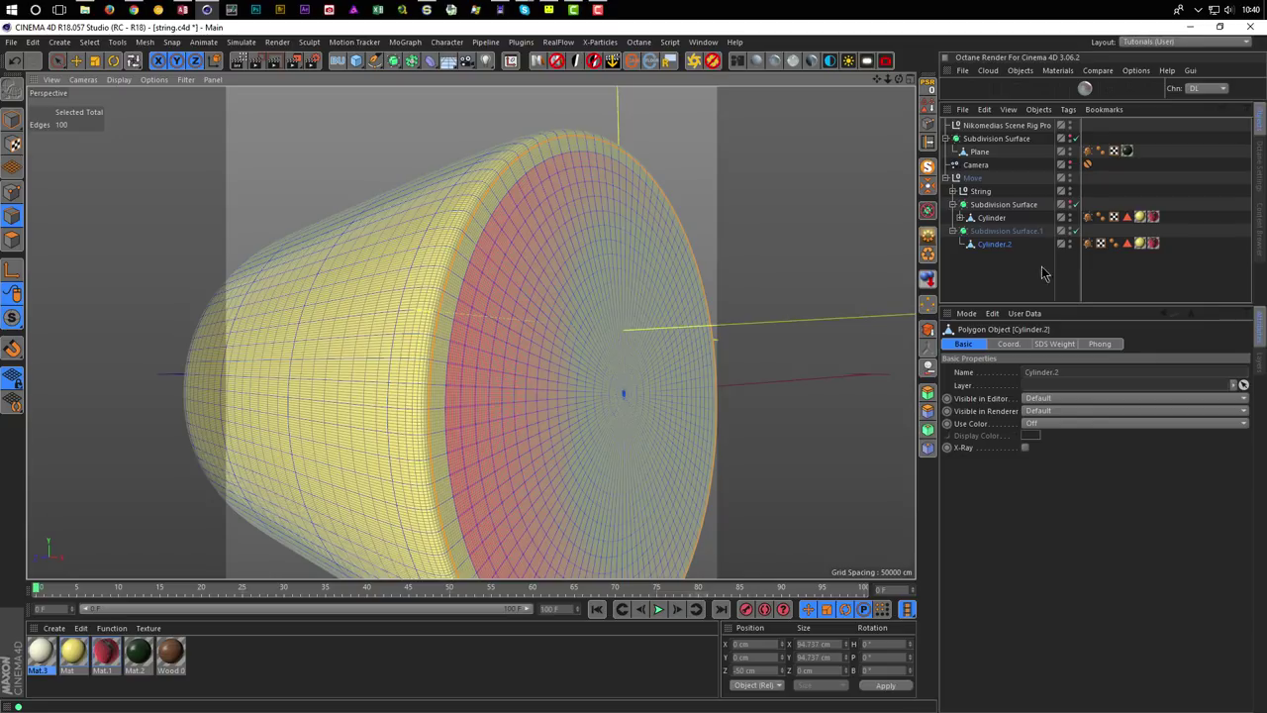
click(1087, 244)
key(Delete)
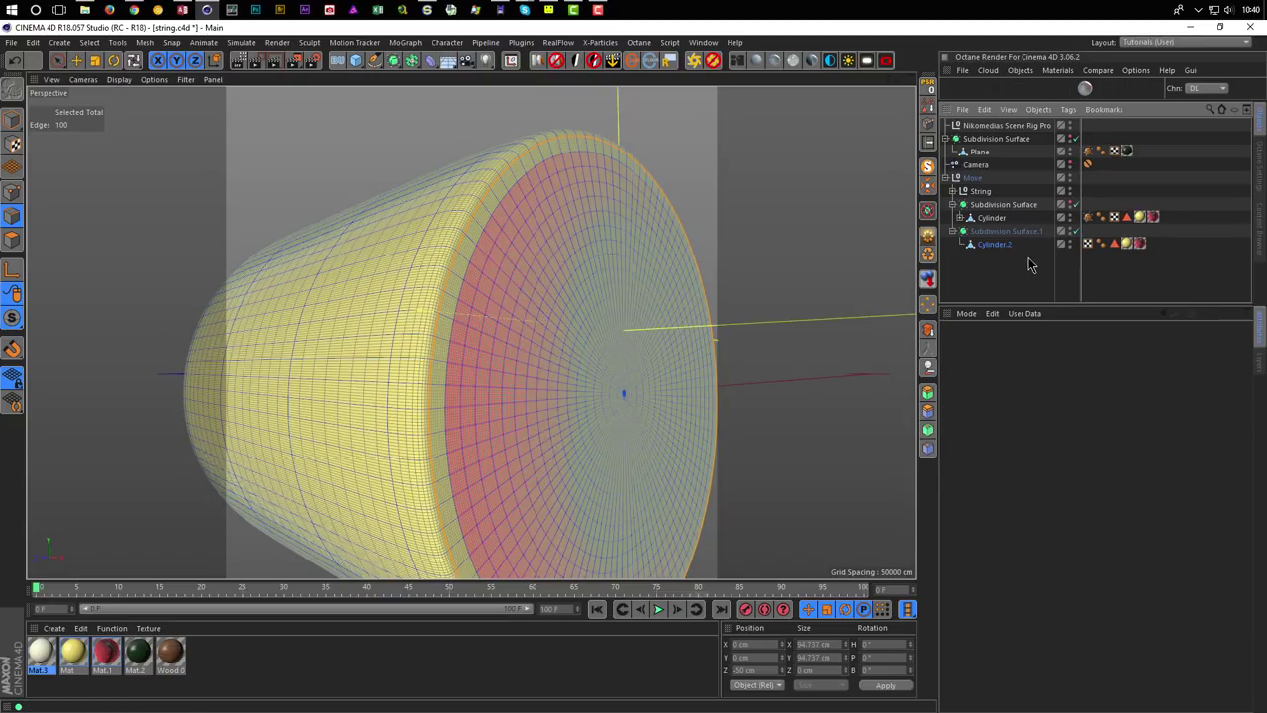
click(995, 235)
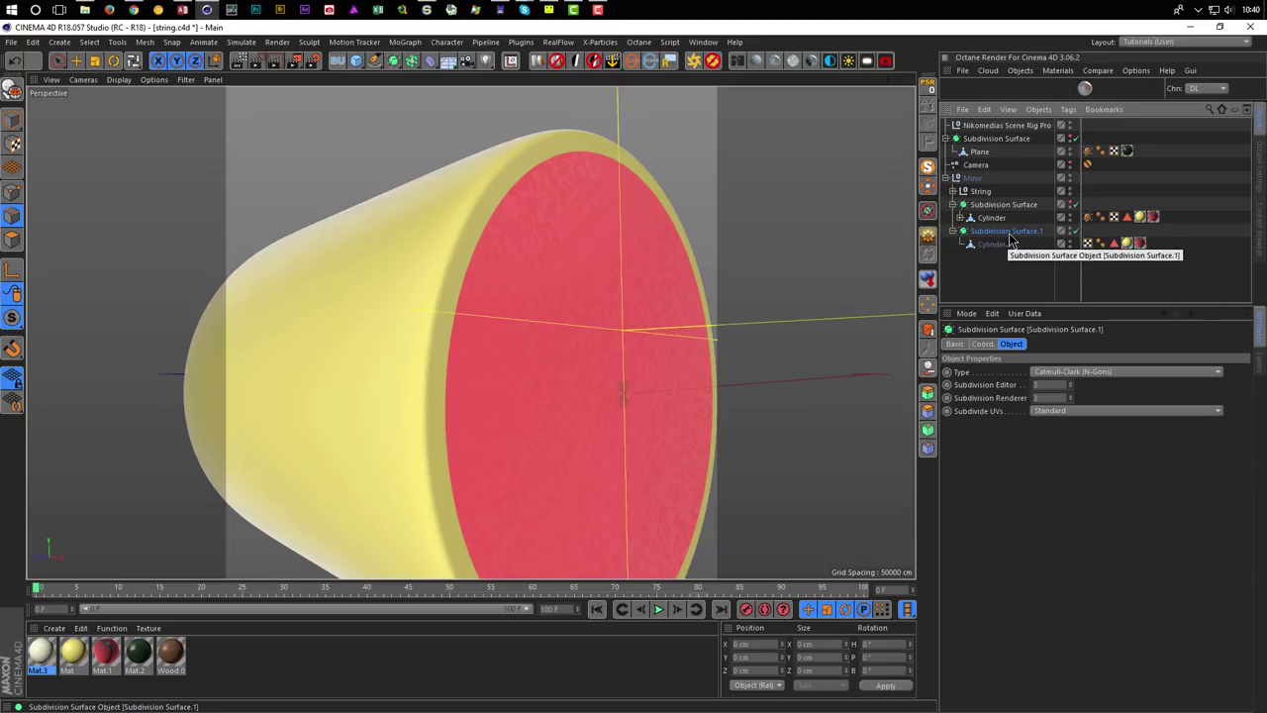
Compare Subdivision Surface.1 off and on, then loop-select Cylinder.2's rim edge loop.
click(1073, 231)
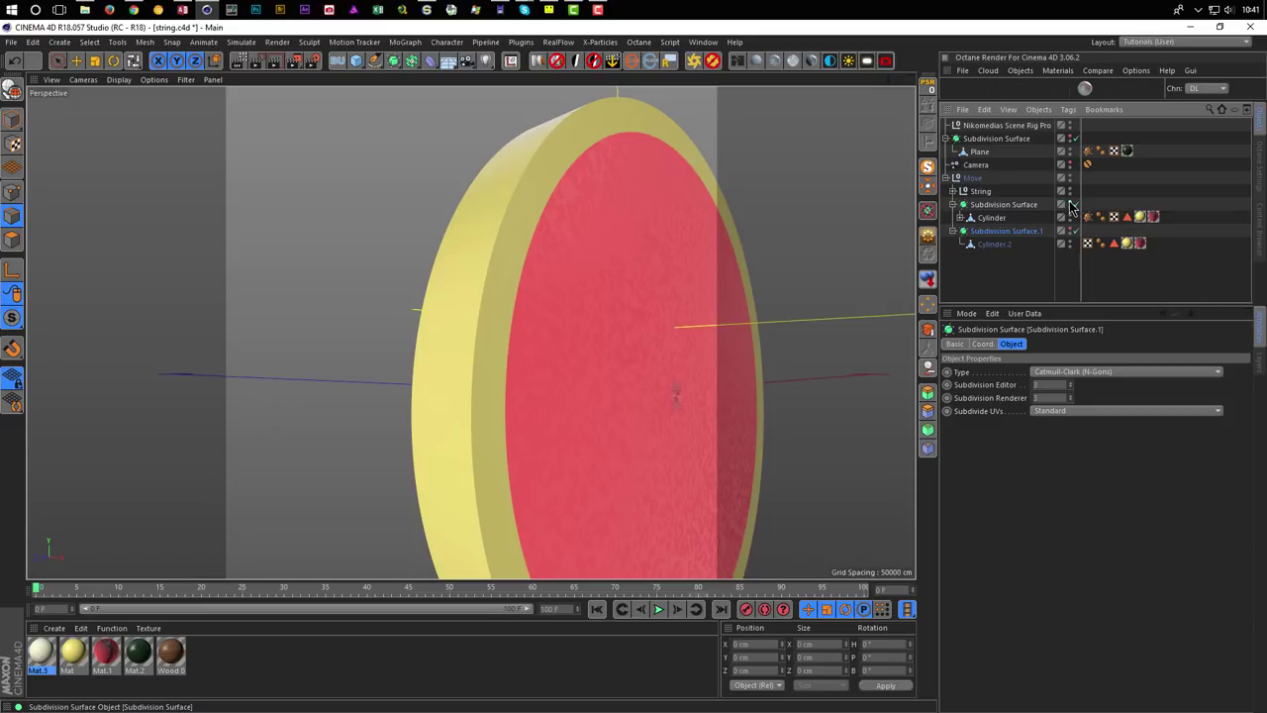
click(1074, 230)
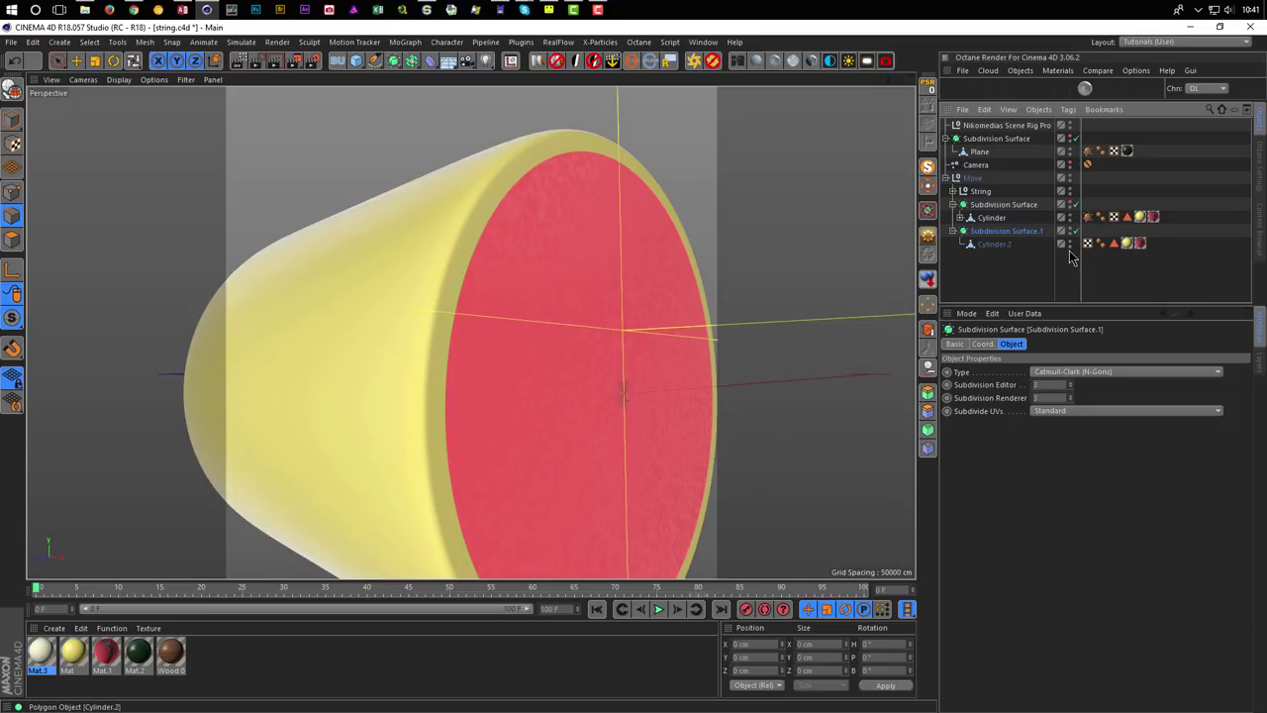
click(994, 243)
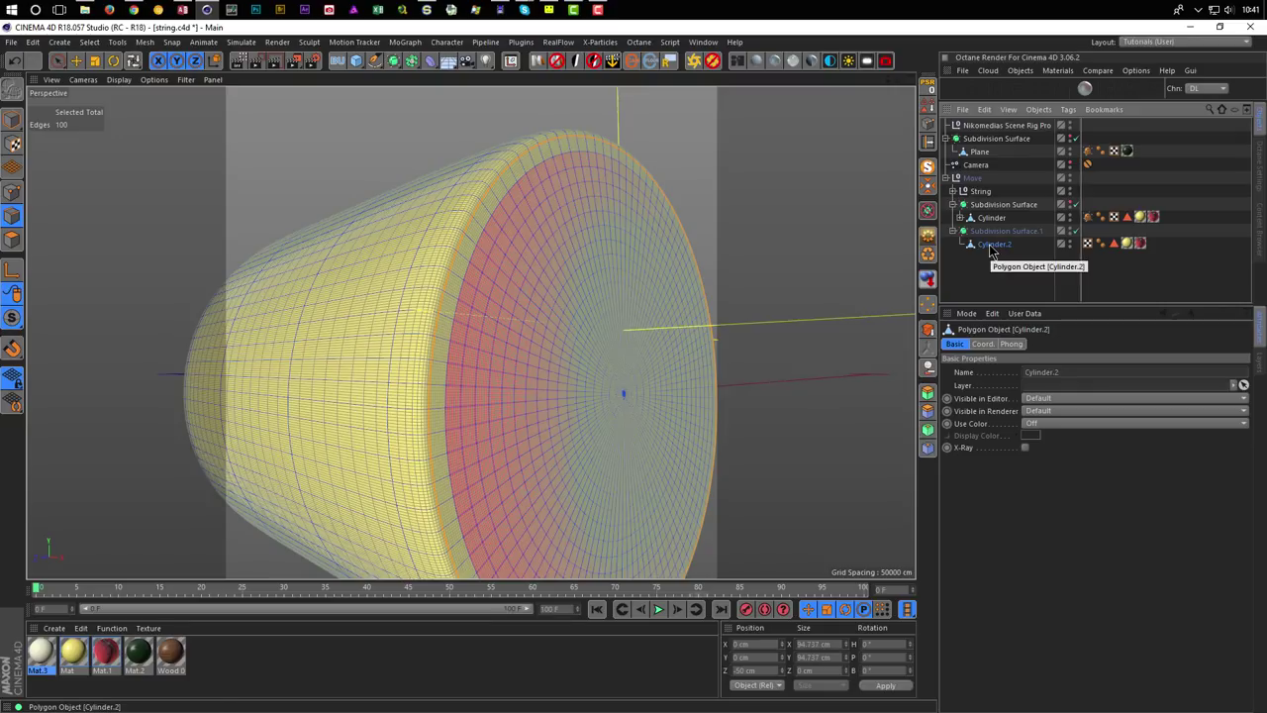
mouse_move(503, 209)
alt+mouse_down()
mouse_move(419, 187)
mouse_move(487, 191)
alt+mouse_up()
click(464, 237)
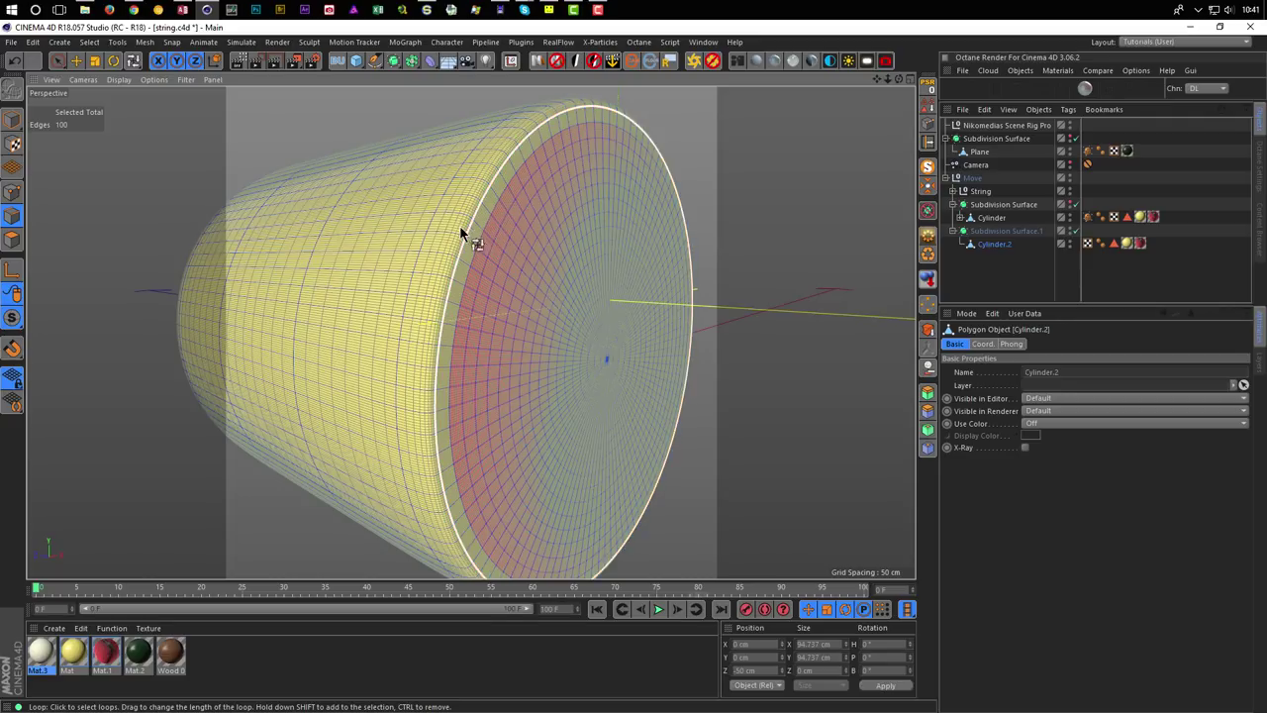
In point mode, select the rim point loop and delete the SDS Weight tag.
click(12, 194)
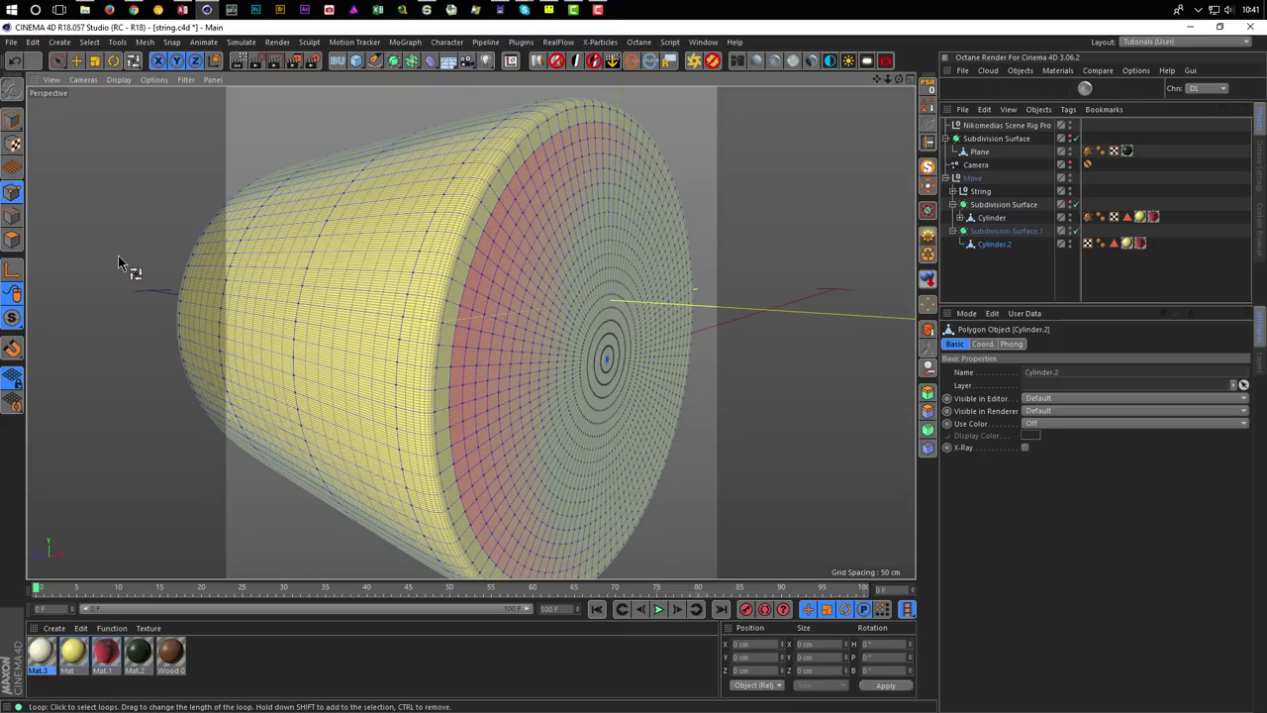
click(457, 287)
click(591, 317)
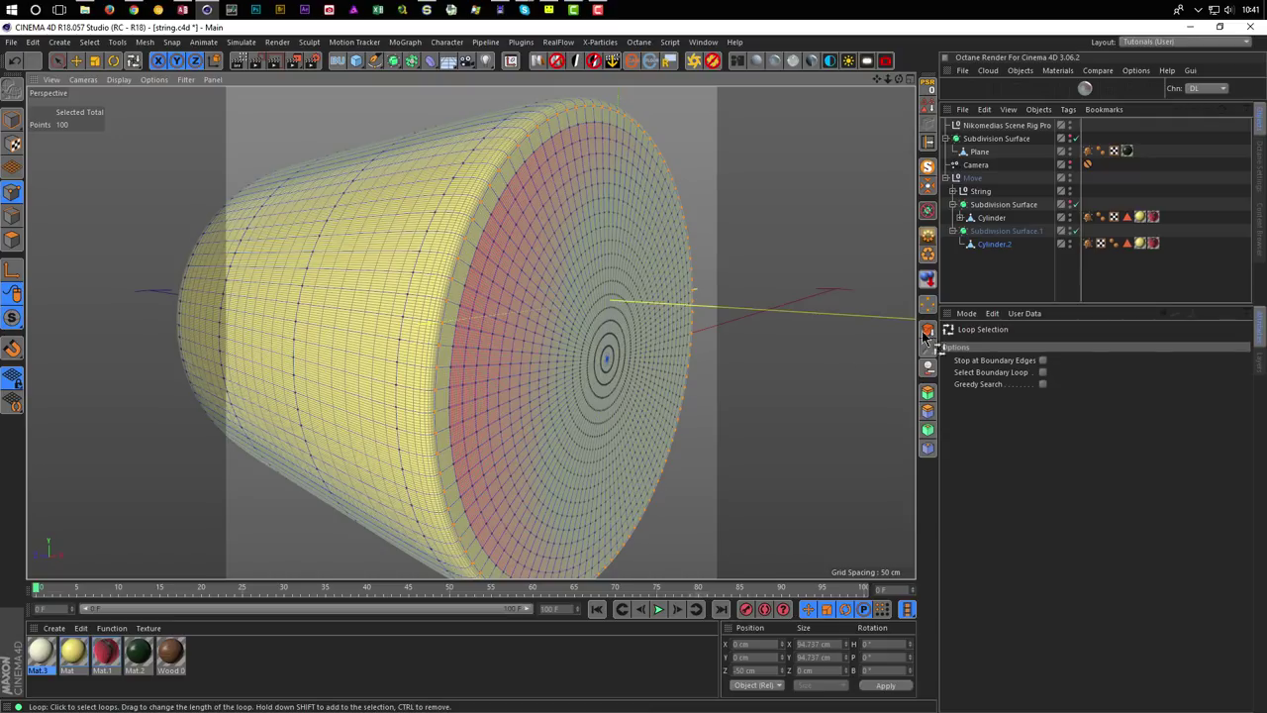
click(1088, 243)
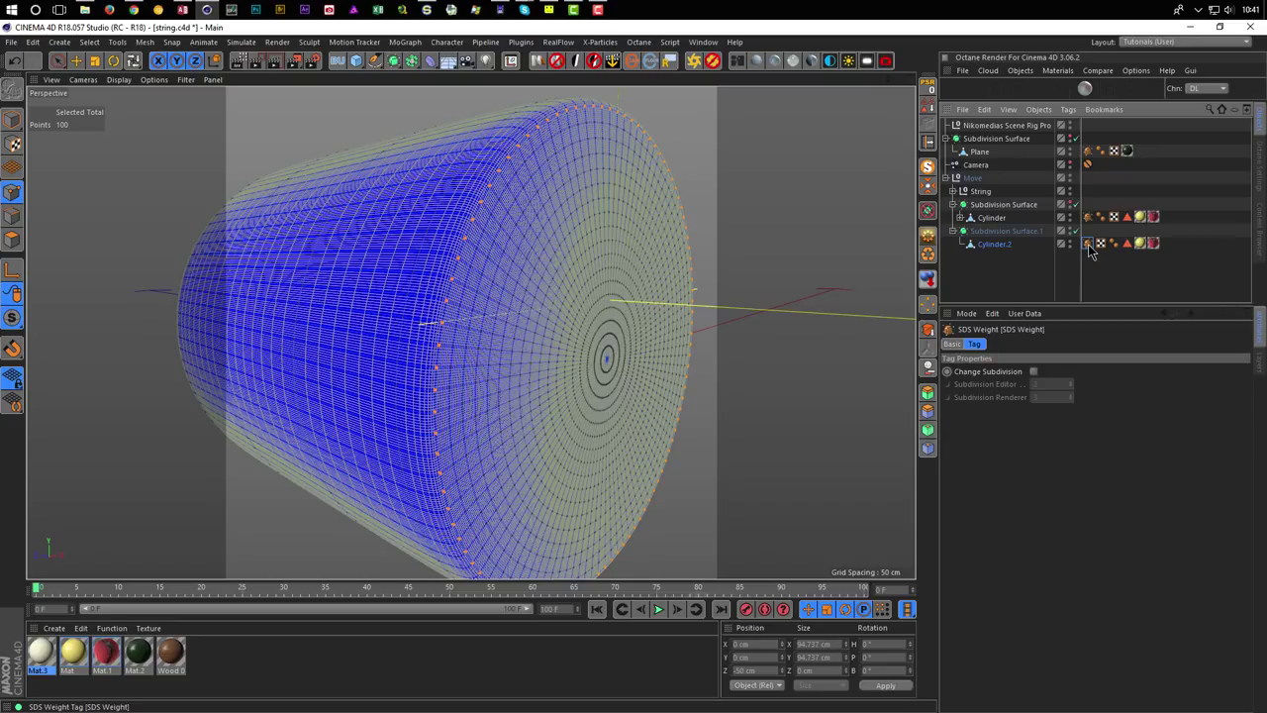
key(Delete)
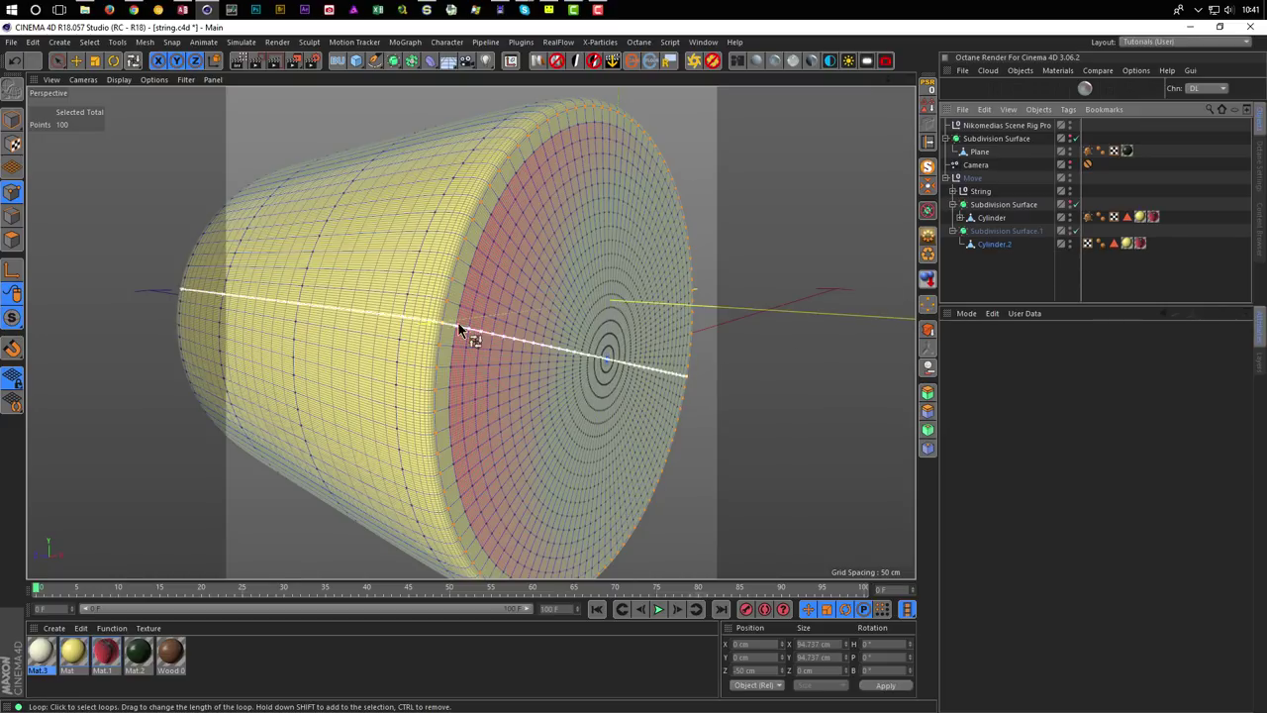
Back in edge mode, recheck Subdivision Surface.1 and select the front rim edge loop for 0.67 weighting.
click(10, 216)
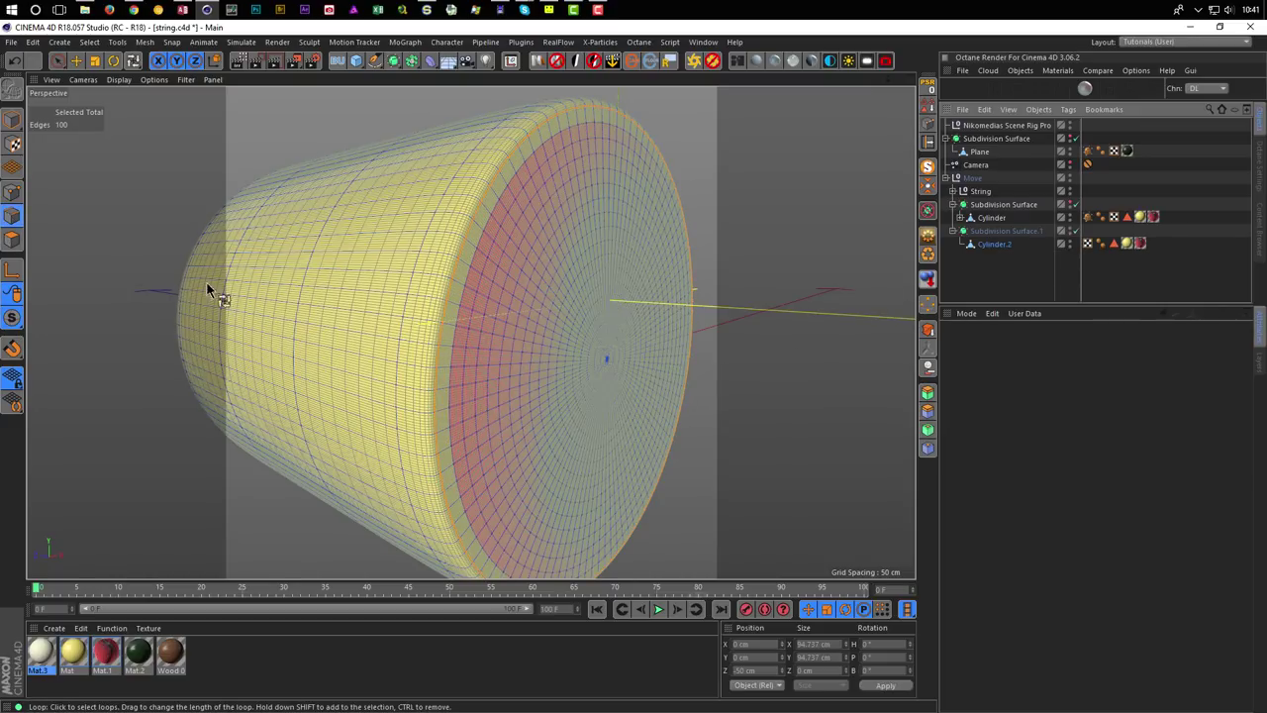
click(1076, 231)
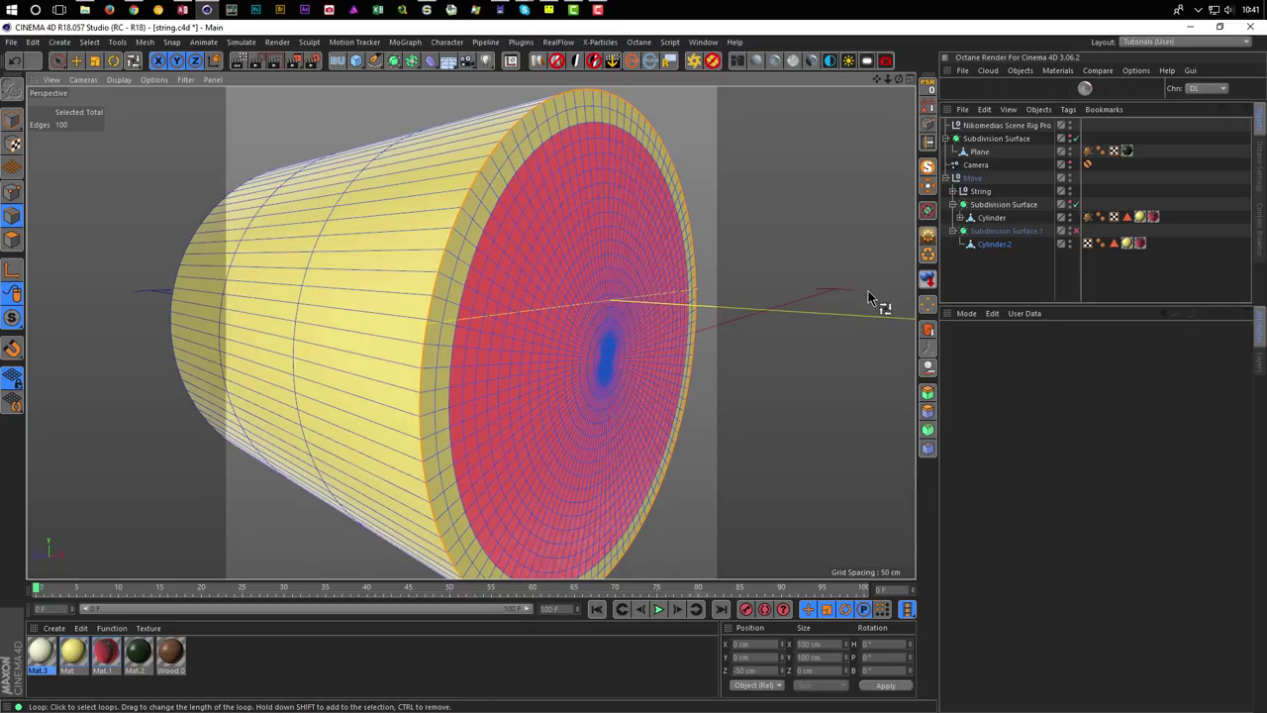
click(1075, 231)
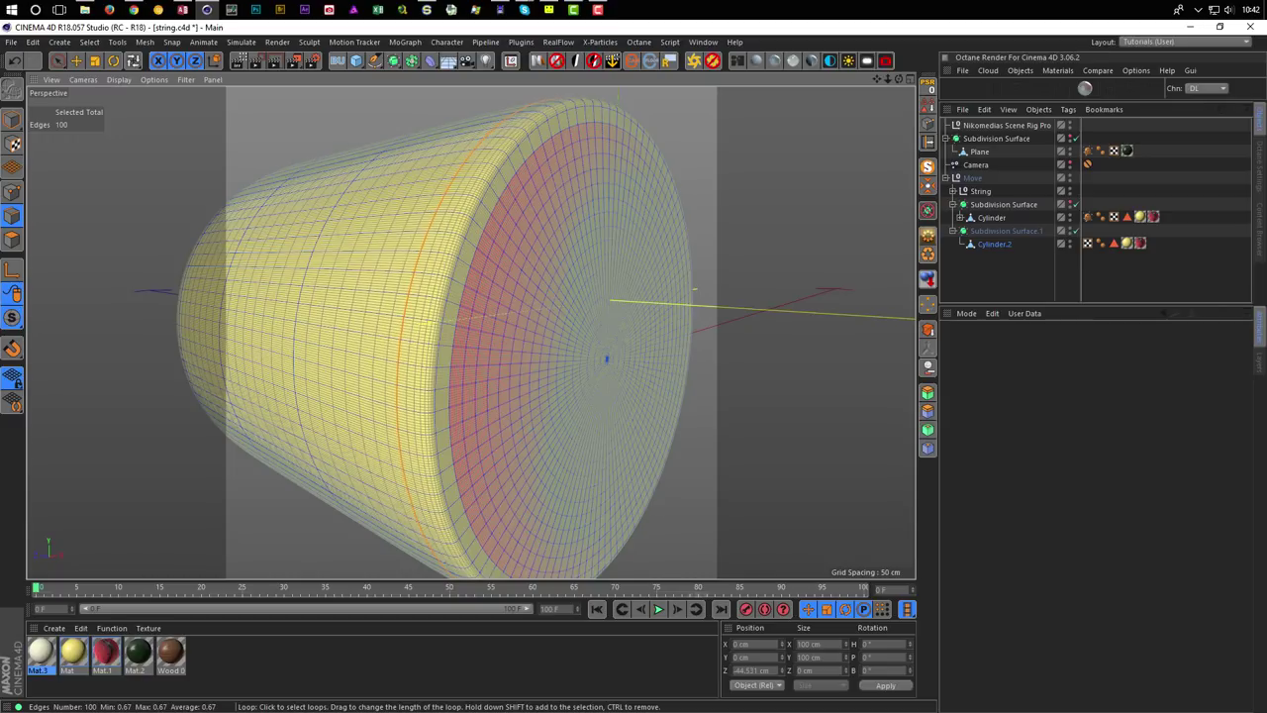
click(440, 396)
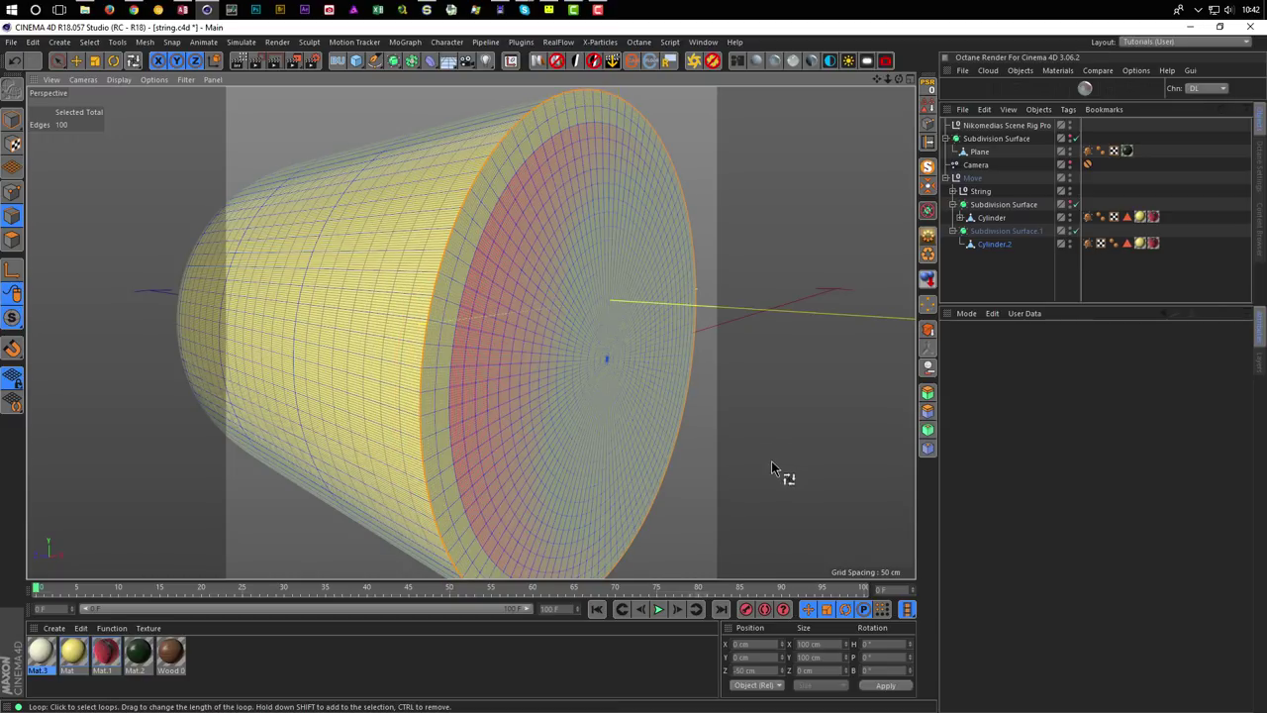
Return to Model mode, frame the red cap, and look through the scene camera.
click(13, 118)
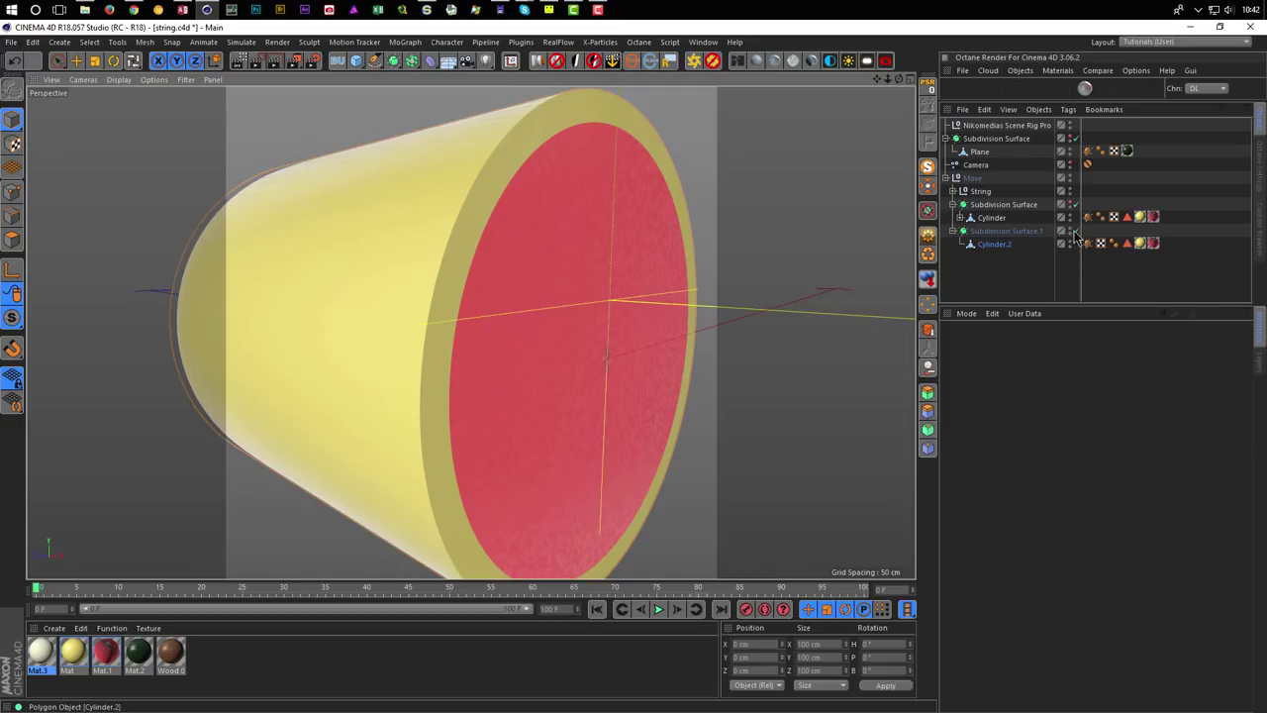
alt+right_drag(714, 340, 538, 374)
alt+drag(539, 375, 457, 376)
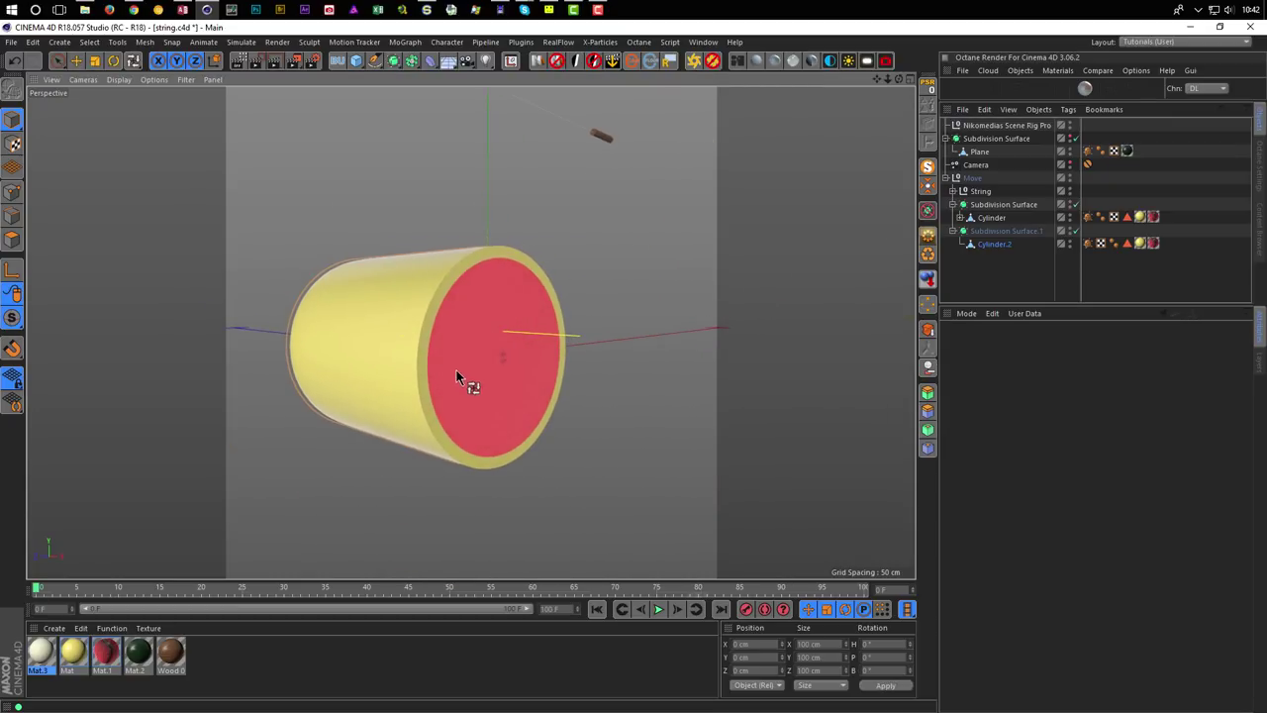
click(1081, 168)
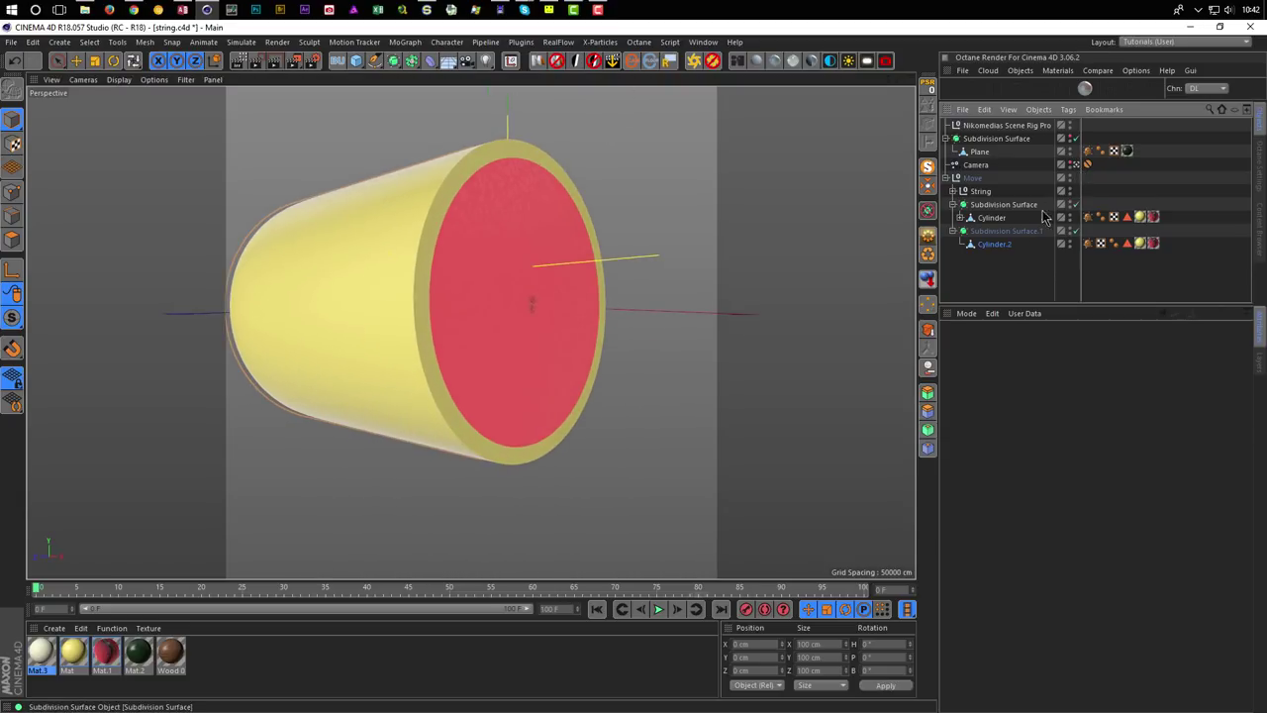
Scrub the timeline to frame 55 and render it to the Picture Viewer.
drag(37, 591, 344, 591)
click(501, 592)
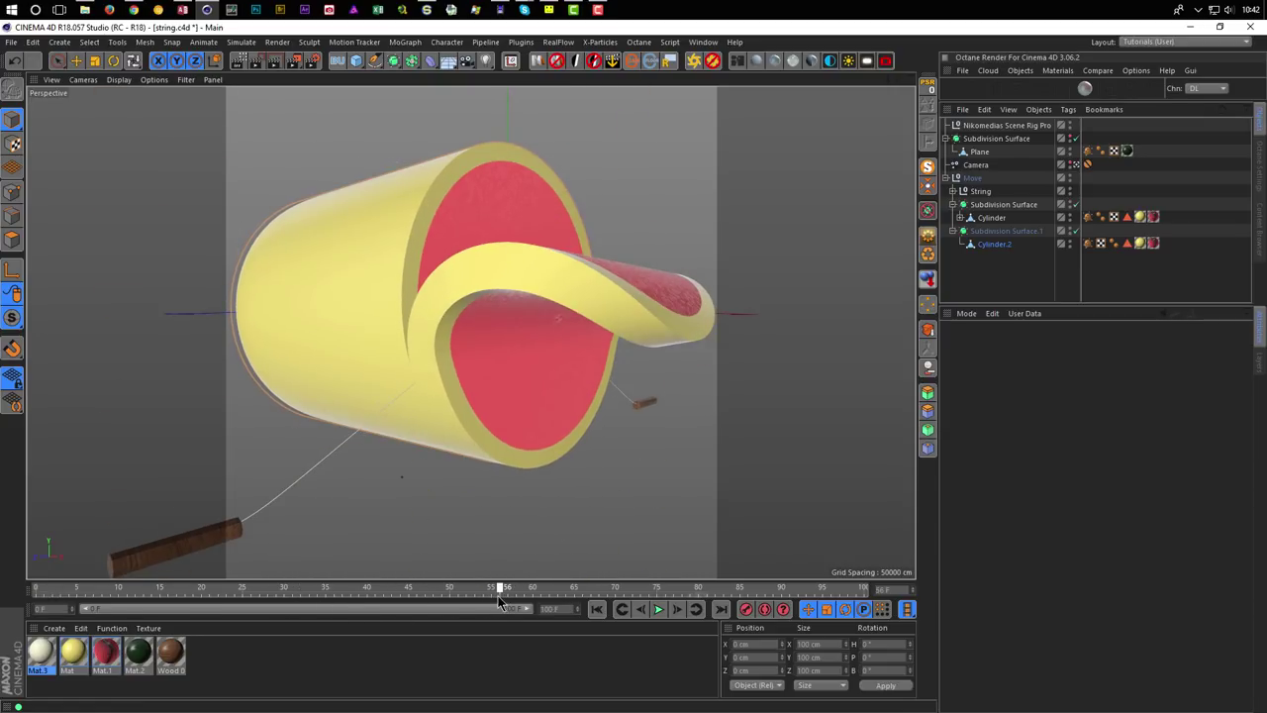
drag(498, 596, 494, 597)
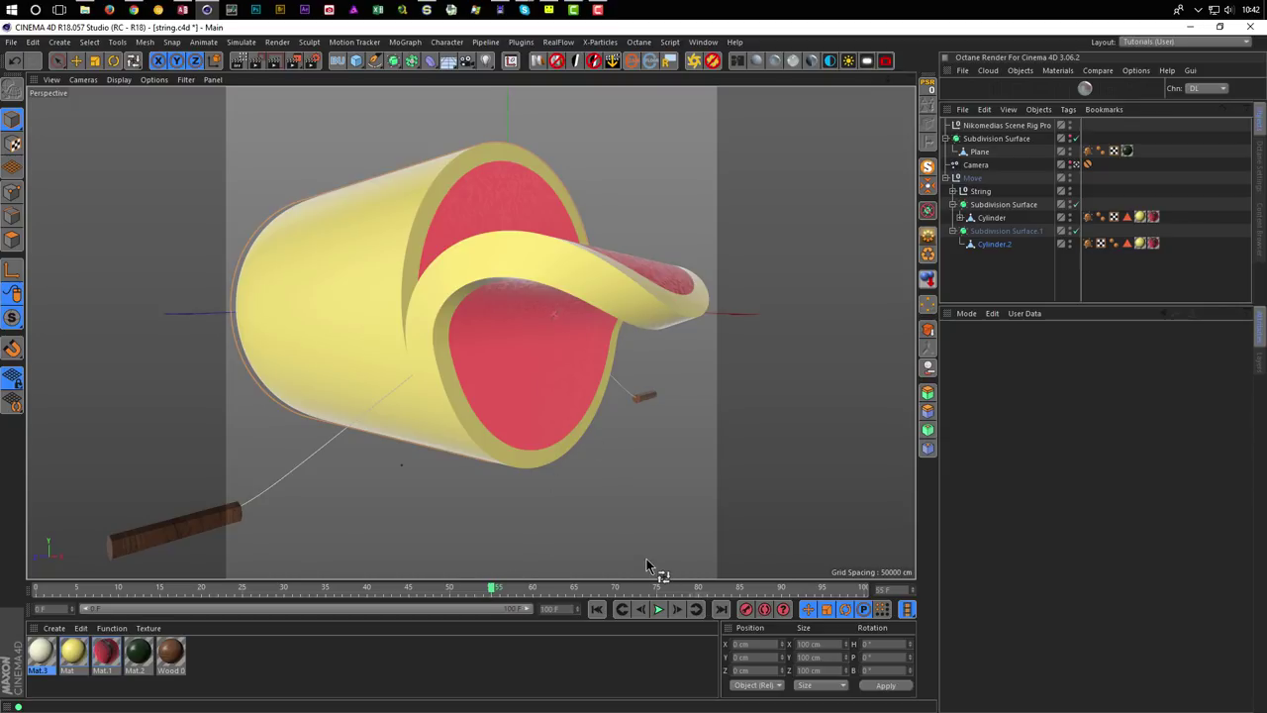
key(shift+r)
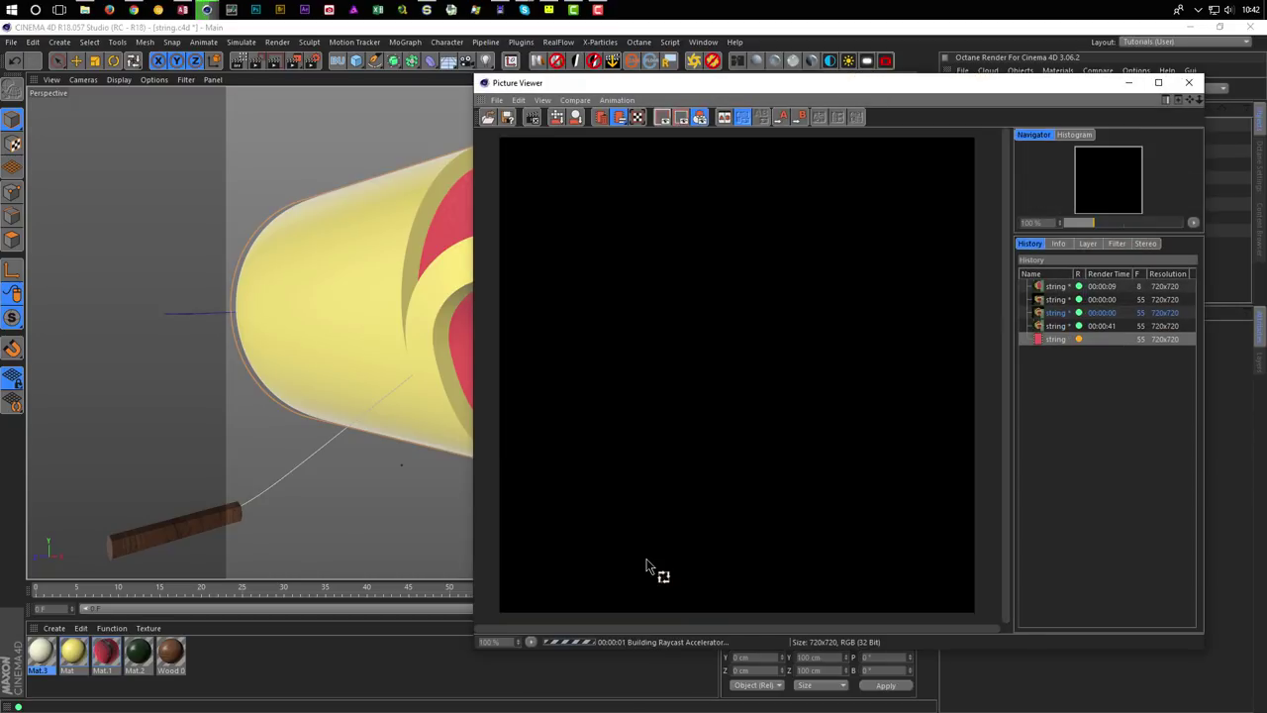
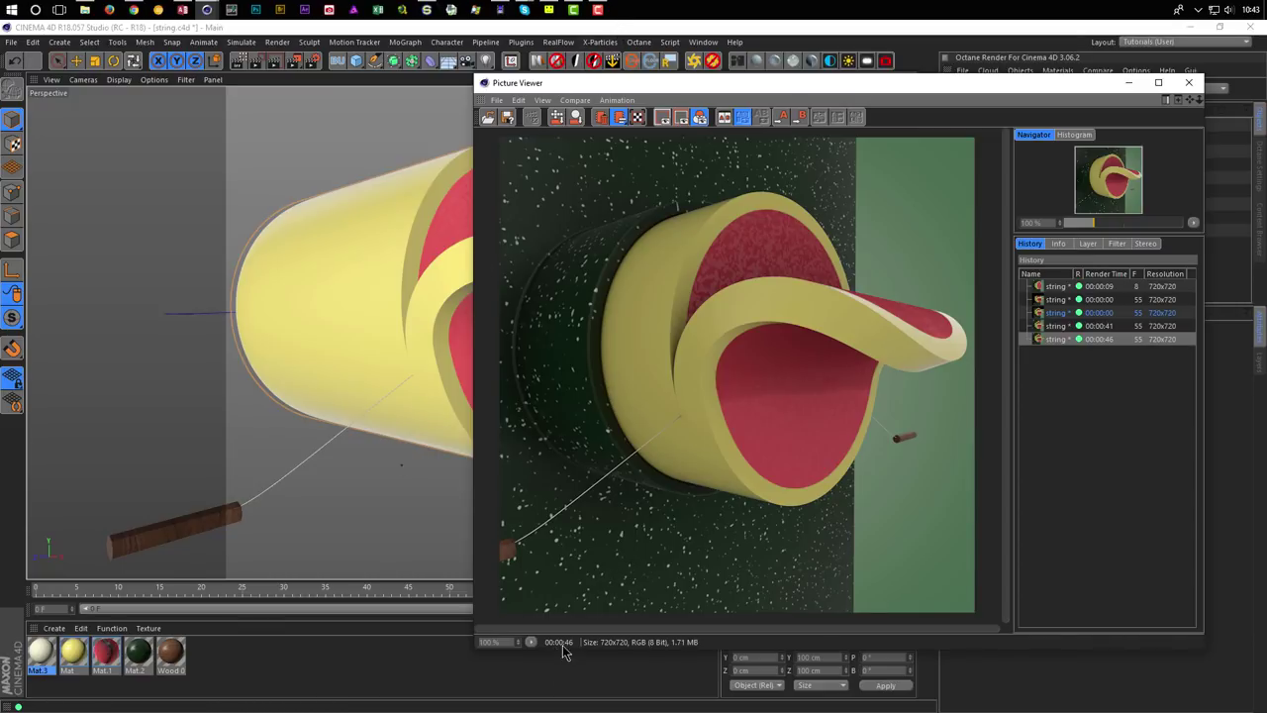
Close the old render, move to about frame 77, preview-render, and select Subdivision Surface.1.
click(1188, 84)
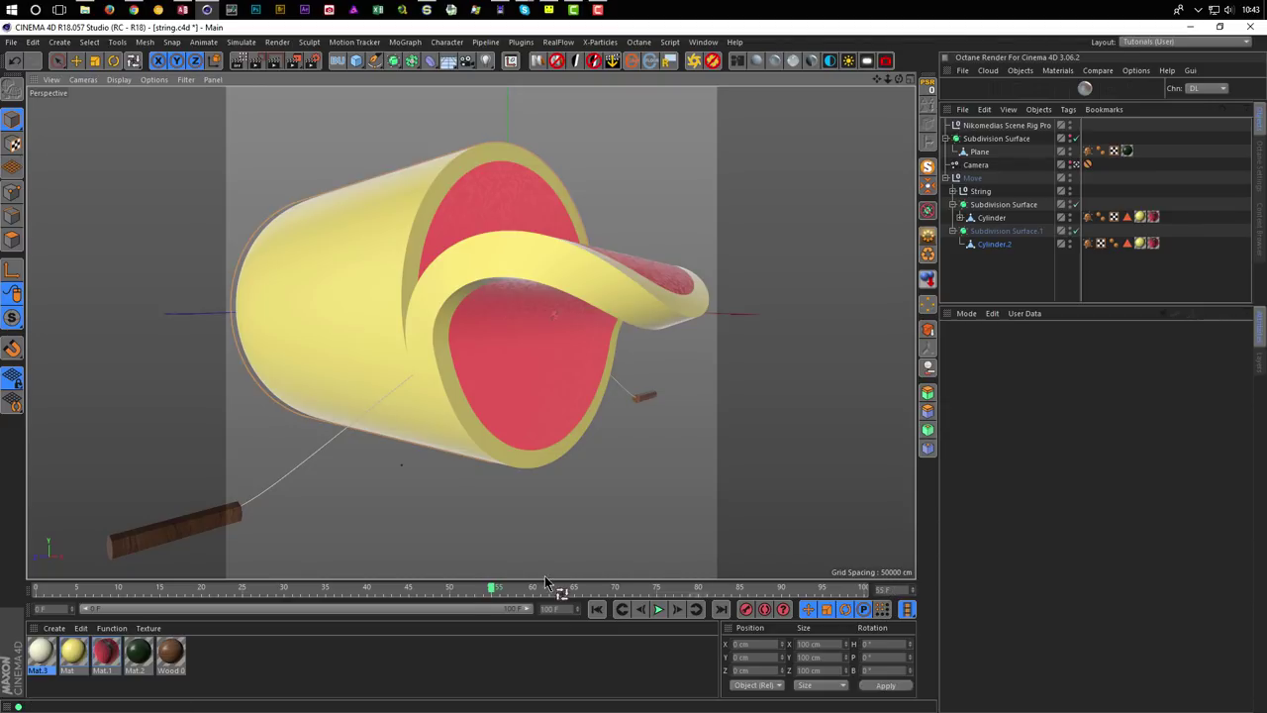
click(499, 588)
drag(561, 591, 673, 592)
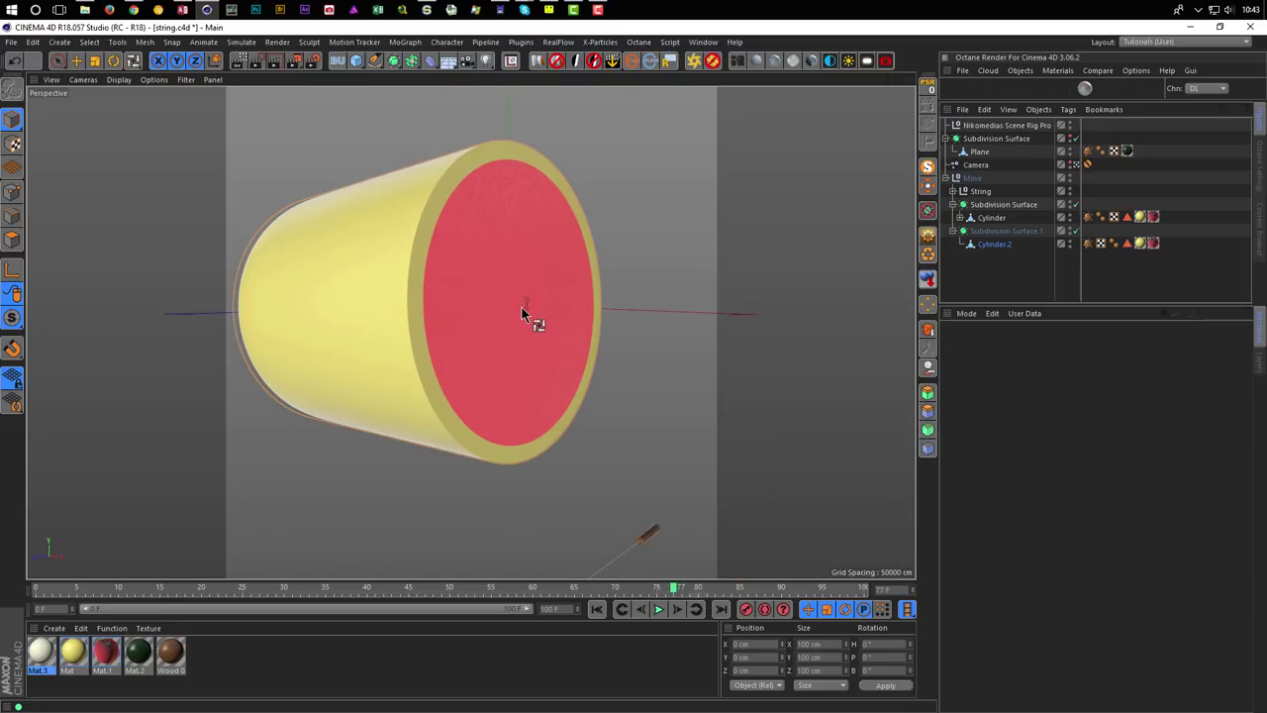
click(255, 61)
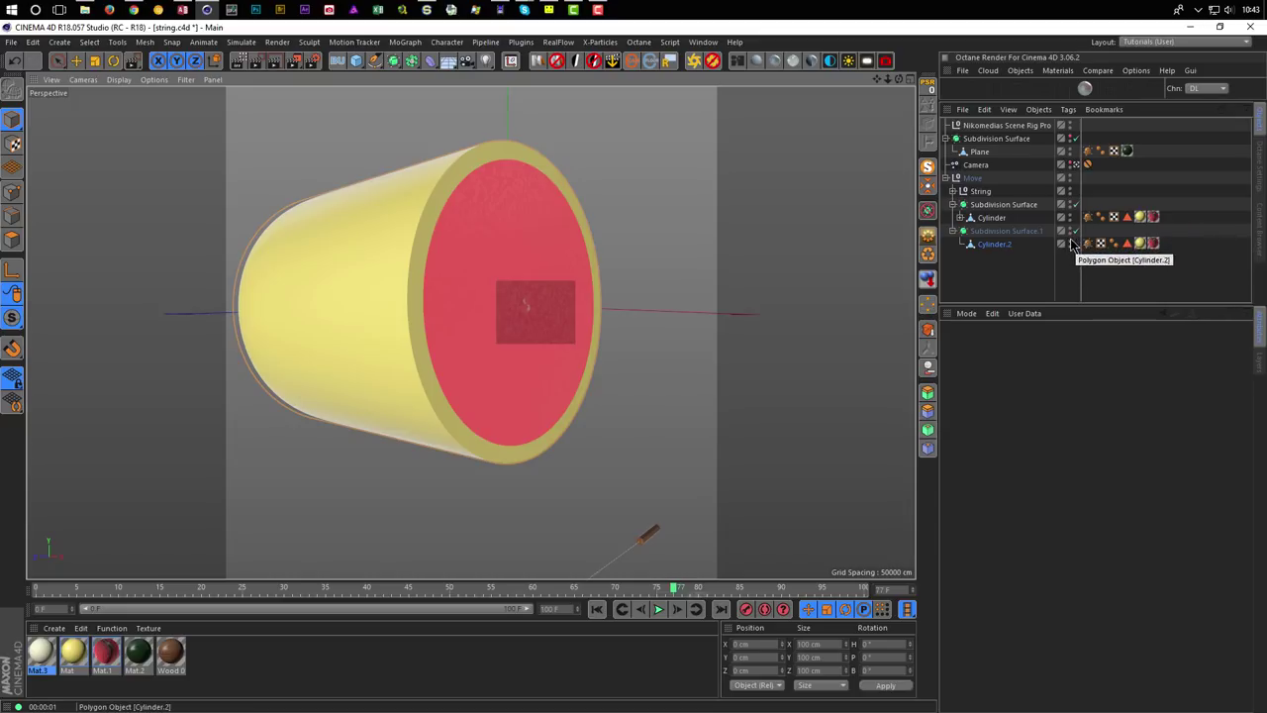
click(1014, 232)
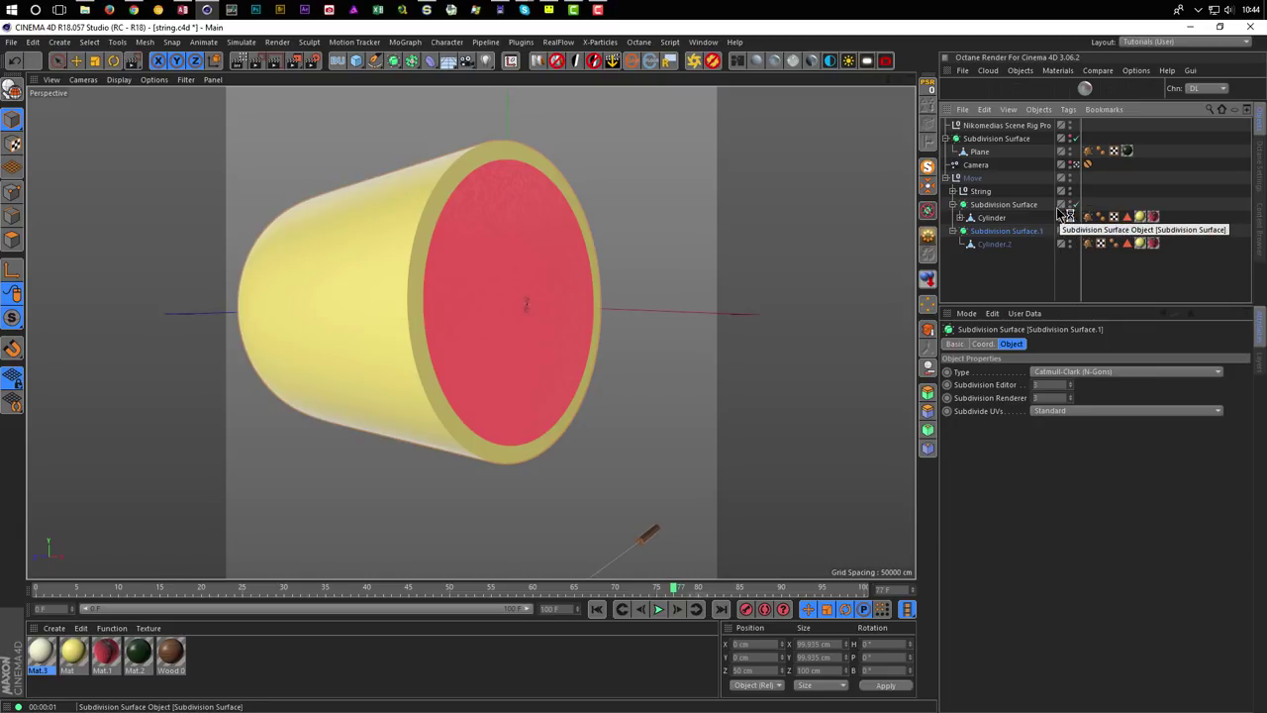
Change the editor and render subdivision levels of both Subdivision Surfaces, then scrub back to frame 55.
click(1023, 207)
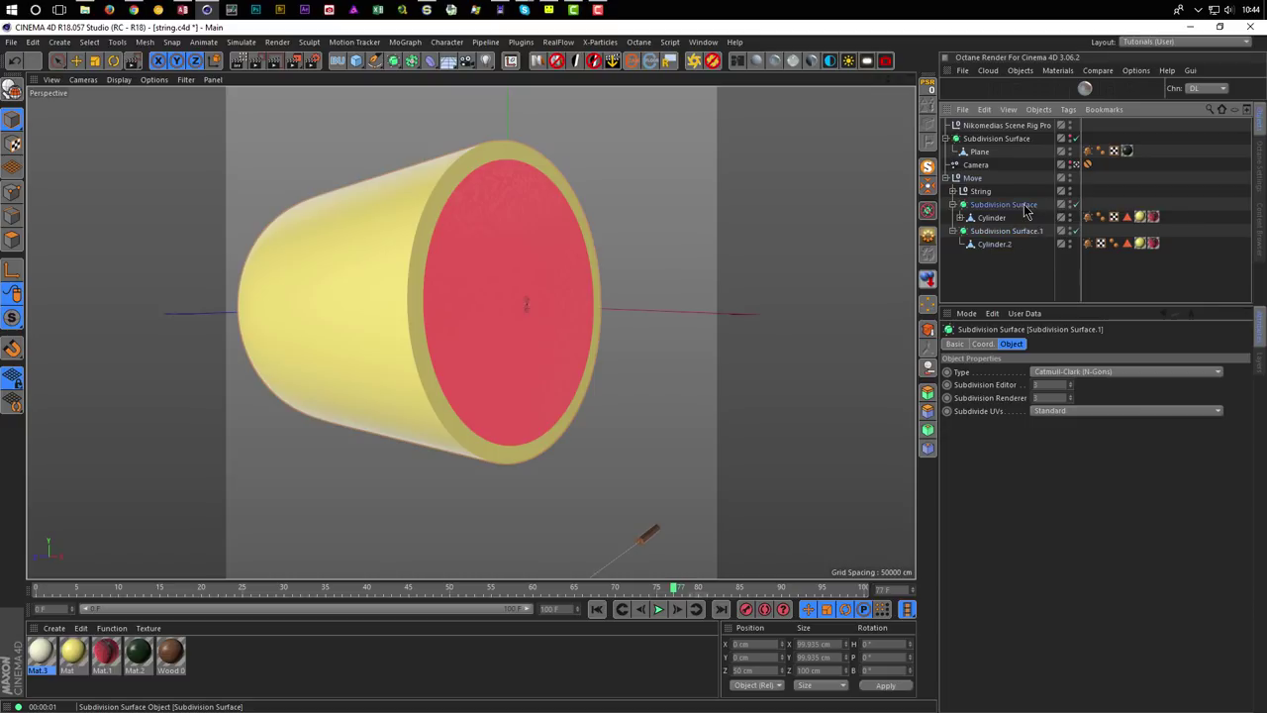
ctrl+click(1023, 231)
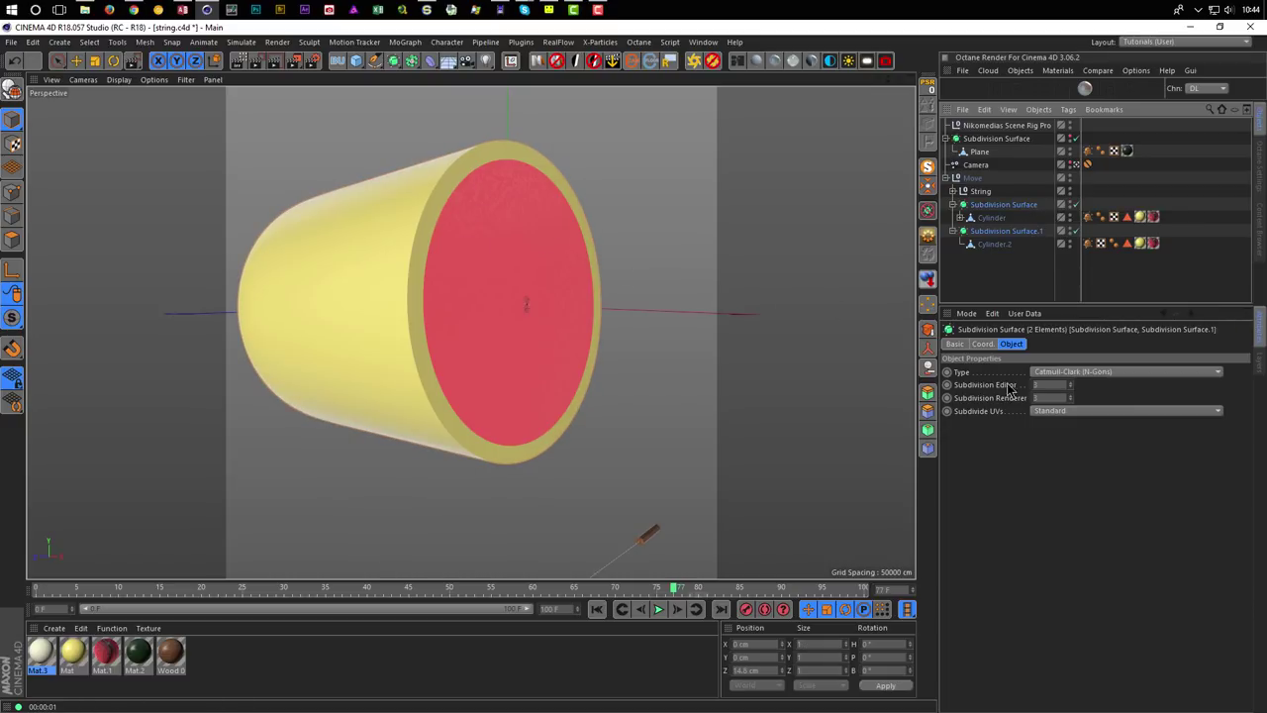
click(1041, 385)
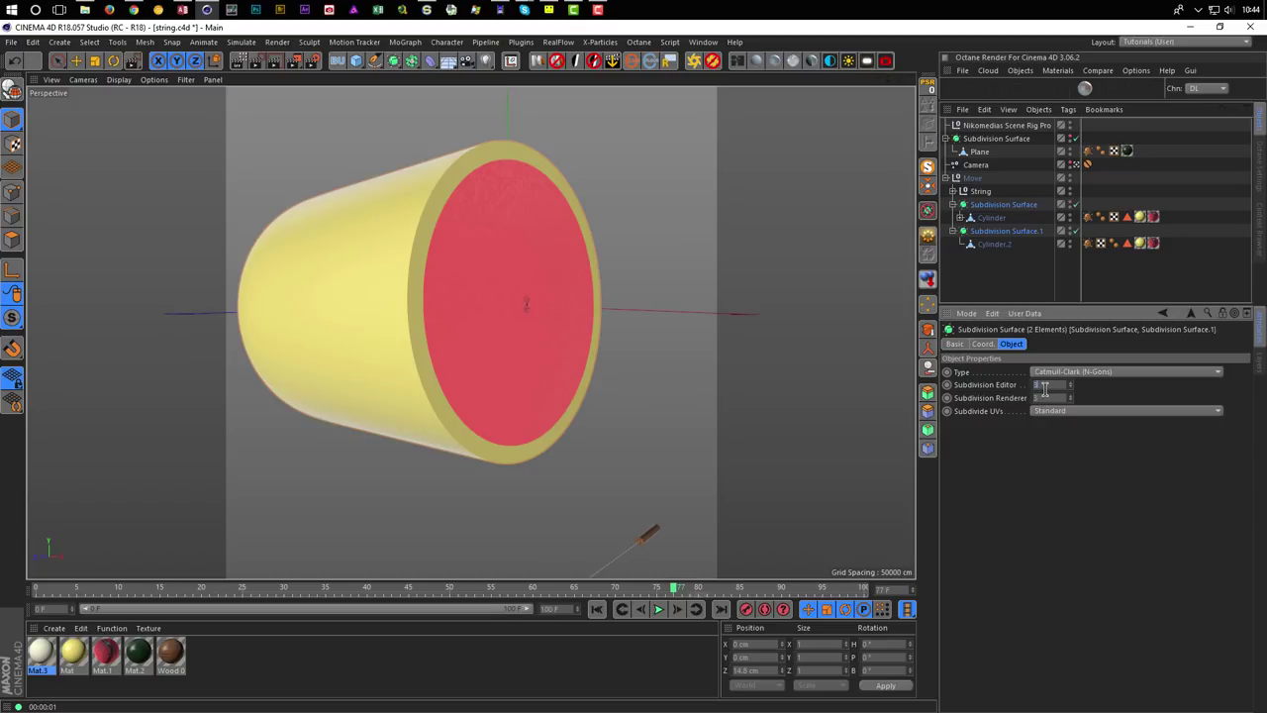
key(Tab)
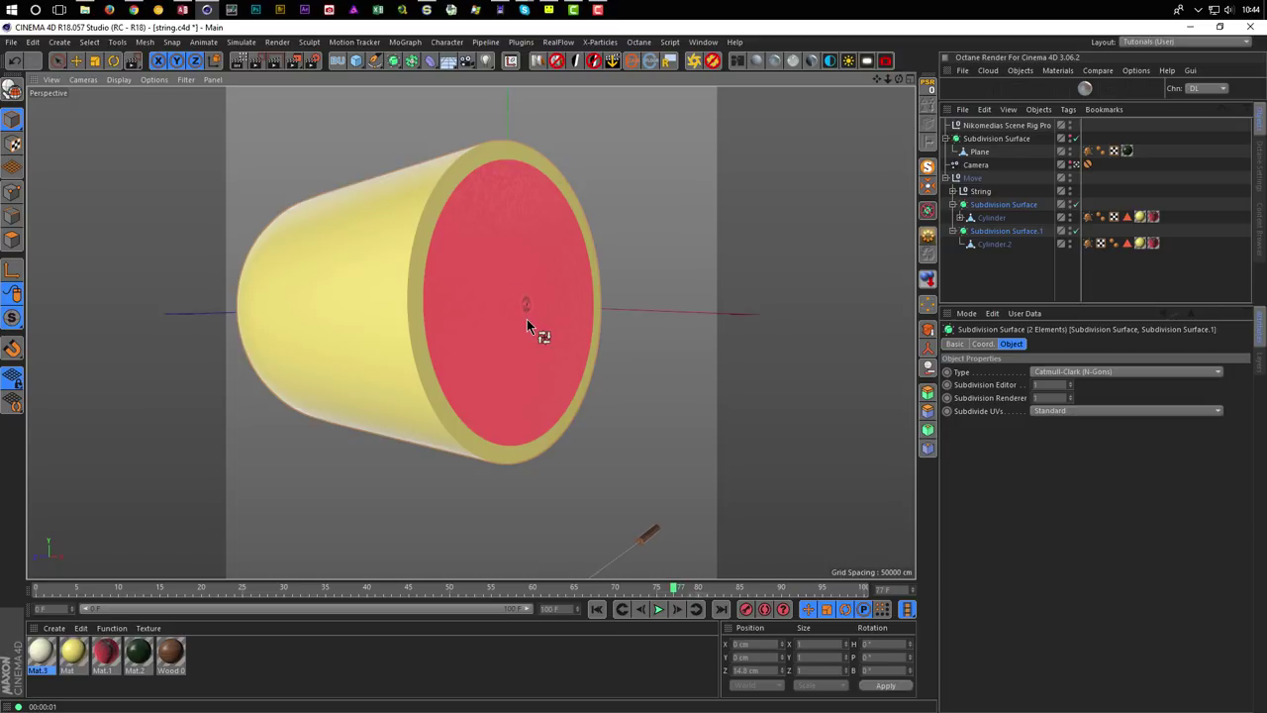
drag(488, 274, 569, 356)
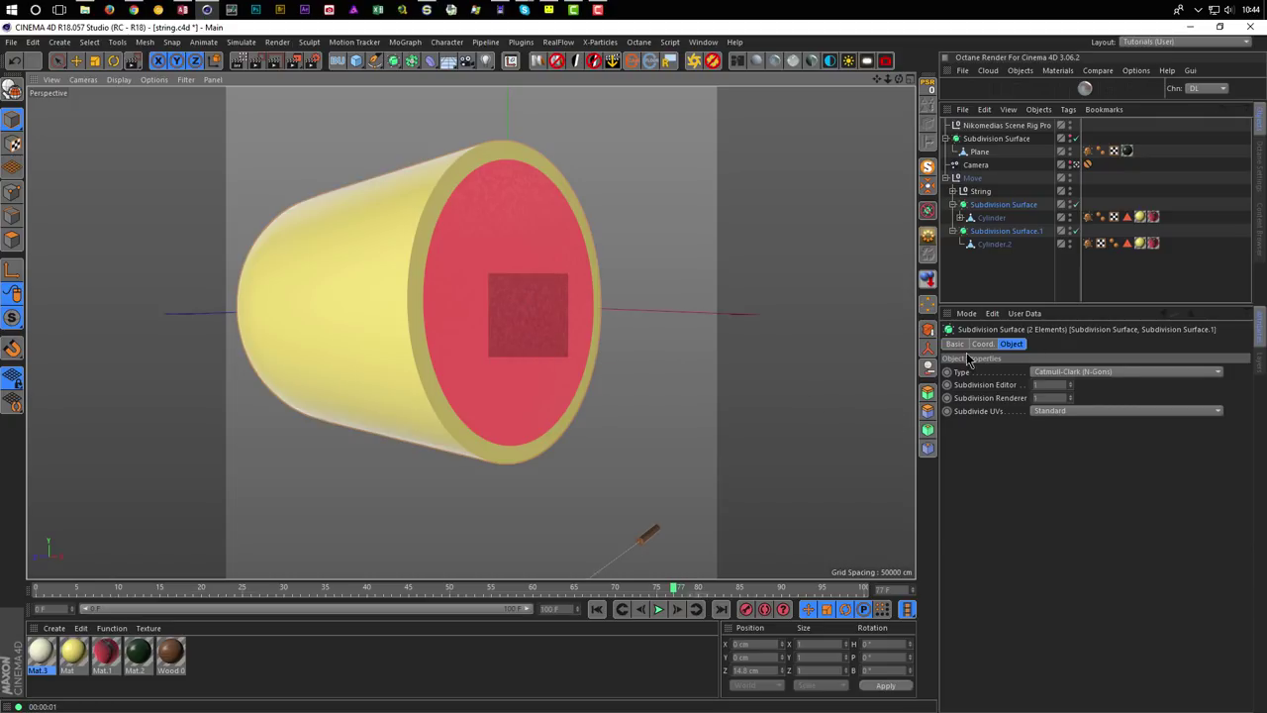
drag(673, 588, 474, 588)
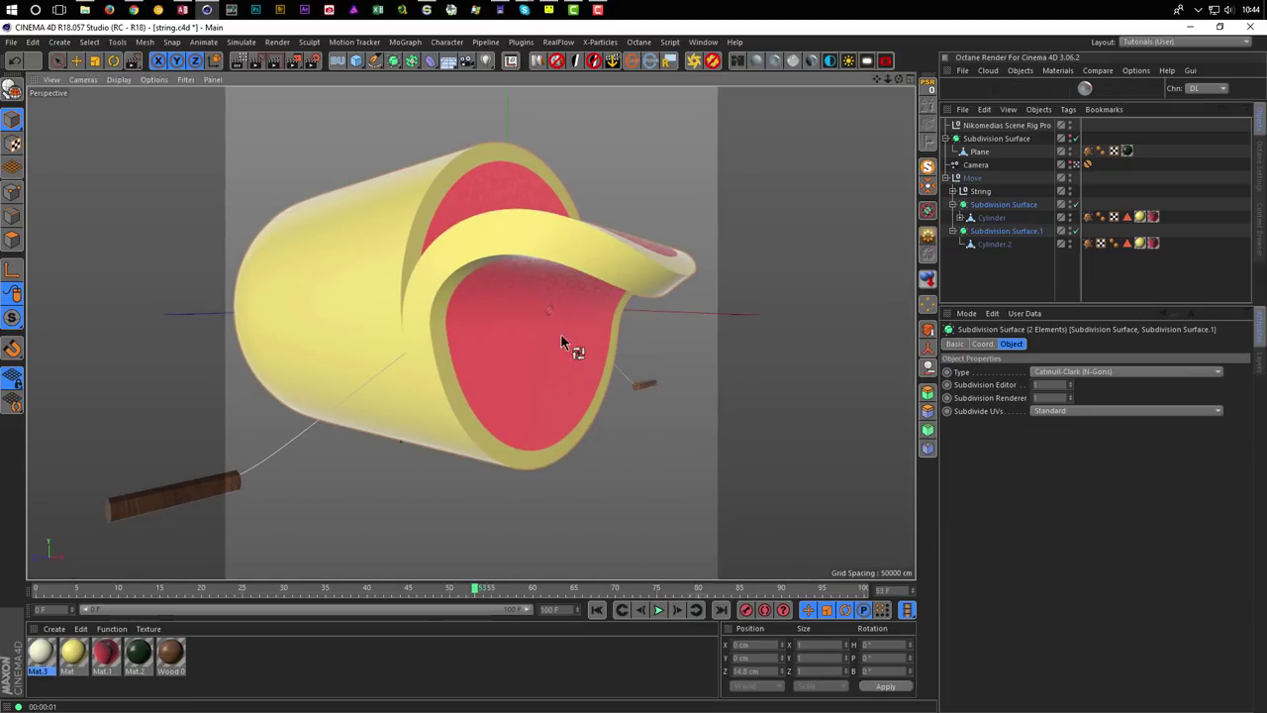
Preview-render a region of the curled tube, check Render Settings, and render frame 55 to the Picture Viewer.
click(133, 61)
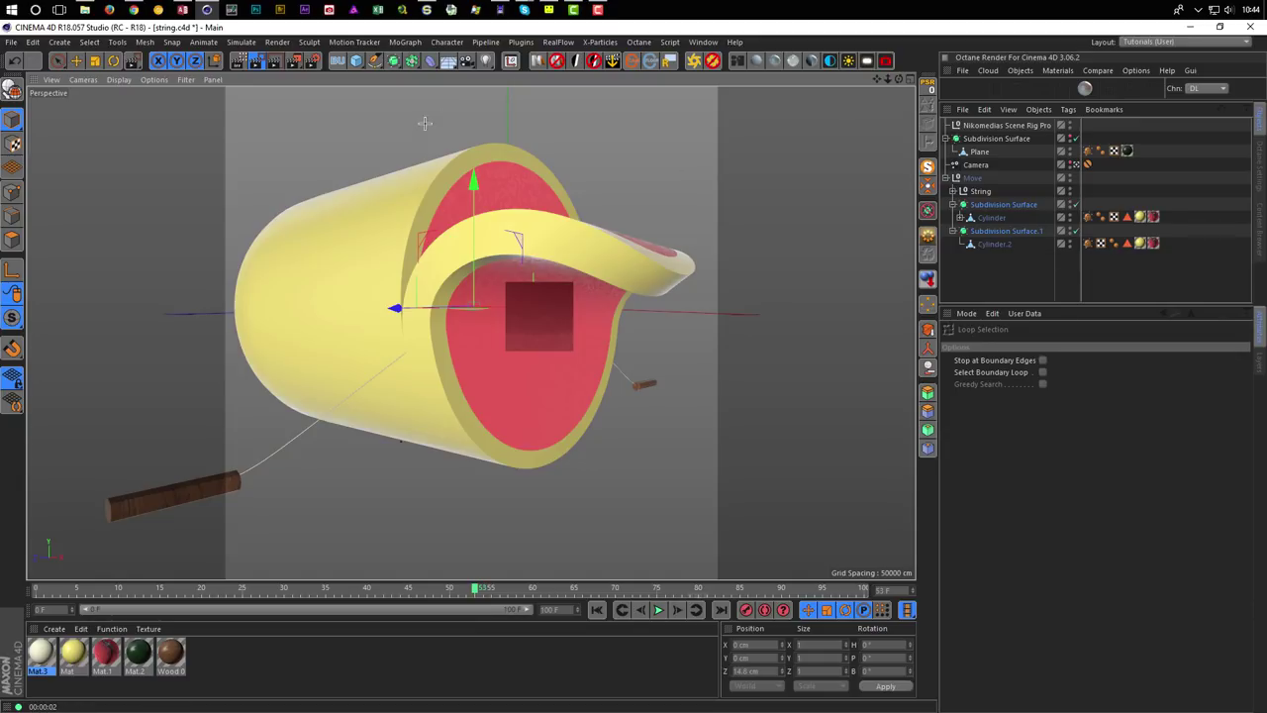
drag(353, 104, 604, 310)
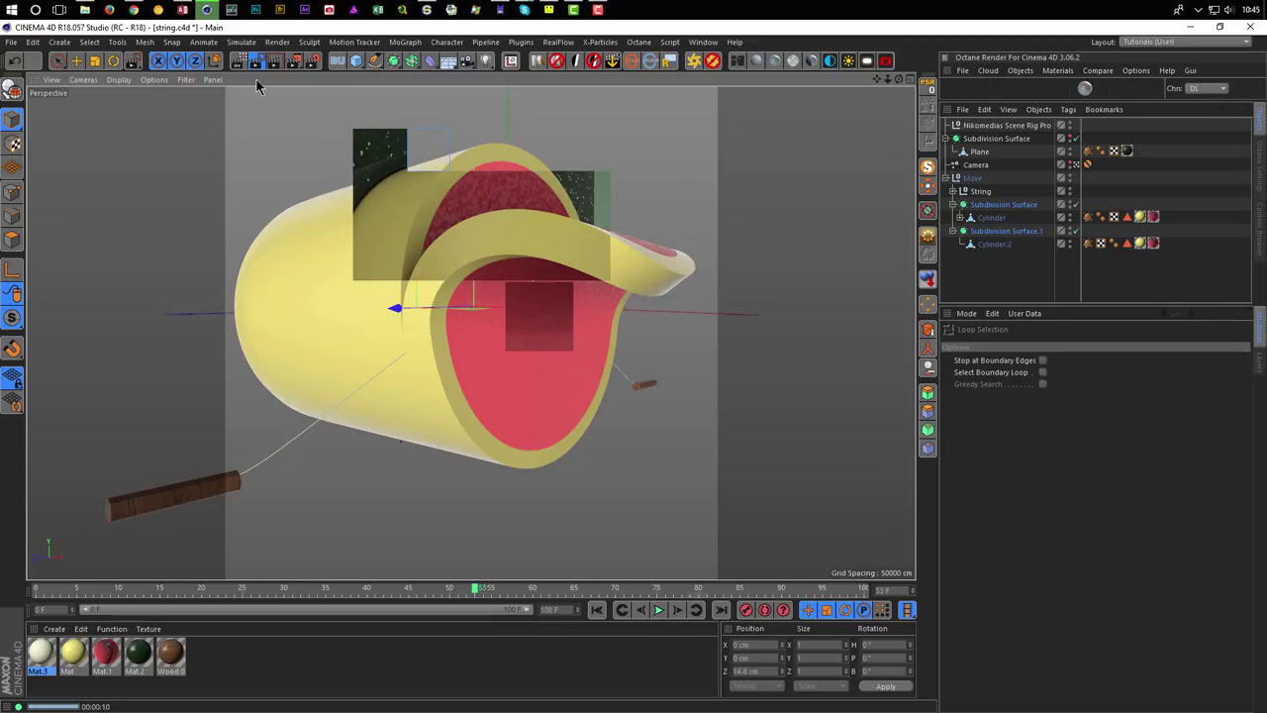
click(314, 61)
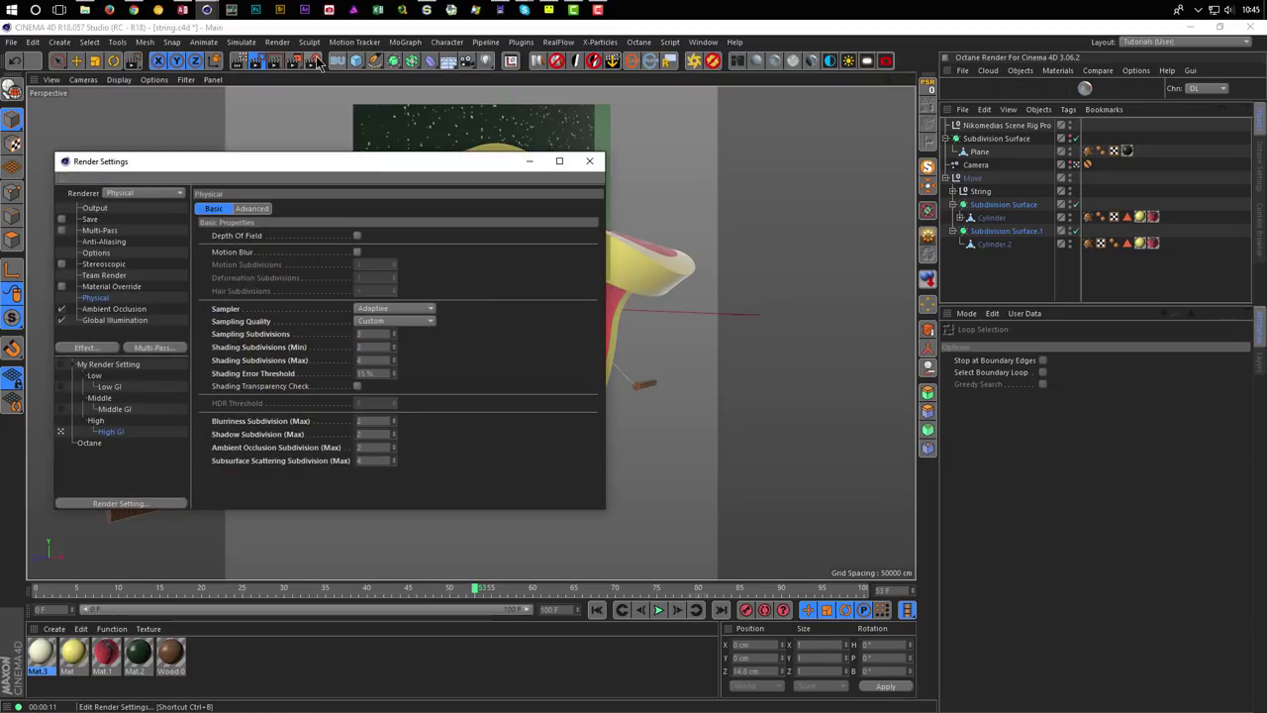
click(590, 163)
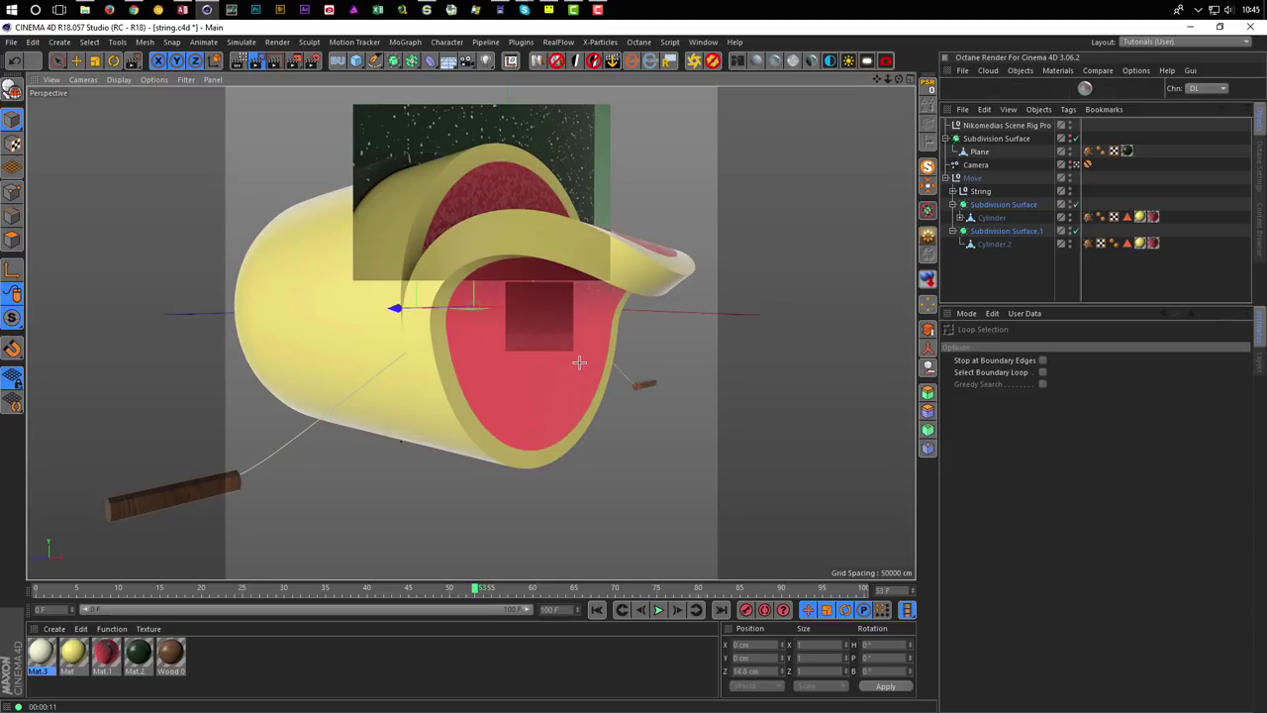
key(shift+r)
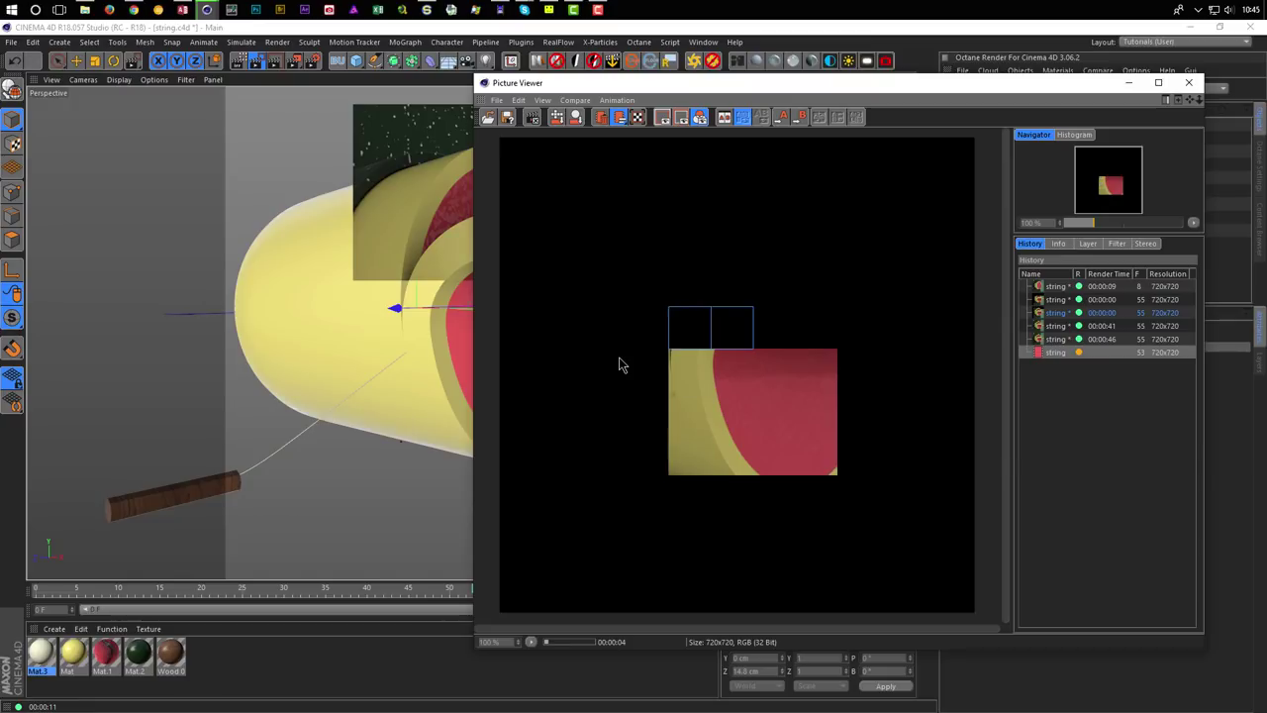
Compare against the earlier render, stop and close the frame 55 render, and render in the viewport.
click(1055, 340)
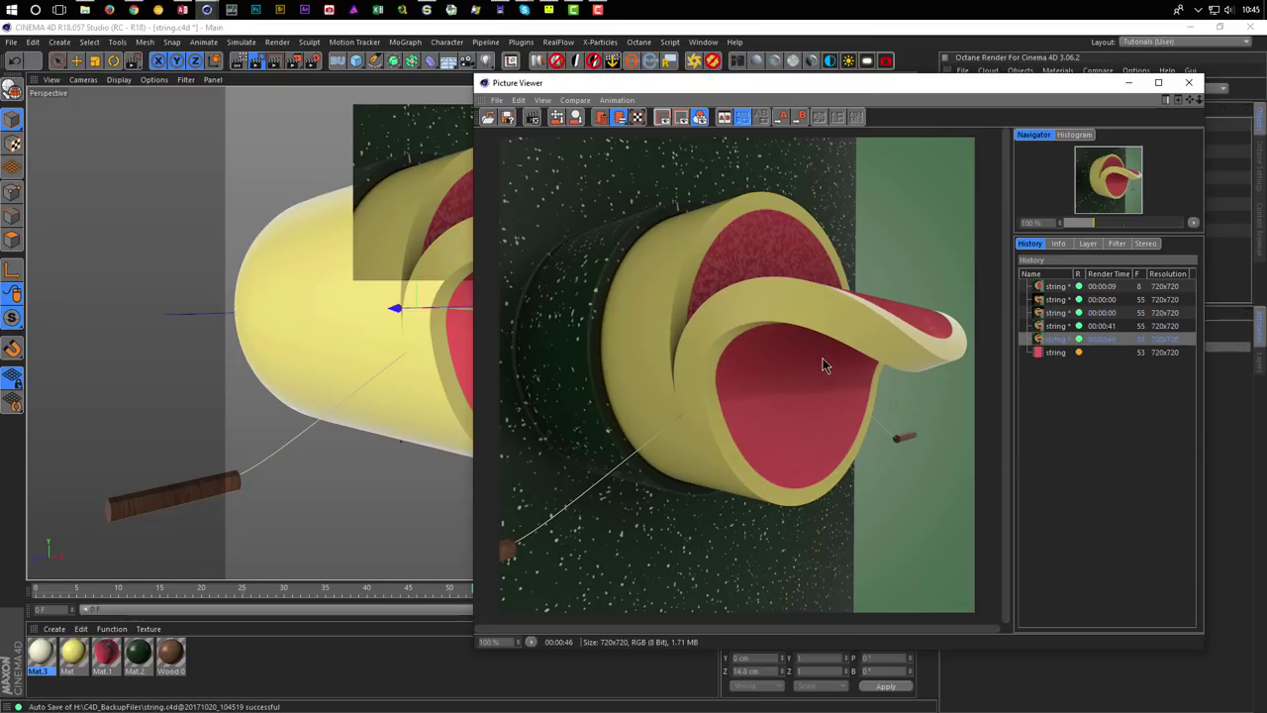
click(1053, 352)
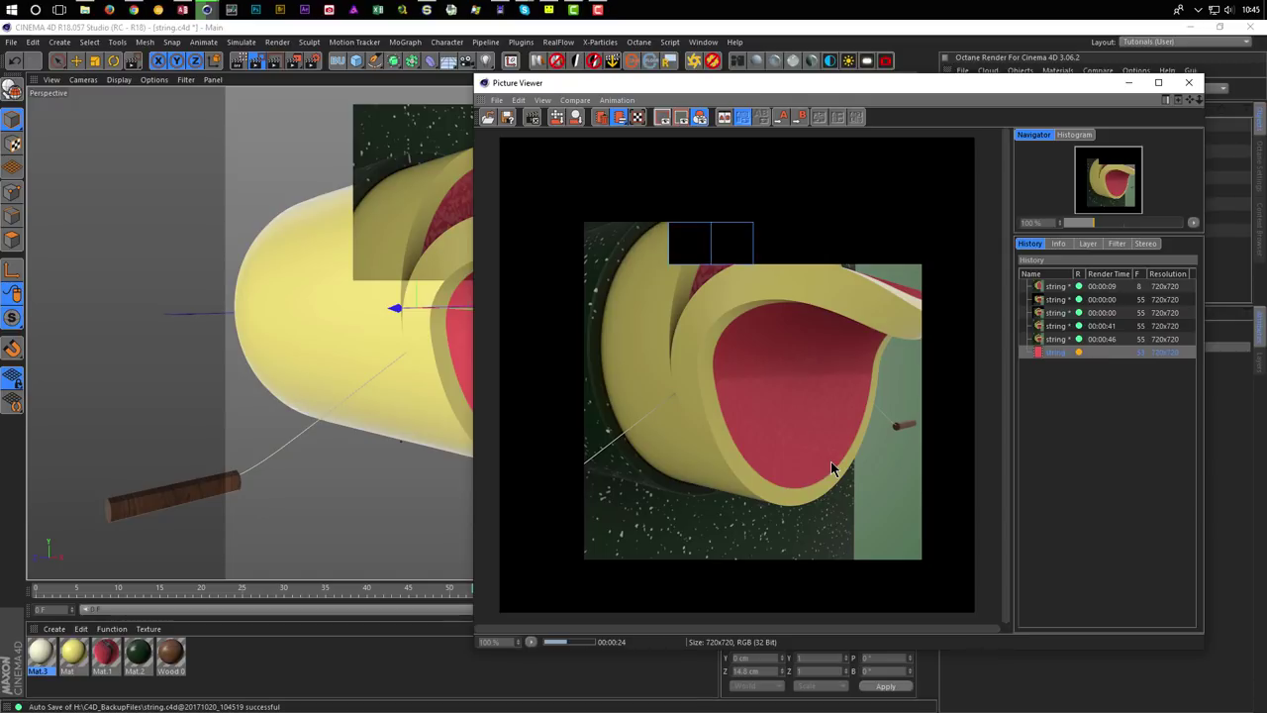
click(1193, 84)
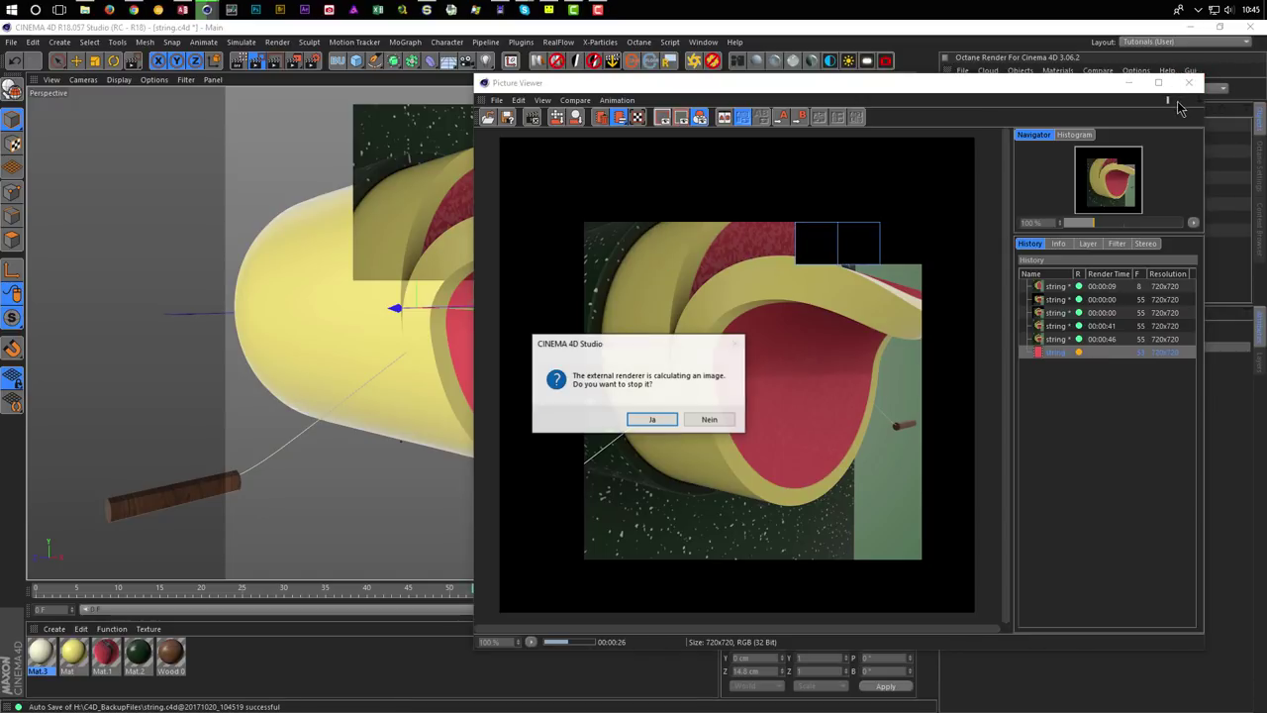
click(713, 420)
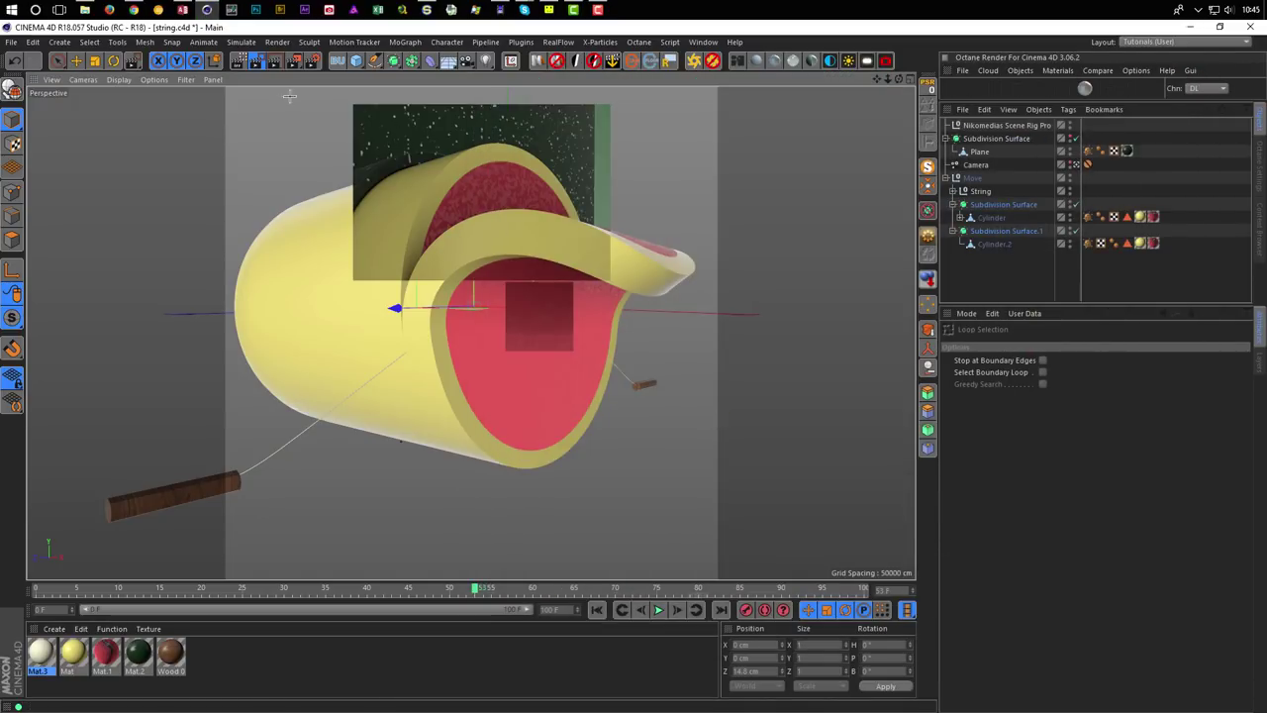
click(239, 60)
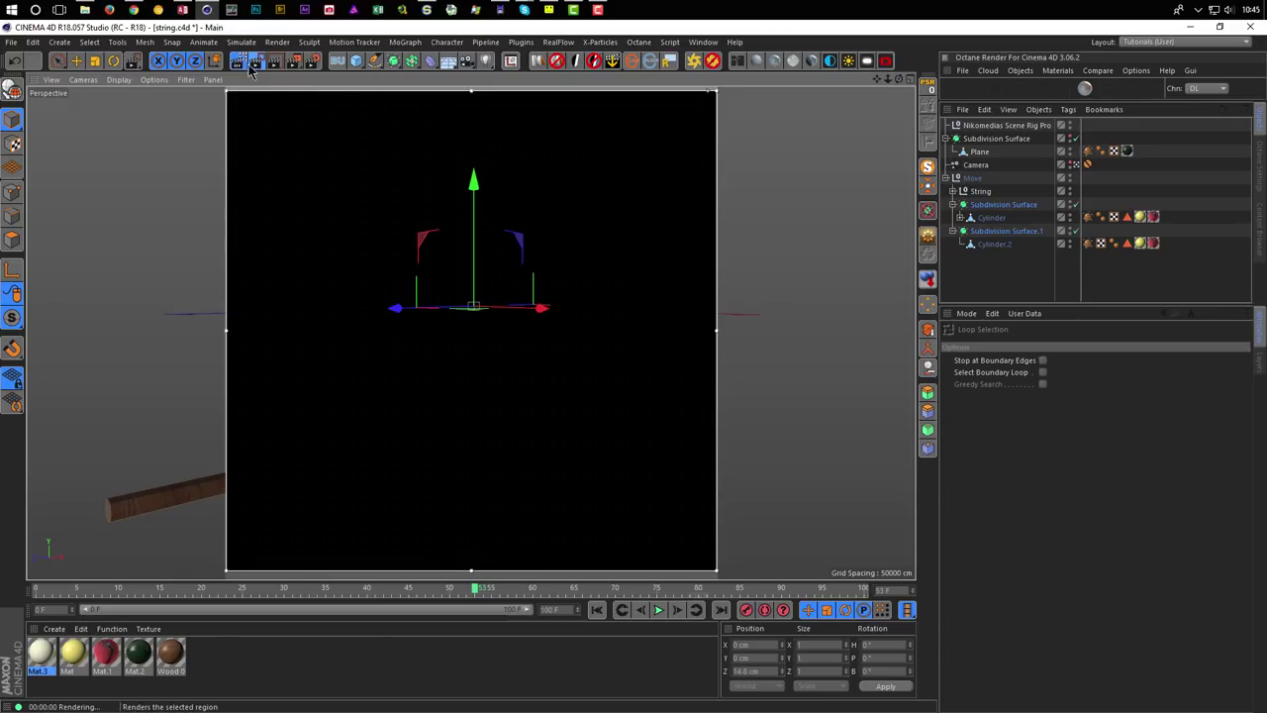
Cancel the viewport render, play the tube animation through, and rewind to frame 0.
click(287, 128)
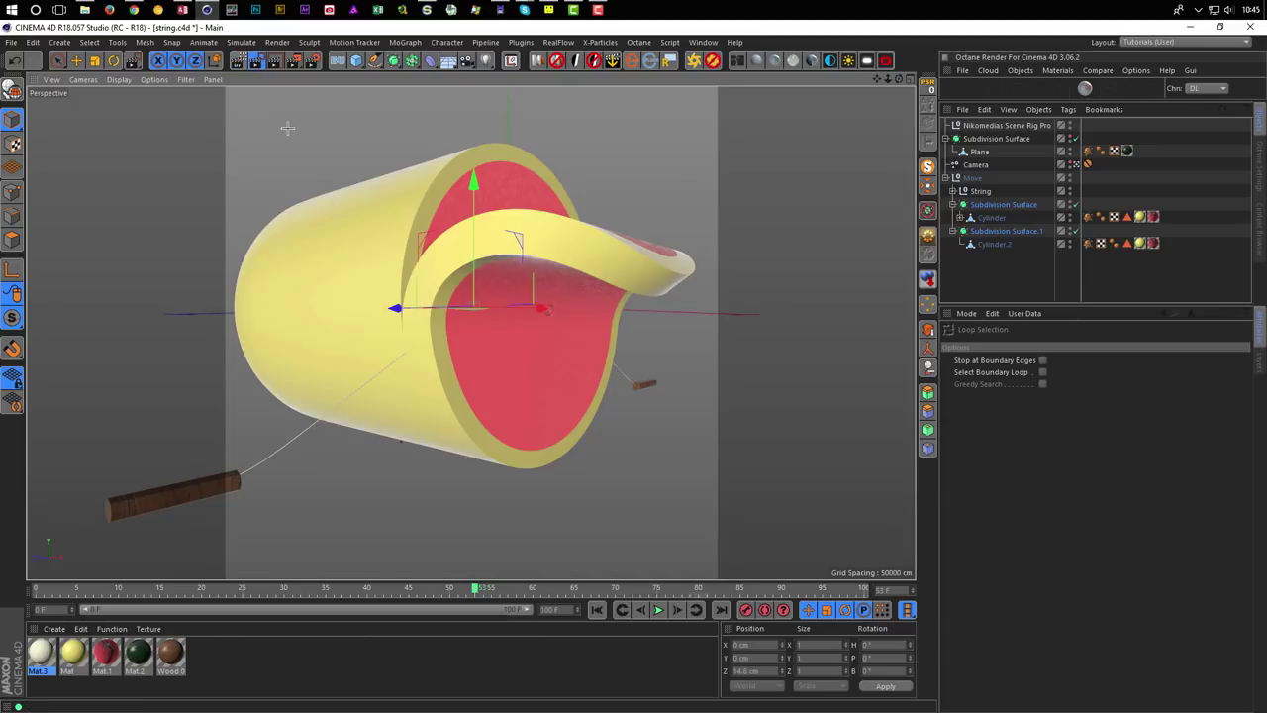
click(657, 610)
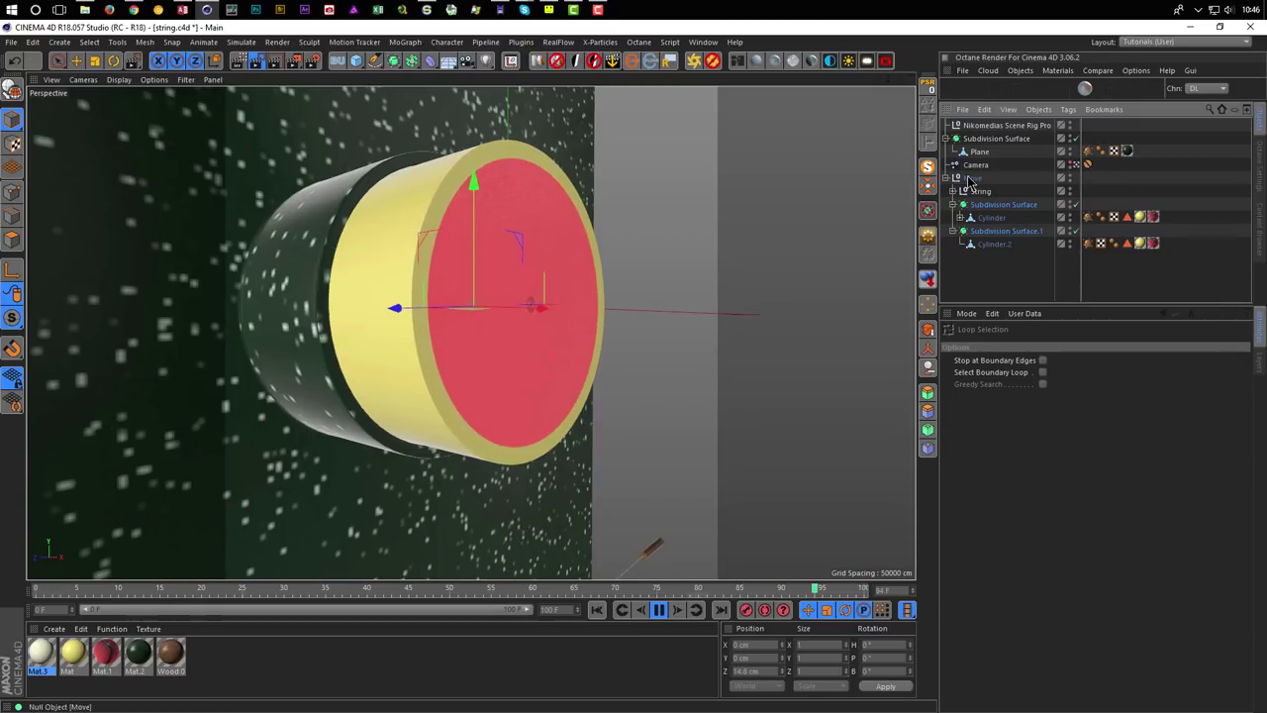
click(658, 610)
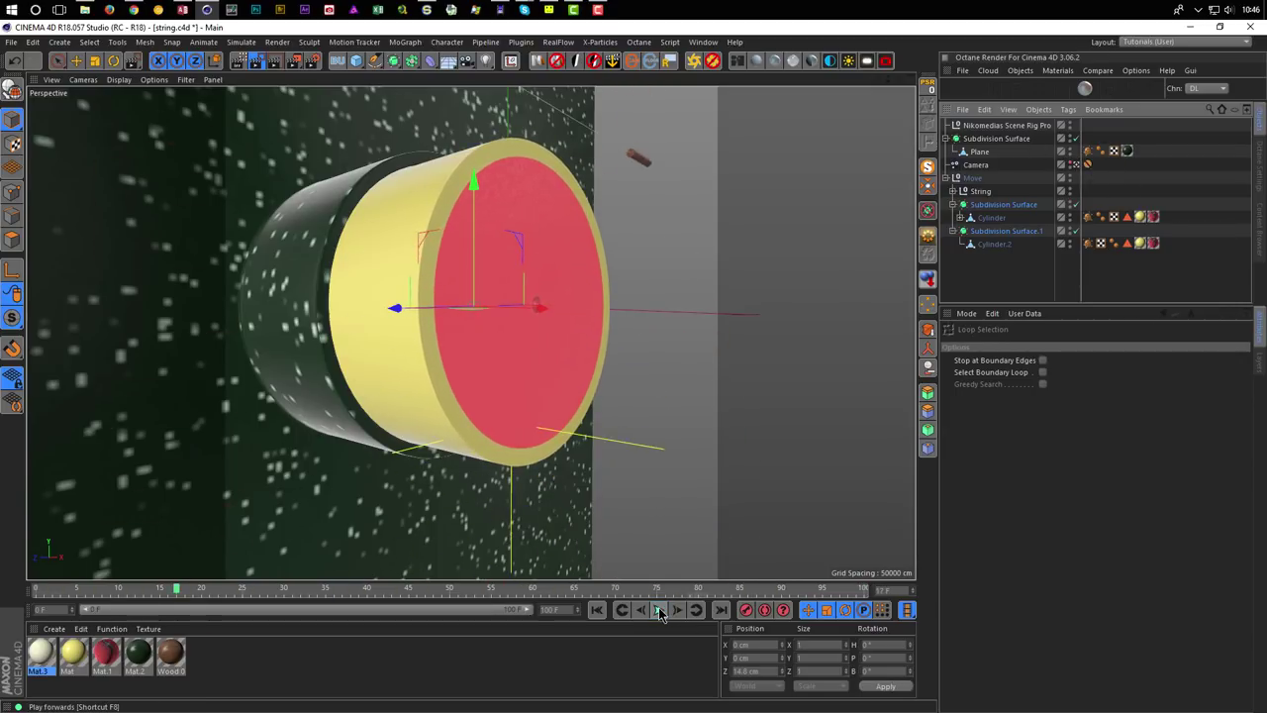
click(597, 610)
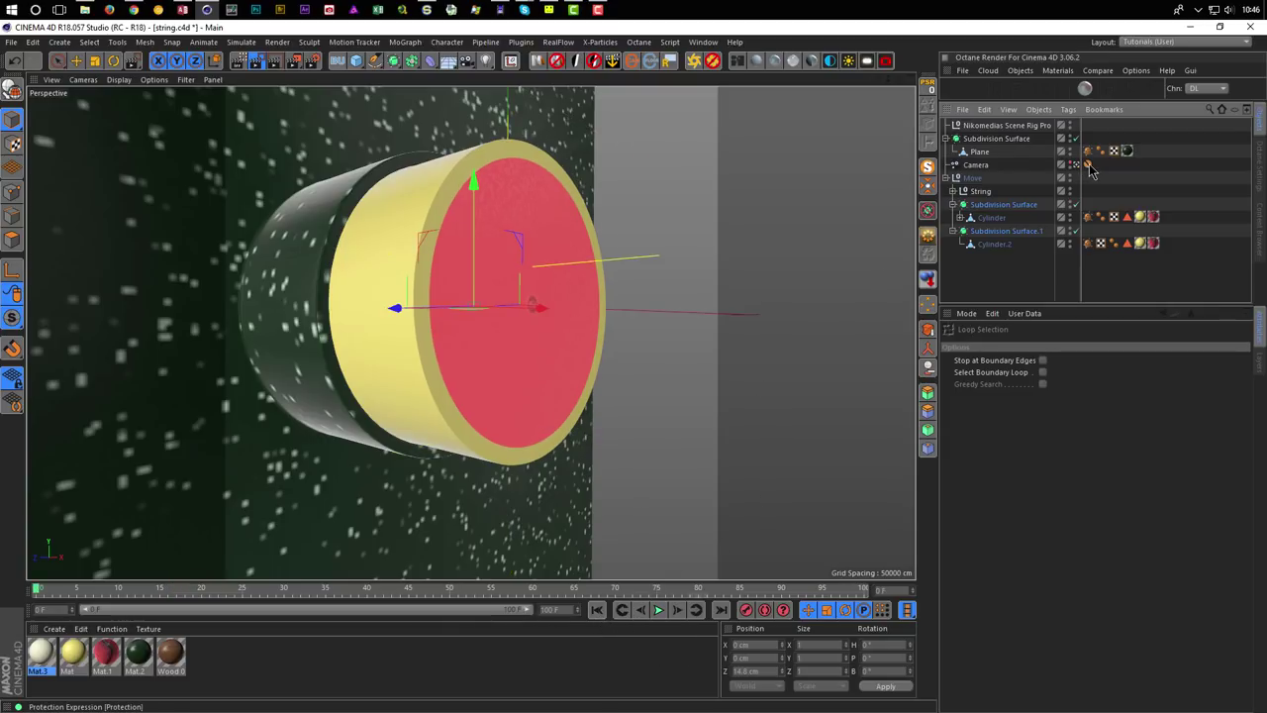
Delete the camera's Protection tag and set its focal length to 50 mm.
click(1089, 165)
key(Delete)
click(976, 164)
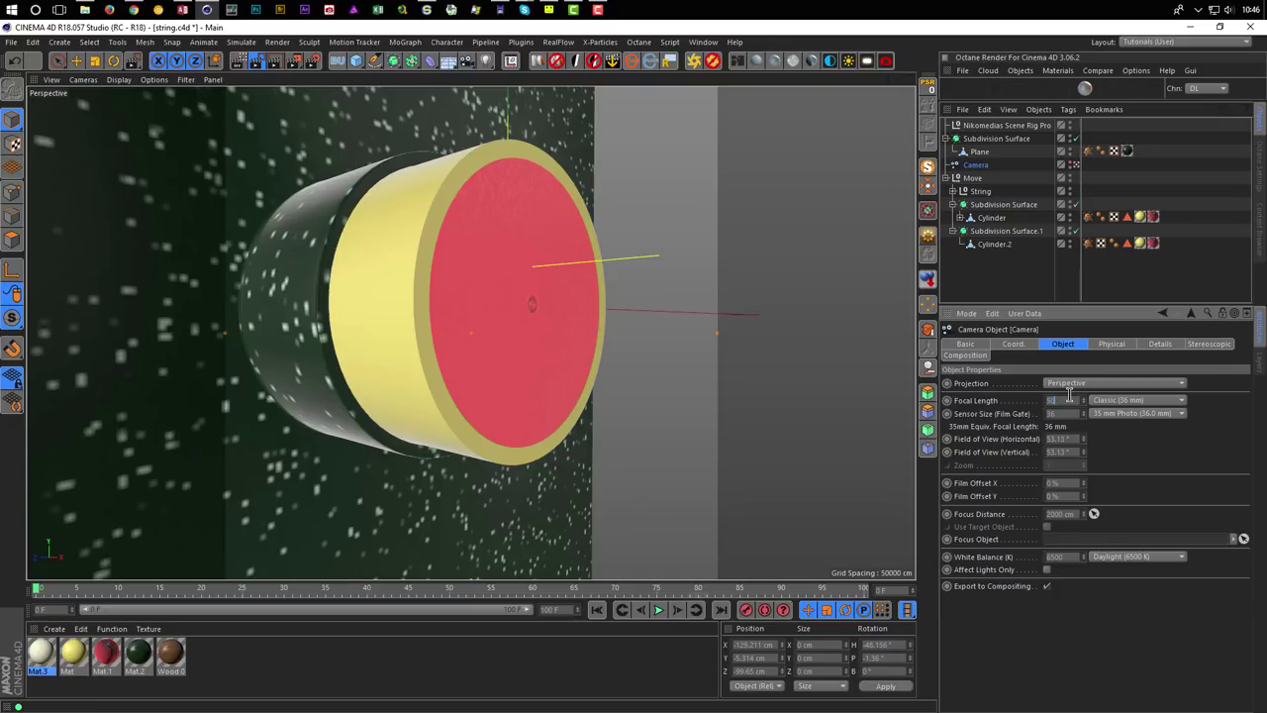
text(50)
key(Return)
Reframe the camera on the tube, play back the shot, and bring up the Dope Sheet.
mouse_move(615, 394)
alt+mouse_down()
mouse_move(602, 398)
mouse_move(609, 414)
mouse_move(612, 401)
alt+mouse_up()
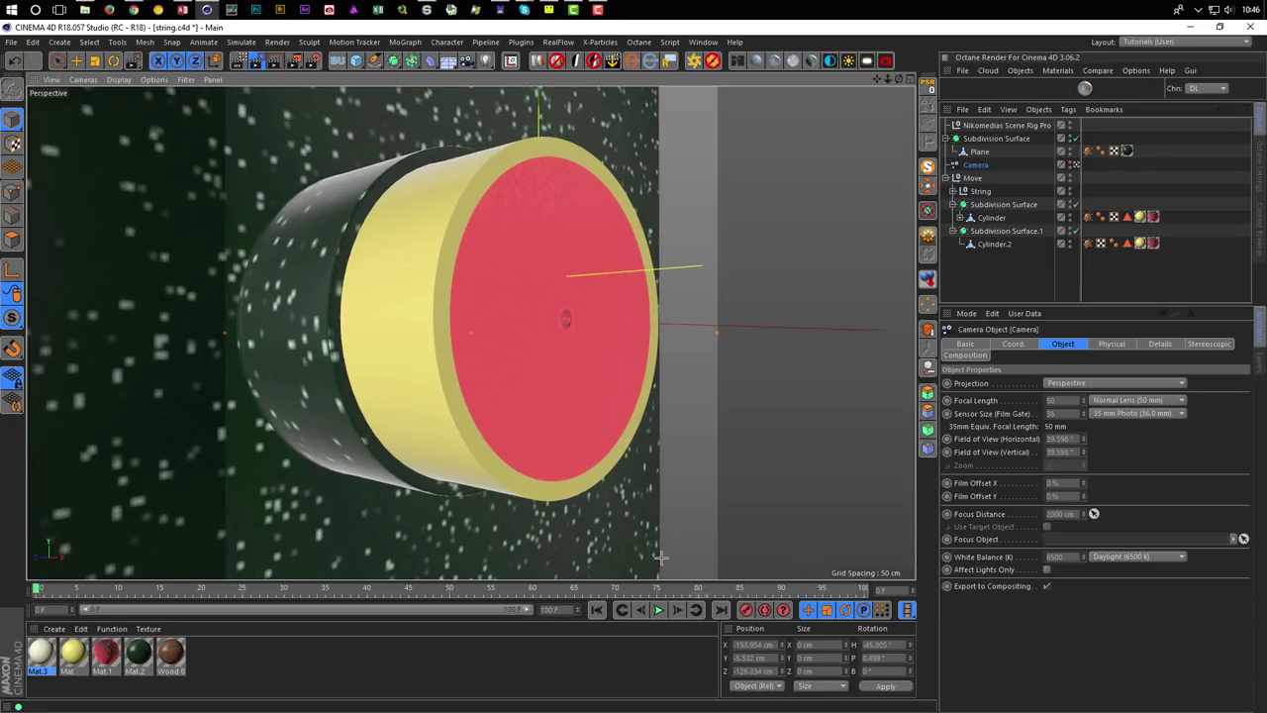
click(658, 610)
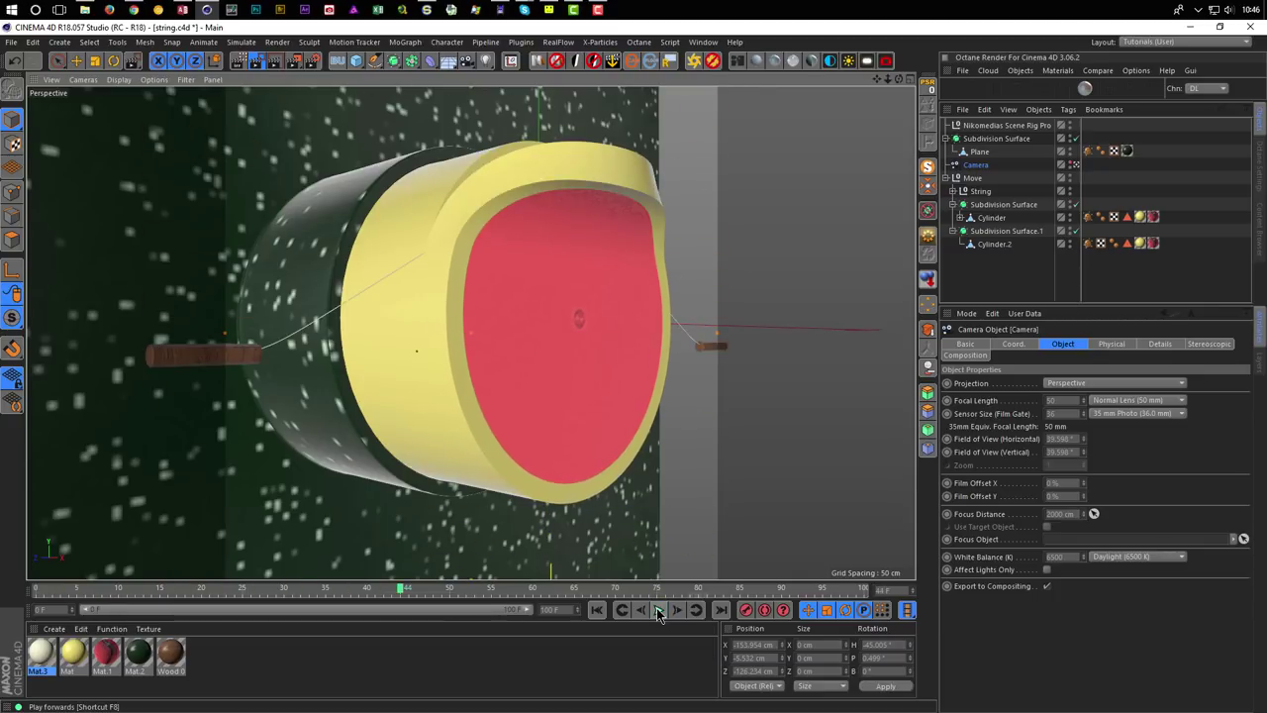
drag(400, 592, 352, 567)
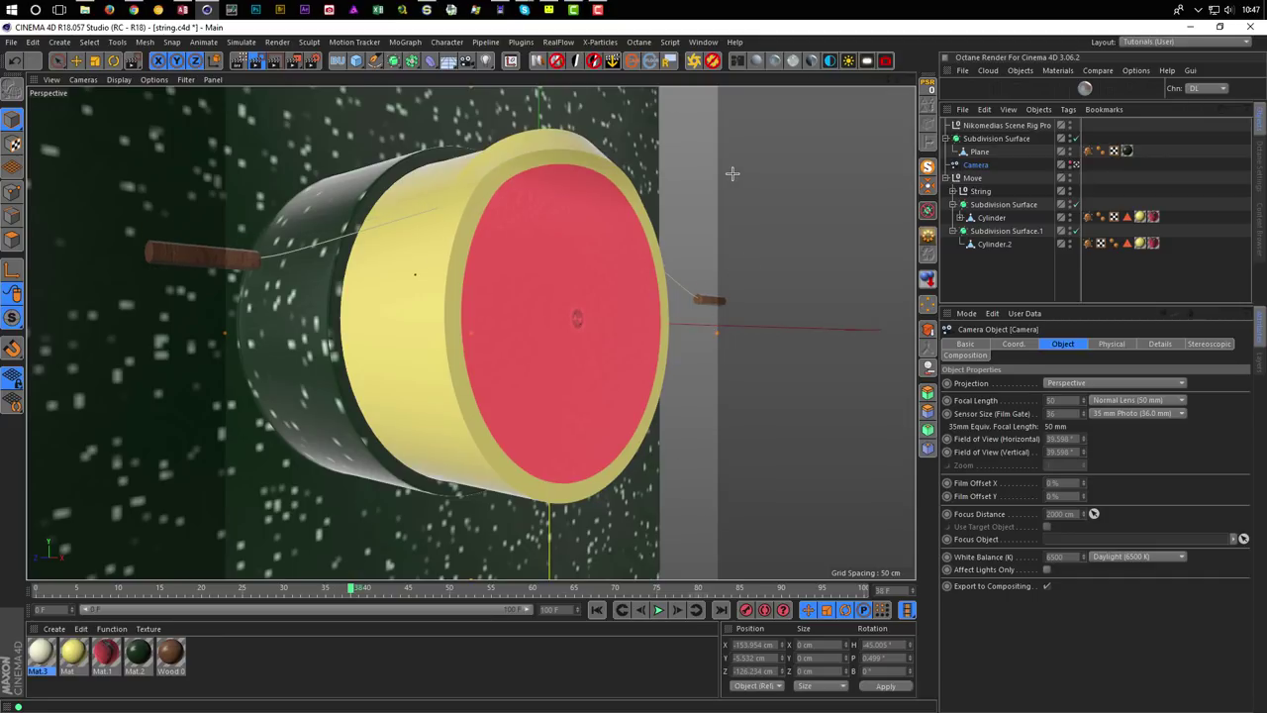
key(shift+F3)
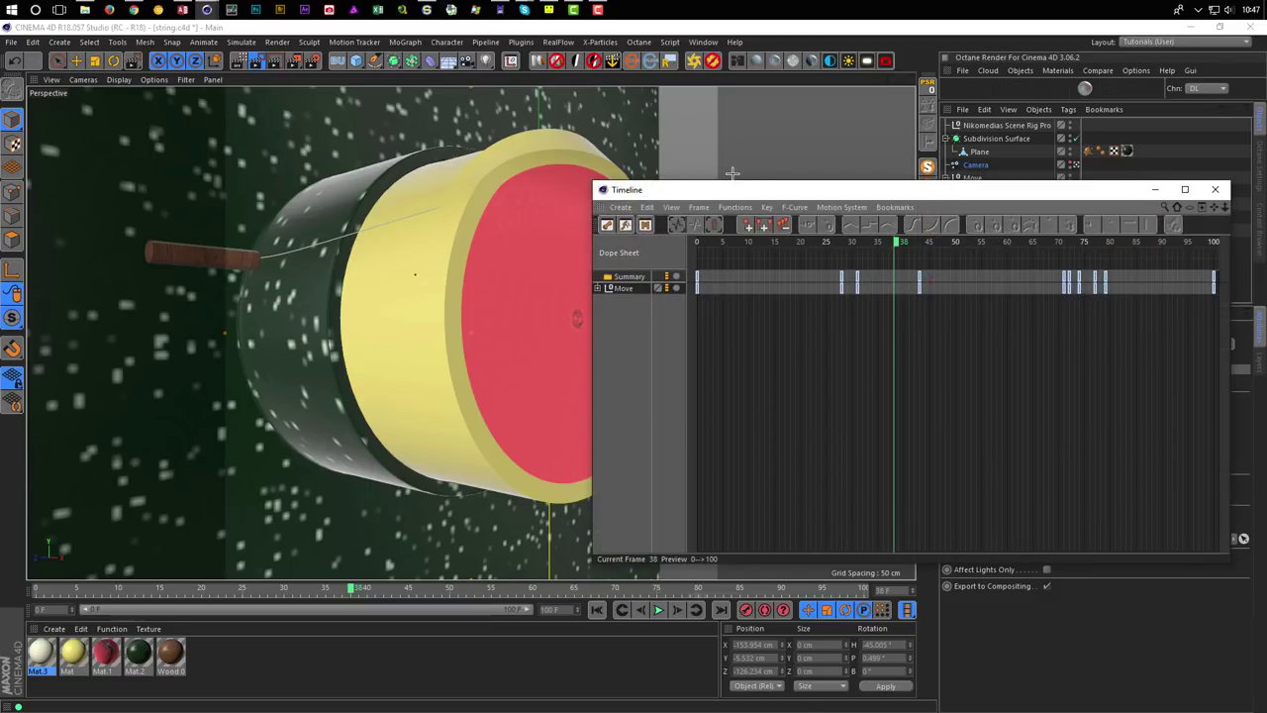
Expand the Move track and shift Bend's Position.Y keyframes a few frames earlier.
click(598, 288)
drag(777, 196, 692, 243)
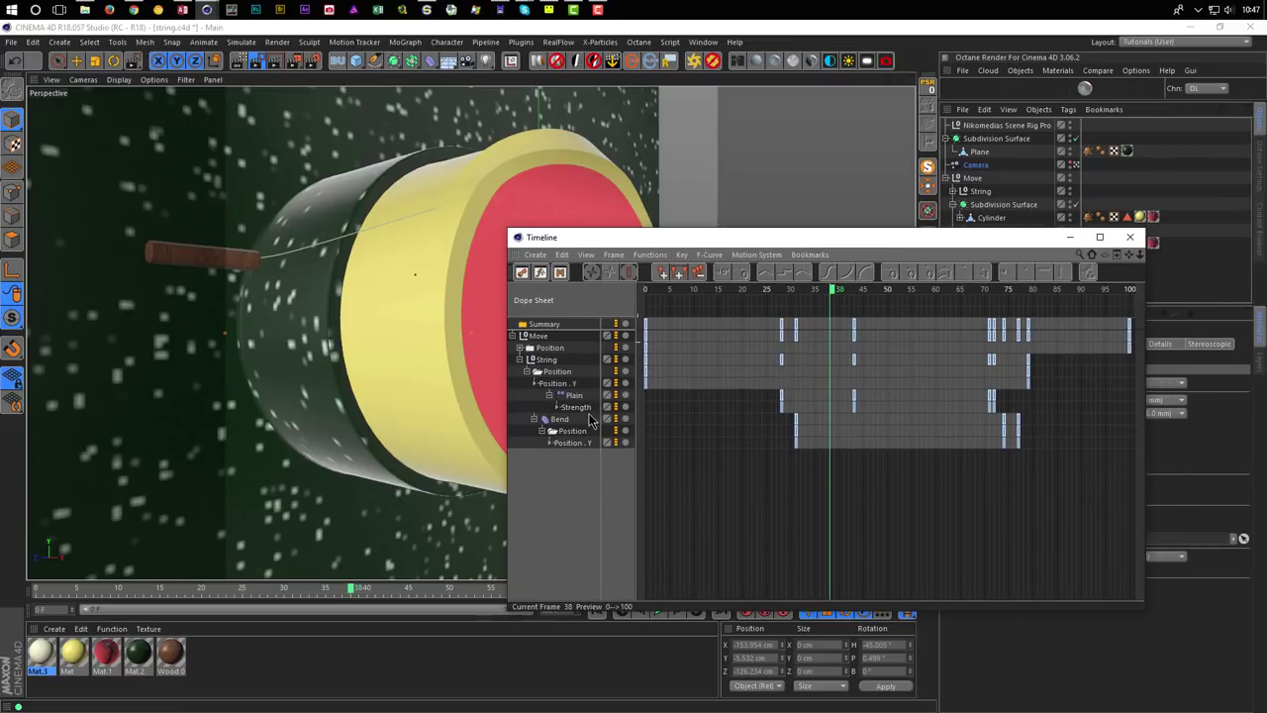
click(565, 444)
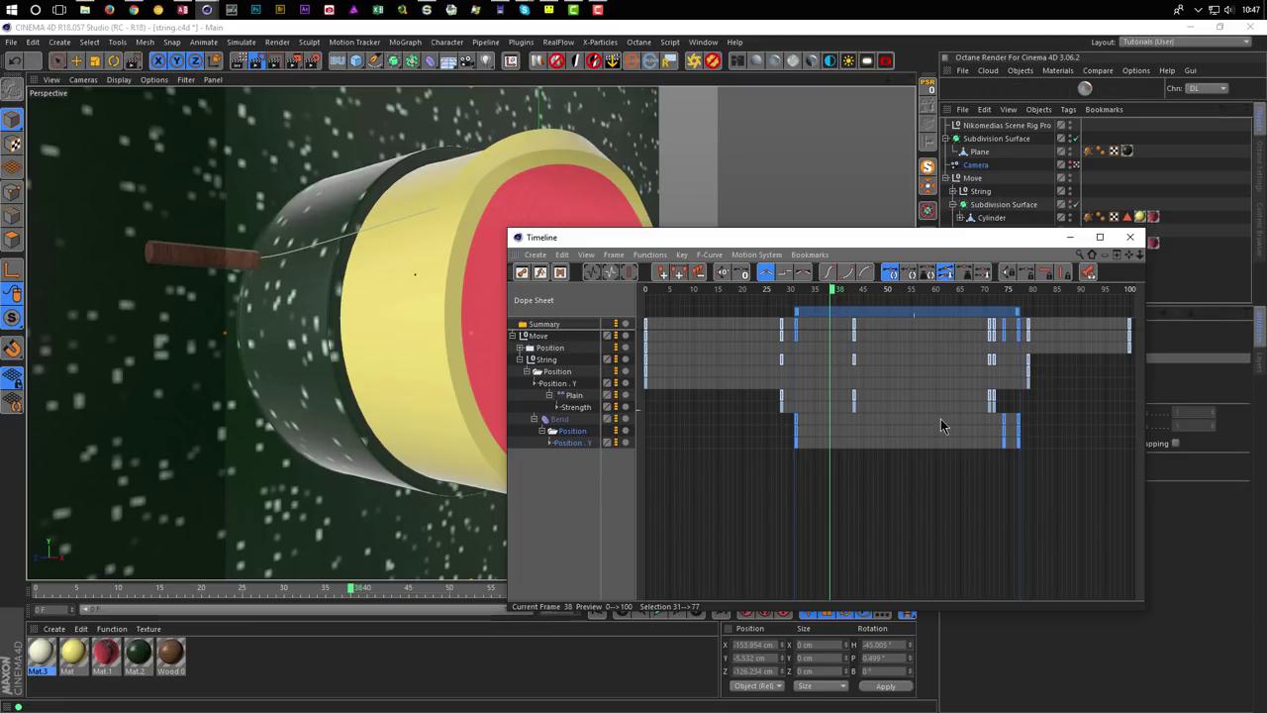
drag(1004, 445, 988, 445)
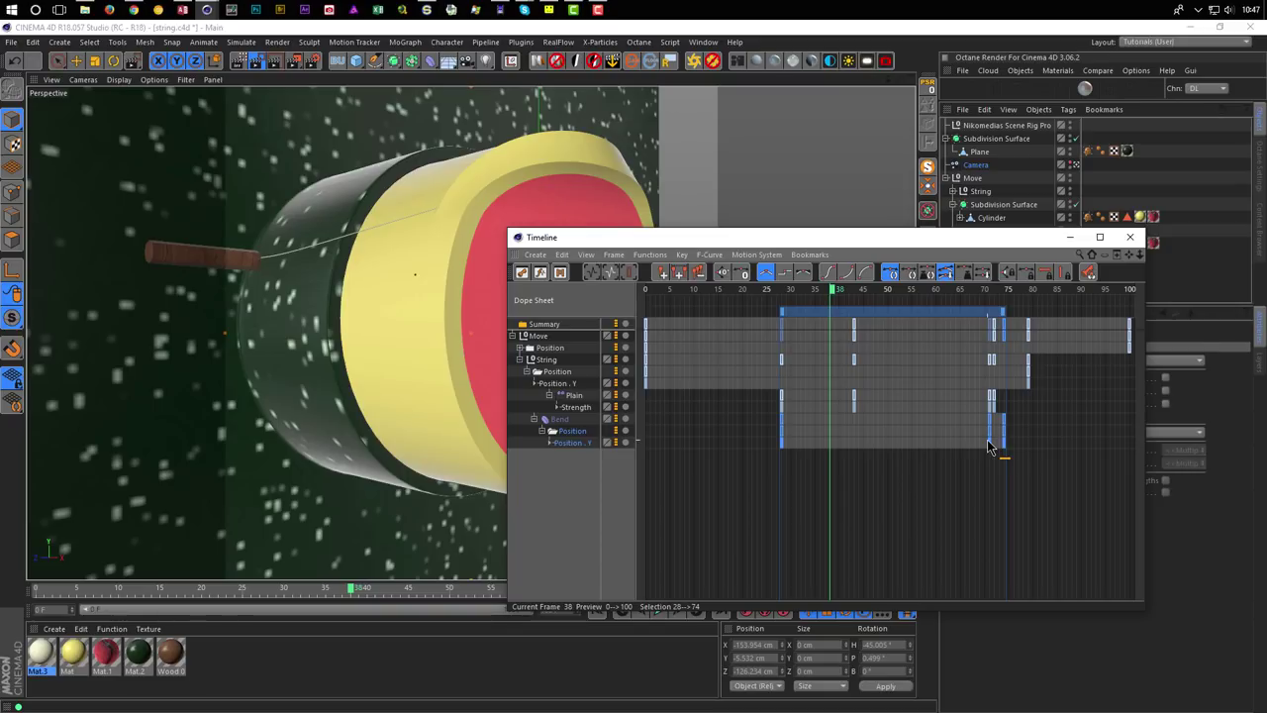
drag(352, 592, 518, 590)
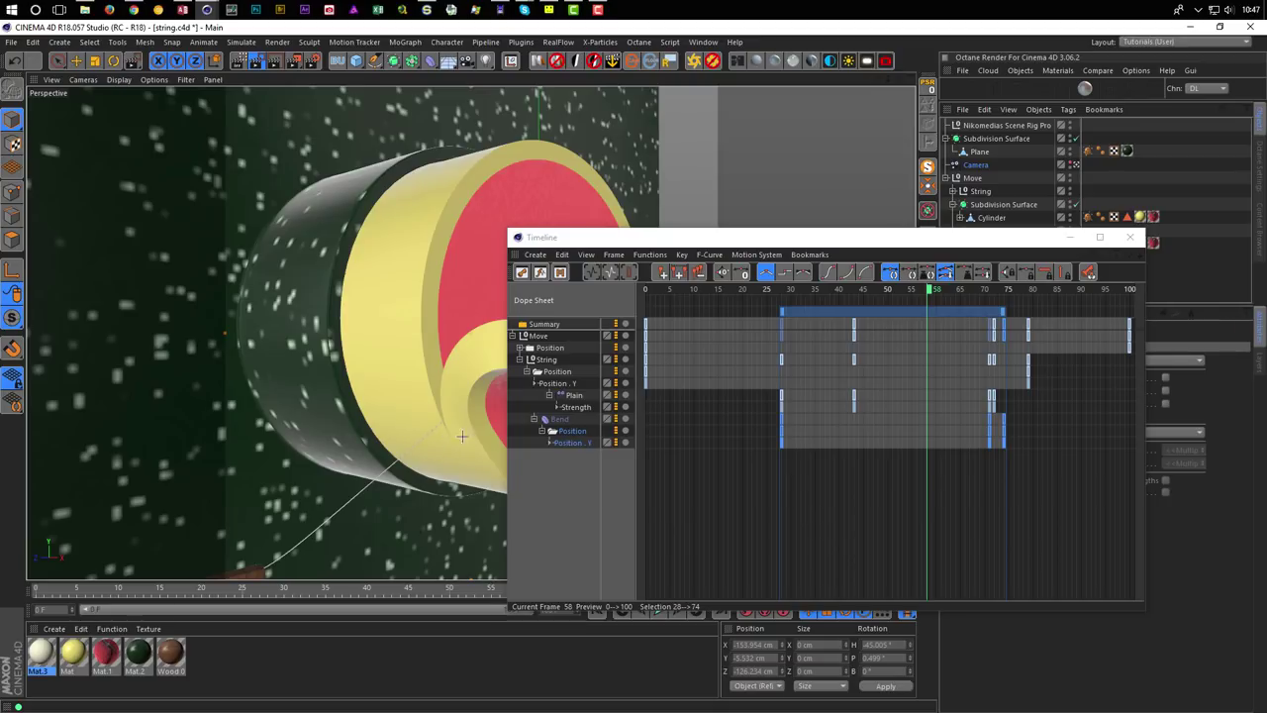
Nudge String's Position keyframes one frame earlier, play back the retimed animation, and close the Timeline.
click(557, 371)
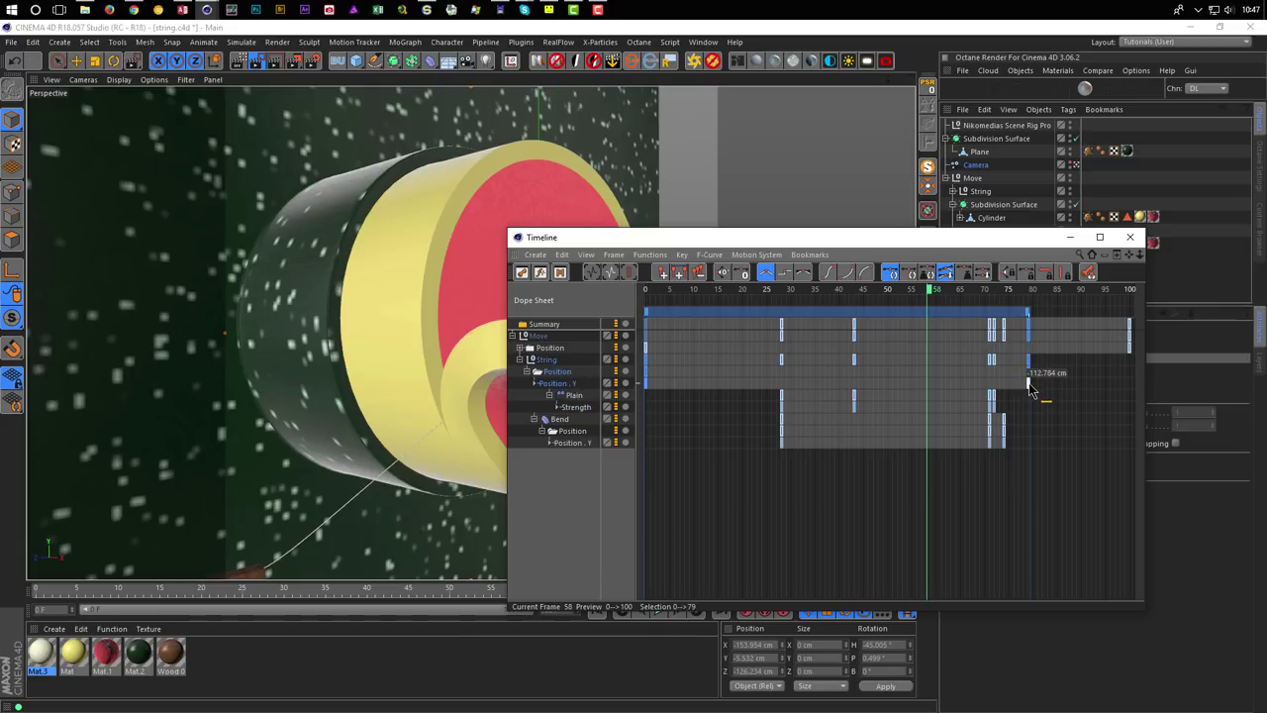
drag(1030, 389, 1022, 393)
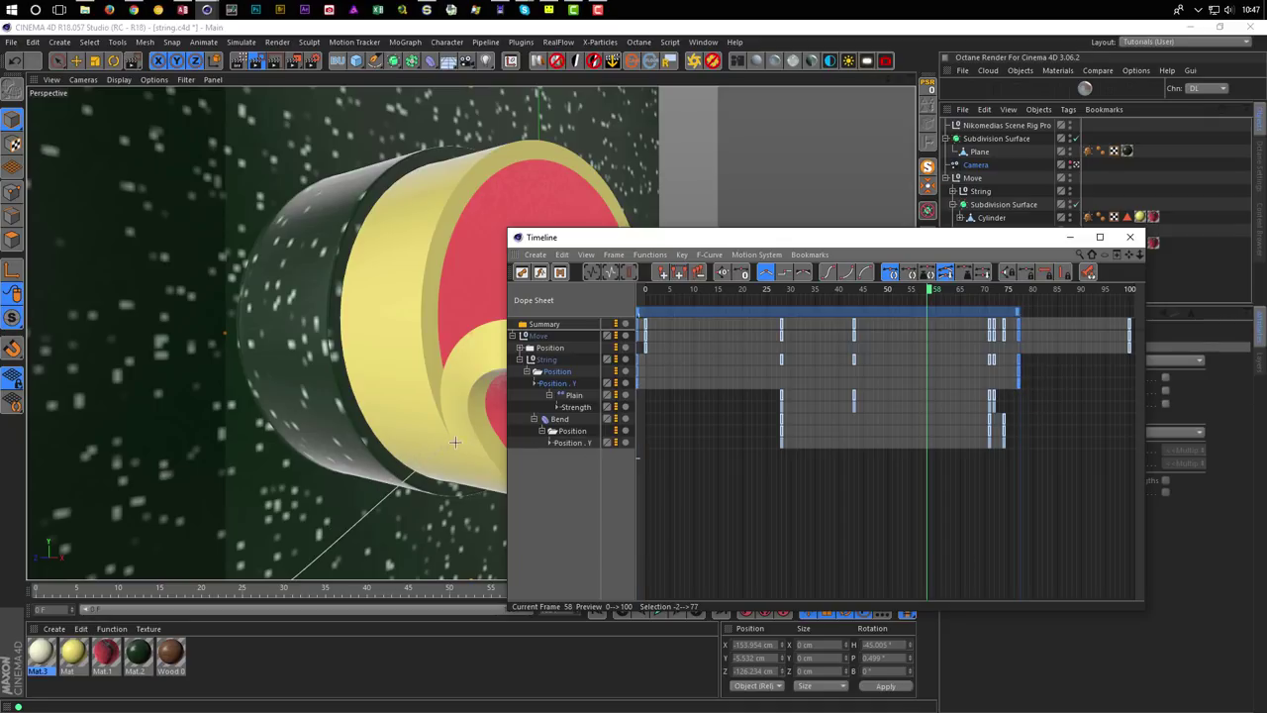
drag(766, 244, 829, 153)
drag(517, 592, 559, 589)
drag(577, 631, 12, 695)
key(F8)
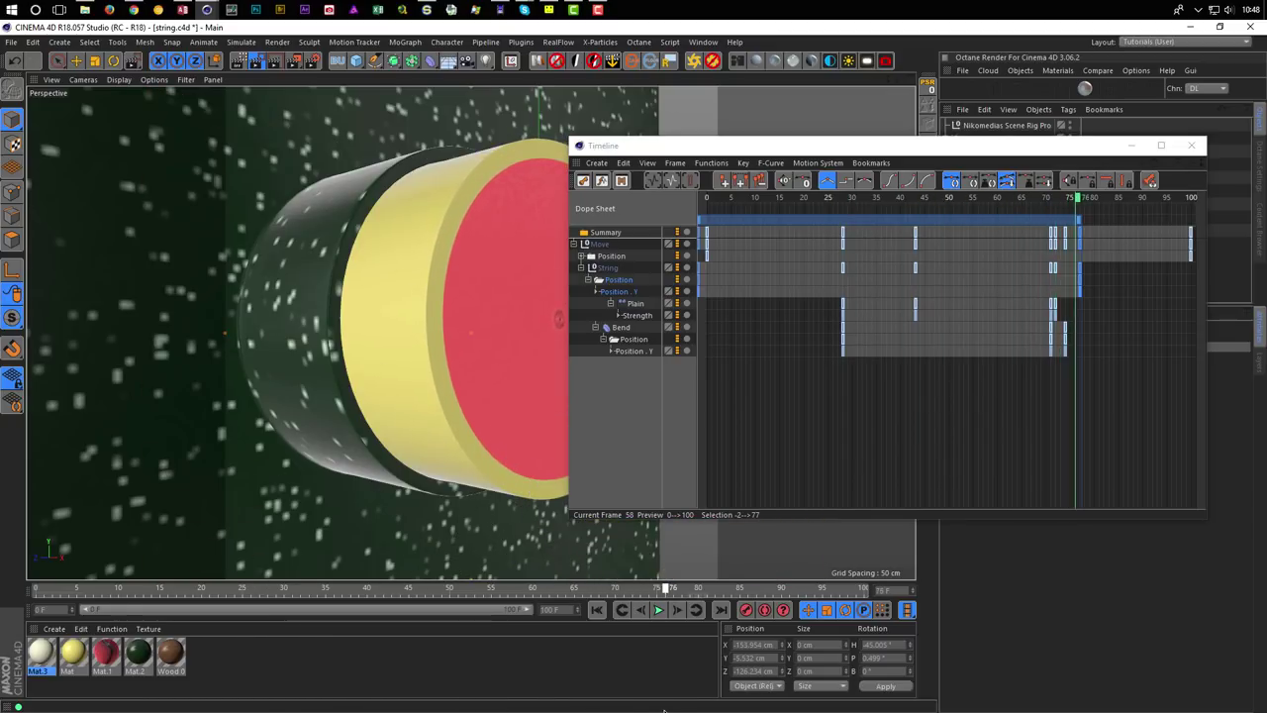
click(1192, 145)
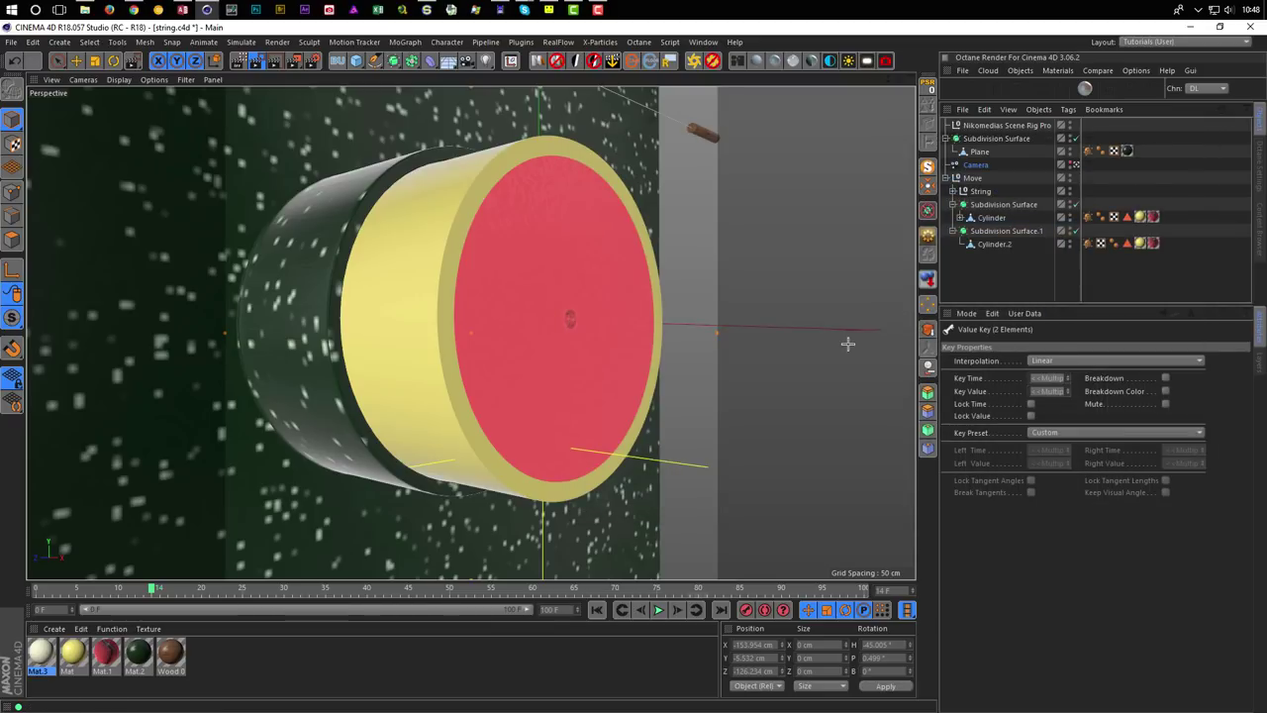